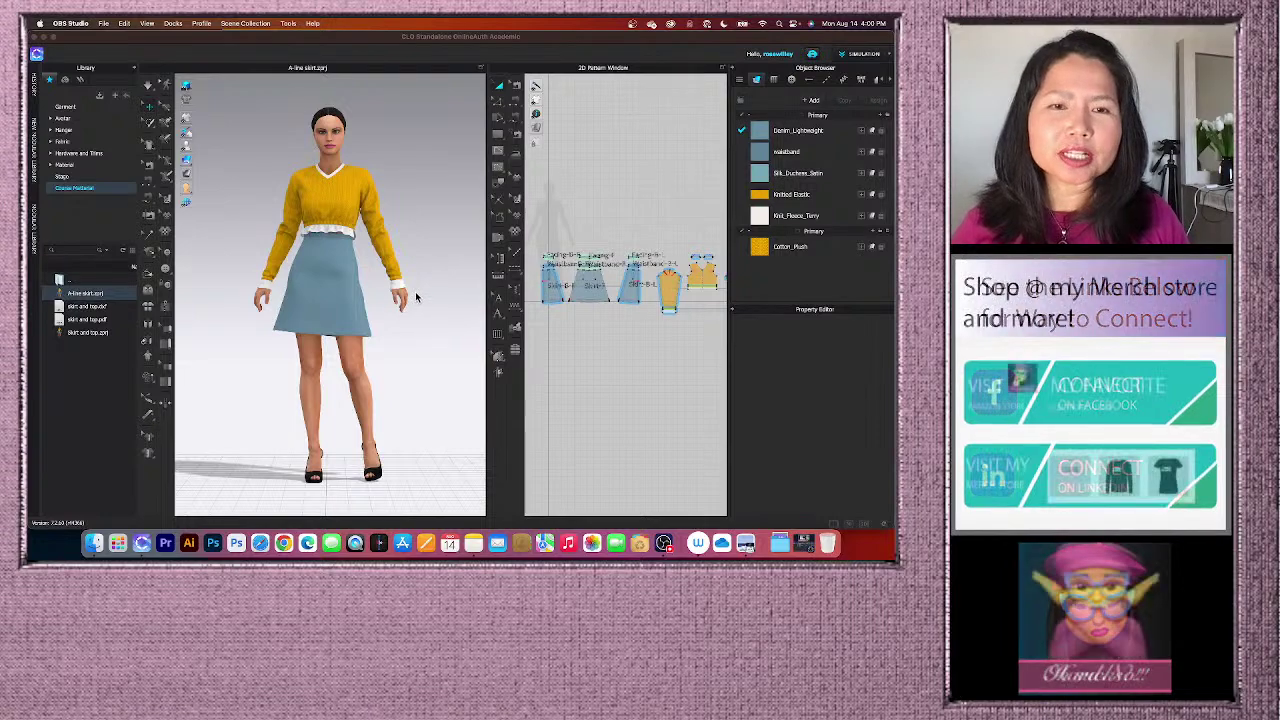
- Examine the finished A-line skirt on the avatar from the front and the back
scroll(410, 298, "up", 3)
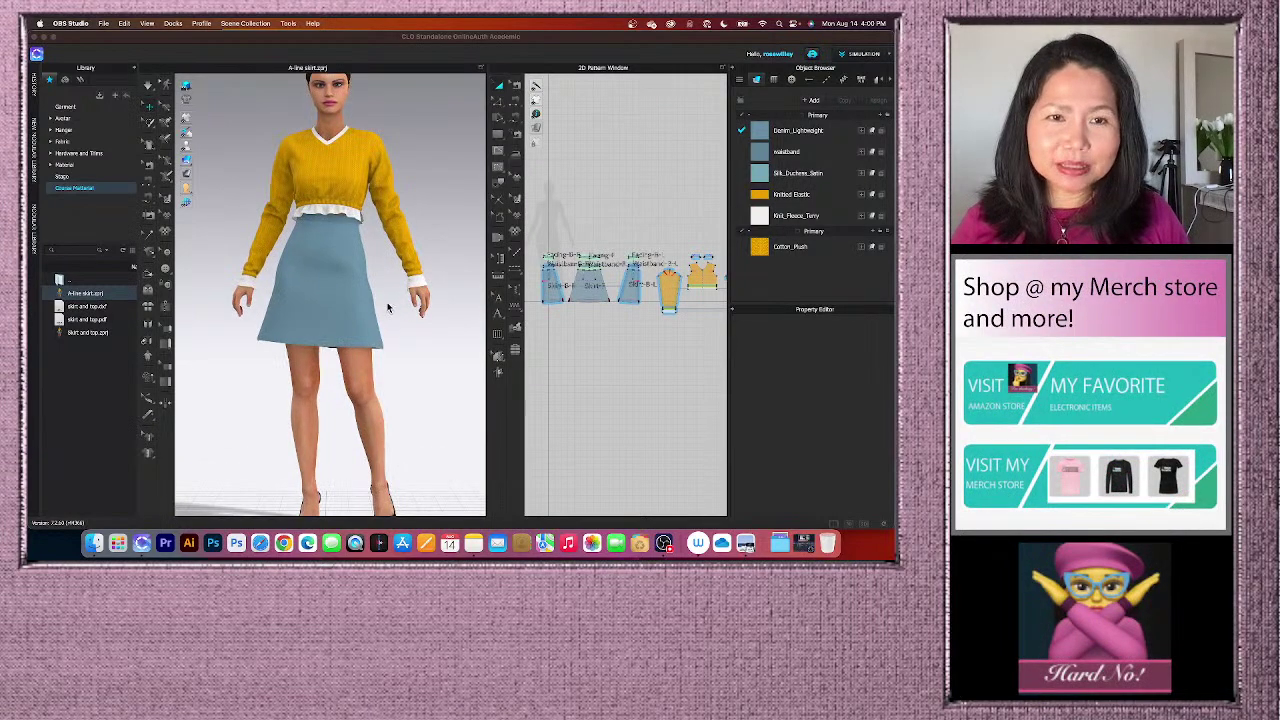
scroll(392, 306, "up", 2)
right_click_drag(425, 330, 370, 319)
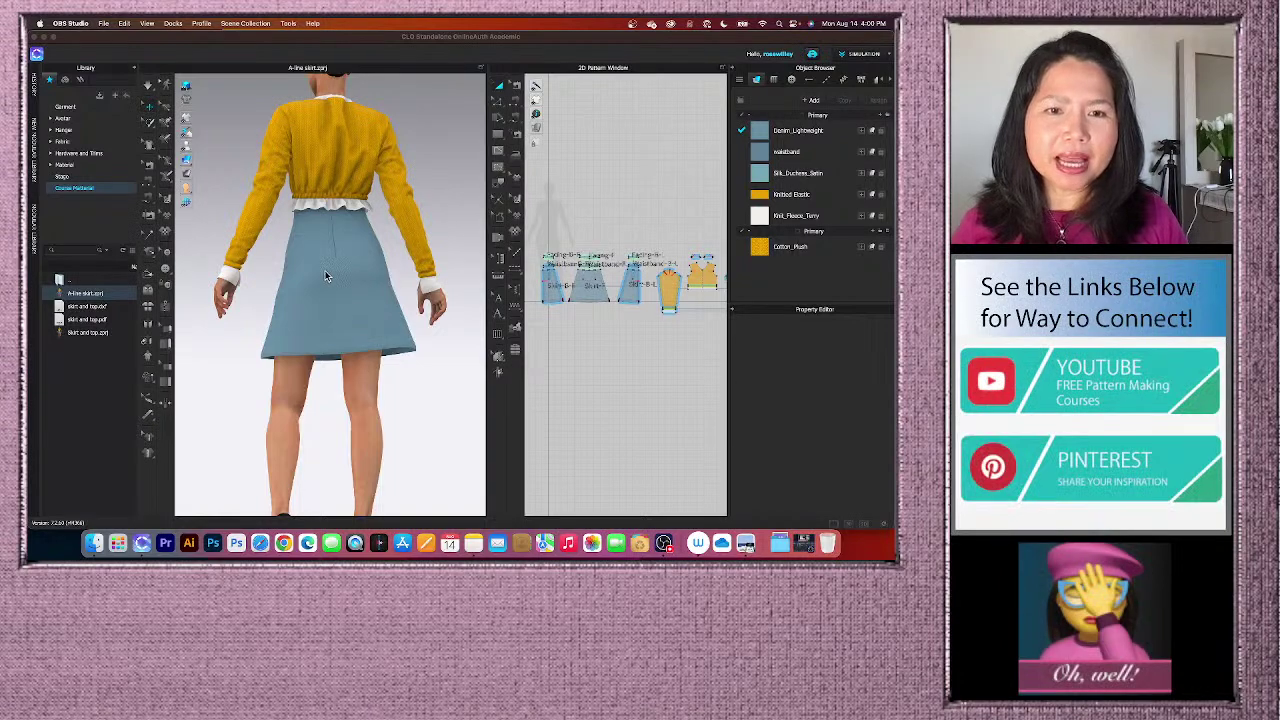
right_click_drag(407, 373, 367, 365)
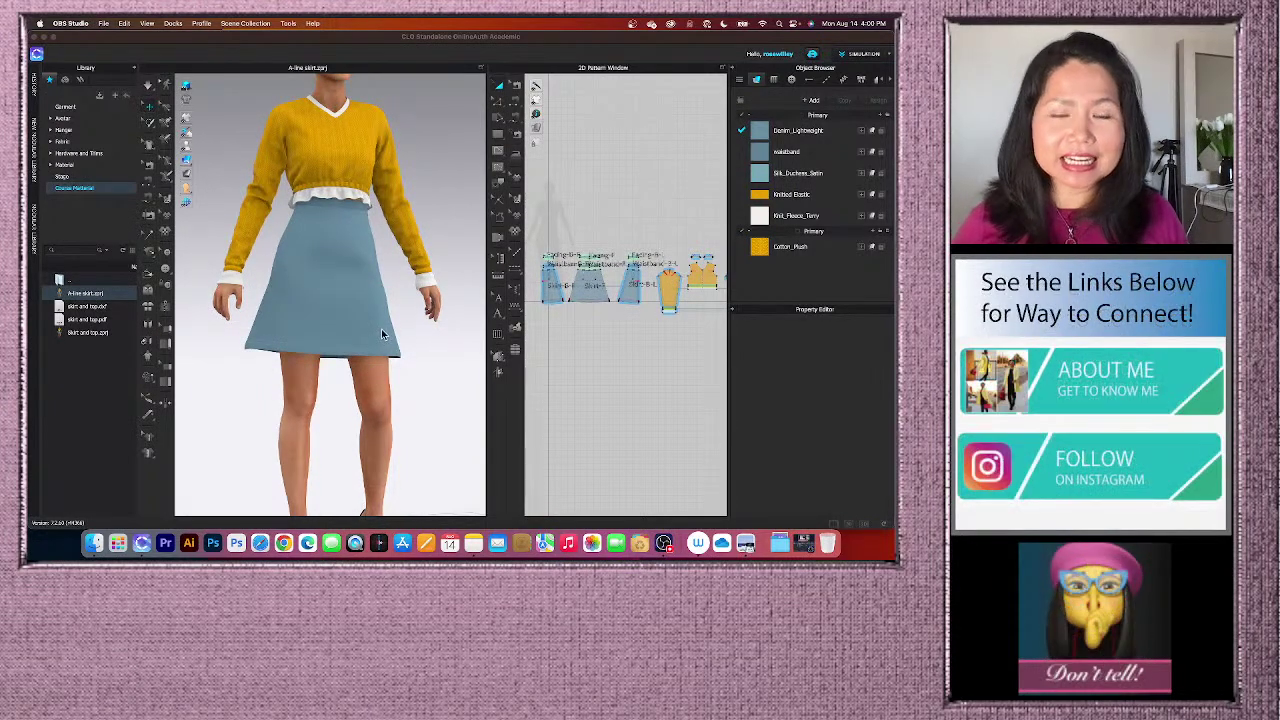
scroll(381, 333, "up", 5)
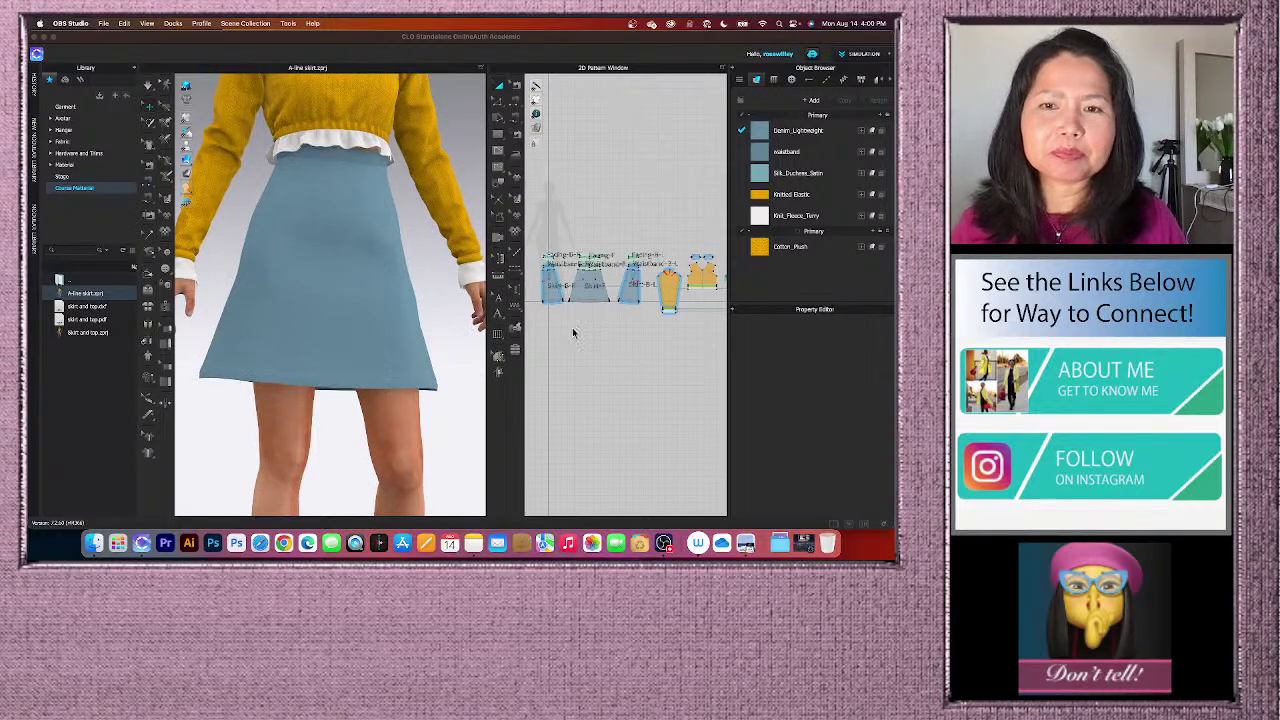
- Widen the 2D Pattern Window to give the skirt pattern pieces more room
scroll(573, 333, "up", 4)
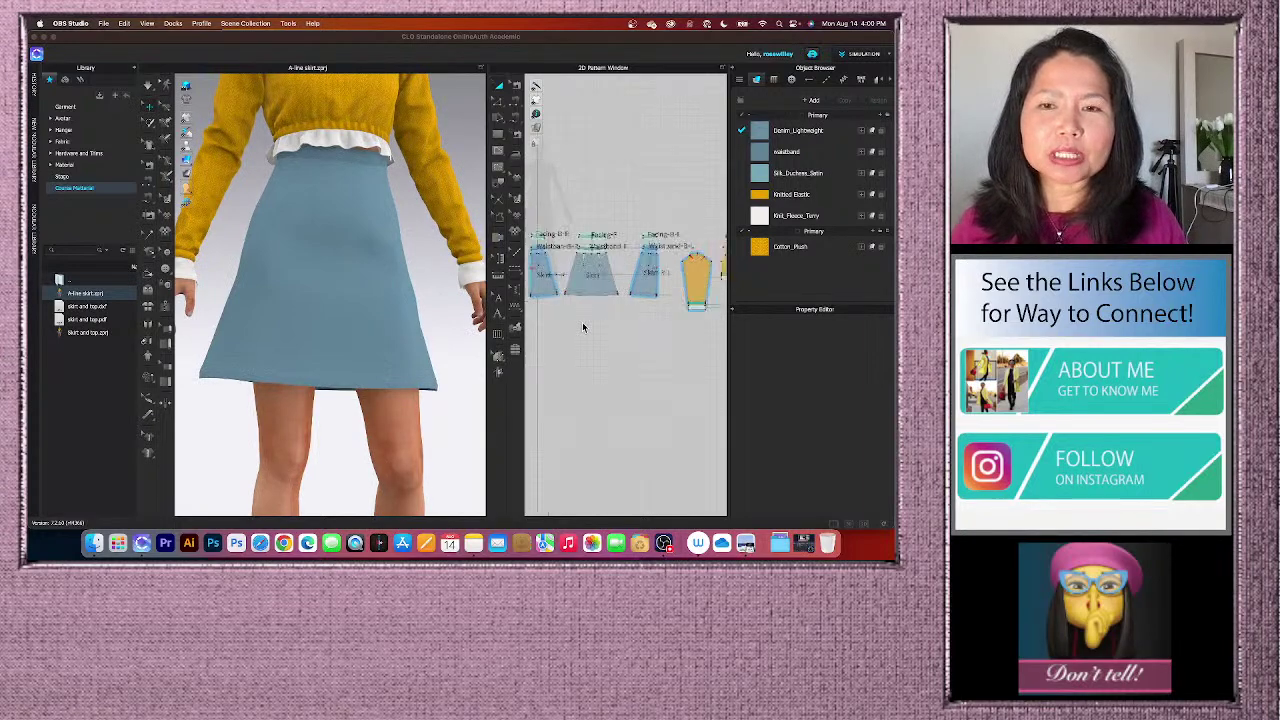
left_click(456, 324)
left_click_drag(483, 313, 440, 312)
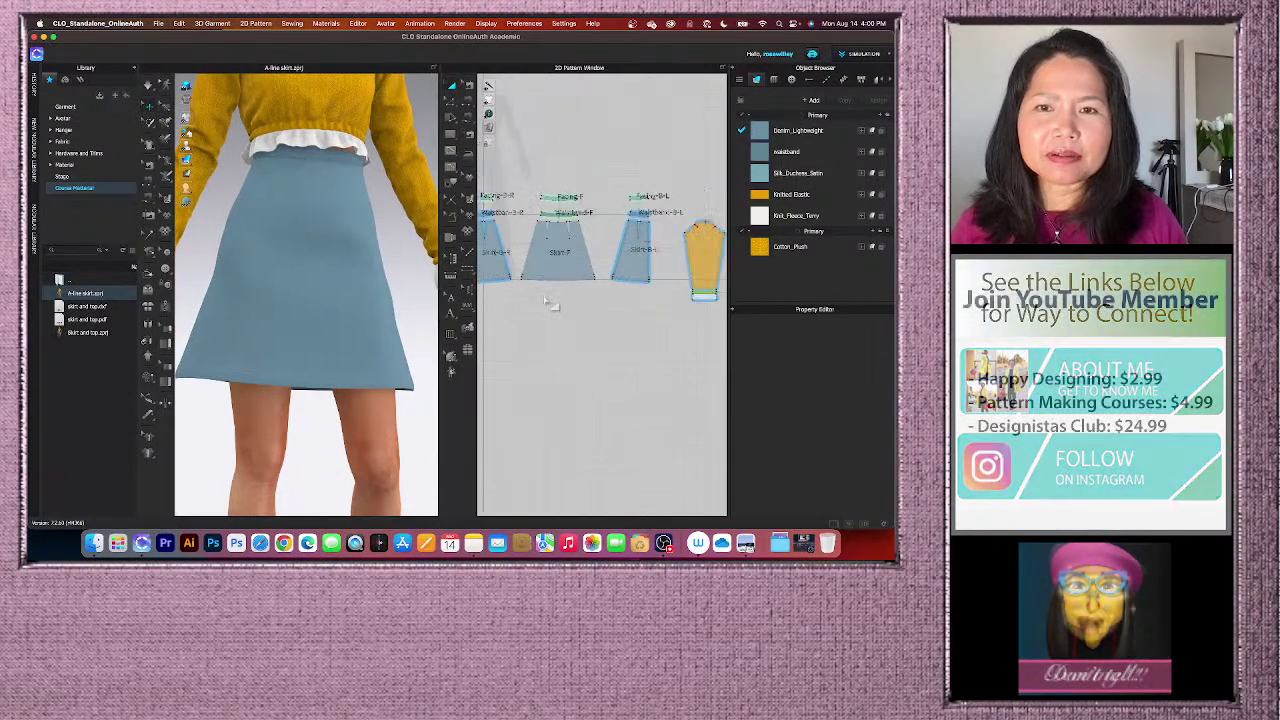
- Examine the skirt front pattern with its darts, waistband and facing, and compare it with the back pieces
scroll(556, 302, "up", 6)
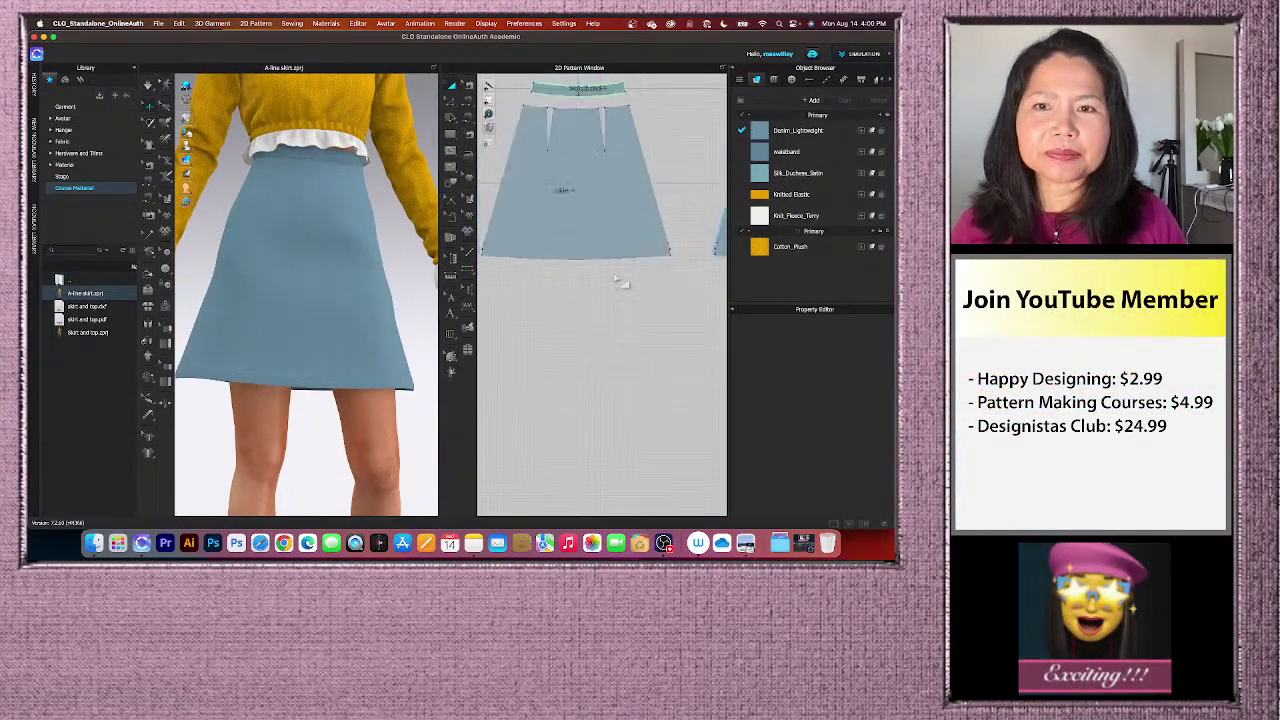
scroll(617, 283, "down", 2)
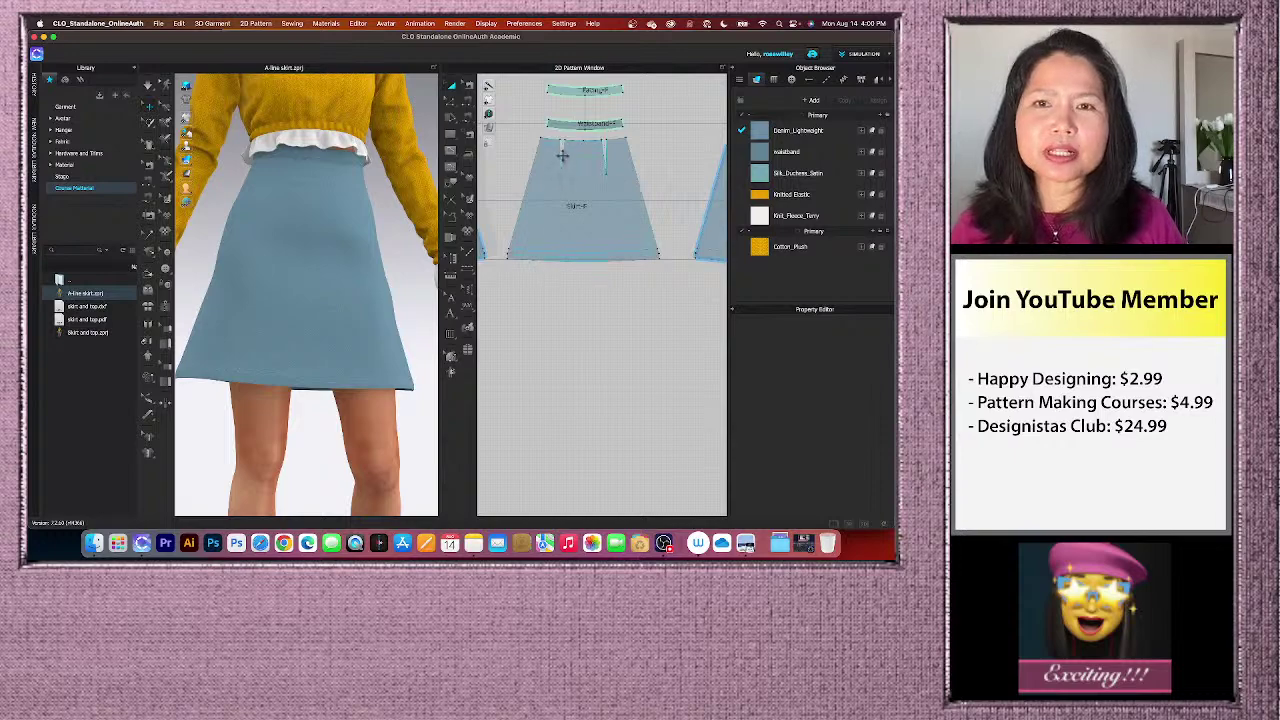
scroll(562, 157, "down", 2)
scroll(575, 143, "down", 1)
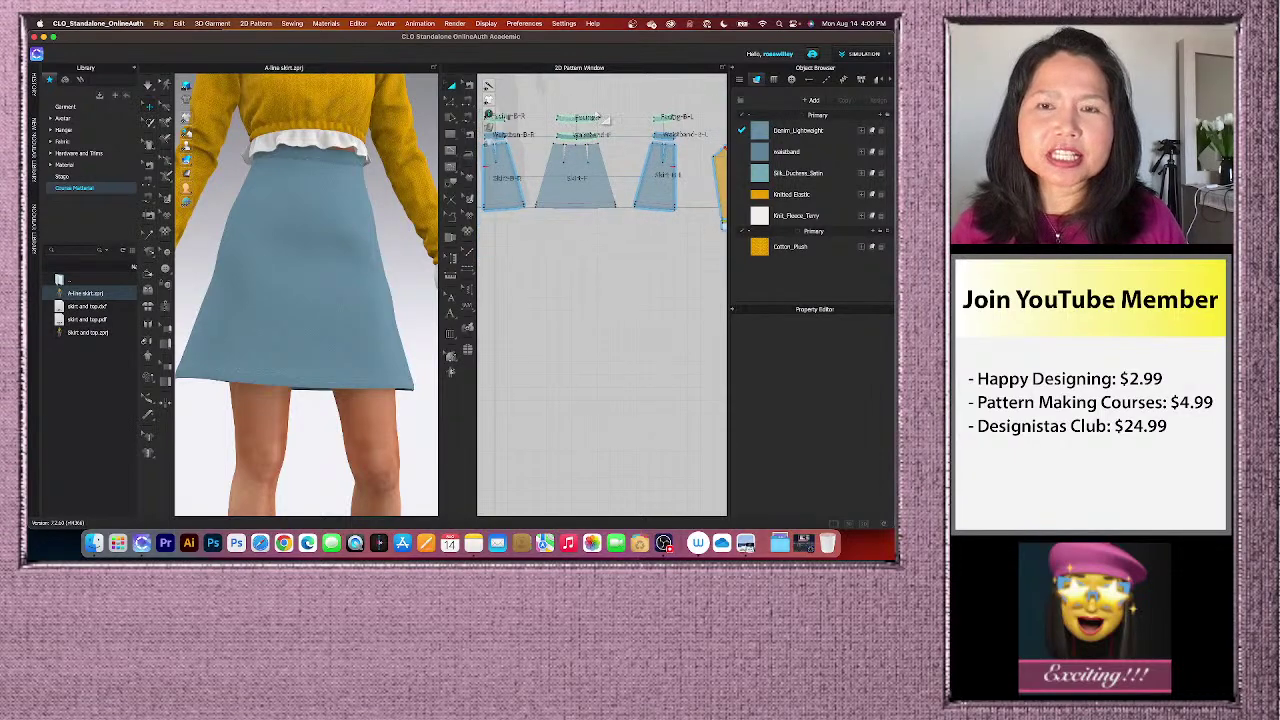
scroll(547, 110, "up", 2)
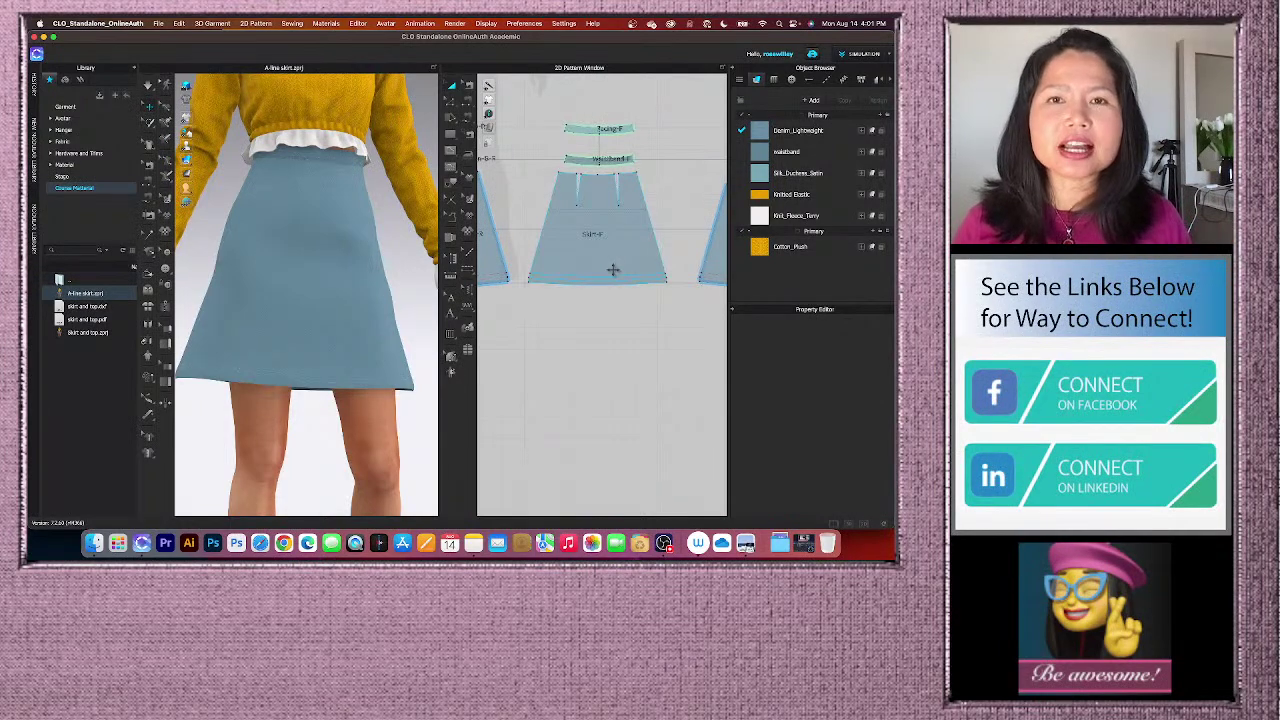
scroll(614, 272, "down", 2)
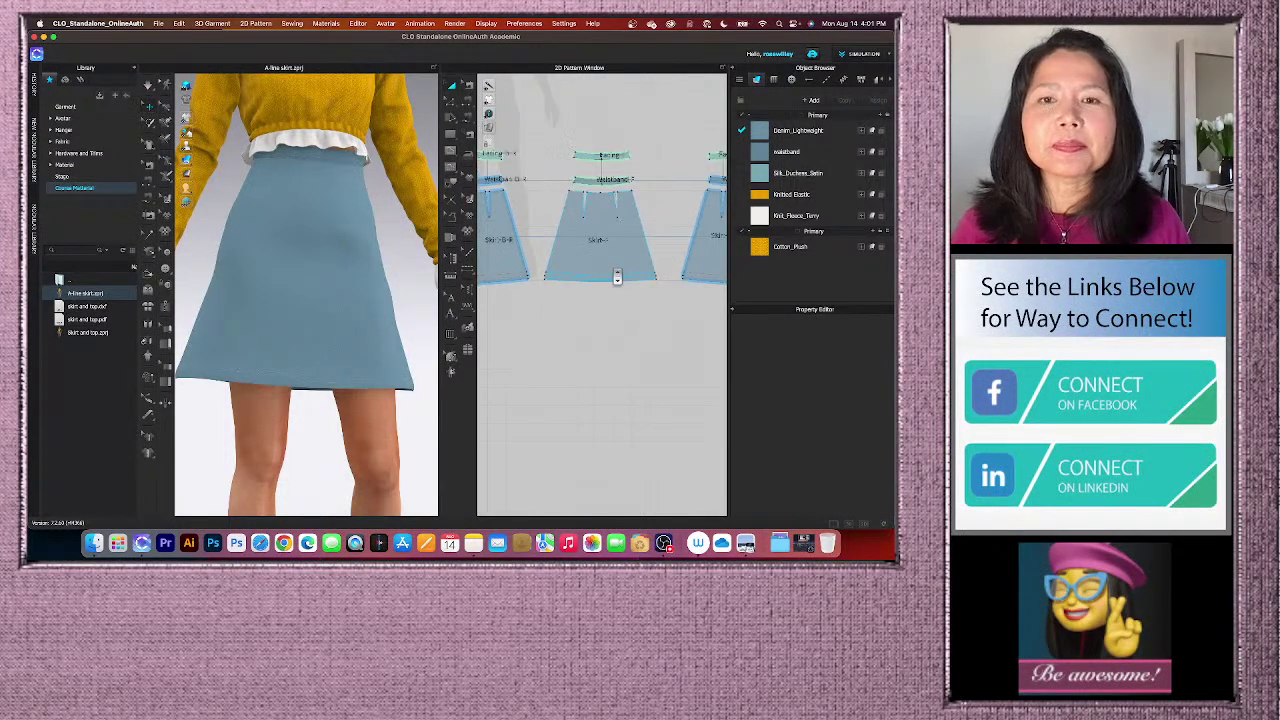
scroll(617, 277, "down", 2)
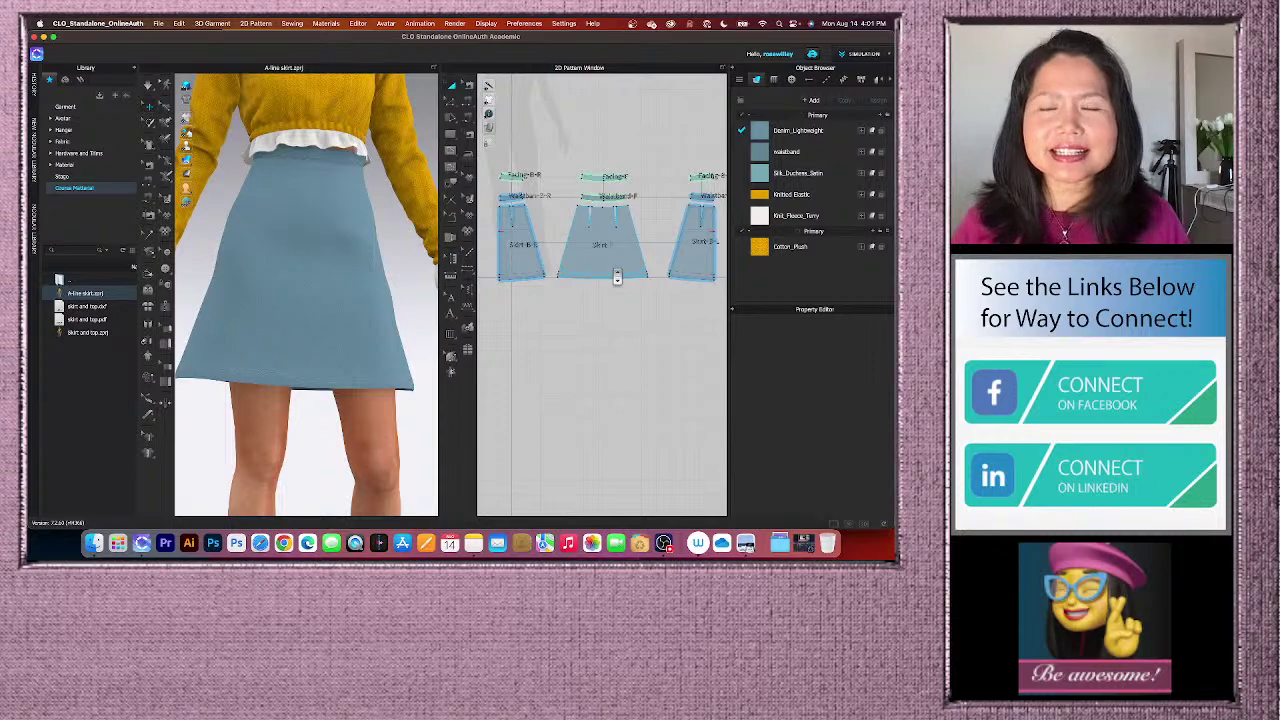
scroll(496, 258, "up", 2)
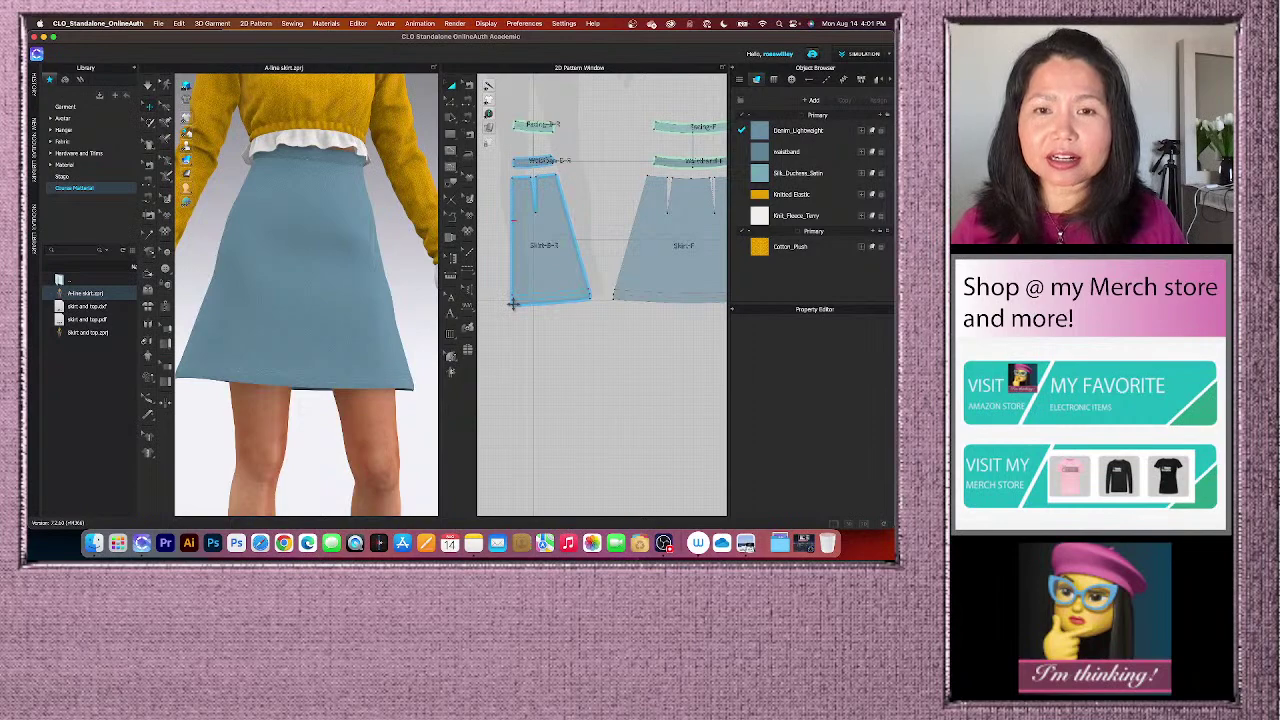
- Examine the right back skirt pattern's dart, side seam and hem, and compare it with the full outfit on the avatar
scroll(530, 150, "up", 3)
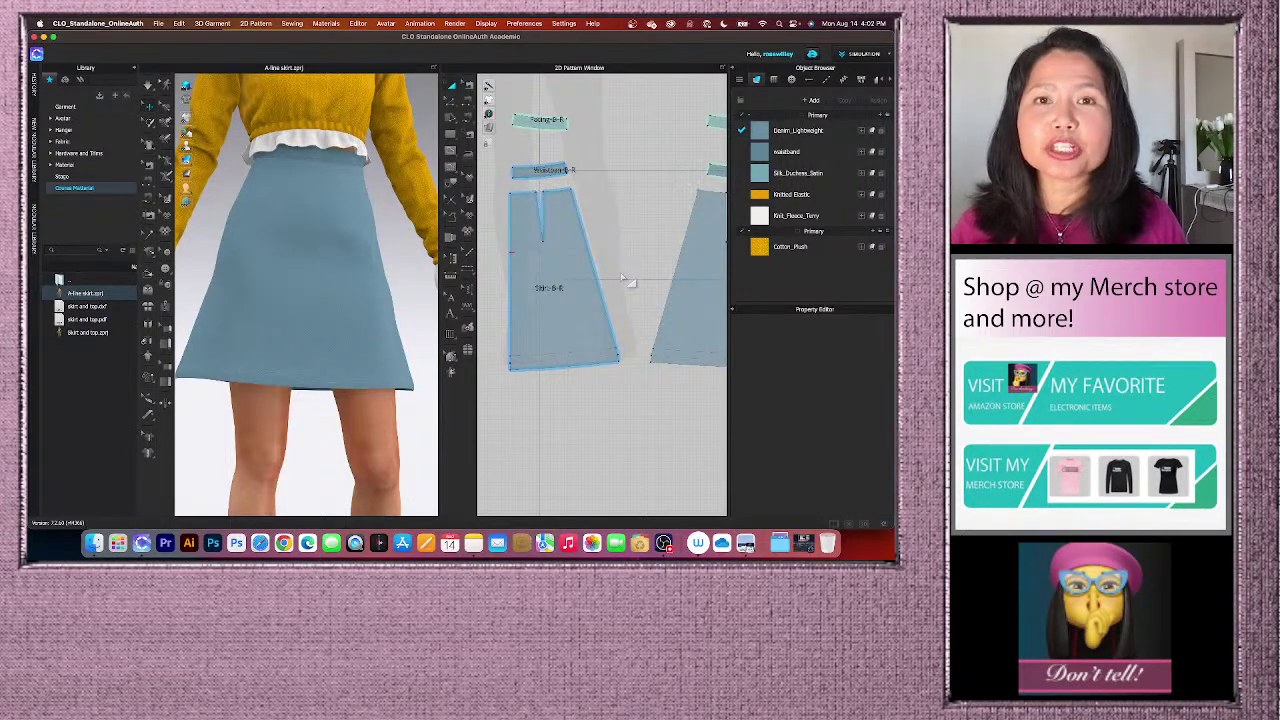
scroll(537, 391, "up", 4)
scroll(540, 390, "down", 2)
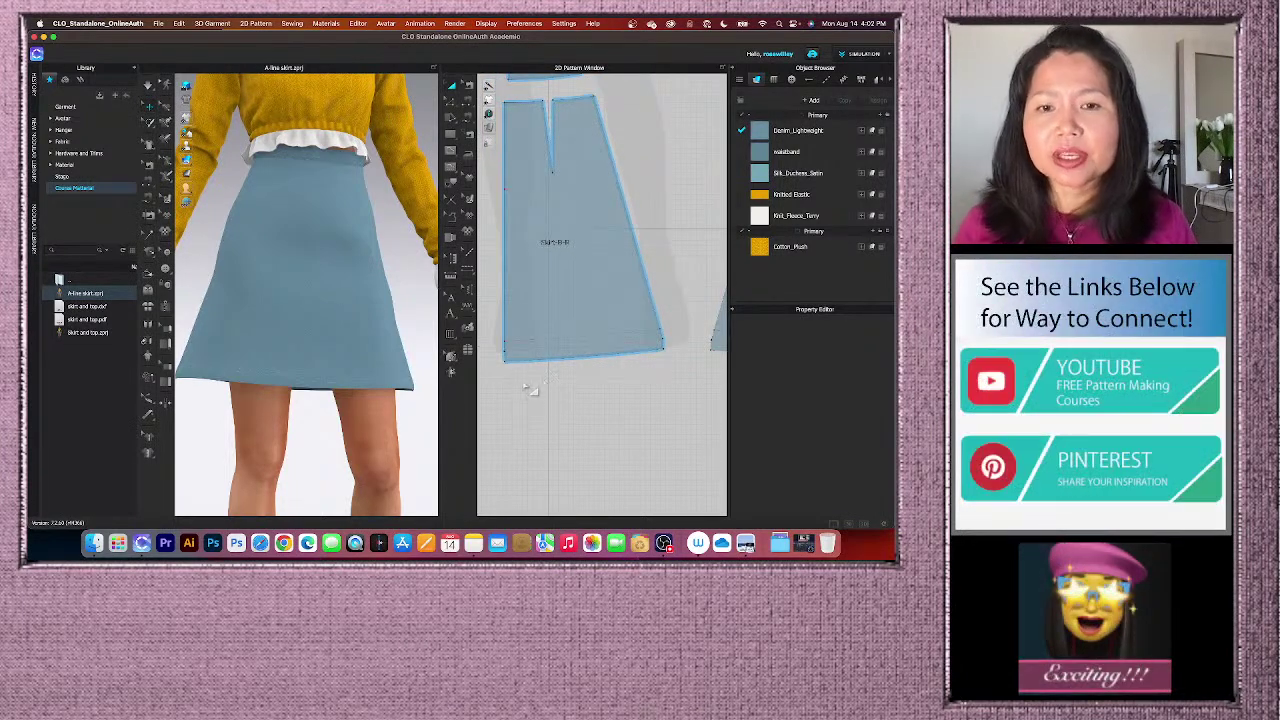
scroll(530, 388, "up", 2)
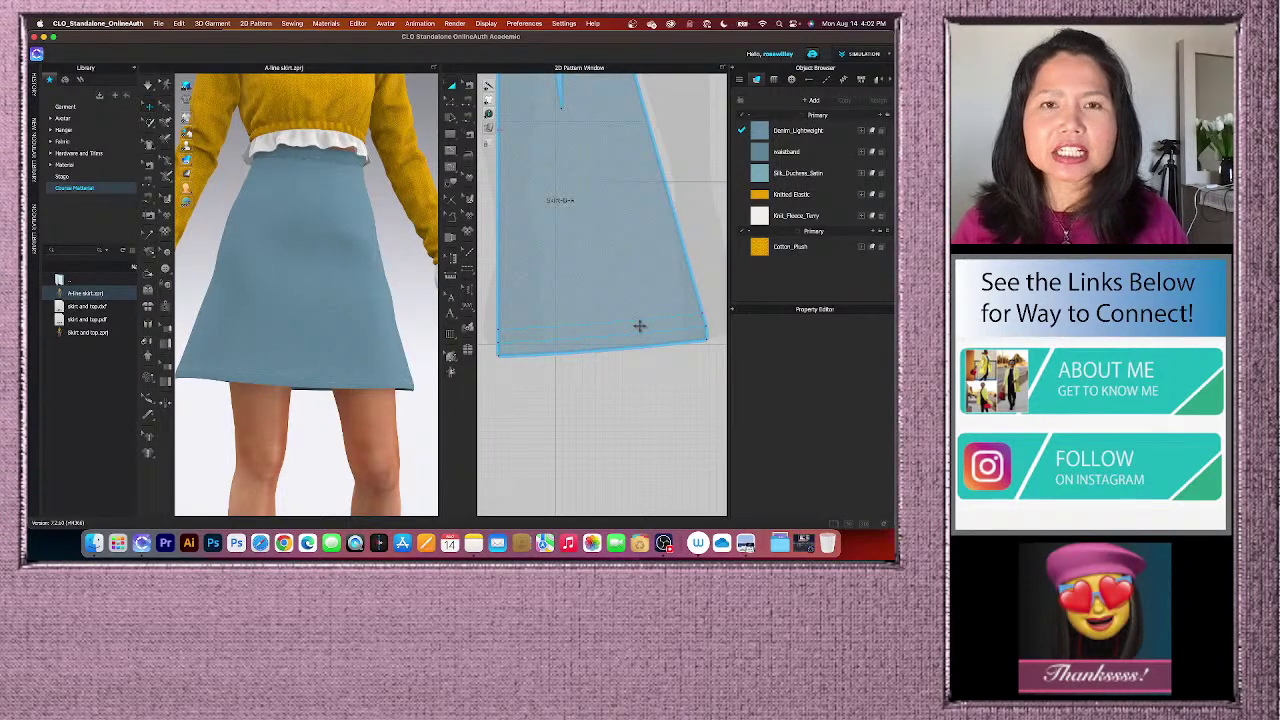
scroll(639, 325, "down", 3)
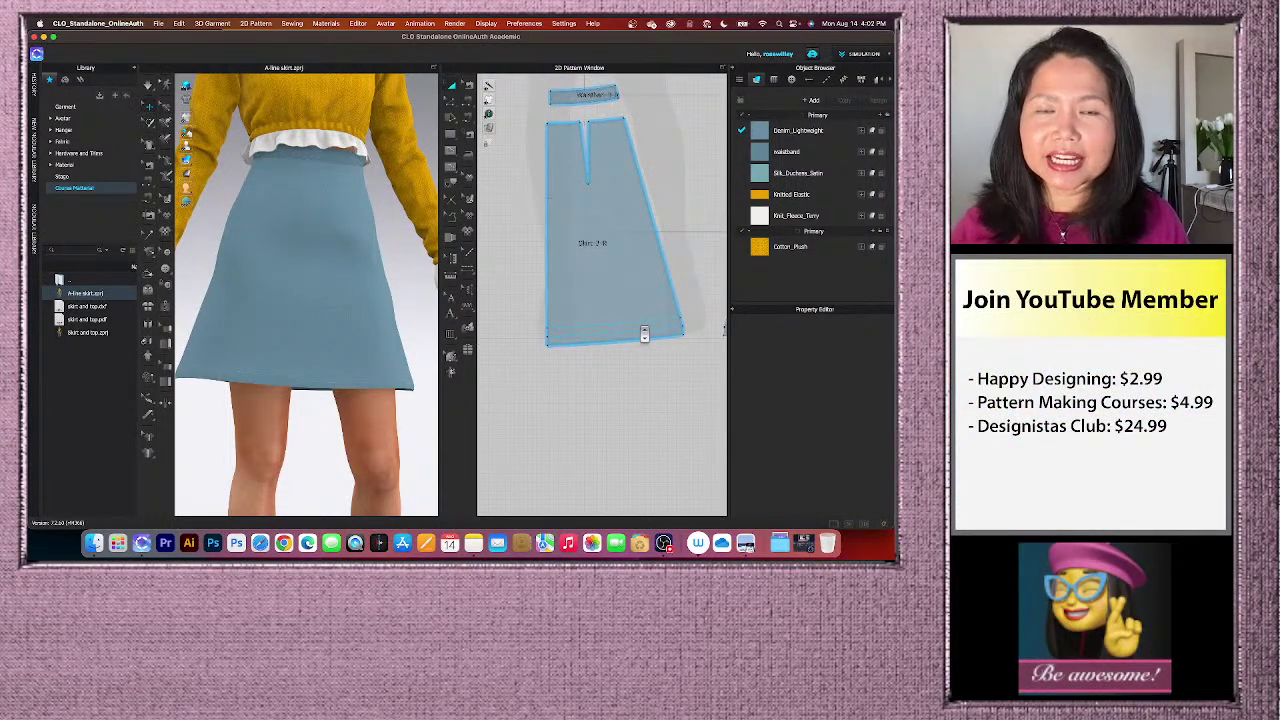
scroll(644, 333, "up", 3)
scroll(644, 333, "down", 1)
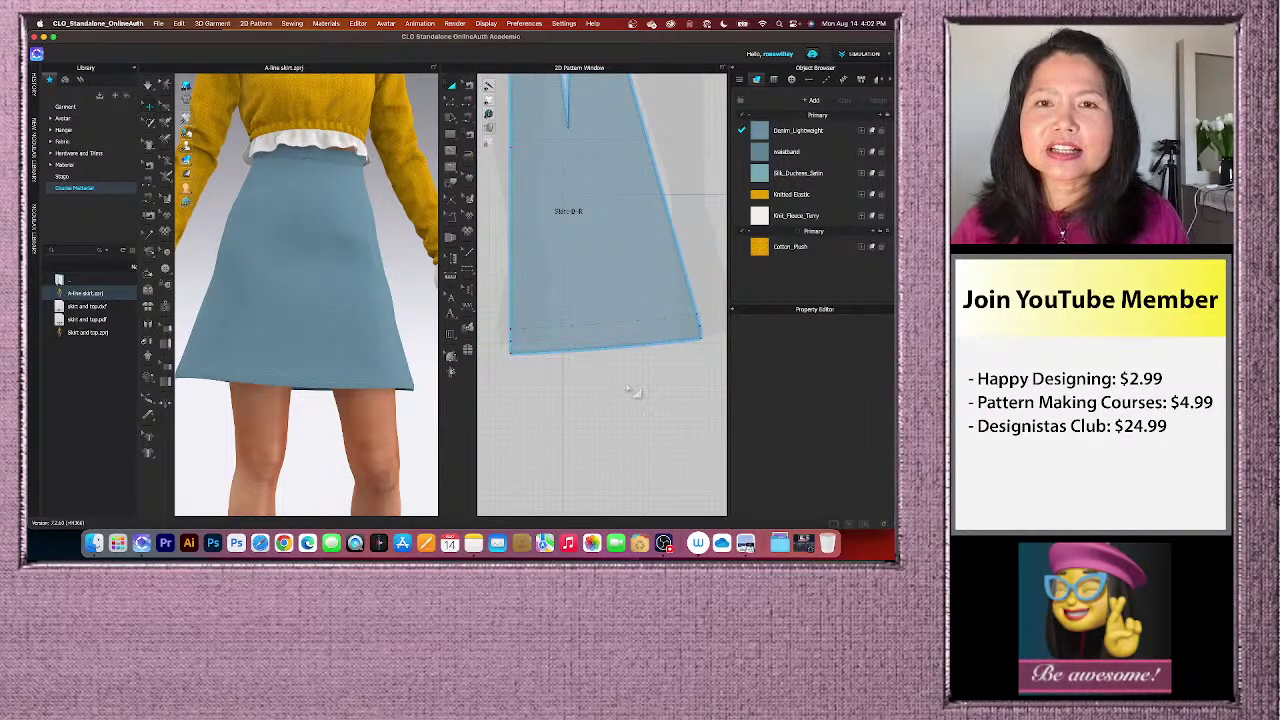
scroll(630, 390, "down", 2)
scroll(624, 306, "up", 1)
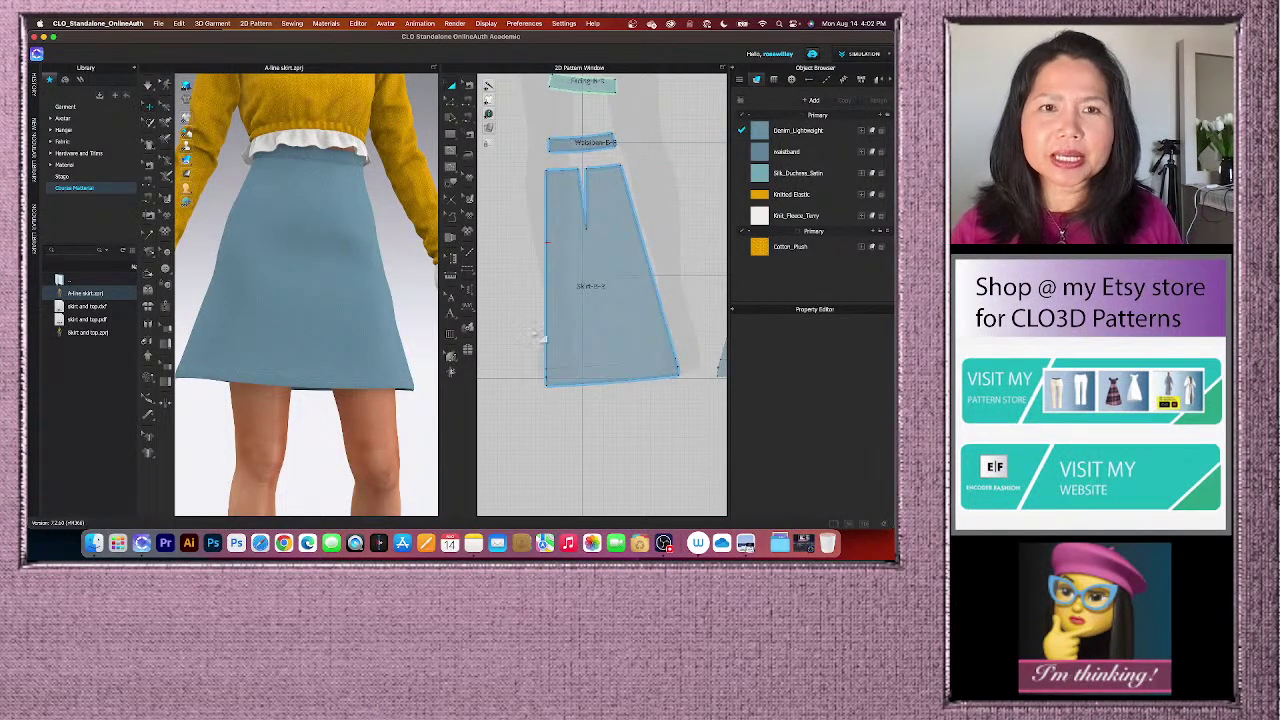
scroll(384, 314, "down", 3)
scroll(384, 314, "down", 4)
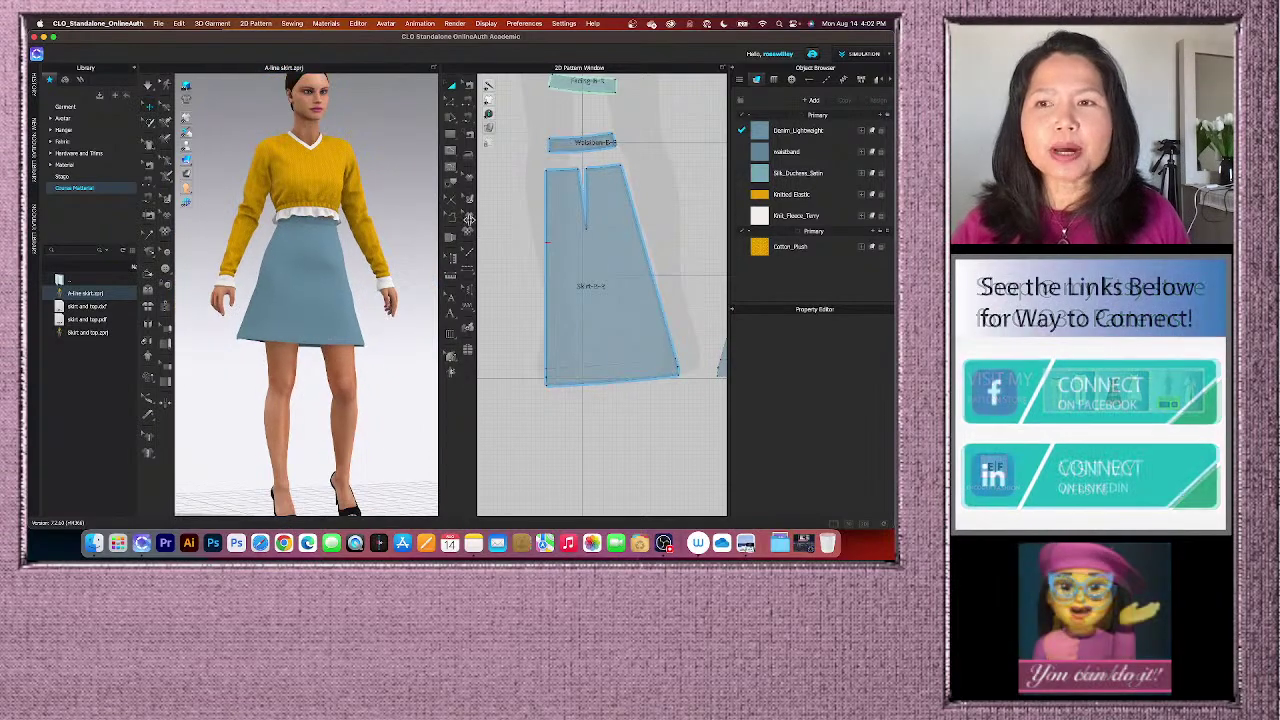
- Switch to Finder, review the step 1.png and step 2.png reference images in the pattern making course folder, and close the window
left_click(745, 543)
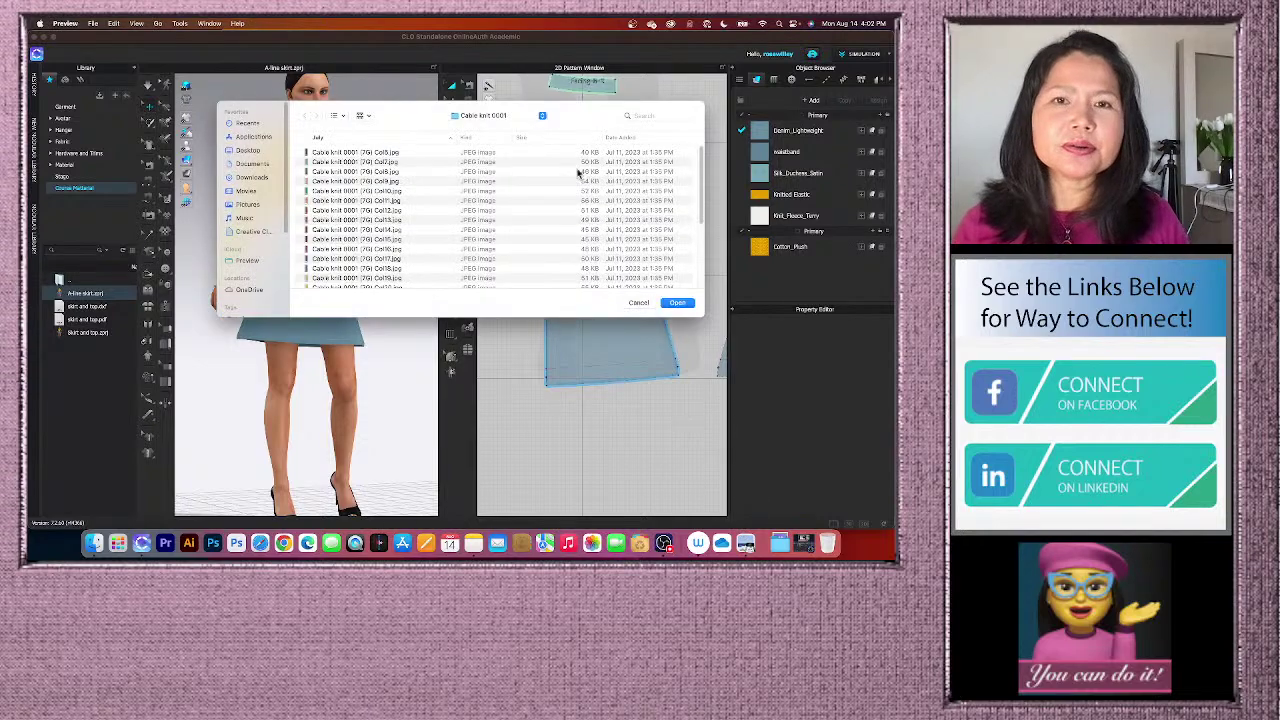
left_click(645, 304)
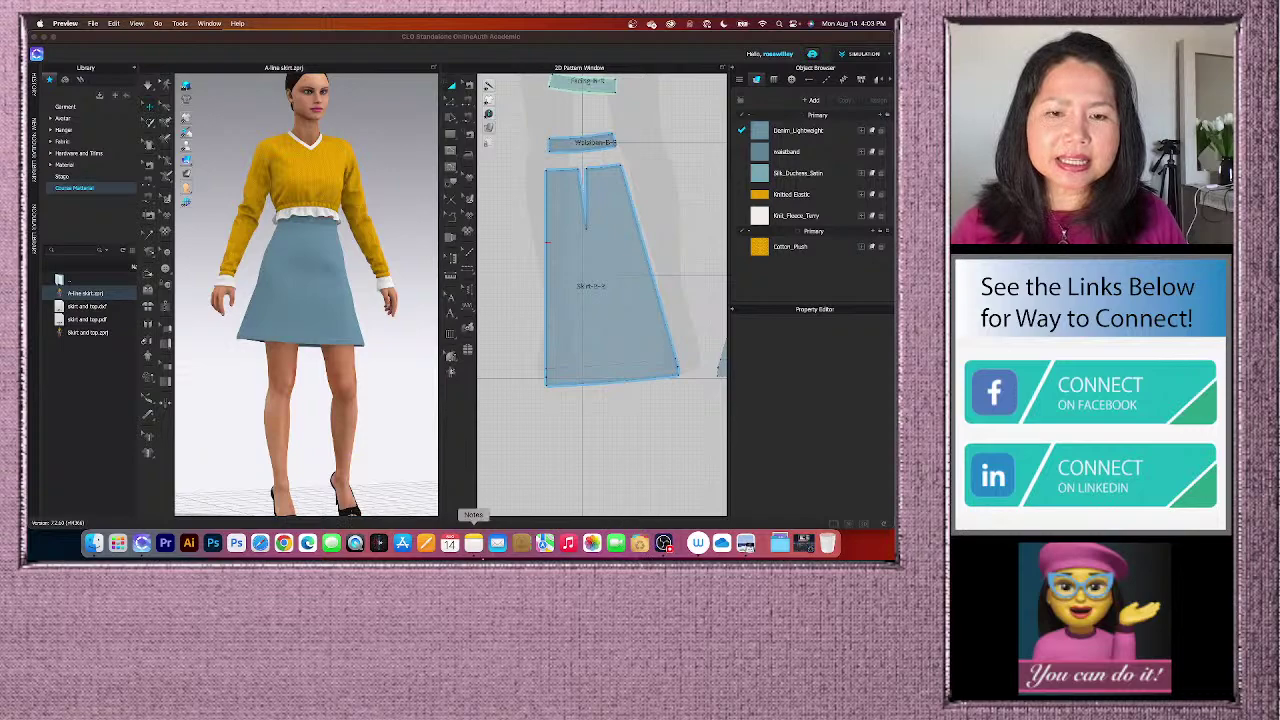
left_click(100, 548)
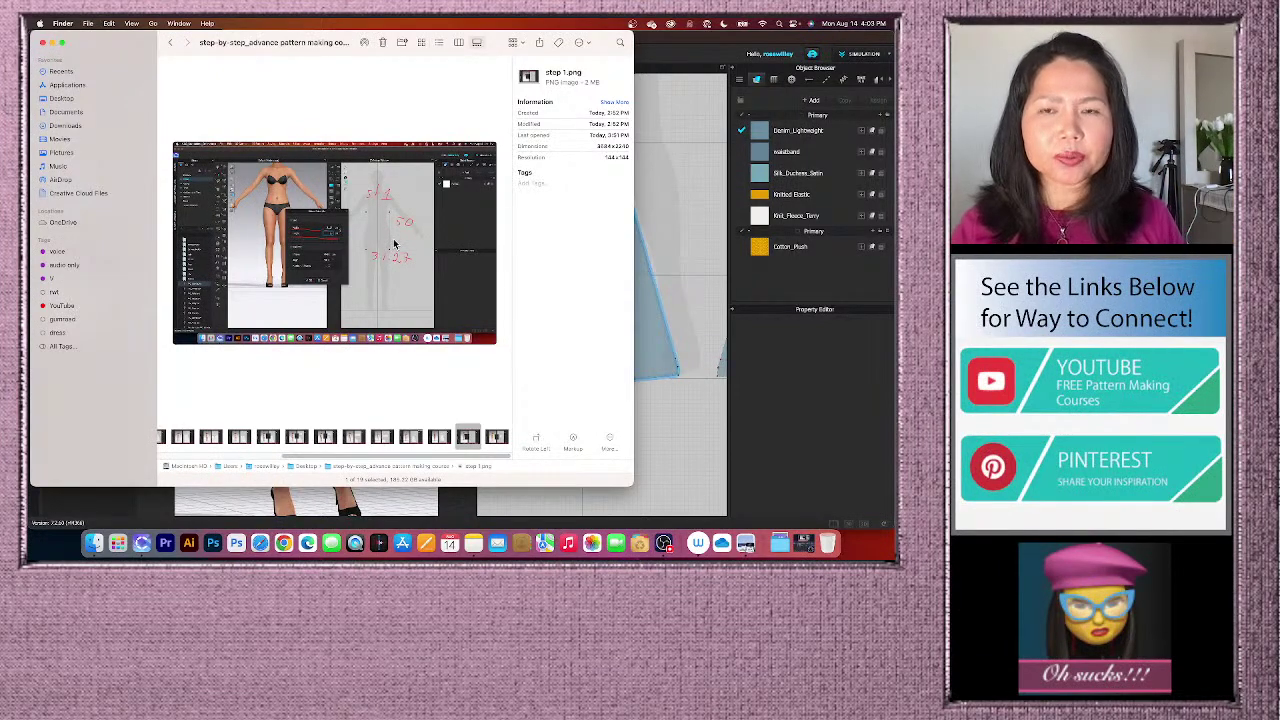
left_click(497, 437)
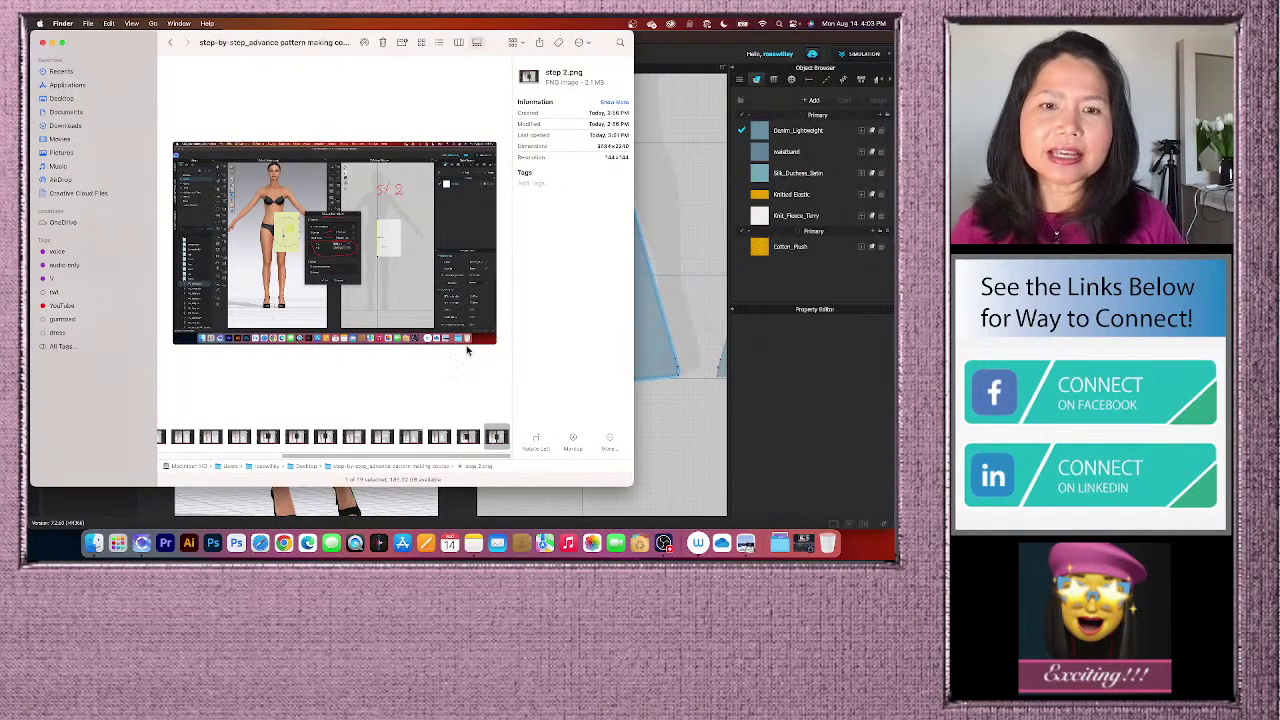
left_click(42, 43)
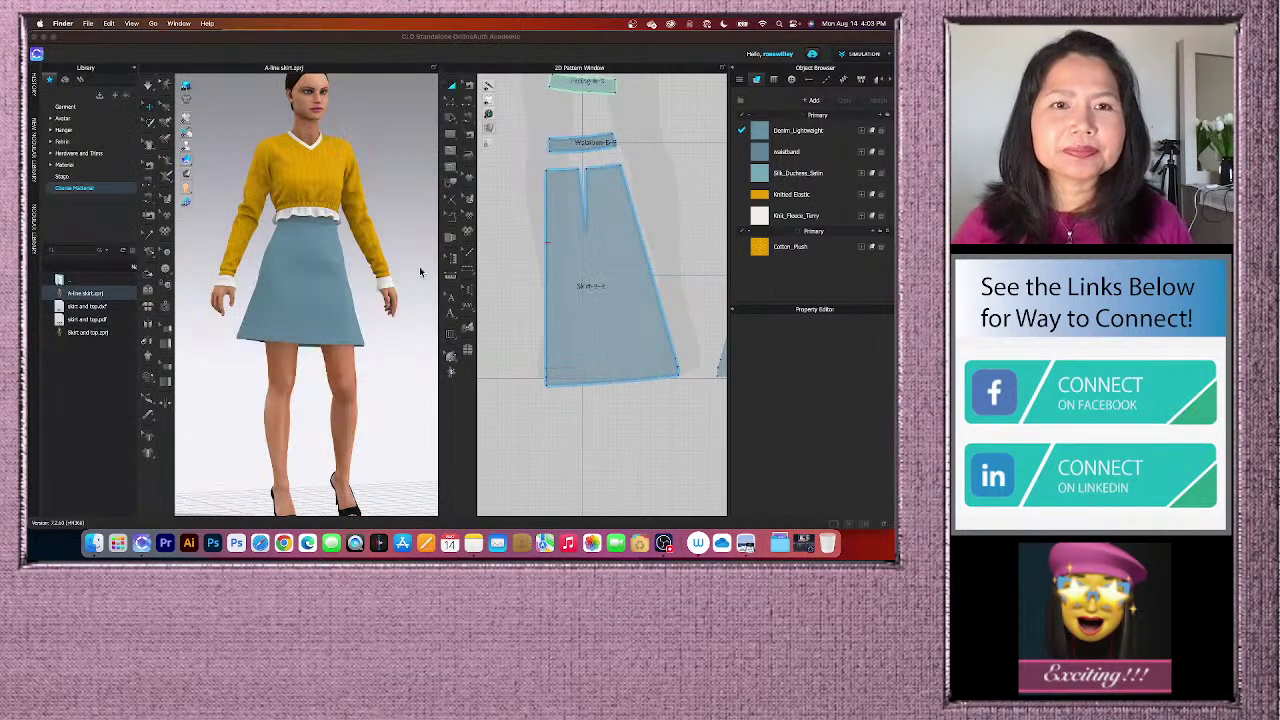
scroll(418, 328, "down", 5)
scroll(390, 300, "down", 3)
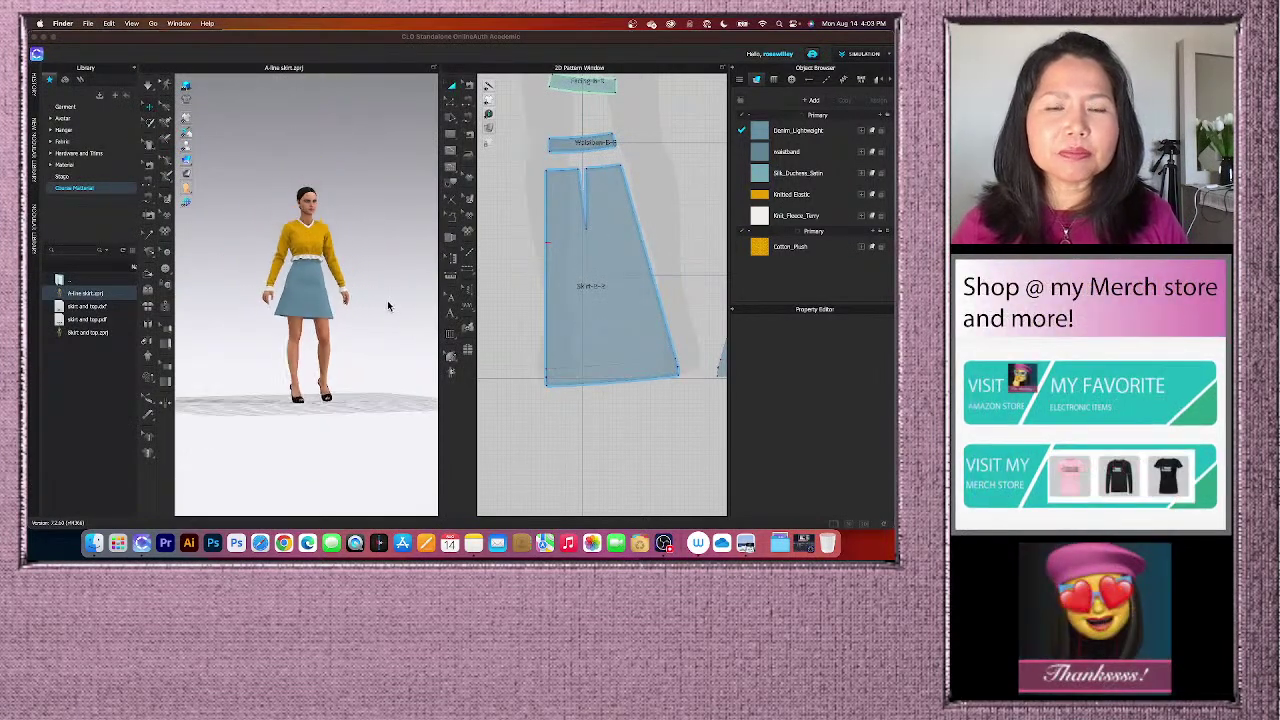
scroll(354, 337, "down", 3)
scroll(350, 341, "up", 3)
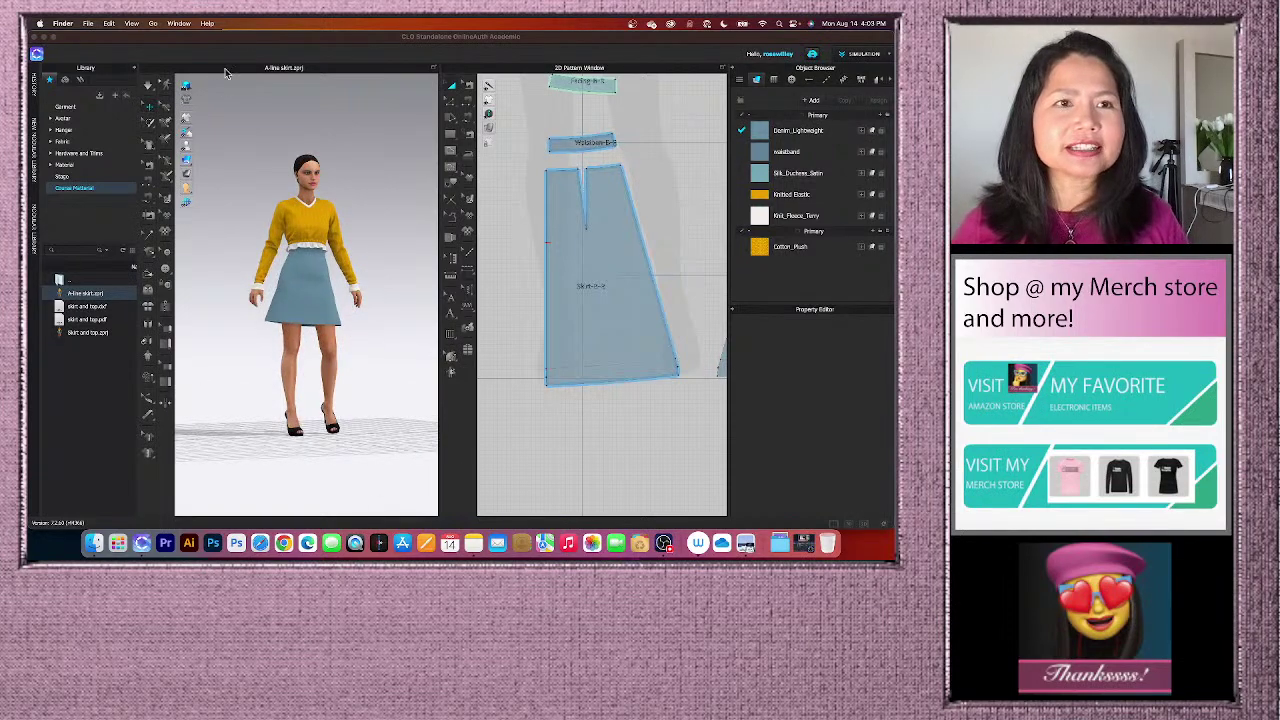
- Switch back to CLO and start a new, empty project
left_click(89, 28)
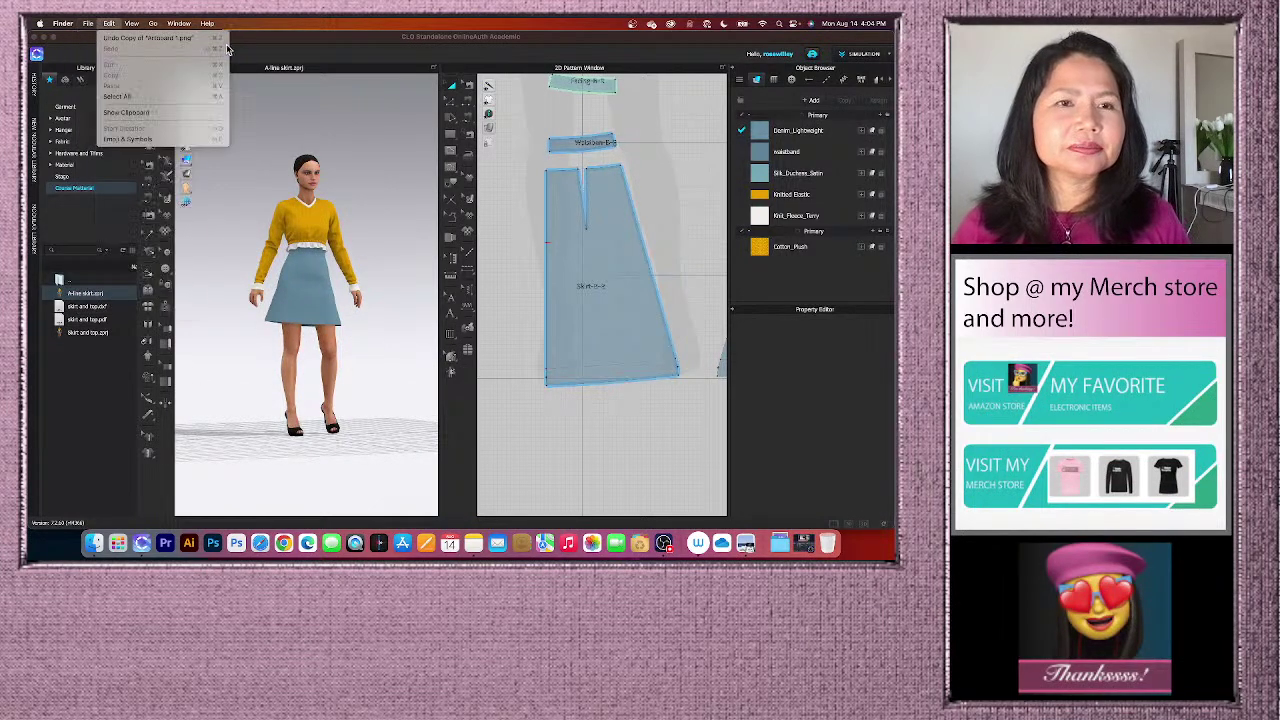
left_click(252, 41)
left_click(157, 23)
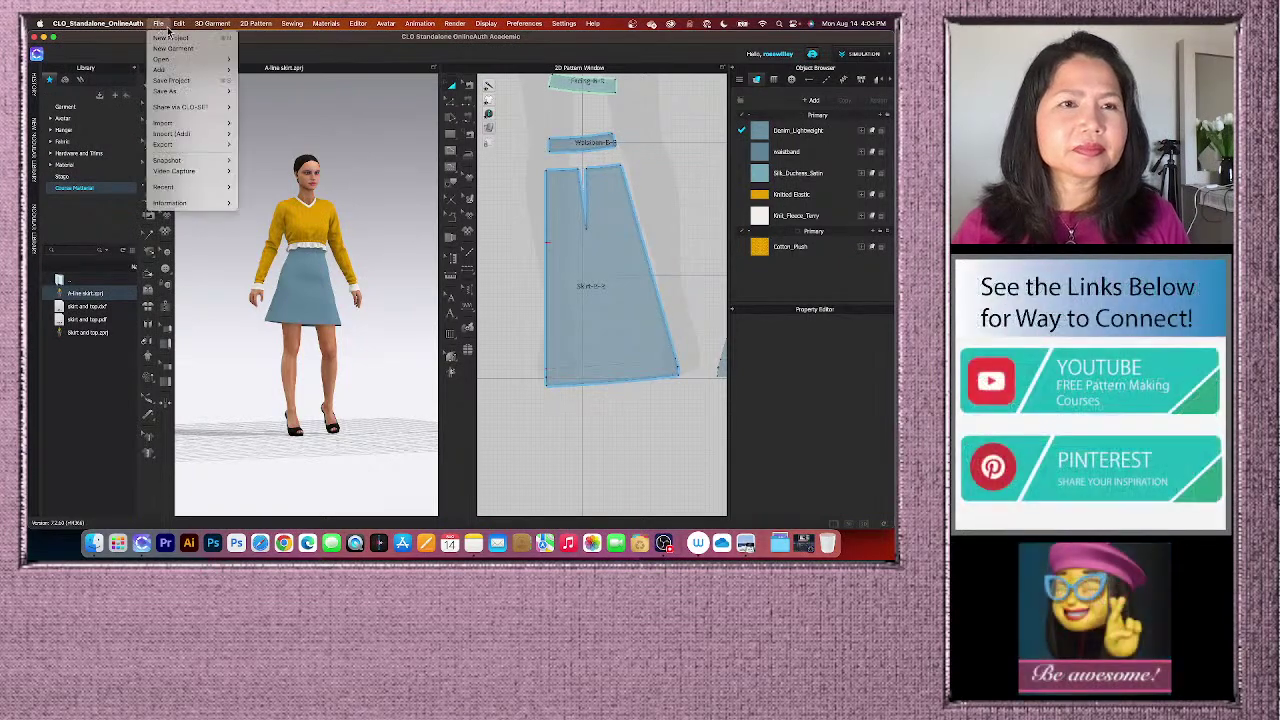
left_click(170, 37)
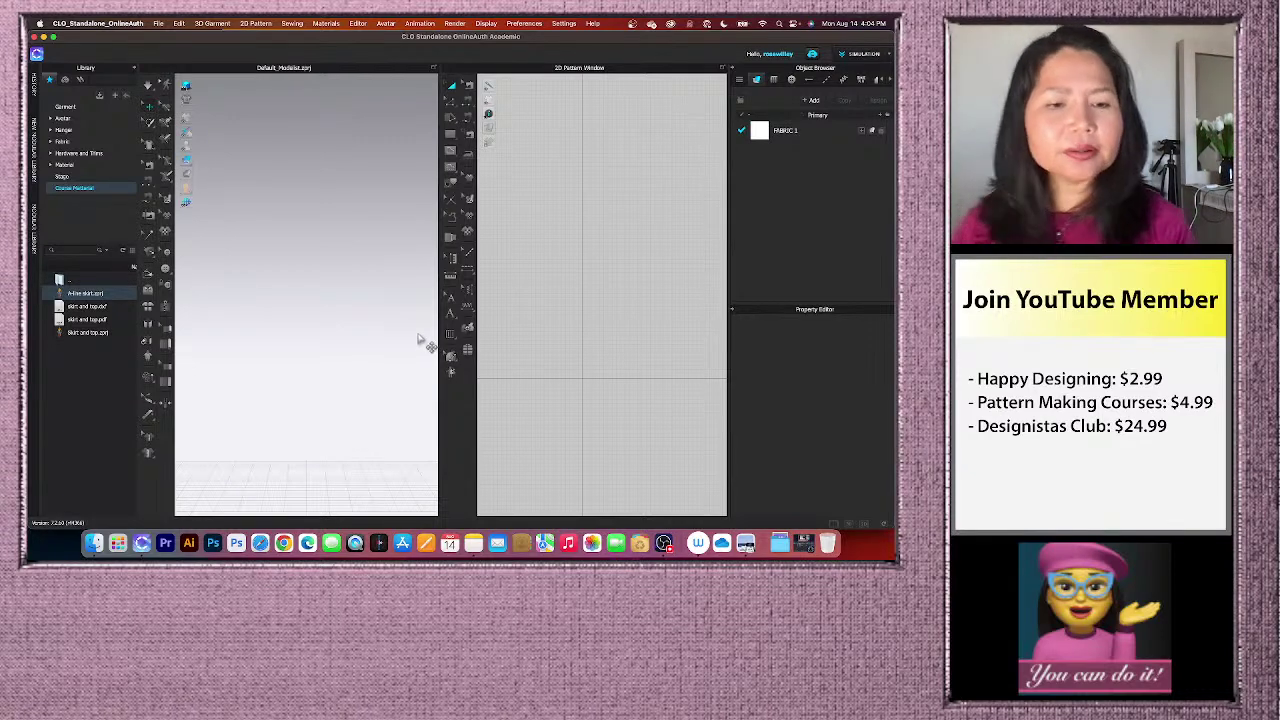
- Load the FV2_Camila.avt avatar from the Female_V2 folder of the avatar library into the 3D scene
scroll(372, 349, "down", 2)
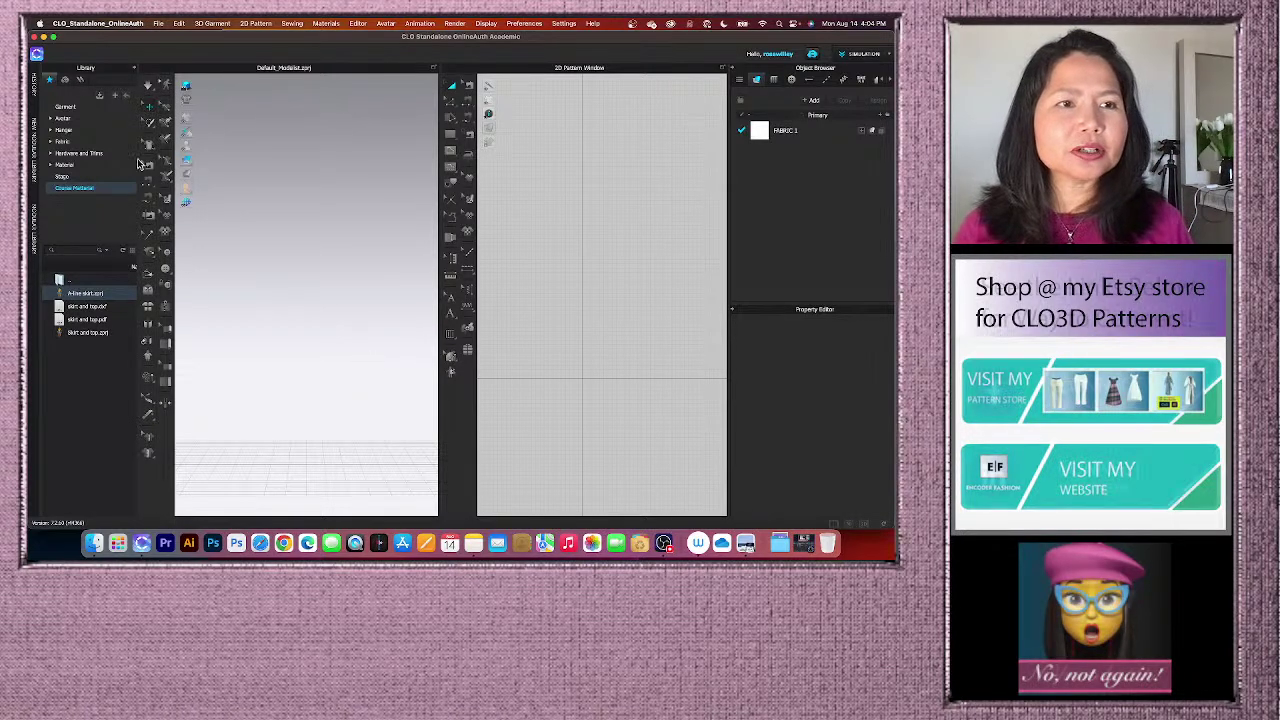
left_click(70, 118)
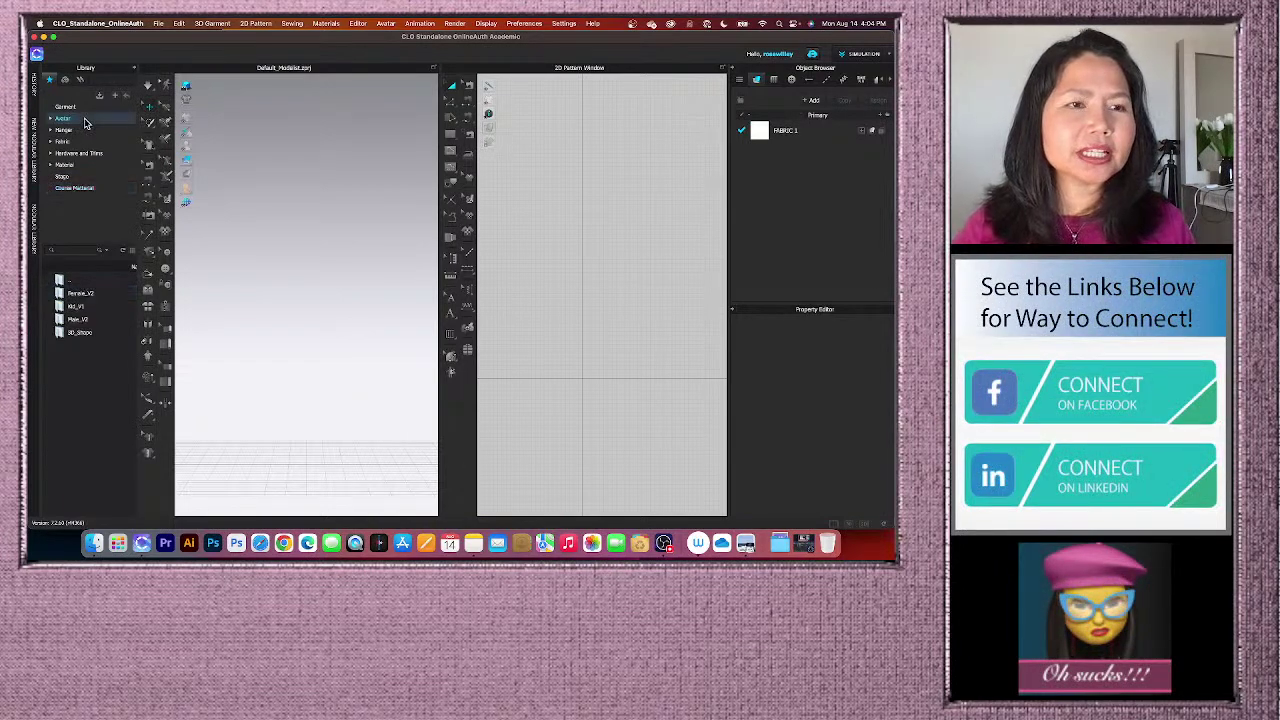
double_click(96, 294)
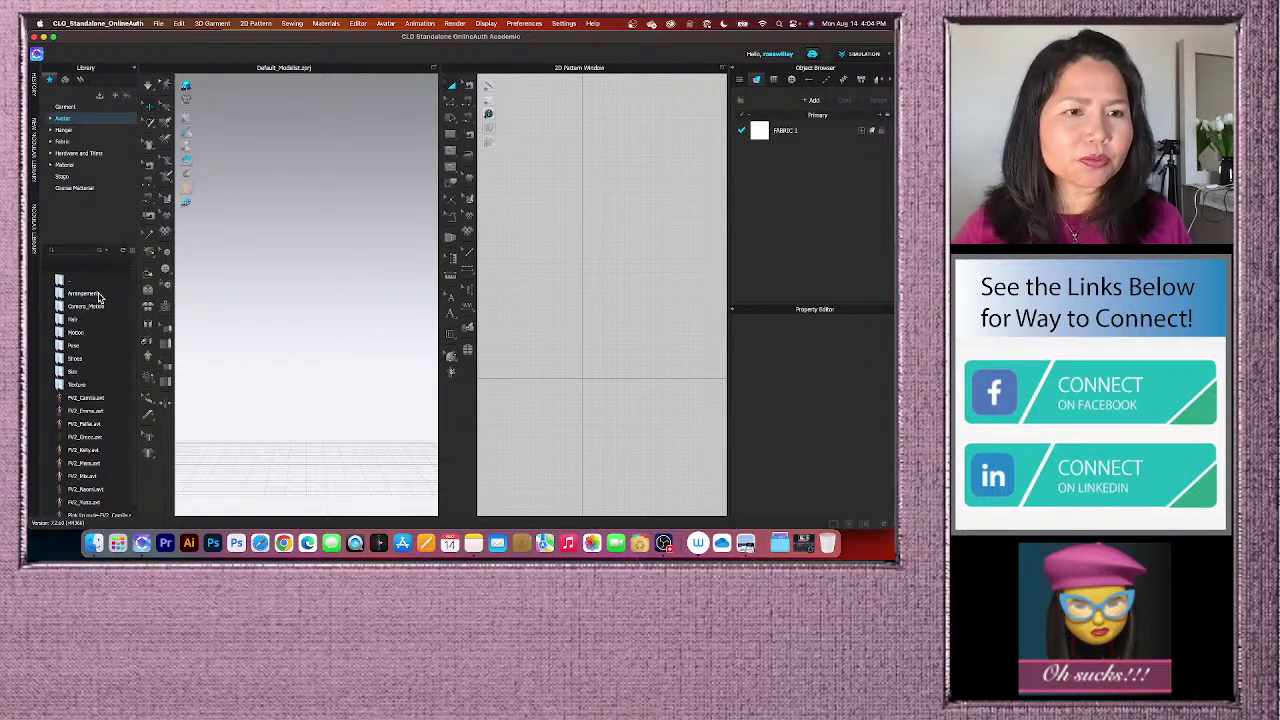
double_click(97, 408)
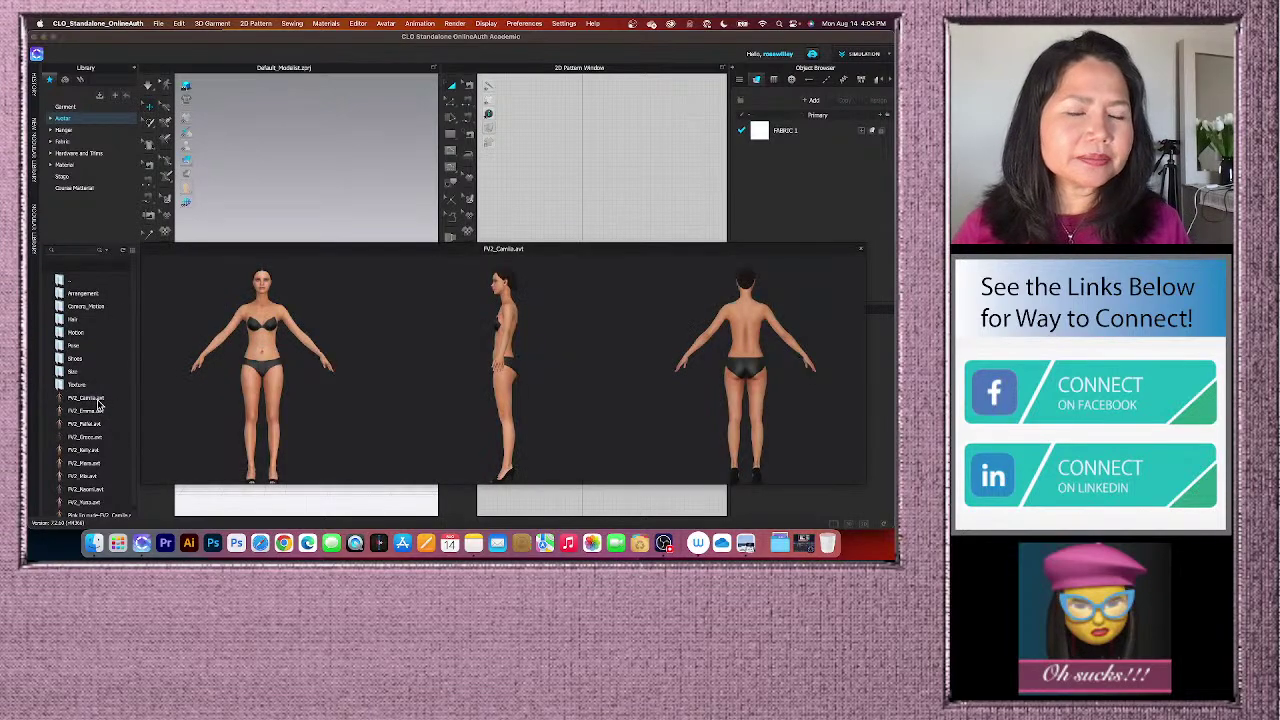
double_click(99, 400)
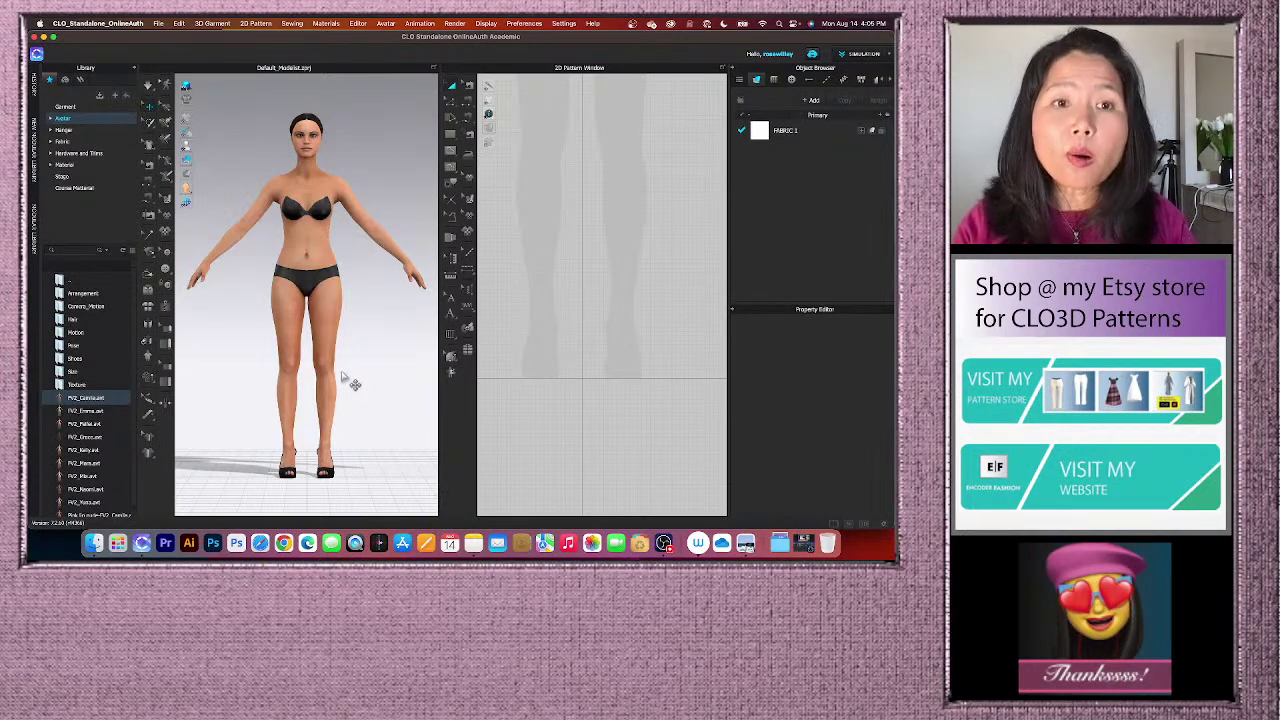
- Examine the avatar's full figure in the 3D scene and its whole silhouette in the 2D pattern area
scroll(523, 300, "down", 3)
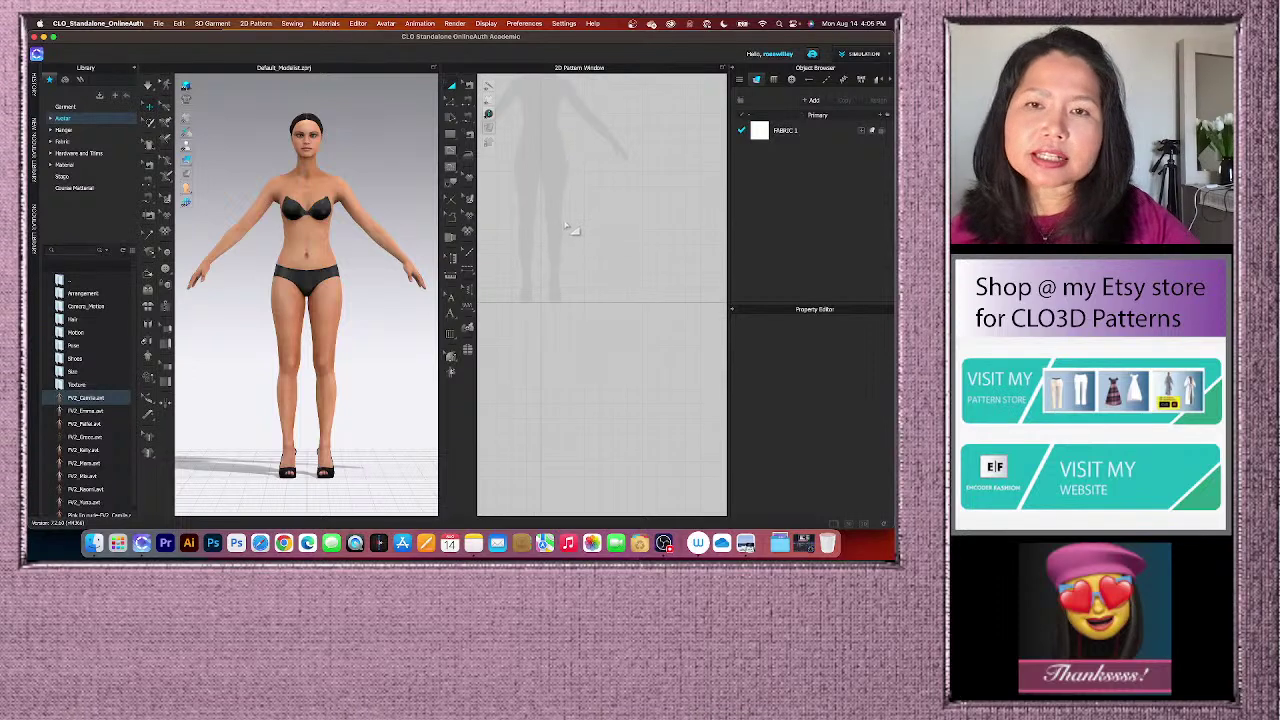
scroll(585, 300, "up", 3)
scroll(593, 363, "up", 3)
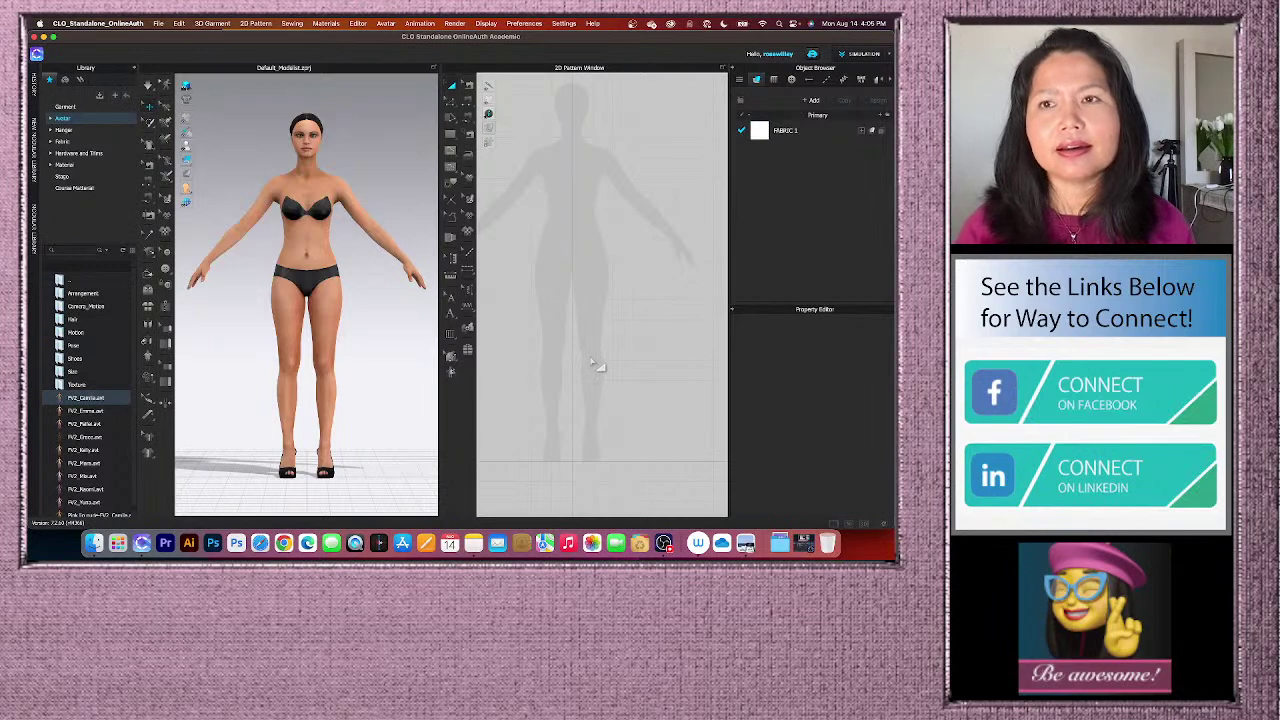
scroll(591, 352, "up", 3)
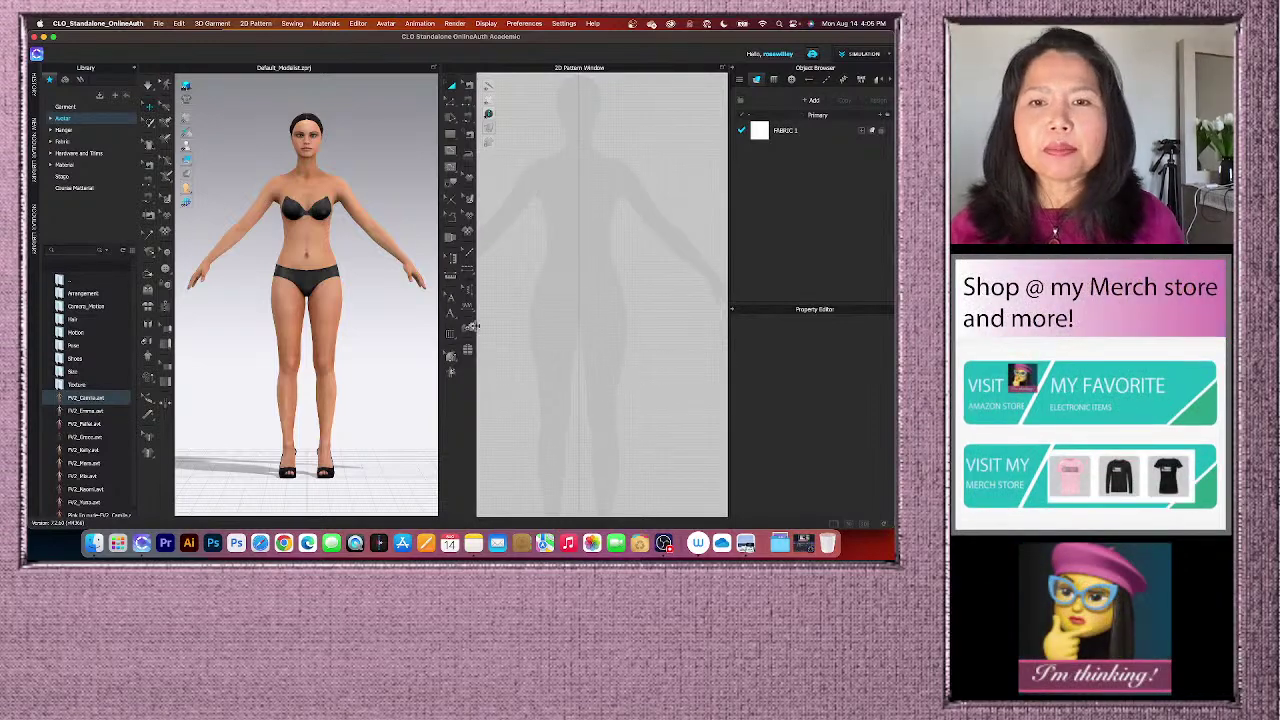
scroll(588, 316, "down", 2)
scroll(588, 316, "down", 2)
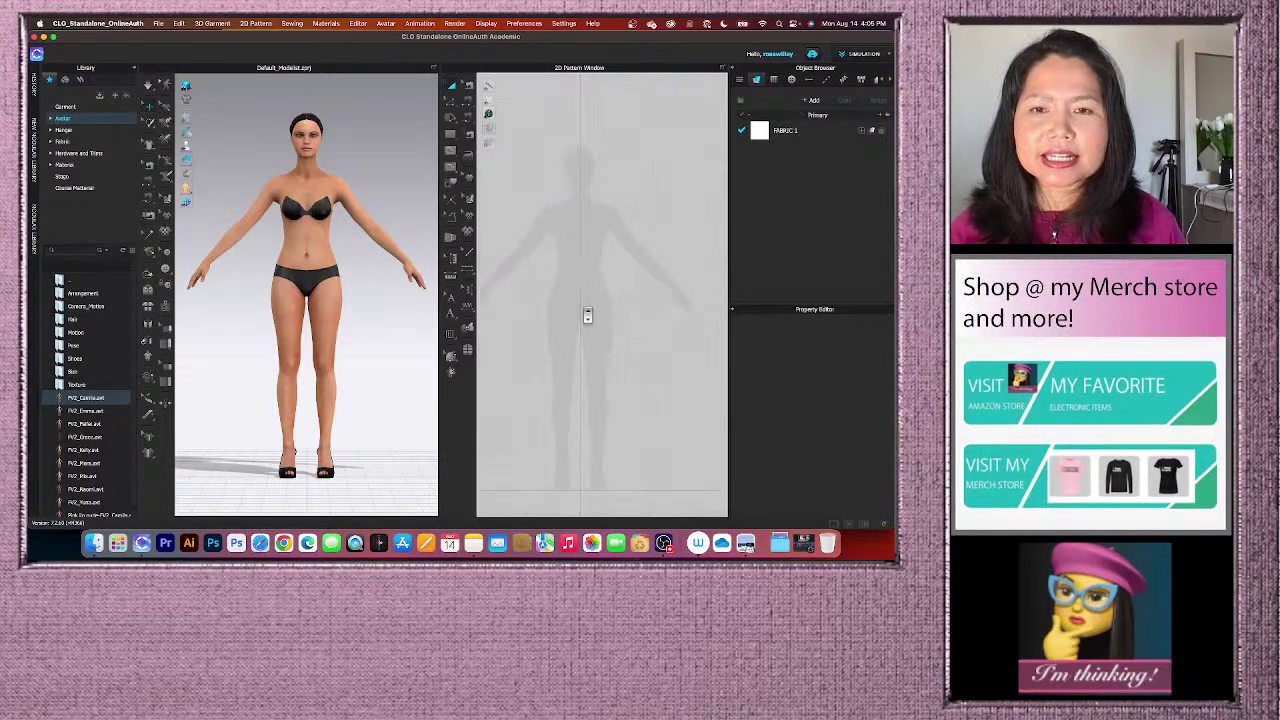
scroll(340, 312, "down", 2)
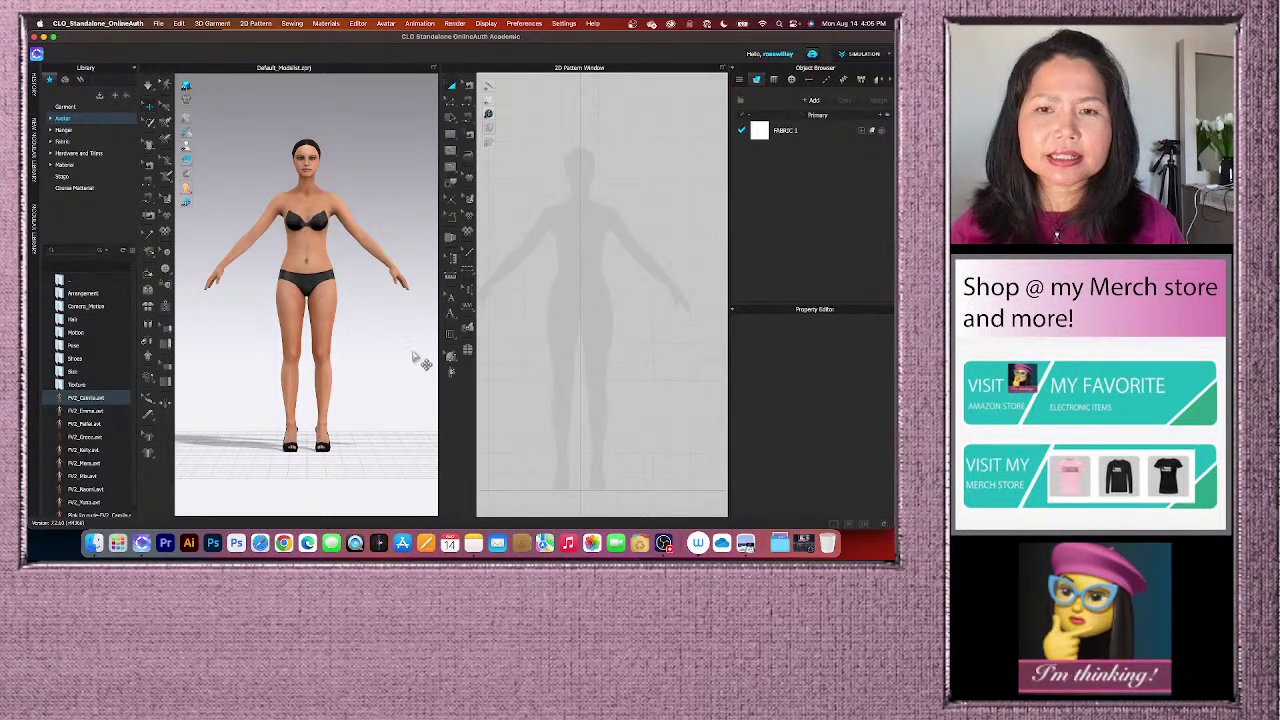
scroll(563, 322, "down", 2)
scroll(578, 290, "up", 2)
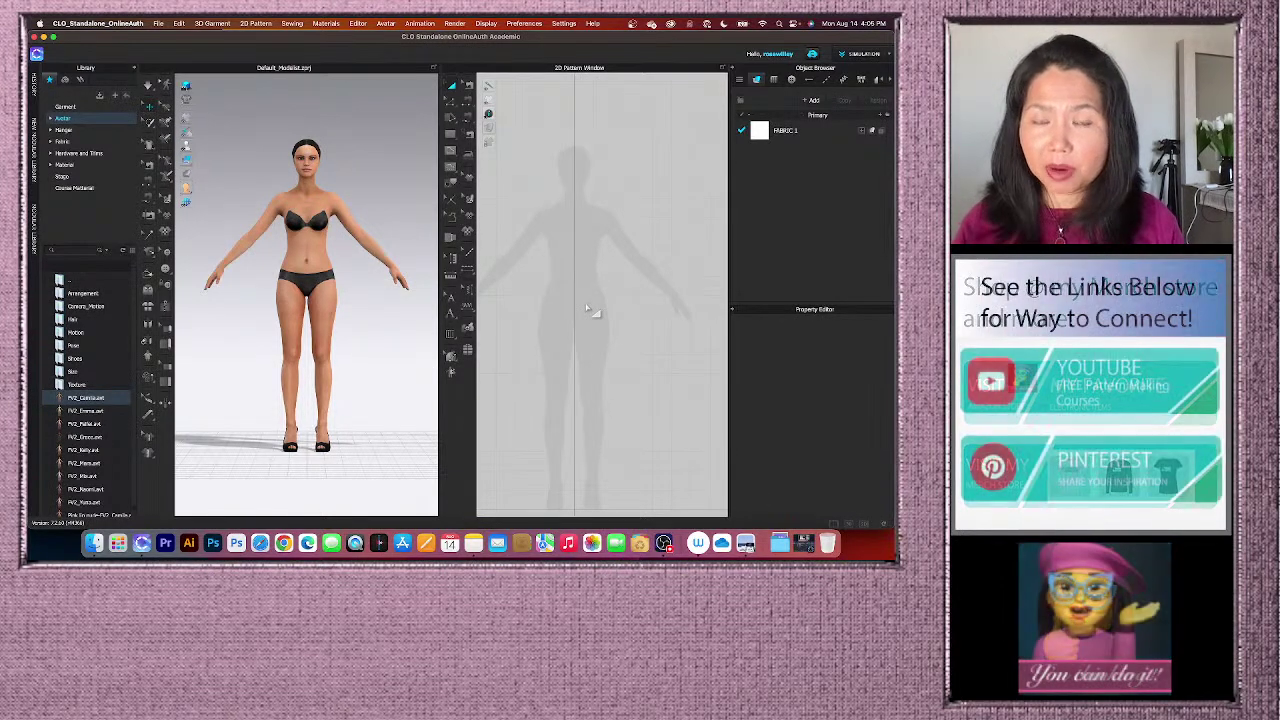
- Create a rectangle pattern 31.27 cm wide and 50 cm high over the avatar's silhouette in the 2D pattern area
left_click(451, 138)
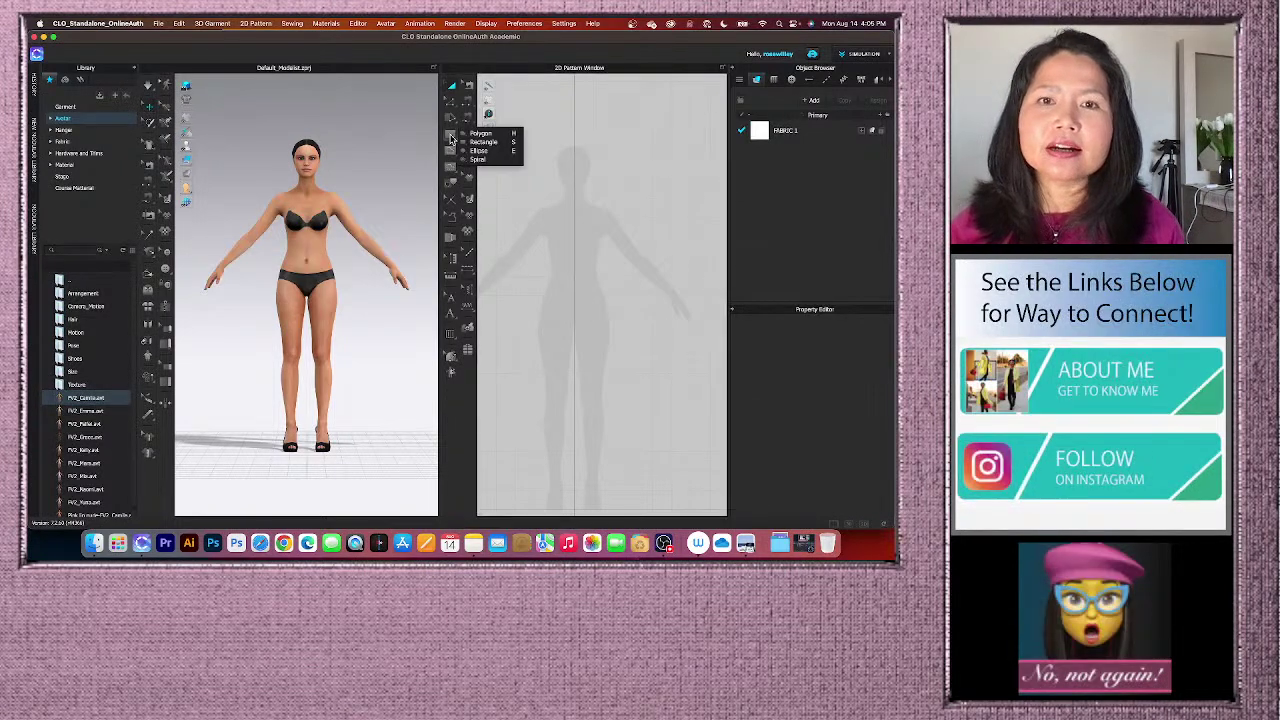
left_click(483, 142)
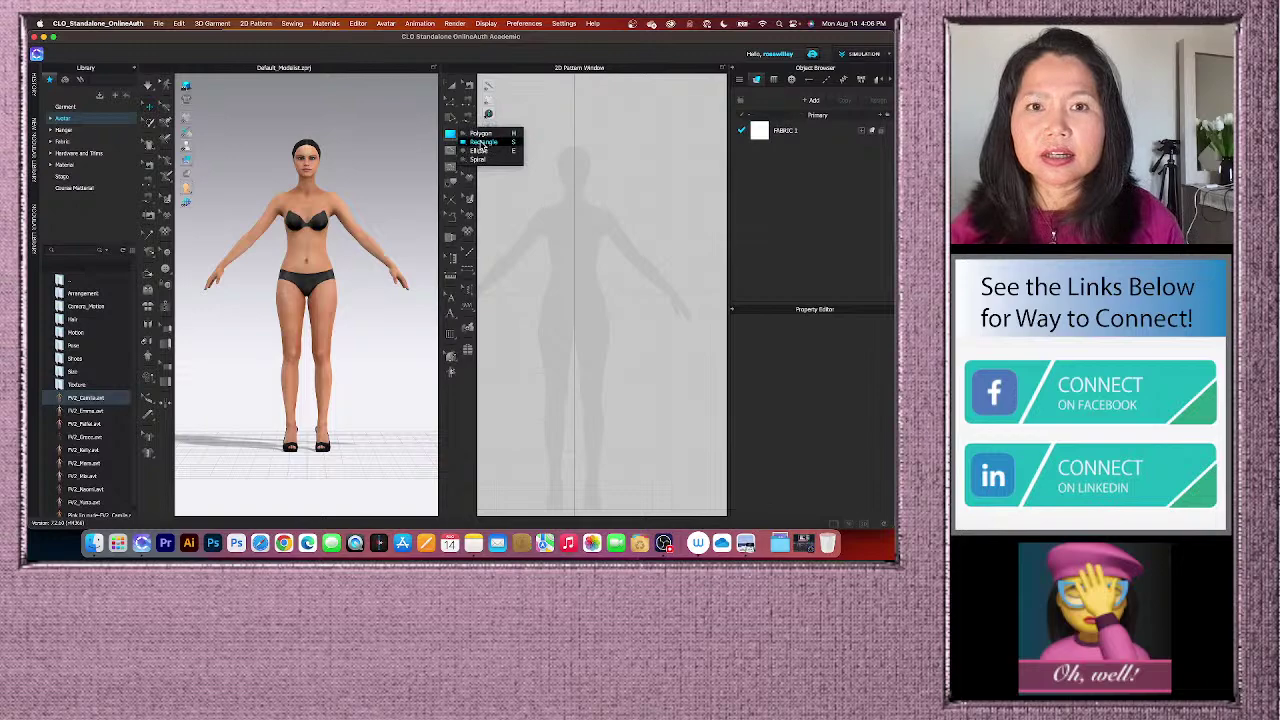
left_click(451, 134)
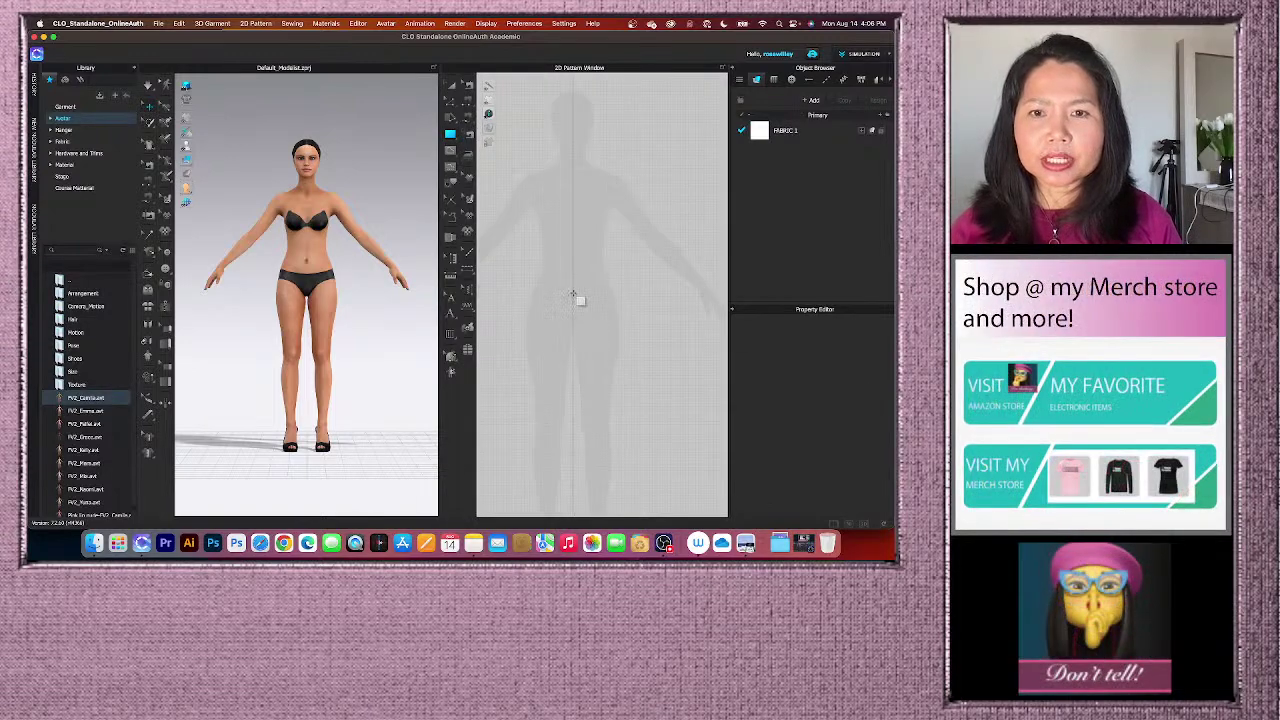
left_click(573, 288)
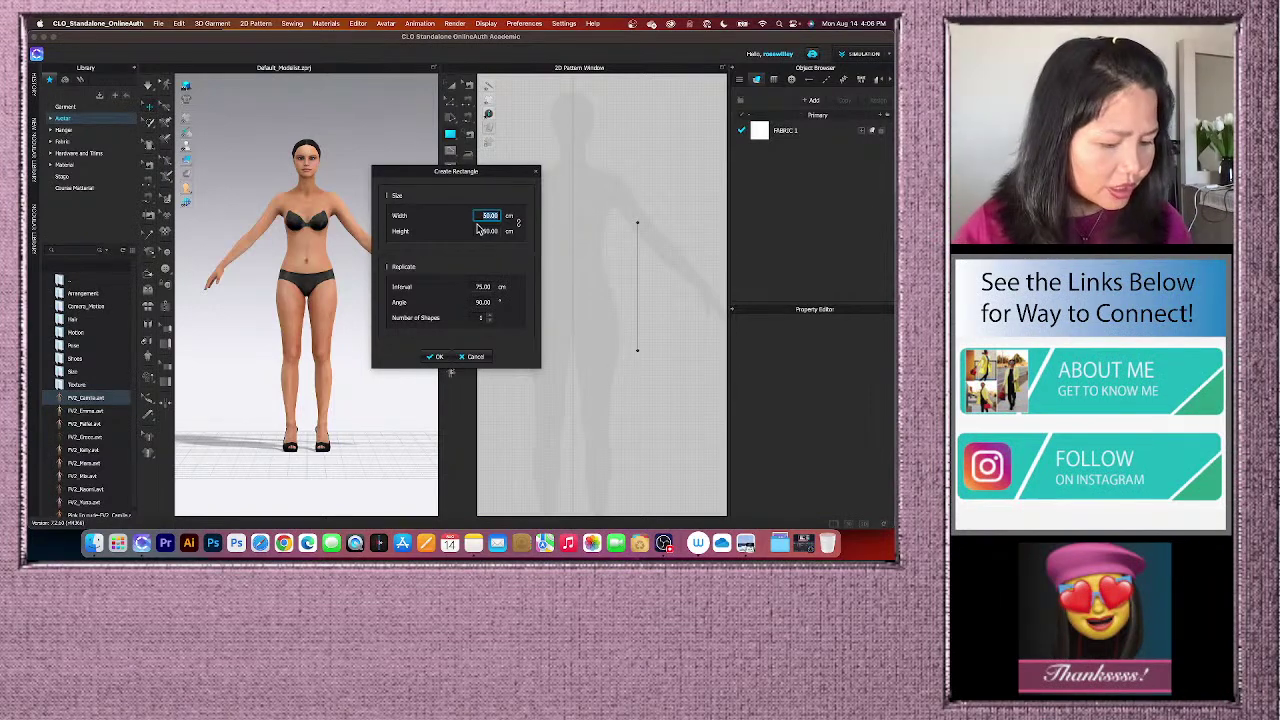
type("31.")
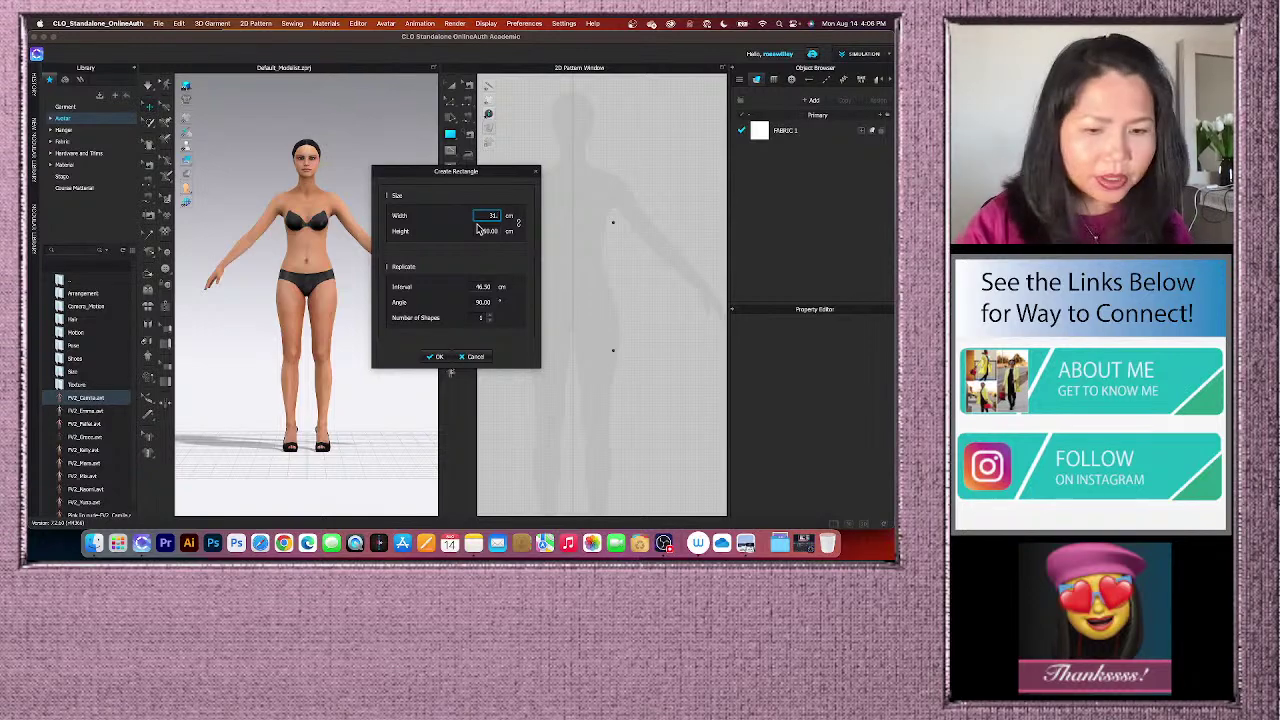
type("27")
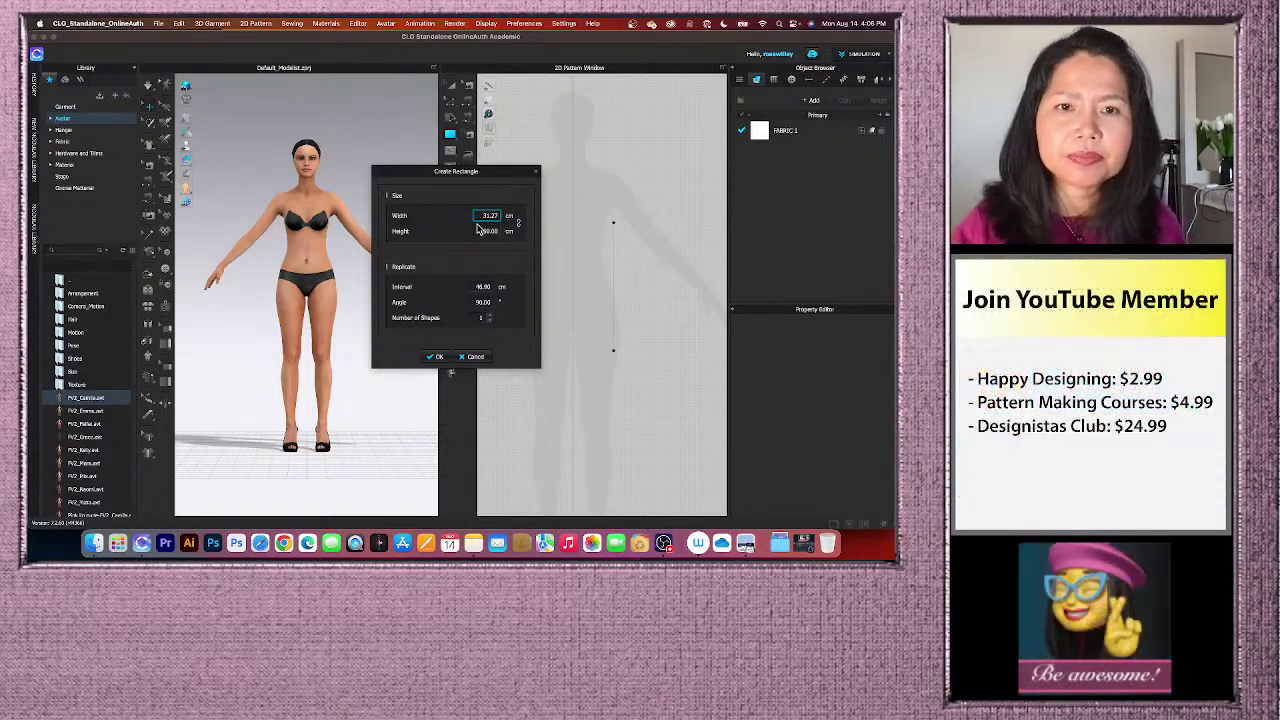
left_click(491, 232)
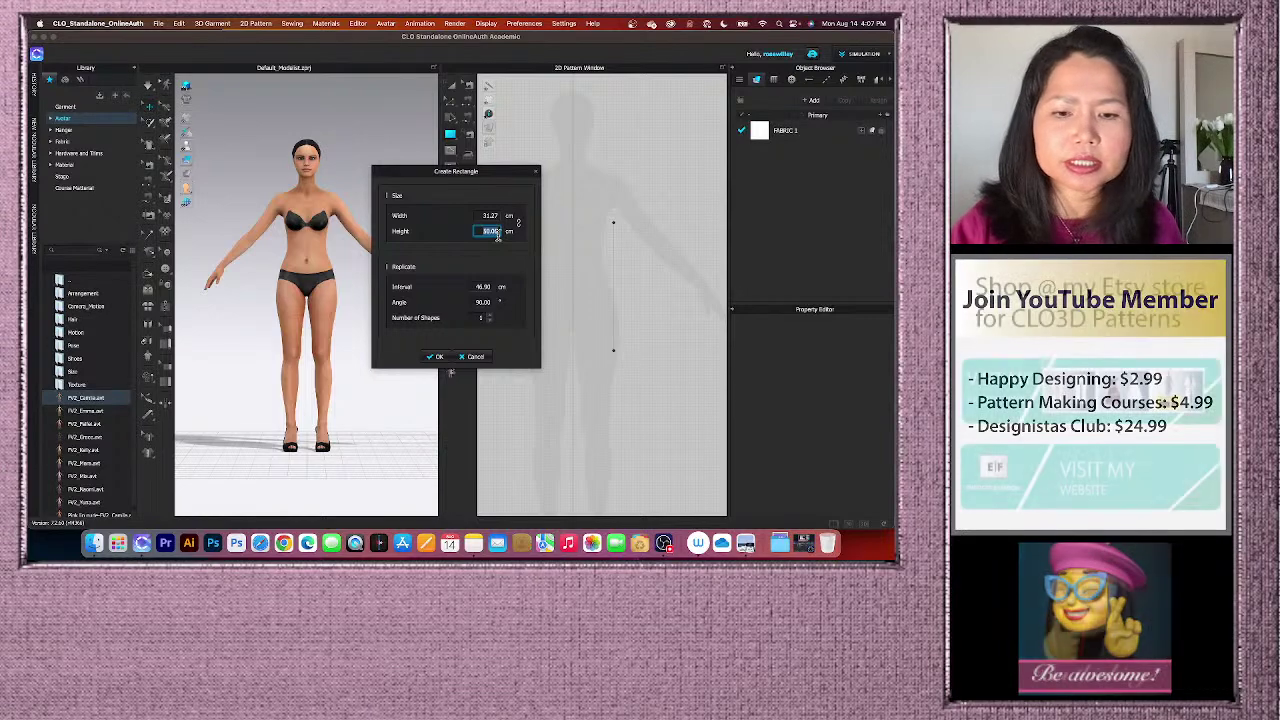
type("60")
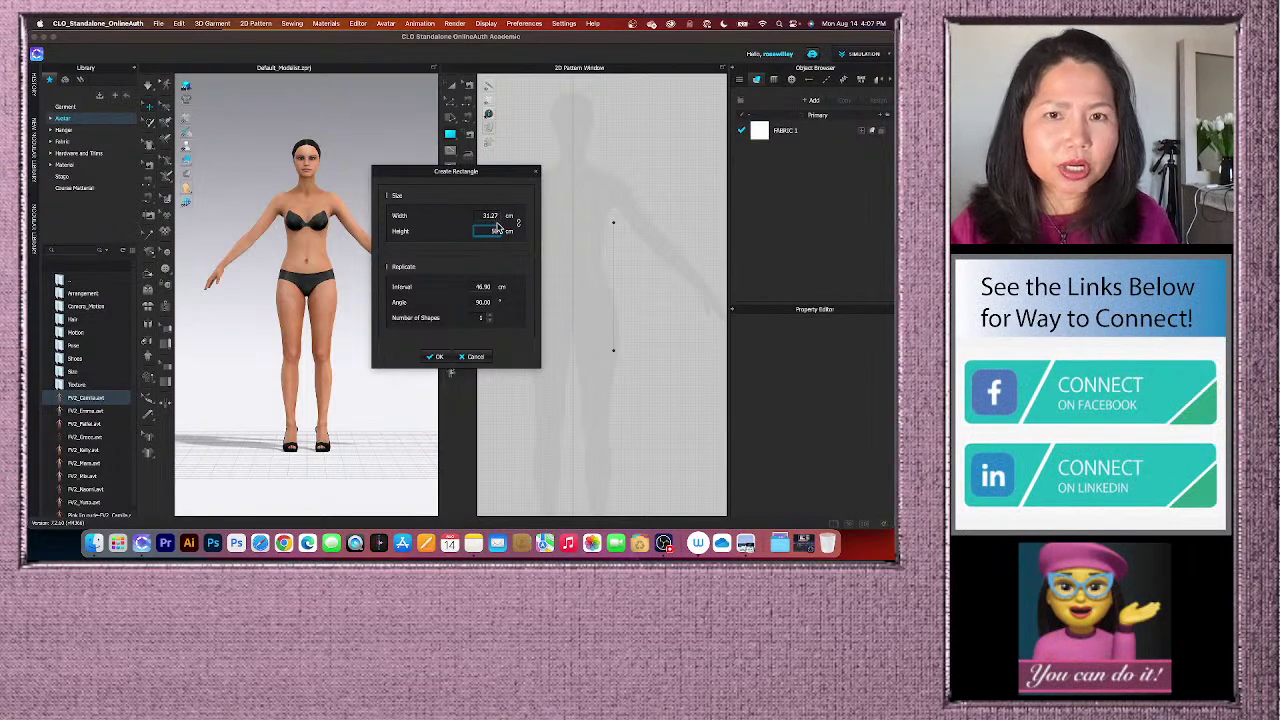
type("50")
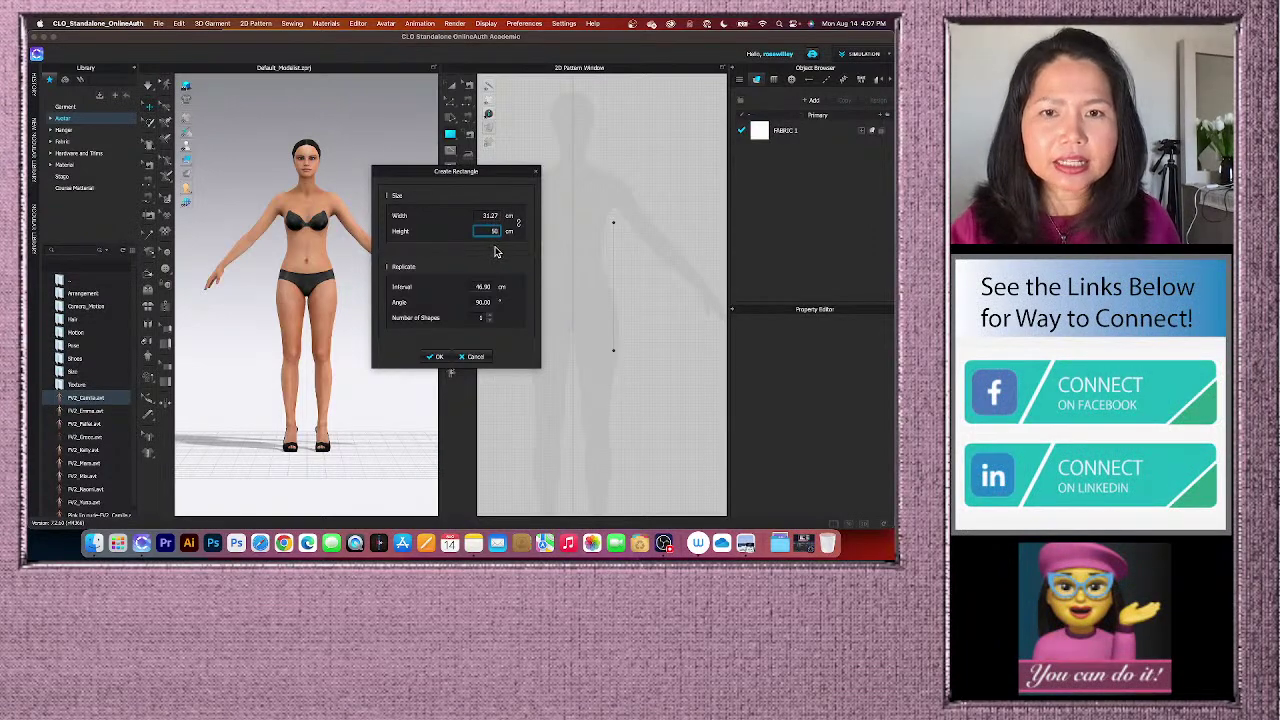
left_click(437, 357)
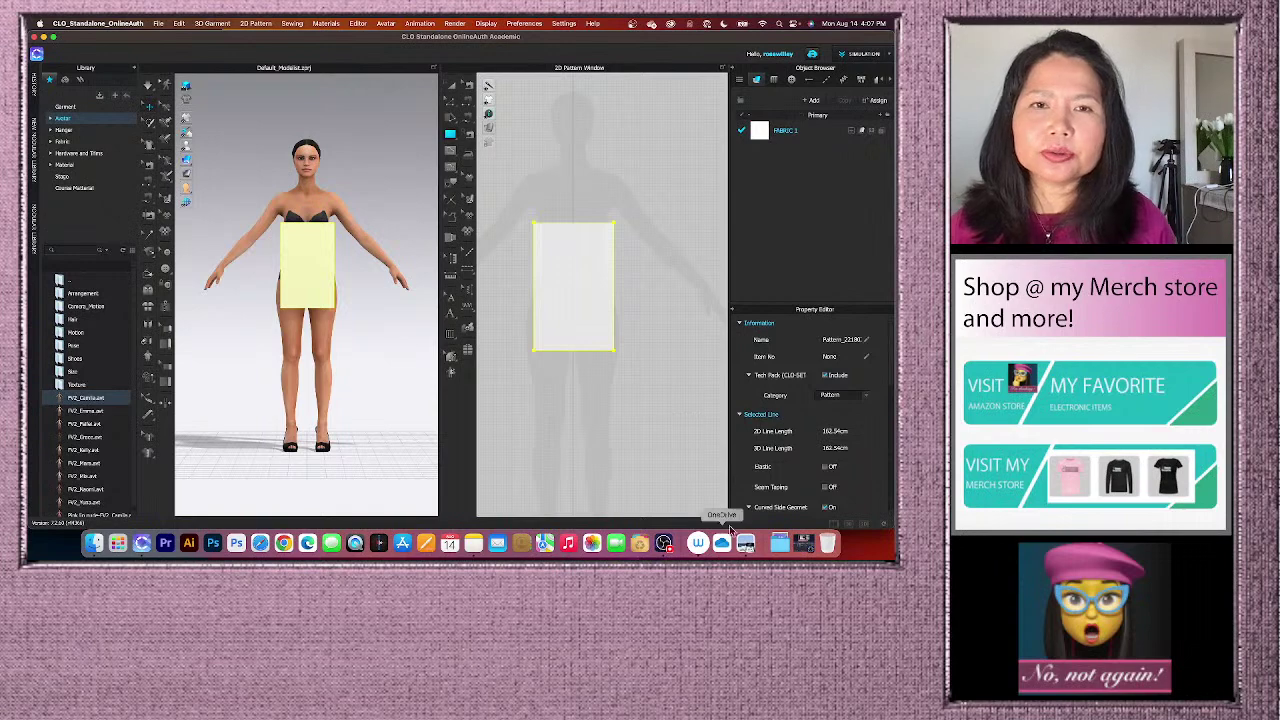
- Move the rectangle pattern so its left edge lies on the silhouette's vertical centre line, starting near hip level, and deselect it
left_click(545, 263)
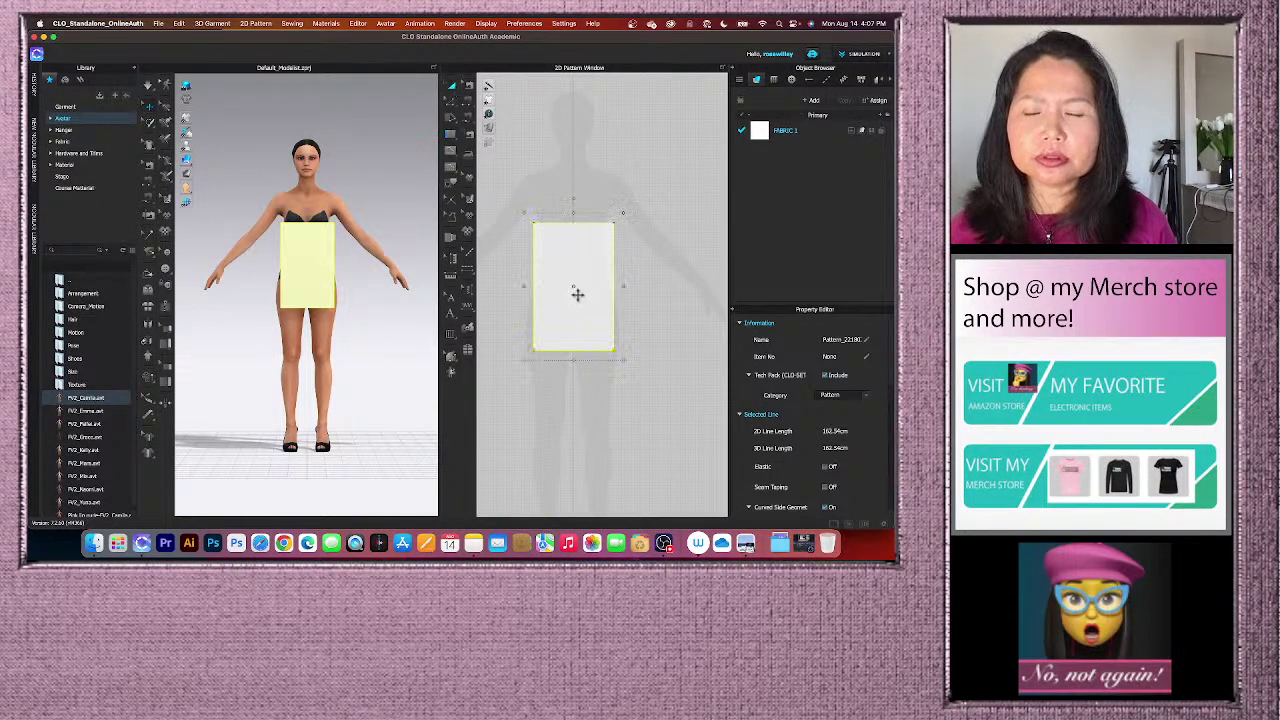
left_click_drag(589, 268, 640, 328)
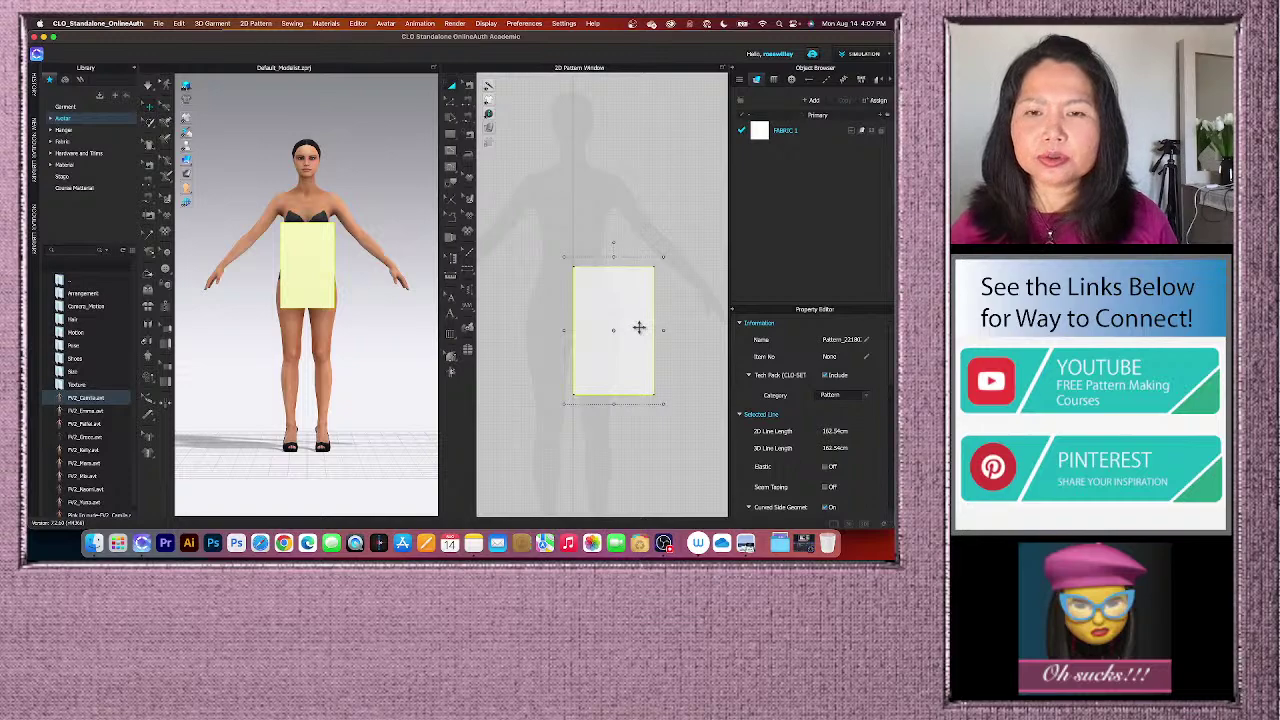
mouse_move(492, 128)
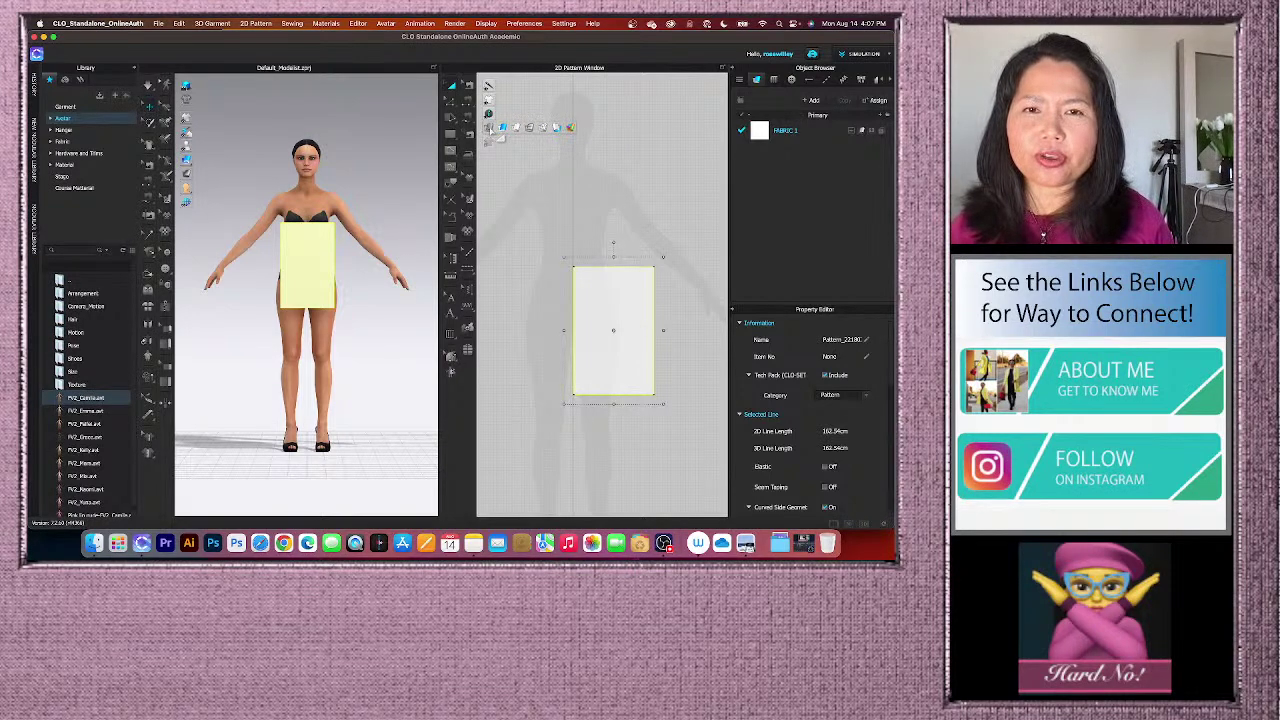
scroll(636, 372, "up", 2)
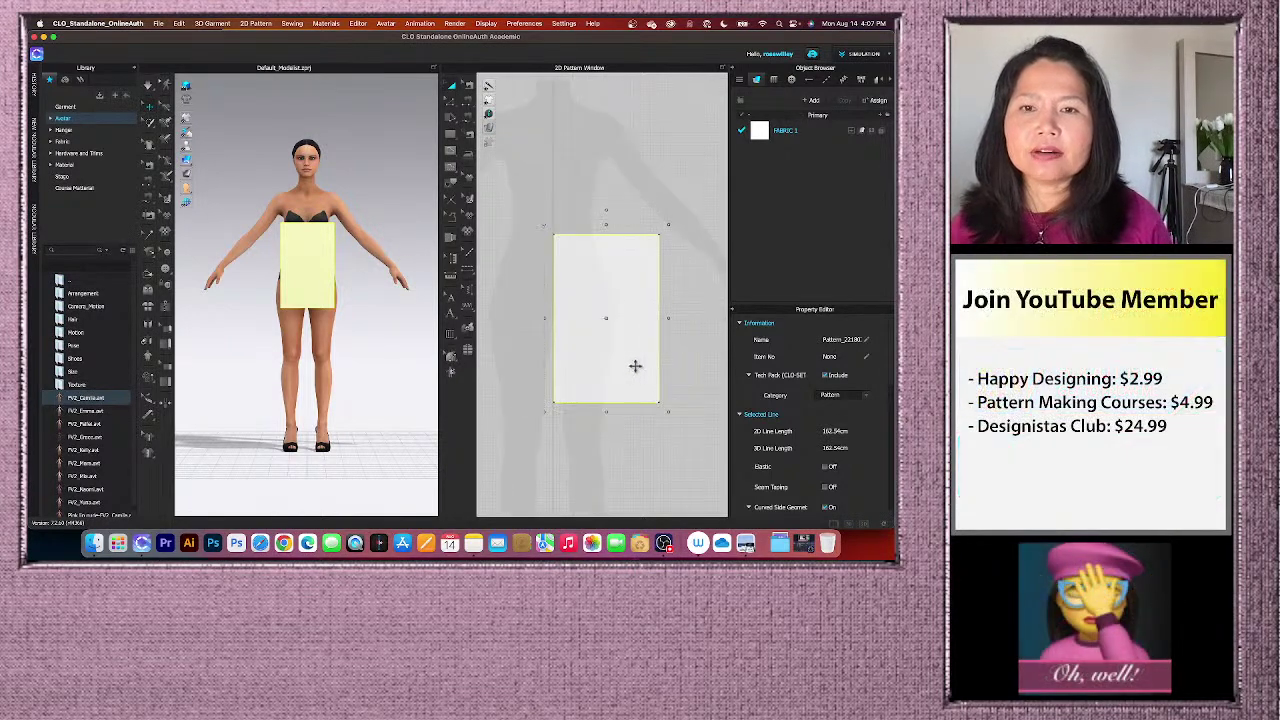
key("Escape")
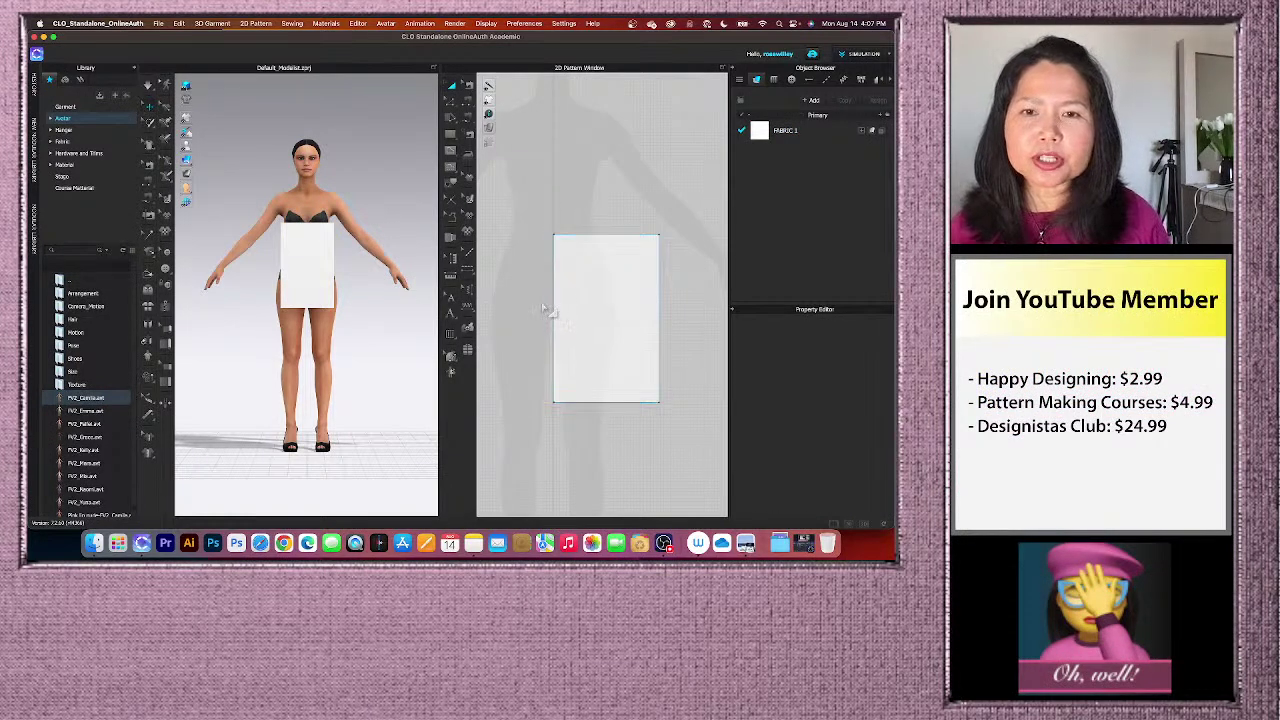
- Set up an Offset as Internal Line from the rectangle's centre-line edge with 2 offsets, Individual distances, and offsetting from Selected Line
left_click(566, 308)
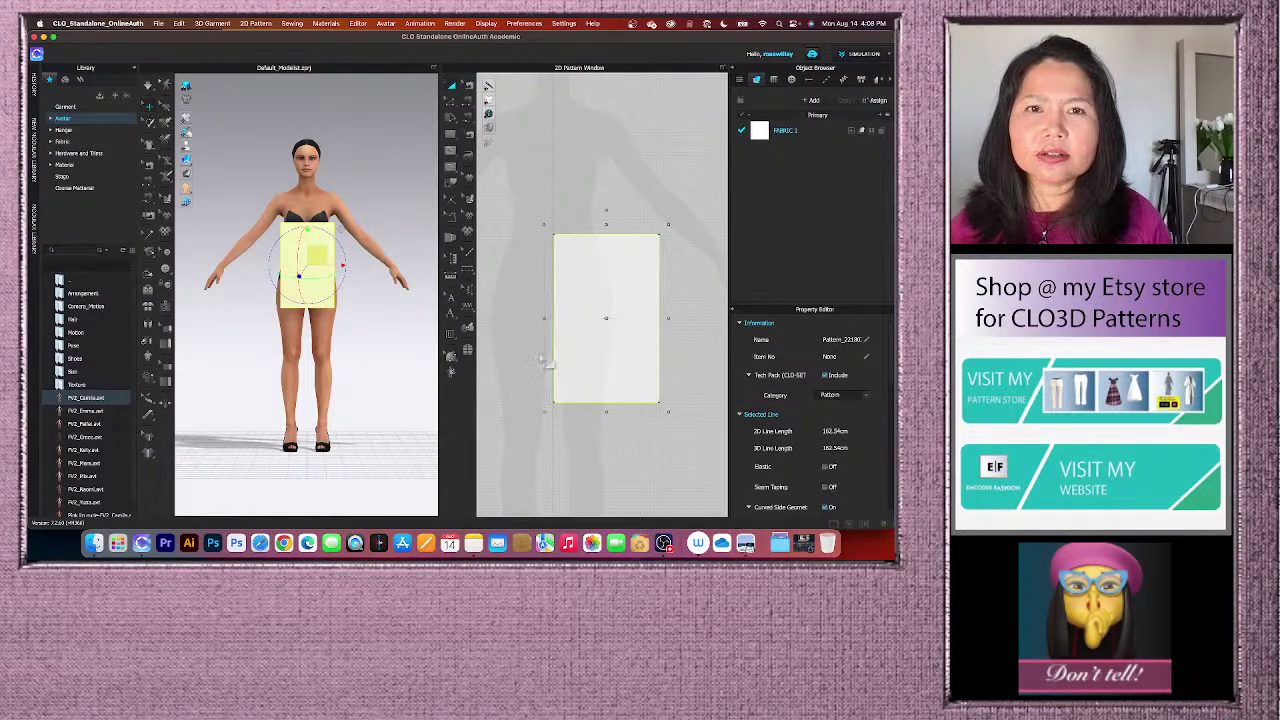
left_click(451, 104)
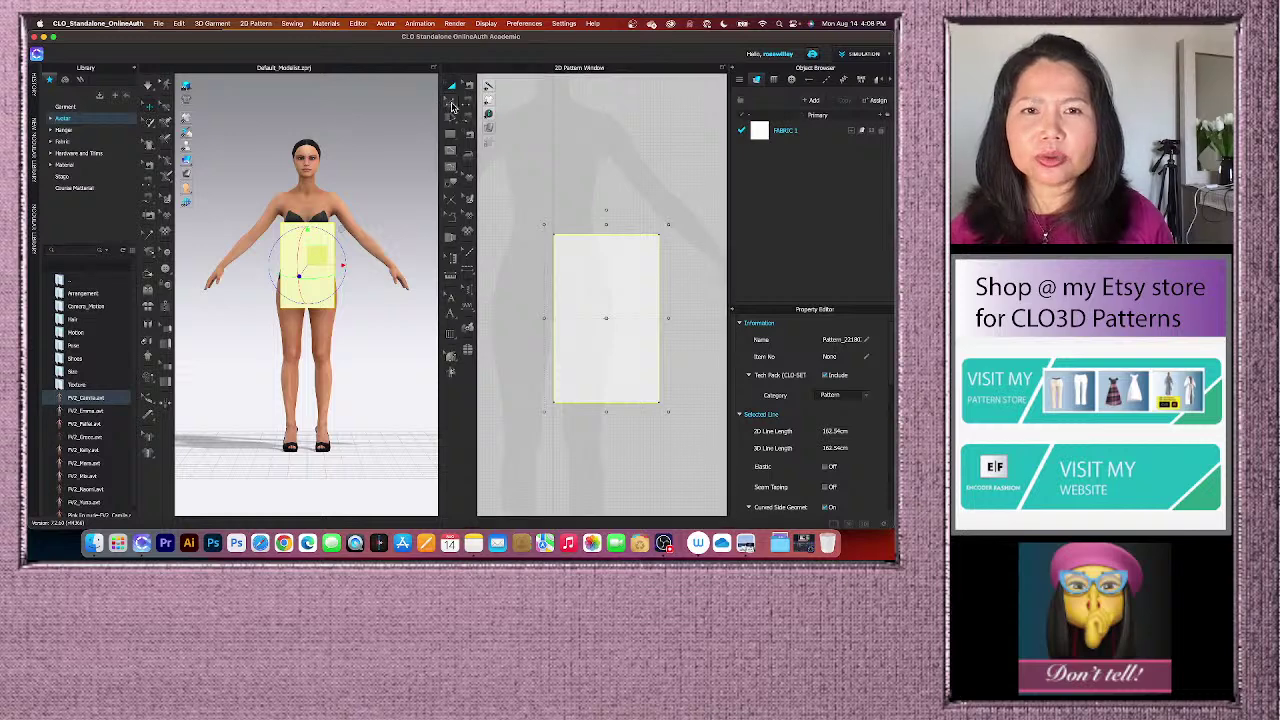
left_click(564, 330)
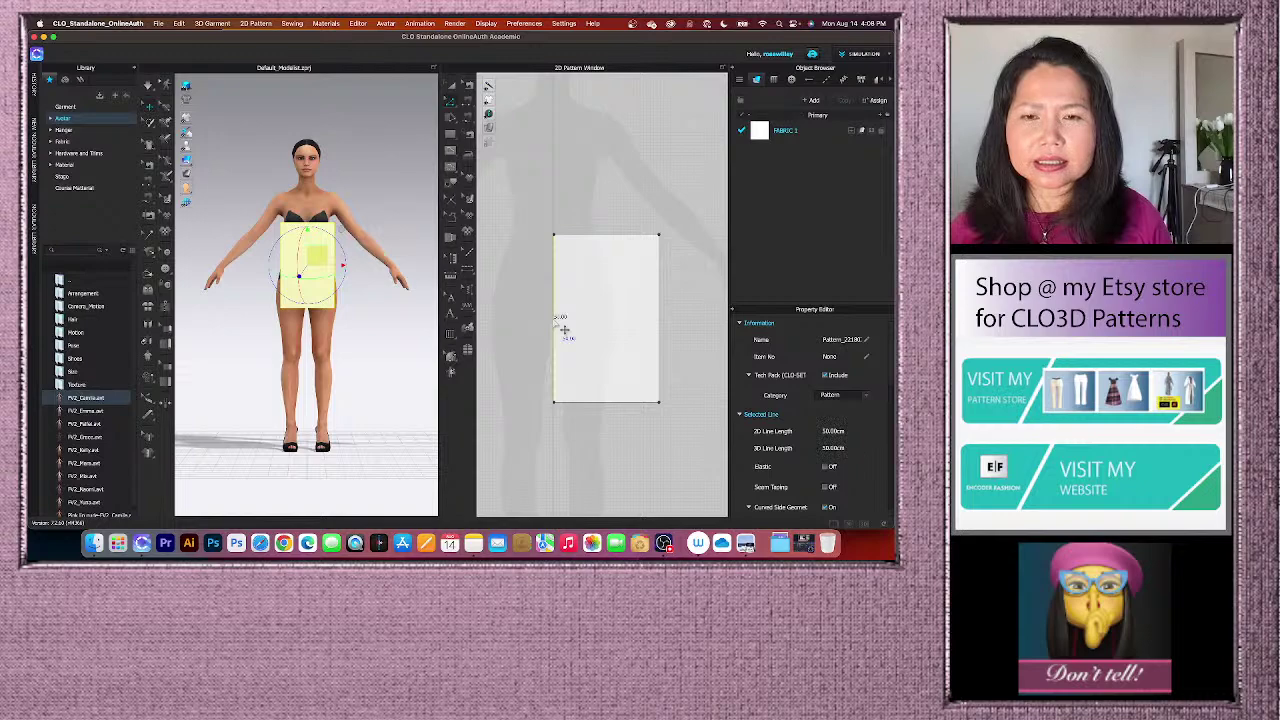
right_click(555, 319)
mouse_move(590, 398)
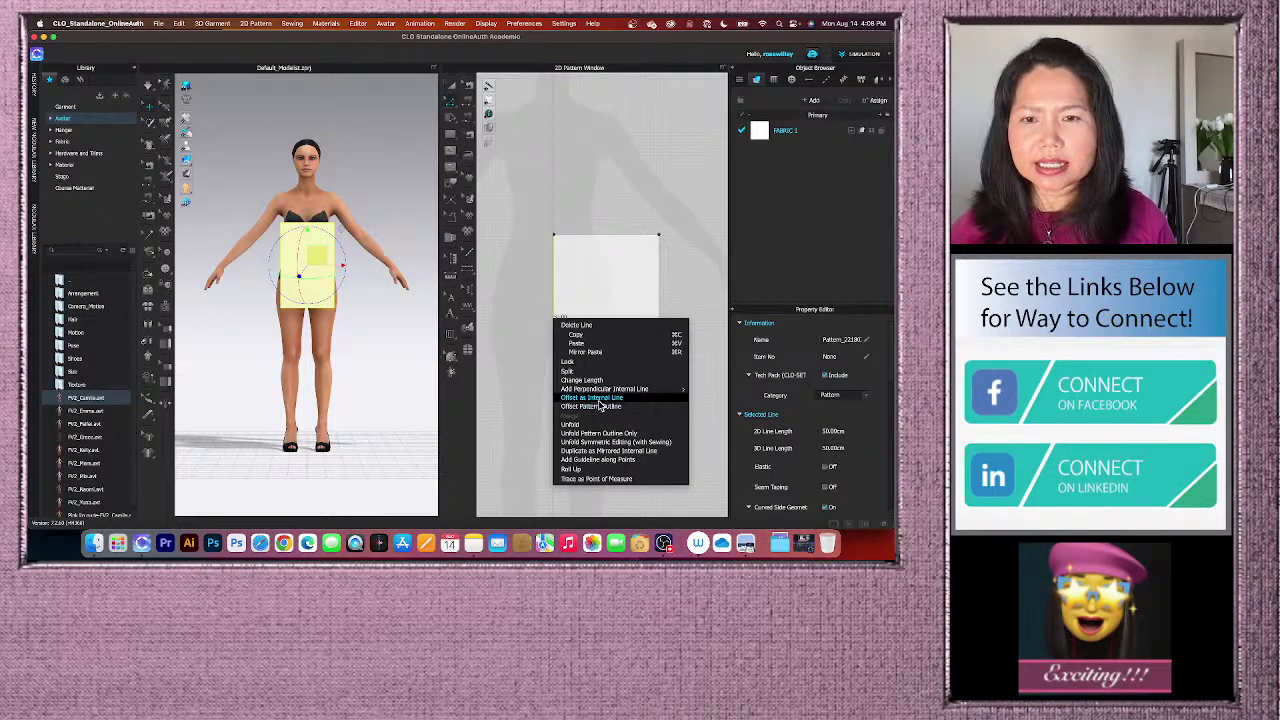
left_click(603, 399)
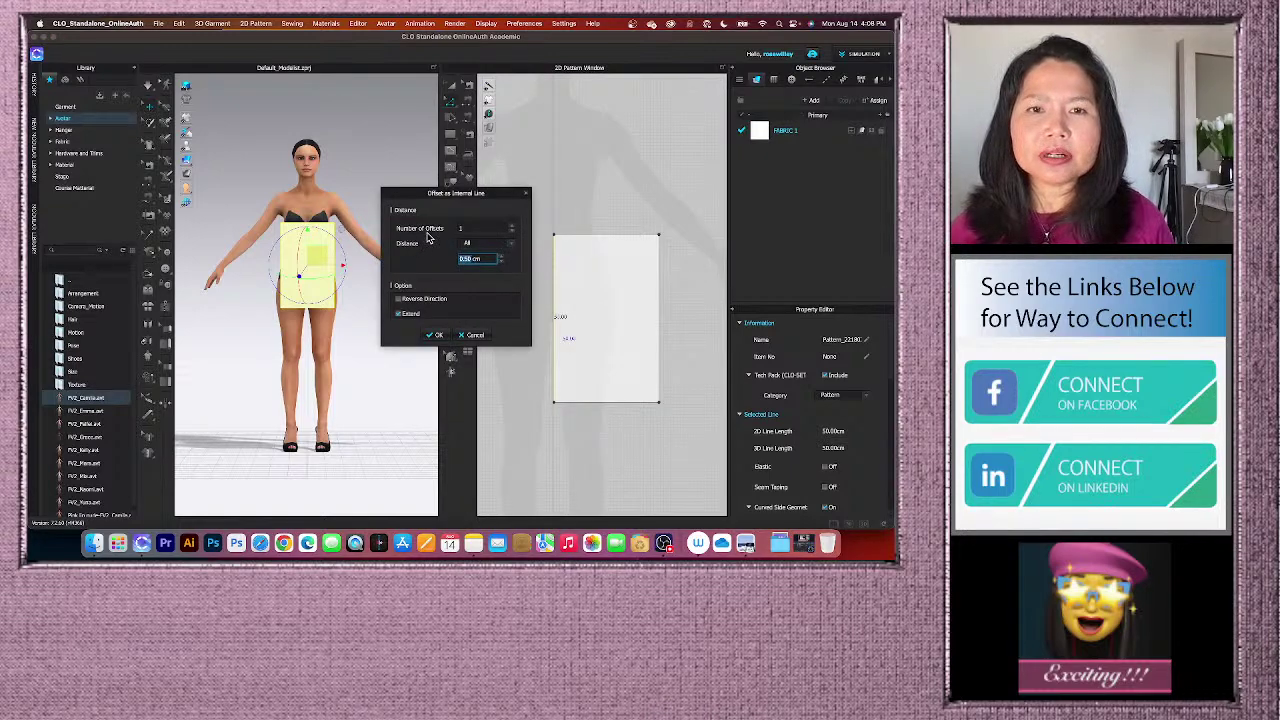
left_click(512, 228)
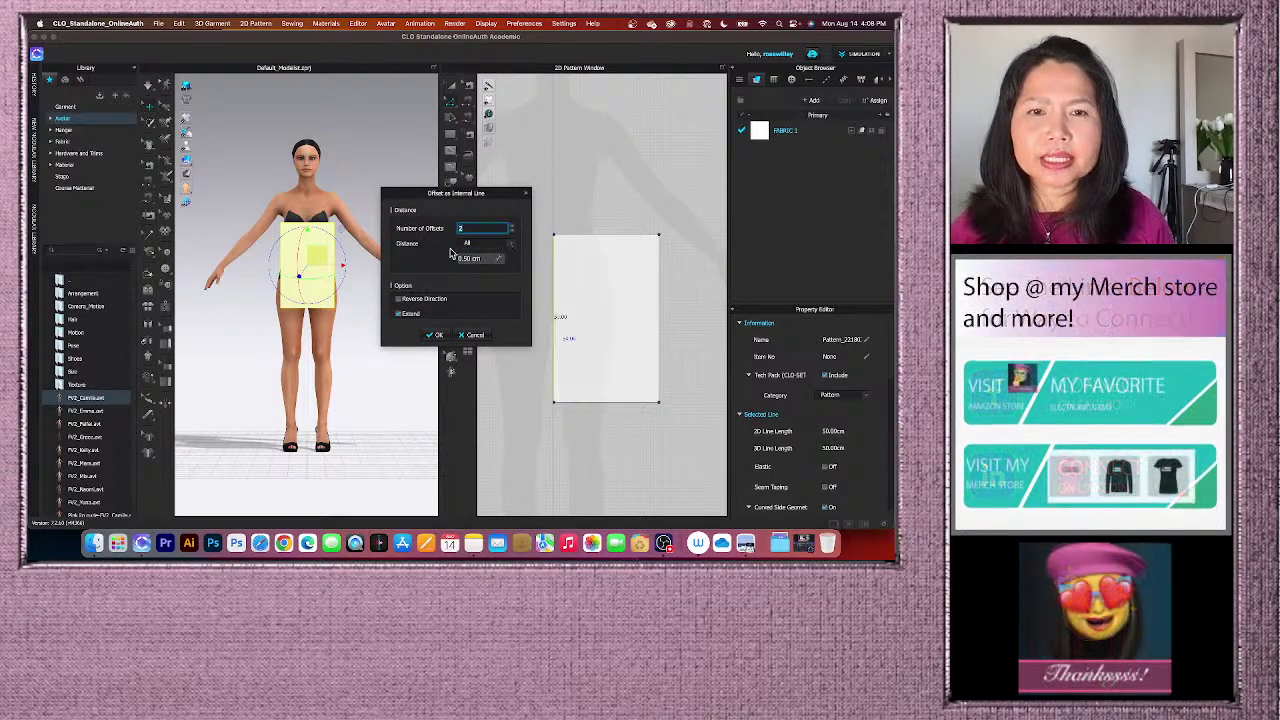
left_click(511, 244)
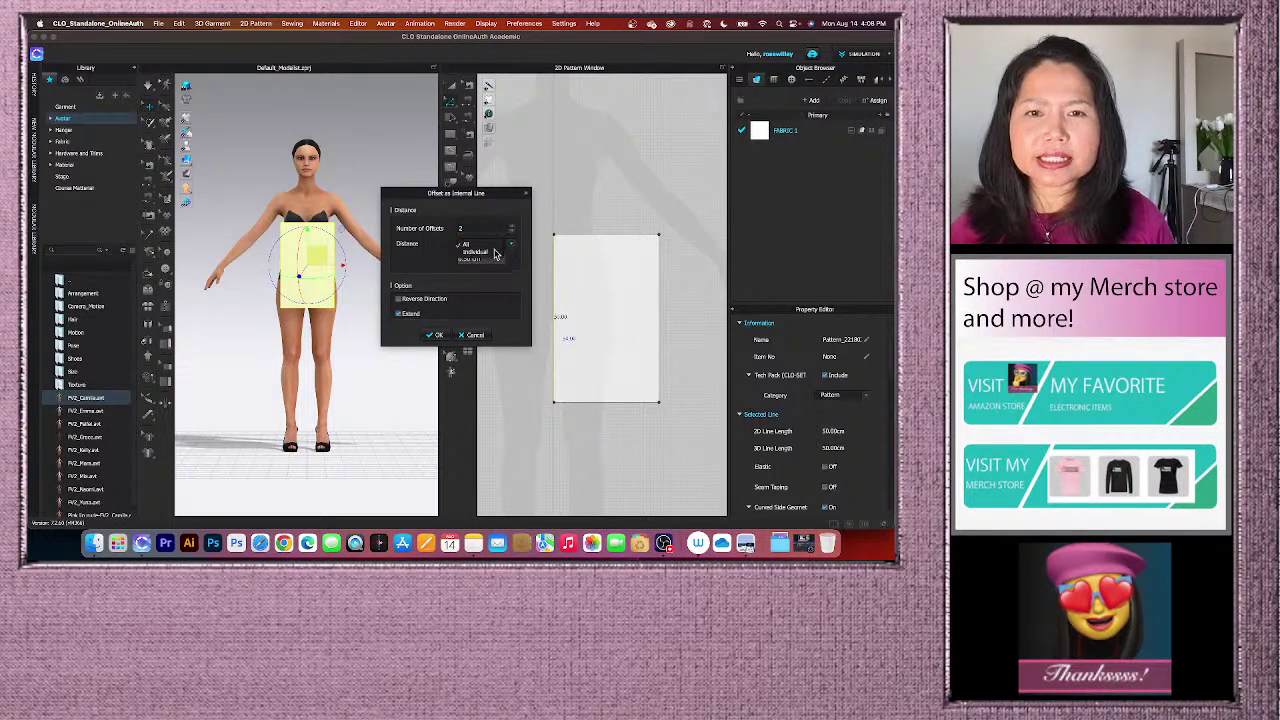
left_click(487, 258)
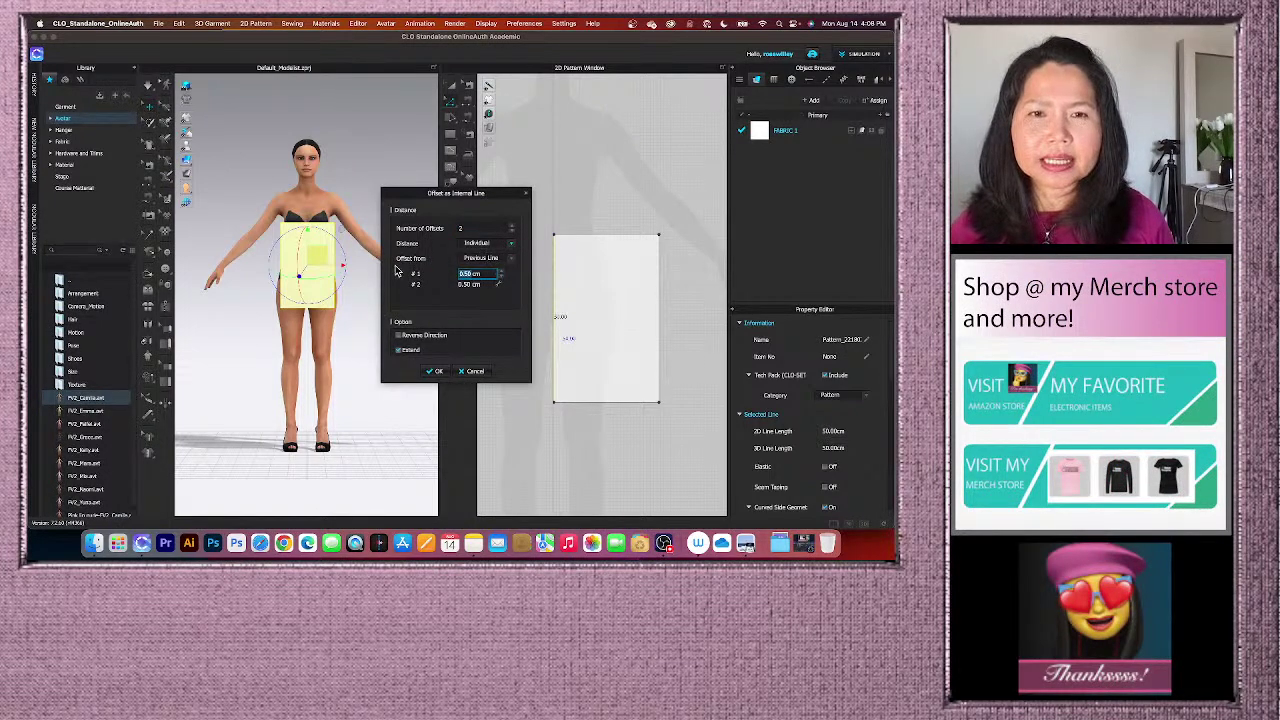
left_click(511, 261)
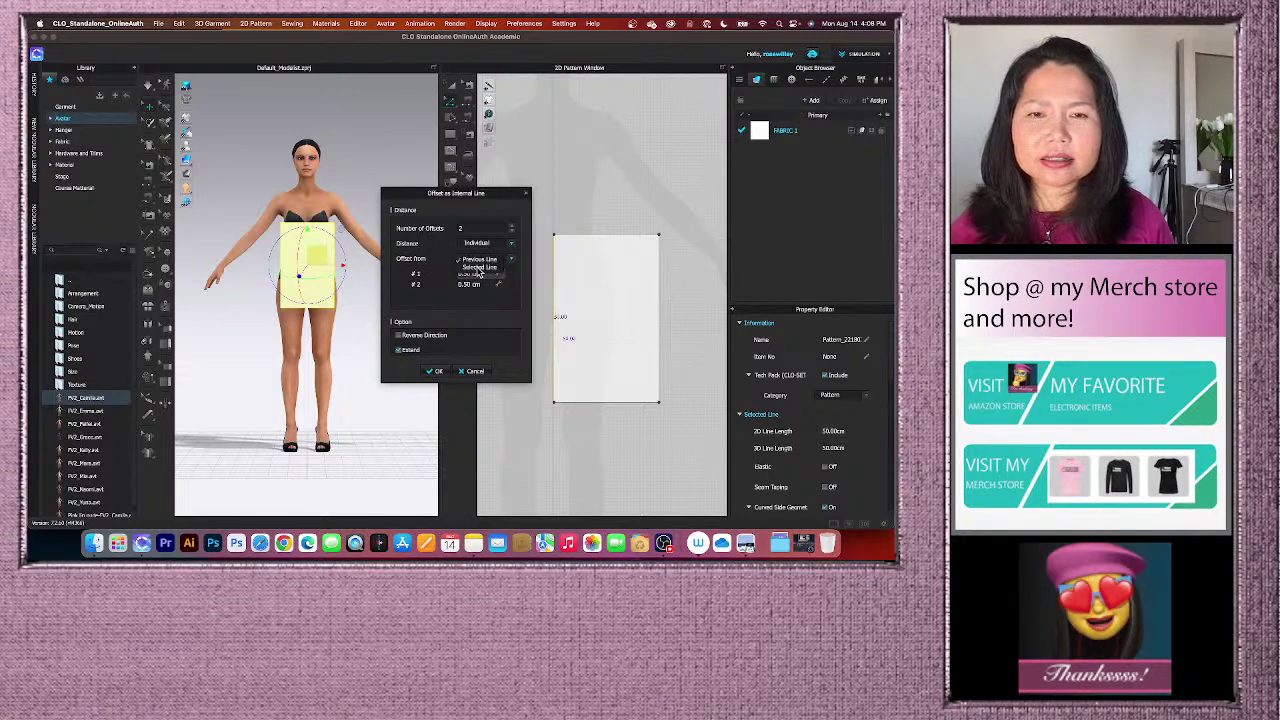
left_click(482, 269)
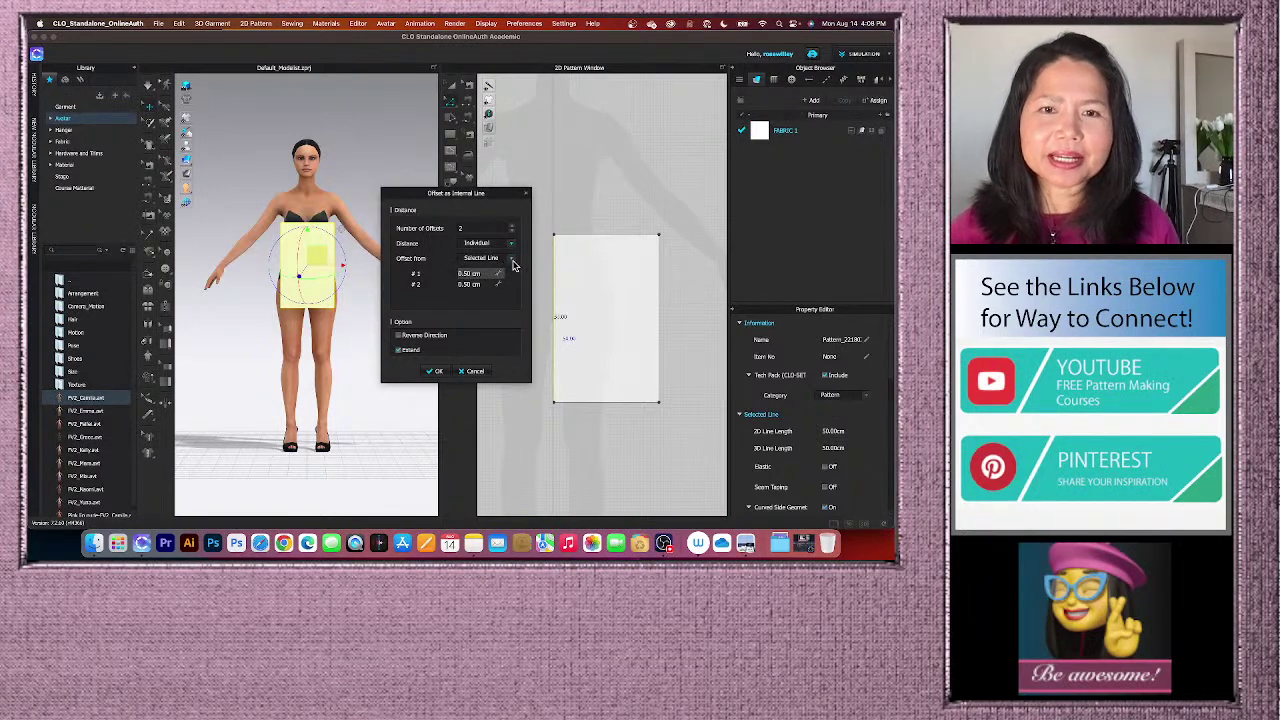
- Set the first internal line's offset distance to 8 cm and the second's to 17.47 cm
left_click(482, 275)
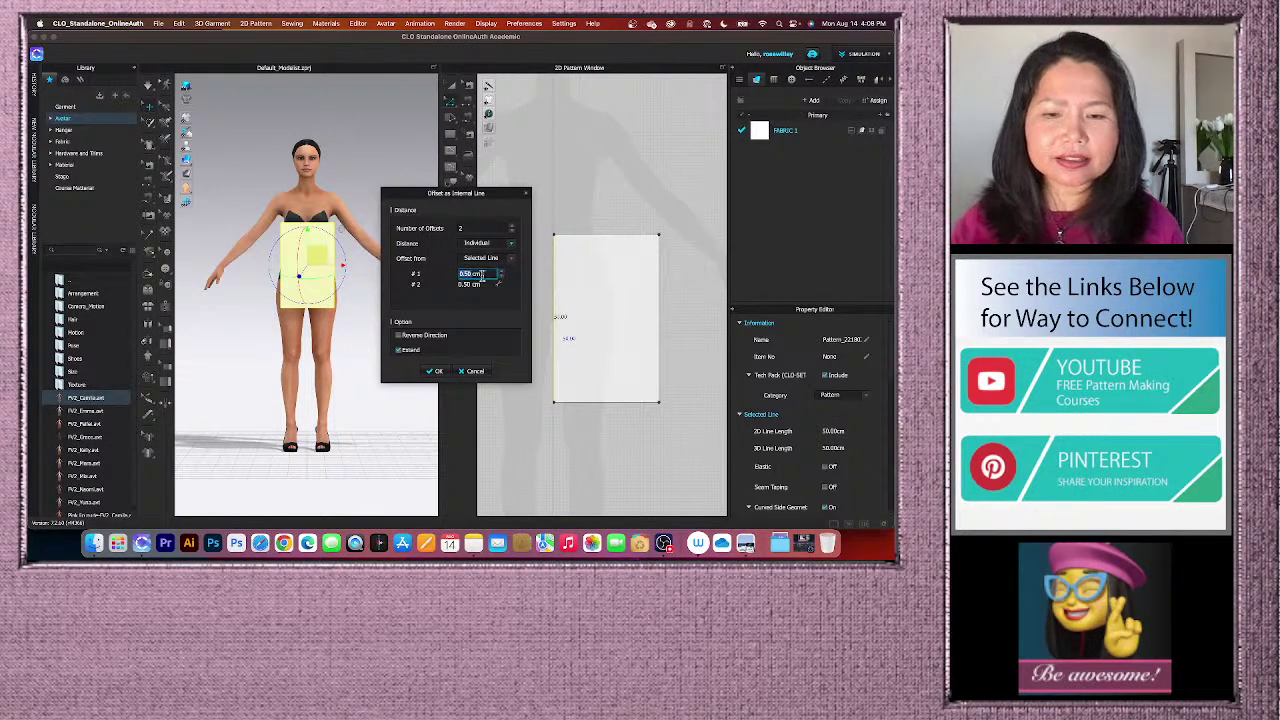
type("5")
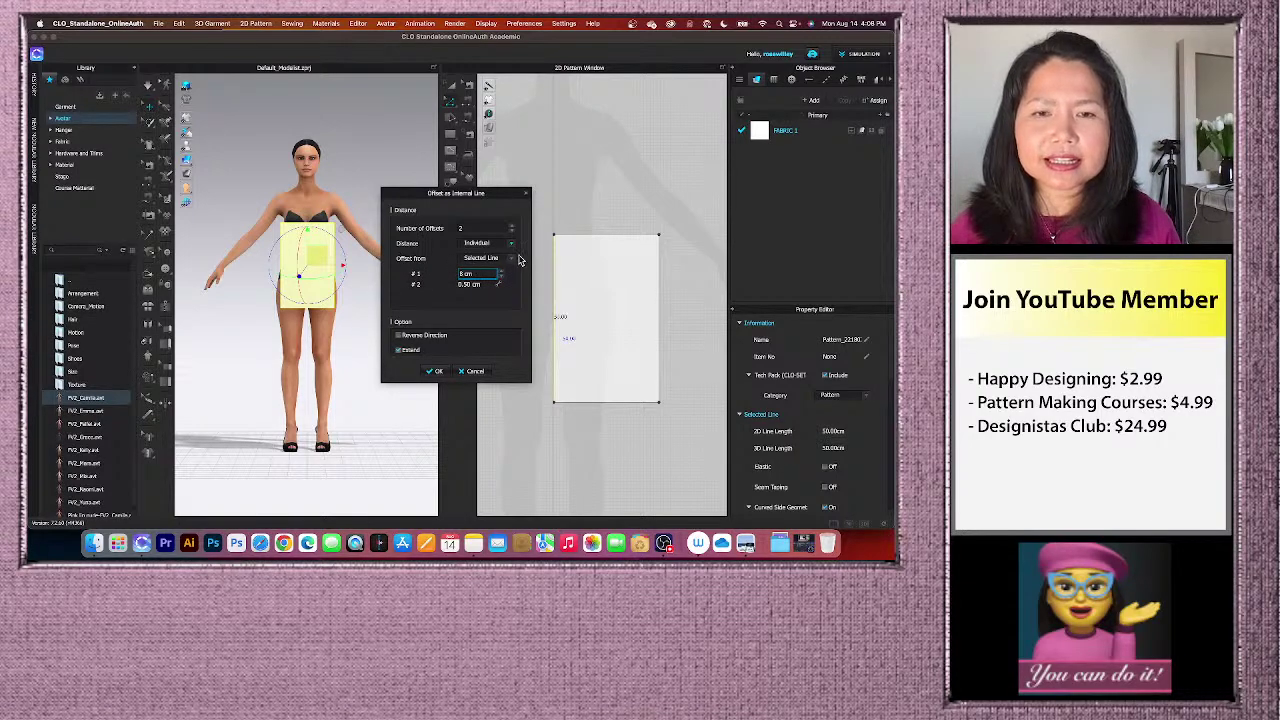
left_click(476, 286)
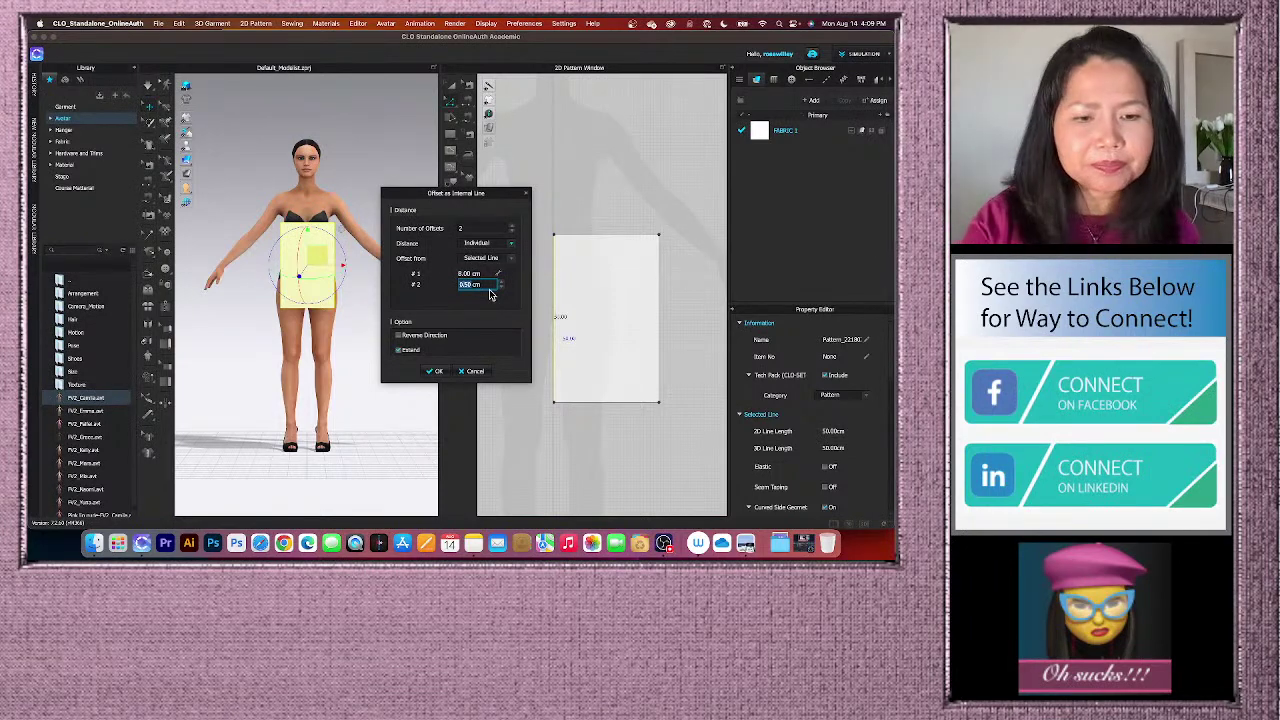
type("17cm")
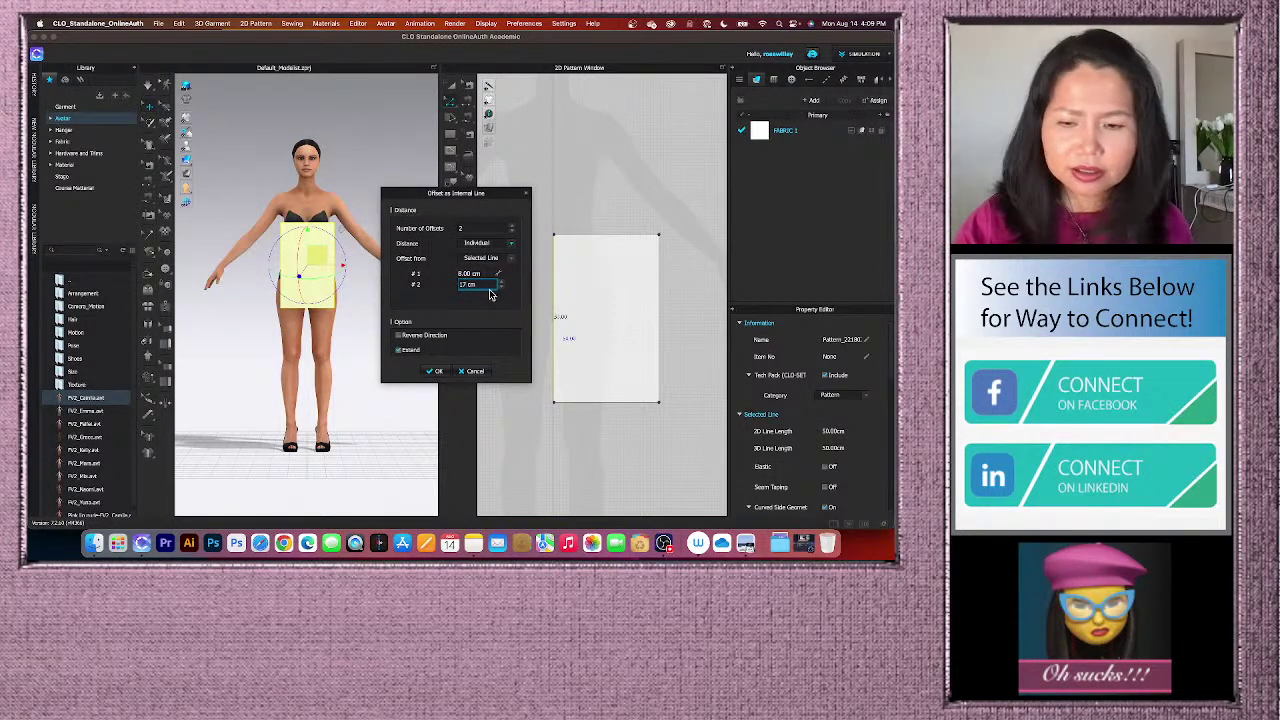
key("Return")
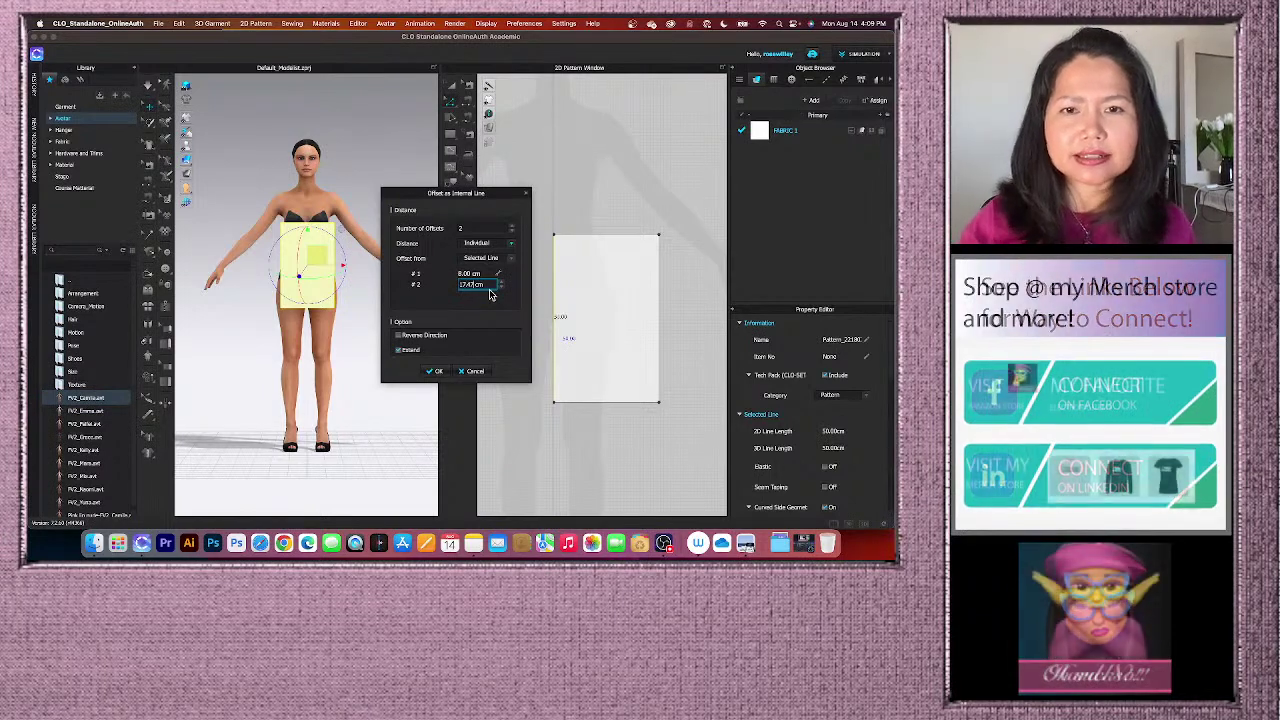
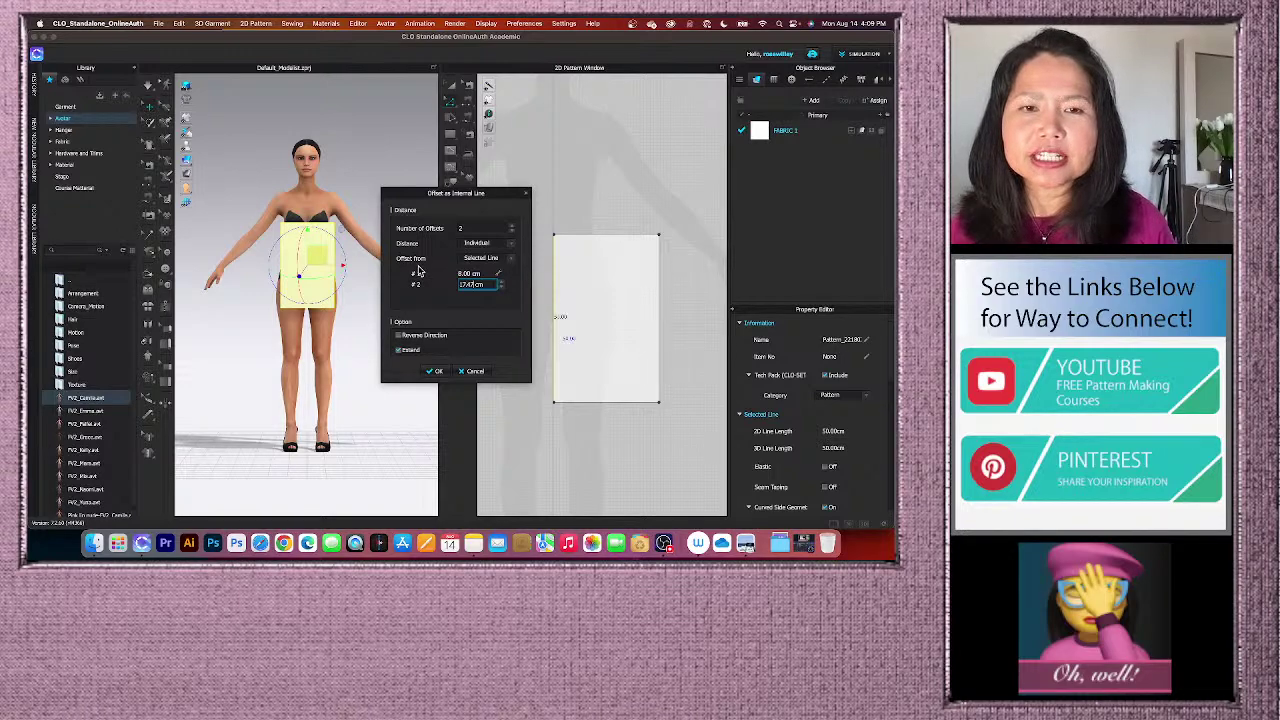
- Compare Previous Line with Selected Line as the offset reference, keep Selected Line, and create the two vertical internal lines
left_click(510, 260)
left_click(481, 251)
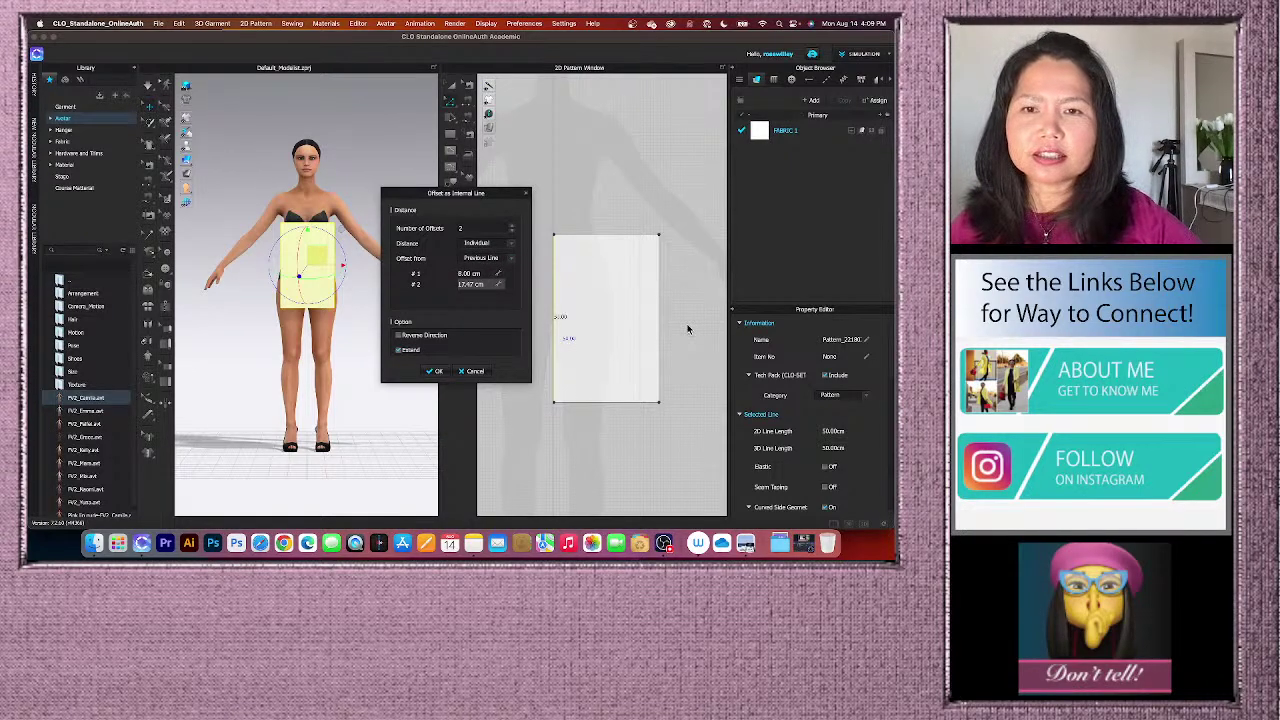
left_click(510, 259)
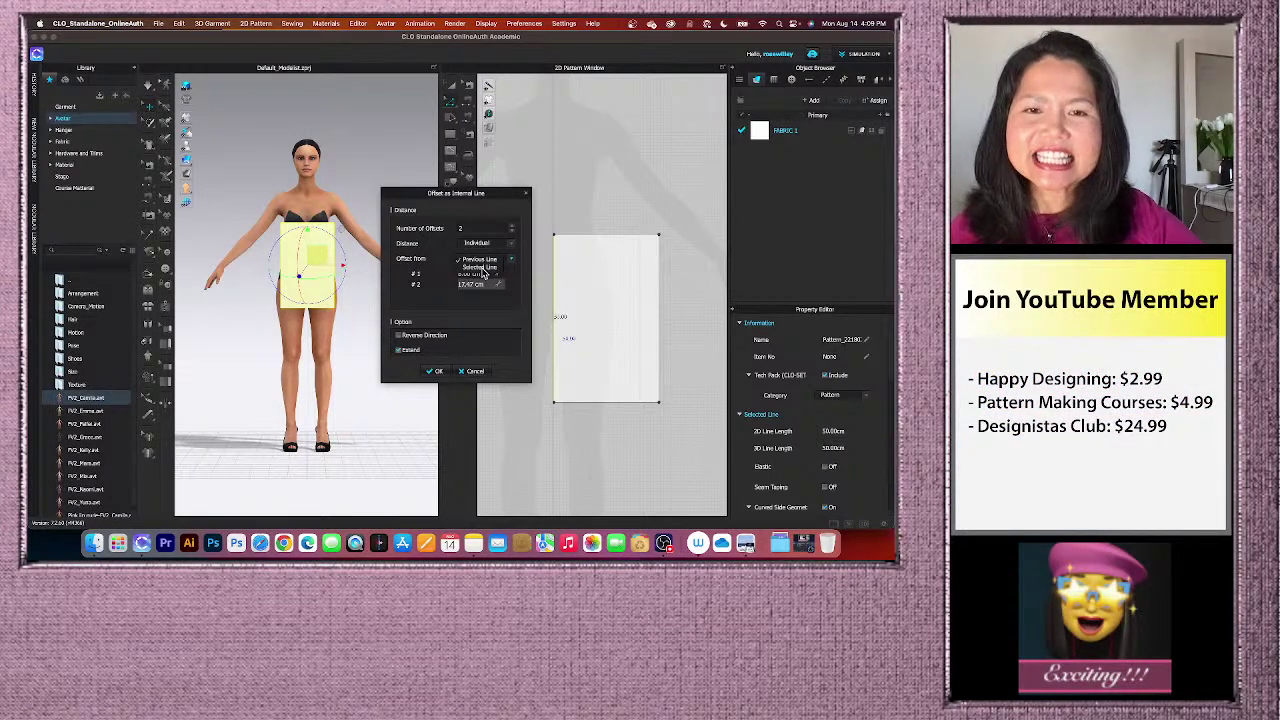
left_click(481, 267)
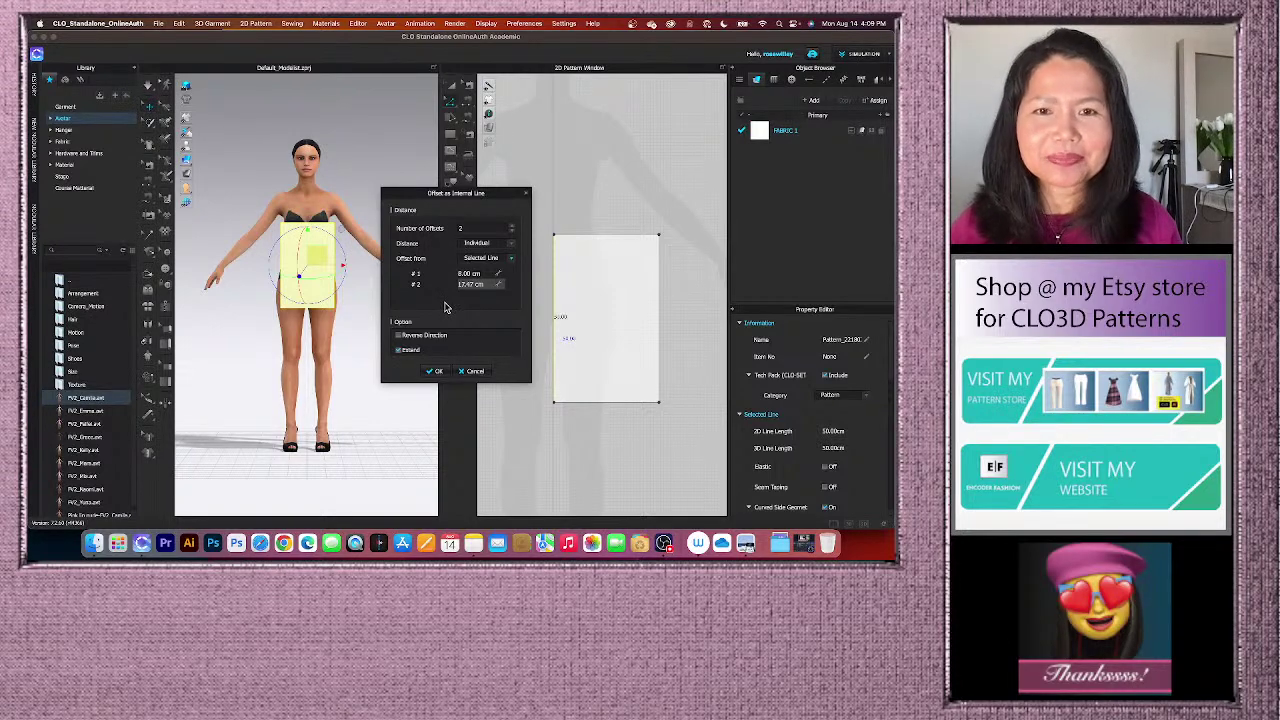
left_click(436, 371)
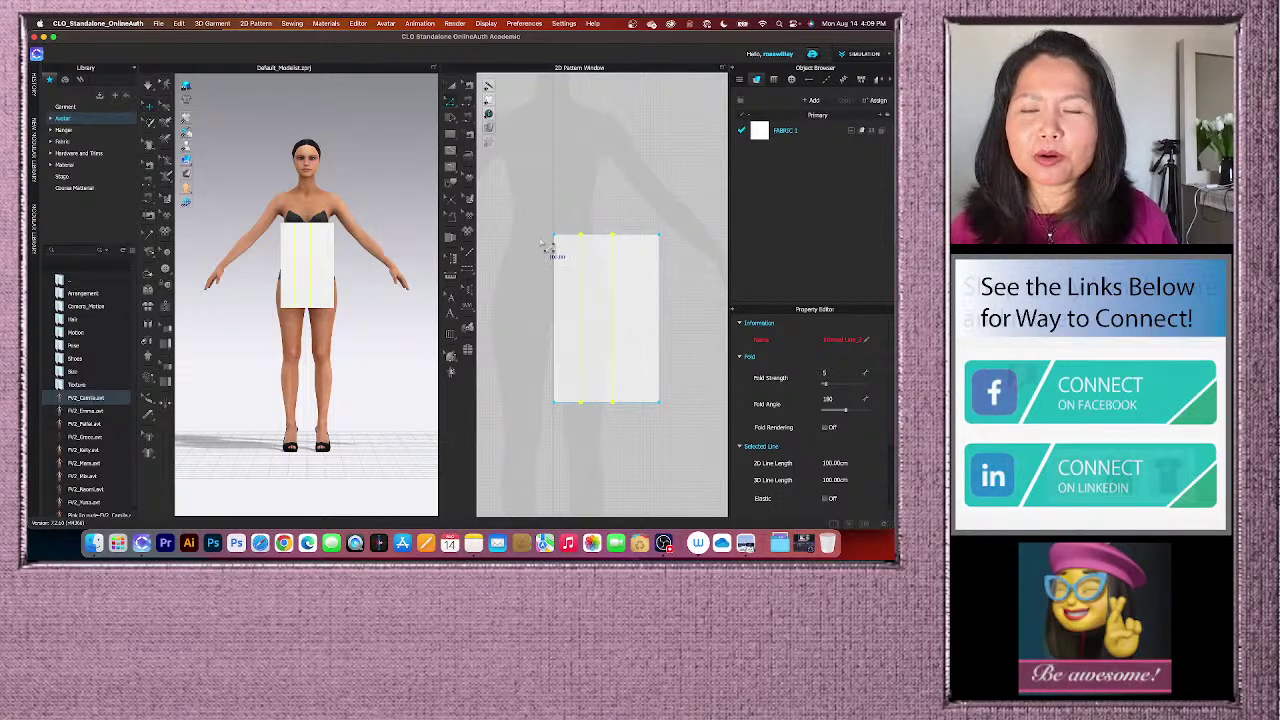
- Create three internal lines offset 1.5 cm, 12 cm and 16 cm from the rectangle's top edge, using individual distances from the Selected Line
left_click(643, 246)
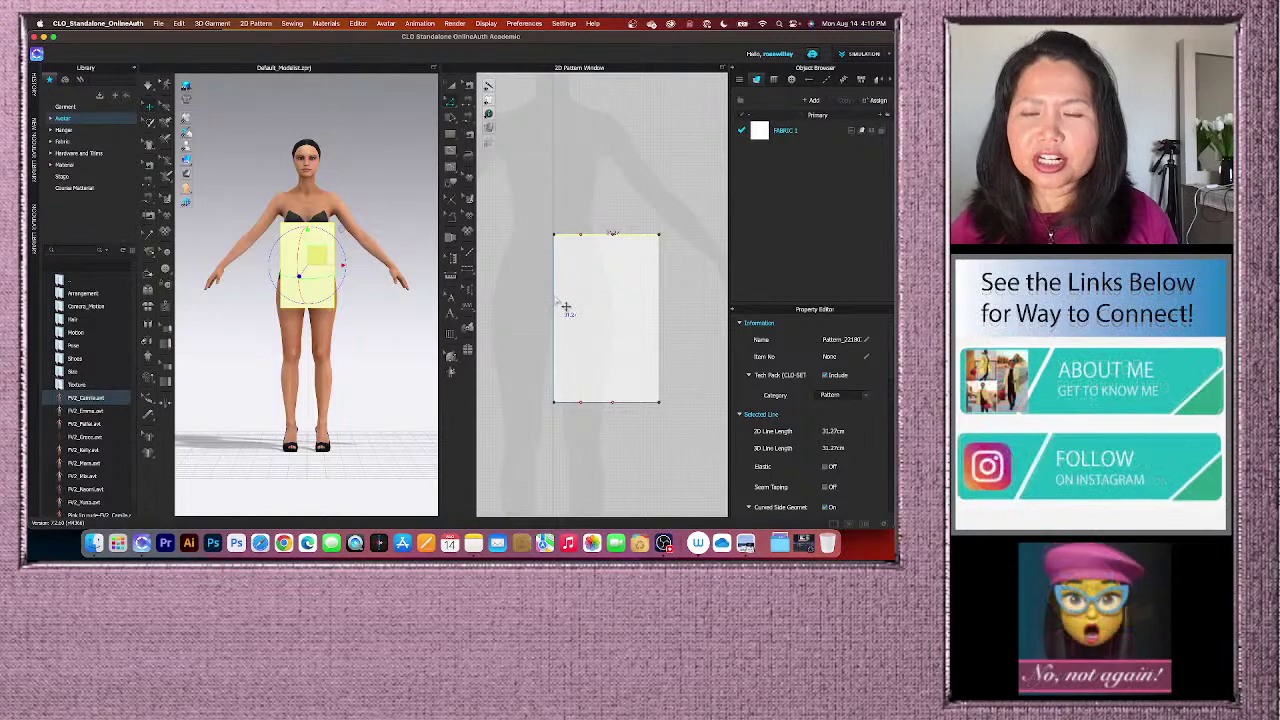
right_click(634, 238)
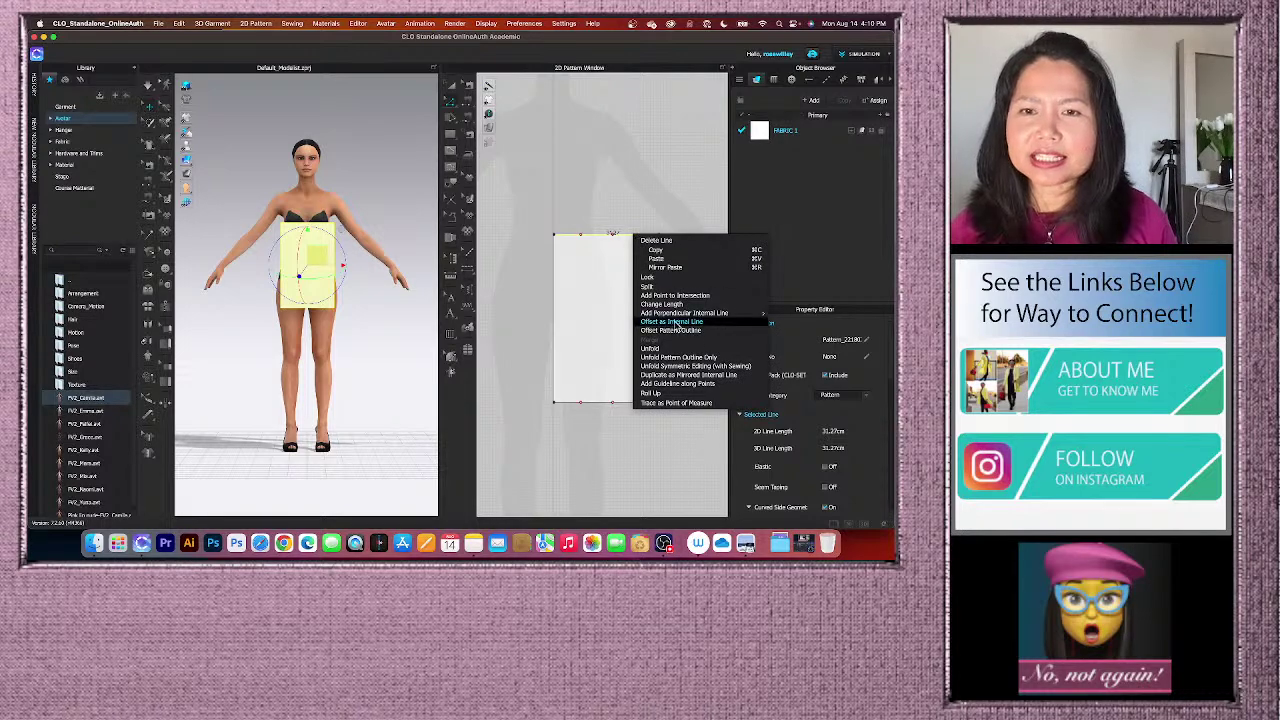
left_click(676, 322)
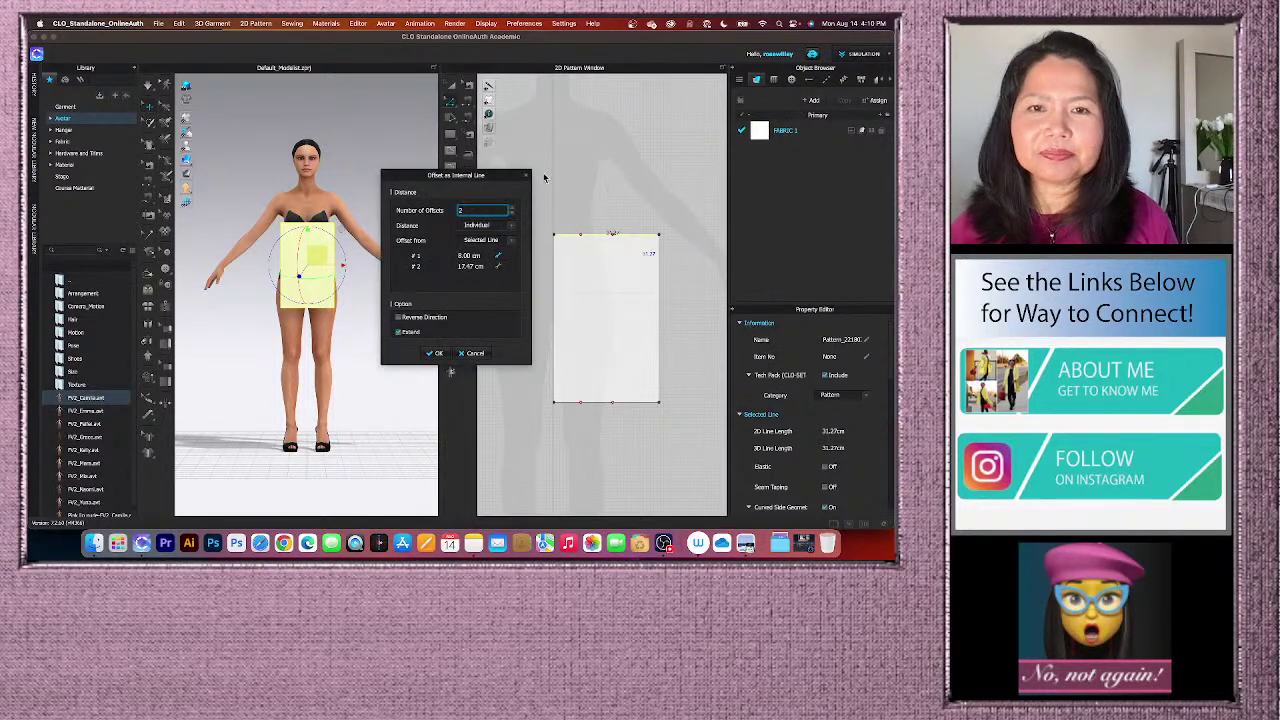
left_click(512, 210)
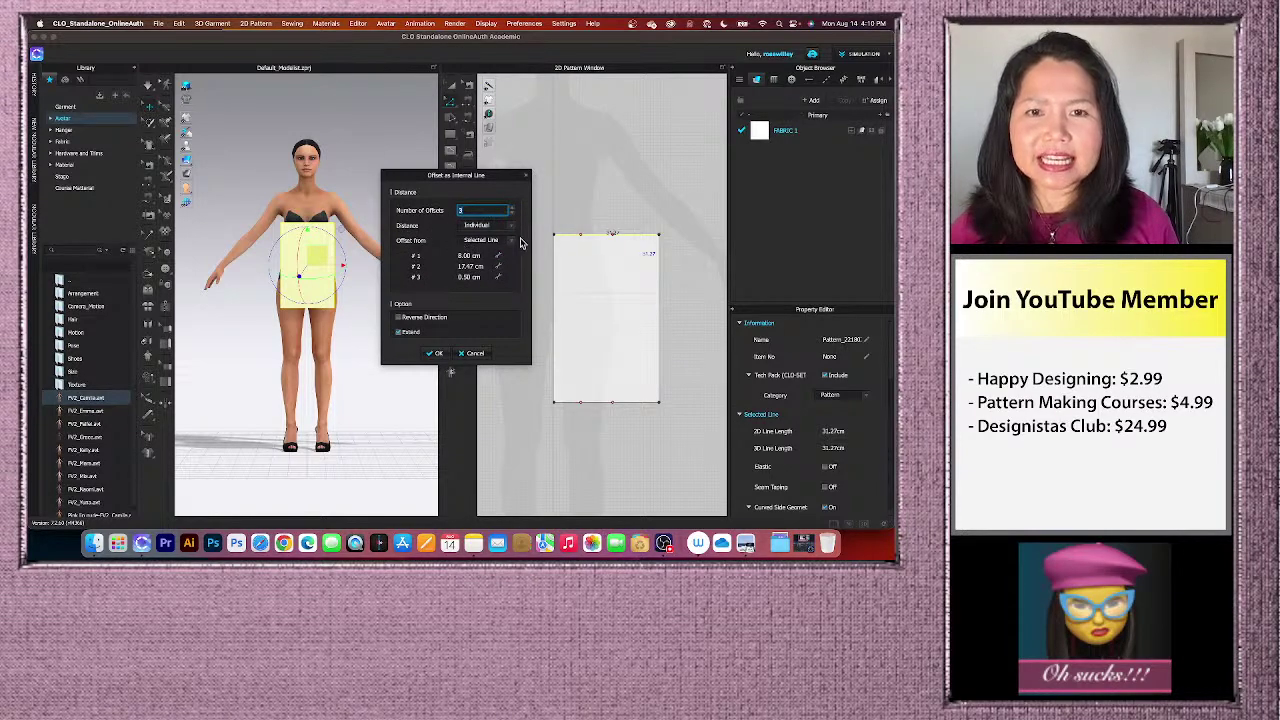
left_click(470, 257)
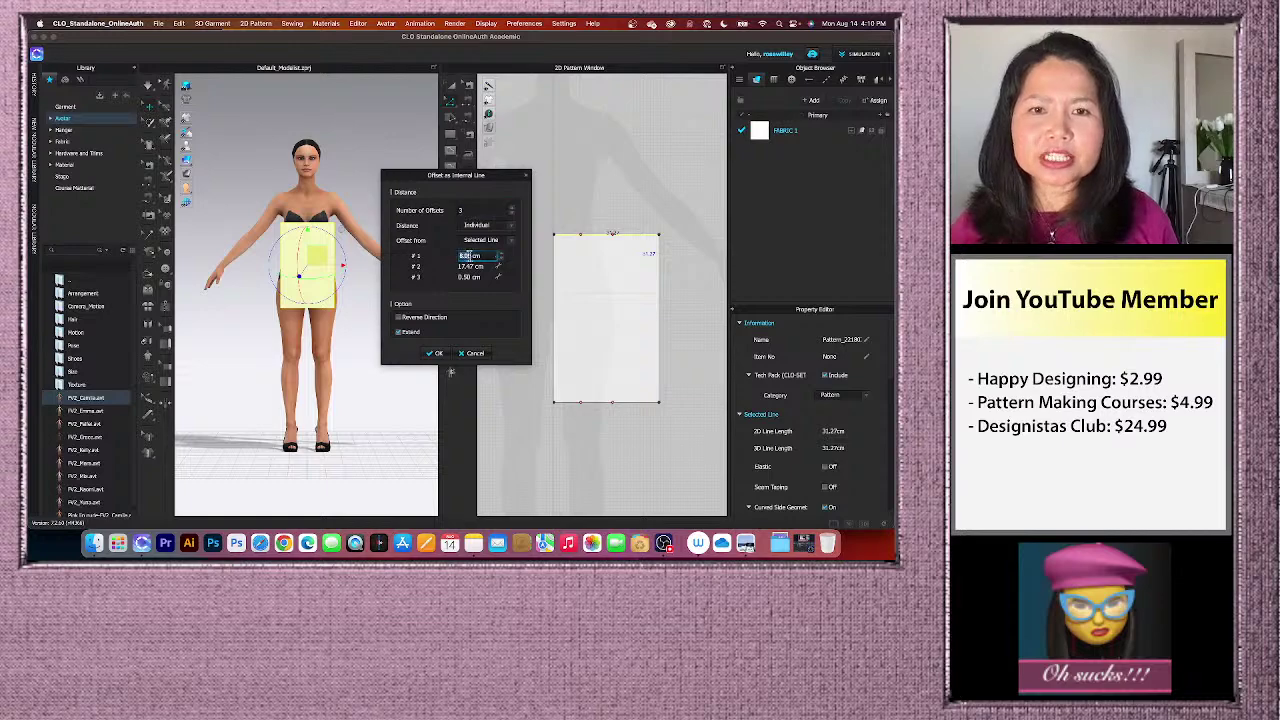
type("6")
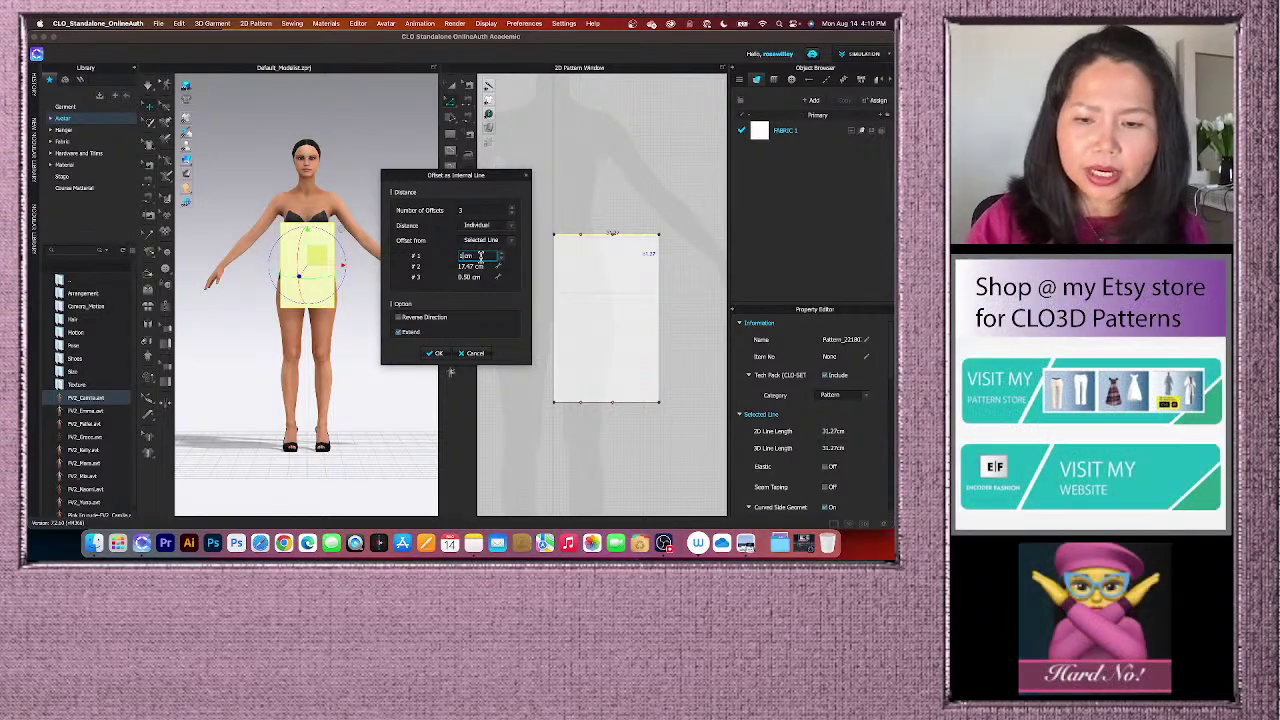
type(".5")
key("Tab")
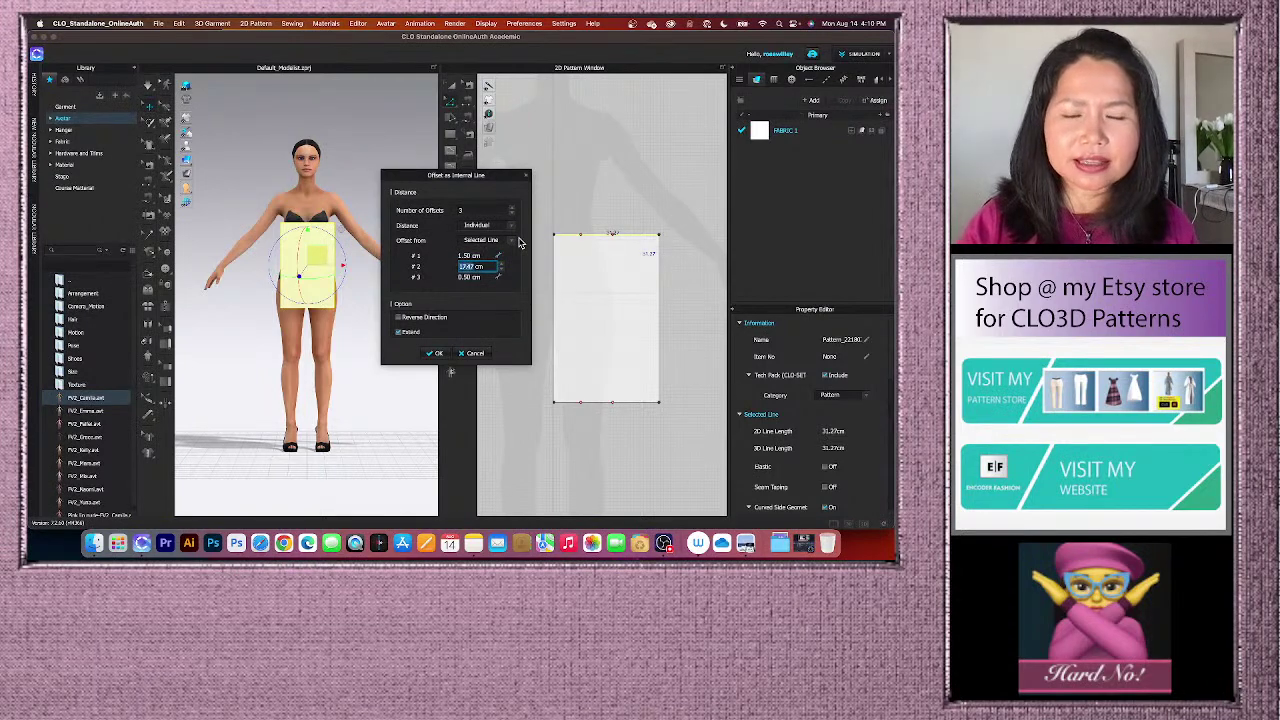
type("12")
key("Tab")
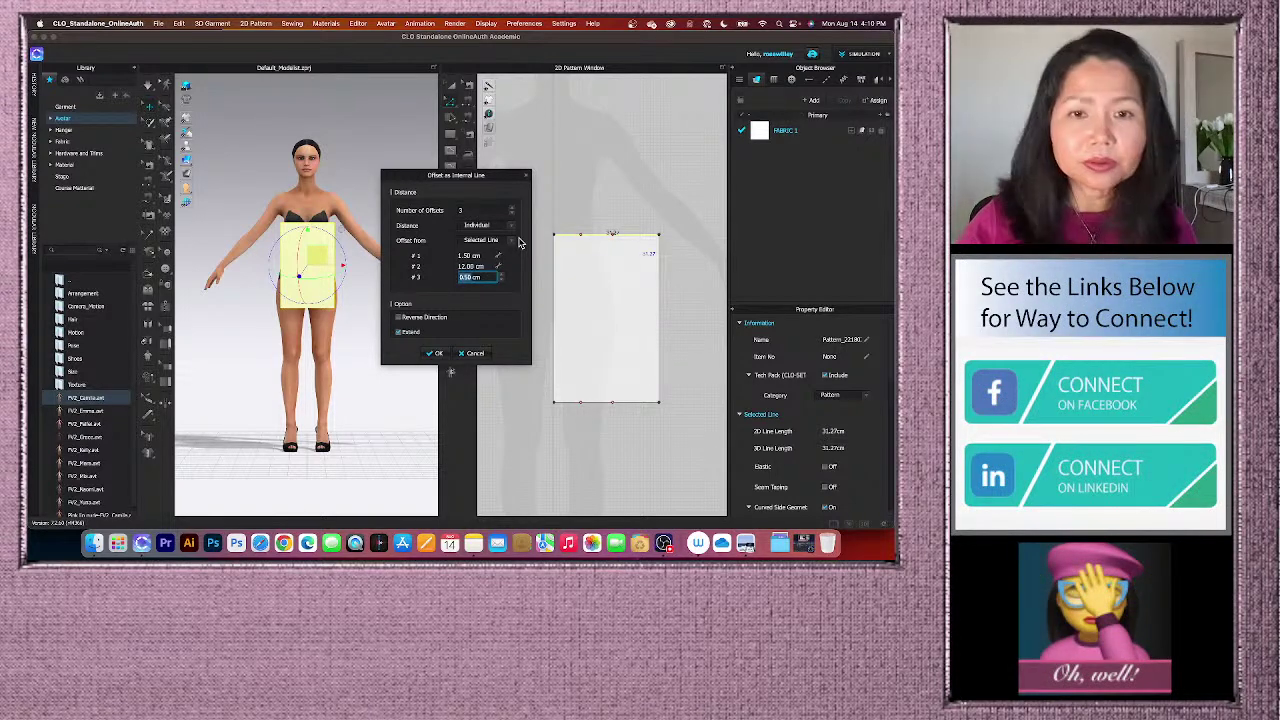
type("16")
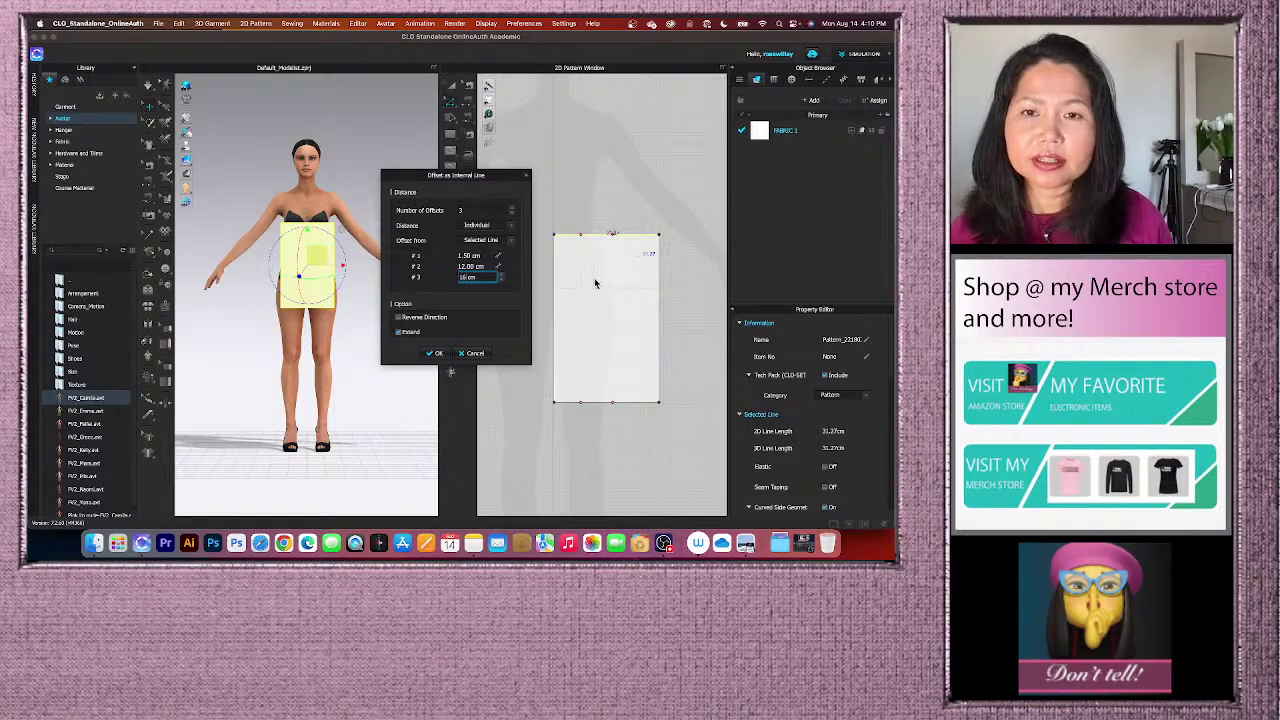
left_click(438, 354)
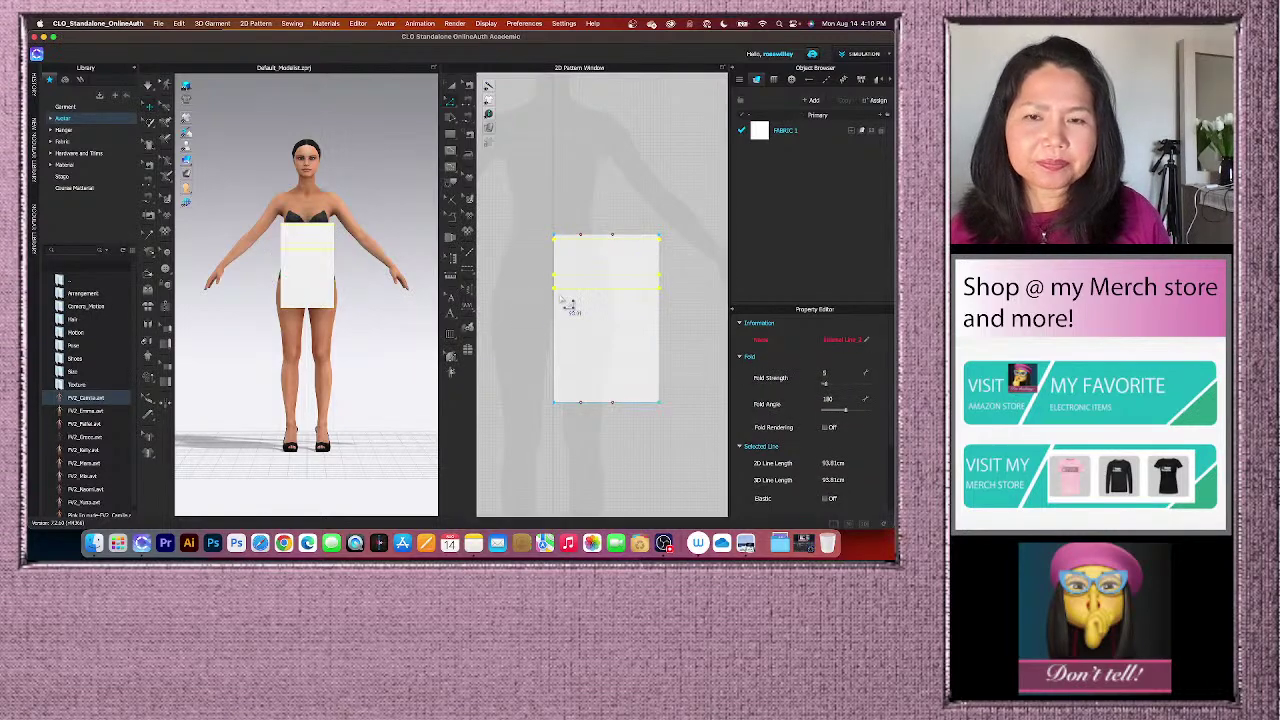
- Create one internal line offset 2.5 cm from the rectangle's bottom edge
left_click(646, 411)
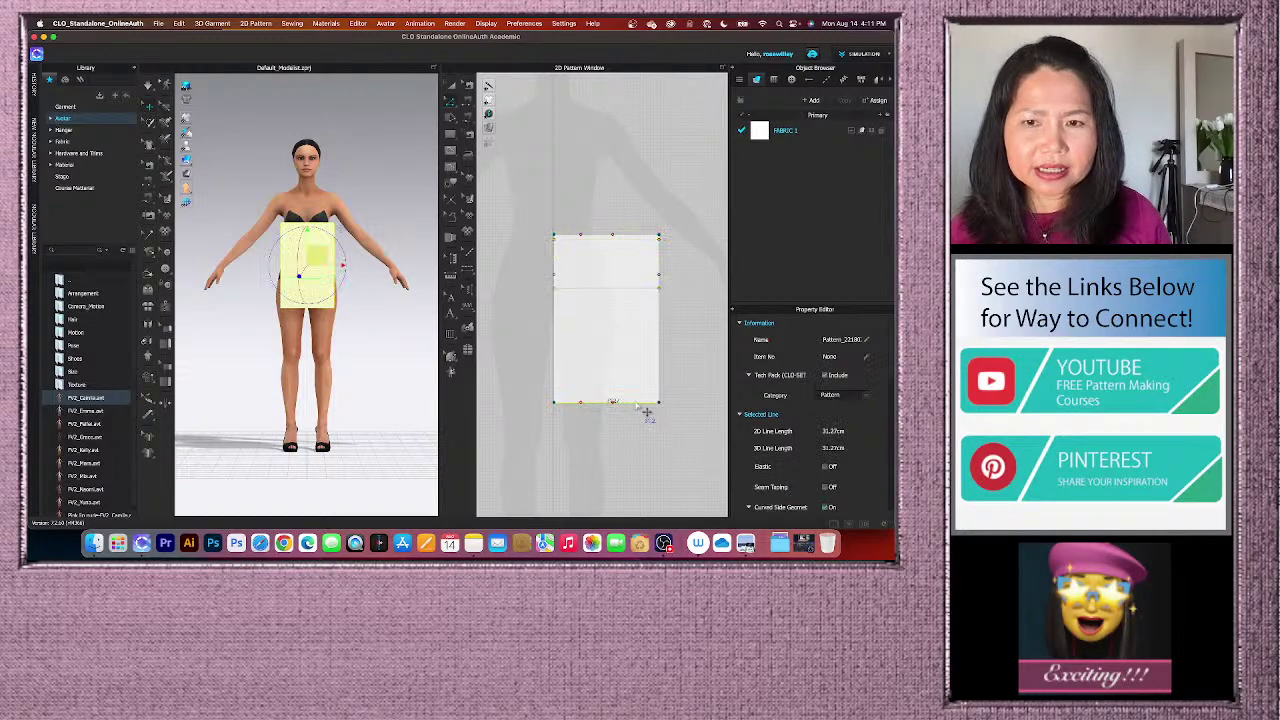
right_click(646, 411)
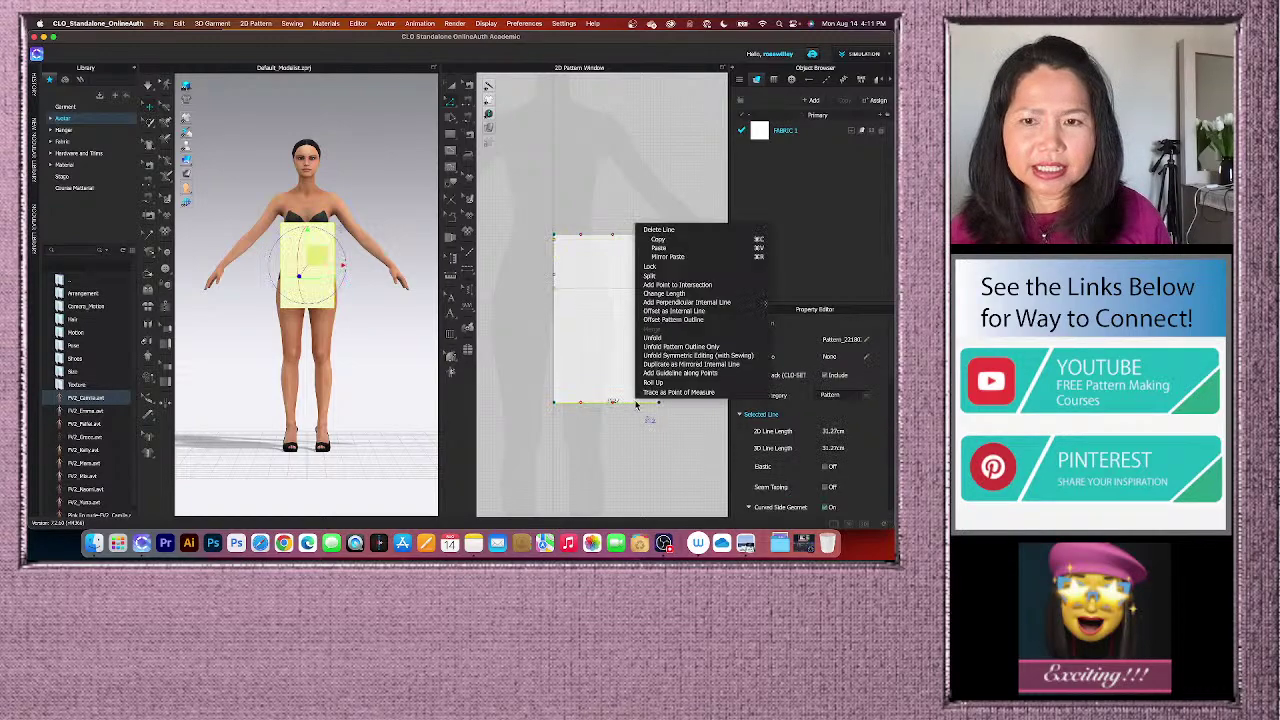
left_click(679, 316)
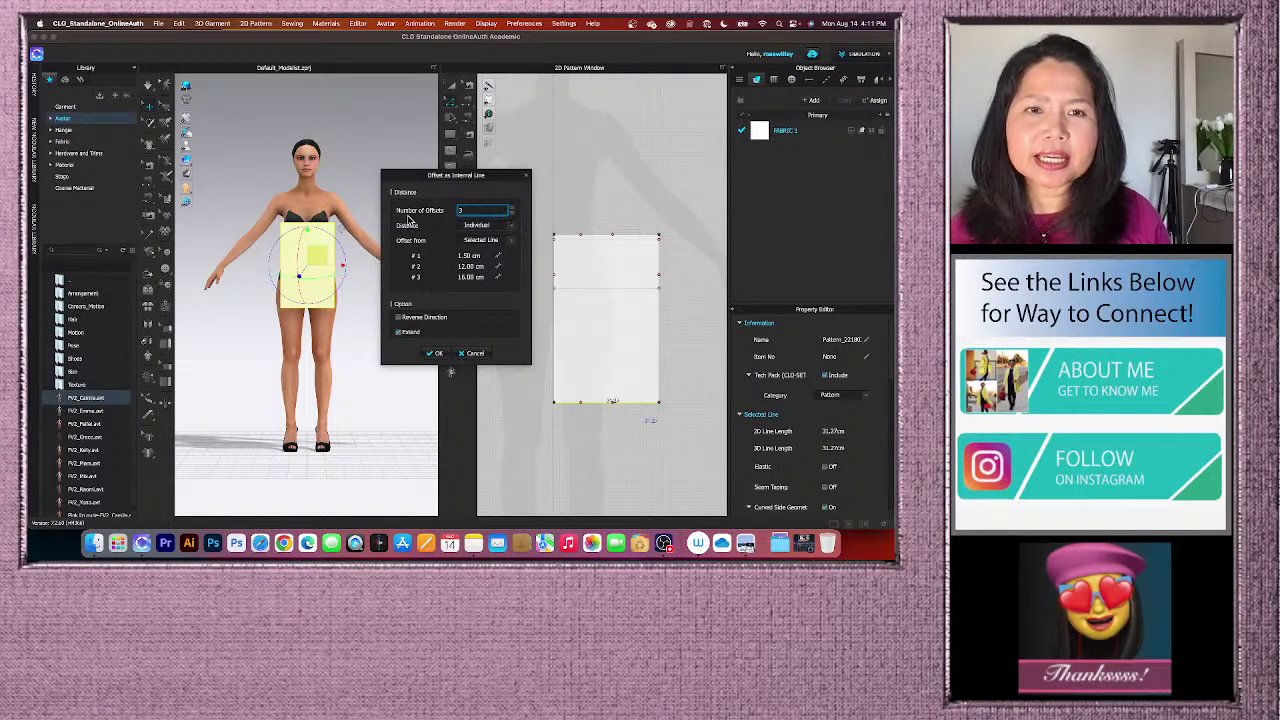
left_click(511, 213)
left_click(511, 213)
left_click(476, 258)
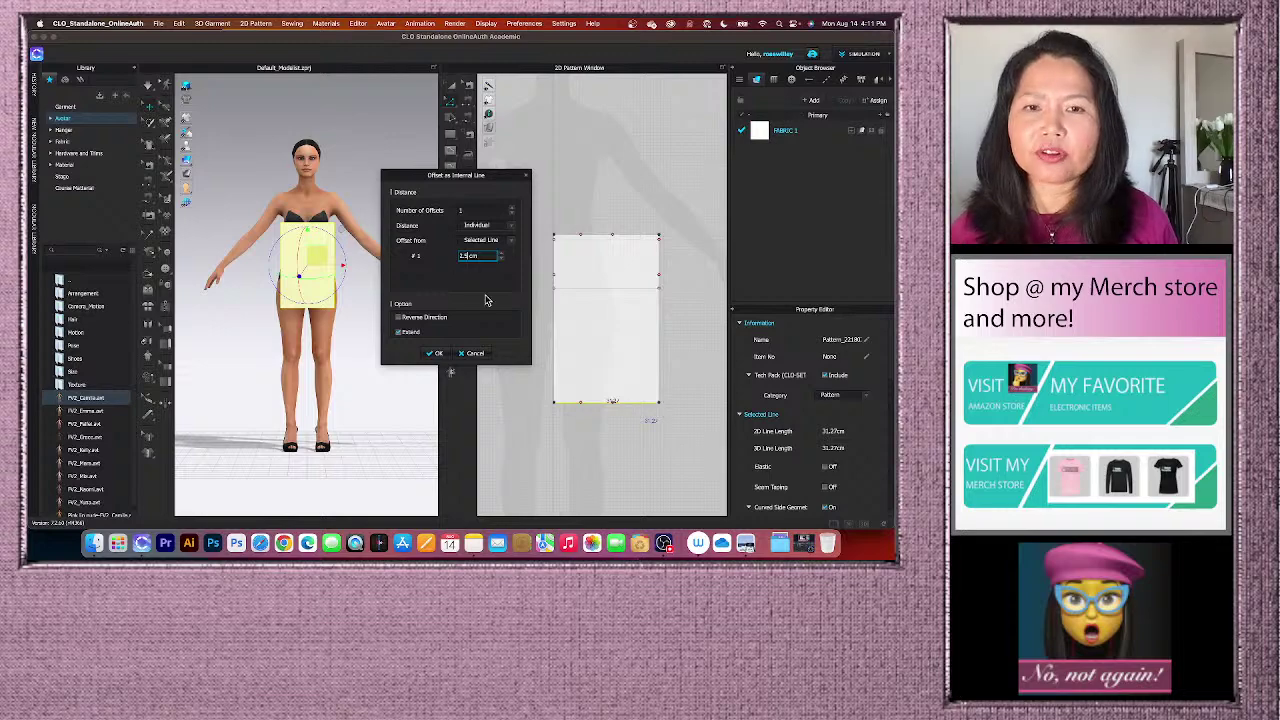
key("Return")
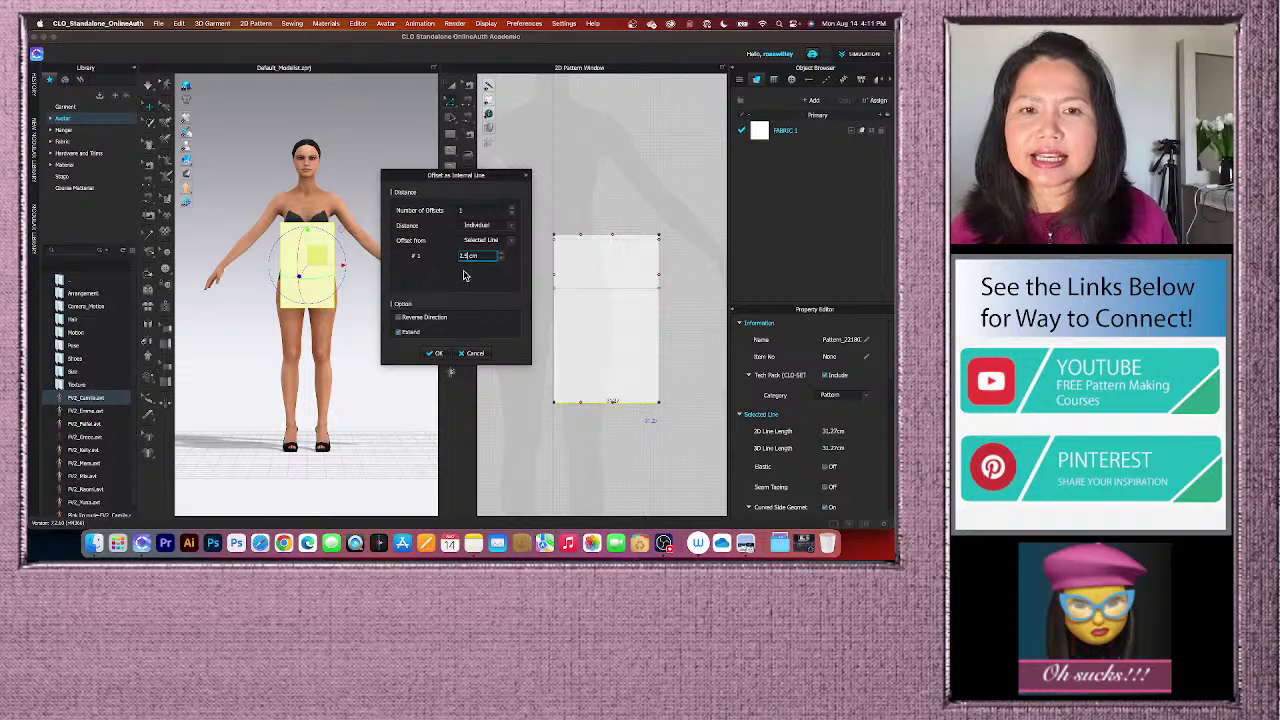
left_click(438, 356)
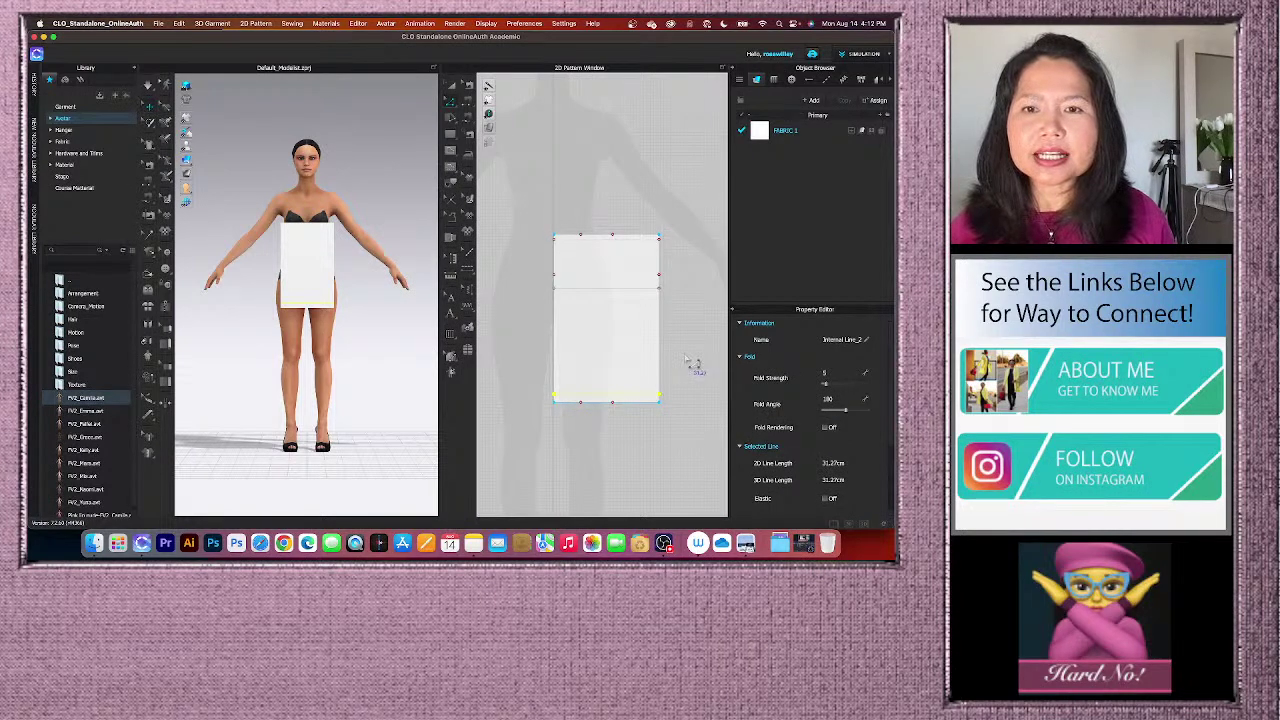
- Draw an internal polyline from the 17.47 cm line's top point to the 2.5 cm line's side-edge end, finishing at the bottom centre-line corner
scroll(691, 363, "up", 2)
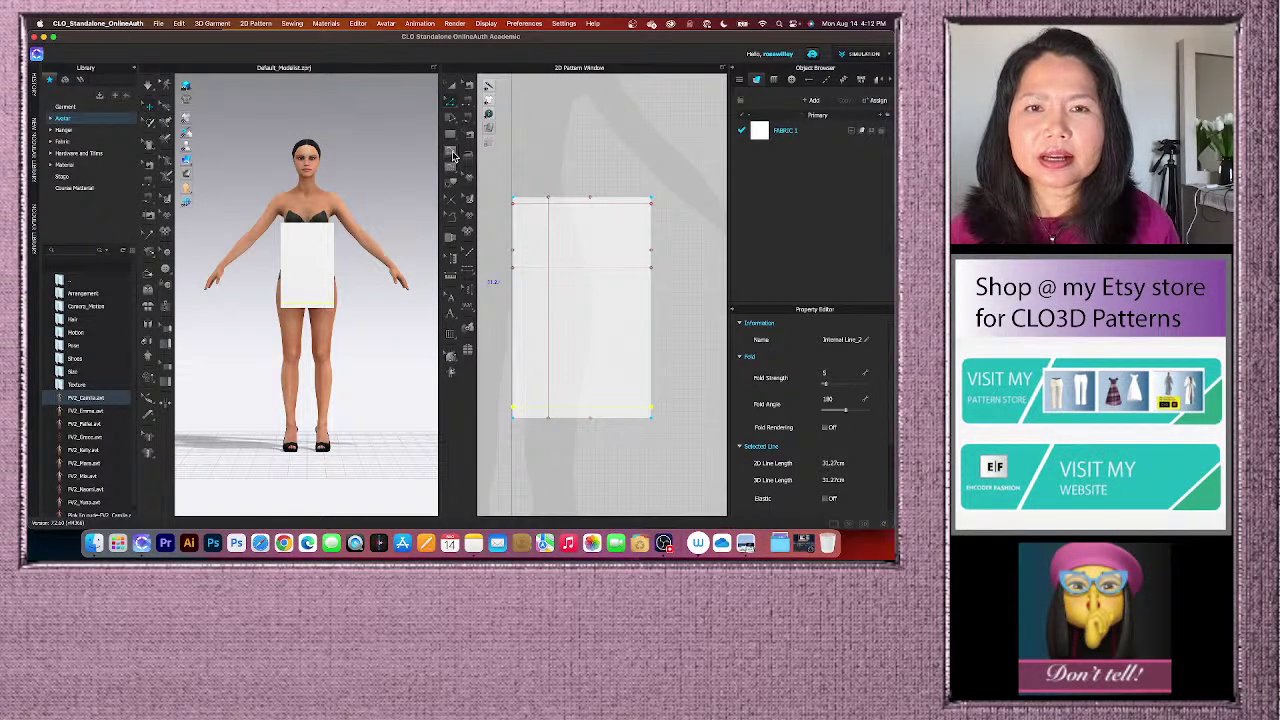
left_click(452, 153)
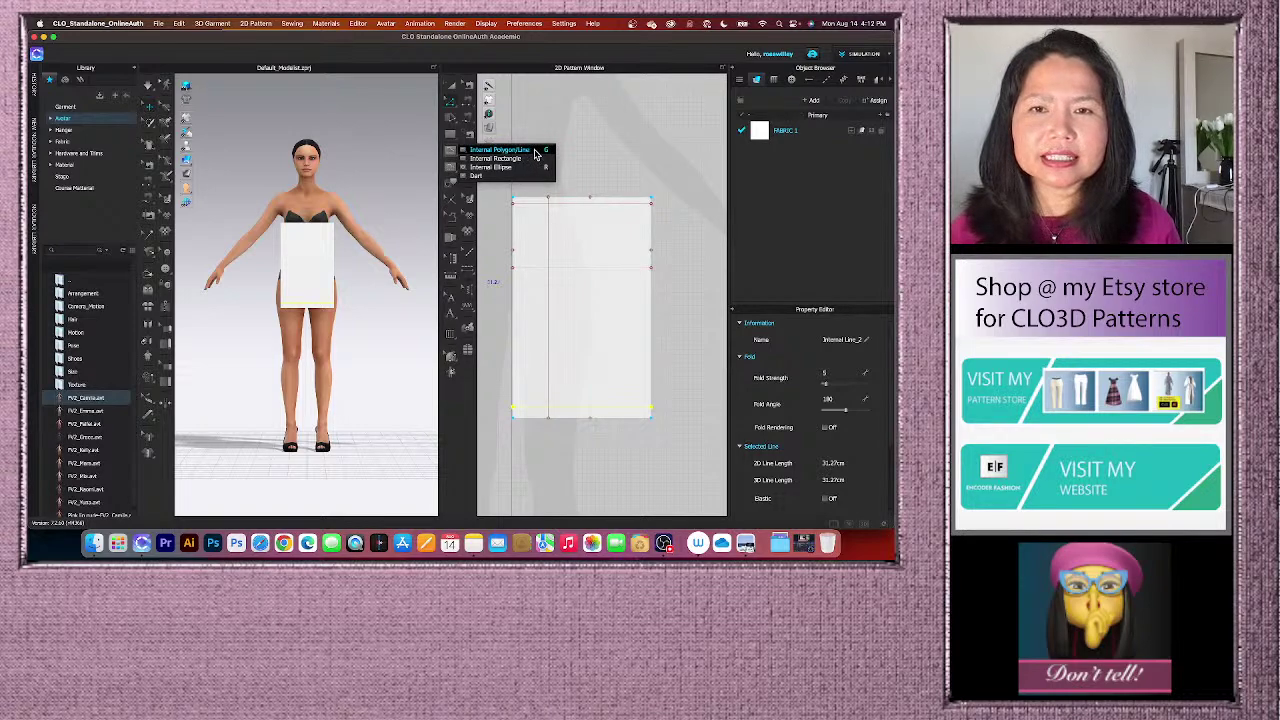
left_click(535, 153)
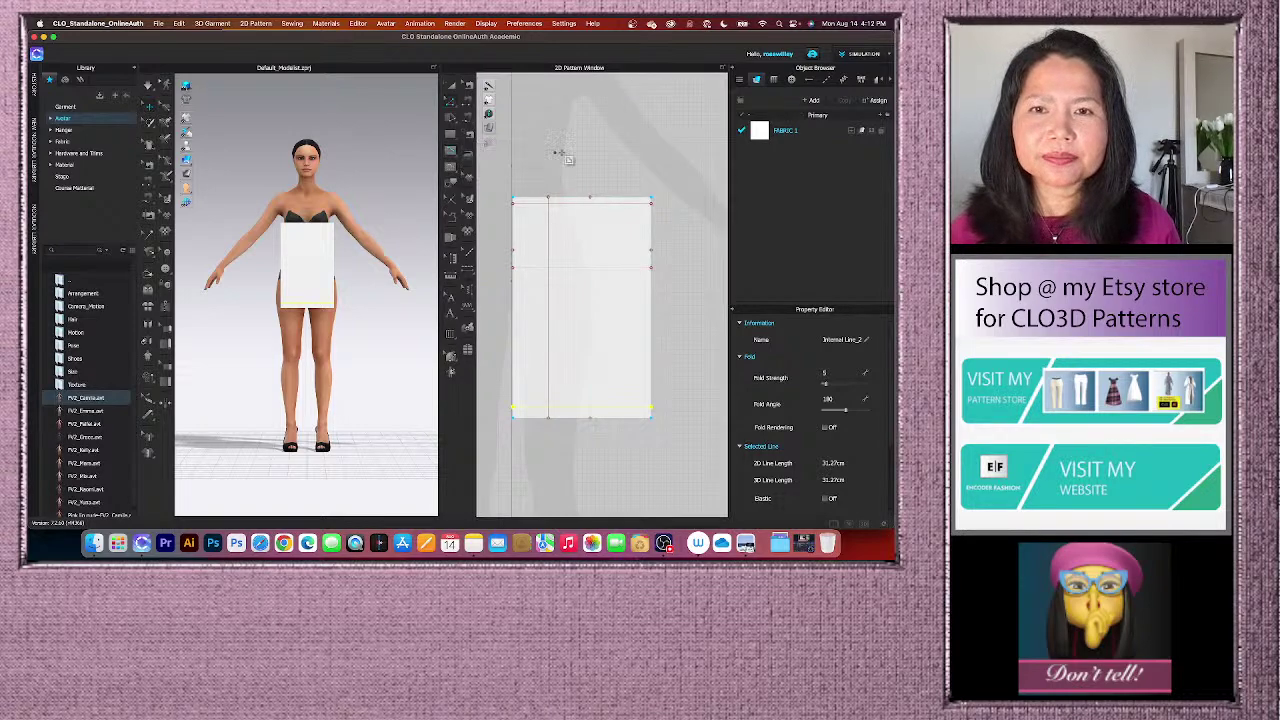
left_click(590, 199)
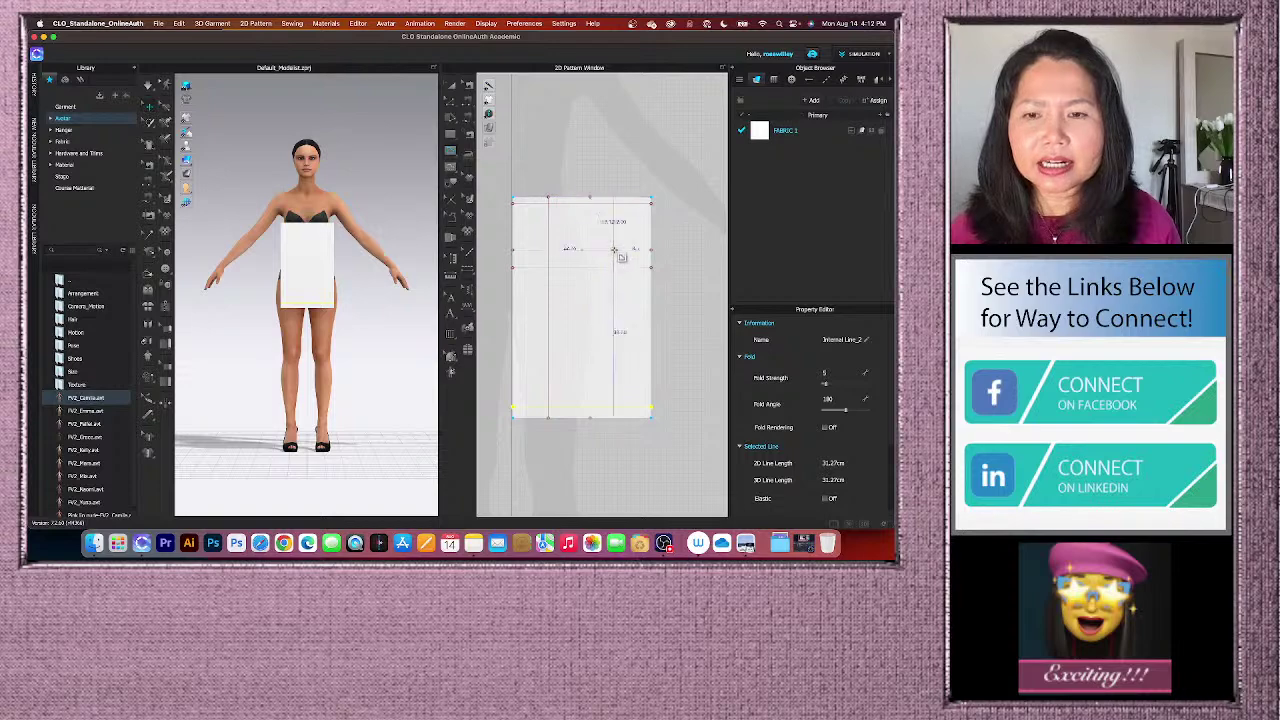
left_click(652, 410)
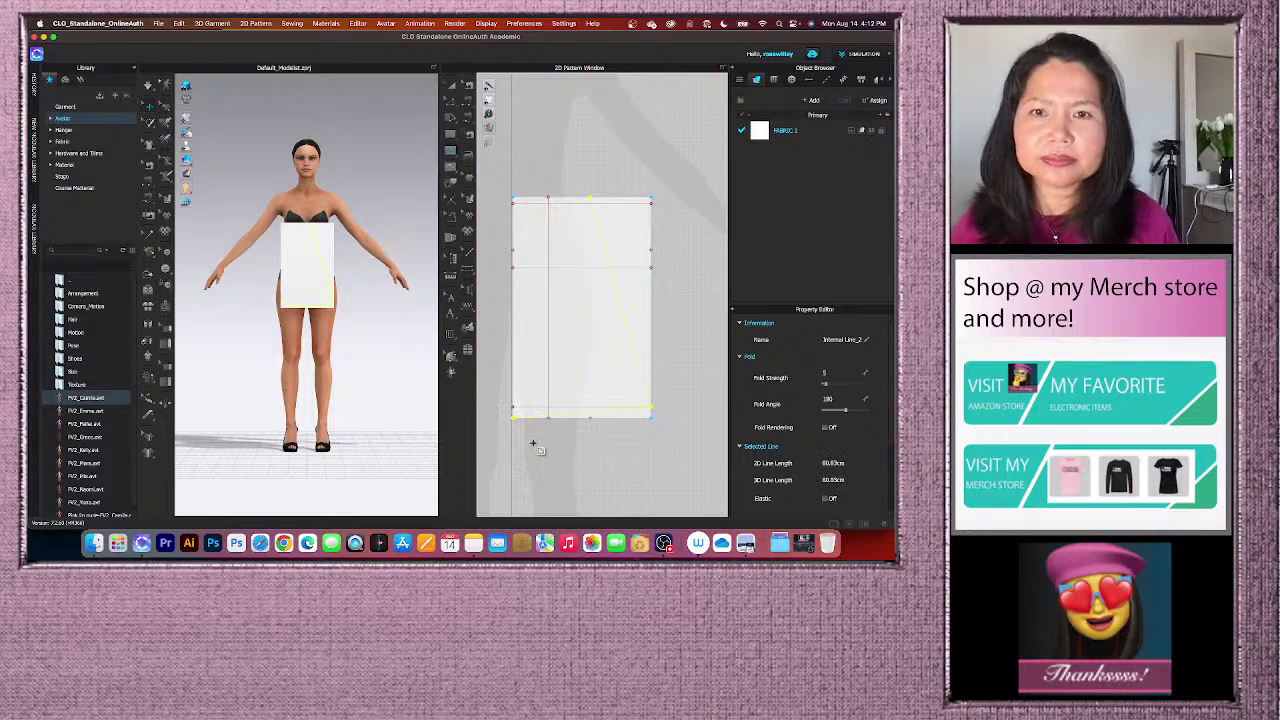
- Bend the hem segment of the internal polyline slightly downward with Edit Curvature, making it about 31.4 cm long
scroll(565, 480, "up", 2)
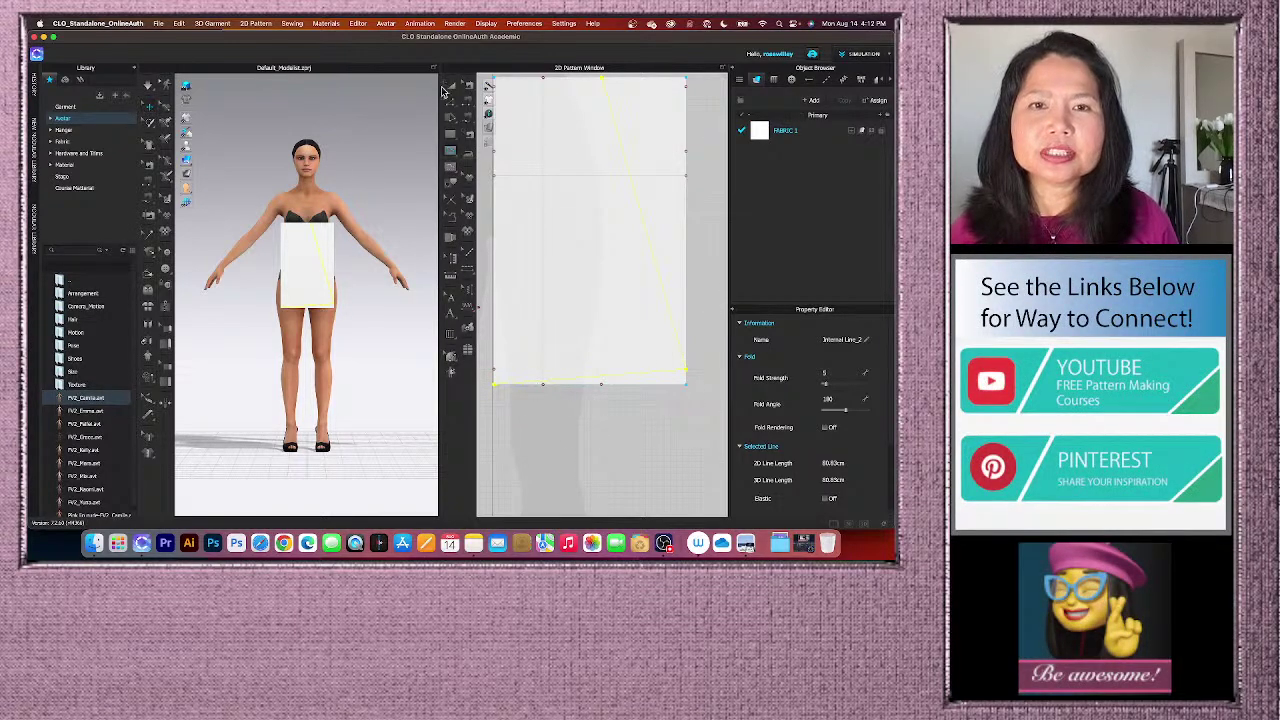
left_click(454, 107)
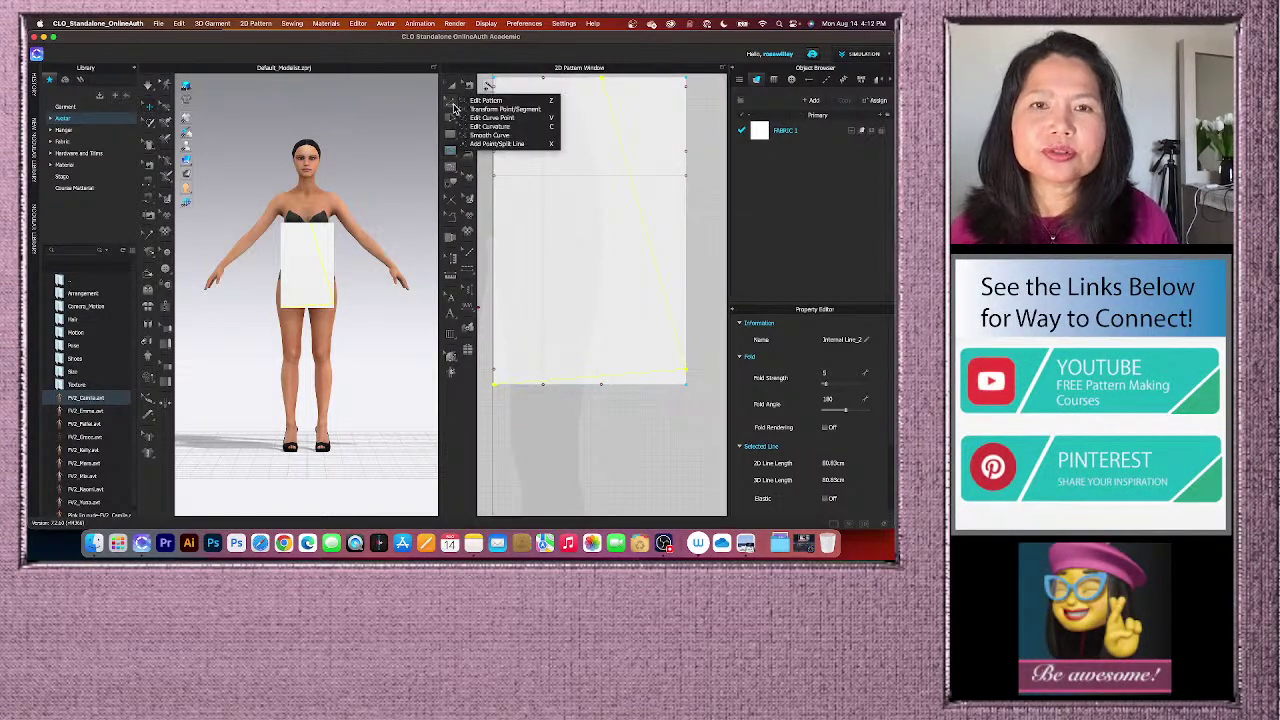
left_click(498, 127)
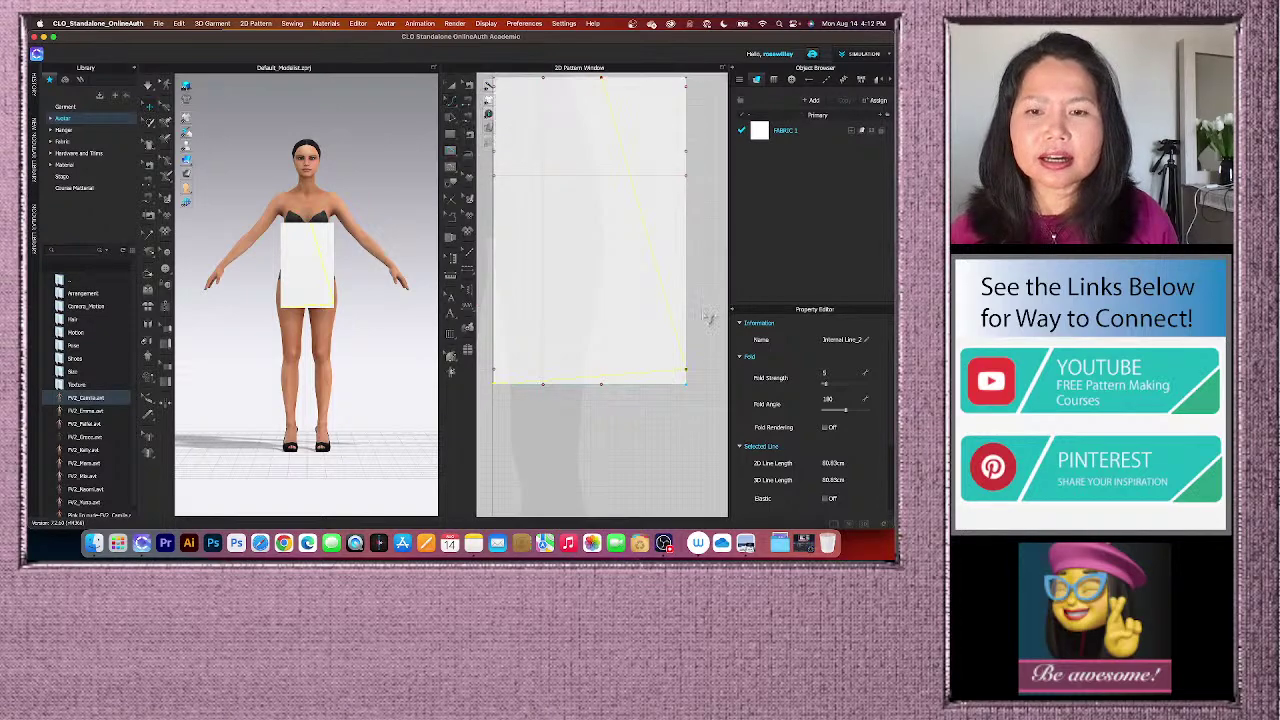
left_click(588, 383)
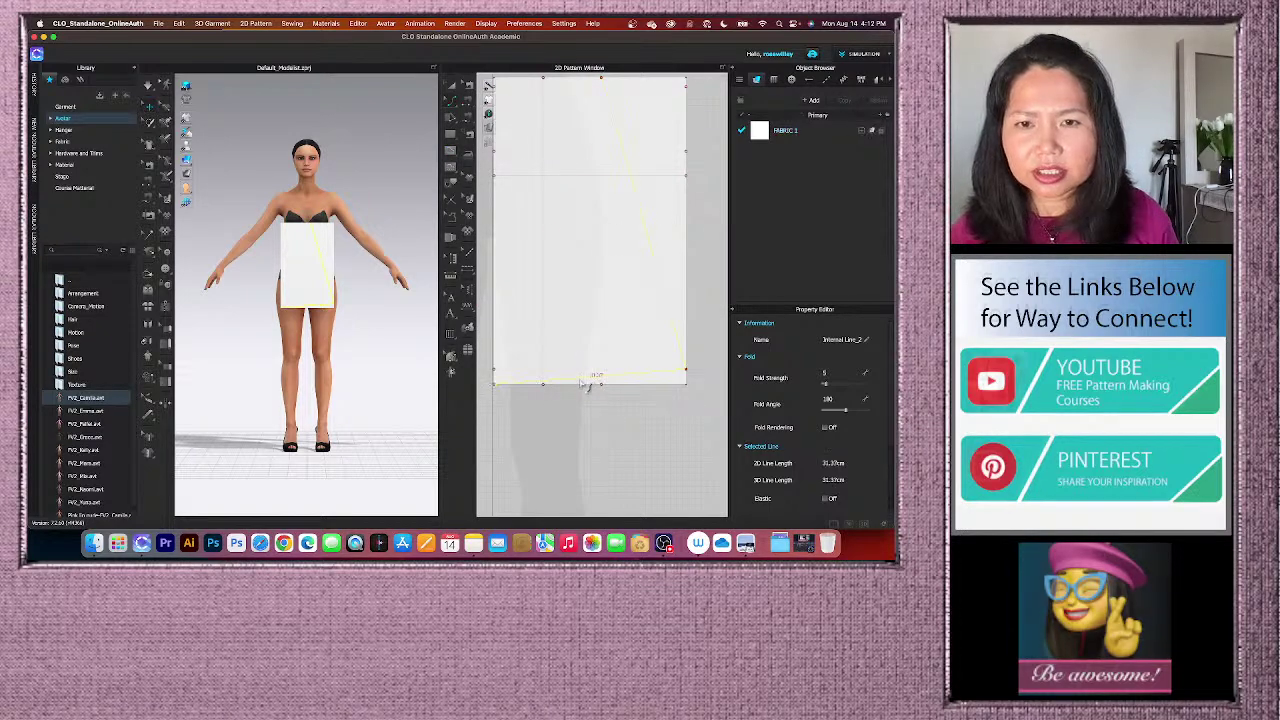
left_click_drag(590, 388, 568, 394)
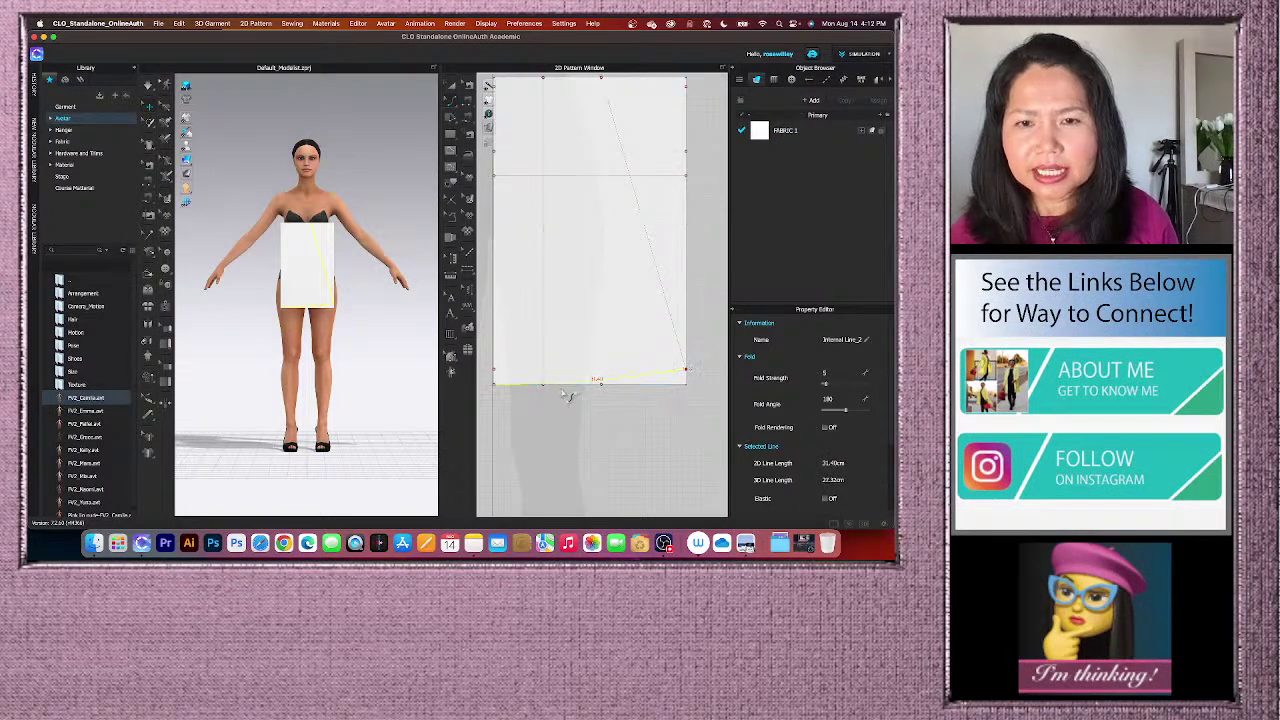
scroll(556, 364, "down", 3)
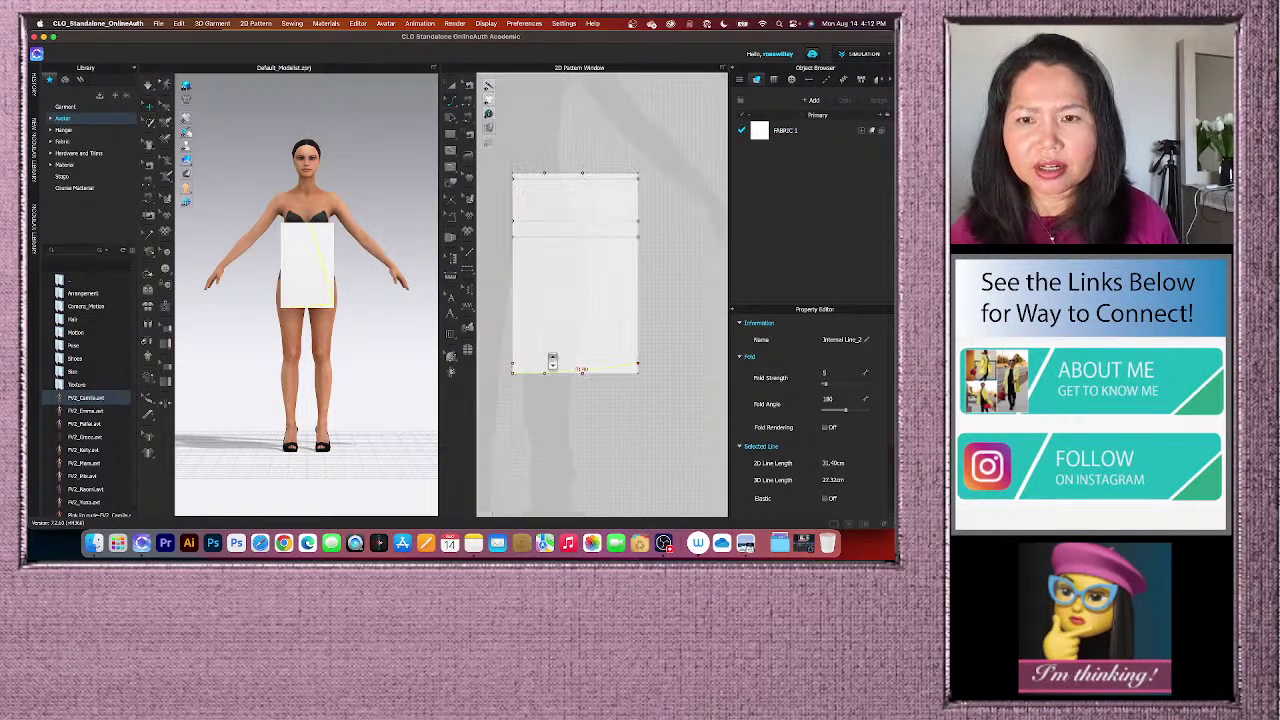
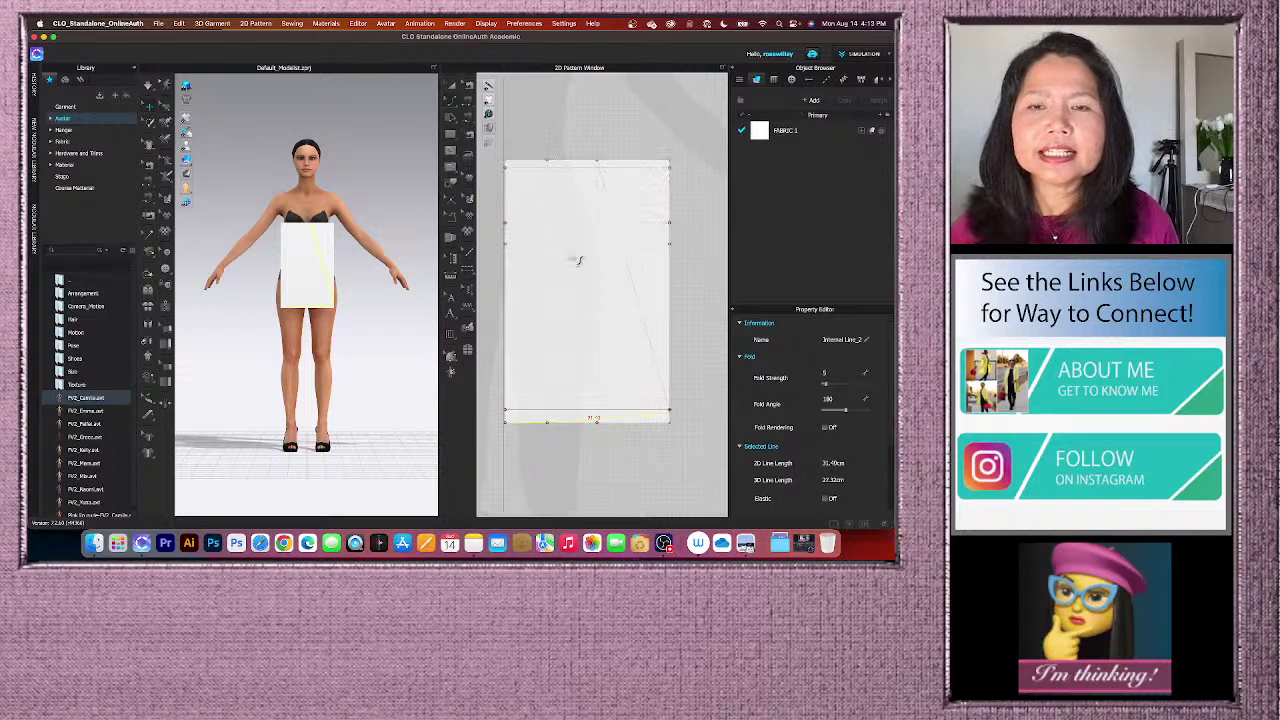
scroll(590, 330, "down", 2)
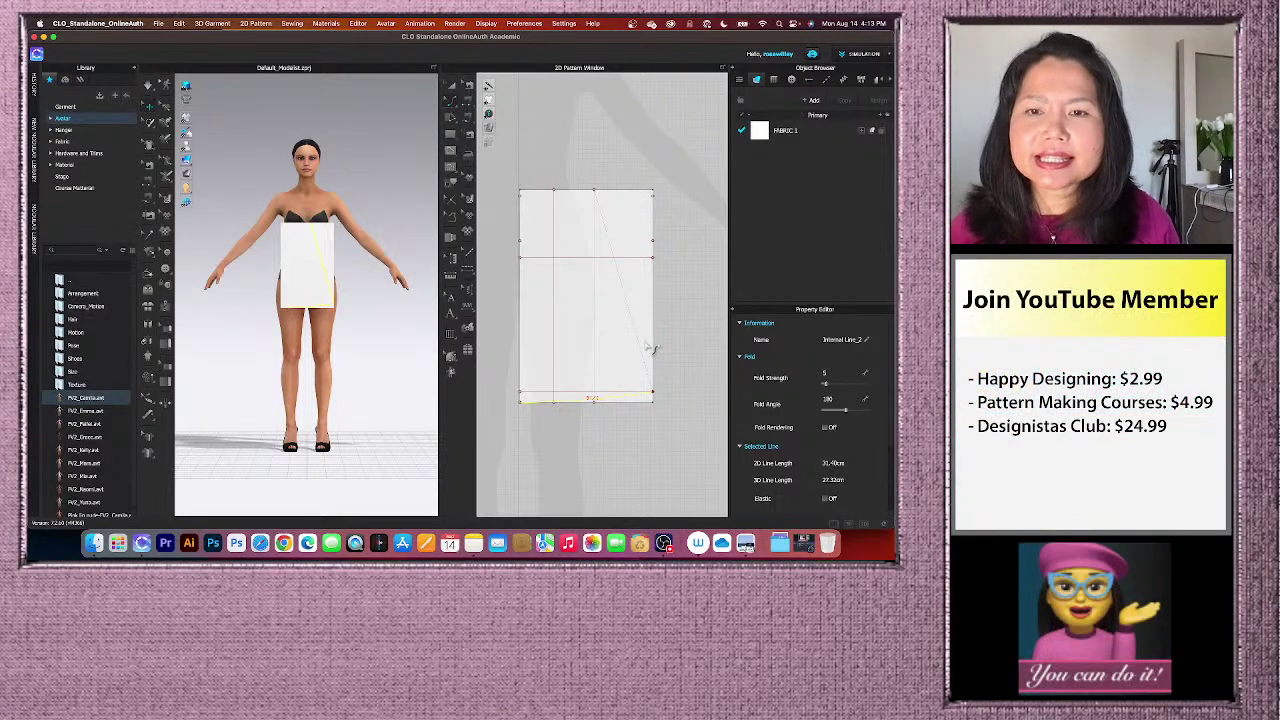
scroll(586, 298, "down", 1)
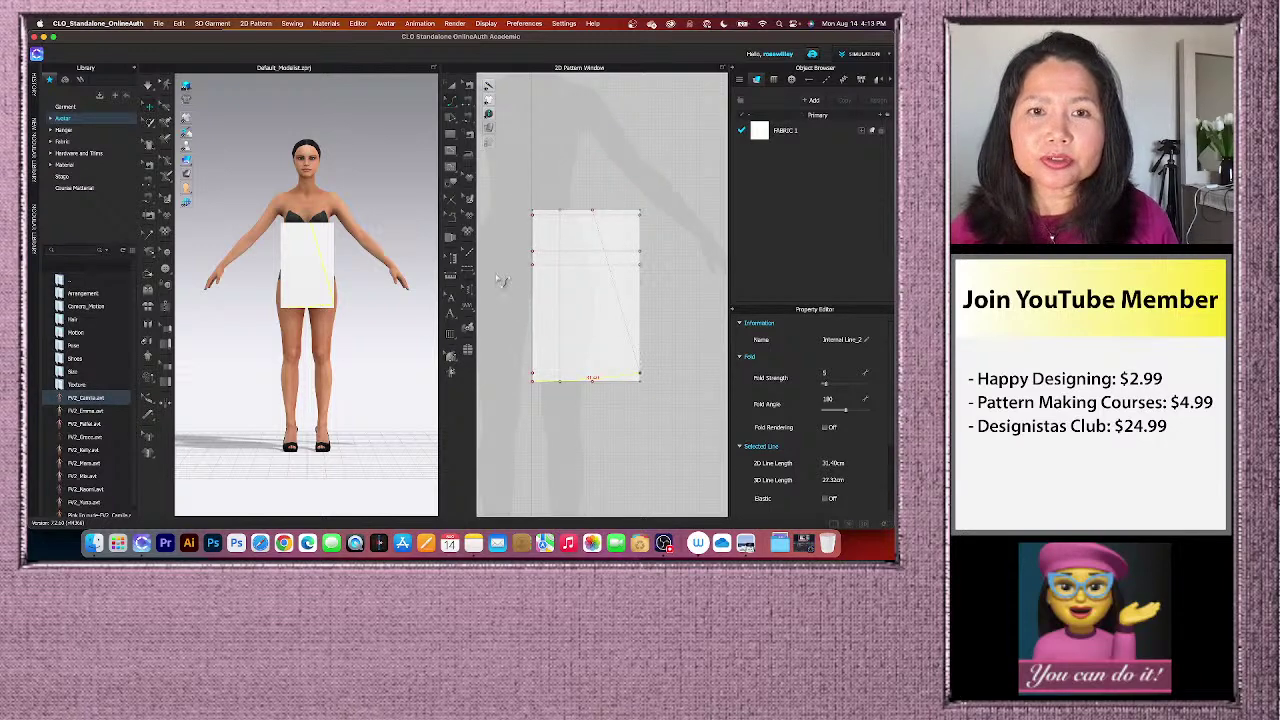
- Trace the top edge, slanted side seam, curved hem and centre edge as a new pattern, placed to the right of the rectangle
left_click(451, 183)
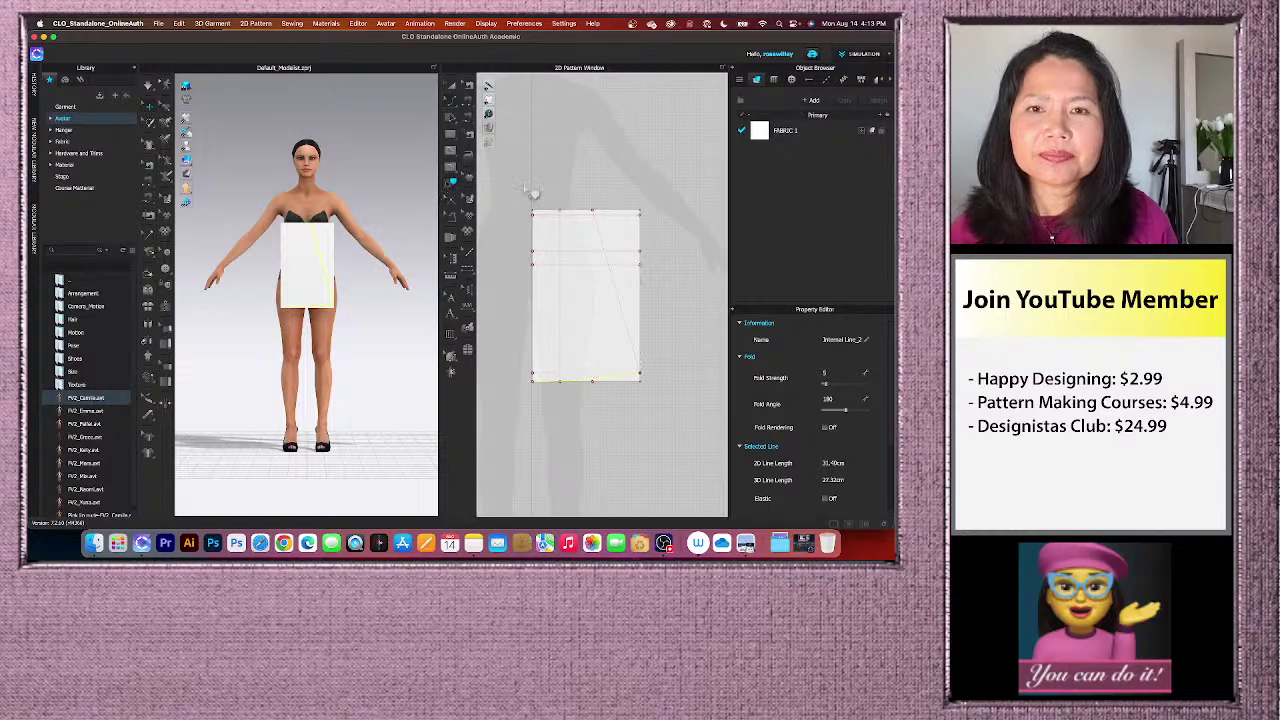
left_click(591, 216)
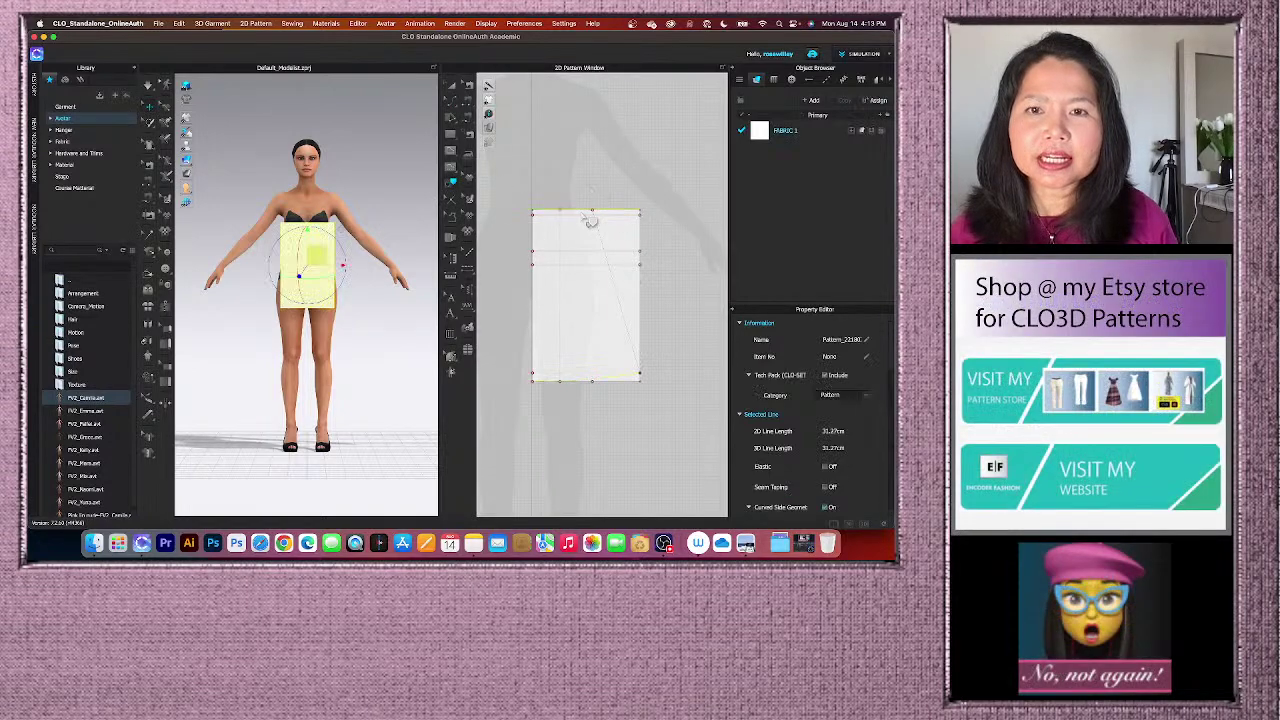
double_click(630, 316)
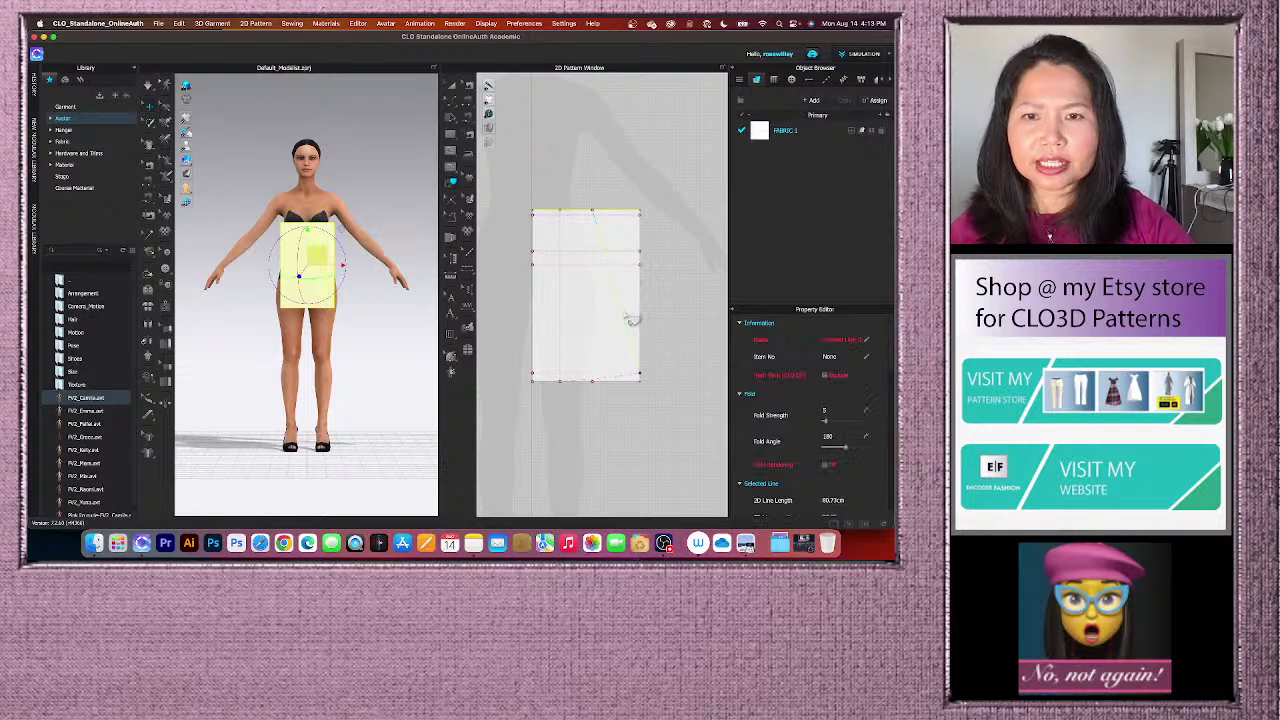
left_click(634, 380)
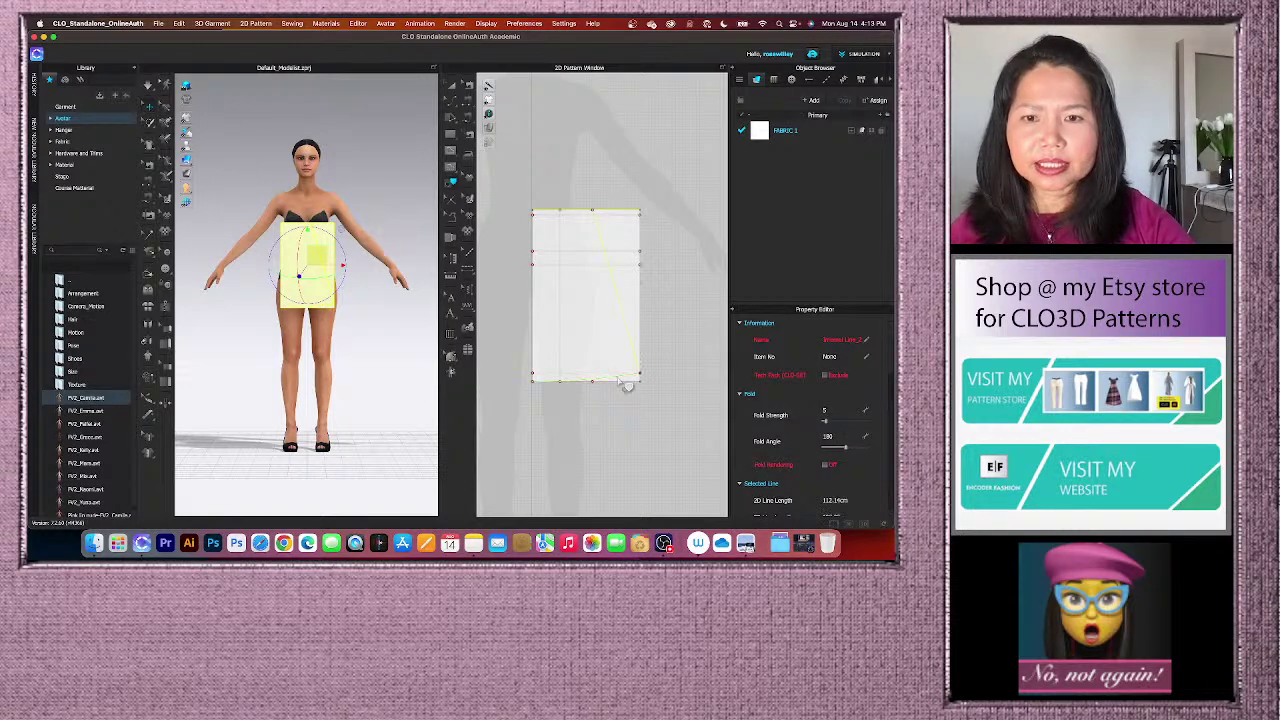
left_click(538, 332)
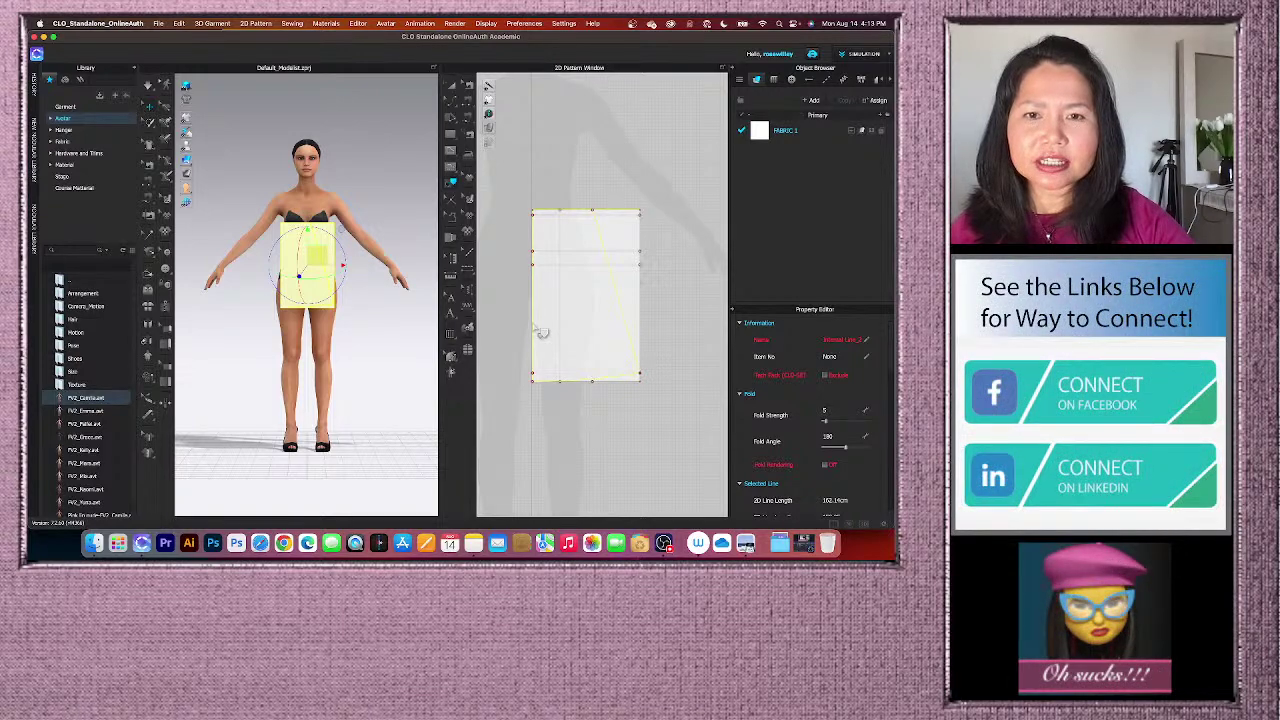
right_click(541, 332)
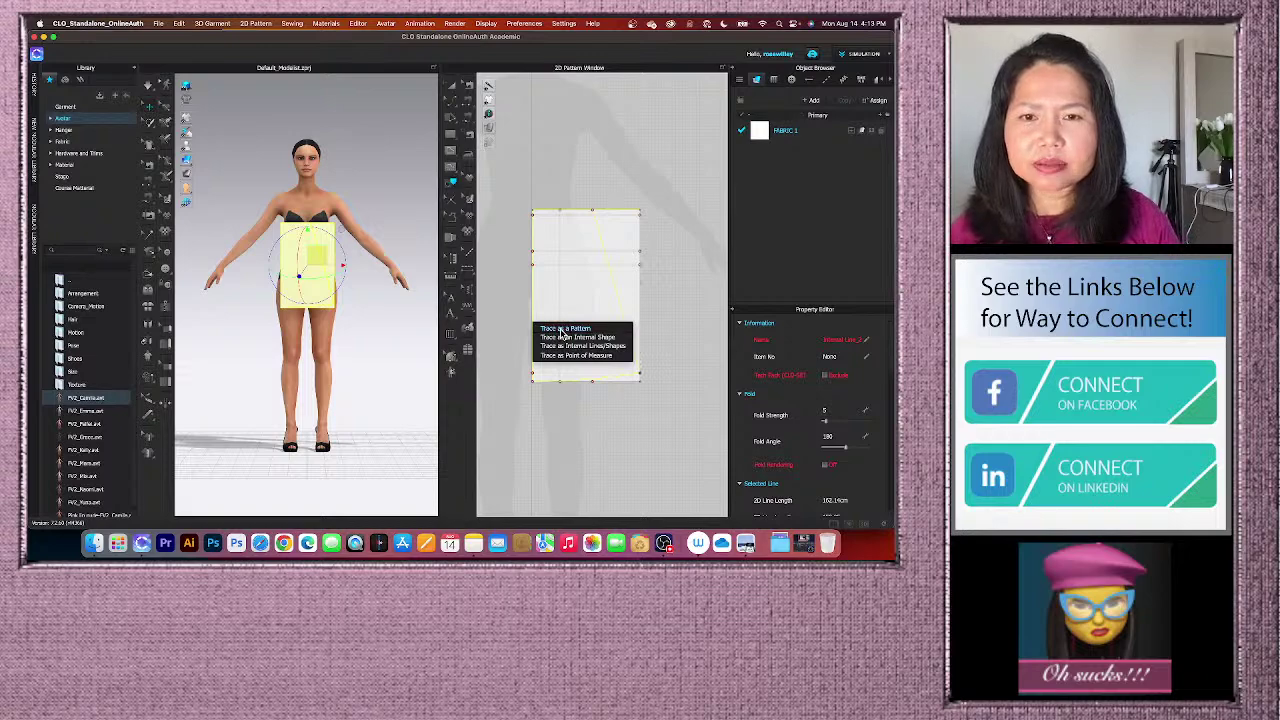
left_click(565, 329)
scroll(548, 330, "down", 3)
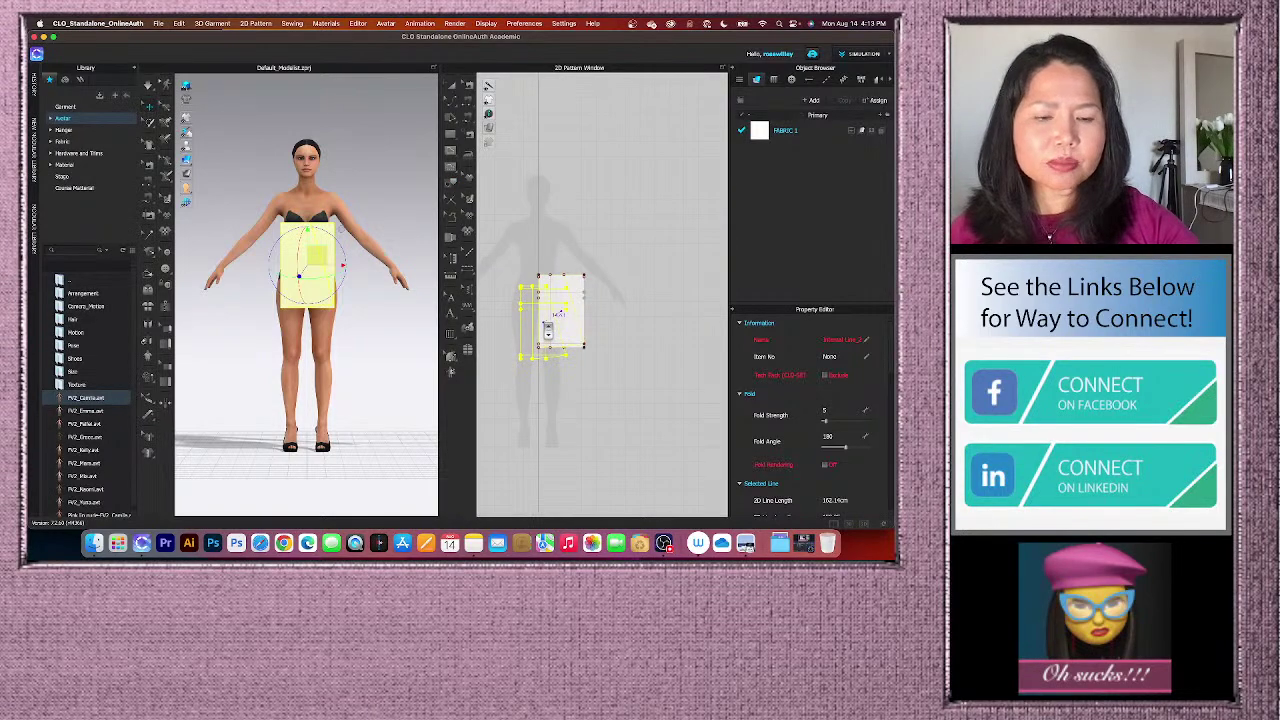
left_click_drag(548, 330, 650, 328)
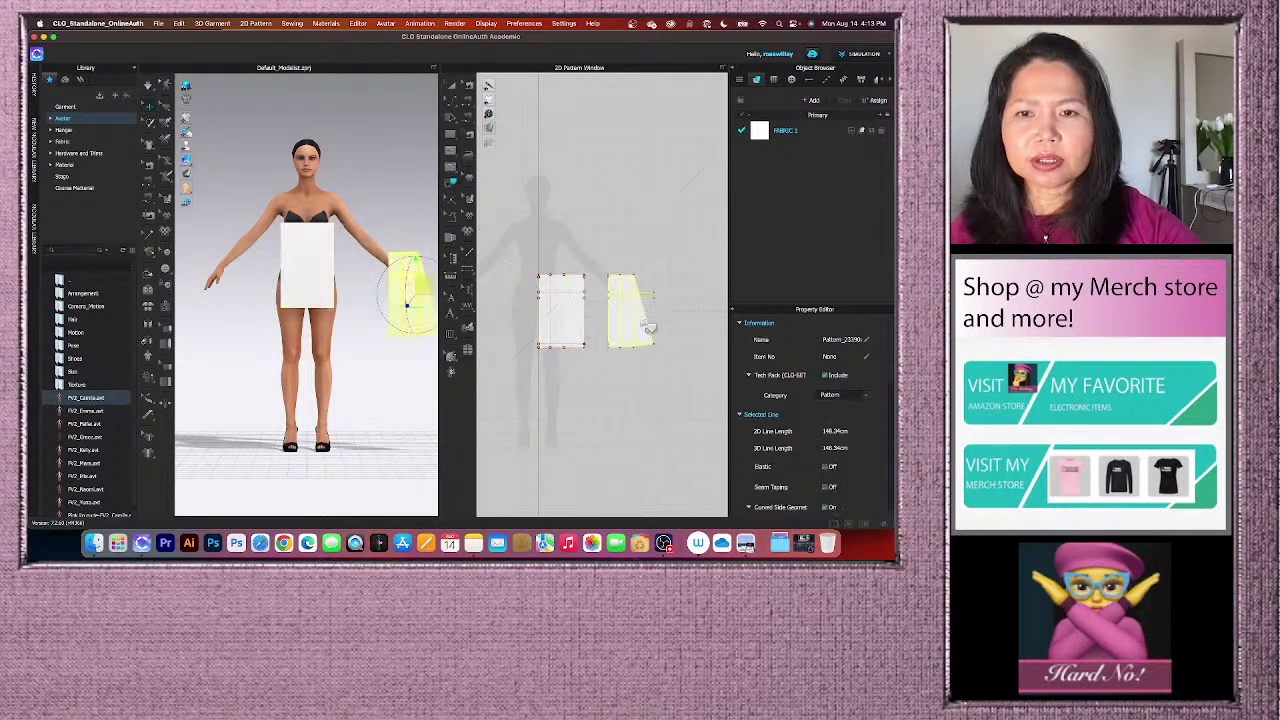
scroll(655, 355, "up", 5)
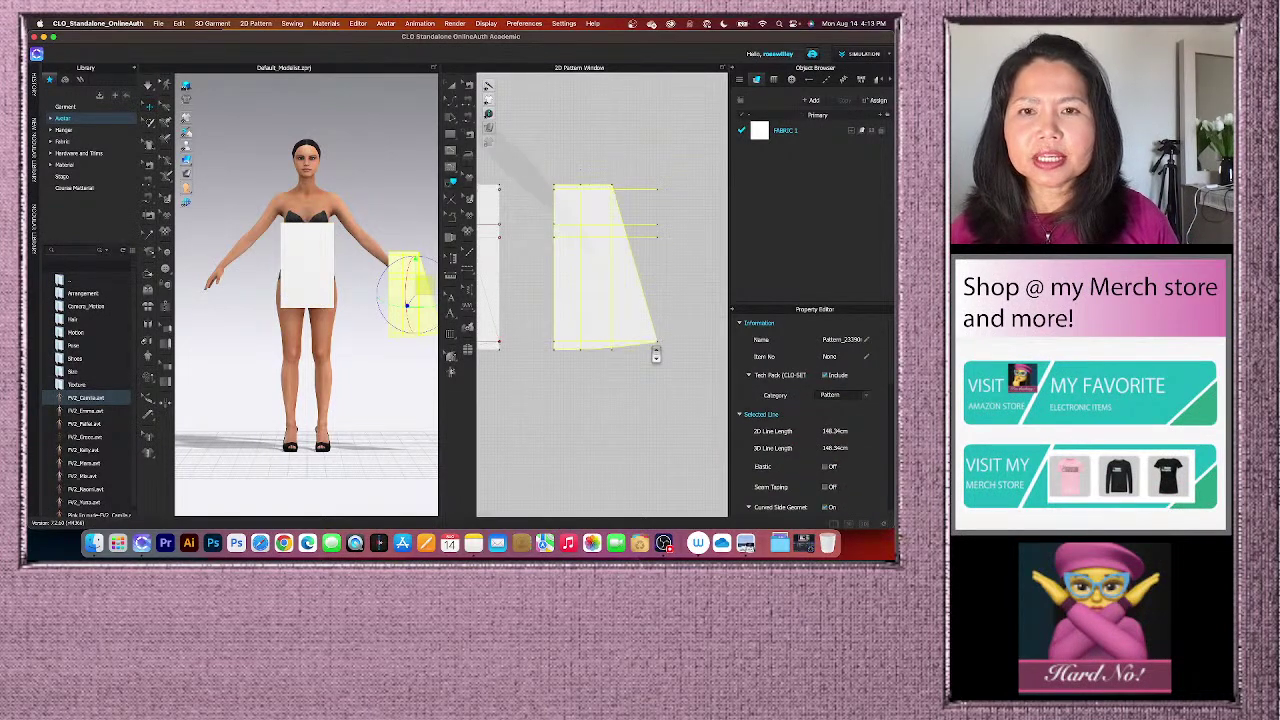
left_click(600, 147)
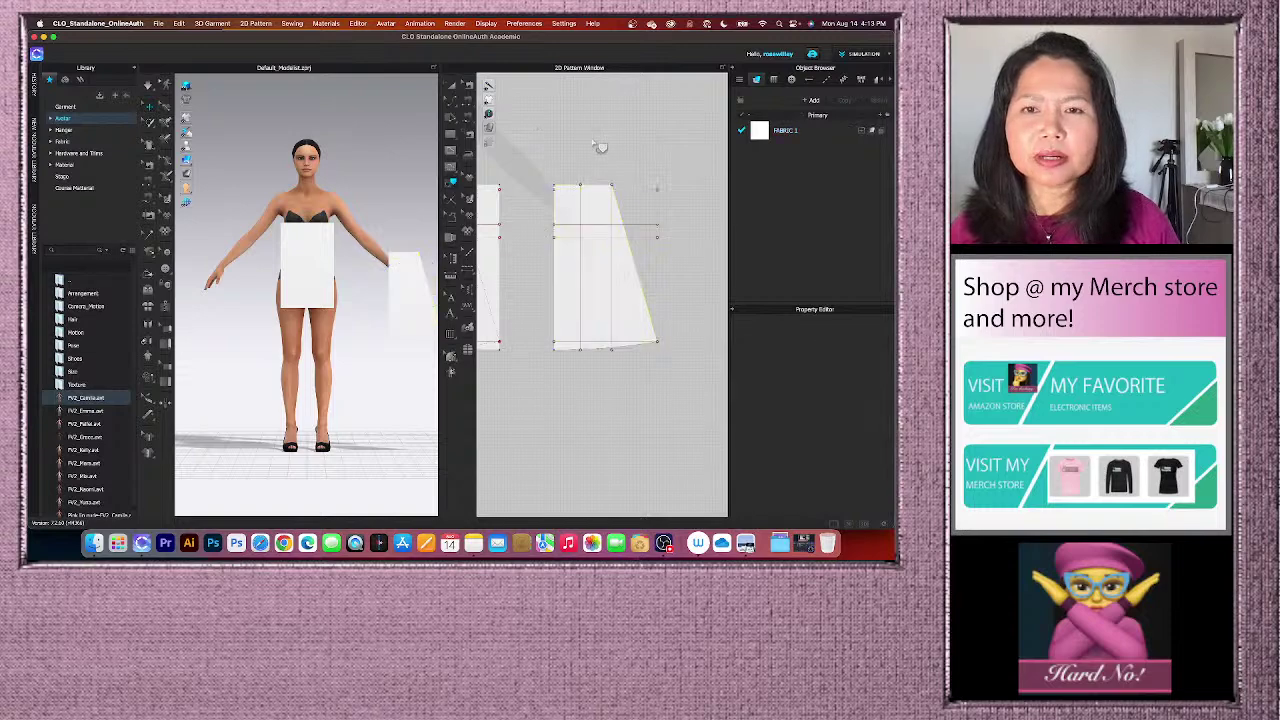
- Apply Extend/Trim & Add Point to Pattern Outline to the traced pattern's vertical internal line nearest the centre edge
scroll(677, 237, "up", 2)
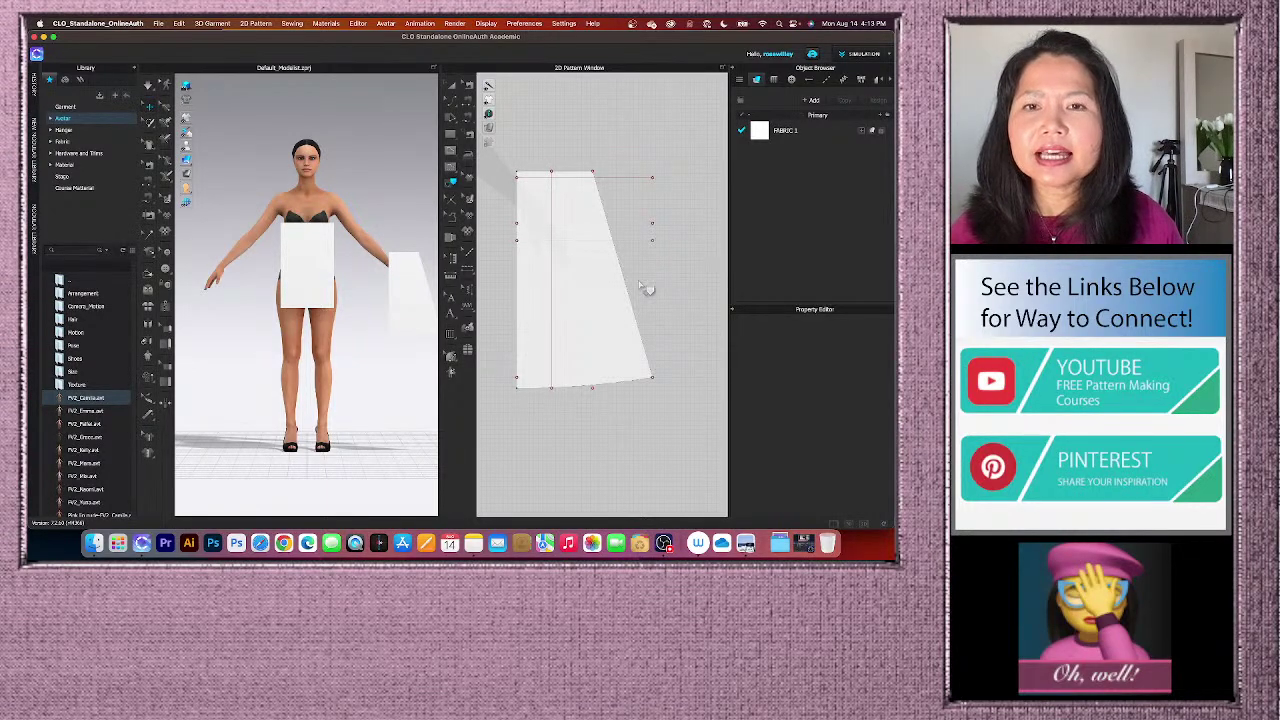
scroll(645, 289, "down", 1)
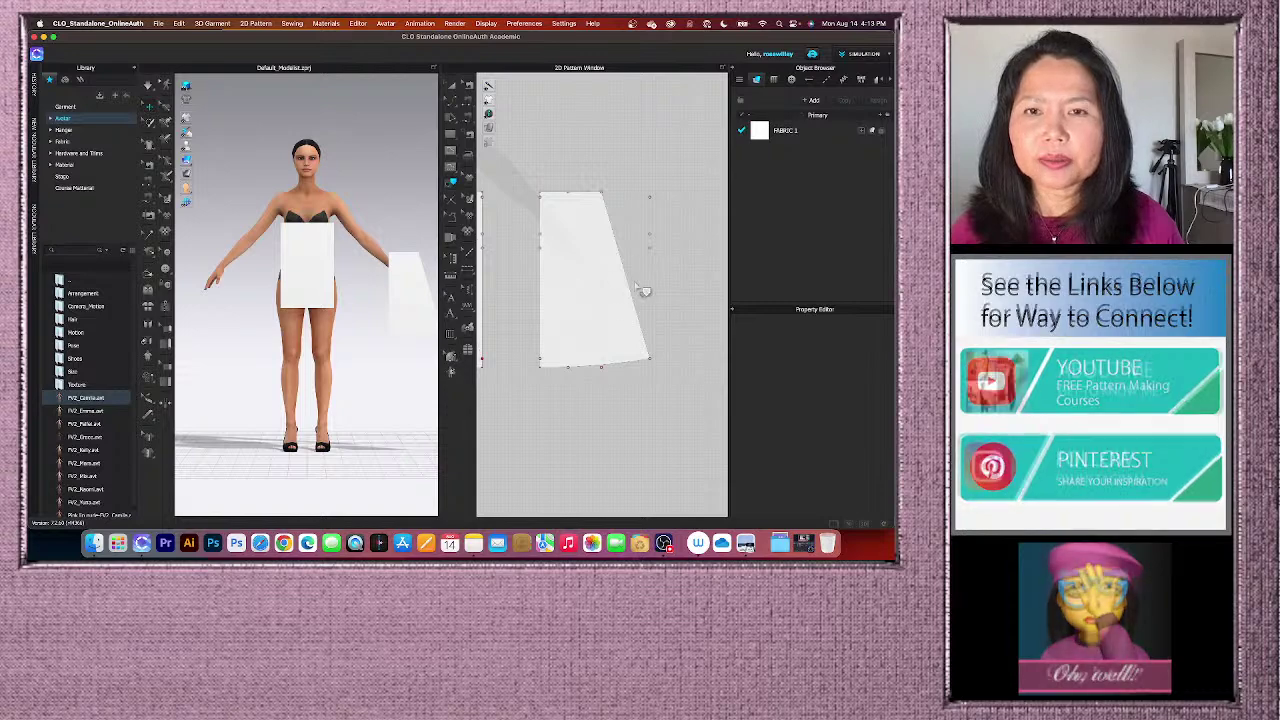
scroll(641, 290, "up", 1)
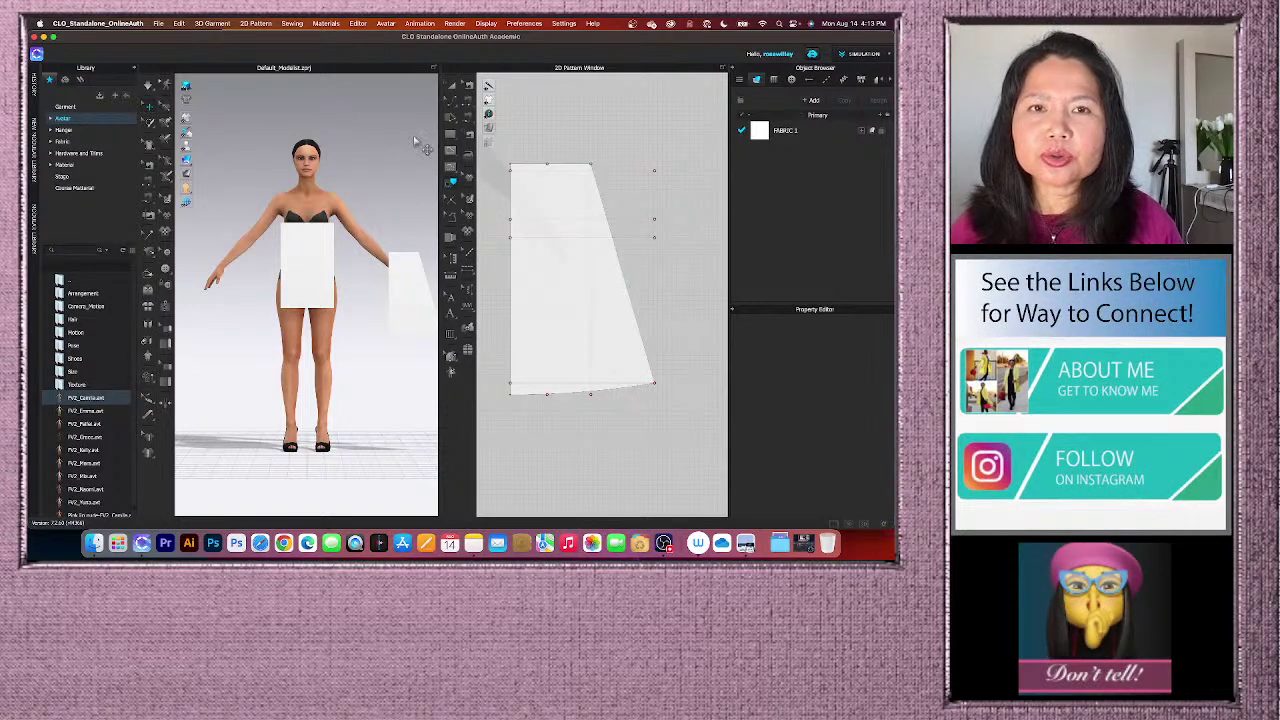
left_click(456, 108)
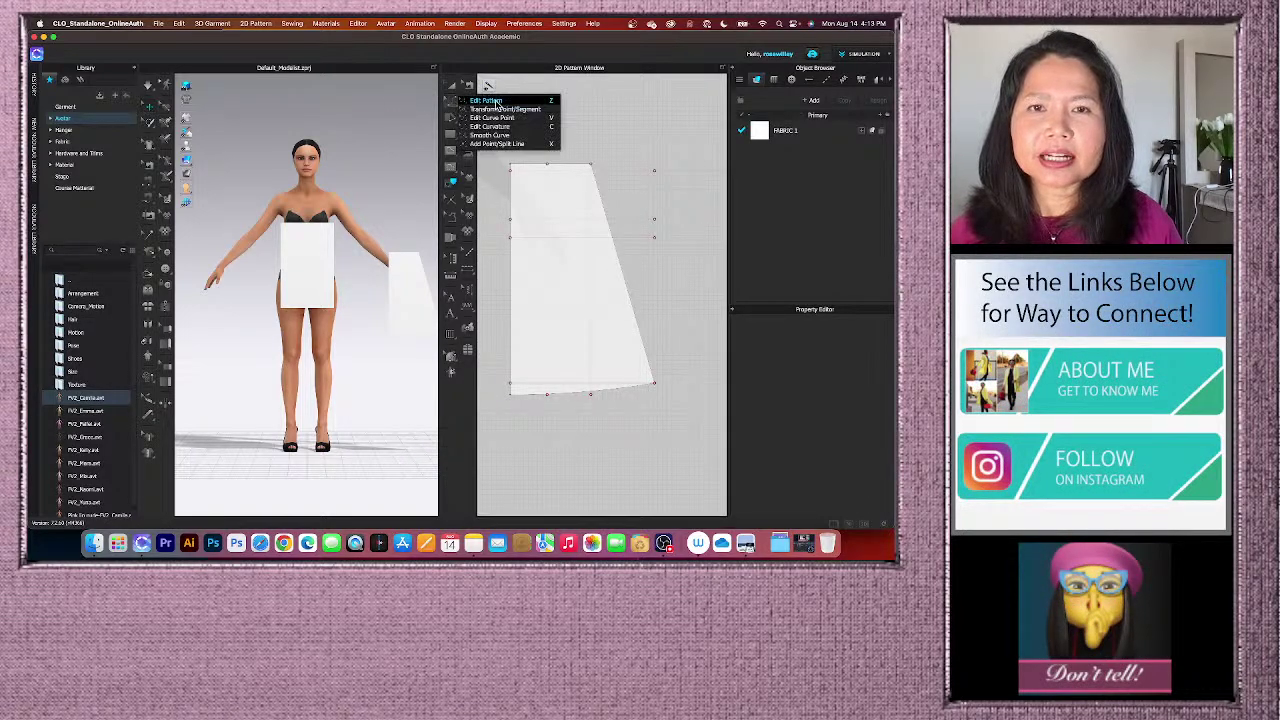
left_click(490, 101)
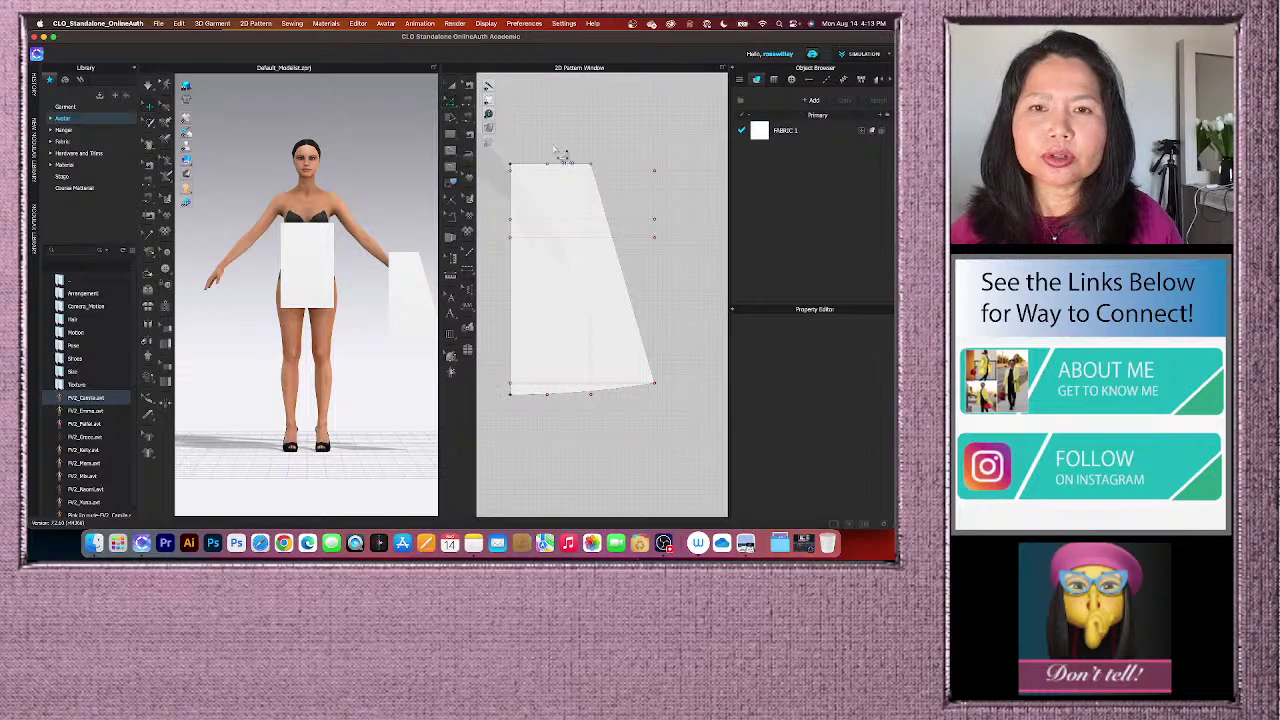
left_click(558, 306)
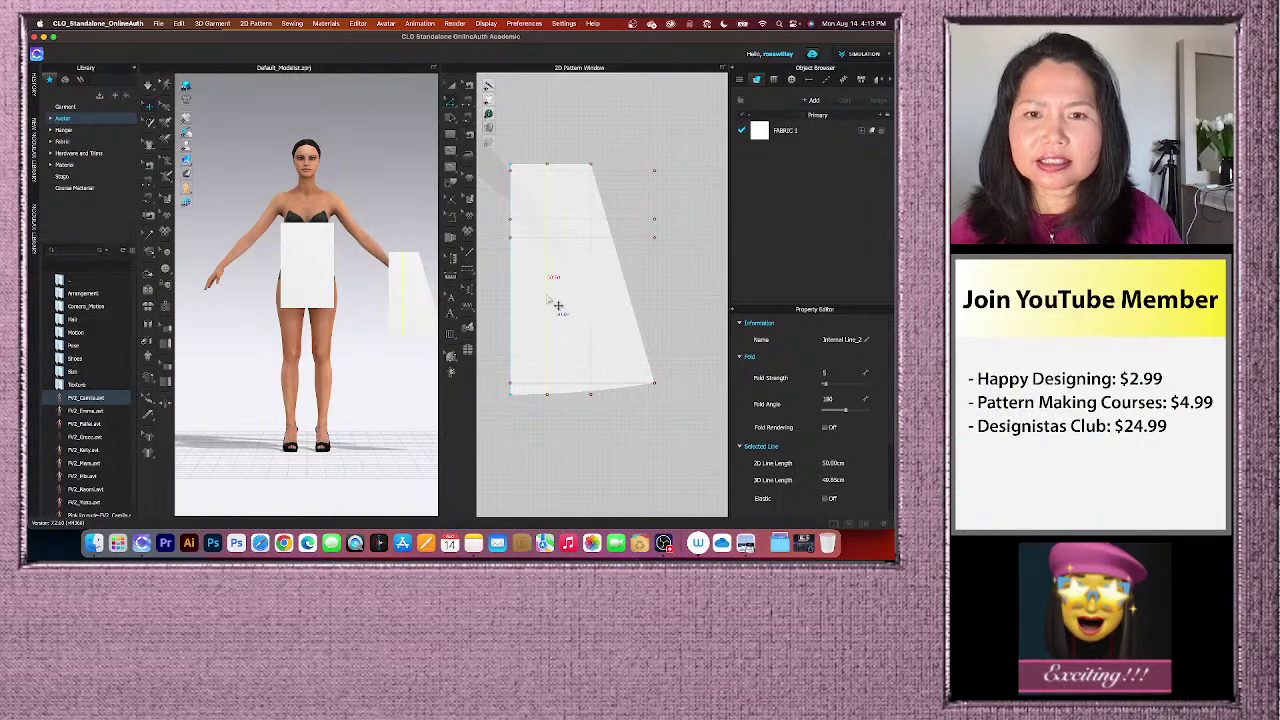
right_click(548, 298)
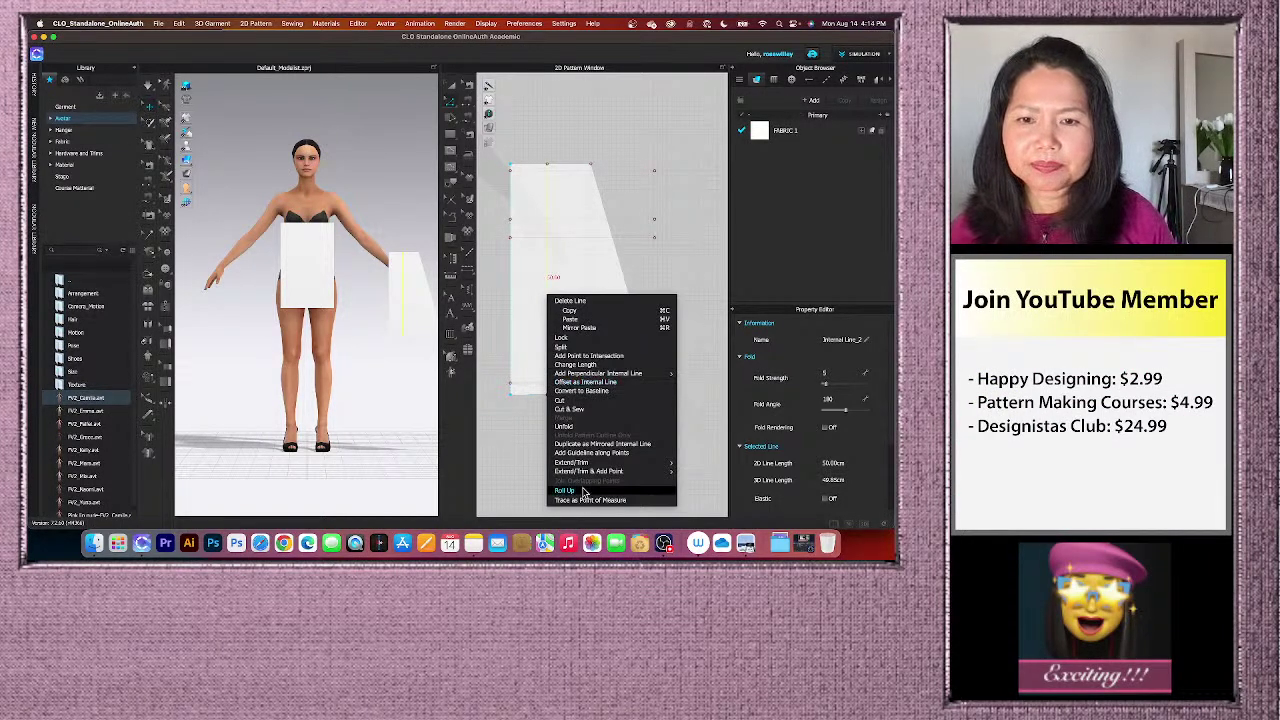
mouse_move(577, 478)
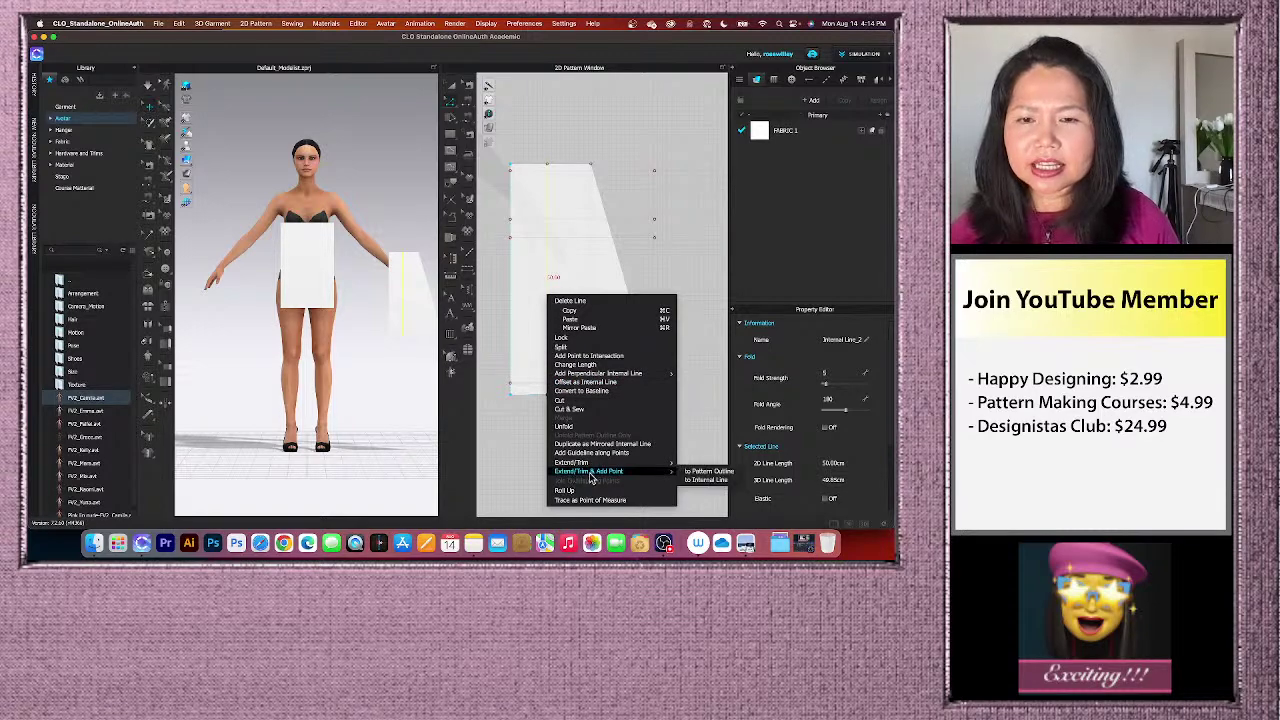
left_click(715, 476)
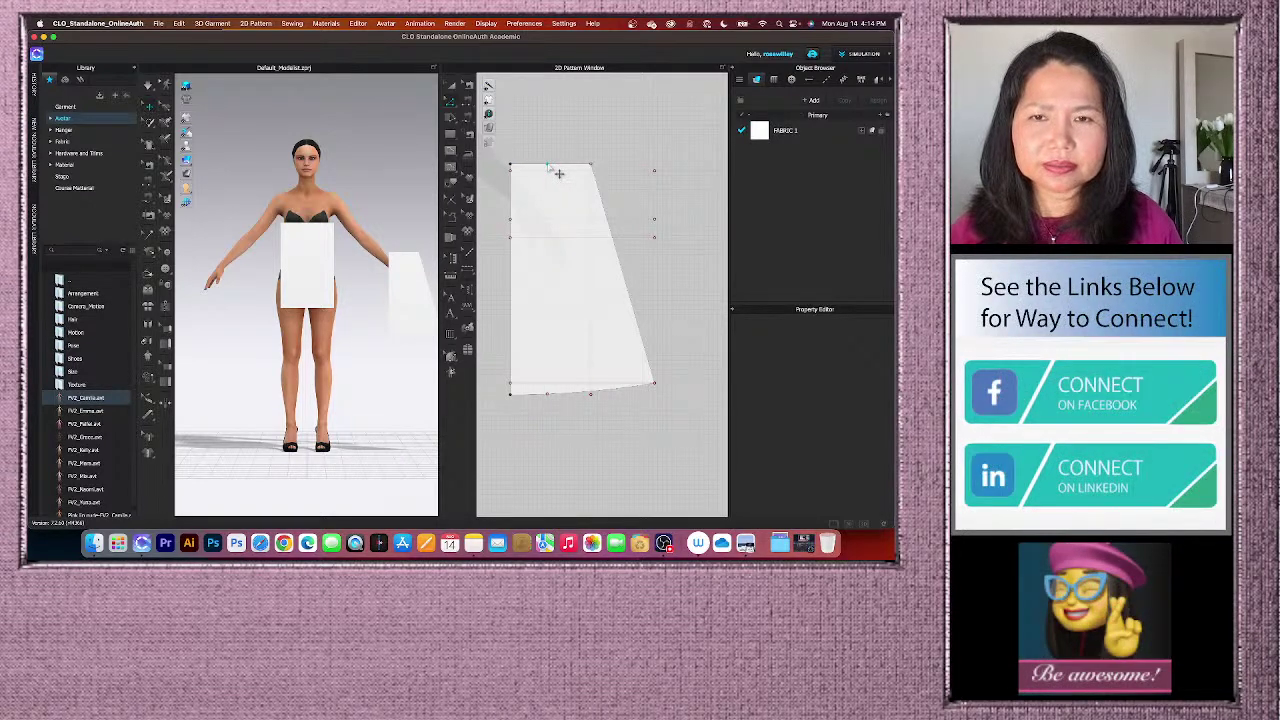
- Lock all pattern outlines and convert all internal lines of the traced skirt pattern to baselines
scroll(567, 270, "down", 2)
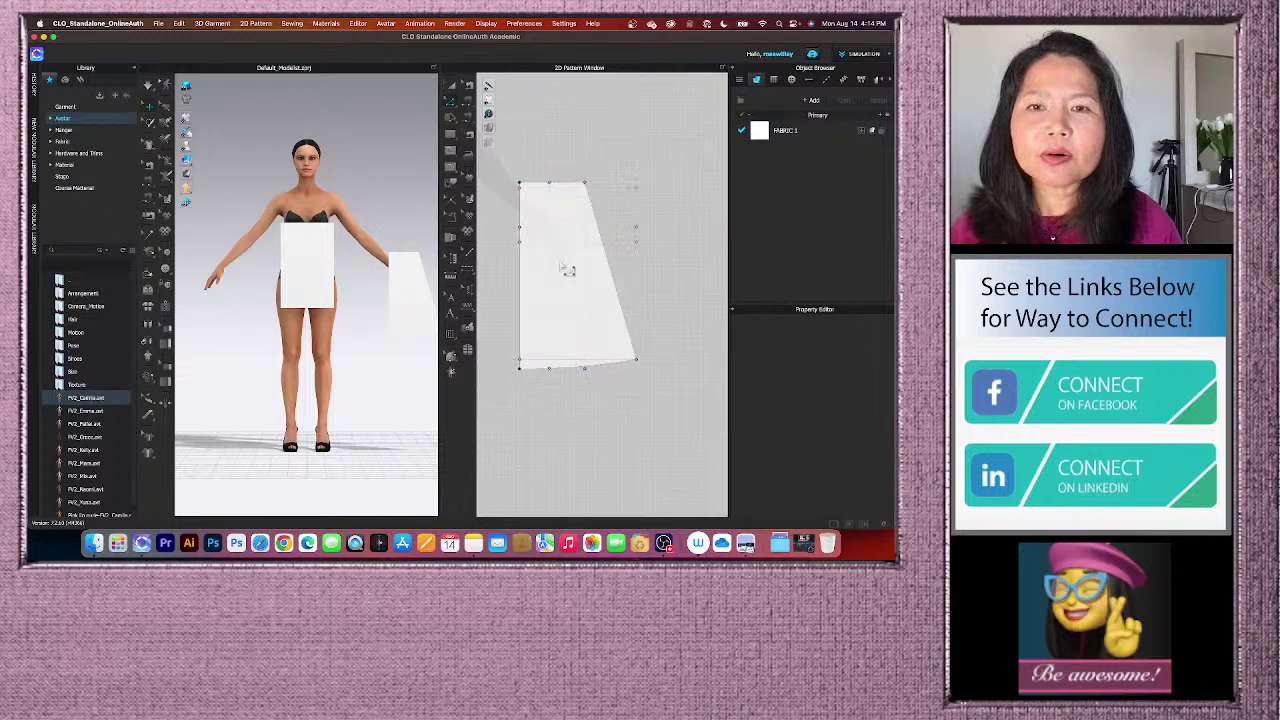
right_click(558, 139)
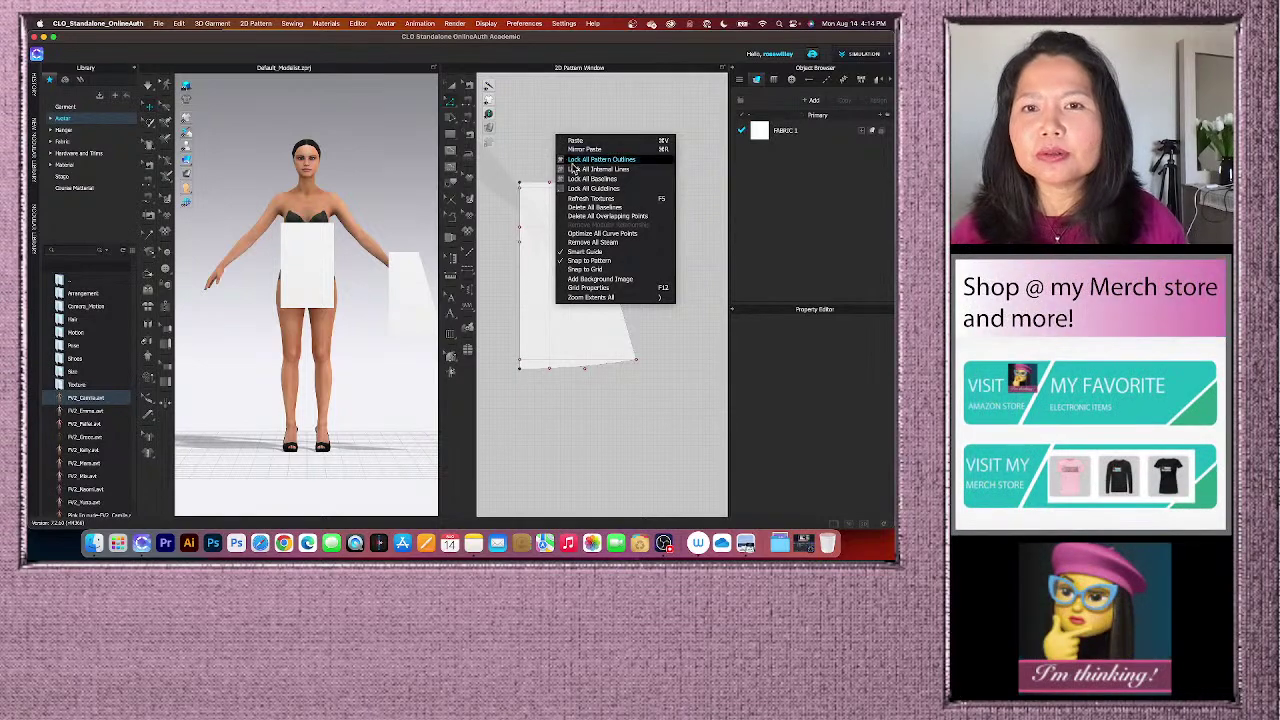
left_click(643, 161)
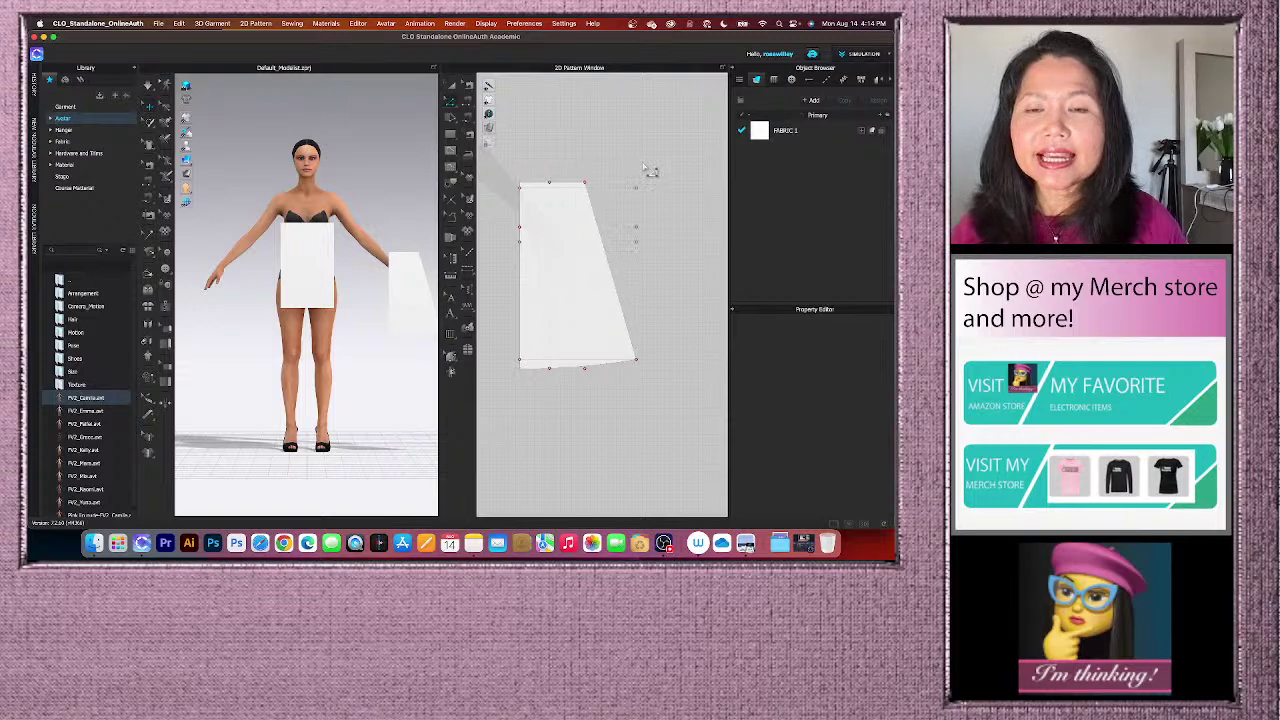
scroll(645, 166, "down", 2)
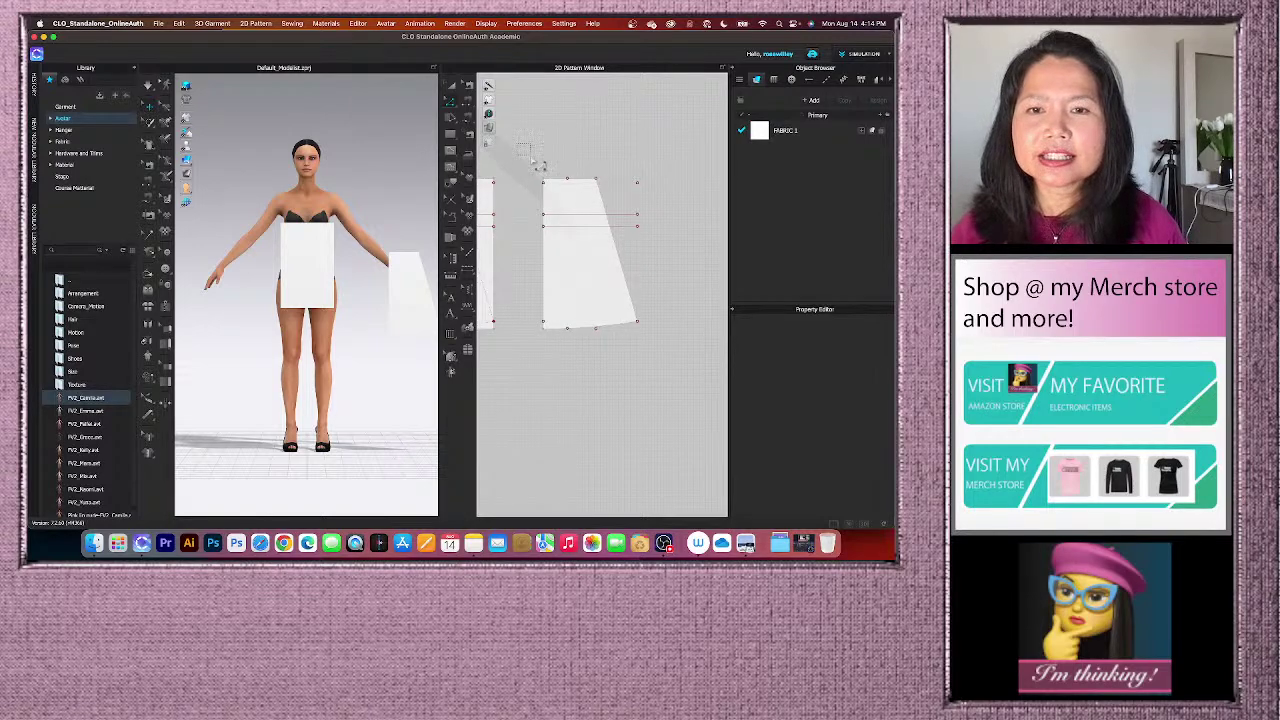
left_click_drag(540, 165, 688, 354)
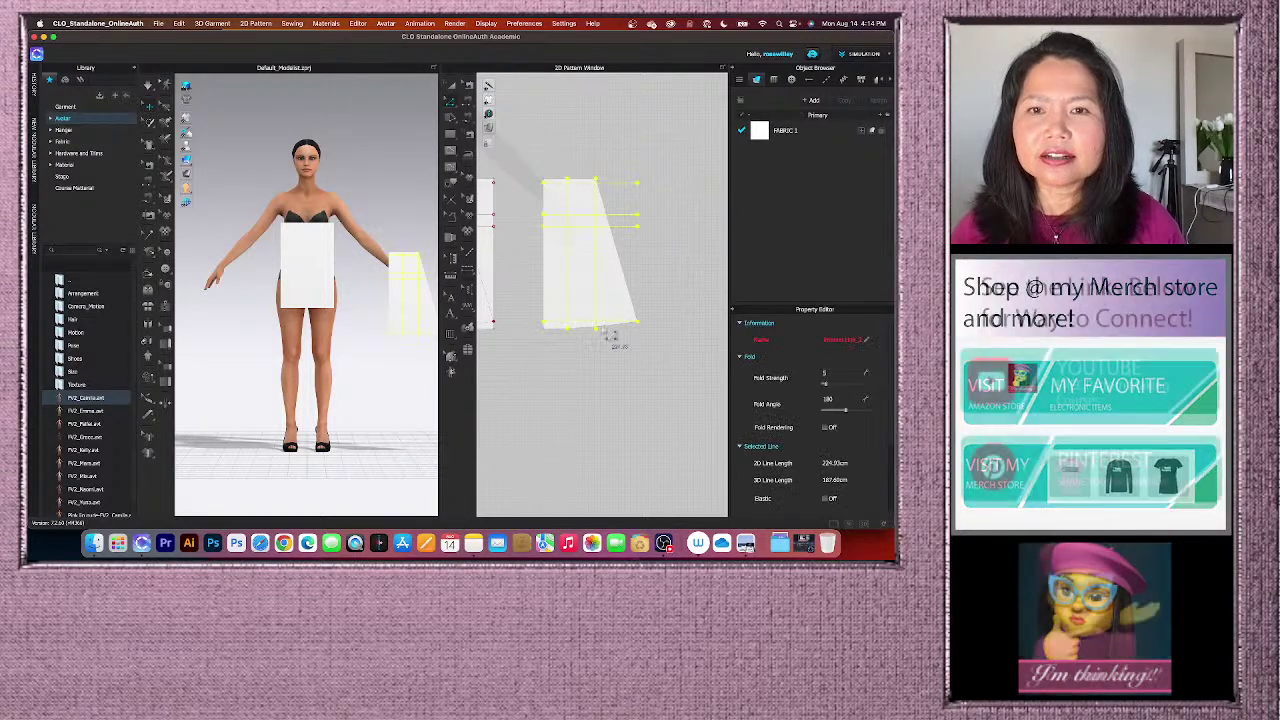
right_click(599, 263)
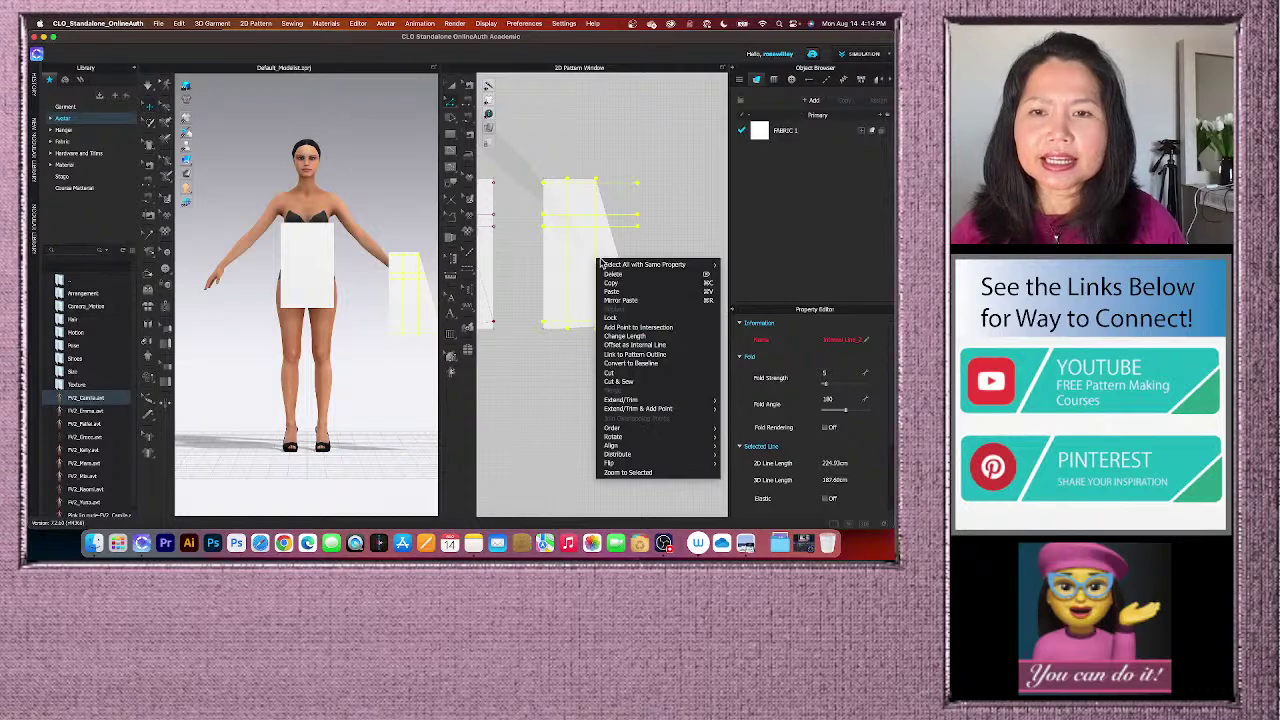
left_click(657, 366)
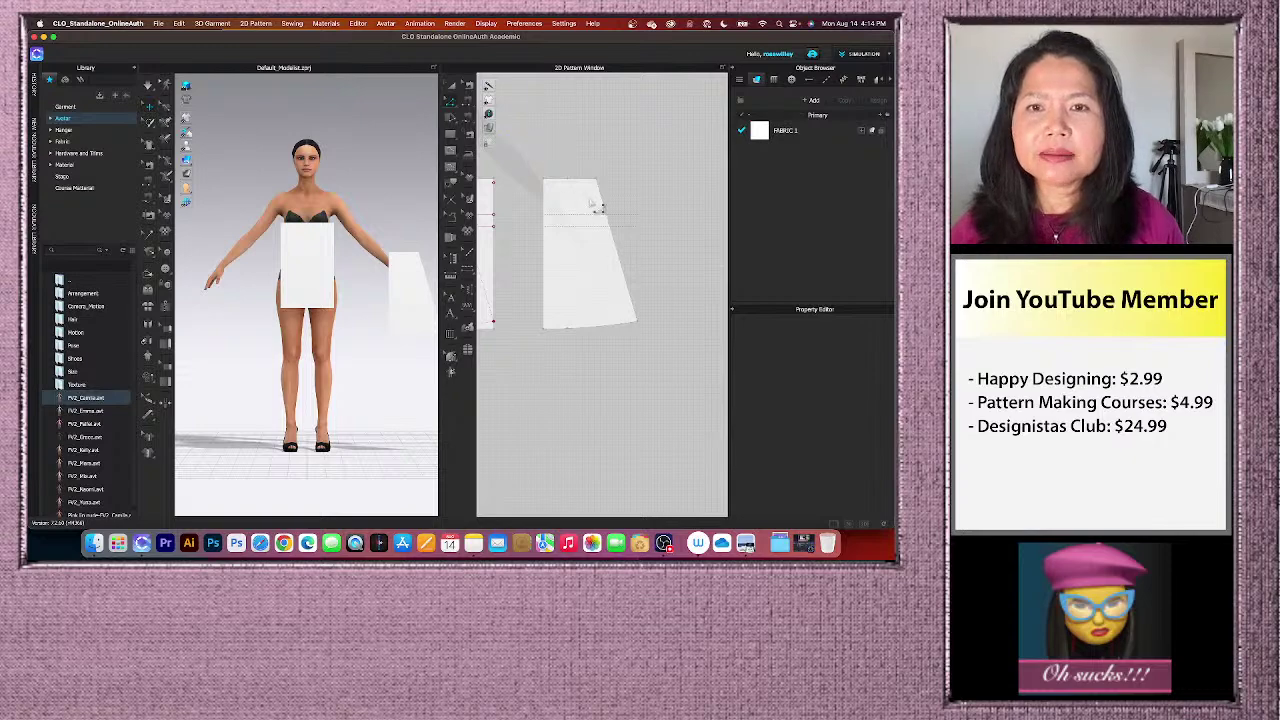
scroll(593, 205, "up", 2)
scroll(593, 205, "up", 3)
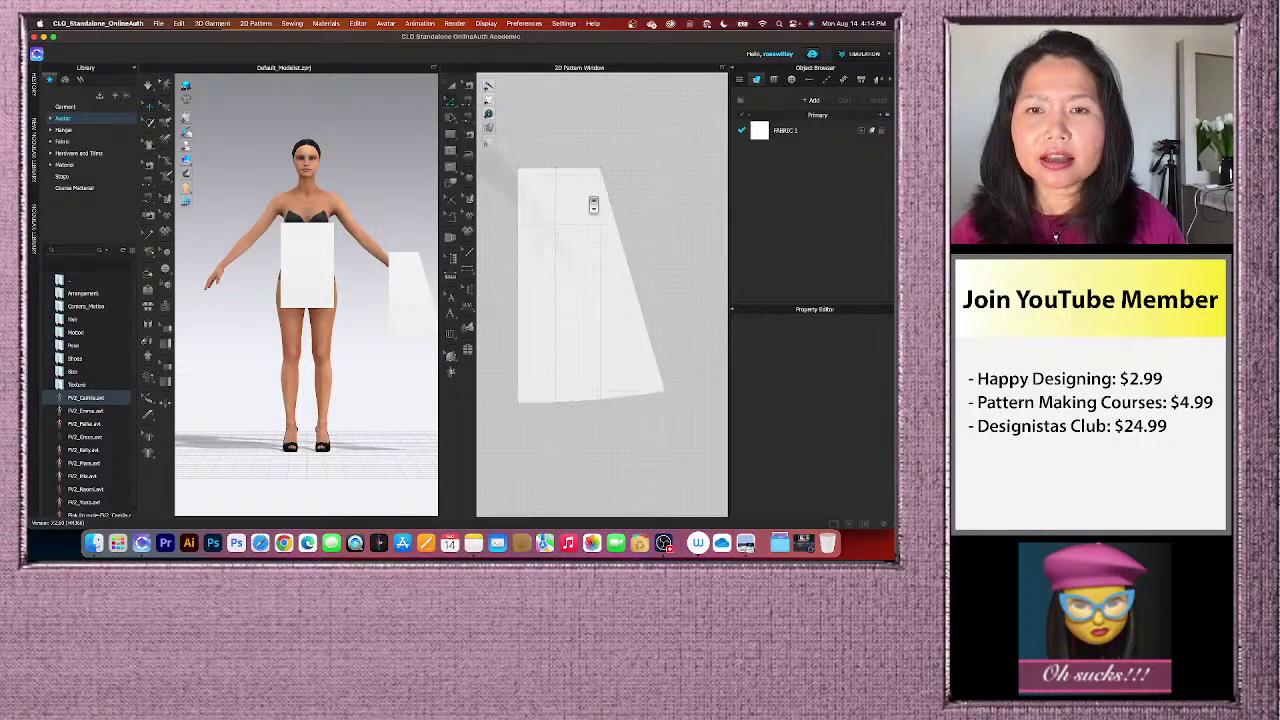
scroll(593, 205, "down", 2)
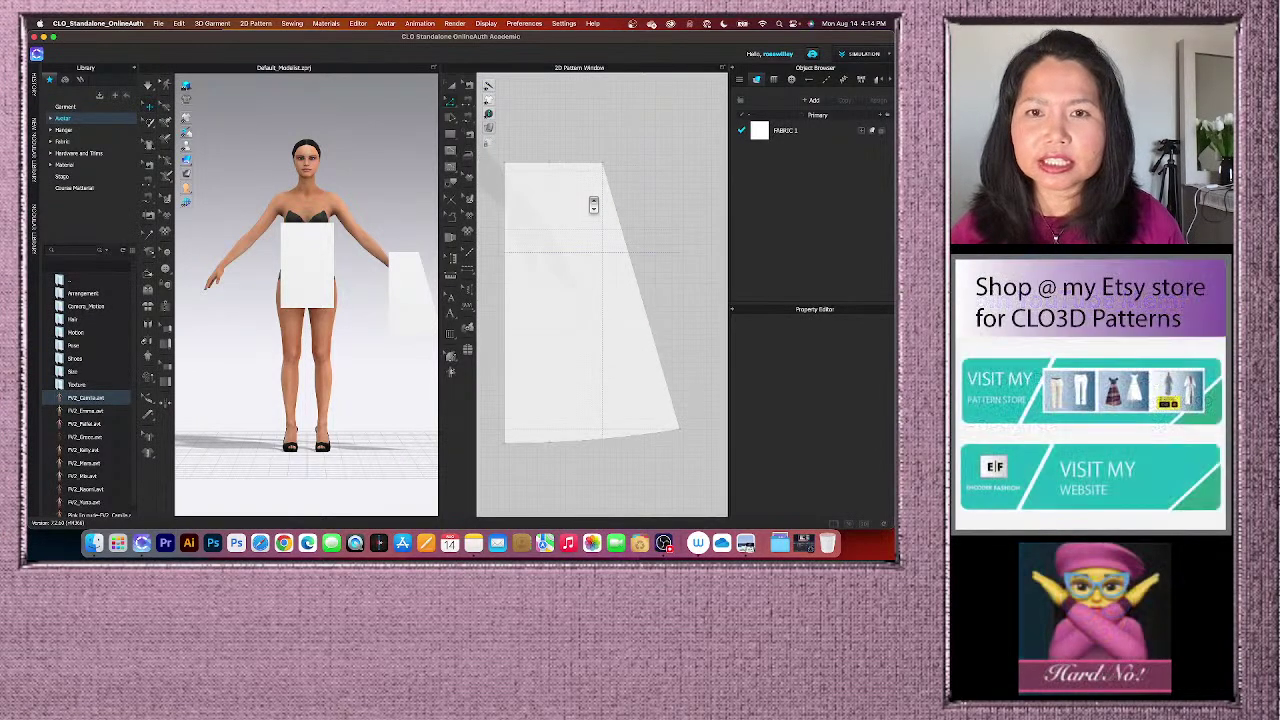
scroll(593, 205, "up", 2)
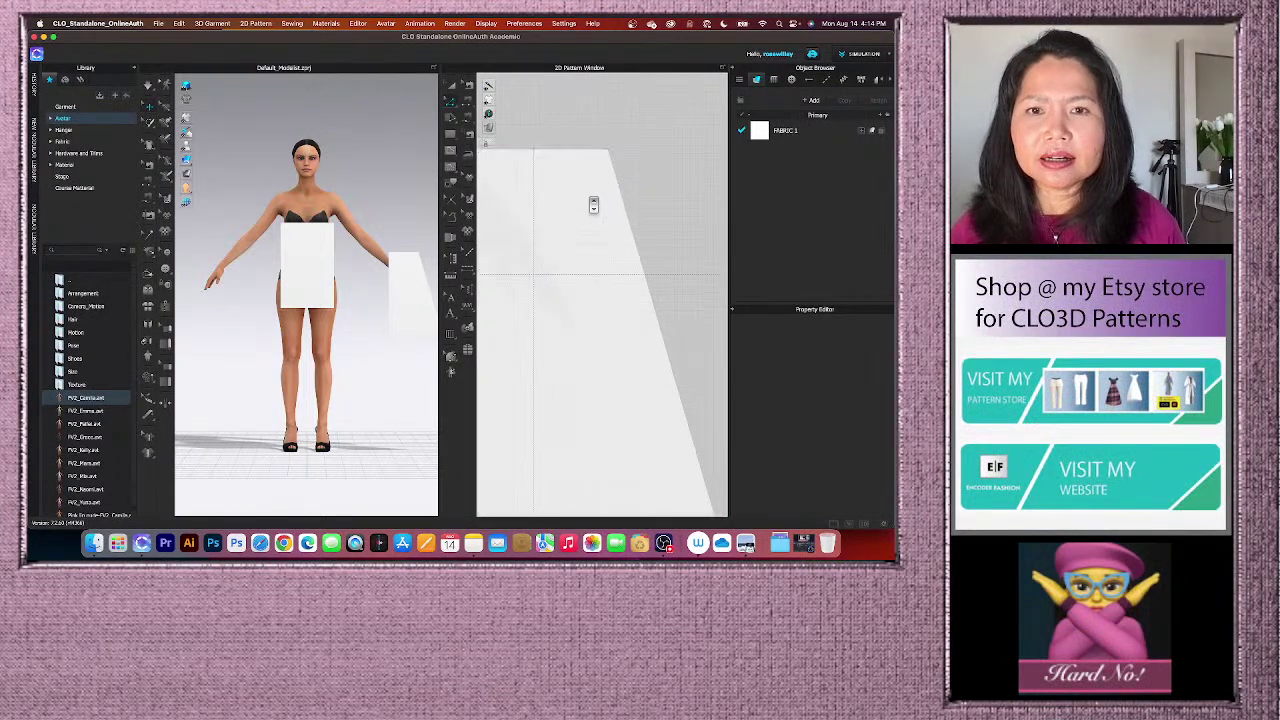
scroll(593, 205, "up", 3)
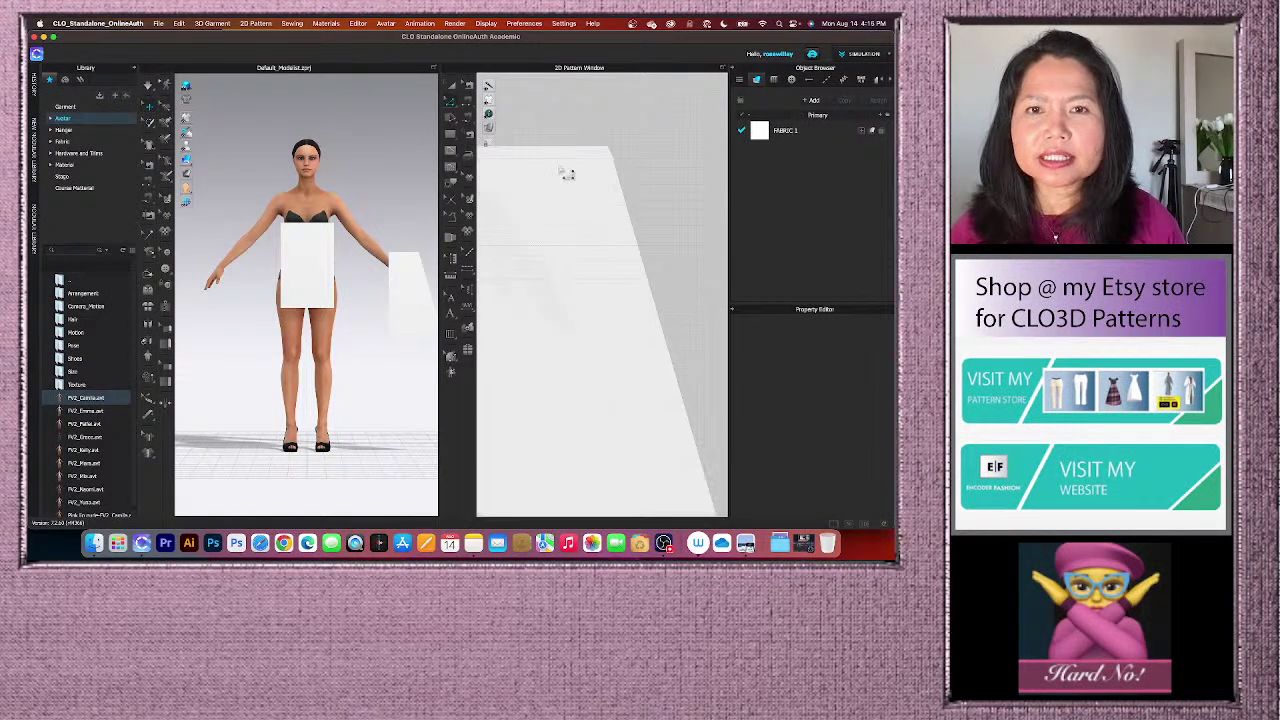
scroll(568, 165, "down", 3)
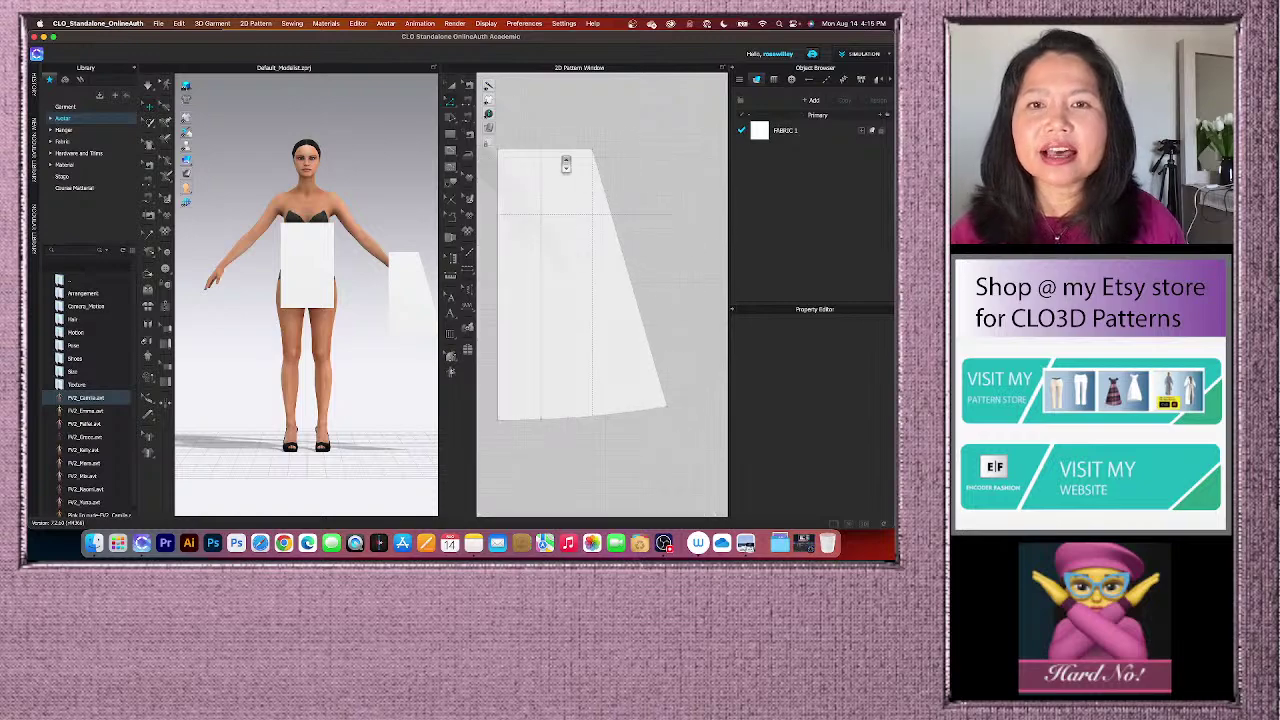
scroll(540, 170, "up", 3)
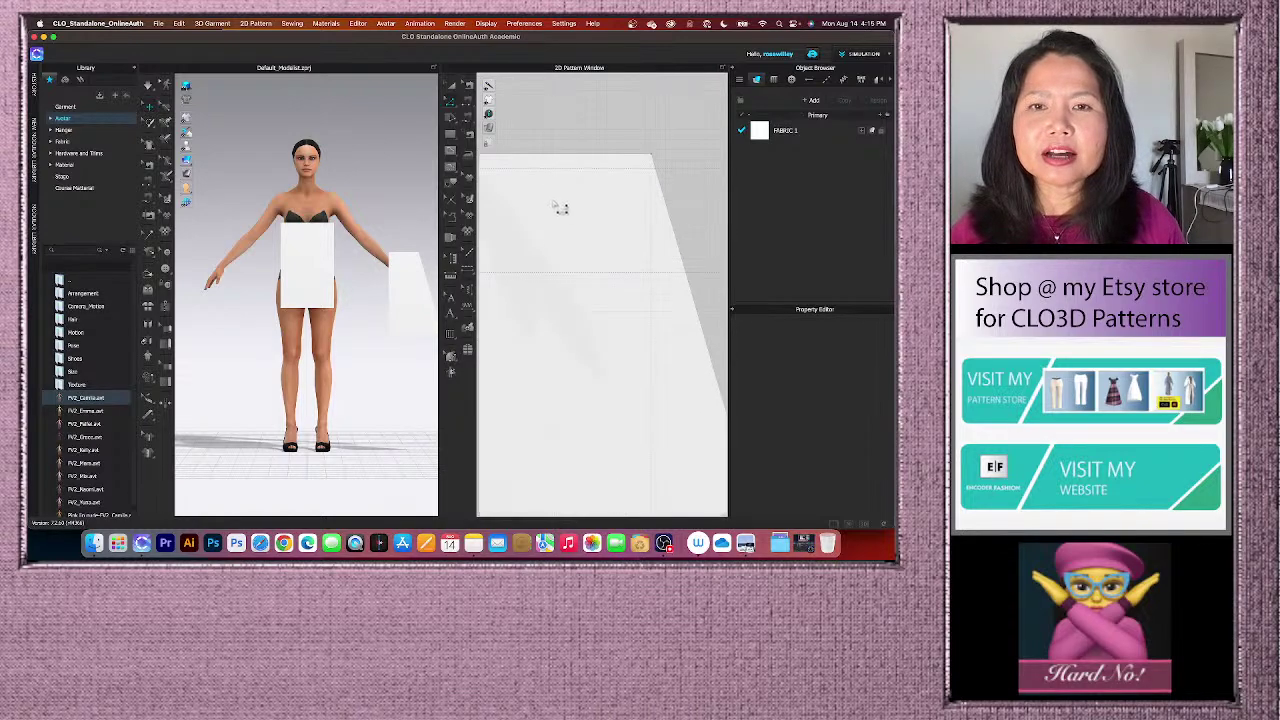
scroll(560, 206, "down", 2)
scroll(568, 247, "down", 3)
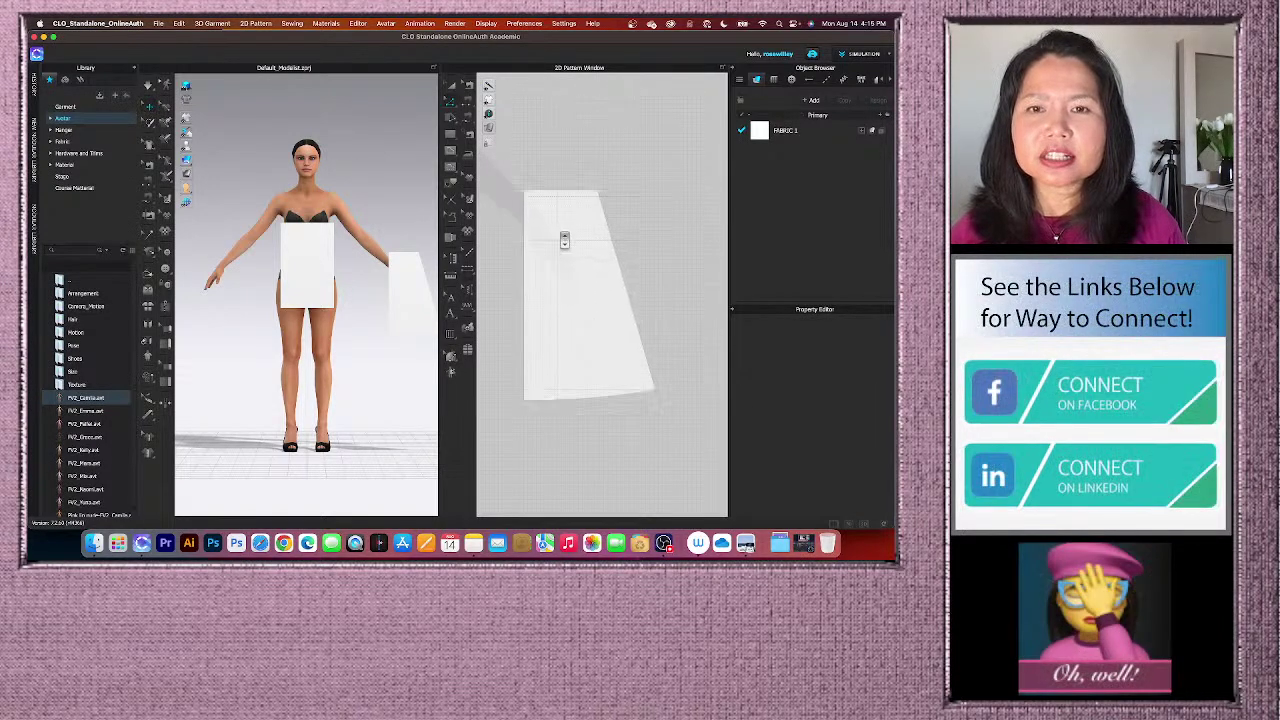
scroll(568, 245, "up", 2)
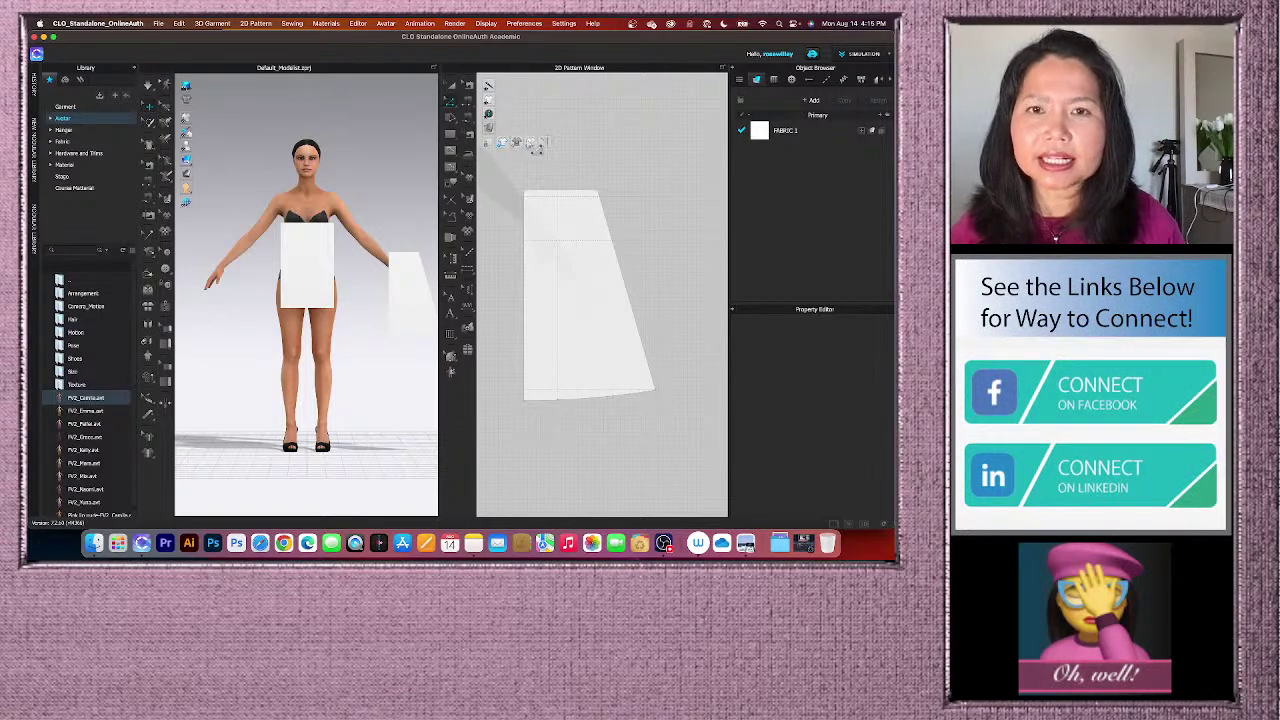
scroll(576, 330, "up", 1)
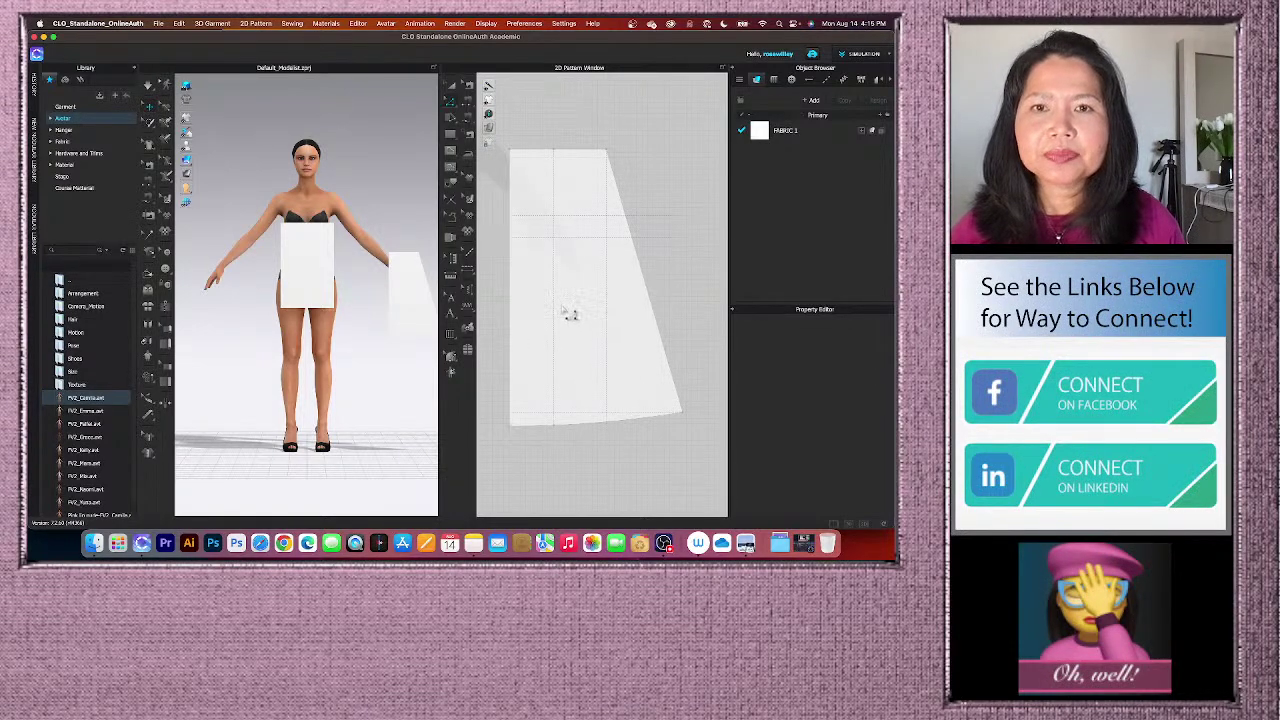
scroll(568, 315, "down", 2)
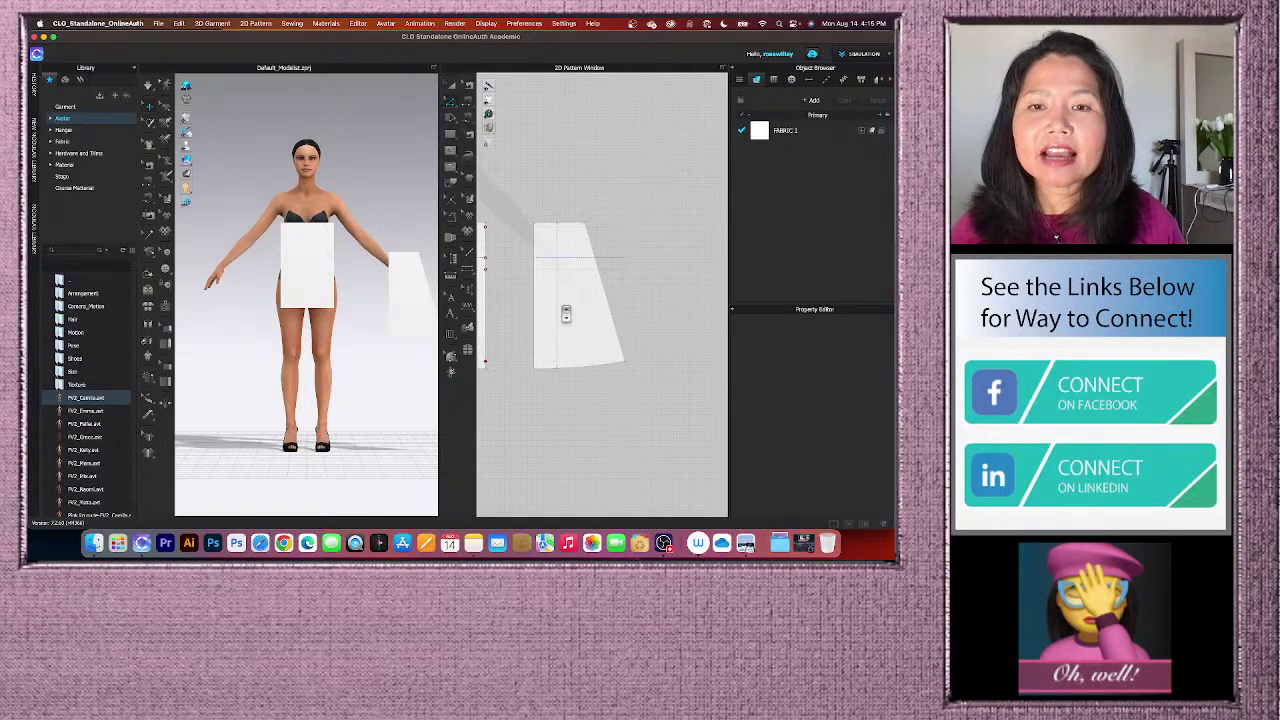
- Unlock all pattern outlines and add a dart 2 cm wide and 10 cm long at the top-edge point of the vertical baseline
right_click(570, 189)
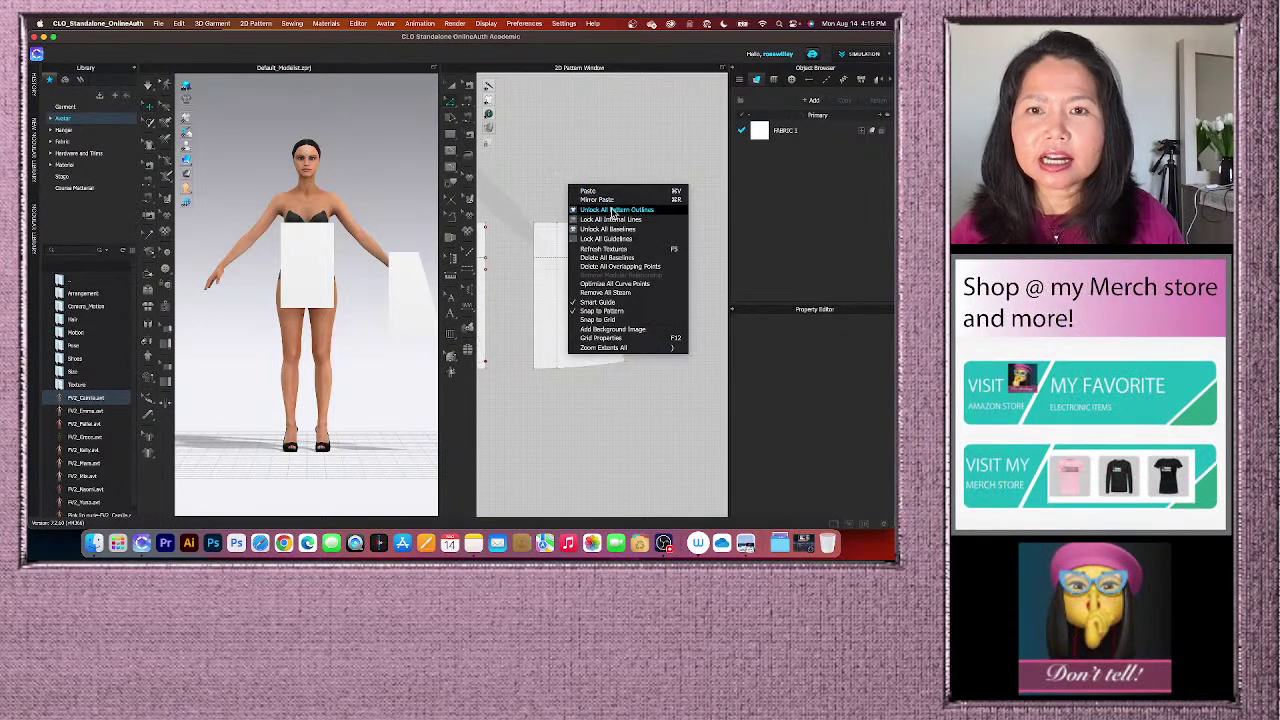
left_click(612, 212)
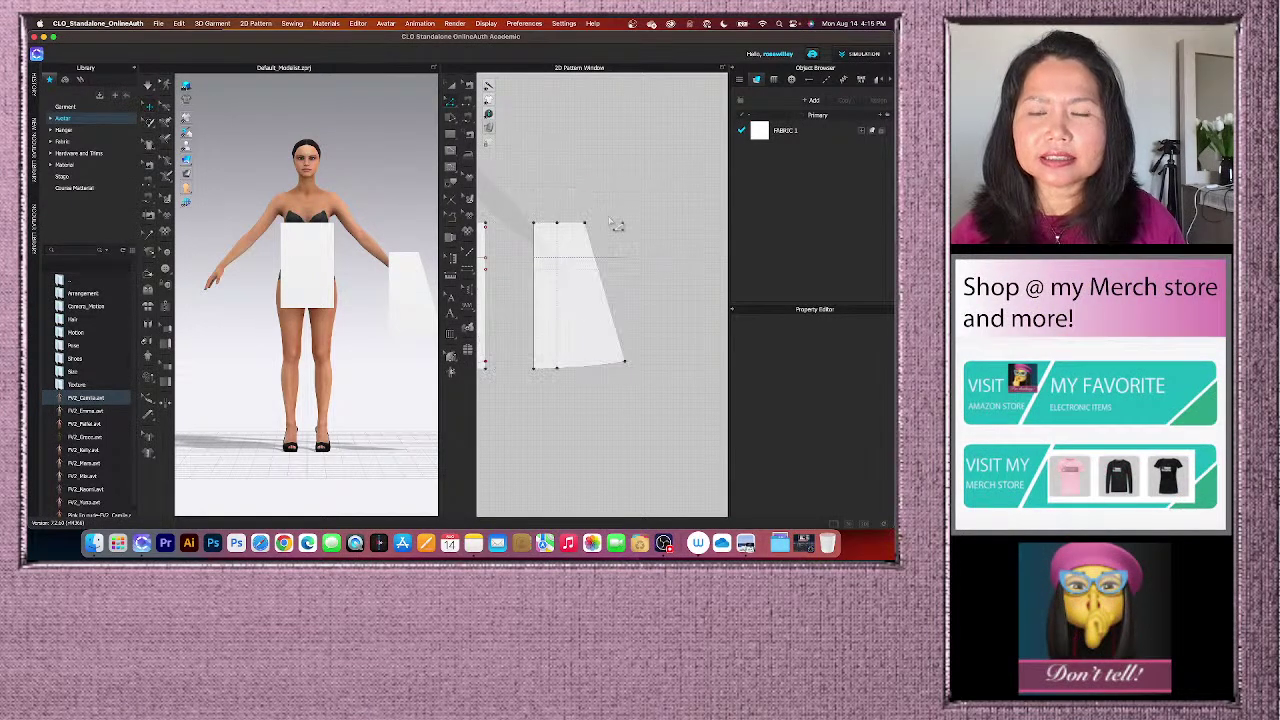
scroll(560, 336, "up", 1)
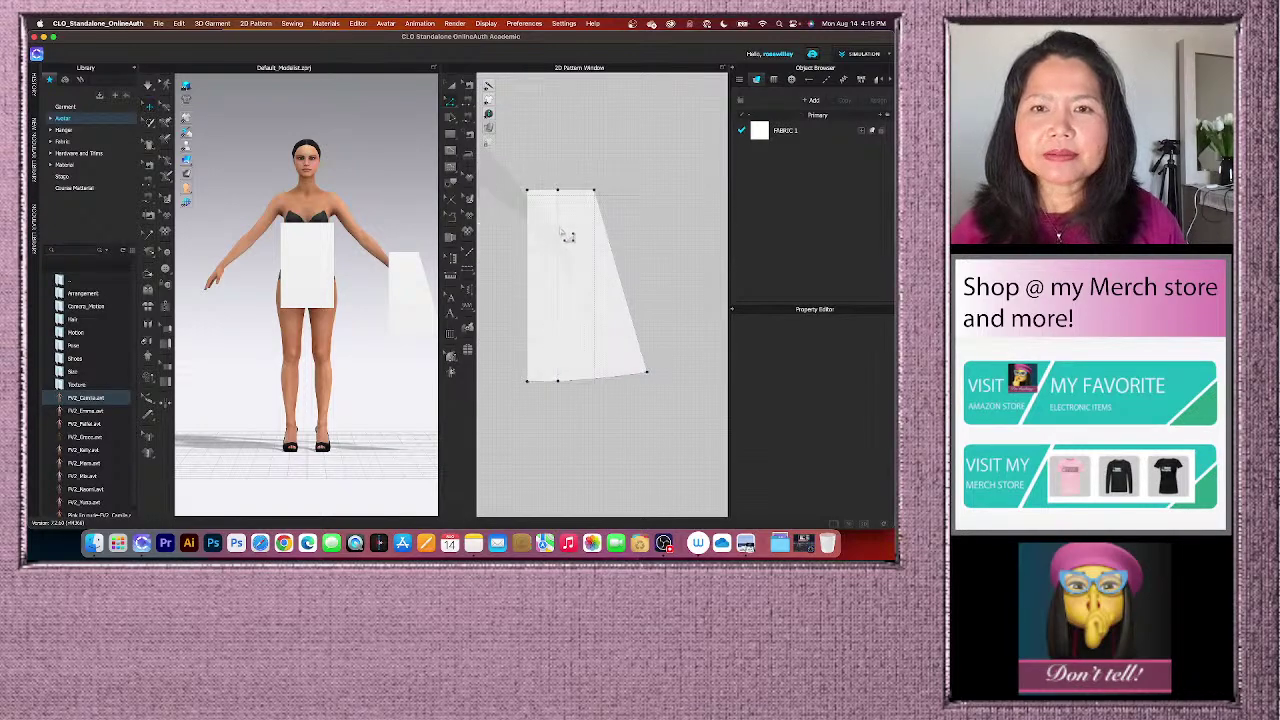
scroll(566, 232, "up", 3)
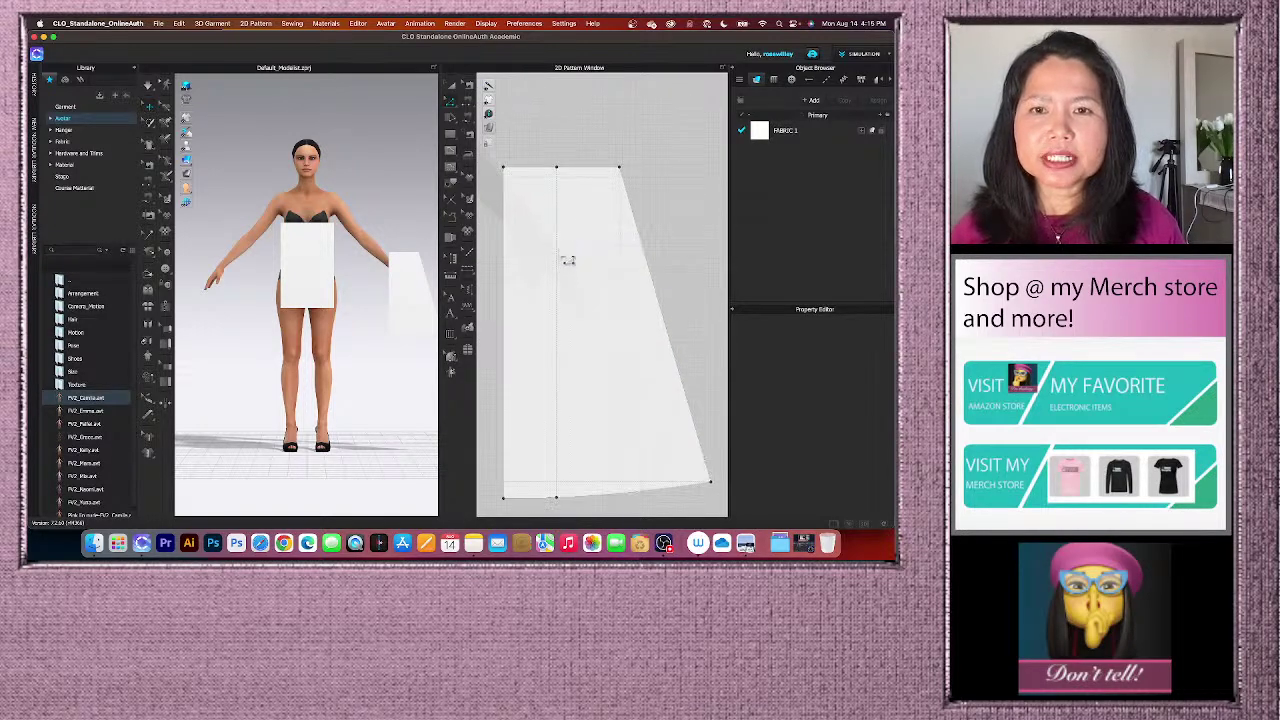
left_click(566, 176)
right_click(557, 169)
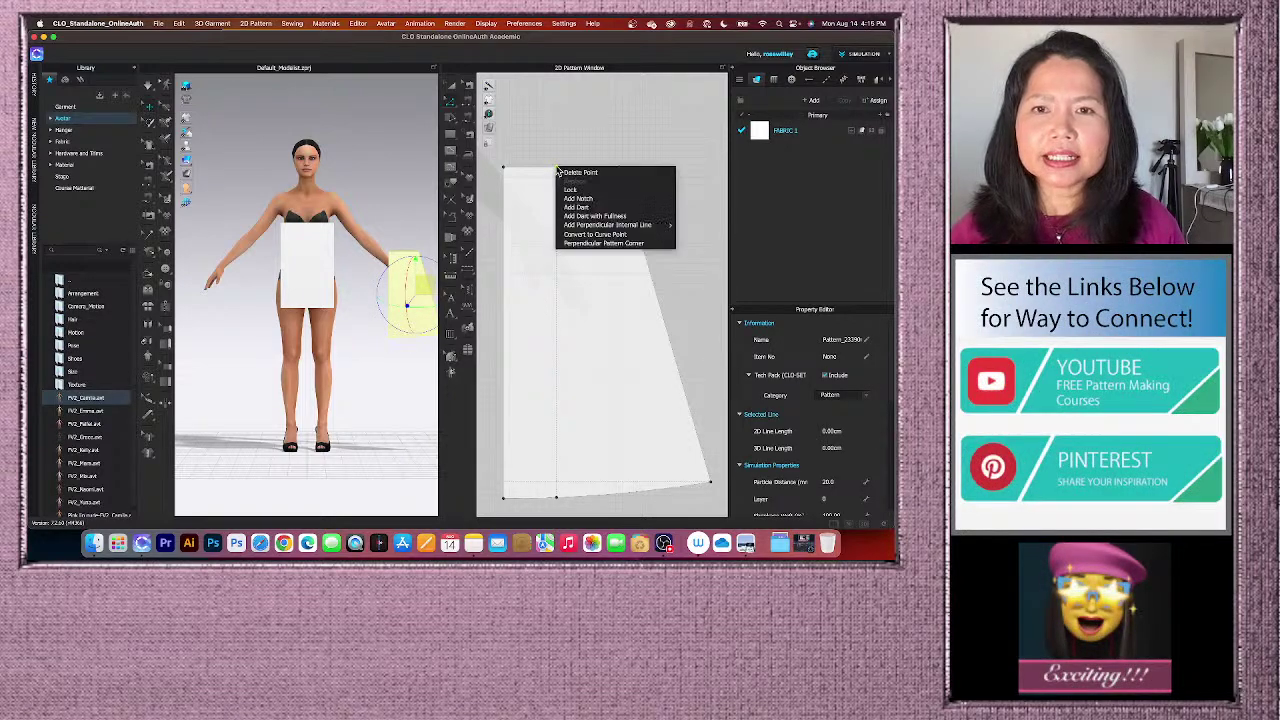
left_click(603, 209)
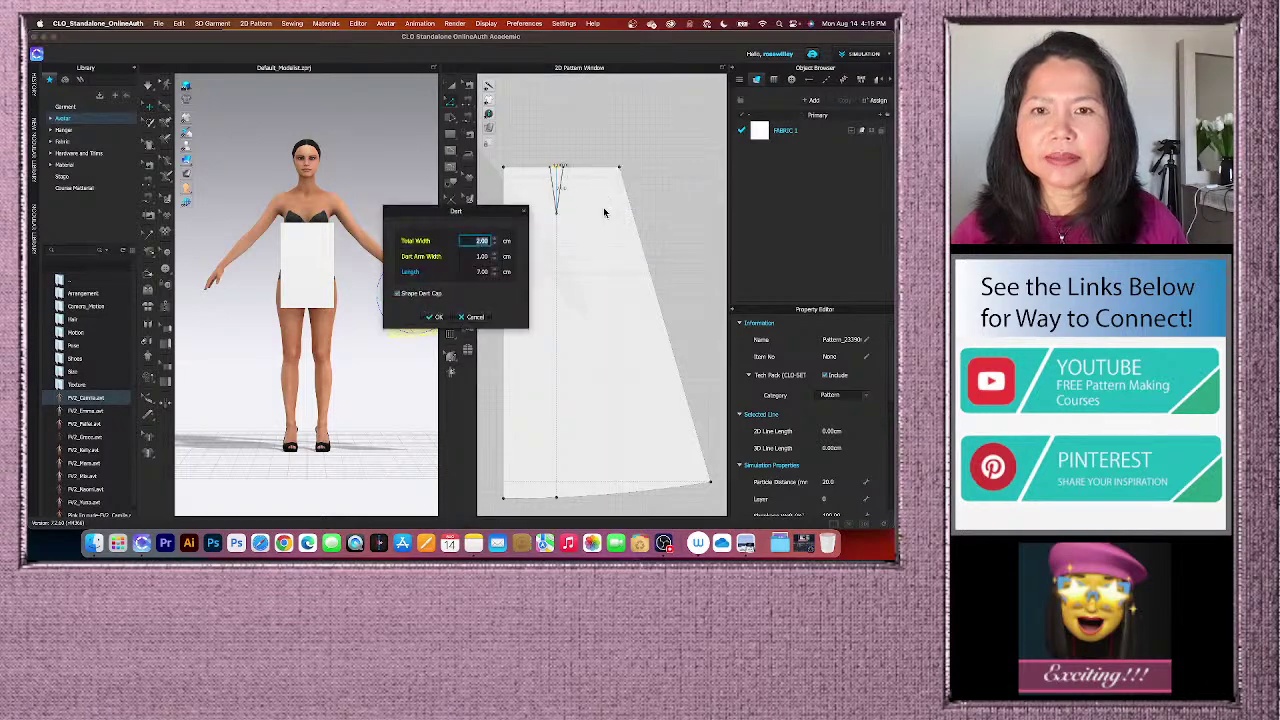
left_click(476, 272)
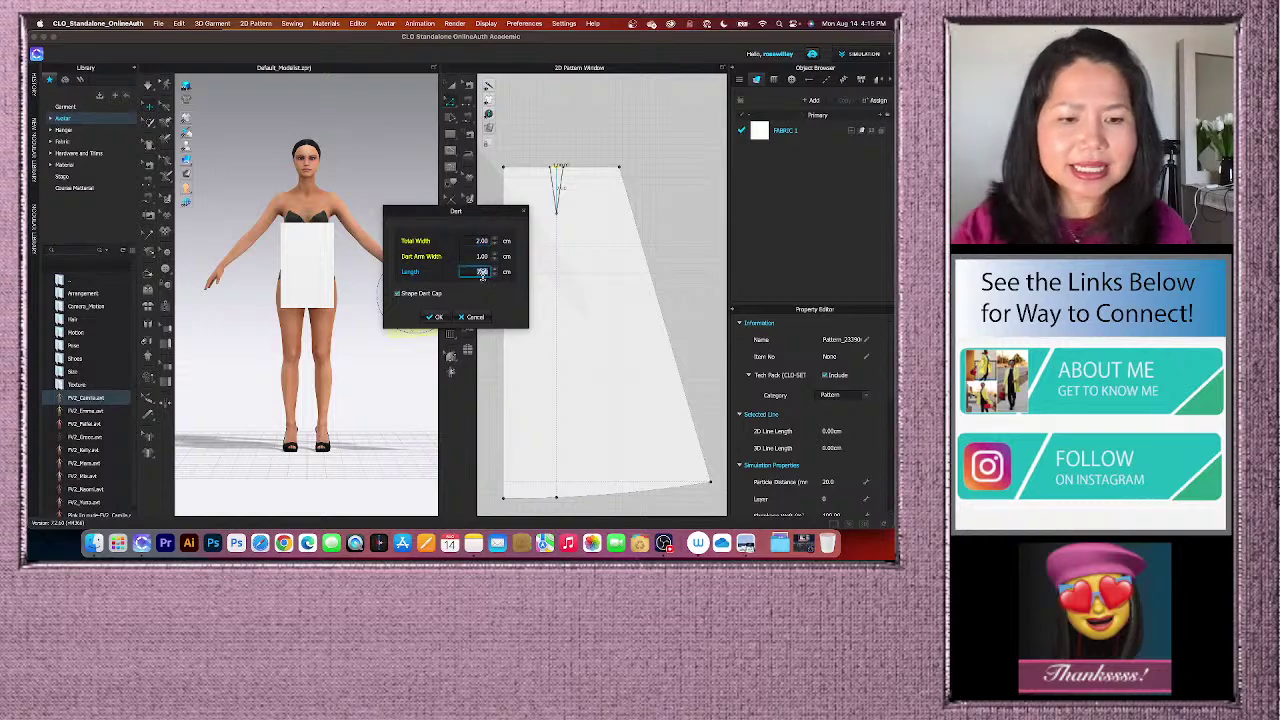
scroll(482, 275, "up", 2)
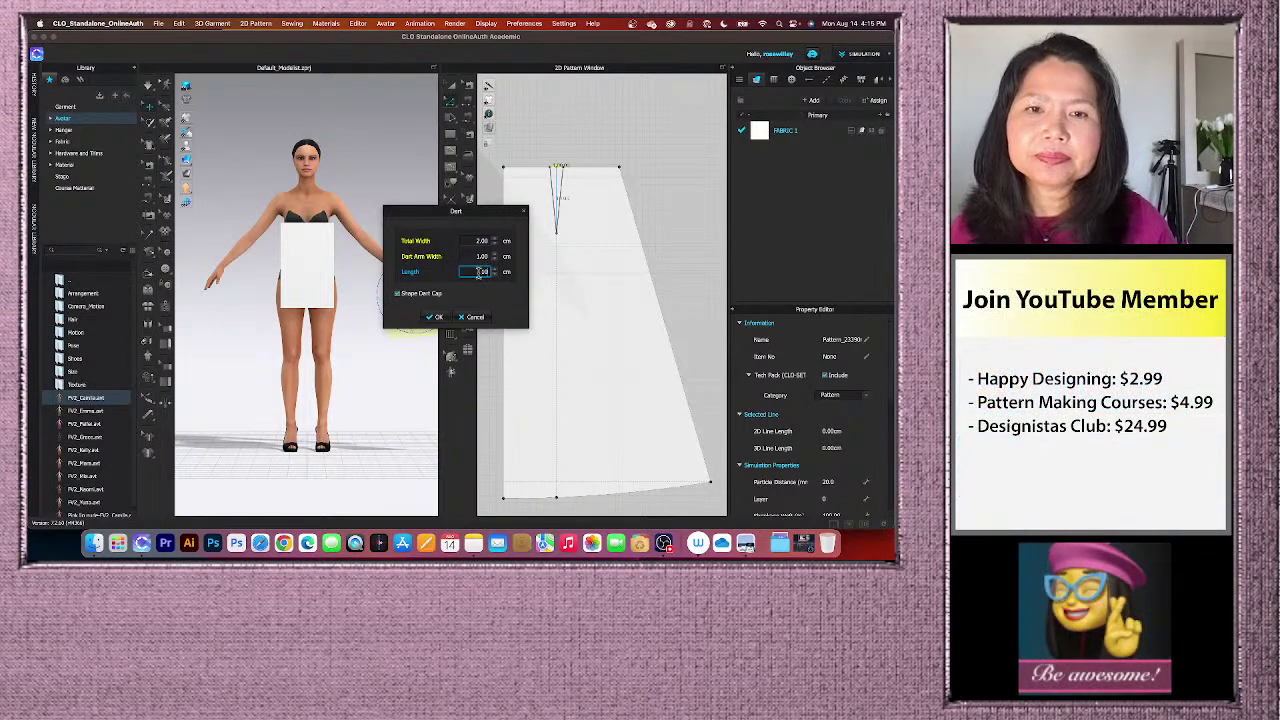
type("10")
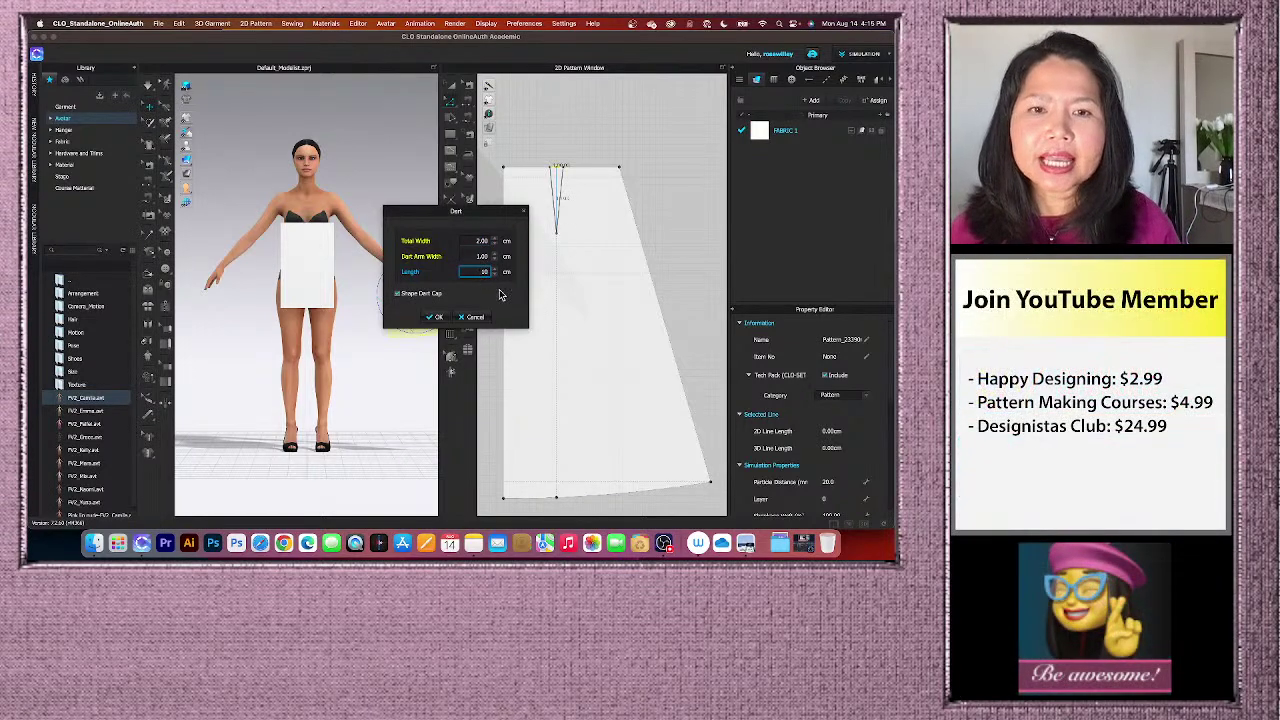
left_click(436, 318)
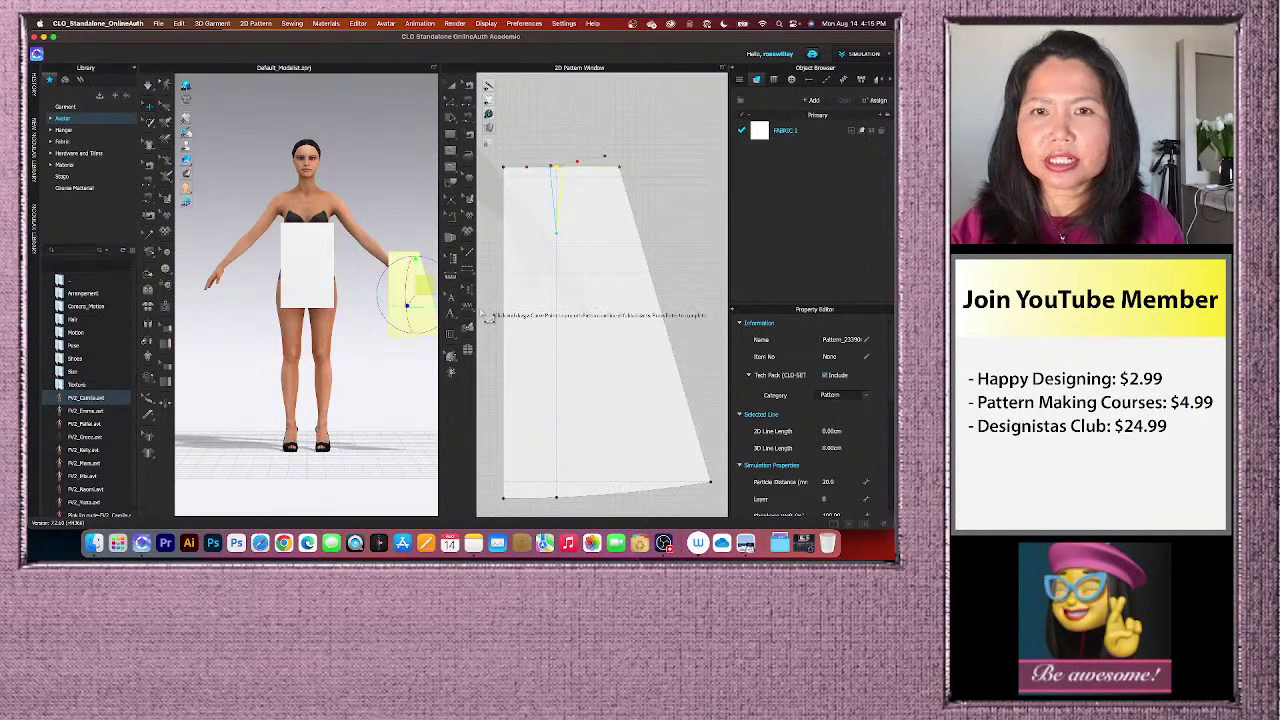
left_click(489, 316)
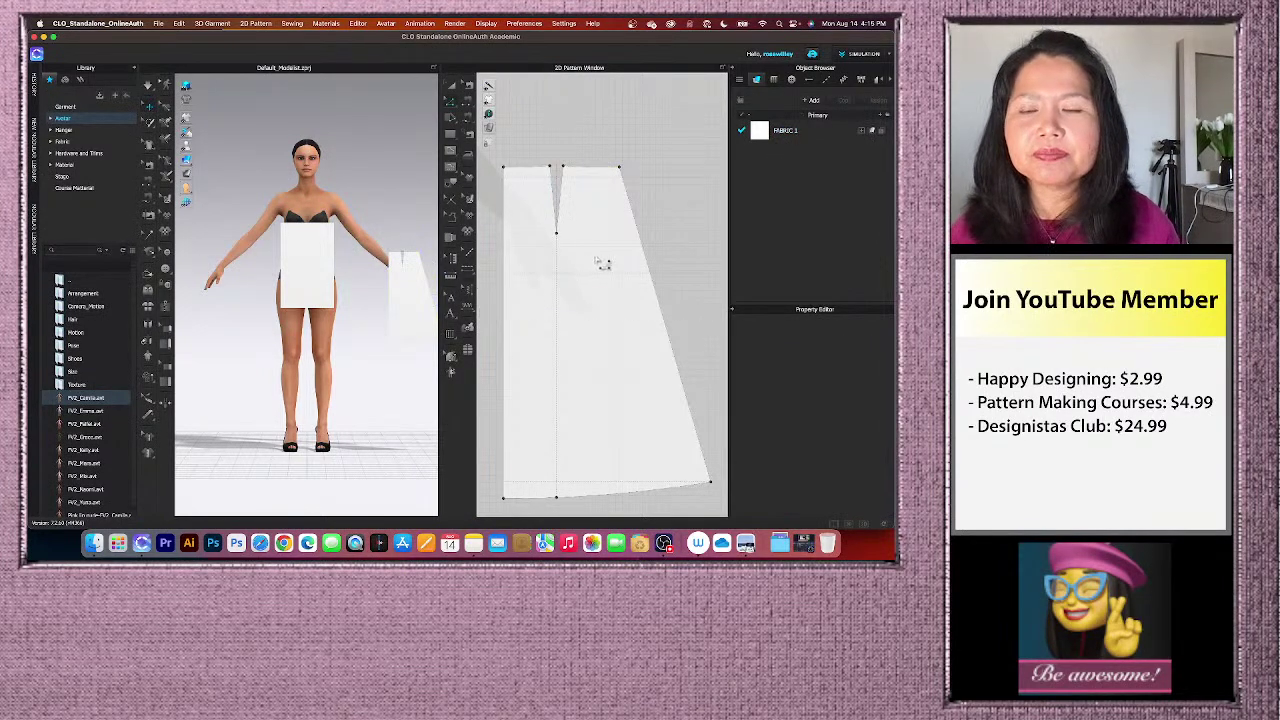
- Draw an internal line about 17.5 cm long from just below the top of the centre edge to the side waist corner
scroll(580, 258, "down", 2)
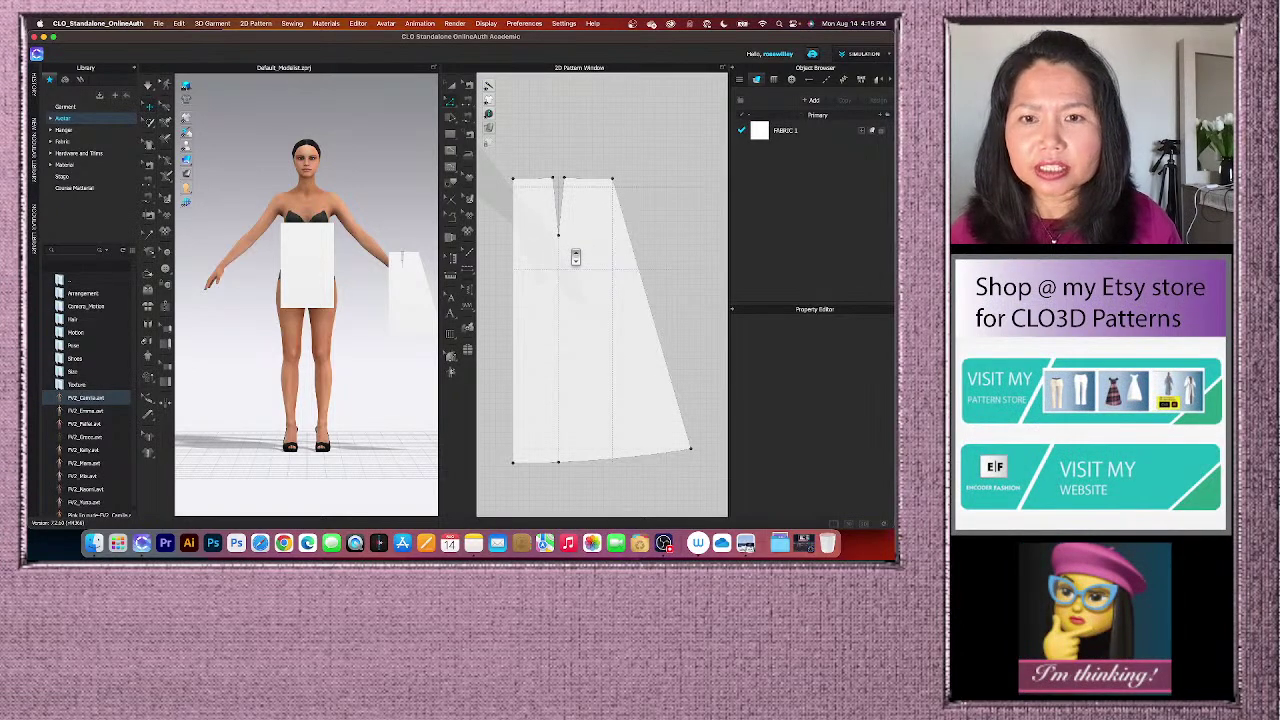
scroll(575, 258, "down", 1)
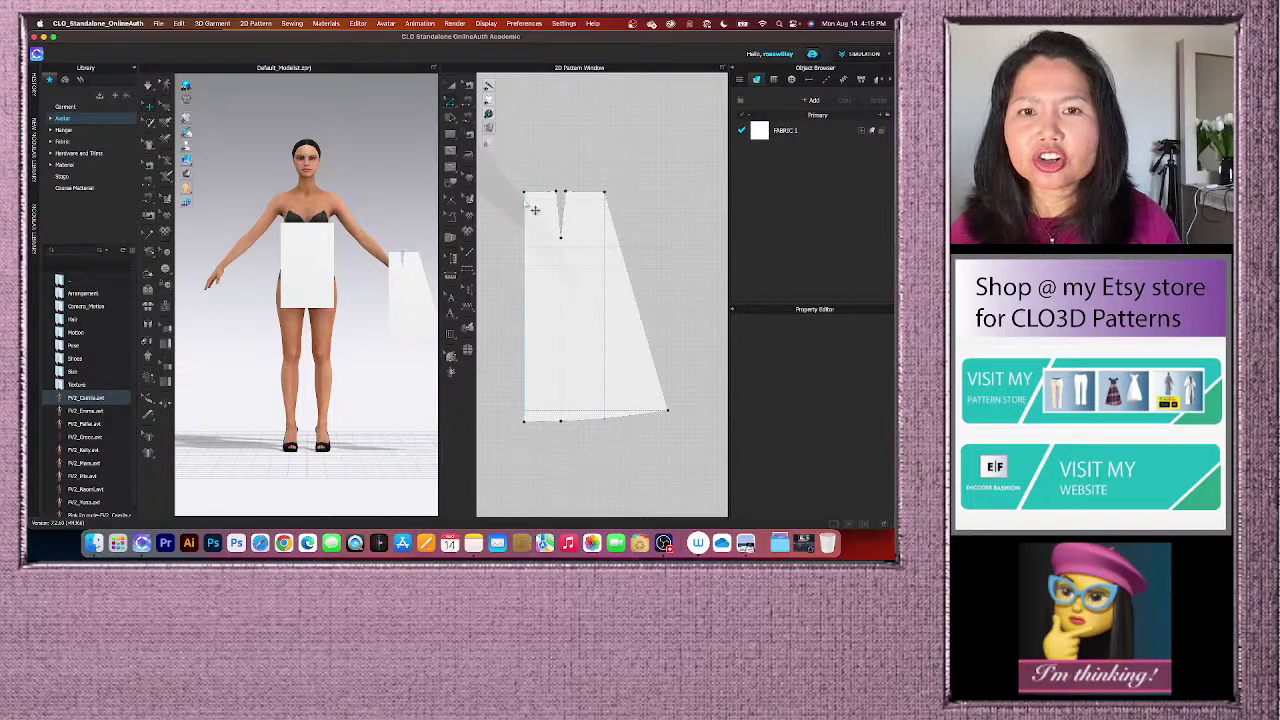
scroll(535, 208, "up", 1)
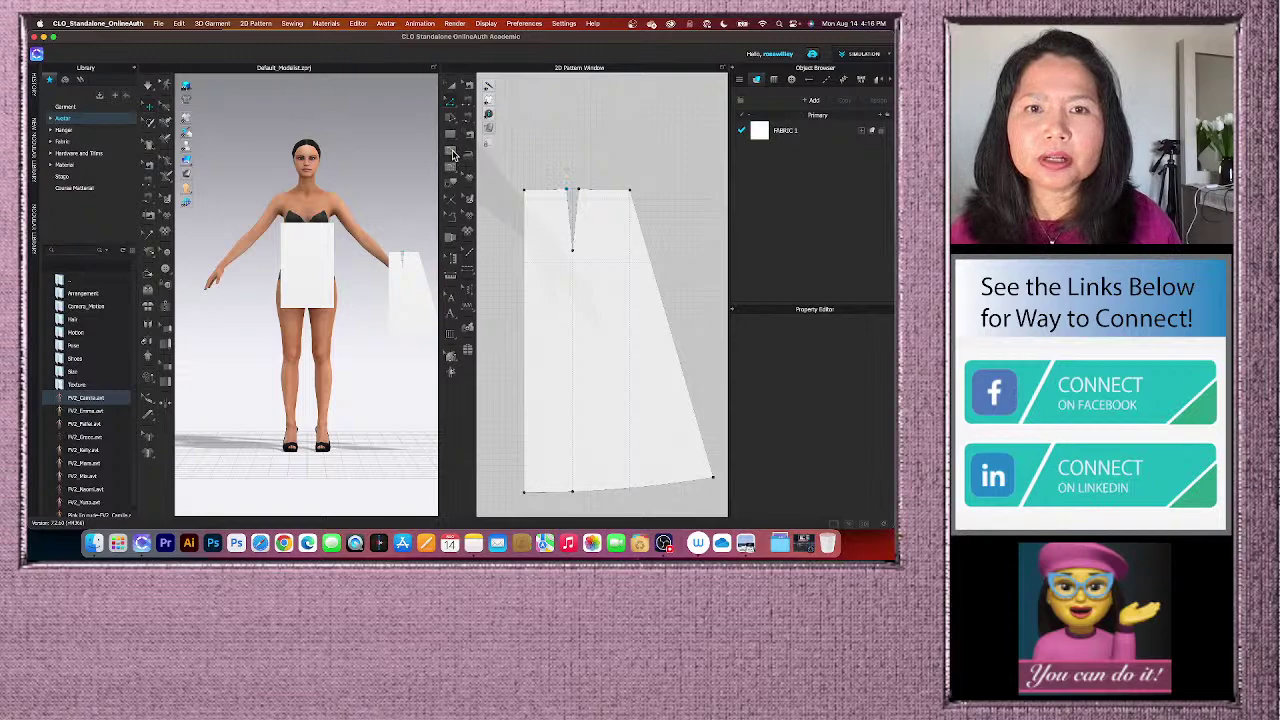
left_click_drag(453, 153, 515, 155)
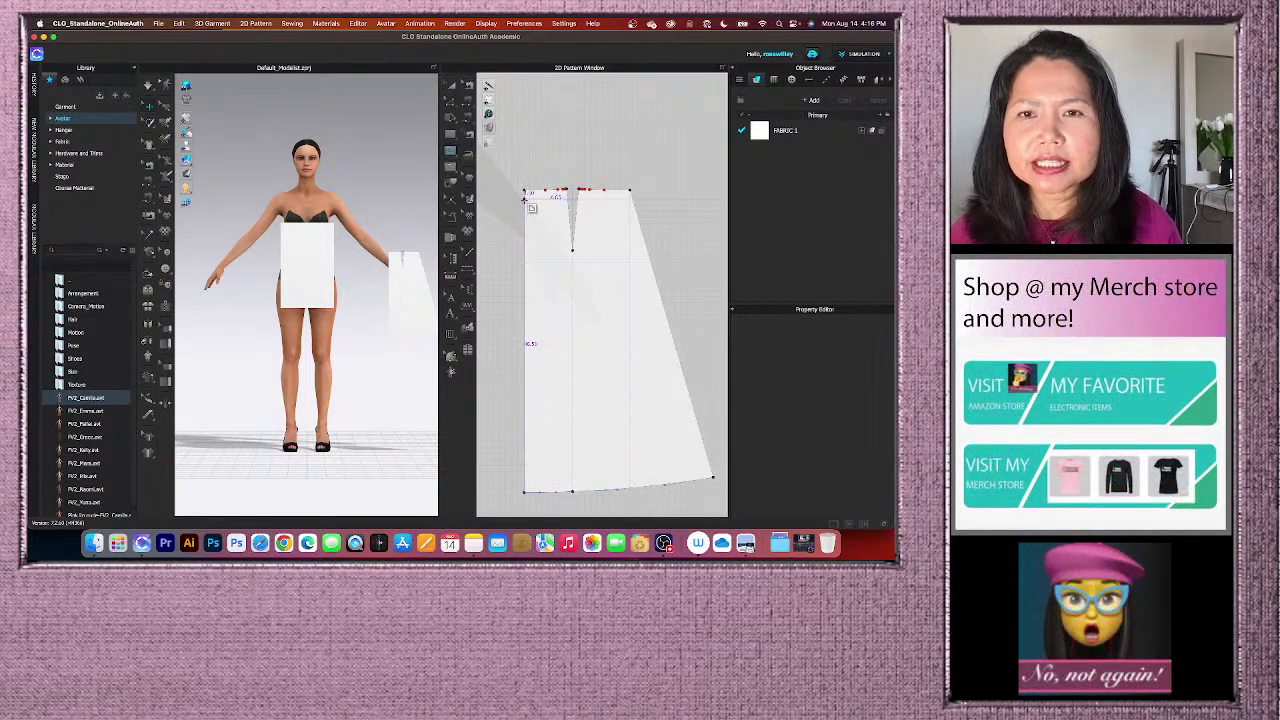
left_click(631, 192)
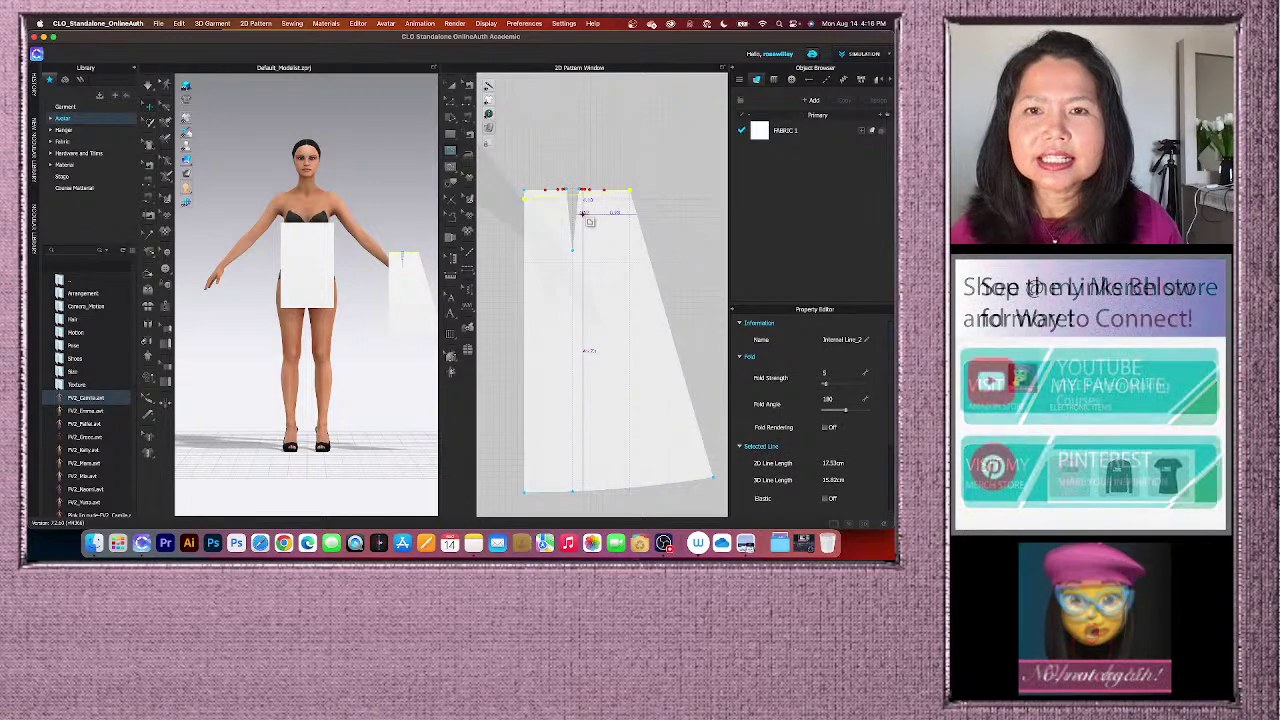
- Bend the new internal waist line slightly downward with Edit Curvature, making it about 17.54 cm long
scroll(573, 217, "up", 3)
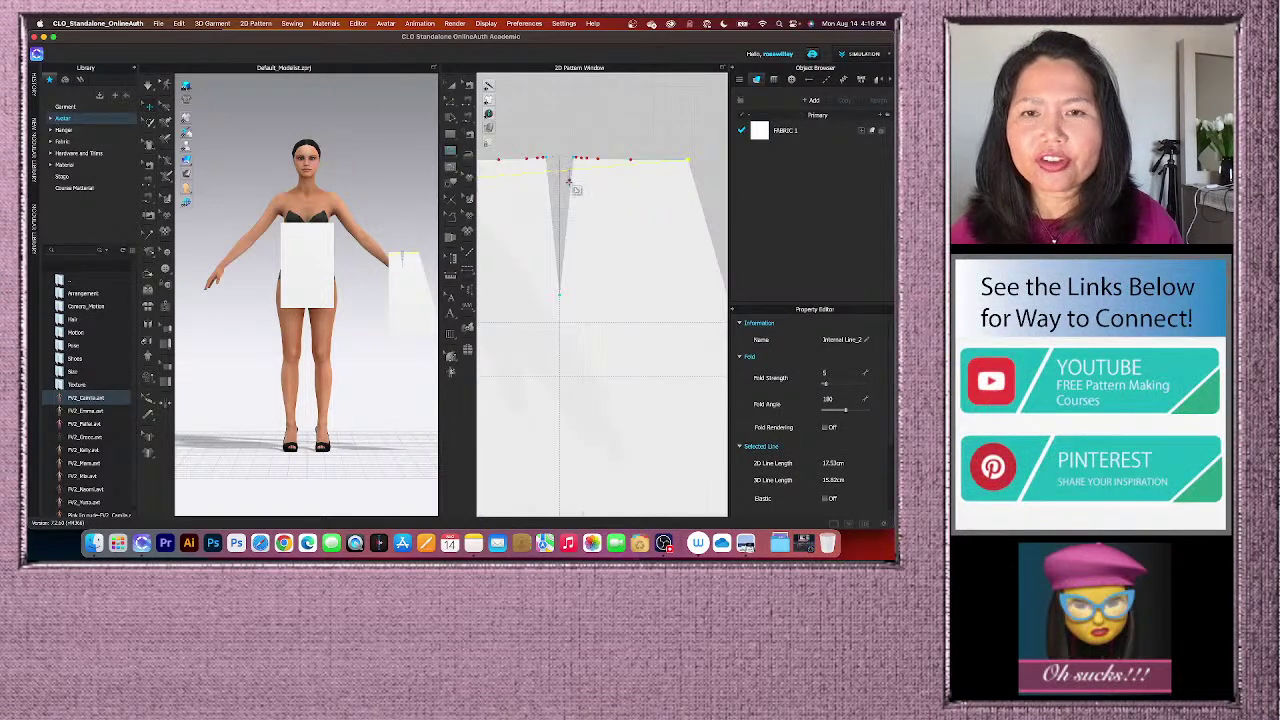
scroll(572, 180, "down", 2)
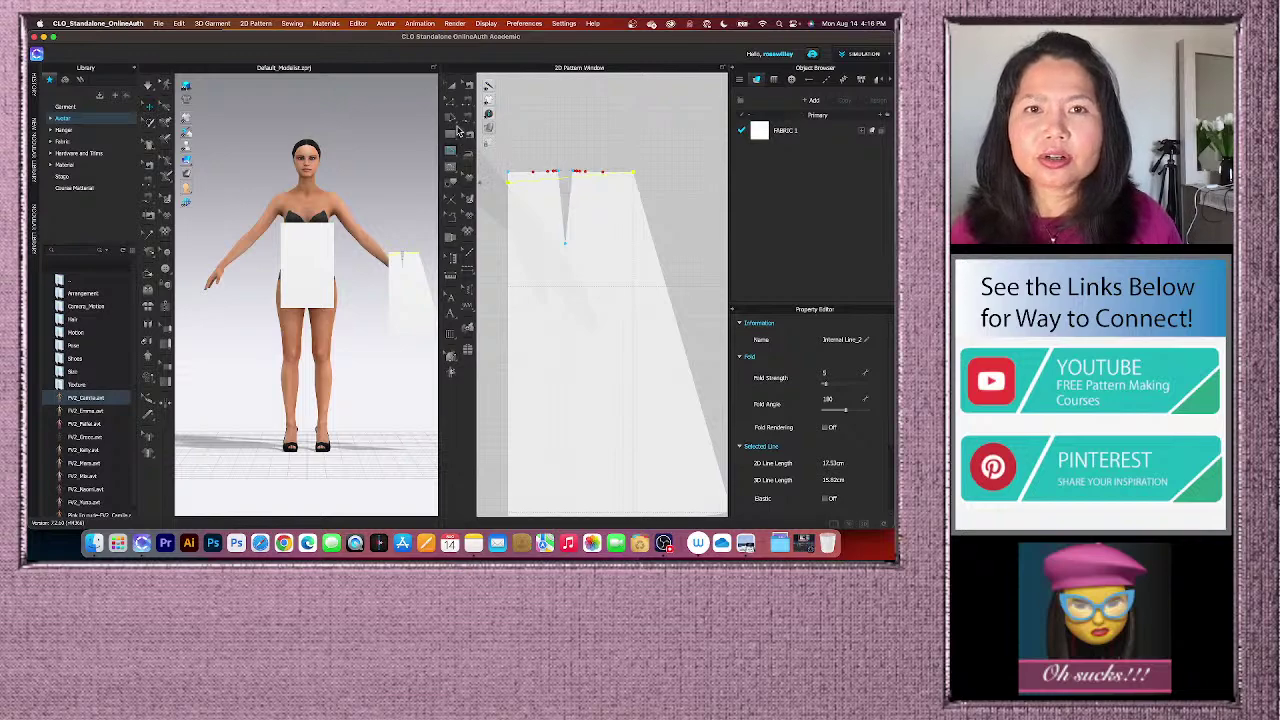
left_click(451, 105)
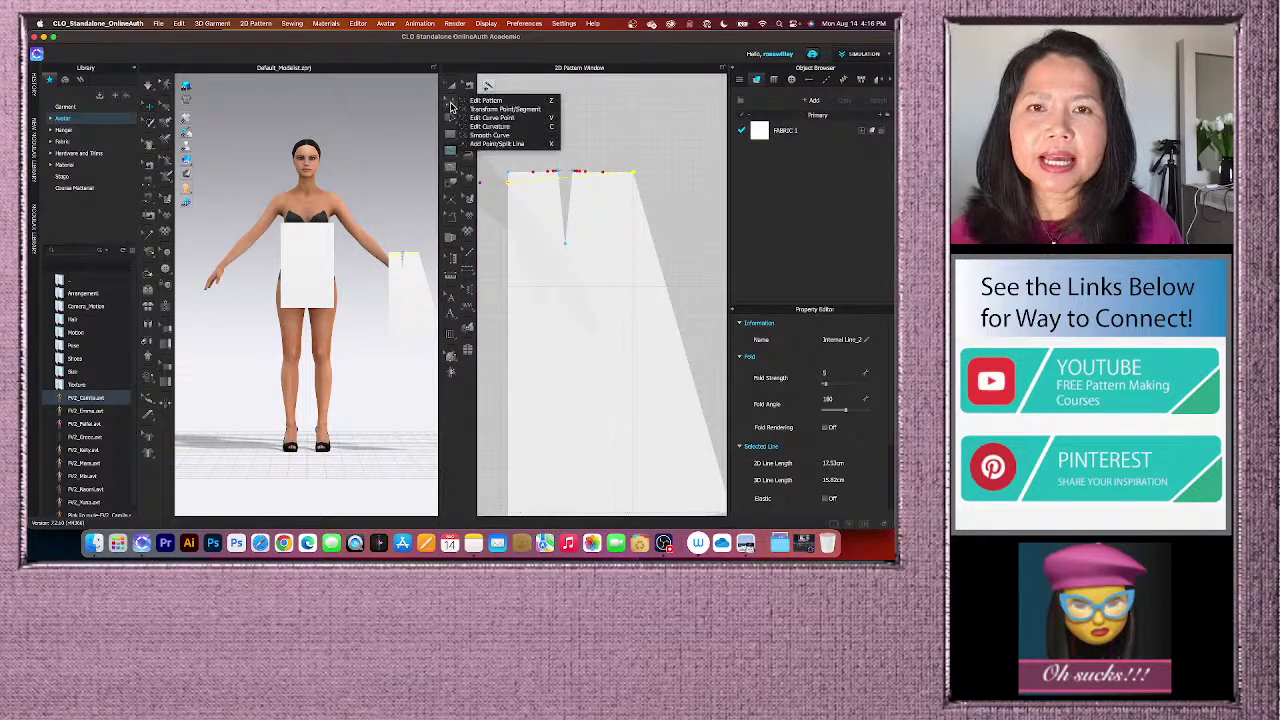
left_click(502, 128)
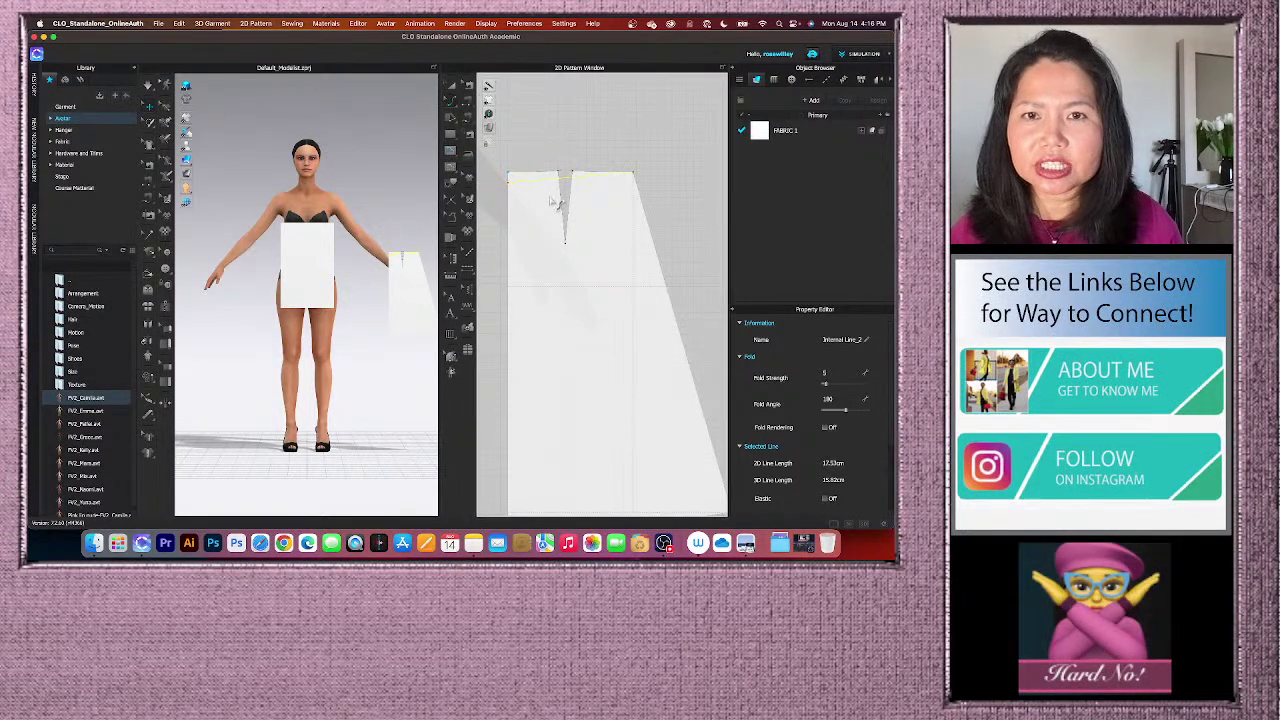
scroll(555, 203, "up", 2)
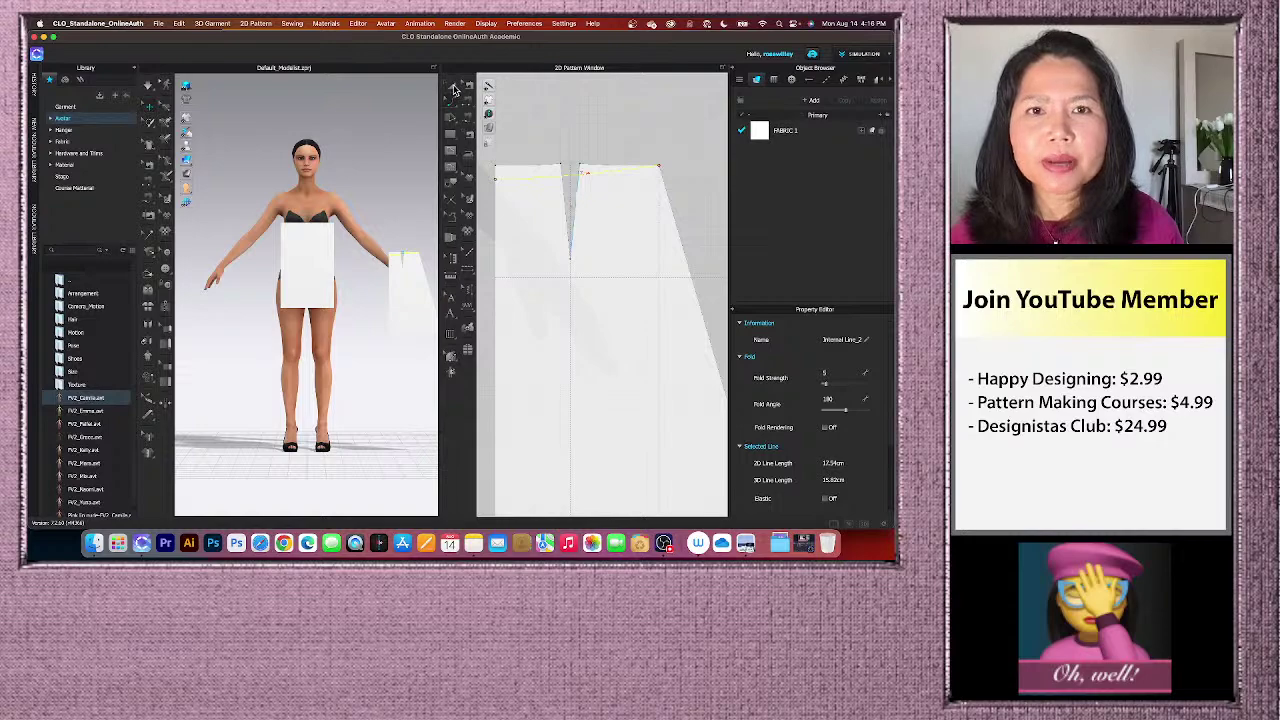
- Cut the skirt pattern along the curved internal waist line to separate the strips above it
left_click(452, 88)
right_click(606, 173)
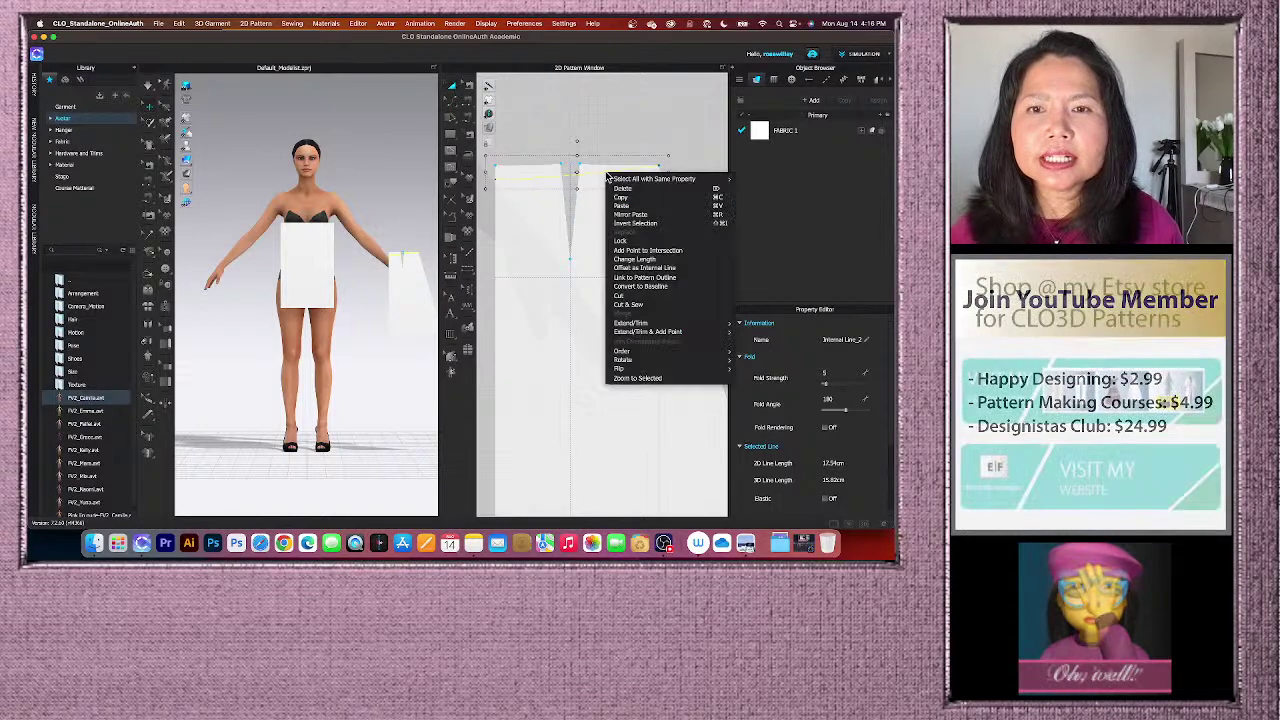
left_click(630, 296)
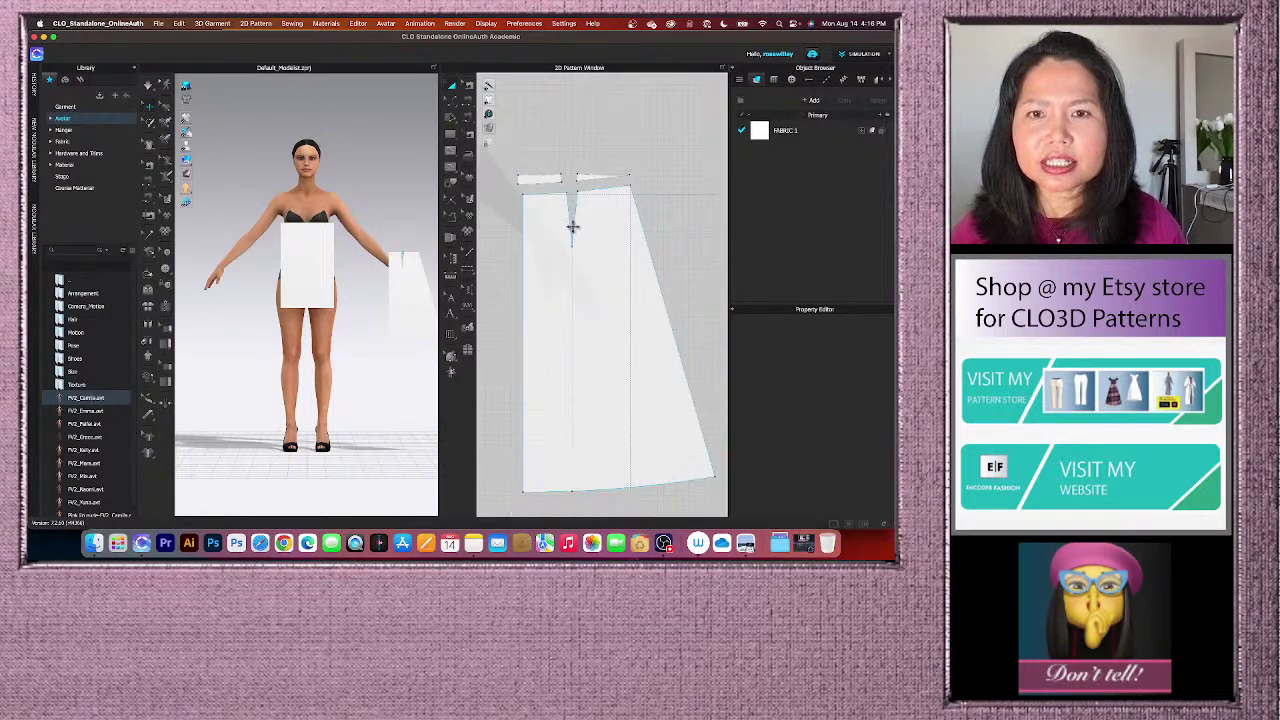
scroll(536, 240, "down", 2)
scroll(536, 240, "up", 2)
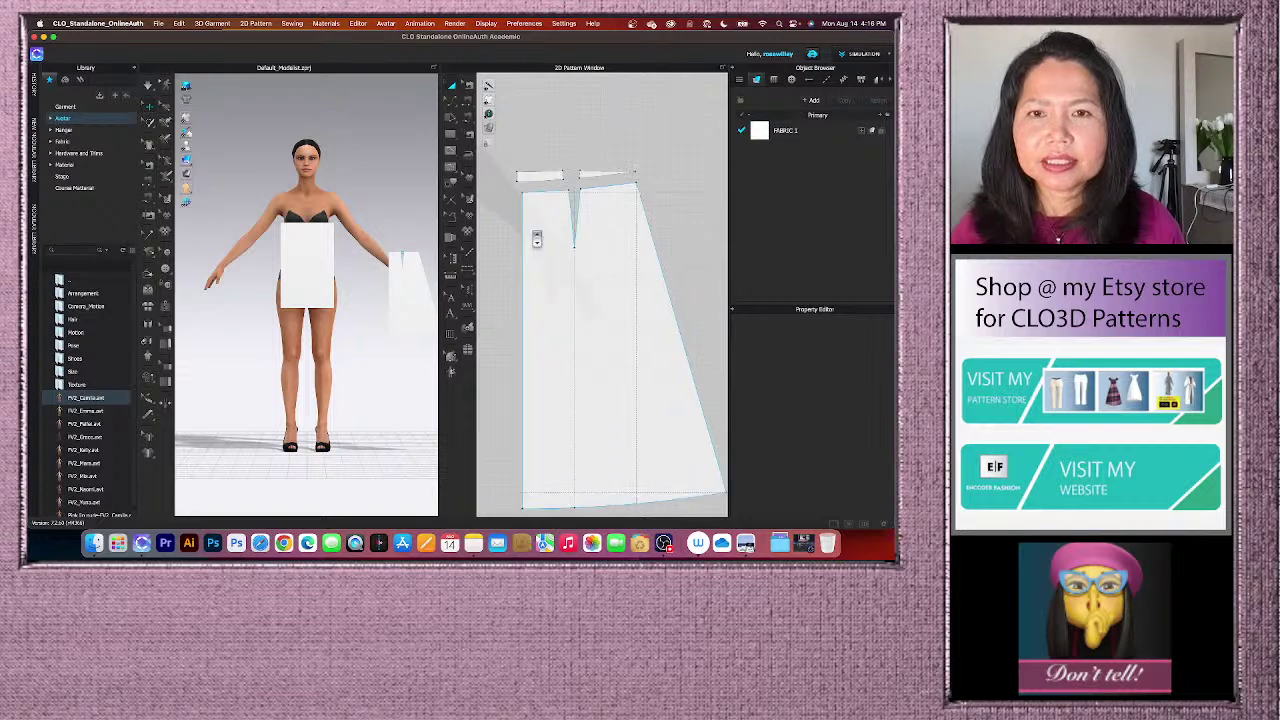
scroll(560, 223, "up", 2)
scroll(610, 197, "up", 3)
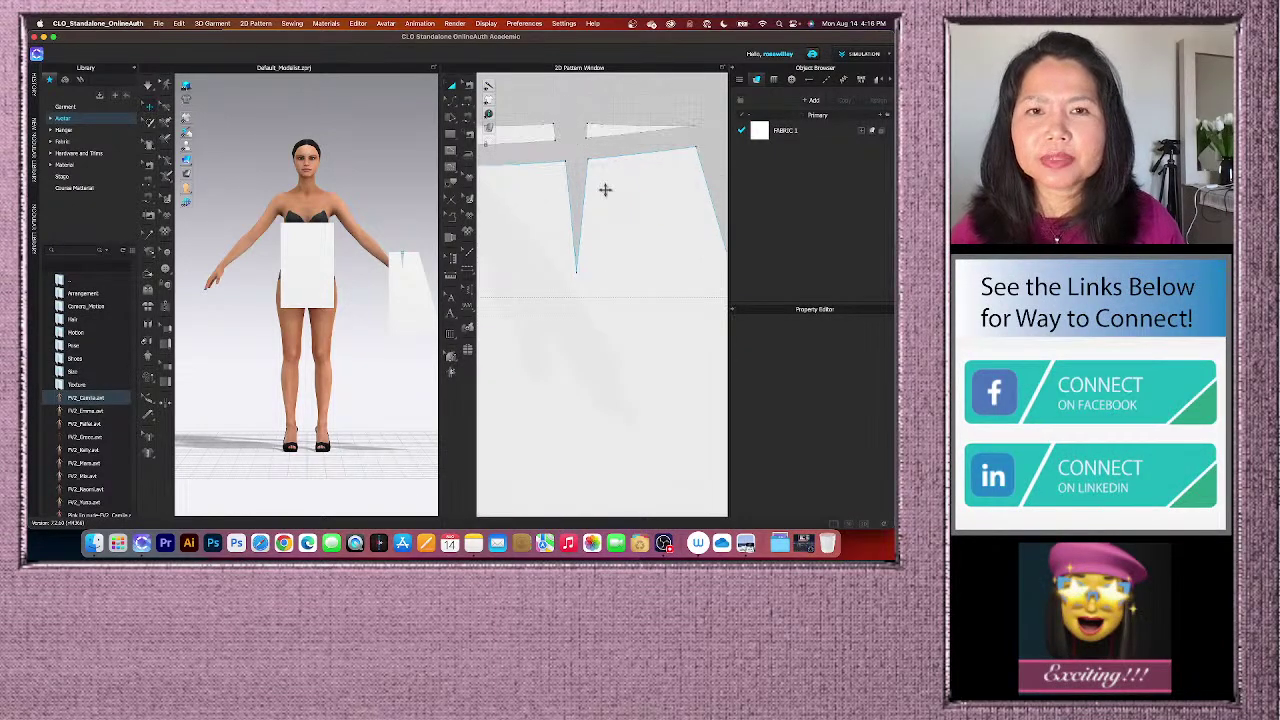
- Check the lengths of the two dart legs on the skirt pattern and calculate 9.0-8.9 in Spotlight
left_click_drag(452, 107, 485, 108)
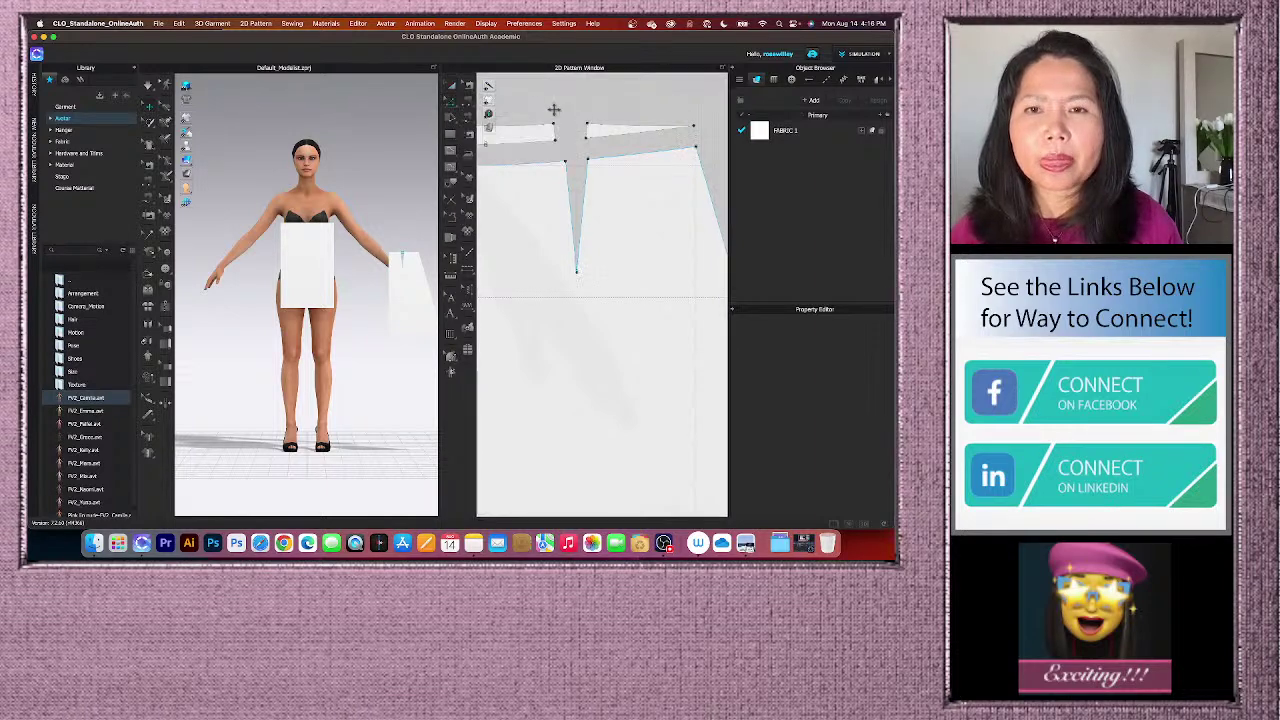
left_click(594, 210)
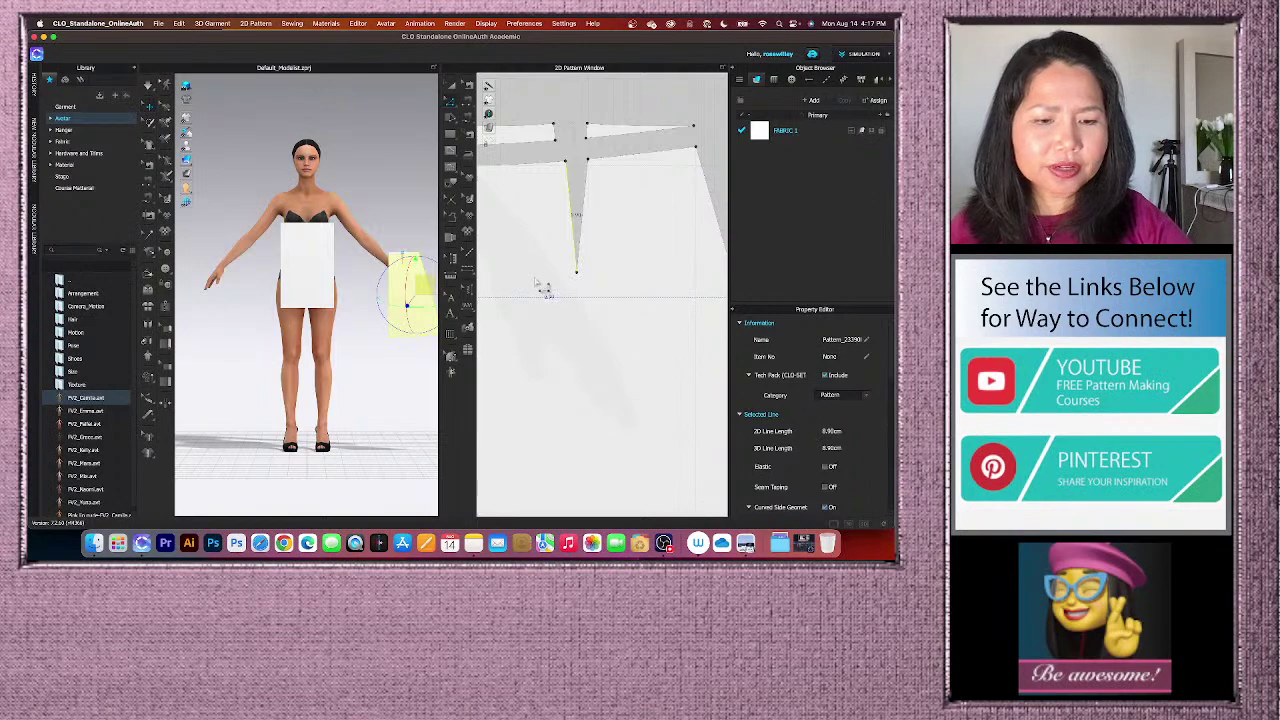
key("super+space")
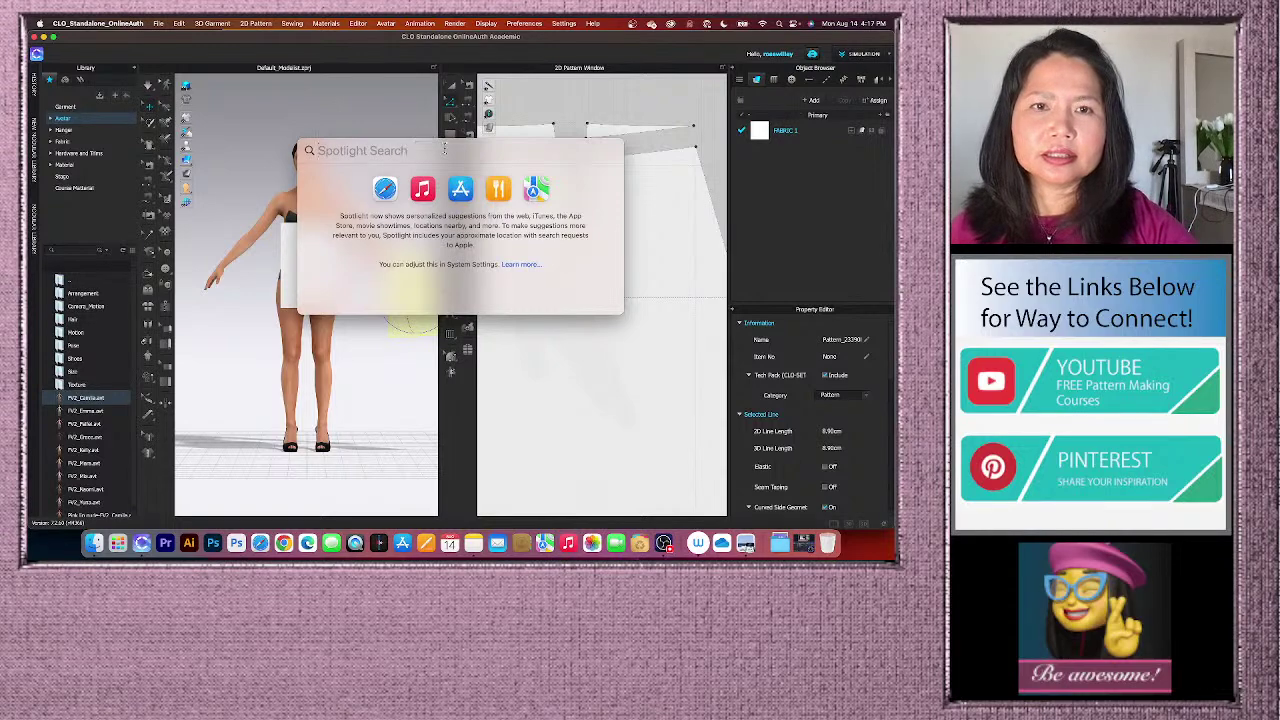
type("9")
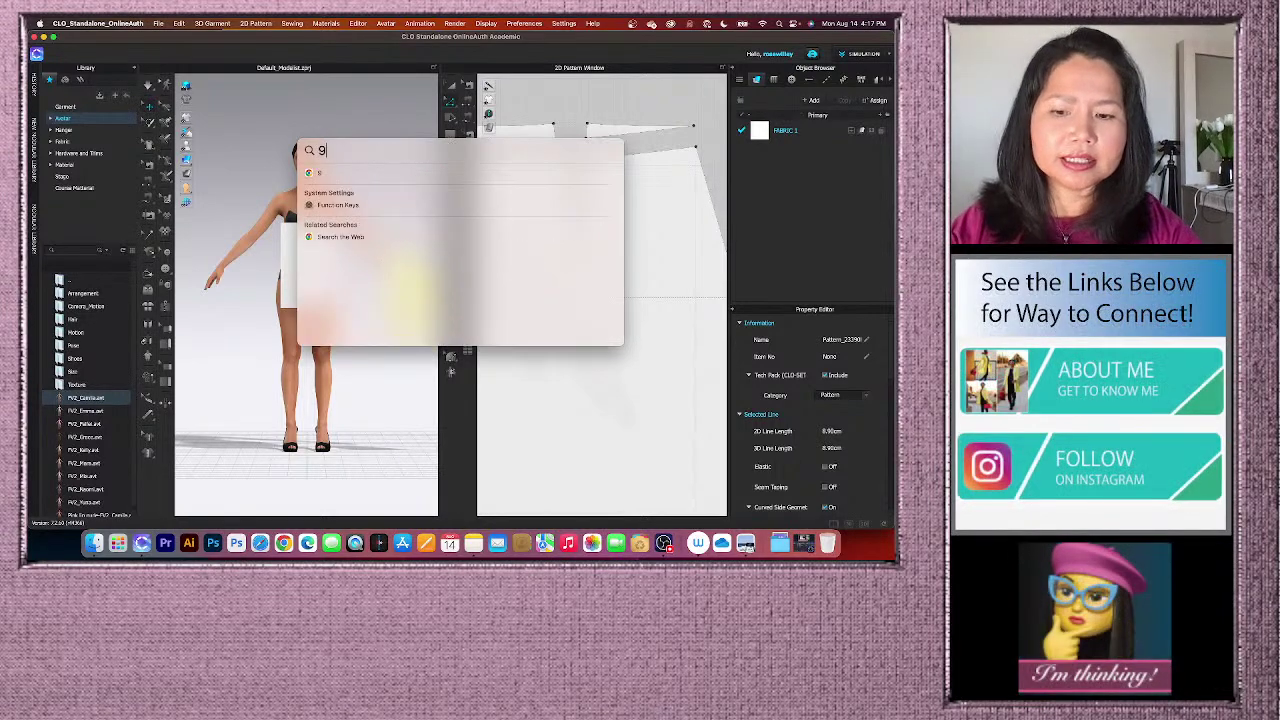
type(".0-")
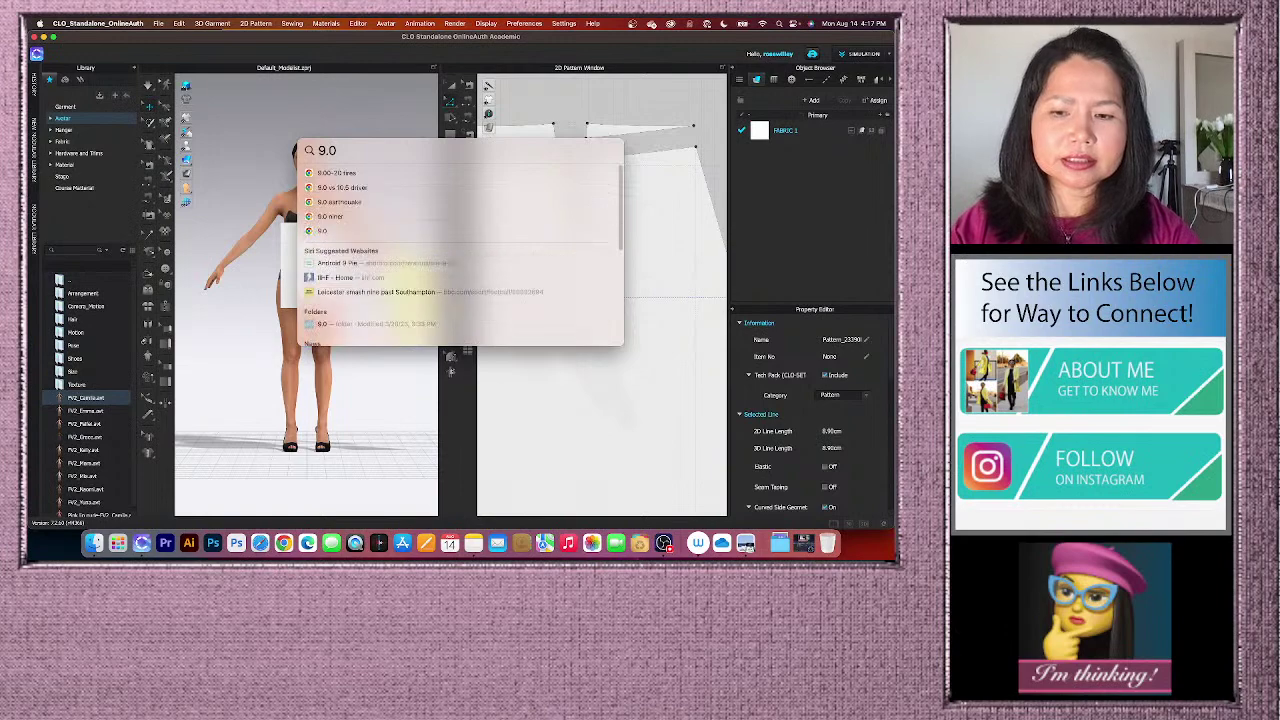
type("8")
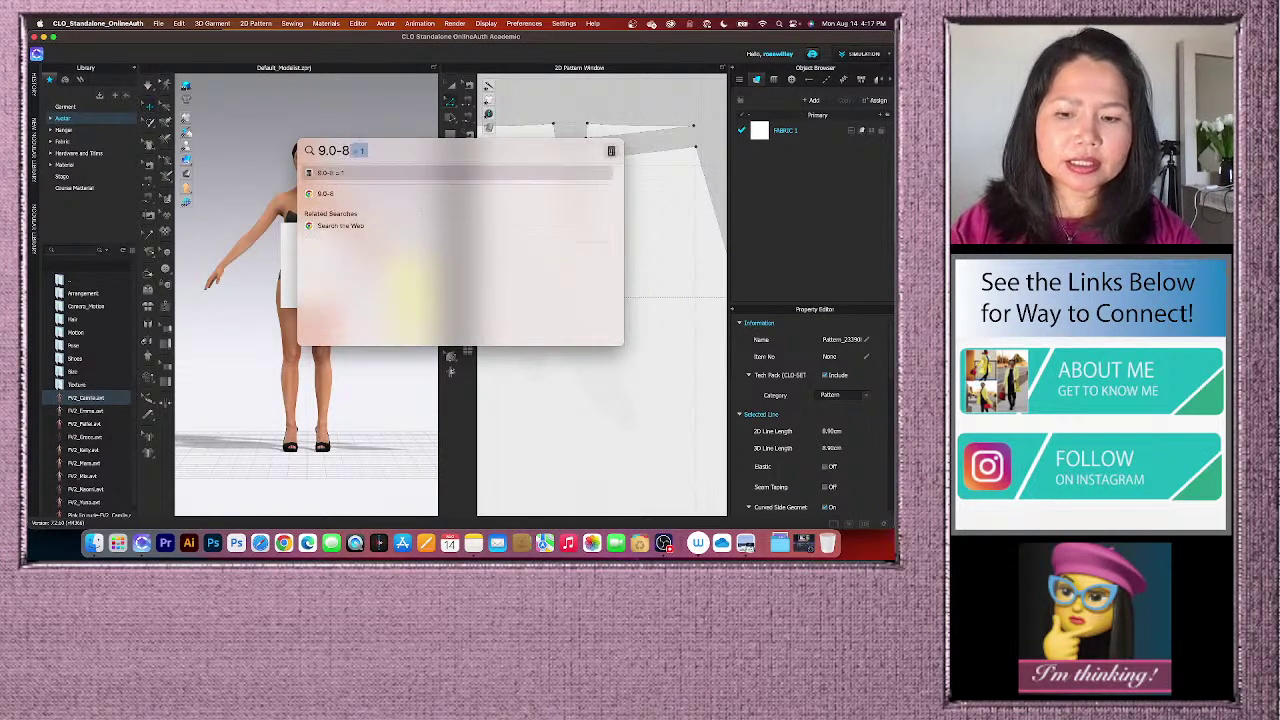
type(".")
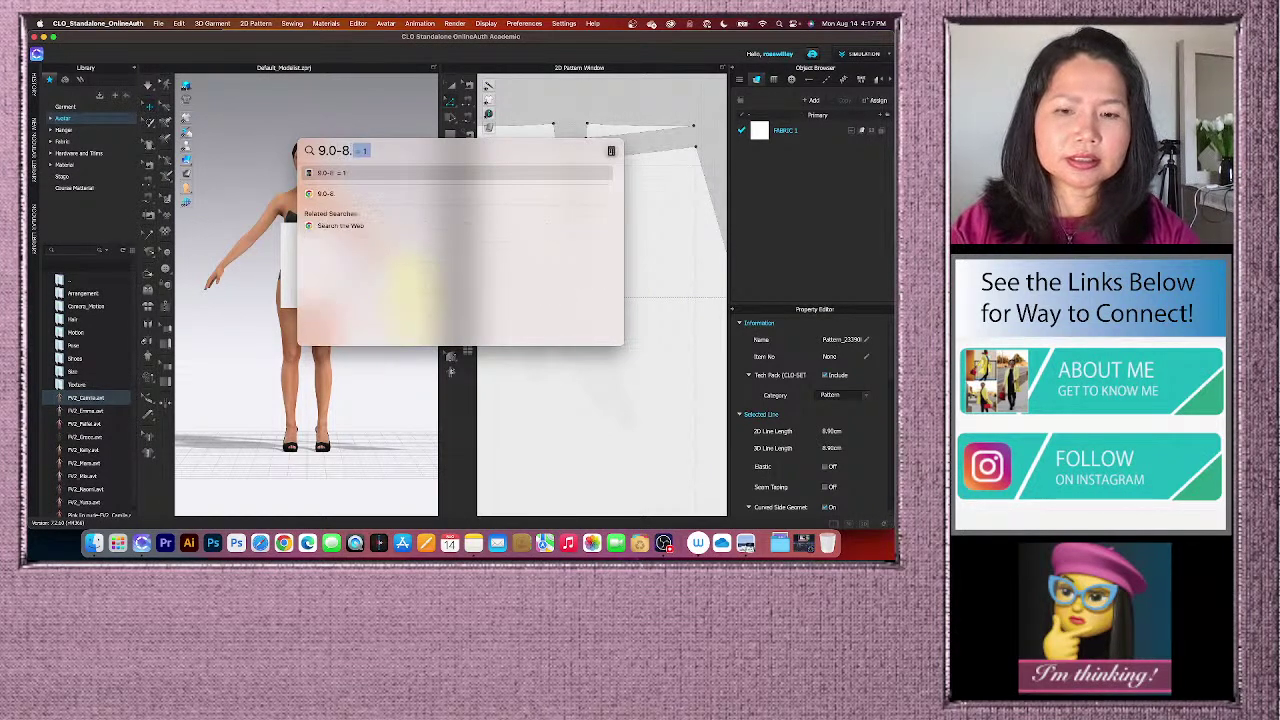
type("9")
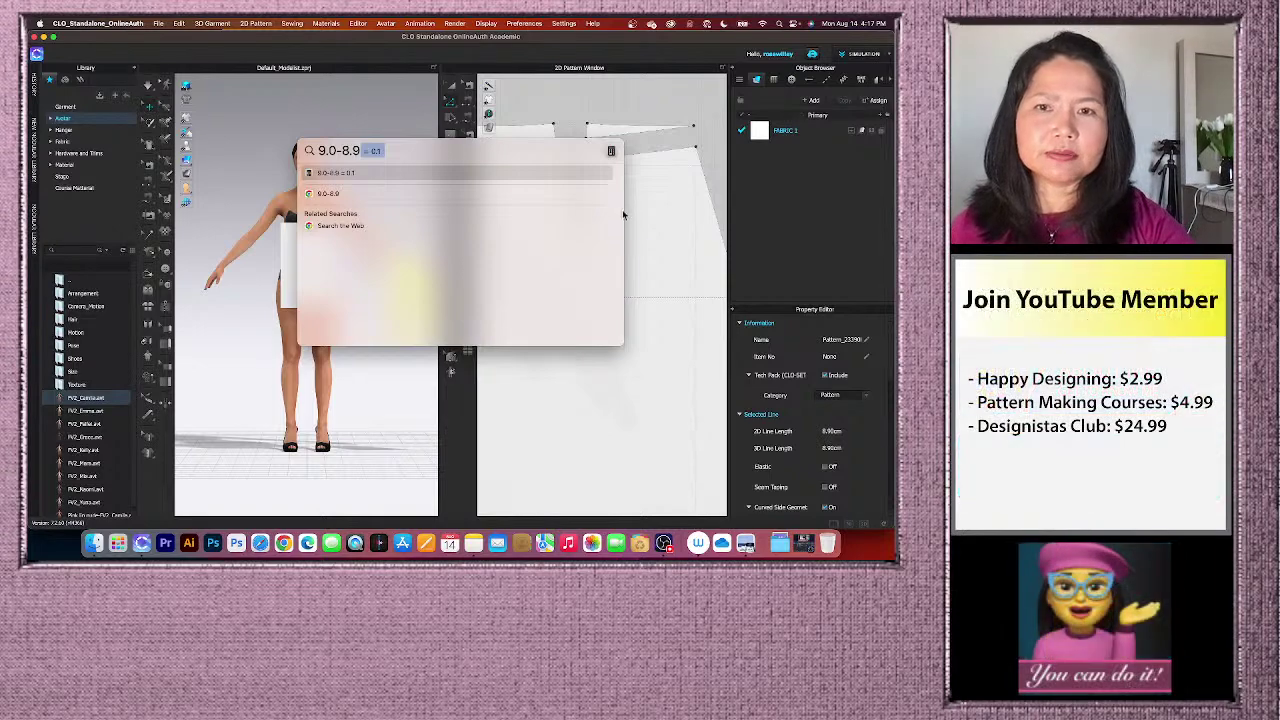
- Recheck the dart leg lengths and calculate the difference as 8.9-9.05 in Spotlight
left_click(660, 220)
scroll(614, 272, "up", 2)
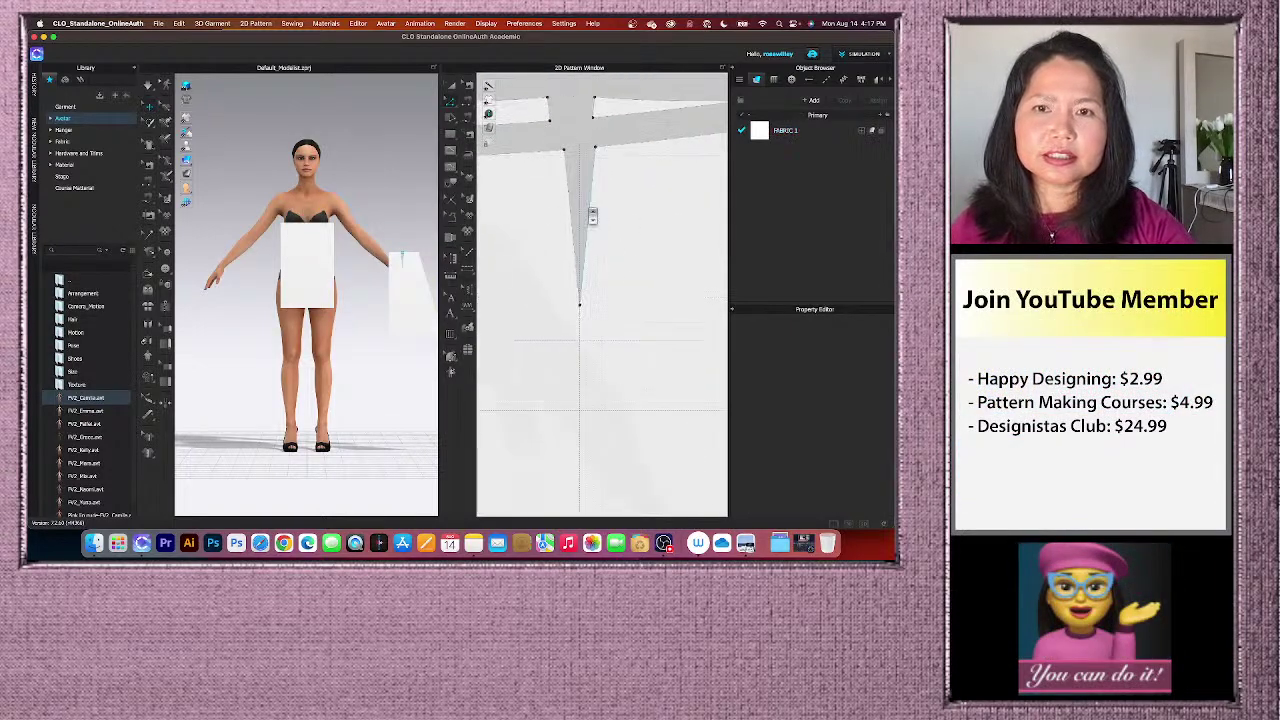
scroll(600, 214, "down", 2)
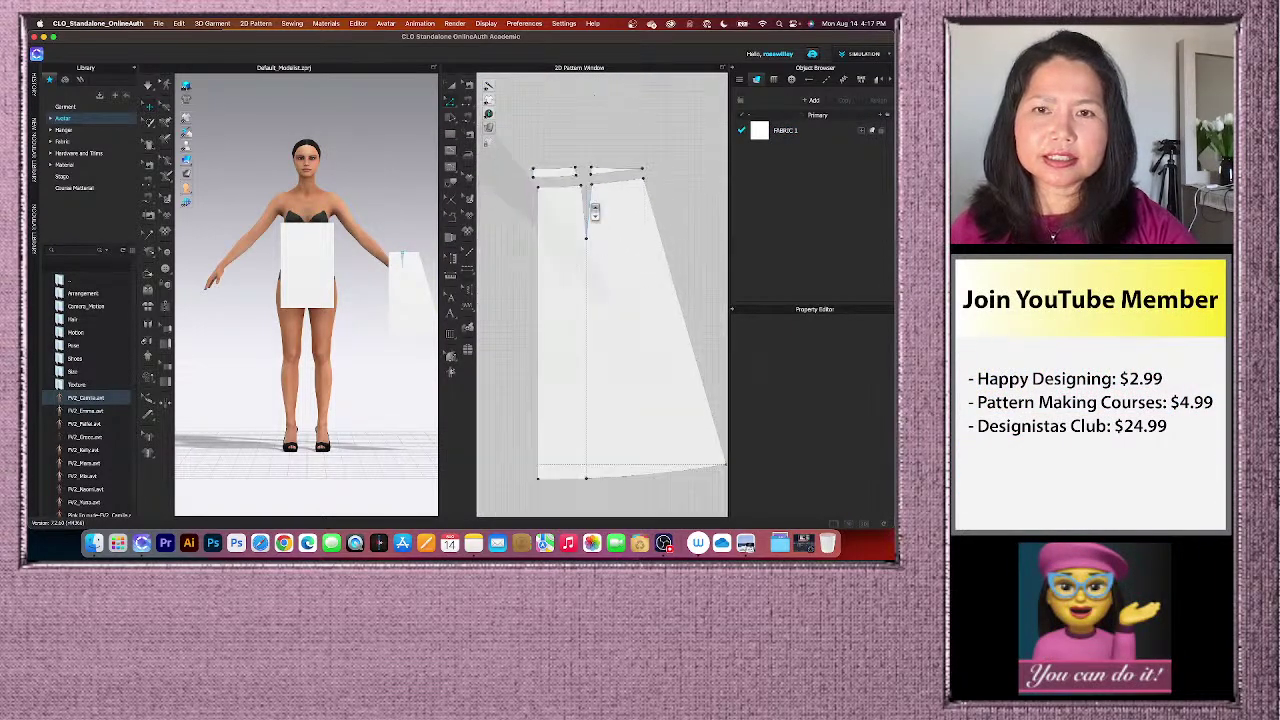
left_click(599, 216)
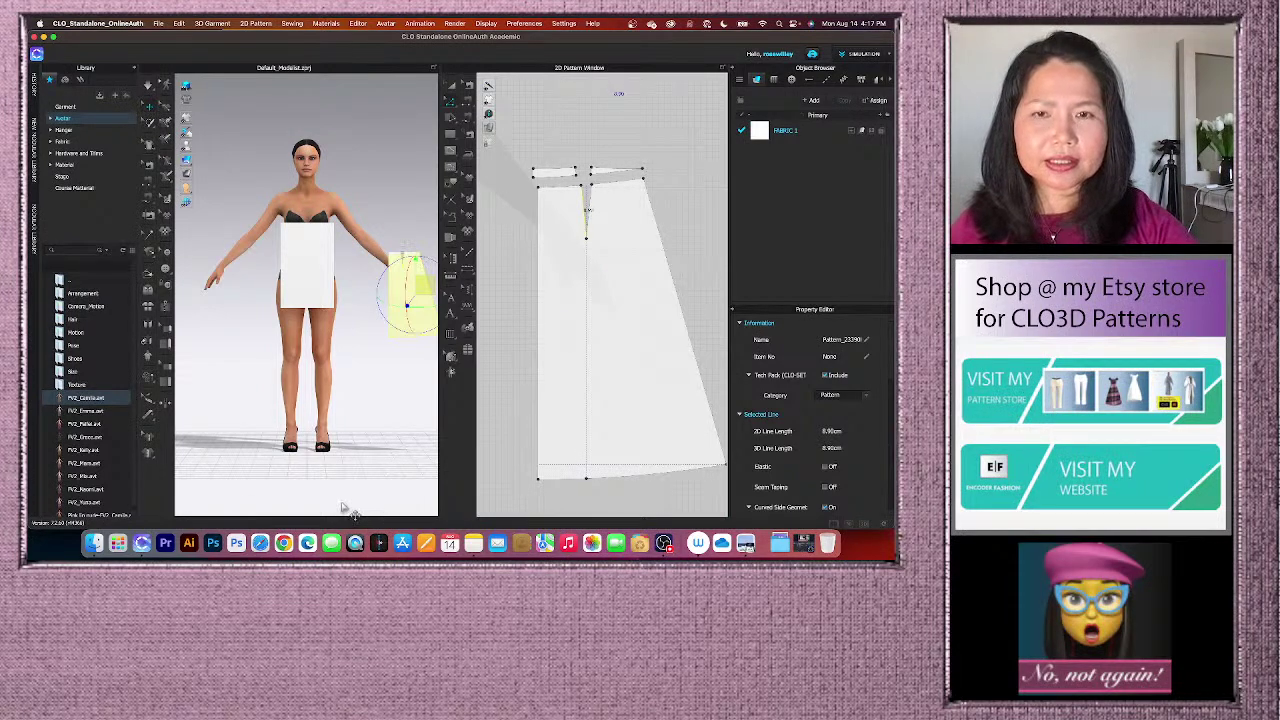
key("super+space")
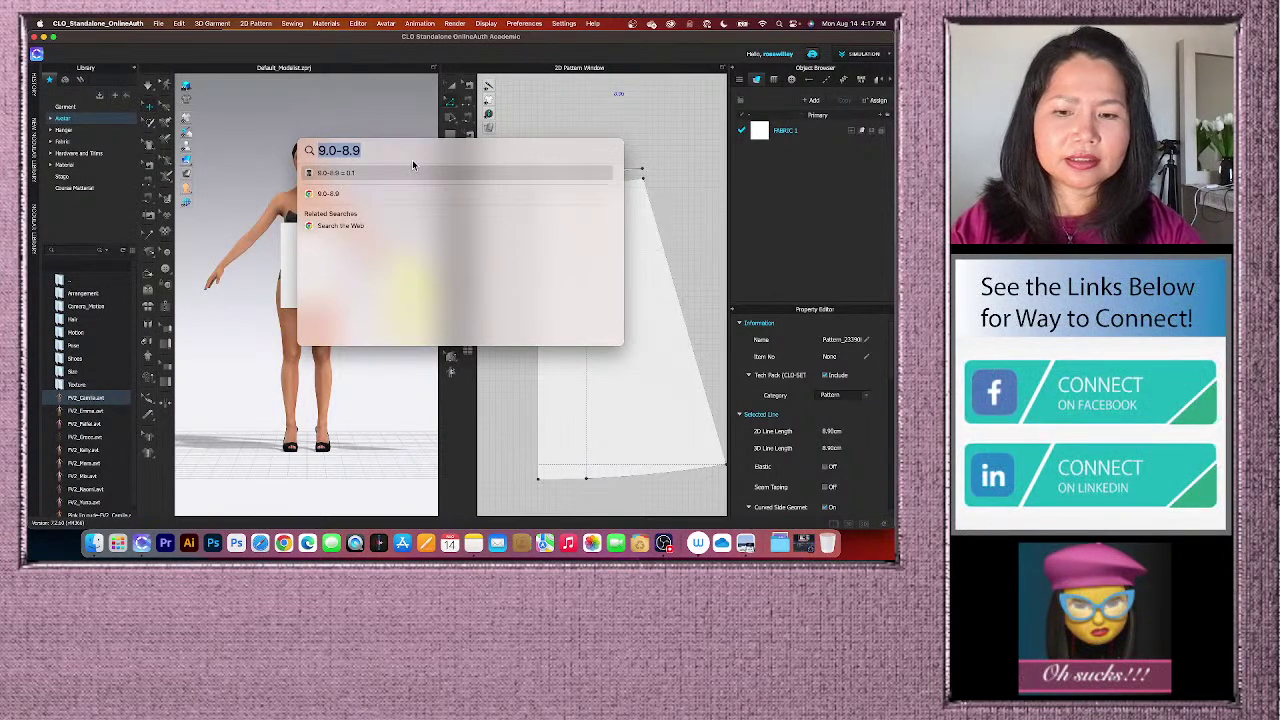
type("8.")
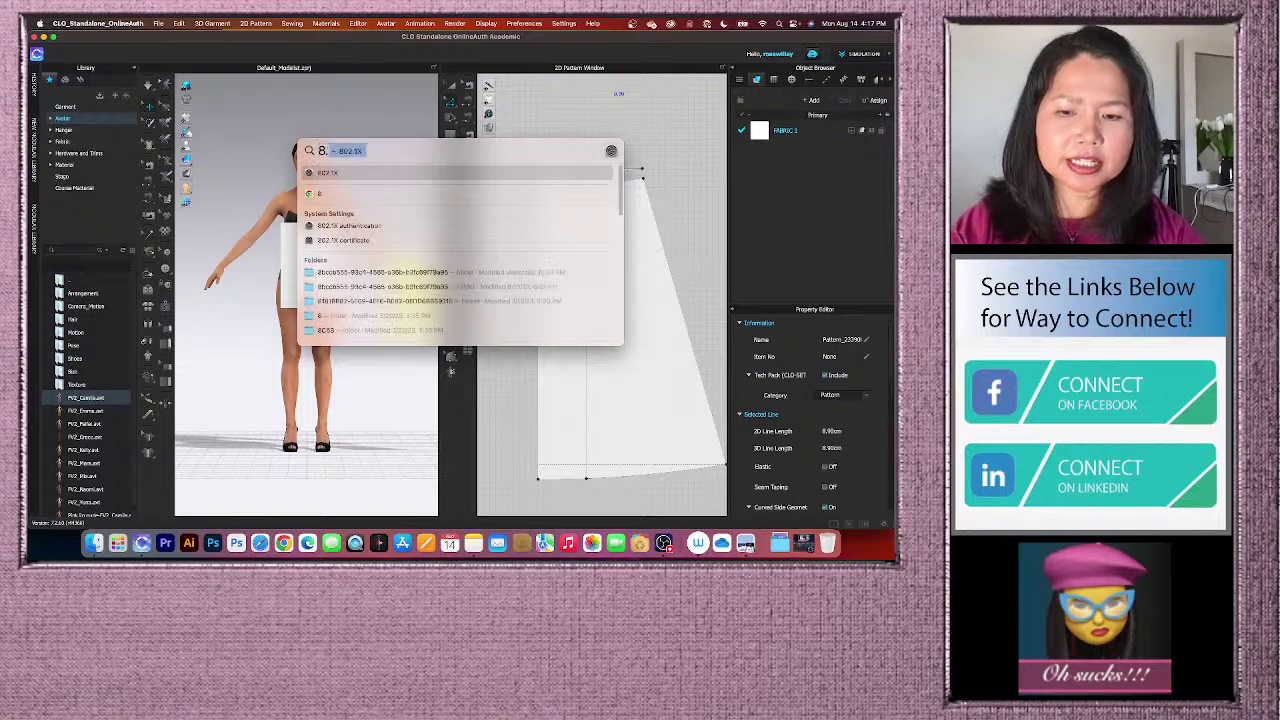
type("9-")
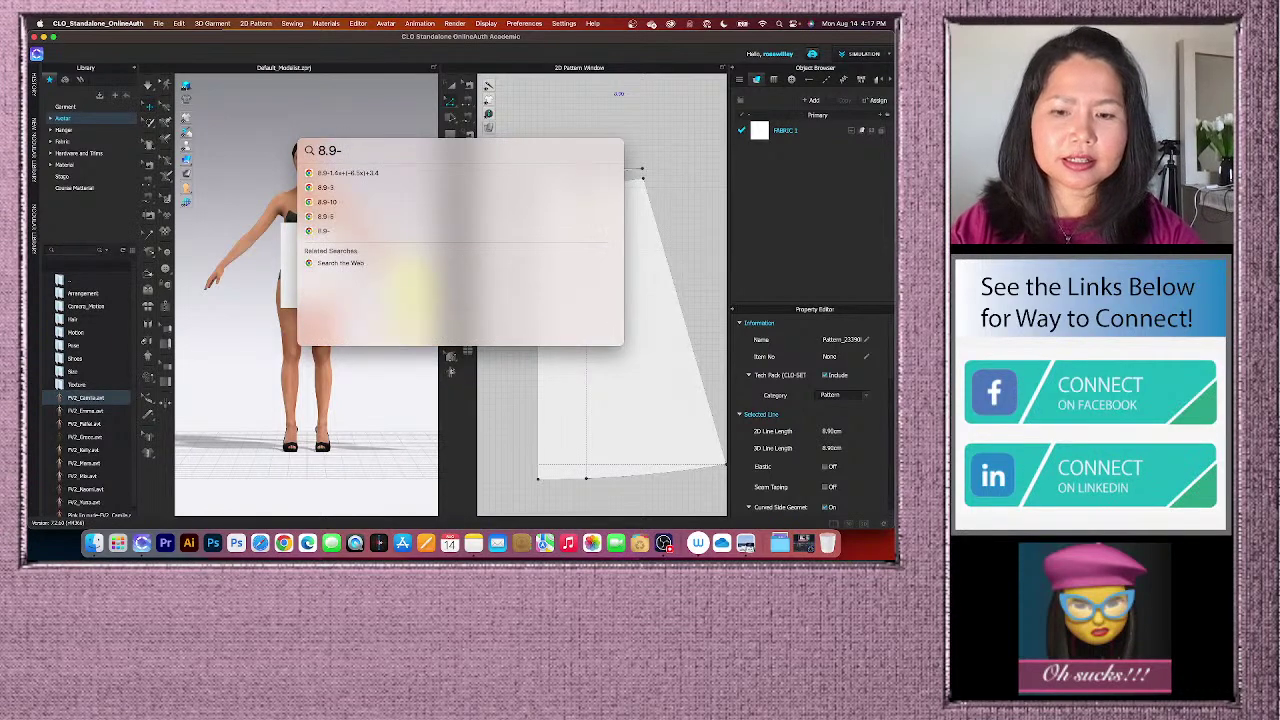
type("9.05")
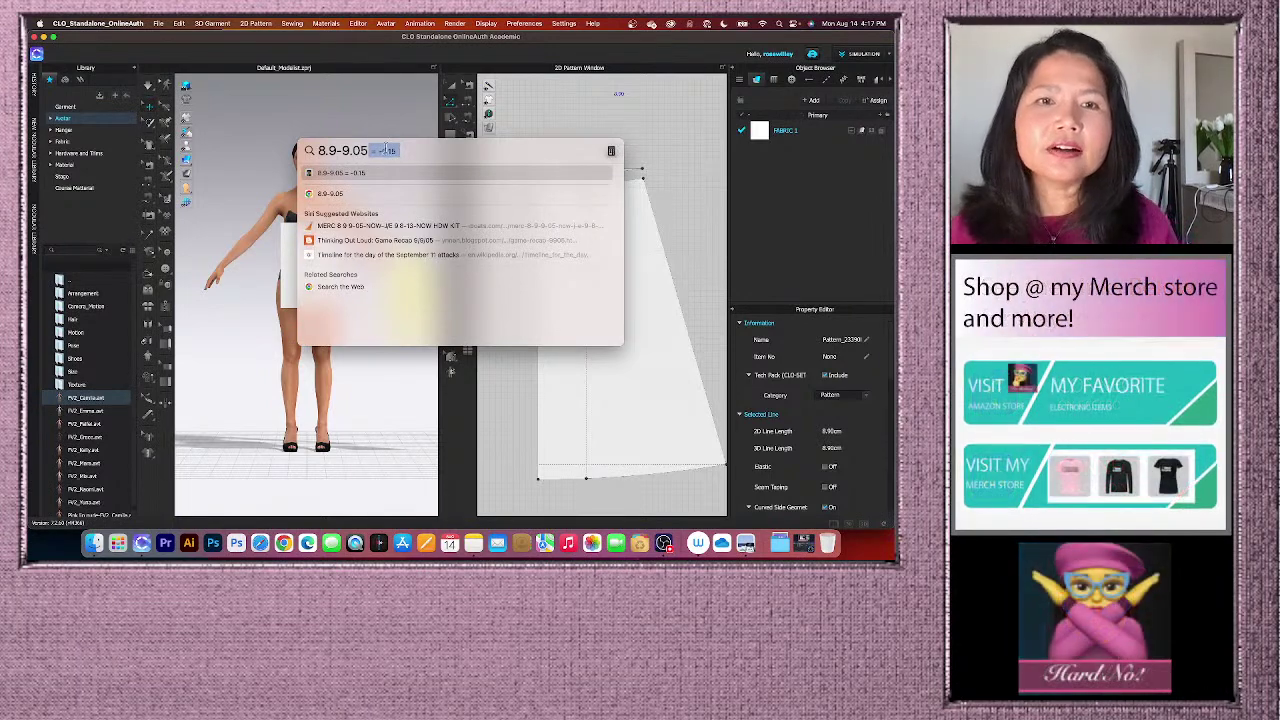
left_click(548, 117)
- Move the upper end of the dart leg nearer the centre edge up by 0.15 cm and compare both leg lengths
scroll(625, 207, "up", 5)
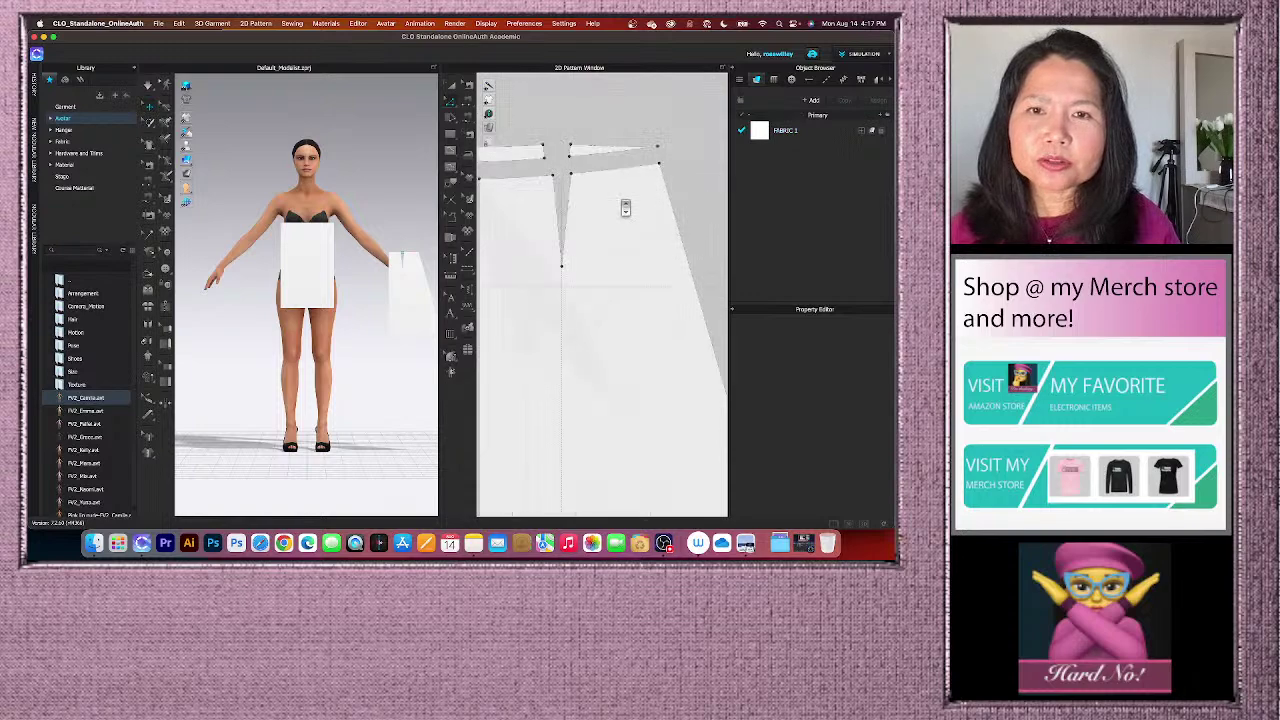
left_click(452, 104)
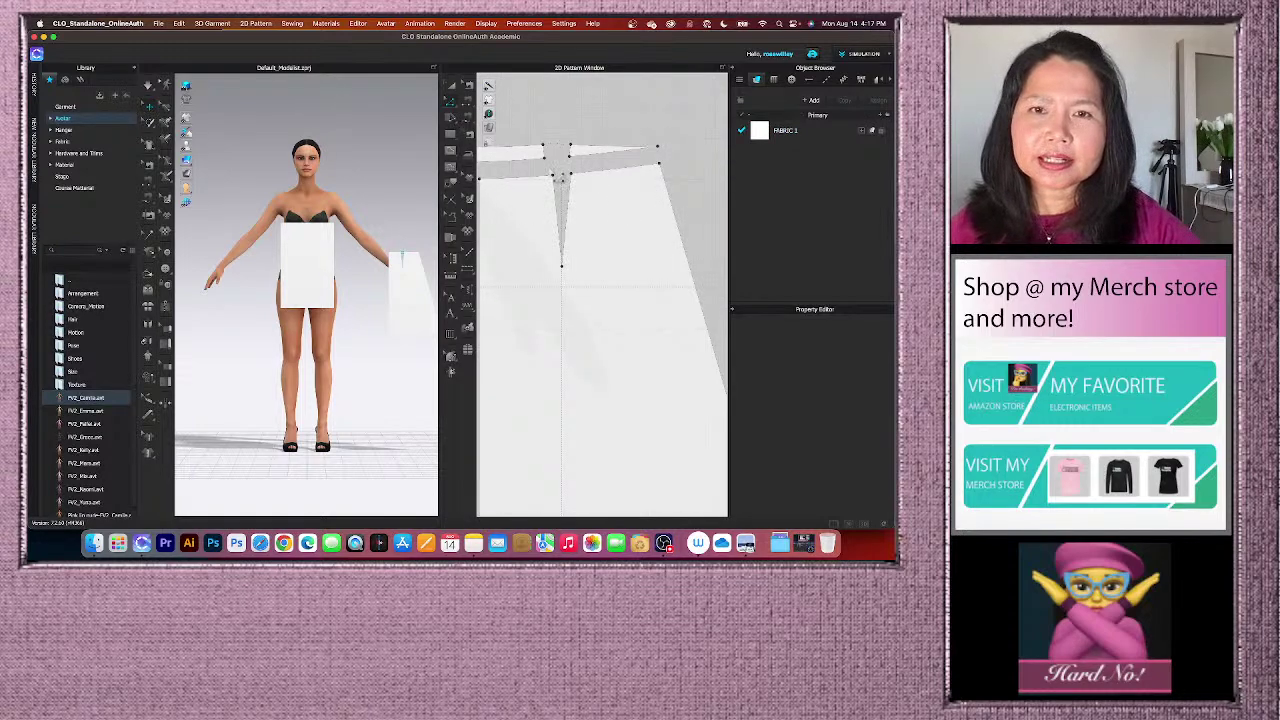
scroll(561, 177, "up", 3)
left_click(594, 218)
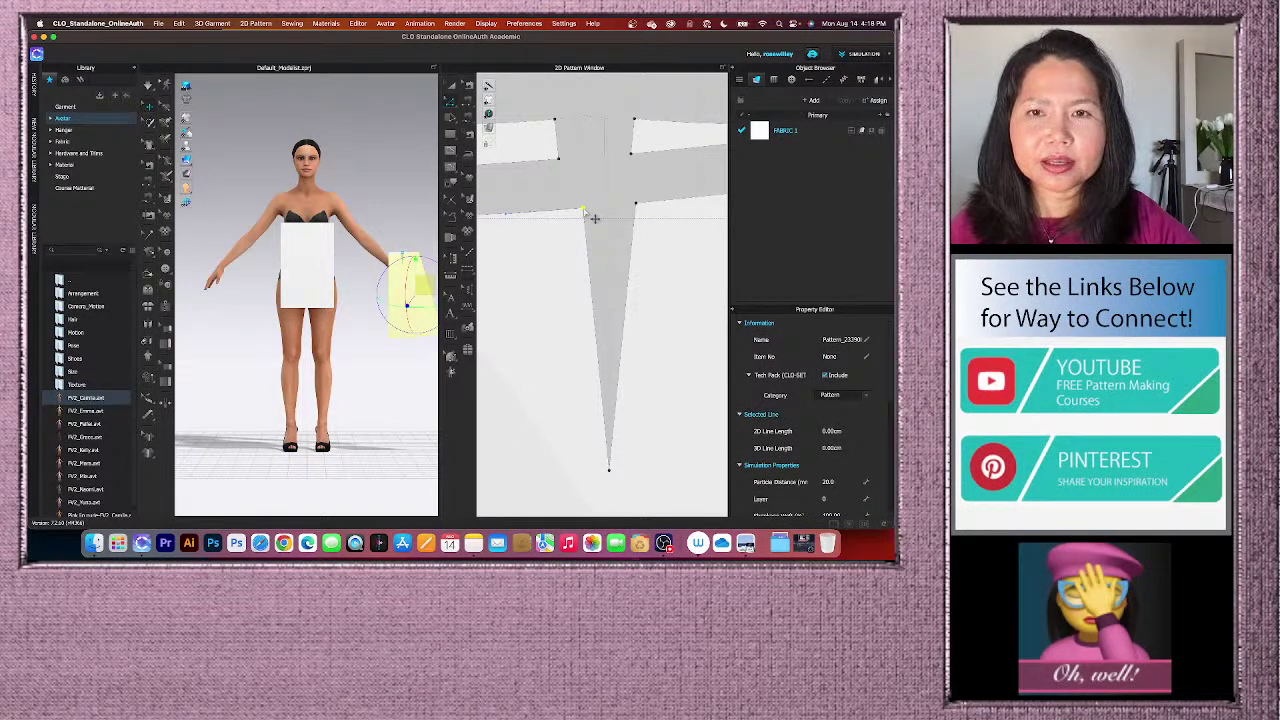
left_click_drag(594, 218, 591, 207)
right_click(591, 207)
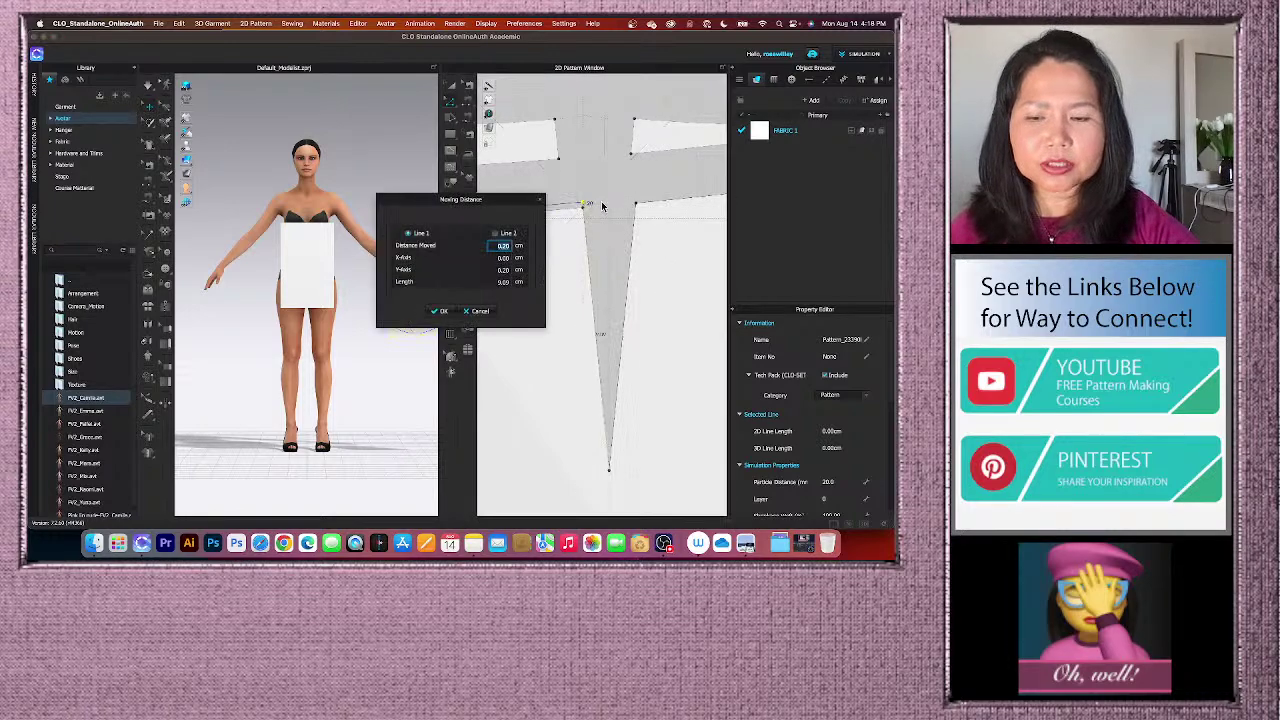
type(".15")
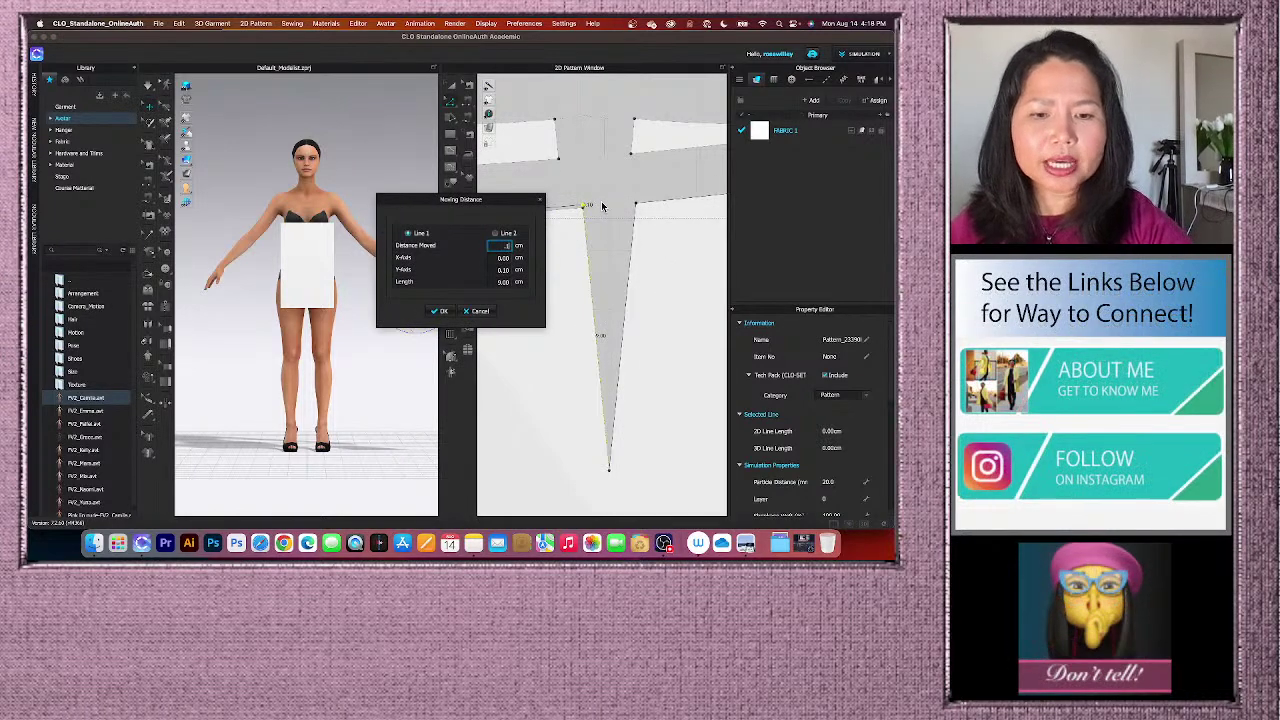
left_click(443, 312)
scroll(537, 275, "down", 3)
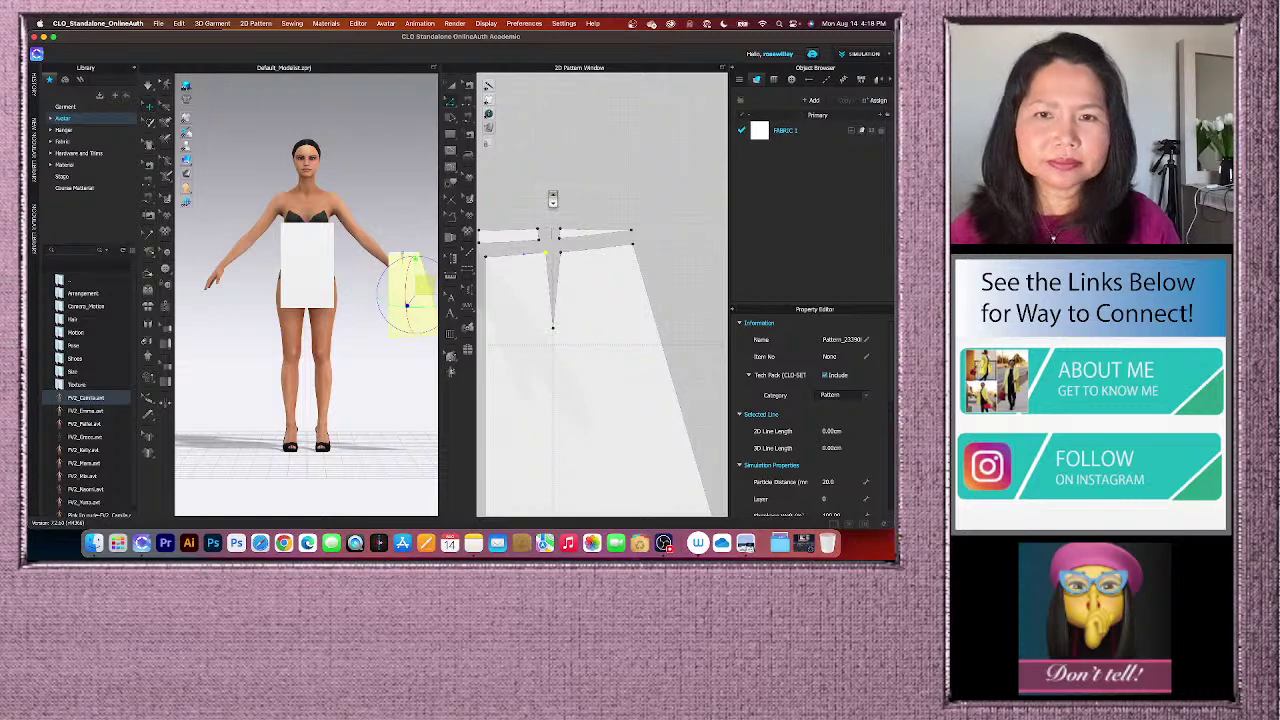
right_click(552, 200)
left_click(542, 294)
scroll(542, 294, "up", 2)
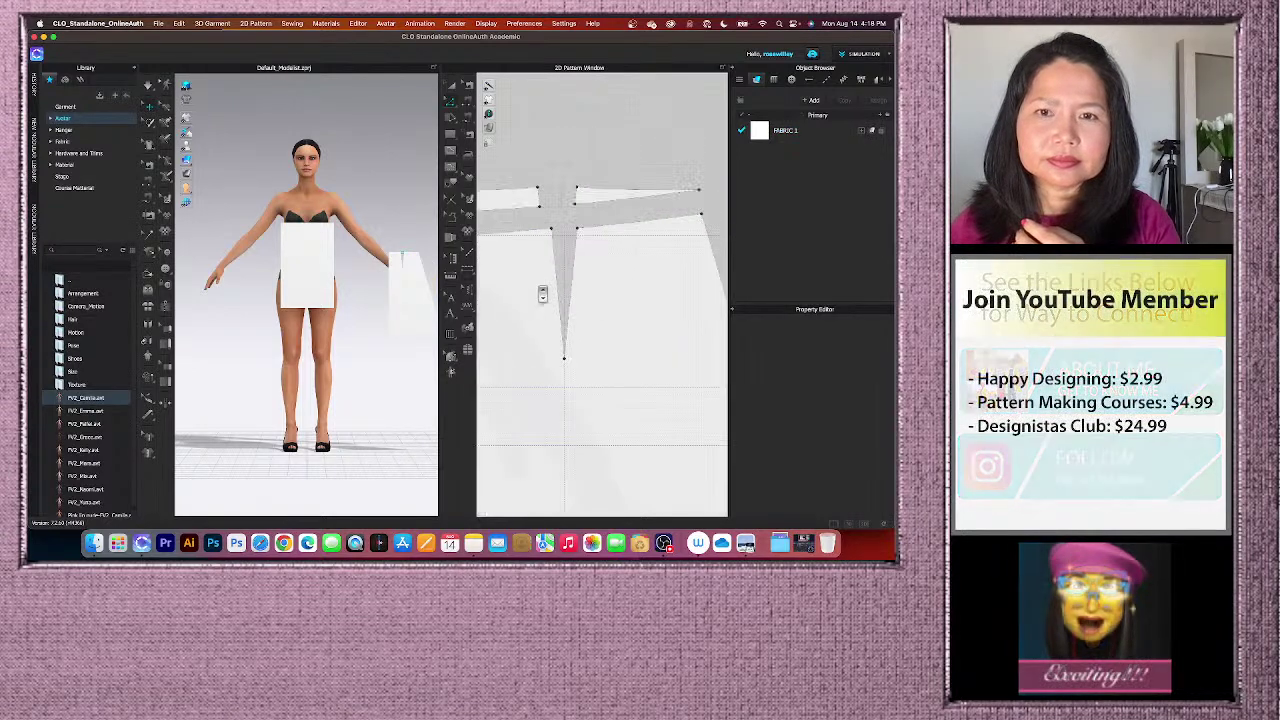
left_click(557, 284)
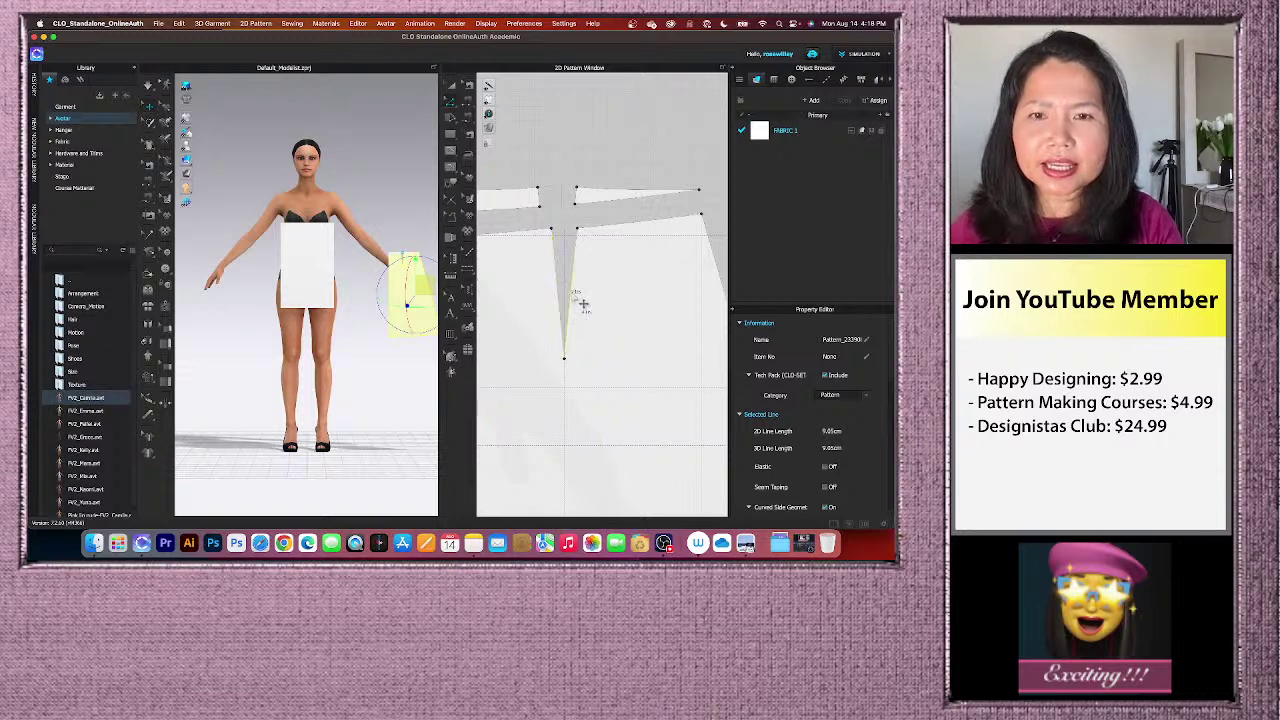
- Delete the two leftover strips above the skirt pattern's curved waistline
scroll(590, 298, "down", 4)
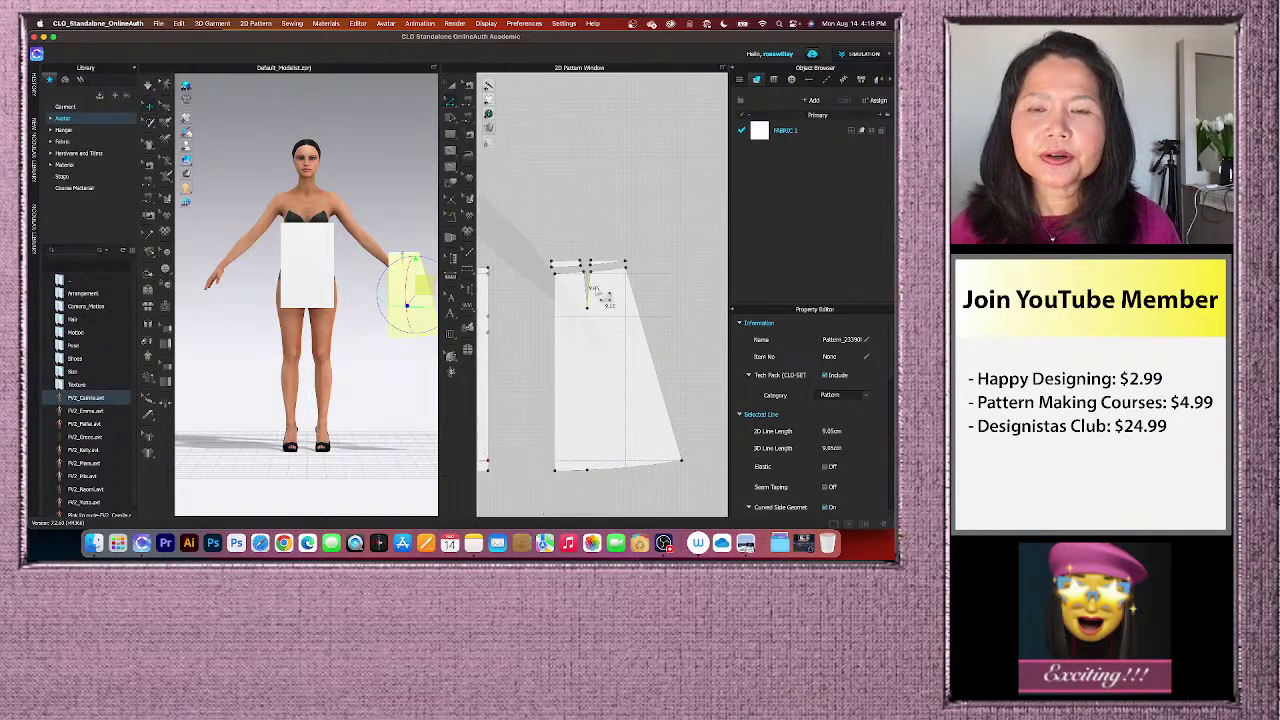
scroll(600, 330, "down", 3)
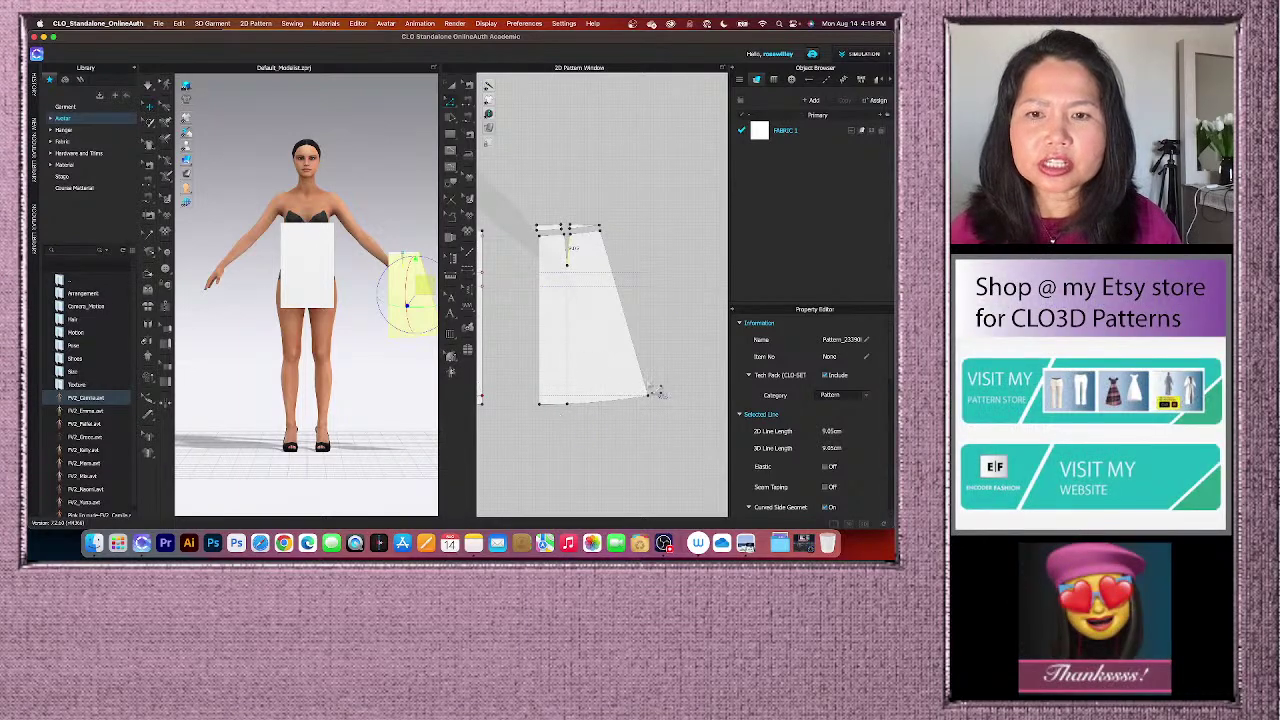
scroll(562, 228, "up", 3)
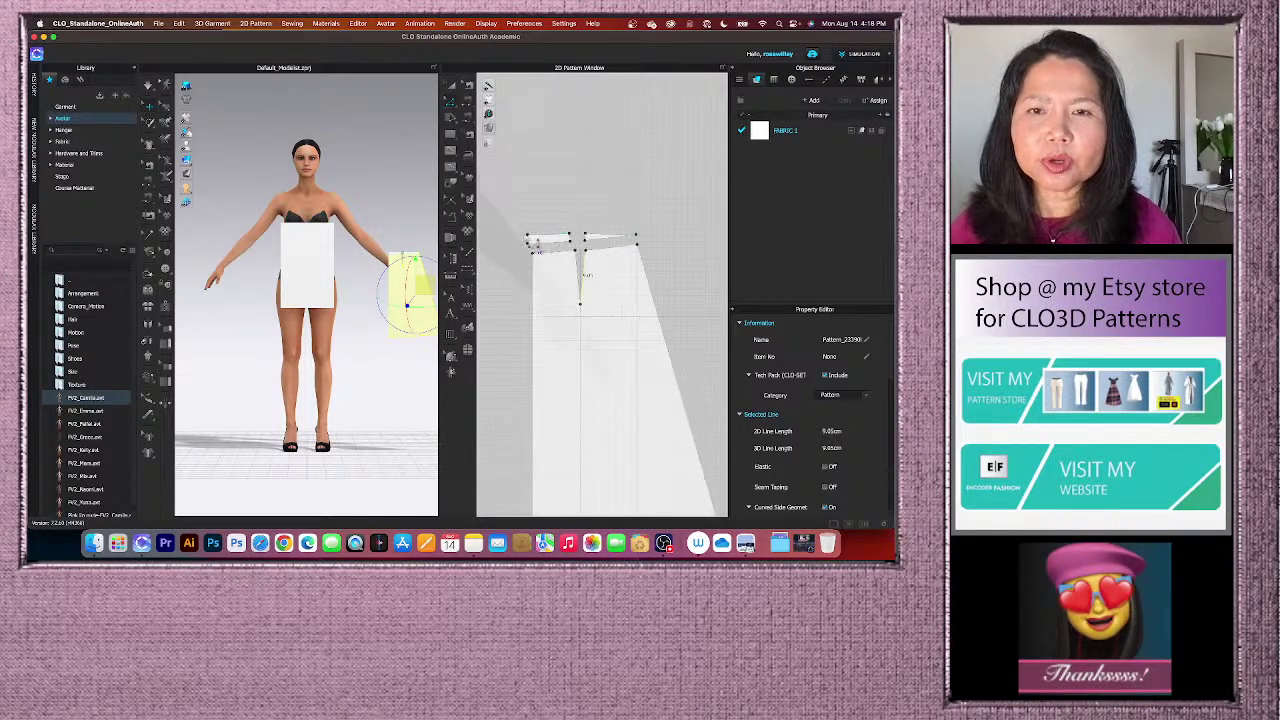
left_click(454, 90)
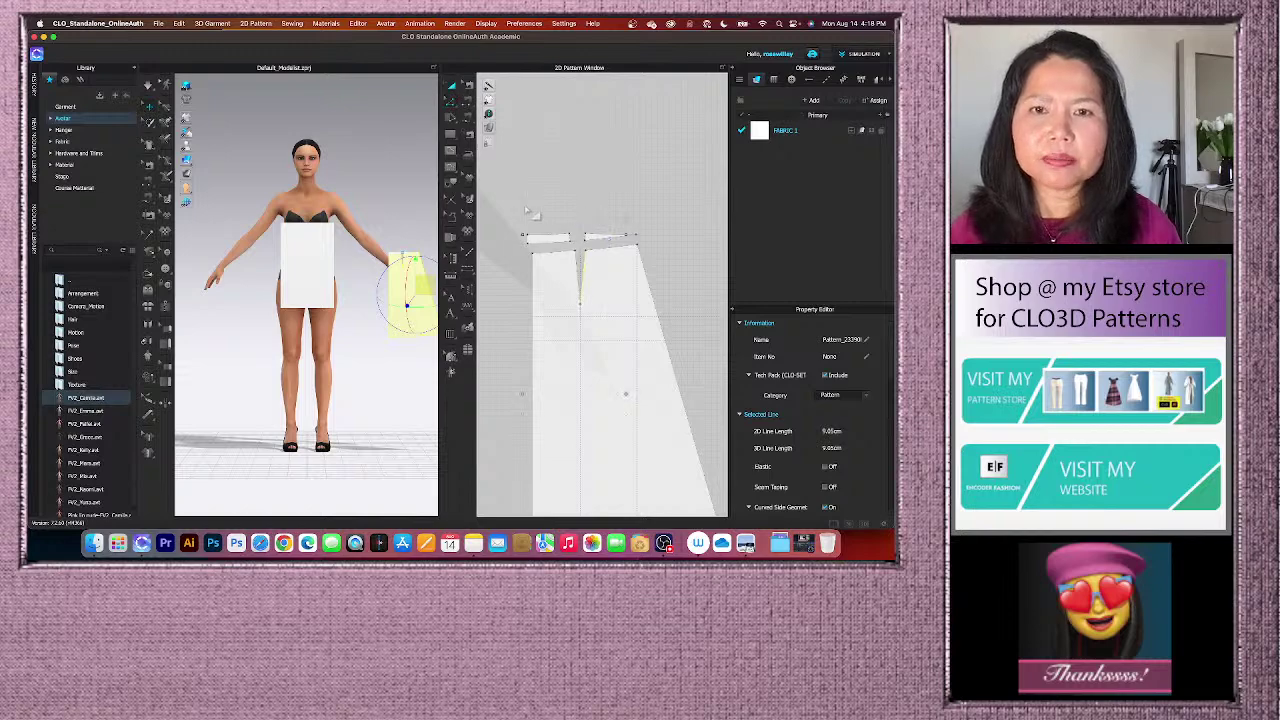
left_click_drag(508, 207, 664, 253)
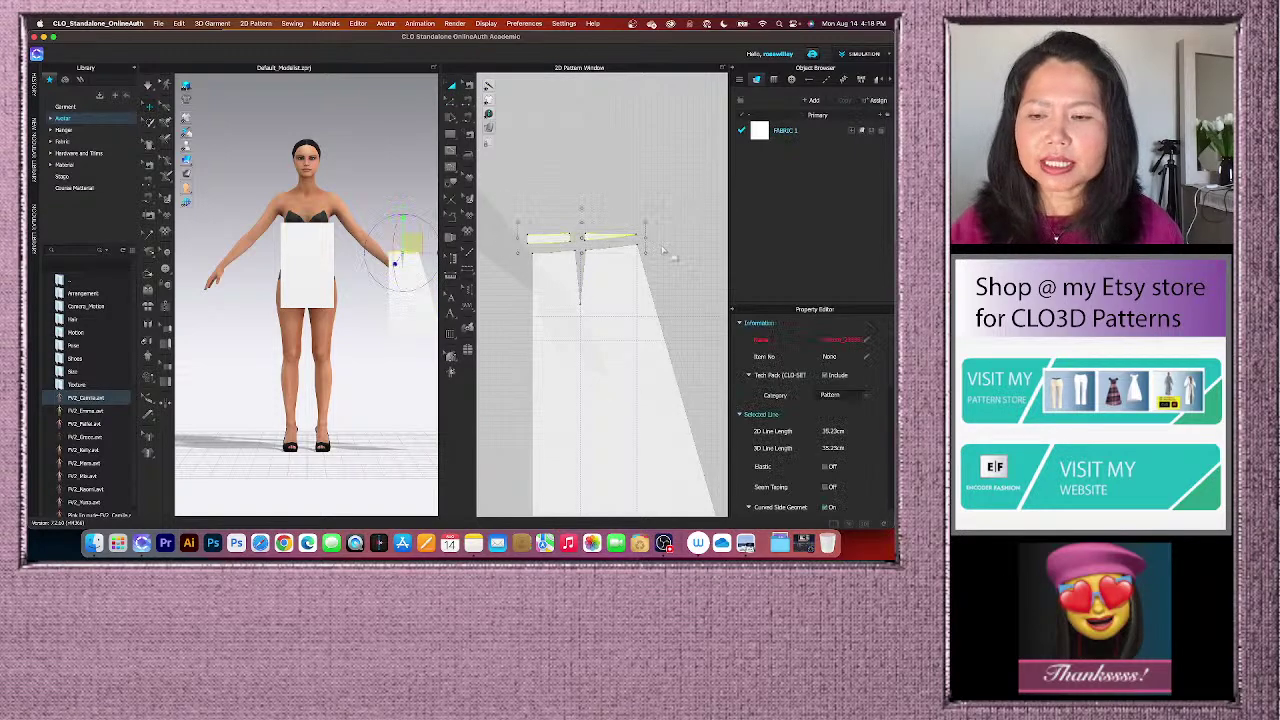
left_click(596, 238)
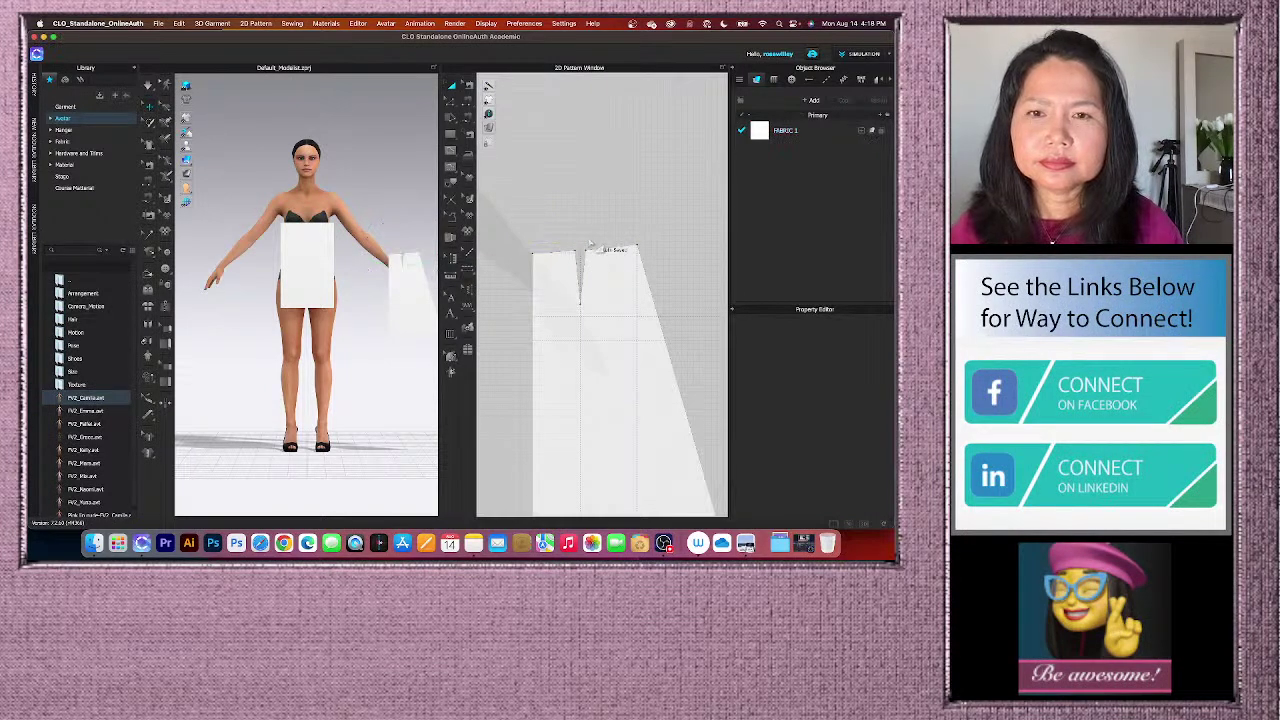
scroll(600, 255, "down", 2)
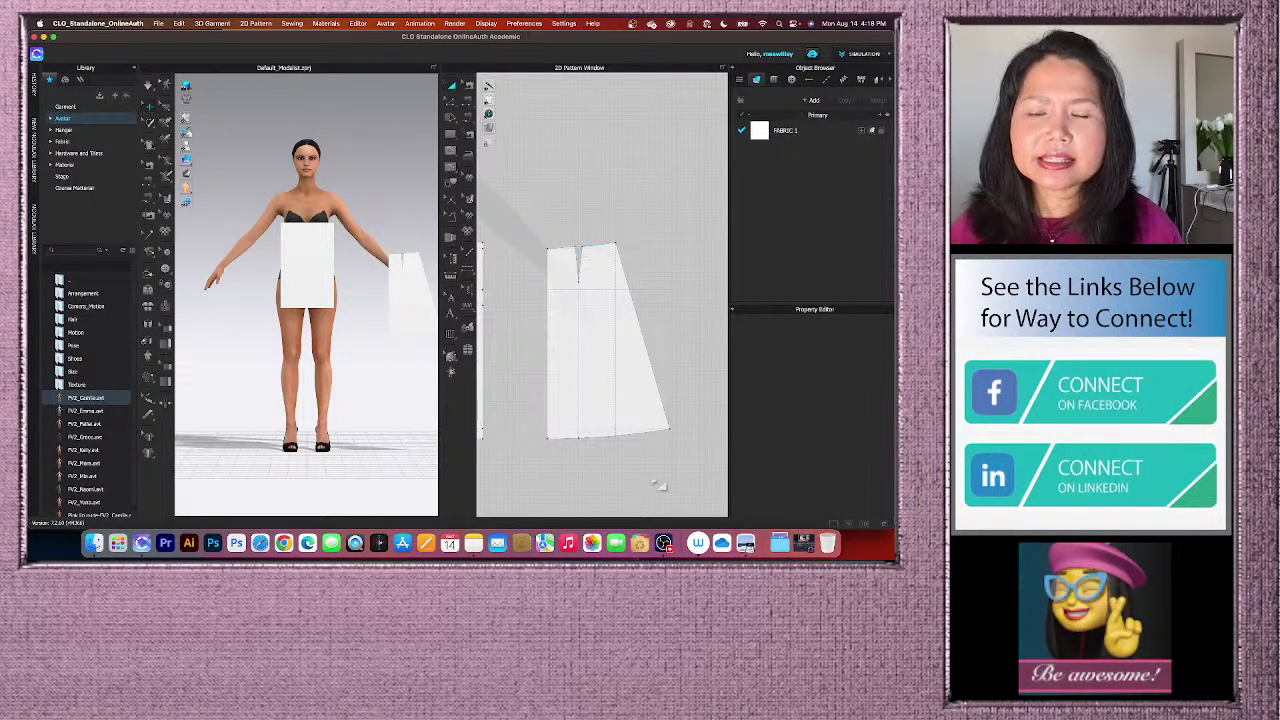
scroll(653, 380, "up", 2)
scroll(653, 380, "down", 1)
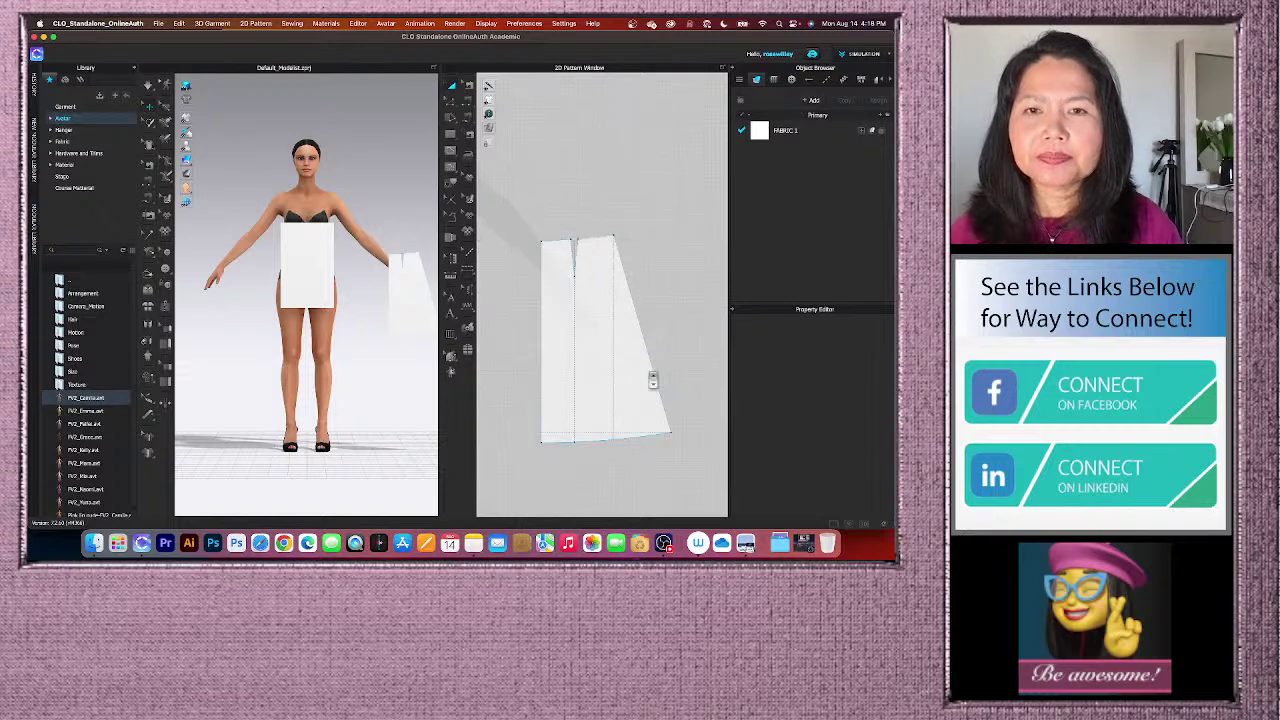
scroll(653, 380, "up", 1)
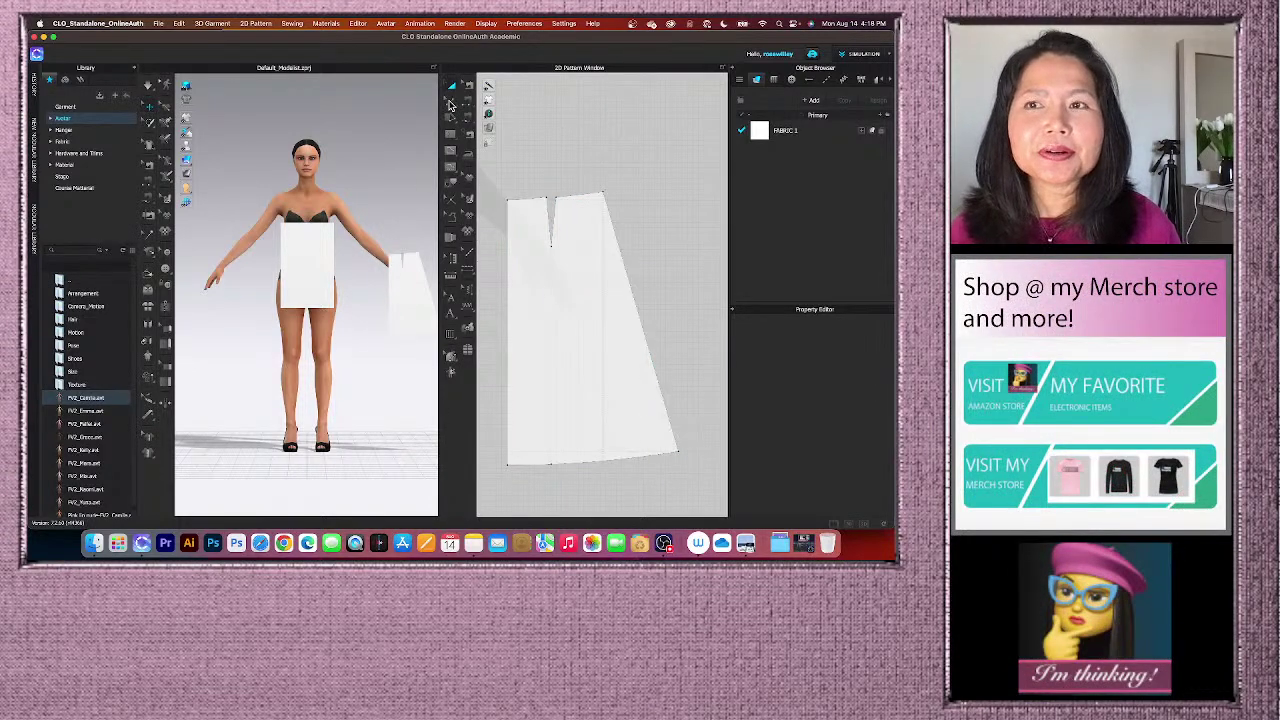
scroll(628, 314, "down", 1)
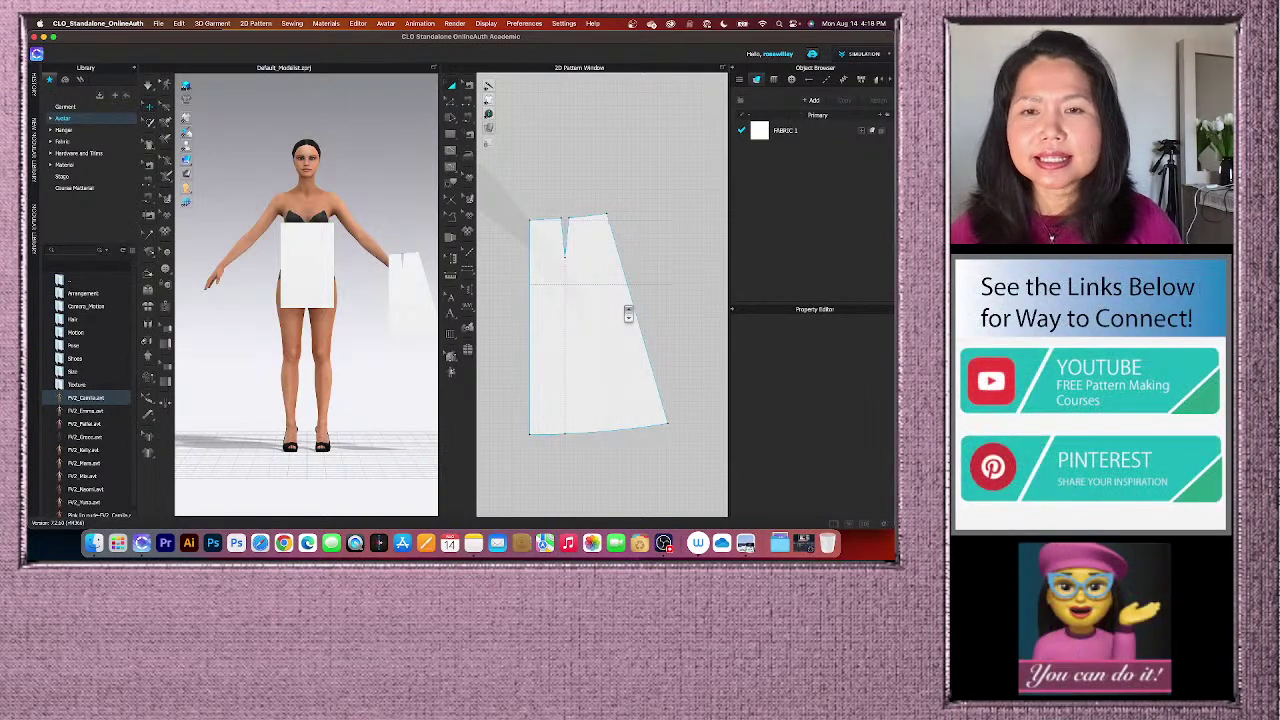
scroll(625, 304, "down", 1)
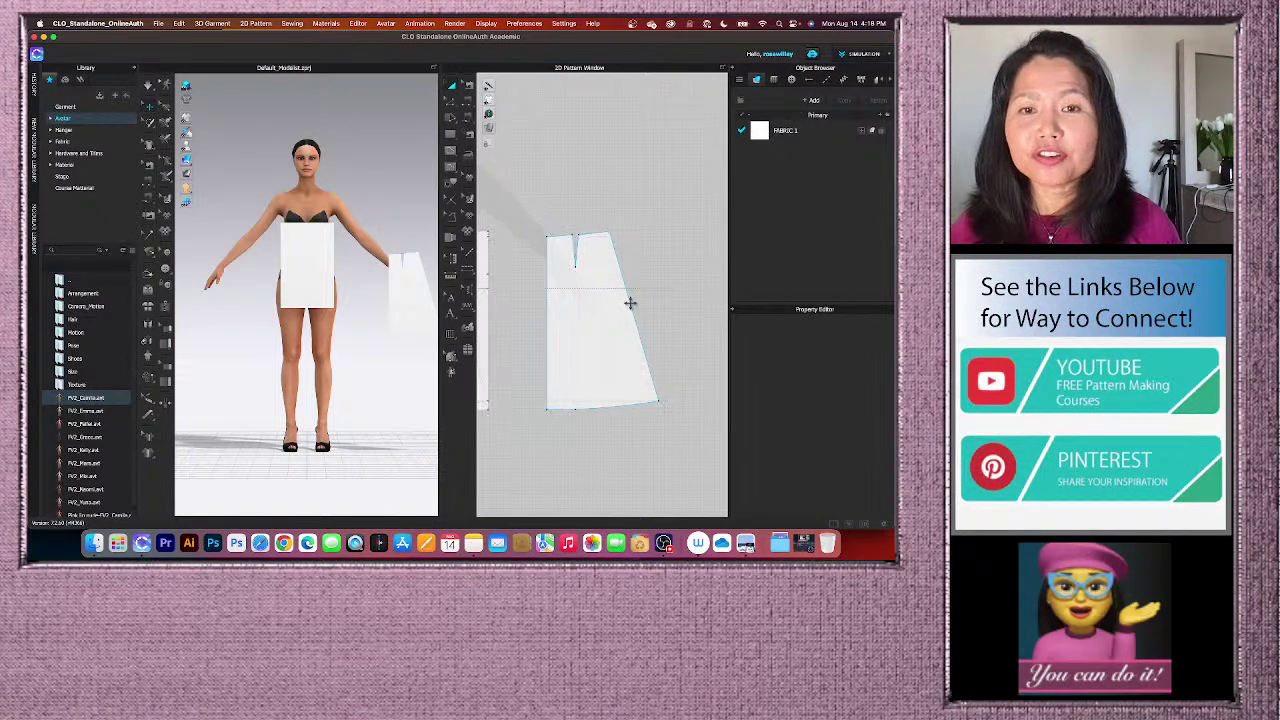
scroll(630, 303, "down", 1)
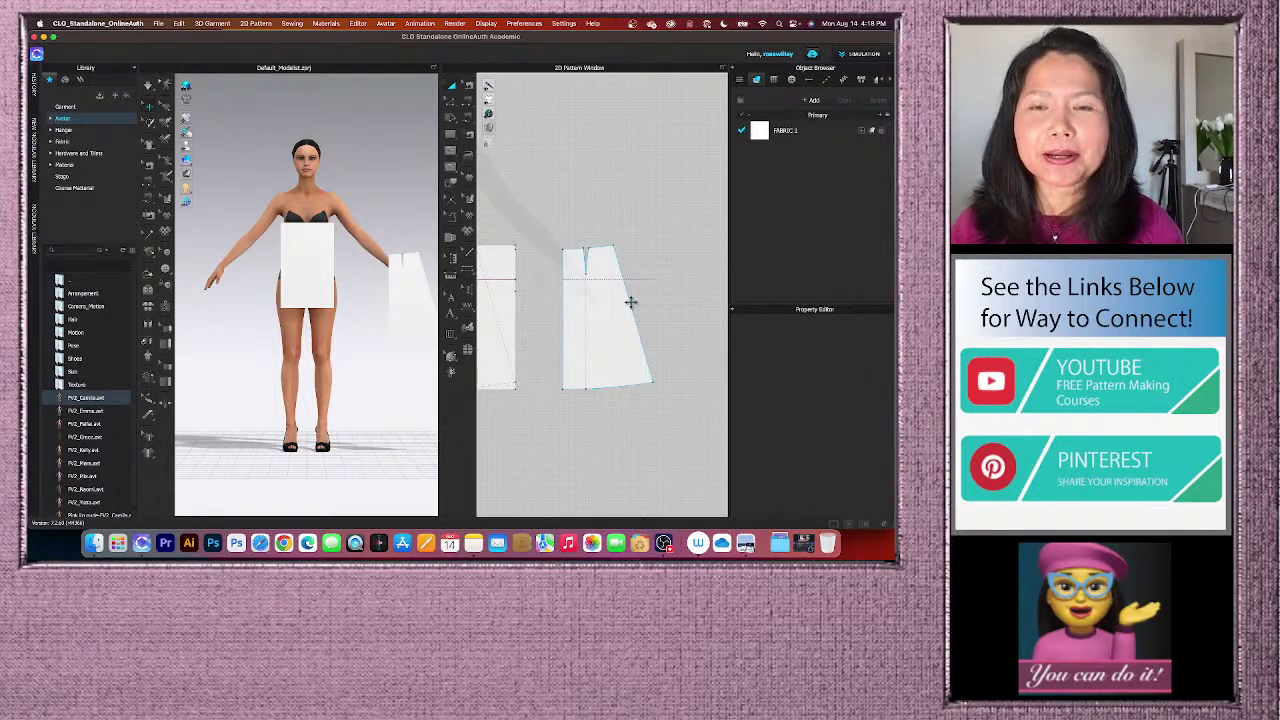
- Measure the combined length of the two waistline segments on either side of the skirt pattern's dart
scroll(631, 302, "up", 1)
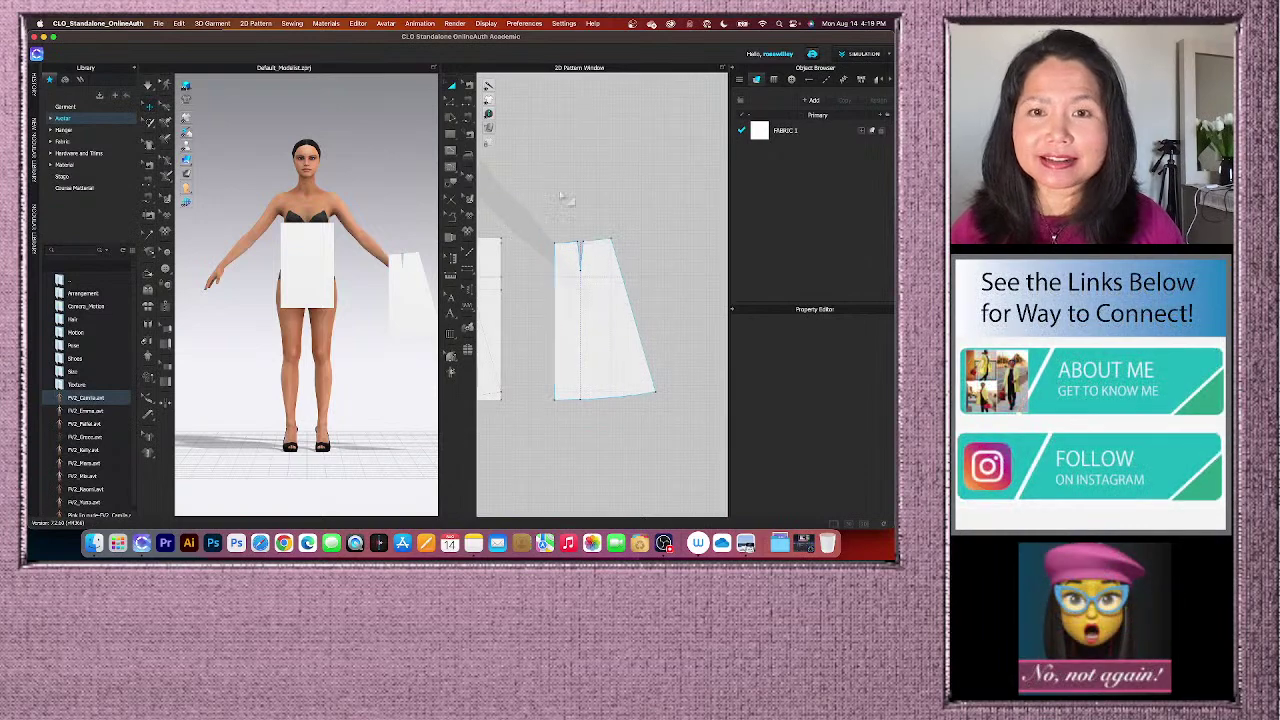
scroll(647, 241, "up", 1)
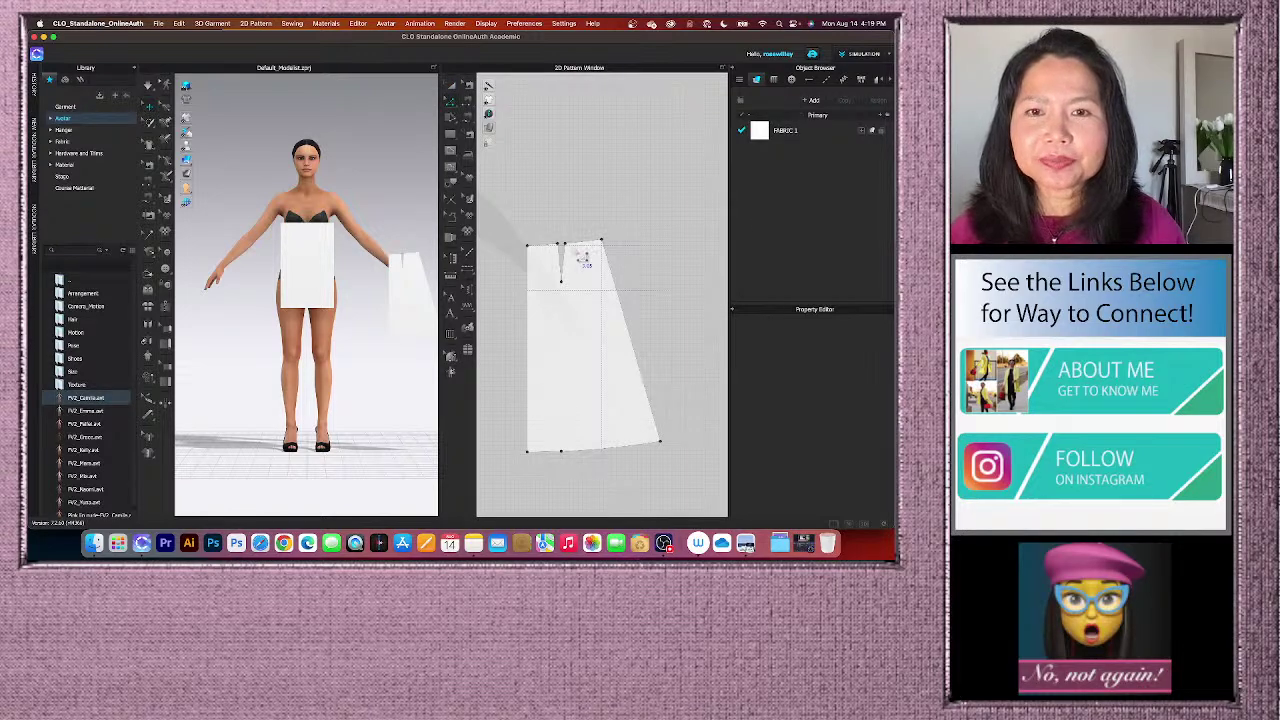
left_click(563, 255)
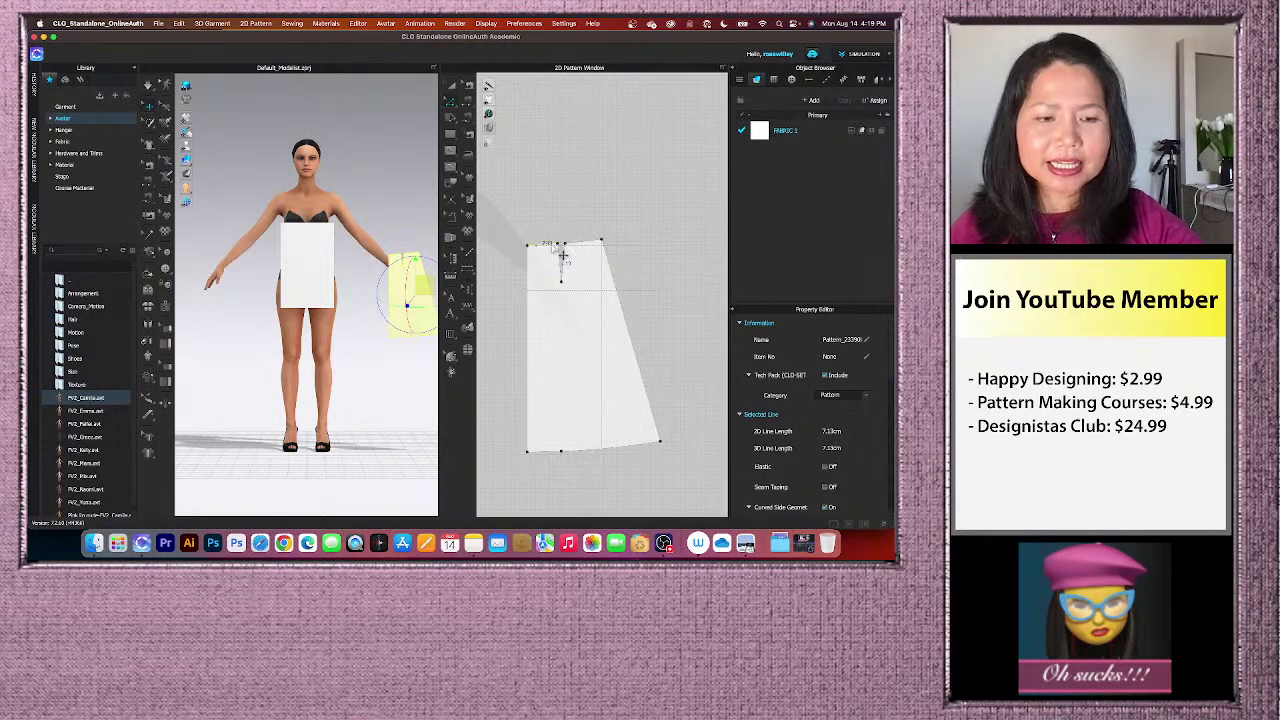
left_click_drag(563, 255, 593, 254)
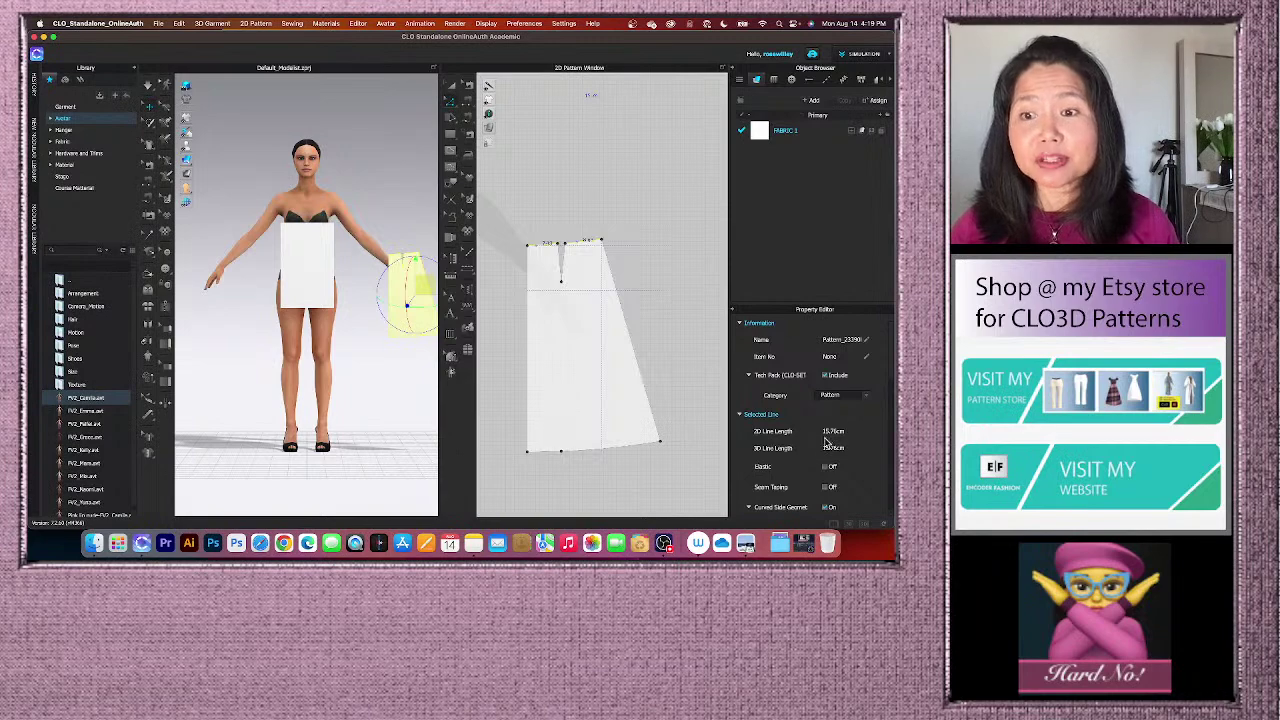
- Create a rectangle pattern 15.76 cm wide and 6 cm high above the skirt pattern
left_click(451, 135)
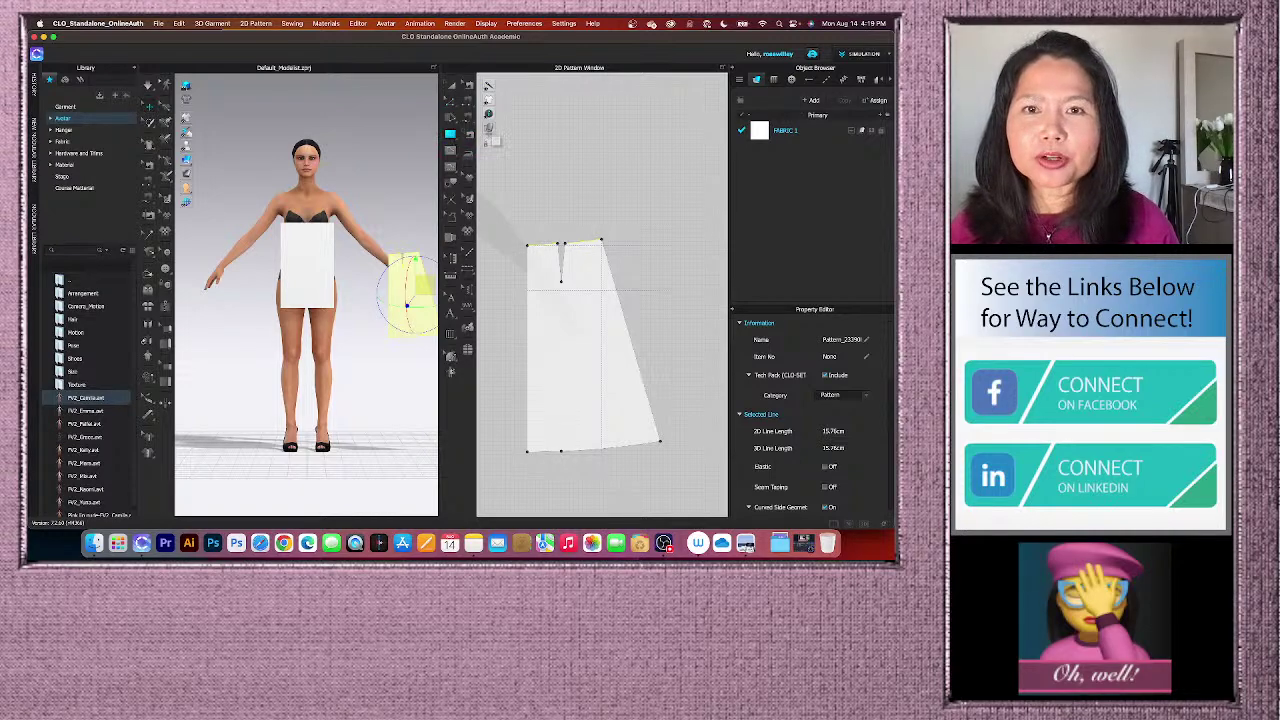
left_click(545, 166)
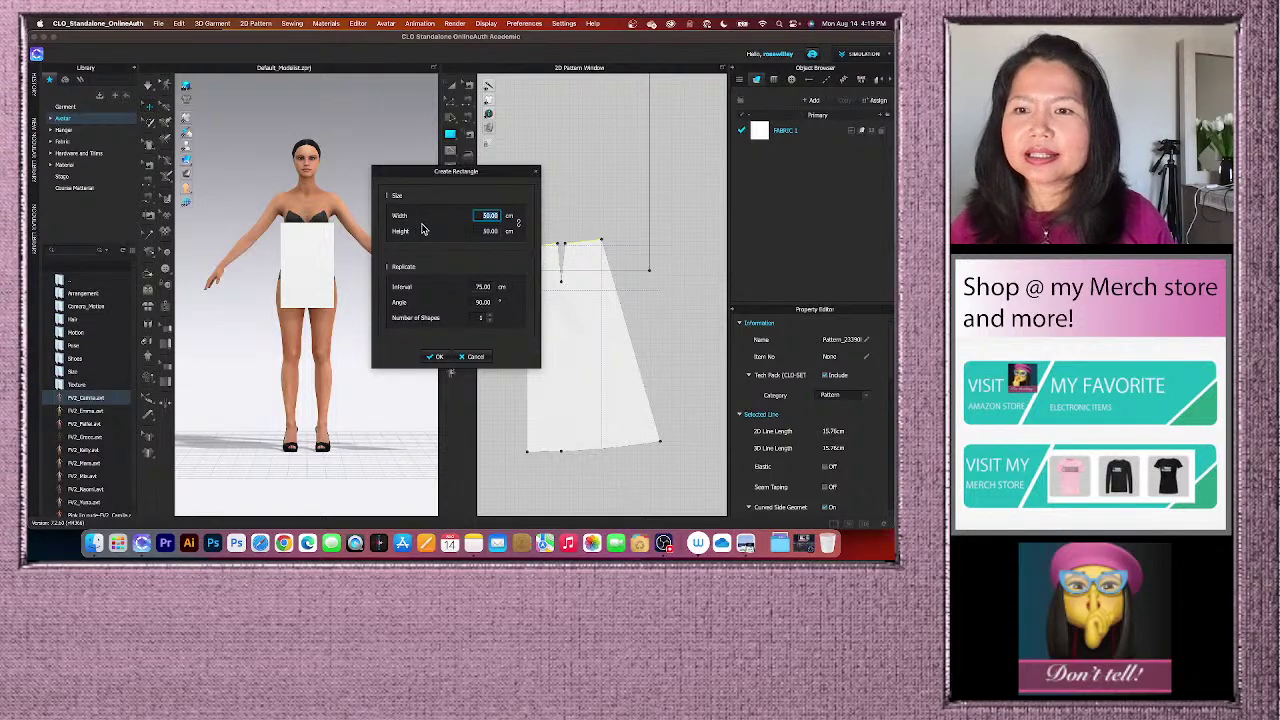
type("15")
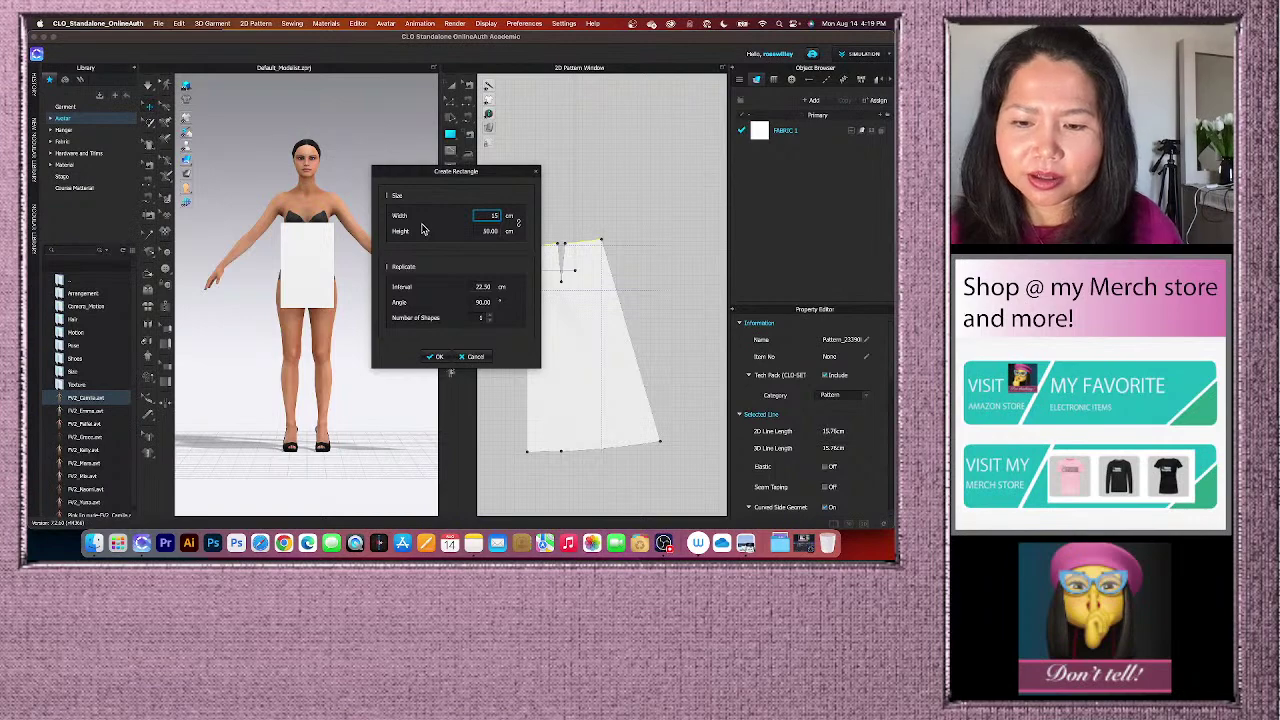
type(".76")
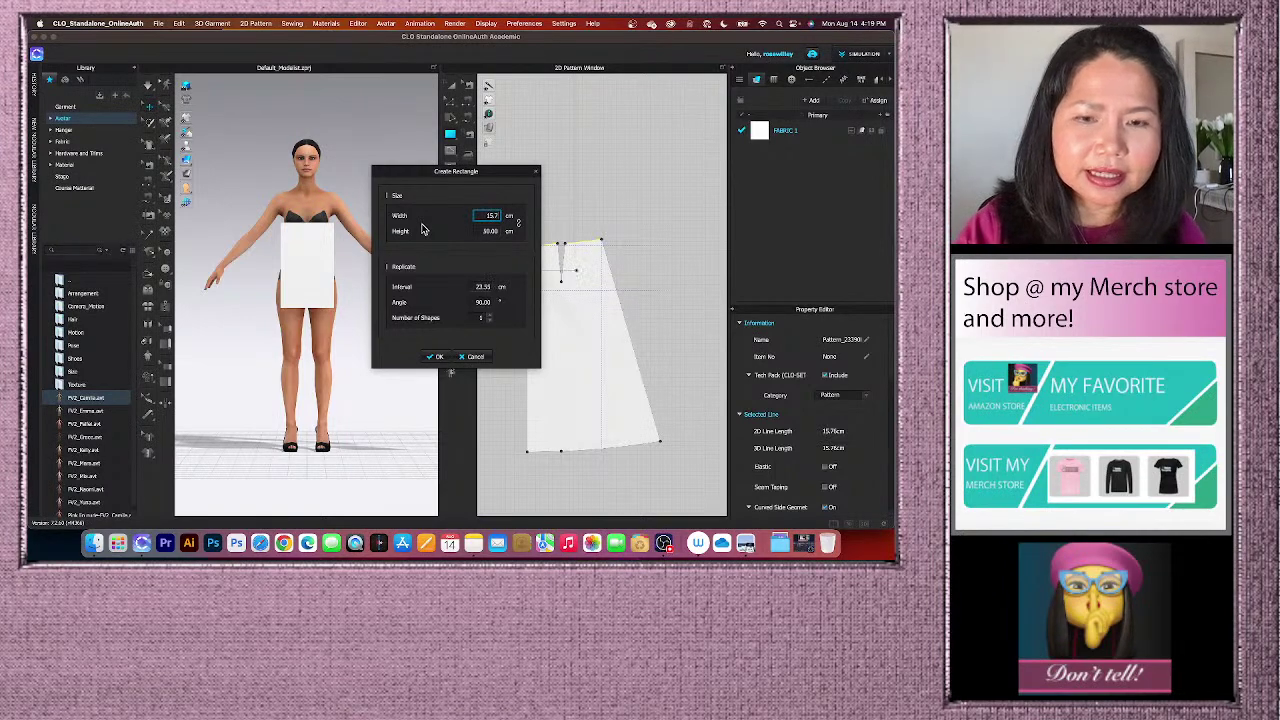
left_click(481, 233)
type("4")
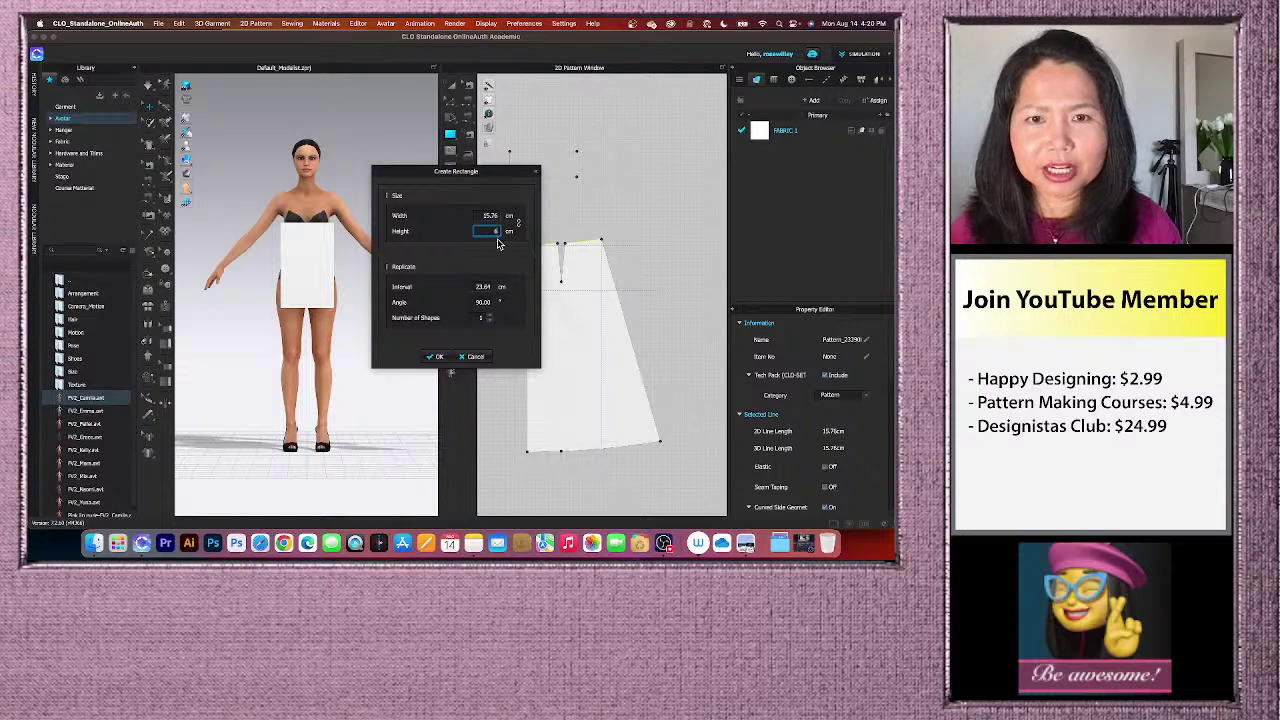
left_click(436, 357)
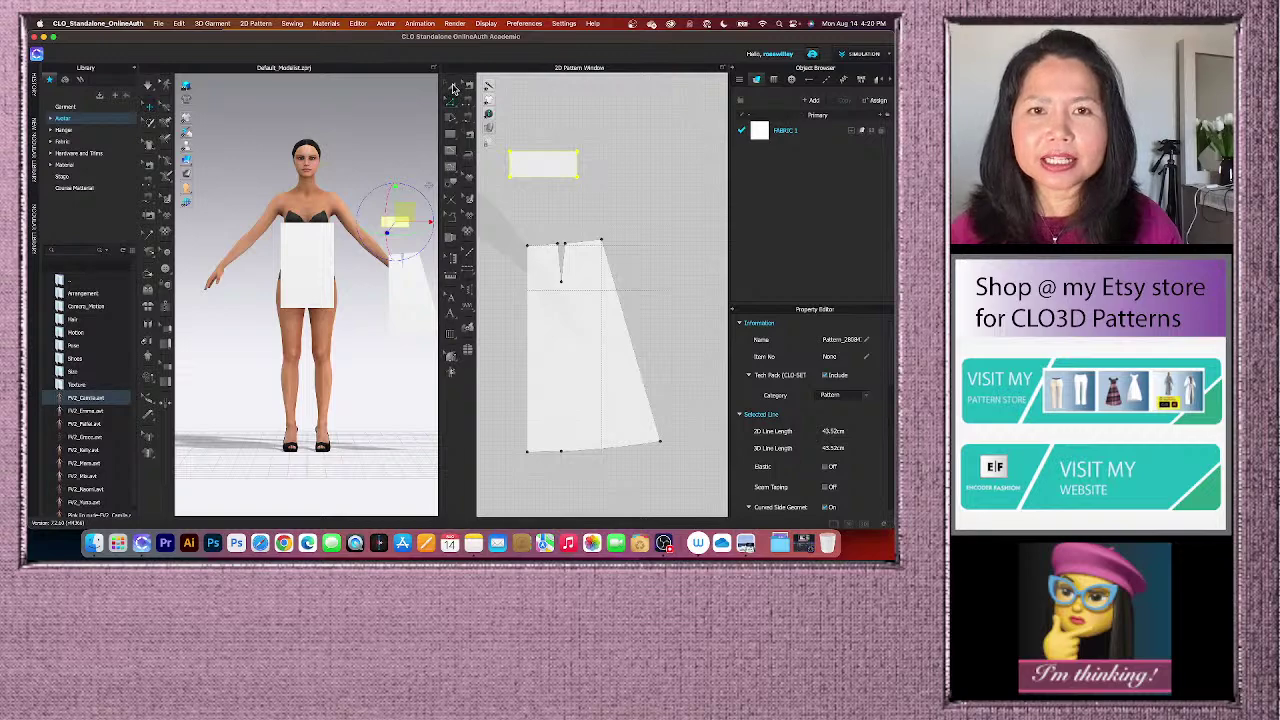
- Move the rectangle pattern to just above the skirt's waistline, lined up with the straight centre edge, and deselect it
left_click(453, 88)
left_click(535, 163)
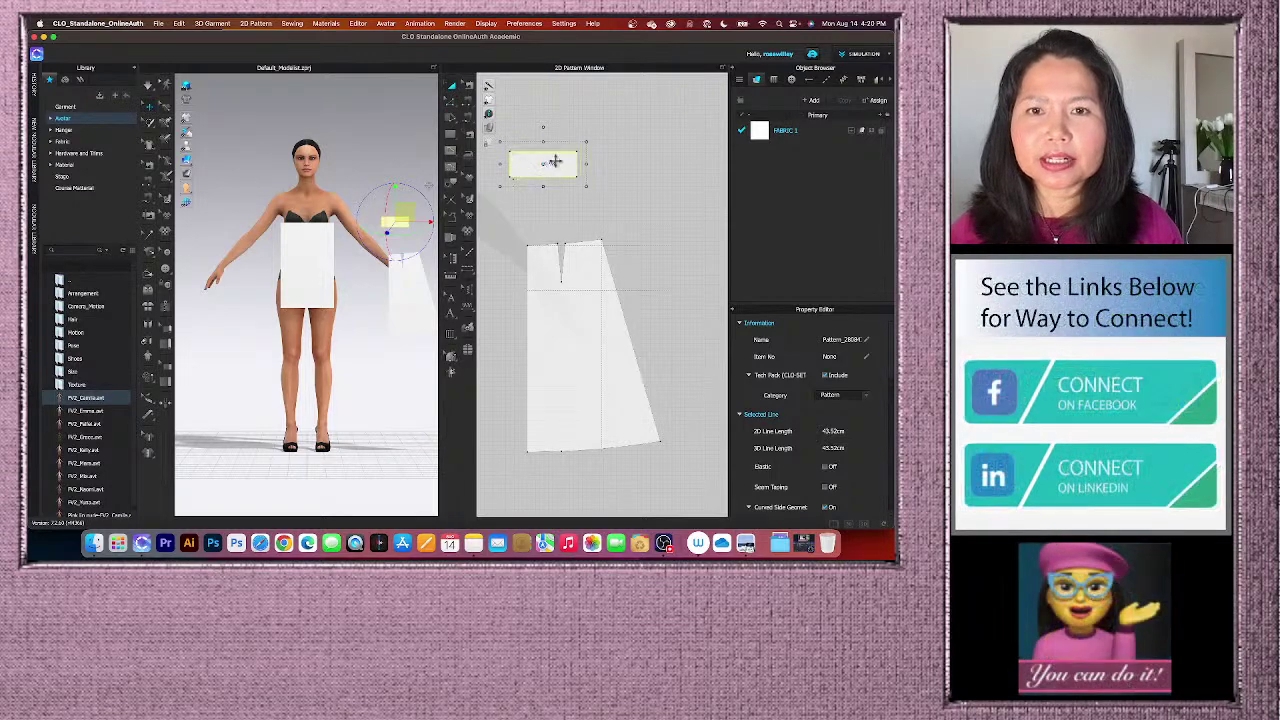
left_click_drag(555, 162, 573, 195)
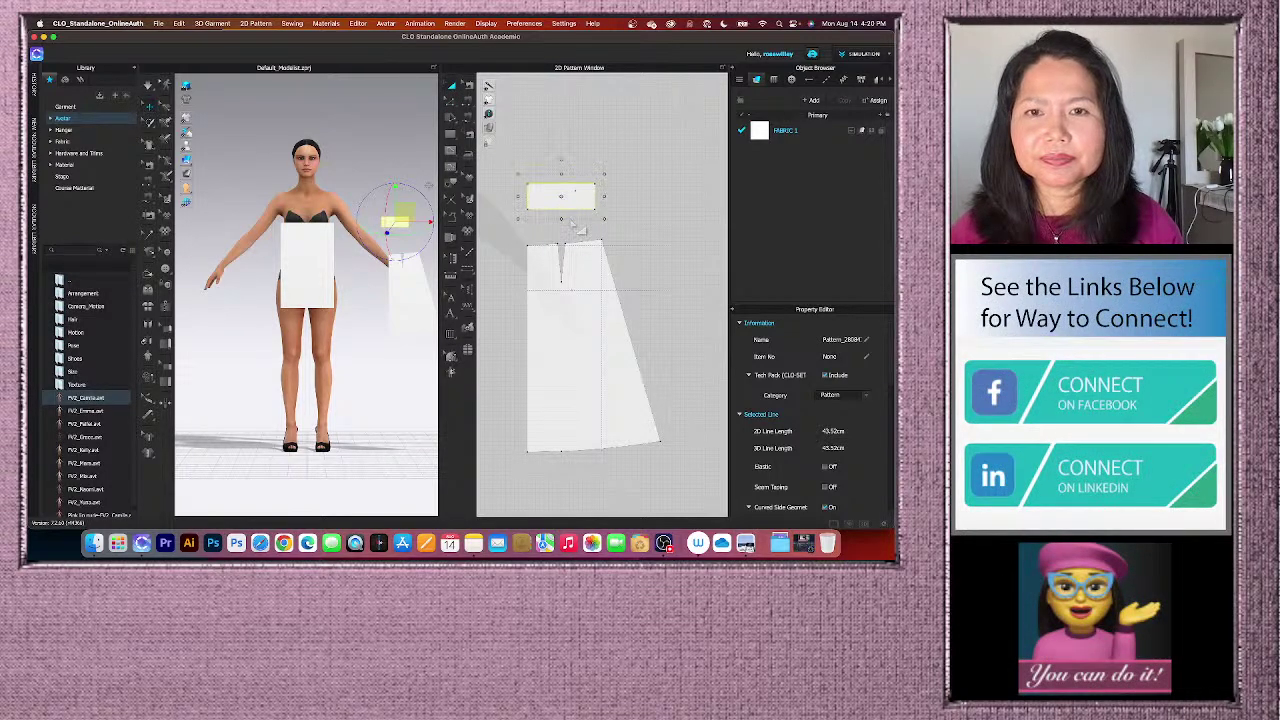
left_click(650, 220)
- Offset the rectangle's upper edge inward as one internal line at 1.25 cm
scroll(544, 180, "up", 2)
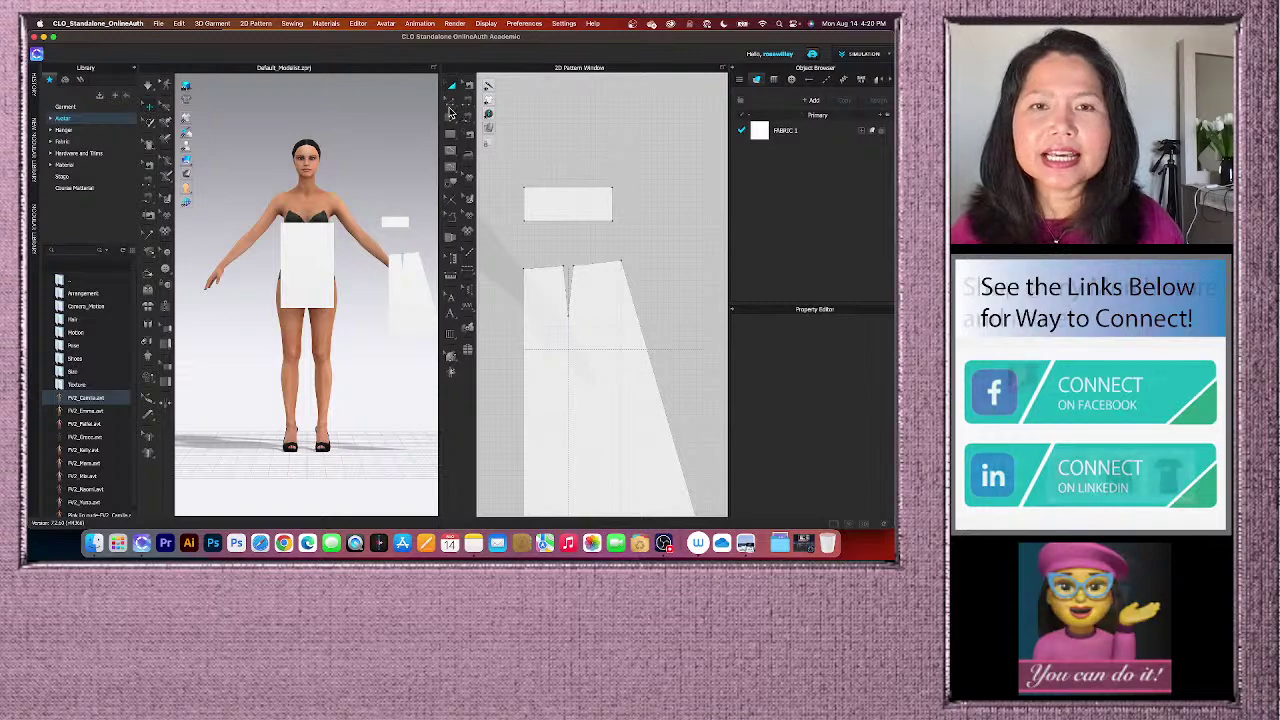
left_click(451, 104)
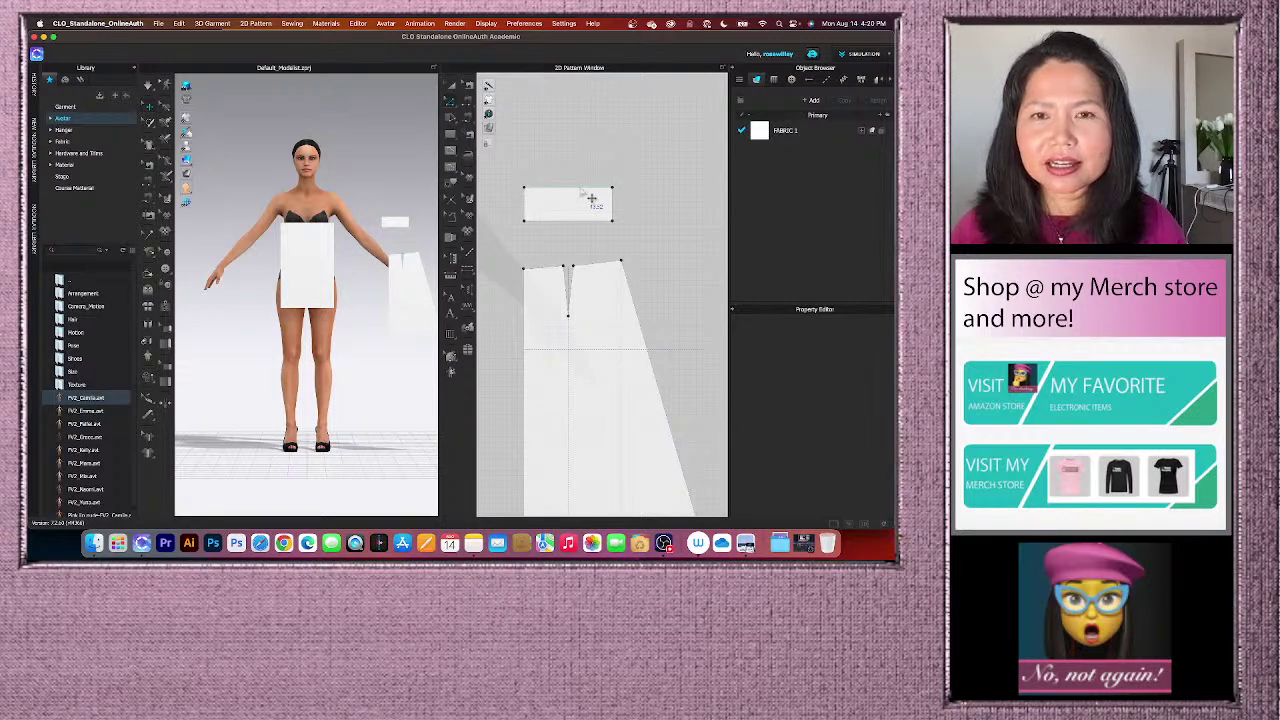
left_click(591, 199)
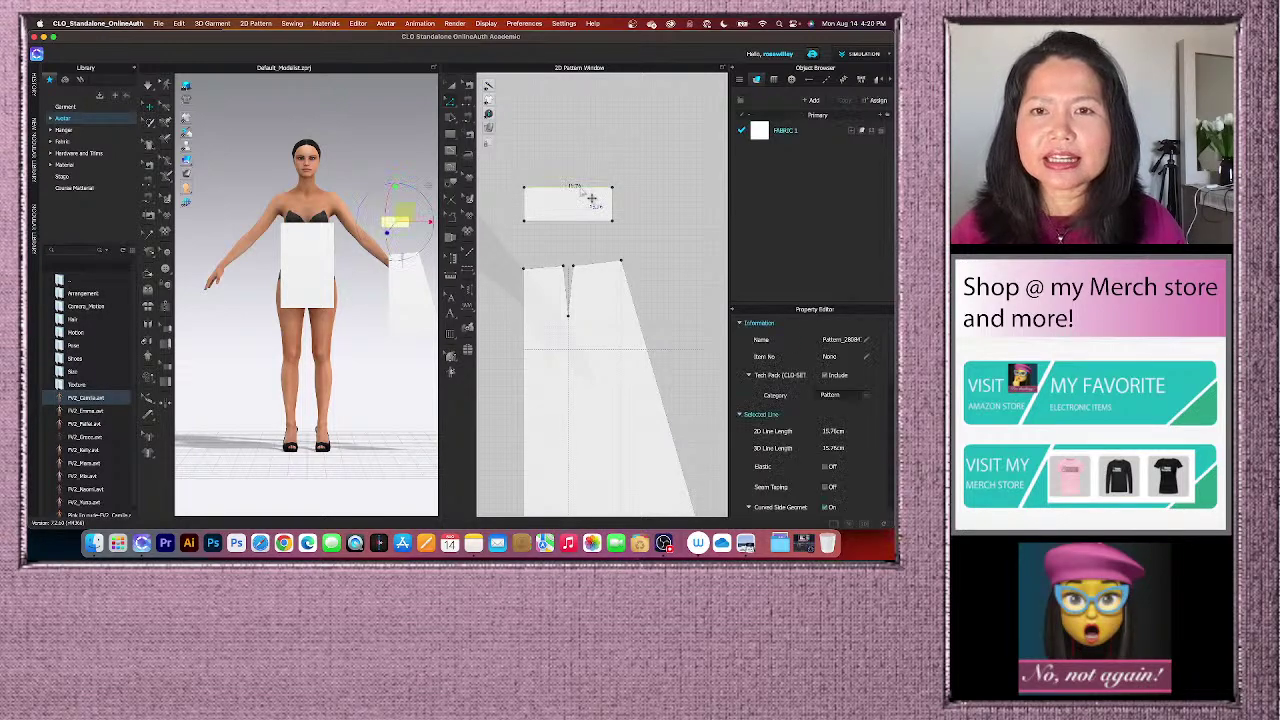
right_click(582, 188)
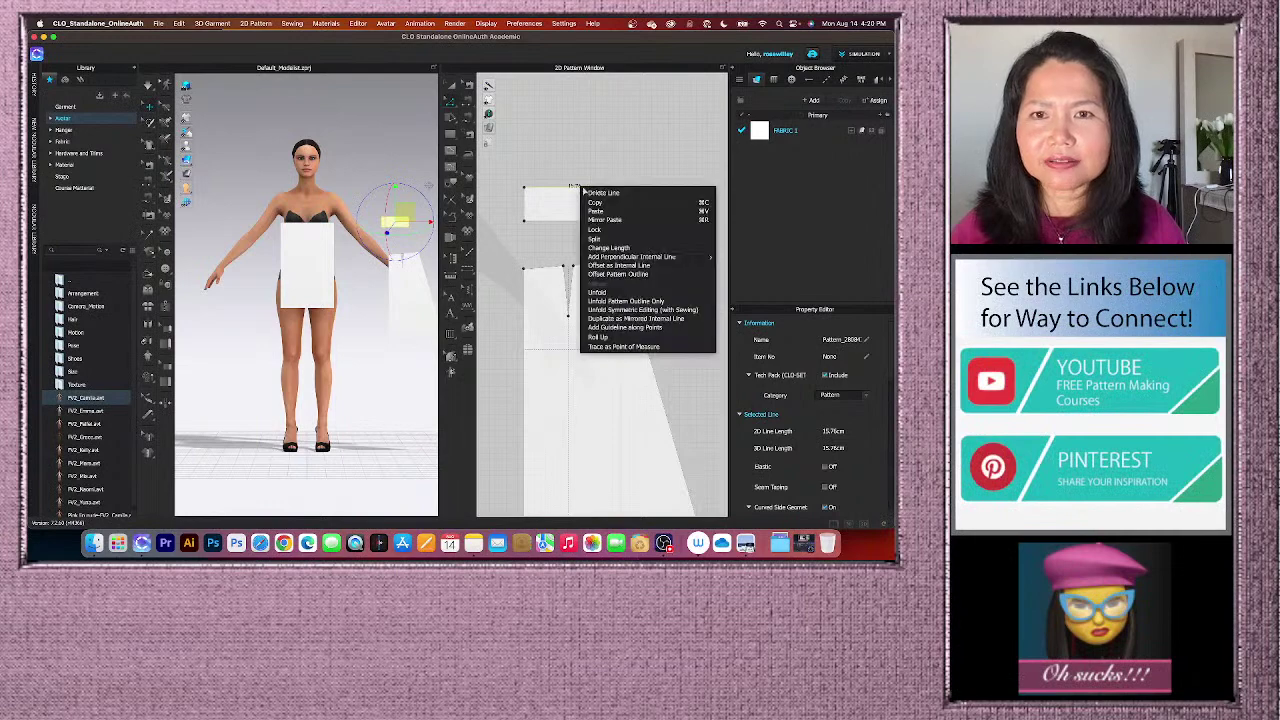
left_click(645, 267)
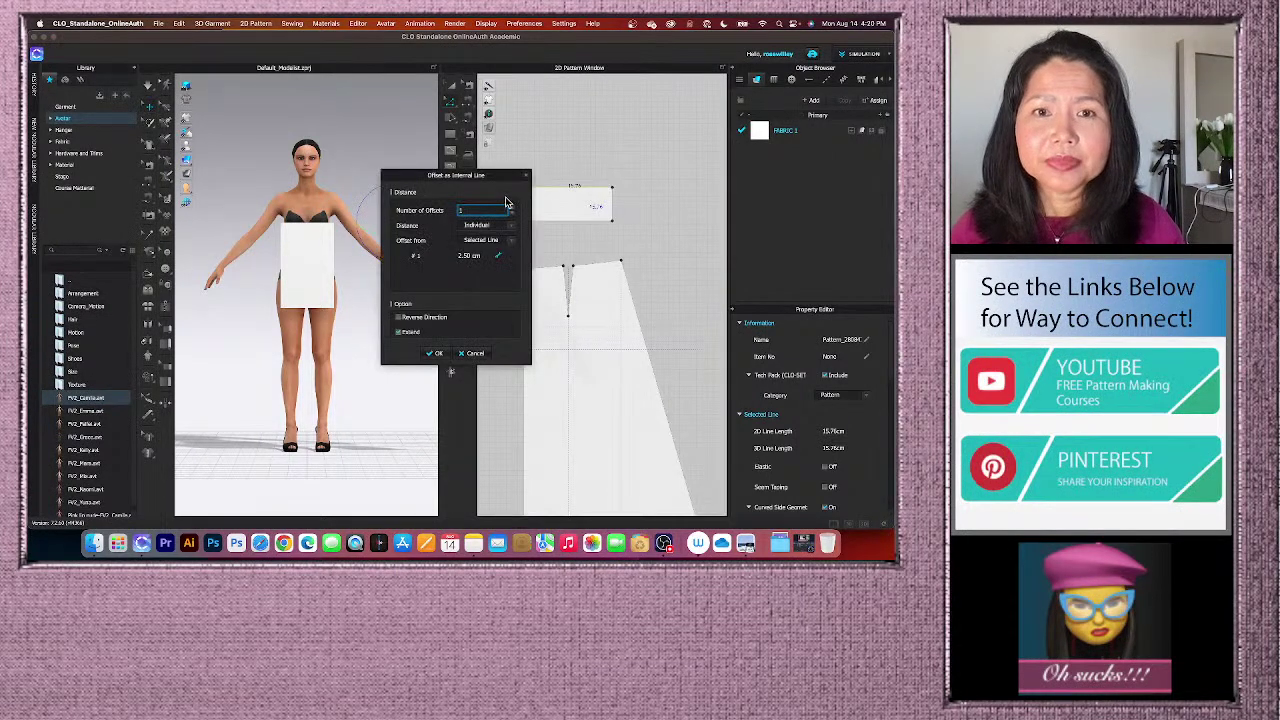
left_click_drag(508, 178, 464, 181)
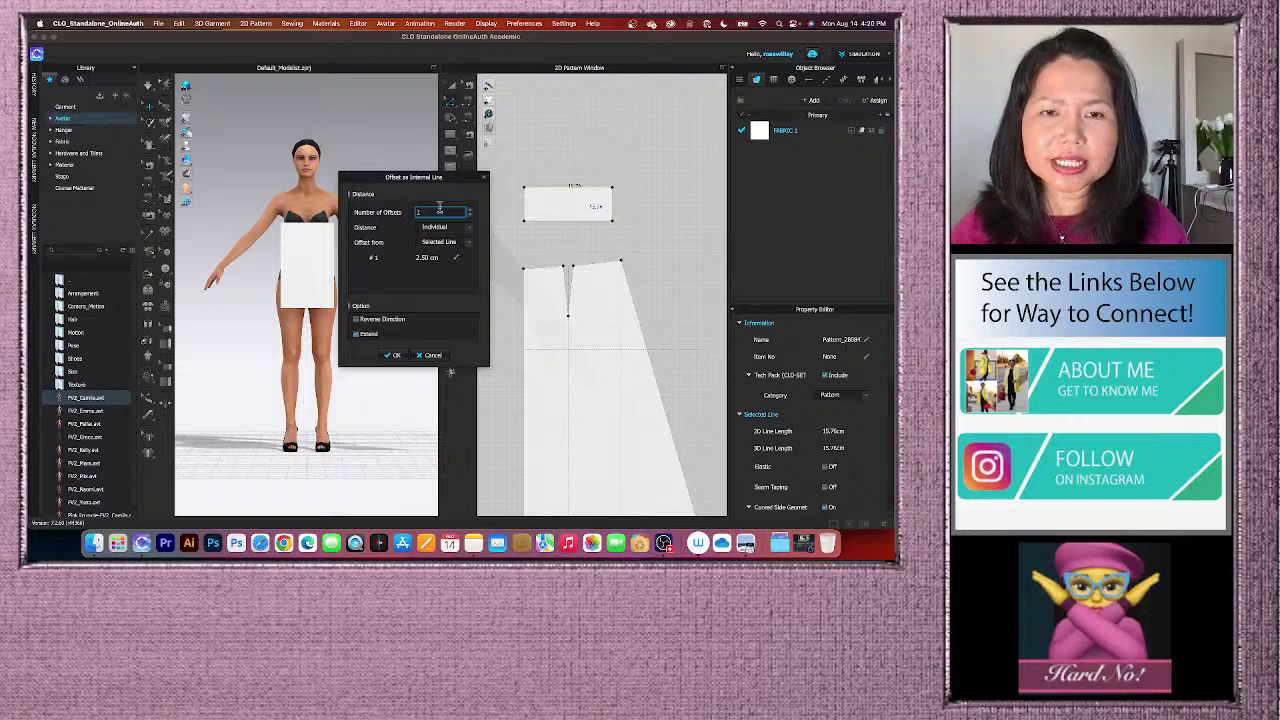
left_click(425, 259)
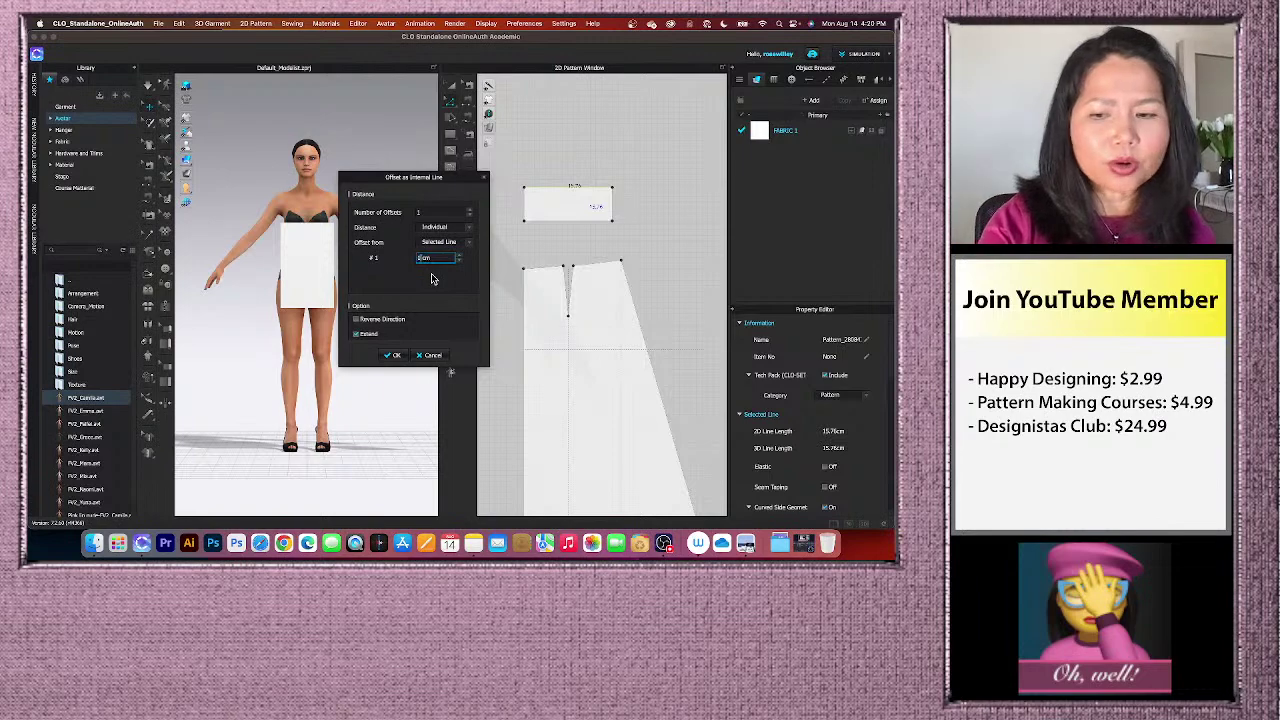
type("1.25")
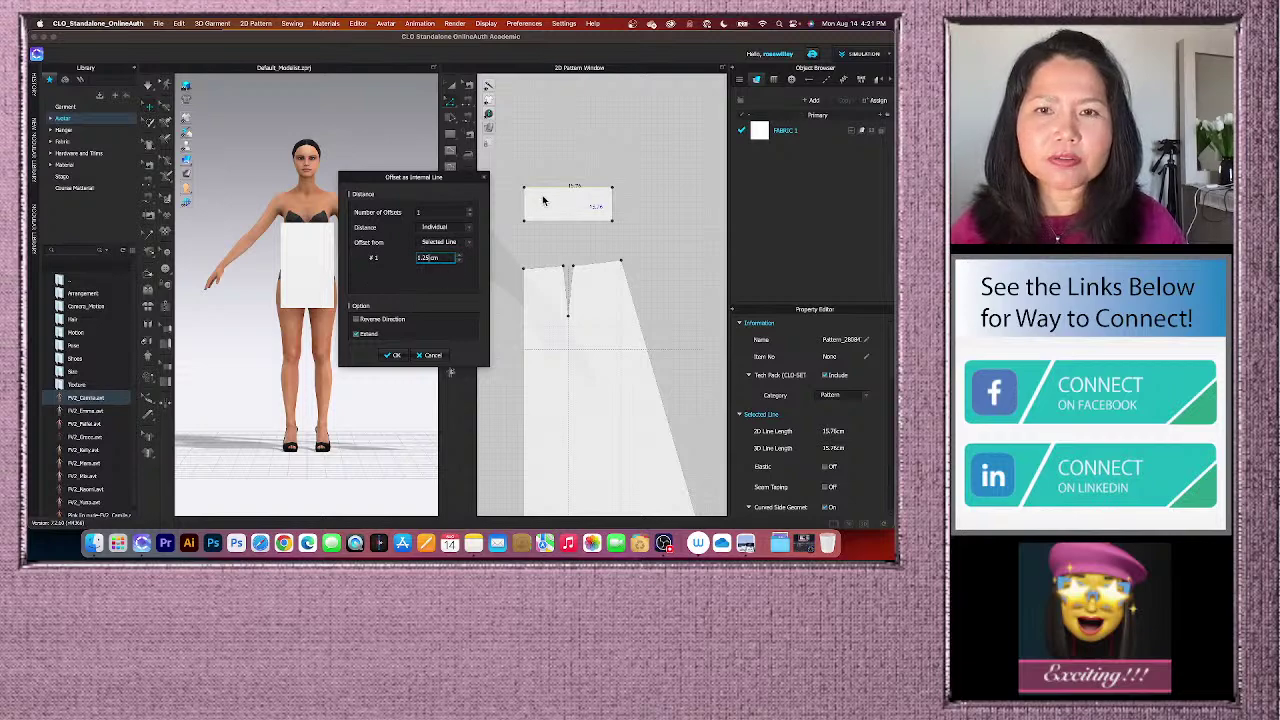
left_click(398, 358)
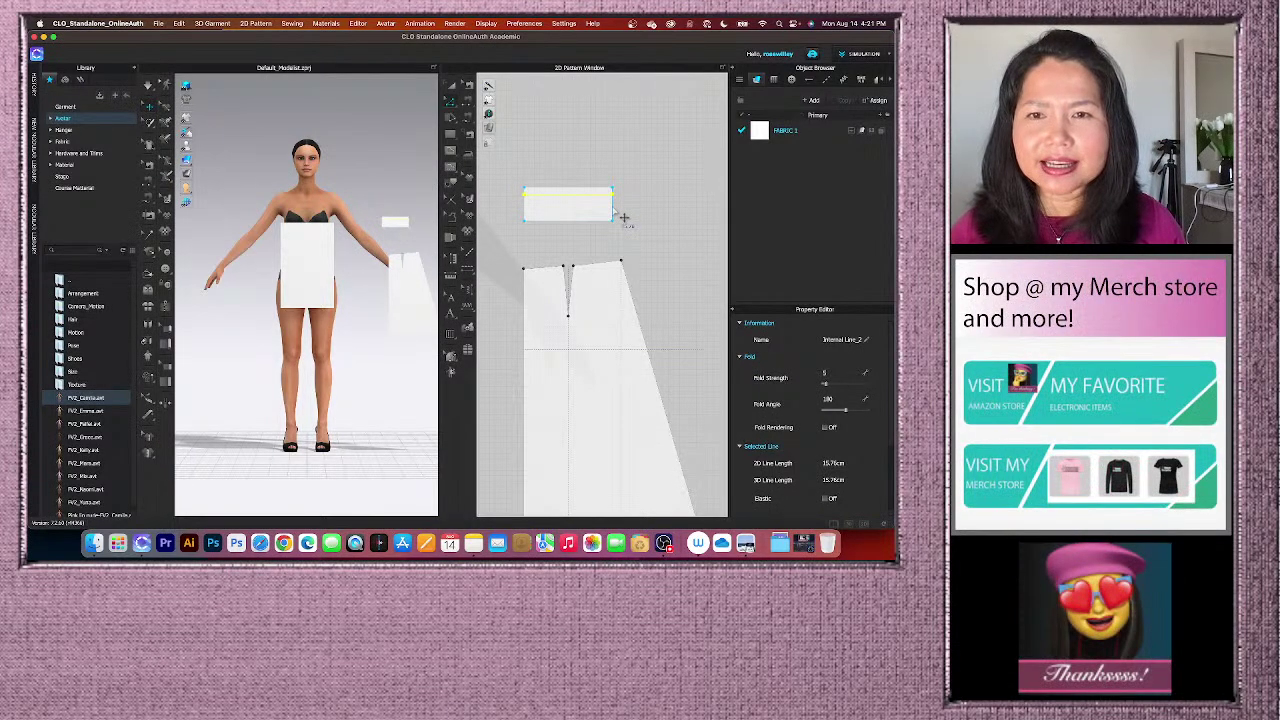
- Offset the rectangle's side-seam edge inward as one internal line at 0.7 cm
left_click(623, 217)
right_click(614, 208)
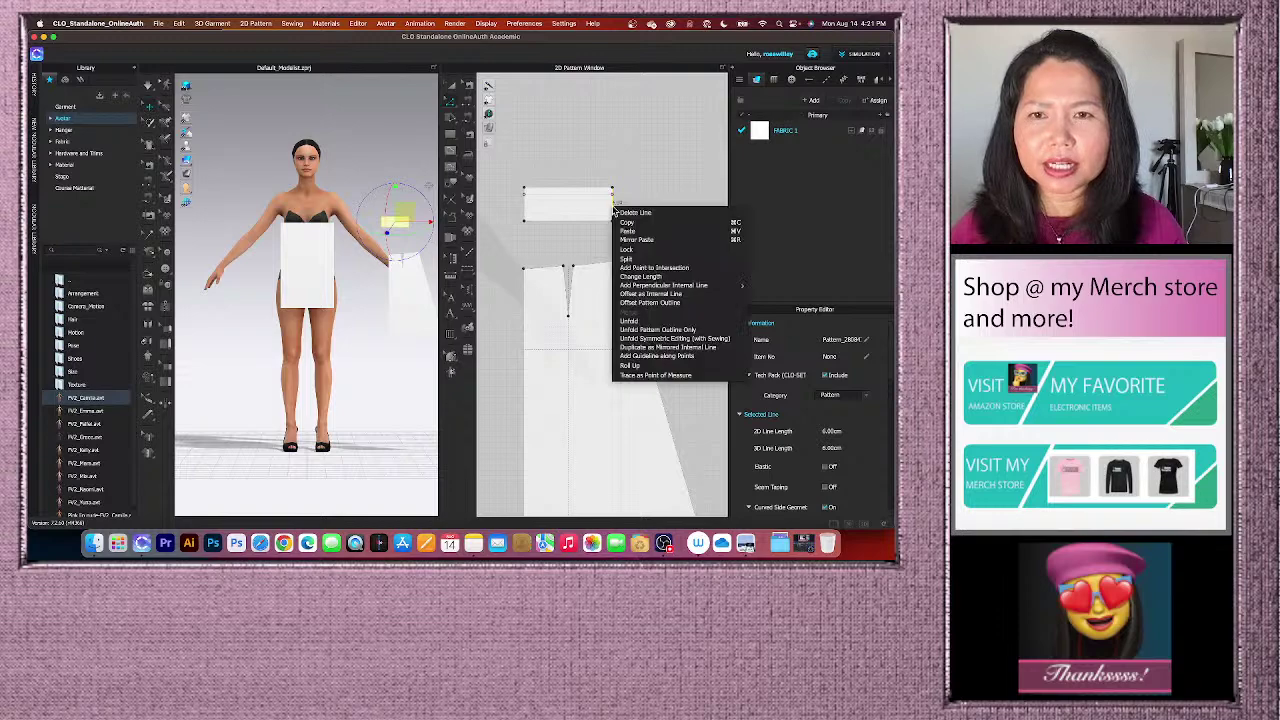
left_click(664, 295)
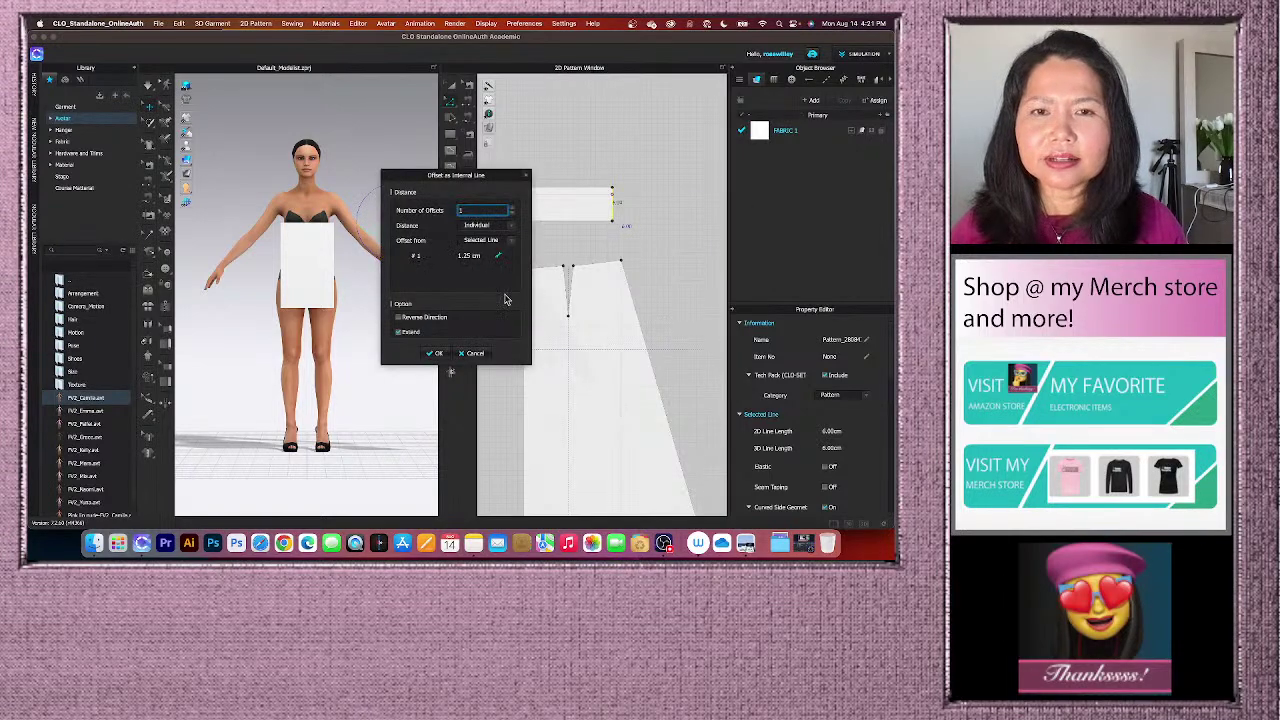
left_click(470, 258)
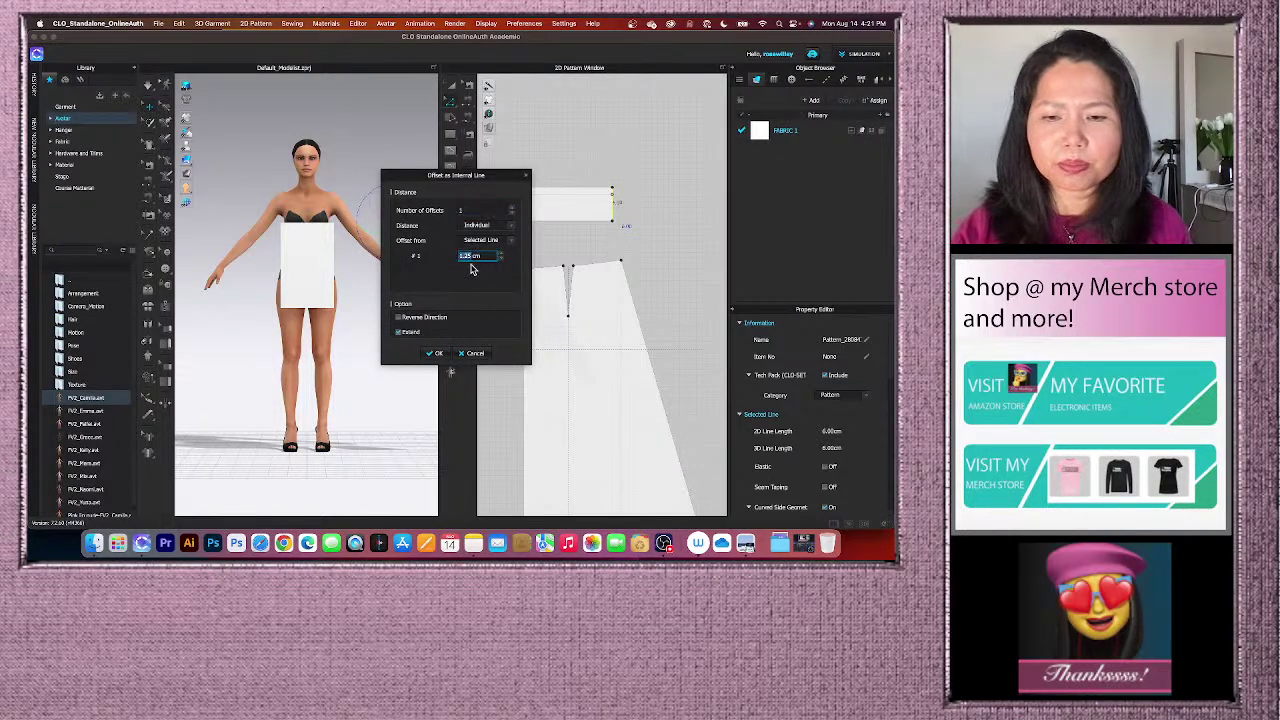
type("1")
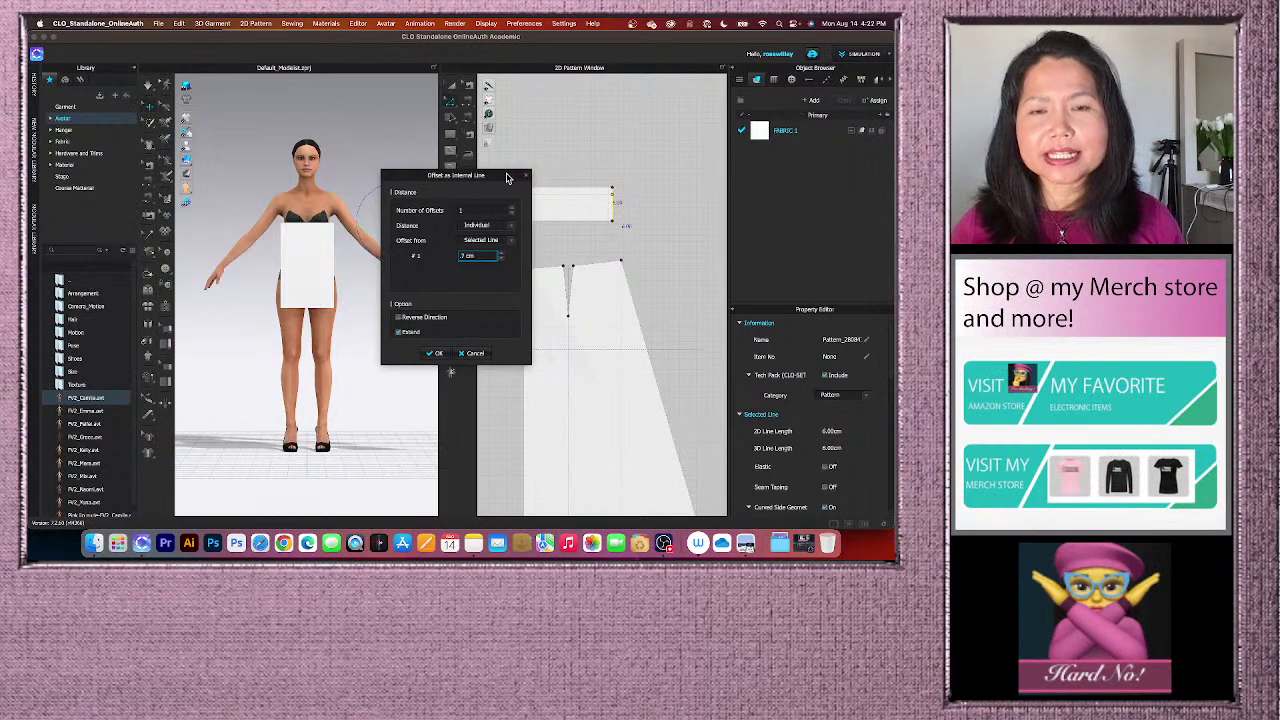
left_click_drag(507, 177, 459, 169)
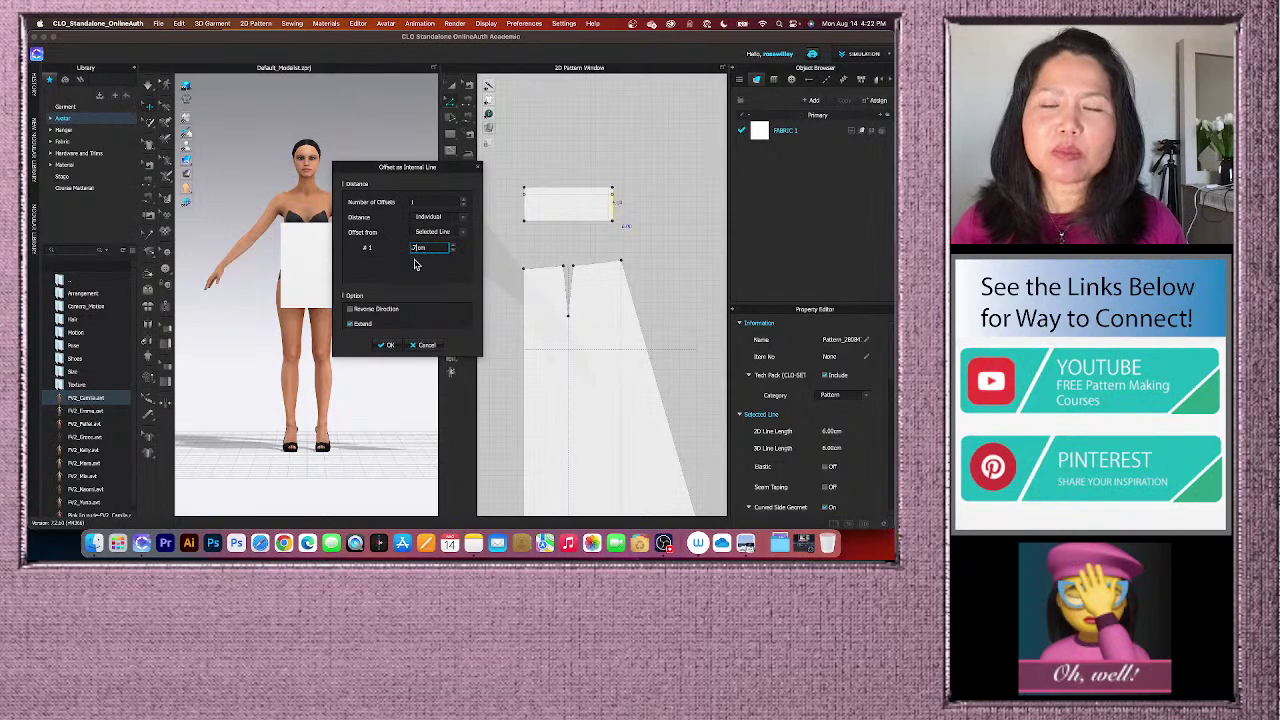
left_click(390, 346)
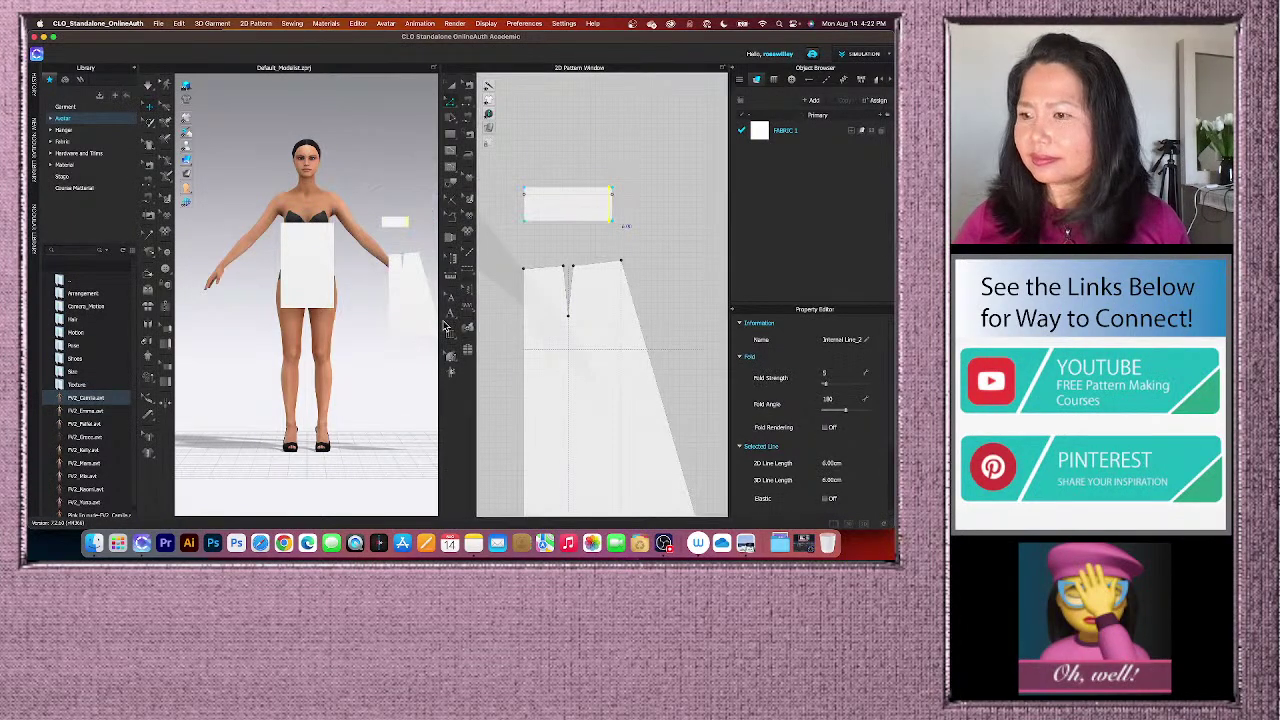
- Draw a slanted internal line from the 1.25 cm offset line's centre-edge end to the upper end of the 0.7 cm offset line
scroll(622, 232, "up", 1)
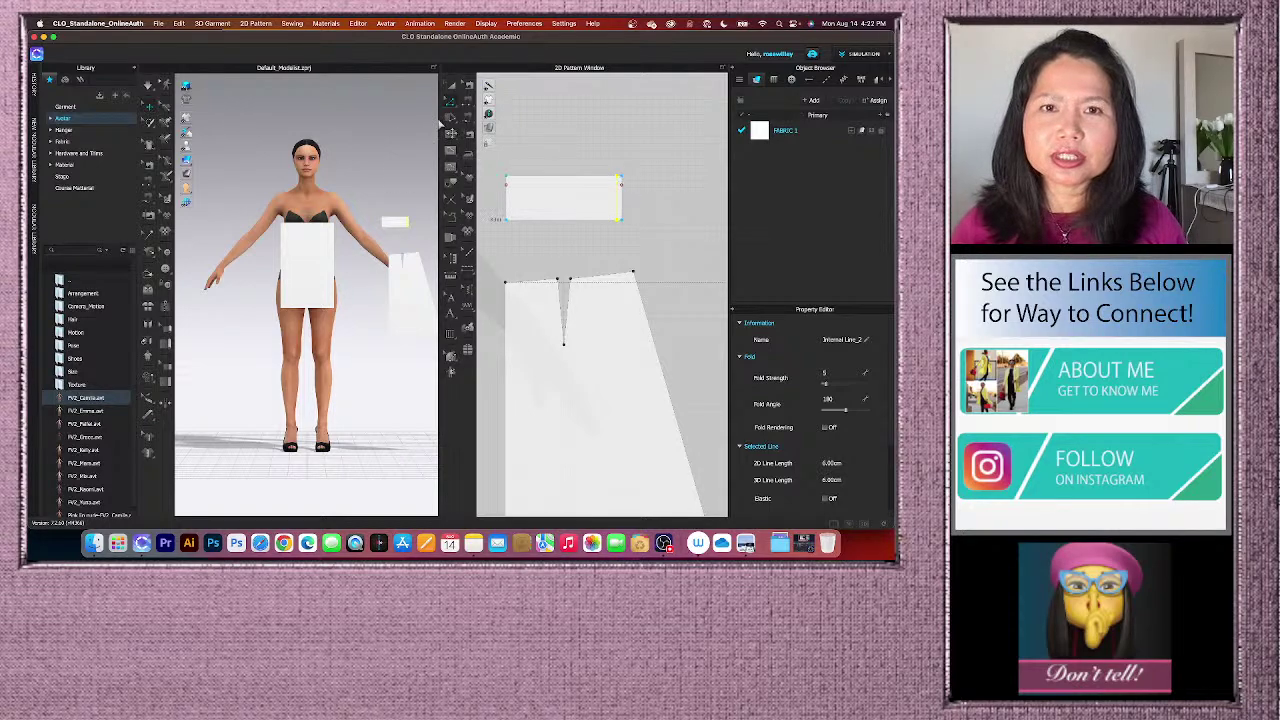
left_click(453, 156)
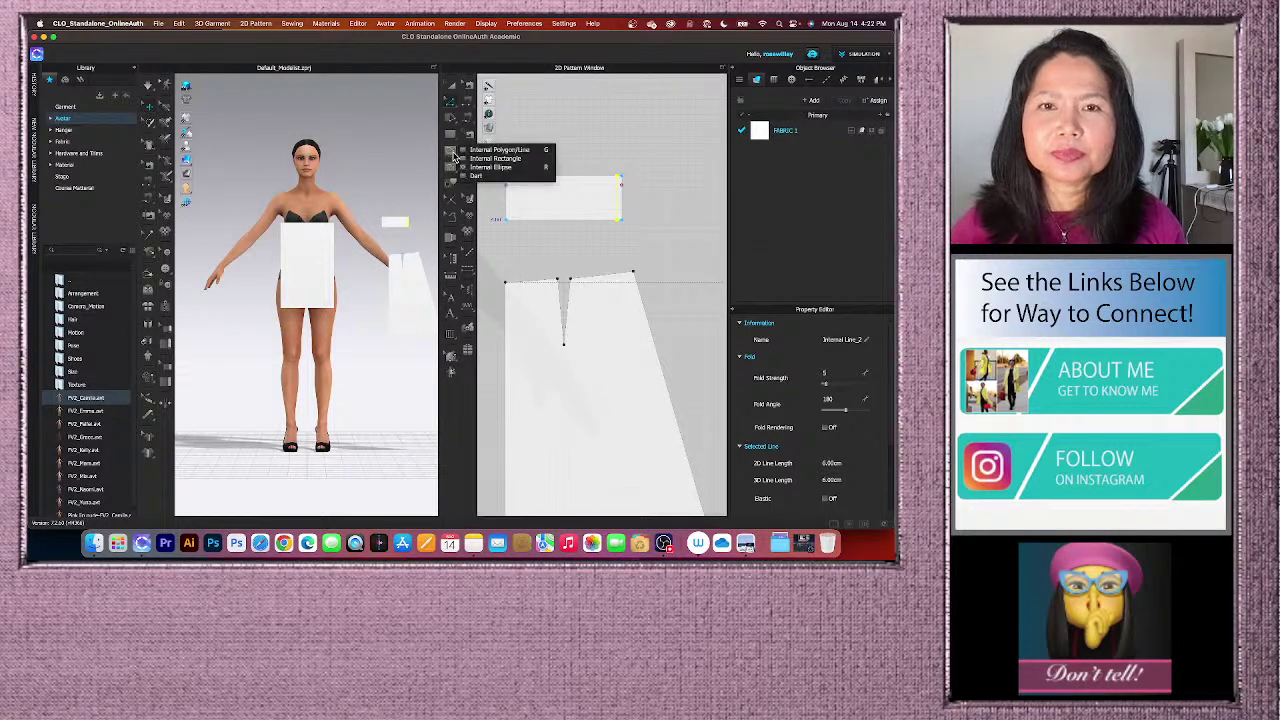
left_click(498, 149)
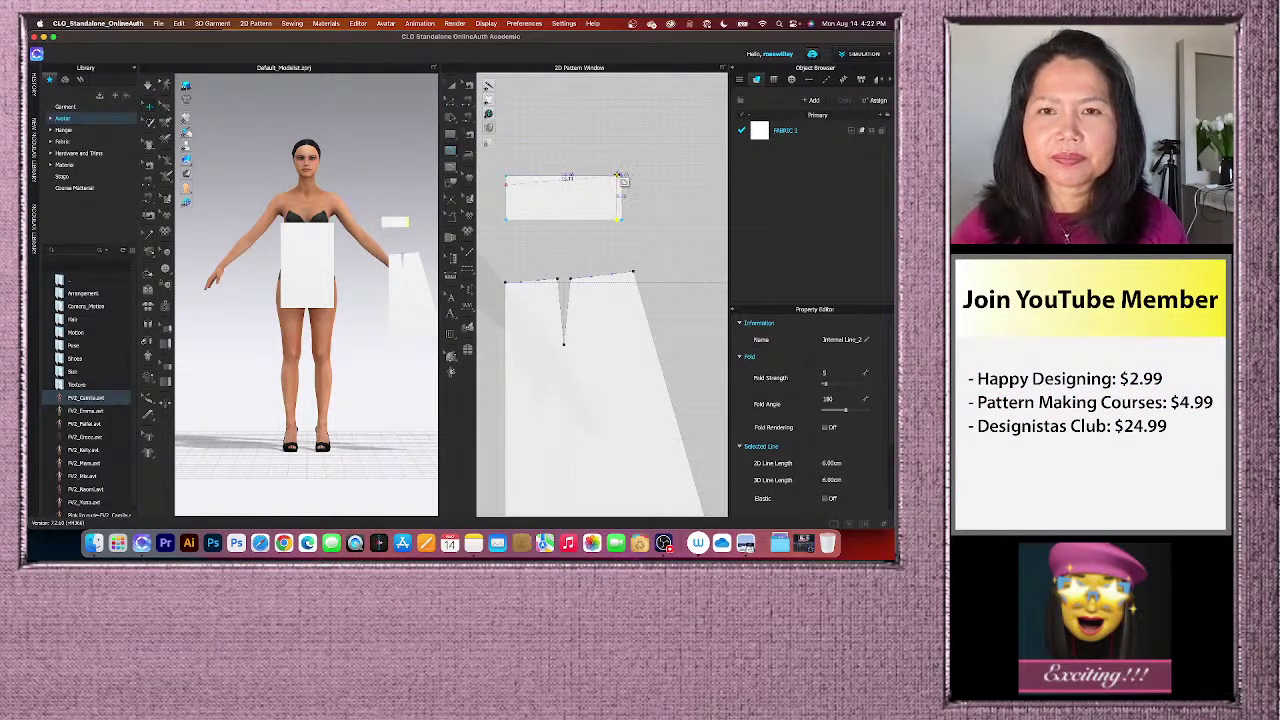
left_click(615, 177)
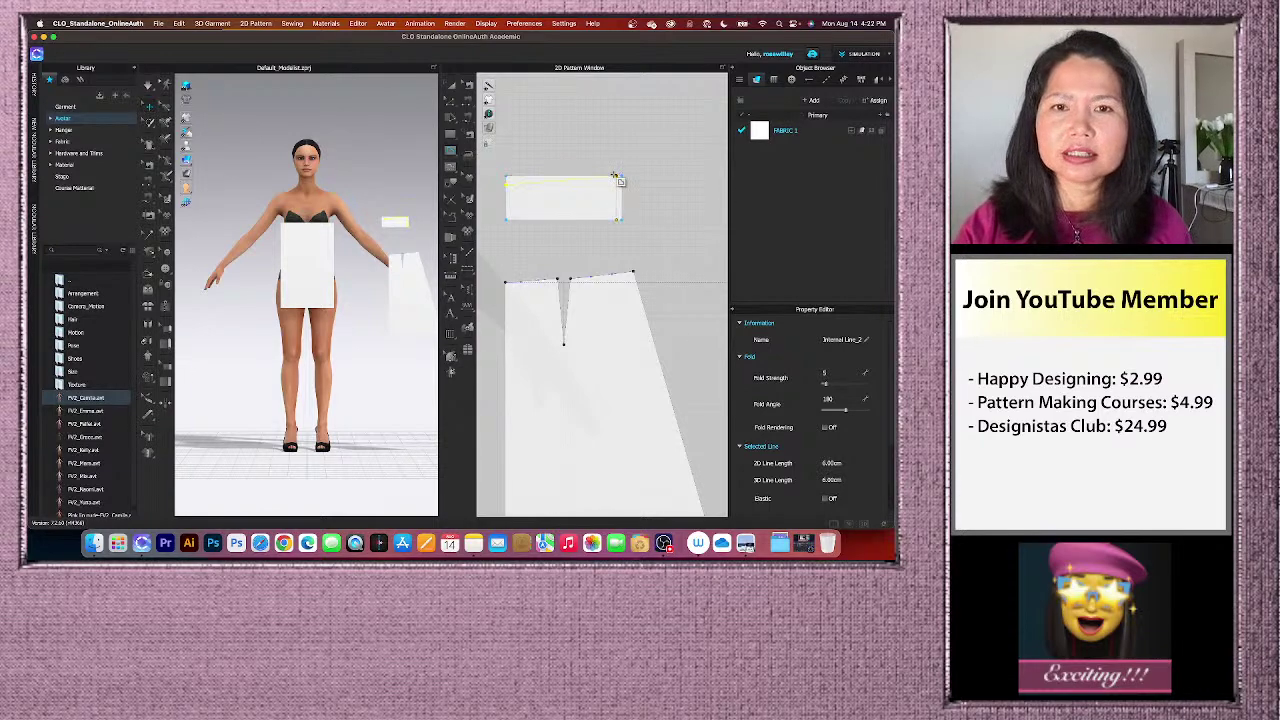
- Bend the slanted internal line into a shallow downward curve with Edit Curvature, giving it a length of about 15.15 cm
scroll(608, 180, "down", 1)
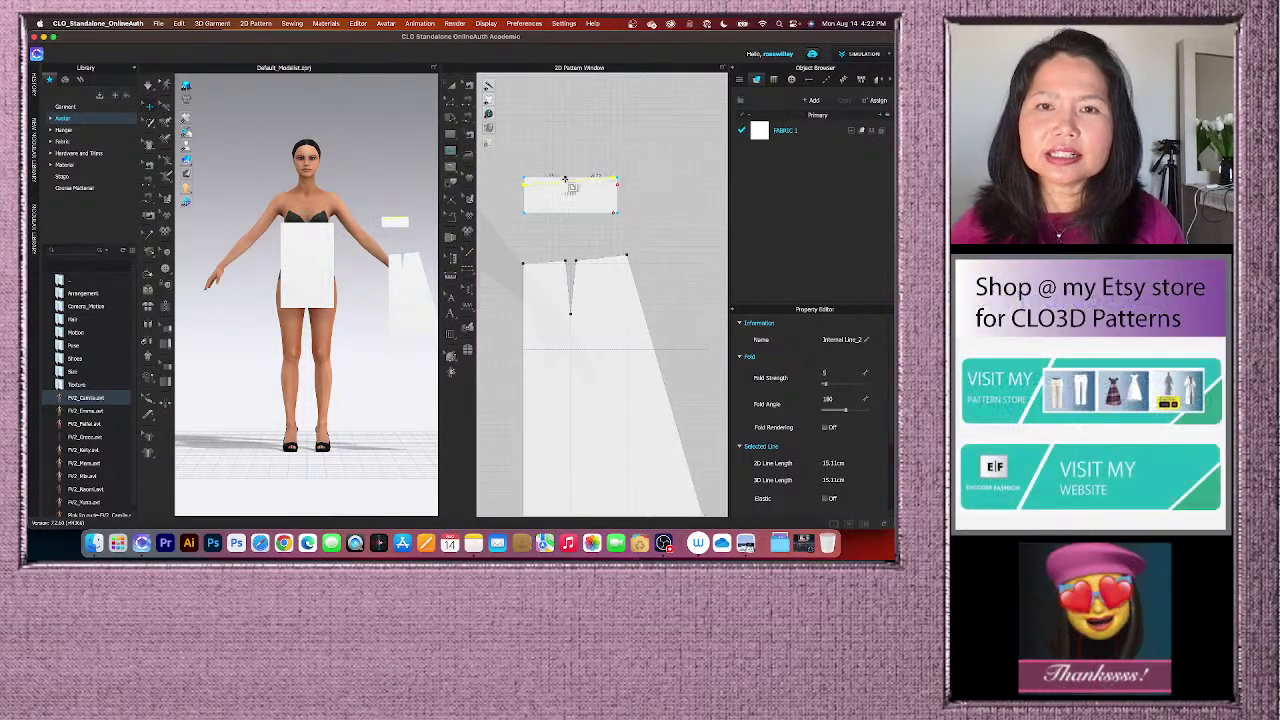
scroll(605, 185, "up", 2)
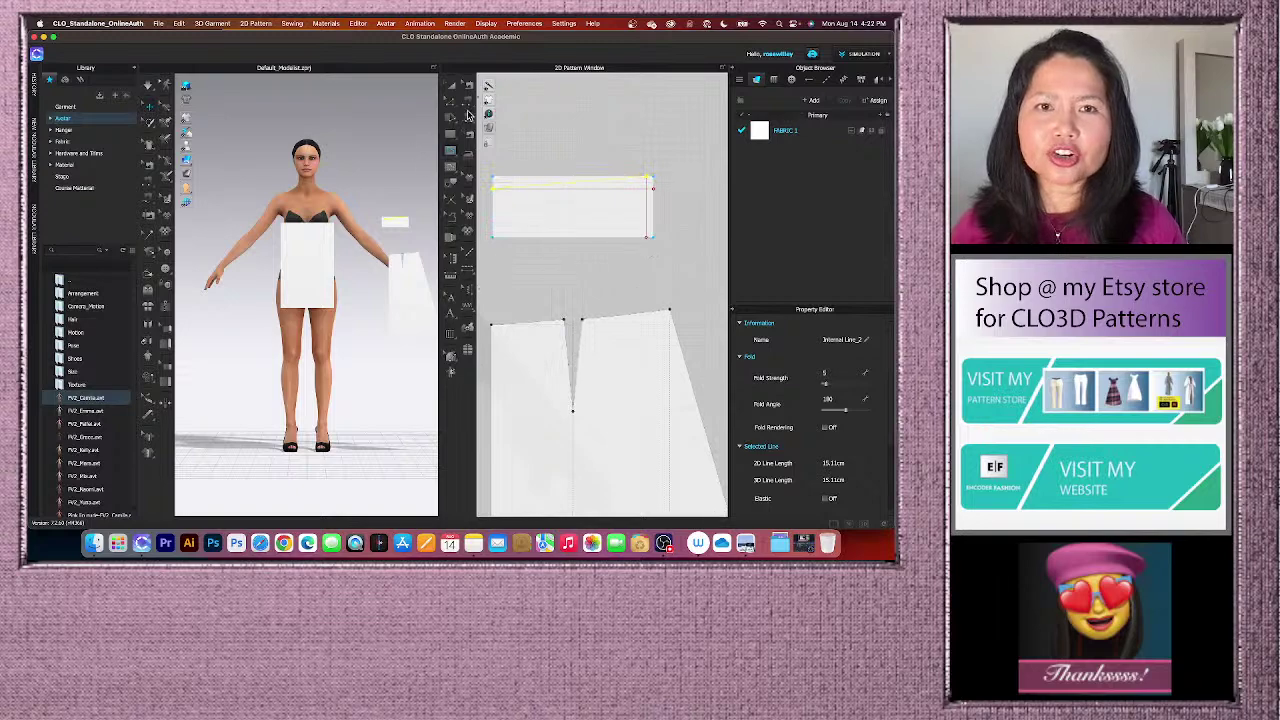
left_click(450, 104)
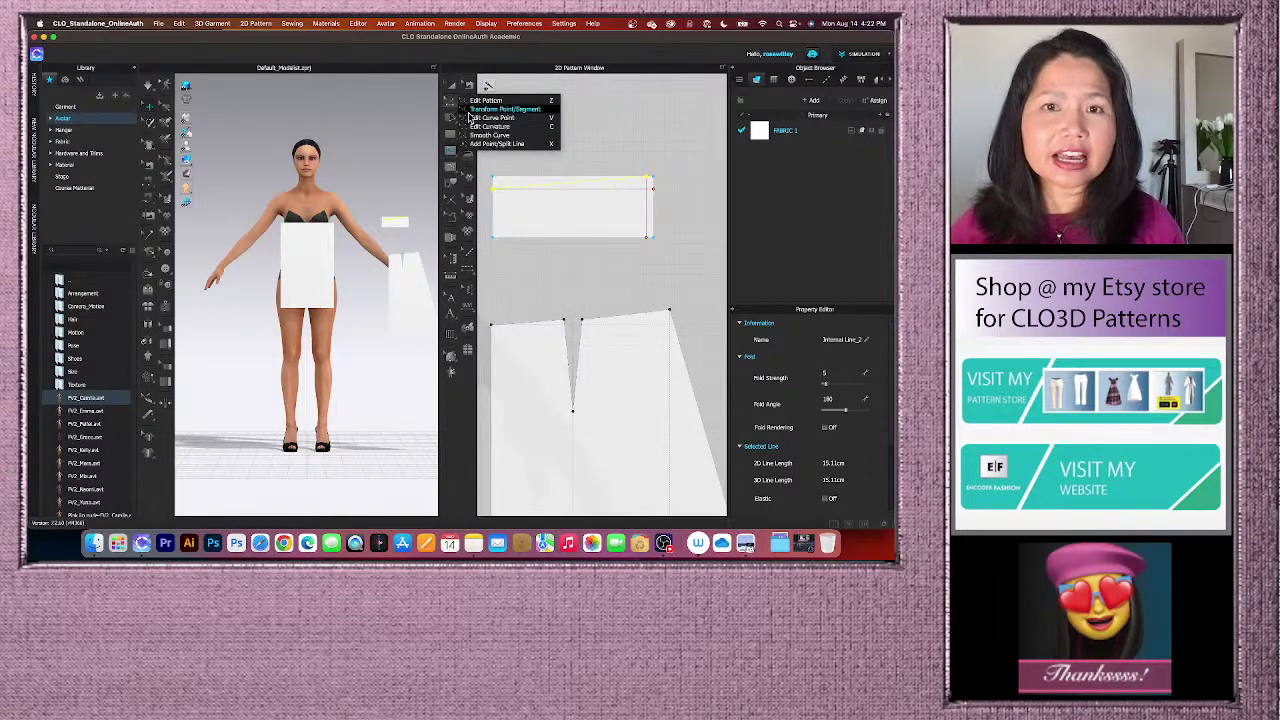
left_click(491, 128)
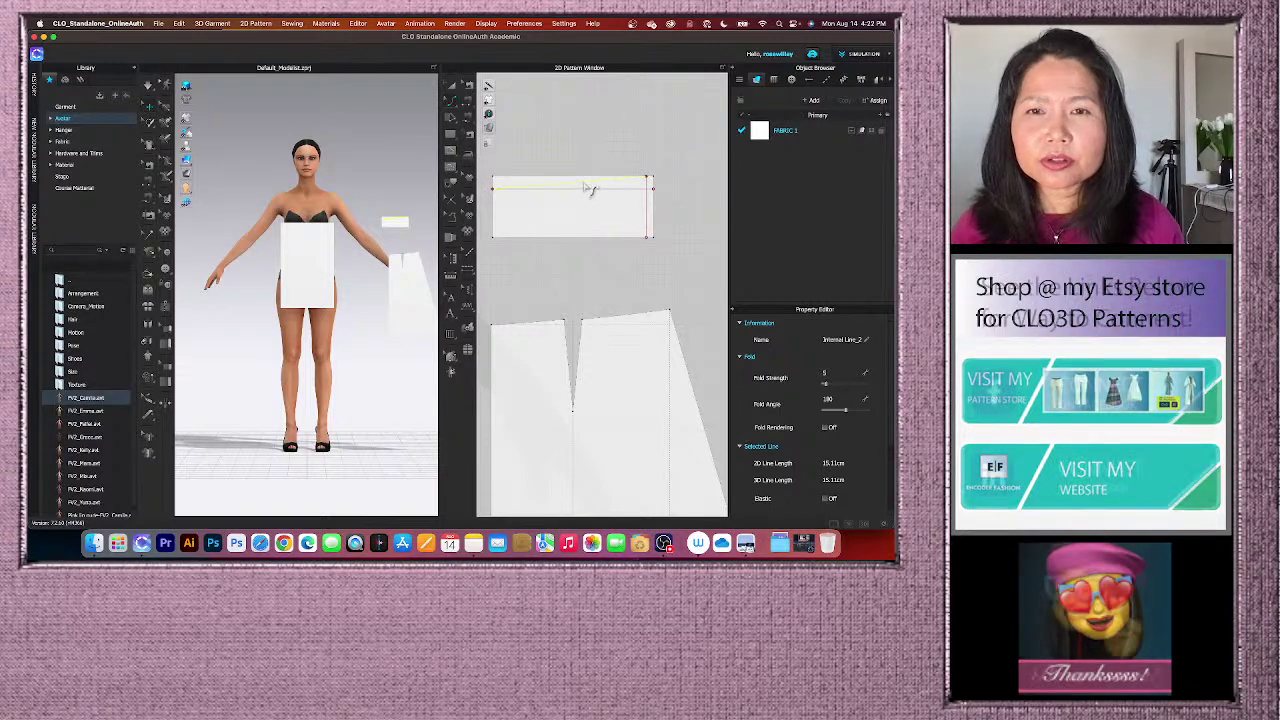
left_click(592, 189)
left_click_drag(592, 190, 601, 192)
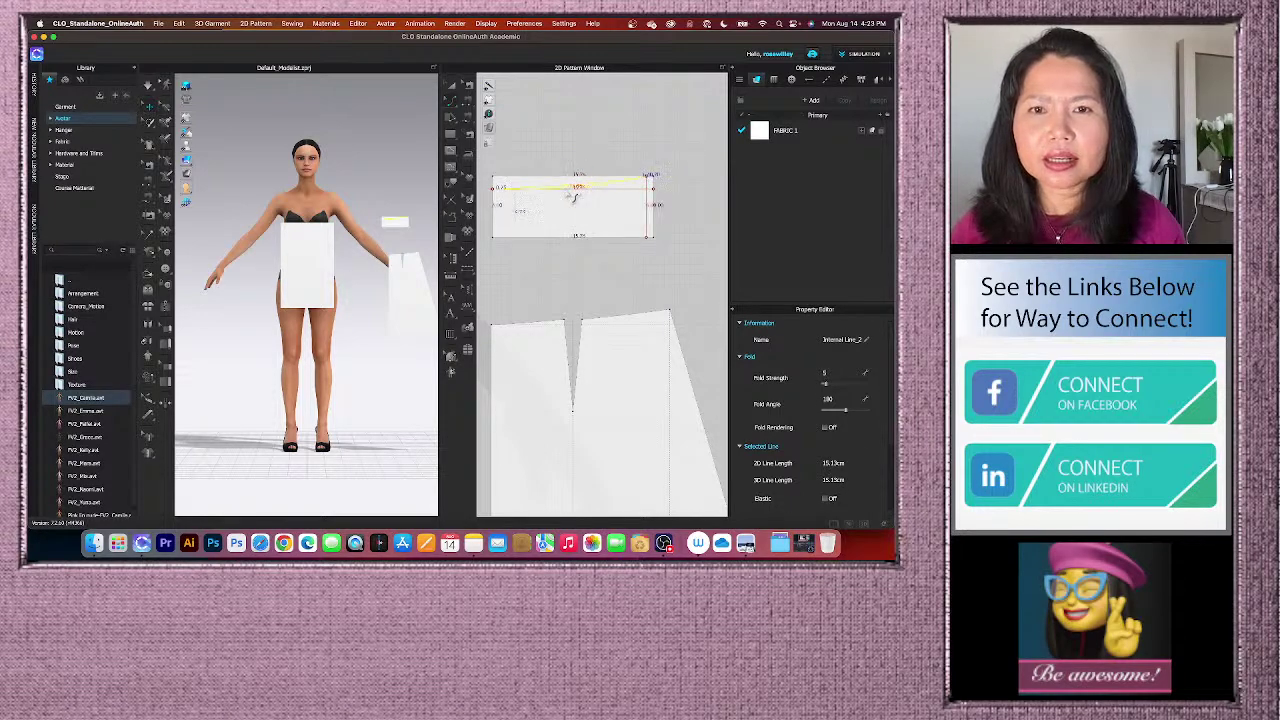
scroll(530, 195, "down", 1)
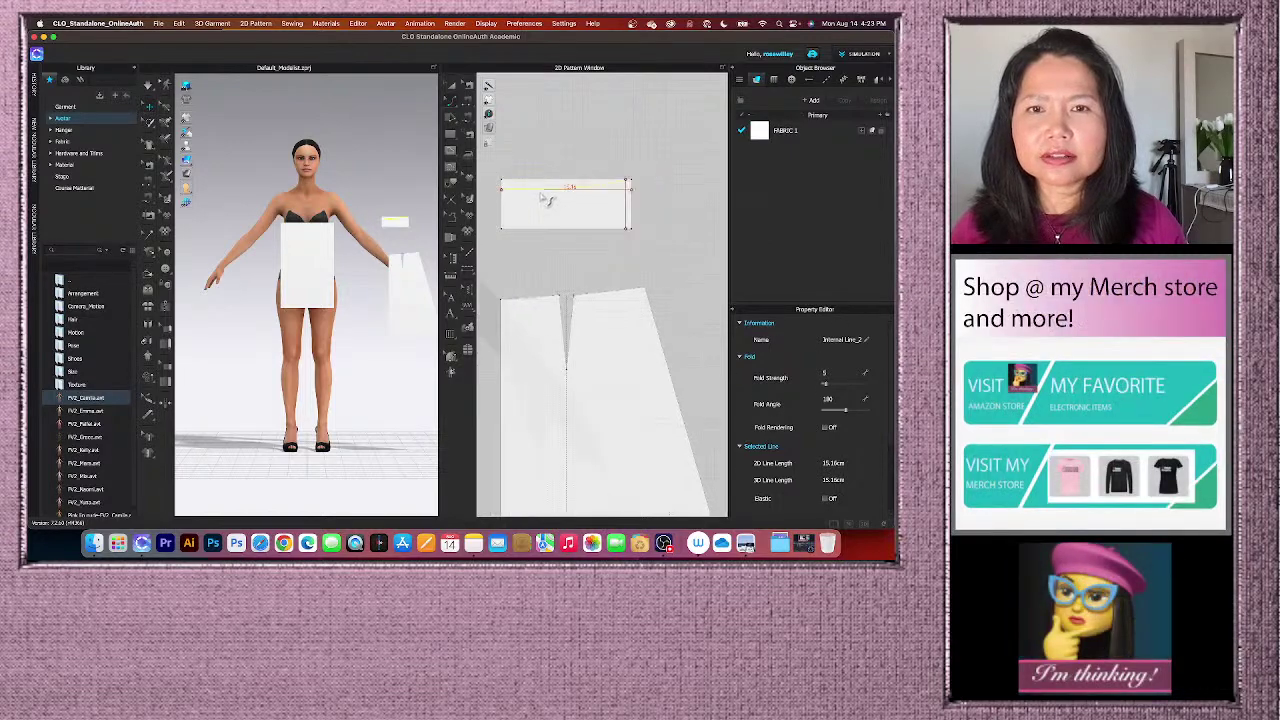
scroll(510, 198, "up", 2)
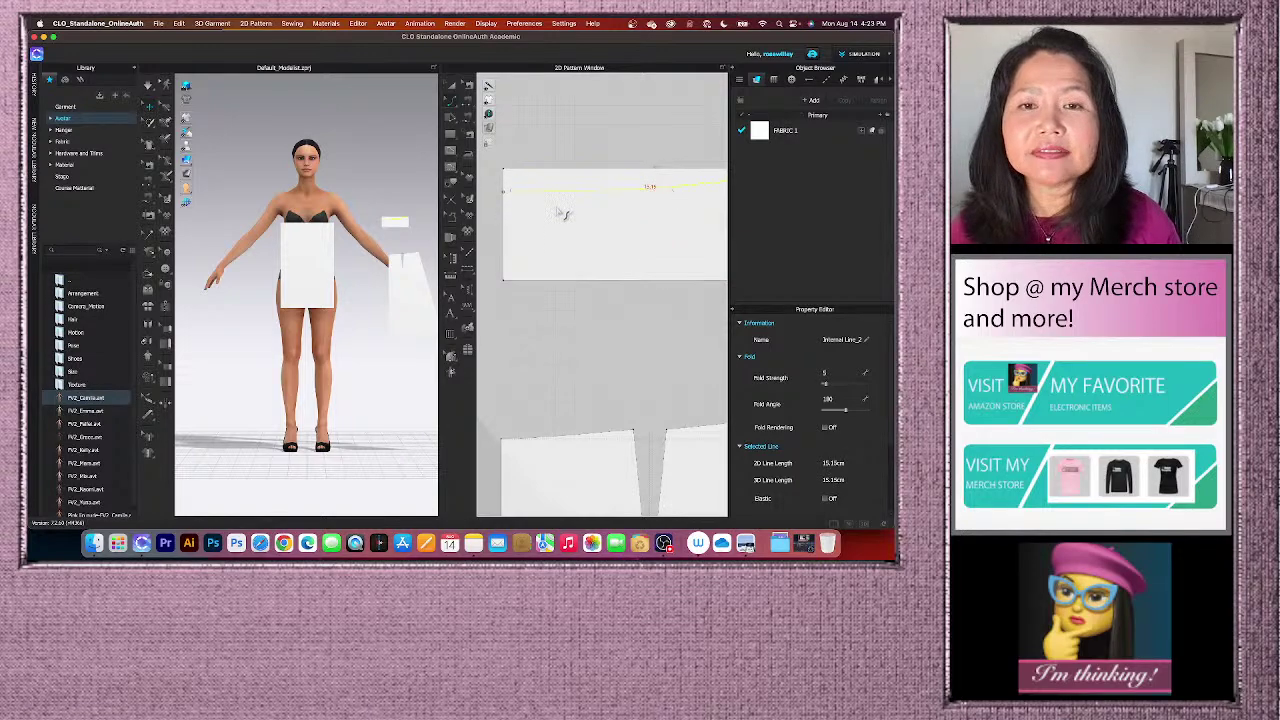
scroll(563, 209, "down", 1)
scroll(548, 209, "up", 1)
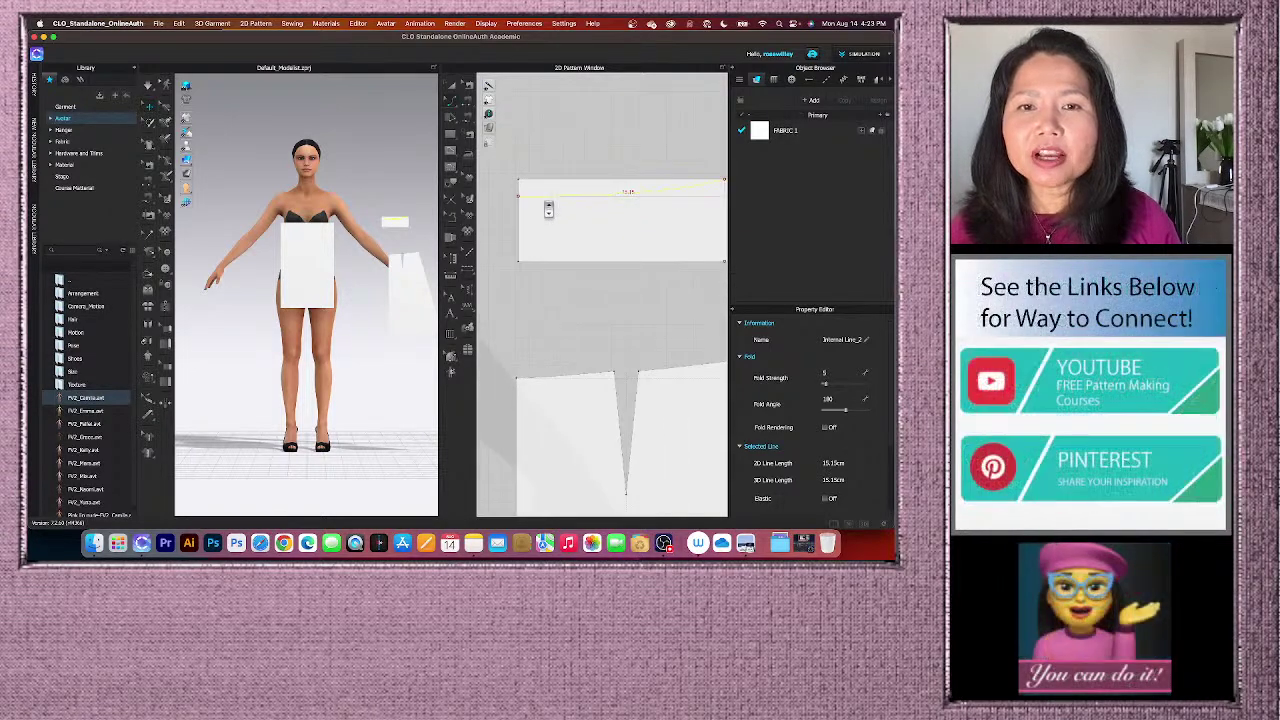
scroll(548, 209, "down", 1)
scroll(548, 210, "up", 1)
scroll(548, 211, "down", 1)
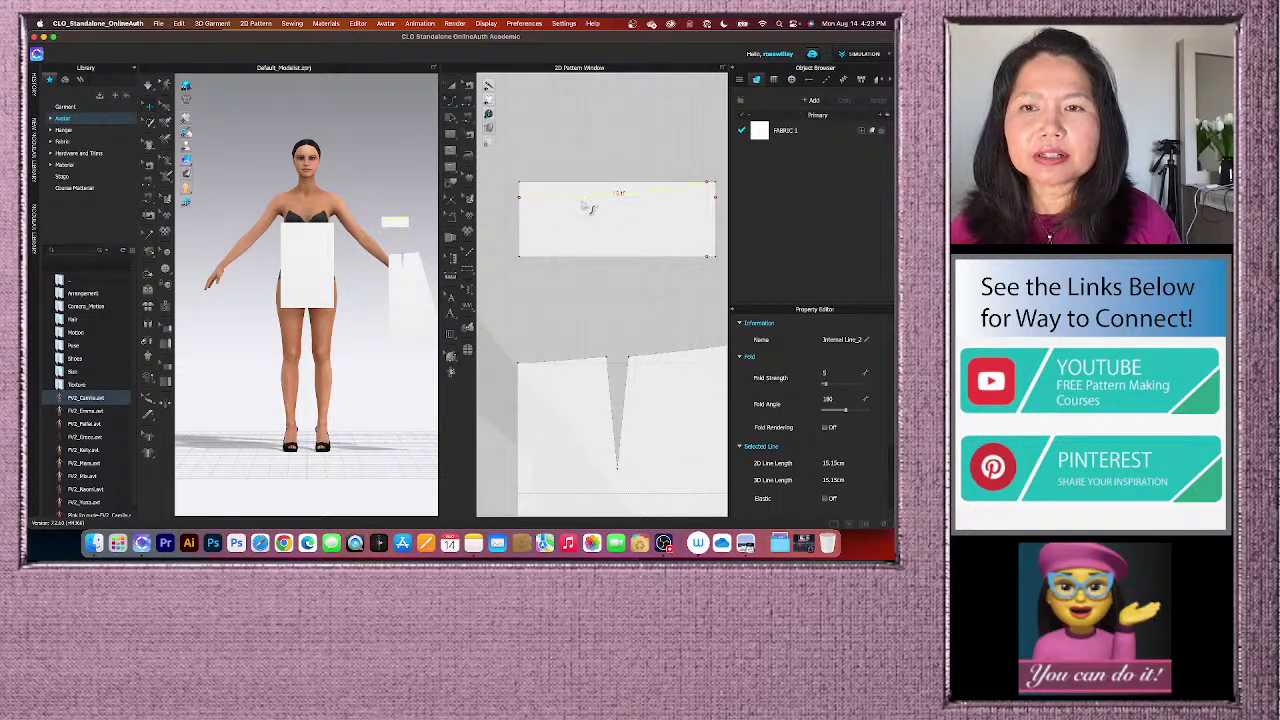
scroll(596, 207, "down", 1)
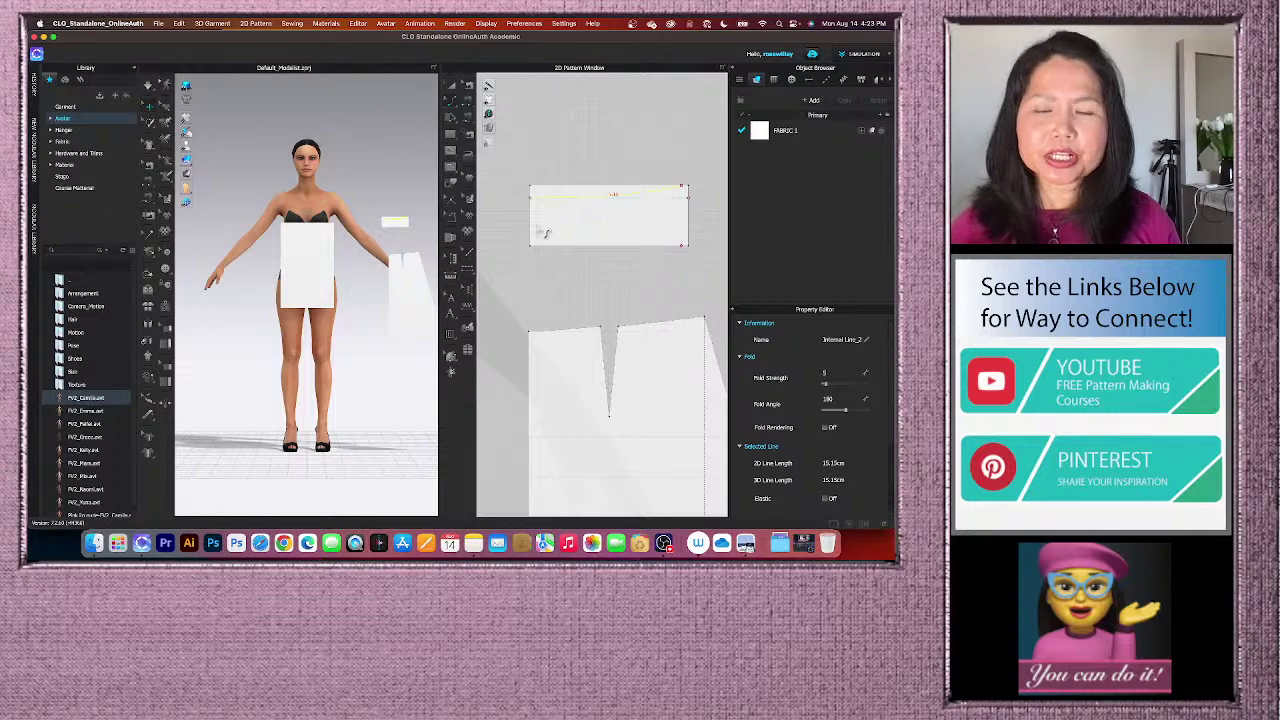
- Cut the rectangle pattern along the curved internal line and move the cut-off upper strip clear above the remaining piece
left_click(451, 152)
left_click(500, 146)
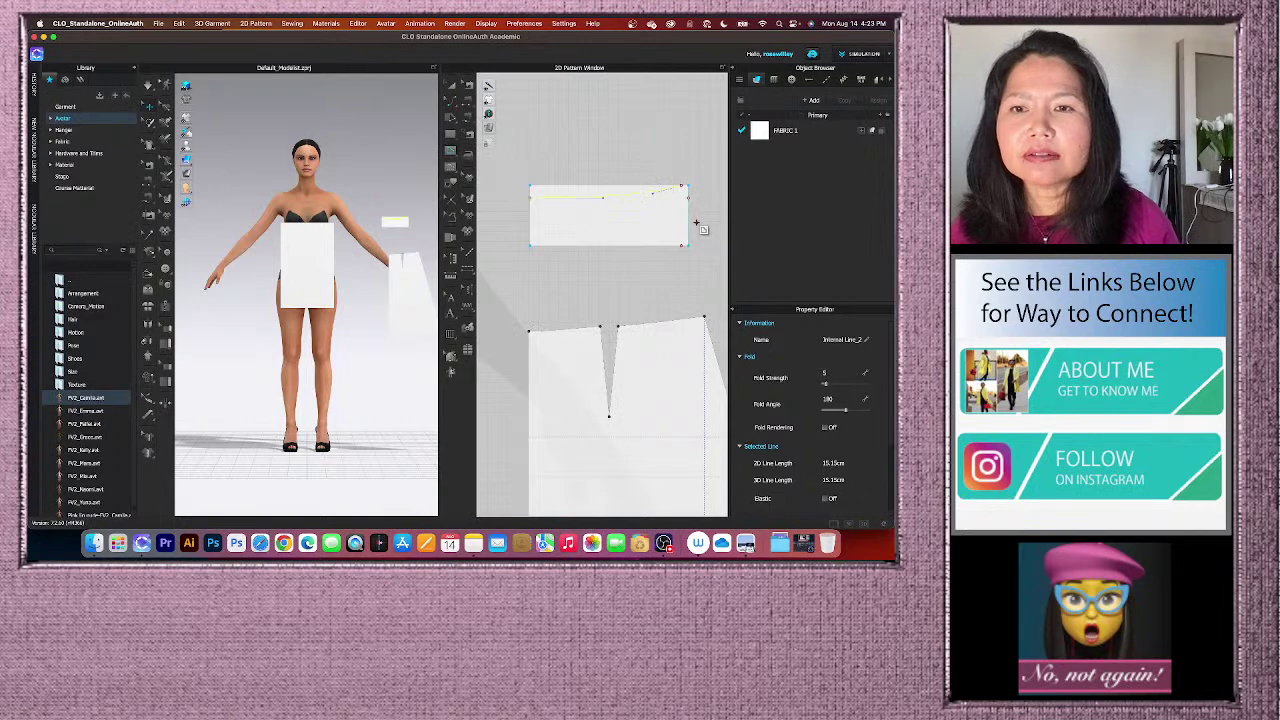
left_click(453, 90)
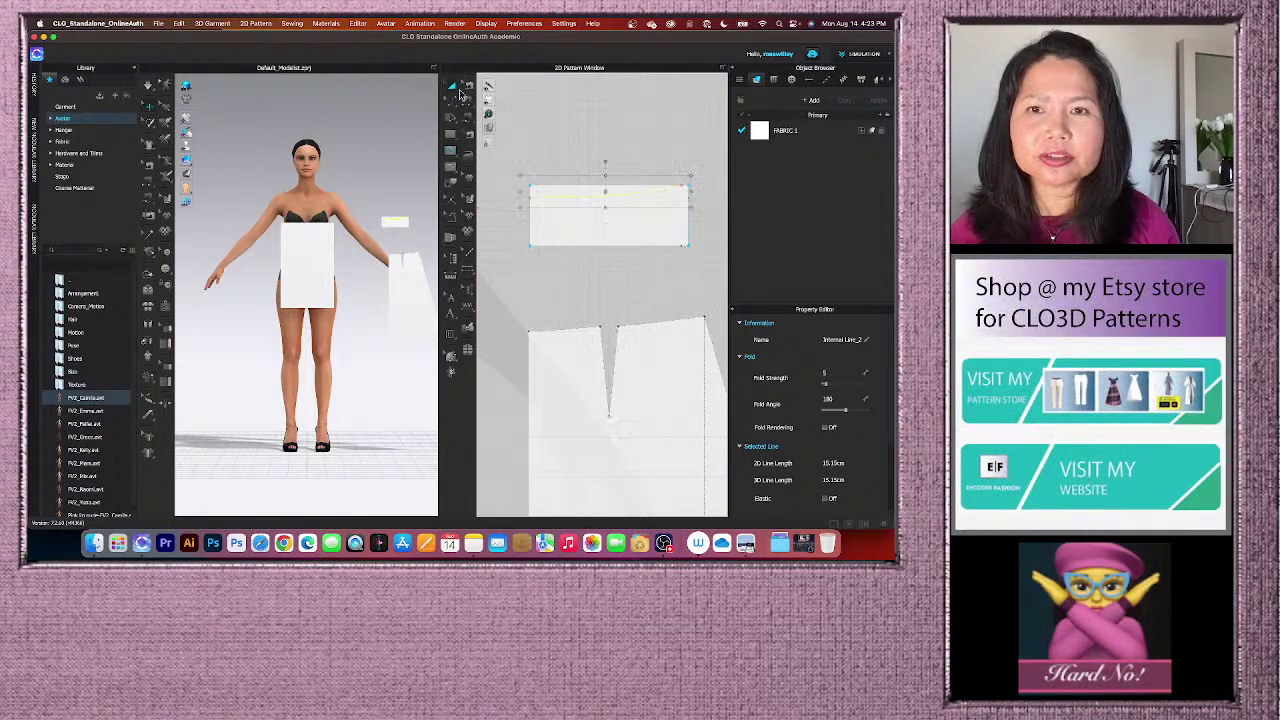
right_click(628, 194)
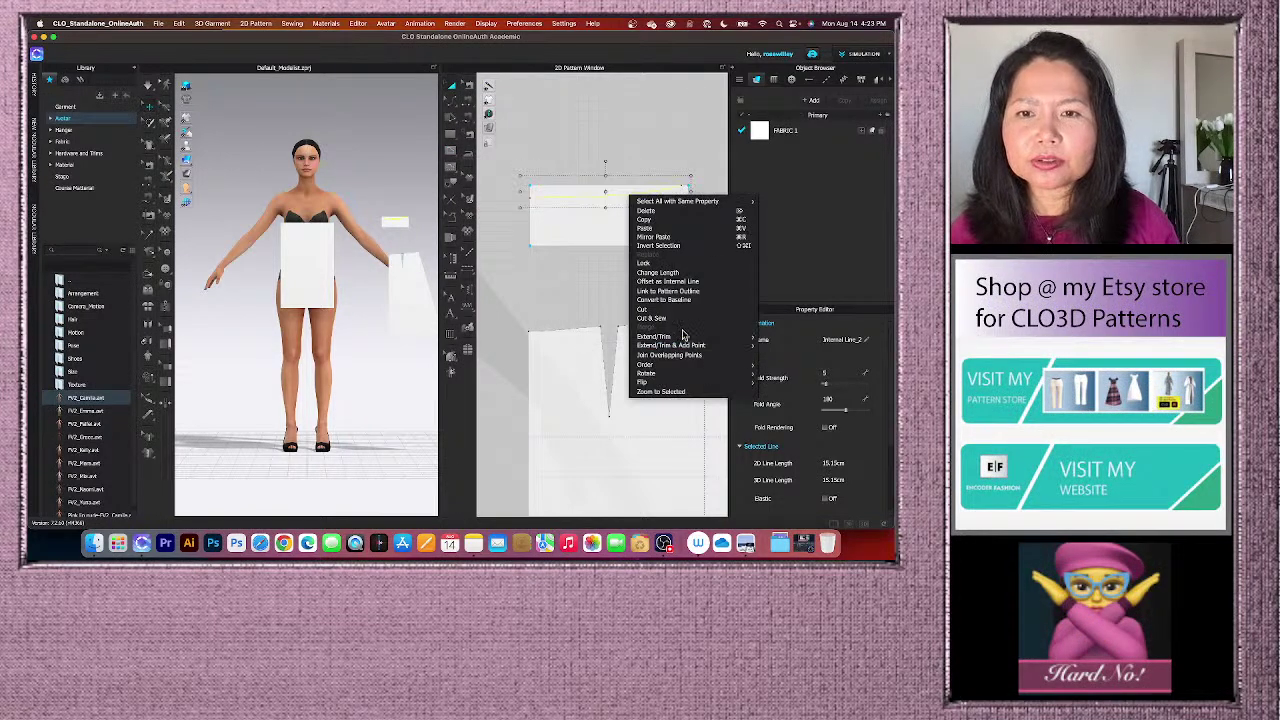
left_click(651, 318)
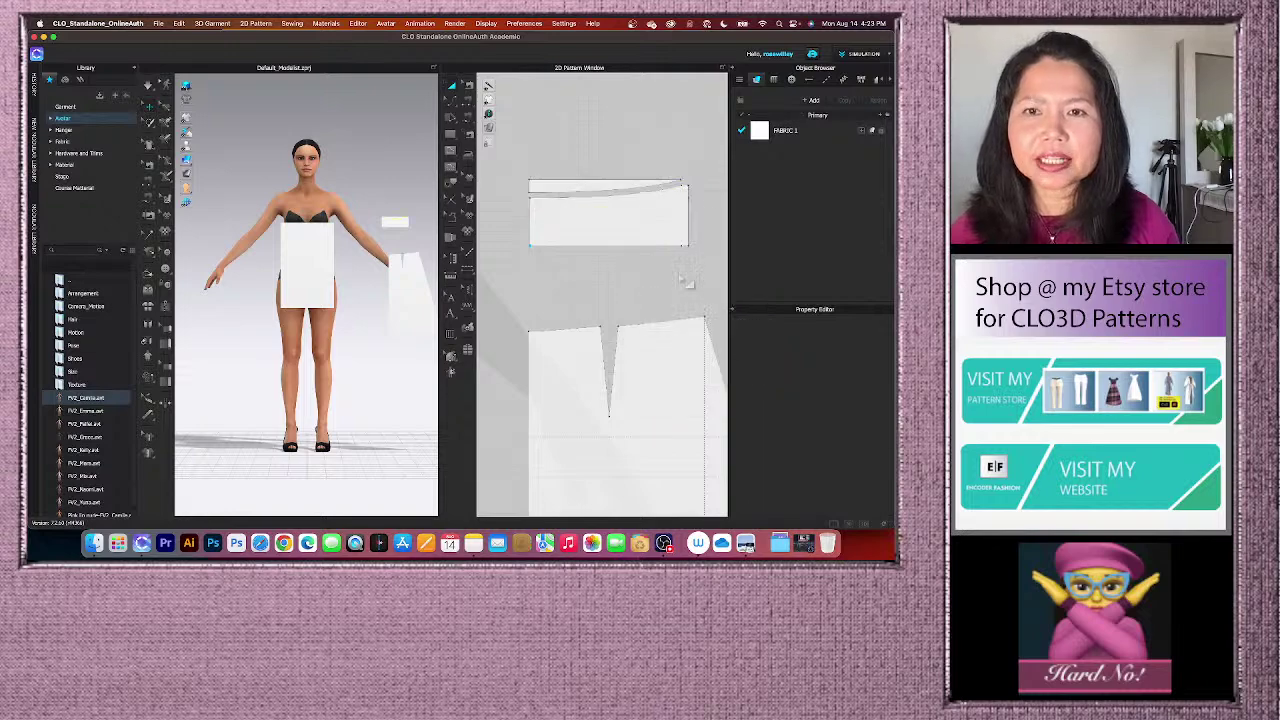
left_click(581, 185)
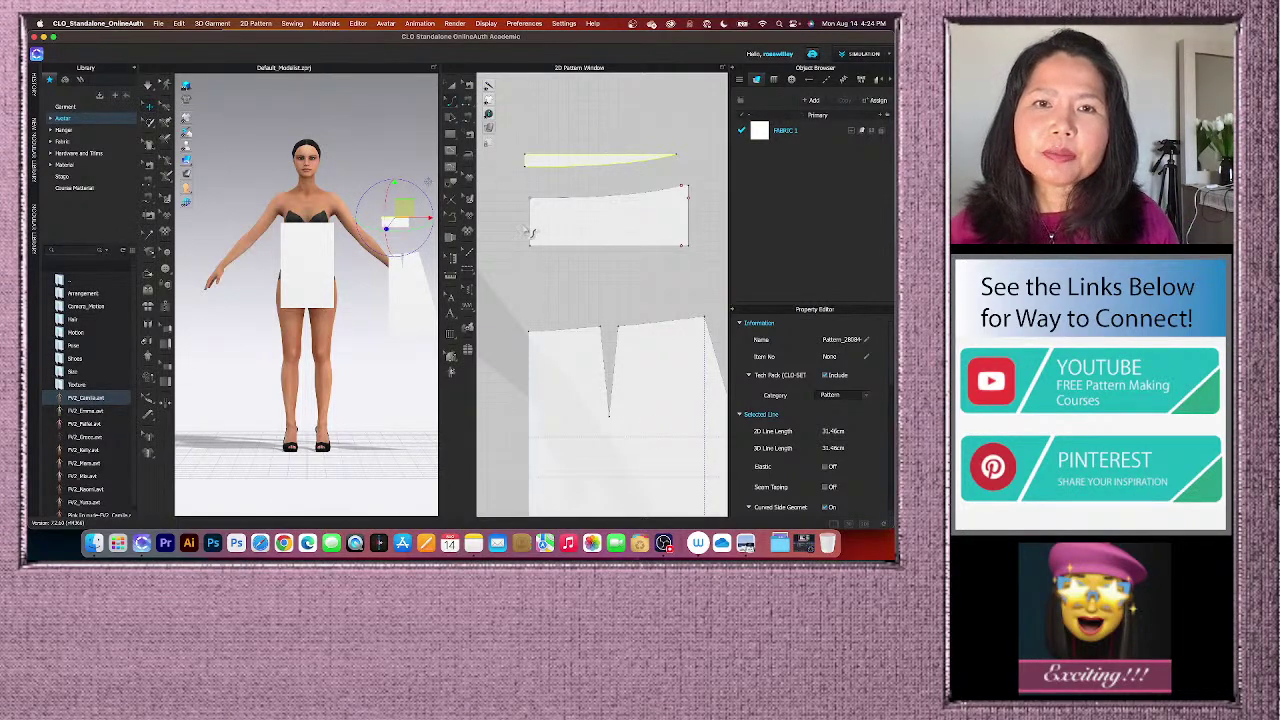
- Offset the waistband piece's curved upper edge inward as one internal line at 3 cm
left_click(450, 103)
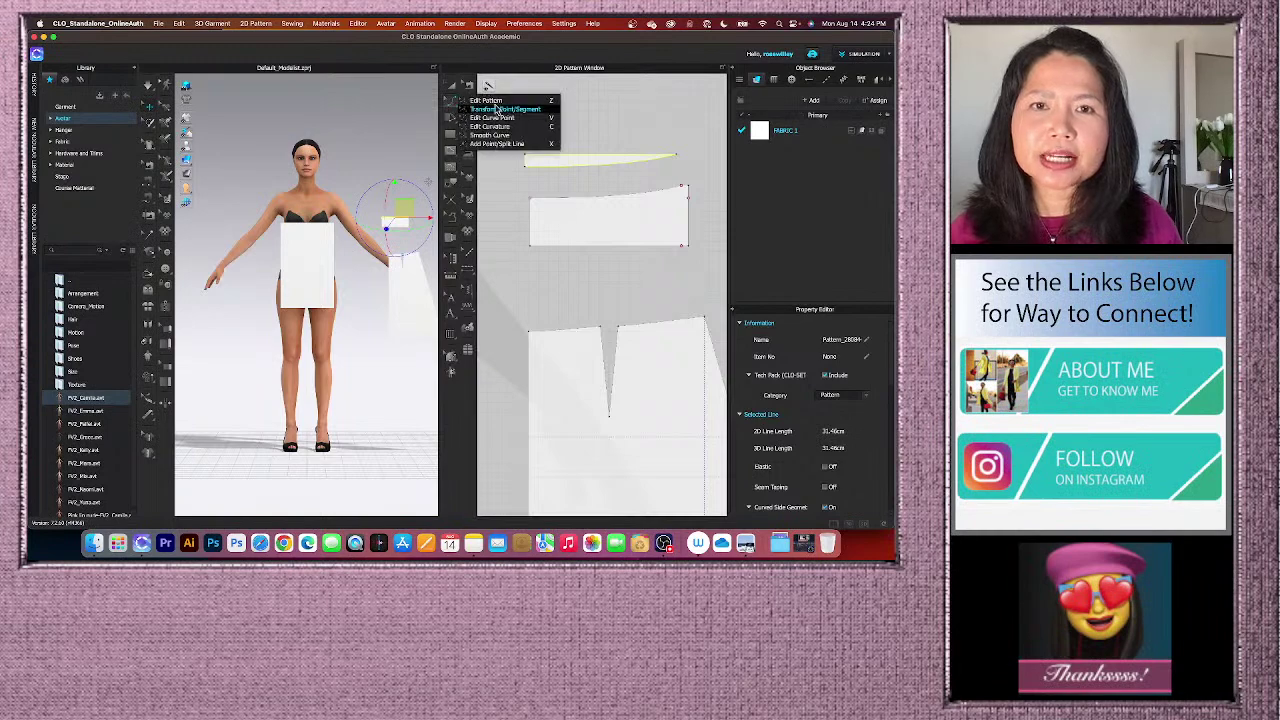
left_click(500, 103)
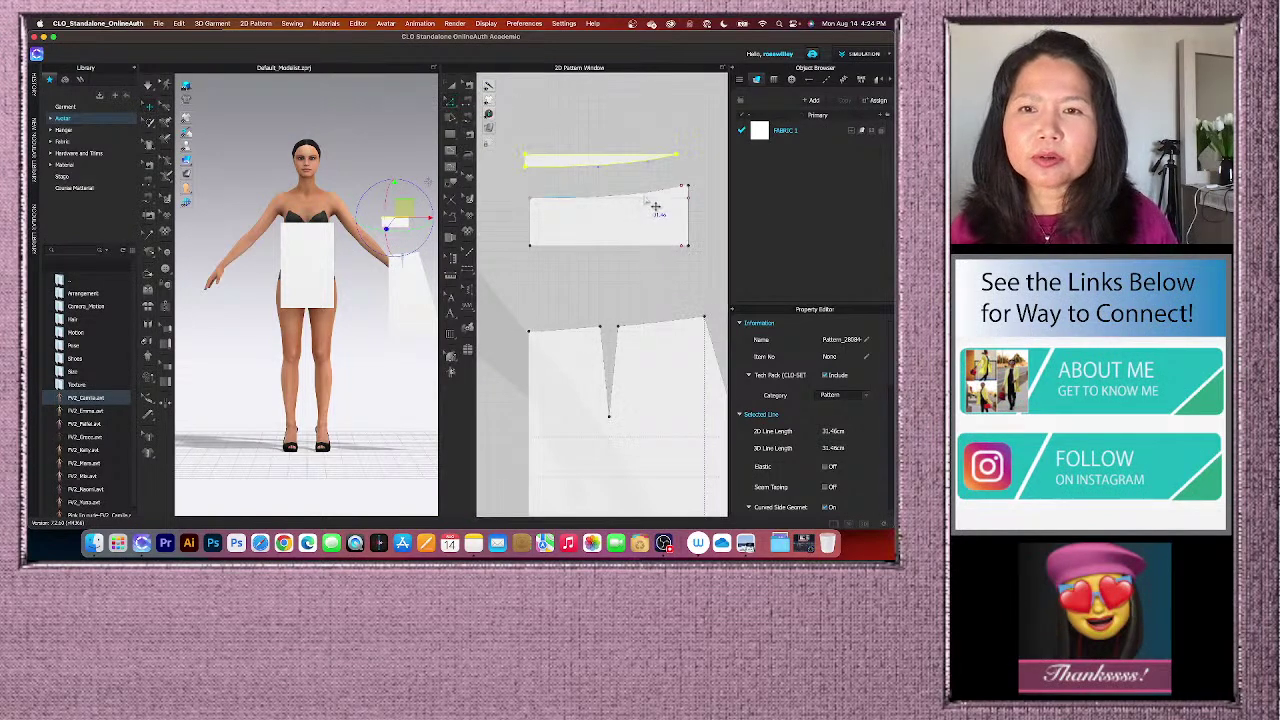
left_click(656, 203)
right_click(647, 198)
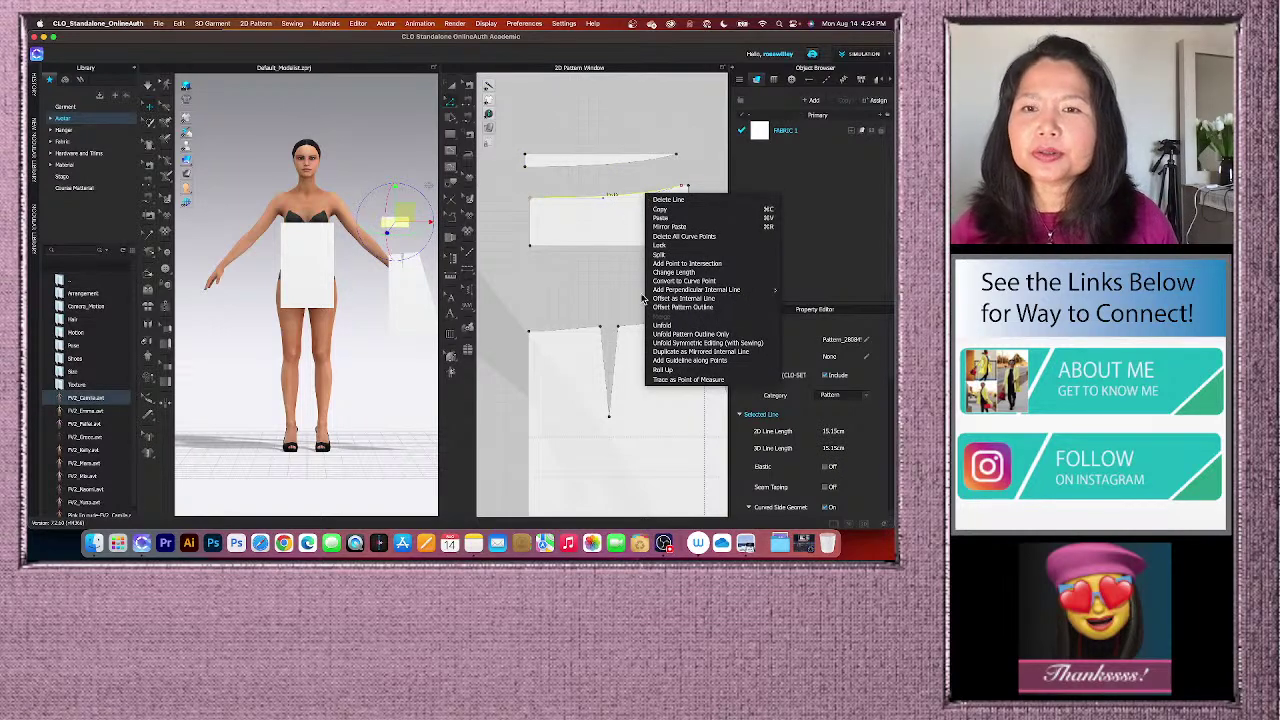
left_click(680, 300)
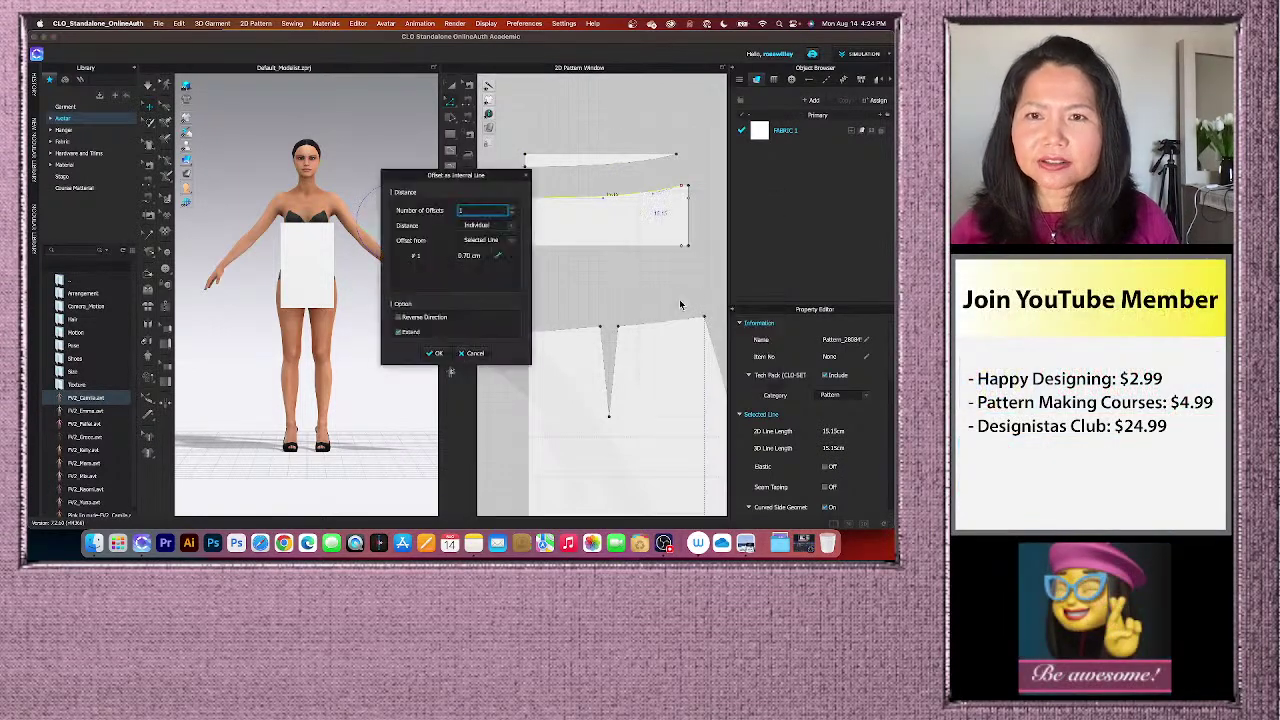
left_click_drag(490, 180, 442, 170)
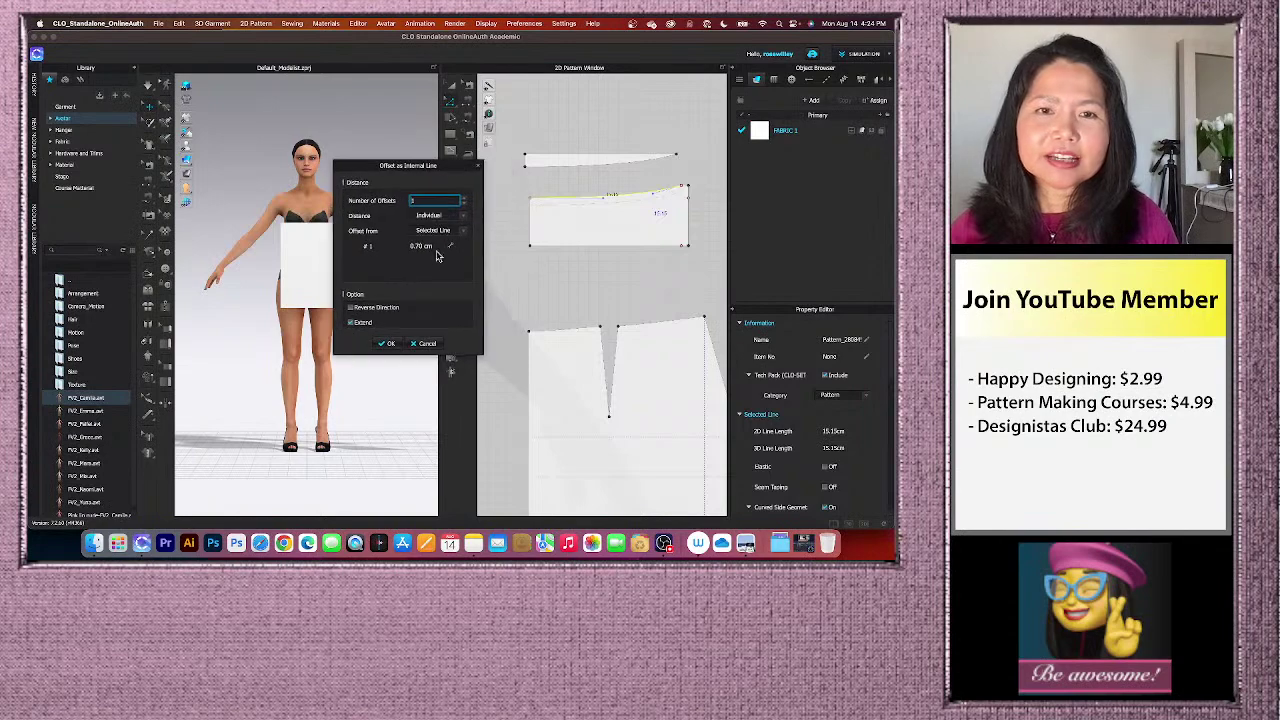
left_click(428, 247)
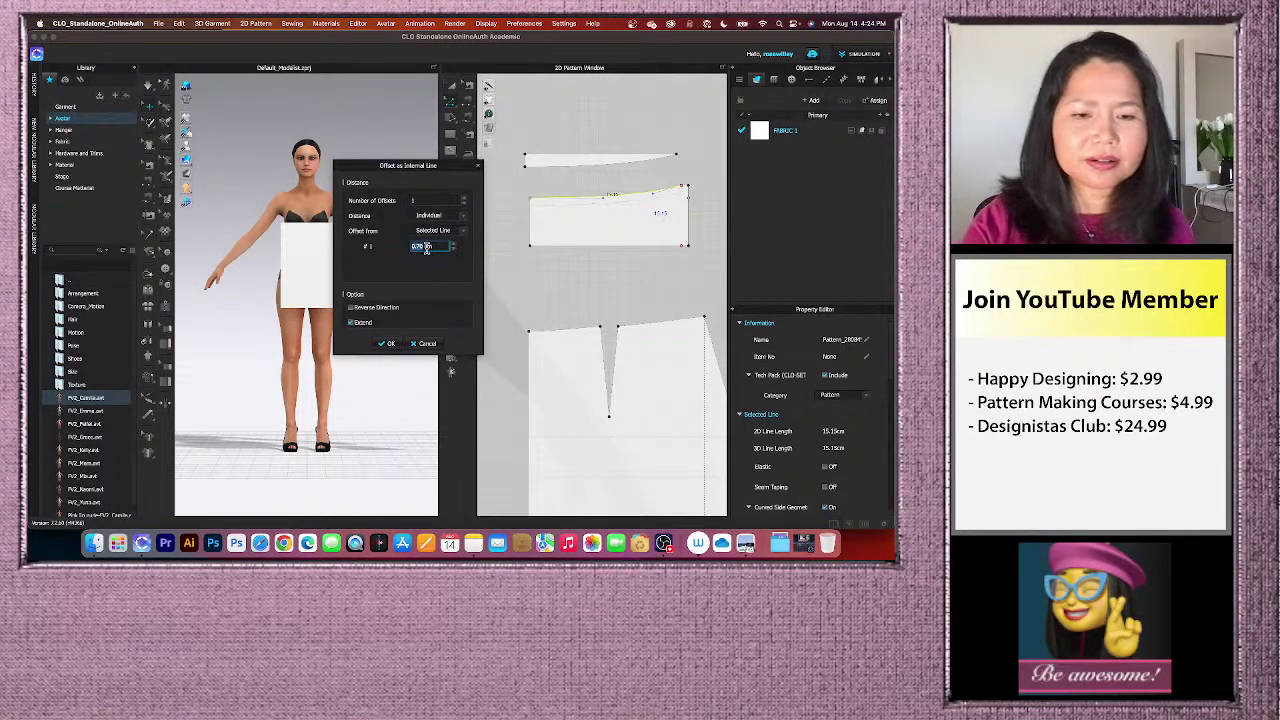
type("1cm")
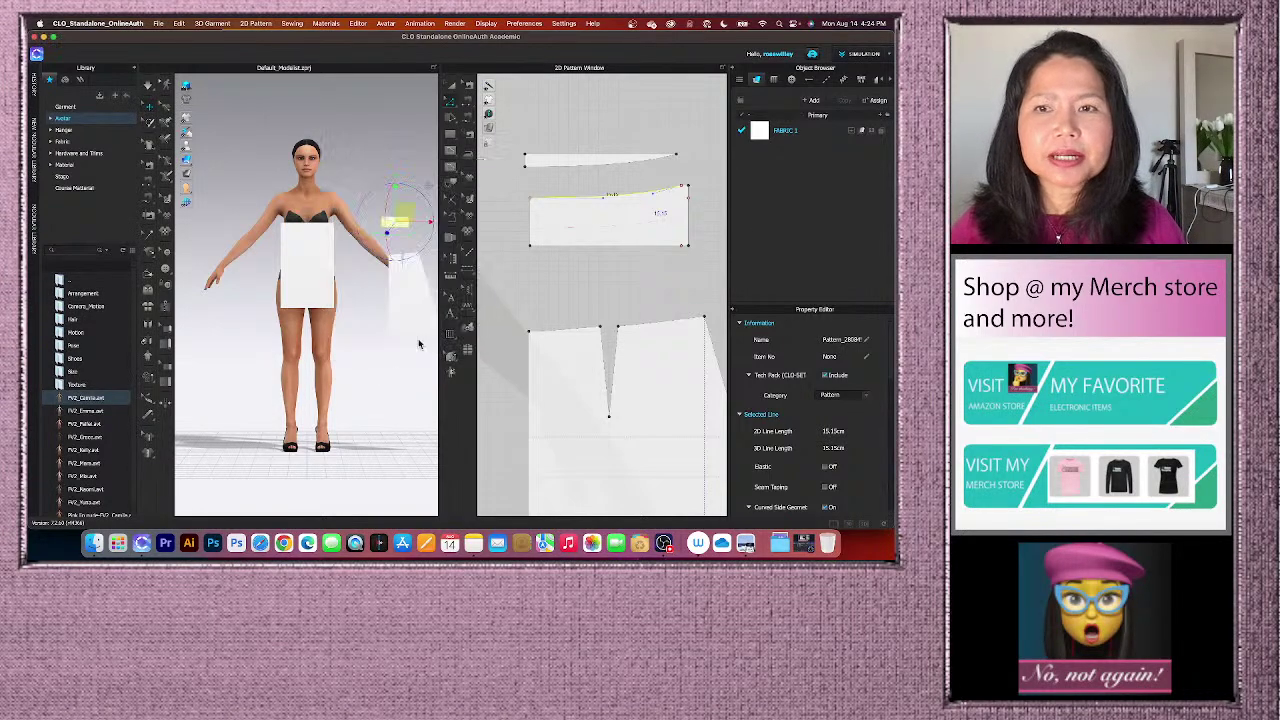
left_click(389, 344)
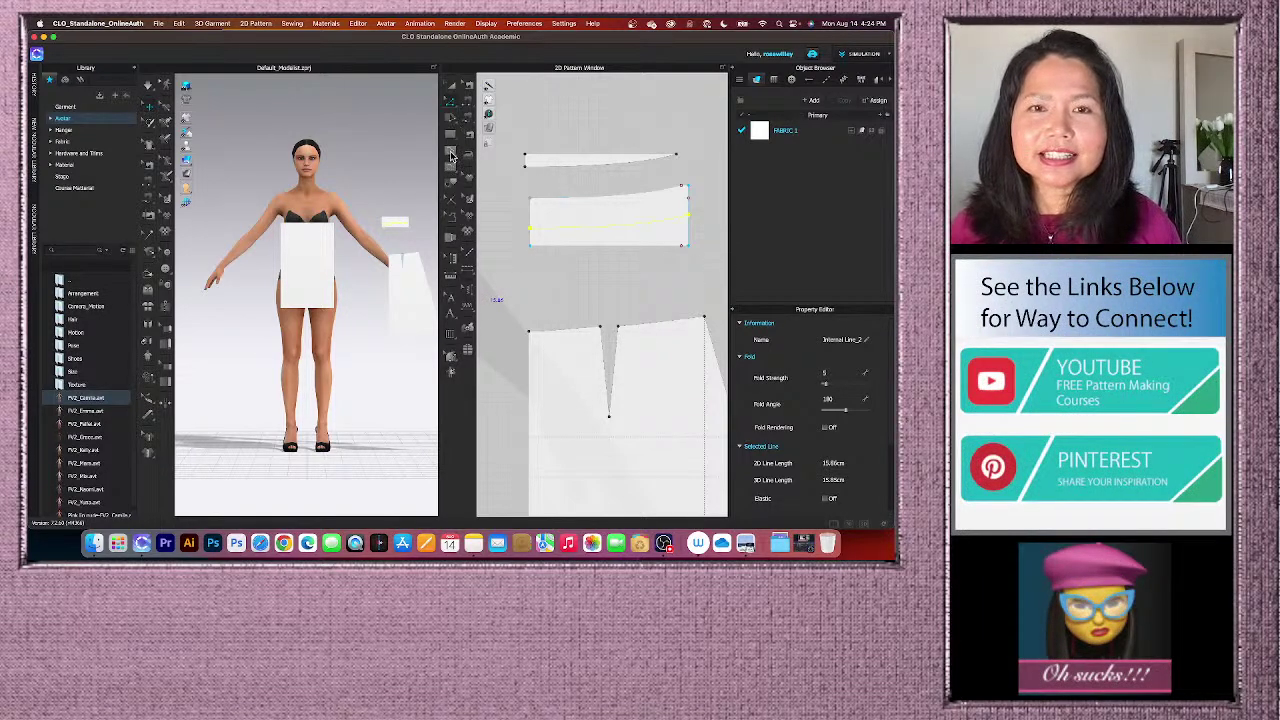
- Draw a slanted internal line about 3 cm long from the curved upper edge's side end to the offset line's side-seam end
left_click(451, 155)
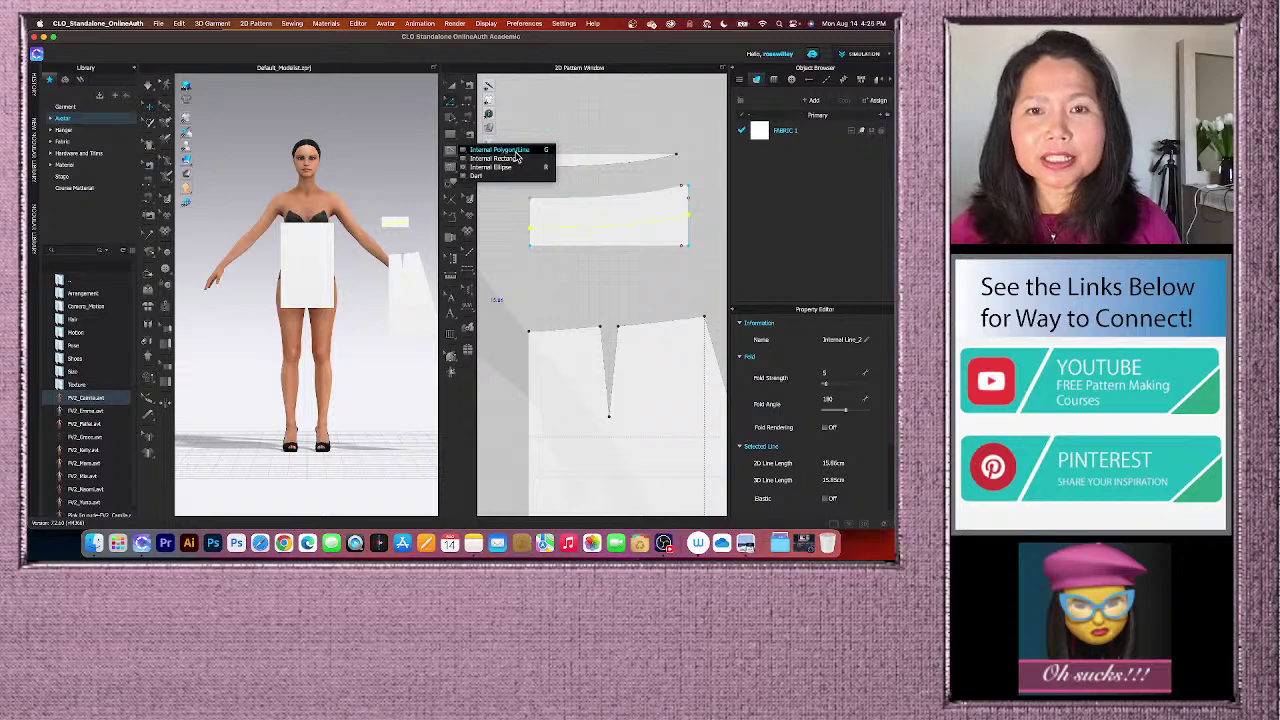
left_click(518, 150)
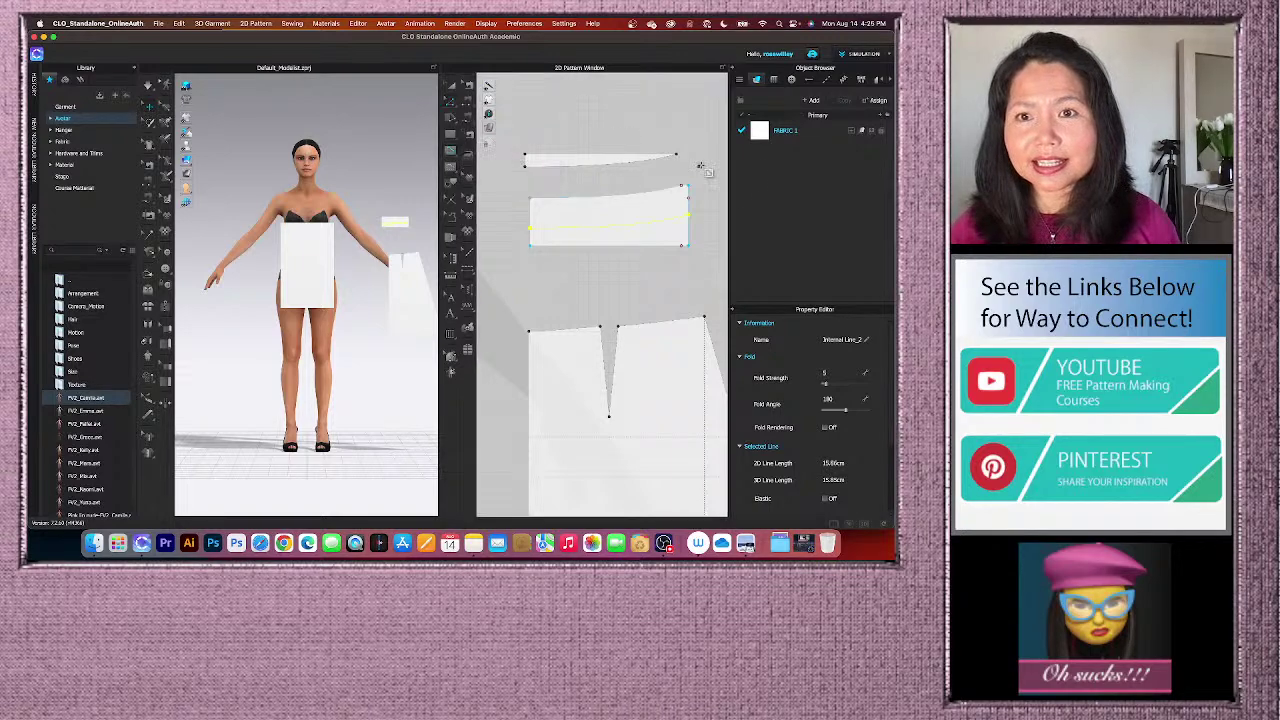
scroll(697, 192, "up", 5)
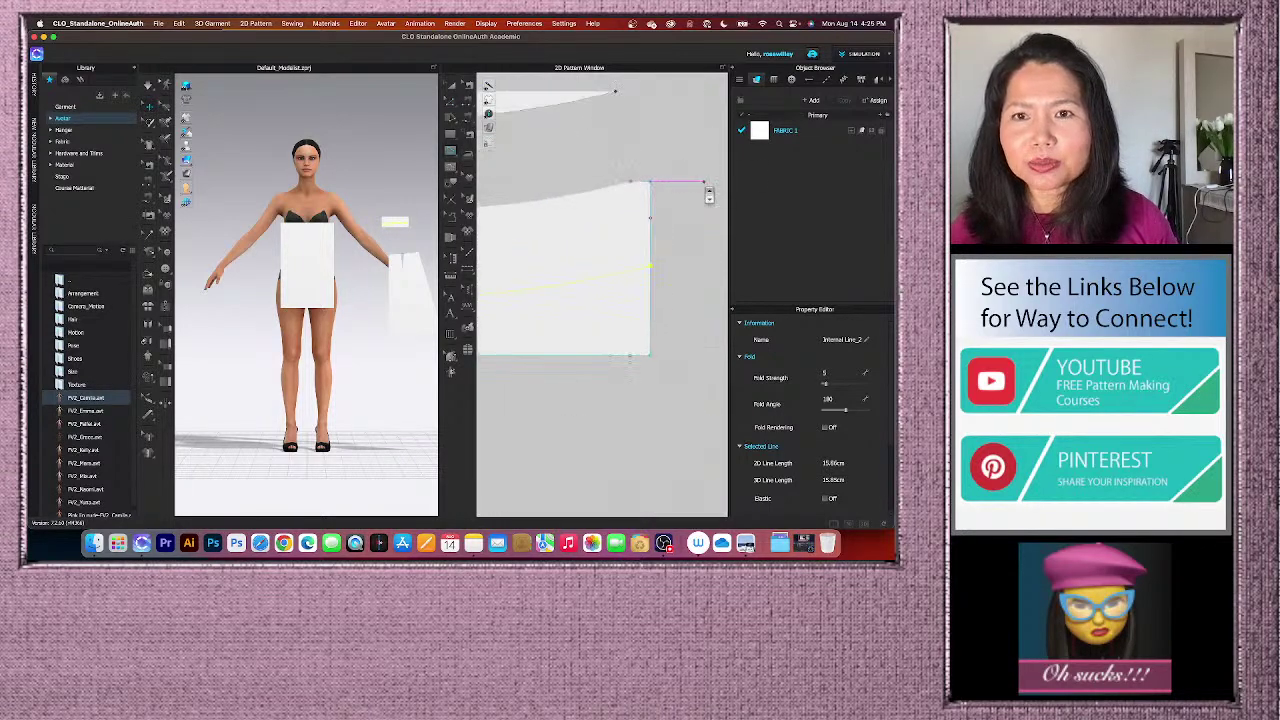
left_click(607, 183)
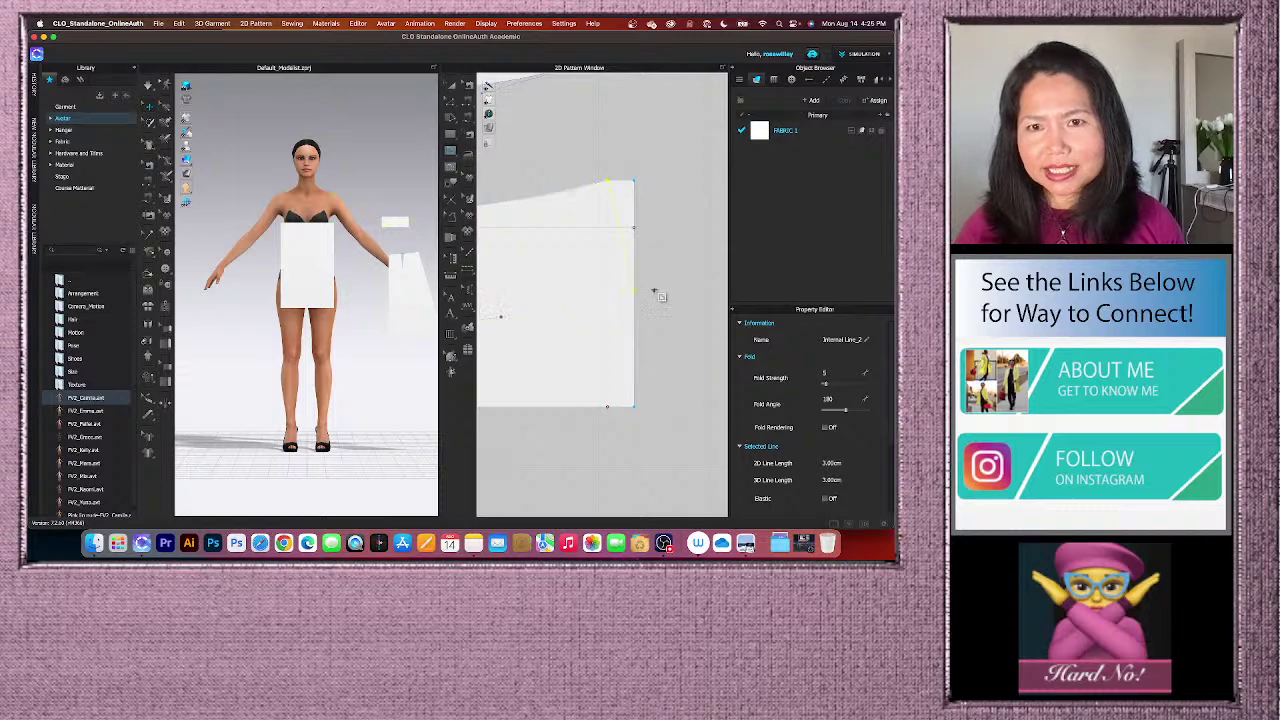
scroll(650, 290, "down", 5)
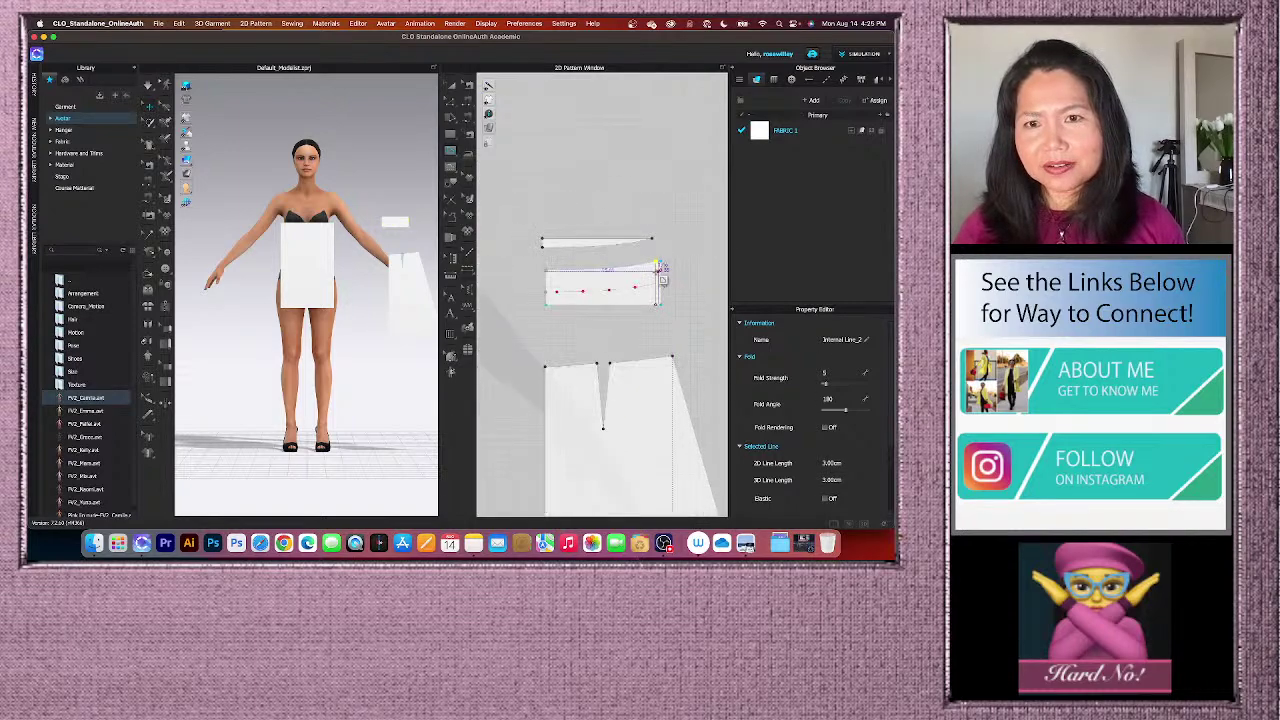
scroll(665, 285, "up", 3)
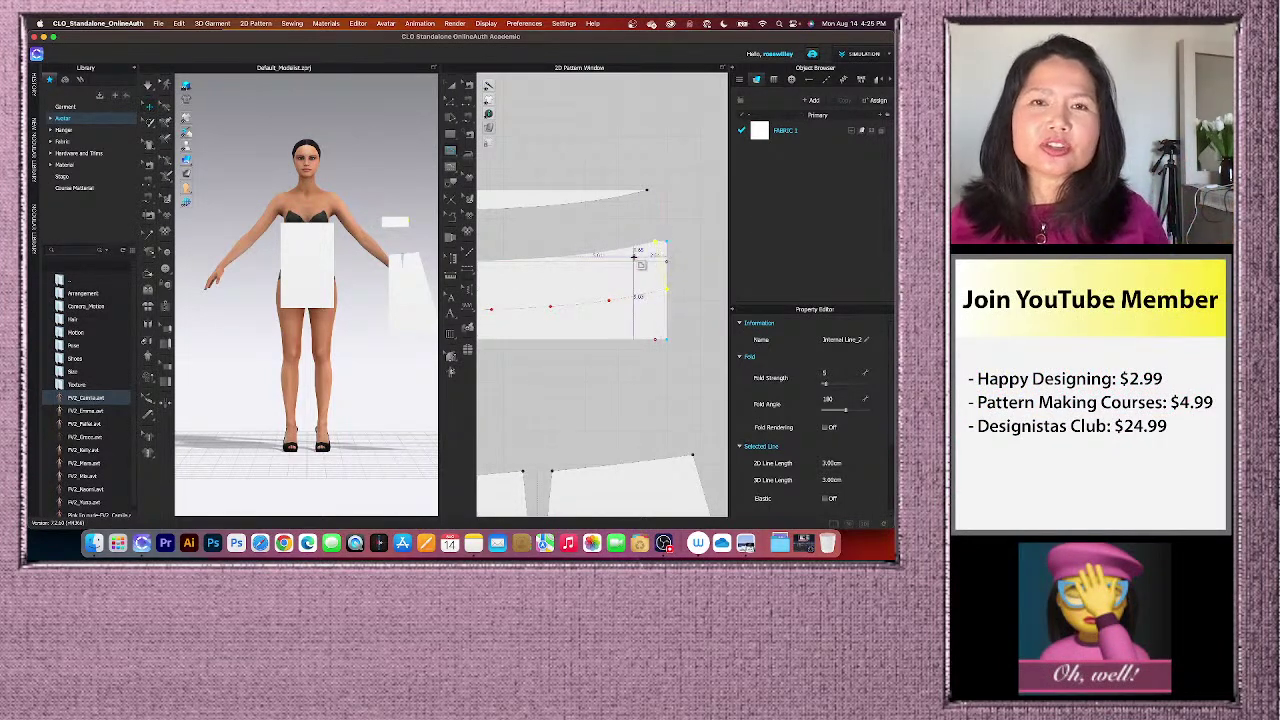
scroll(636, 257, "down", 2)
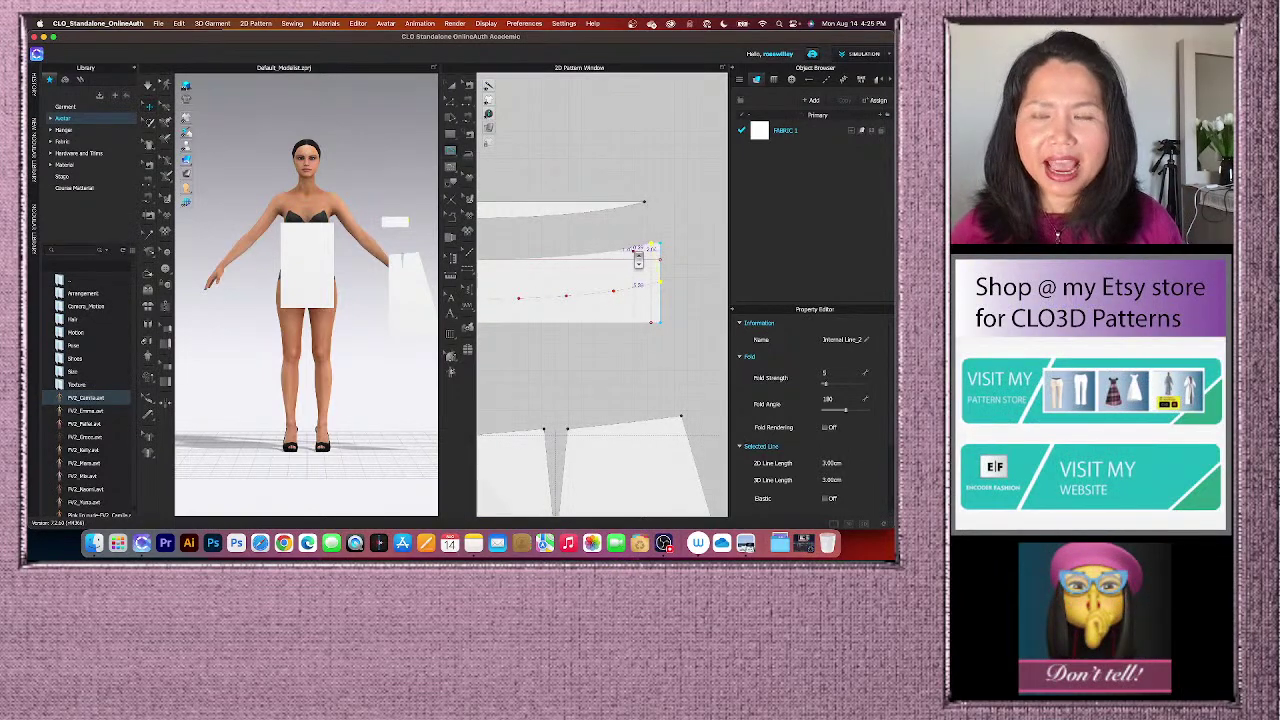
scroll(661, 286, "up", 2)
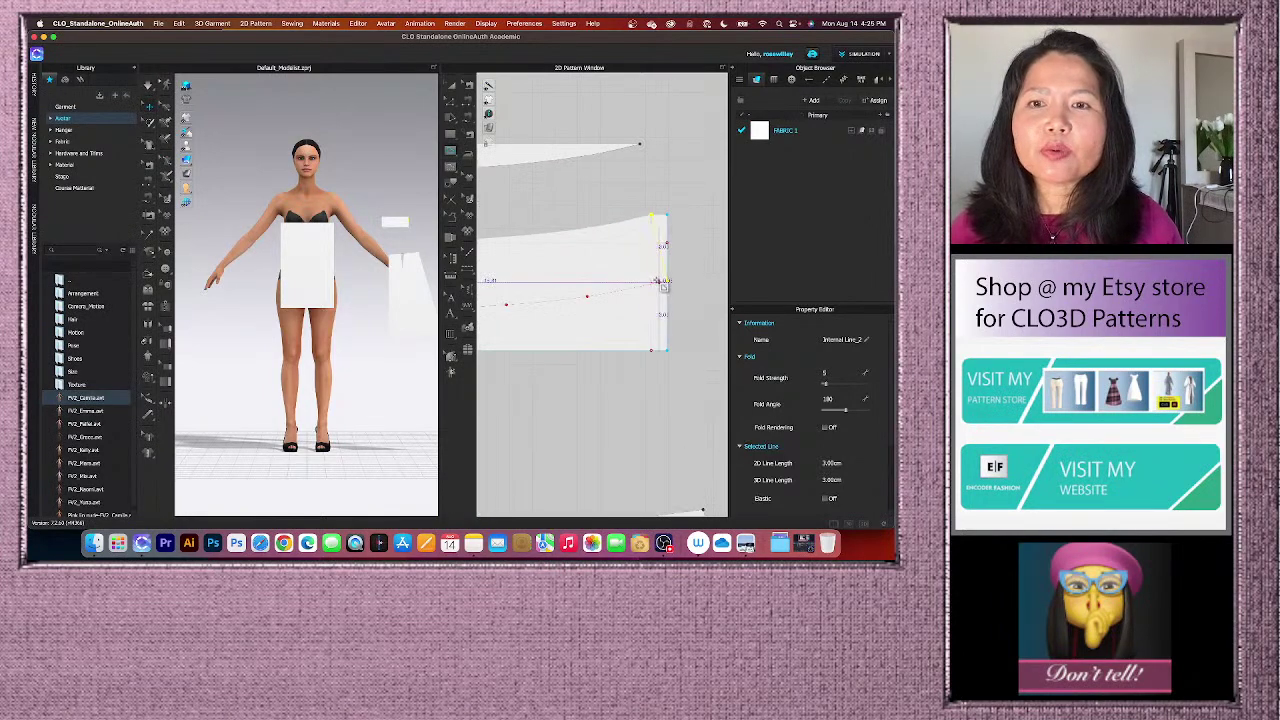
scroll(661, 286, "down", 4)
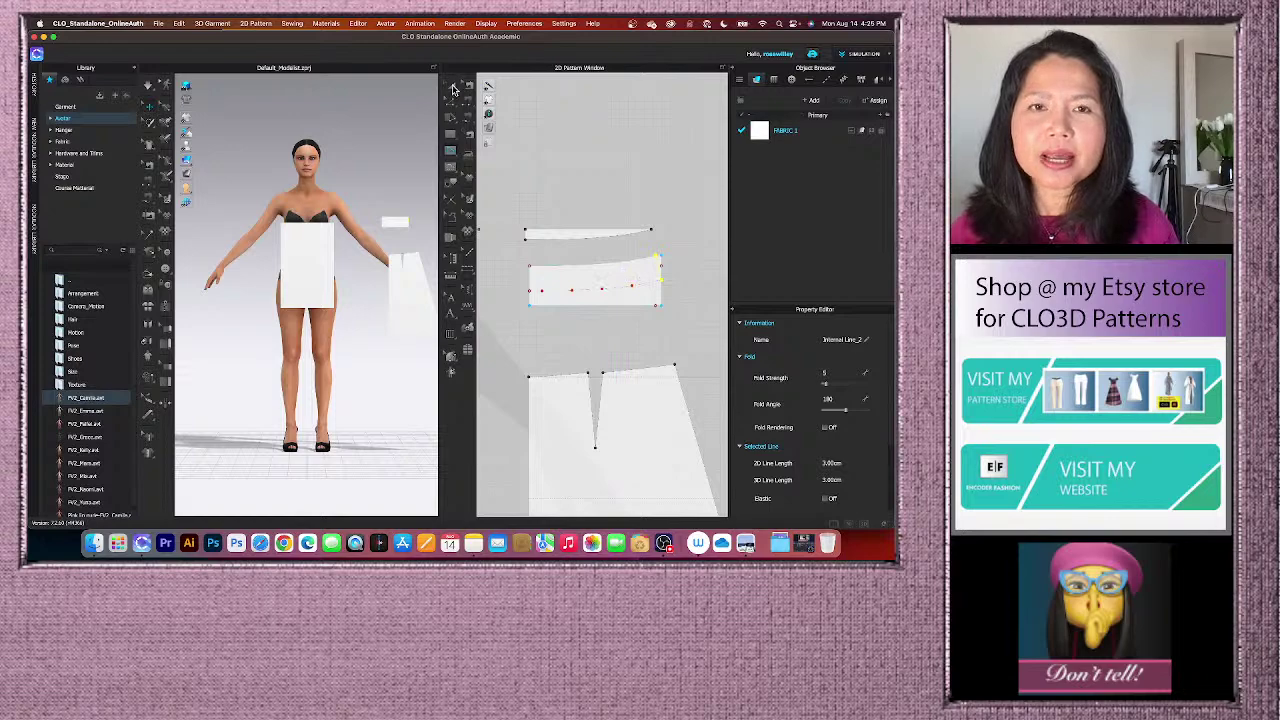
- Cut the waistband piece along both the curved 3 cm offset line and the slanted internal line at its side end
left_click(452, 88)
scroll(656, 275, "up", 3)
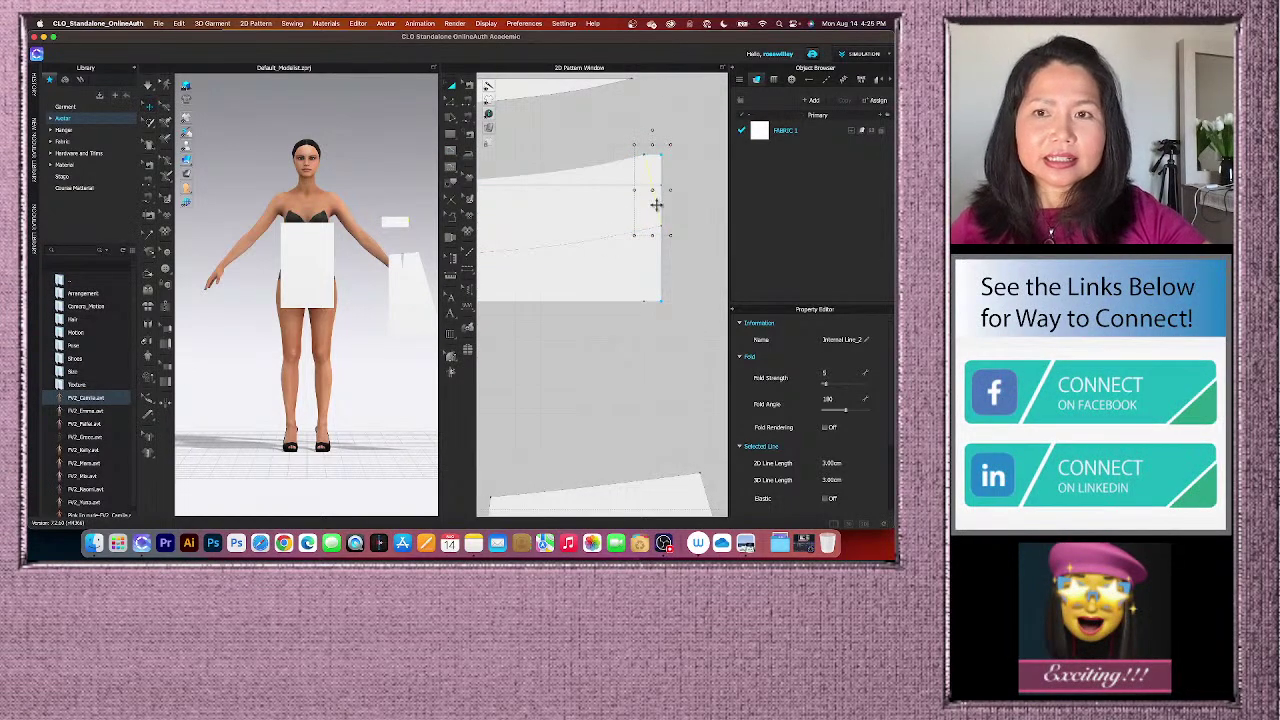
left_click(607, 238)
scroll(607, 236, "down", 3)
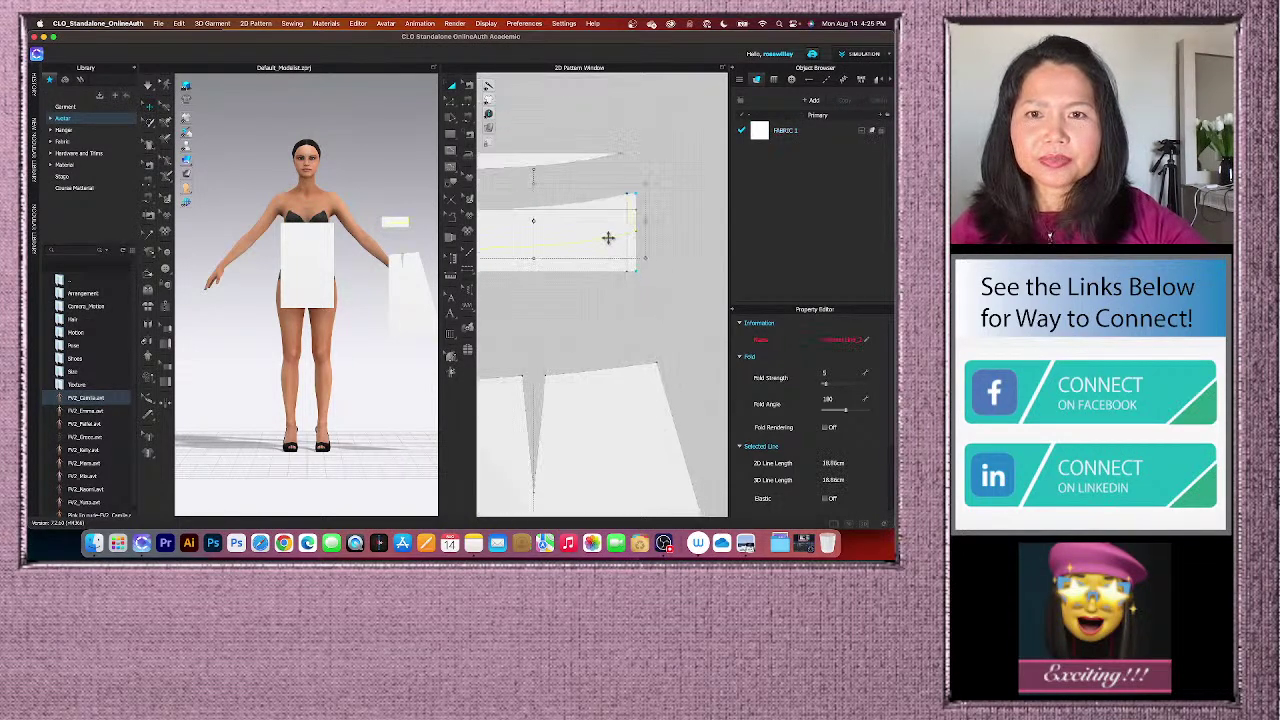
right_click(608, 237)
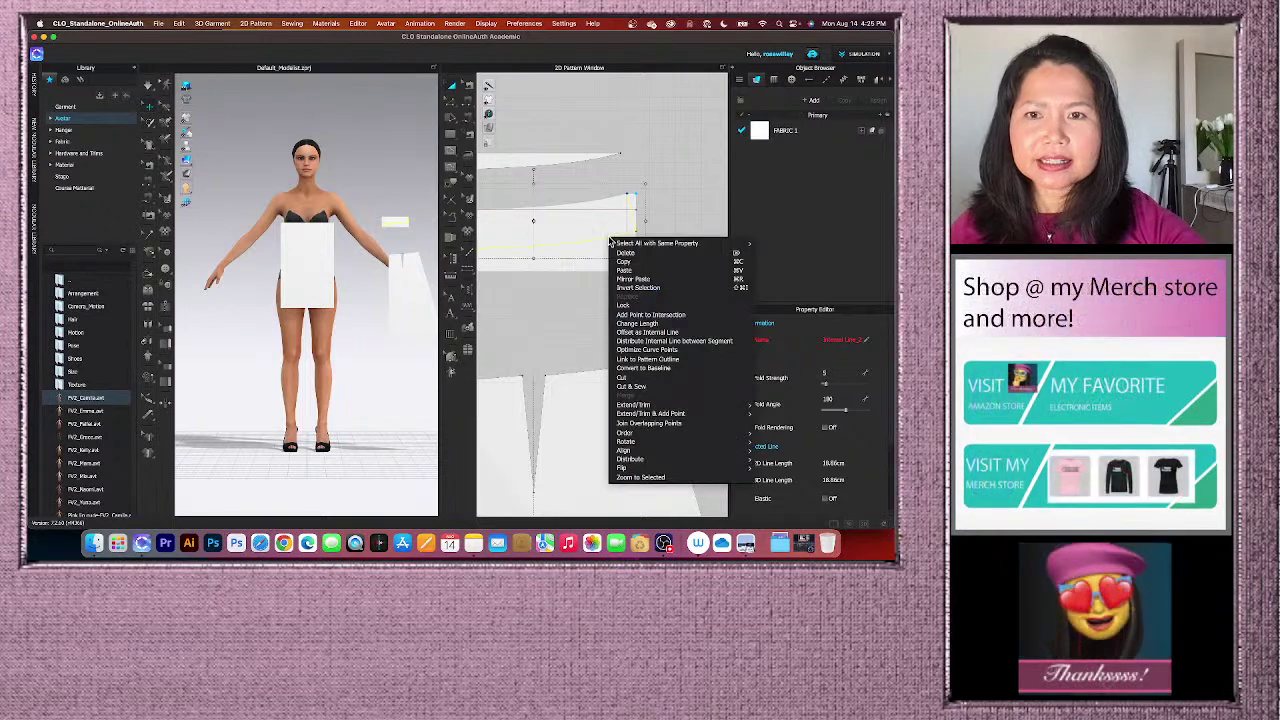
left_click(631, 360)
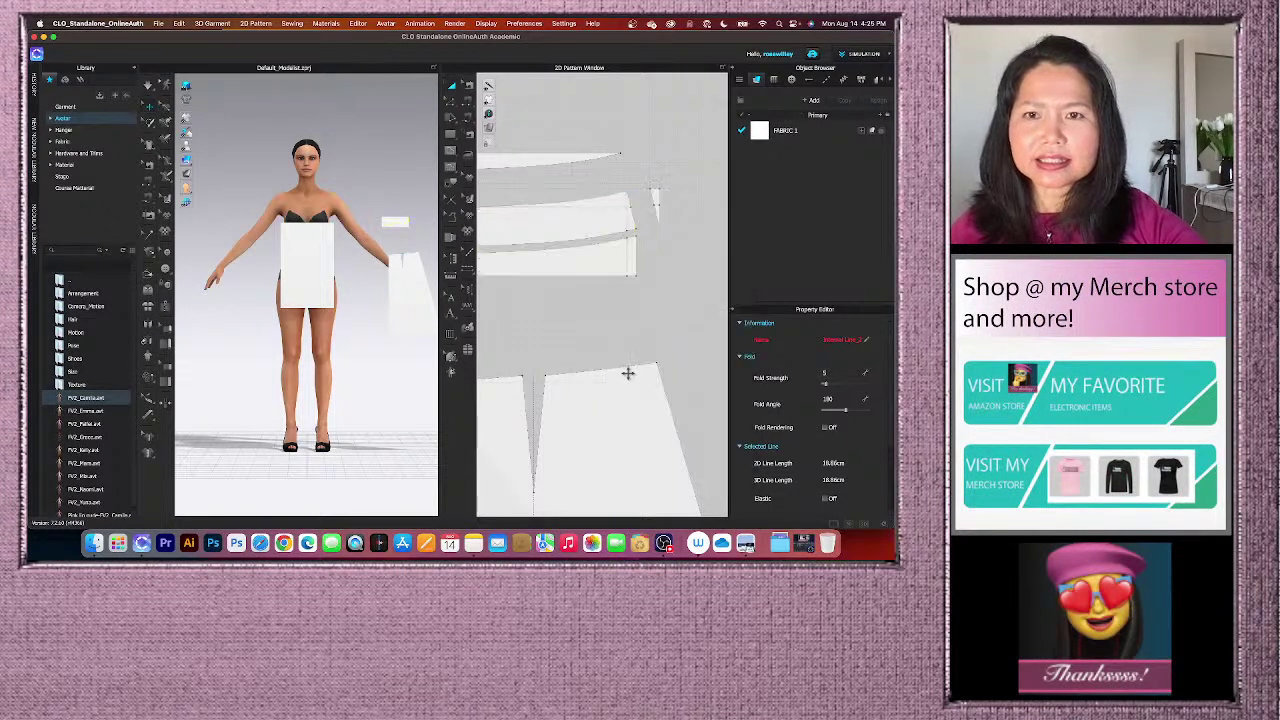
scroll(684, 227, "down", 2)
scroll(684, 227, "up", 3)
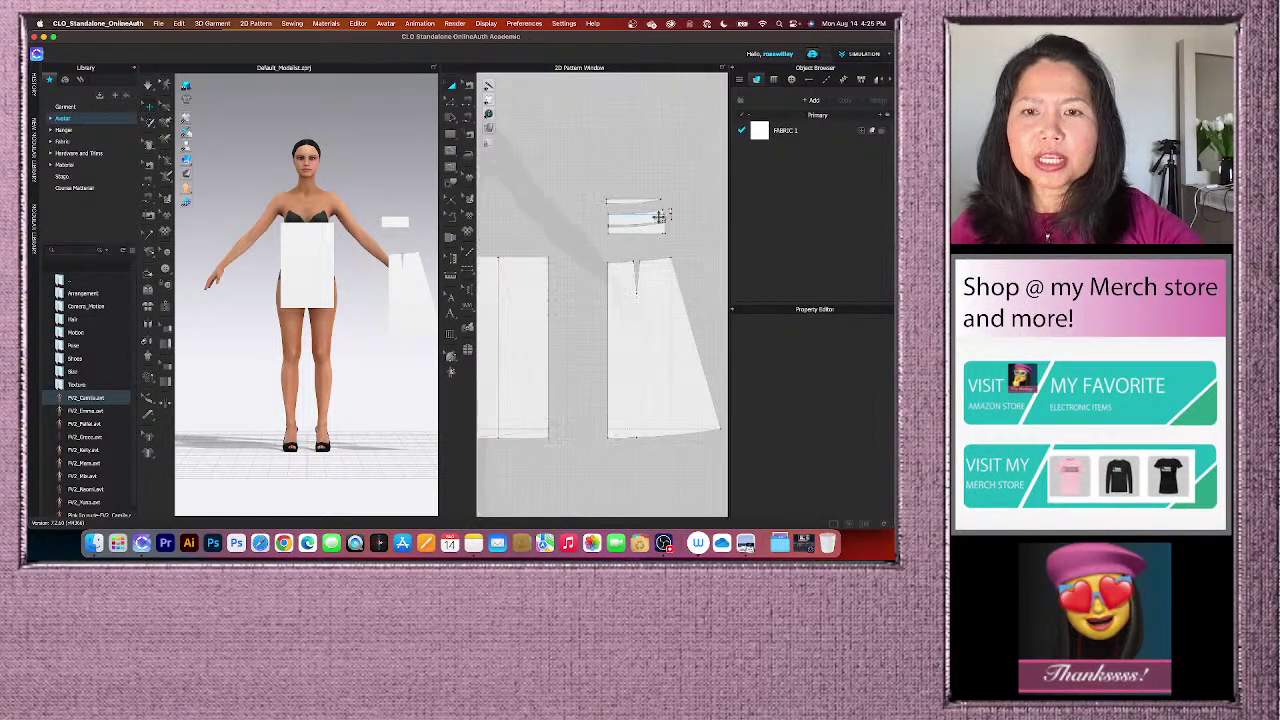
- Delete the leftover lower piece, the small side sliver and the upper strip around the curved waistband
scroll(704, 225, "up", 2)
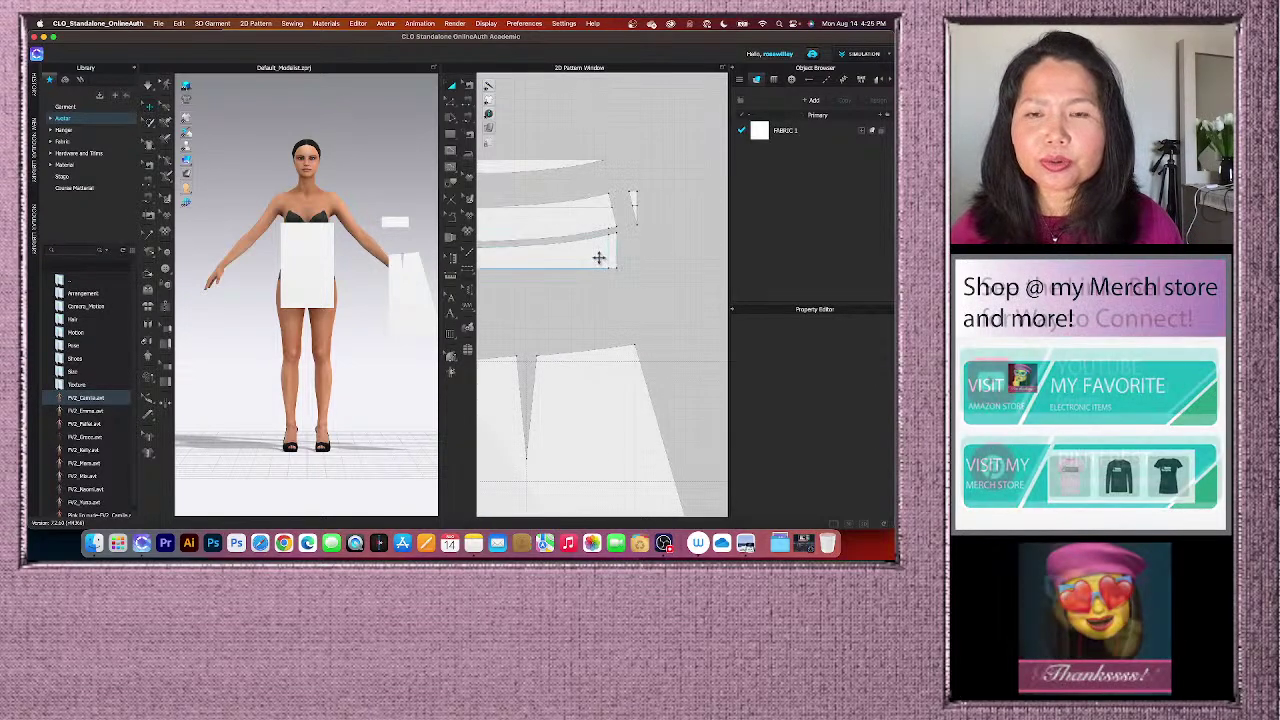
left_click(598, 258)
key("Delete")
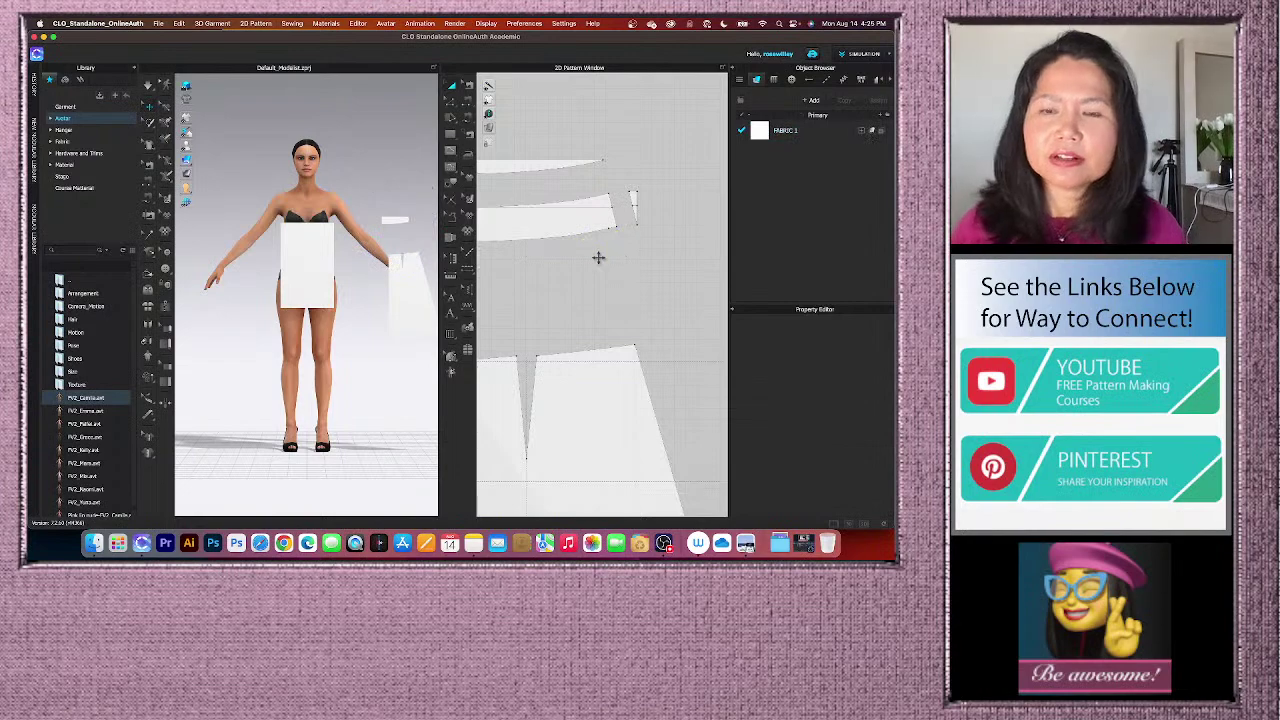
left_click_drag(624, 170, 668, 234)
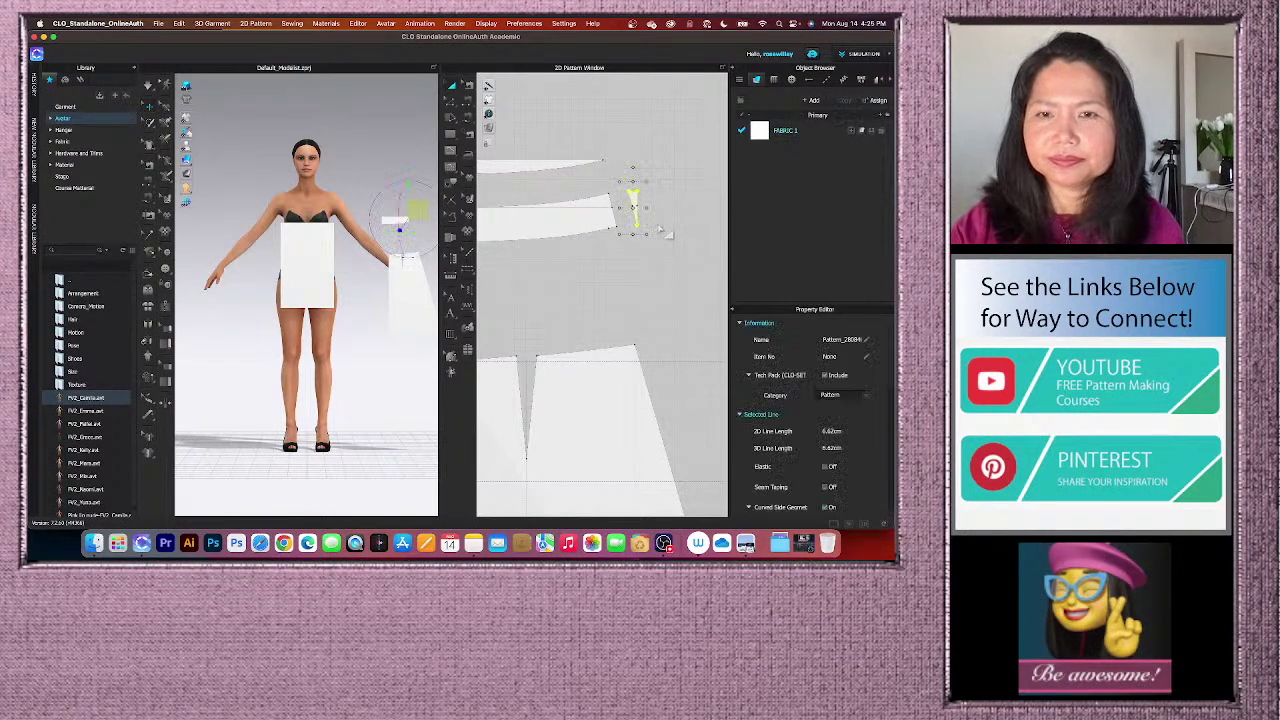
left_click(514, 163)
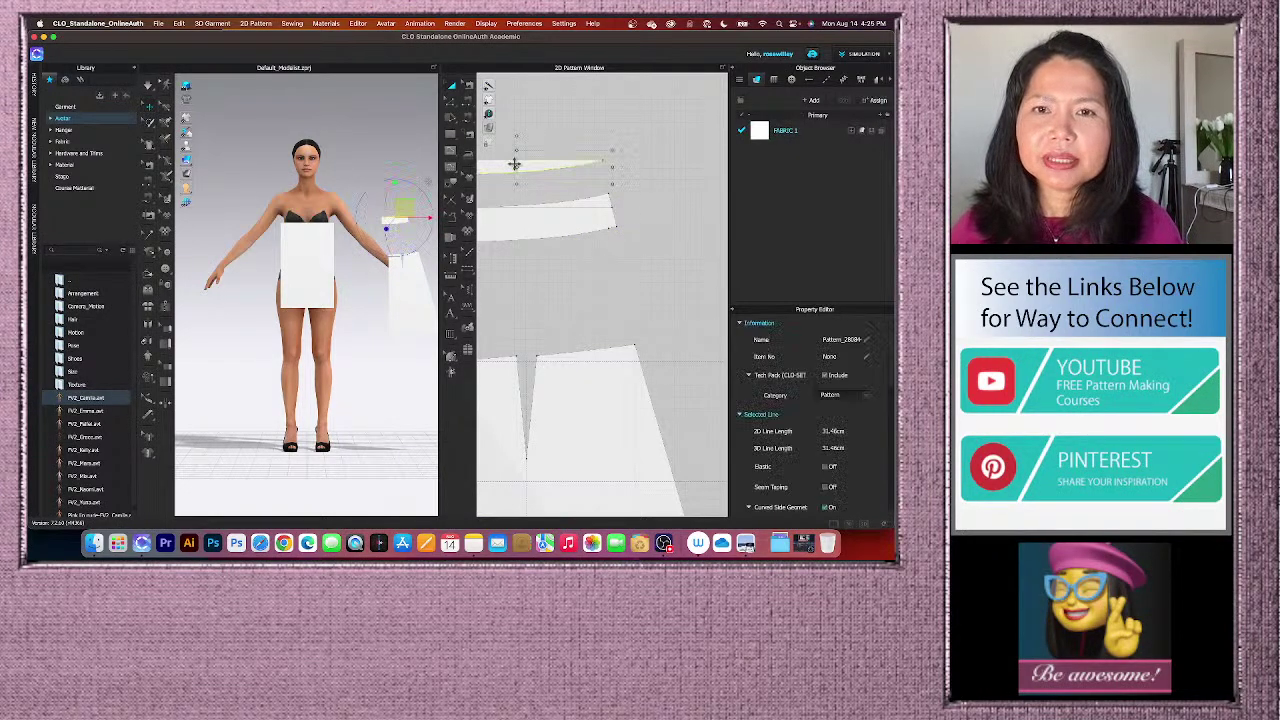
key("Delete")
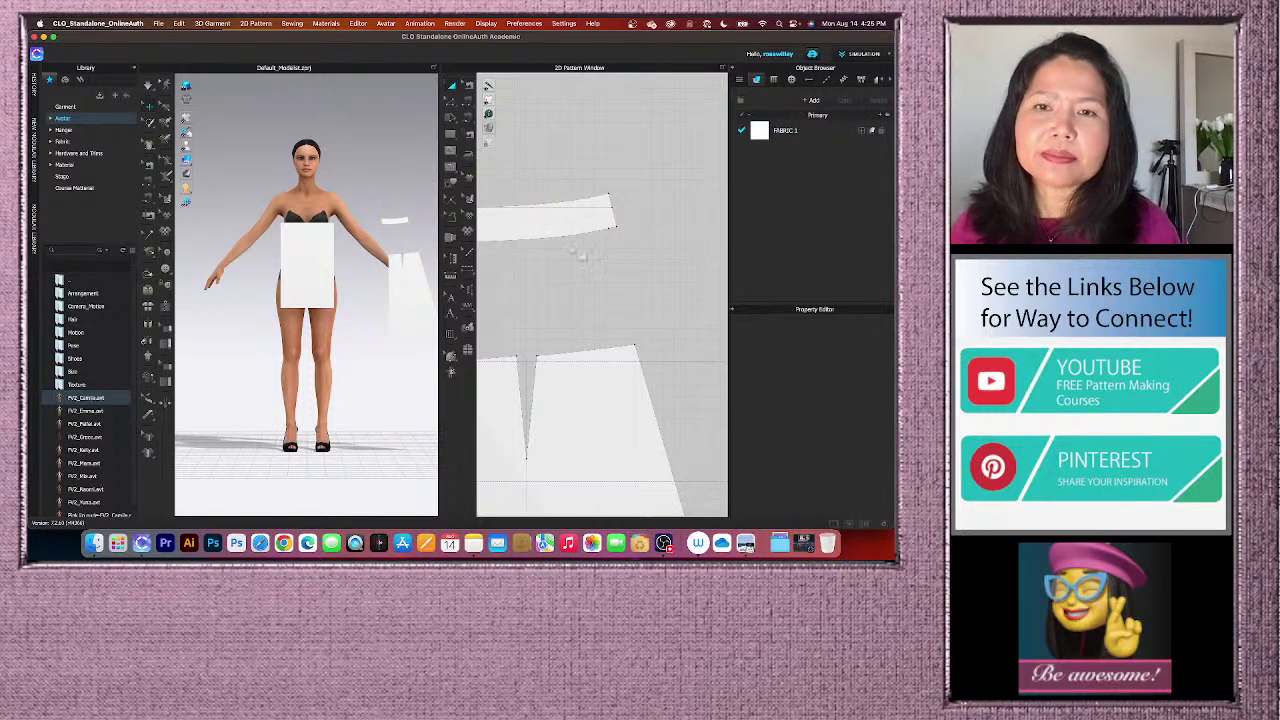
scroll(627, 258, "down", 2)
scroll(608, 258, "down", 1)
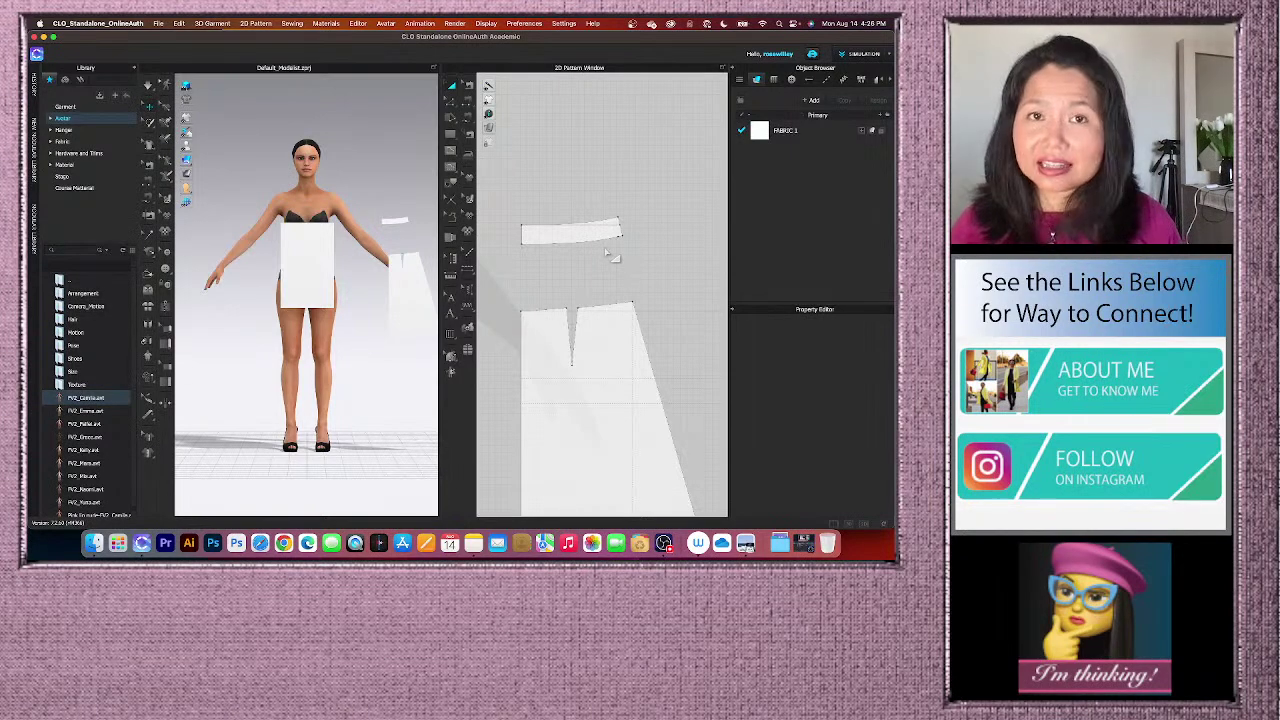
scroll(610, 256, "down", 2)
scroll(610, 256, "up", 2)
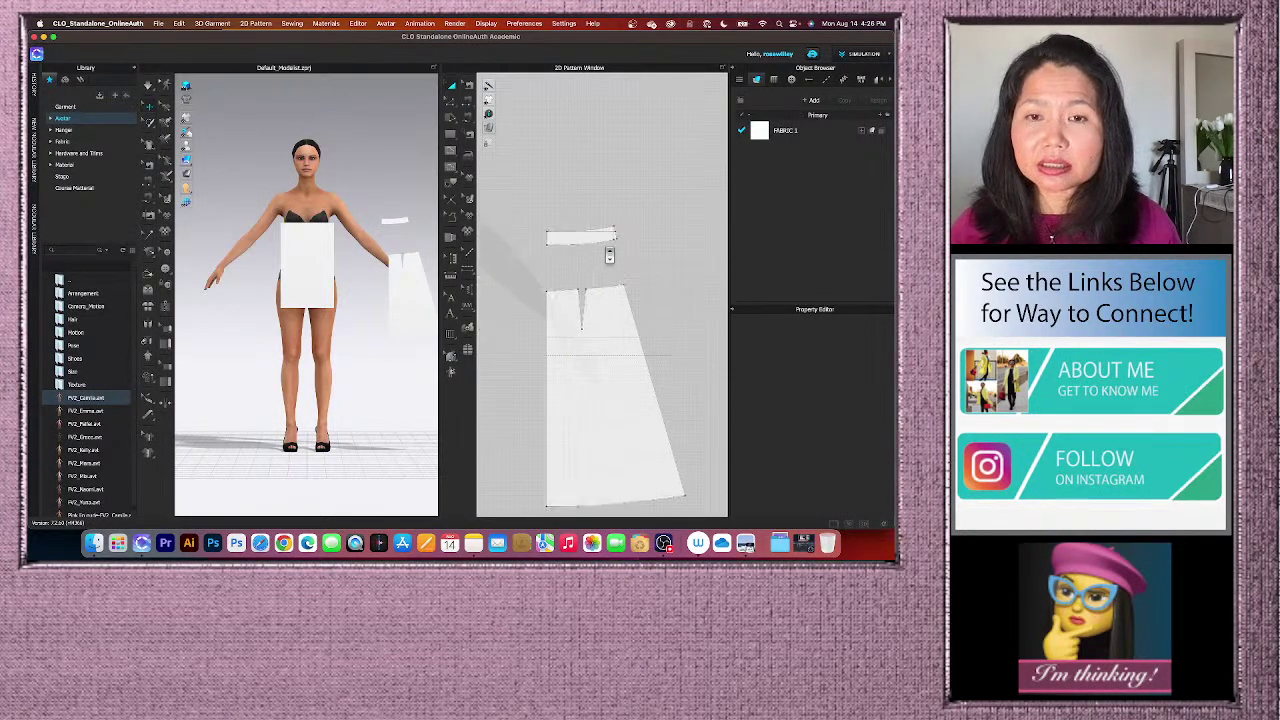
scroll(666, 437, "down", 1)
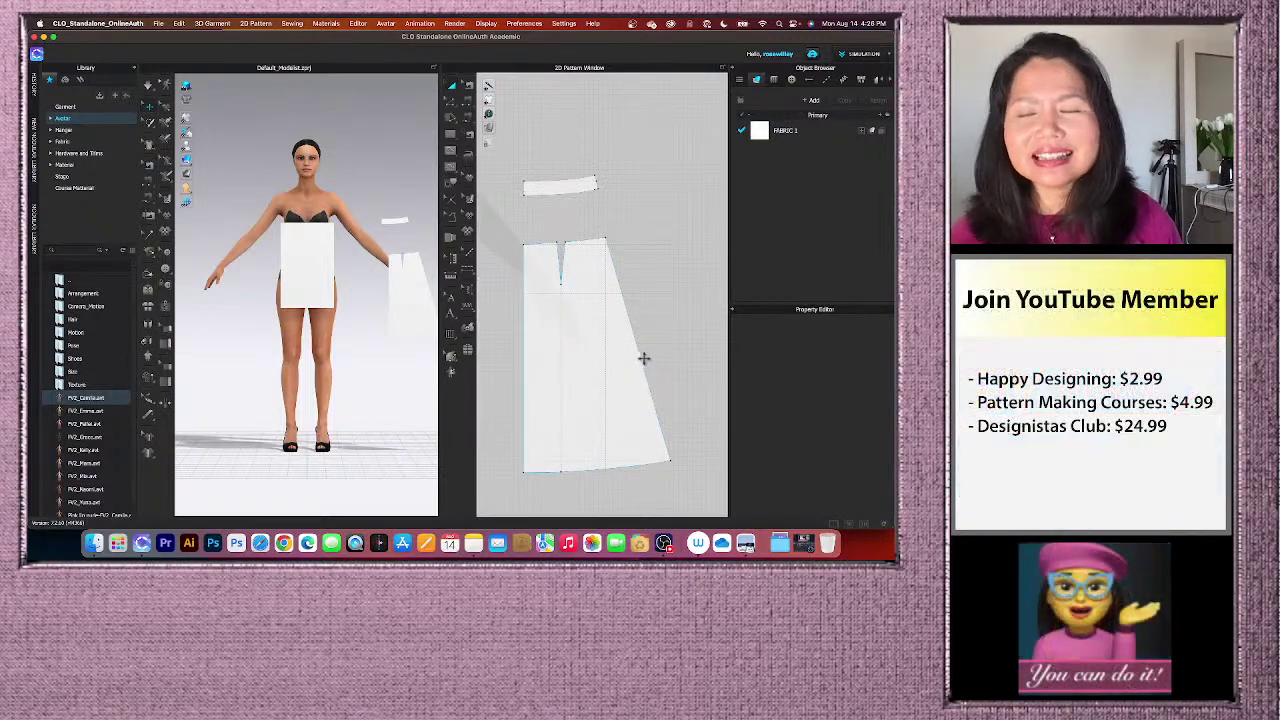
scroll(652, 349, "up", 1)
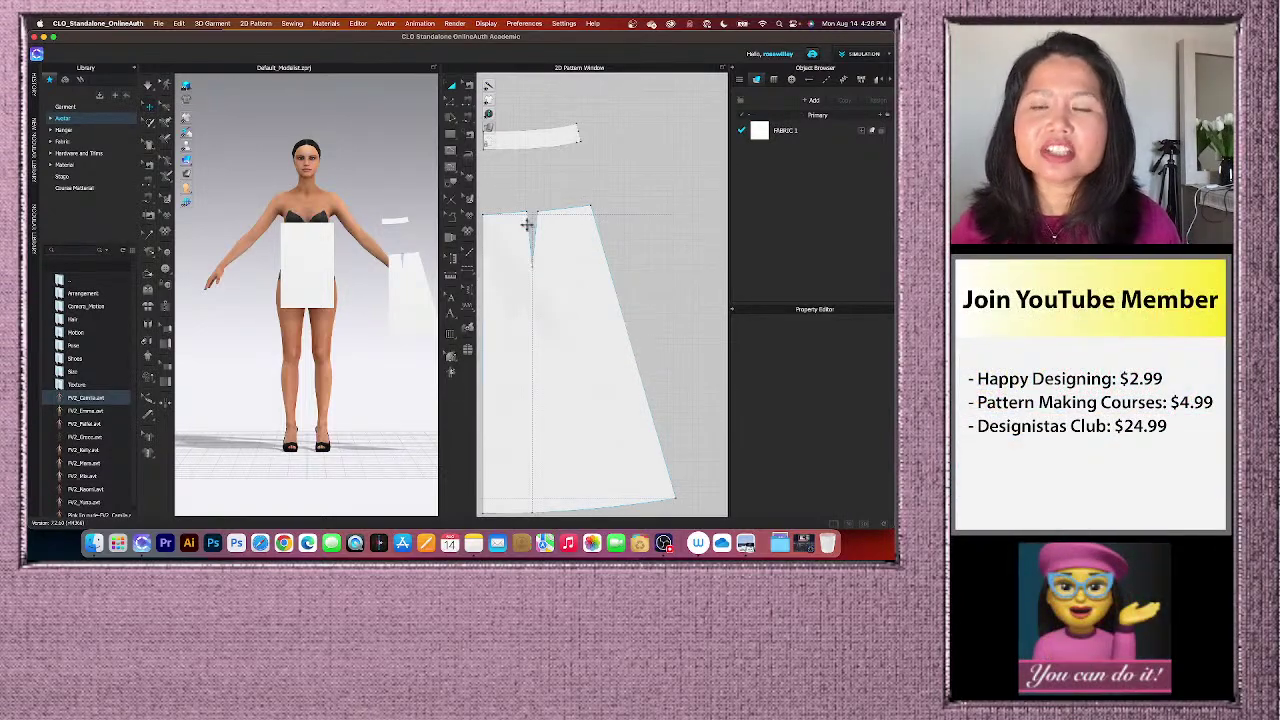
scroll(554, 265, "down", 2)
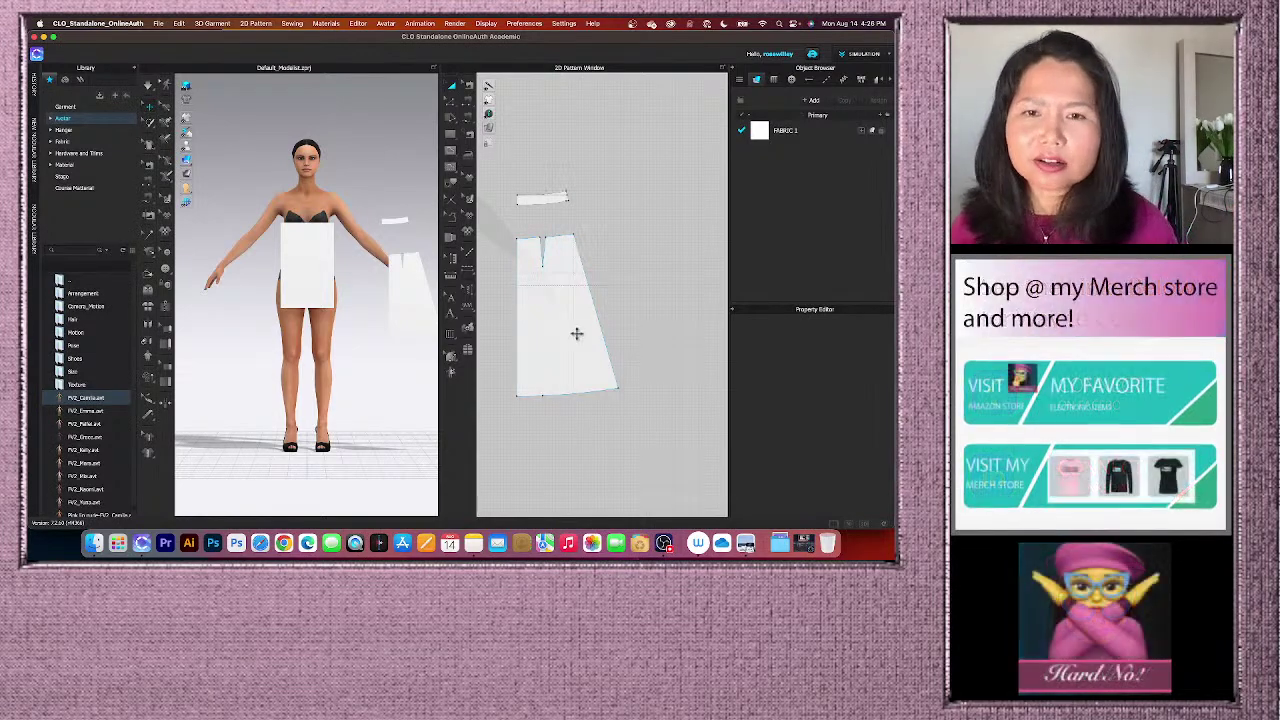
scroll(574, 334, "up", 5)
scroll(577, 334, "down", 4)
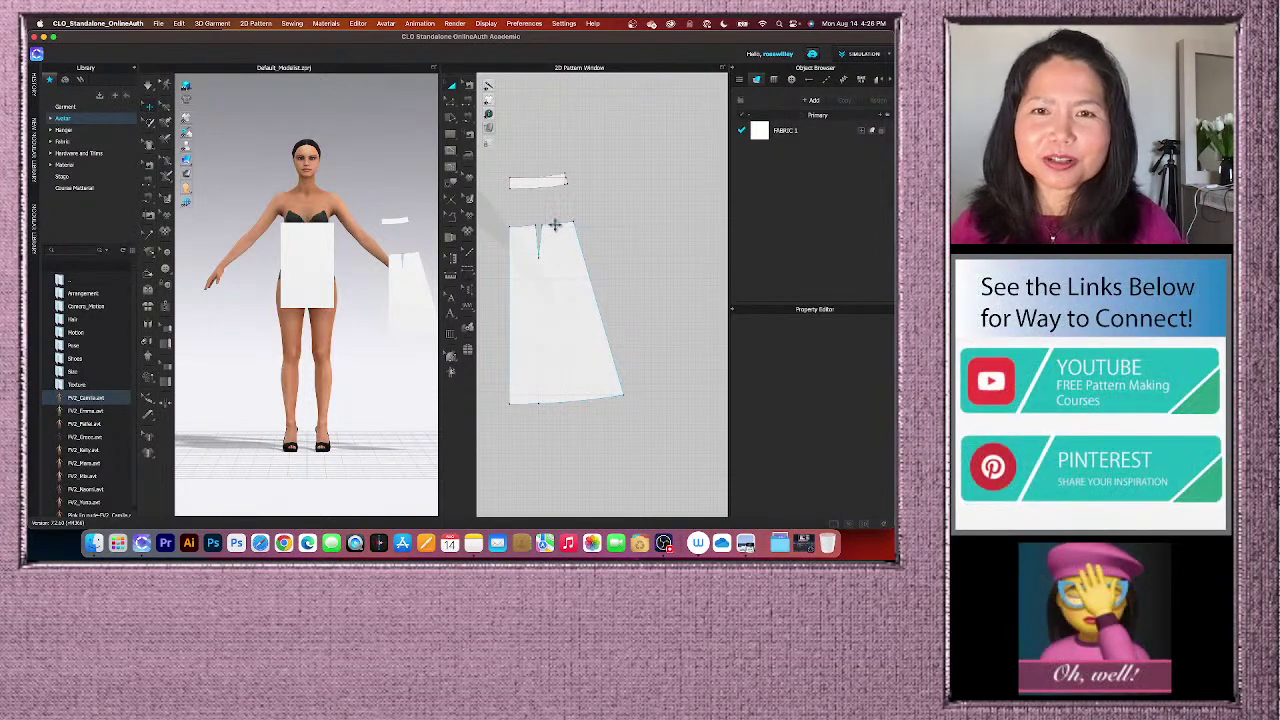
scroll(552, 236, "up", 2)
scroll(567, 222, "down", 2)
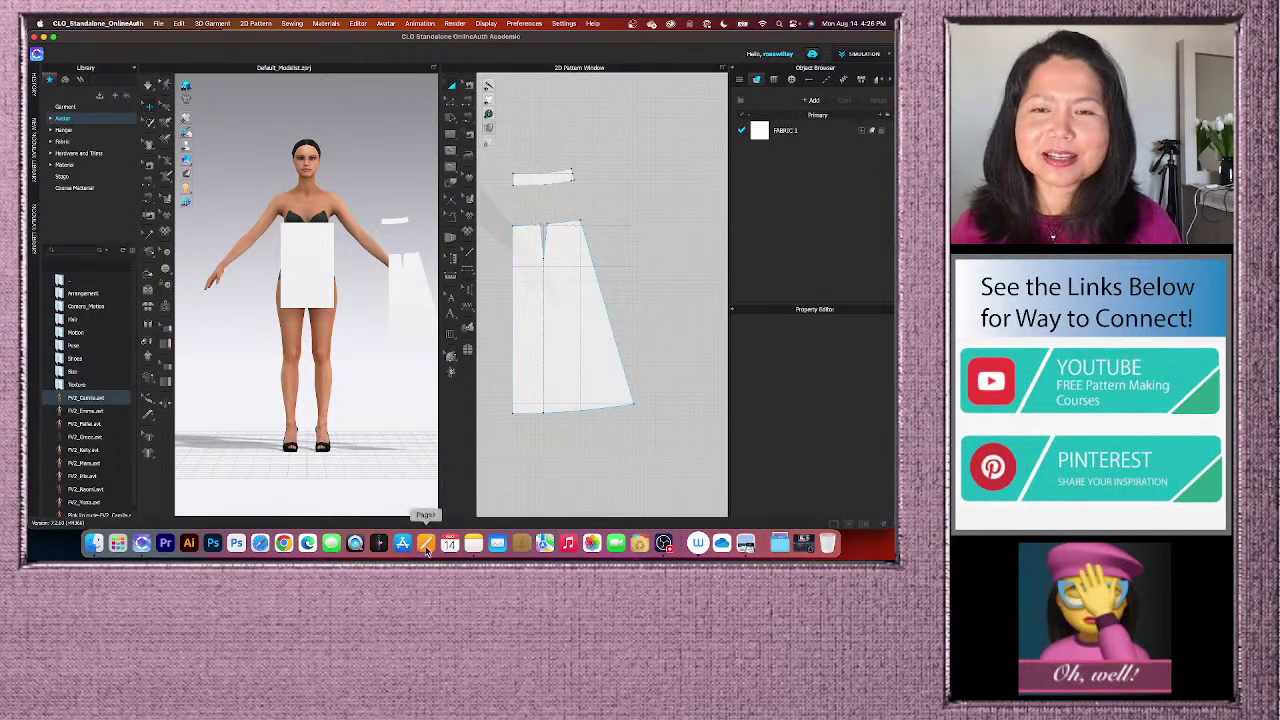
scroll(565, 215, "down", 2)
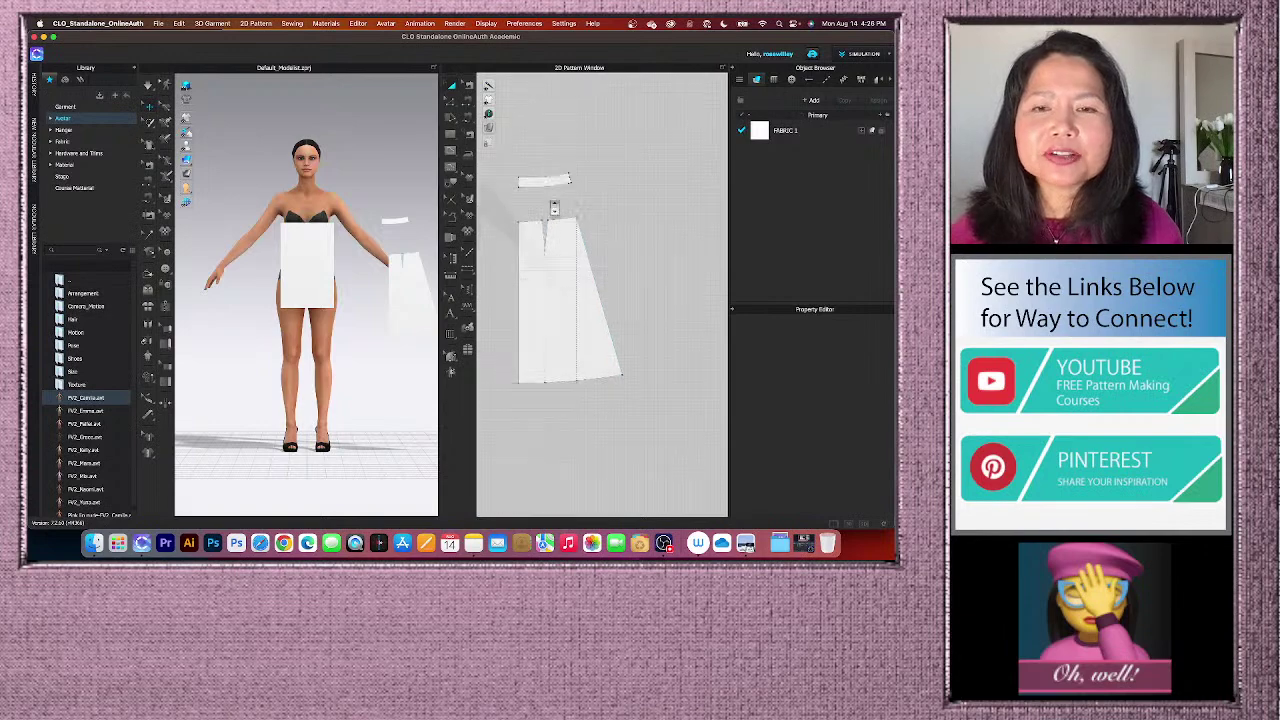
scroll(549, 362, "up", 1)
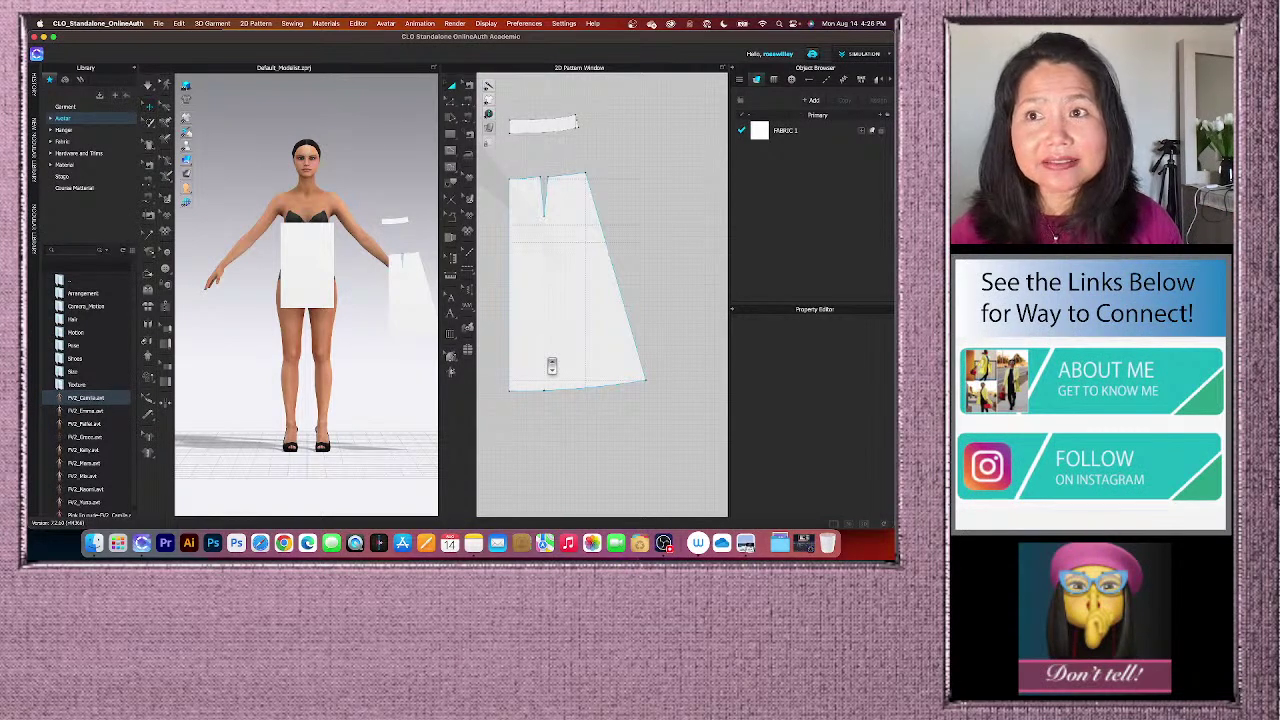
scroll(551, 366, "down", 2)
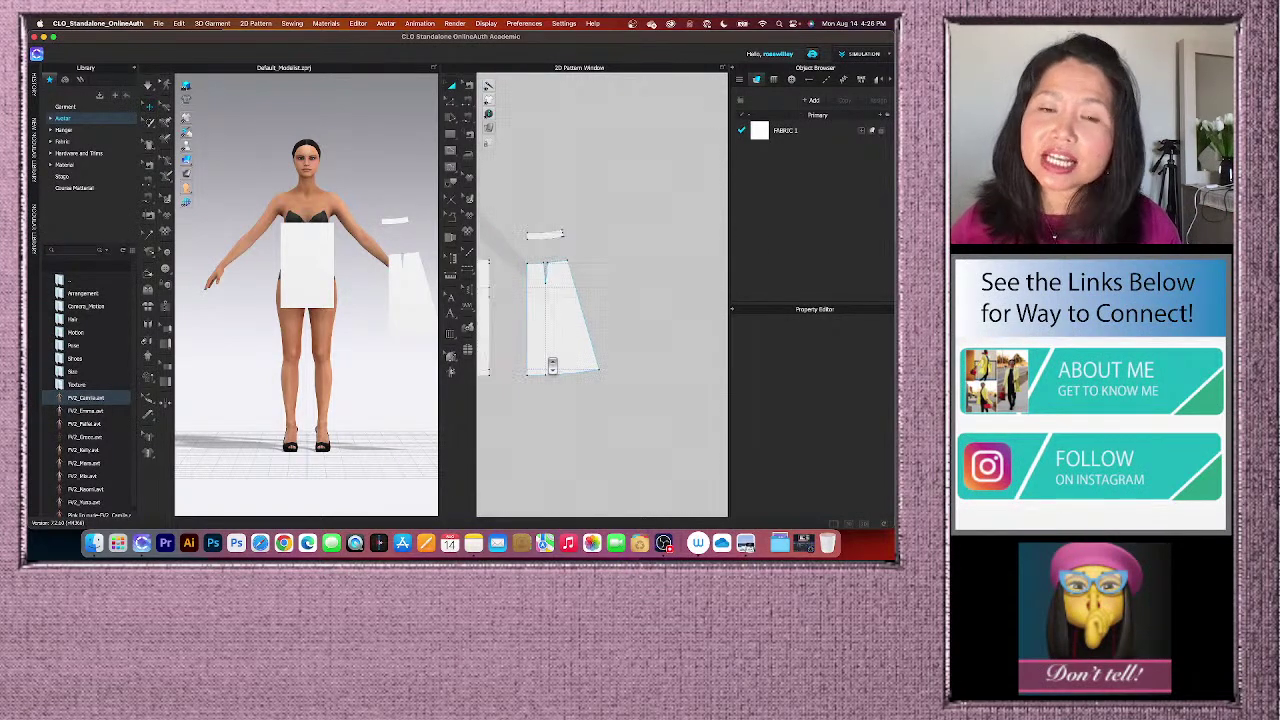
scroll(549, 355, "down", 1)
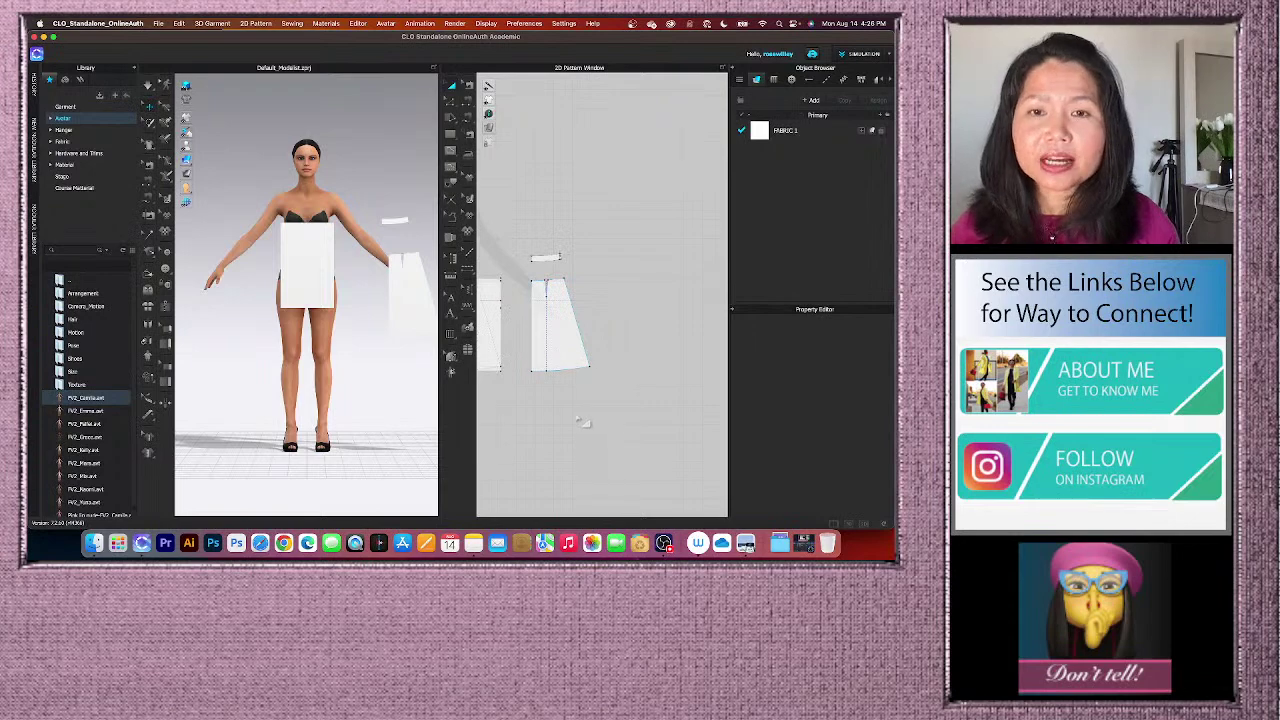
scroll(586, 424, "down", 1)
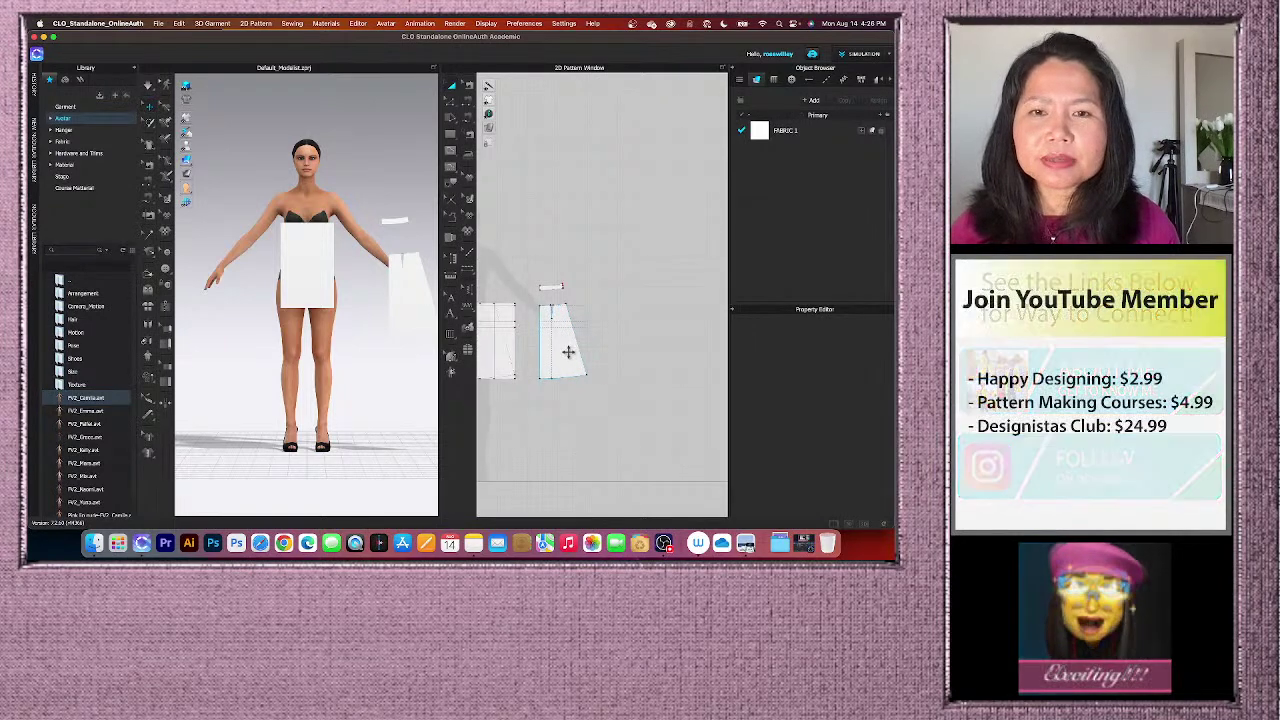
scroll(570, 351, "down", 1)
scroll(520, 385, "up", 2)
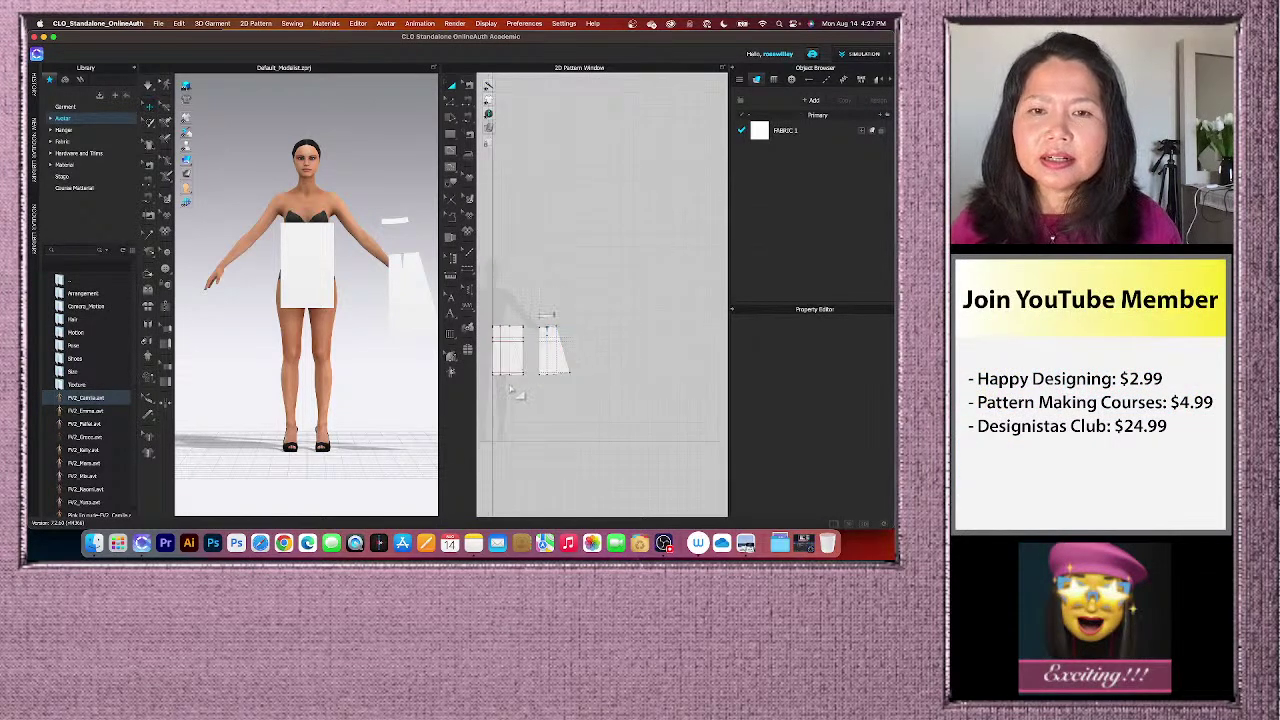
left_click(519, 372)
scroll(563, 354, "up", 3)
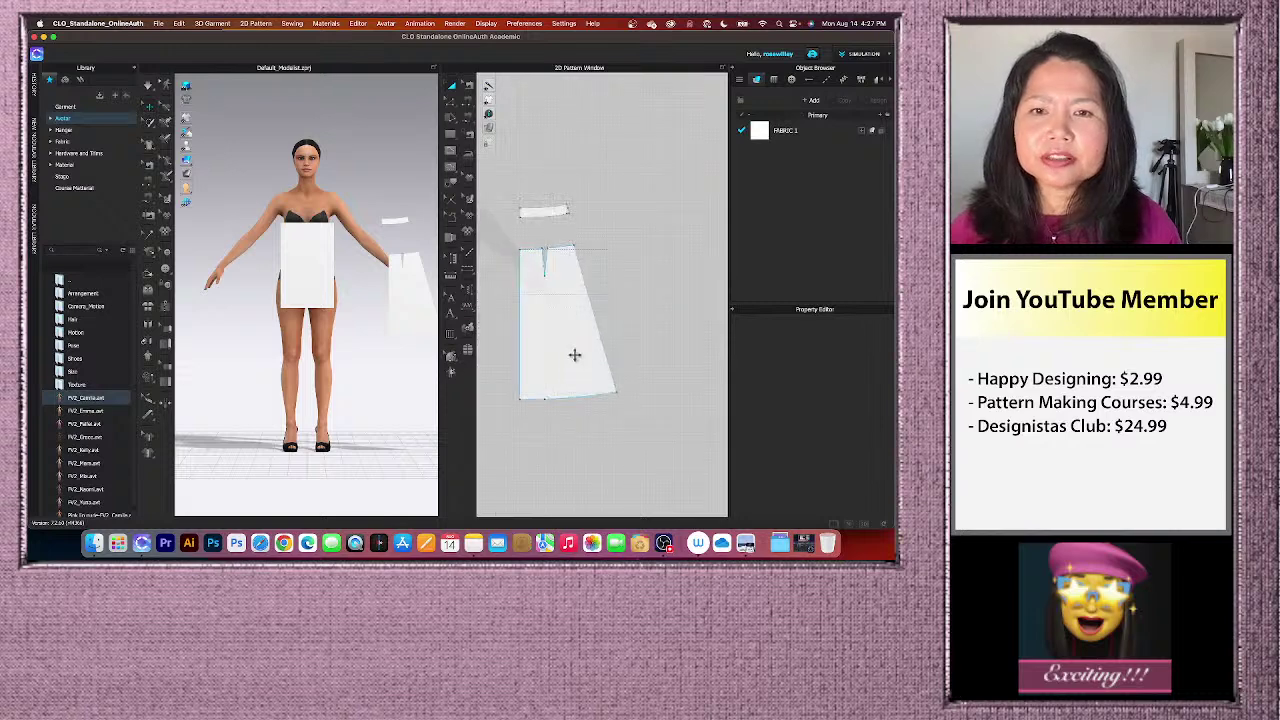
scroll(567, 347, "up", 2)
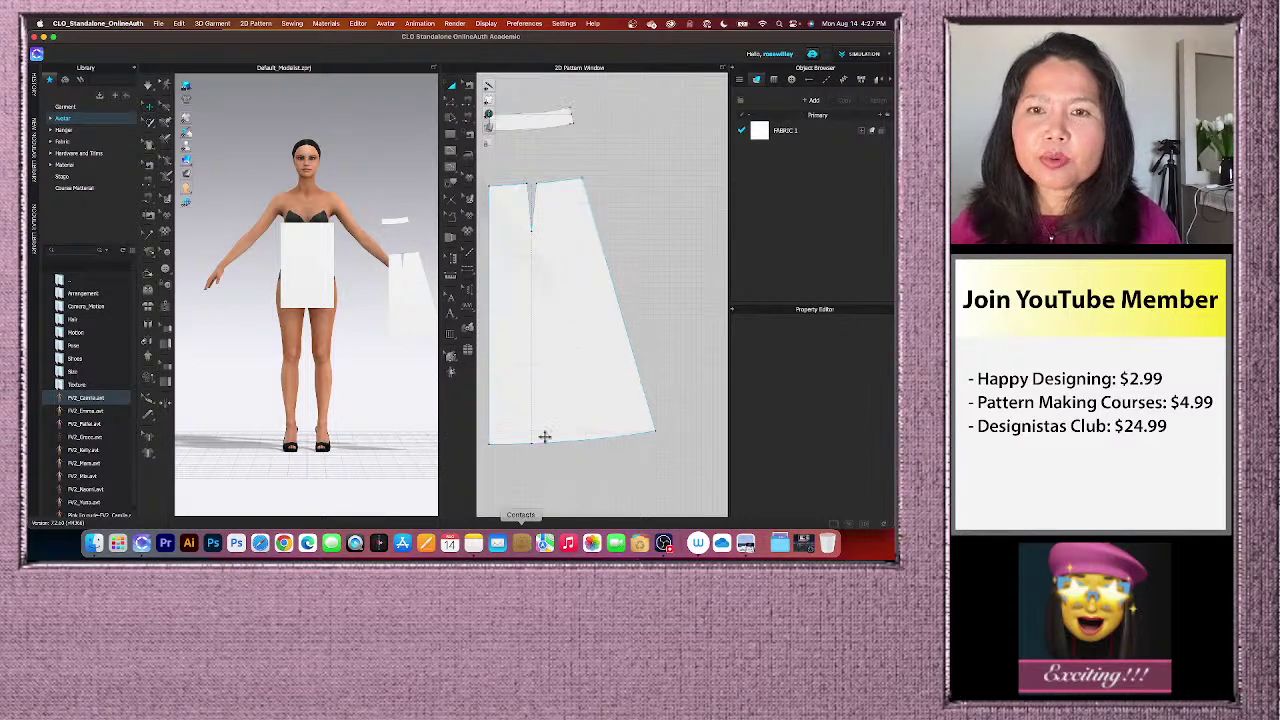
left_click(635, 215)
scroll(653, 257, "up", 3)
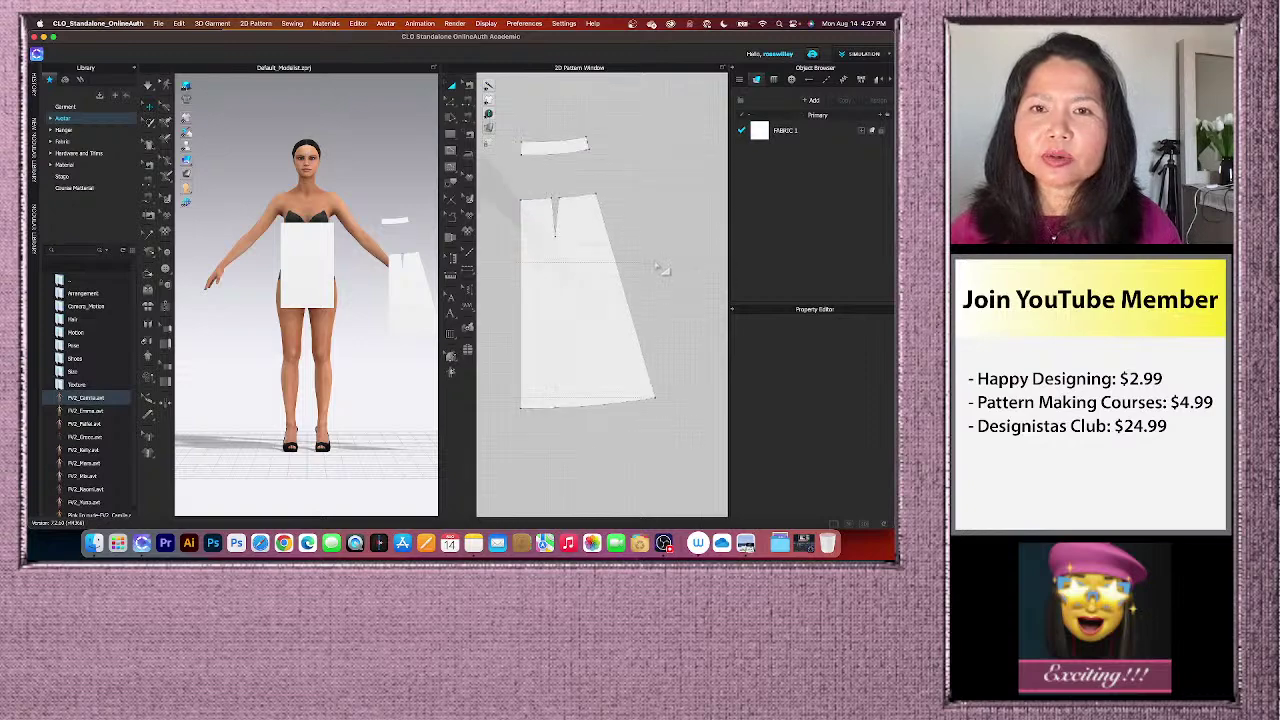
scroll(585, 138, "up", 3)
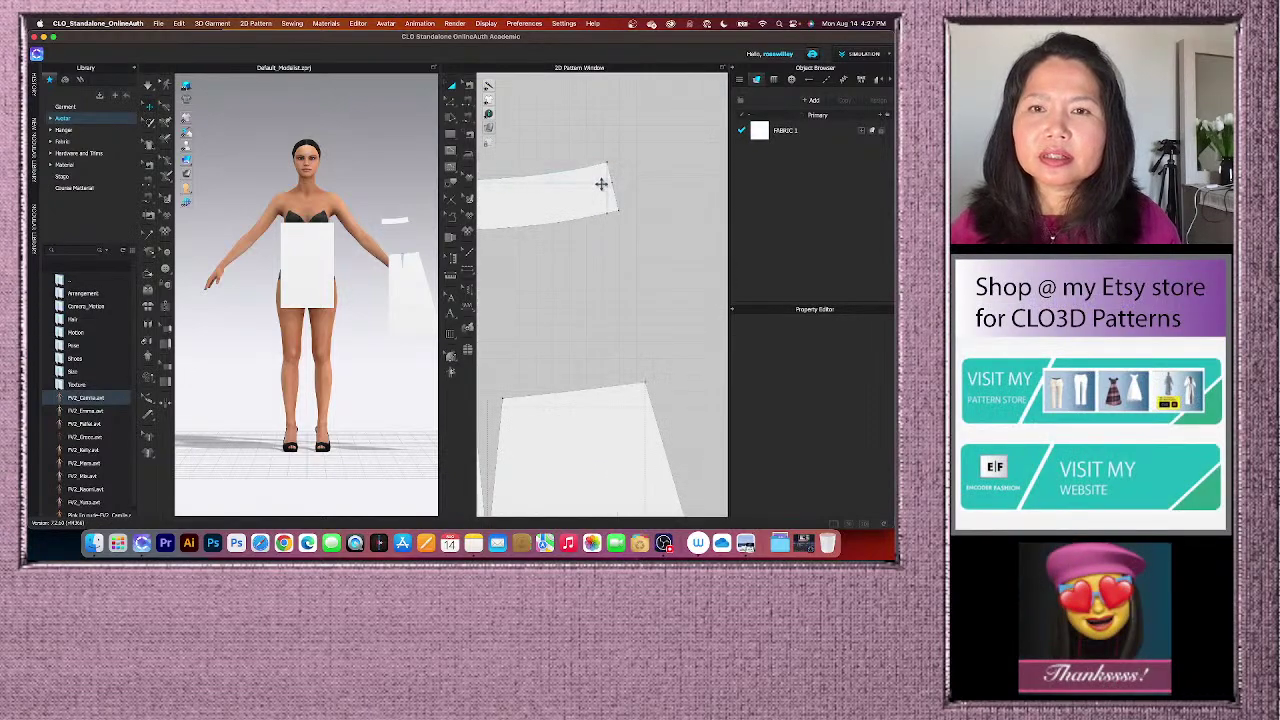
left_click(600, 182)
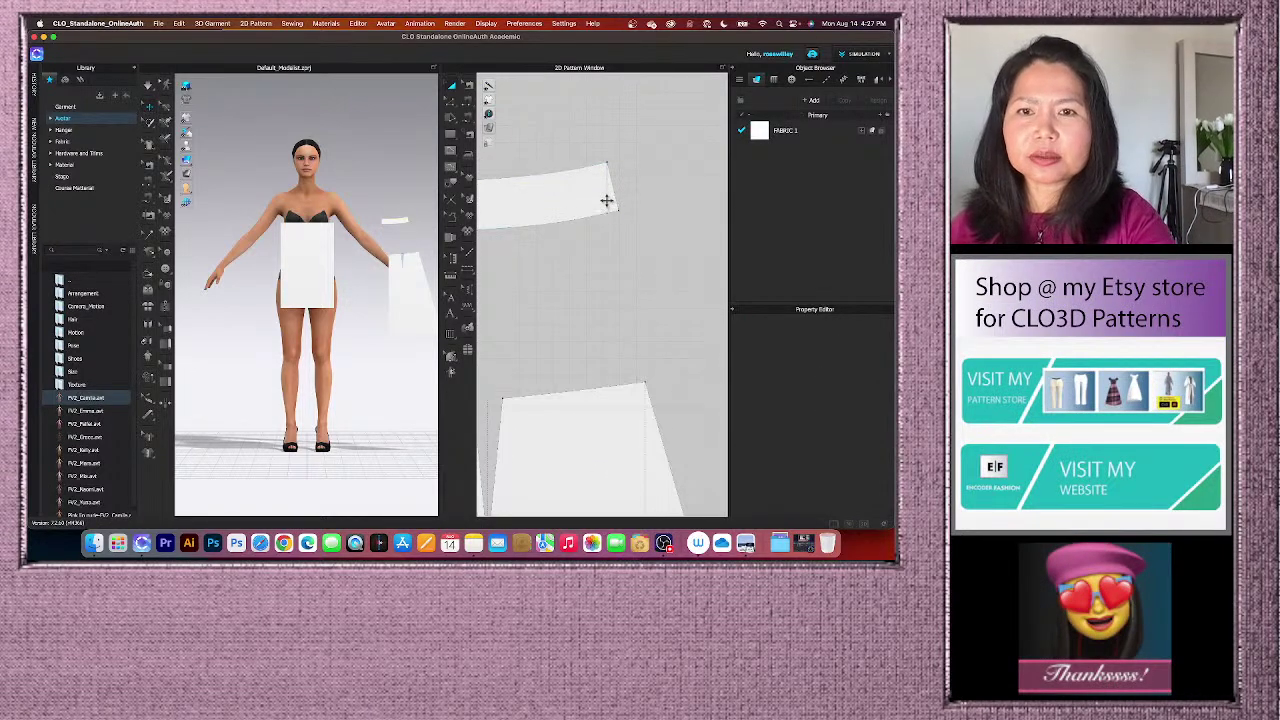
left_click(615, 197)
scroll(615, 197, "down", 4)
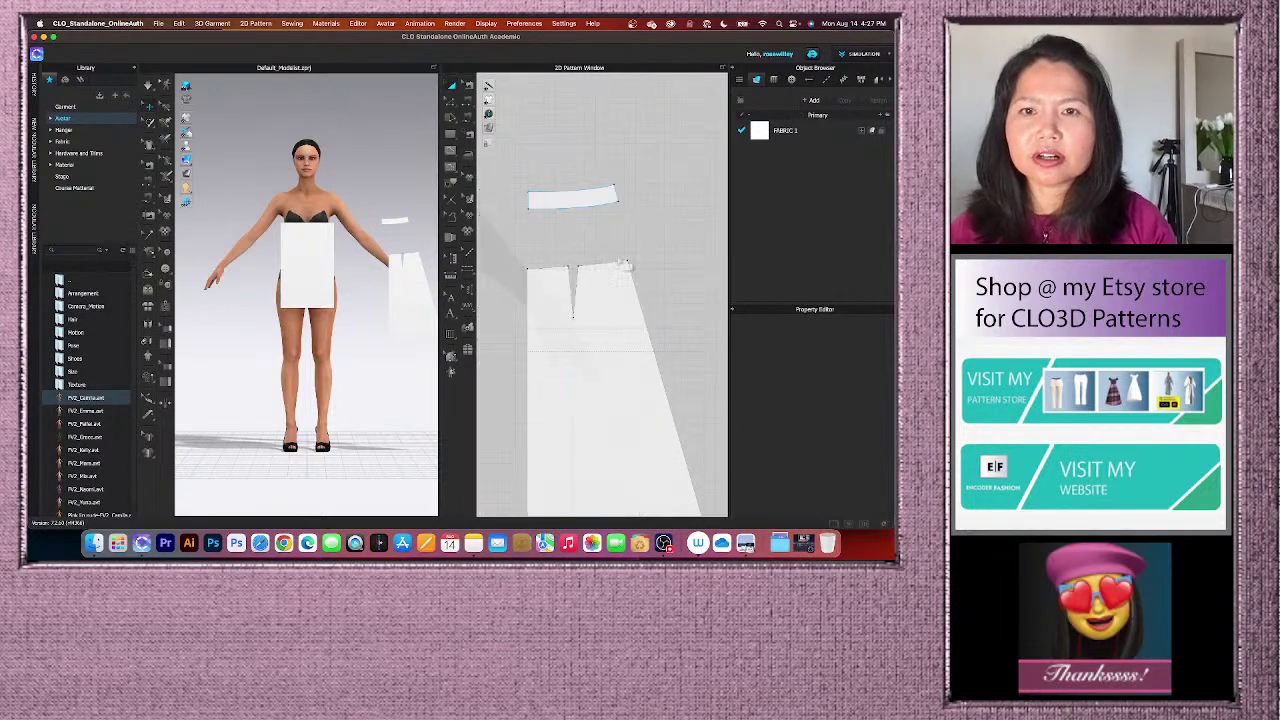
left_click(602, 324)
scroll(602, 324, "up", 2)
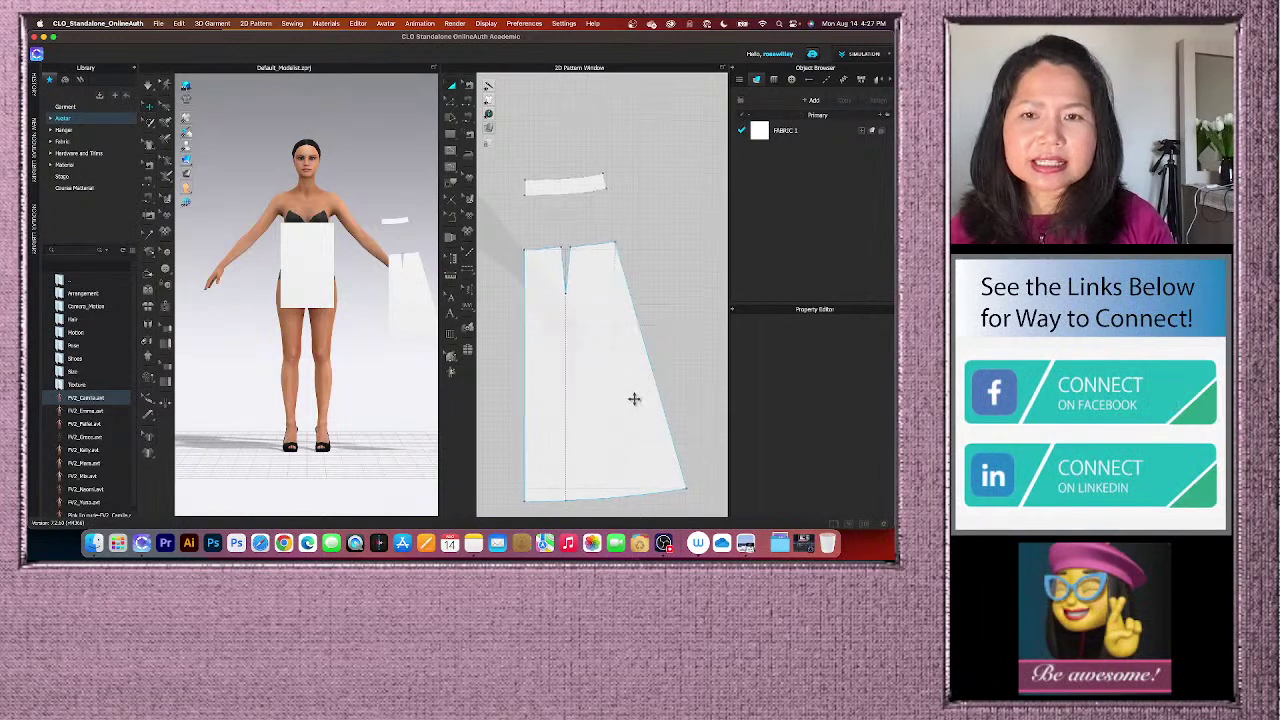
middle_click_drag(634, 397, 623, 371)
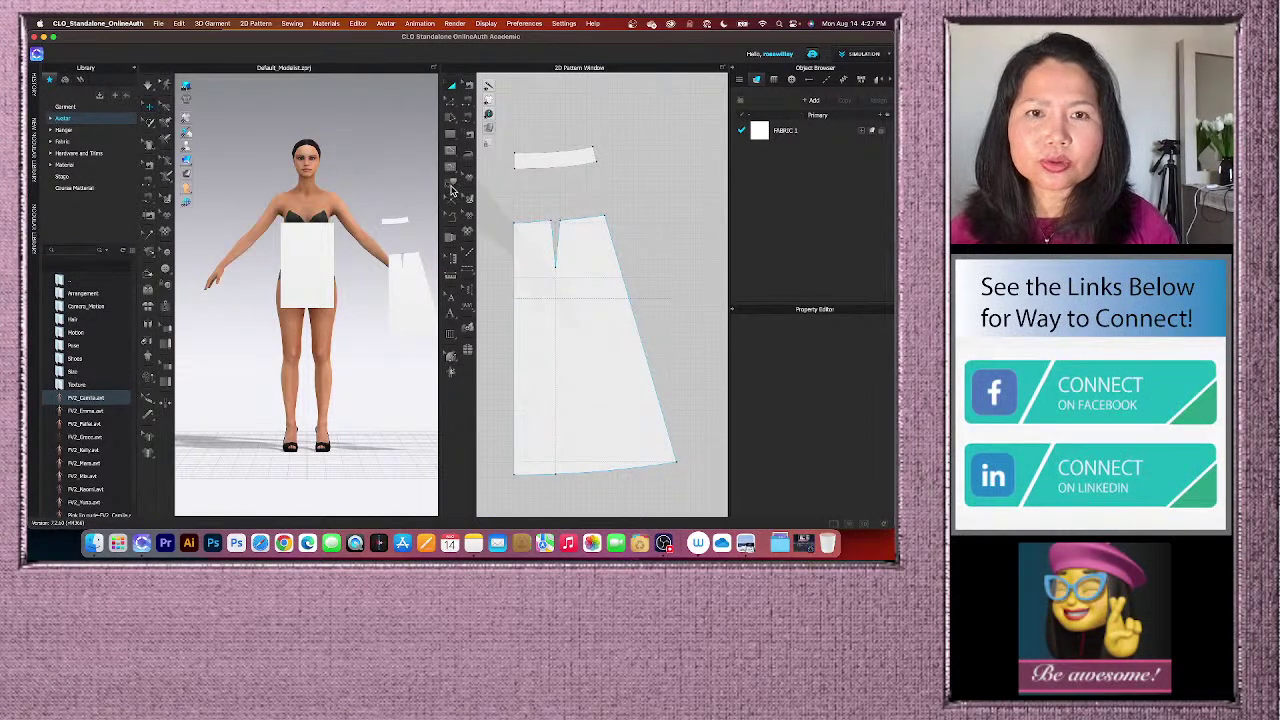
- Trim off the guide line ends that extend past the skirt pattern's side seam and hem
left_click(641, 230)
left_click(656, 280)
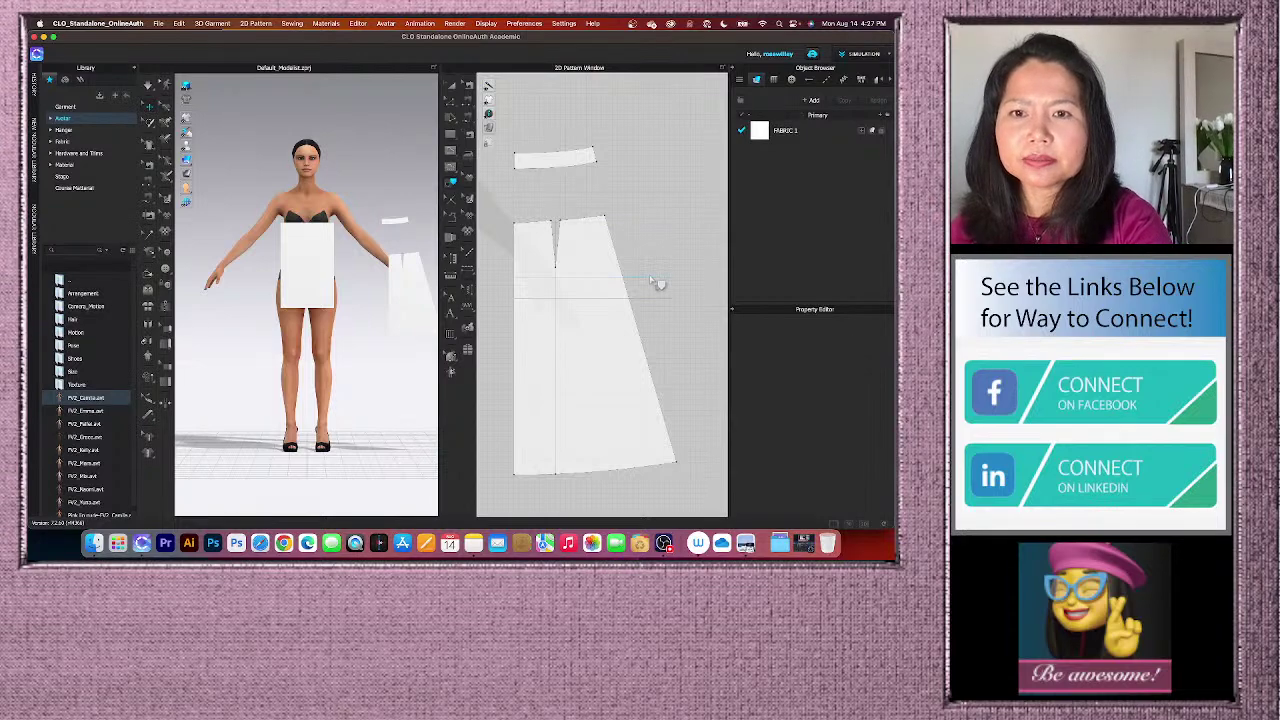
left_click(660, 287)
left_click(683, 340)
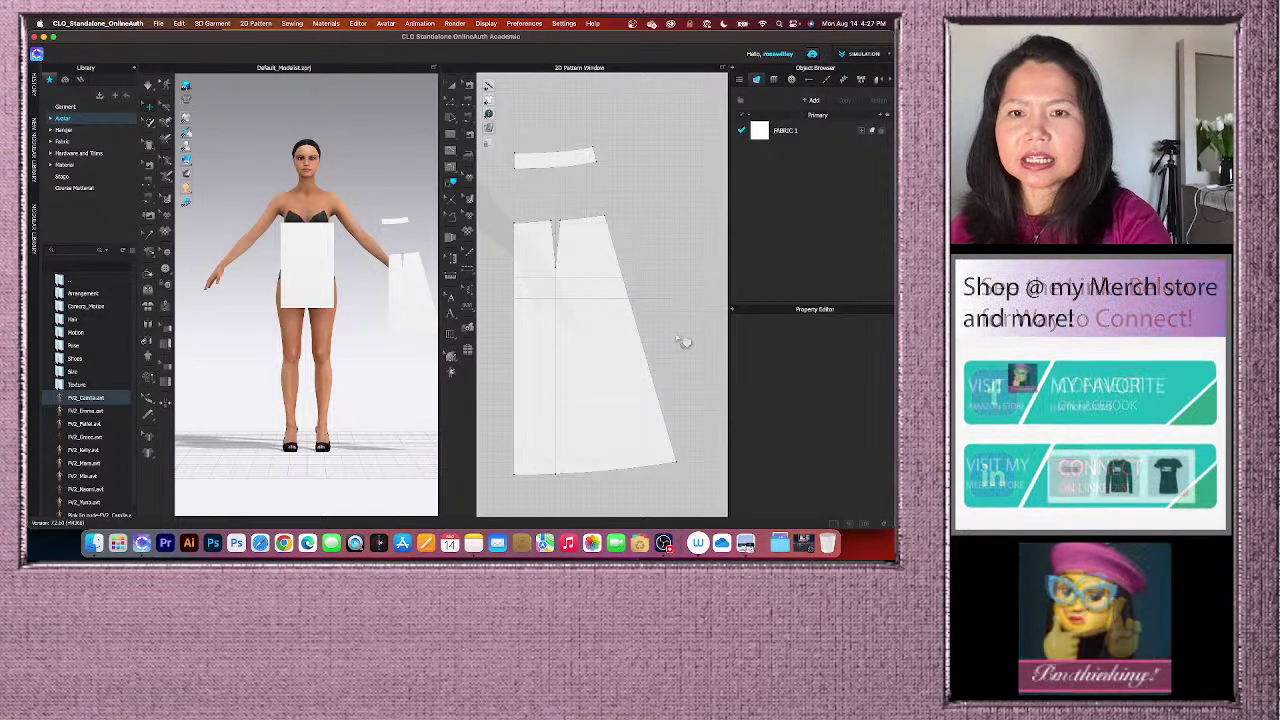
left_click(663, 302)
left_click(688, 349)
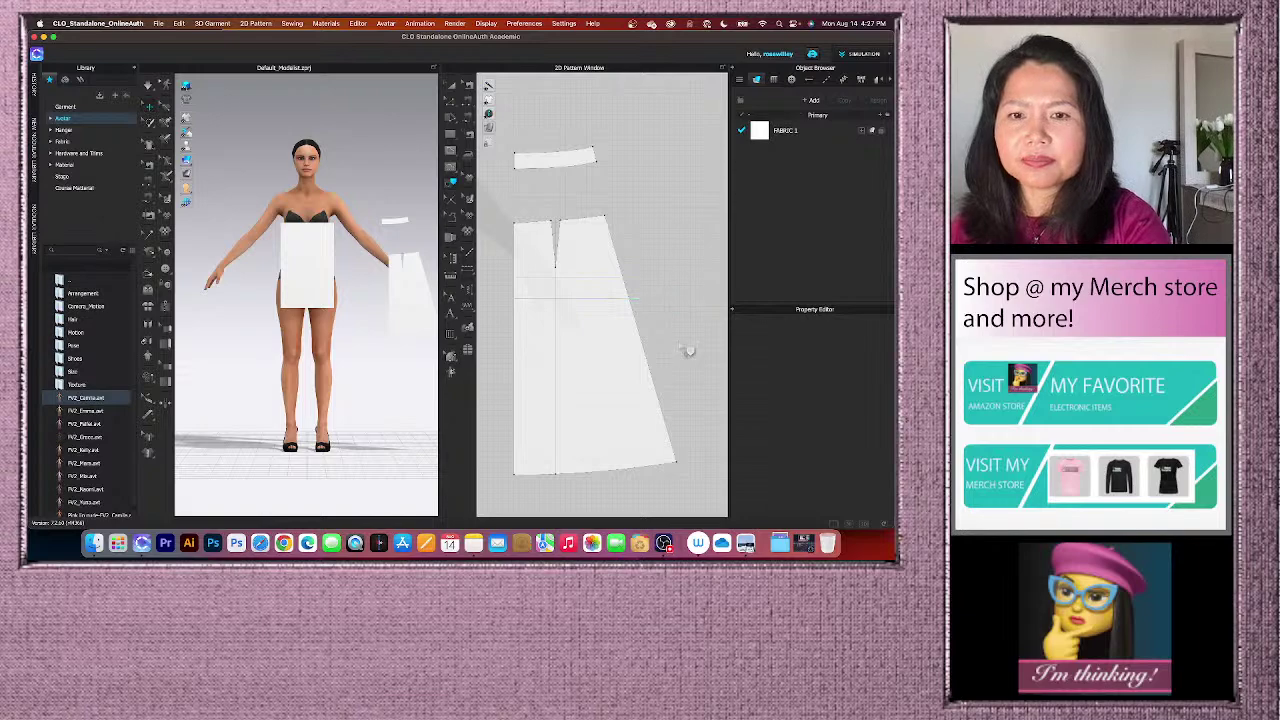
scroll(614, 494, "up", 5)
scroll(617, 480, "up", 2)
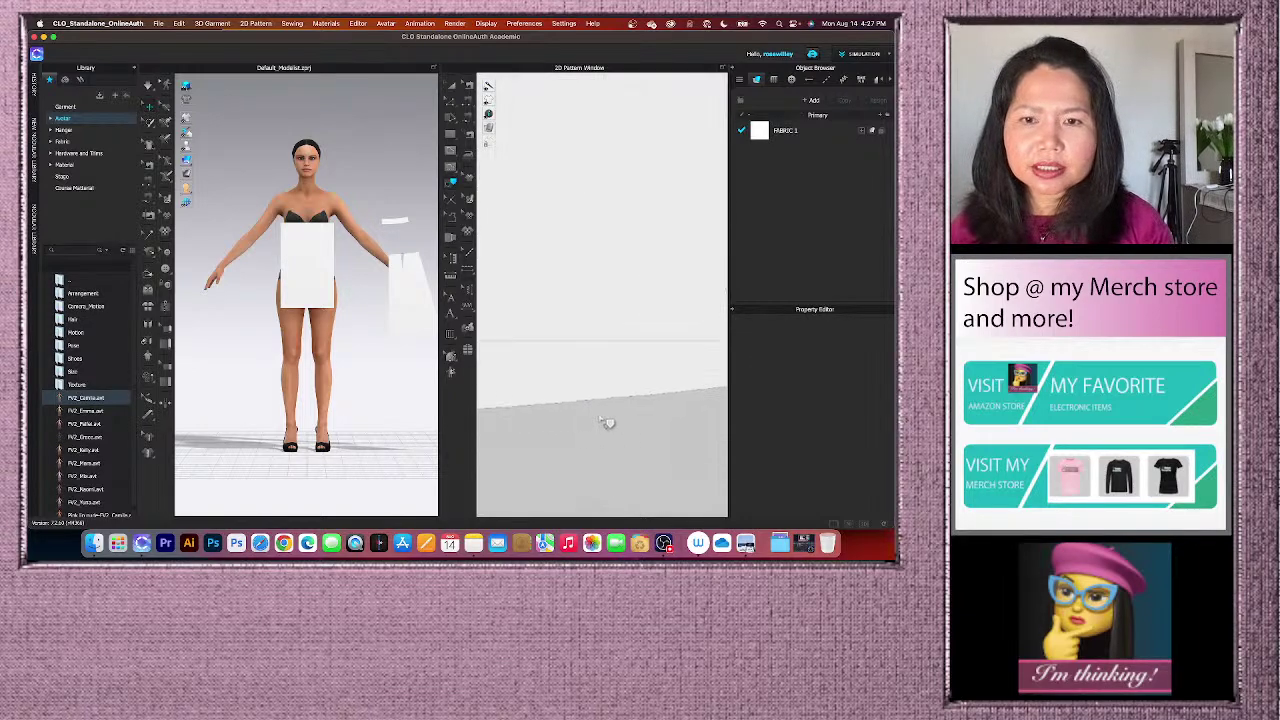
left_click(604, 424)
scroll(602, 424, "down", 5)
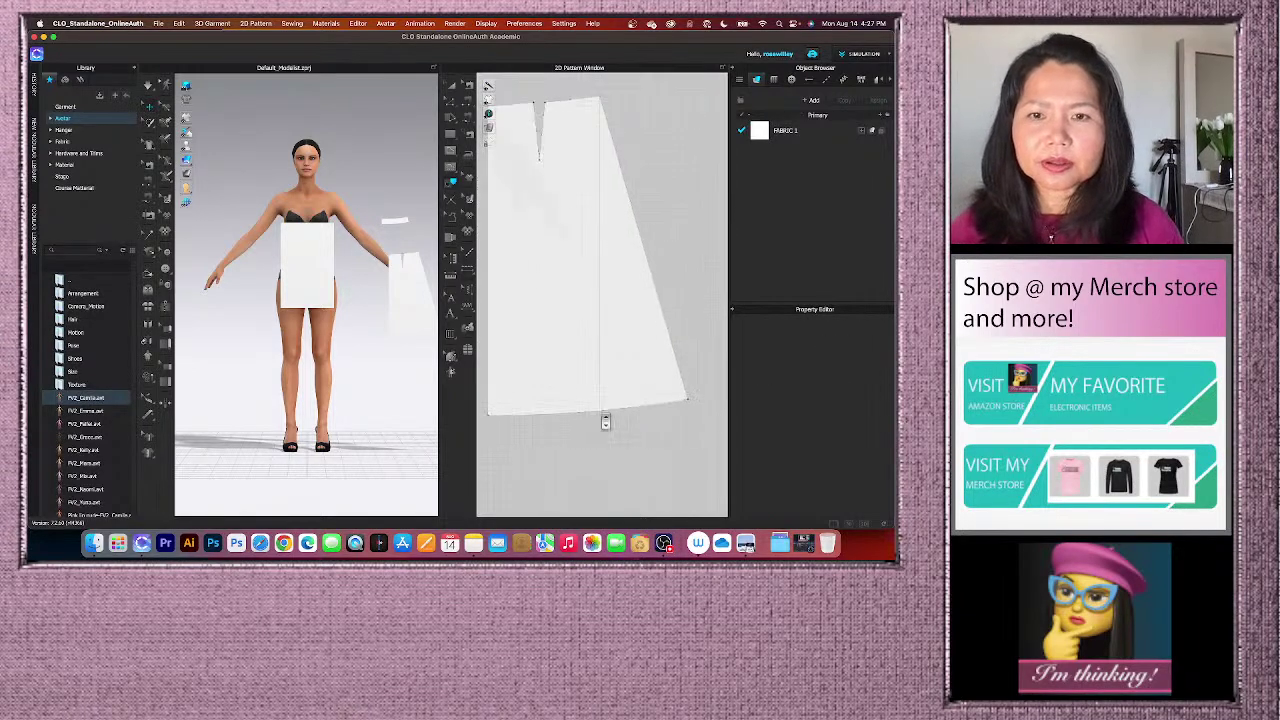
left_click(556, 455)
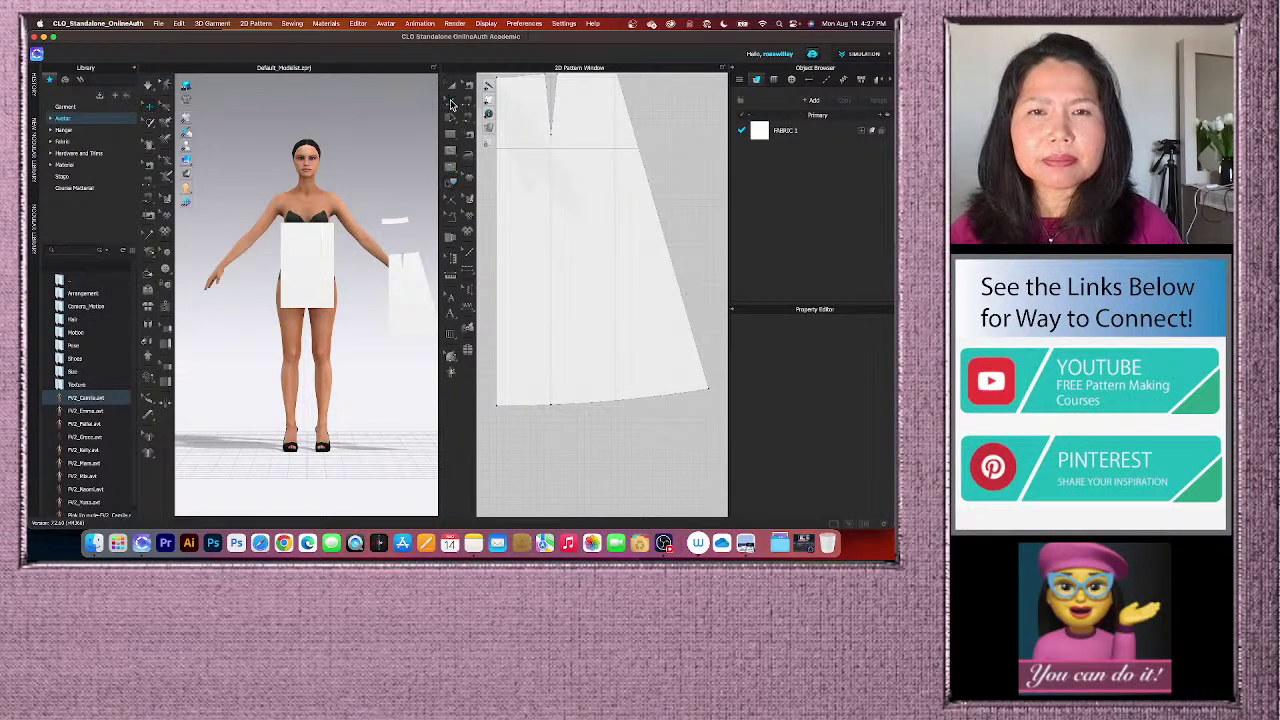
- Delete the extra point on the skirt's hem below the dart with Edit Pattern
left_click(451, 104)
left_click(549, 404)
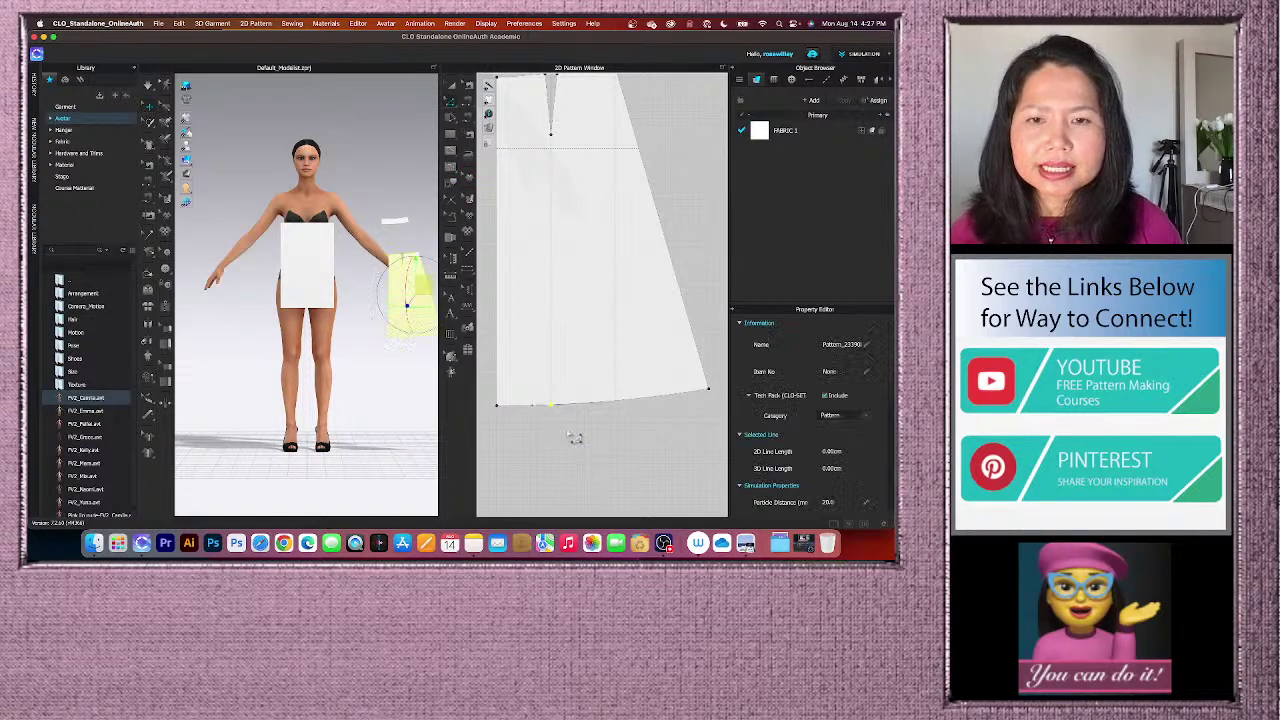
right_click(551, 407)
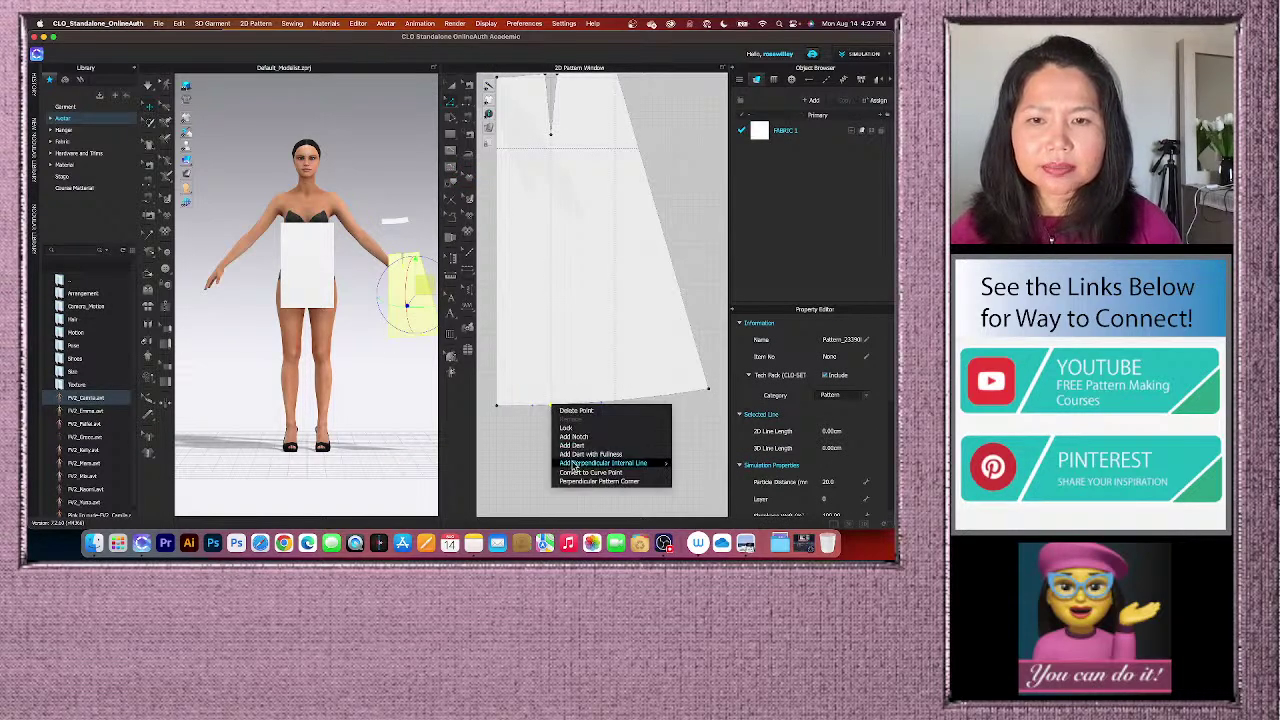
left_click(595, 418)
scroll(595, 418, "down", 3)
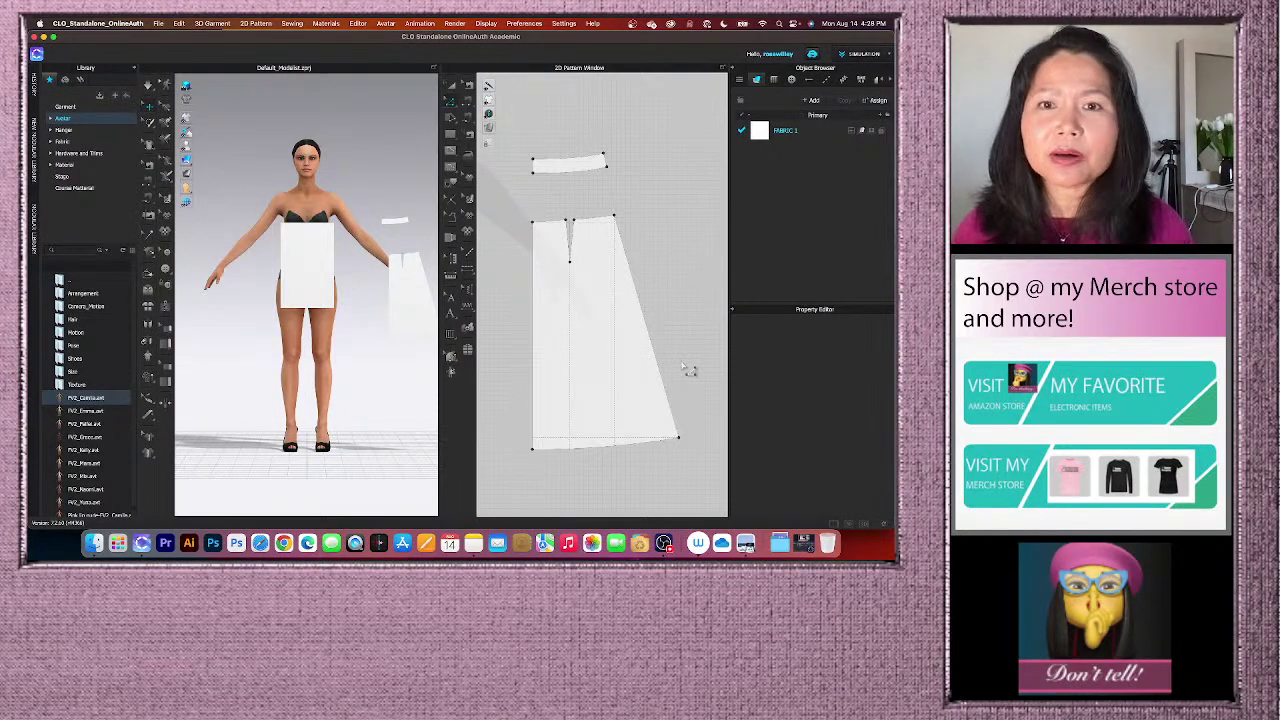
scroll(575, 415, "up", 2)
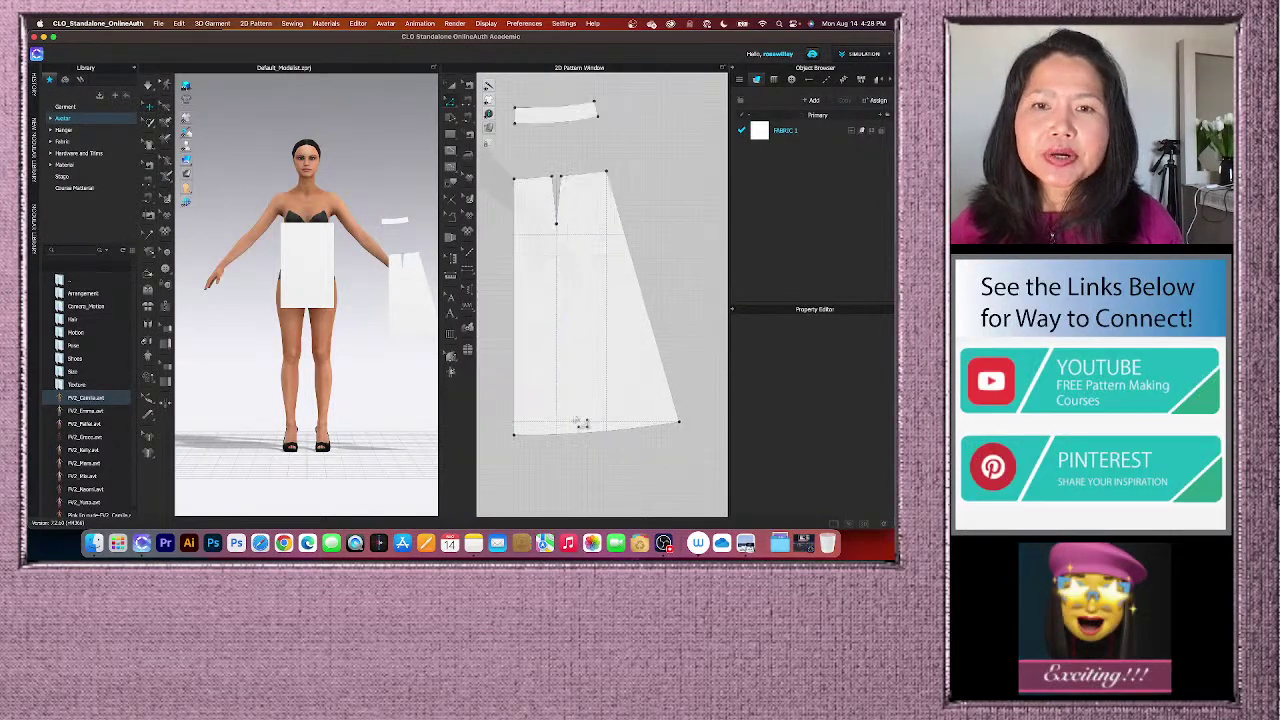
scroll(582, 424, "down", 4)
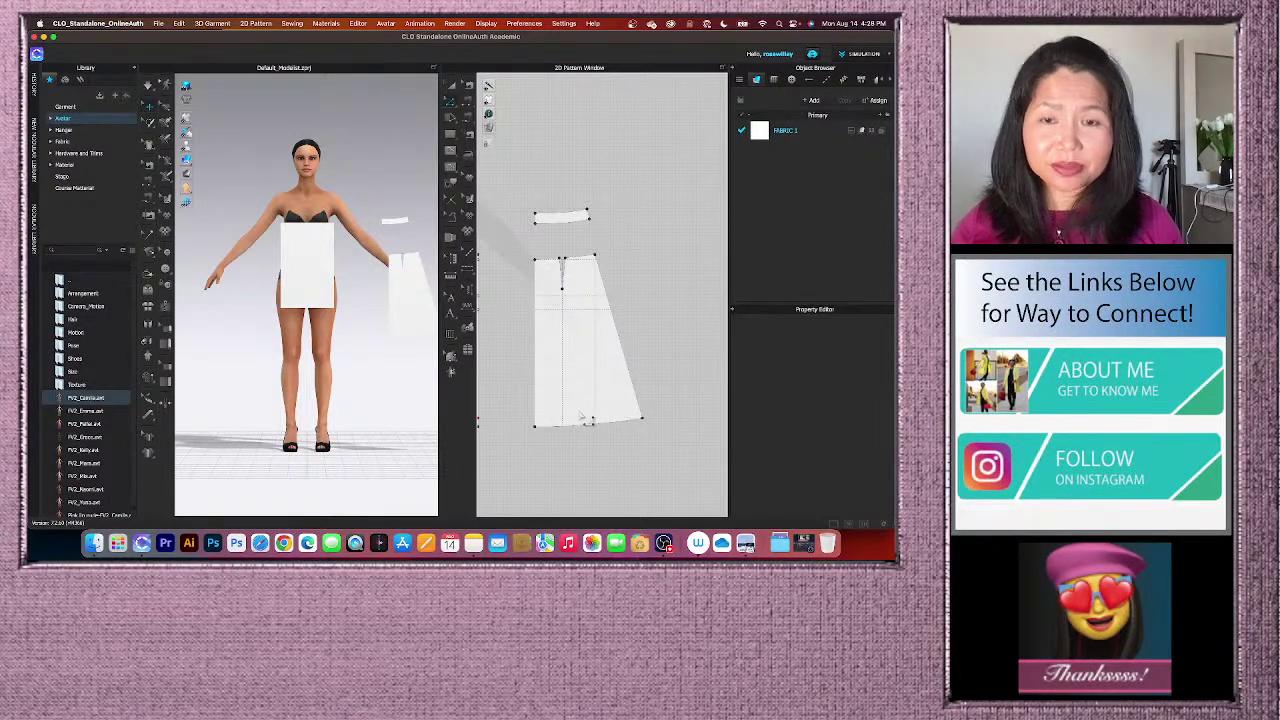
- Examine the flared skirt panel, its waist dart, hem and curved waistband piece beside the rectangular draft pattern
scroll(580, 418, "up", 2)
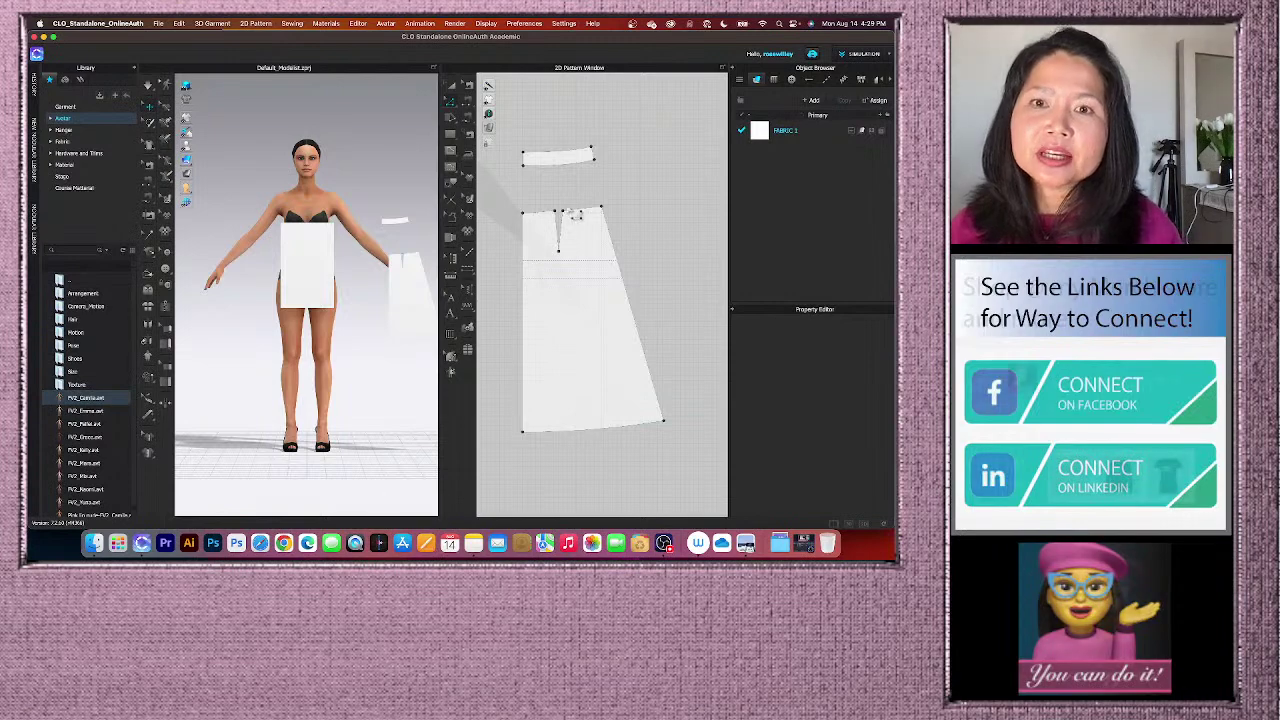
scroll(583, 308, "down", 2)
scroll(583, 308, "up", 2)
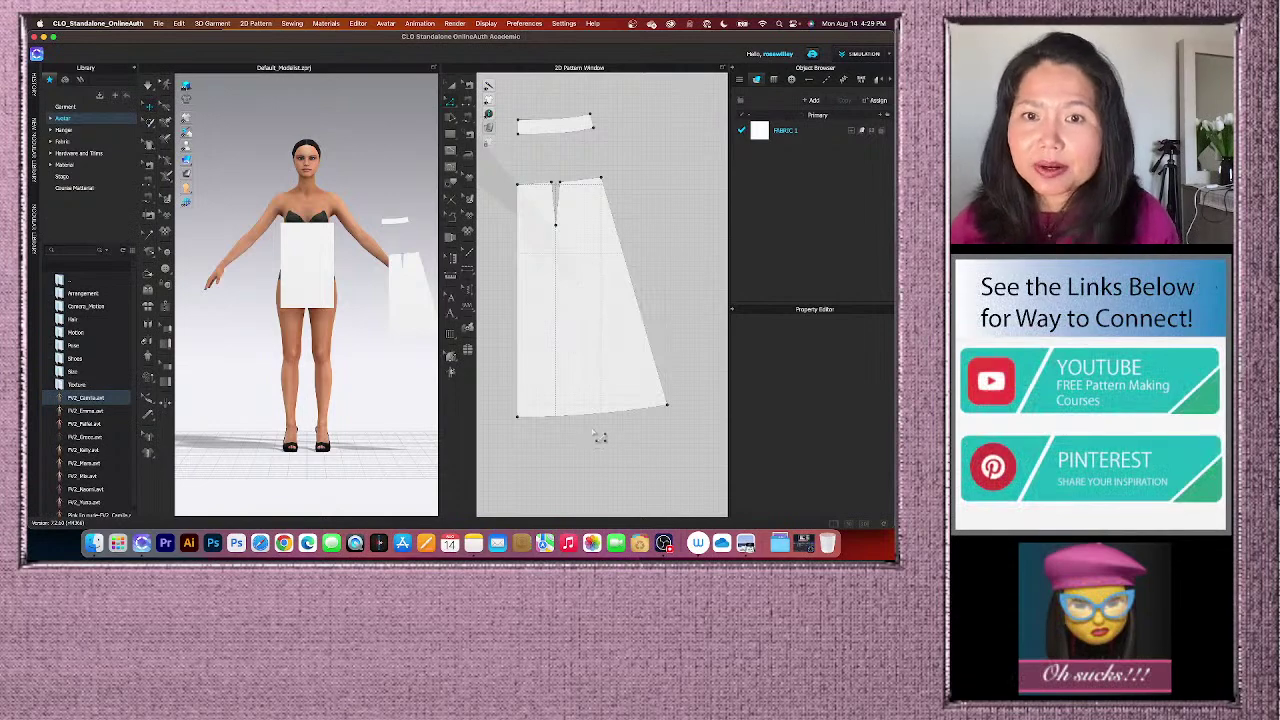
scroll(552, 145, "up", 3)
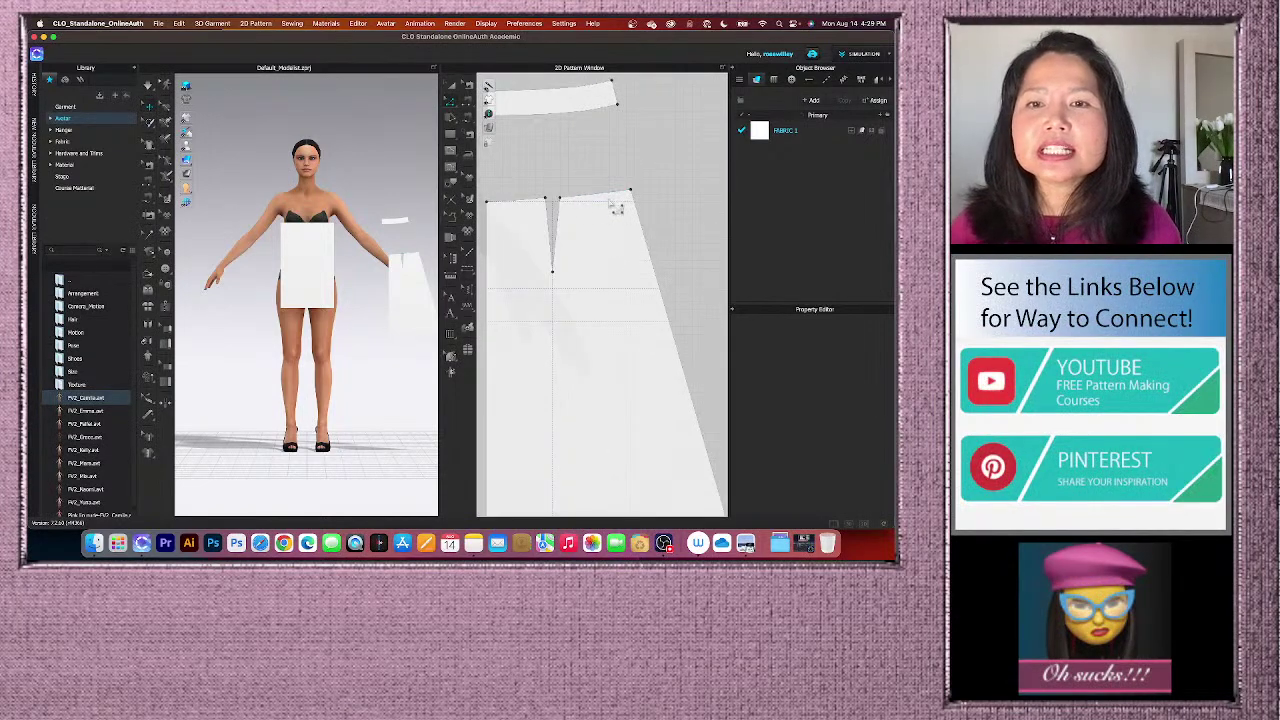
scroll(620, 211, "down", 2)
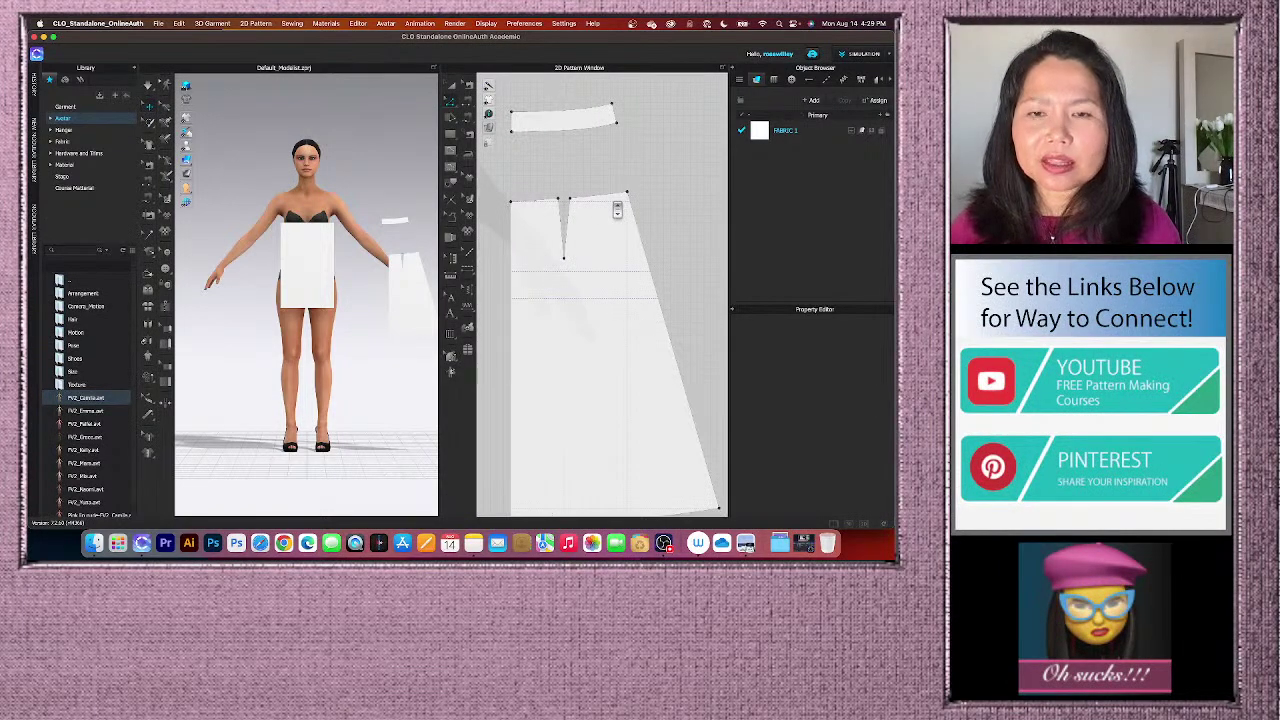
scroll(621, 207, "down", 3)
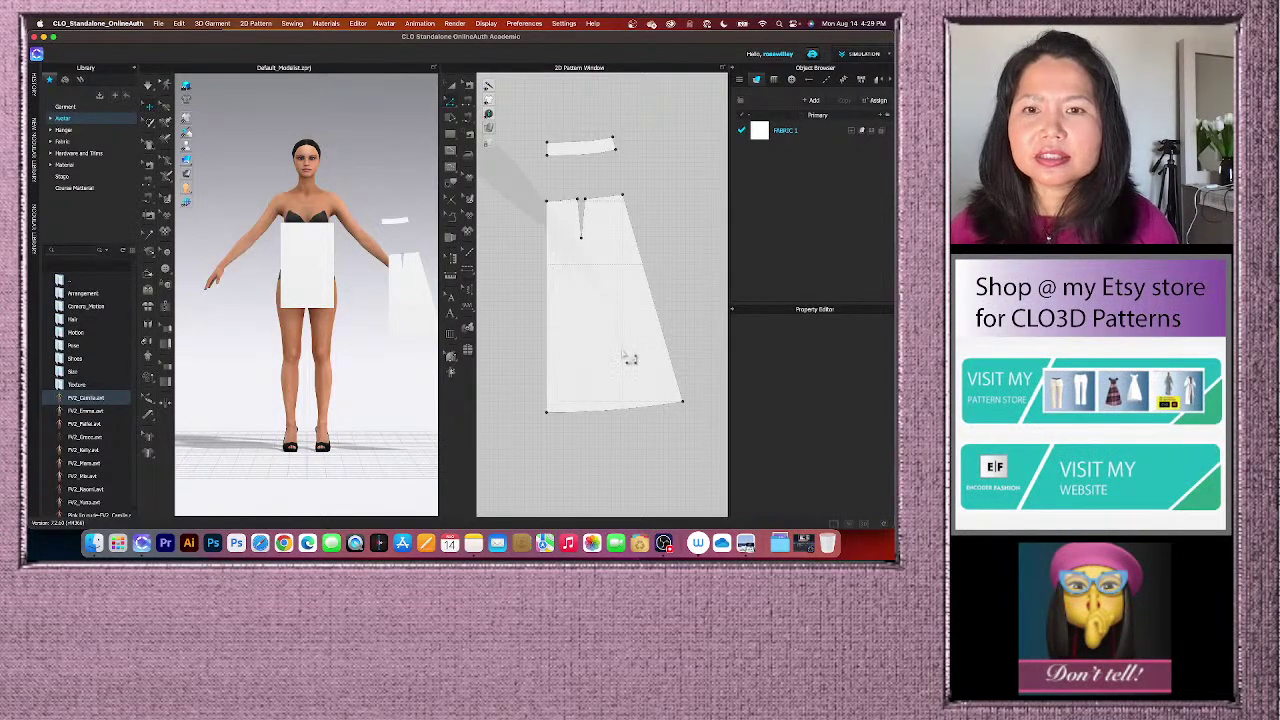
scroll(627, 357, "up", 2)
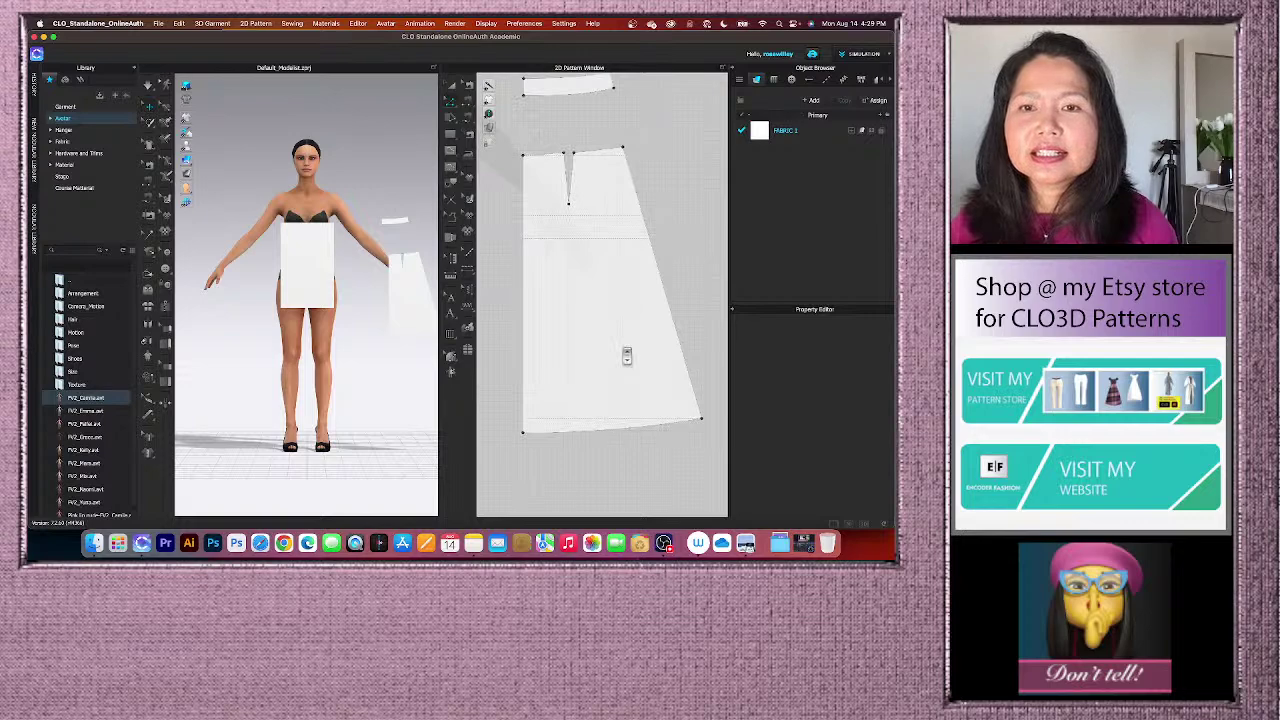
scroll(627, 357, "down", 3)
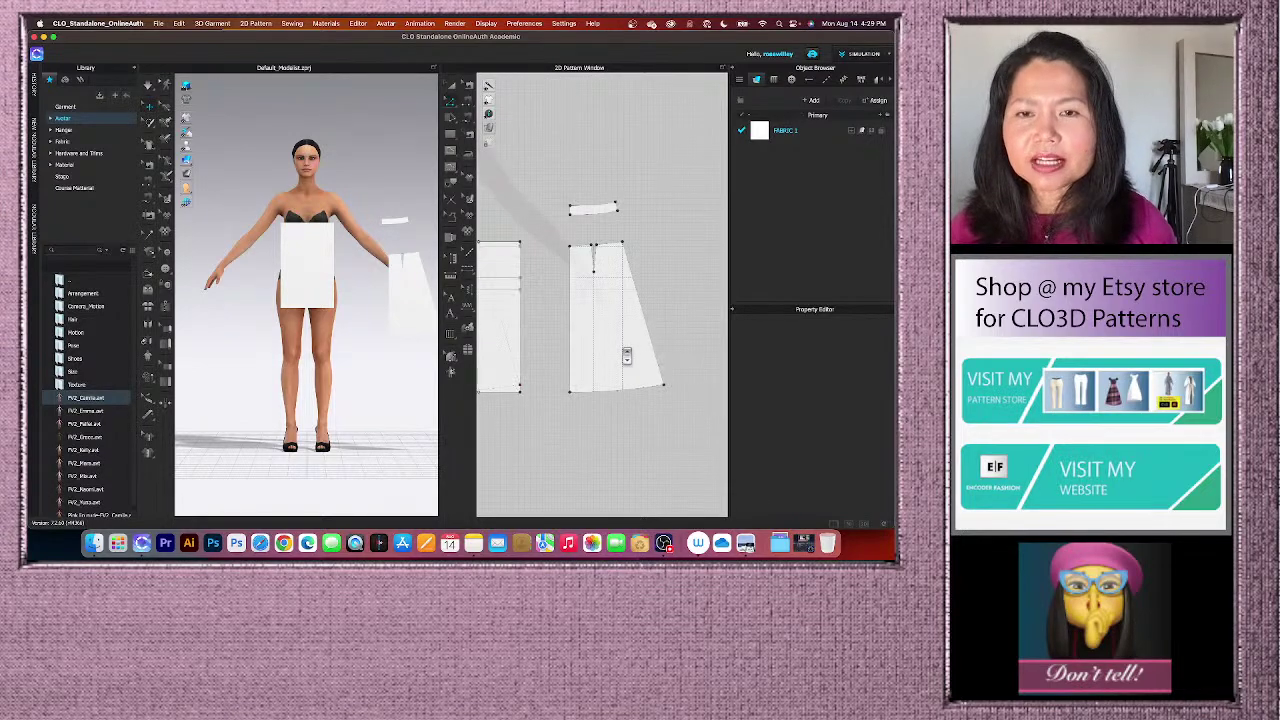
scroll(627, 357, "down", 2)
scroll(566, 429, "down", 2)
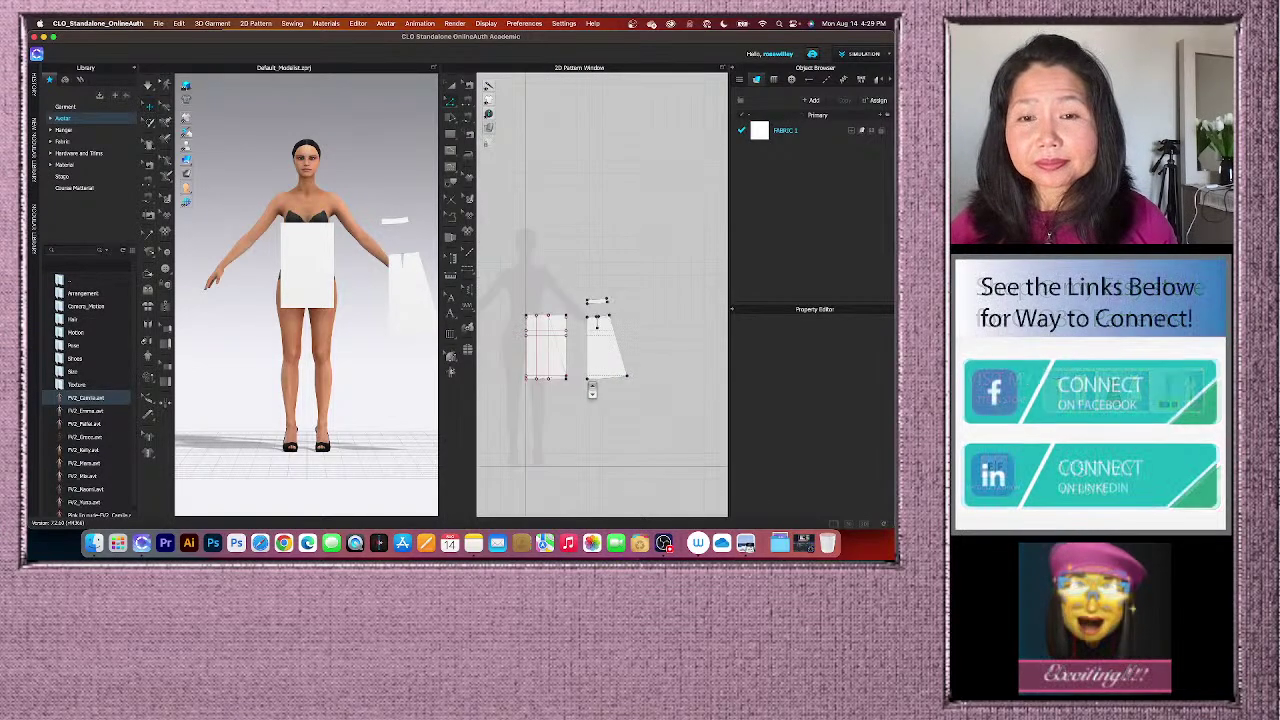
scroll(540, 414, "up", 2)
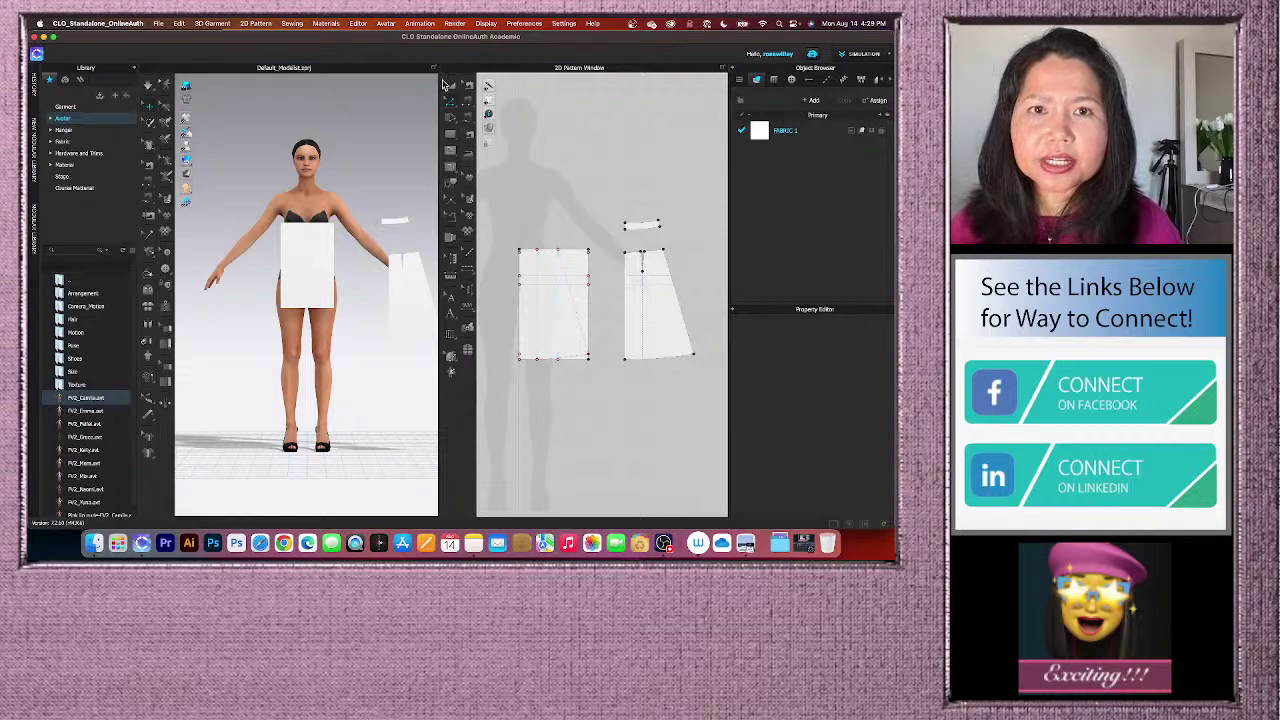
- Move the rectangular draft pattern above the curved waistband piece in the 2D pattern window
left_click(452, 88)
scroll(550, 300, "down", 2)
left_click(545, 318)
key("ctrl+c")
key("ctrl+v")
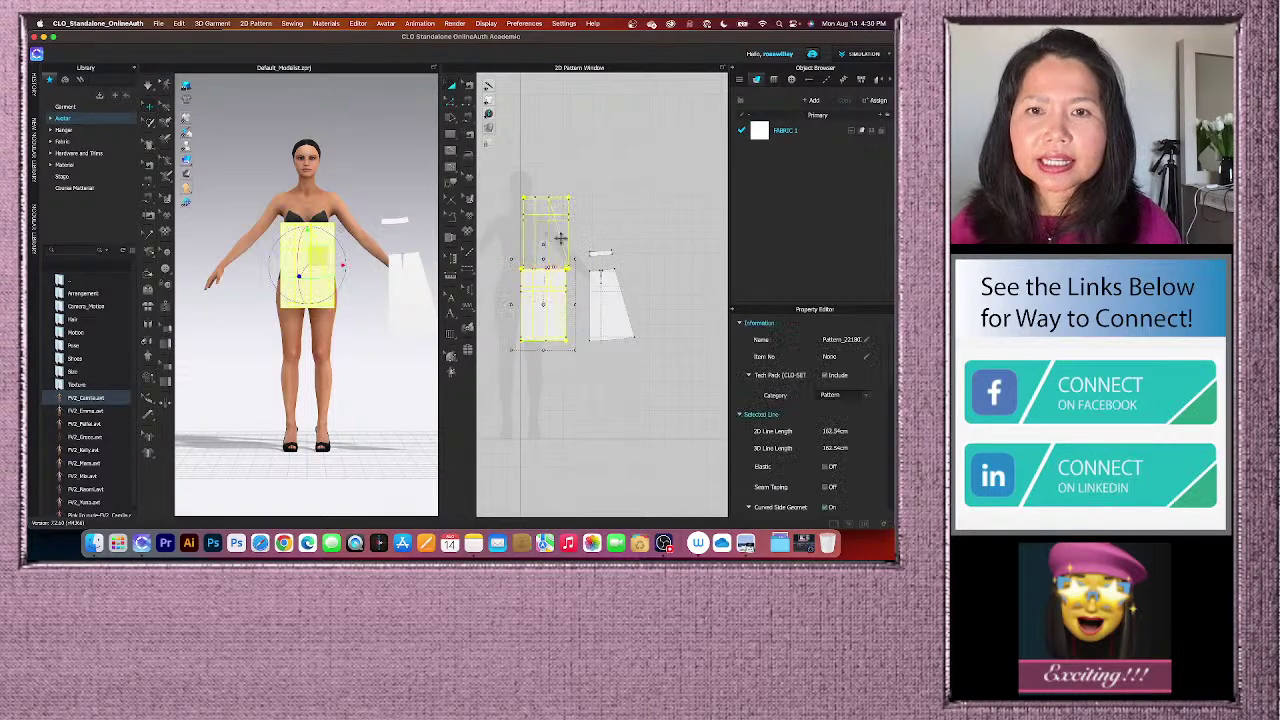
left_click(608, 200)
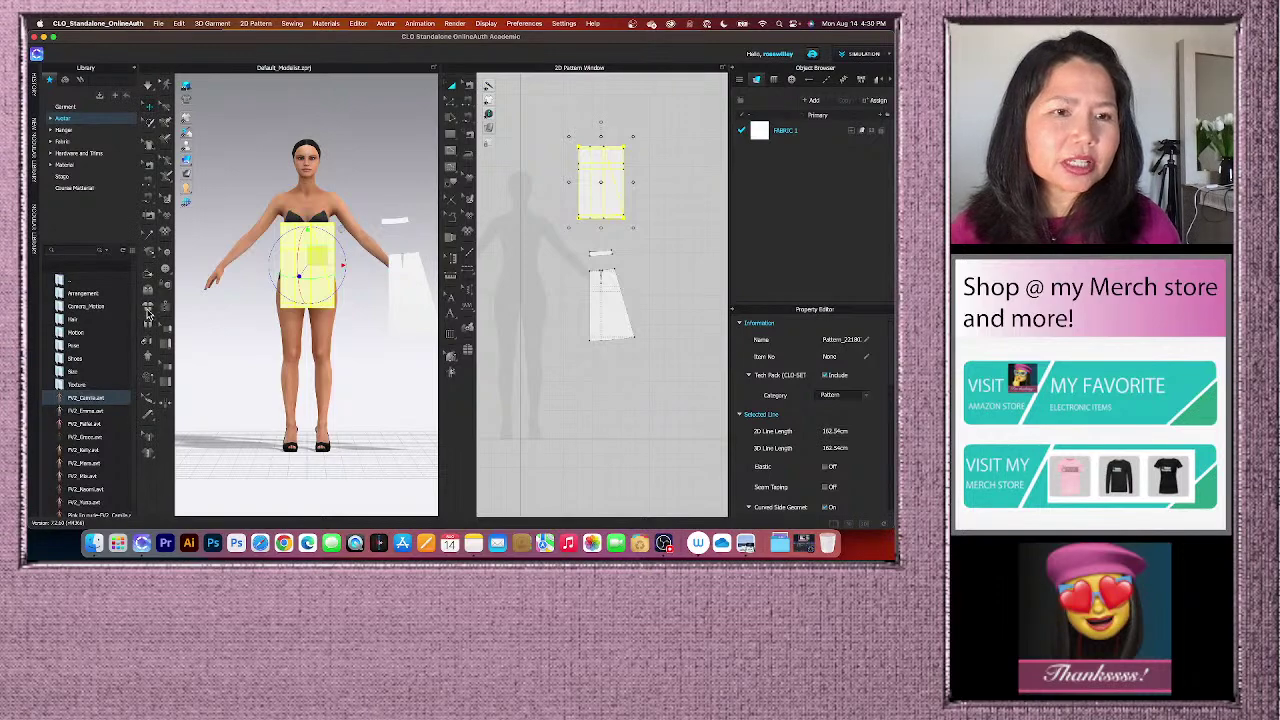
- Reset the rectangular draft's 3D arrangement to match its 2D layout, then deselect it
left_click(148, 310)
scroll(300, 260, "down", 2)
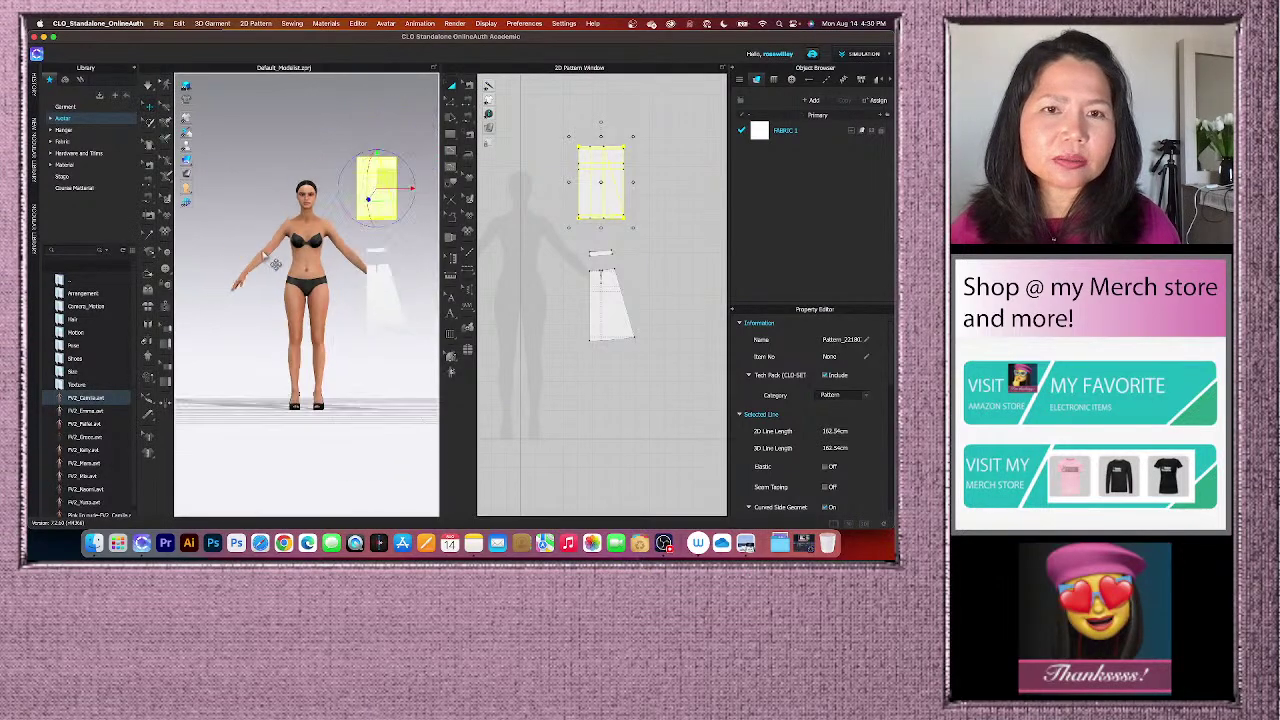
left_click(690, 368)
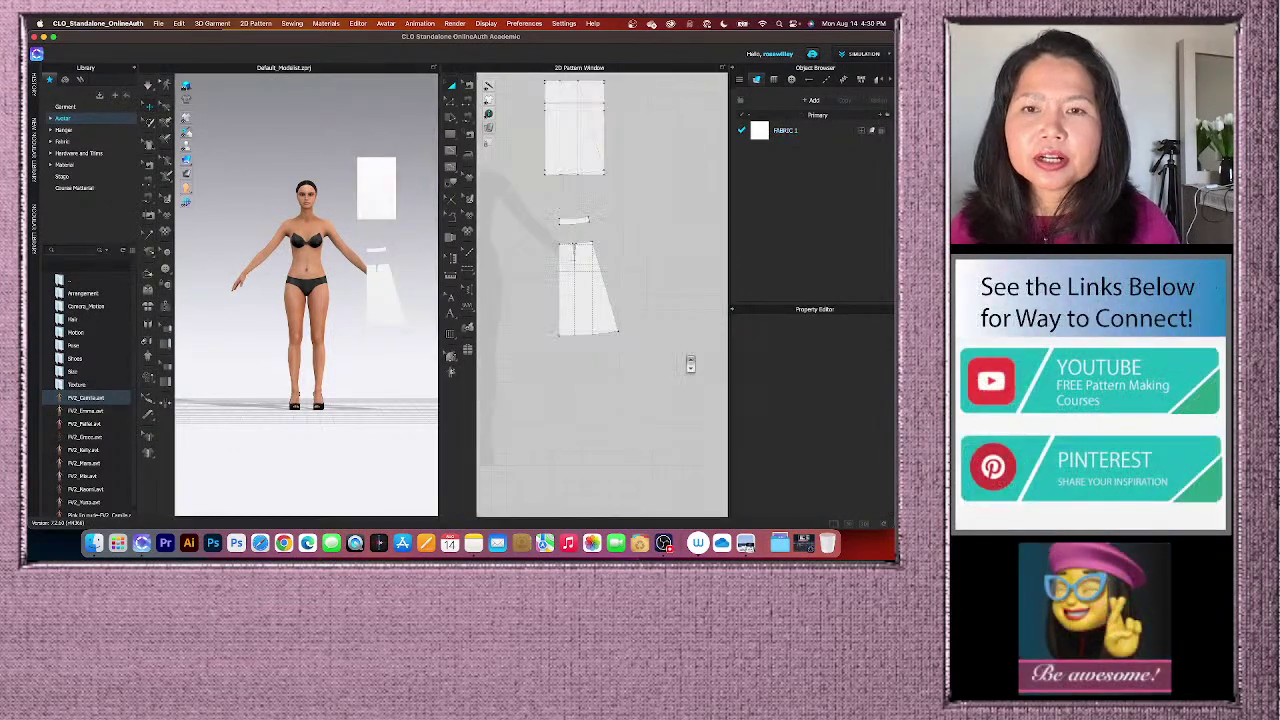
- Freeze the rectangular draft pattern above the skirt pieces
scroll(655, 203, "up", 2)
left_click(591, 186)
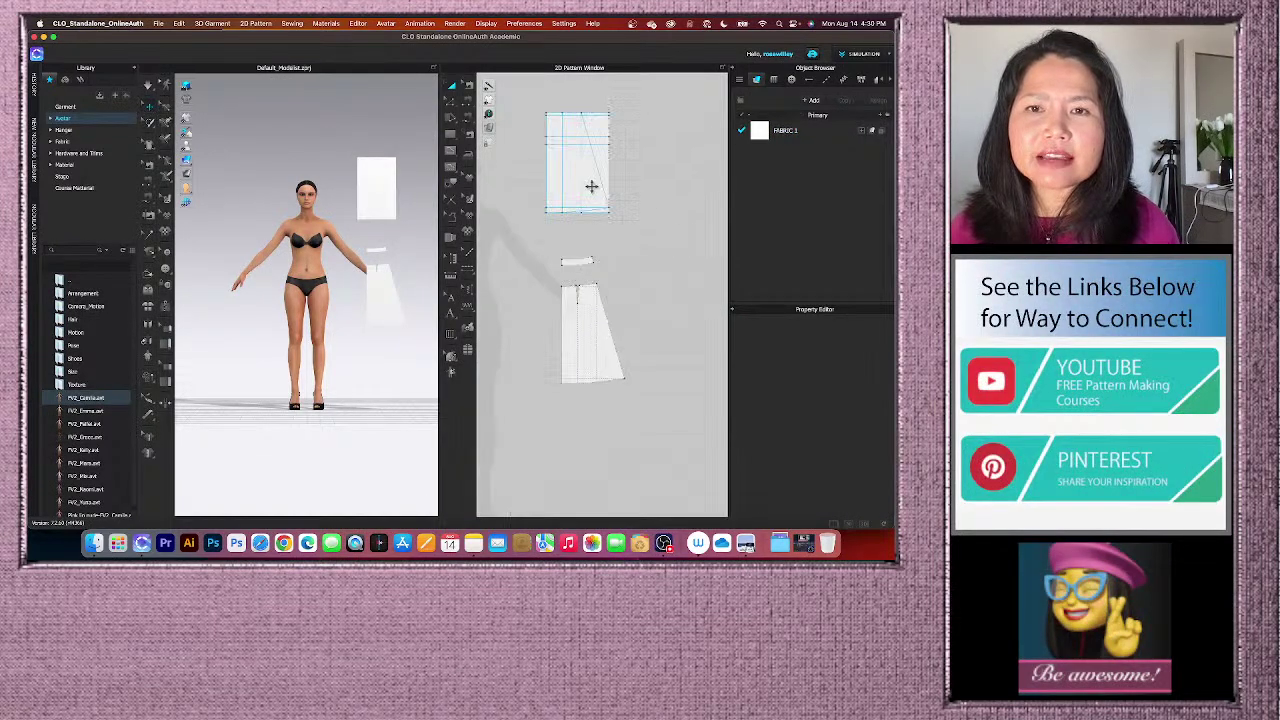
scroll(630, 190, "down", 2)
left_click(640, 186)
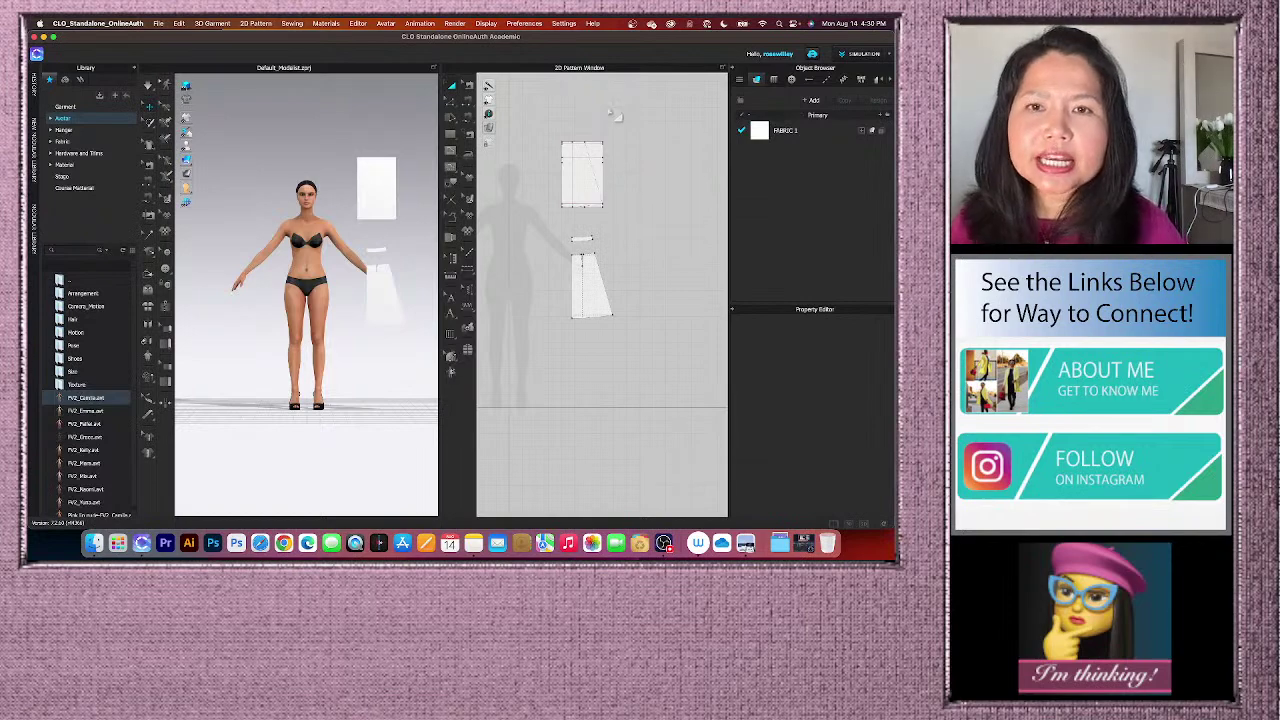
scroll(610, 112, "up", 2)
left_click(586, 222)
left_click(586, 222)
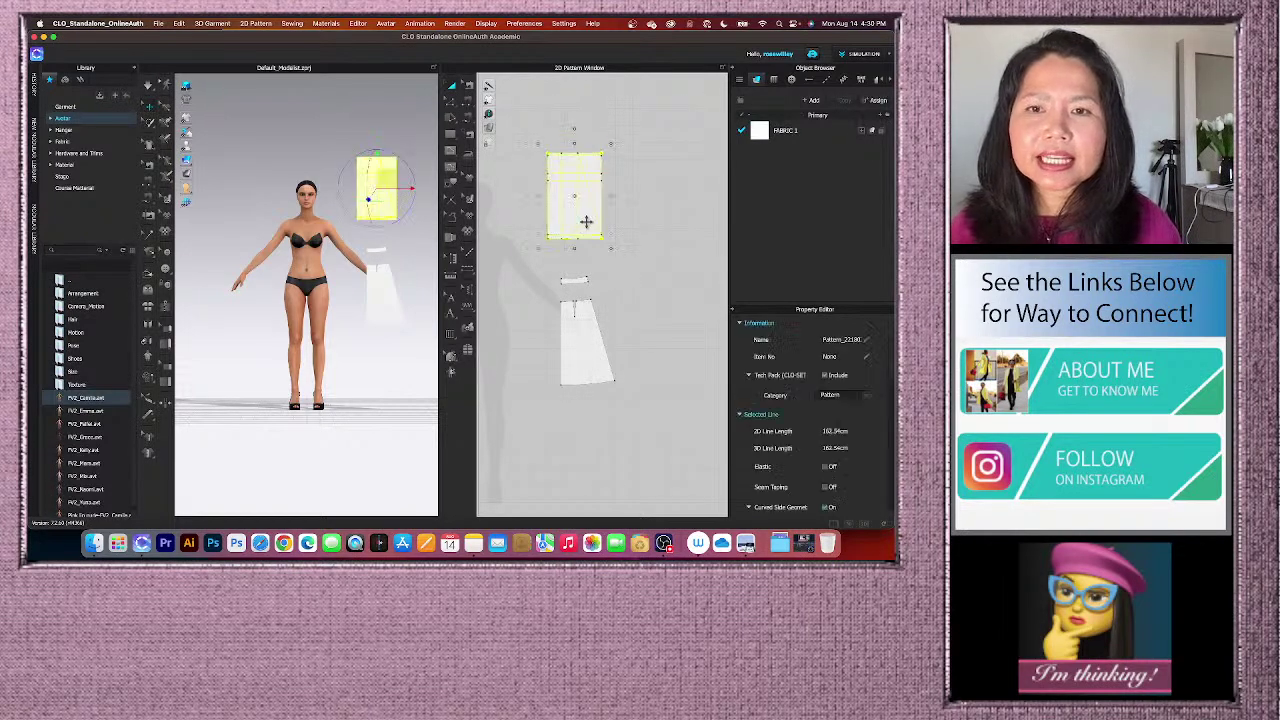
right_click(588, 226)
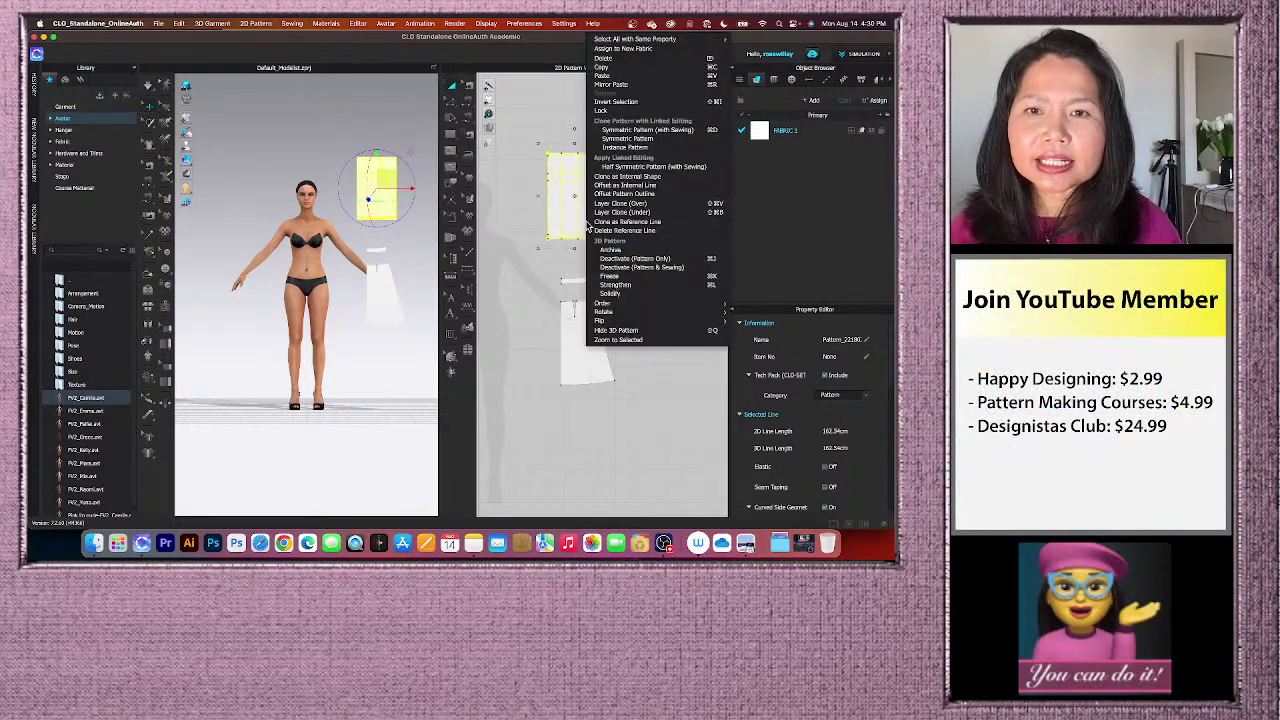
left_click(648, 280)
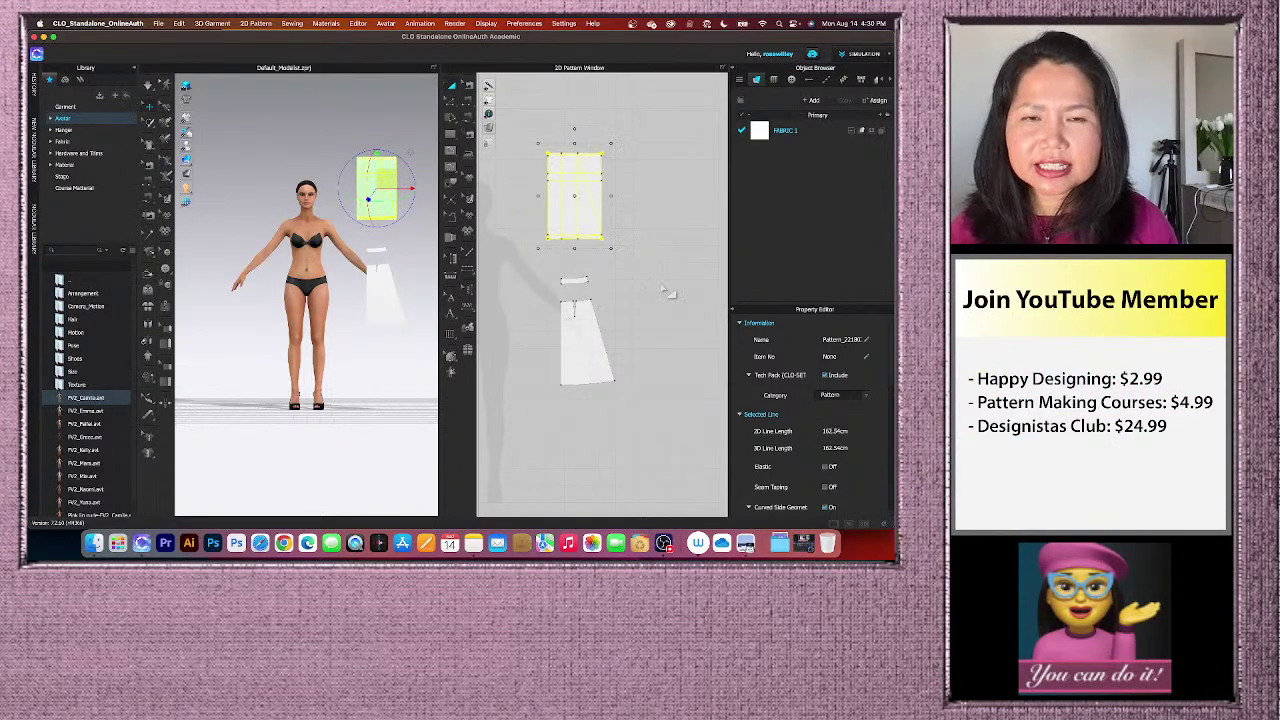
- Hide the frozen rectangular draft pattern in the 3D window
right_click(590, 229)
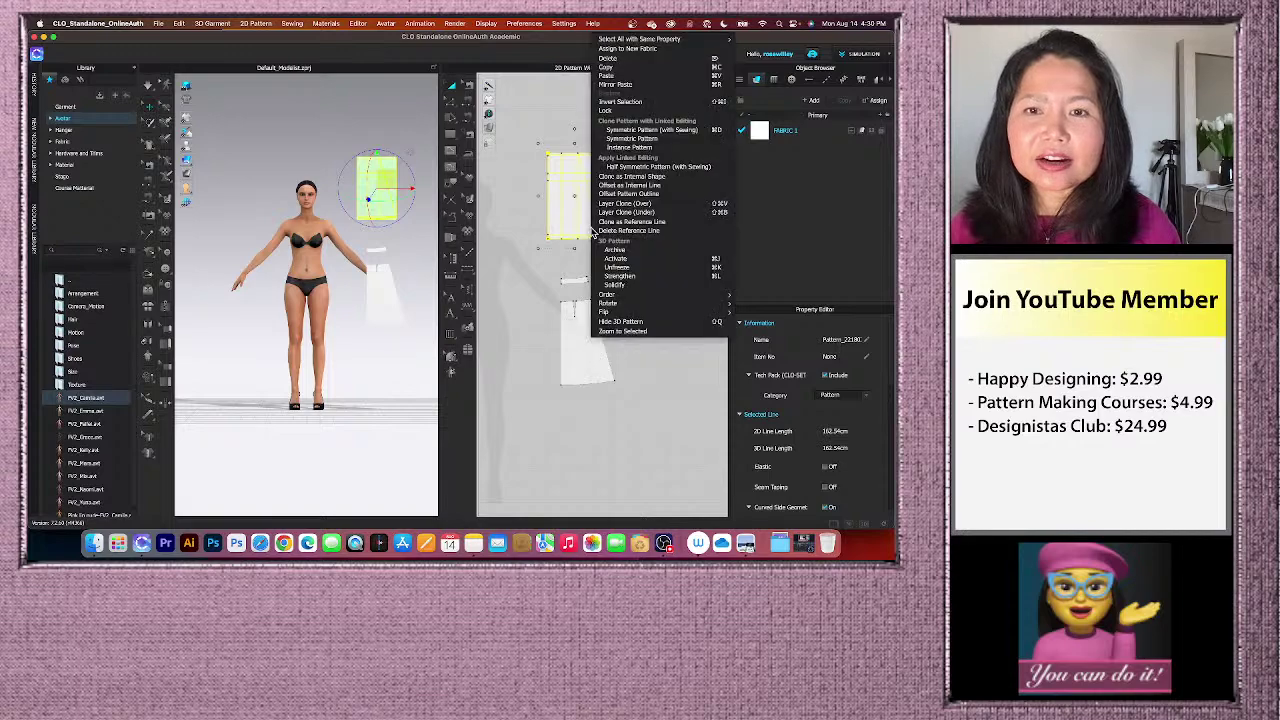
left_click(651, 327)
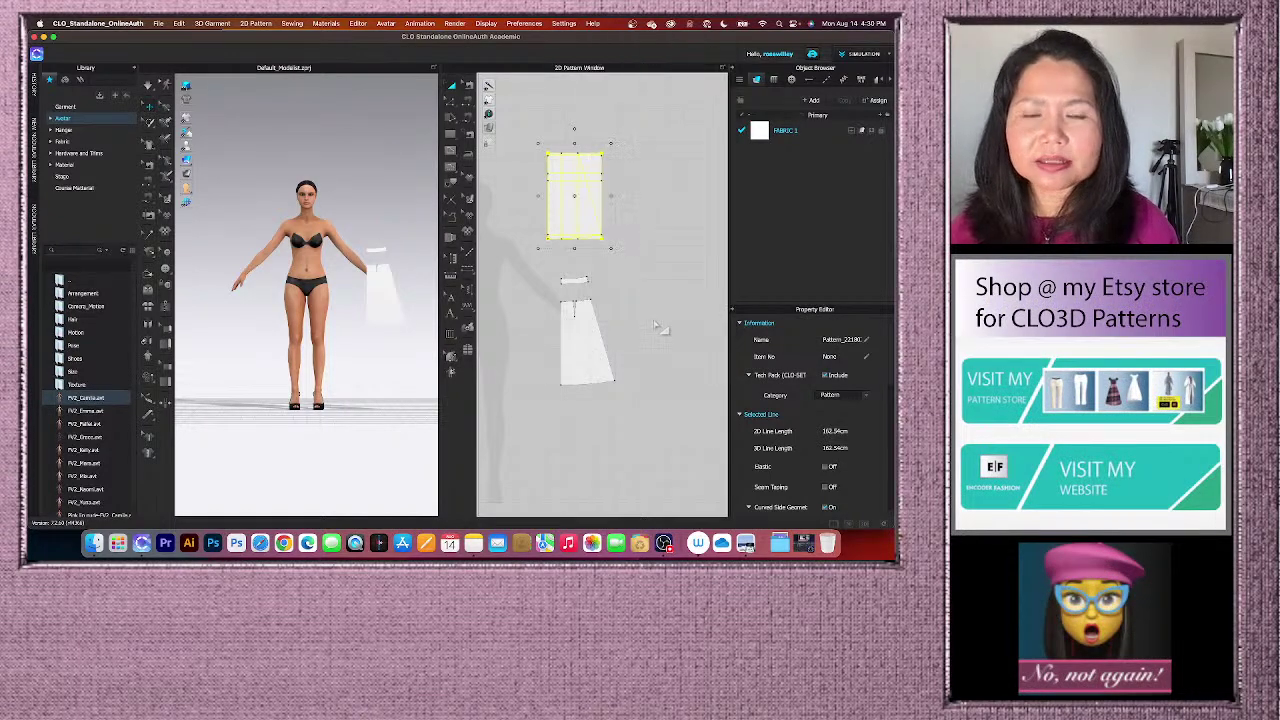
scroll(363, 210, "down", 2)
scroll(363, 208, "up", 3)
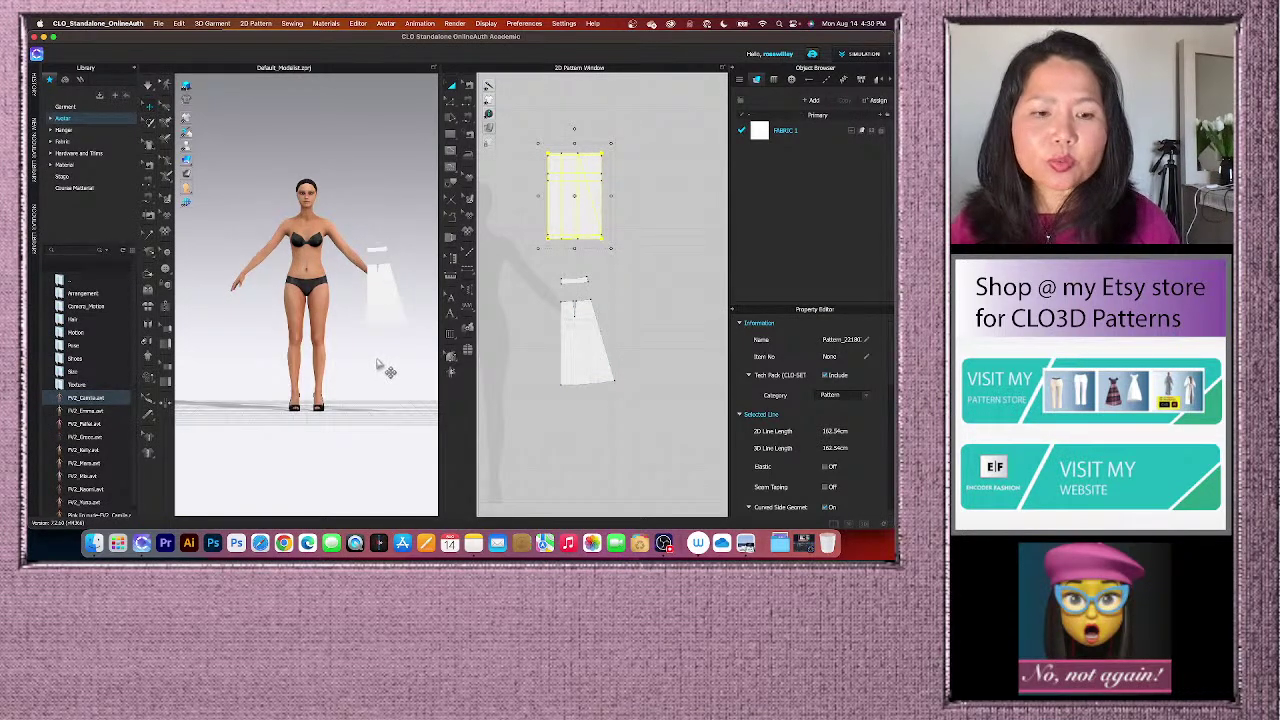
scroll(383, 362, "up", 3)
scroll(360, 364, "down", 2)
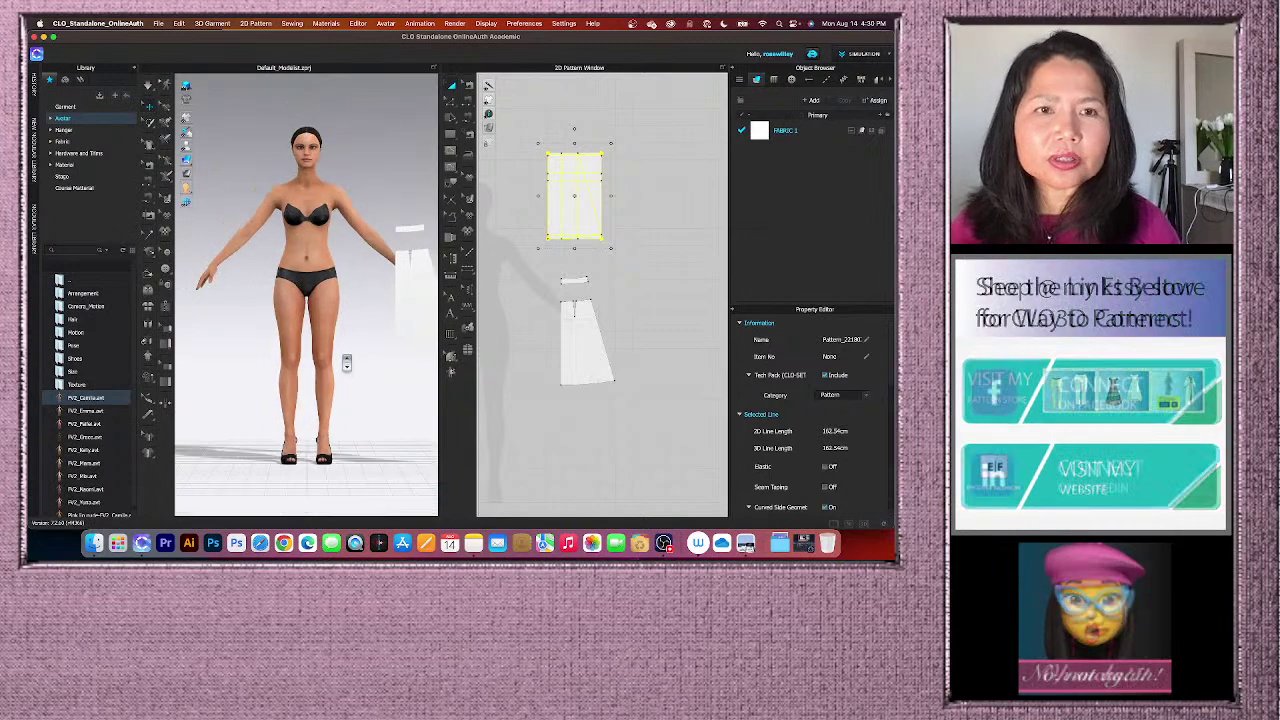
mouse_move(371, 357)
right_mouse_down()
mouse_move(296, 369)
mouse_move(383, 370)
right_mouse_up()
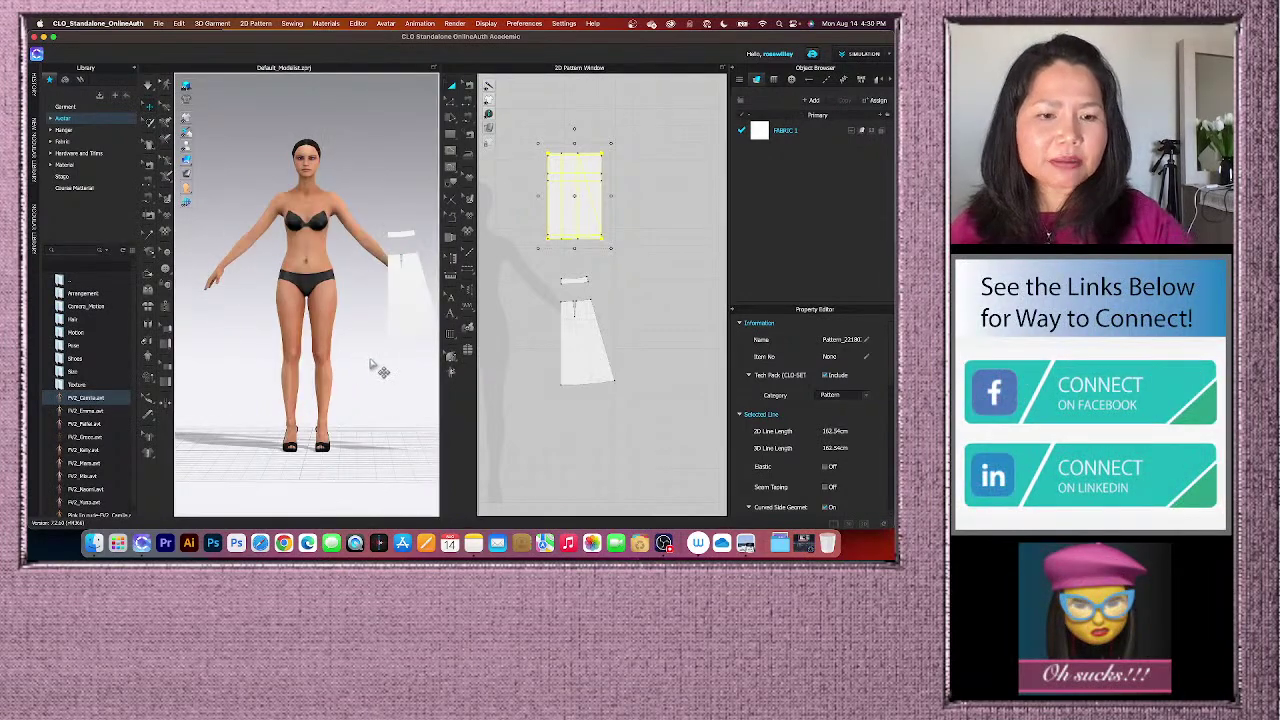
scroll(378, 368, "up", 2)
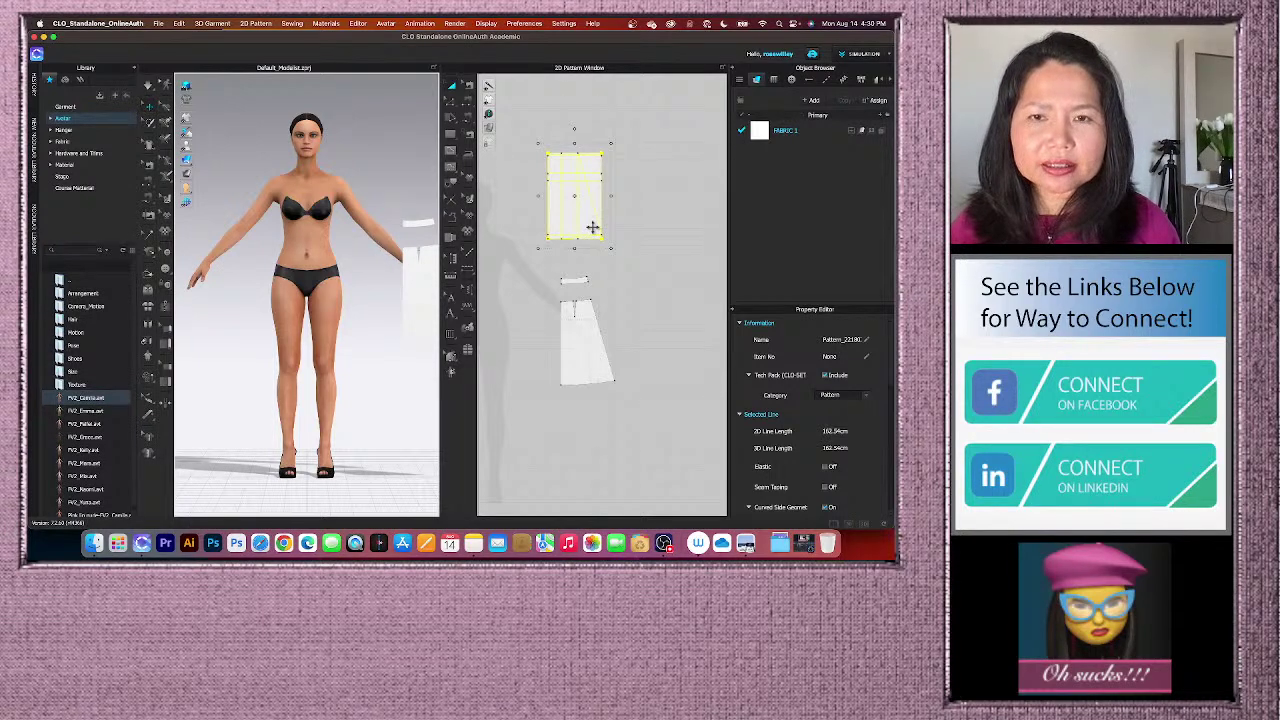
scroll(595, 232, "down", 1)
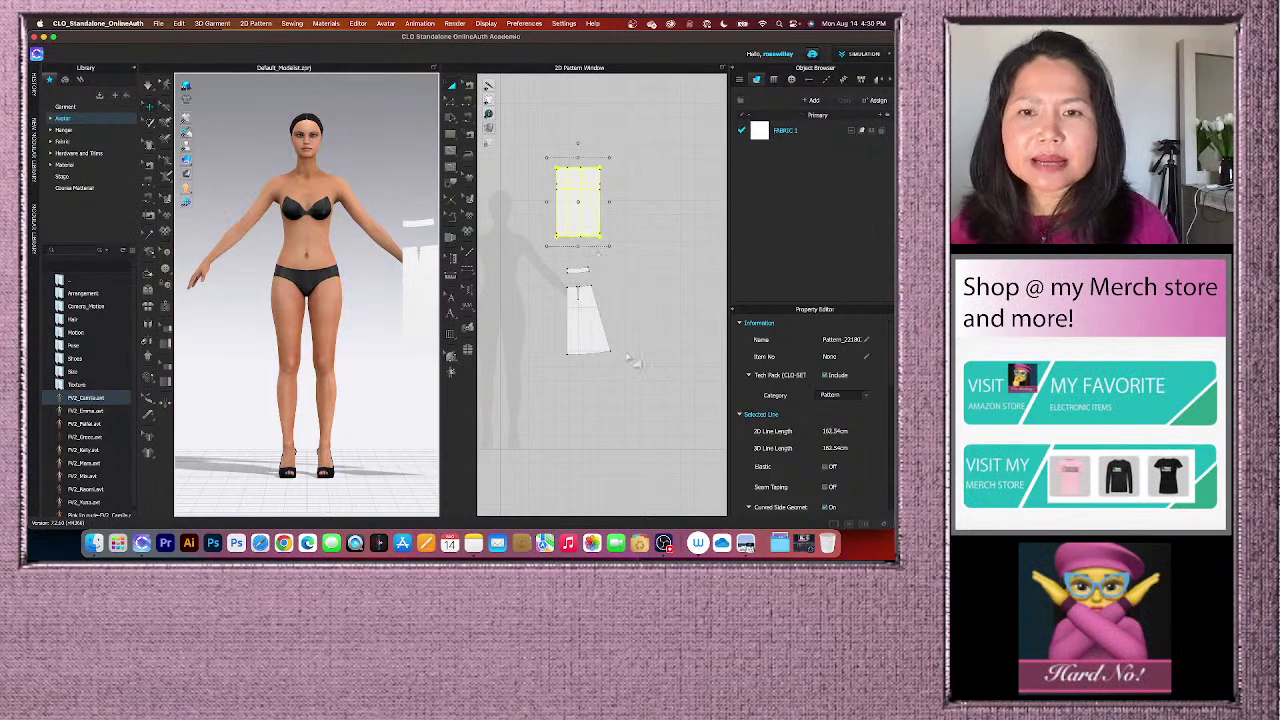
- Delete the rectangular draft pattern above the skirt pieces
scroll(605, 232, "down", 2)
scroll(613, 230, "up", 2)
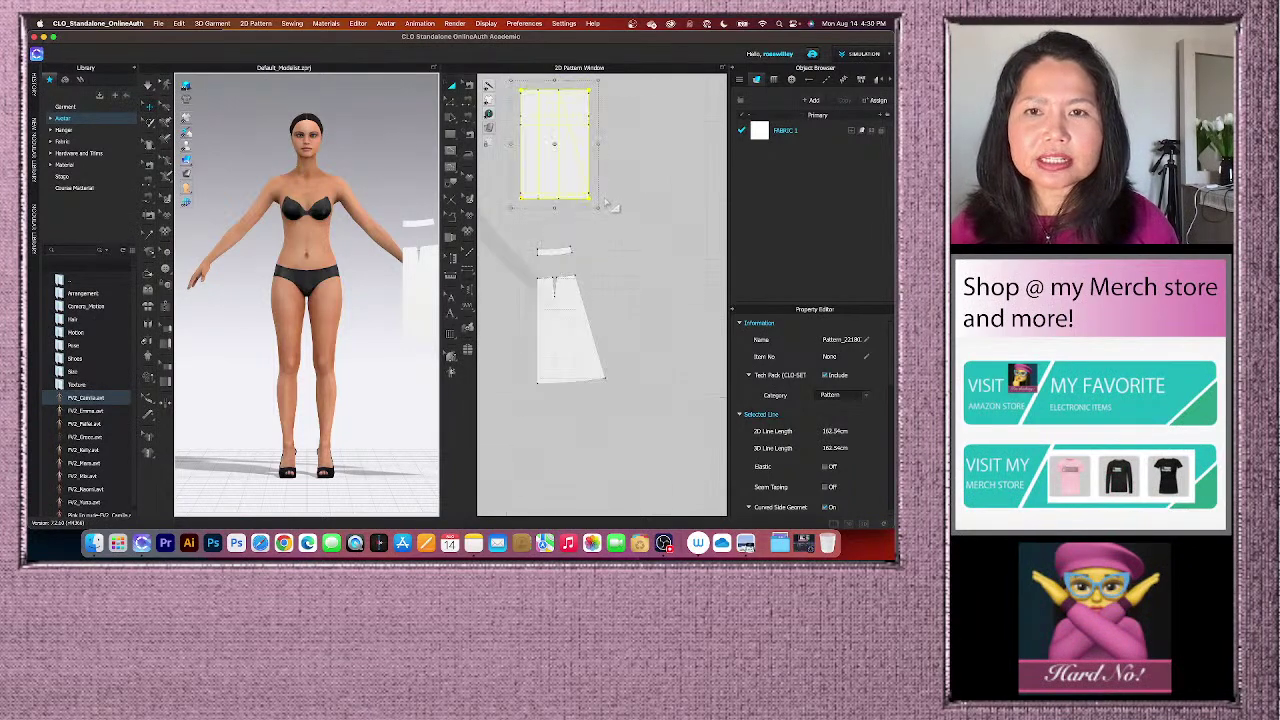
scroll(605, 215, "down", 1)
scroll(600, 209, "up", 1)
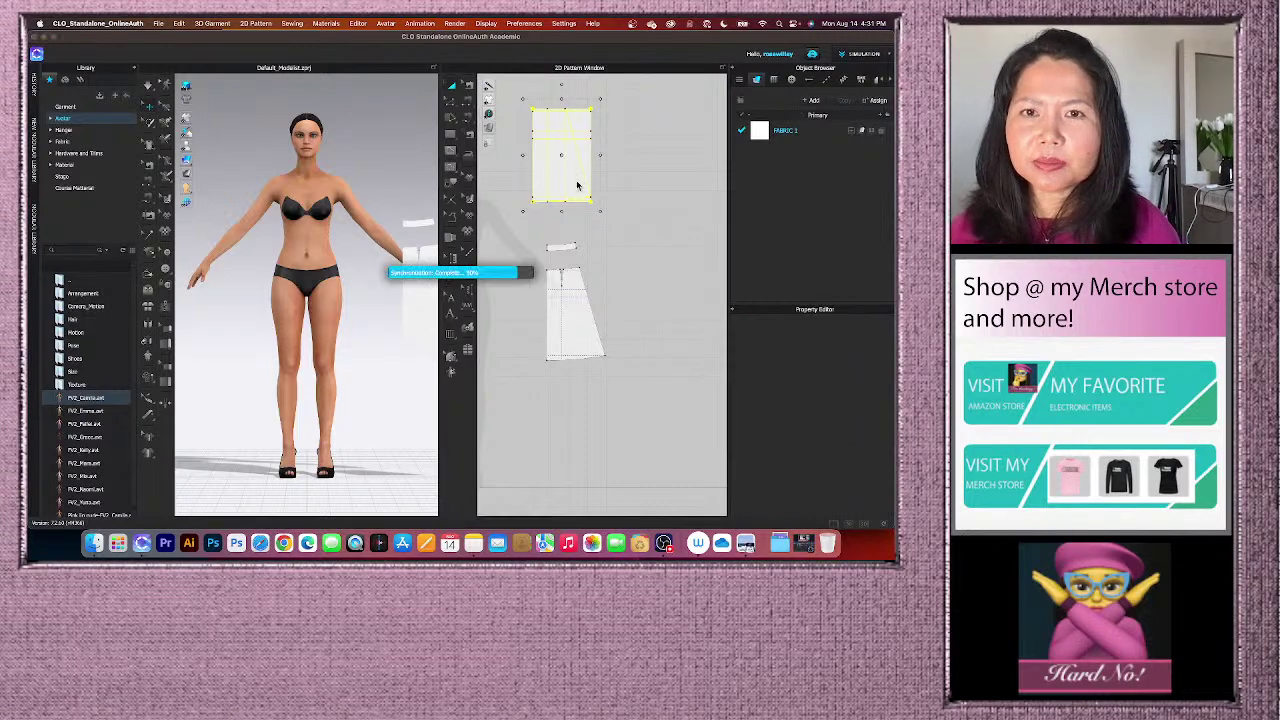
key("Delete")
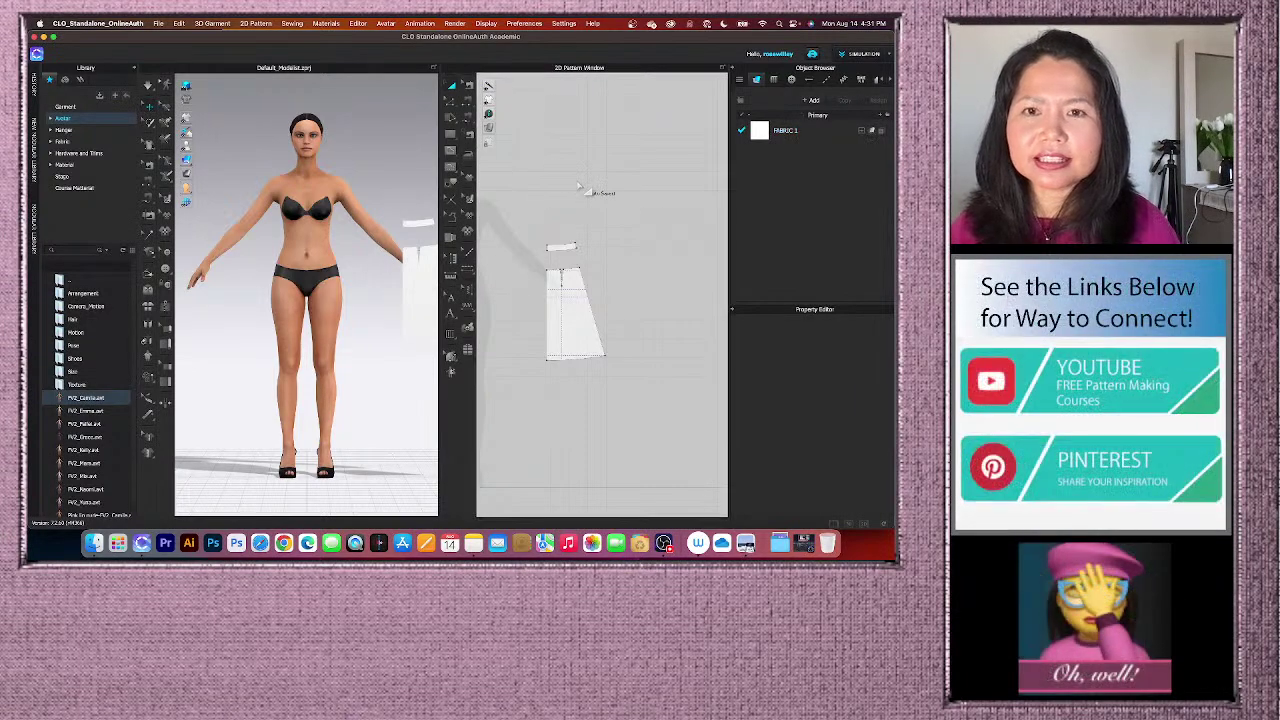
- Select the flared skirt panel and the curved waistband piece together and move them down towards the floor line of the avatar's shadow
left_click(572, 345)
scroll(578, 335, "up", 1)
scroll(586, 272, "up", 2)
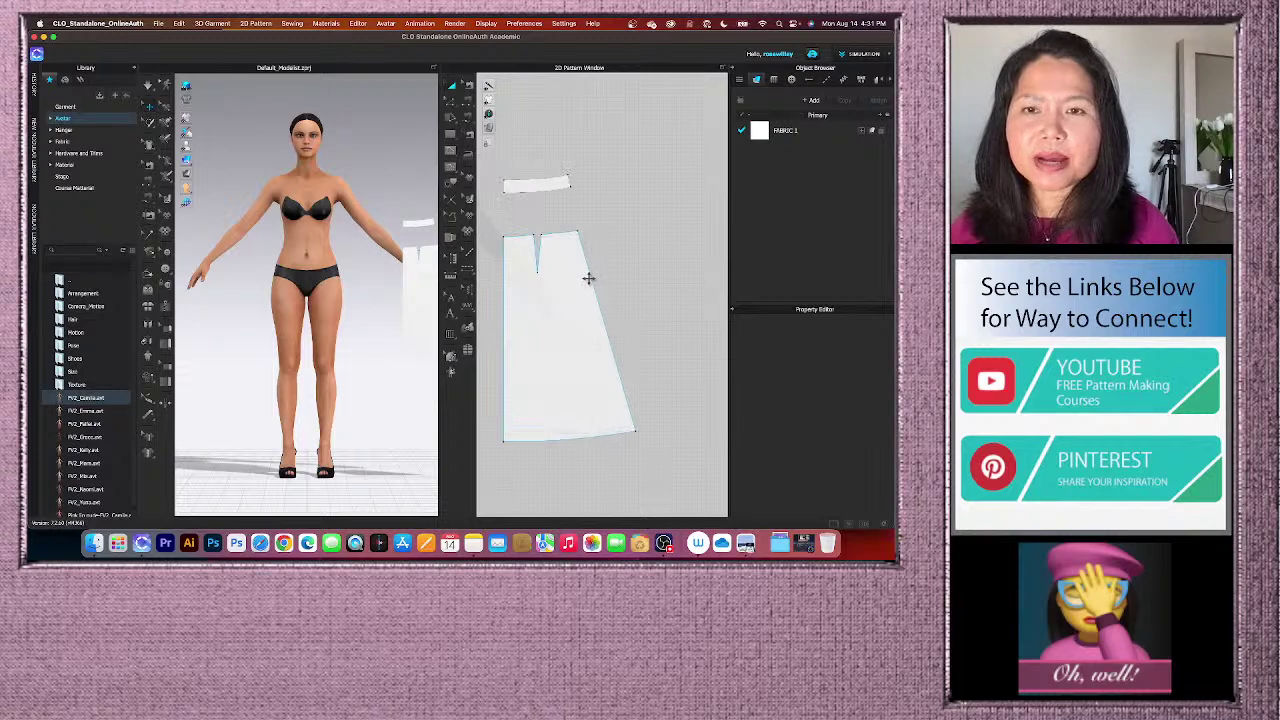
scroll(588, 278, "down", 3)
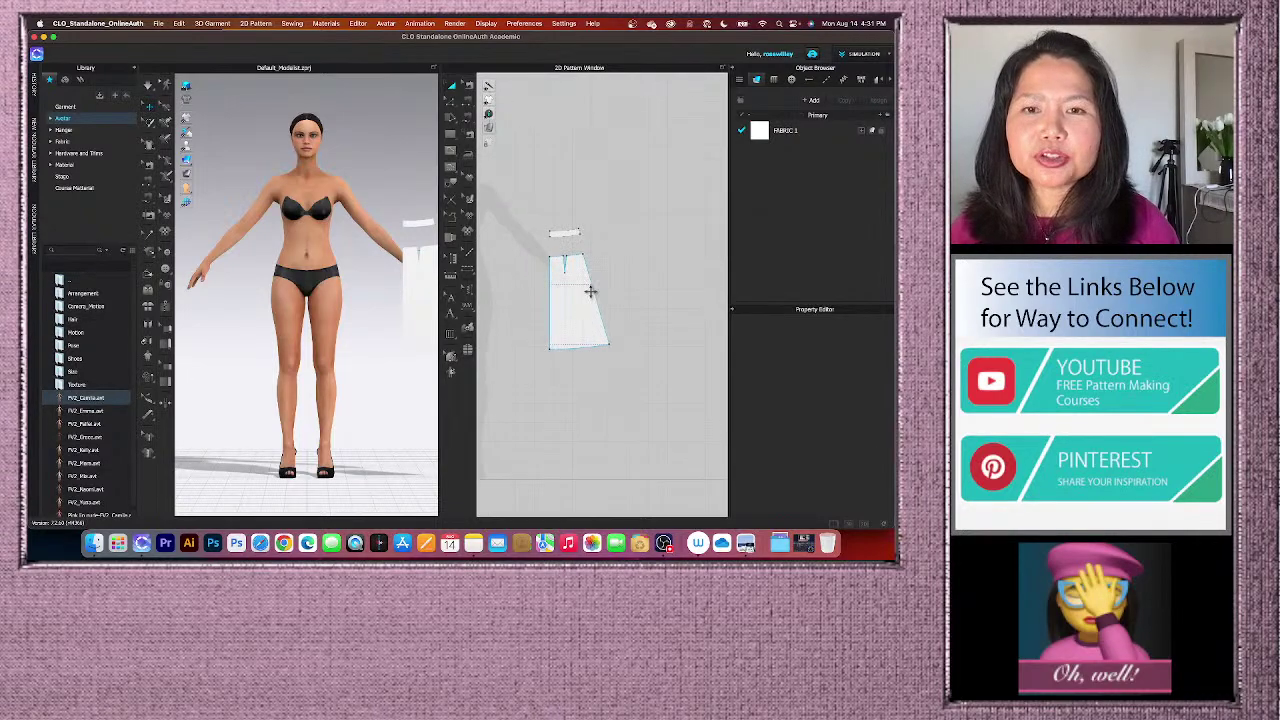
scroll(590, 291, "up", 3)
scroll(595, 299, "down", 2)
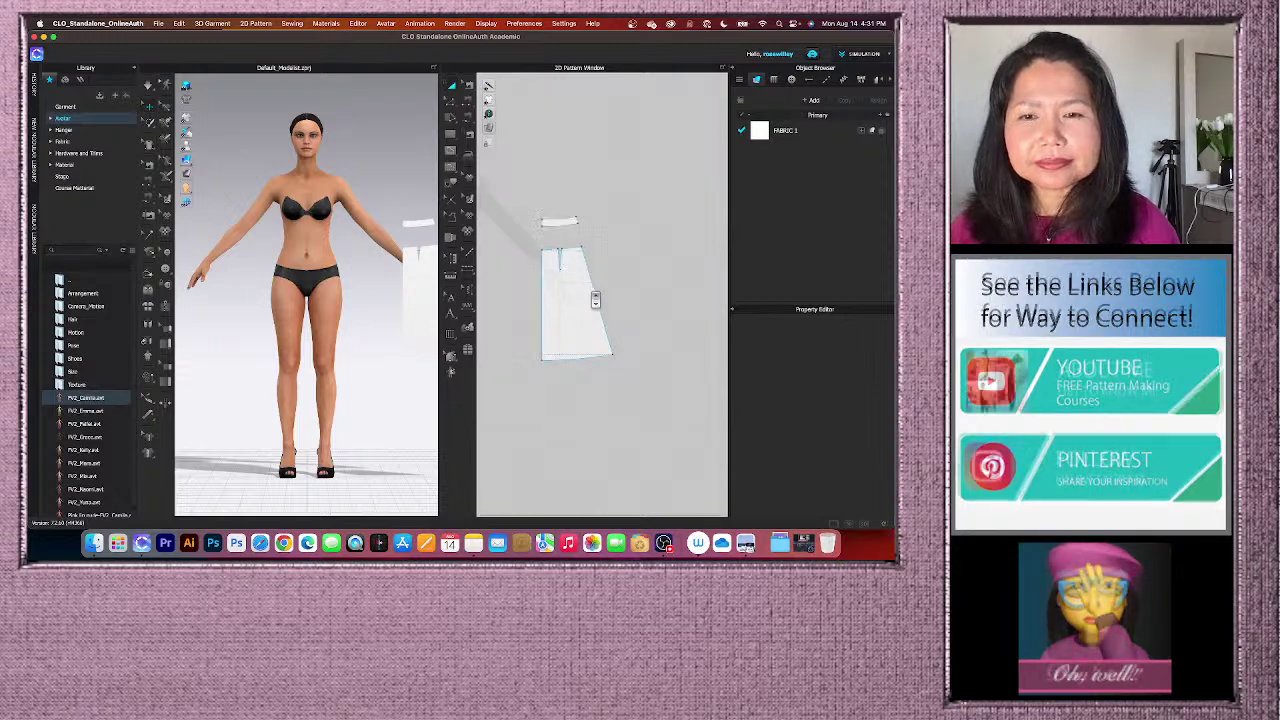
scroll(592, 305, "down", 2)
left_click_drag(541, 229, 608, 358)
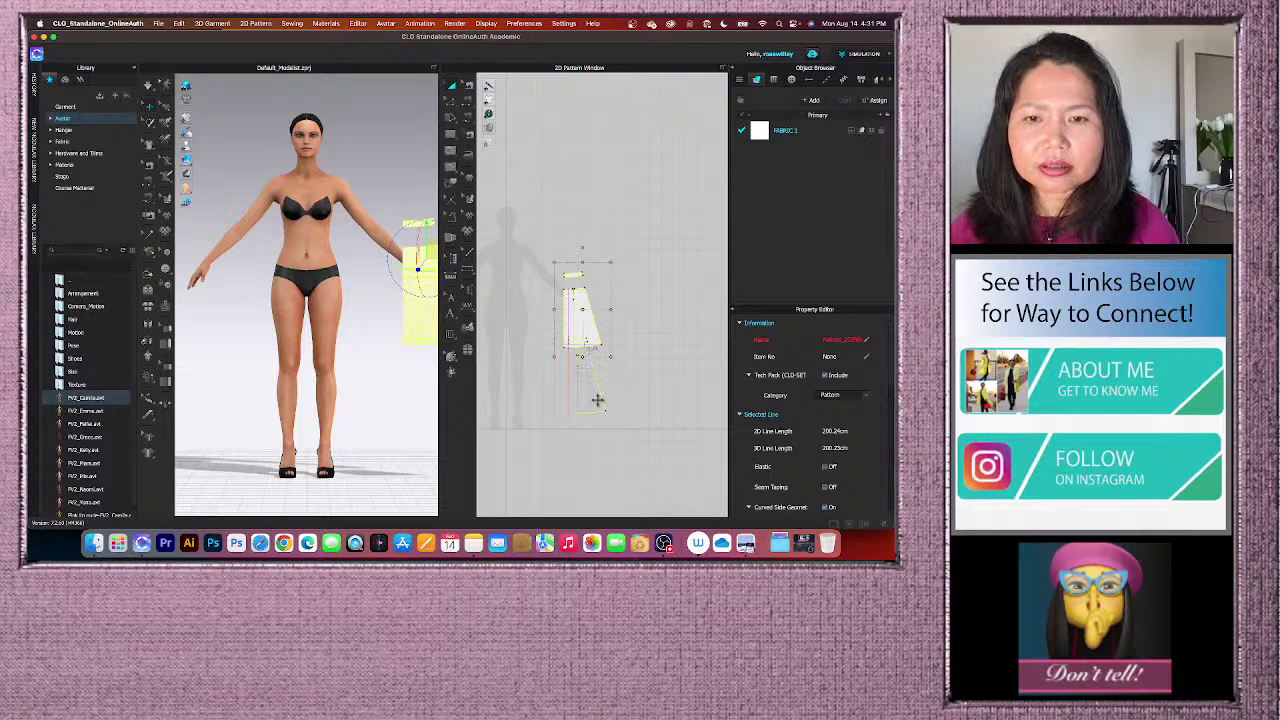
middle_click_drag(597, 414, 603, 478)
scroll(603, 478, "up", 3)
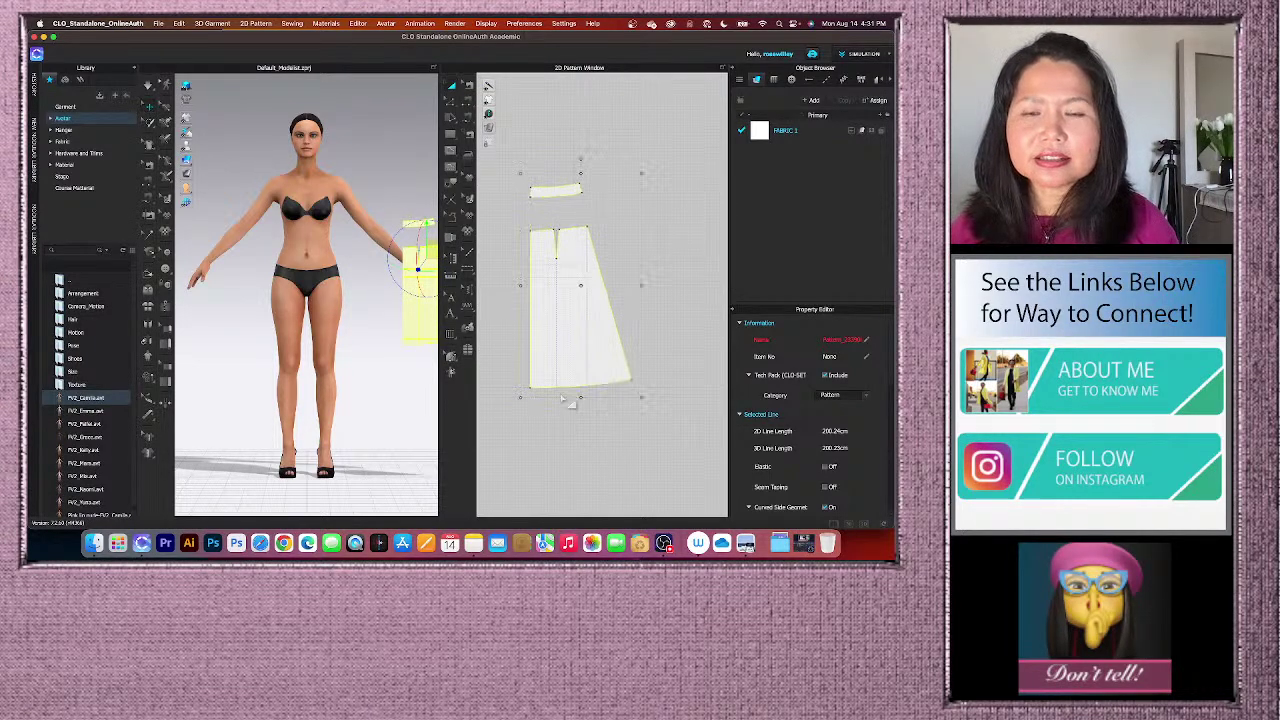
scroll(534, 257, "down", 1)
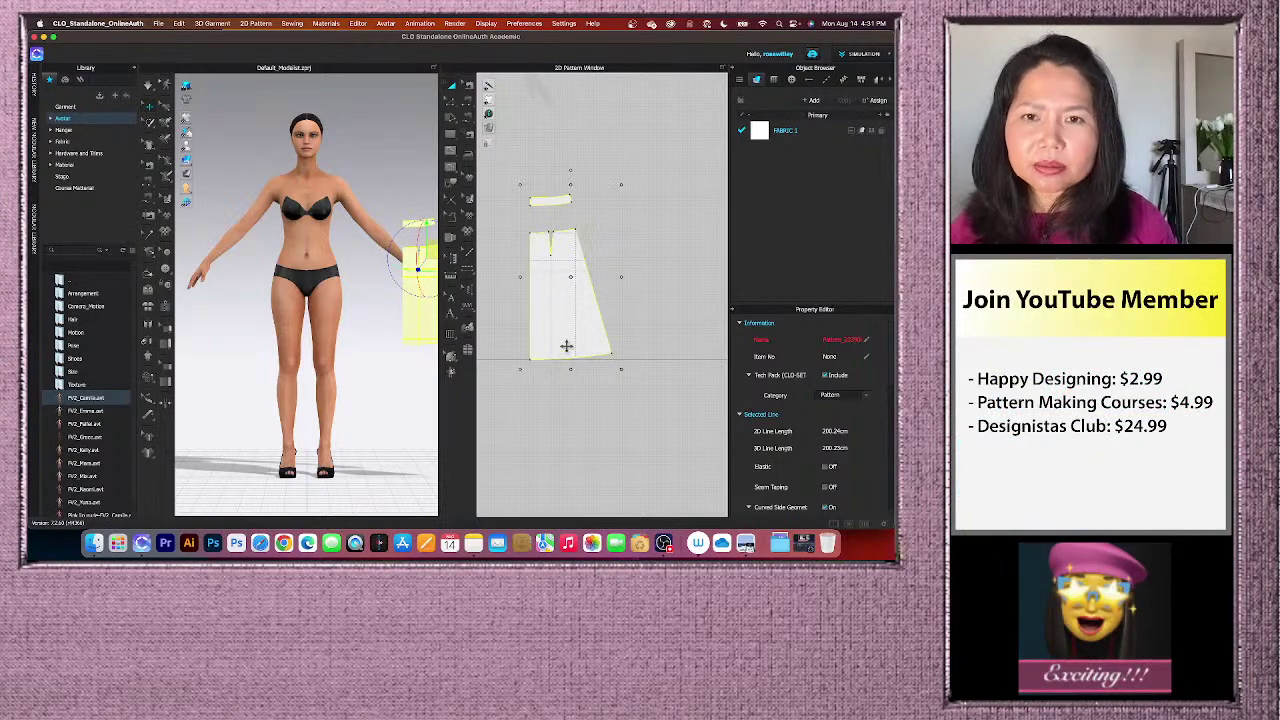
scroll(551, 308, "up", 1)
scroll(545, 312, "down", 3)
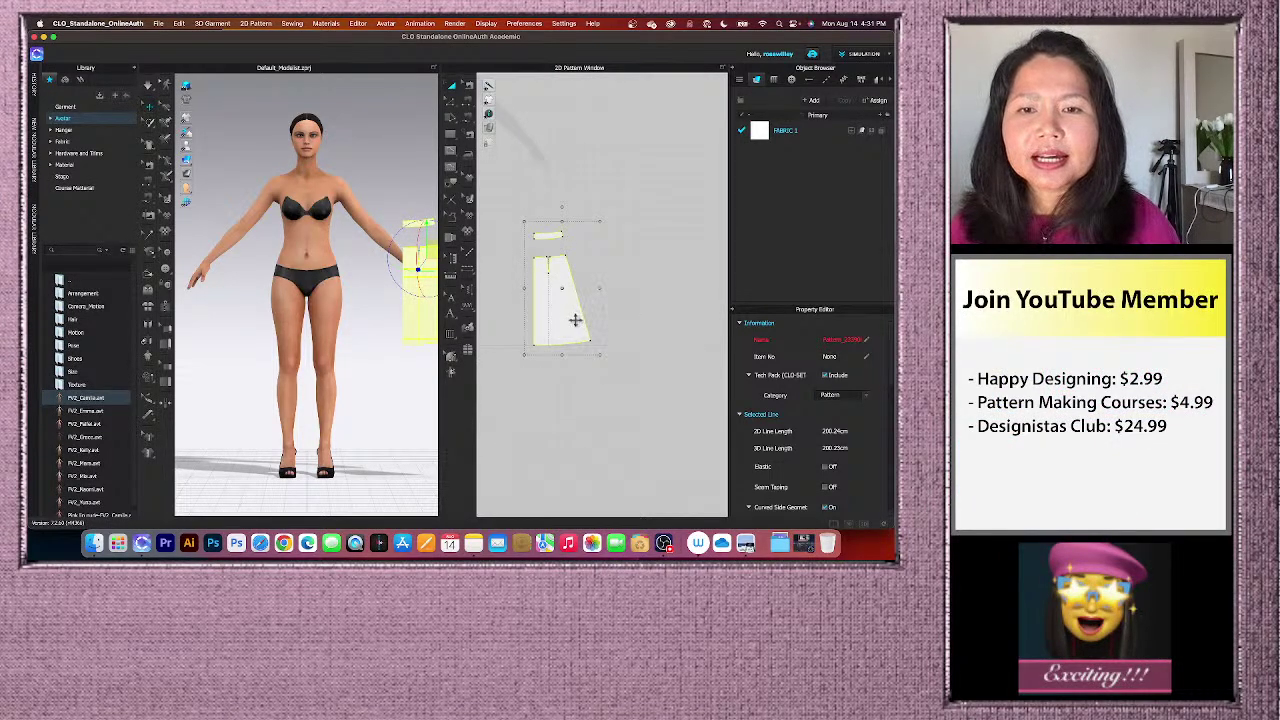
- Clone the flared skirt panel and waistband as symmetric patterns with sewing and place the mirrored copies beside the originals
right_click(570, 320)
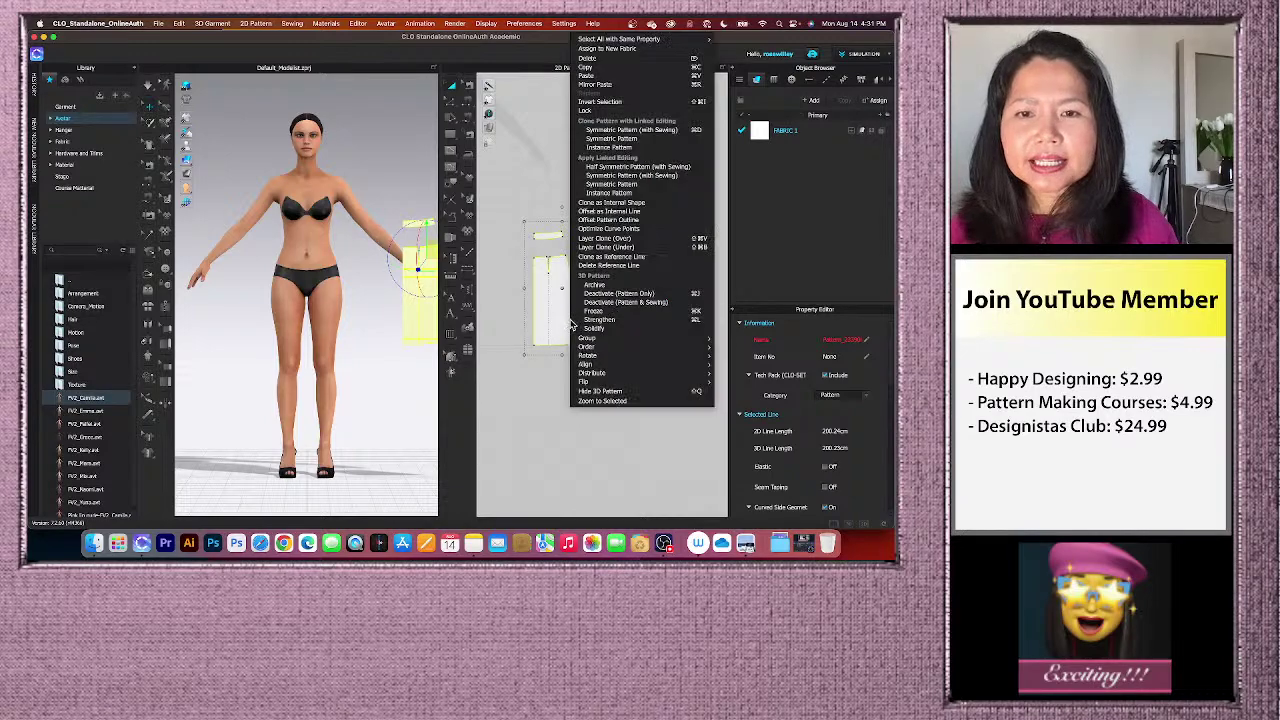
left_click(617, 131)
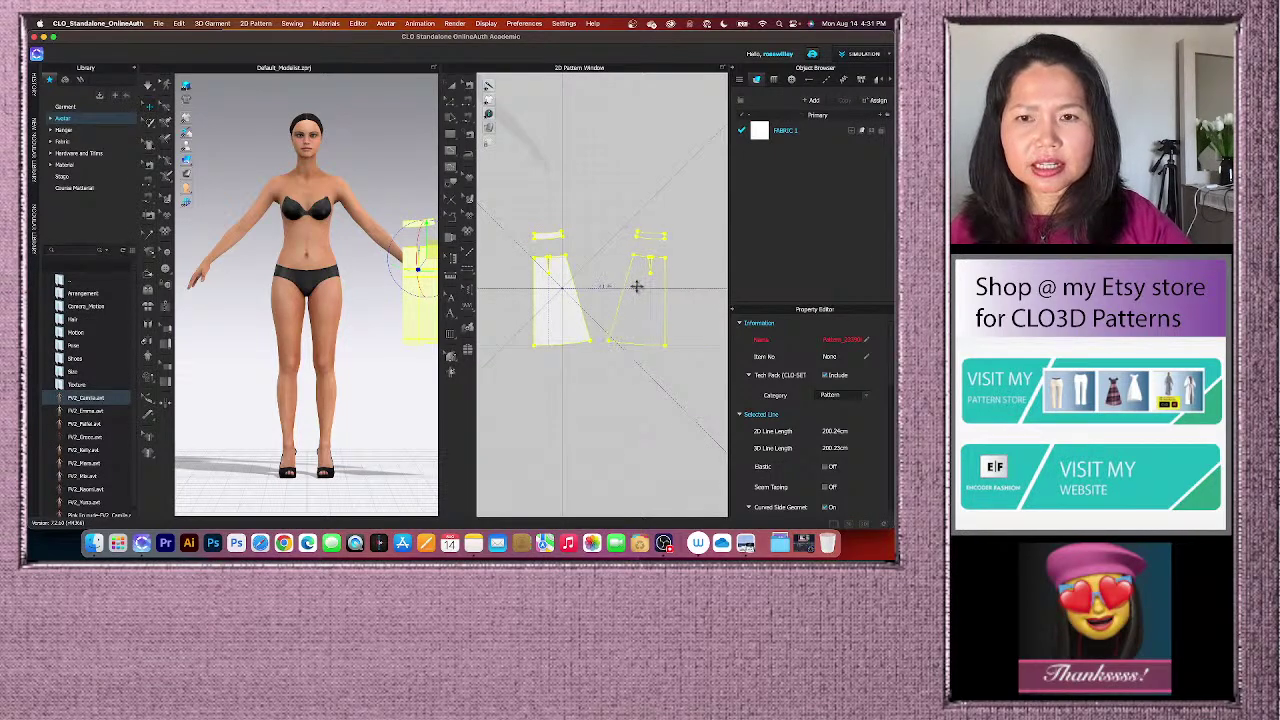
left_click(636, 287)
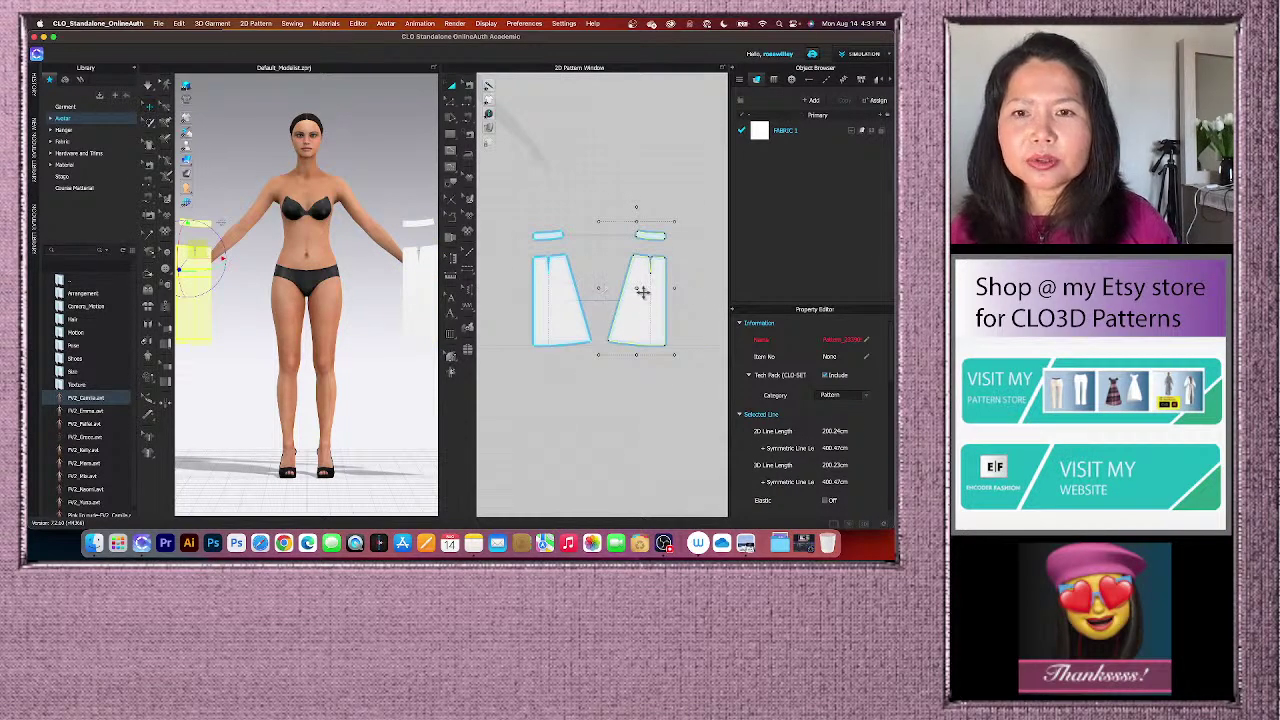
- Remove the linked editing between the mirrored skirt panel and waistband and their originals, then clear the selection
right_click(643, 292)
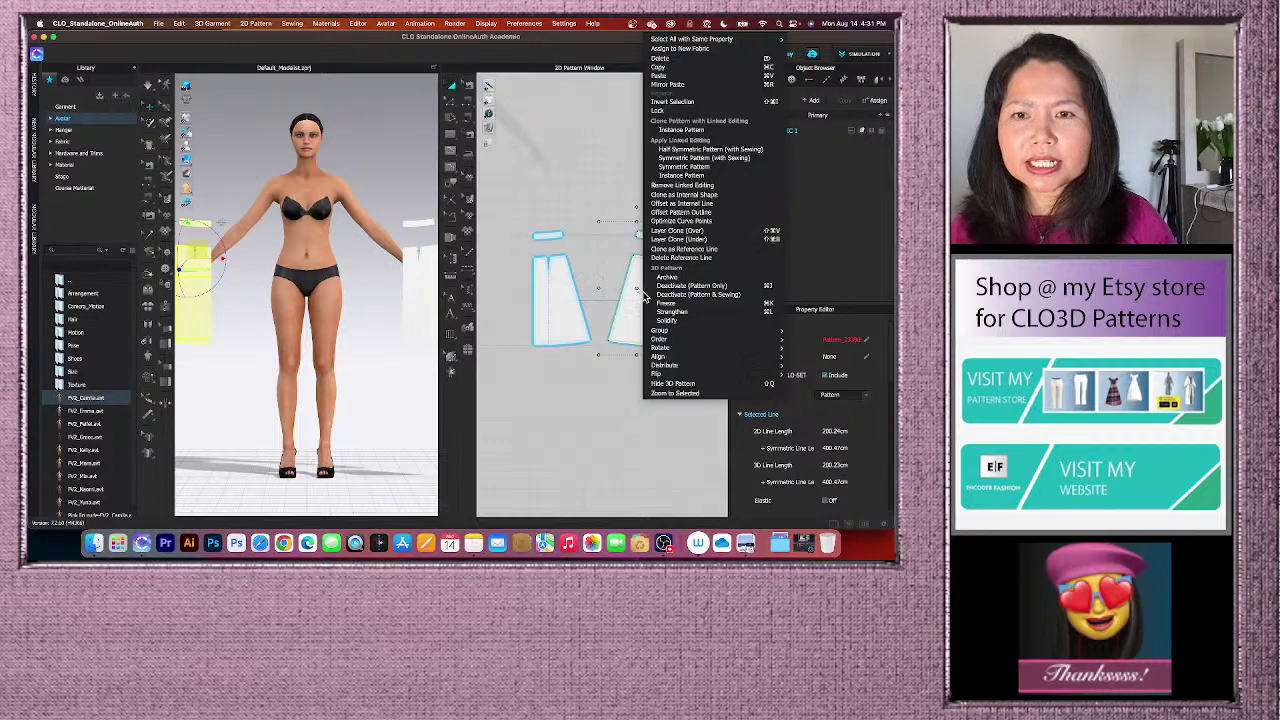
left_click(678, 186)
scroll(600, 288, "down", 3)
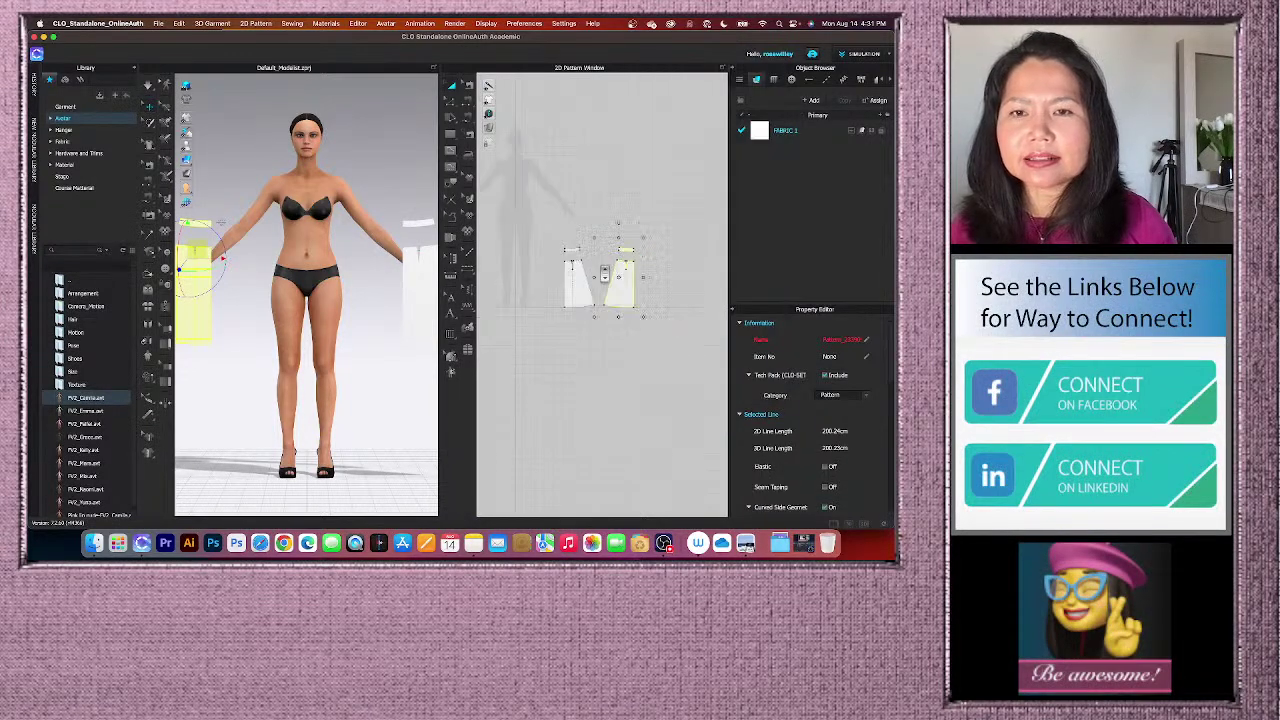
left_click(603, 358)
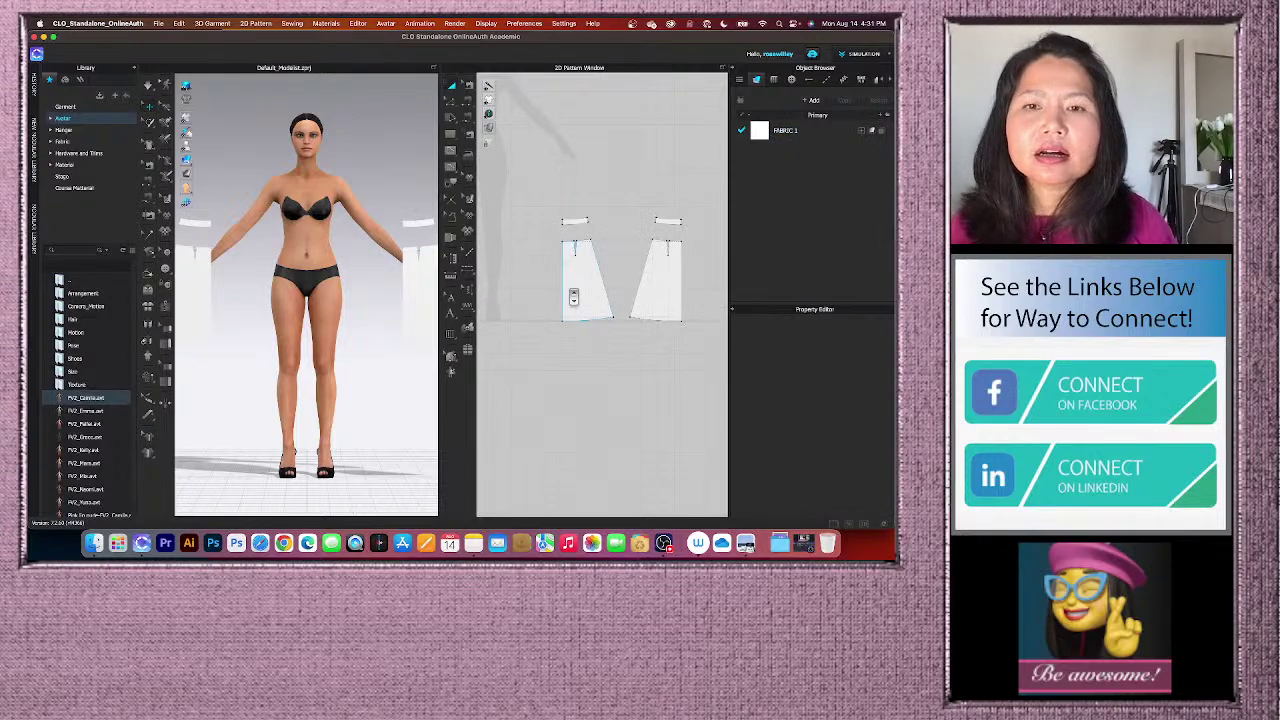
- Unfold the original half skirt panel along its straight centre edge into a full panel
scroll(568, 289, "up", 1)
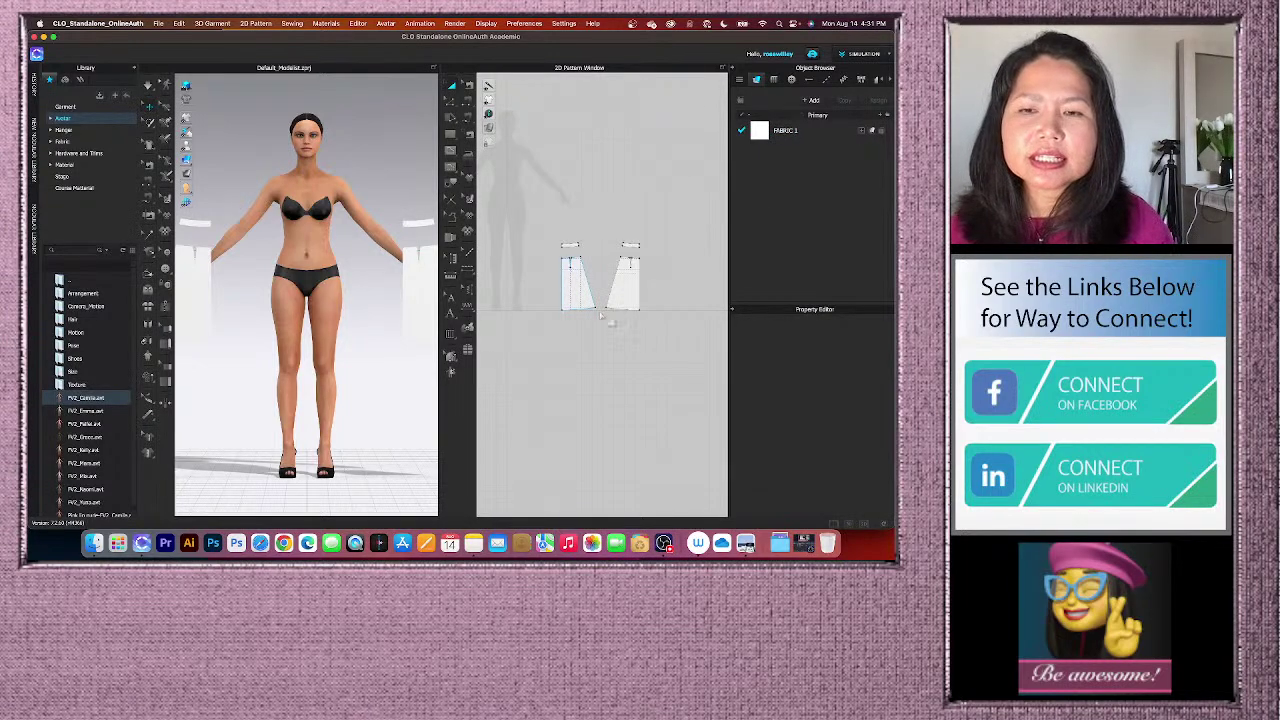
scroll(694, 337, "up", 1)
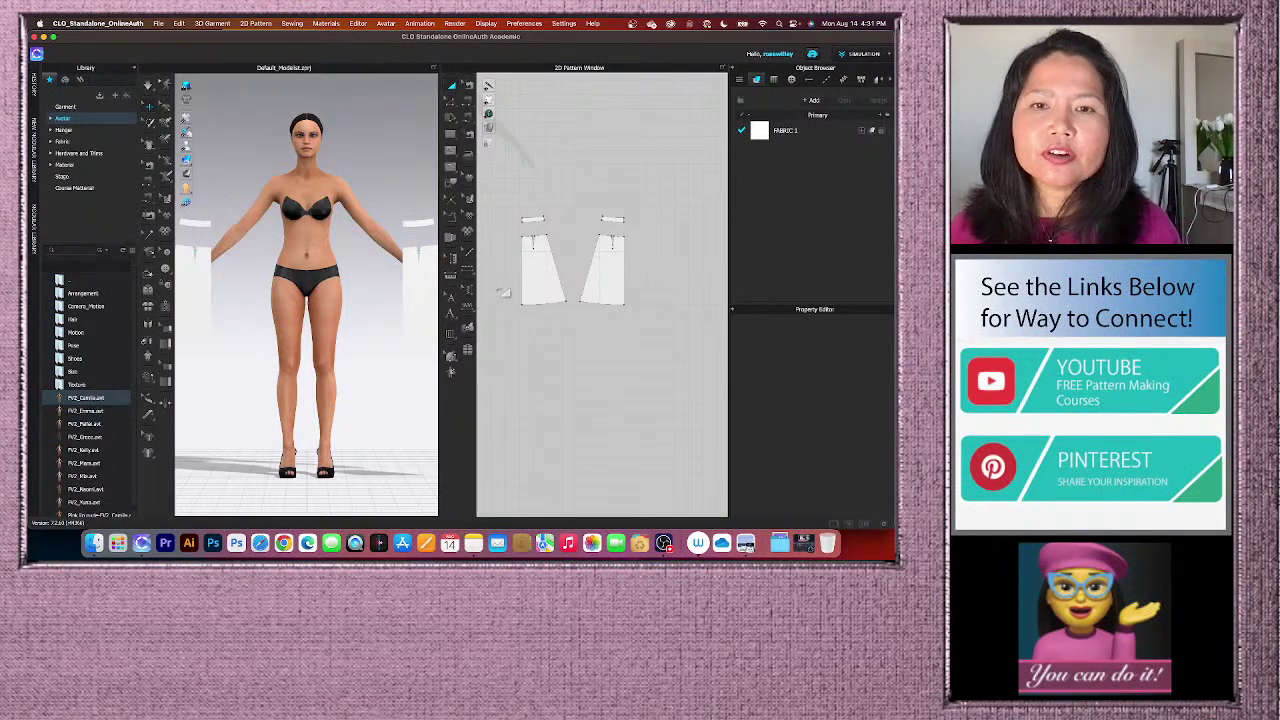
scroll(510, 292, "up", 2)
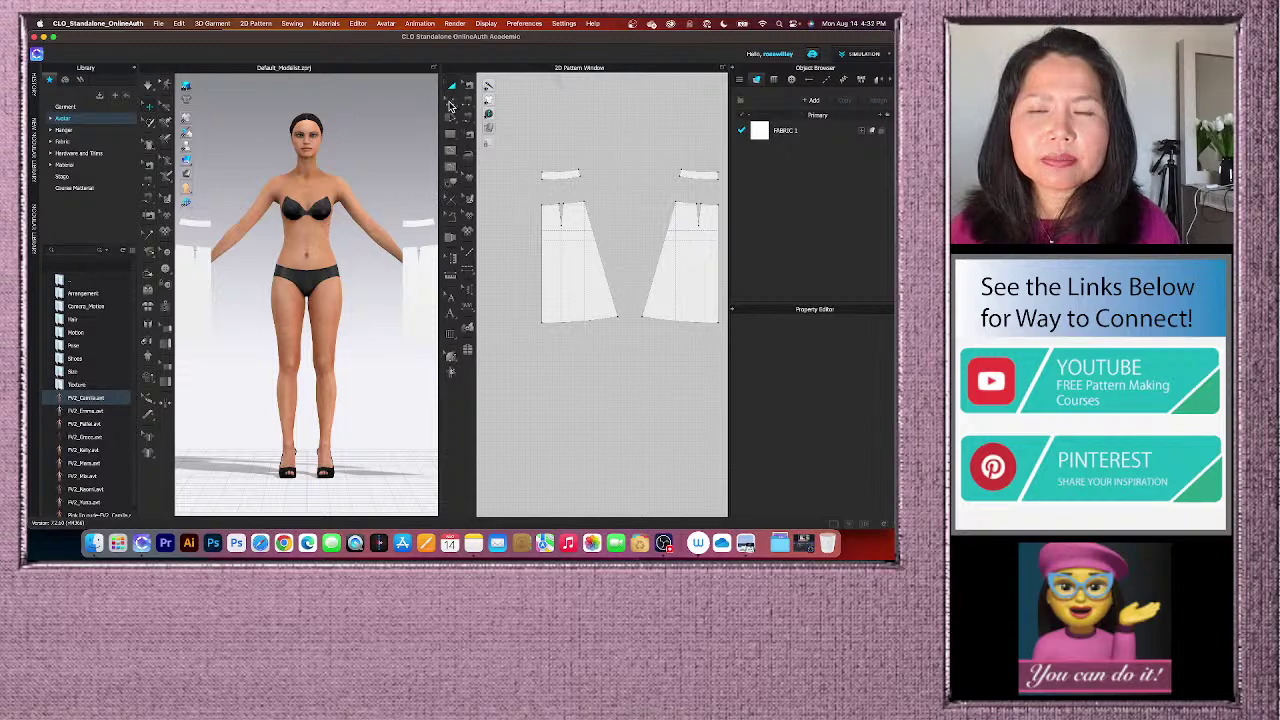
left_click(450, 105)
left_click(552, 285)
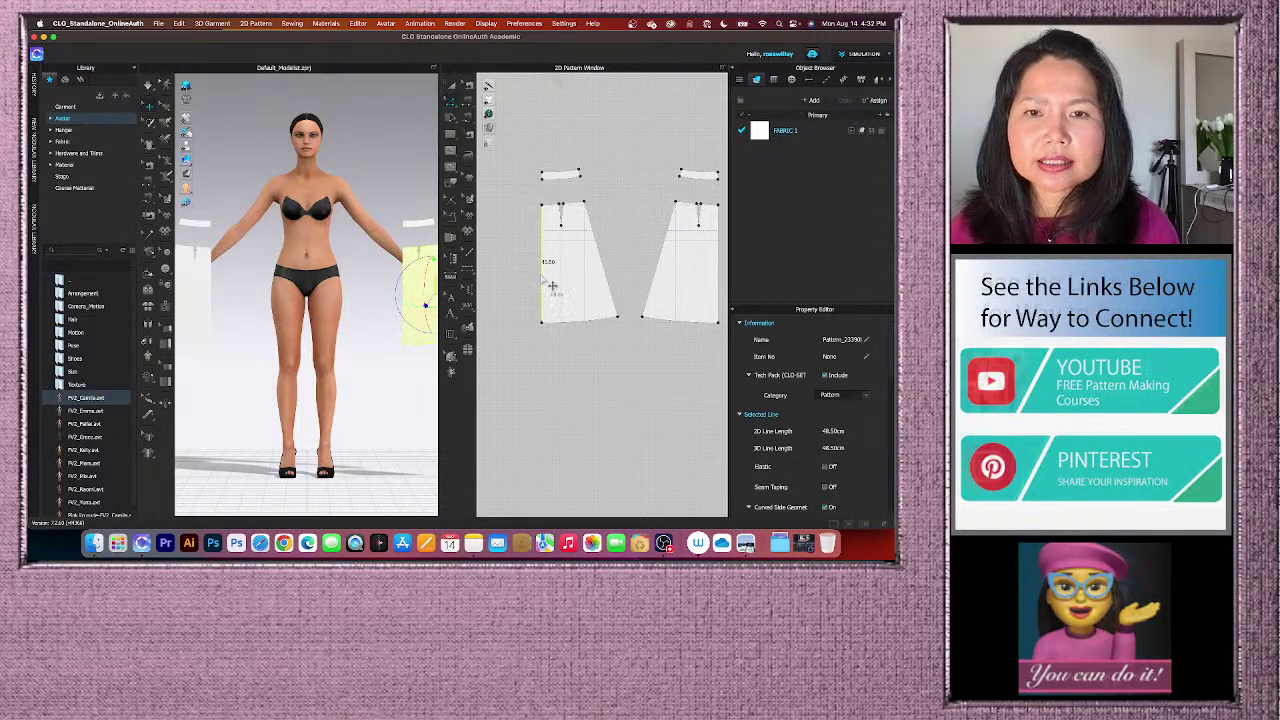
right_click(545, 279)
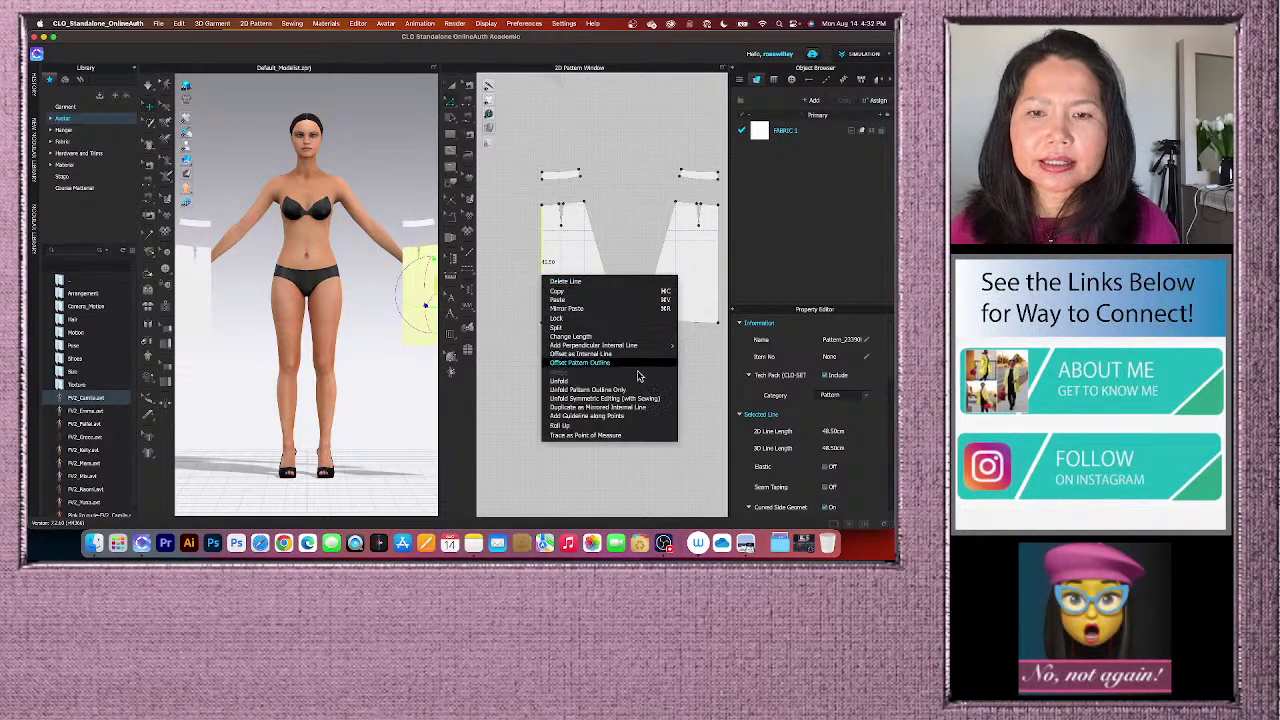
left_click(578, 381)
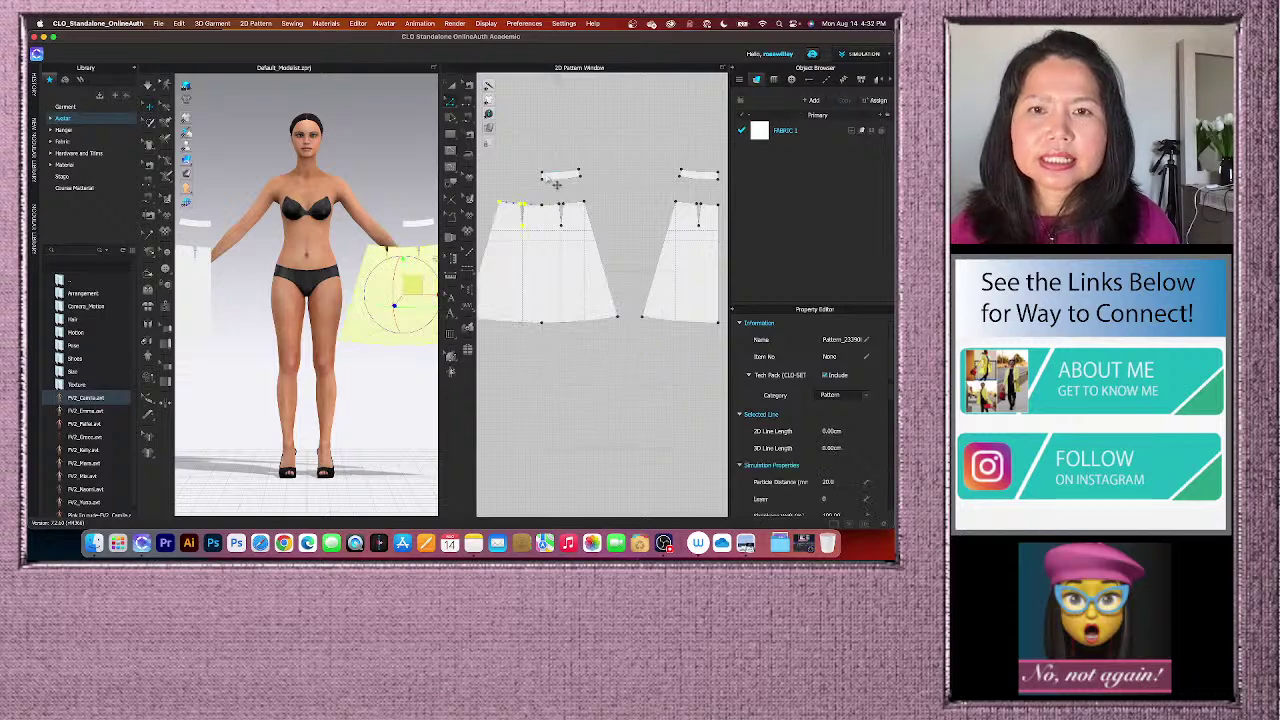
- Unfold the original half waistband along its short centre edge into a full curved waistband
scroll(555, 184, "up", 3)
left_click(549, 178)
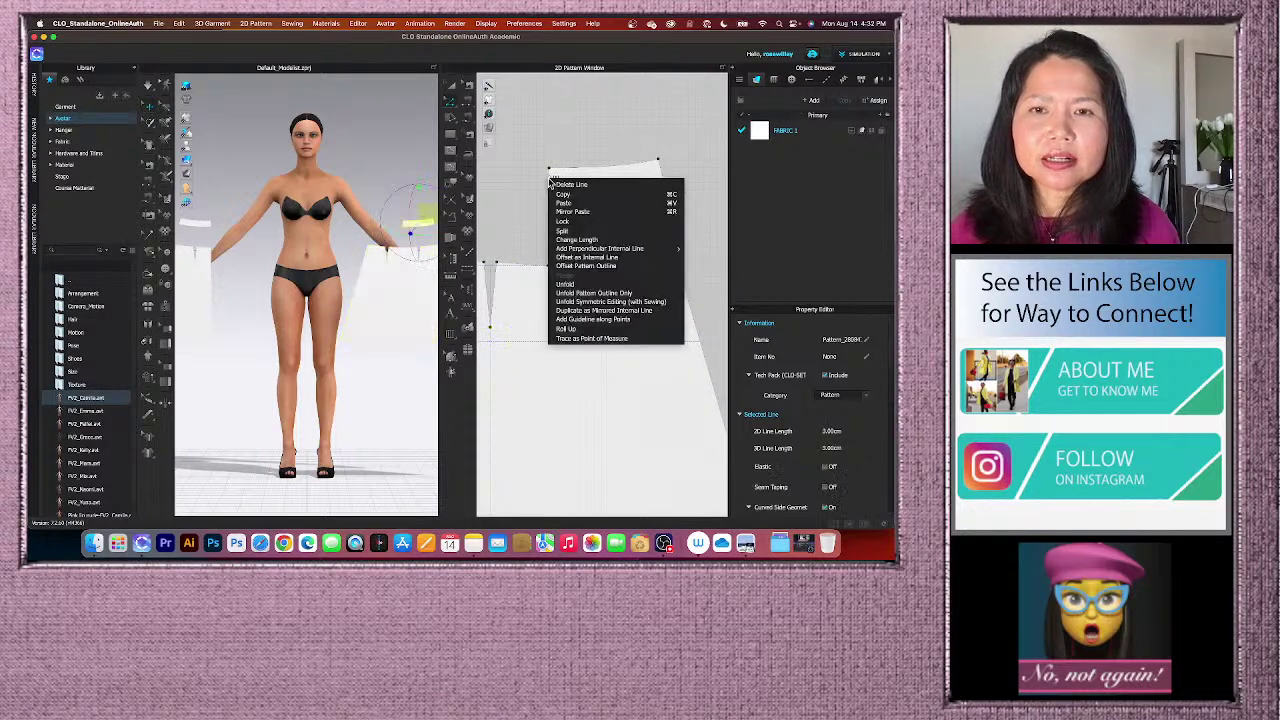
right_click(549, 178)
left_click(588, 286)
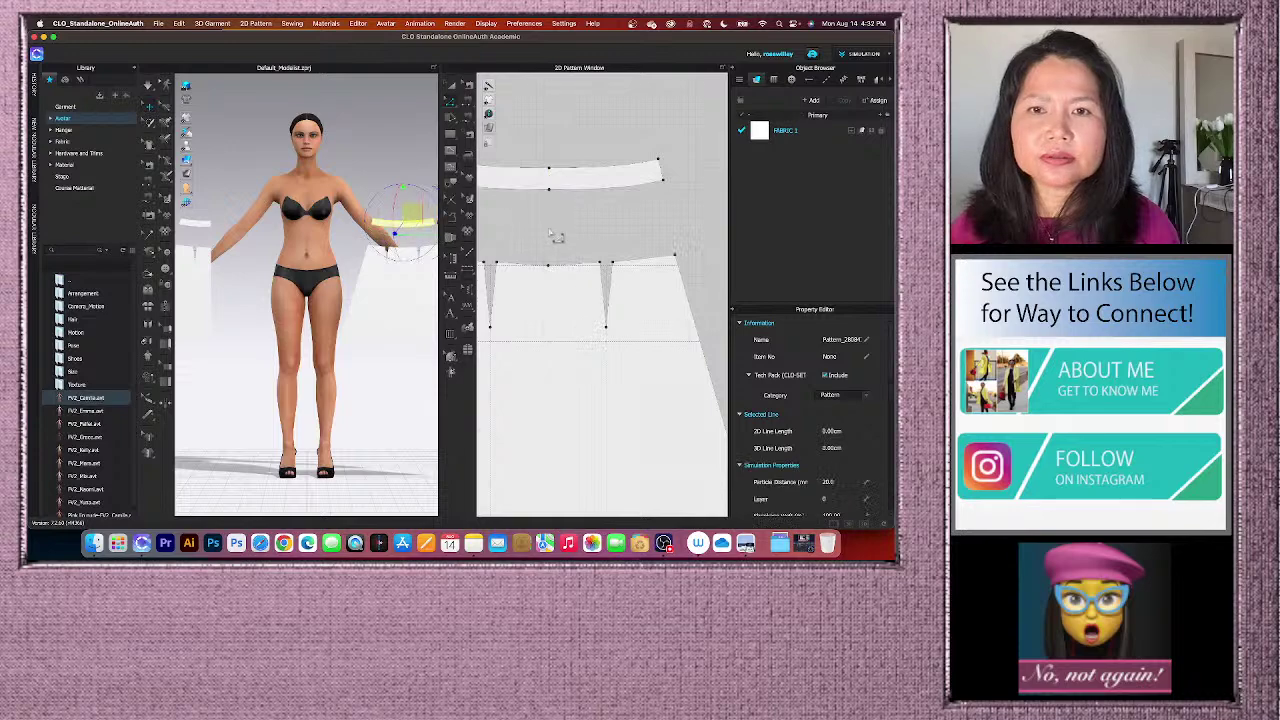
- Delete the centre points on the upper and lower edges of the unfolded waistband and skirt panel
scroll(557, 238, "down", 2)
scroll(557, 238, "up", 2)
scroll(557, 238, "down", 2)
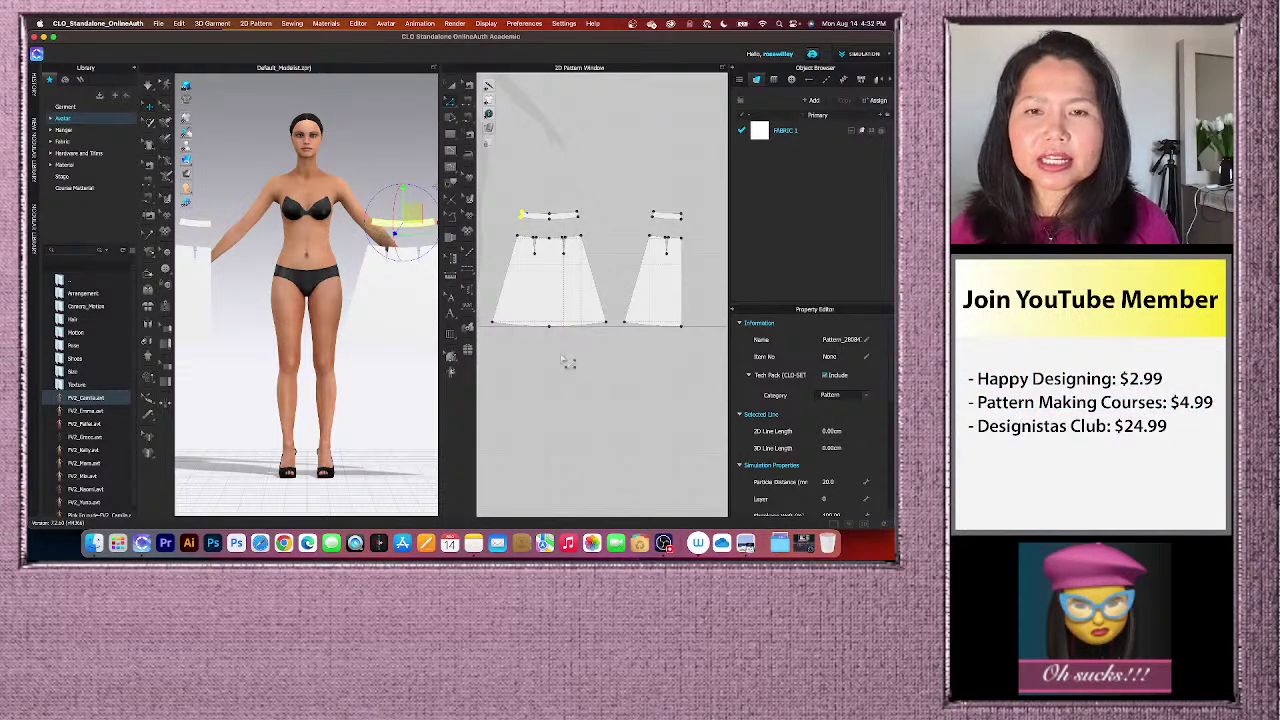
scroll(555, 290, "up", 2)
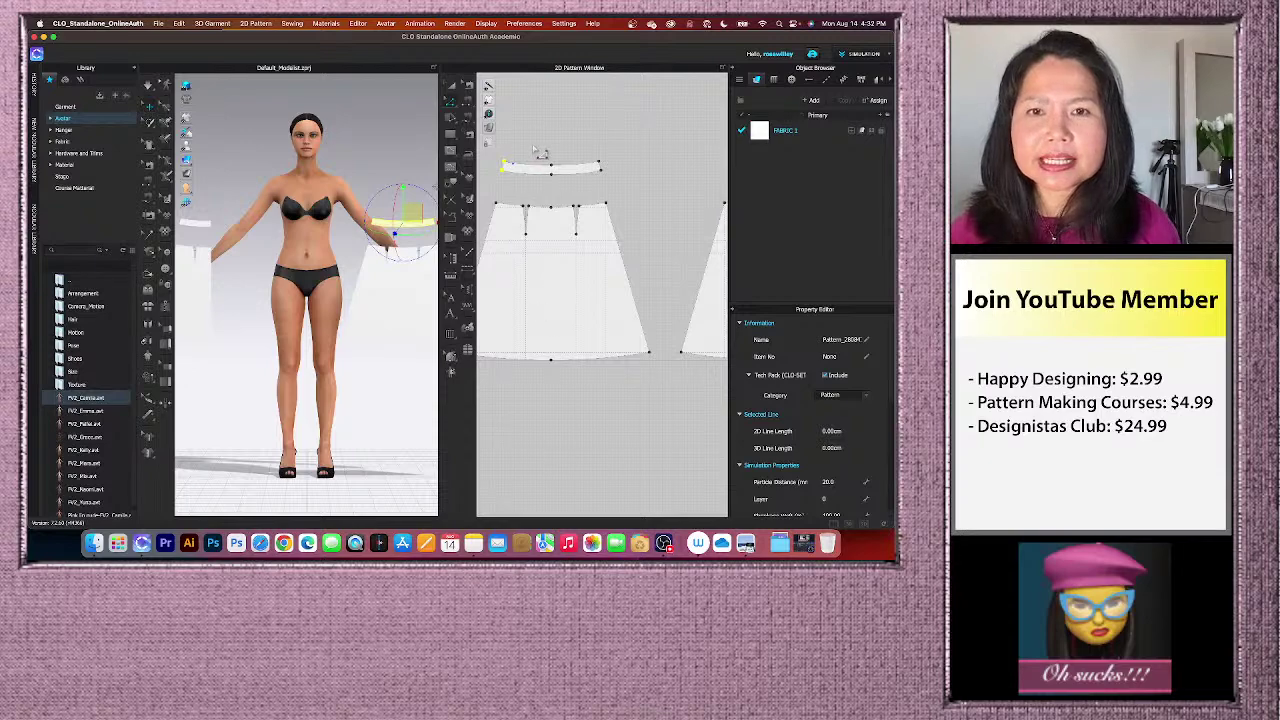
left_click_drag(534, 142, 565, 400)
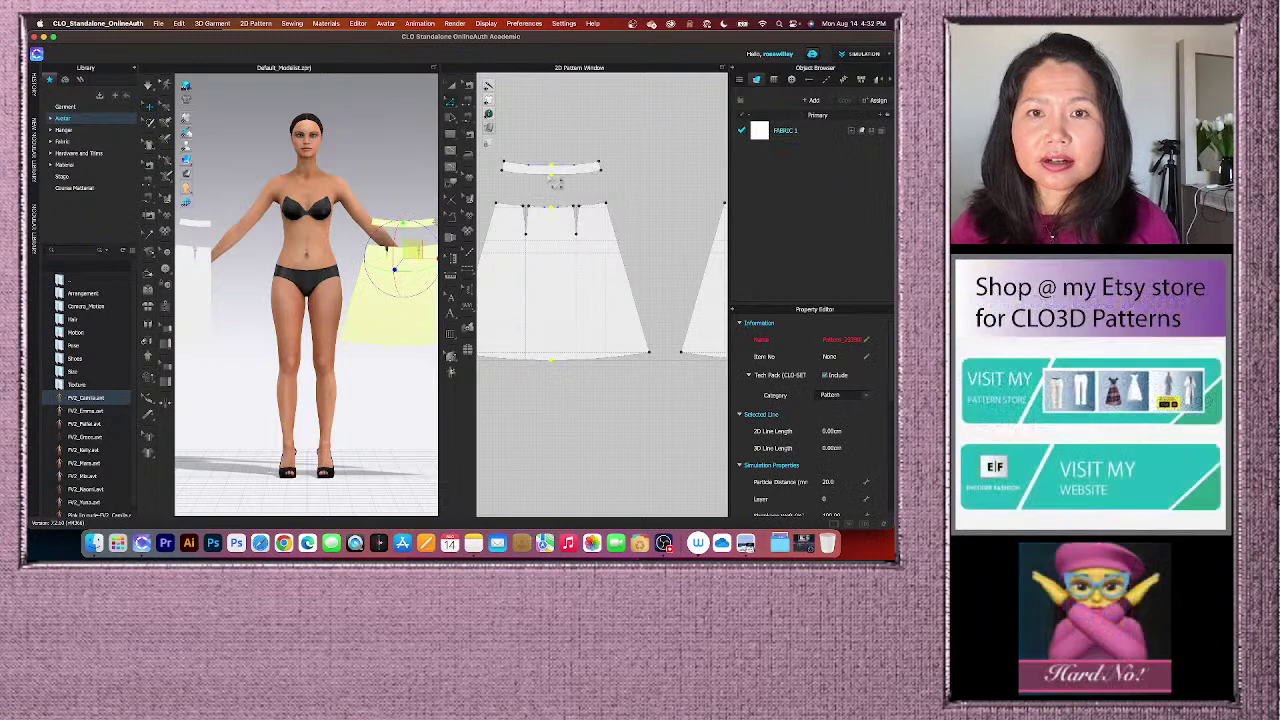
right_click(551, 166)
mouse_move(578, 243)
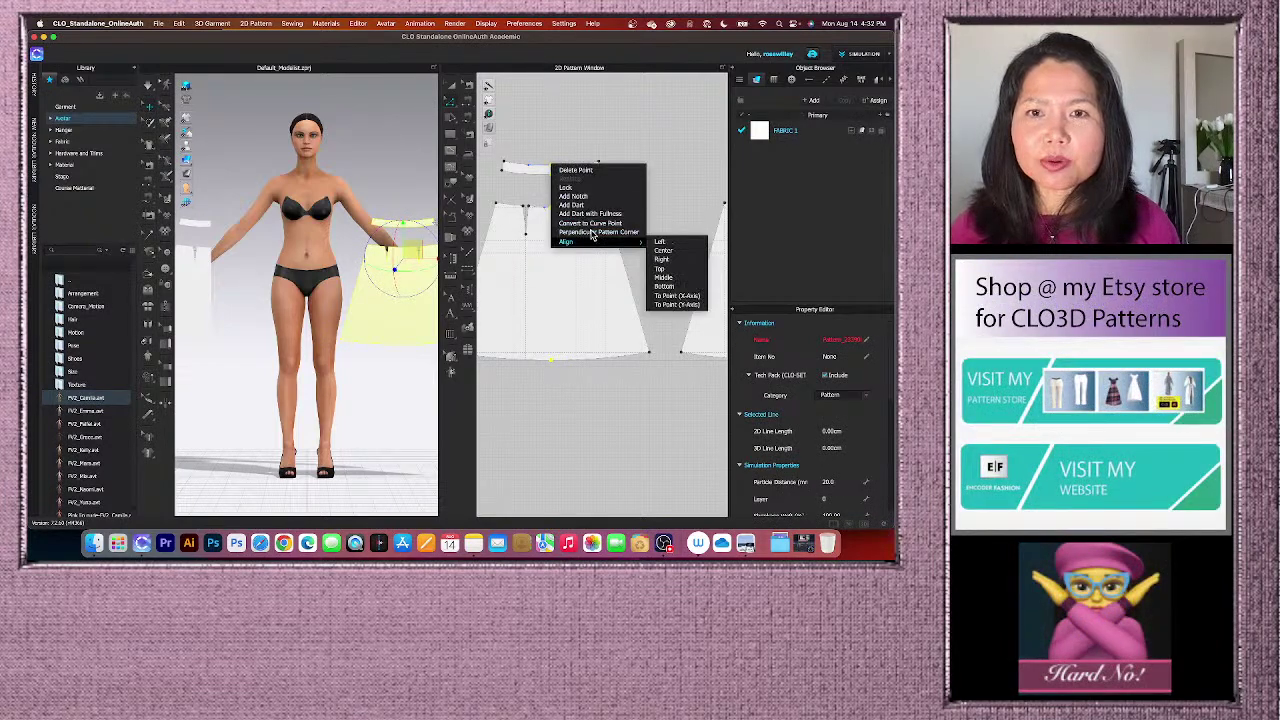
left_click(602, 230)
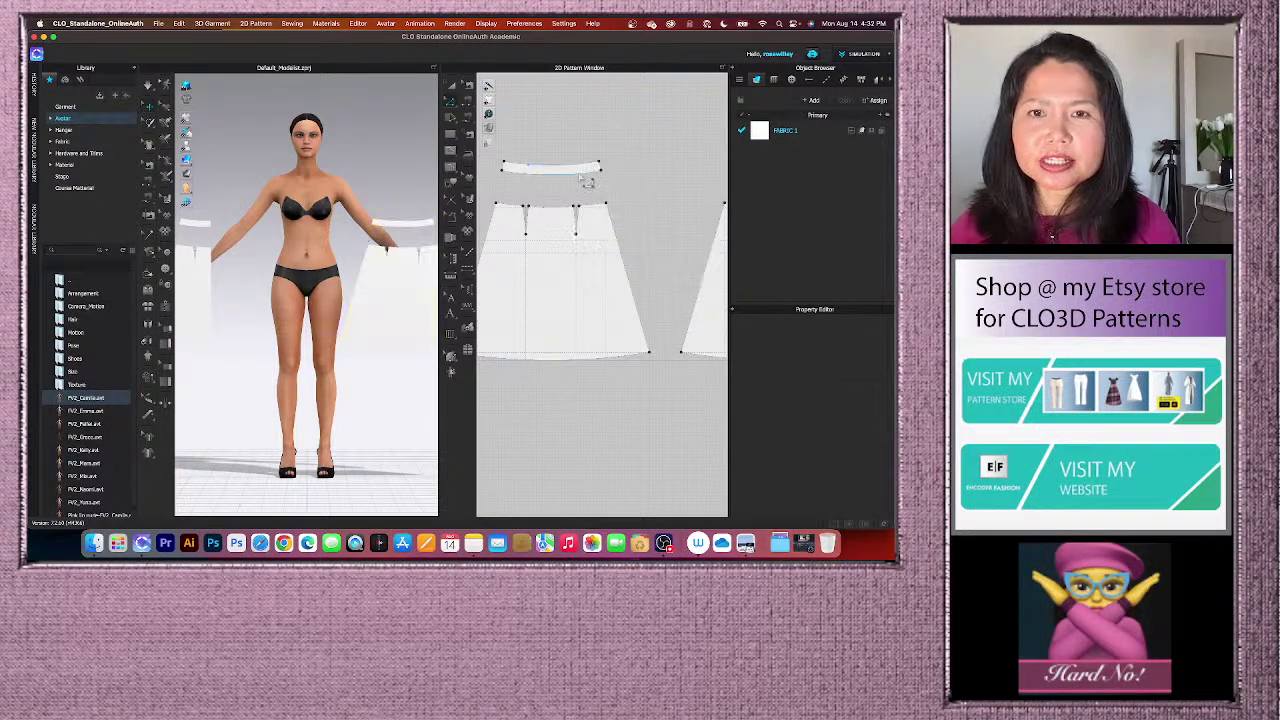
- Clone the remaining half skirt panel and waistband as symmetric patterns with sewing, placing the copies just beyond their straight centre edges
scroll(572, 166, "down", 3)
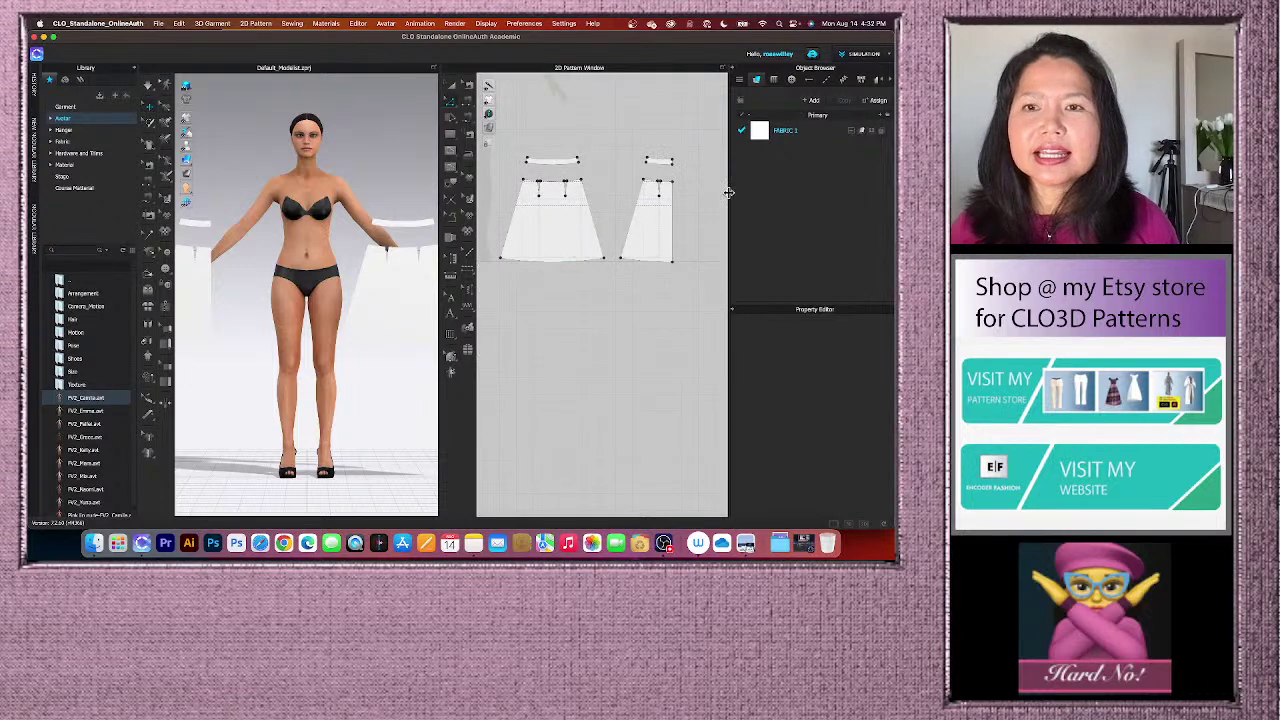
scroll(686, 200, "down", 2)
scroll(672, 204, "up", 2)
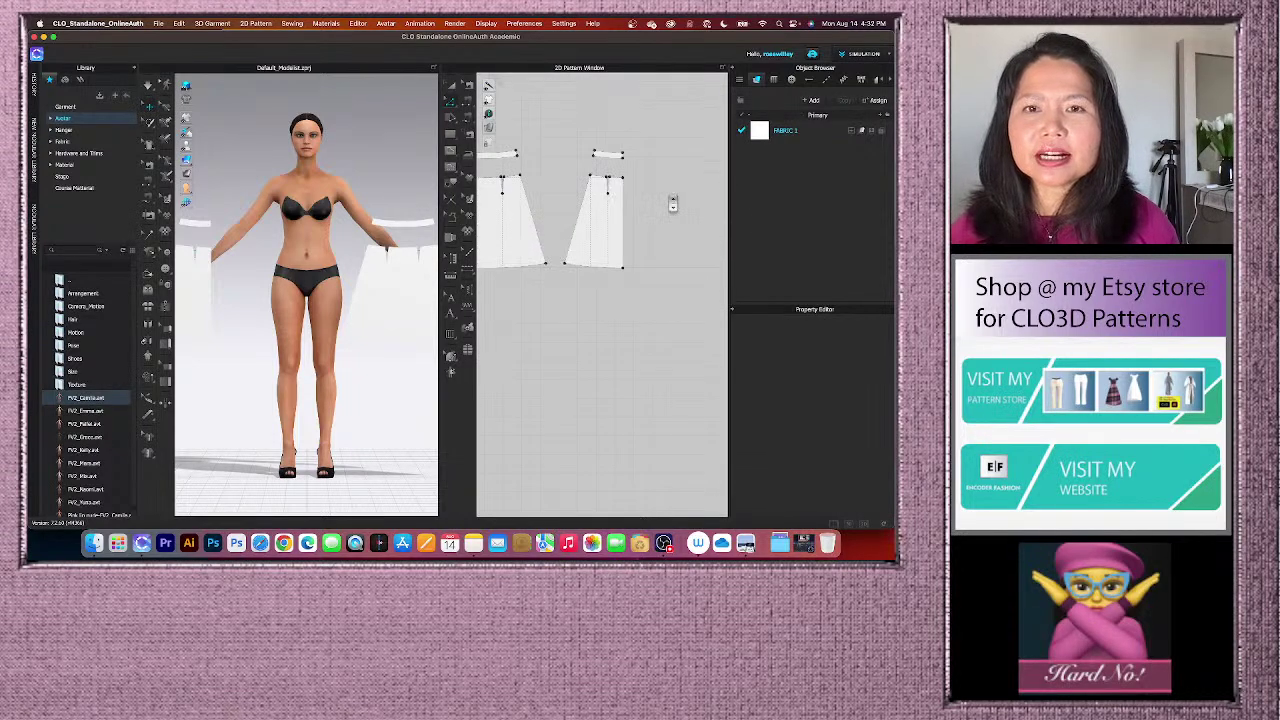
scroll(621, 204, "up", 2)
scroll(660, 205, "up", 1)
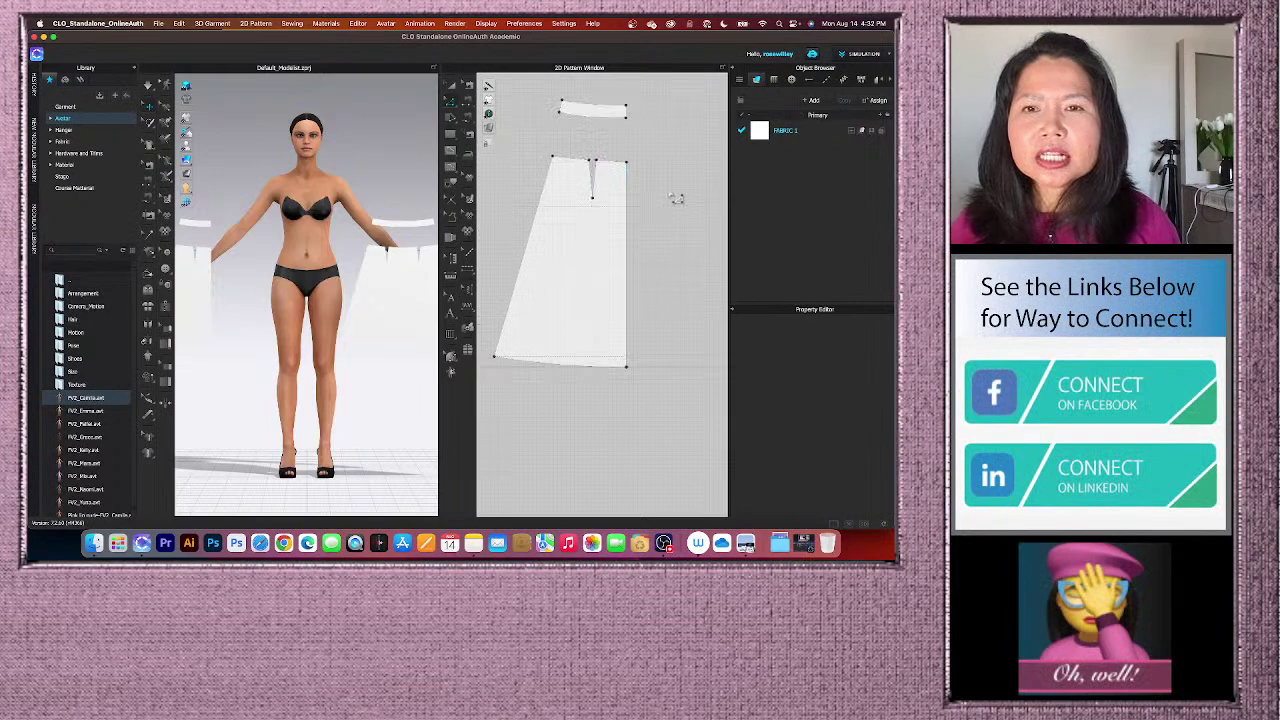
scroll(663, 205, "down", 1)
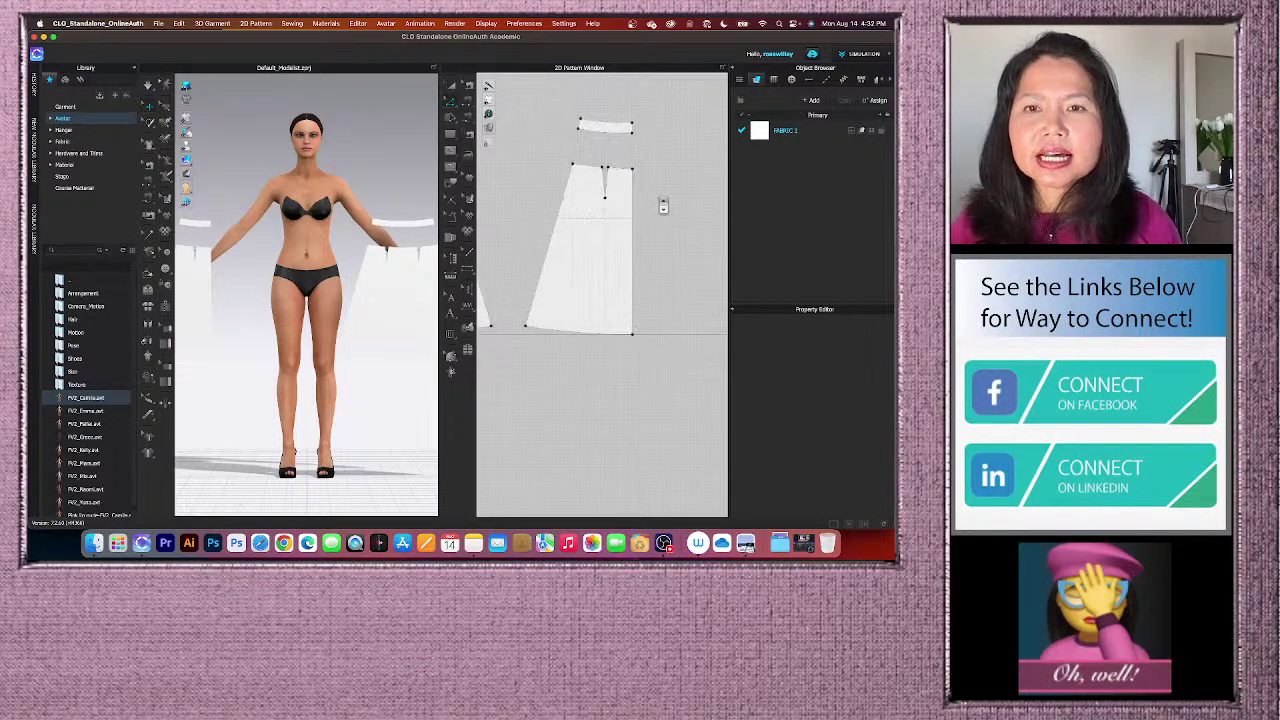
scroll(663, 206, "down", 1)
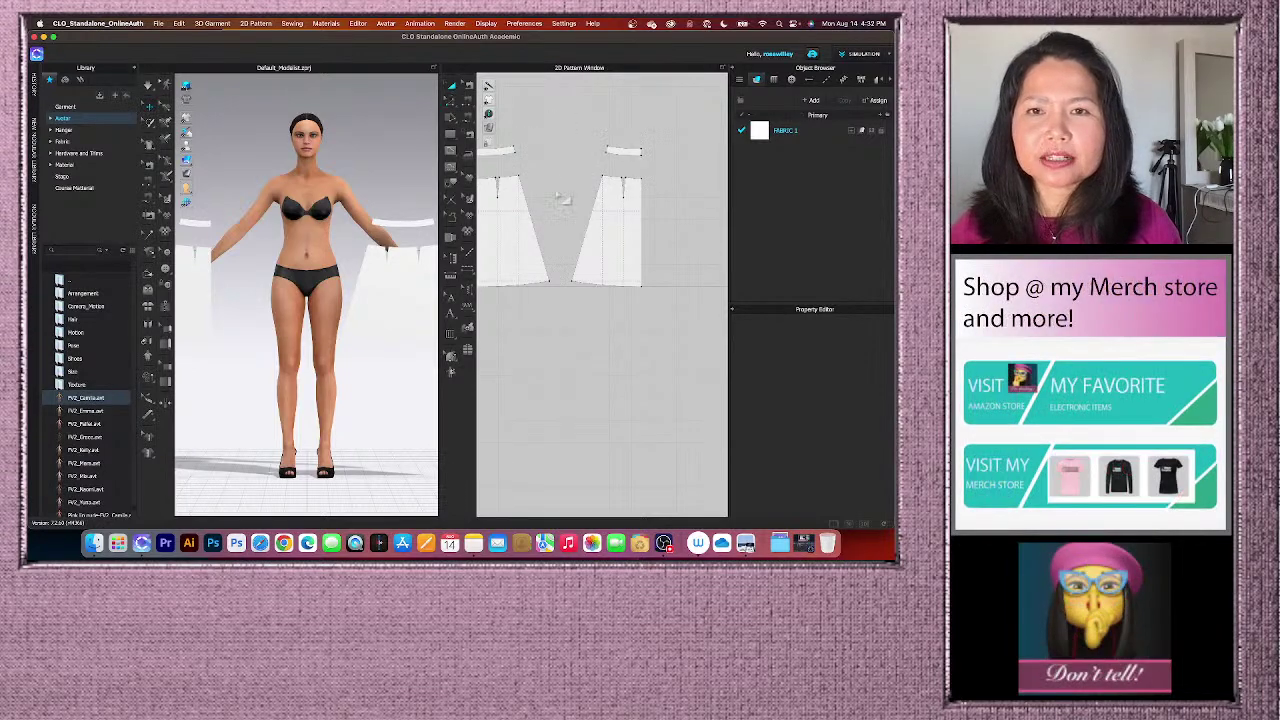
scroll(563, 204, "down", 1)
left_click_drag(549, 130, 670, 324)
right_click(608, 255)
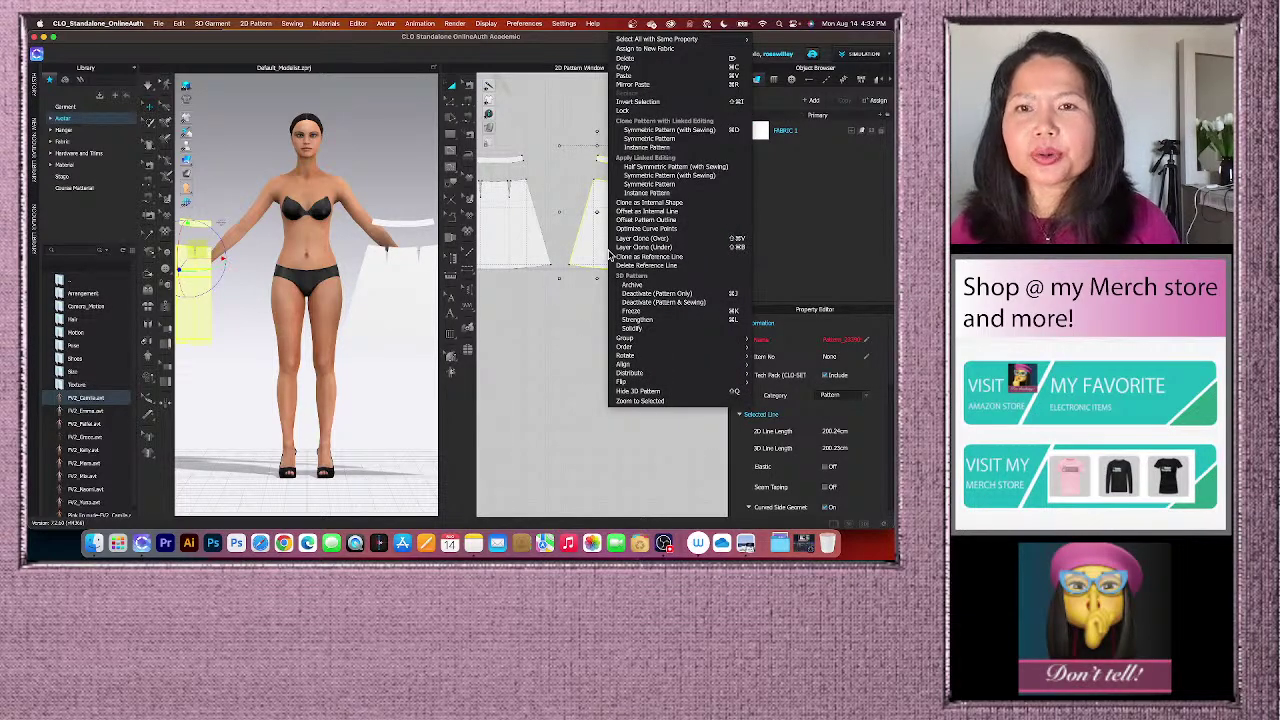
left_click(665, 130)
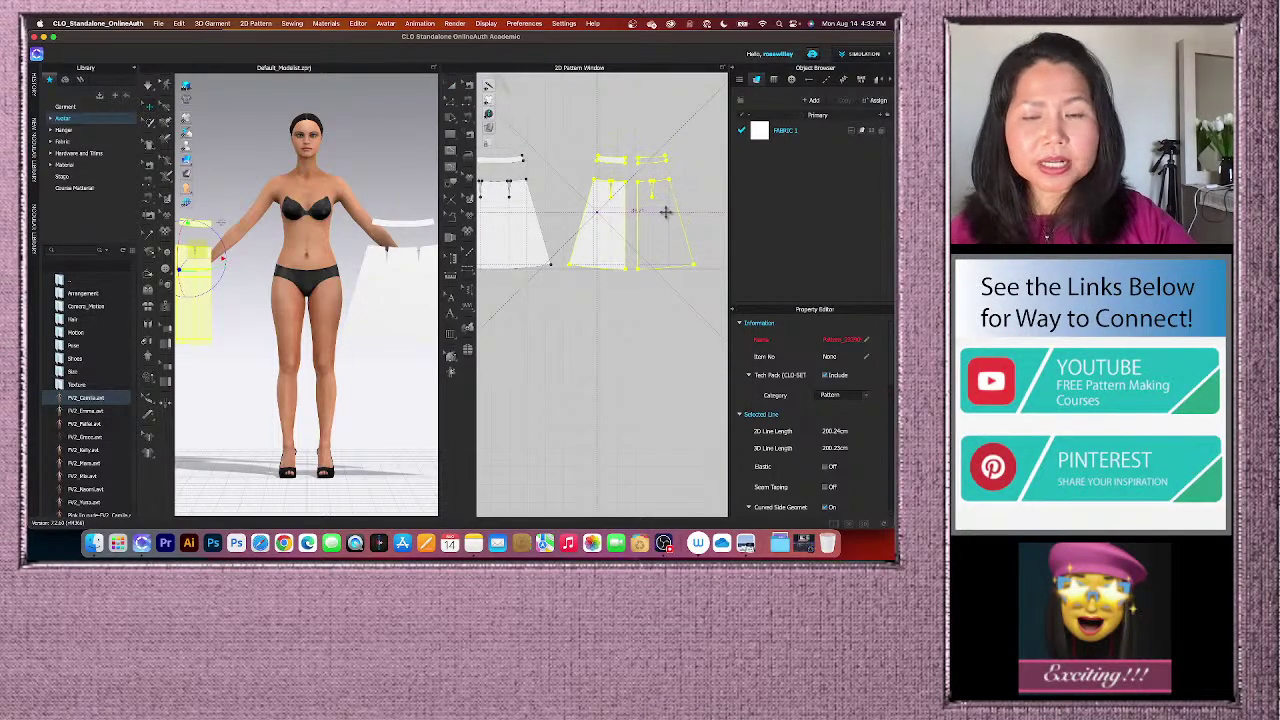
left_click(665, 212)
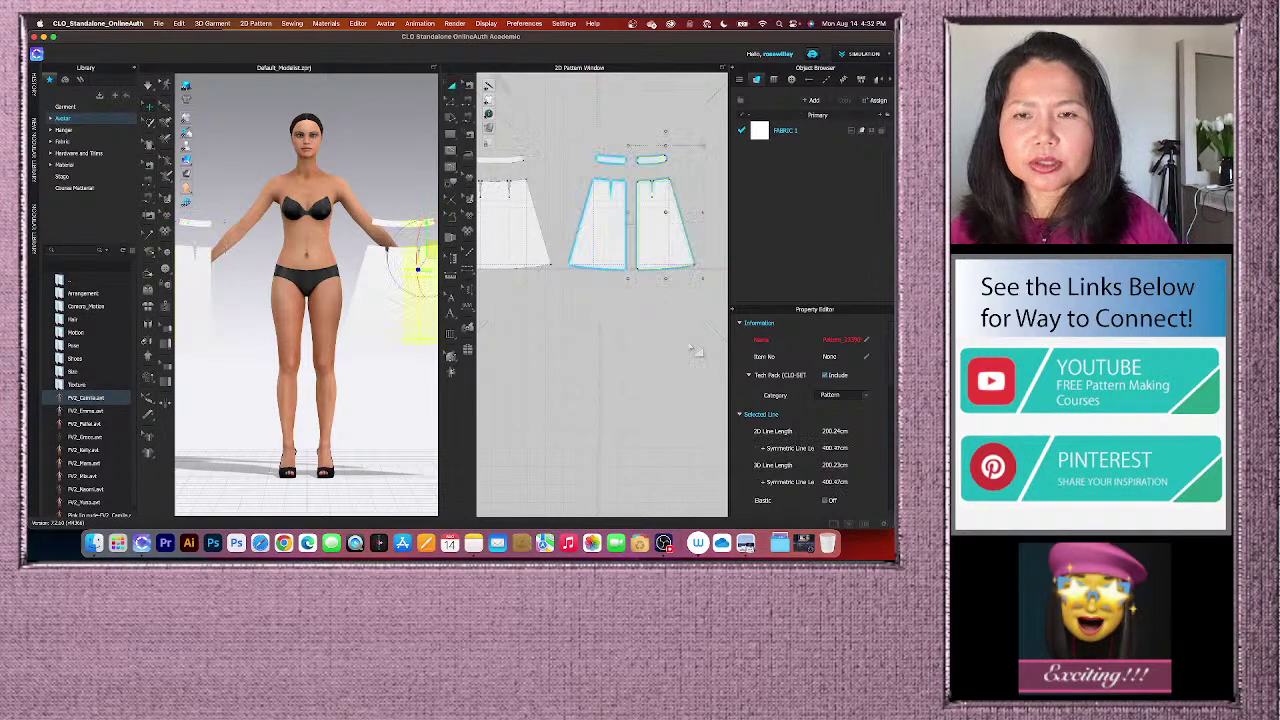
- Add a notch on the half back panel's straight centre edge where the horizontal guideline meets it
scroll(711, 275, "up", 3)
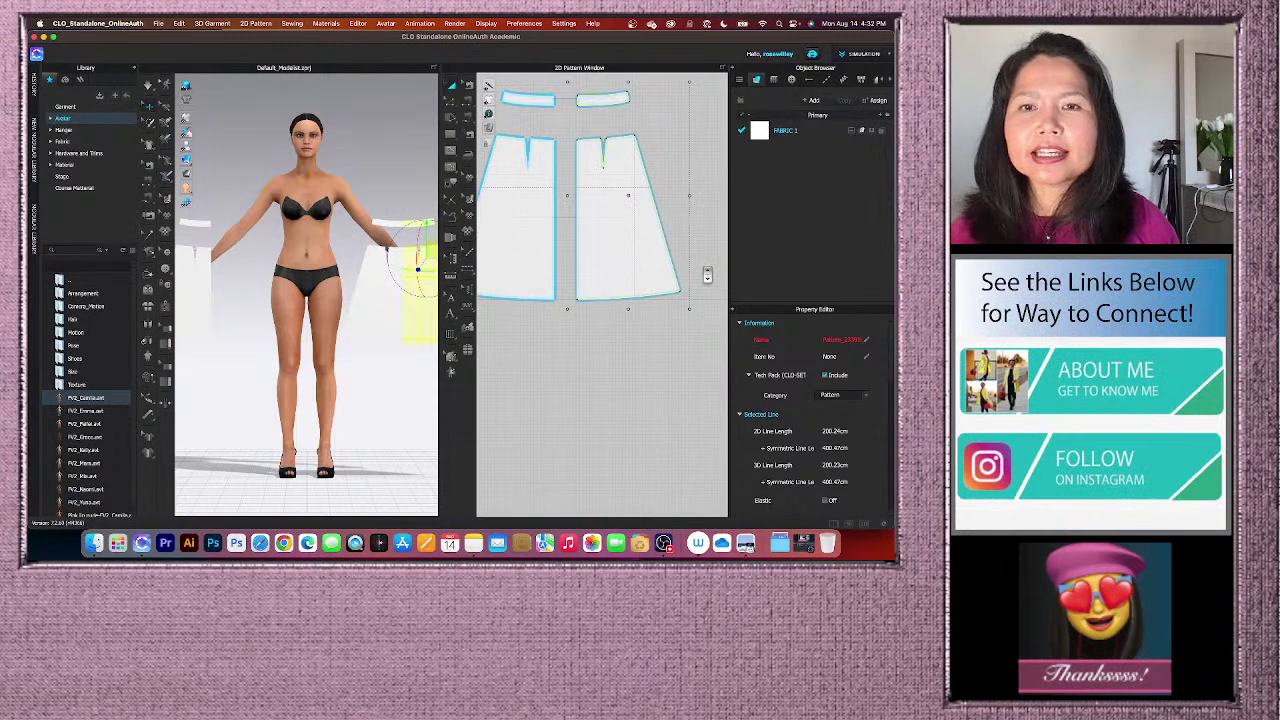
scroll(707, 275, "down", 2)
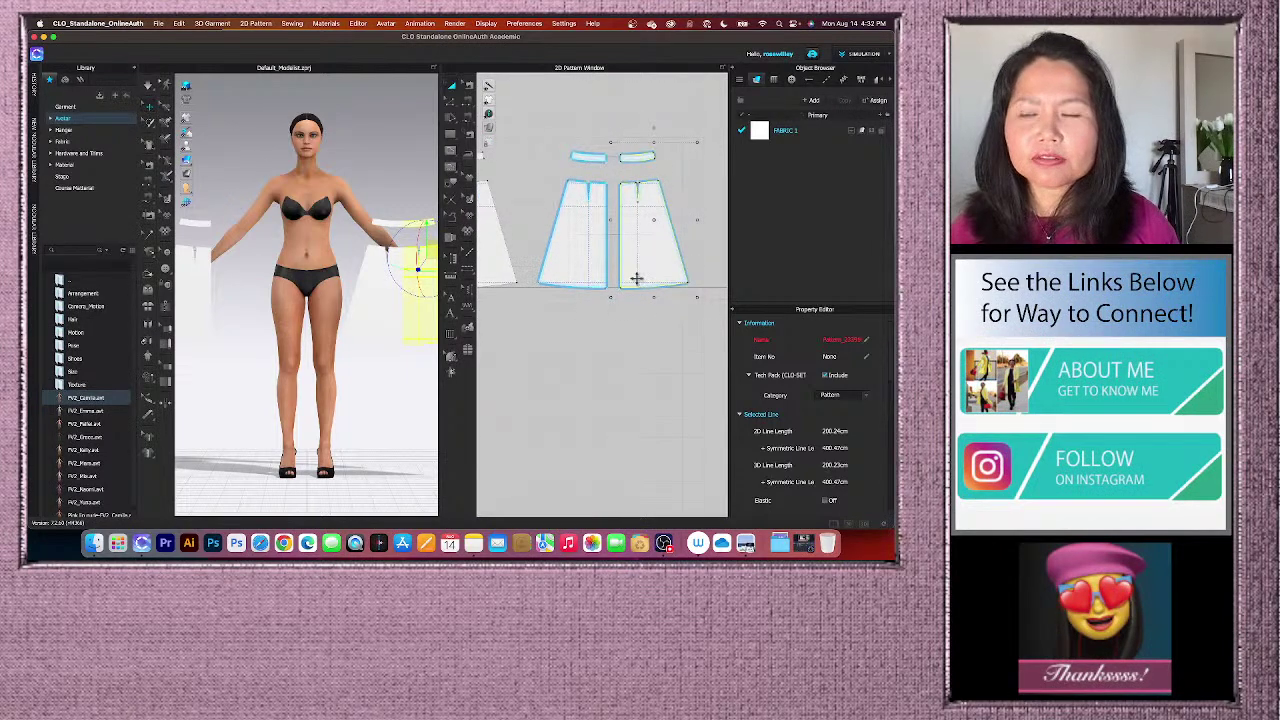
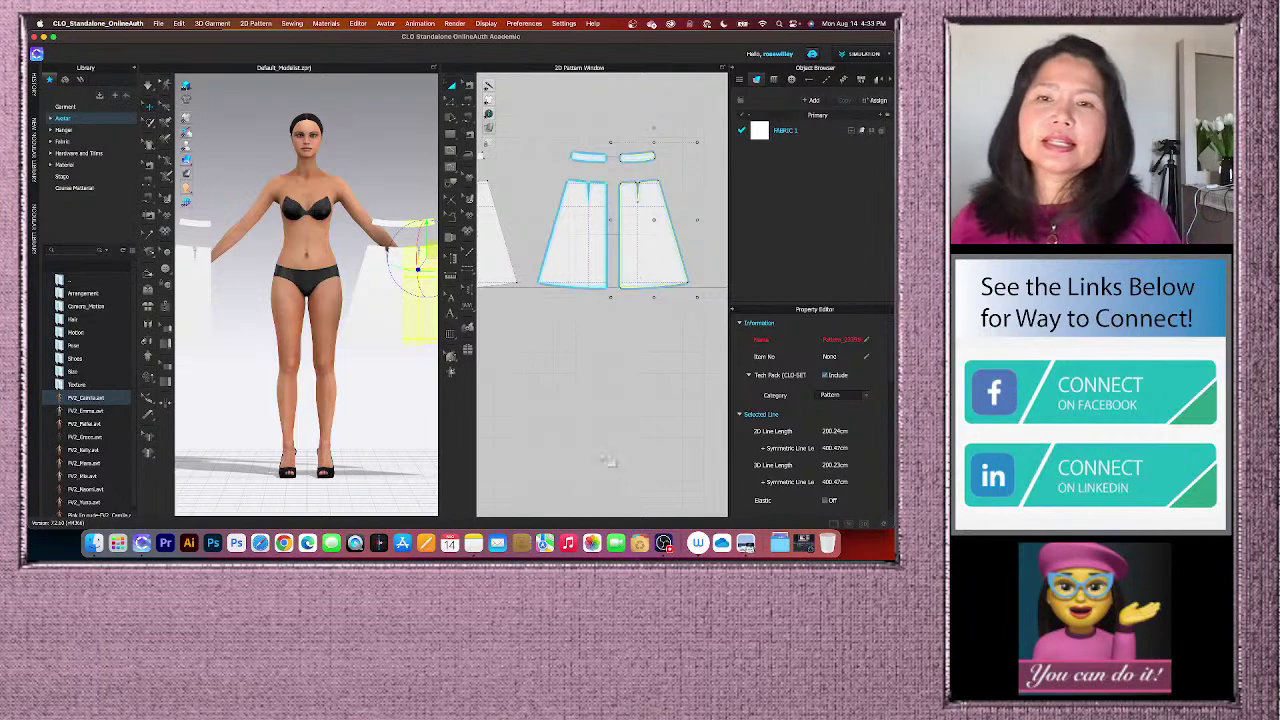
scroll(660, 117, "up", 2)
scroll(660, 117, "up", 3)
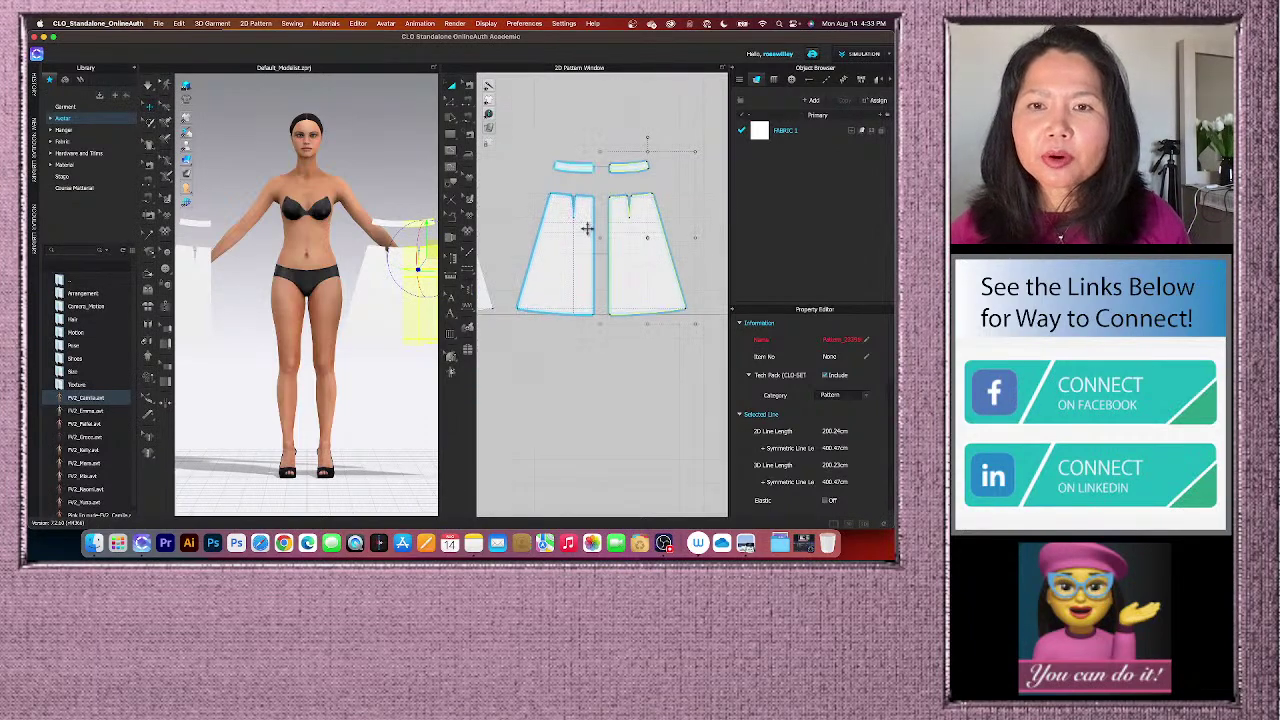
scroll(606, 232, "up", 3)
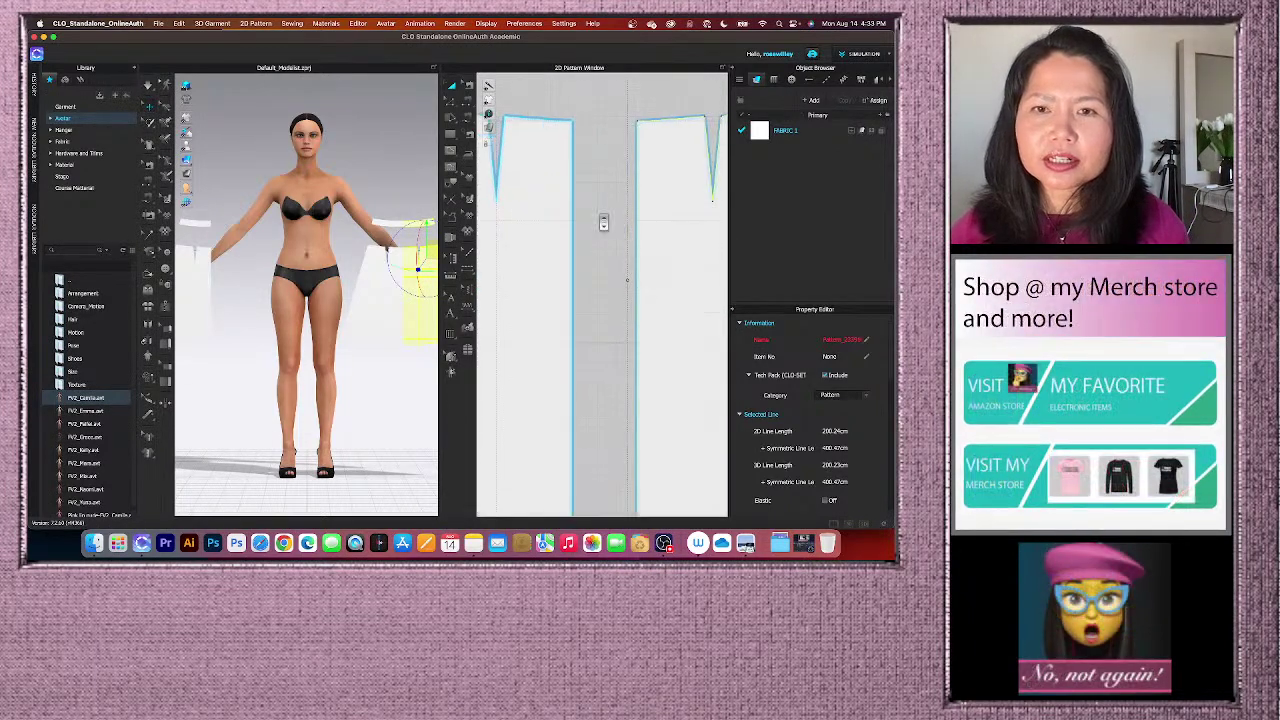
scroll(595, 273, "up", 3)
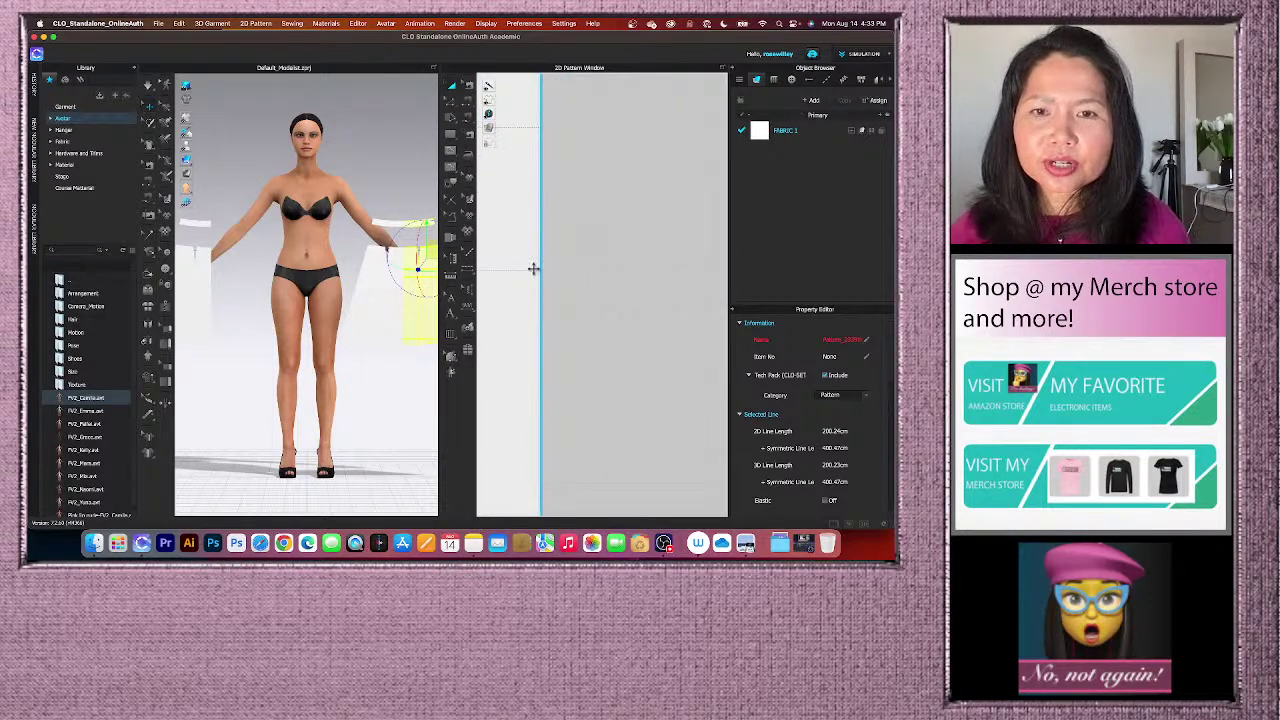
scroll(536, 275, "up", 1)
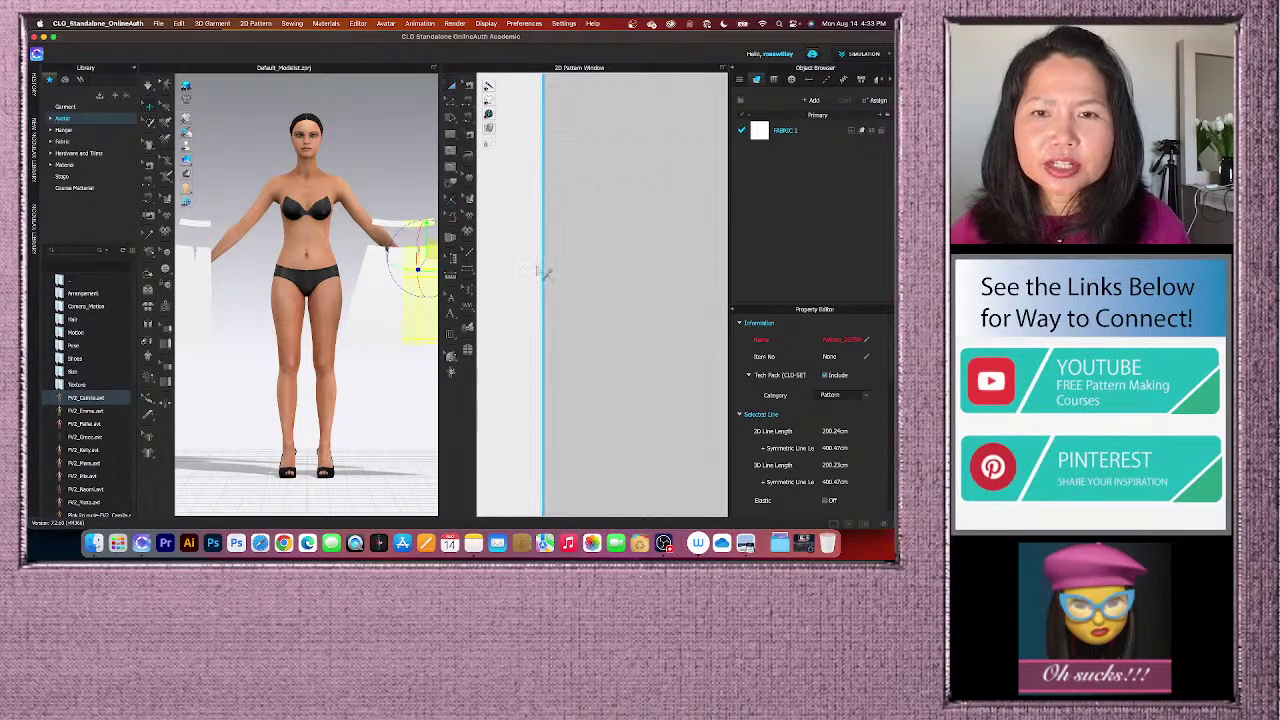
scroll(548, 280, "down", 2)
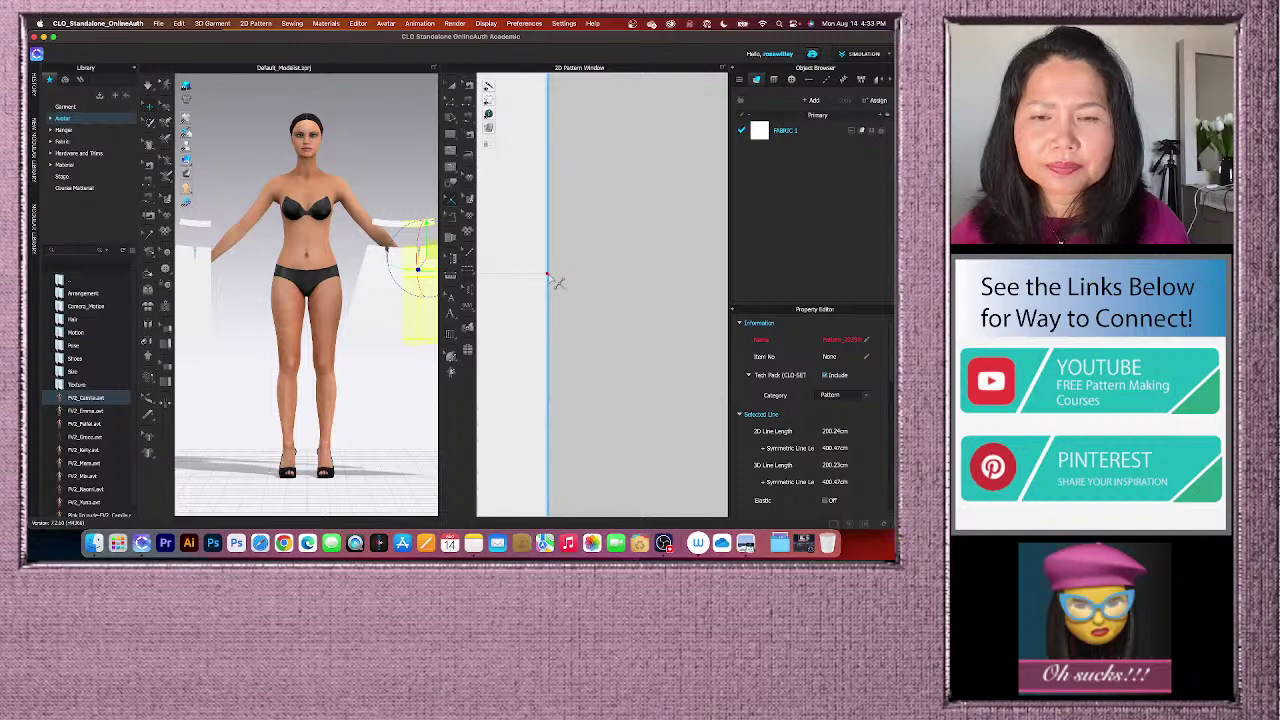
left_click(548, 276)
scroll(583, 280, "down", 2)
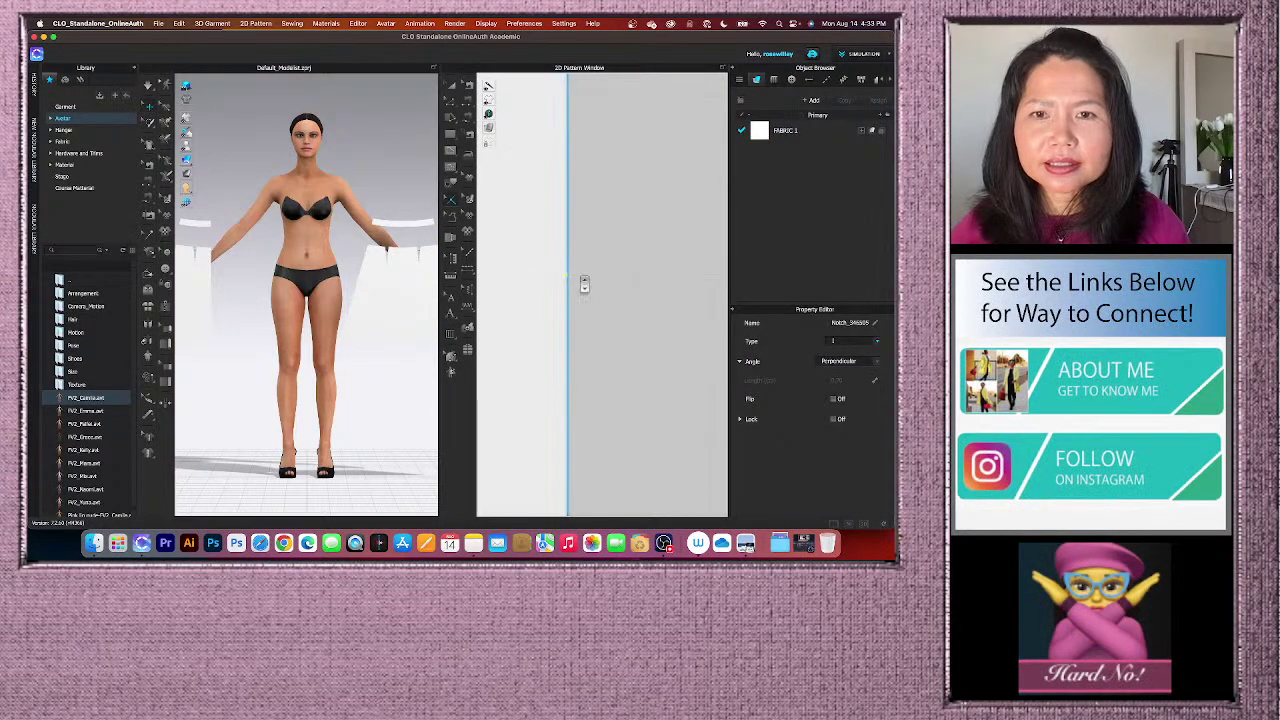
scroll(584, 285, "down", 2)
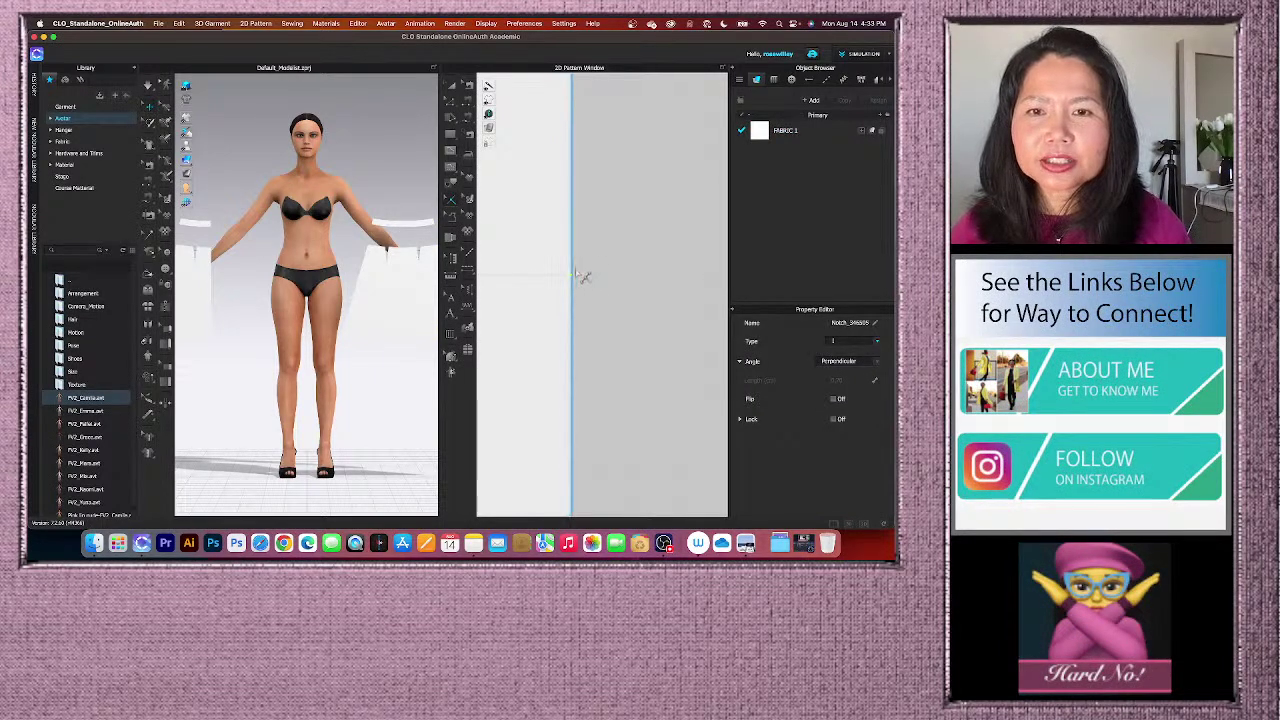
- Change the type of the centre back notch to V
left_click(879, 345)
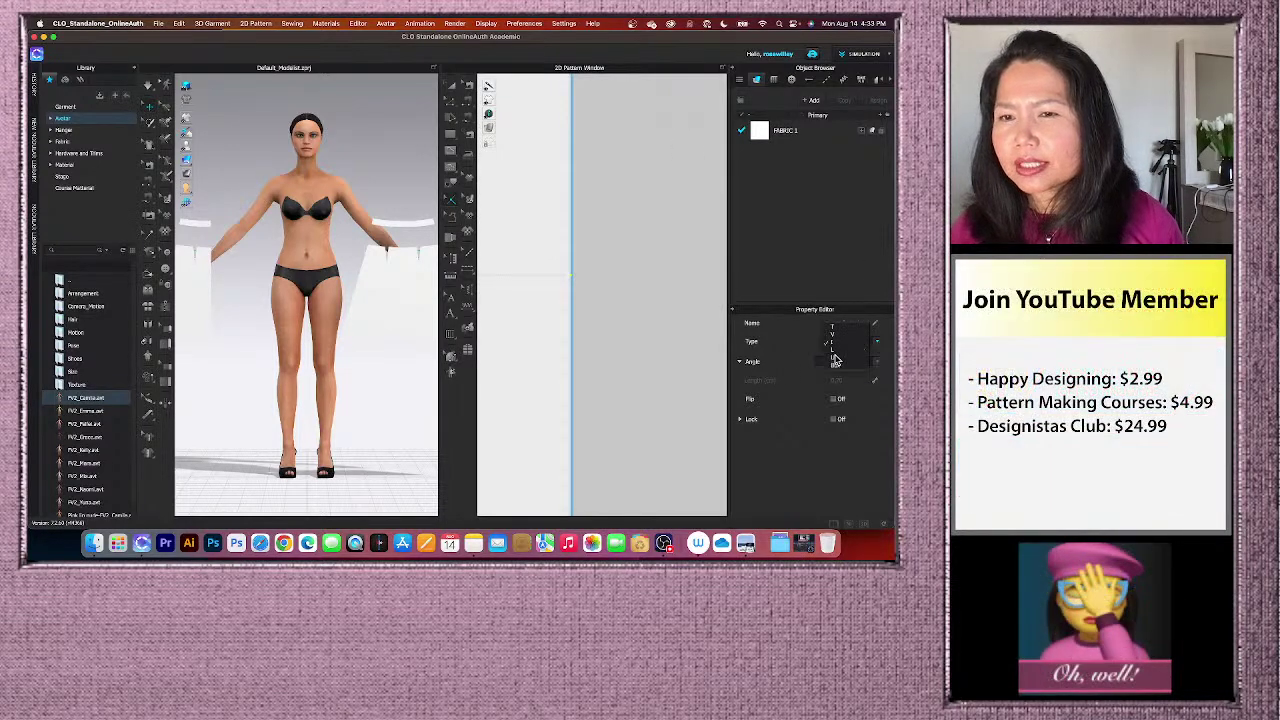
left_click(833, 341)
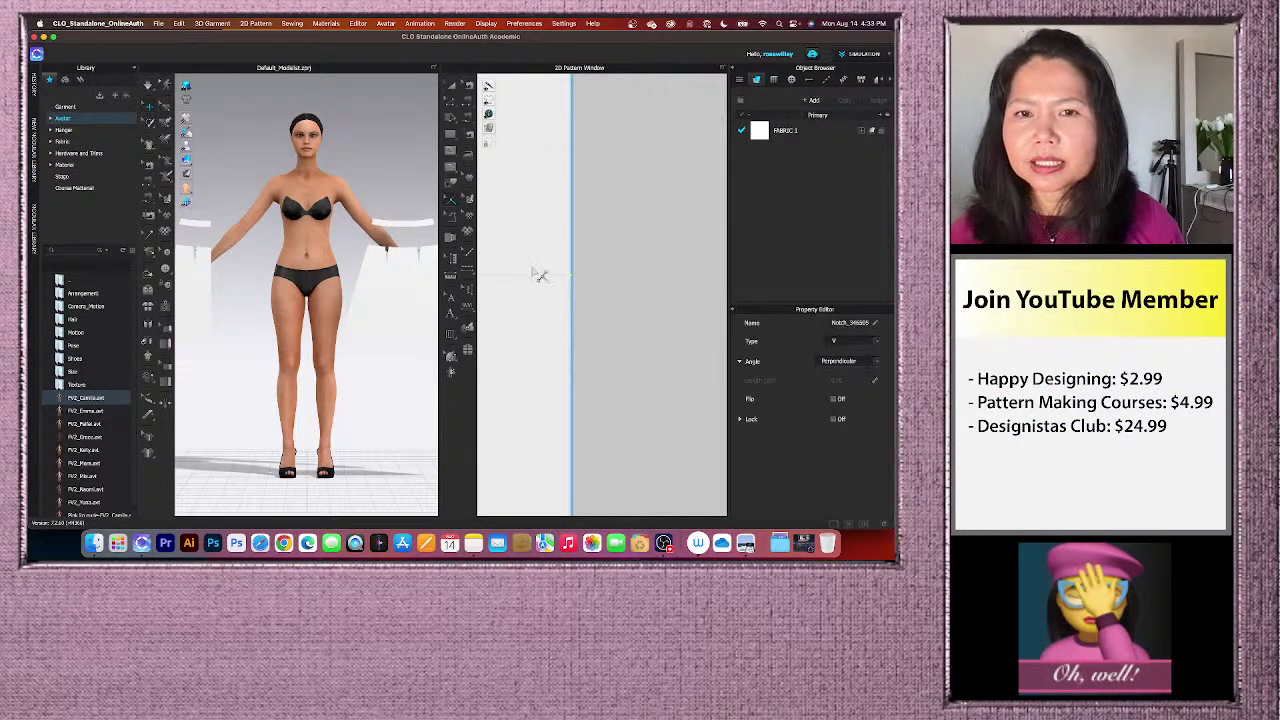
scroll(545, 280, "down", 8)
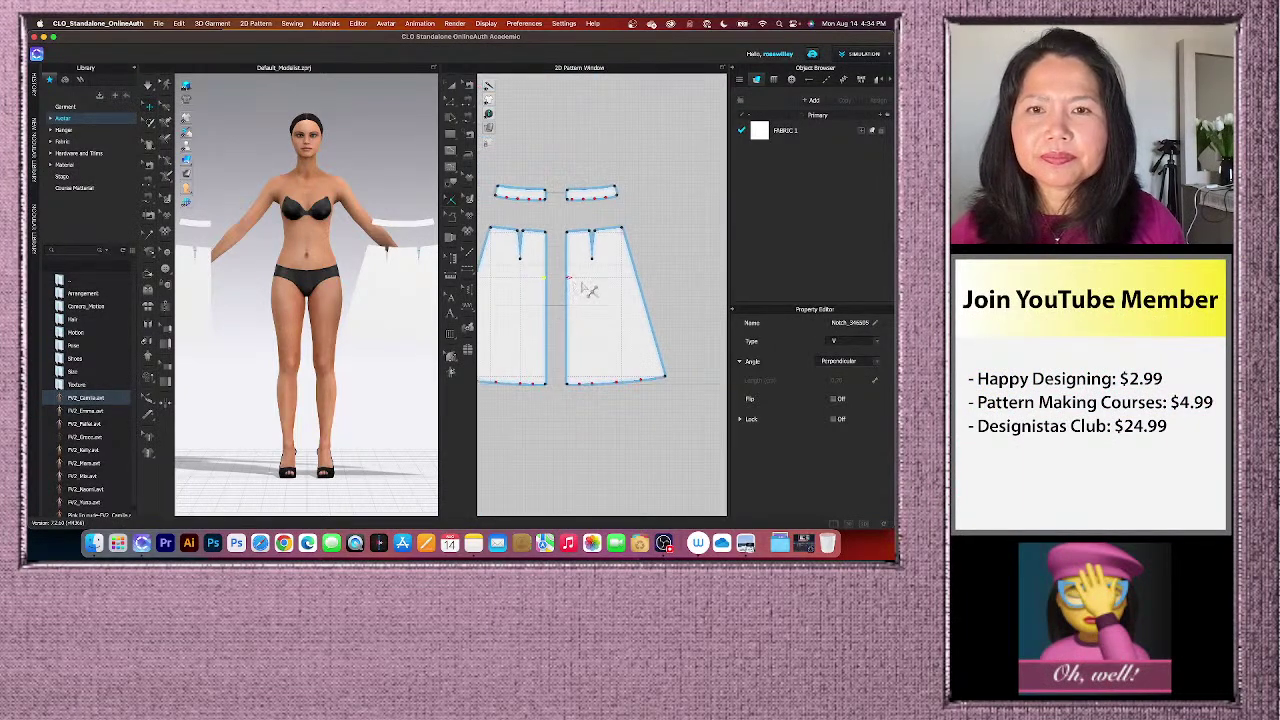
scroll(590, 290, "down", 3)
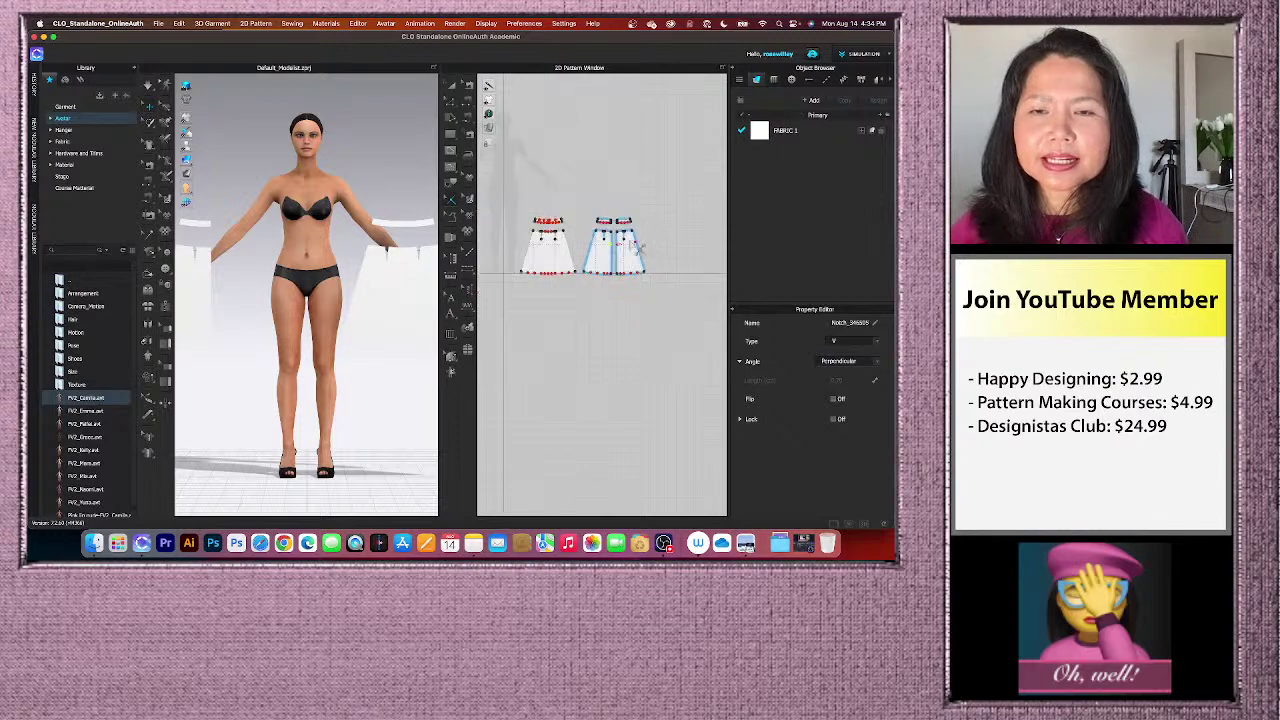
scroll(588, 208, "up", 3)
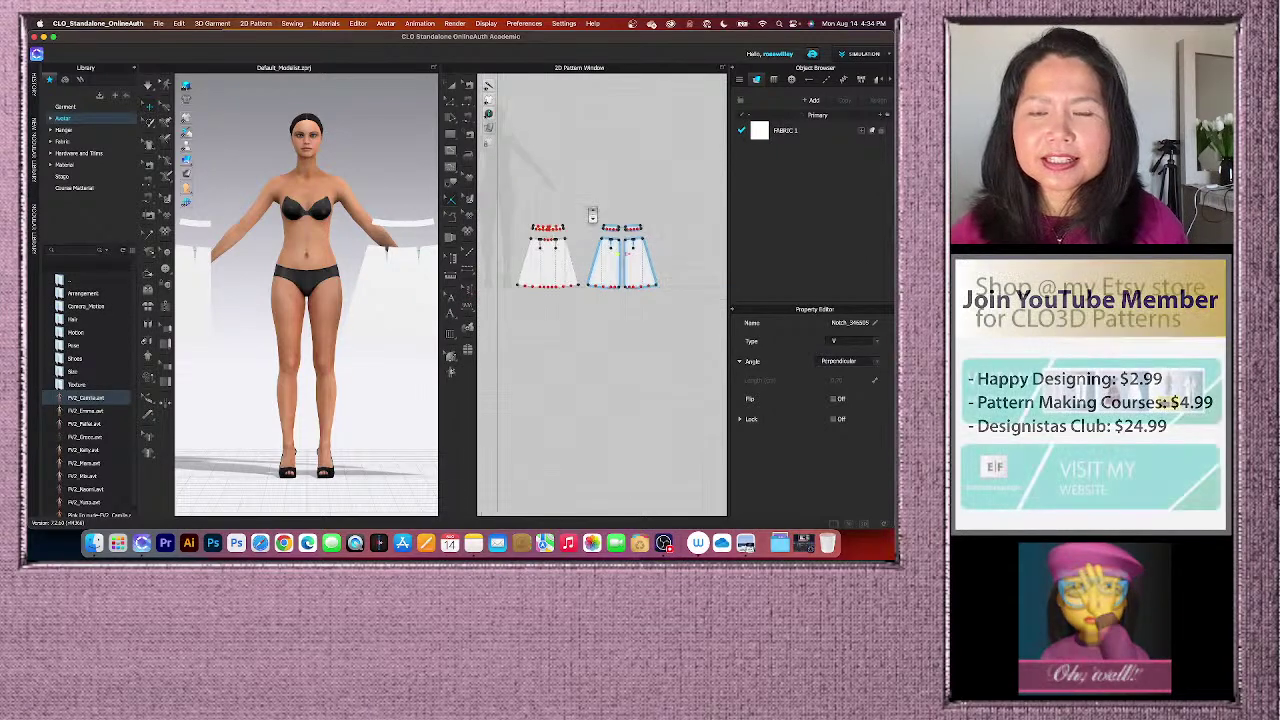
scroll(592, 215, "up", 1)
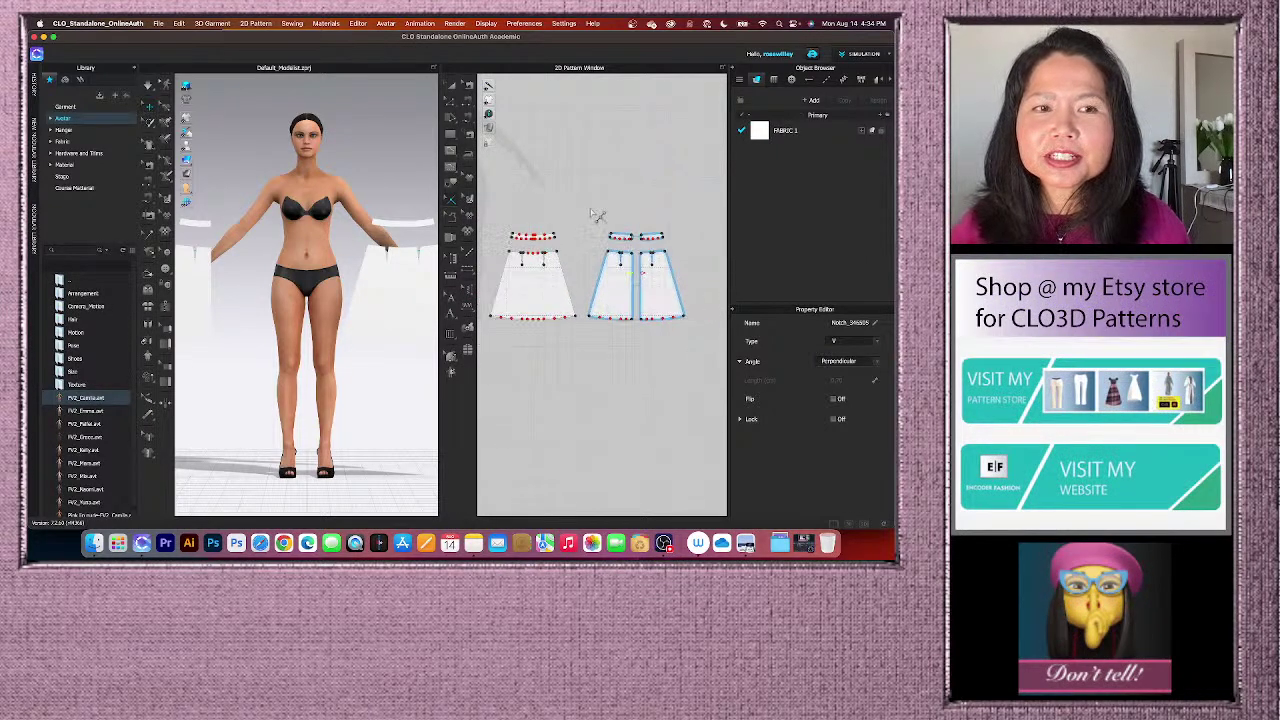
scroll(593, 215, "down", 2)
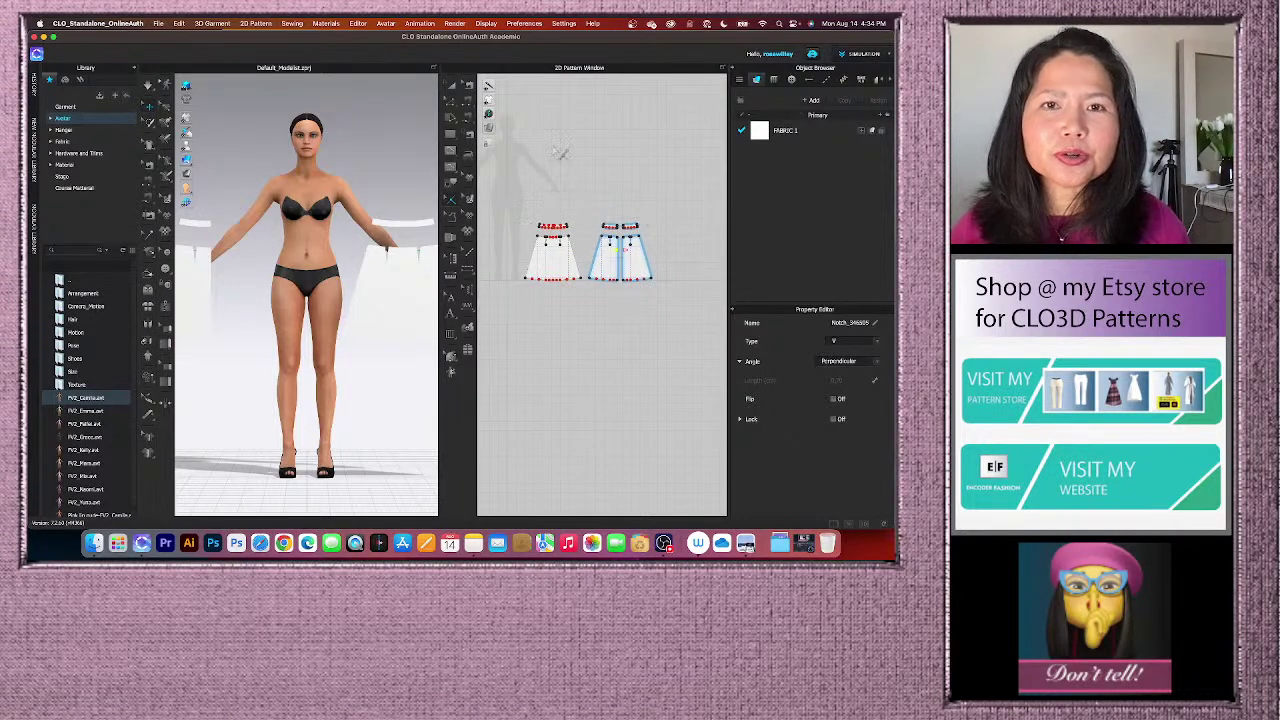
- Reset the 3D arrangement of all skirt and waistband pieces to match their 2D layout
left_click(453, 88)
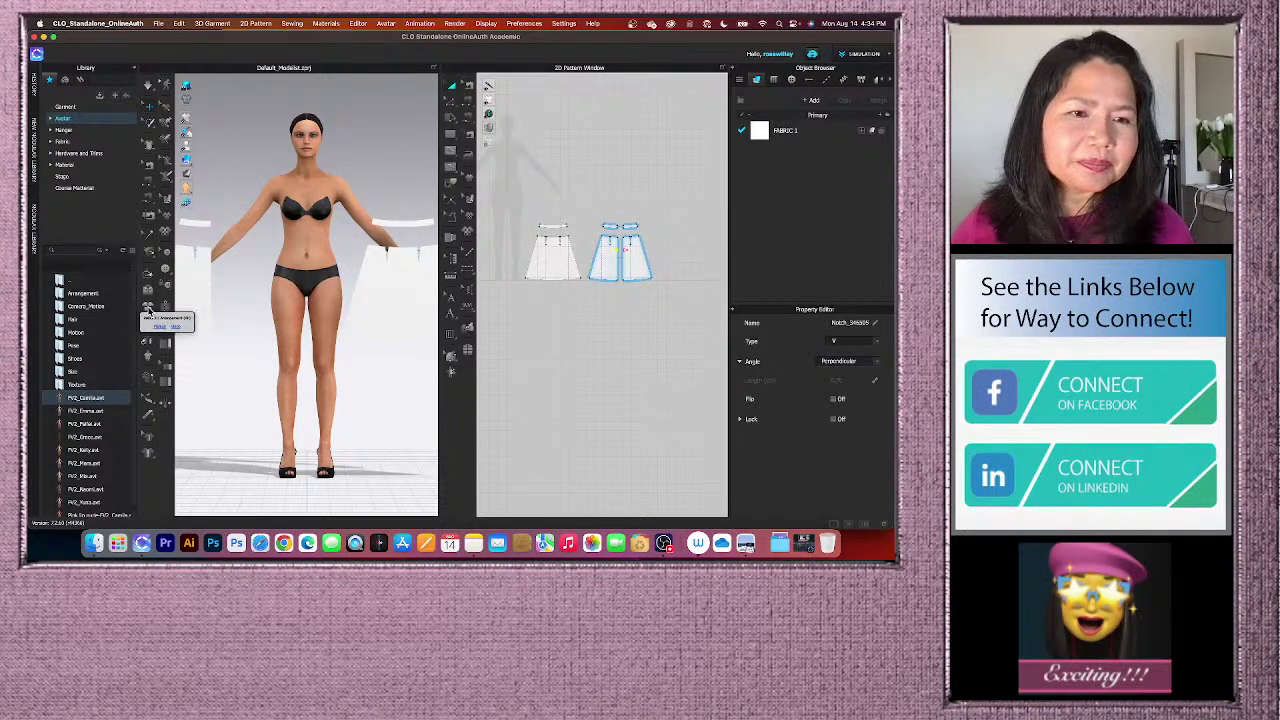
left_click(148, 312)
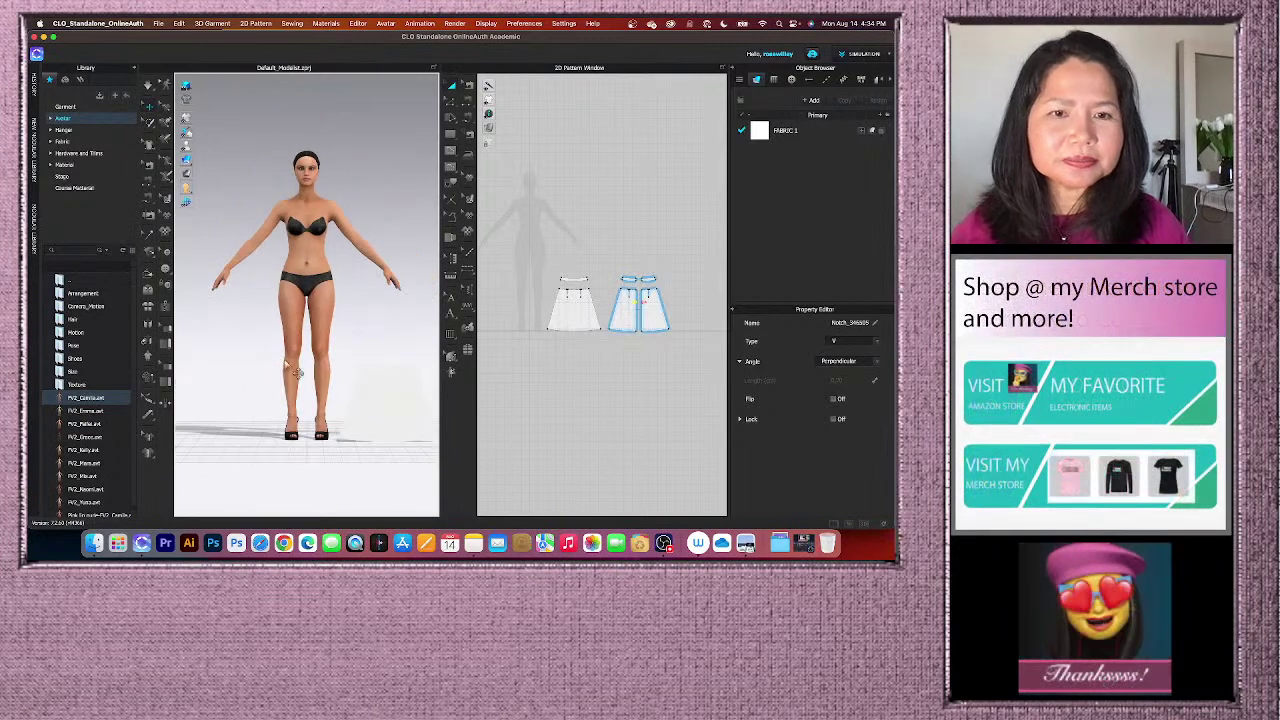
scroll(374, 434, "down", 3)
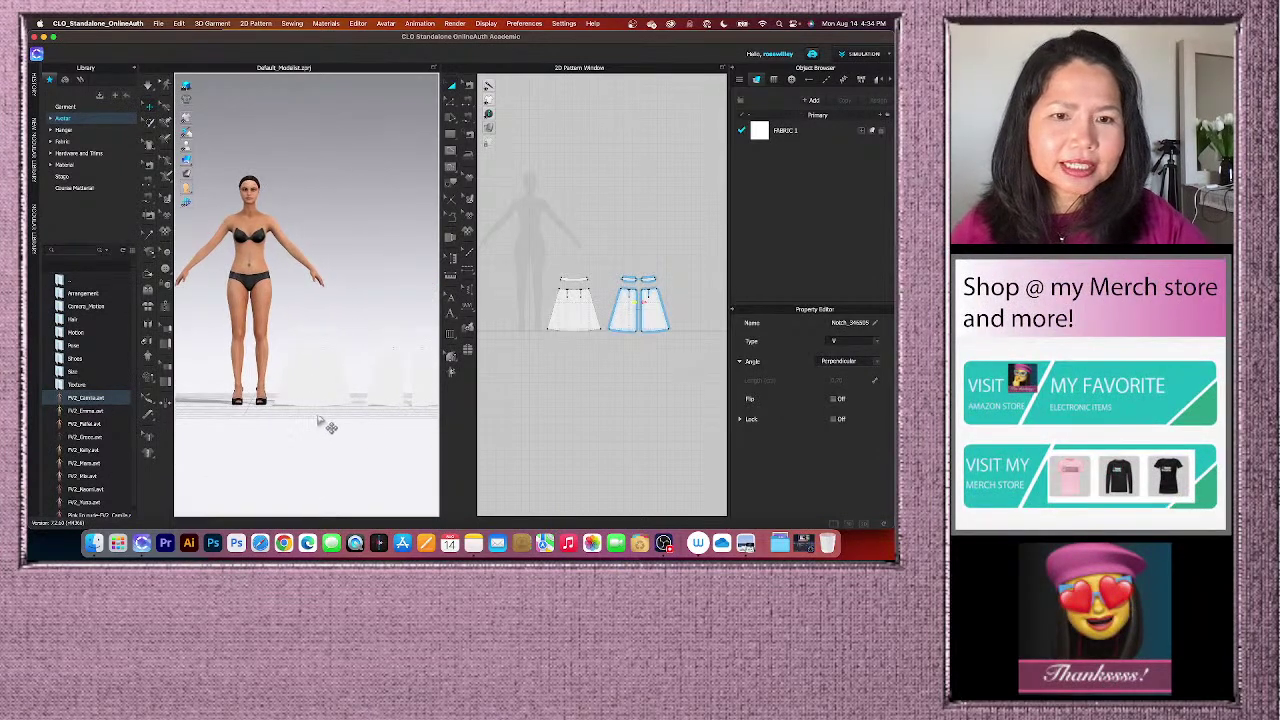
scroll(589, 346, "up", 3)
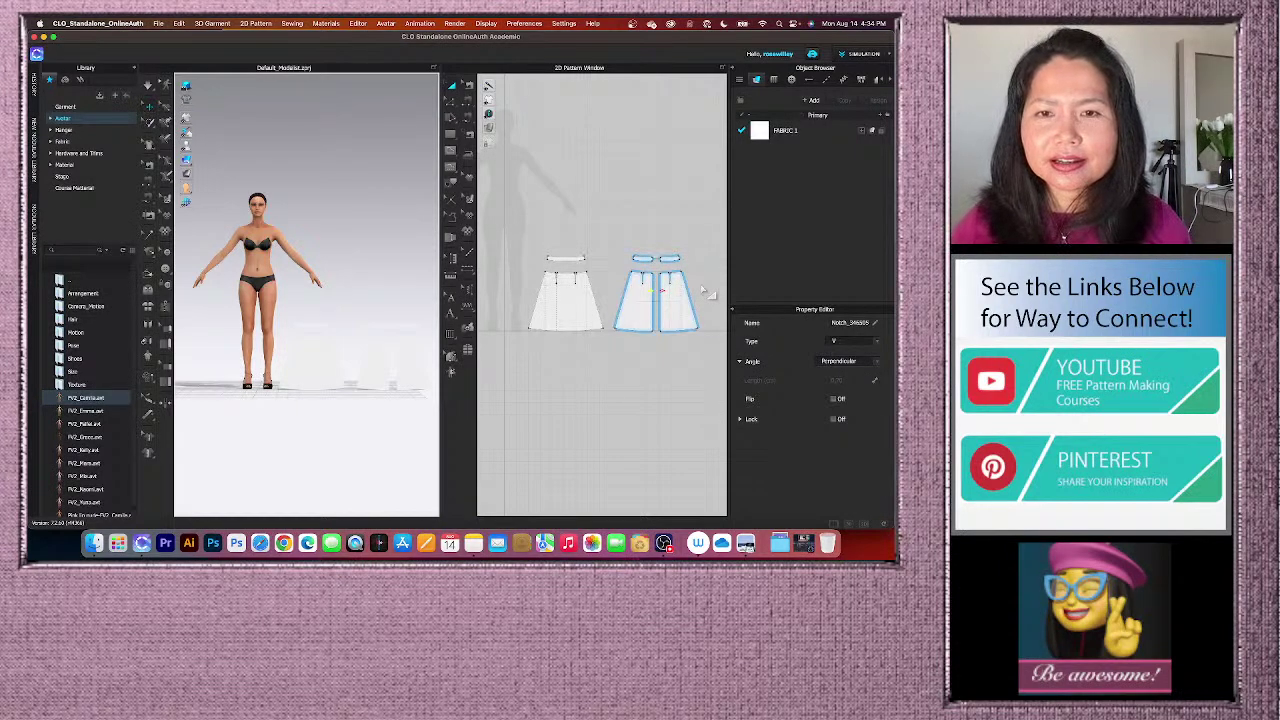
scroll(705, 290, "up", 2)
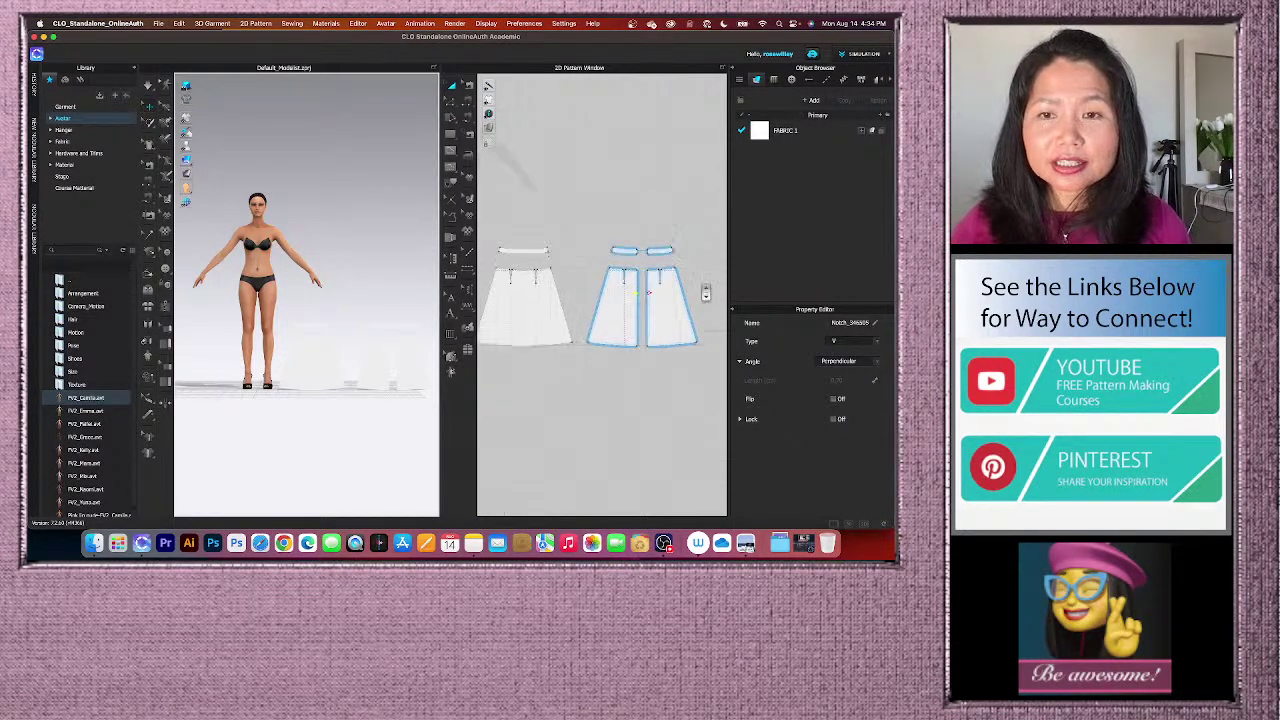
scroll(705, 292, "down", 2)
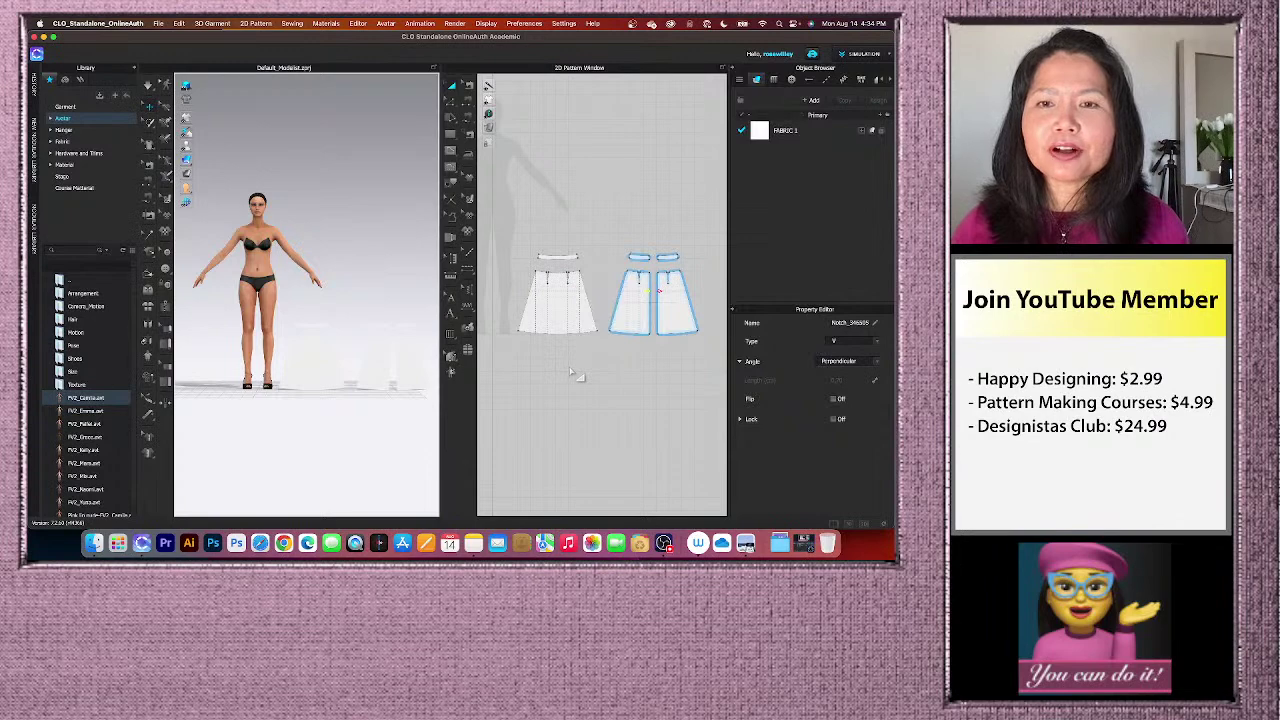
scroll(573, 374, "down", 2)
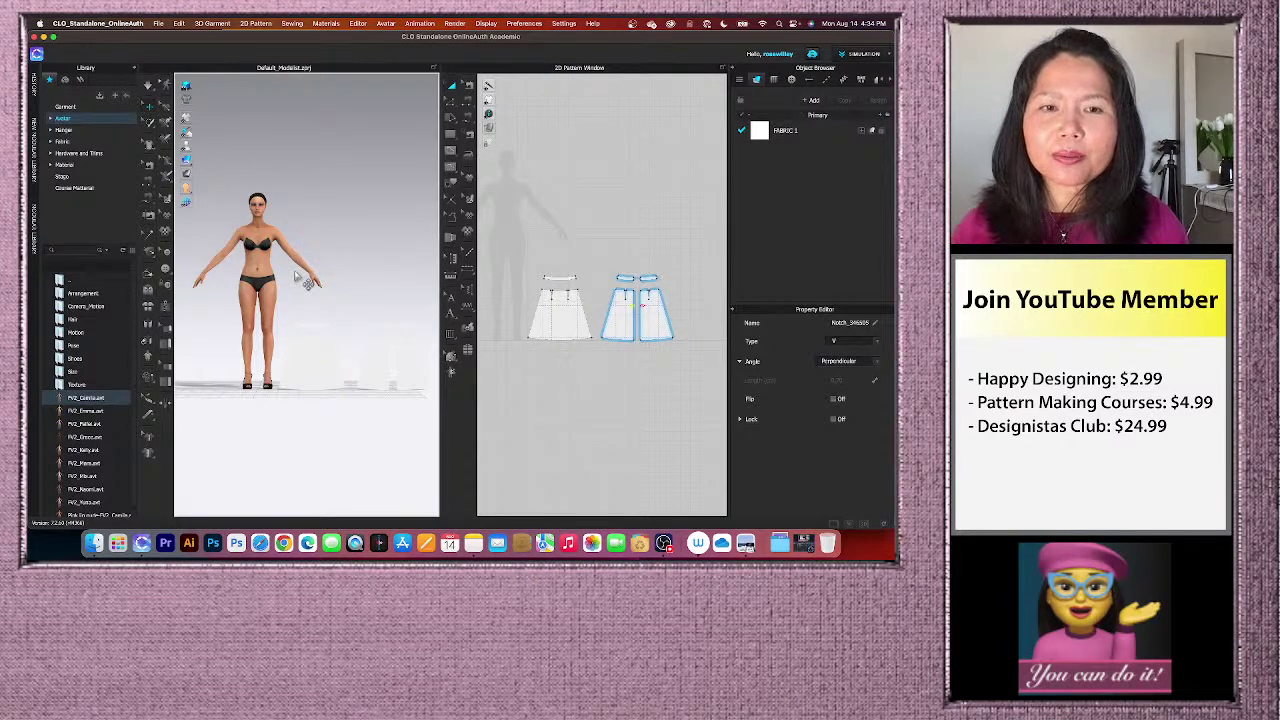
- Show the avatar's arrangement points and place the full front skirt panel and its waistband together at front centre point Body_Front_Center_5
scroll(325, 362, "down", 1)
scroll(240, 230, "up", 2)
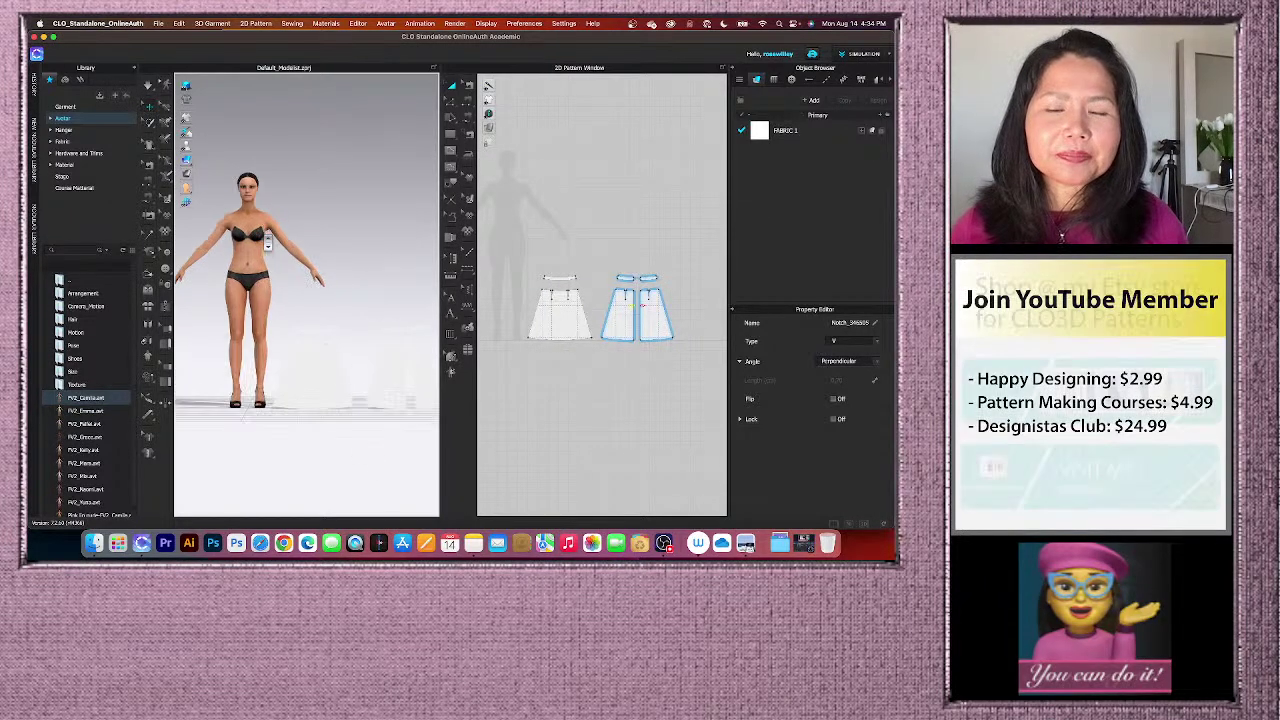
scroll(560, 345, "up", 2)
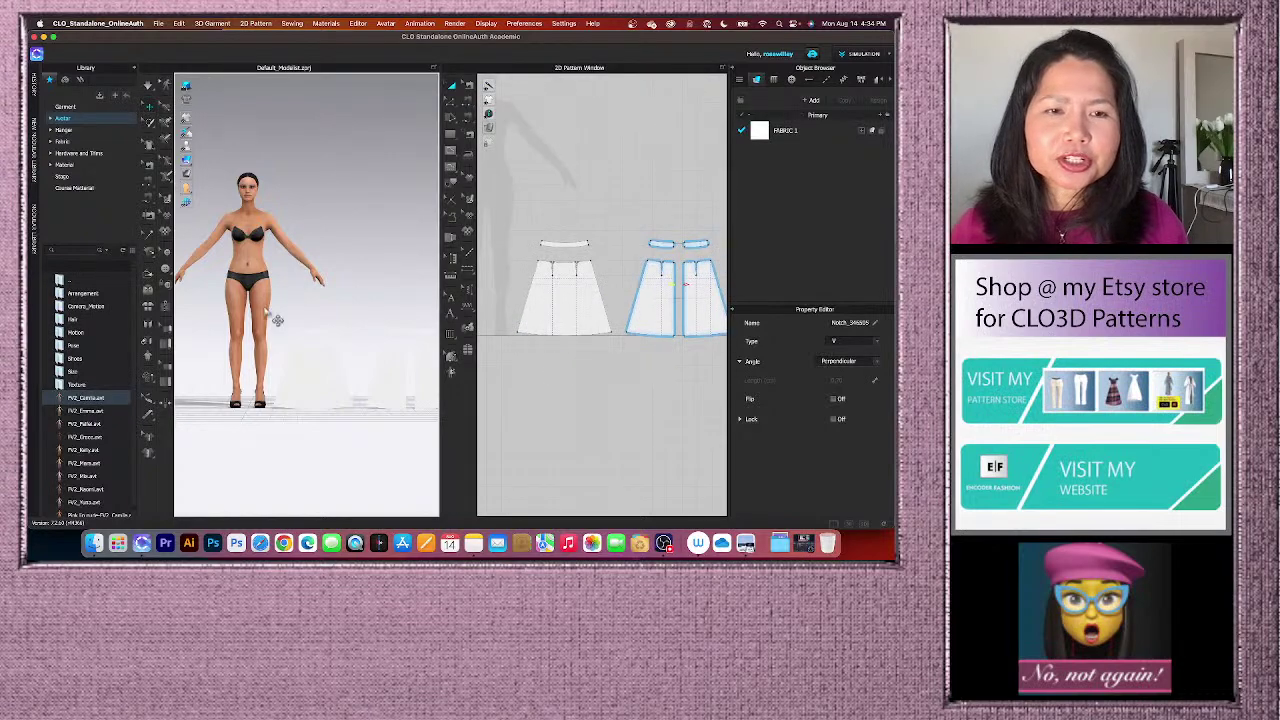
scroll(229, 267, "down", 1)
scroll(285, 290, "up", 3)
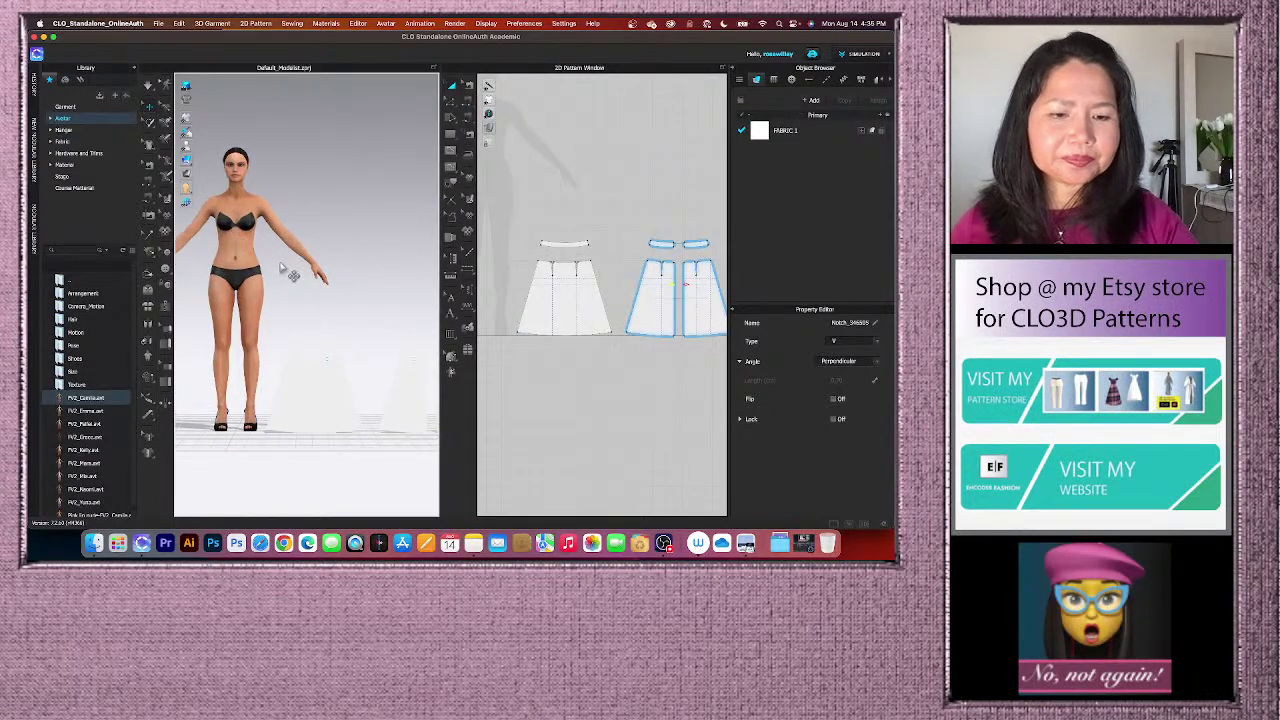
scroll(285, 270, "up", 3)
scroll(275, 302, "up", 1)
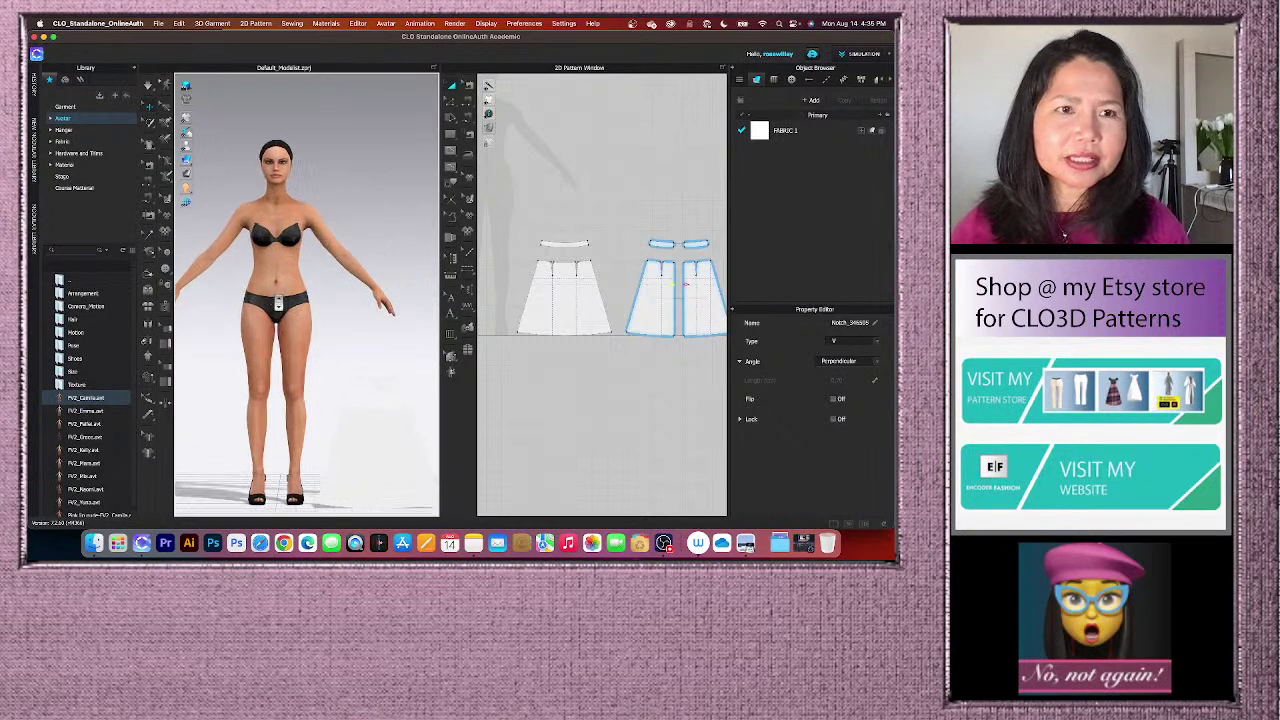
mouse_move(186, 148)
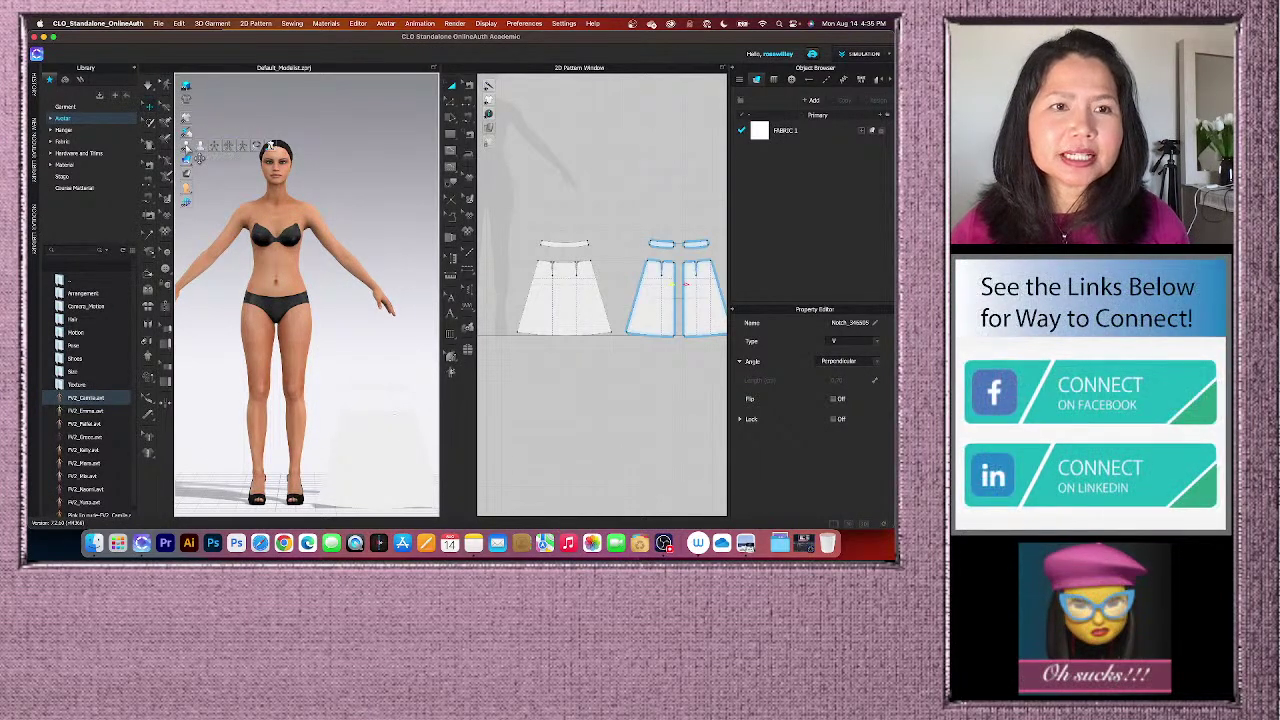
left_click(213, 148)
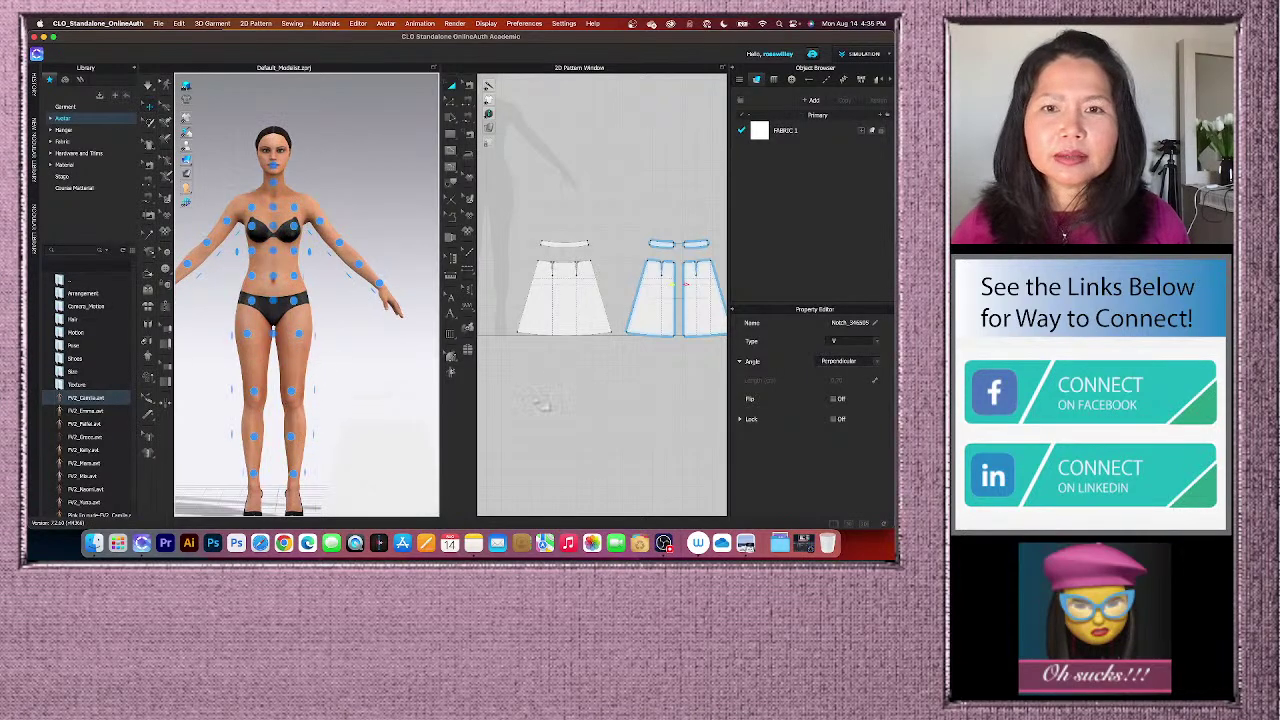
left_click_drag(490, 190, 622, 404)
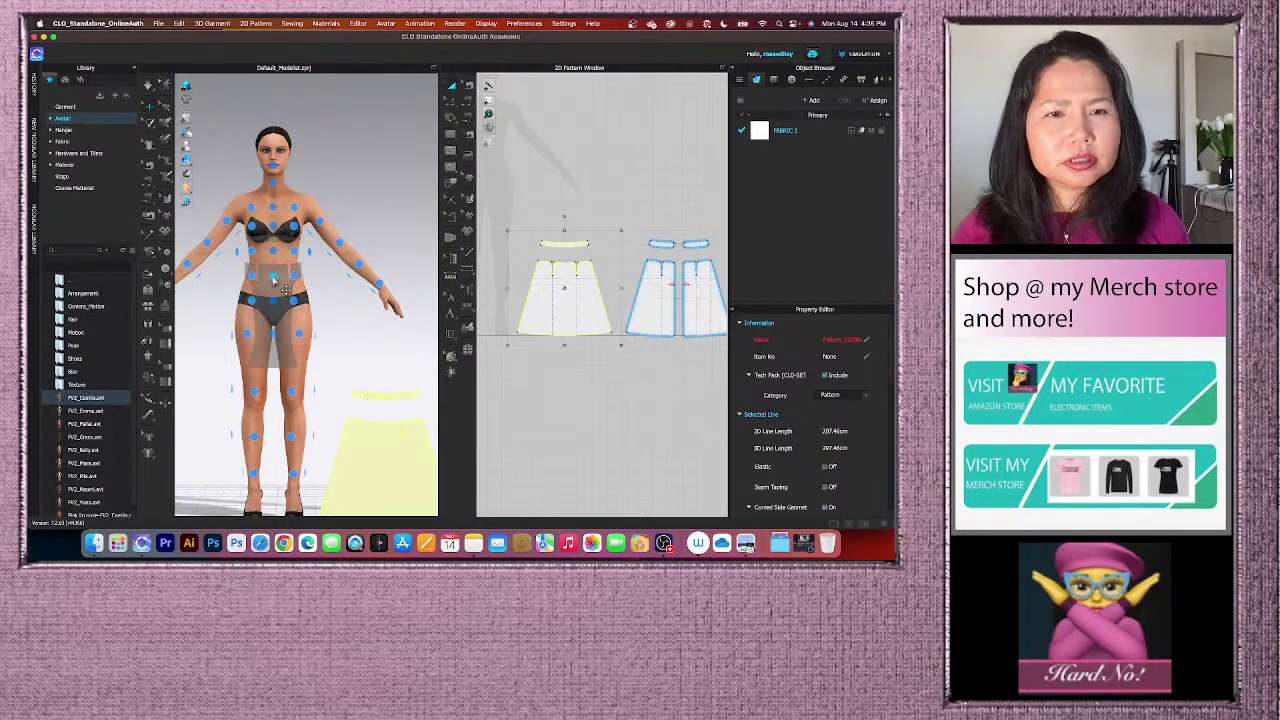
left_click(287, 312)
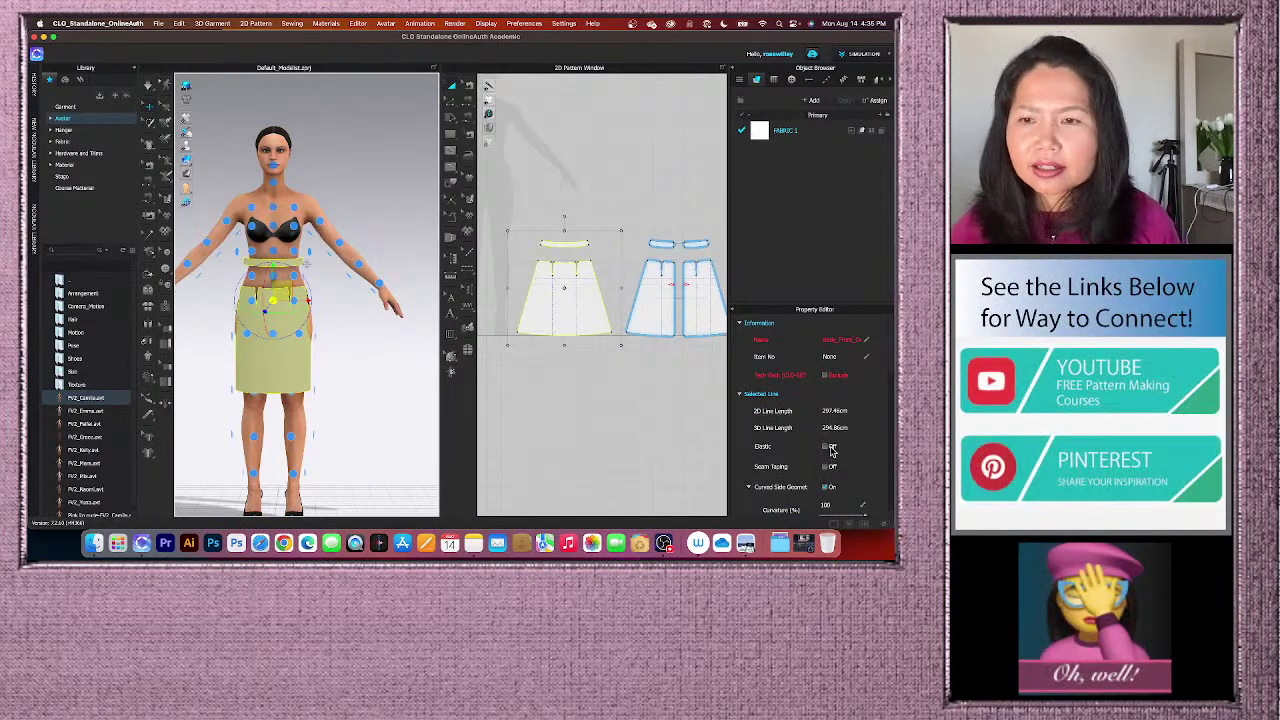
- Set the arrangement Offset of the full front skirt panel to 100 so it curves farther away from the avatar's body
left_click(567, 305)
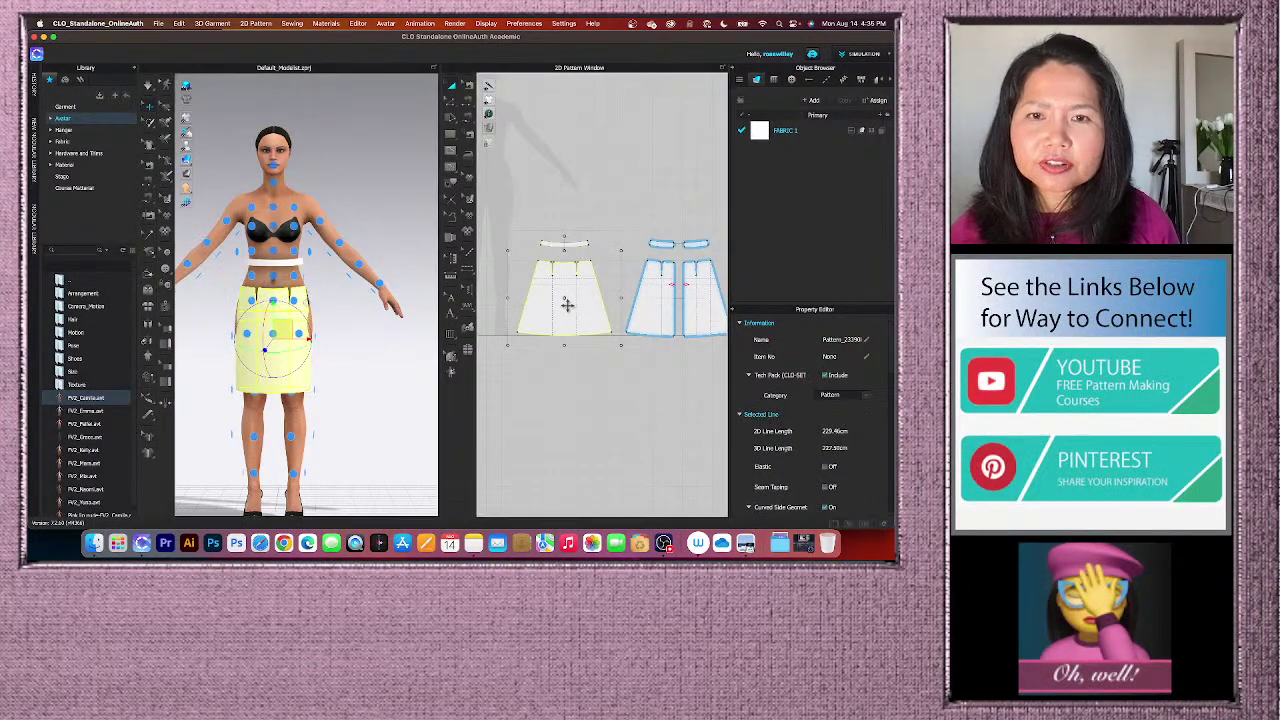
scroll(838, 444, "down", 5)
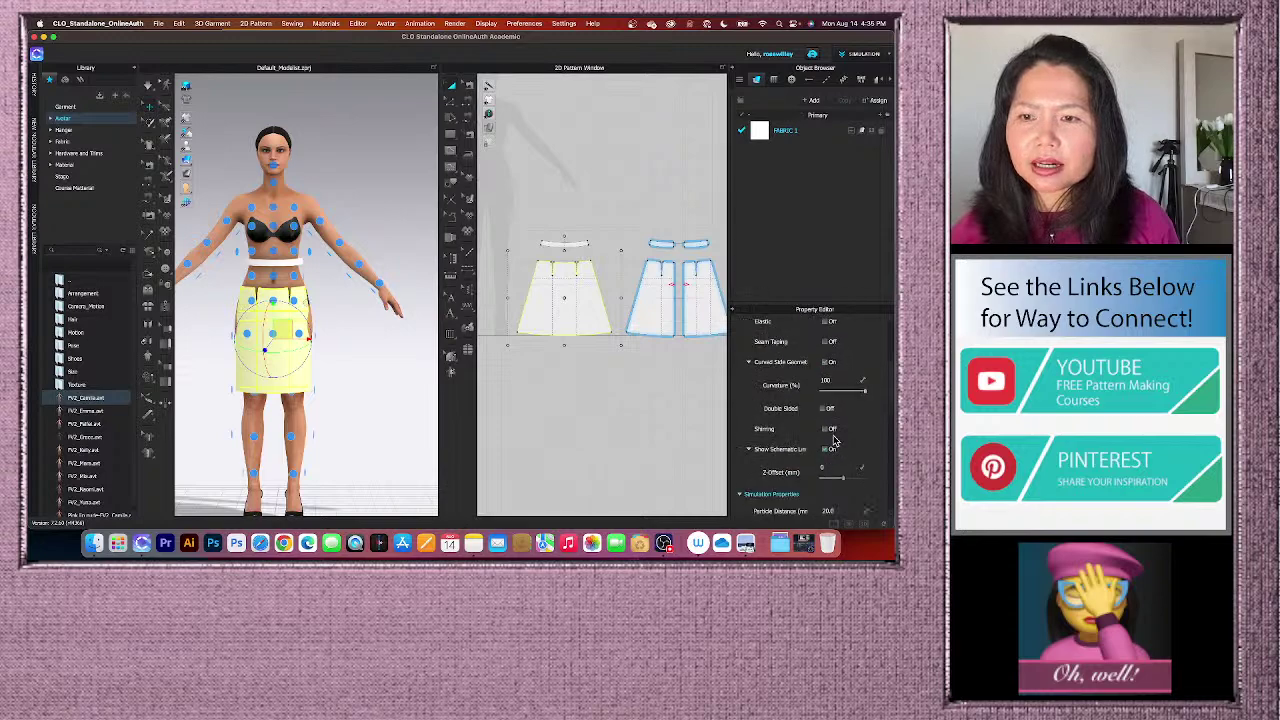
scroll(834, 441, "down", 3)
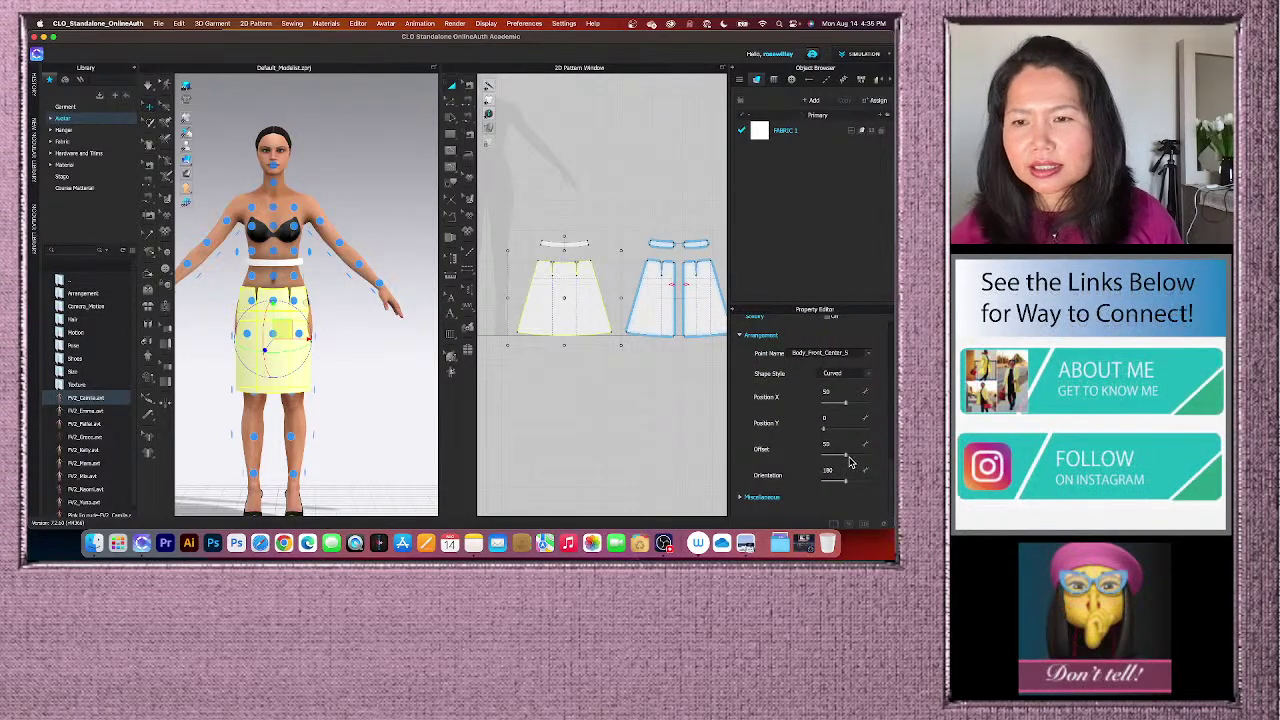
left_click_drag(845, 459, 860, 461)
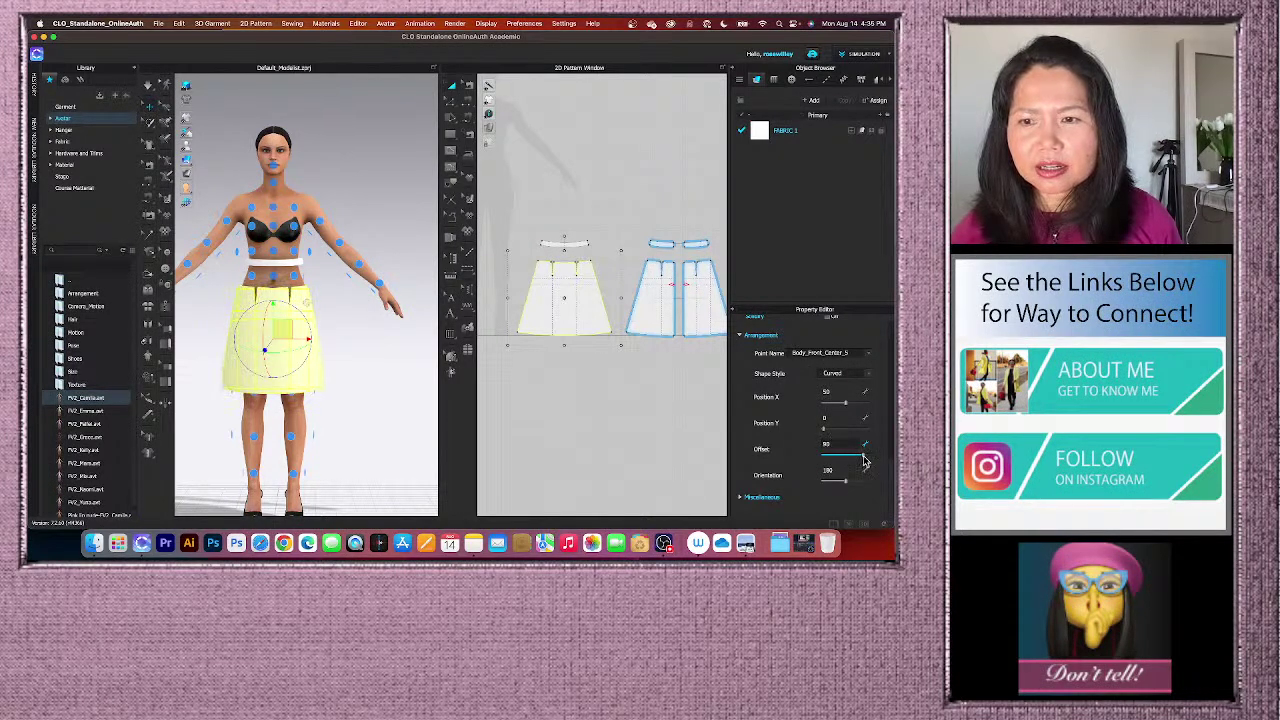
left_click(380, 378)
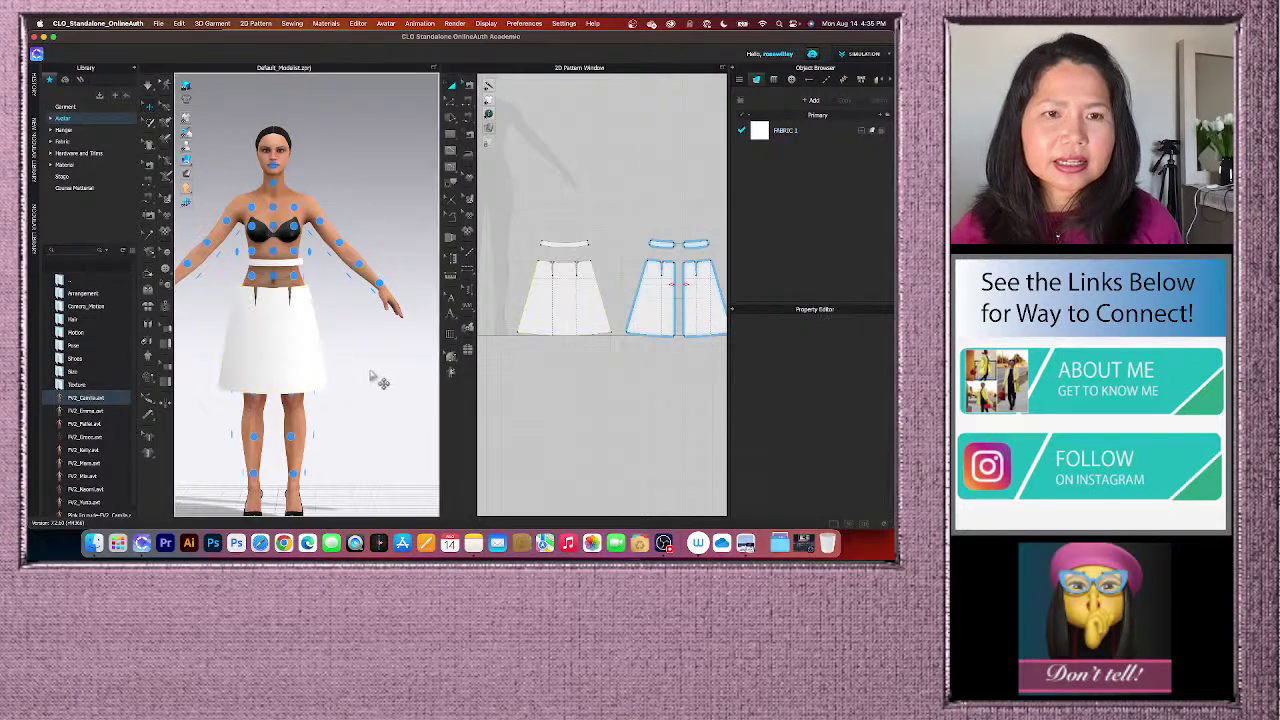
- Raise the front skirt panel on the avatar so its top edge sits just beneath the front waistband
left_click(284, 274)
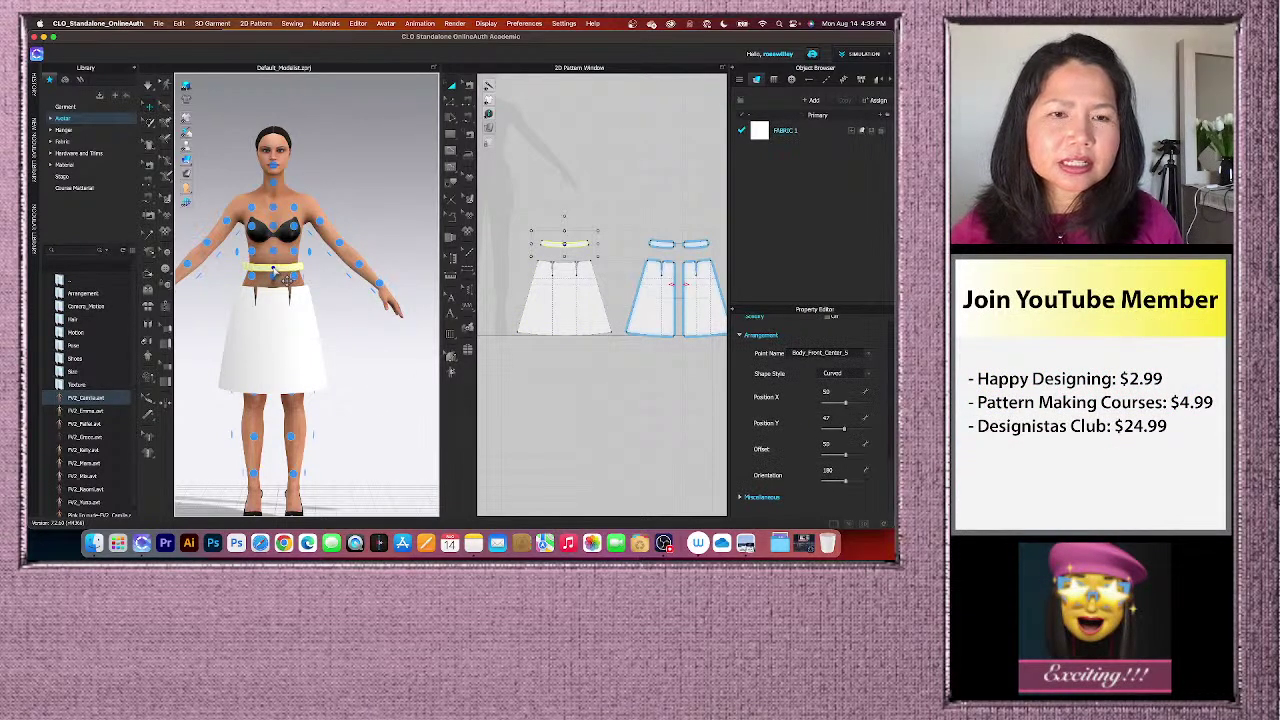
left_click(278, 326)
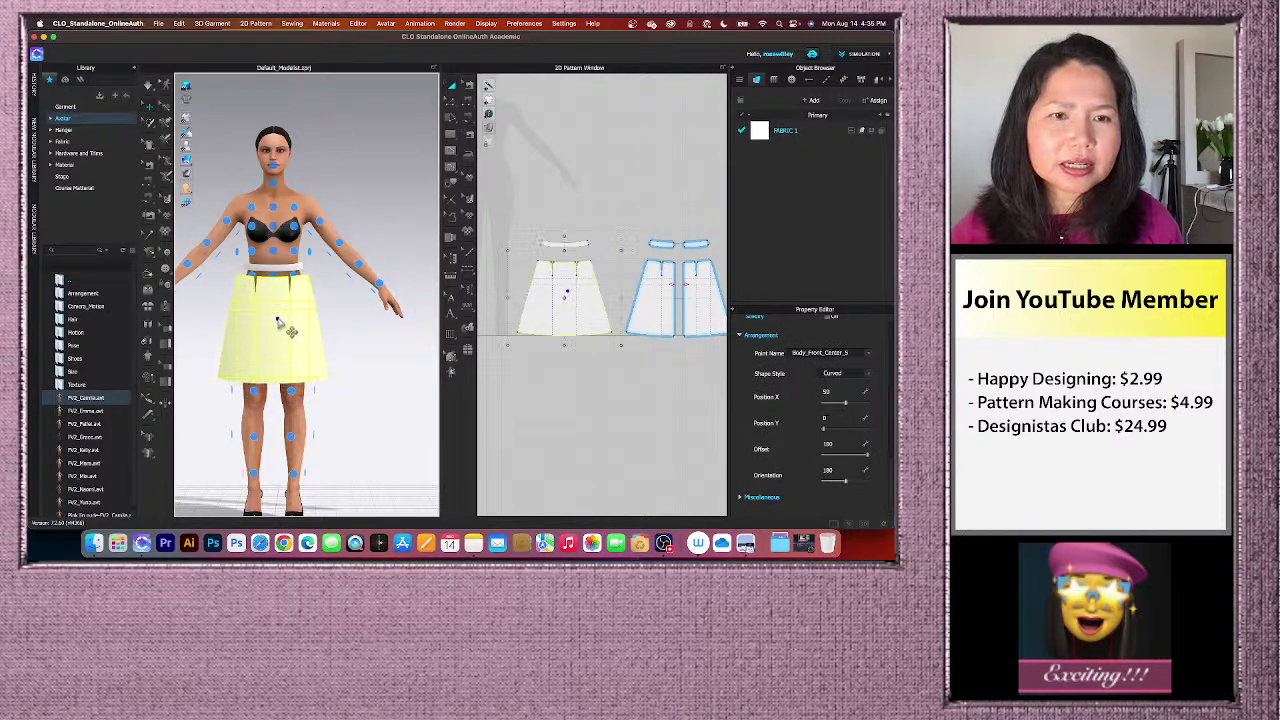
left_click(371, 377)
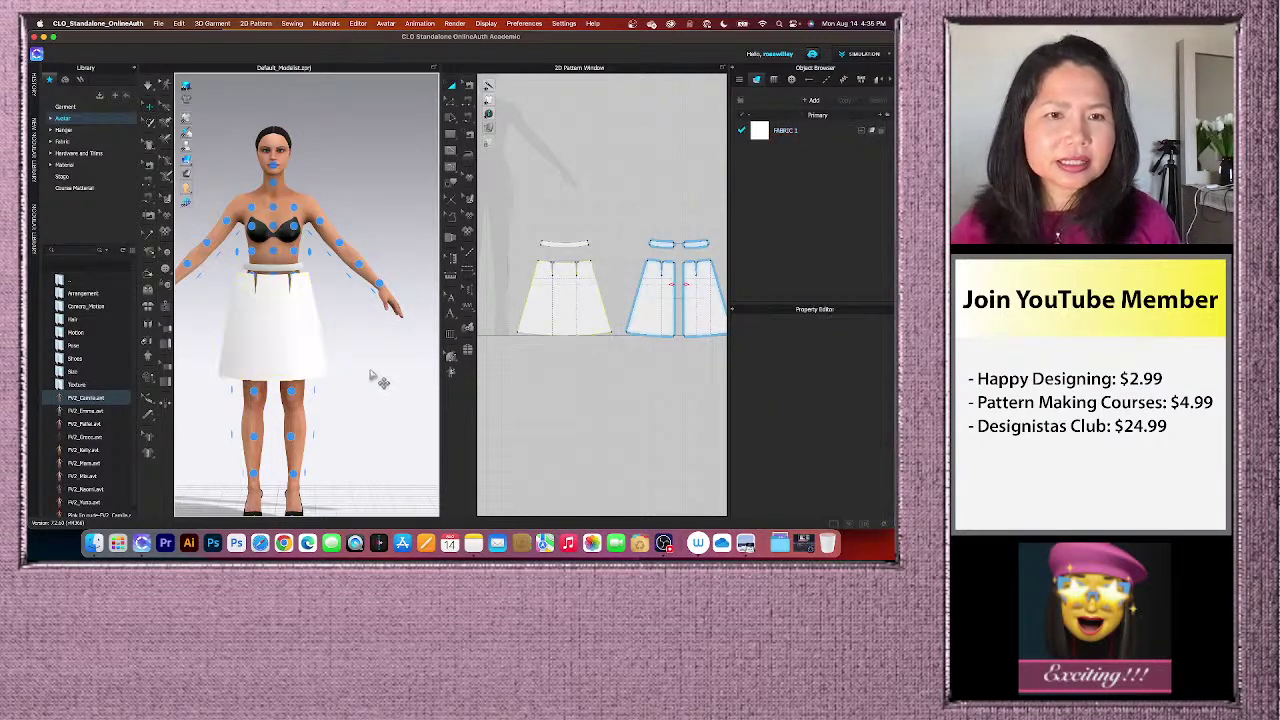
- Place both half back panels and their waistbands together at back centre point Body_Back_Center_5, and hide the arrangement points
key("8")
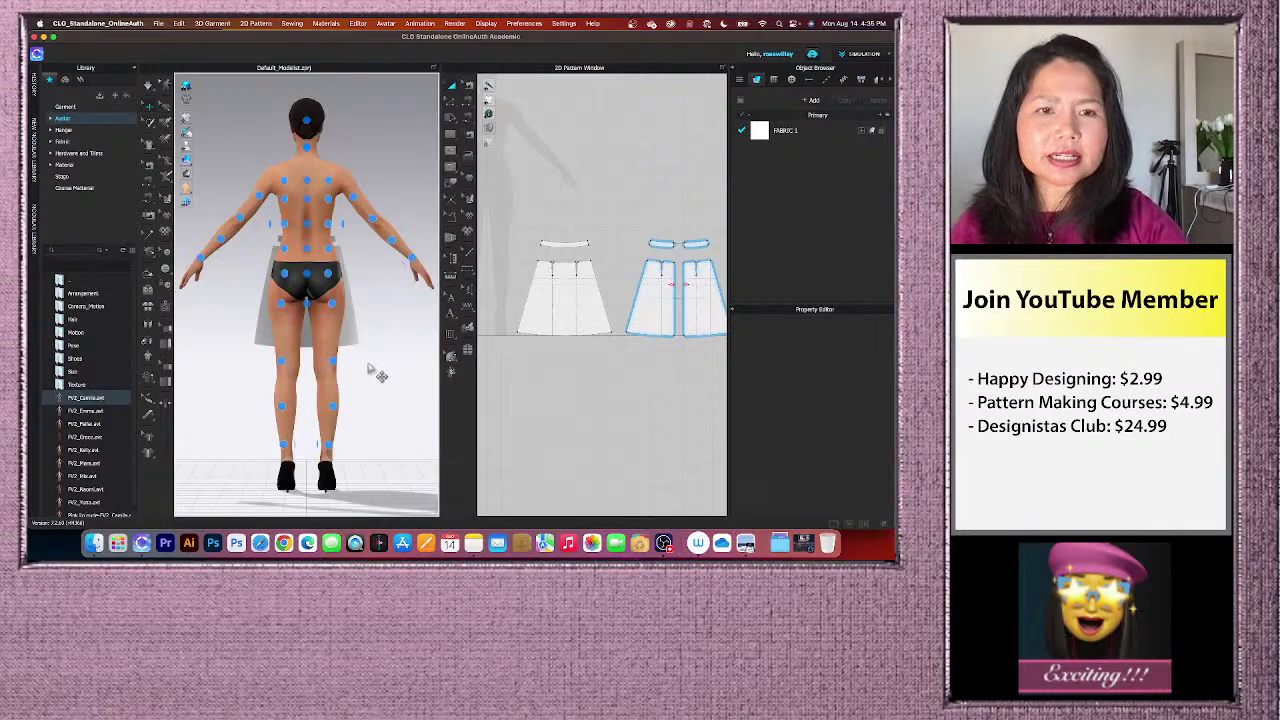
scroll(566, 371, "down", 2)
scroll(566, 371, "up", 2)
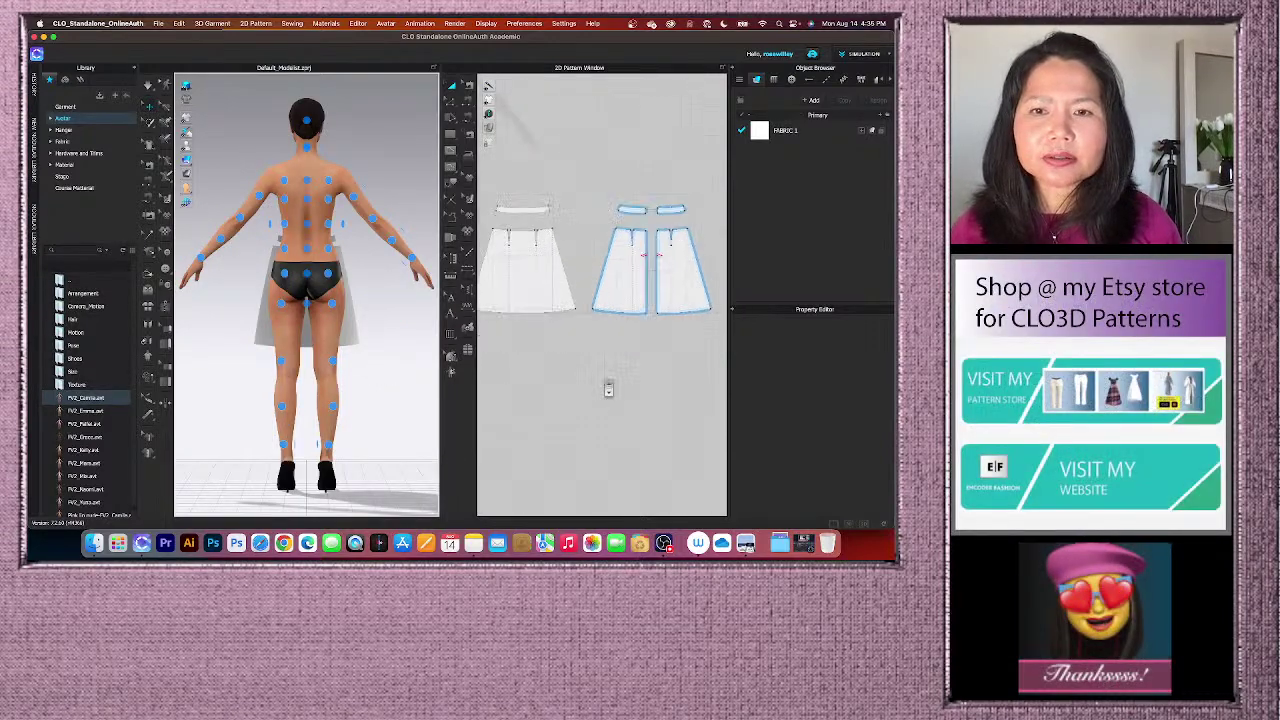
left_click_drag(566, 155, 736, 346)
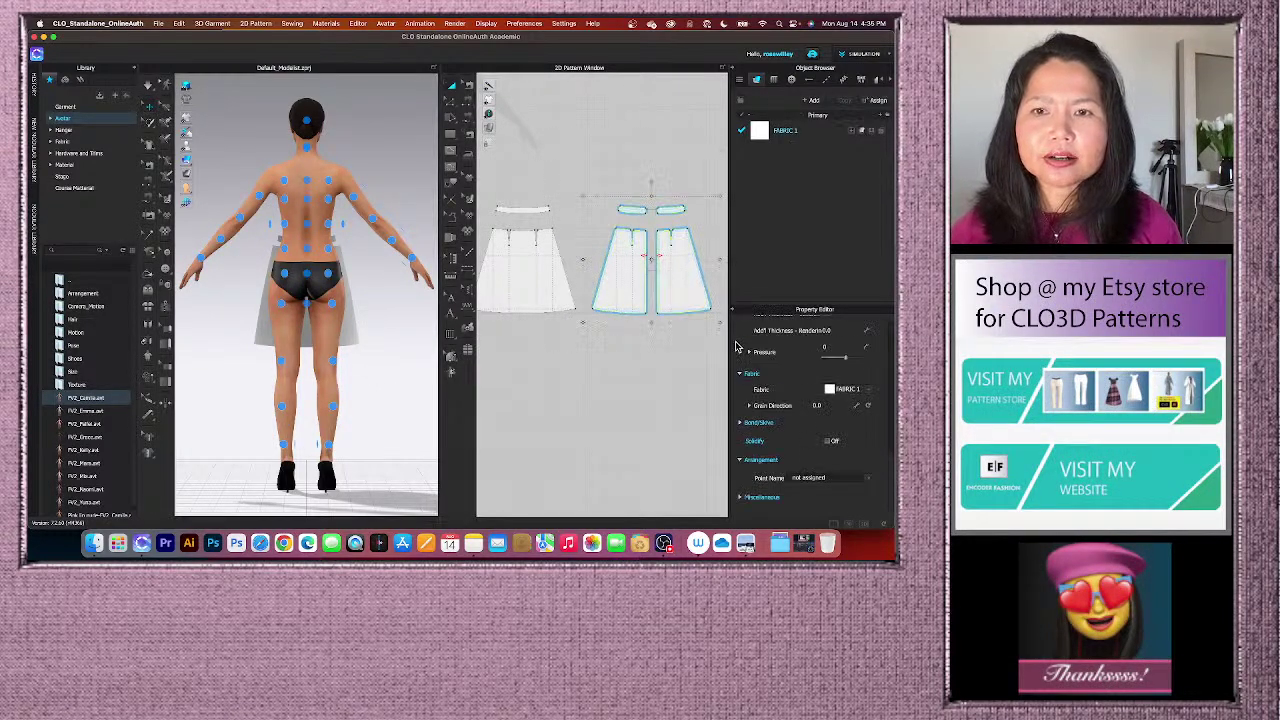
left_click(316, 286)
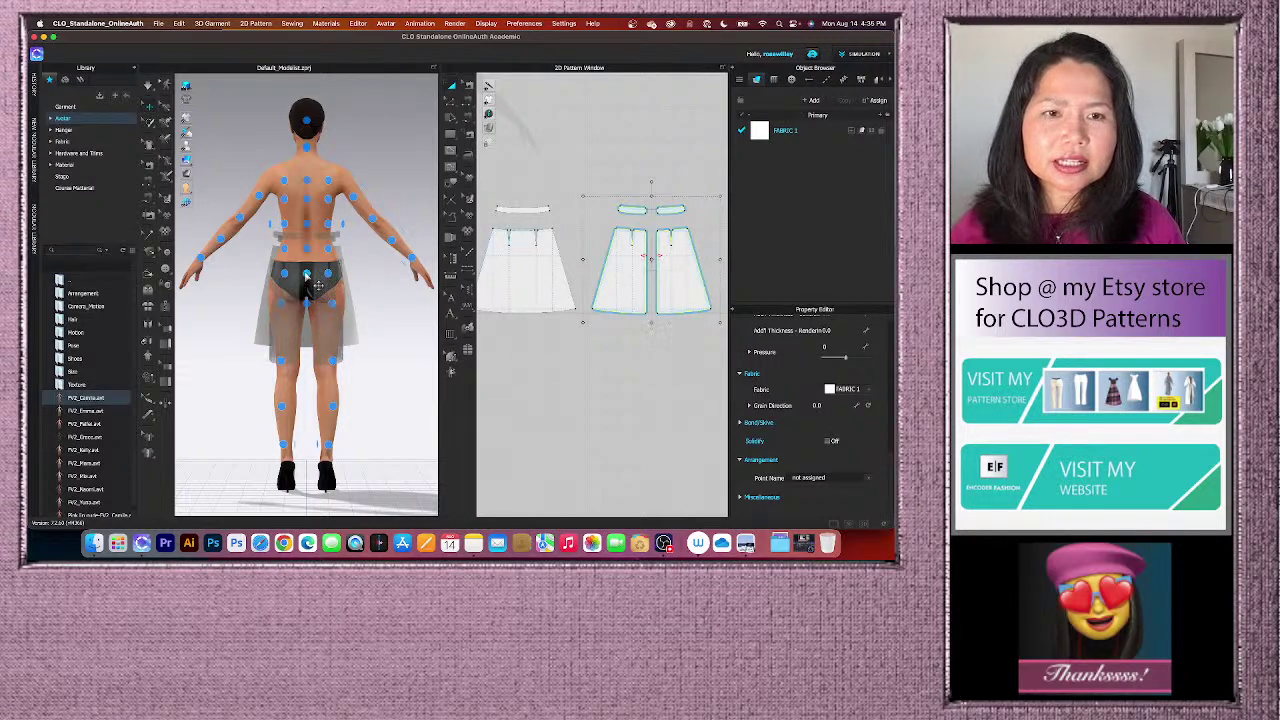
left_click(318, 285)
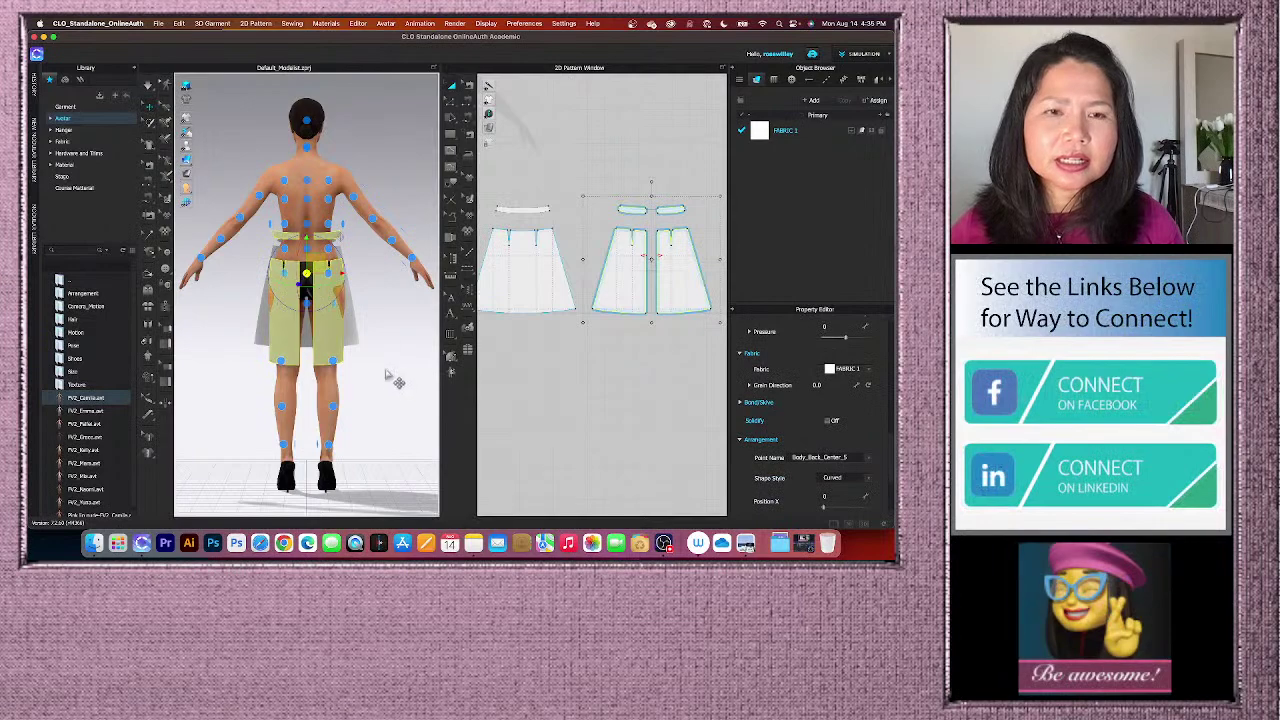
scroll(384, 370, "down", 2)
scroll(384, 370, "up", 3)
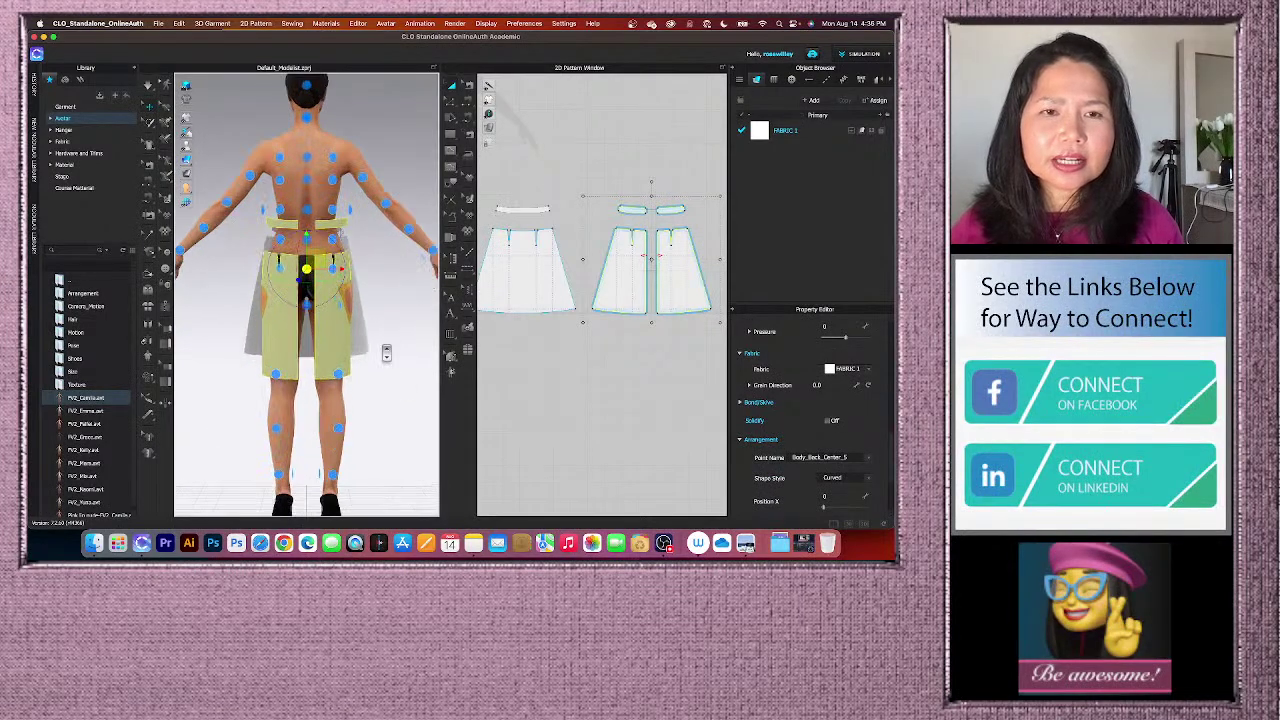
left_click(187, 157)
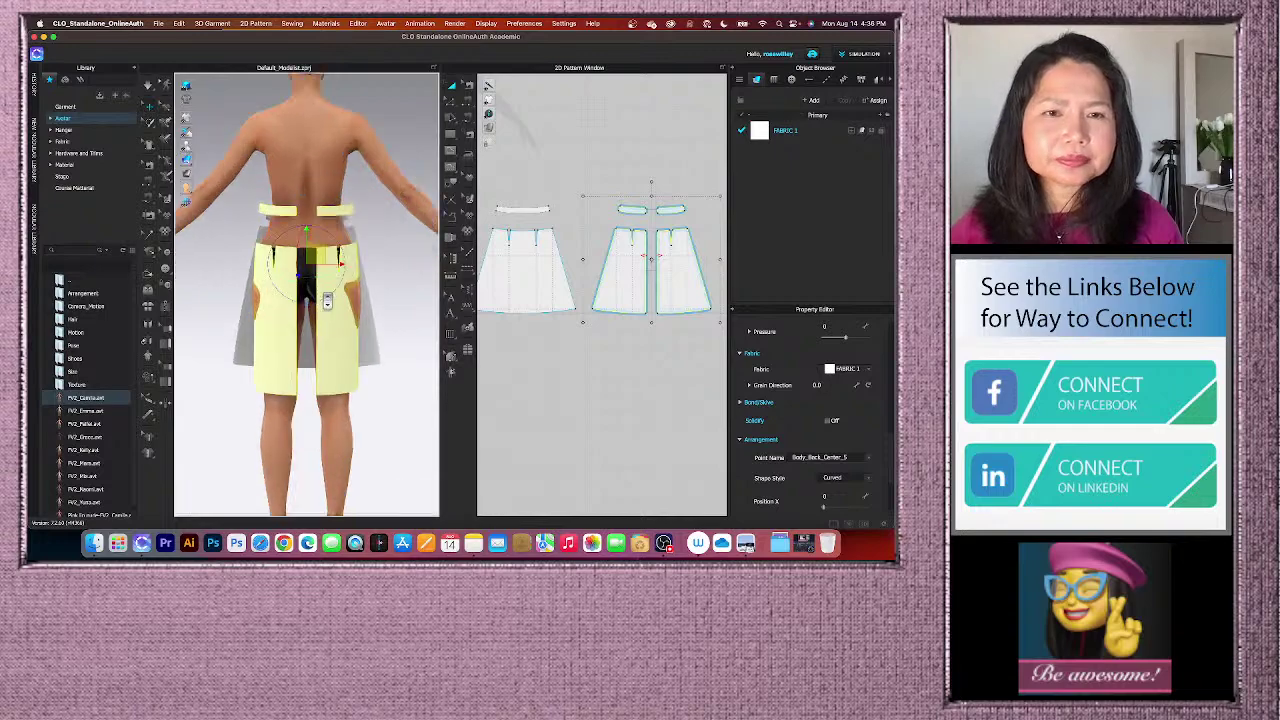
left_click(583, 376)
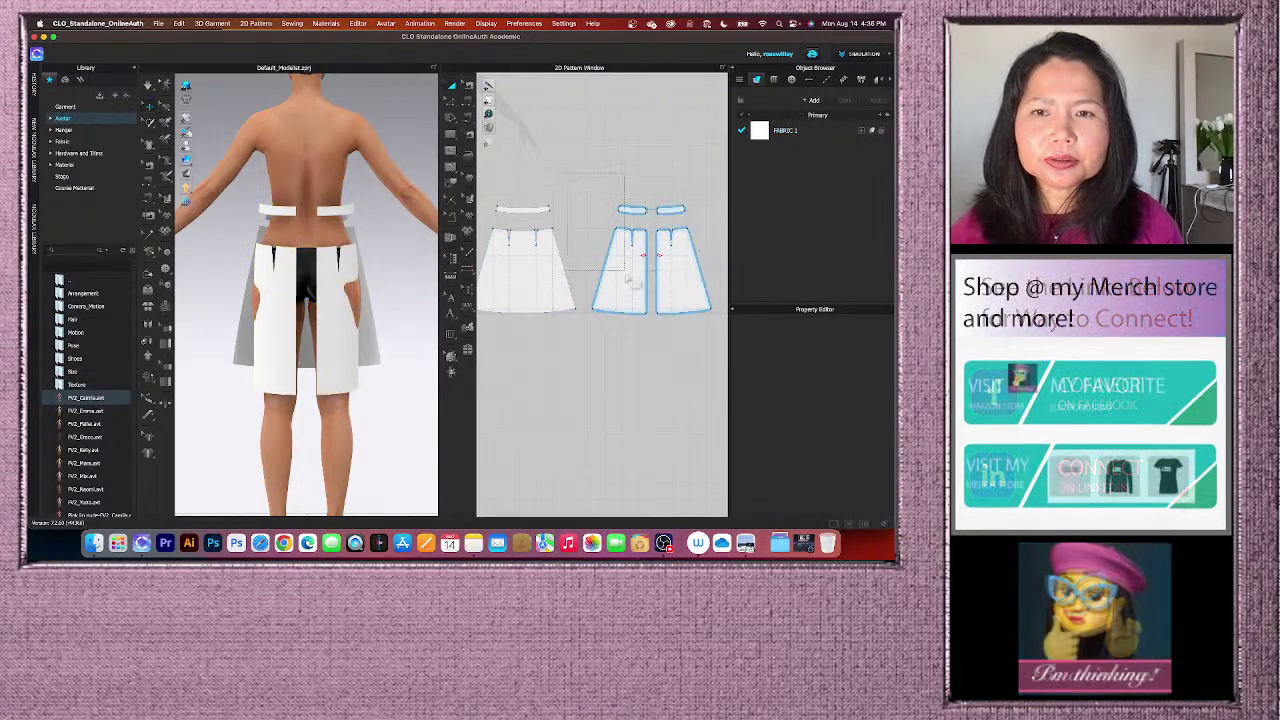
left_click_drag(585, 178, 660, 372)
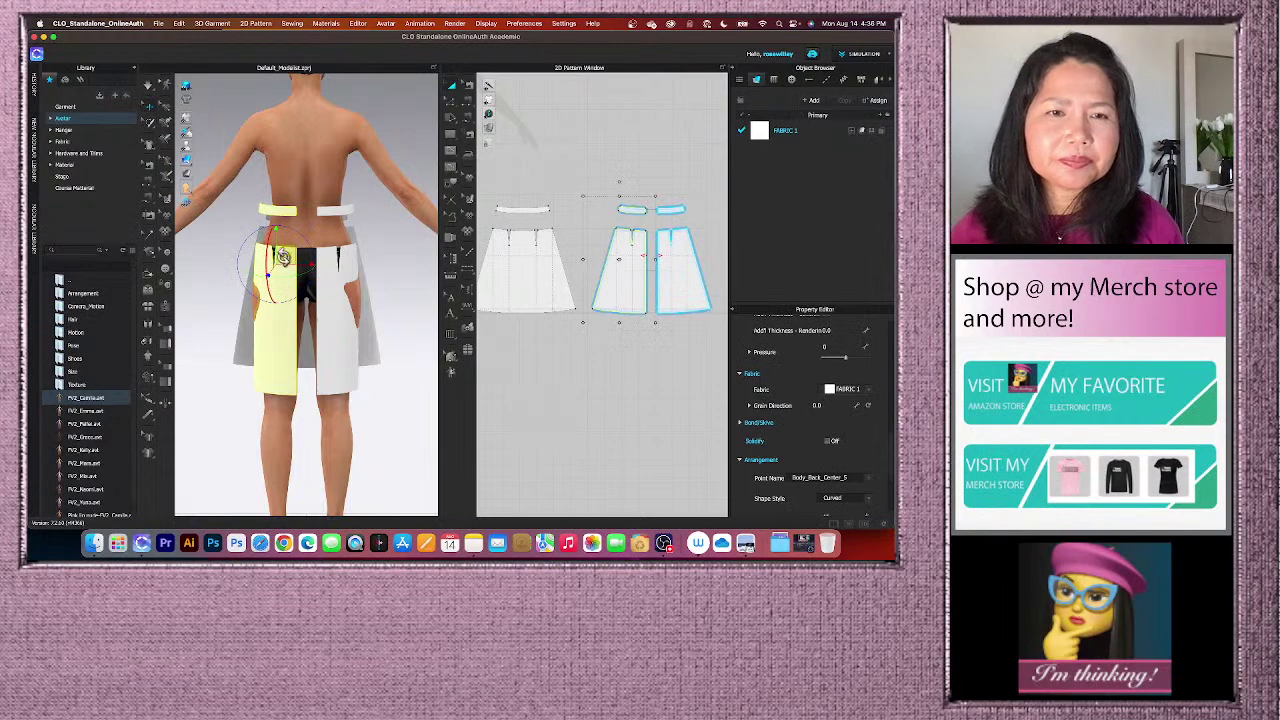
left_click_drag(289, 249, 289, 237)
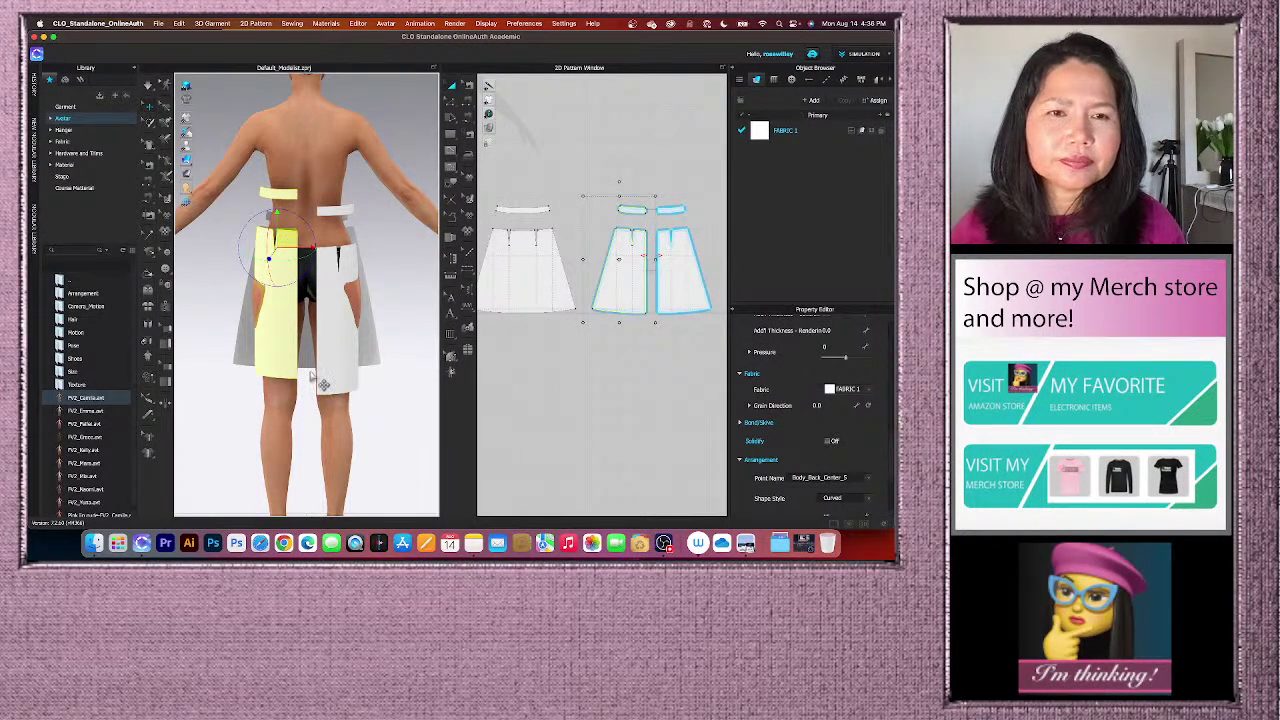
left_click(288, 193)
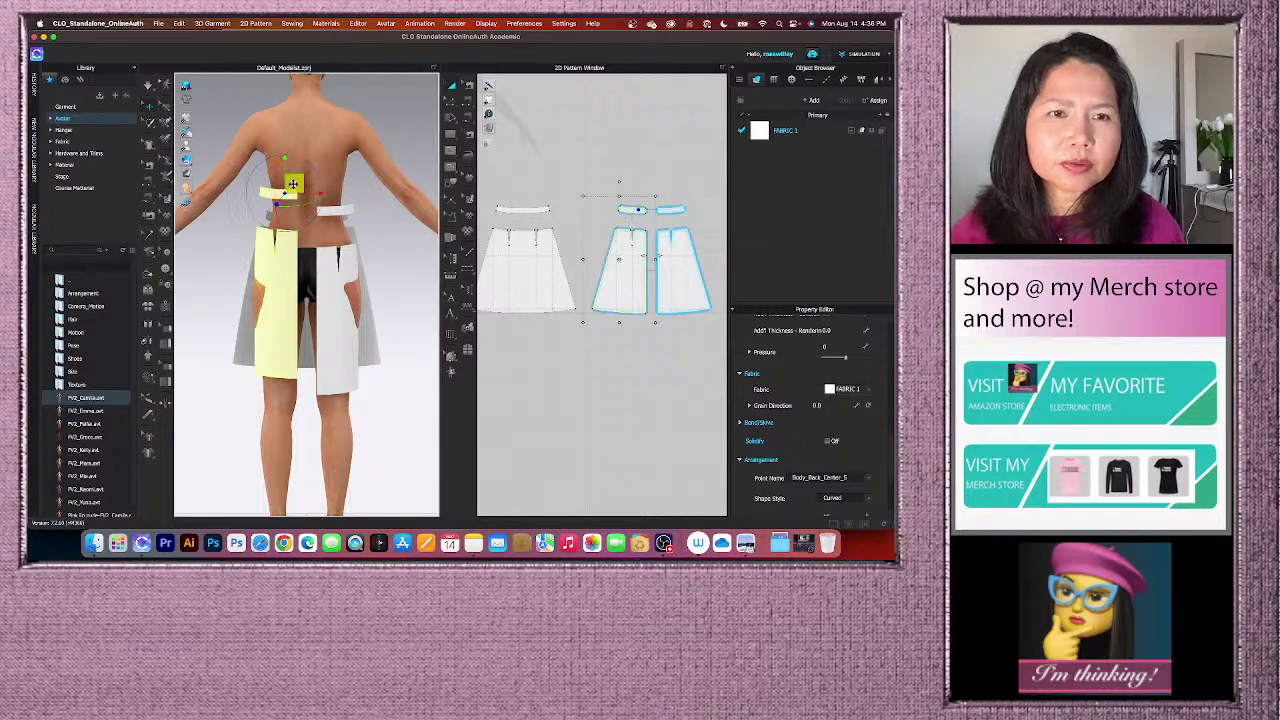
left_click_drag(288, 193, 289, 210)
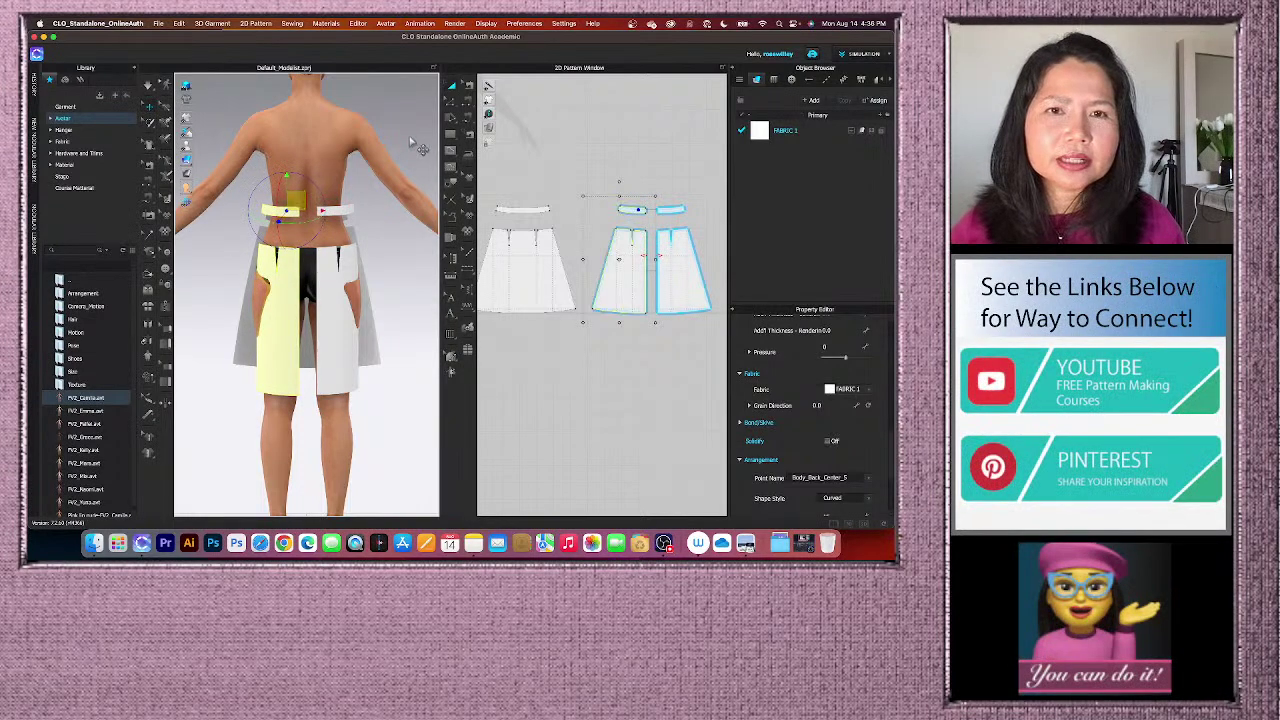
left_click(405, 245)
- Raise both half back skirt panels on the avatar and lower each back waistband to just above its panel
left_click_drag(291, 284, 286, 262)
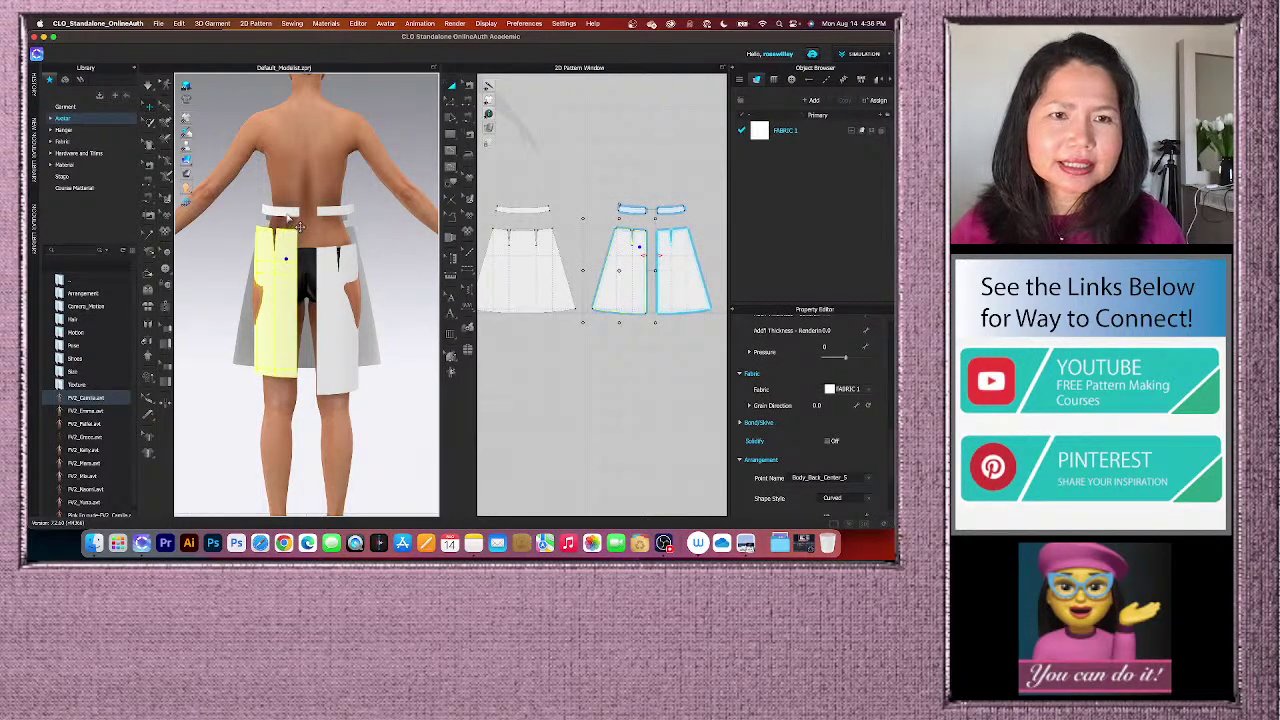
left_click(292, 214)
left_click(345, 278)
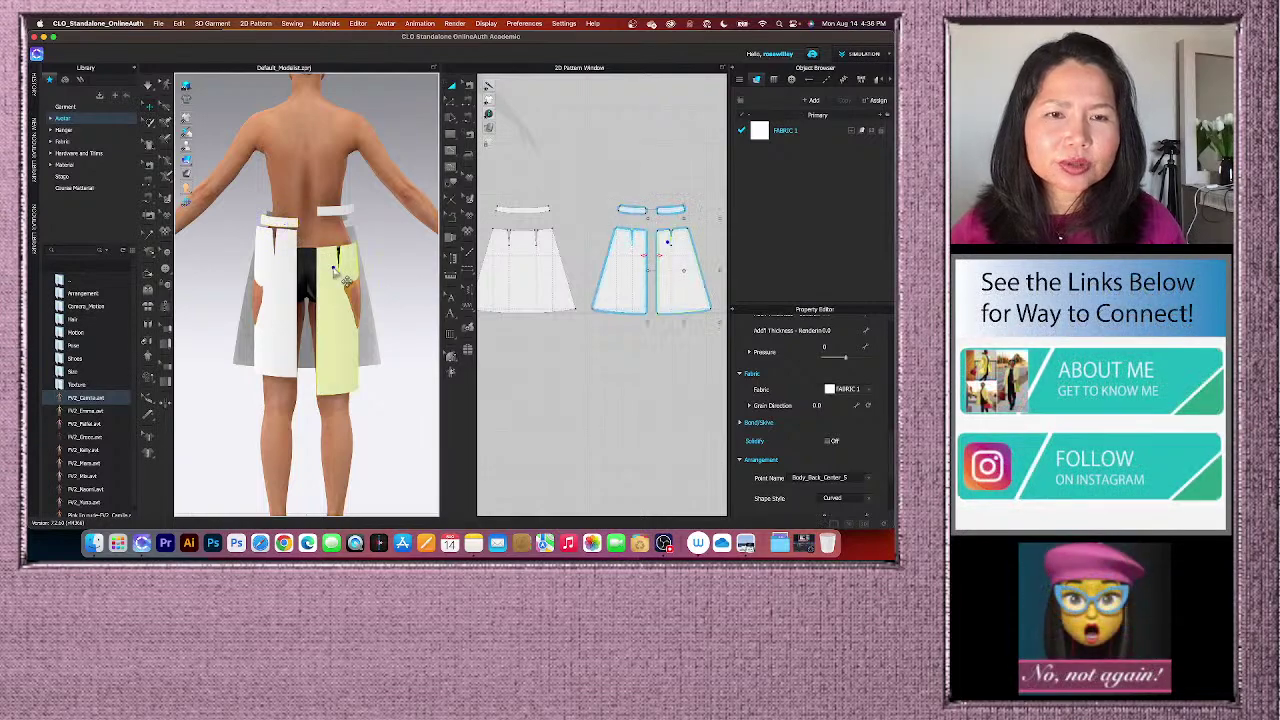
left_click_drag(335, 271, 331, 253)
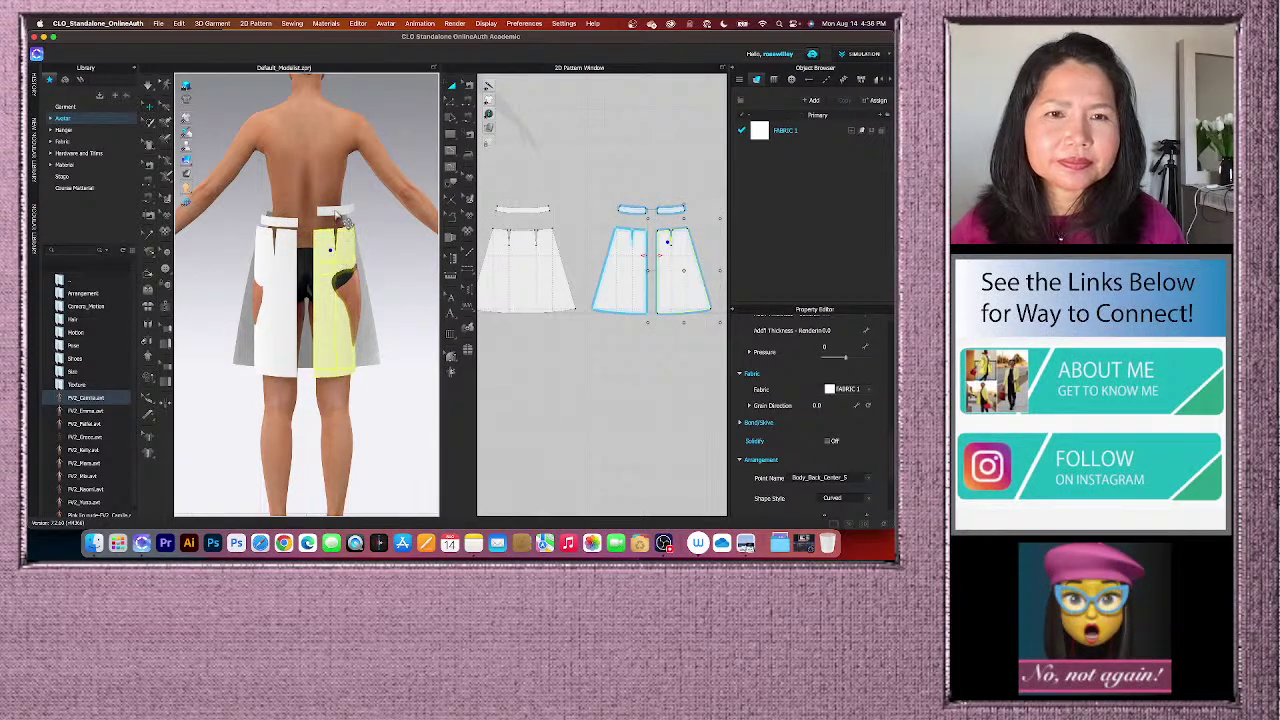
left_click(342, 223)
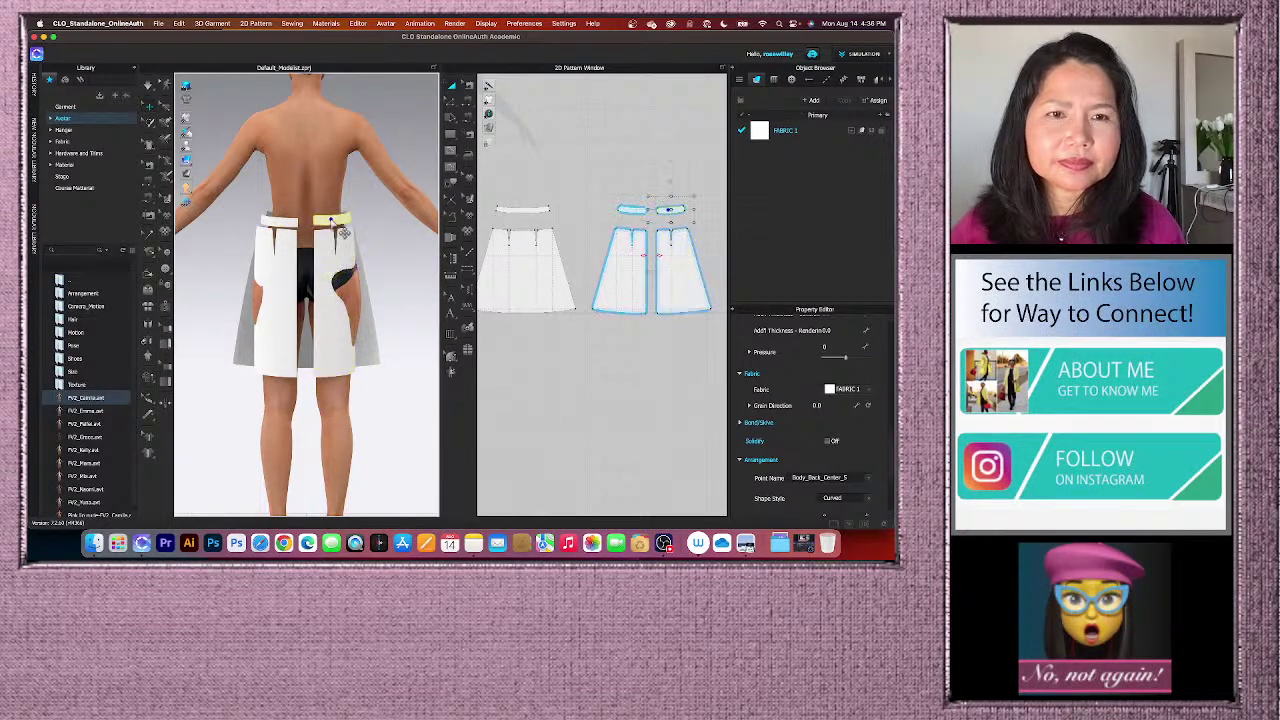
- Move the half back panels and waistbands toward each other to narrow the gap at centre back
left_click(301, 258)
left_click(316, 256)
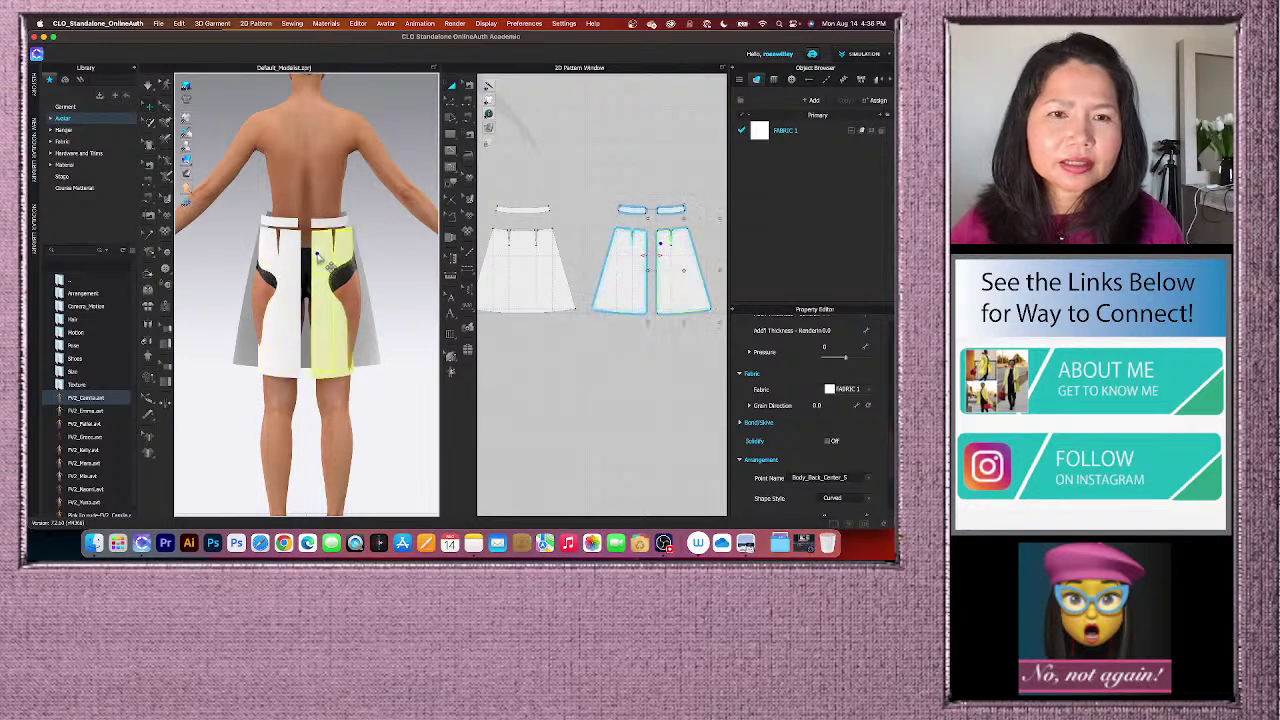
left_click_drag(316, 257, 312, 250)
left_click(296, 224)
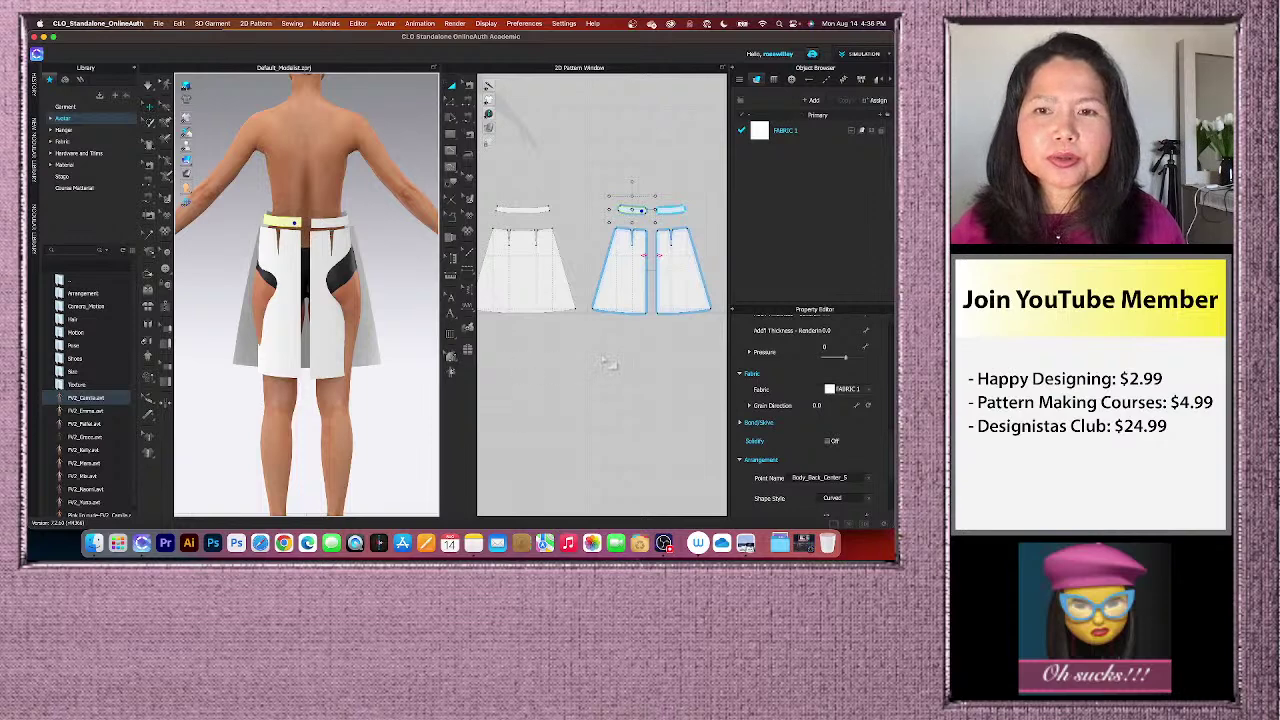
- Increase the arrangement Offset of the half back panel on the avatar's left side to about 82 to move it off the body
left_click(617, 291)
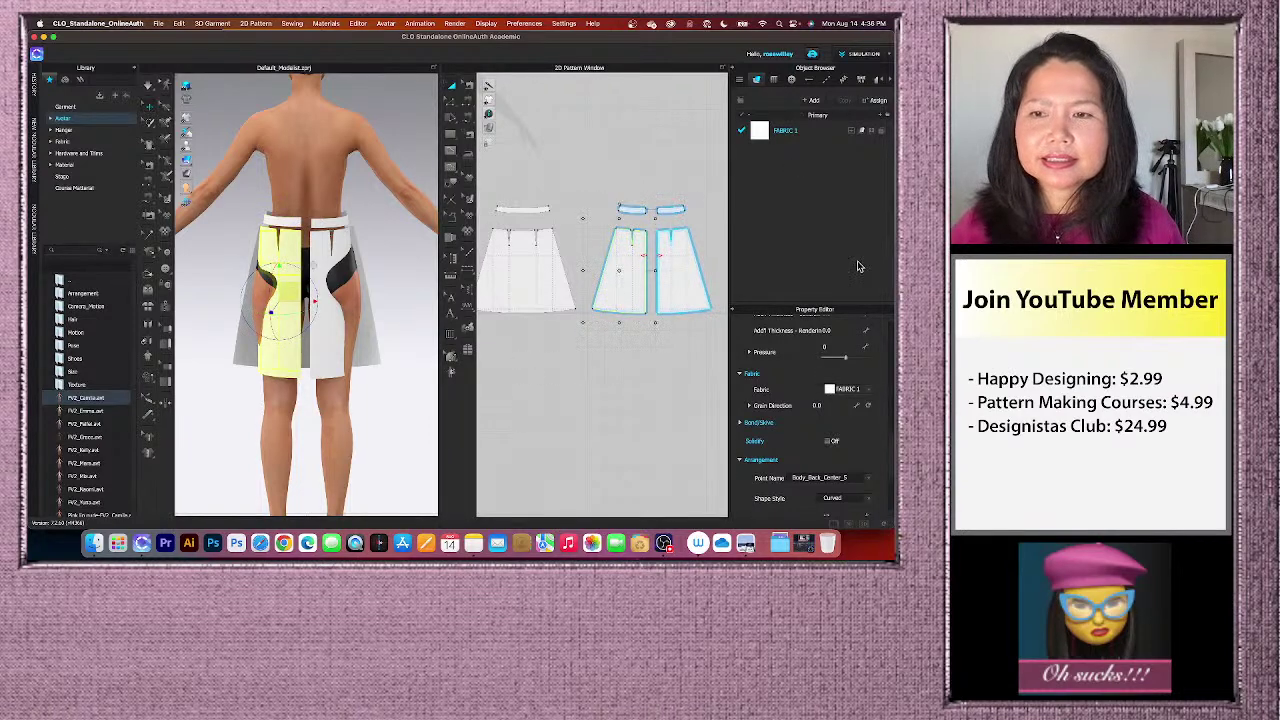
scroll(825, 420, "down", 4)
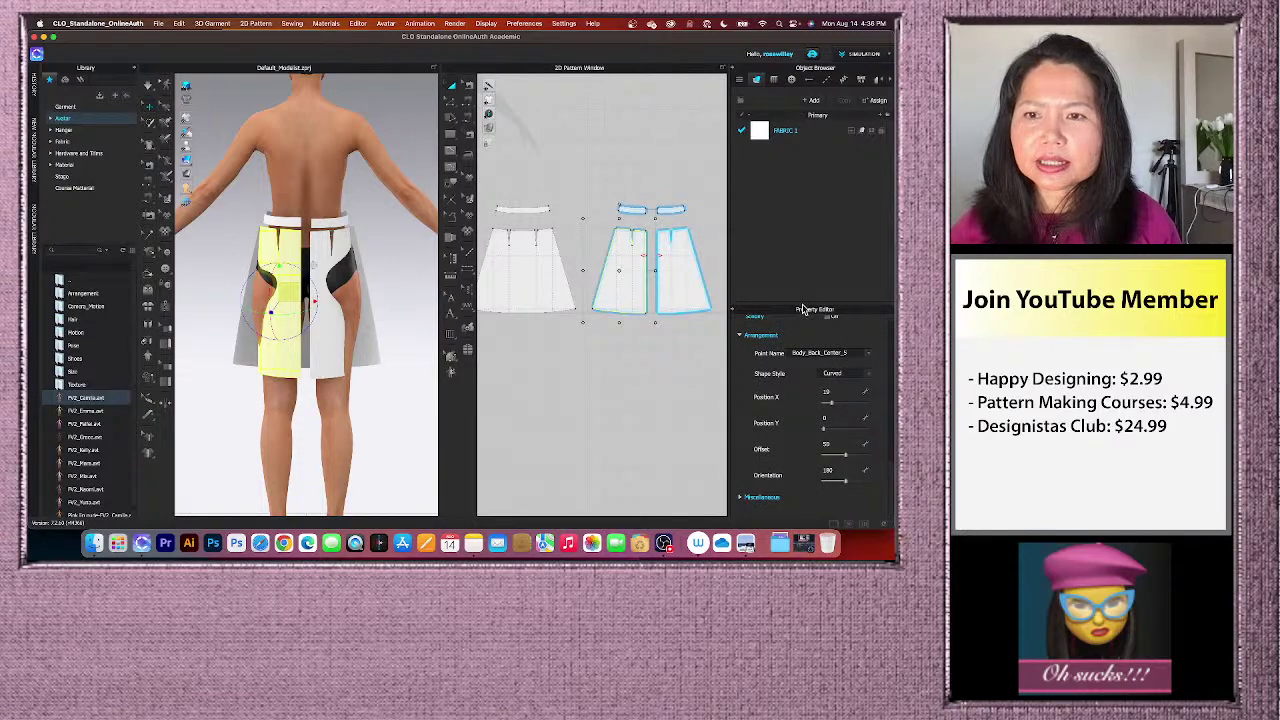
left_click_drag(803, 309, 806, 240)
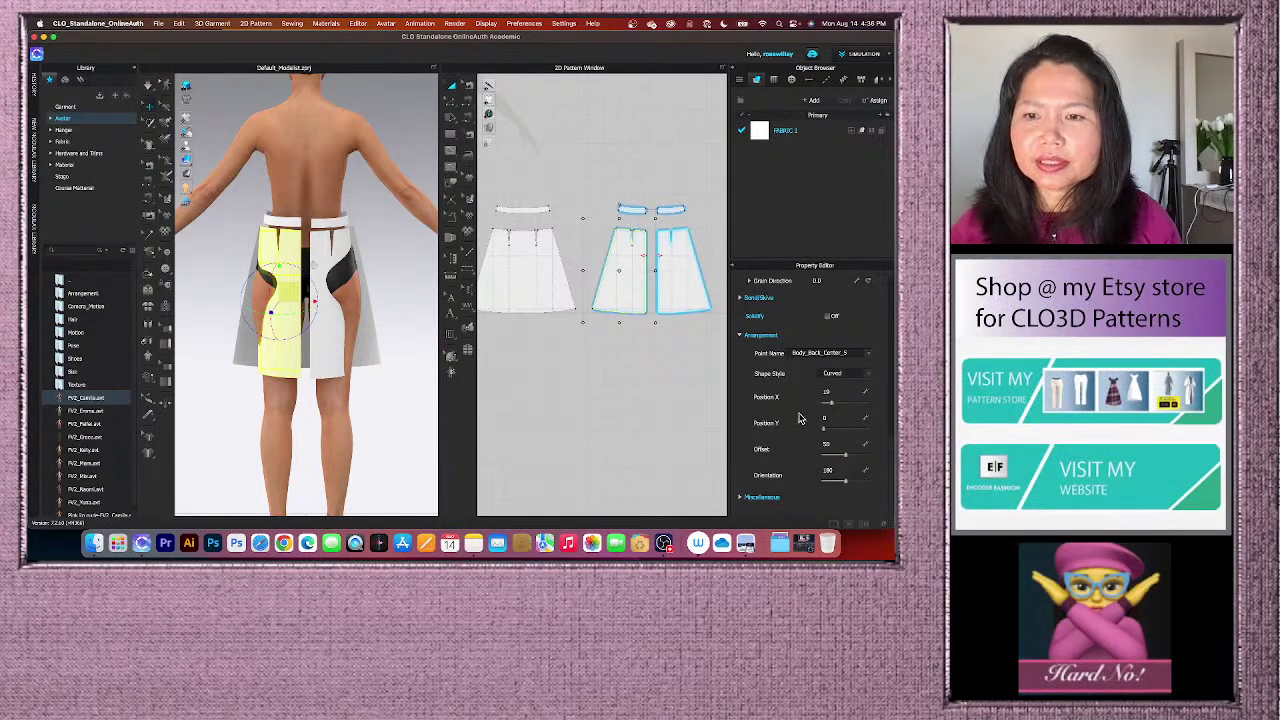
left_click_drag(848, 460, 861, 460)
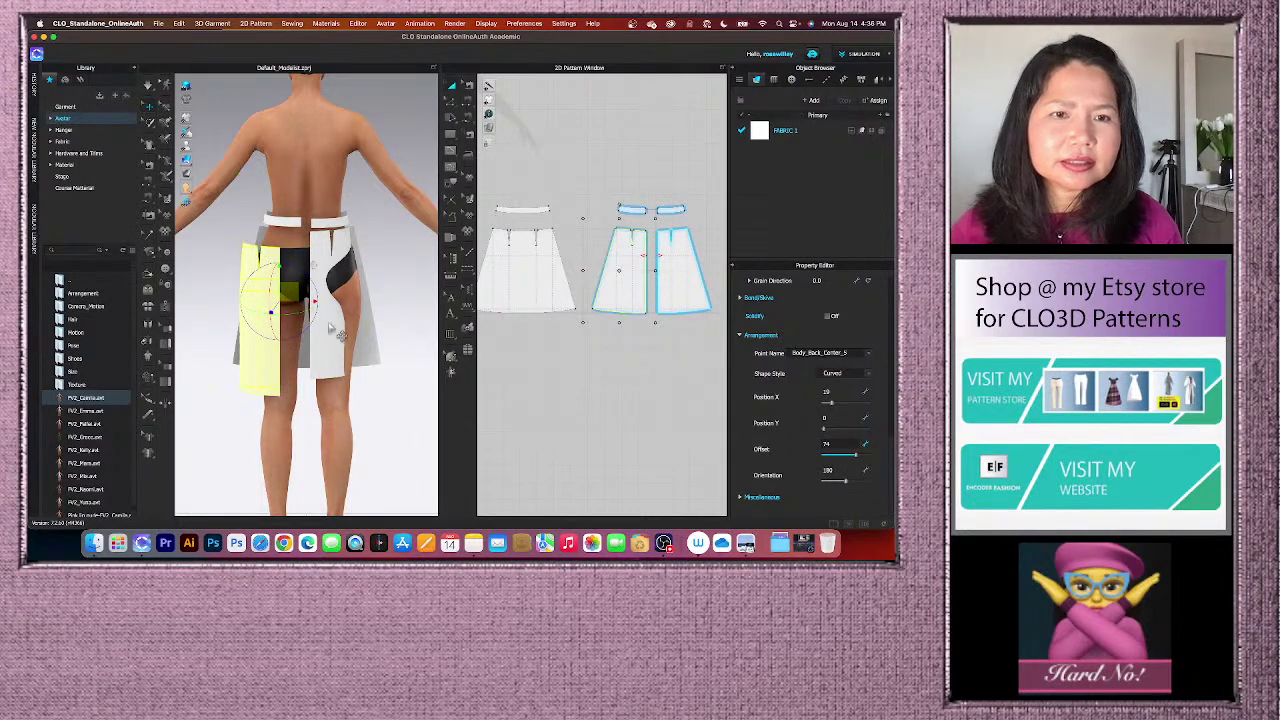
left_click_drag(288, 295, 301, 277)
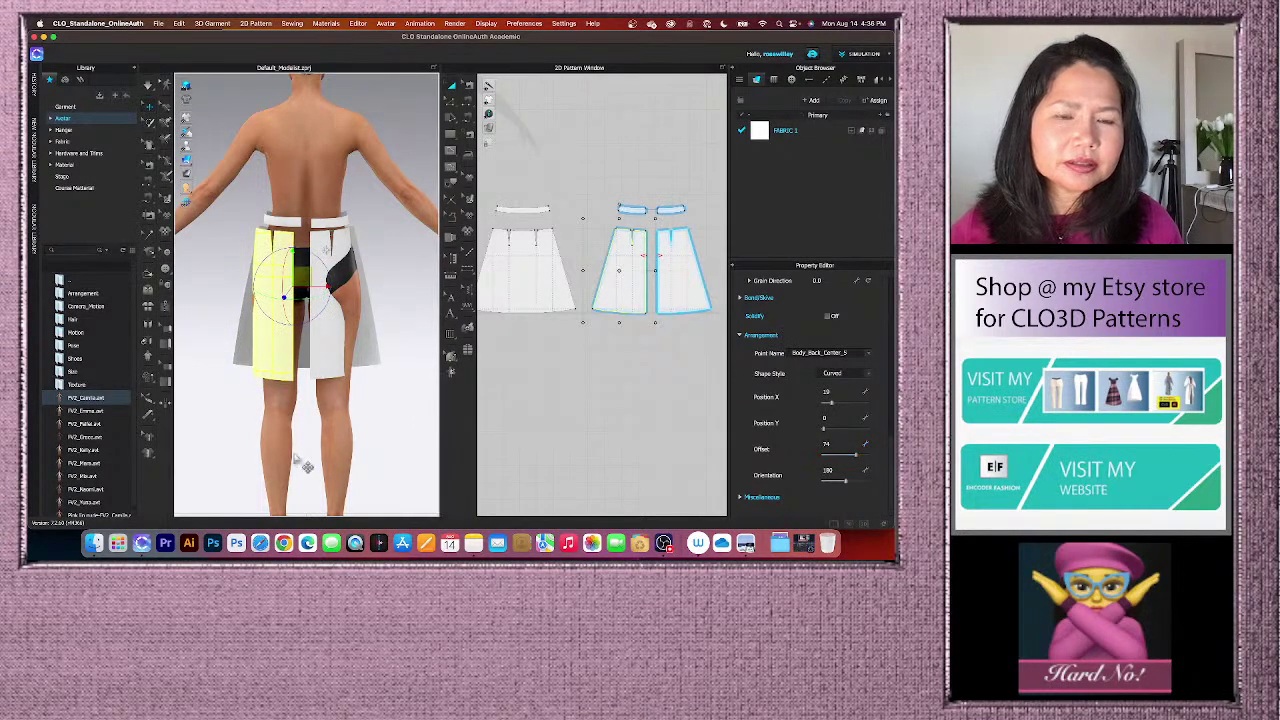
right_click_drag(300, 457, 230, 450)
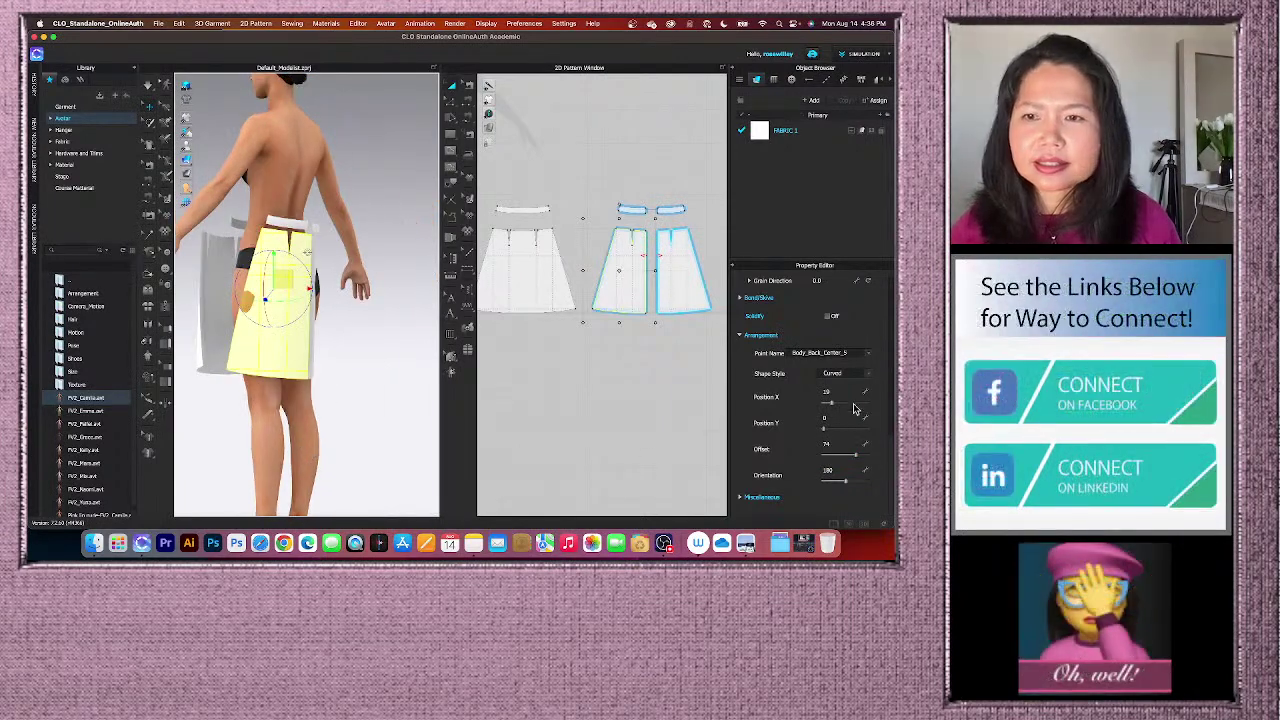
left_click_drag(856, 459, 860, 457)
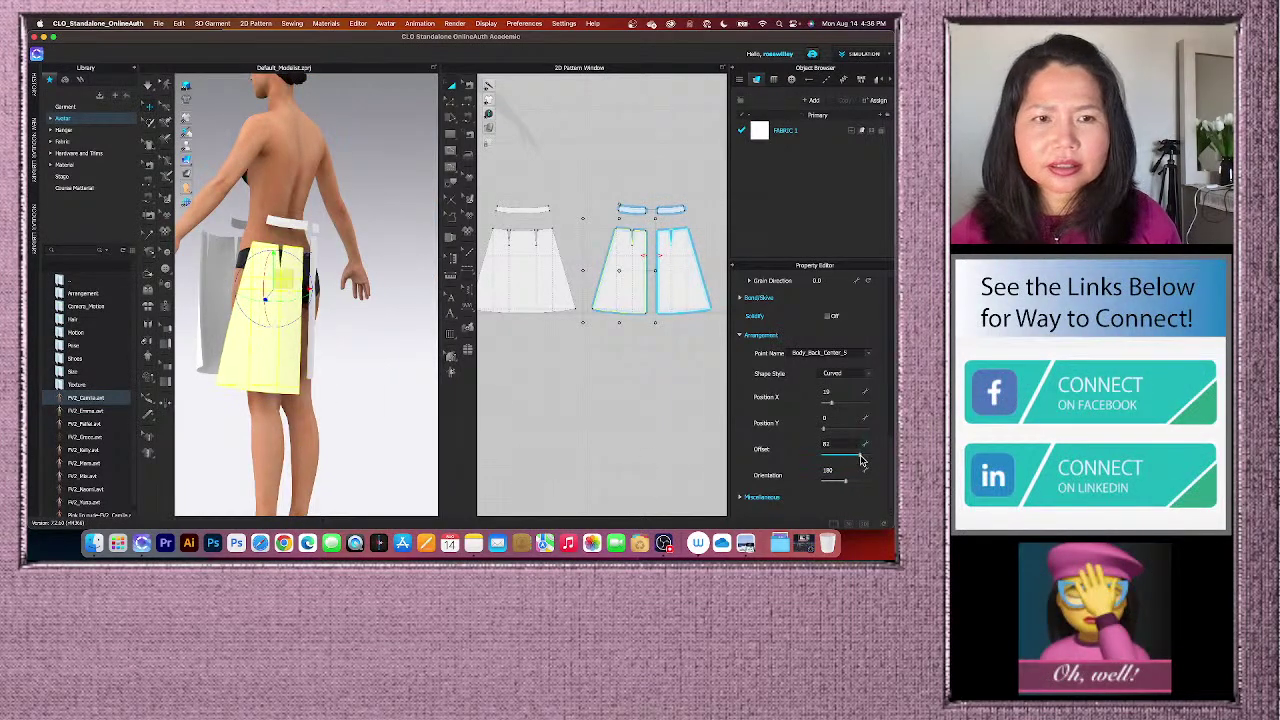
left_click(382, 412)
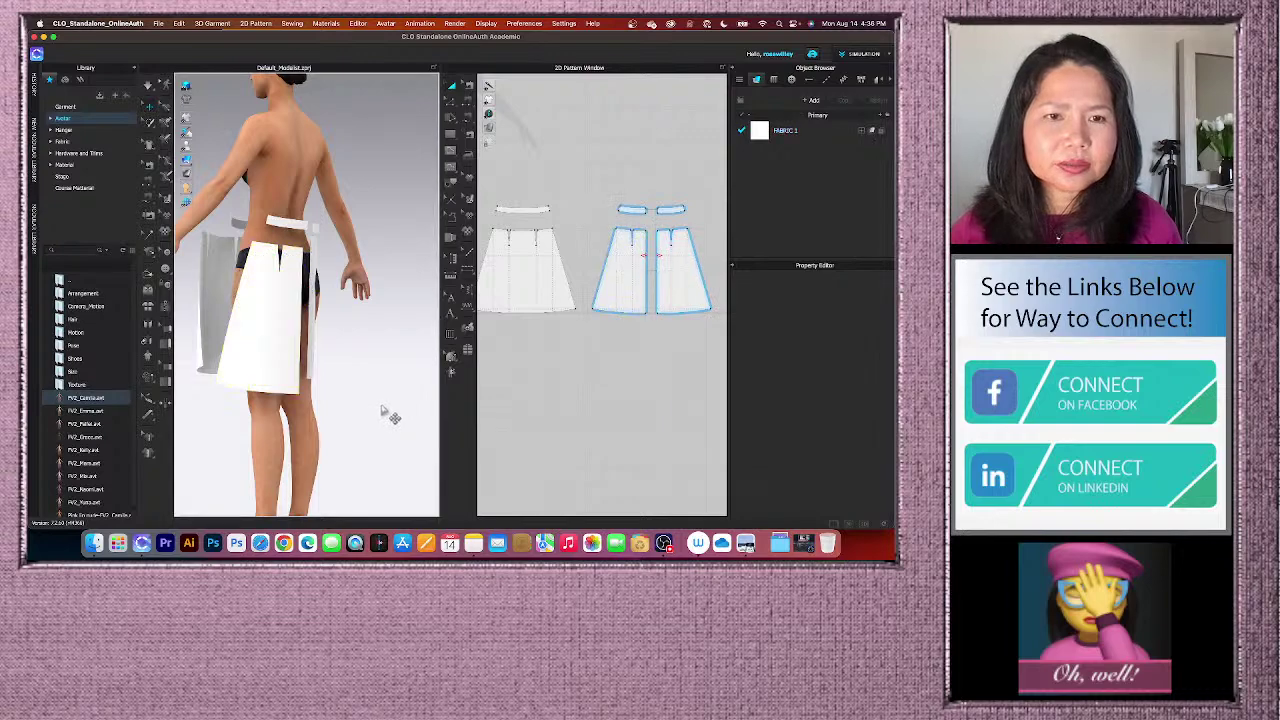
right_click_drag(380, 417, 355, 412)
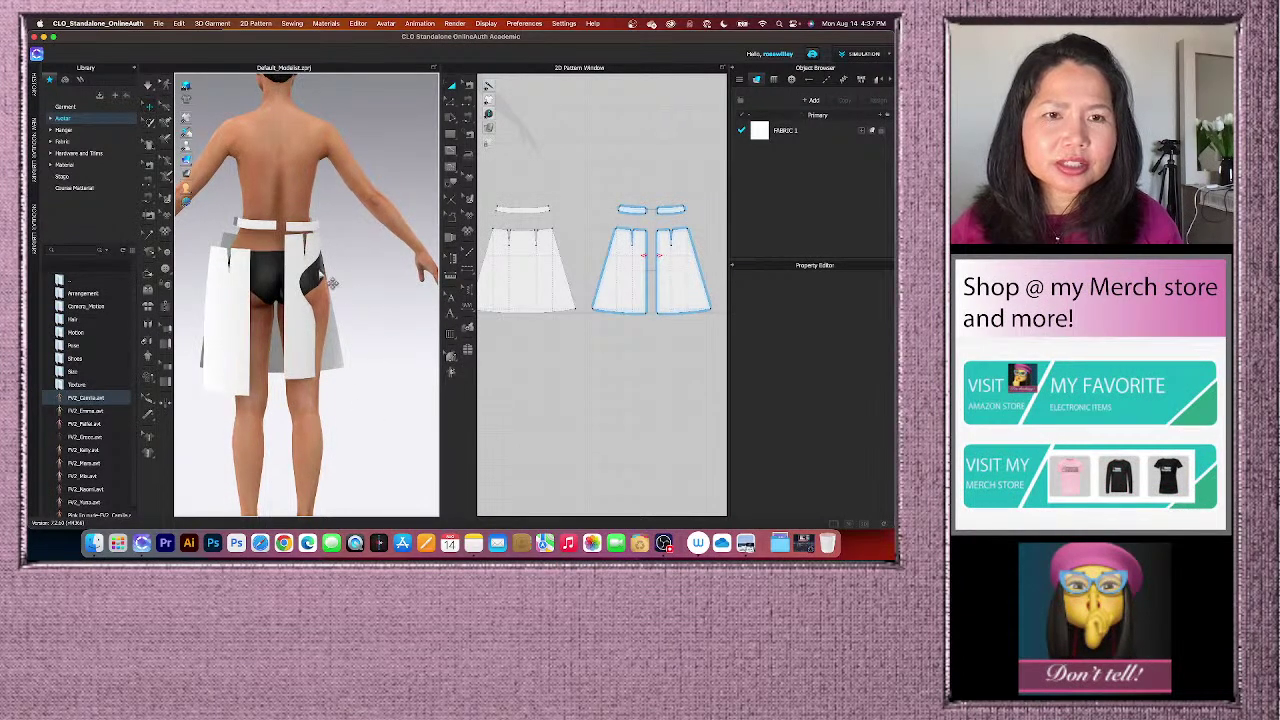
- Increase the arrangement Offset of the half back panel on the avatar's right side to 89 and move it toward centre back
left_click(315, 272)
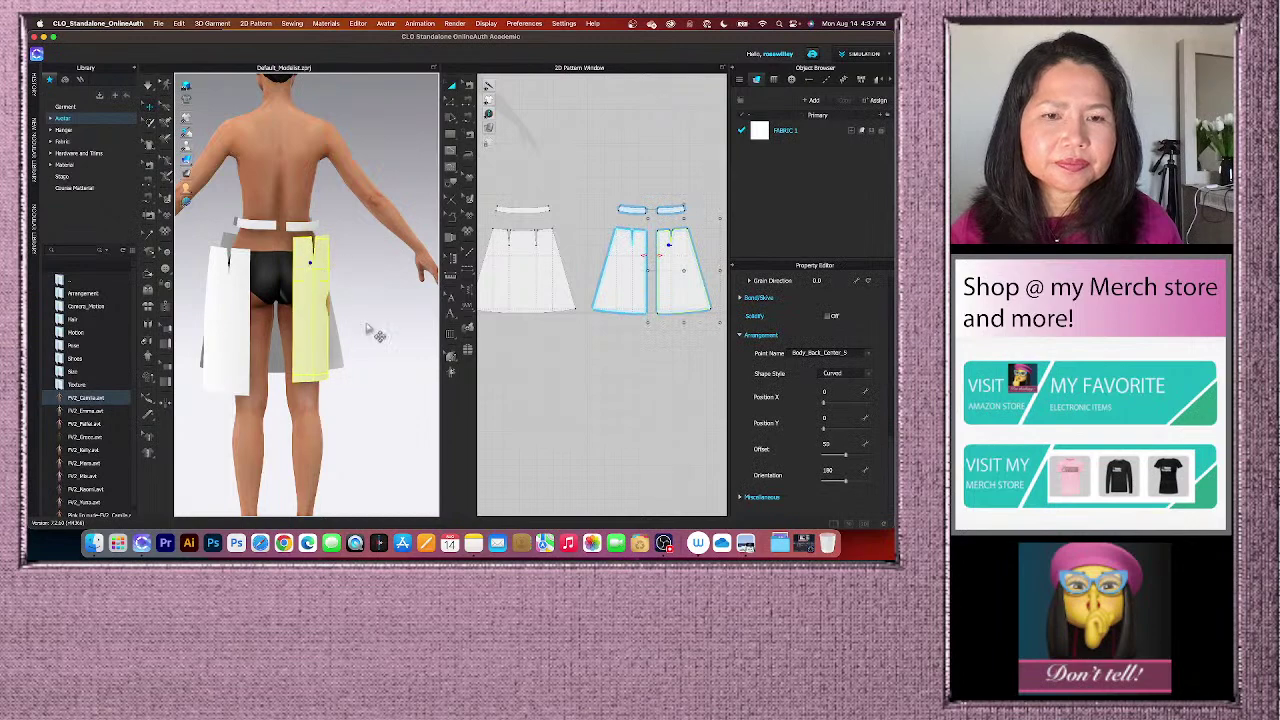
right_click_drag(372, 333, 445, 403)
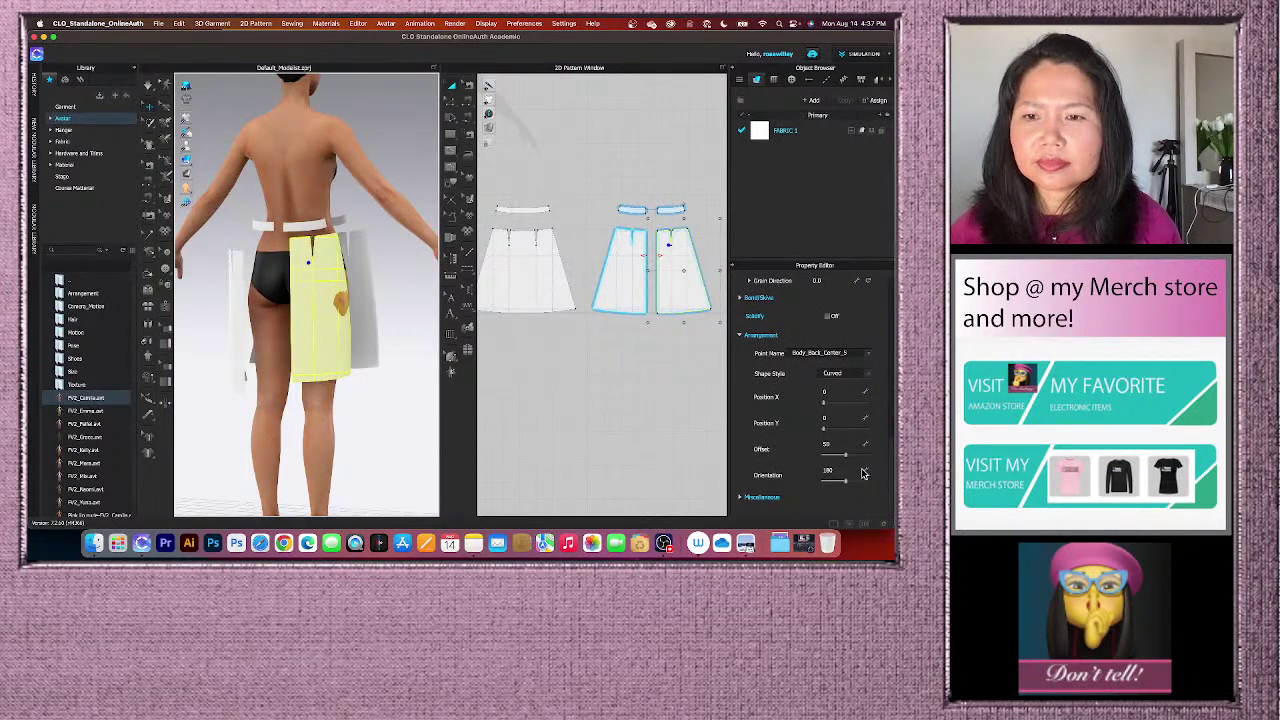
left_click_drag(846, 456, 857, 462)
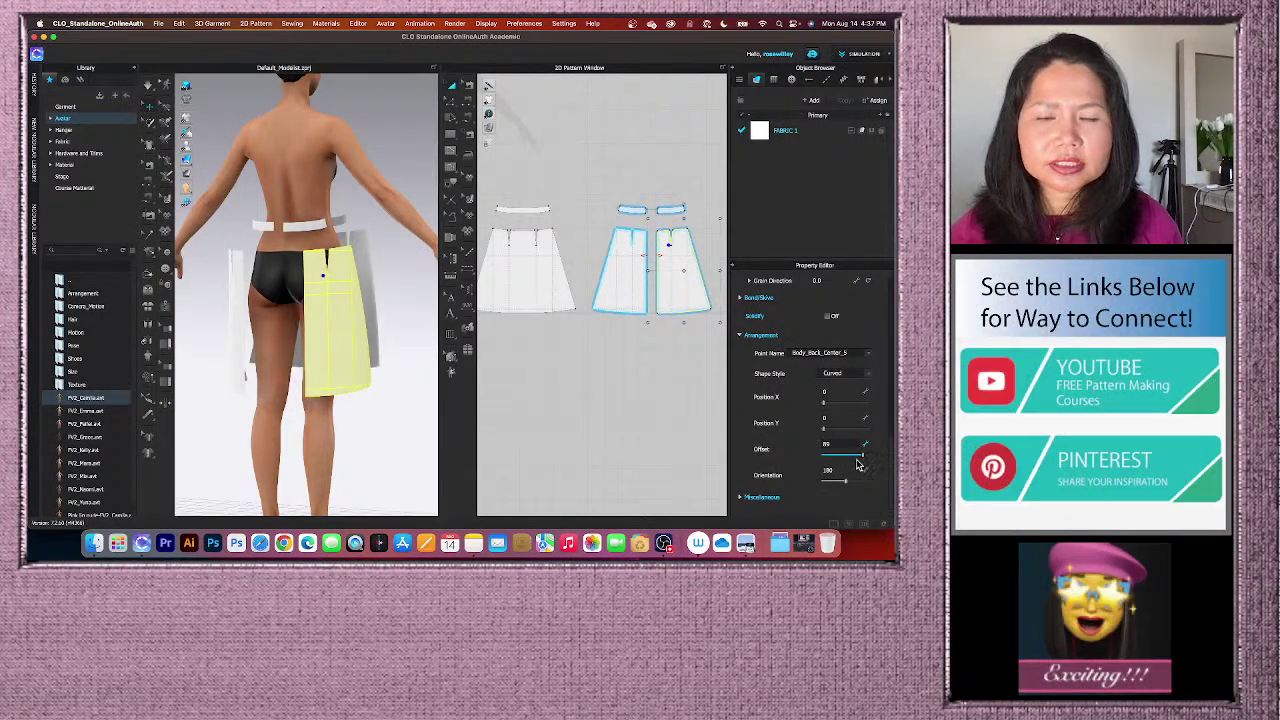
mouse_move(356, 362)
left_mouse_down()
mouse_move(343, 357)
mouse_move(354, 349)
left_mouse_up()
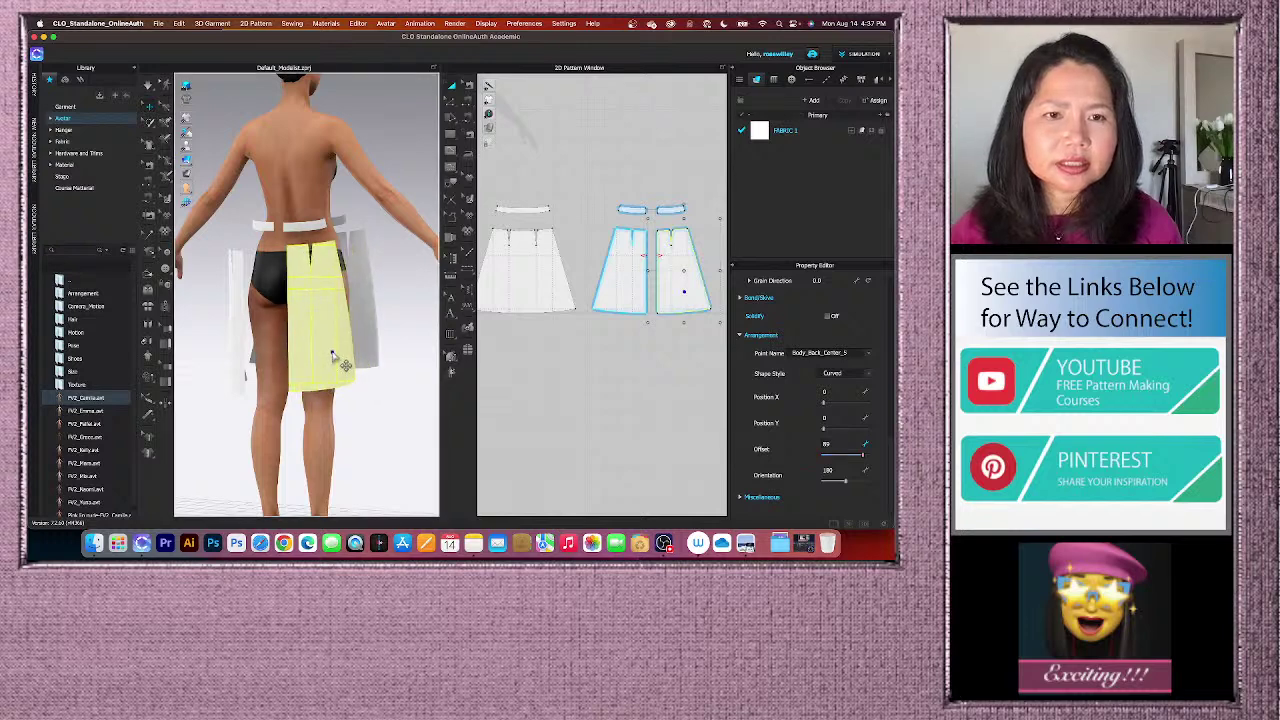
left_click(359, 430)
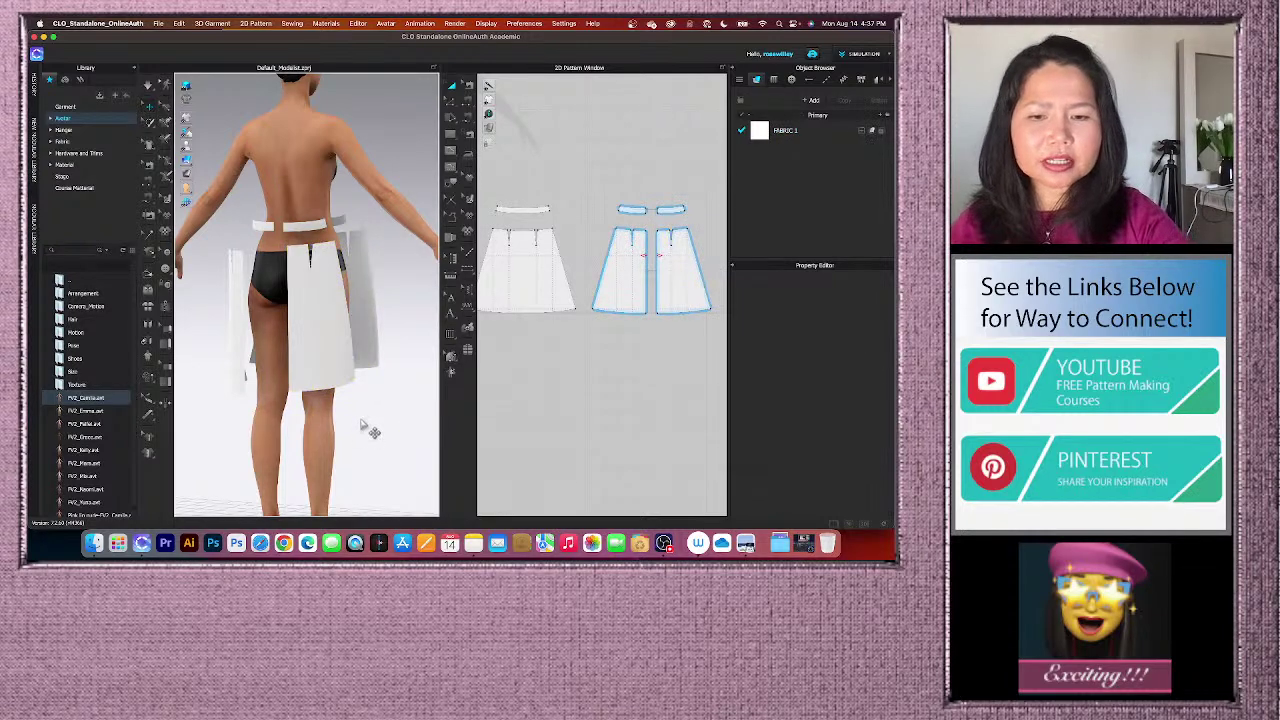
- Raise both half back skirt panels slightly on the avatar so their upper edges line up below the waistbands
key("8")
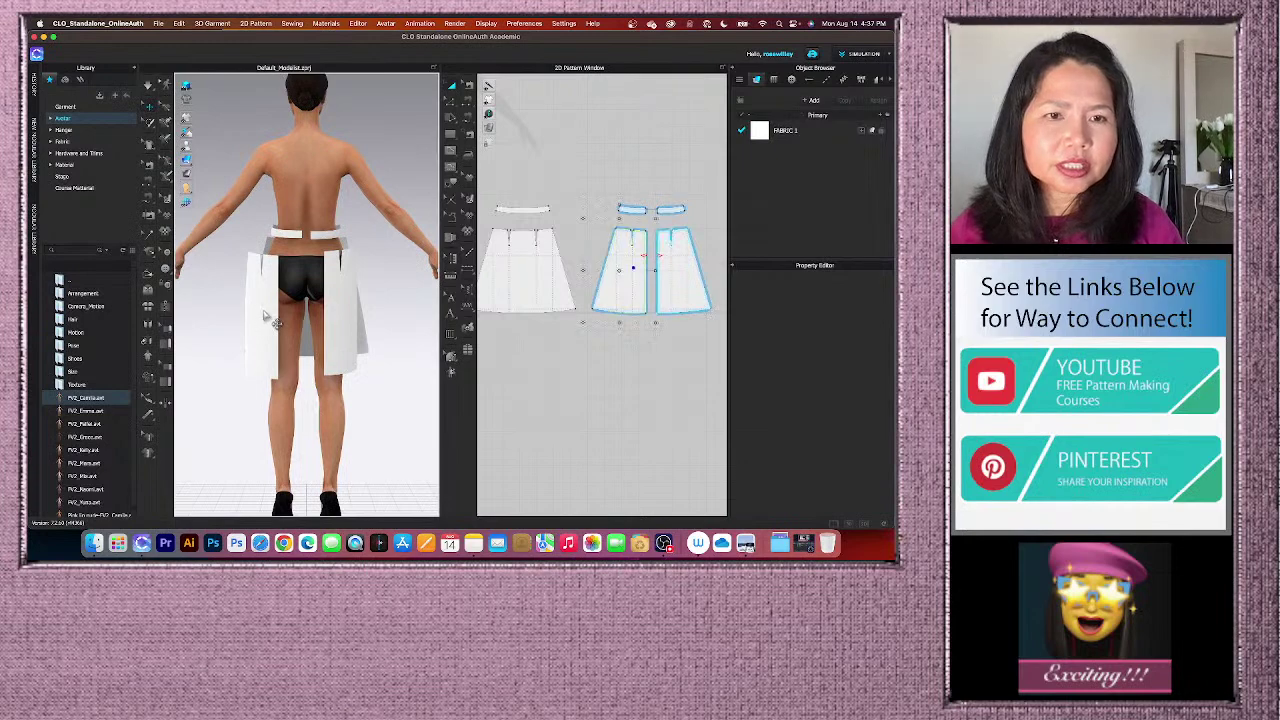
left_click(266, 318)
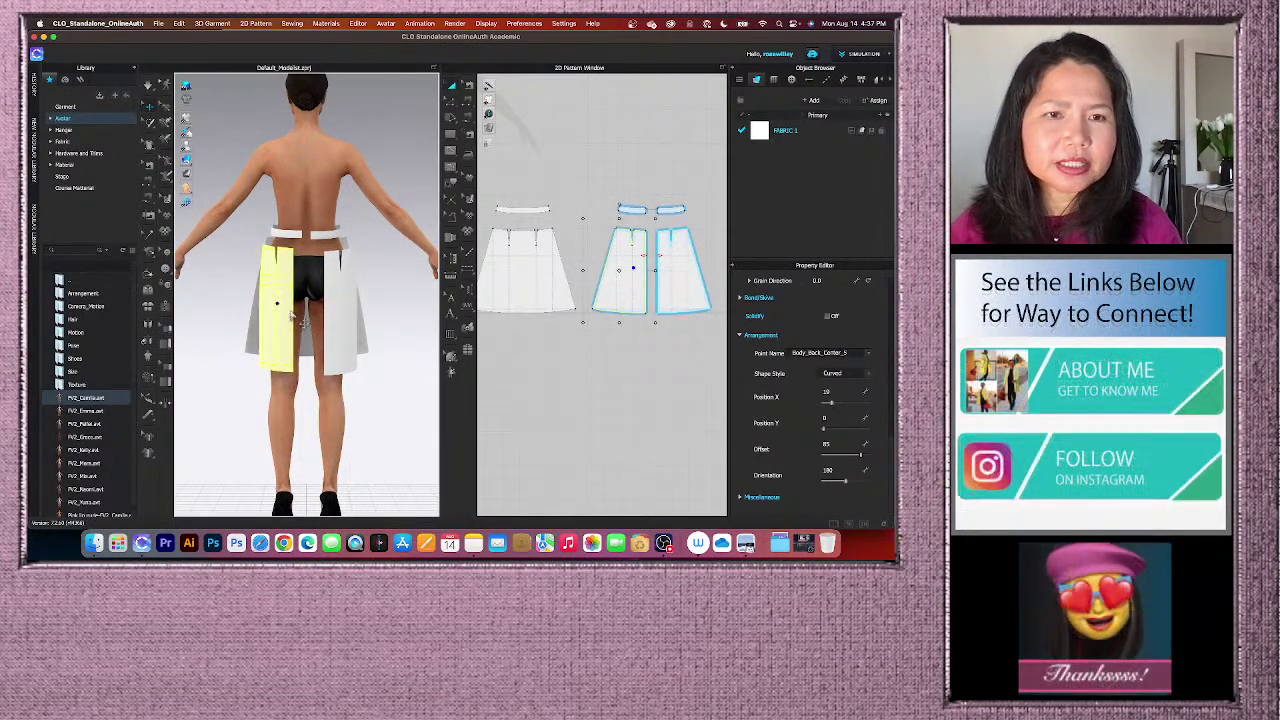
scroll(294, 316, "up", 3)
left_click_drag(294, 316, 357, 300)
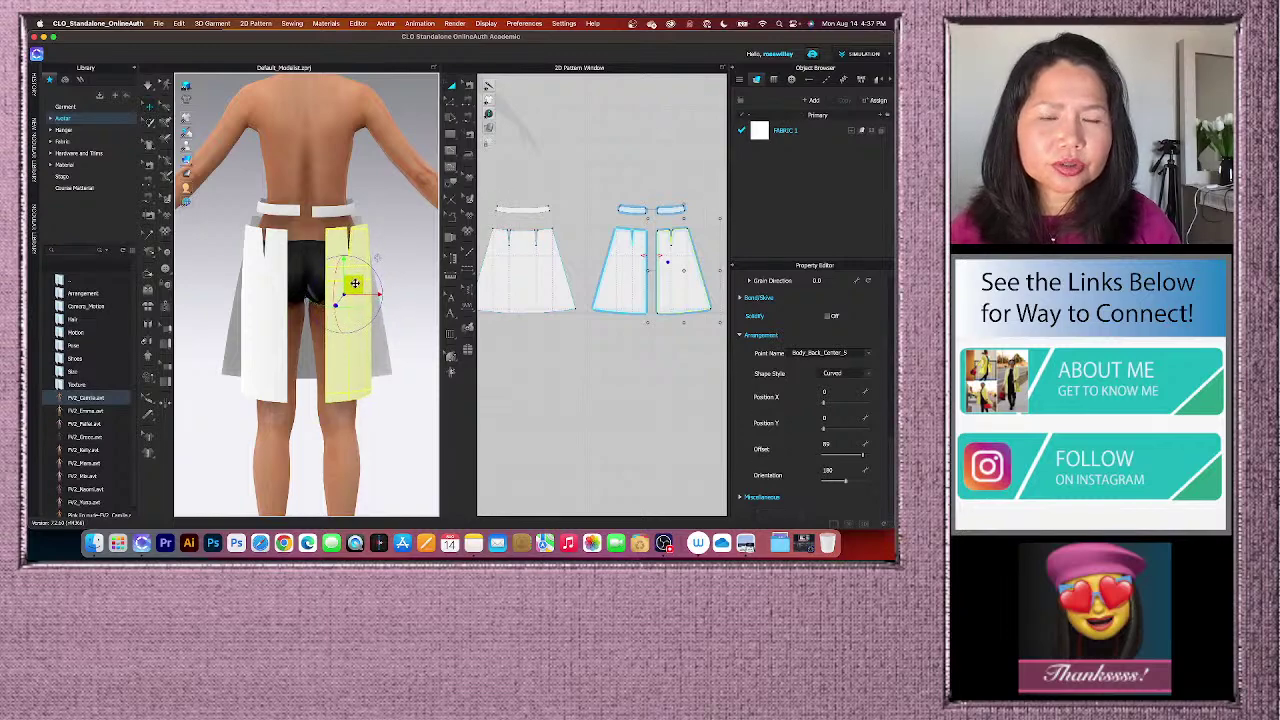
left_click(400, 378)
- Reset the 2D arrangement of the two half back skirt panels, leaving the waistbands in place
left_click(362, 312)
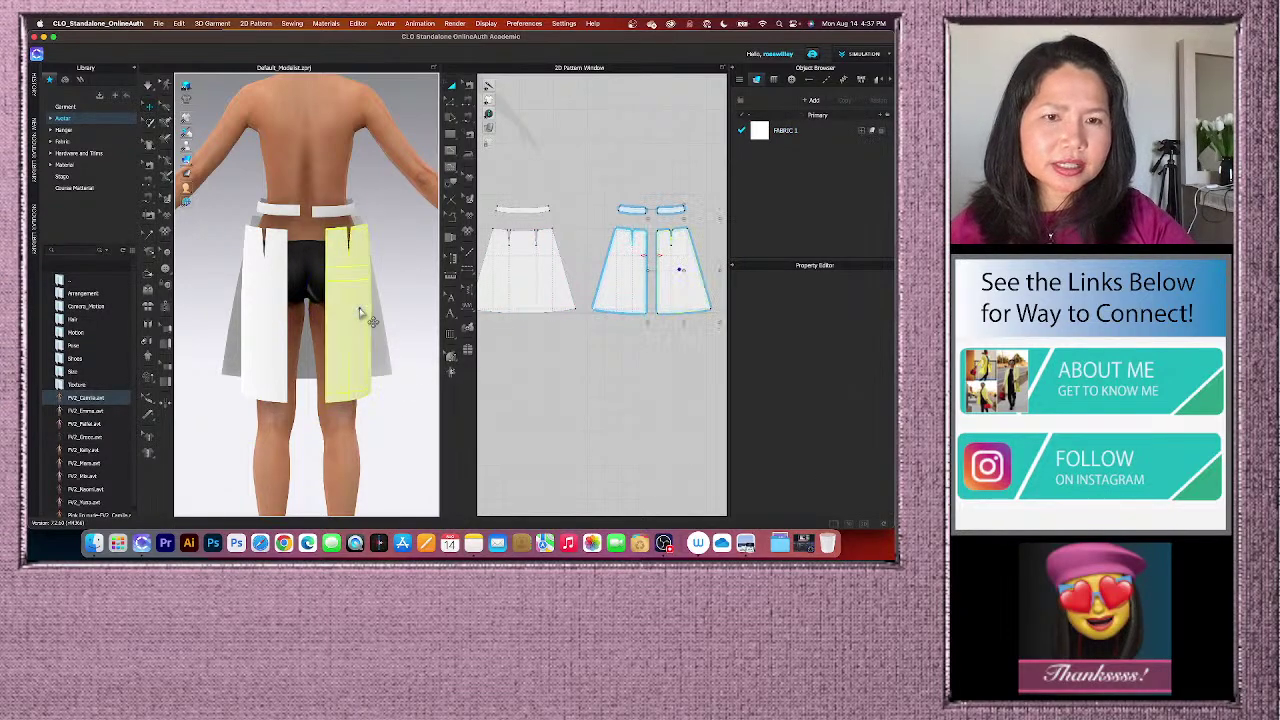
left_click(270, 310, "shift")
left_click(285, 209, "shift")
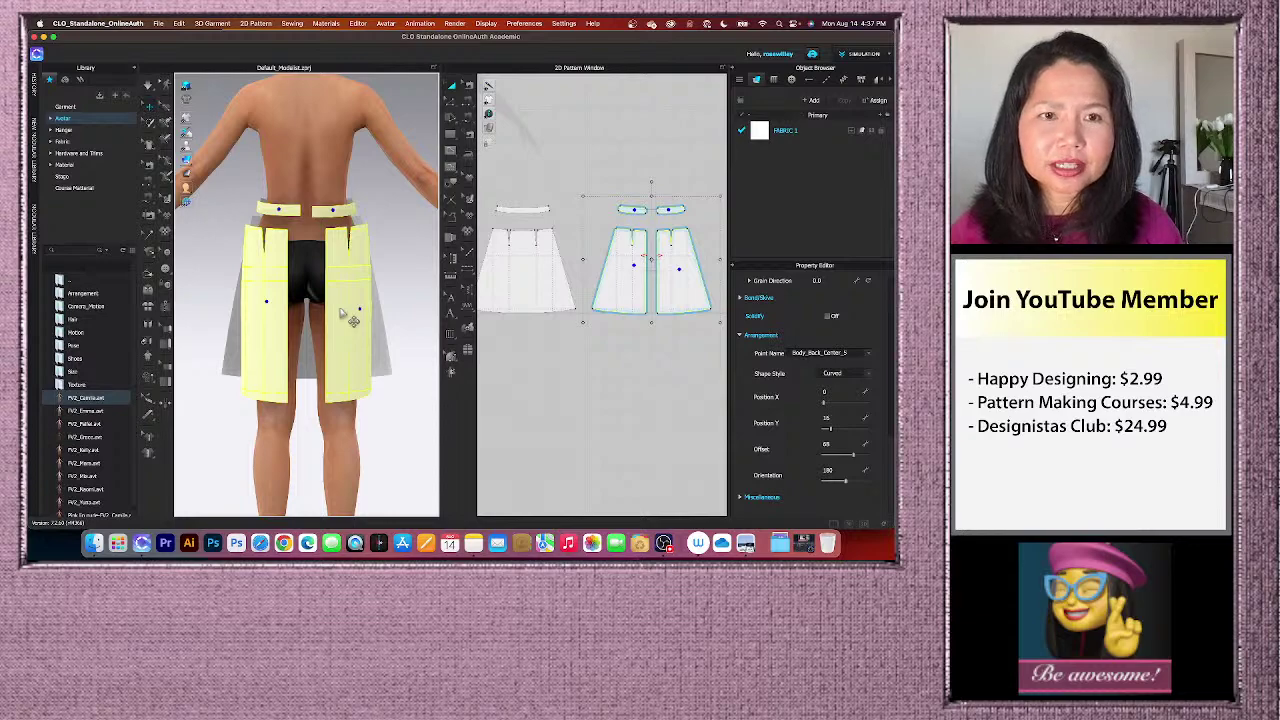
left_click(395, 195)
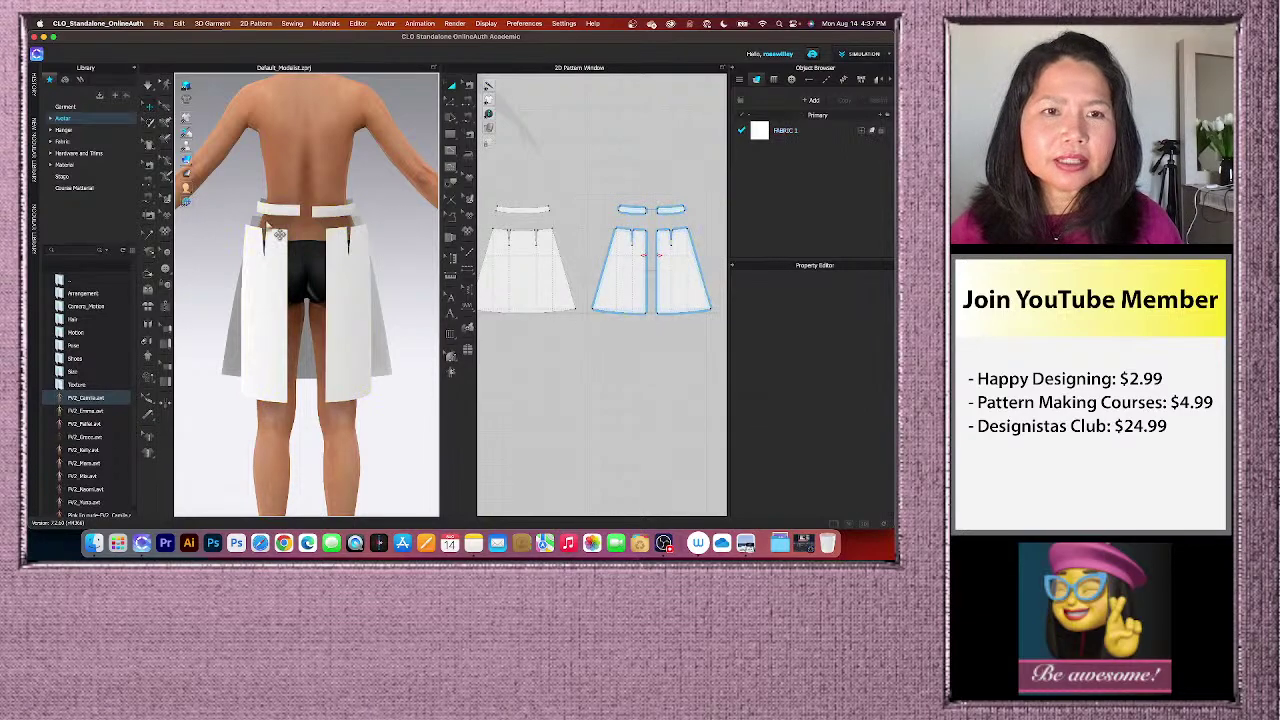
left_click(279, 282)
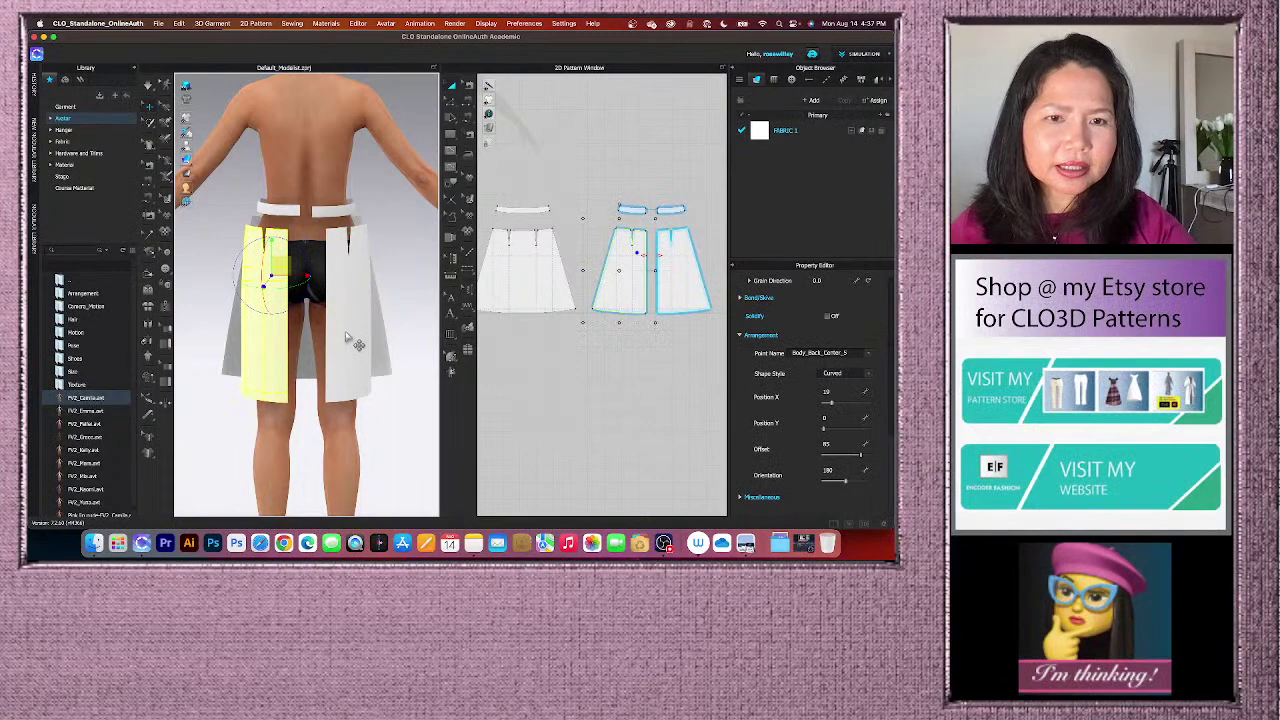
left_click(346, 333, "shift")
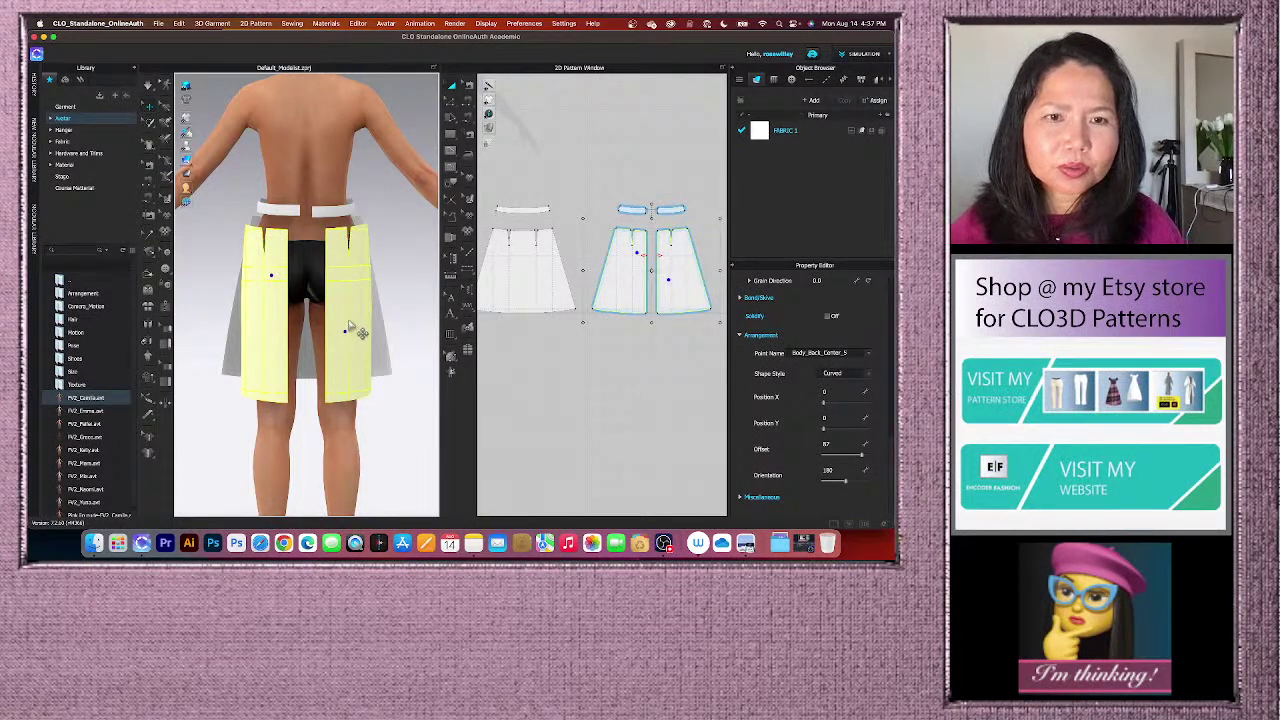
right_click(349, 326)
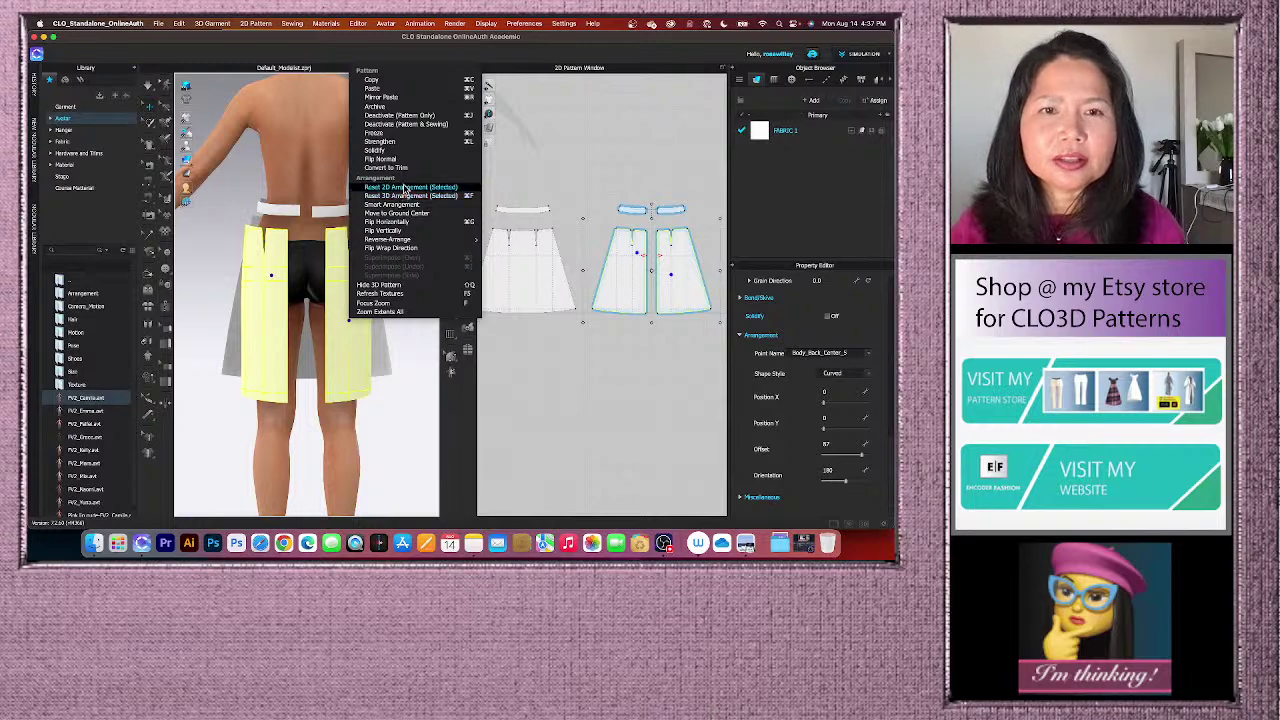
left_click(407, 190)
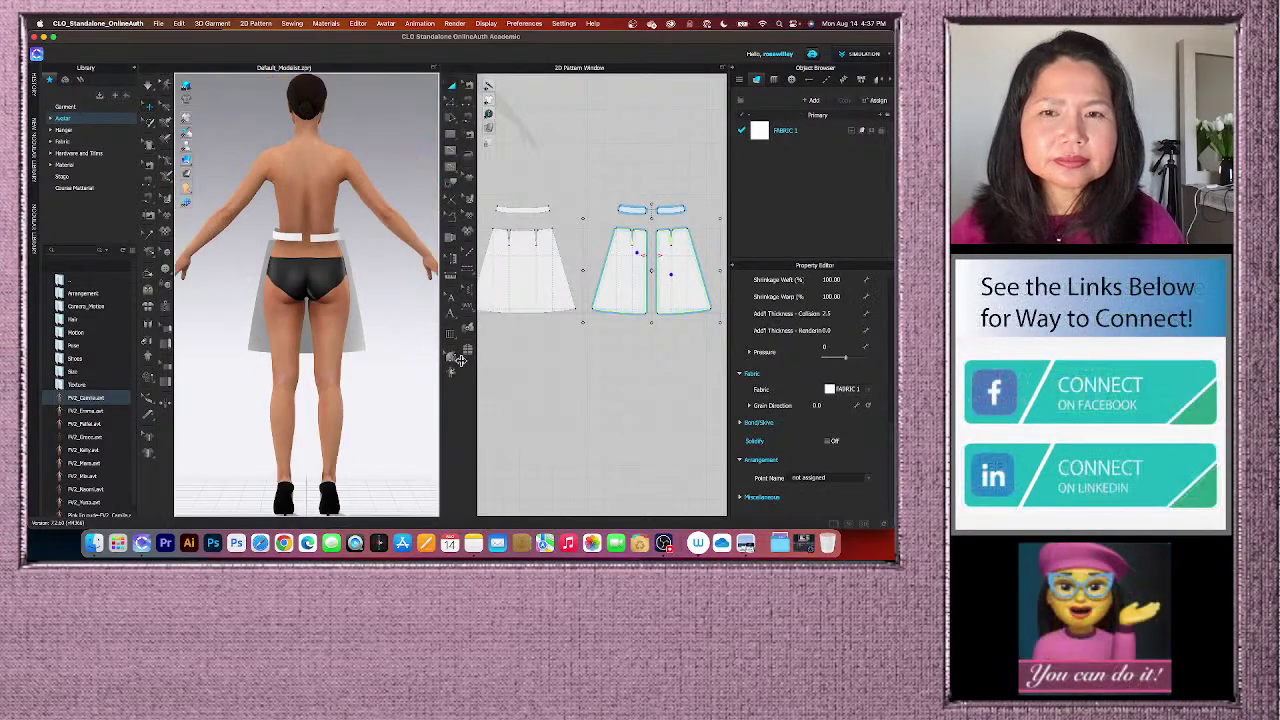
- Place the half back panels on back arrangement points Body_Back_5_L and Body_Back_5_R, one on each side of centre back
left_click(629, 293)
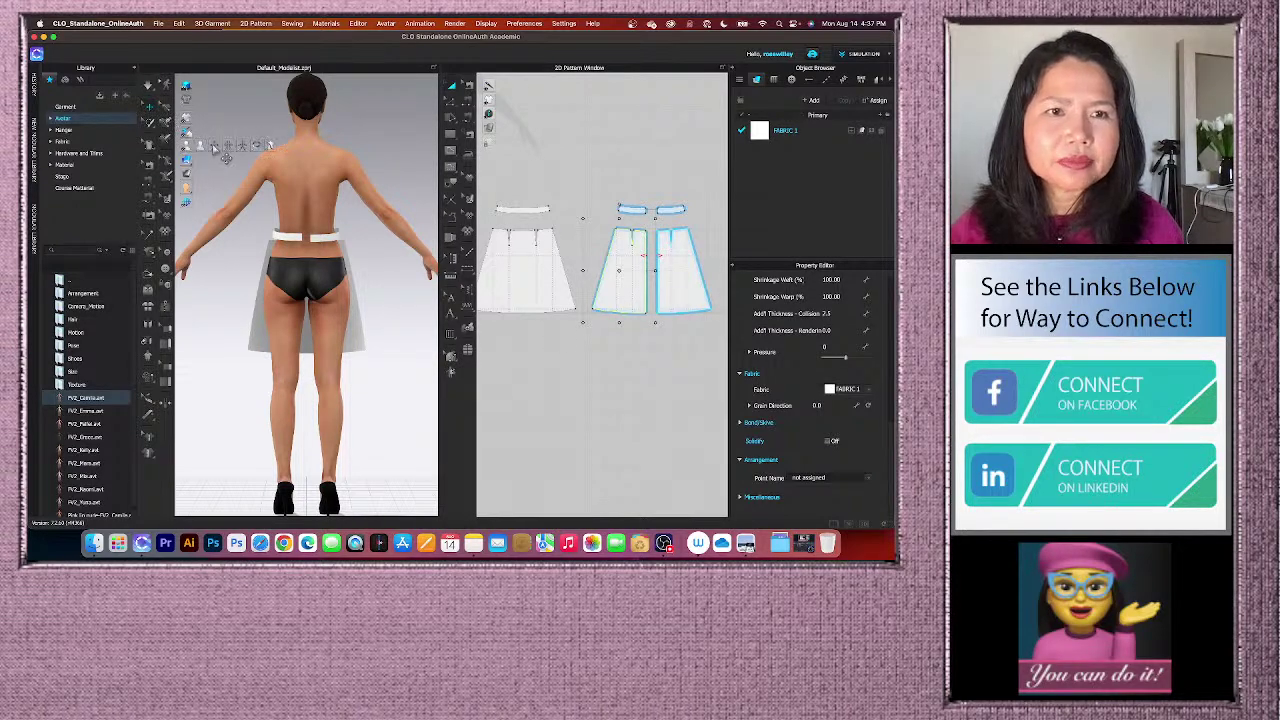
left_click(213, 147)
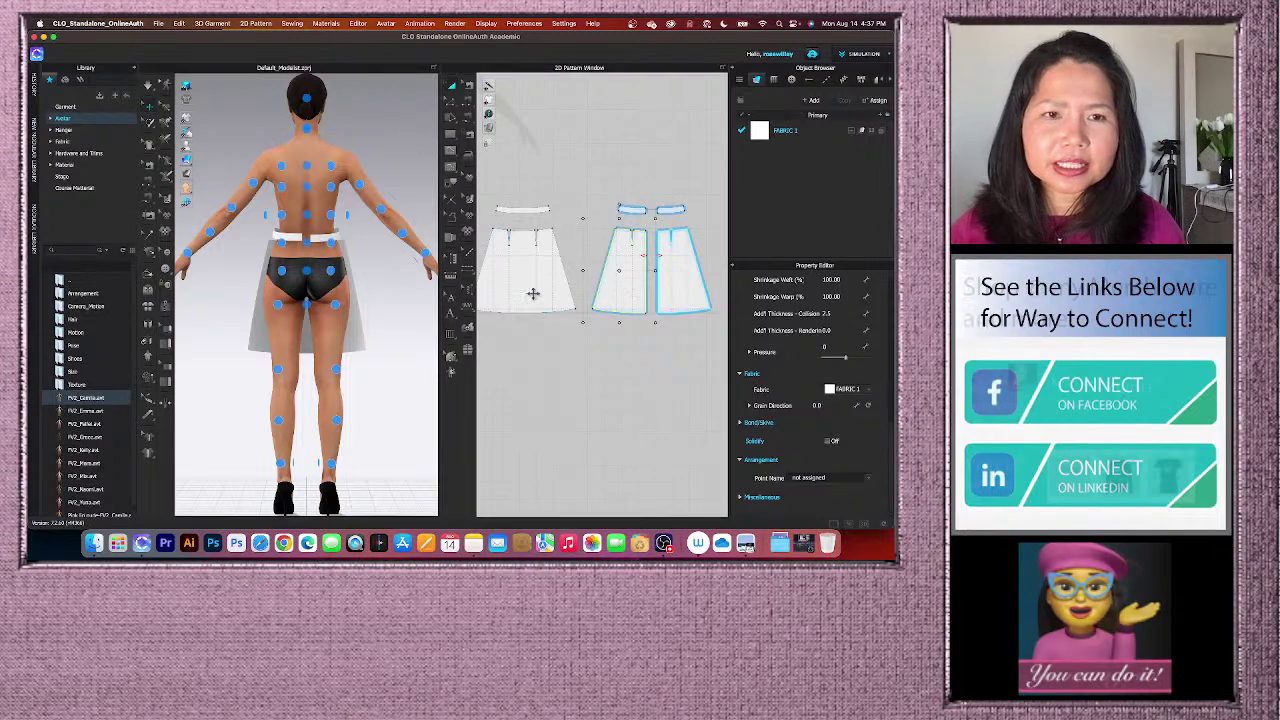
left_click(284, 272)
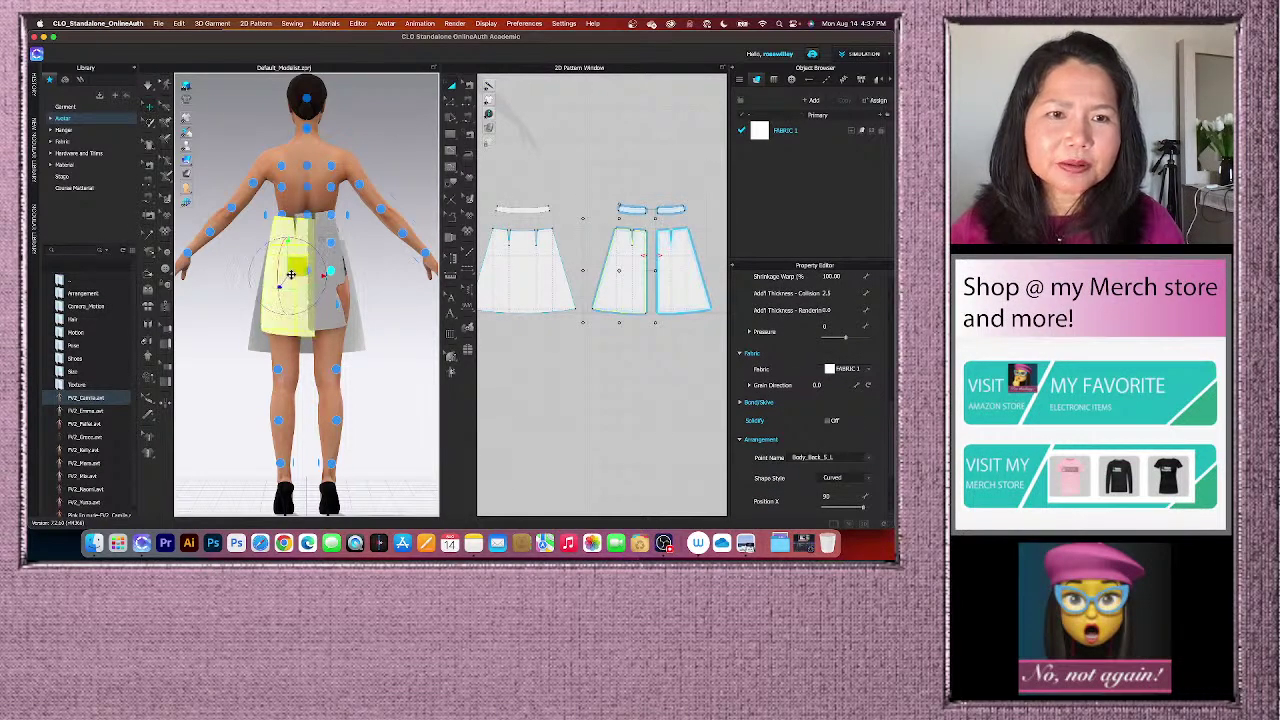
left_click(331, 268)
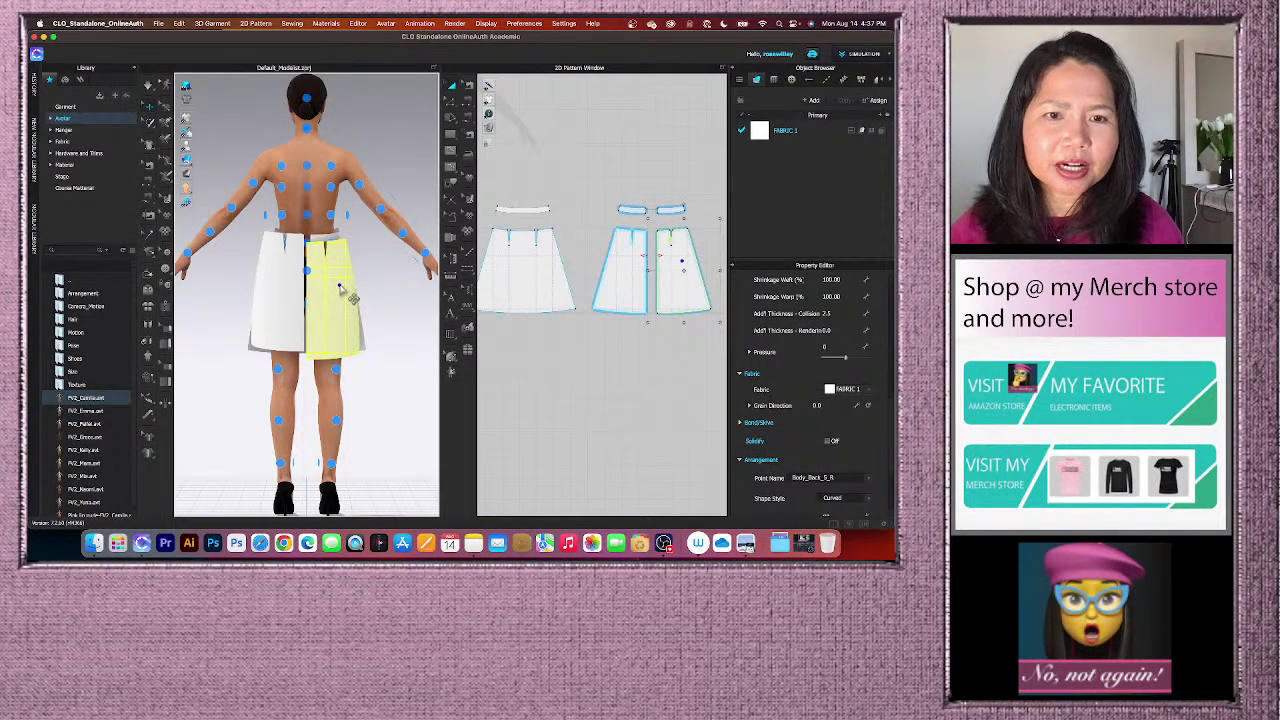
- Position both half back panels level below the back waistbands with a narrow gap at centre back, and hide the arrangement points
left_click(287, 289)
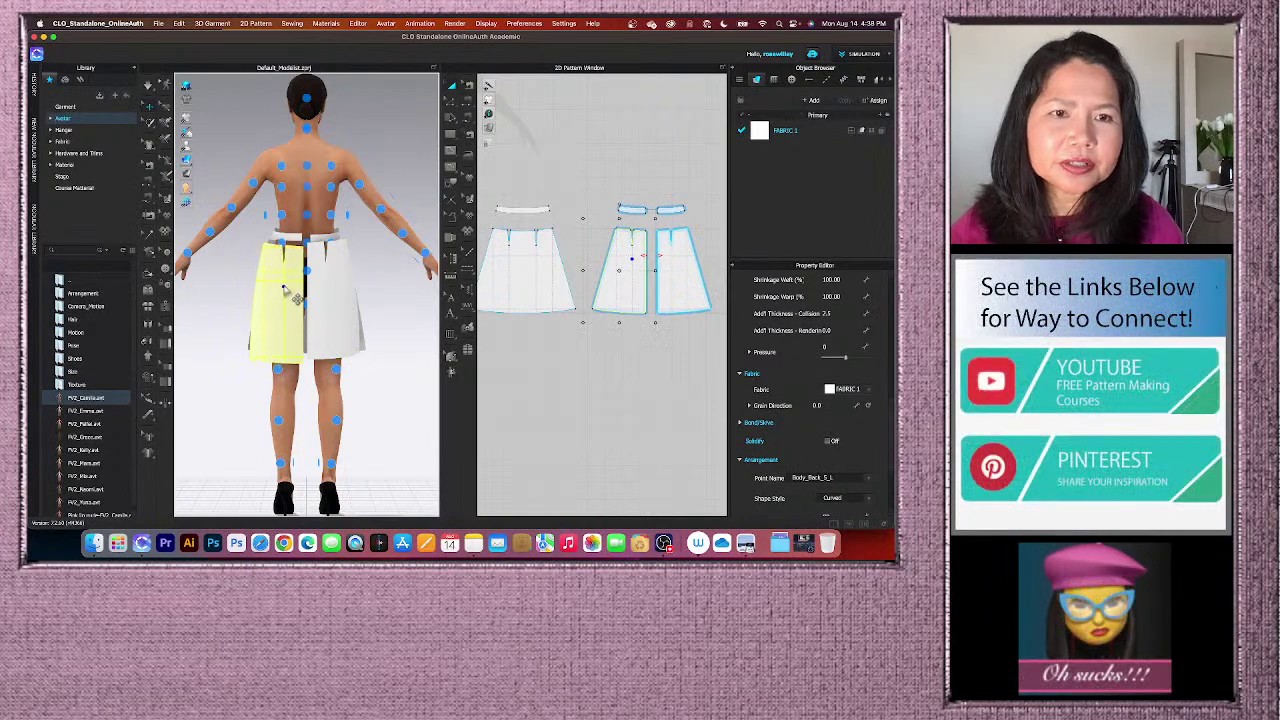
left_click(331, 298)
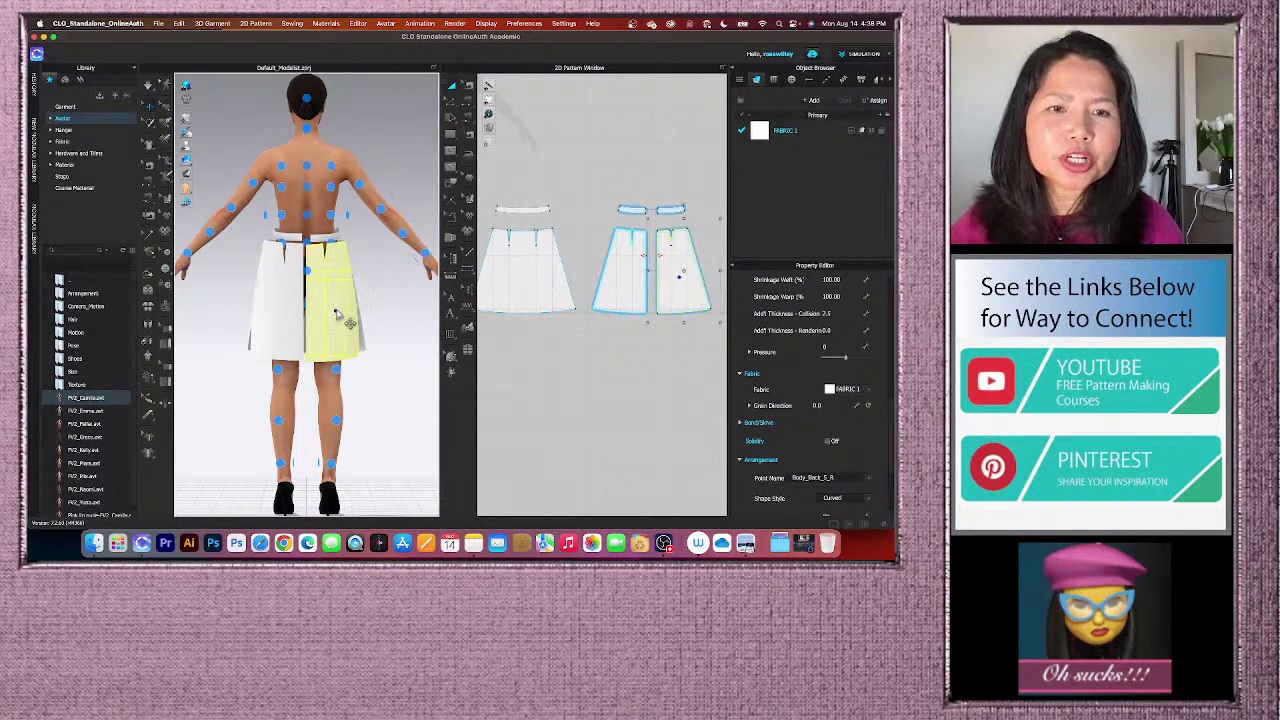
left_click(283, 303)
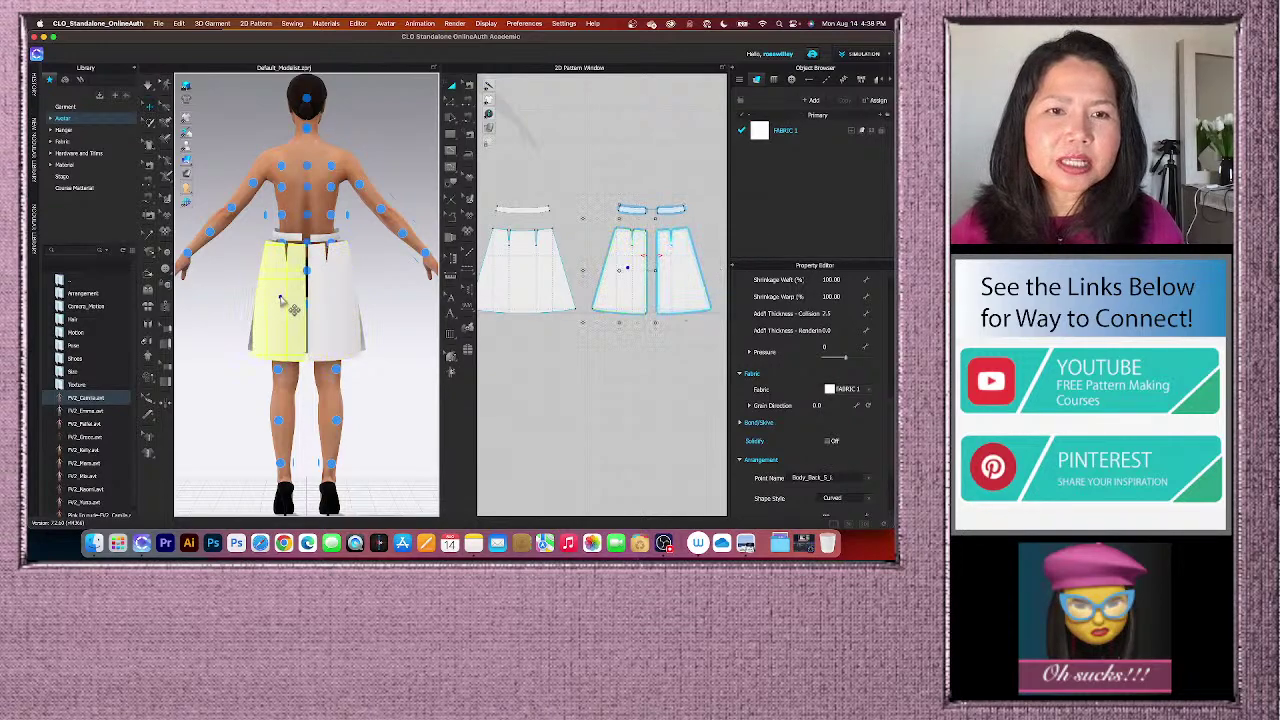
left_click(331, 298)
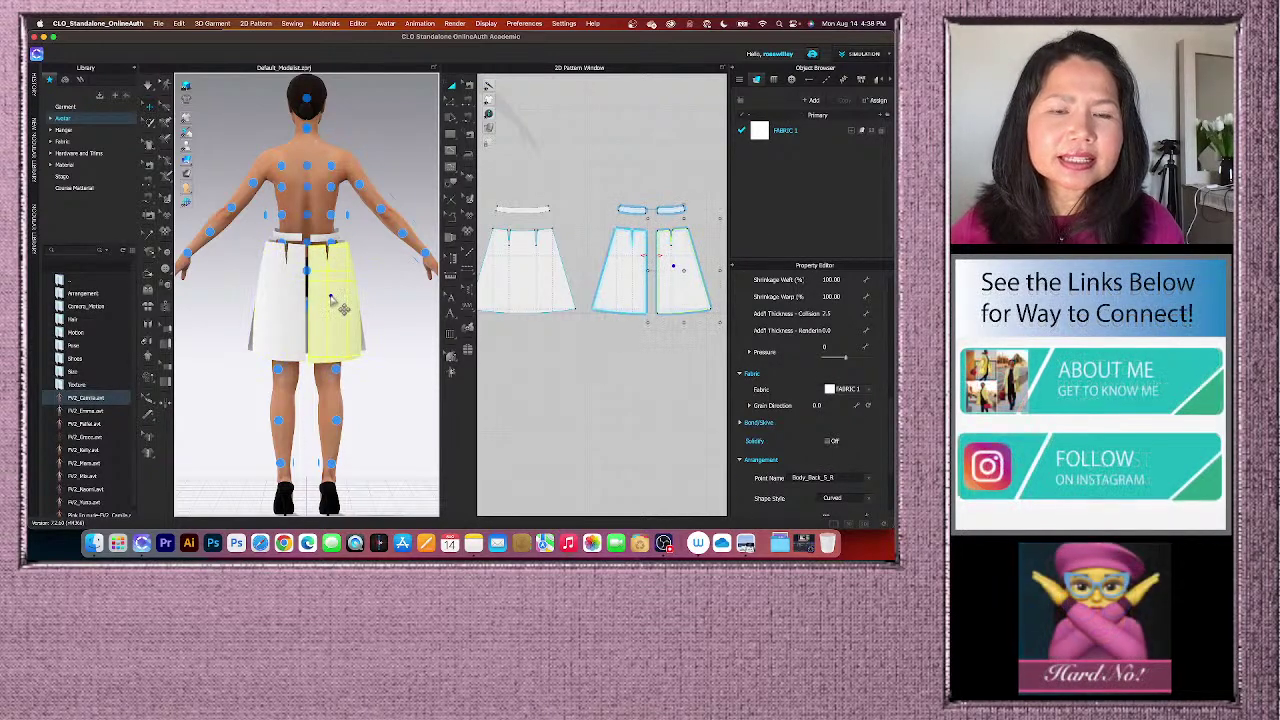
left_click(404, 316)
left_click(345, 322)
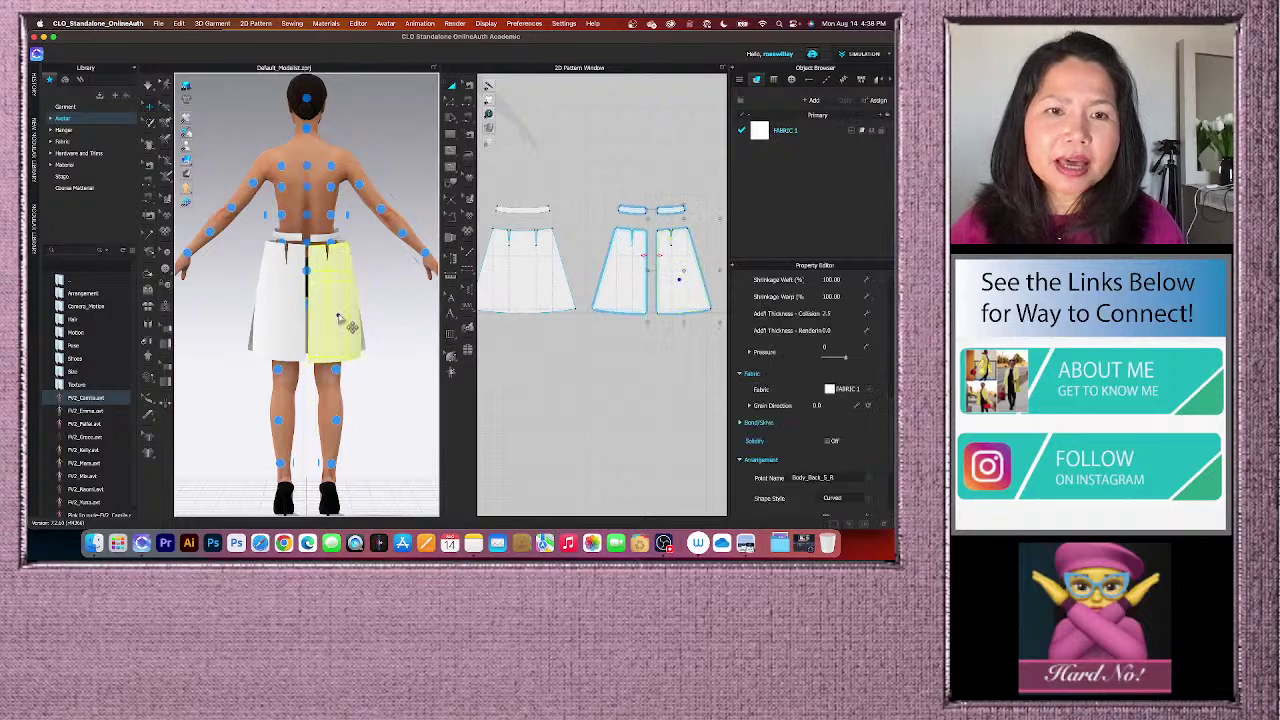
left_click(338, 318)
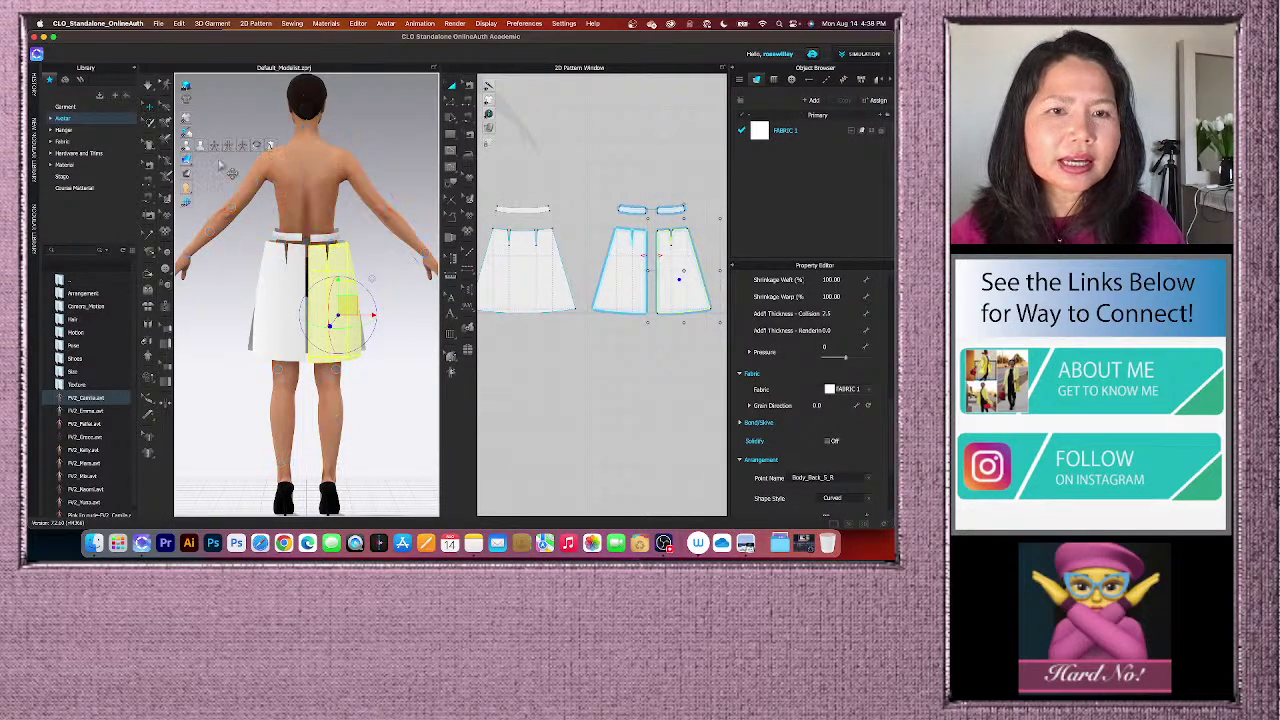
left_click(388, 378)
- Check the arrangement from the front and side, and lower the front skirt panel slightly below its waistband
scroll(380, 393, "down", 2)
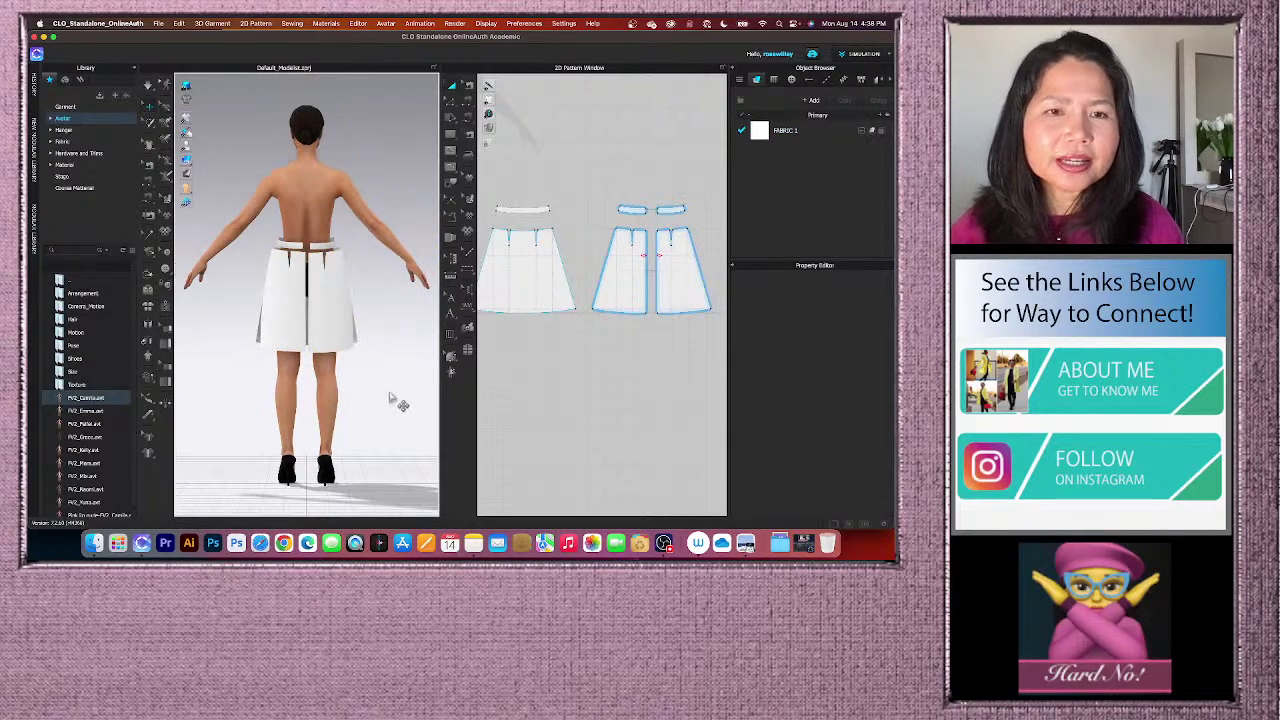
right_click_drag(398, 403, 288, 408)
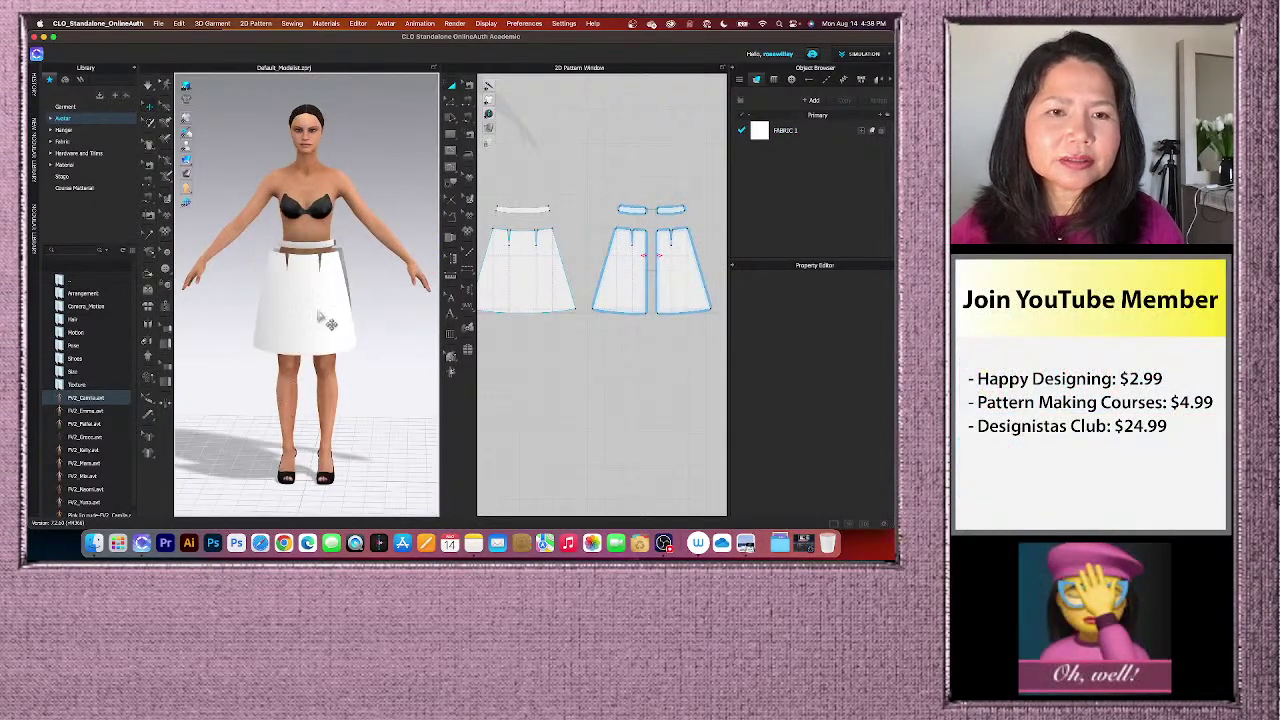
right_click_drag(228, 436, 296, 382)
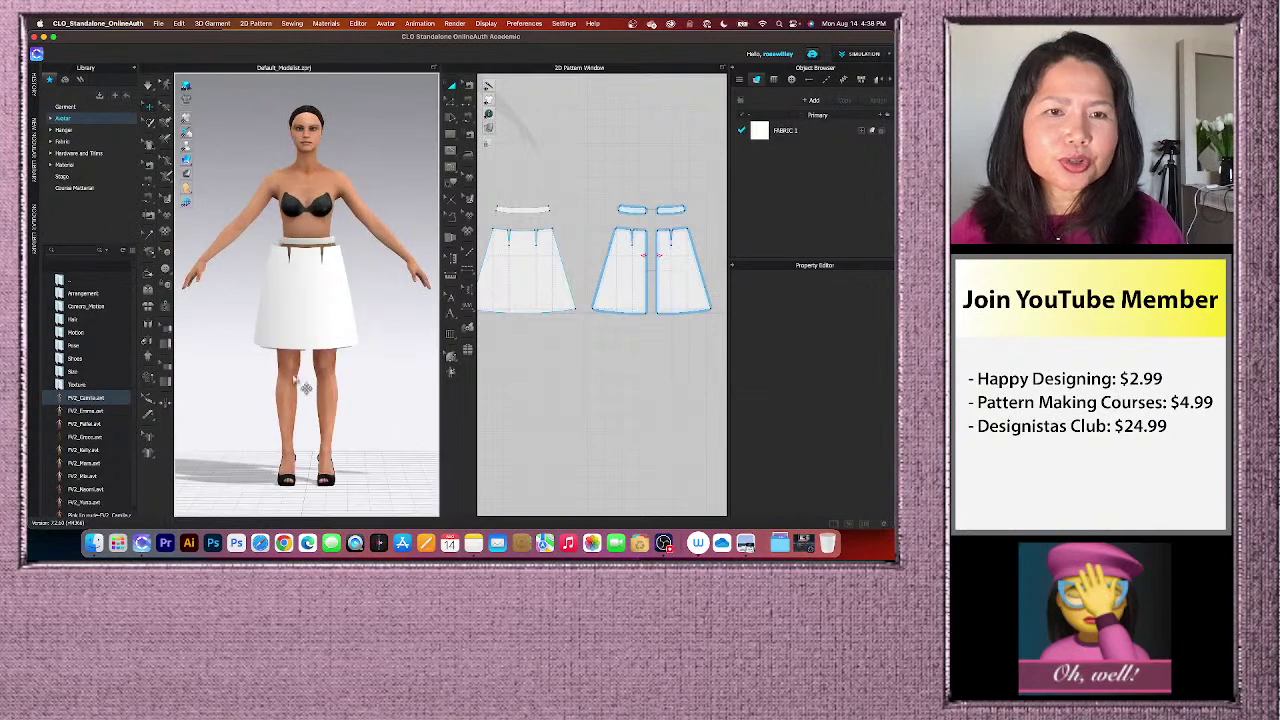
left_click(330, 305)
right_click_drag(392, 399, 328, 400)
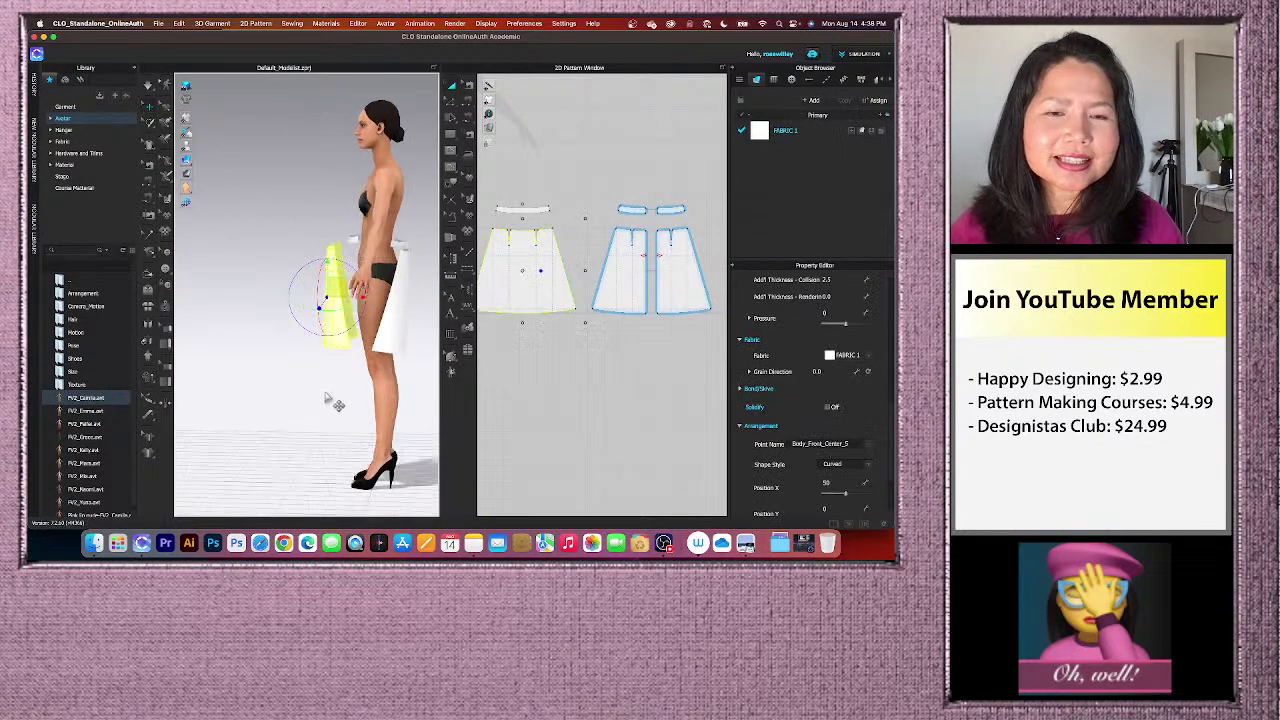
left_click(258, 370)
key("2")
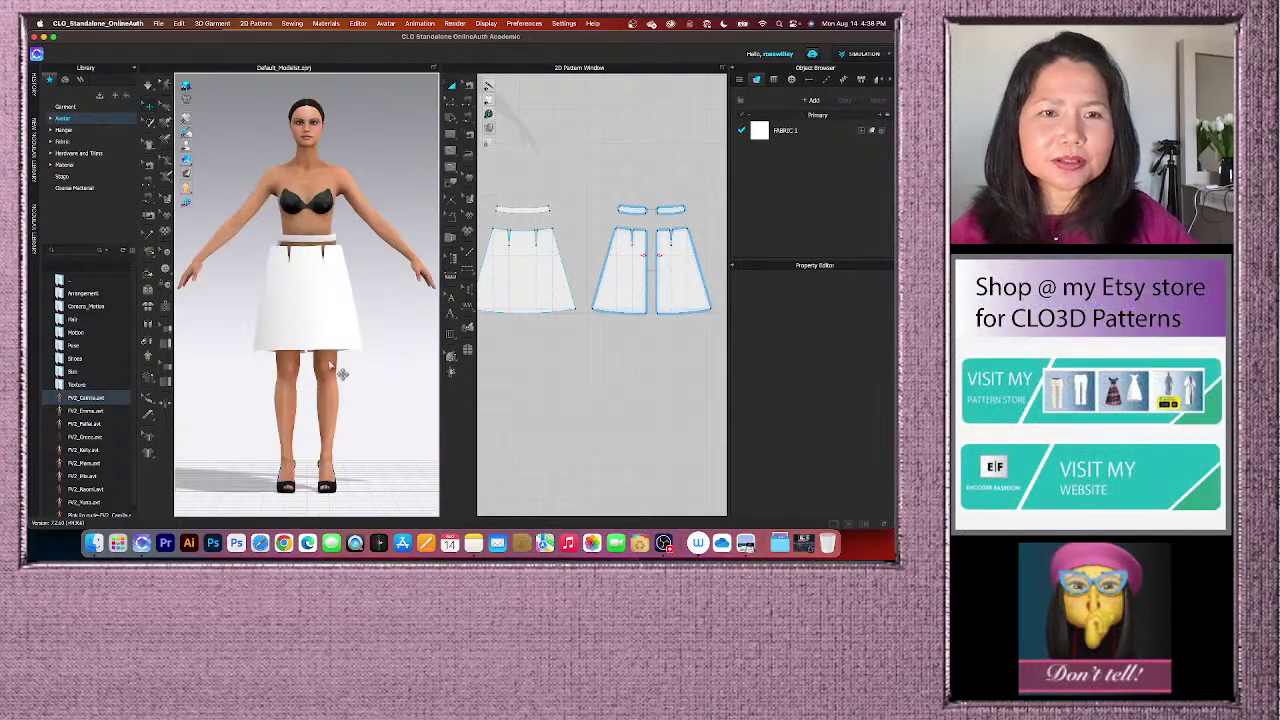
left_click(318, 300)
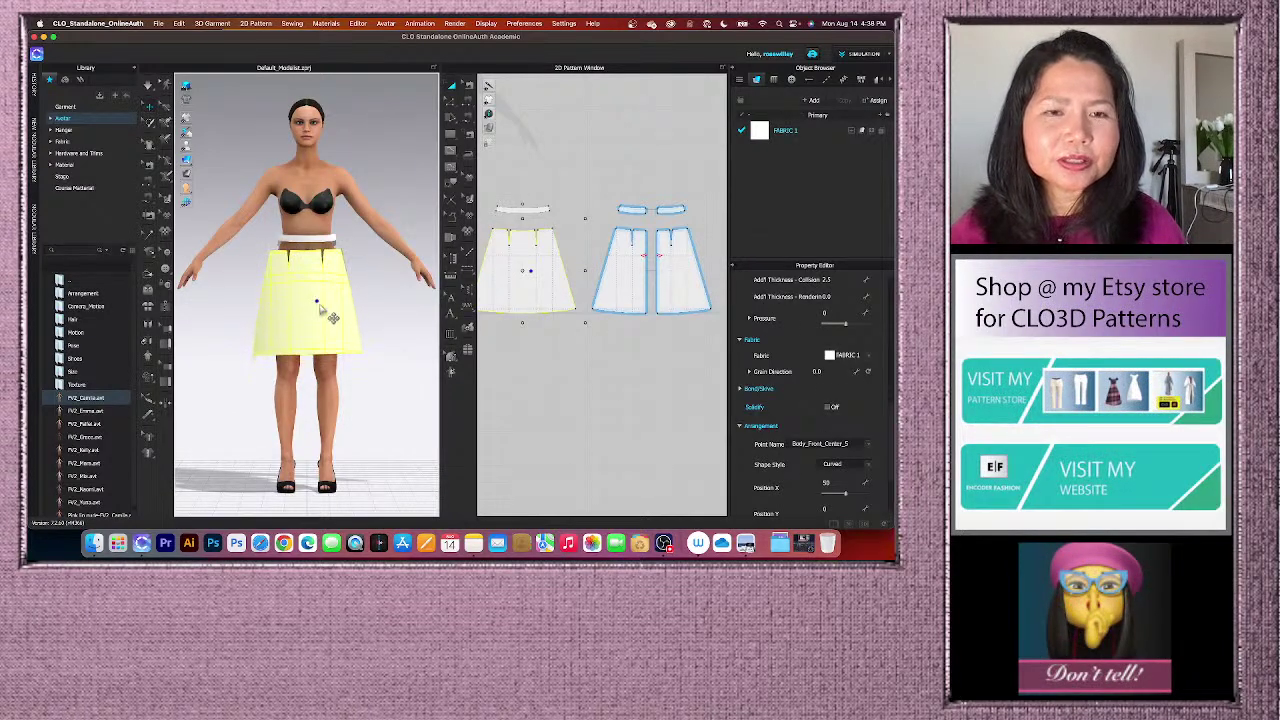
left_click(378, 373)
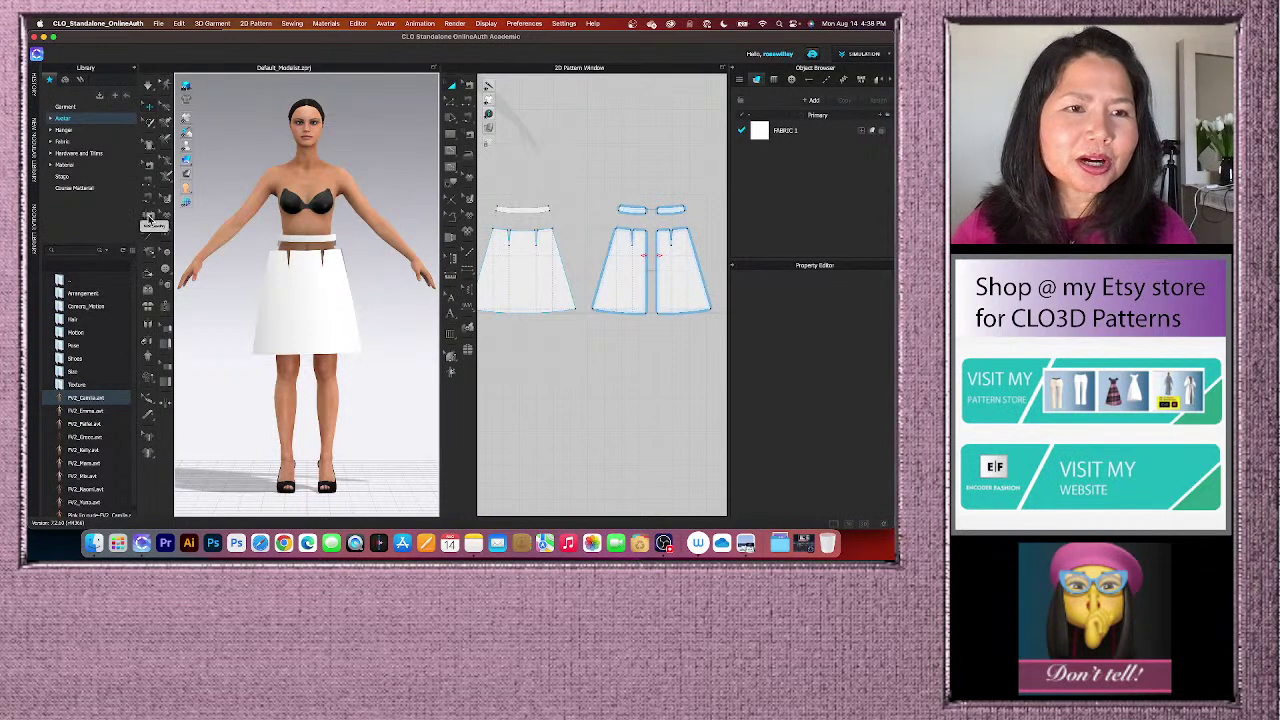
- Run Auto Sewing on the arranged pieces with the garment type set to Skirt
left_click(150, 220)
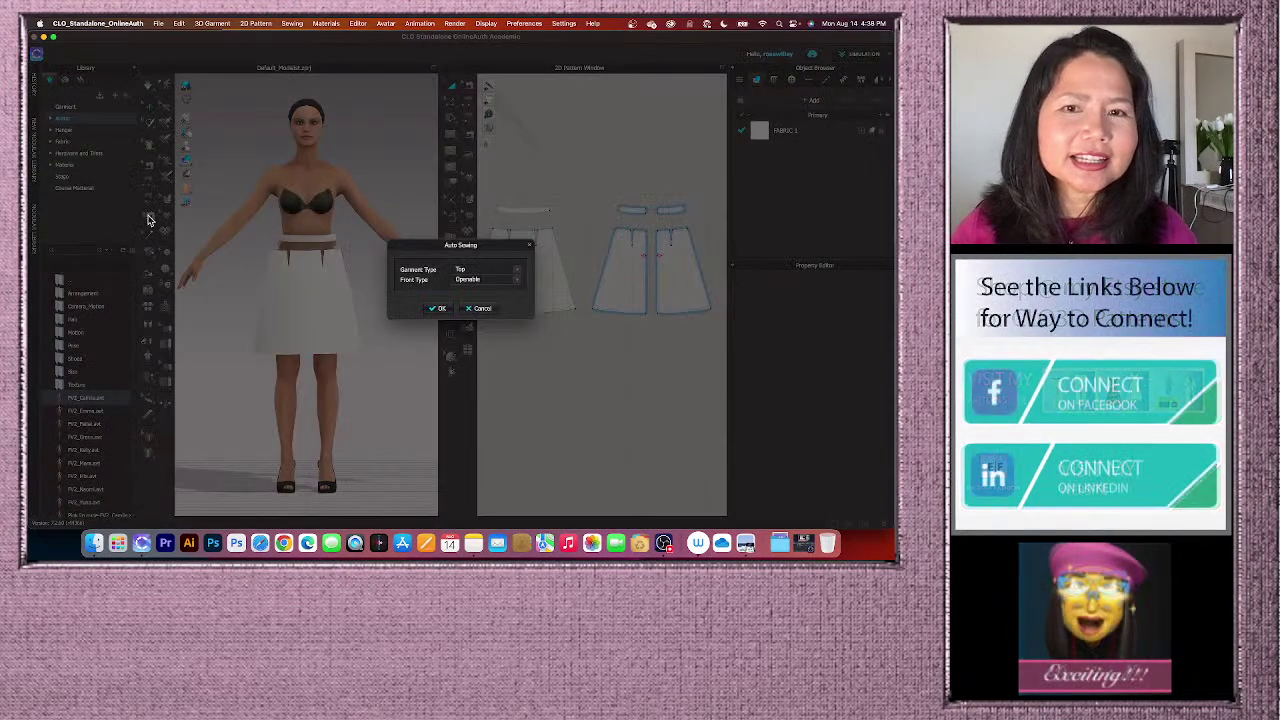
left_click(518, 271)
left_click(458, 276)
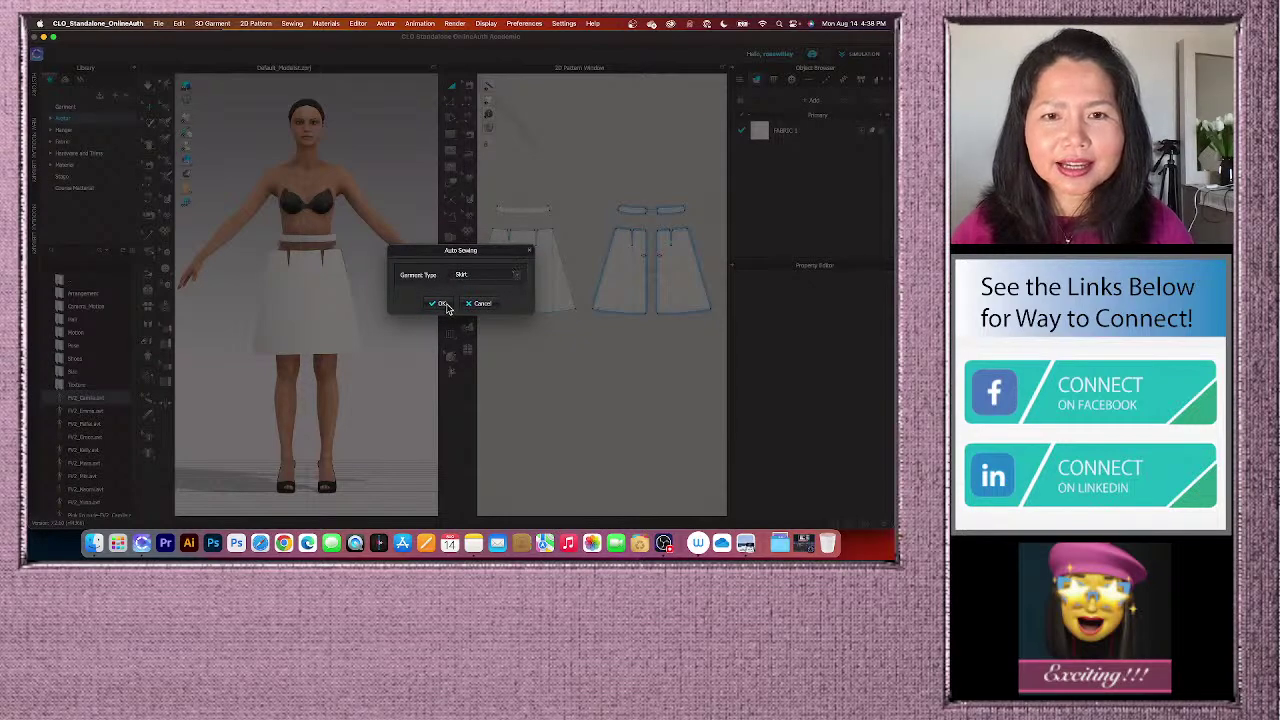
left_click(443, 304)
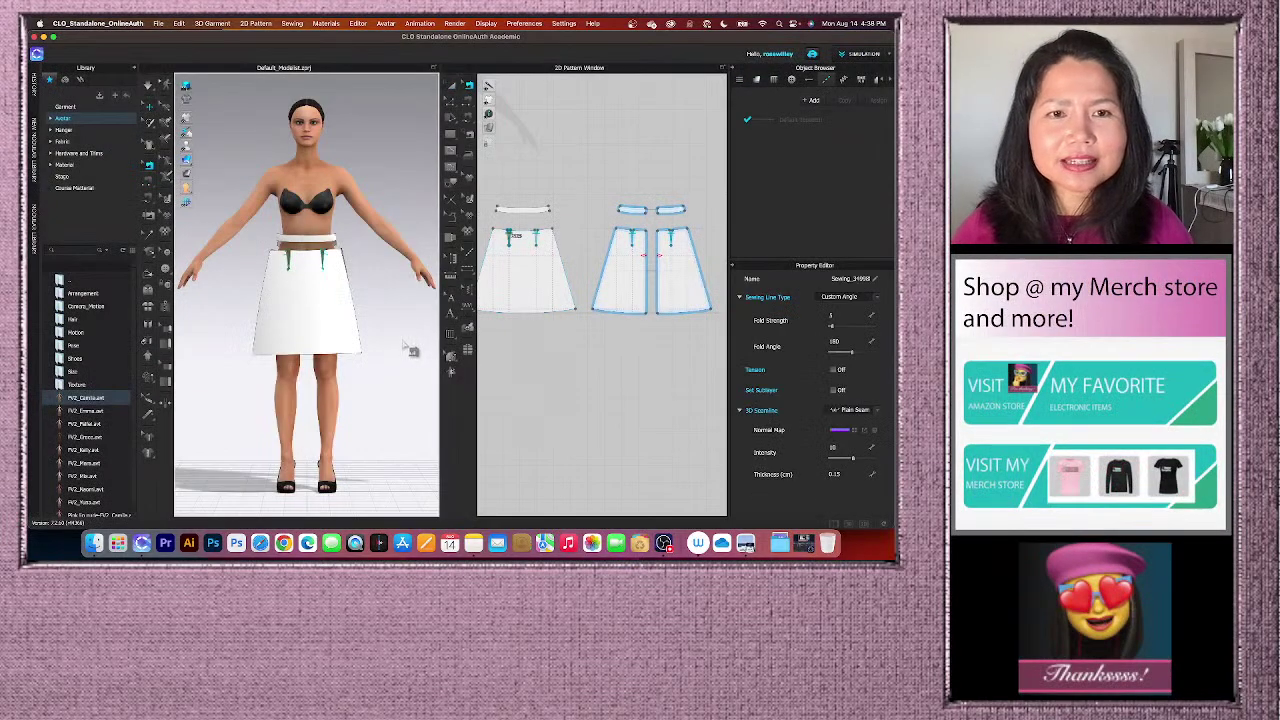
- Inspect the Auto Sewing result from the front, back and side, checking the darts, side seams, centre back and waistband edges
mouse_move(405, 327)
right_mouse_down()
mouse_move(300, 328)
mouse_move(398, 336)
right_mouse_up()
right_click_drag(234, 340, 335, 336)
scroll(349, 277, "up", 2)
scroll(349, 277, "up", 2)
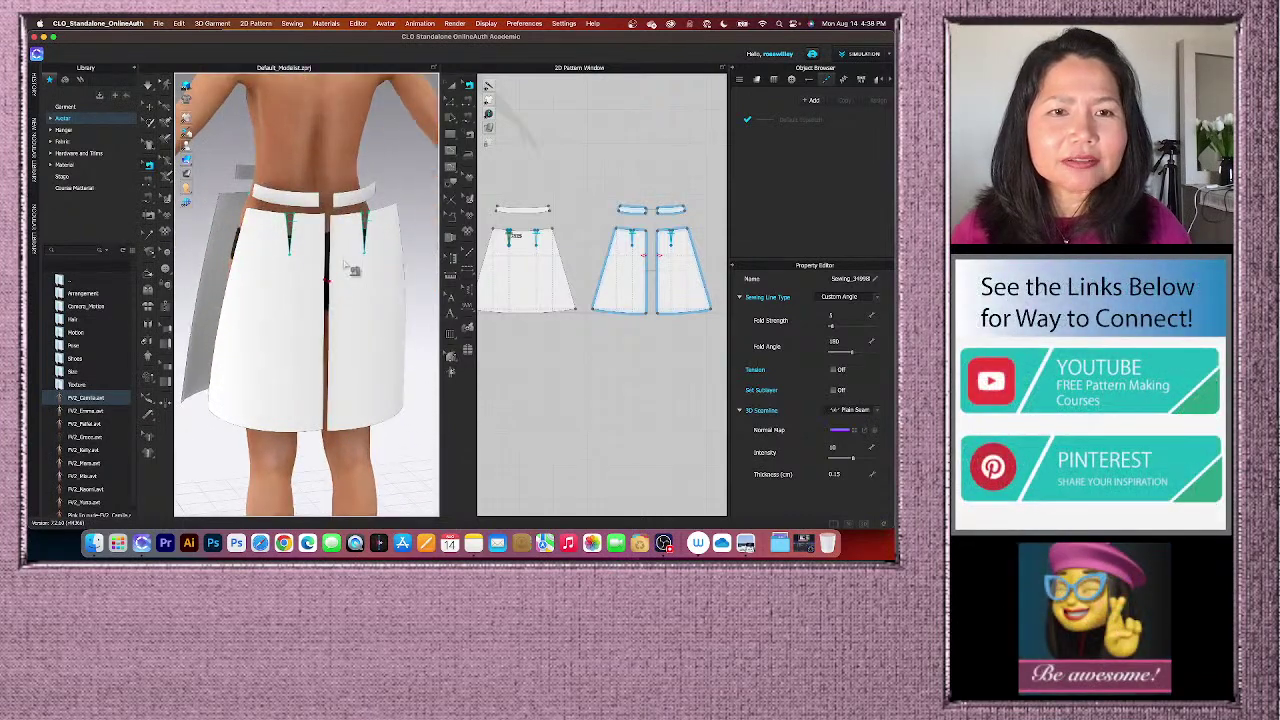
scroll(348, 270, "up", 1)
scroll(348, 268, "down", 1)
scroll(348, 268, "down", 3)
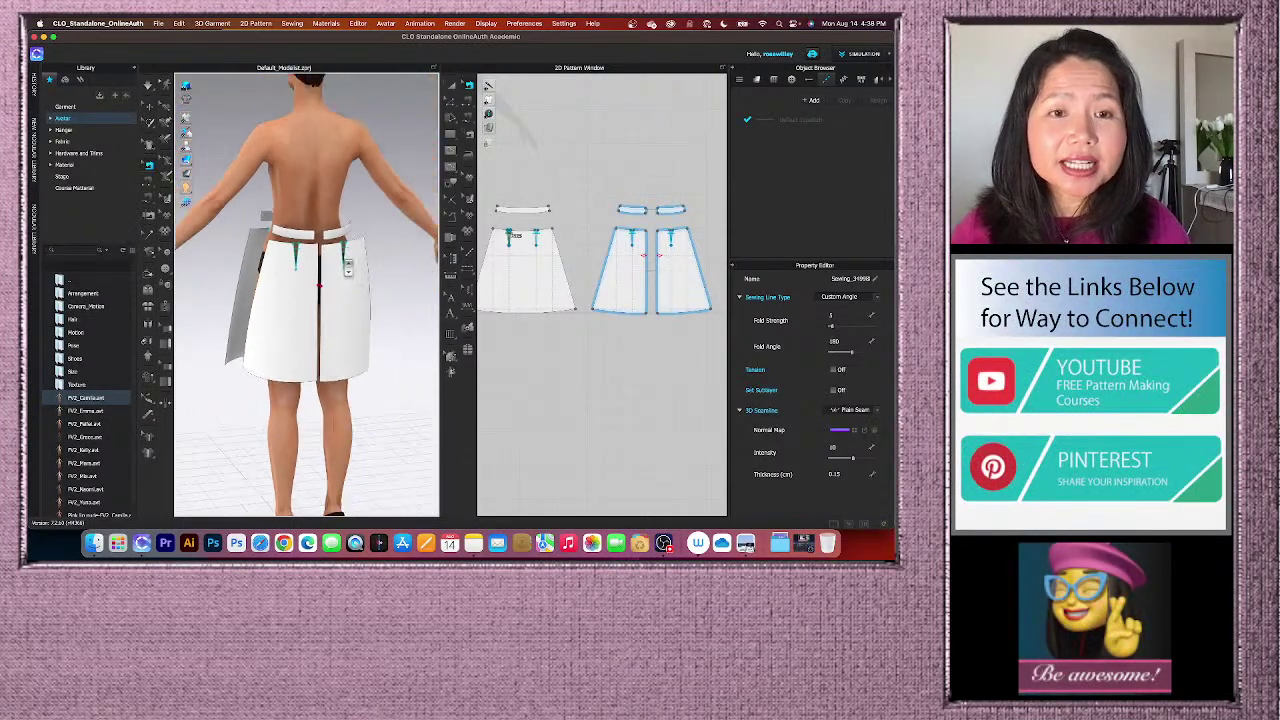
scroll(353, 270, "down", 2)
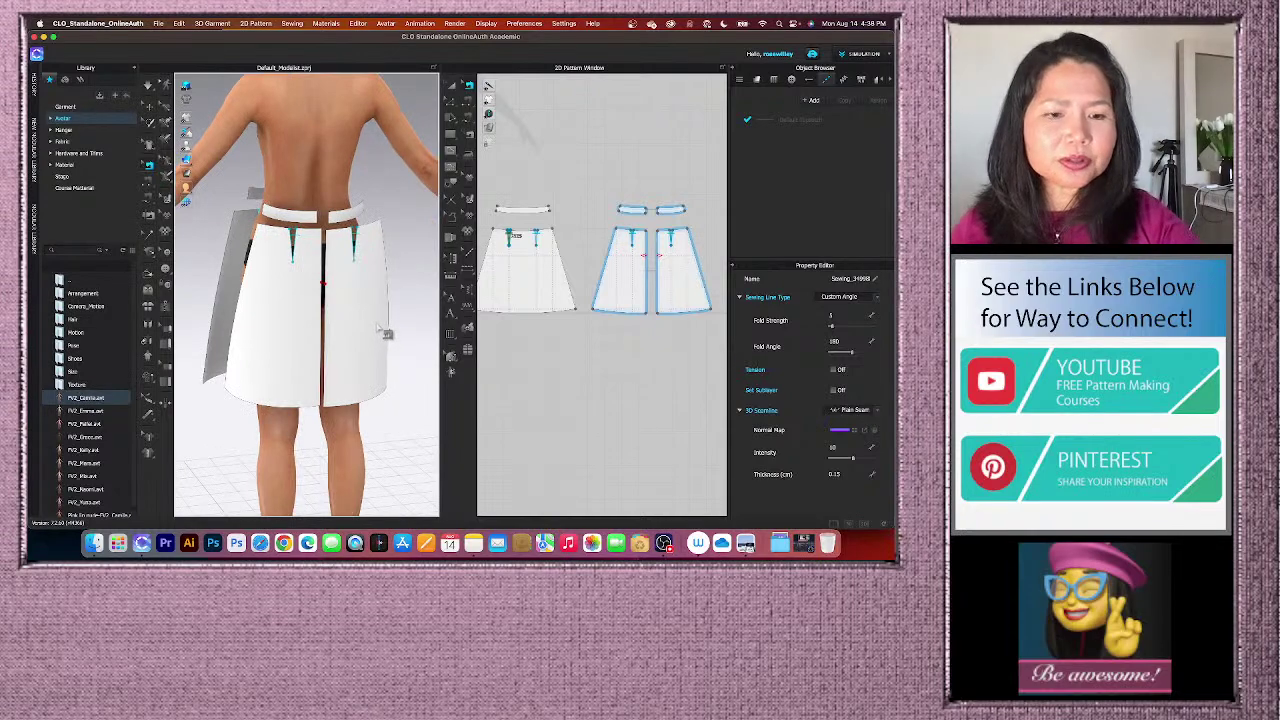
key("2")
scroll(384, 332, "up", 2)
right_click_drag(400, 323, 371, 326)
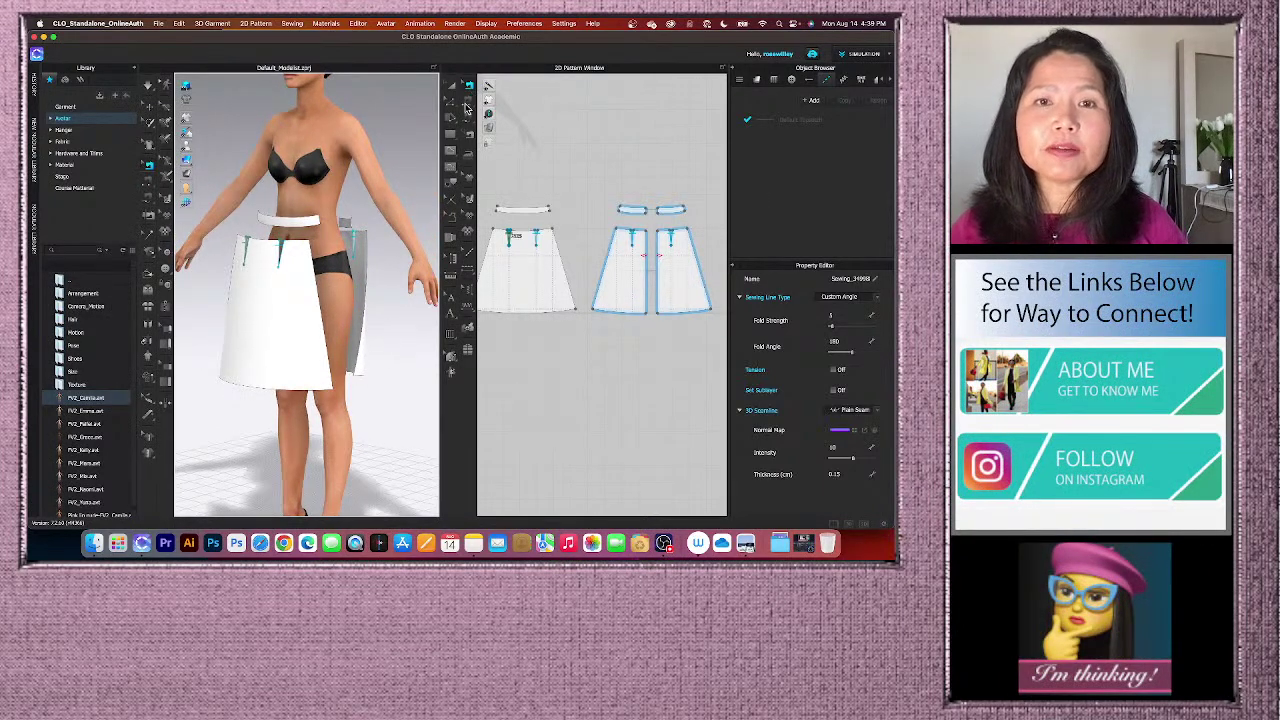
- Sew one side seam of the front skirt panel to the adjacent back panel's side seam with Segment Sewing
left_click(470, 104)
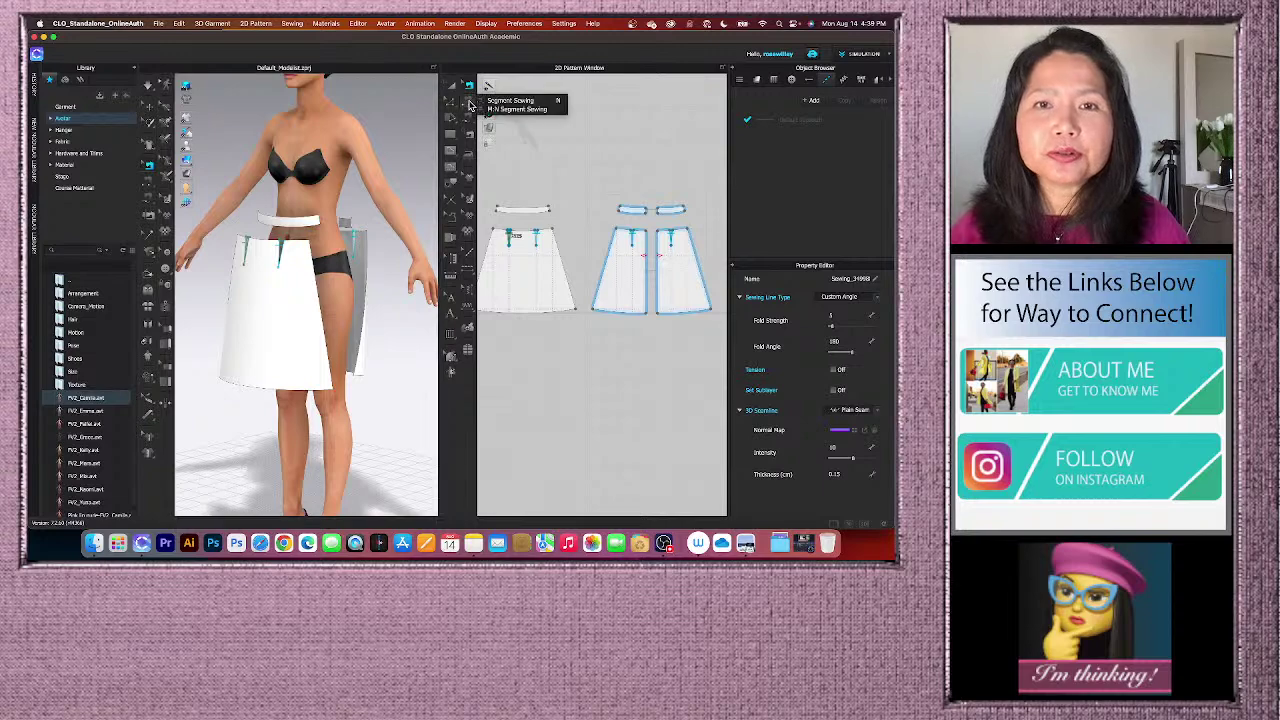
left_click(524, 104)
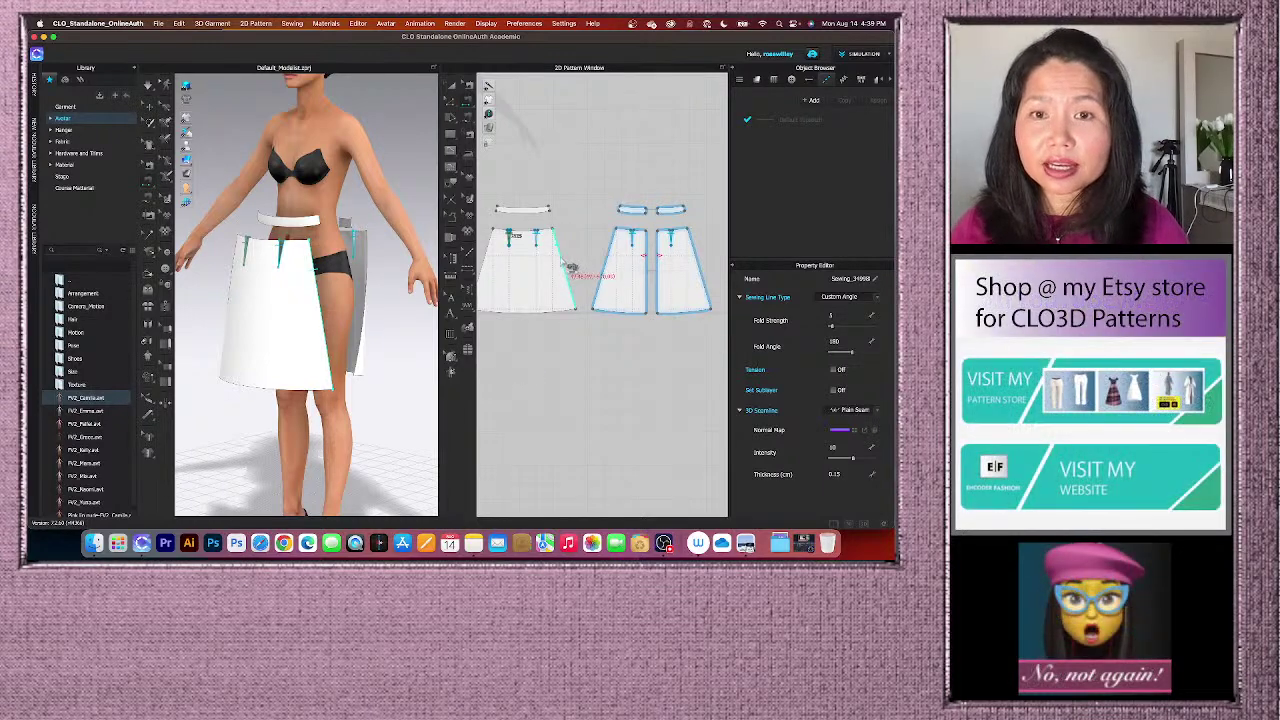
left_click(570, 266)
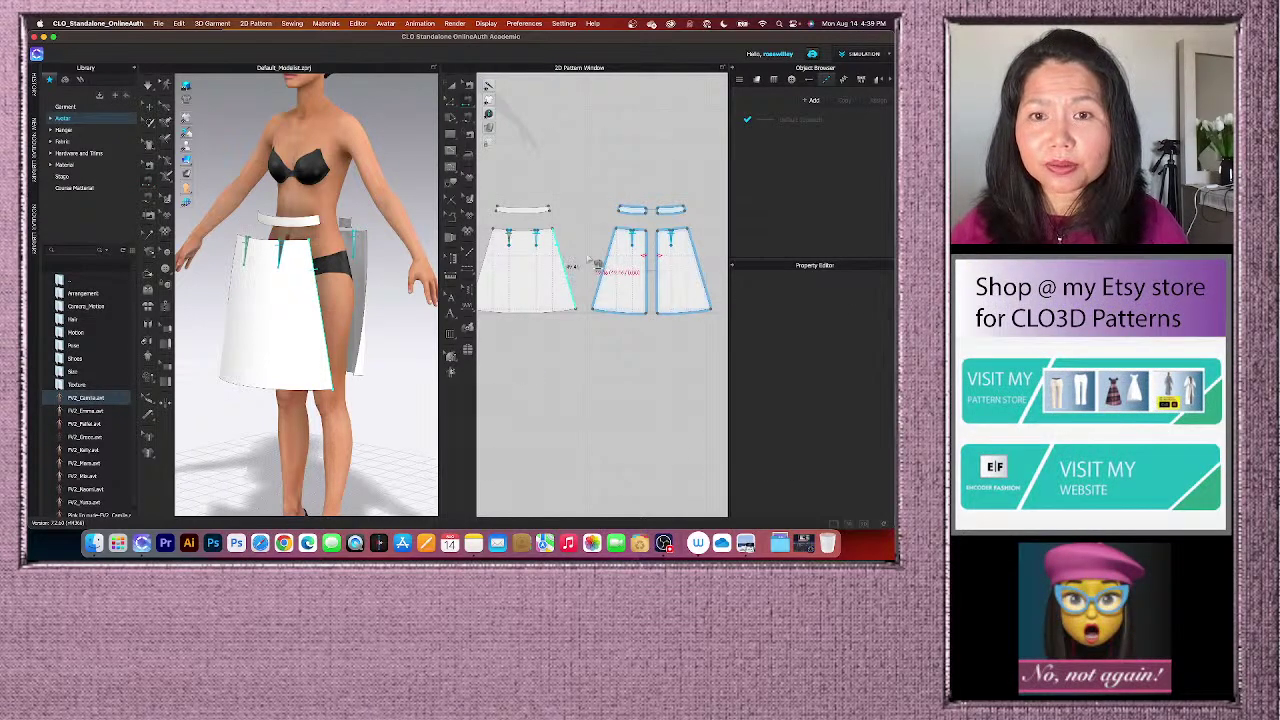
left_click(600, 266)
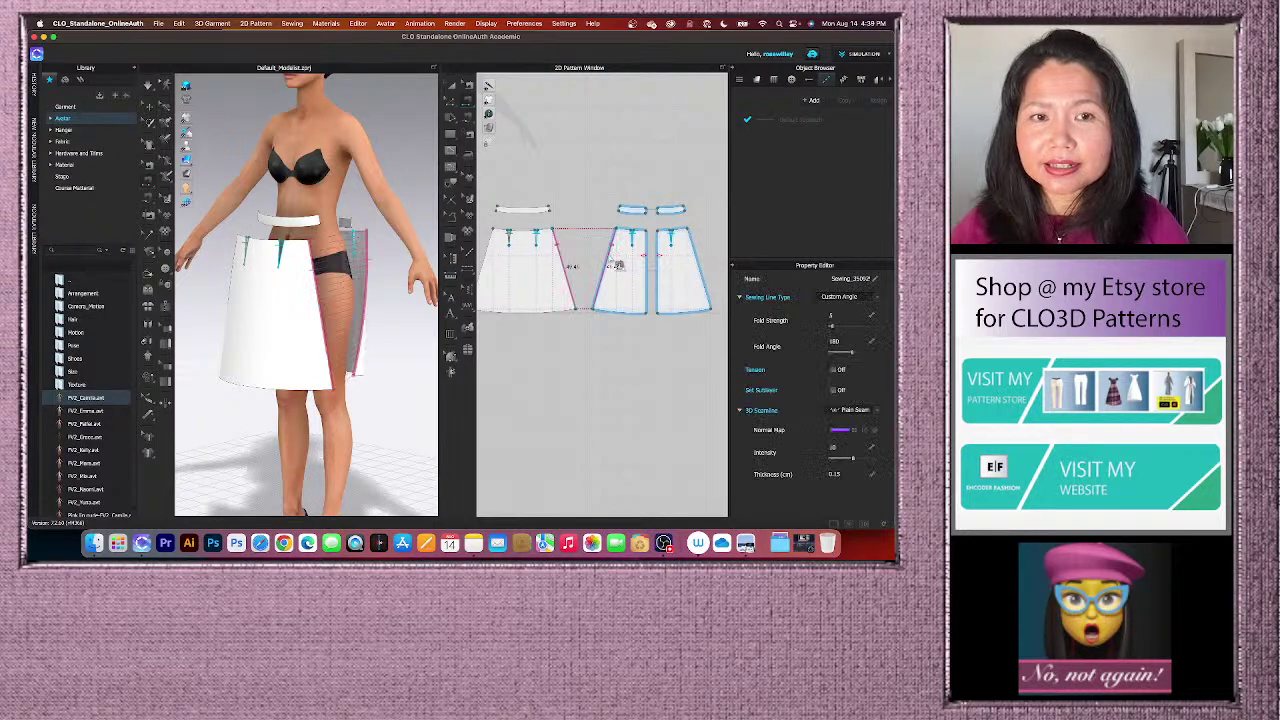
- Sew the front panel's remaining side seam to the outer side seam of the other half back panel
right_click_drag(415, 326, 340, 324)
scroll(535, 343, "down", 5)
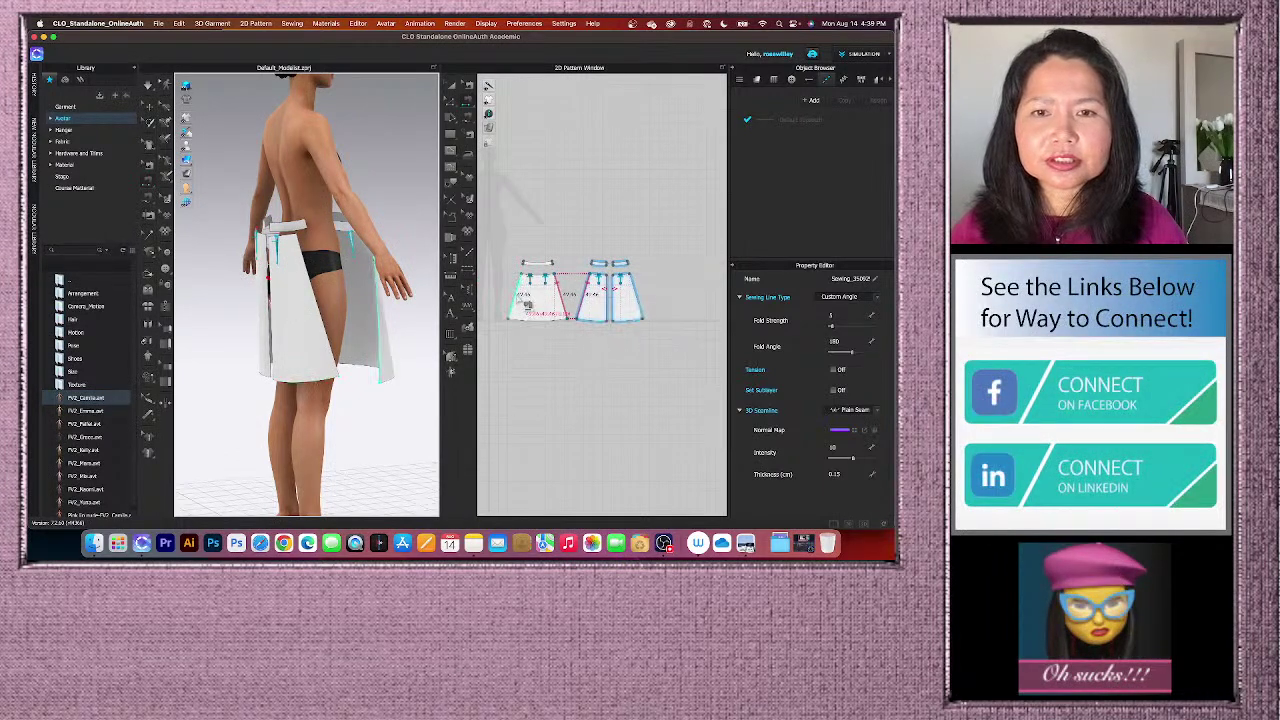
left_click(575, 326)
left_click(646, 300)
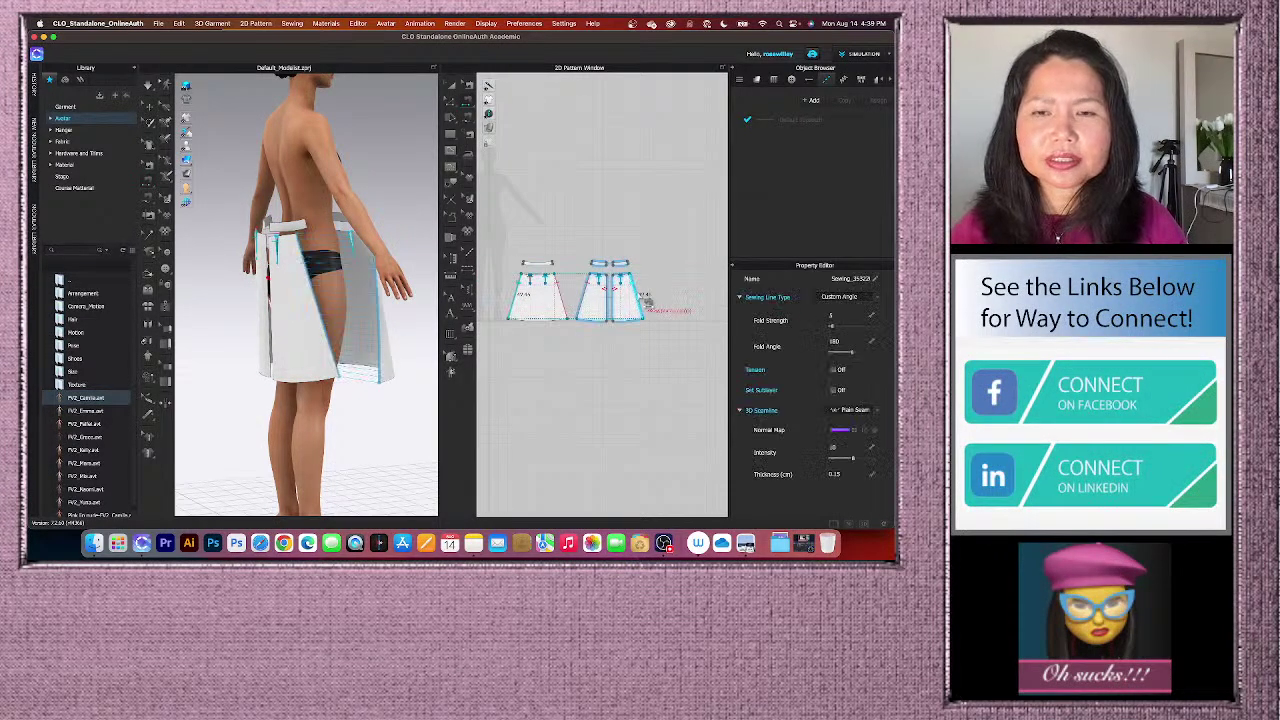
- Sew the lower and upper centre back segments of the two half back panels together
scroll(640, 298, "up", 3)
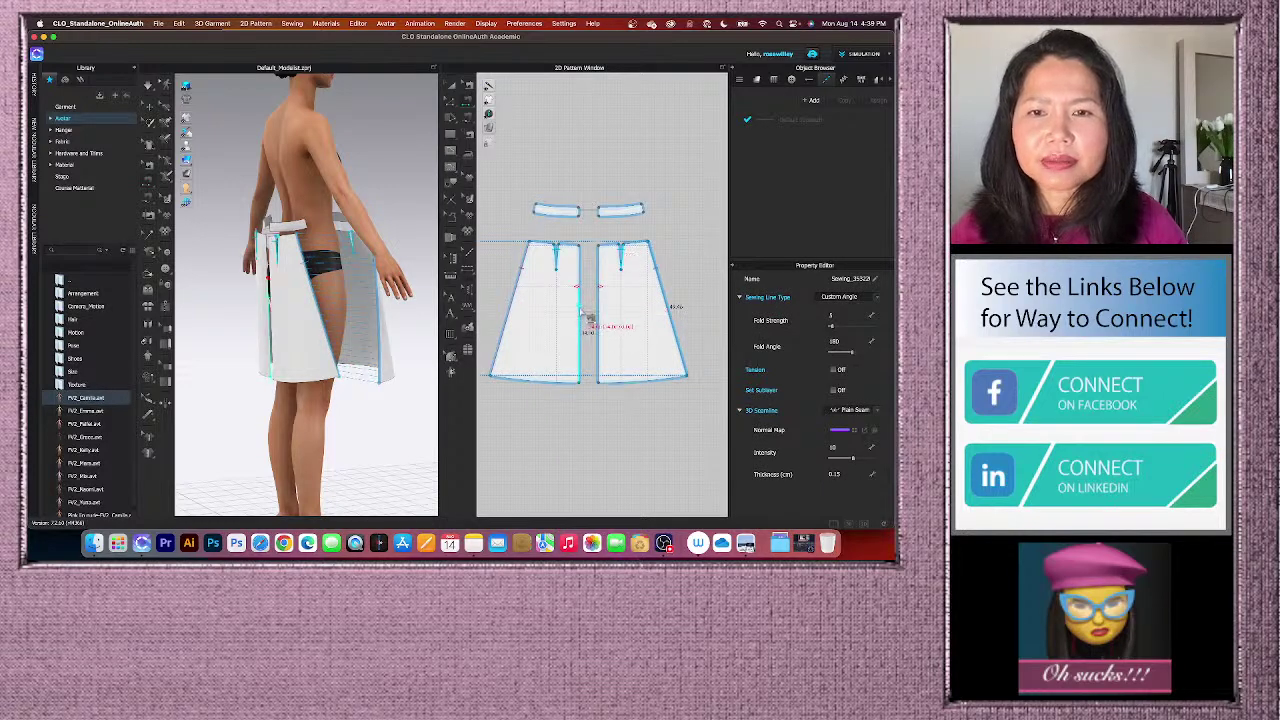
left_click(596, 310)
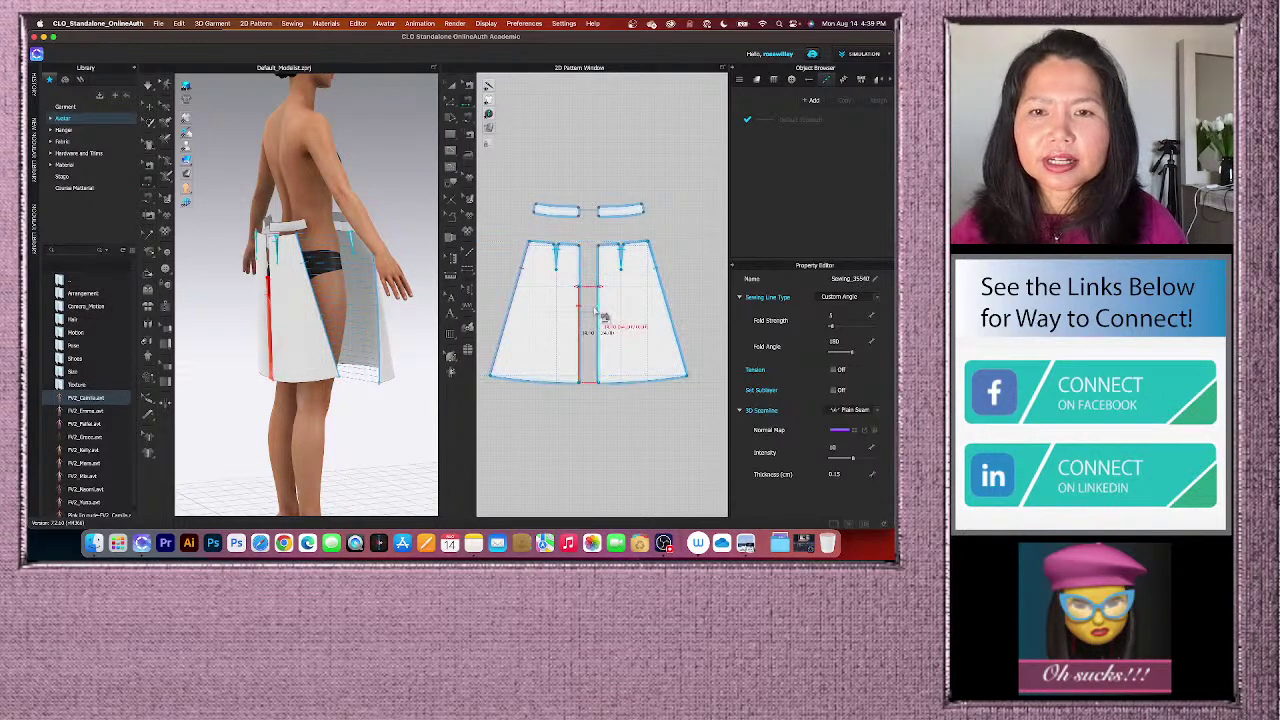
left_click(604, 276)
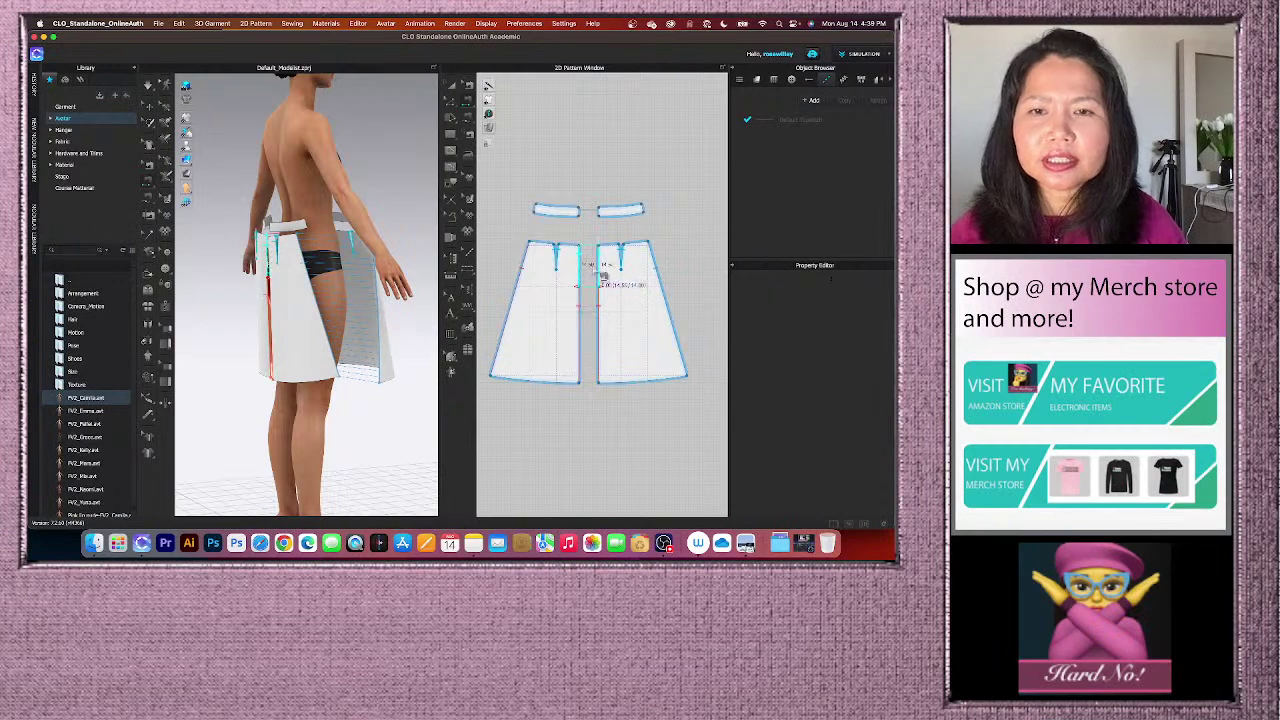
left_click(608, 276)
- Free-sew the full lower edge of the front waistband to the front skirt's waistline, skipping over both dart openings
scroll(606, 279, "up", 2)
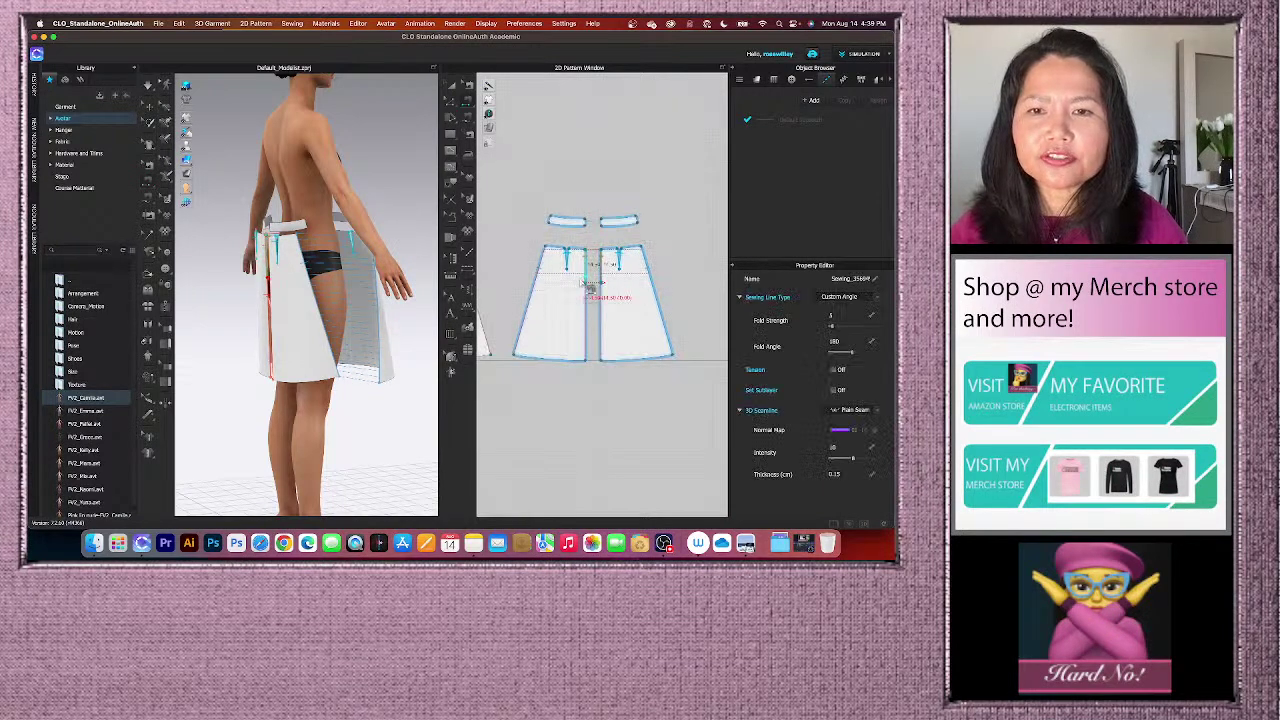
scroll(597, 287, "up", 3)
scroll(605, 287, "down", 3)
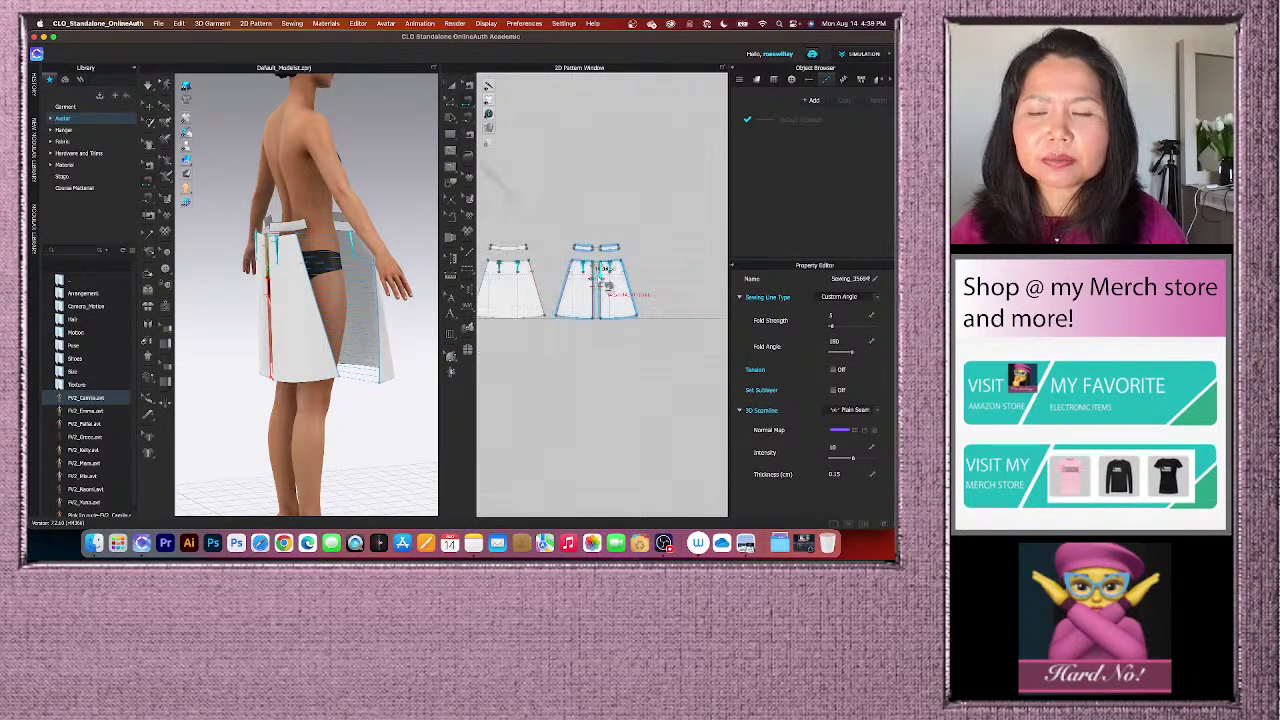
scroll(575, 290, "up", 4)
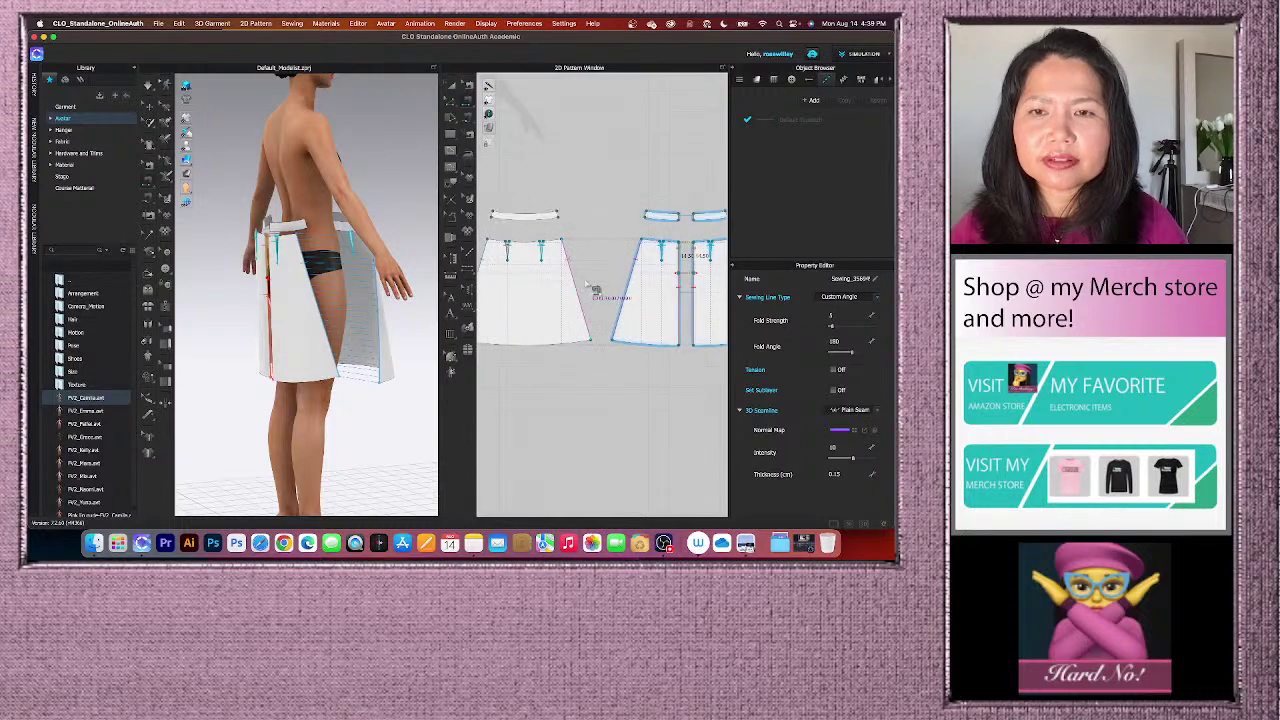
scroll(595, 289, "down", 2)
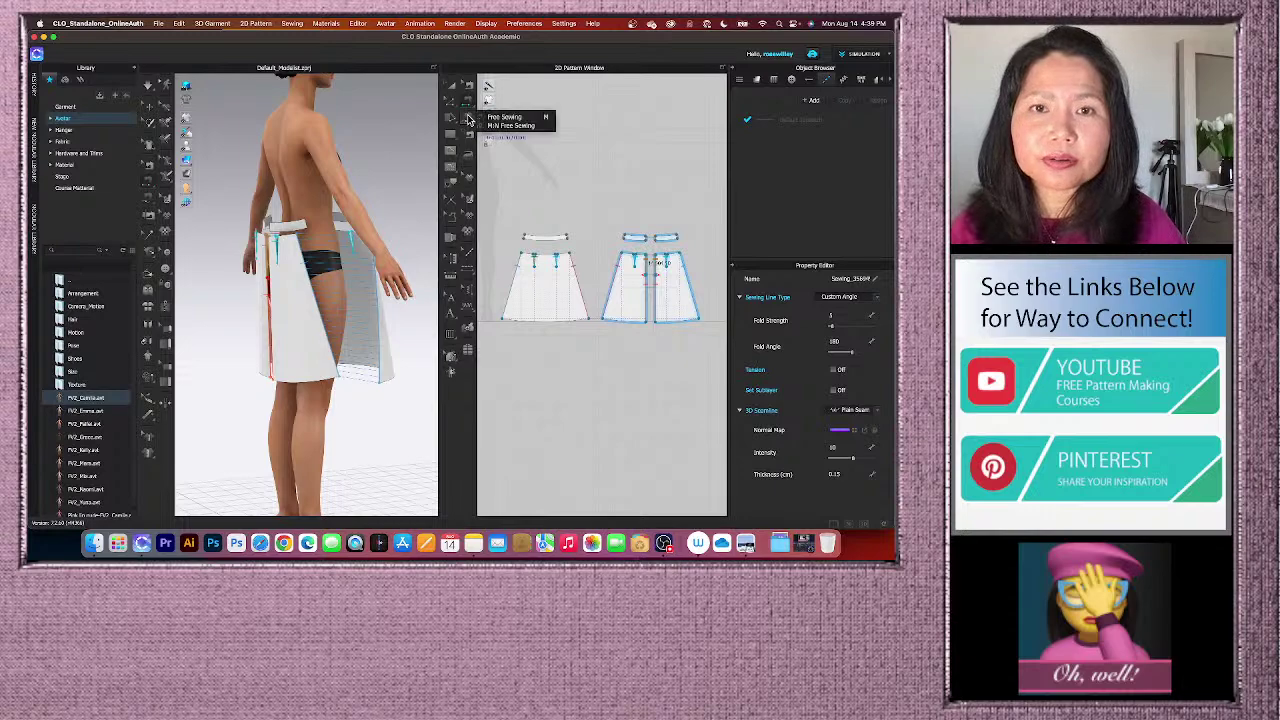
scroll(590, 265, "up", 2)
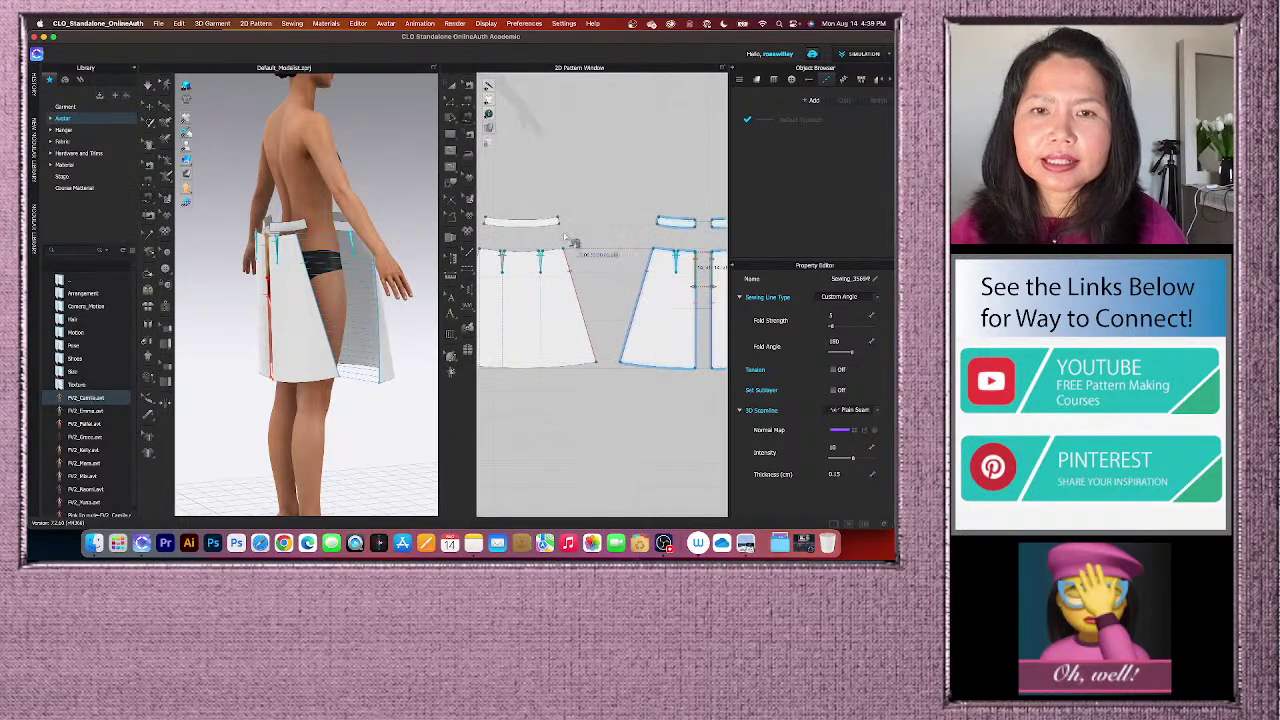
scroll(560, 238, "down", 1)
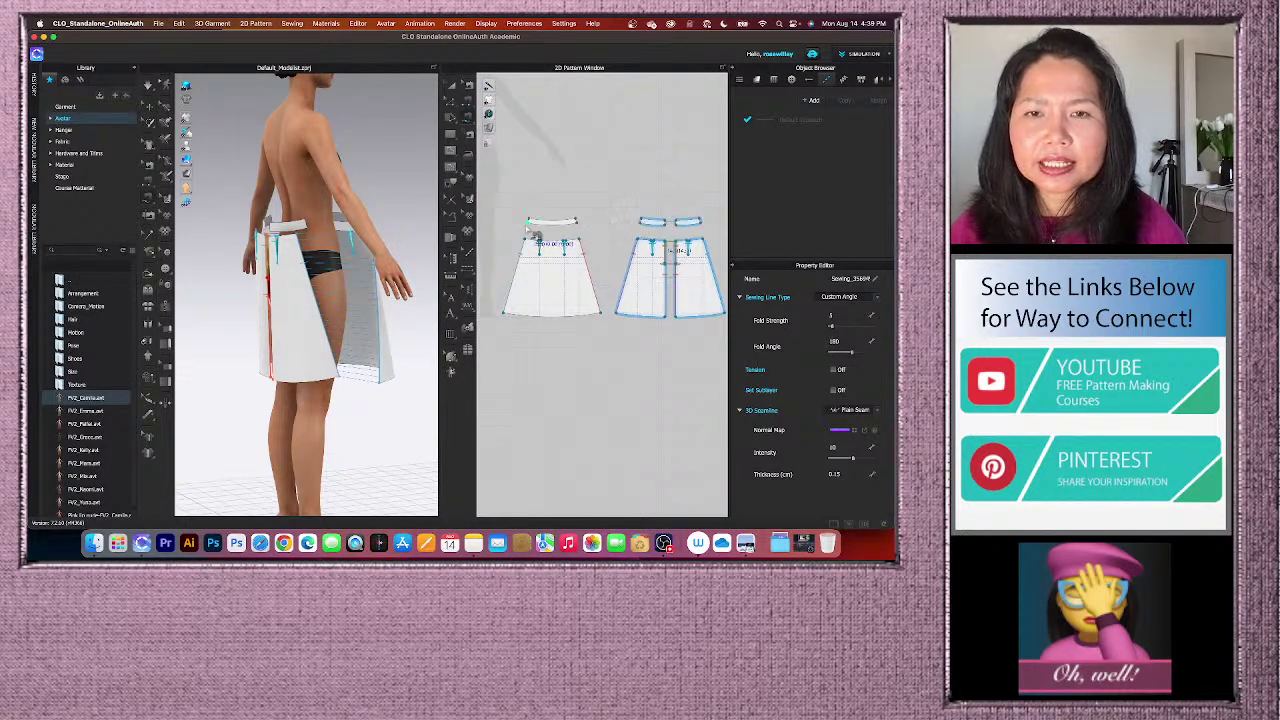
scroll(545, 235, "up", 3)
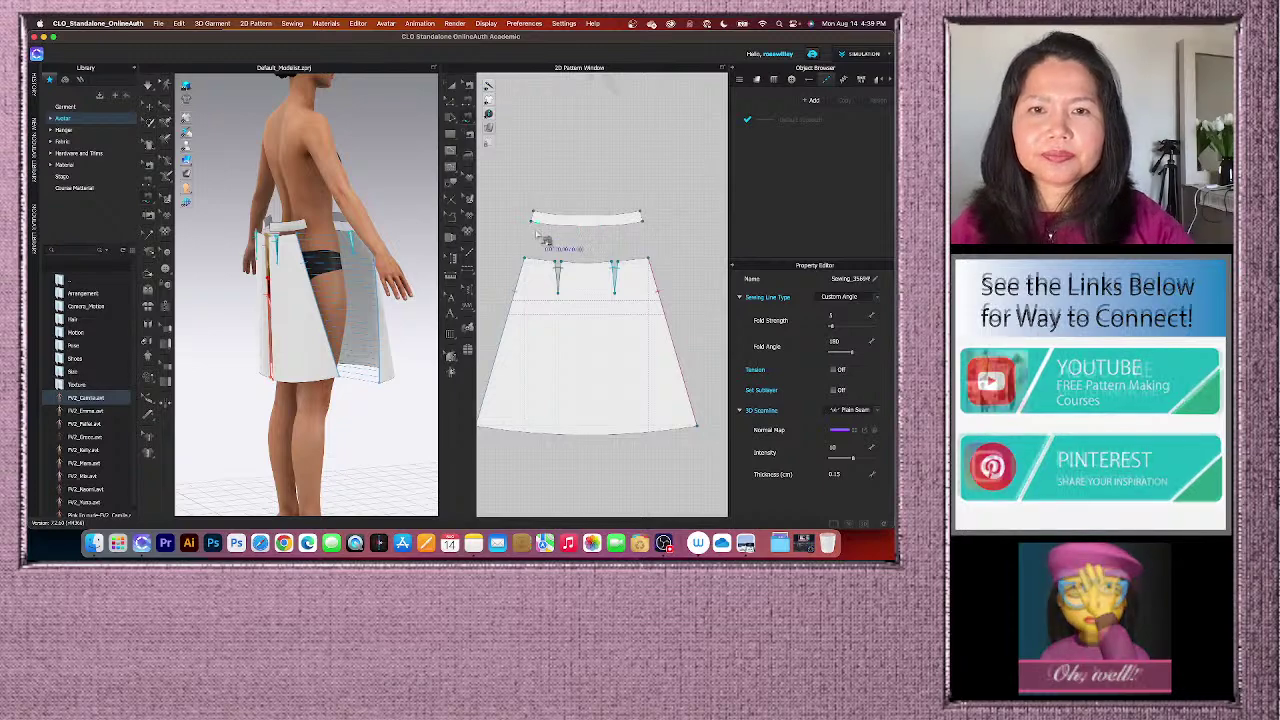
left_click(598, 240)
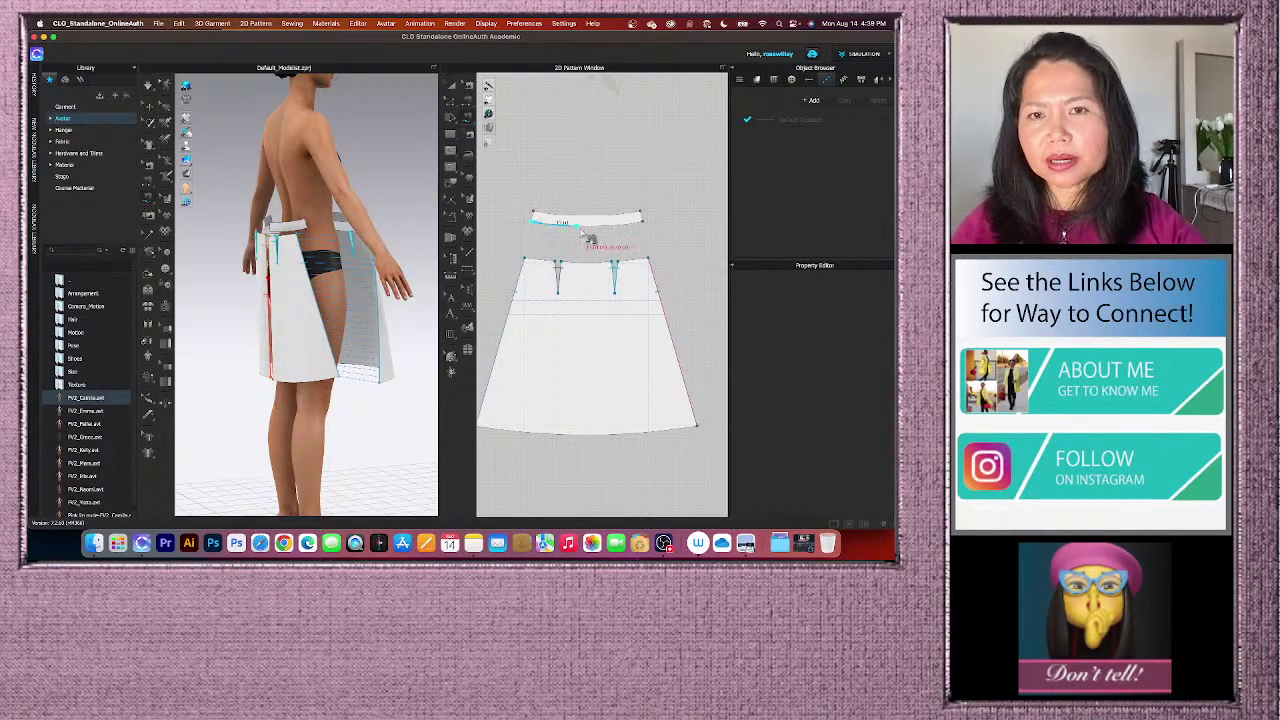
left_click(648, 234)
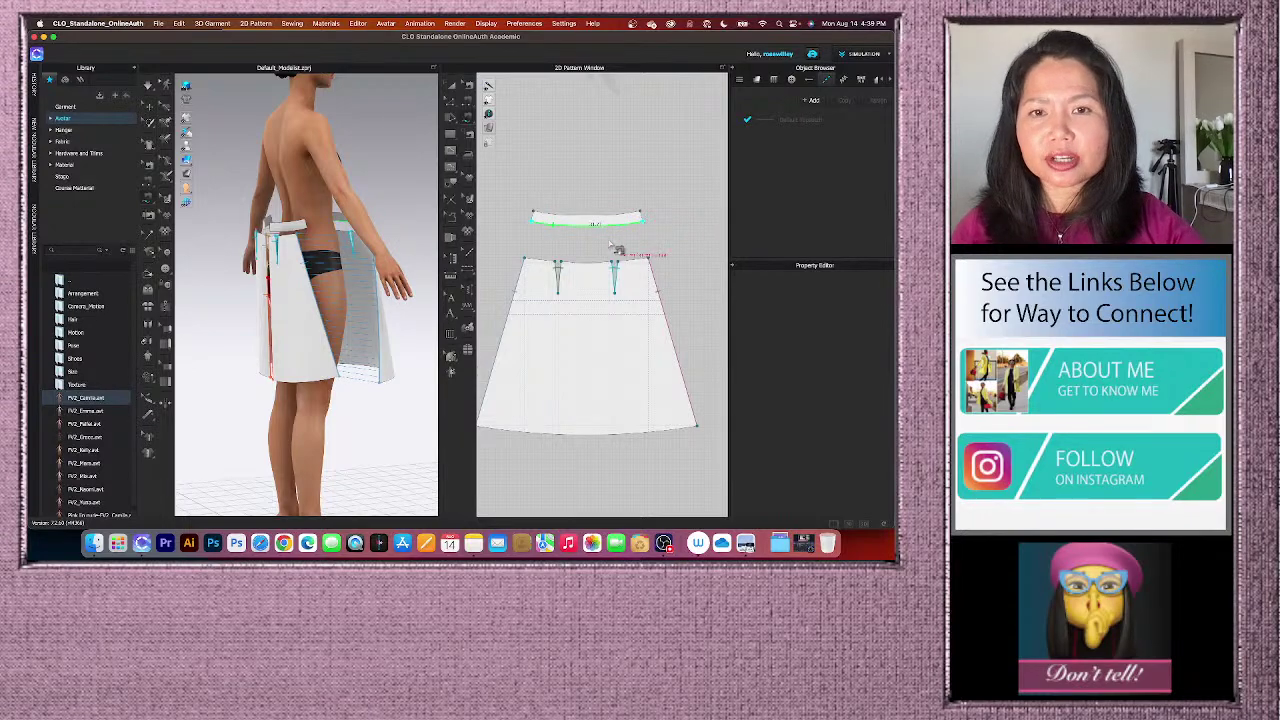
left_click(534, 265)
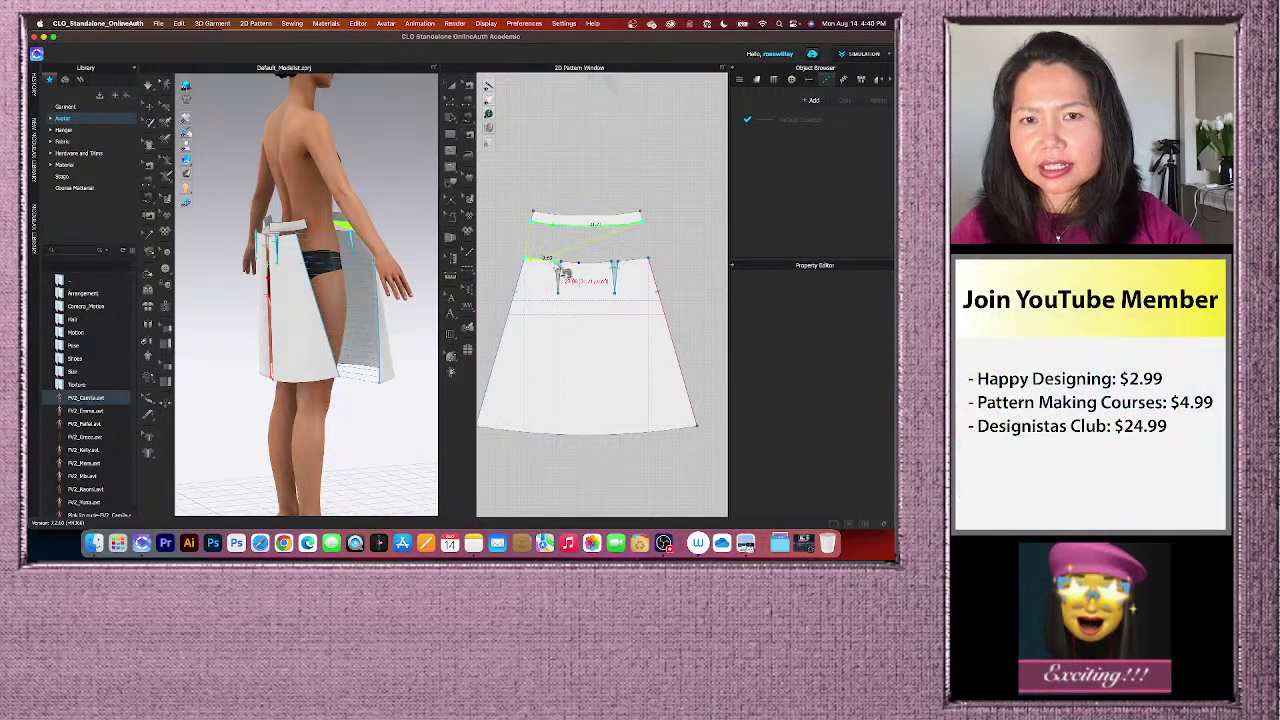
left_click(647, 262)
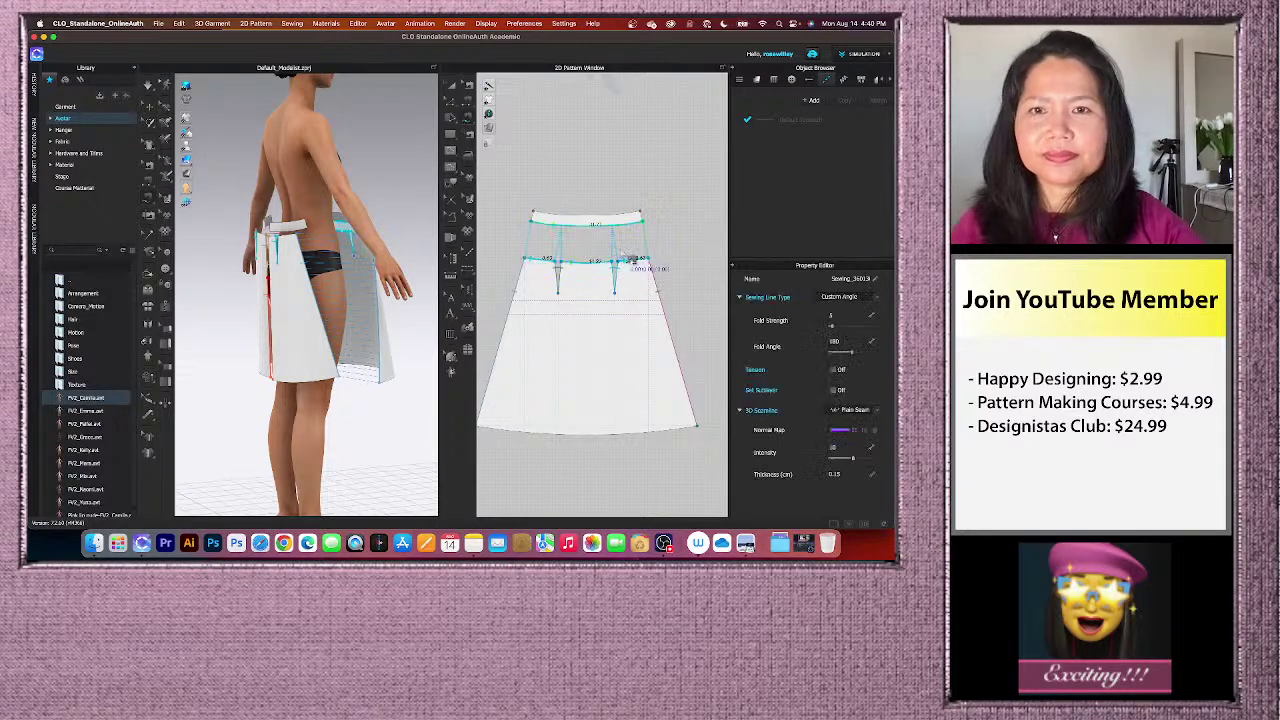
- Free-sew the lower edges of the back waistbands to the waistlines of the half back panels, skipping the dart openings
scroll(625, 247, "down", 3)
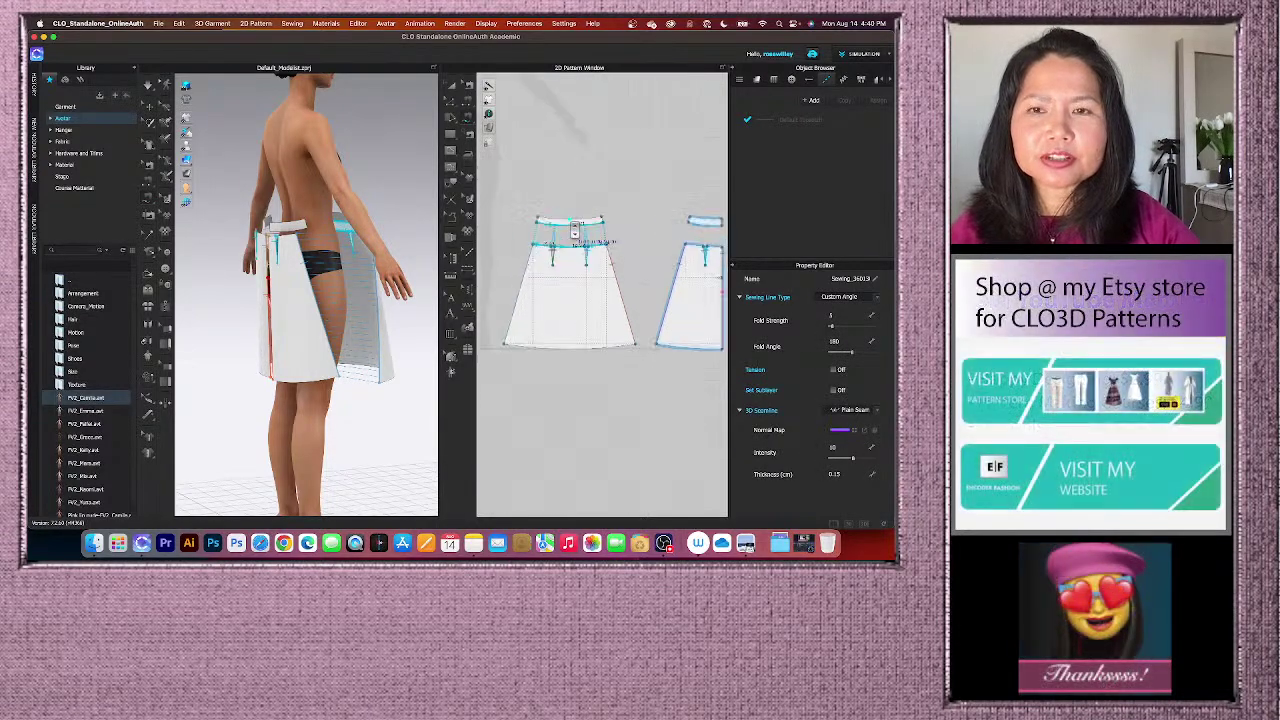
scroll(573, 232, "down", 2)
scroll(573, 232, "down", 2)
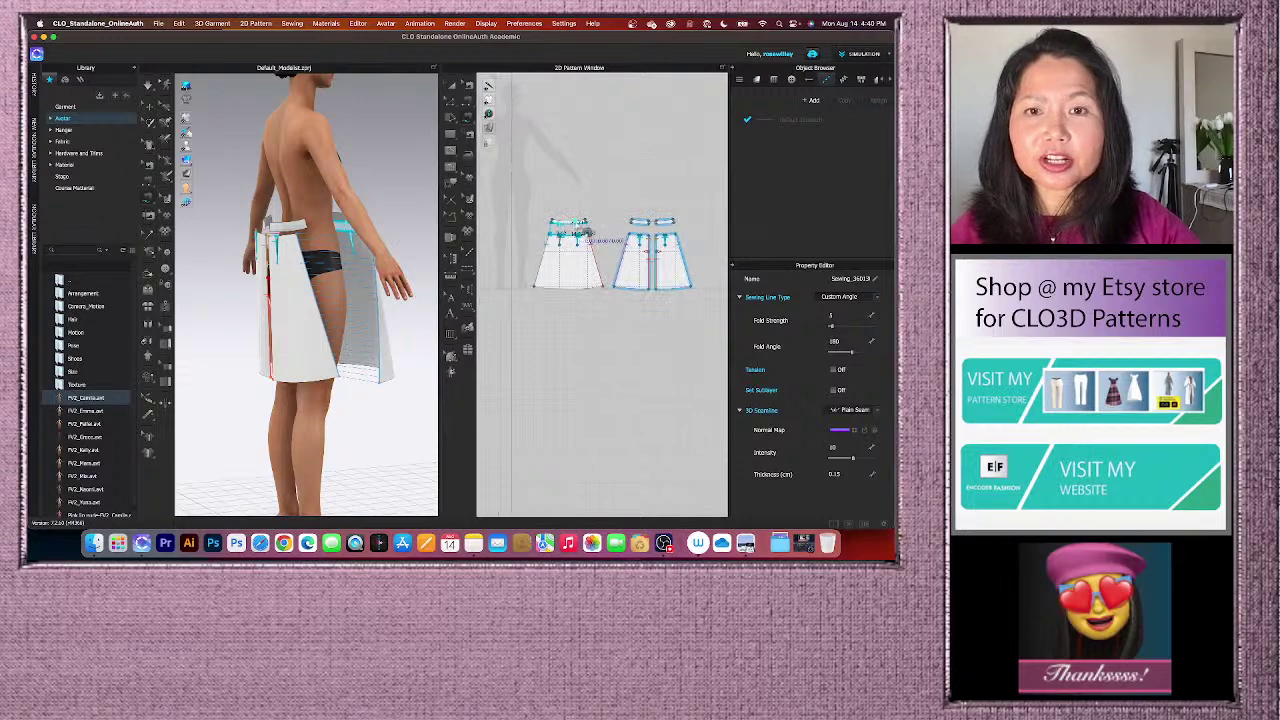
scroll(578, 235, "down", 1)
scroll(588, 241, "down", 1)
scroll(590, 243, "up", 3)
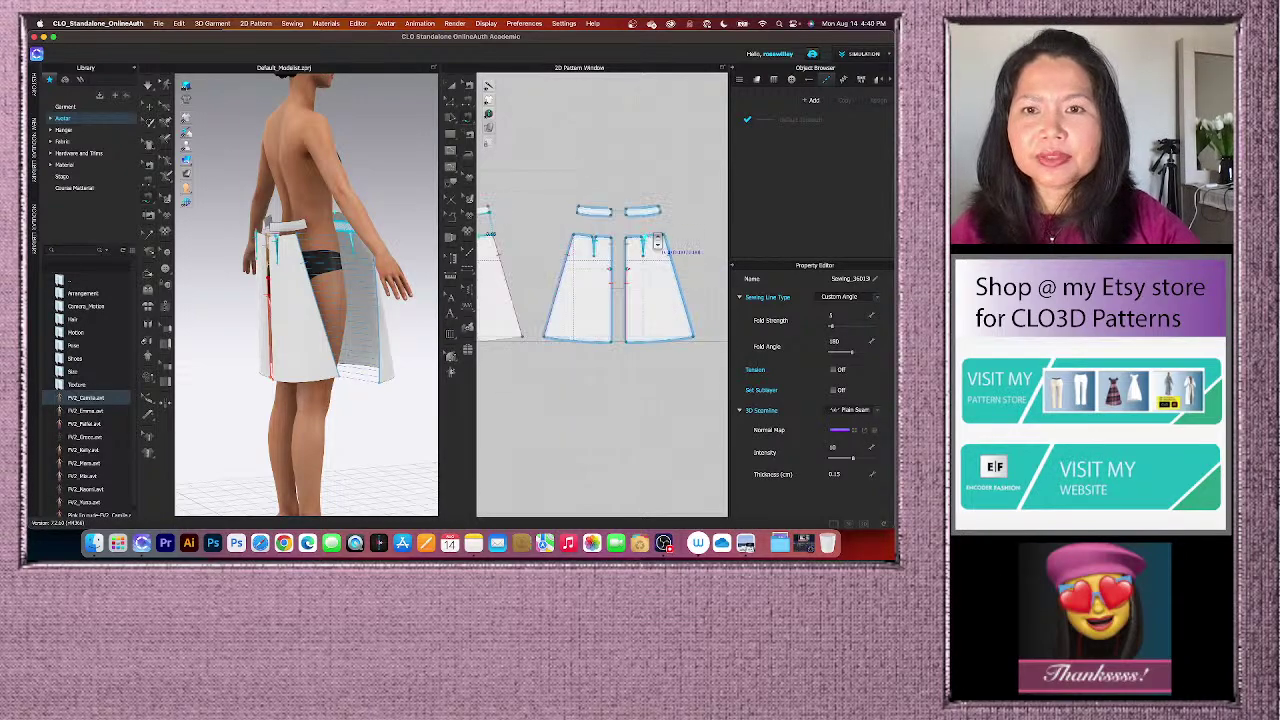
left_click(586, 226)
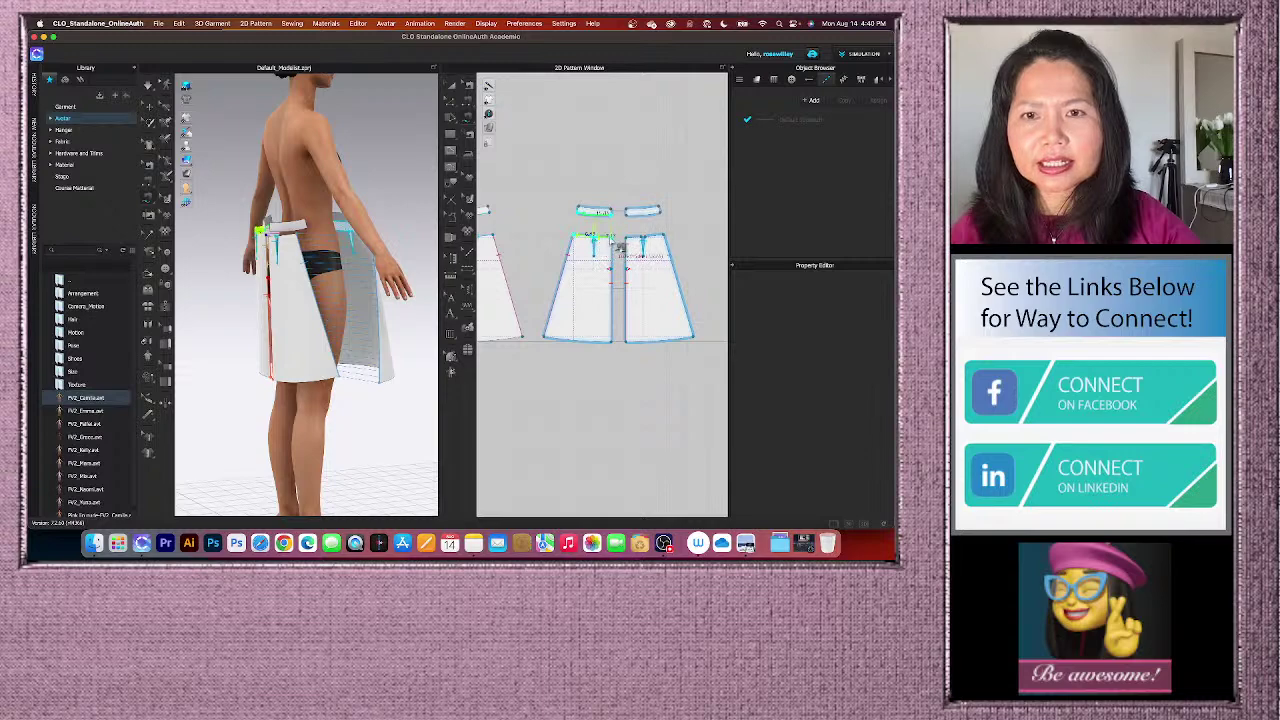
left_click(620, 245)
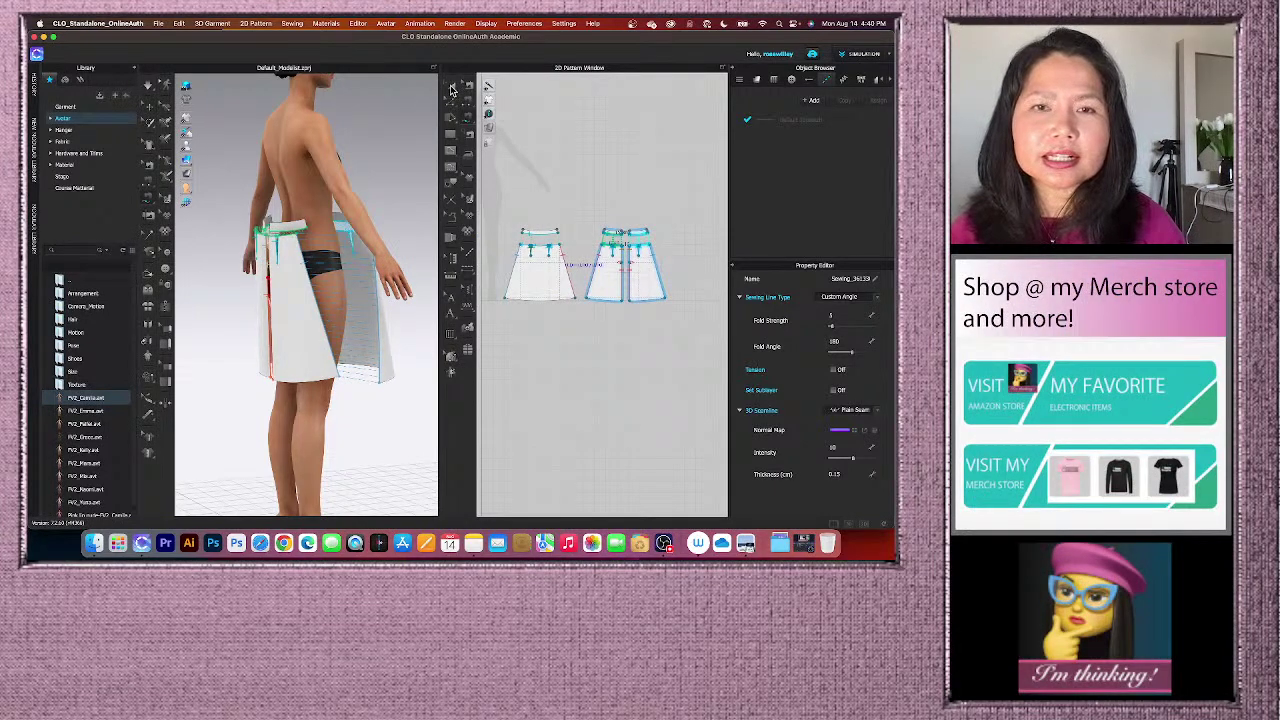
- Sew the centre back ends of the two back waistband pieces together
left_click(452, 89)
key("2")
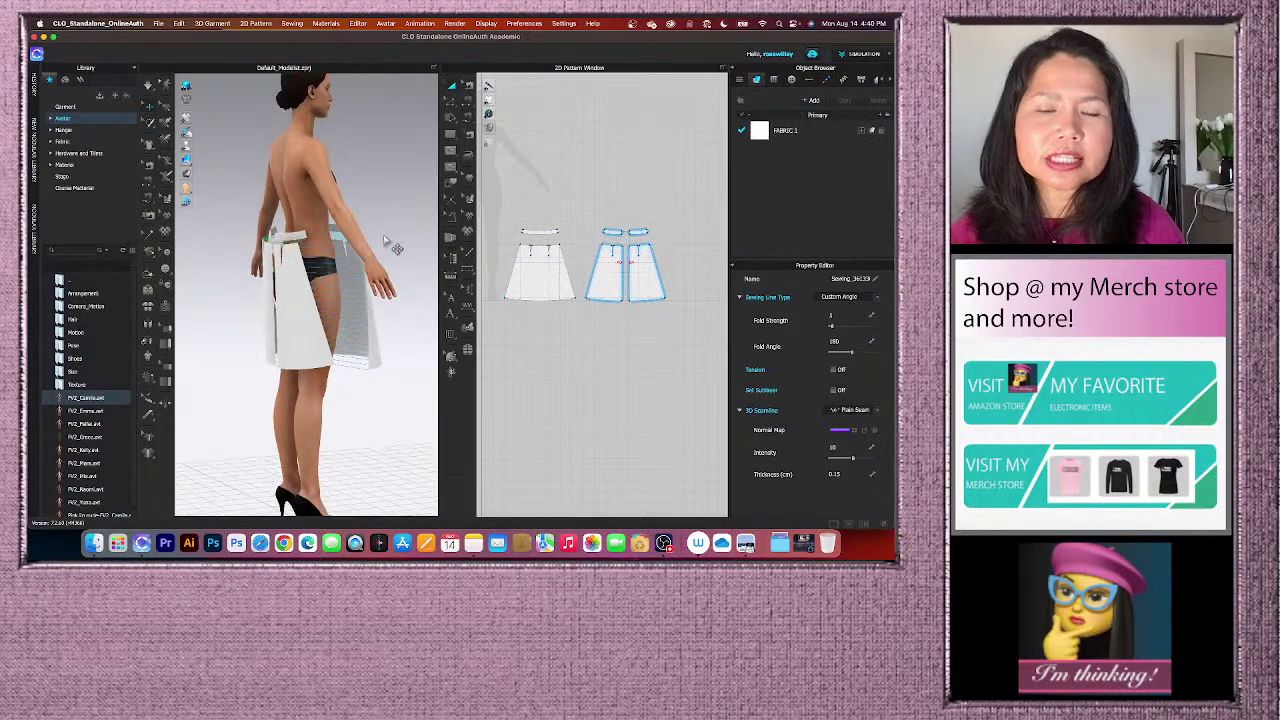
key("4")
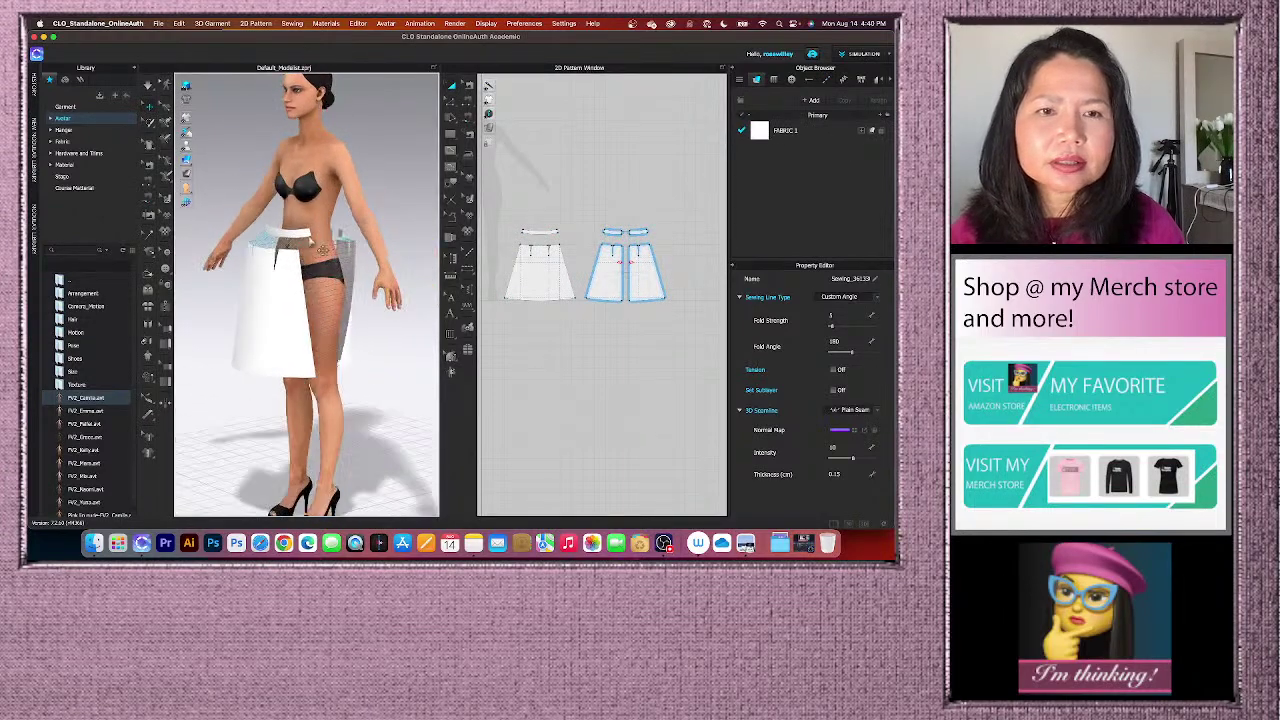
key("8")
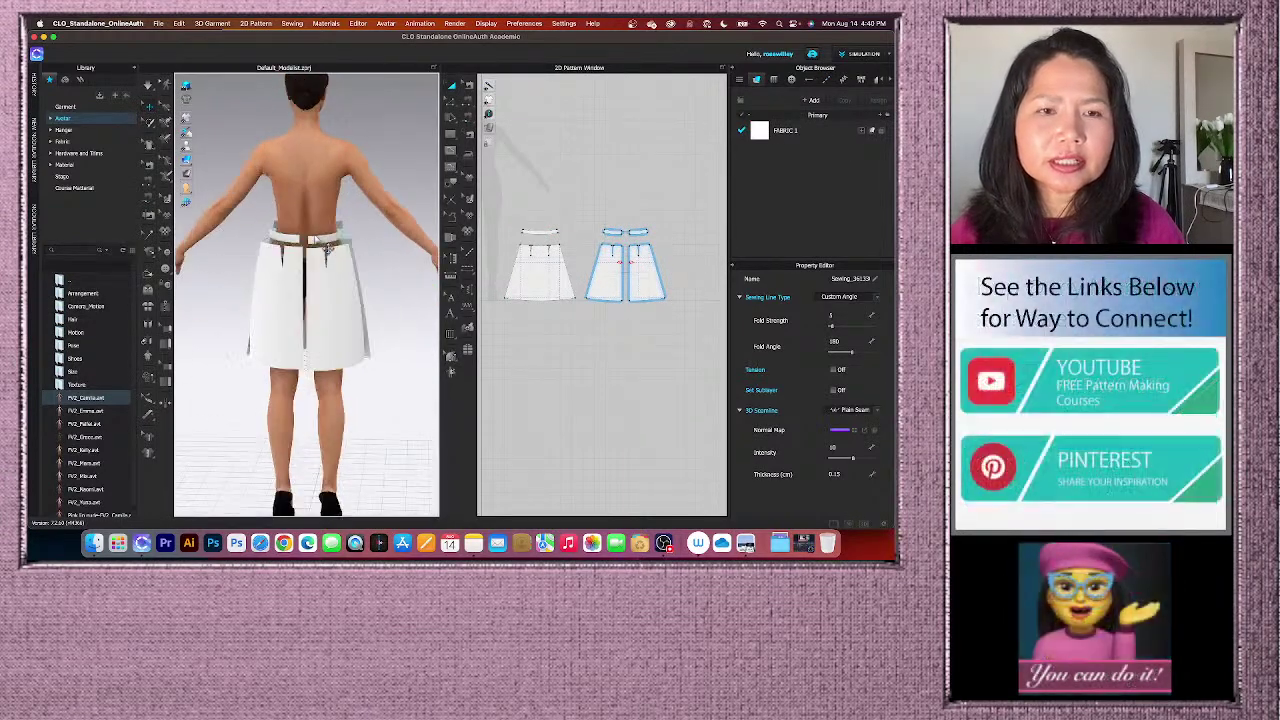
scroll(322, 242, "up", 5)
scroll(320, 236, "up", 2)
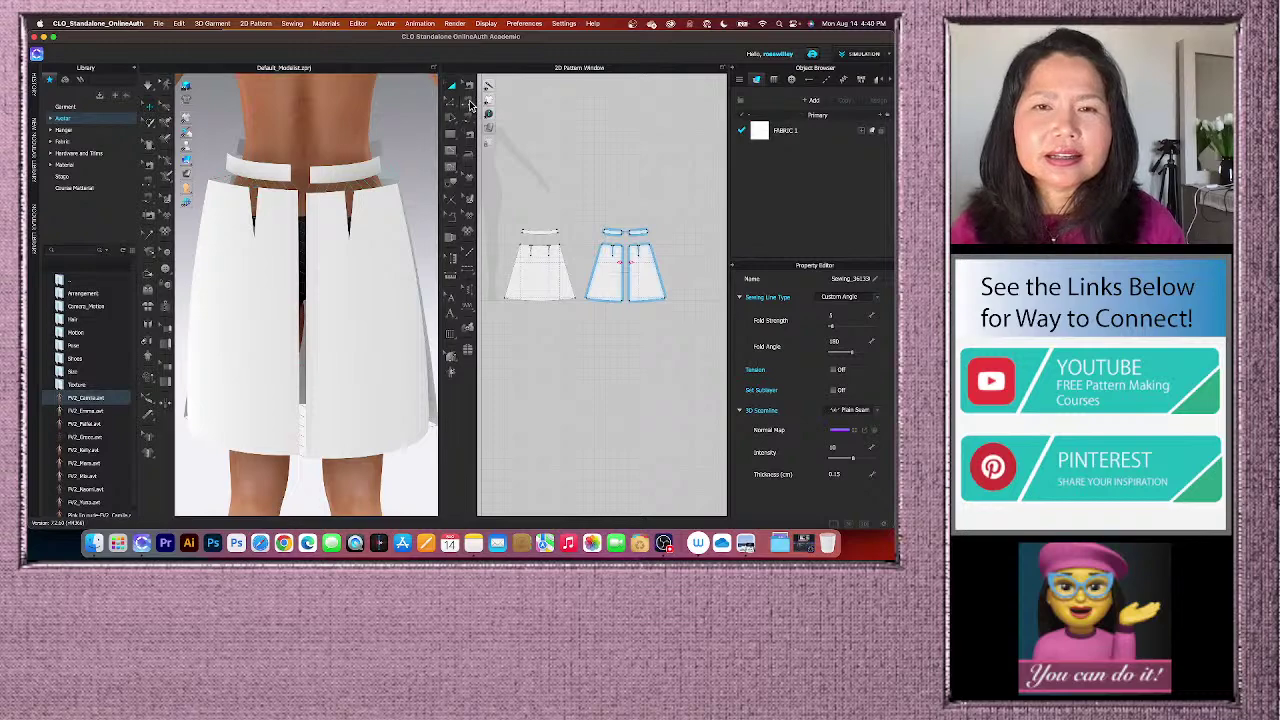
left_click(470, 104)
scroll(300, 162, "up", 2)
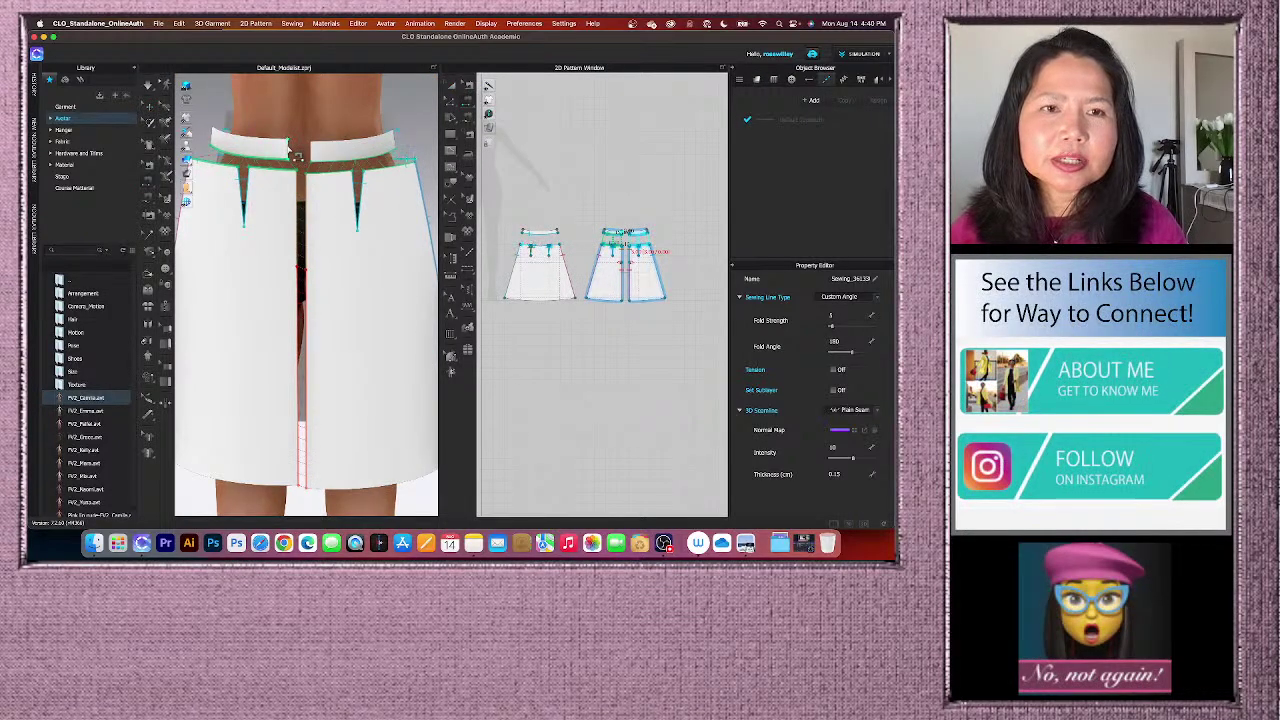
left_click(295, 155)
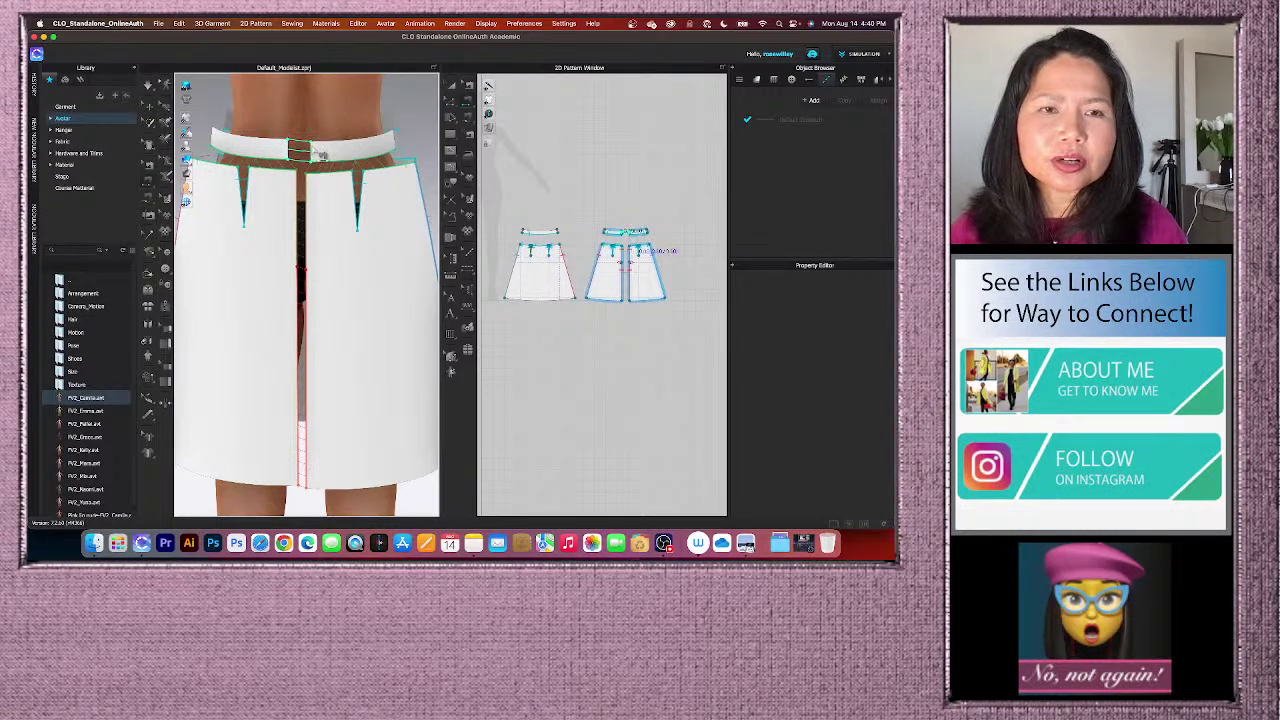
left_click(318, 153)
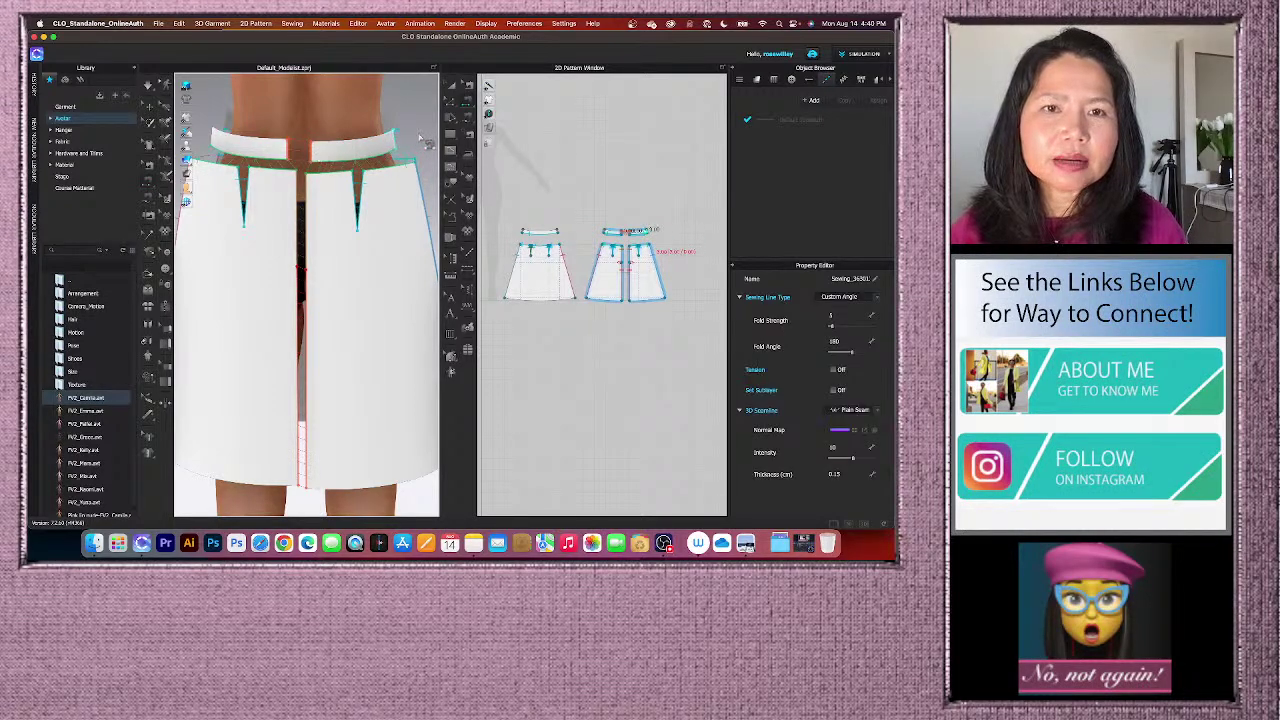
- Sew the outer end of one back waistband to the adjacent end of the front waistband
mouse_move(415, 142)
right_mouse_down()
mouse_move(378, 143)
mouse_move(419, 141)
right_mouse_up()
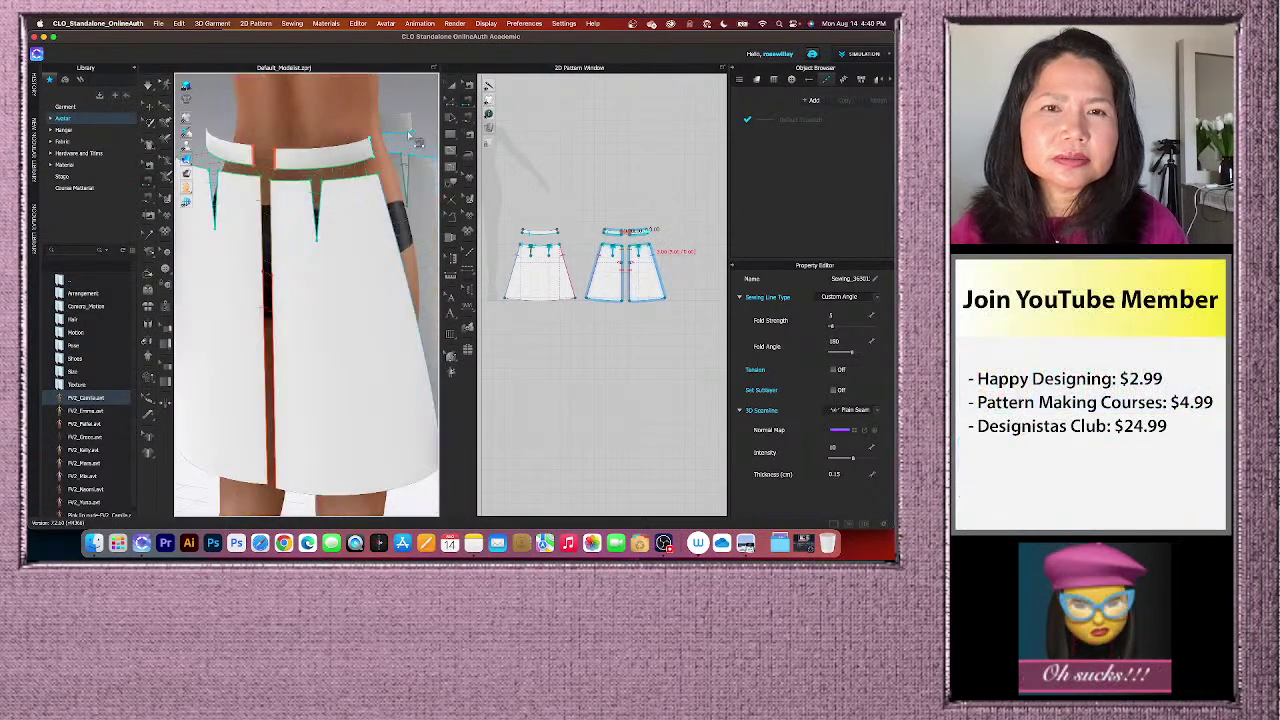
left_click(378, 152)
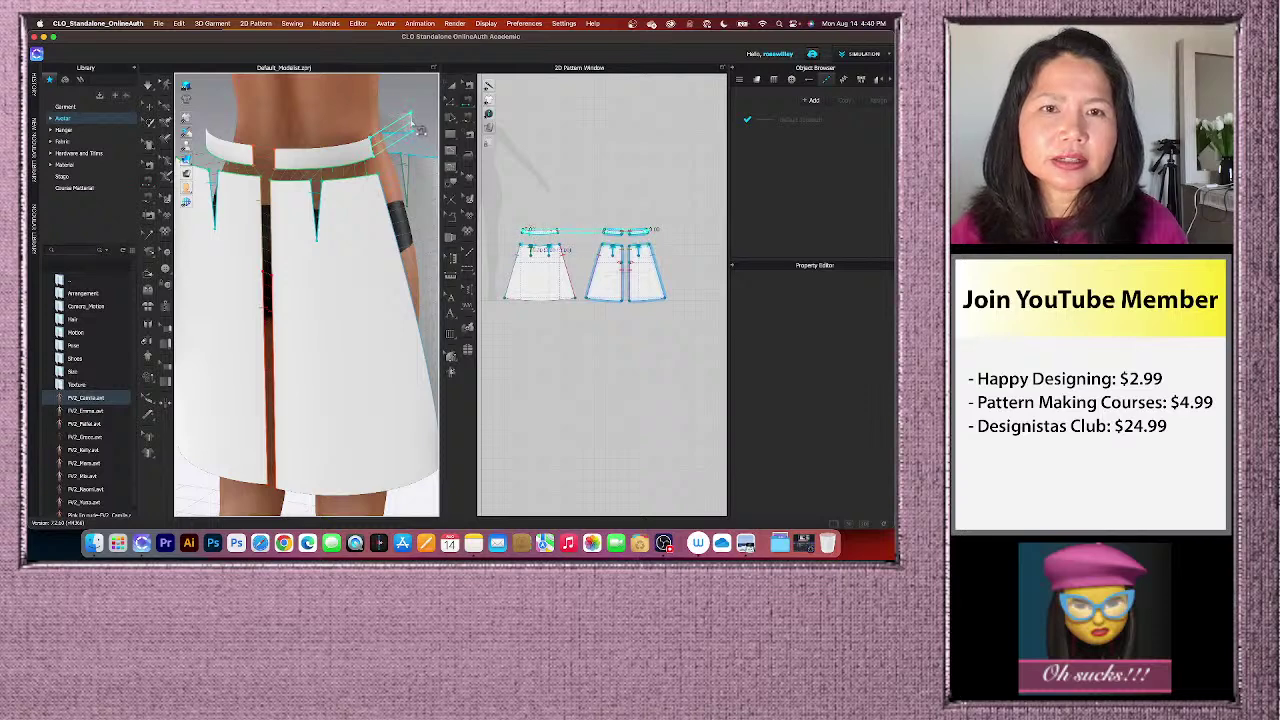
left_click(422, 130)
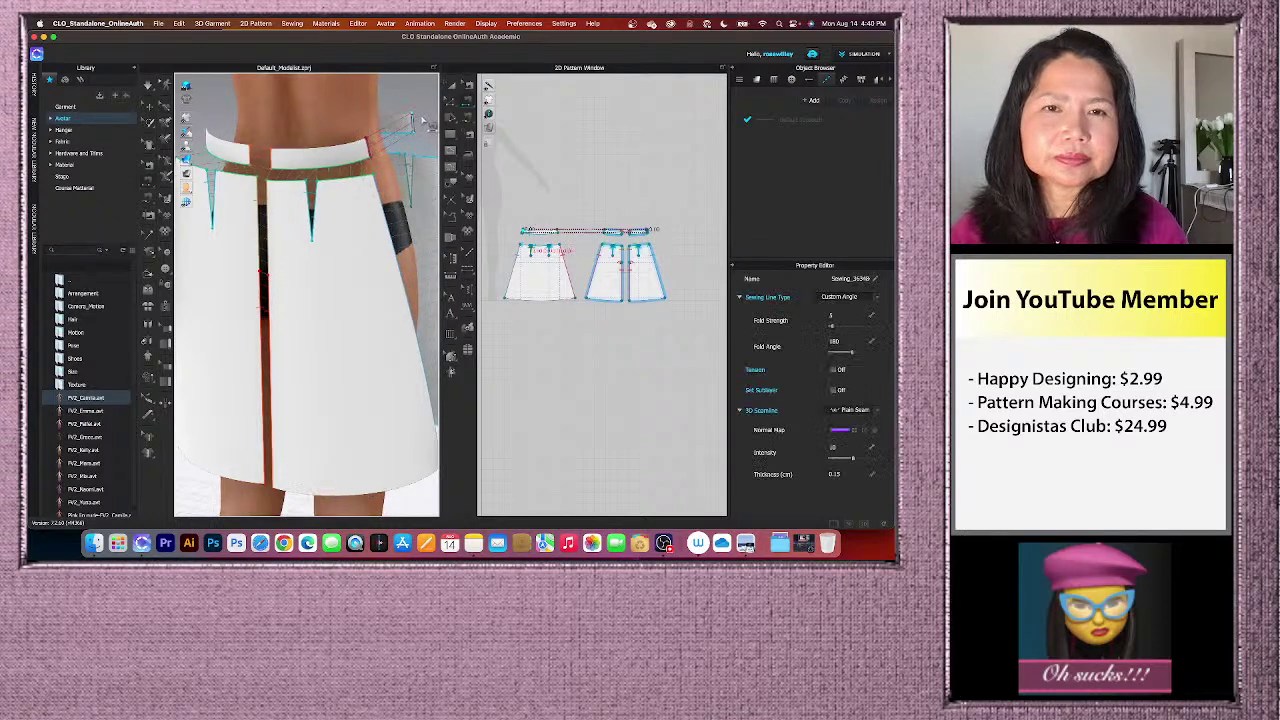
- Sew the front waistband's remaining end to the outer end of the other back waistband
right_click_drag(425, 120, 305, 125)
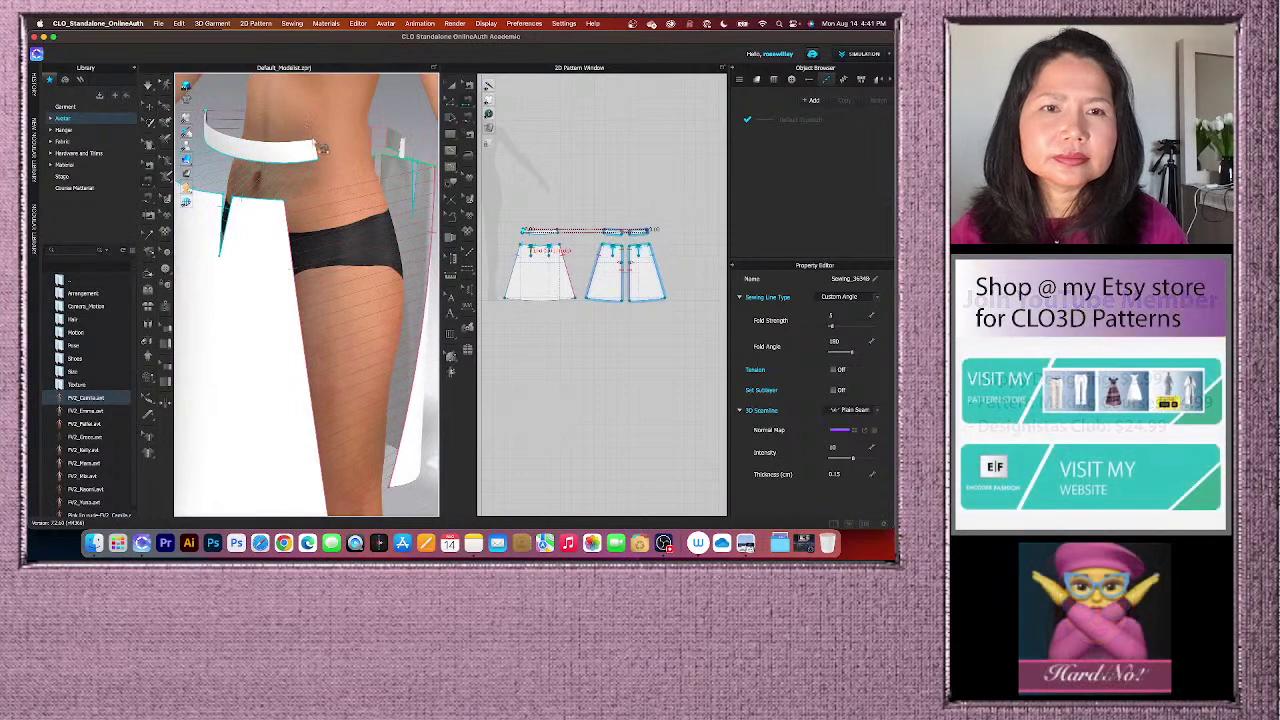
left_click(322, 158)
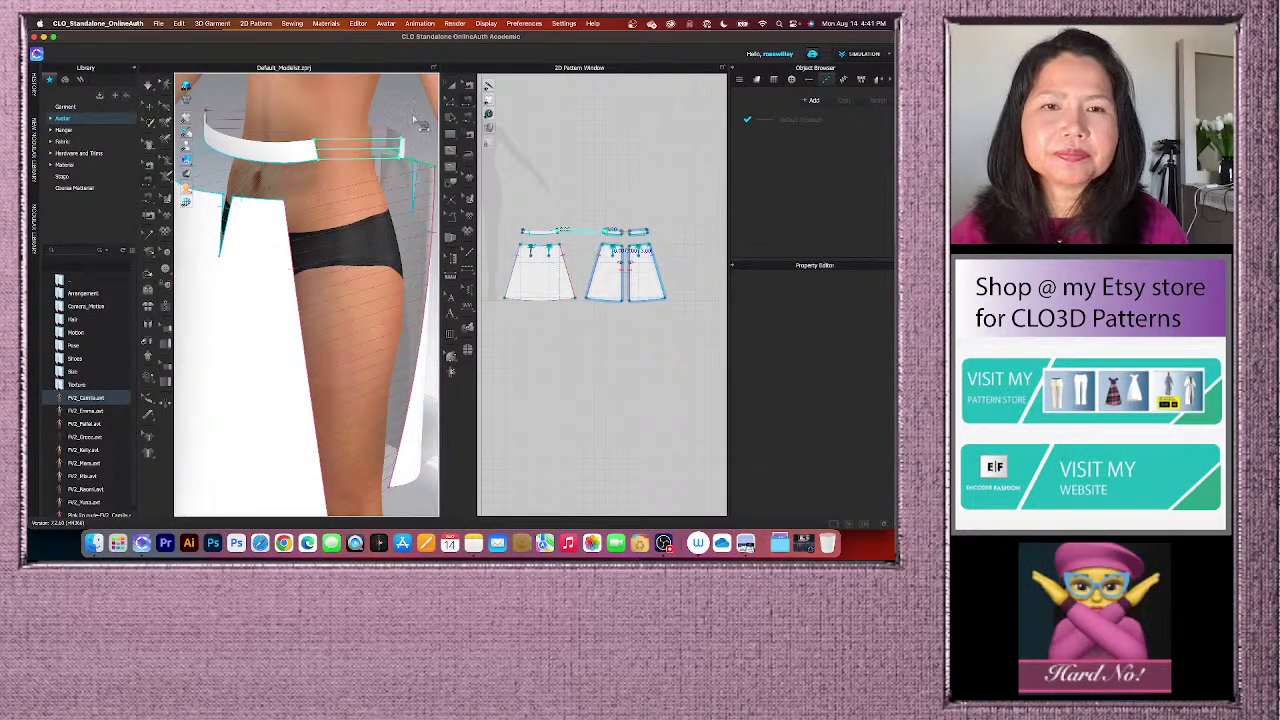
left_click(416, 119)
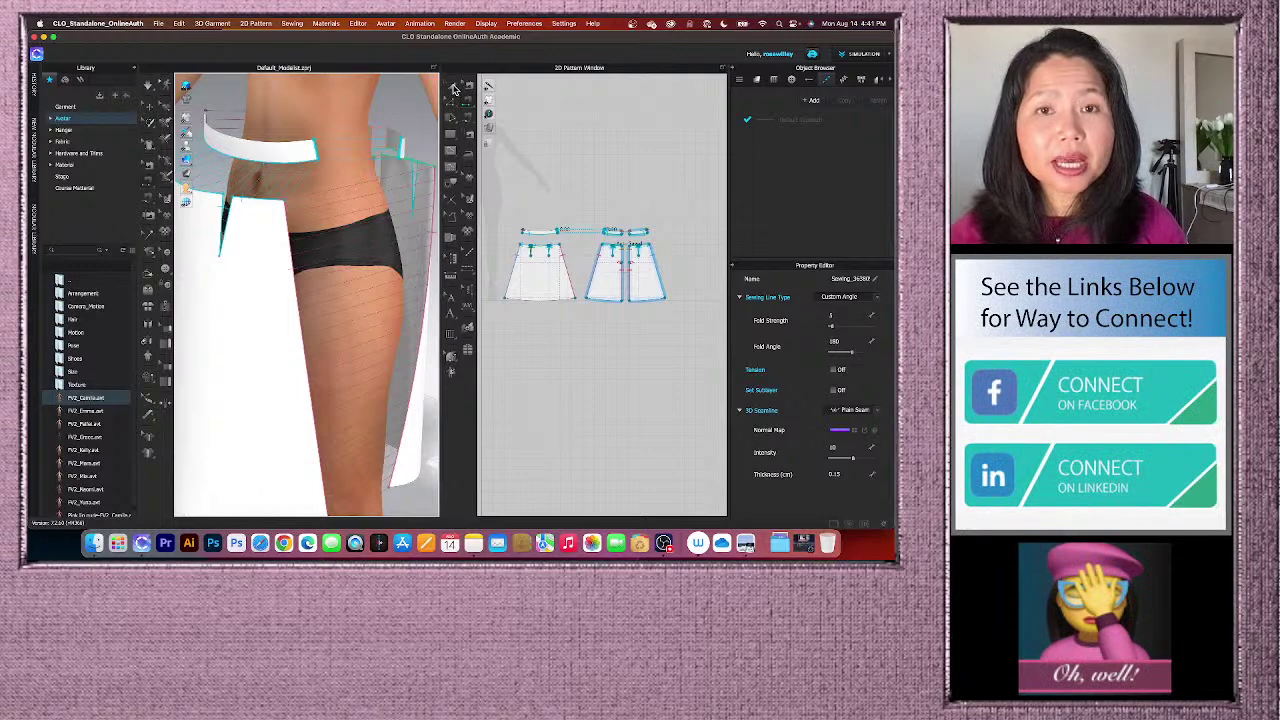
- Apply Strengthen to all the skirt and waistband pattern pieces
left_click(454, 89)
key("2")
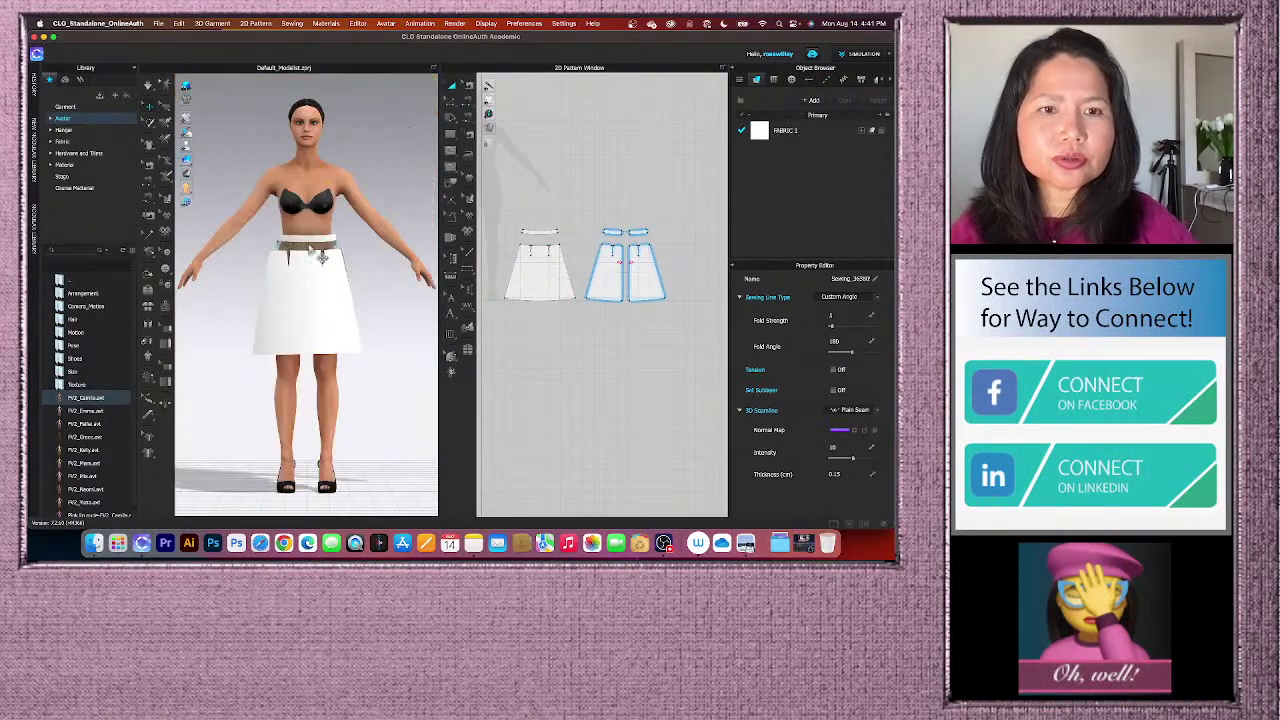
scroll(322, 257, "up", 3)
mouse_move(400, 257)
right_mouse_down()
mouse_move(358, 261)
mouse_move(404, 262)
right_mouse_up()
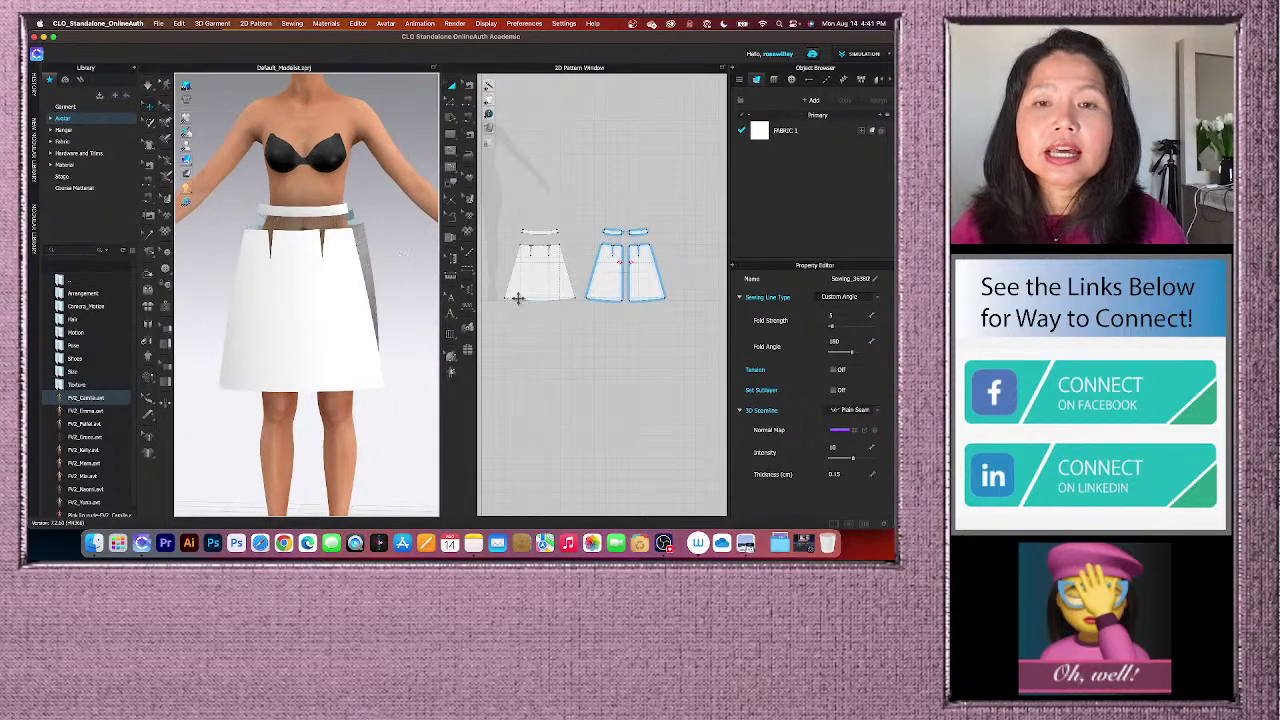
scroll(518, 297, "down", 2)
left_click_drag(490, 227, 623, 329)
right_click(551, 297)
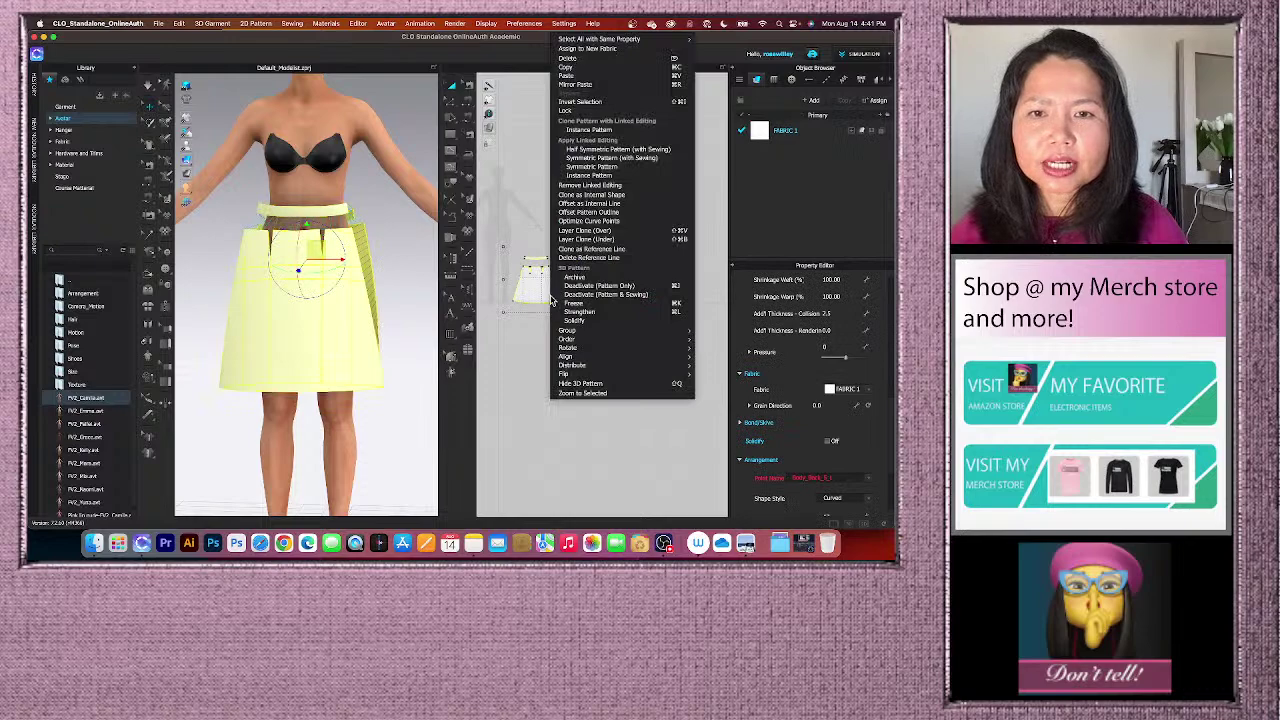
left_click(600, 313)
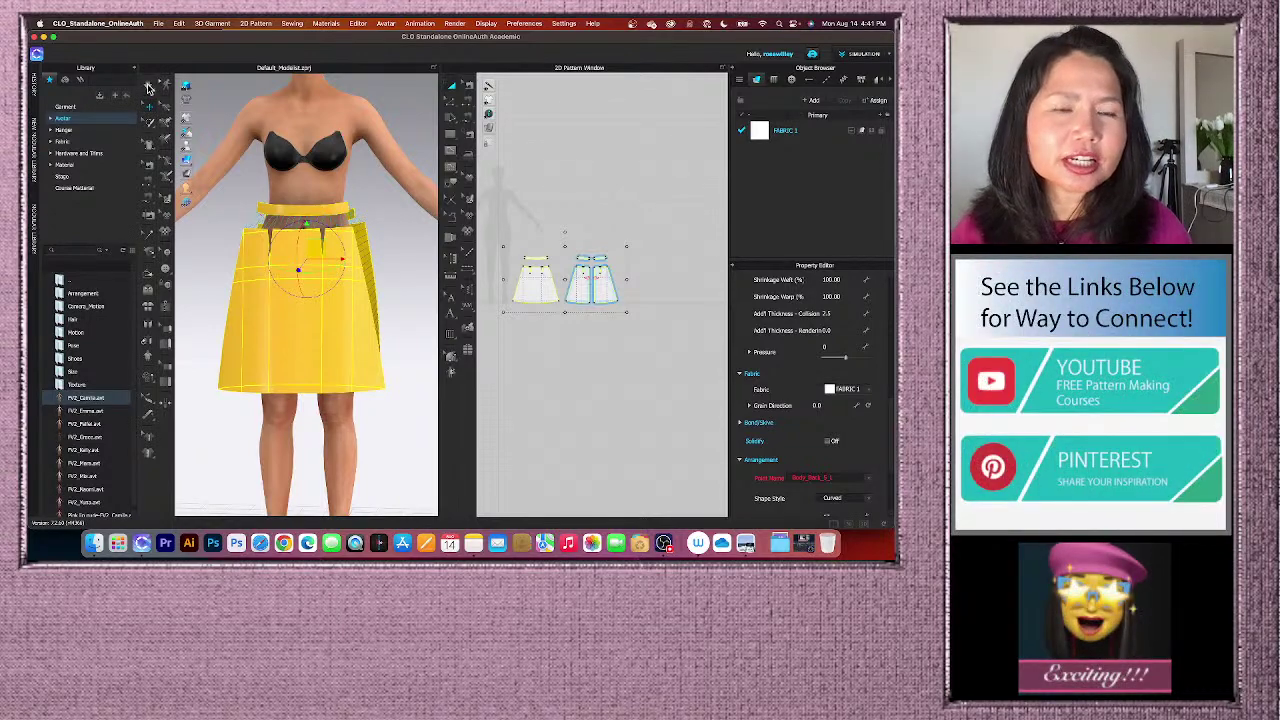
- Run the simulation to drape the strengthened skirt on the avatar, and stop it once the seams have closed
left_click(148, 87)
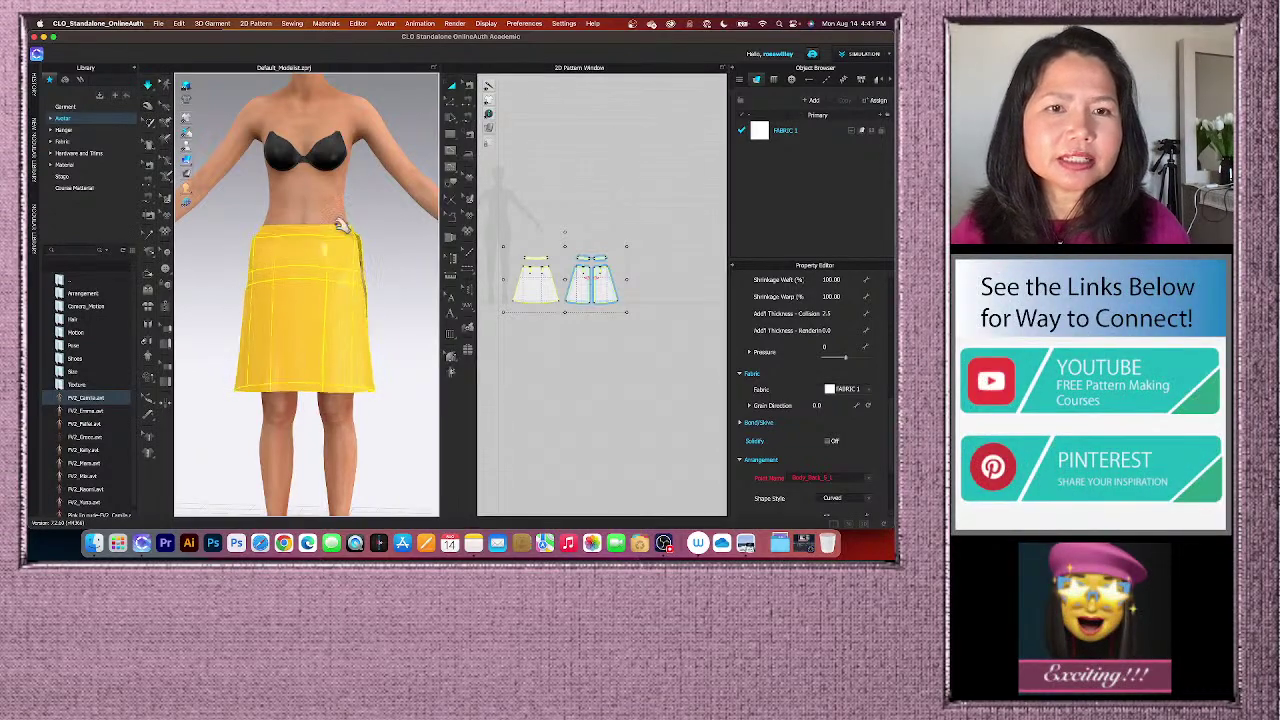
scroll(358, 243, "up", 2)
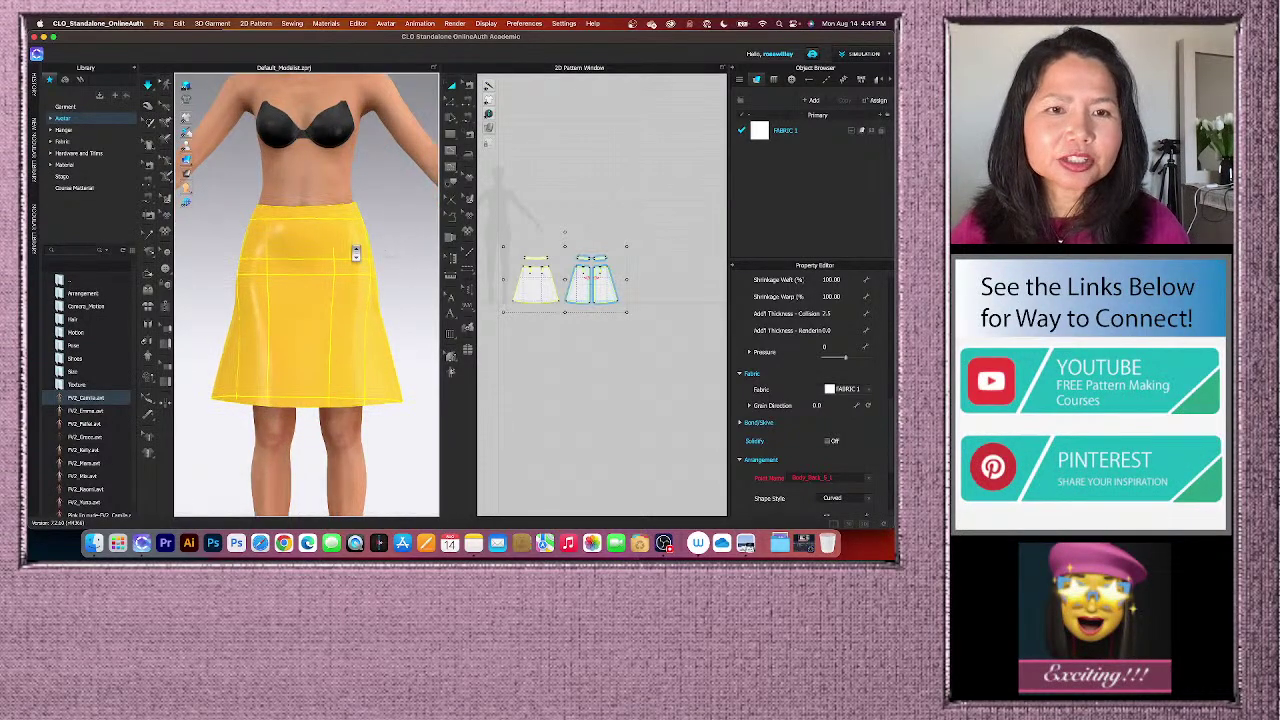
left_click(149, 87)
scroll(305, 205, "down", 1)
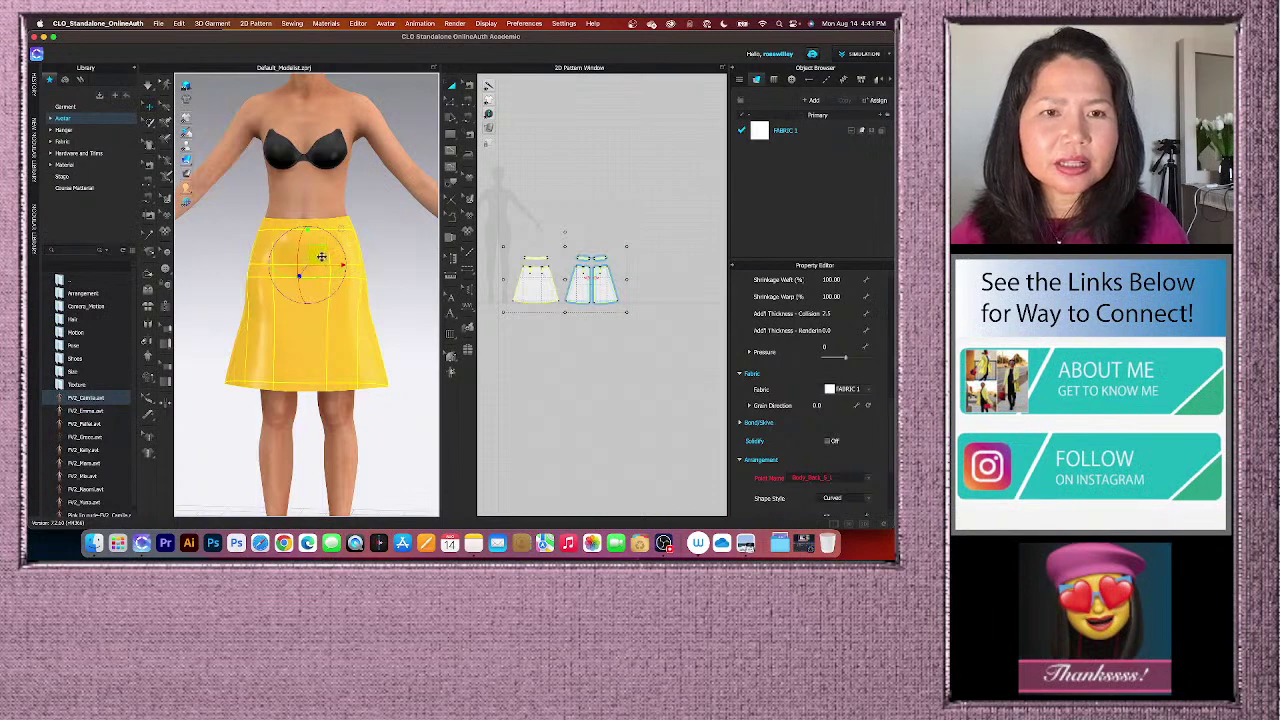
- Raise the whole skirt slightly on the avatar, simulate it again to settle it at the waist, and stop the simulation
left_click_drag(316, 255, 316, 251)
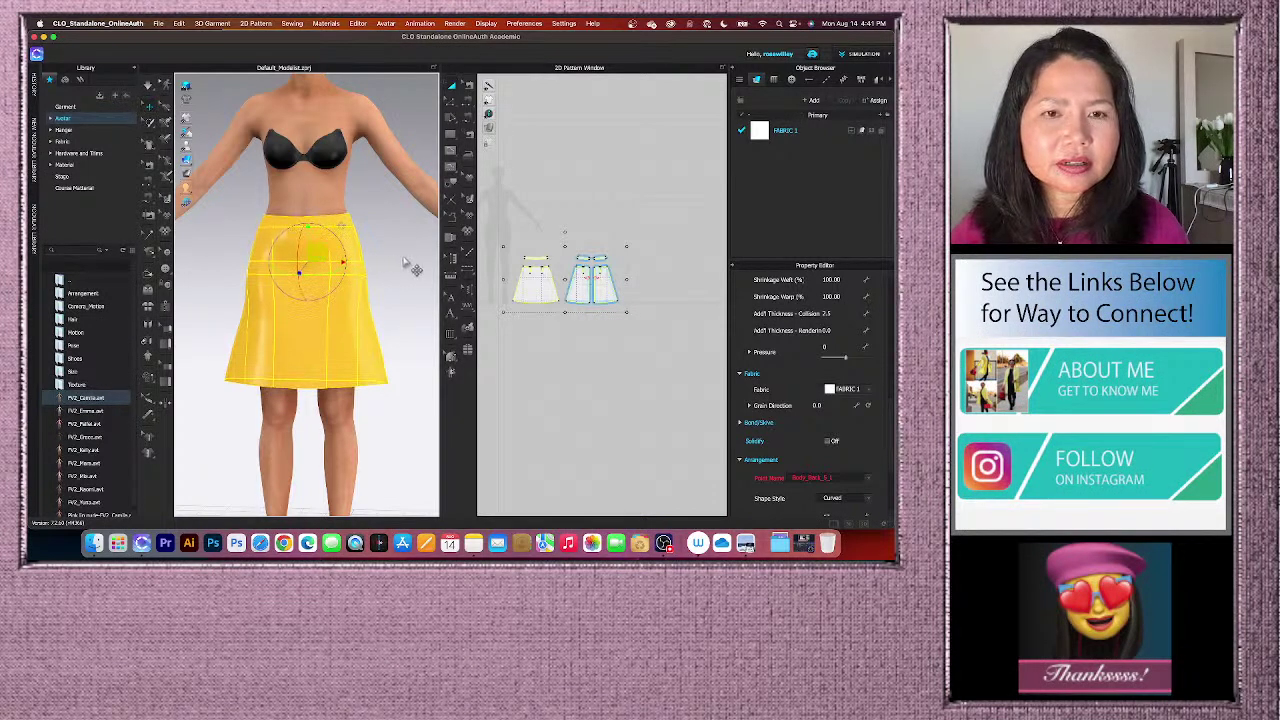
right_click_drag(408, 262, 300, 263)
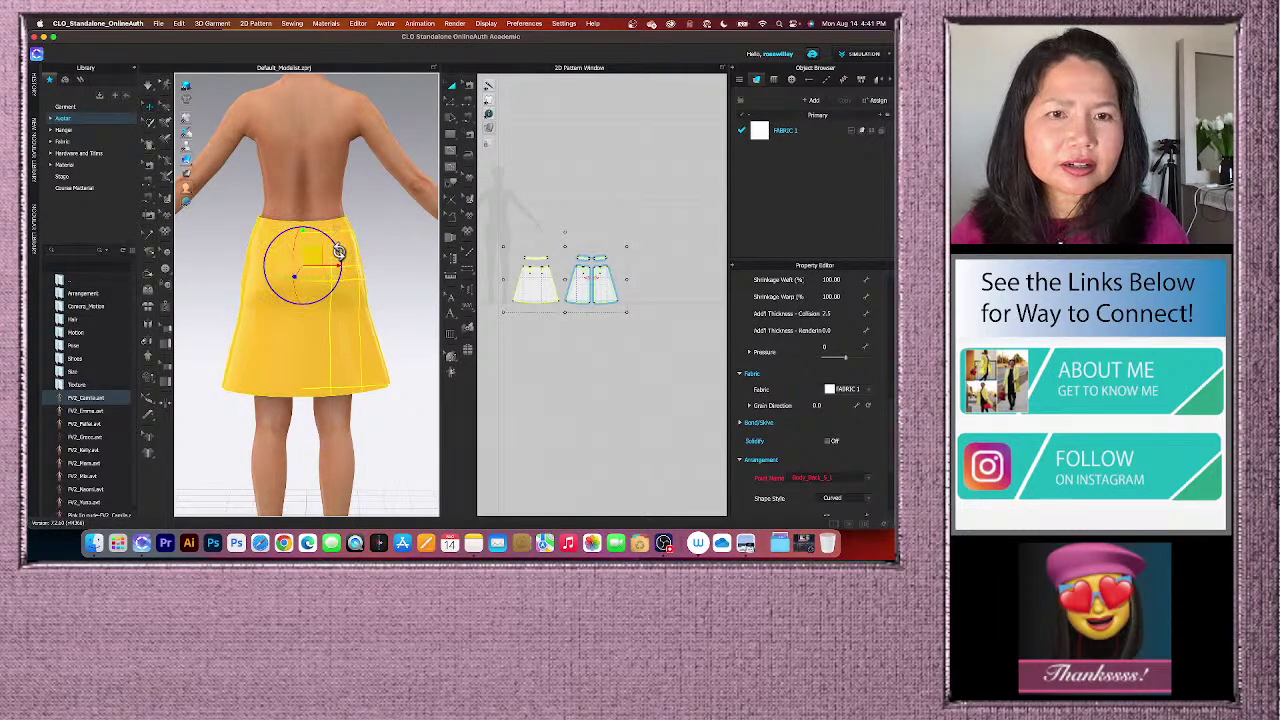
left_click(149, 86)
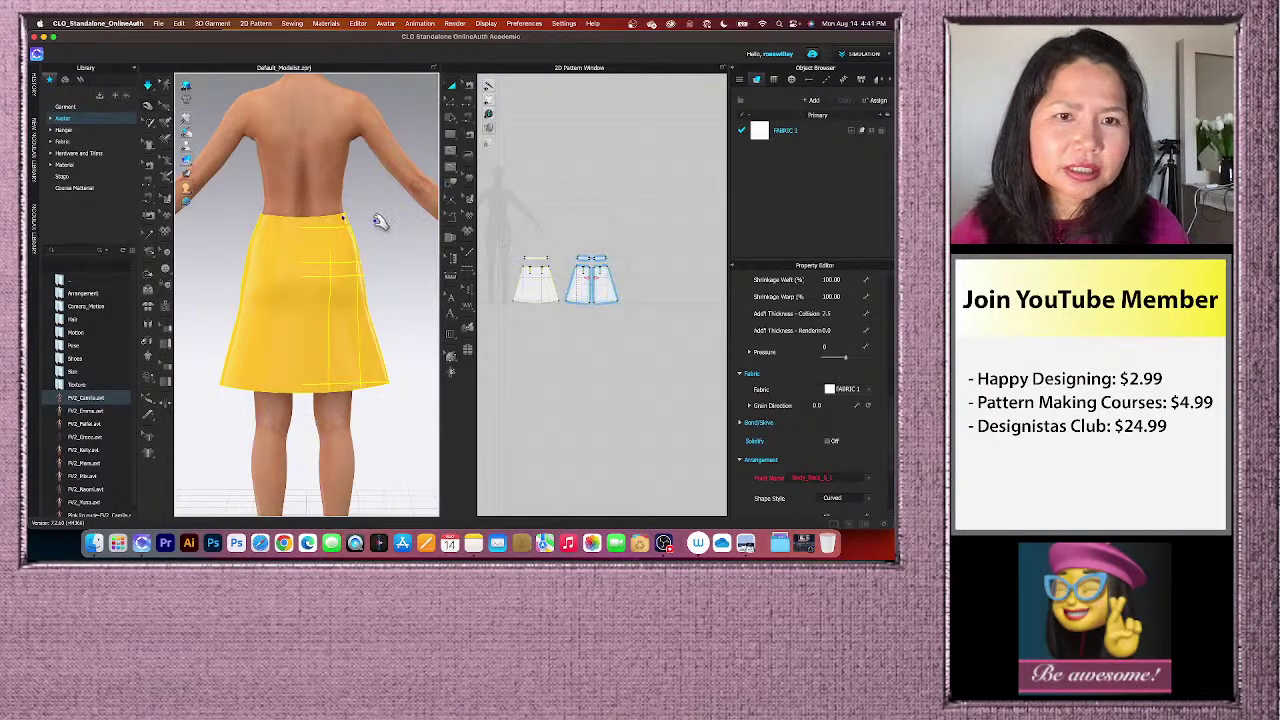
left_click(372, 221)
scroll(385, 230, "up", 3)
right_click_drag(418, 236, 307, 237)
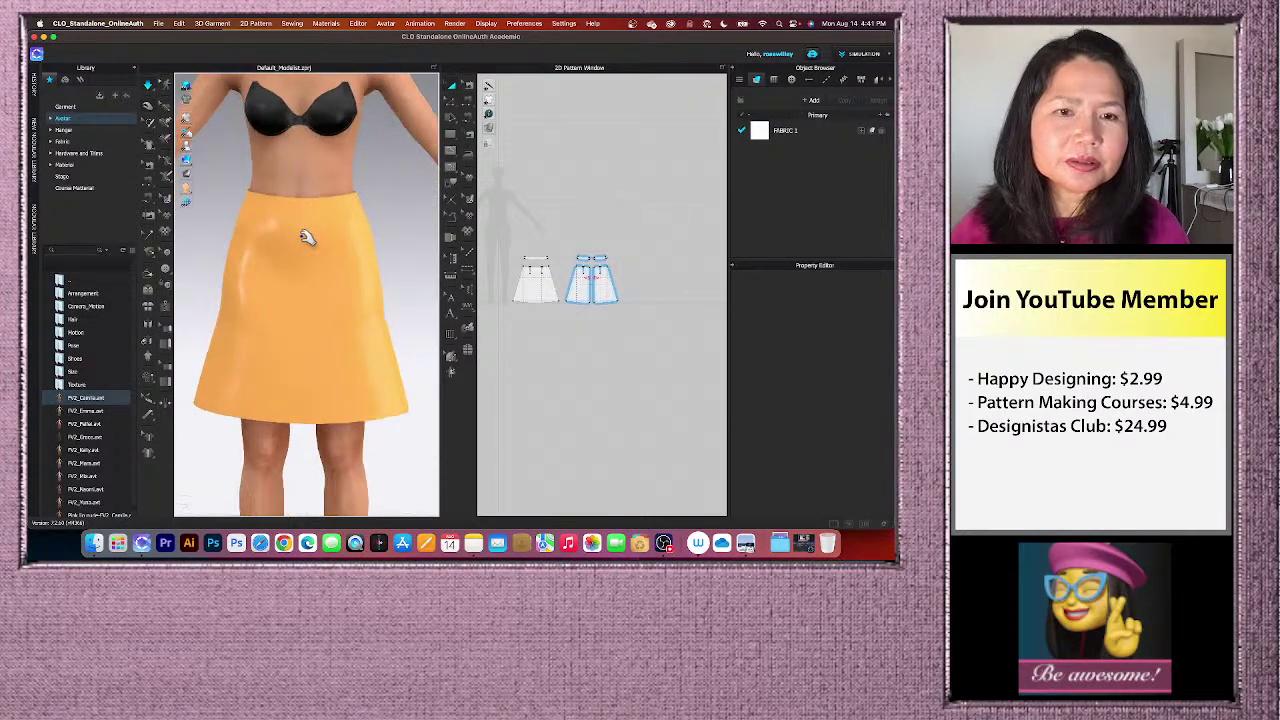
left_click(148, 87)
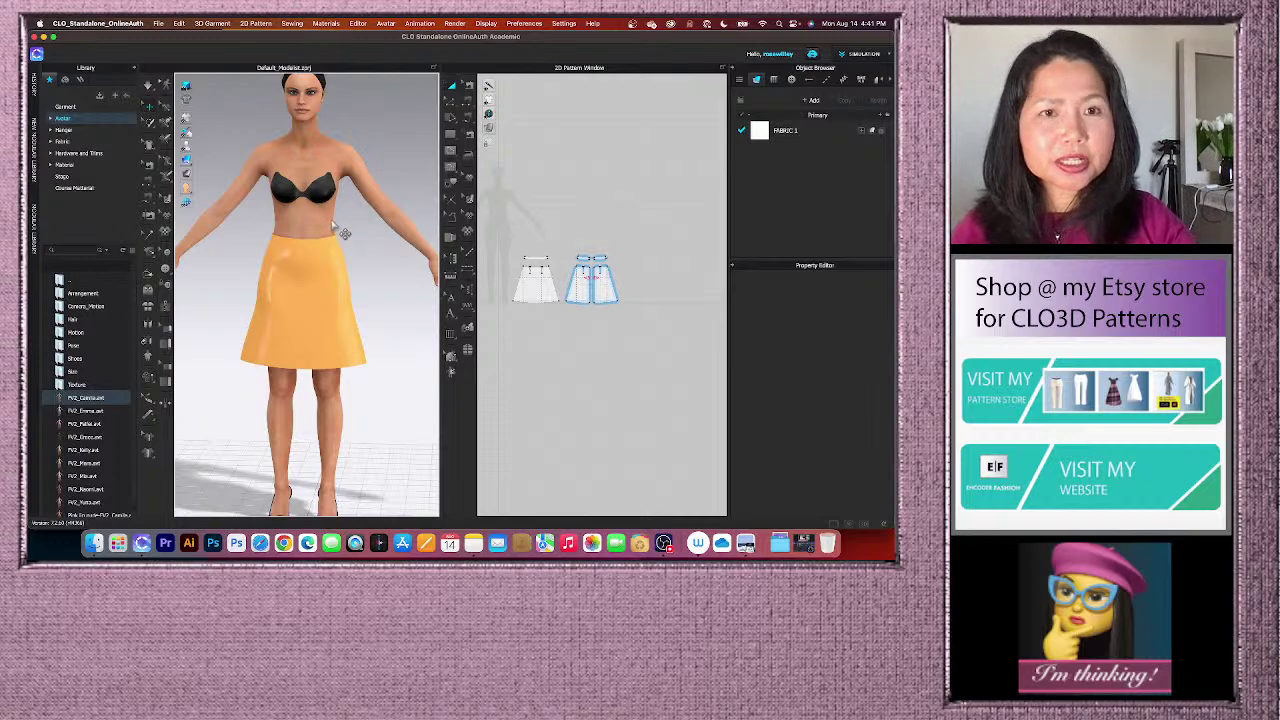
scroll(348, 232, "down", 2)
scroll(327, 378, "up", 1)
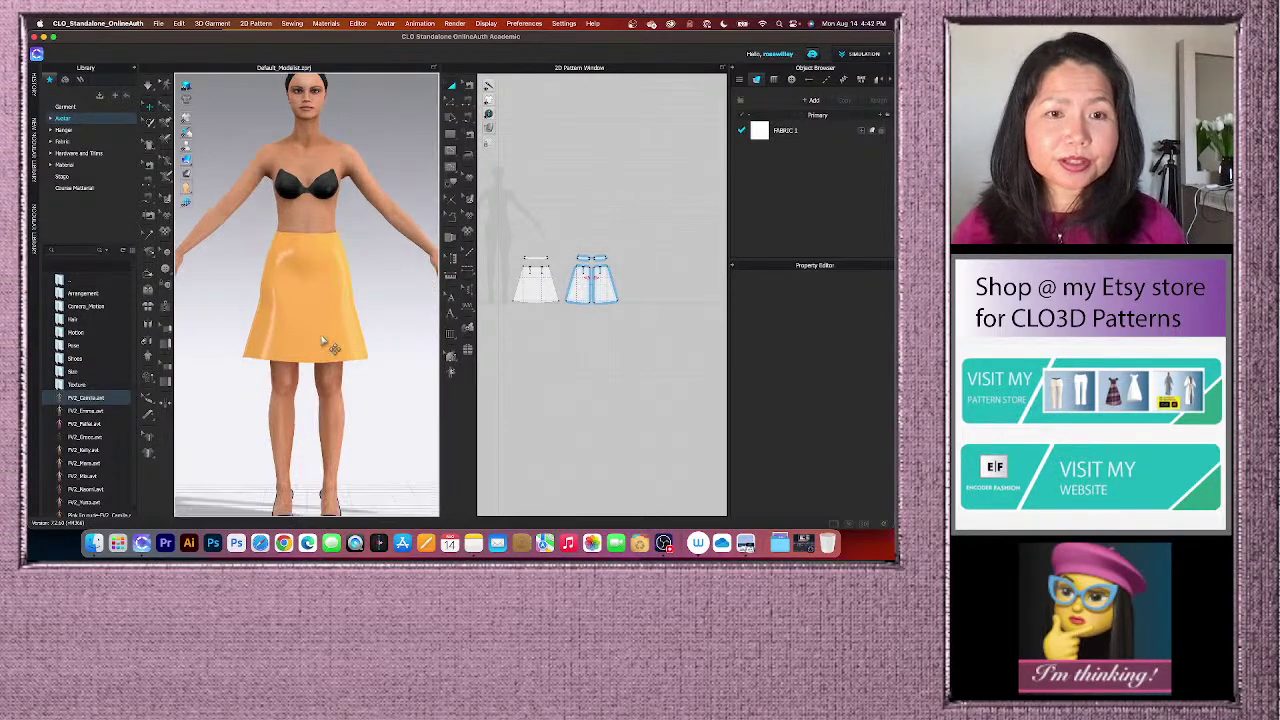
mouse_move(383, 334)
right_mouse_down()
mouse_move(327, 338)
mouse_move(382, 337)
right_mouse_up()
key("2")
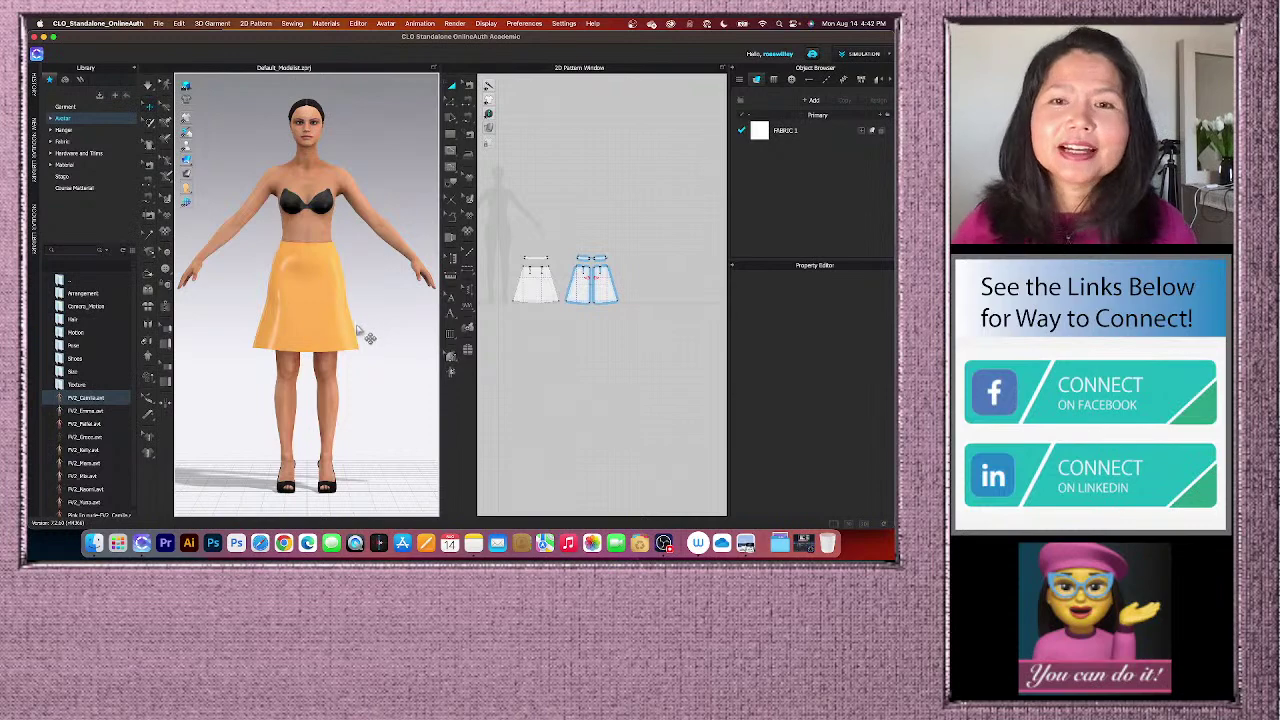
- Delete the sewing between the two back skirt panels along the upper centre back seam, from the waist down to the notch
scroll(530, 306, "up", 3)
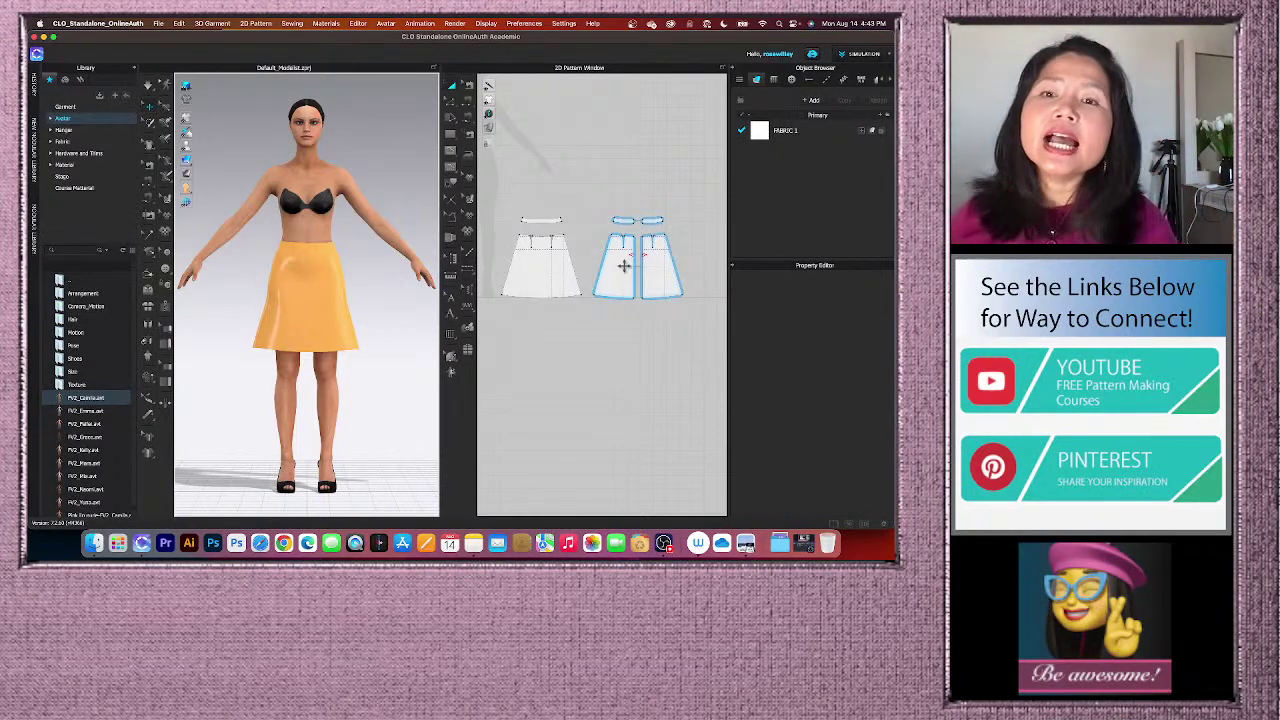
scroll(649, 278, "up", 1)
scroll(649, 280, "up", 1)
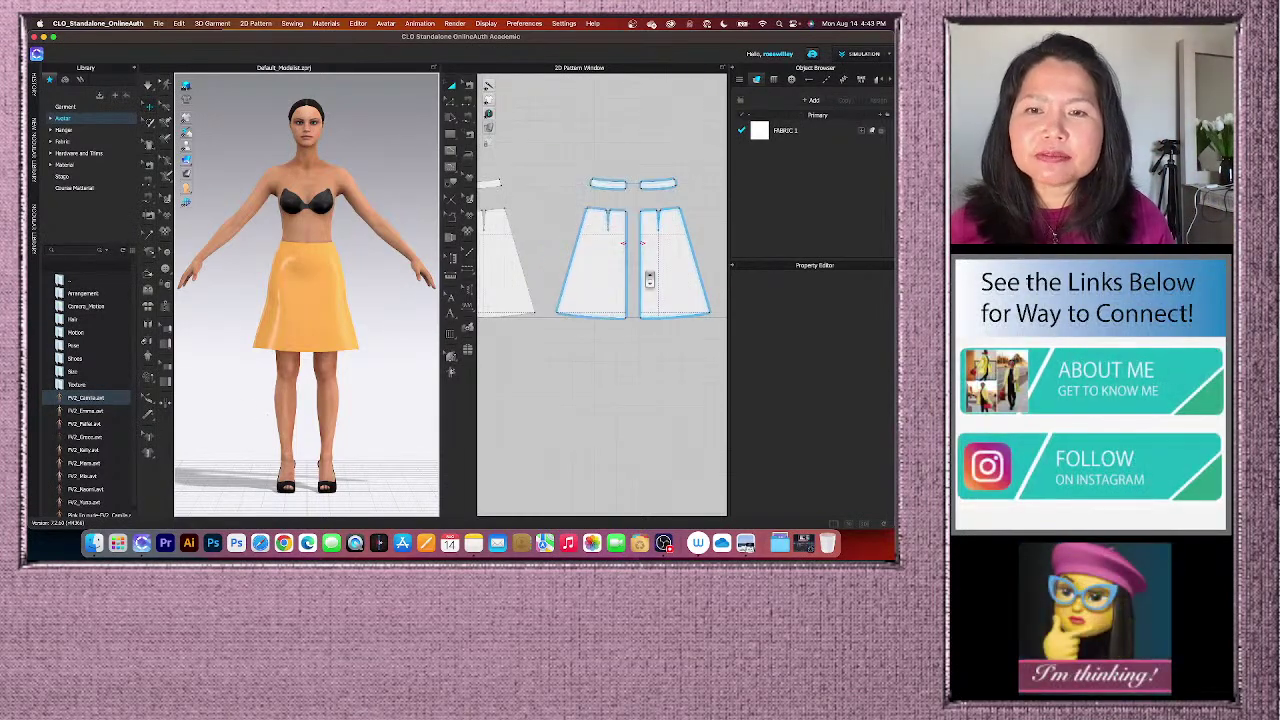
scroll(649, 280, "up", 1)
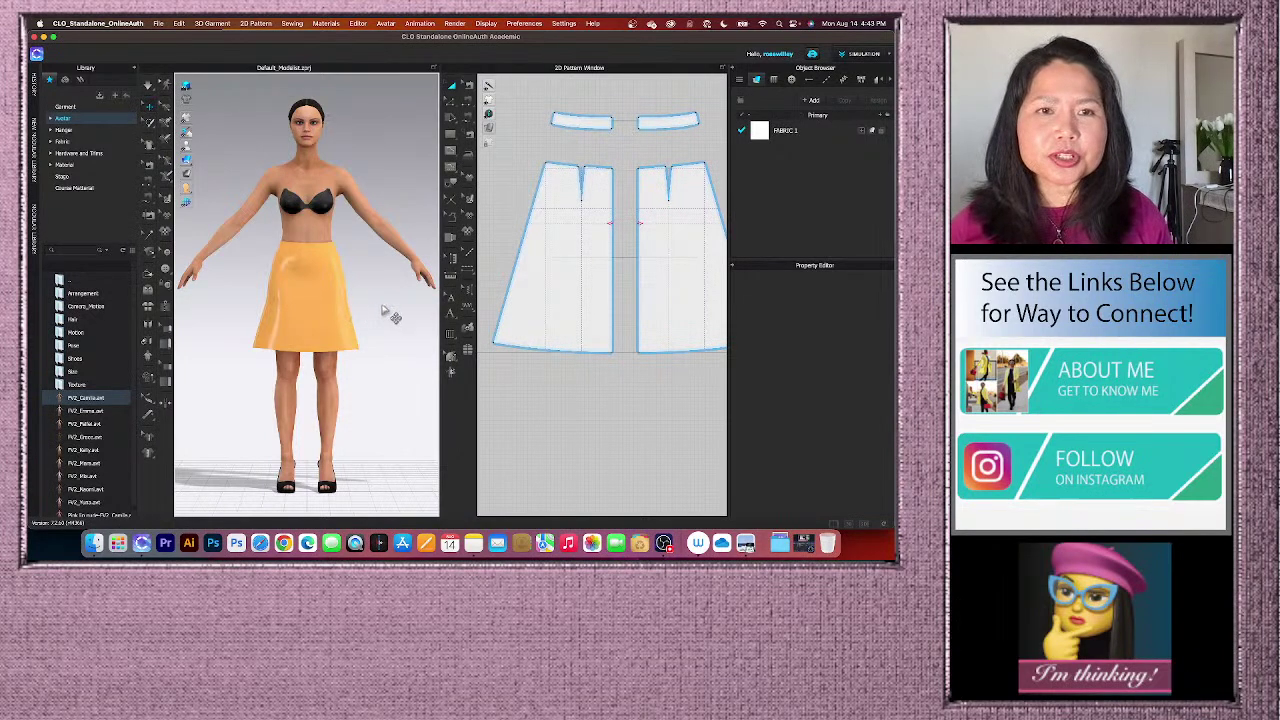
right_click_drag(393, 315, 305, 283)
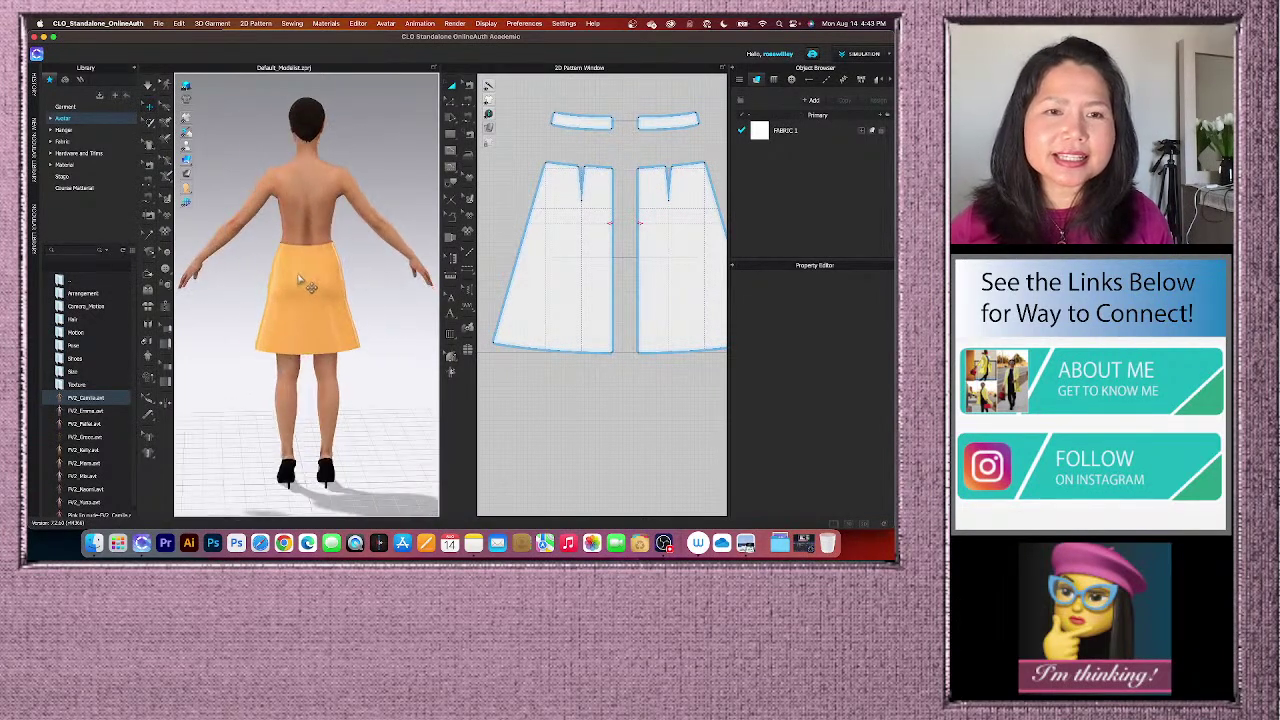
scroll(305, 283, "up", 2)
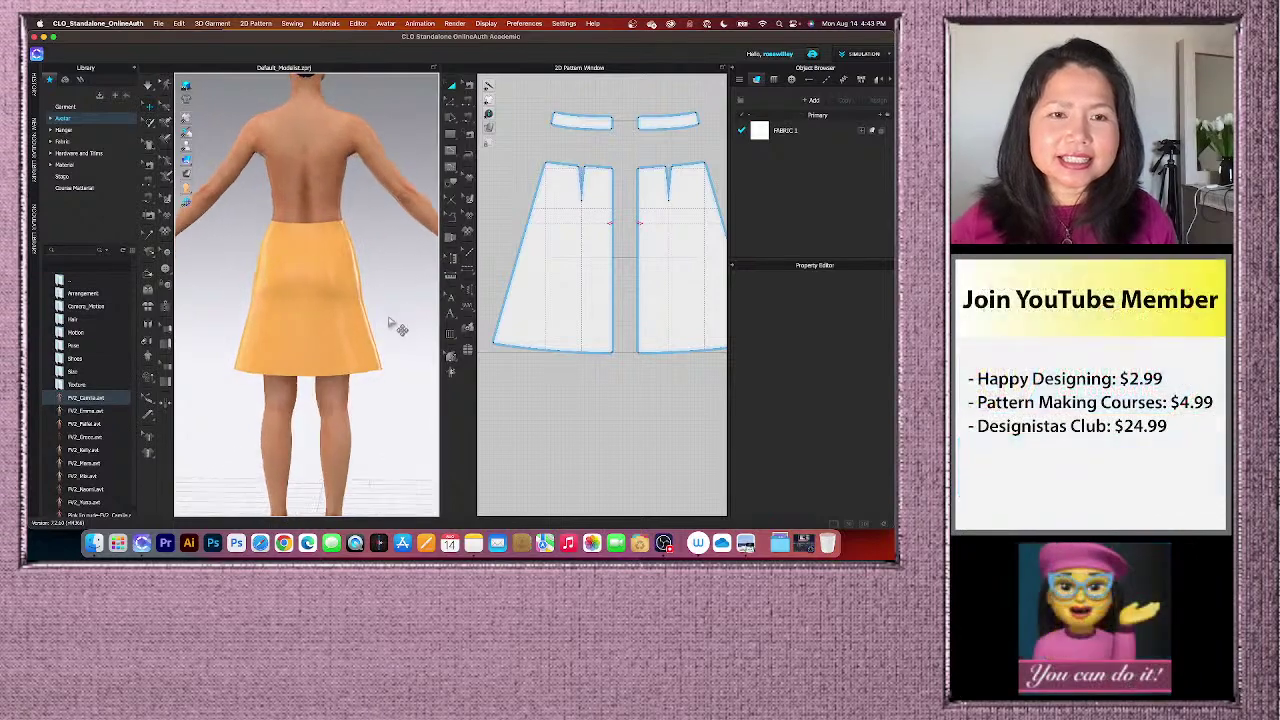
scroll(336, 335, "up", 2)
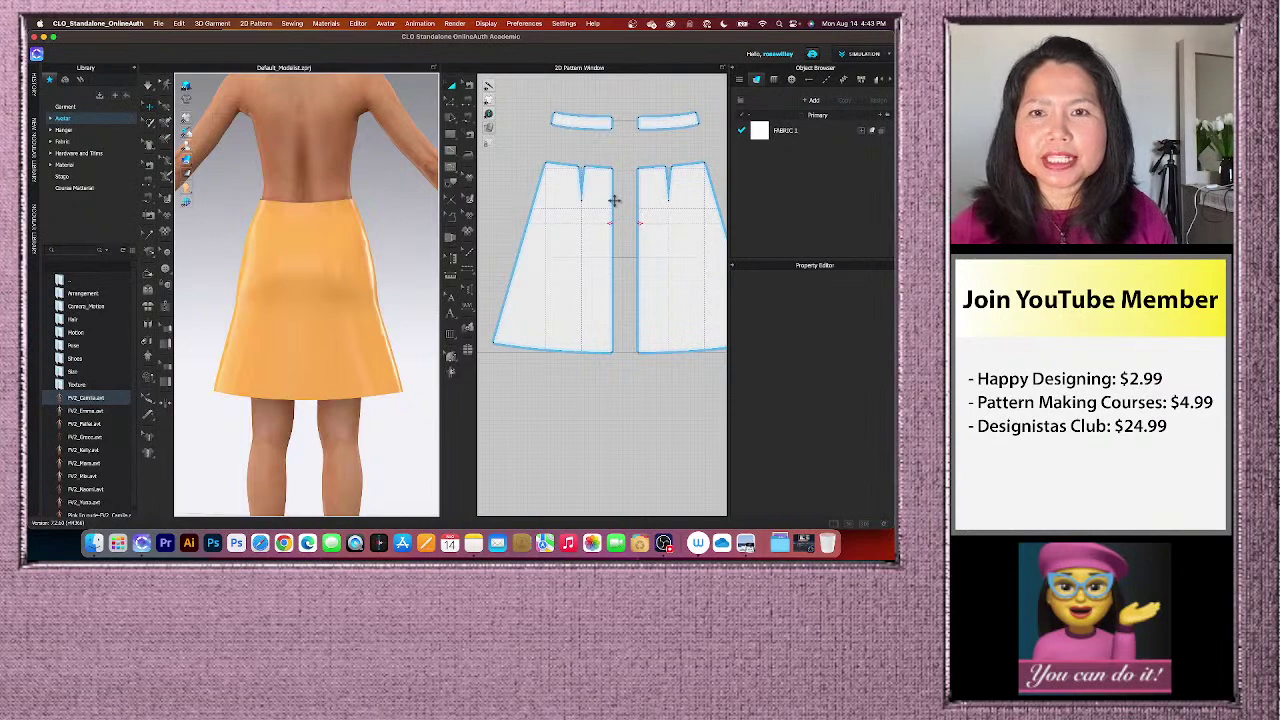
left_click(469, 85)
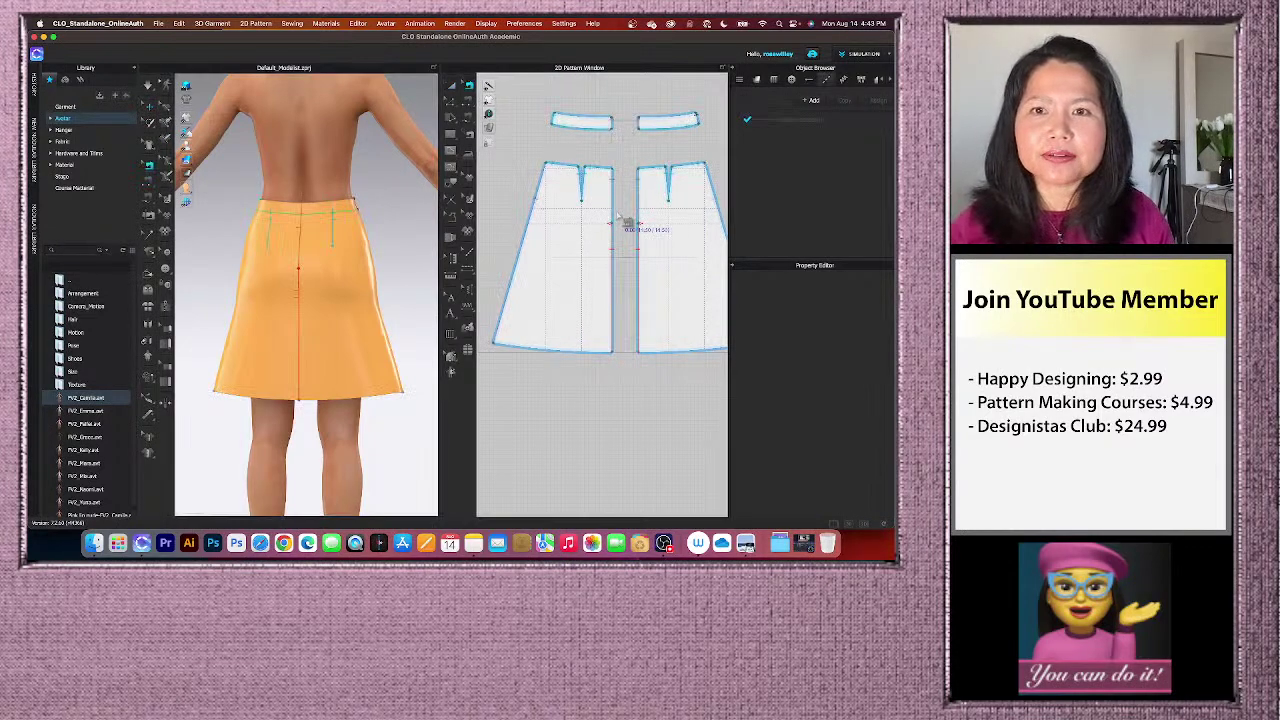
left_click(626, 215)
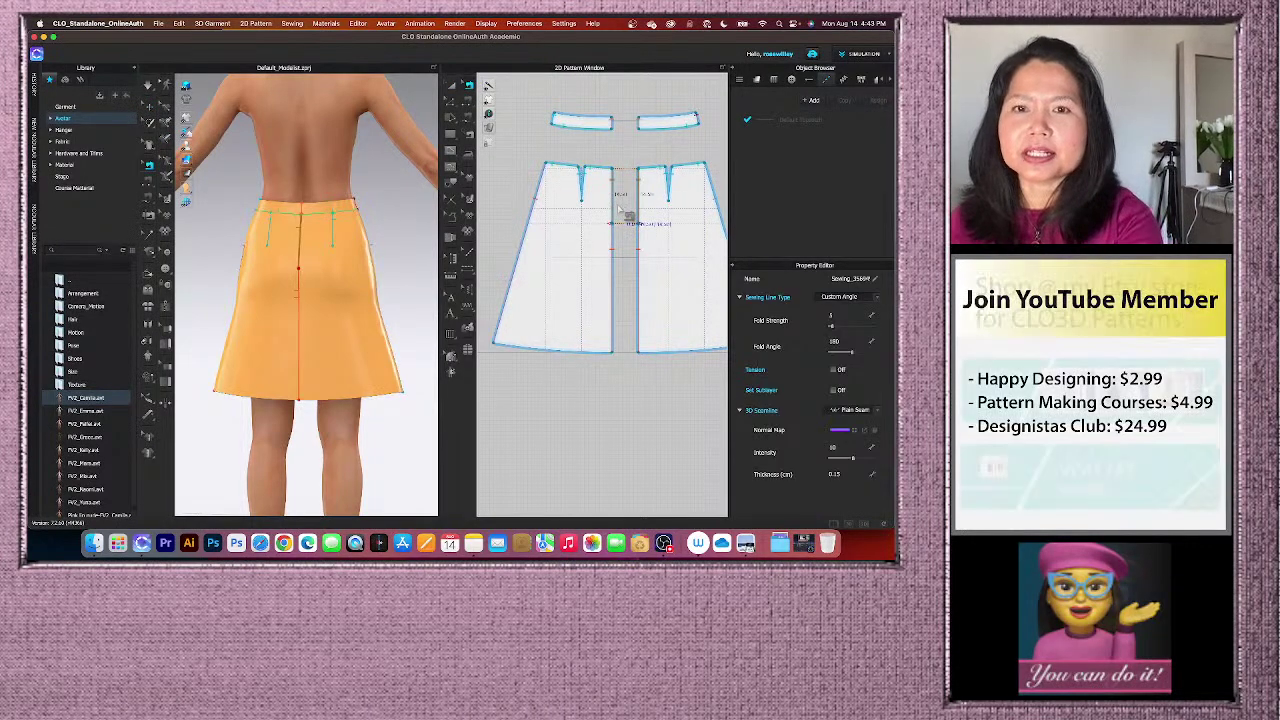
left_click(624, 210)
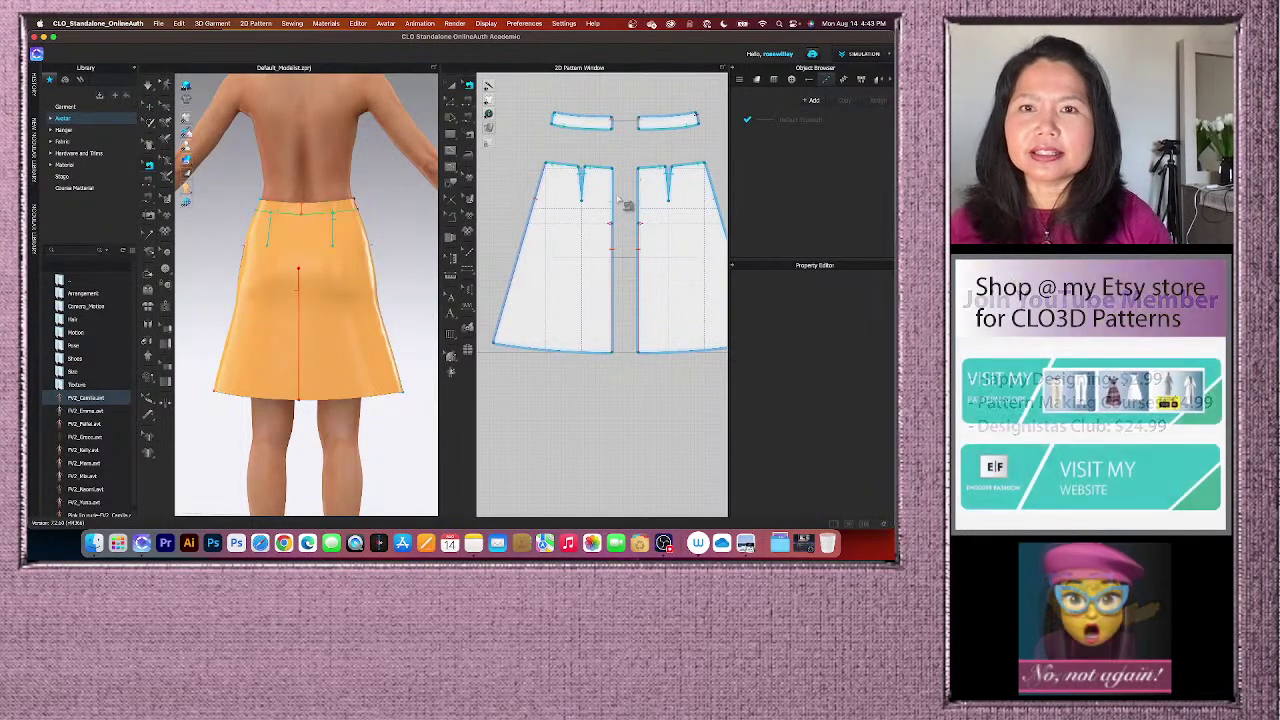
- Delete the sewing between the two back waistband ends, and simulate the skirt to open the centre back
left_click(620, 126)
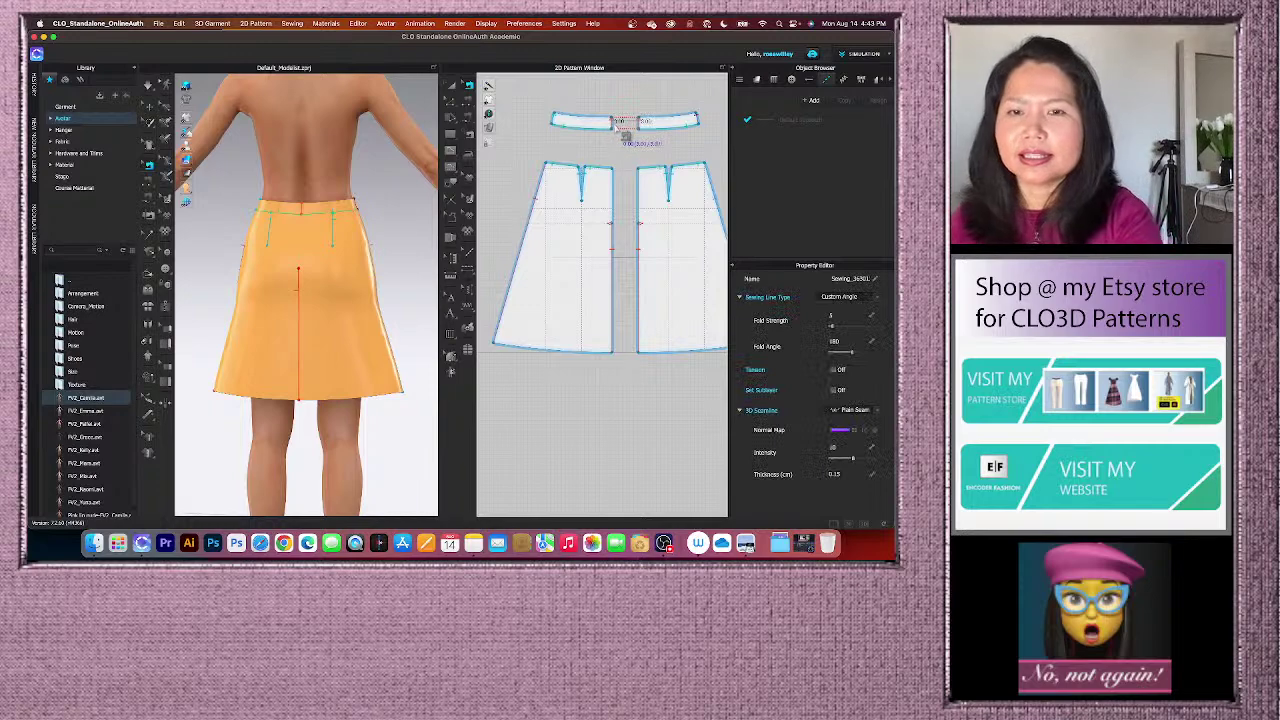
left_click(624, 138)
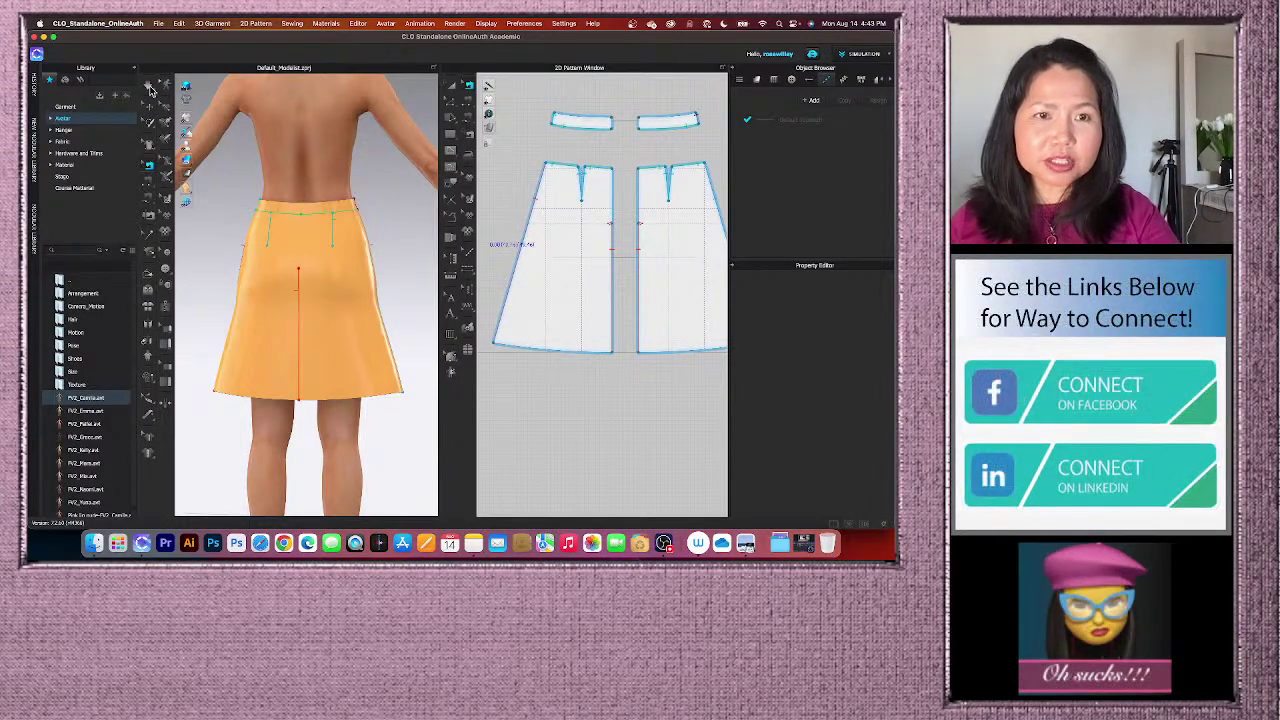
left_click(149, 87)
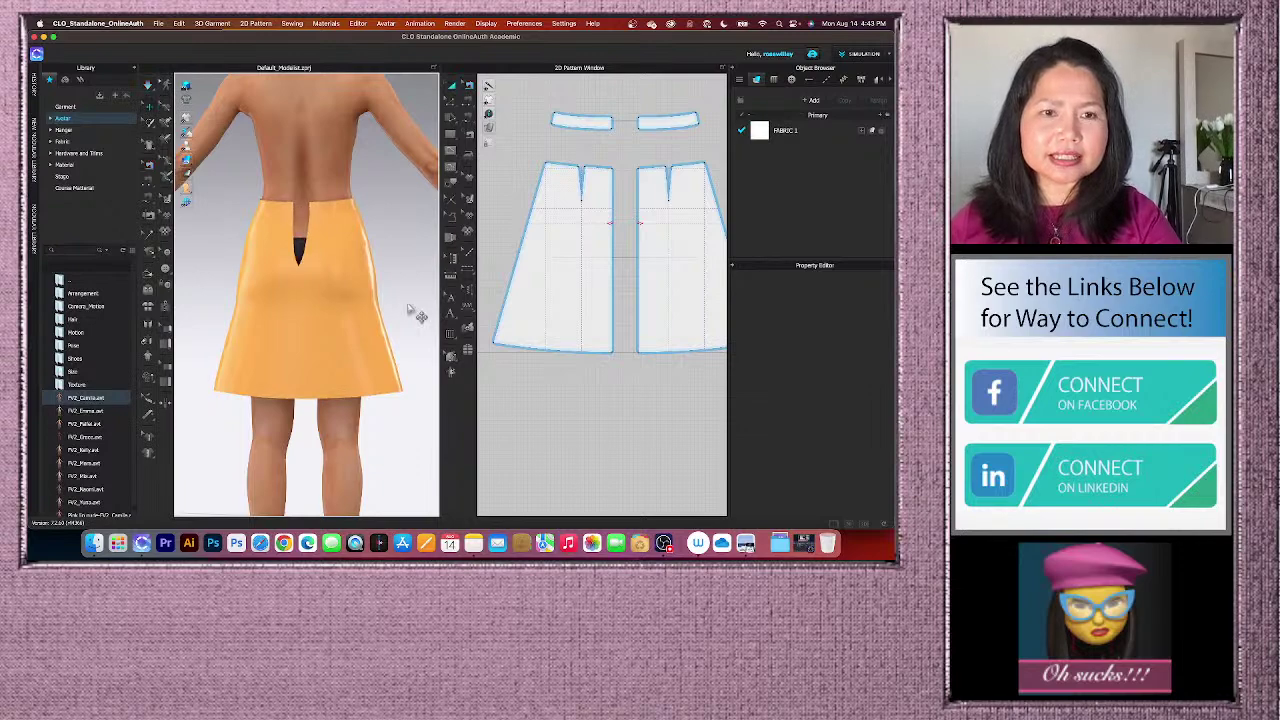
- Add a zipper along both edges of the centre back opening, from the waistband top to the base of the opening
scroll(328, 260, "up", 2)
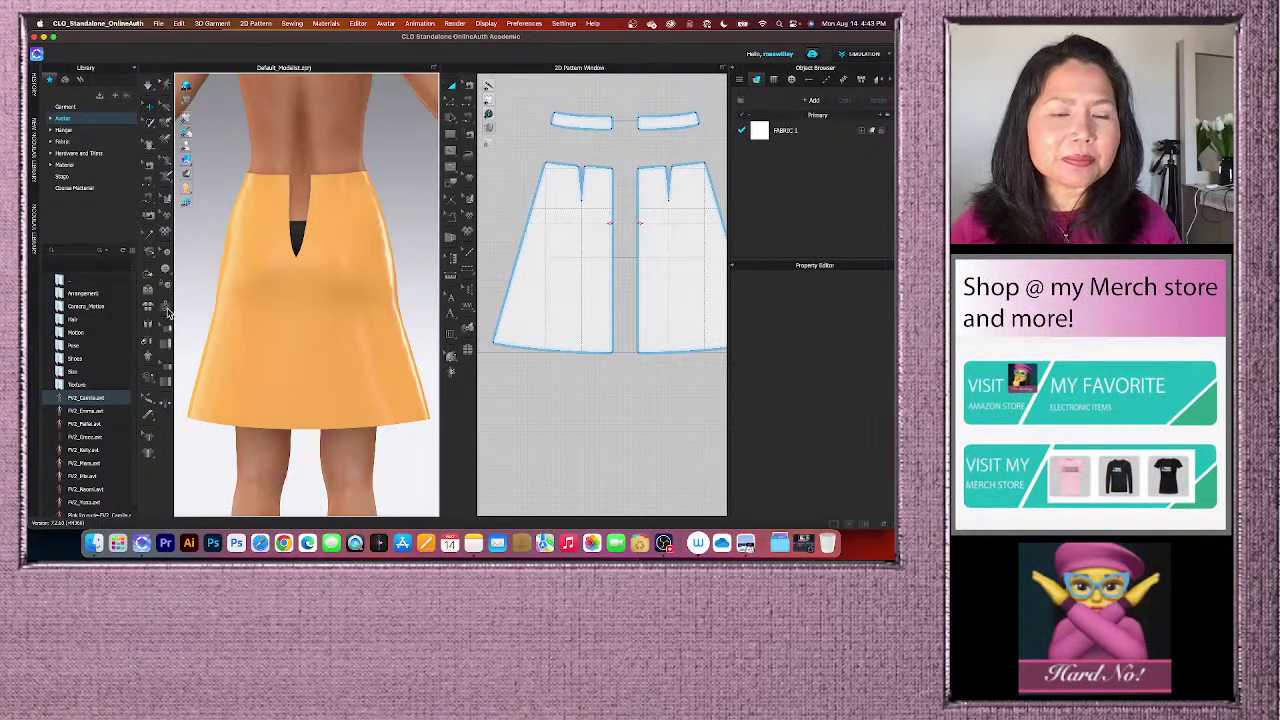
scroll(300, 186, "up", 2)
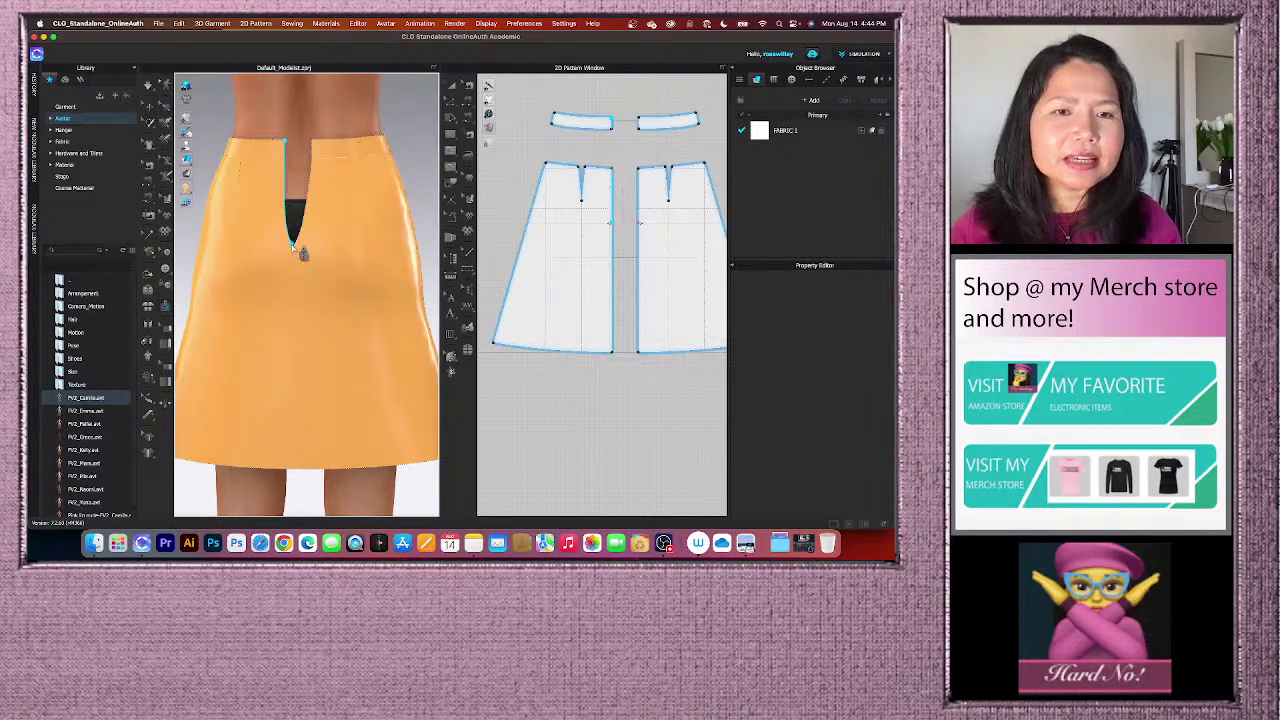
scroll(300, 252, "up", 3)
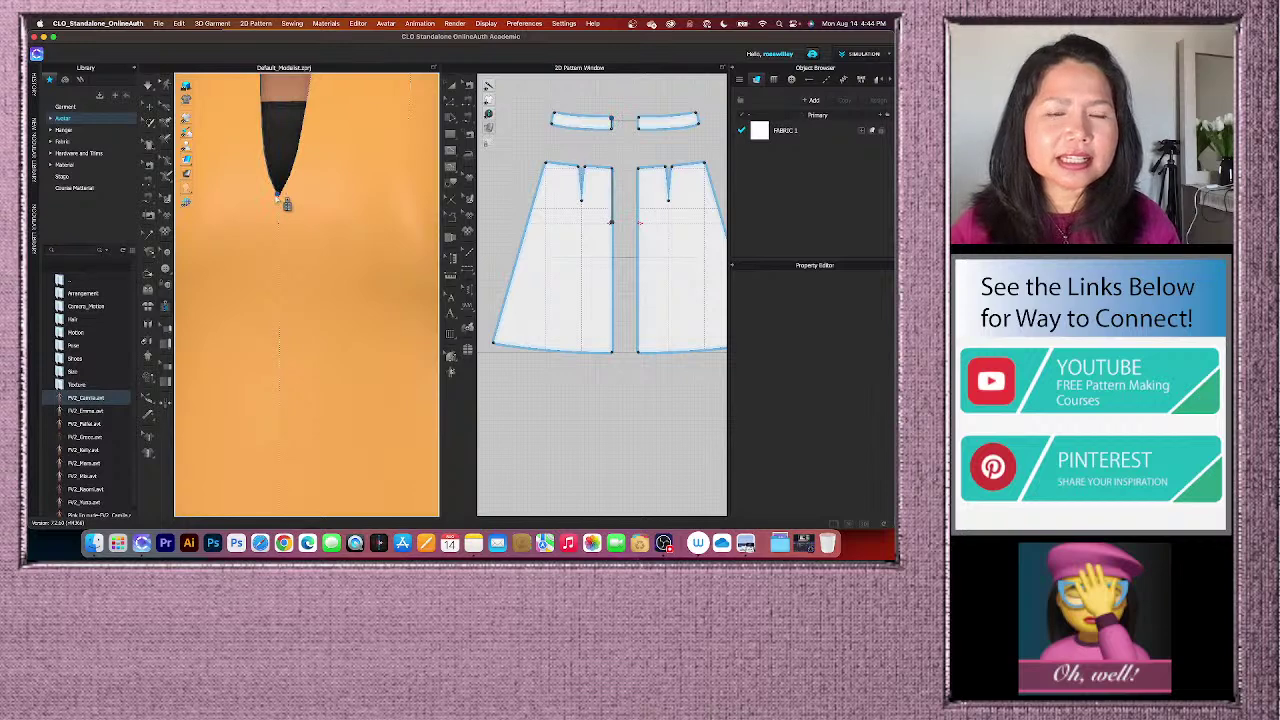
scroll(286, 204, "down", 5)
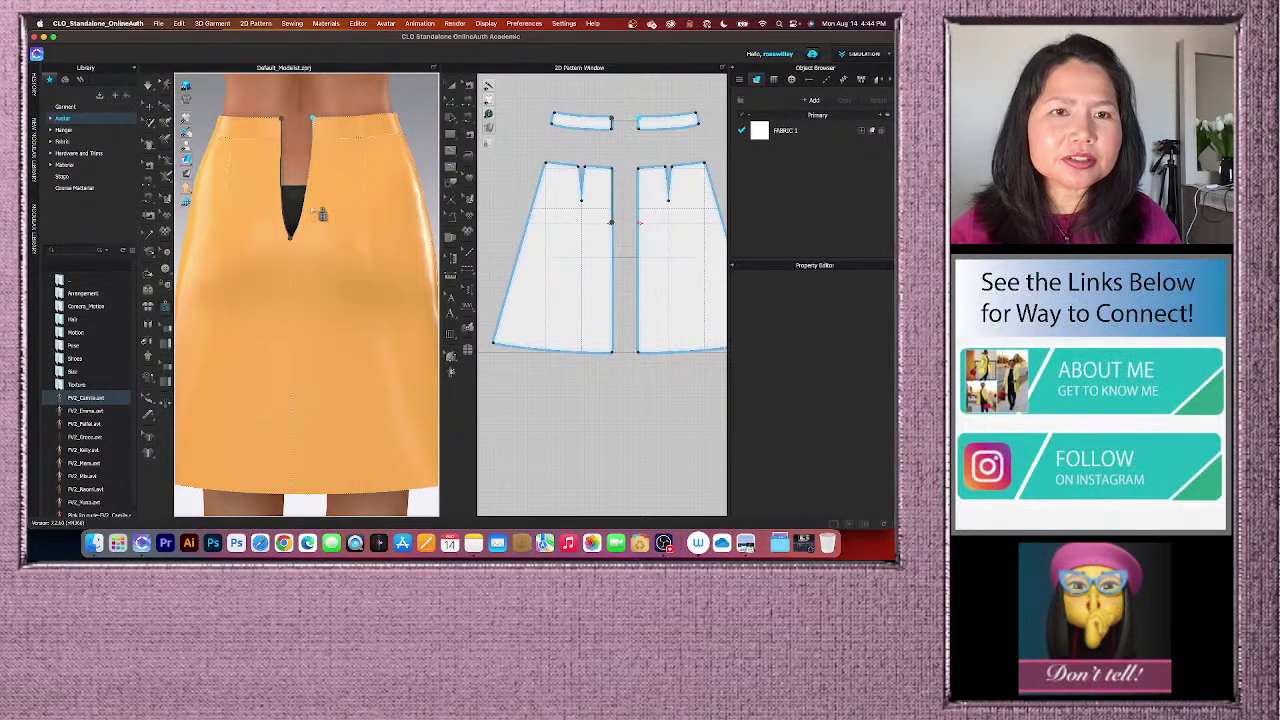
scroll(296, 245, "up", 5)
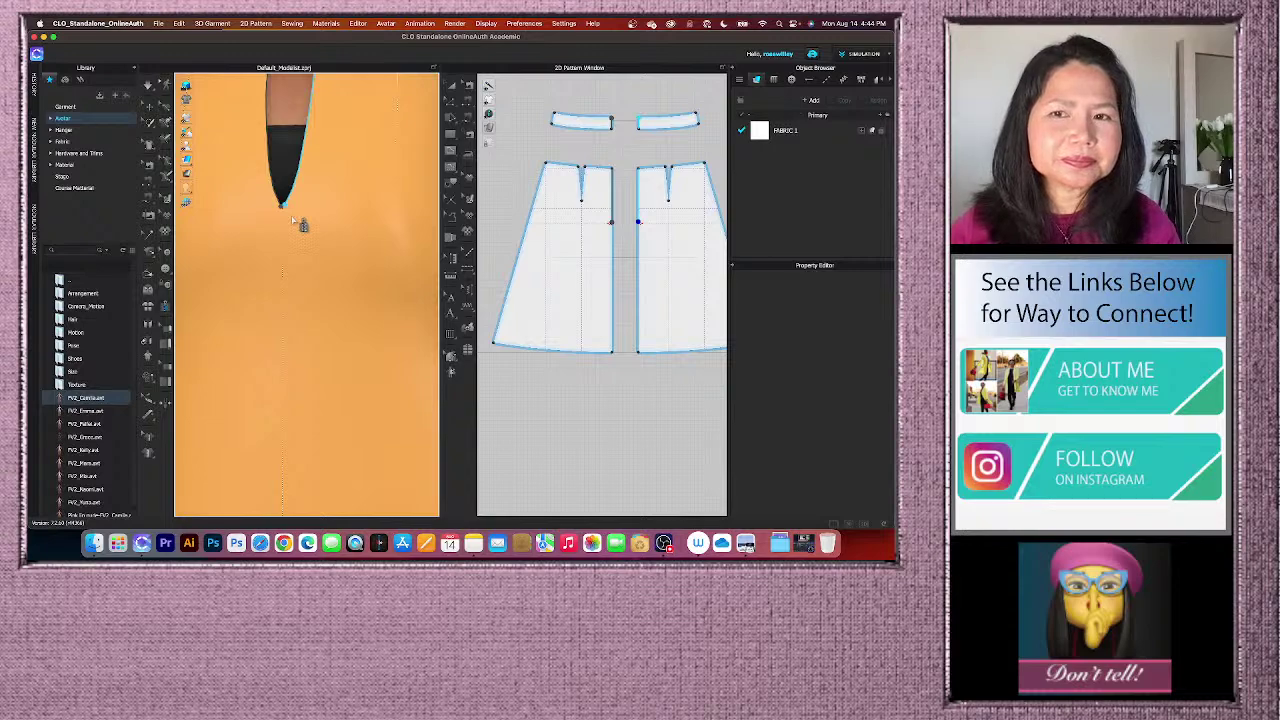
double_click(294, 222)
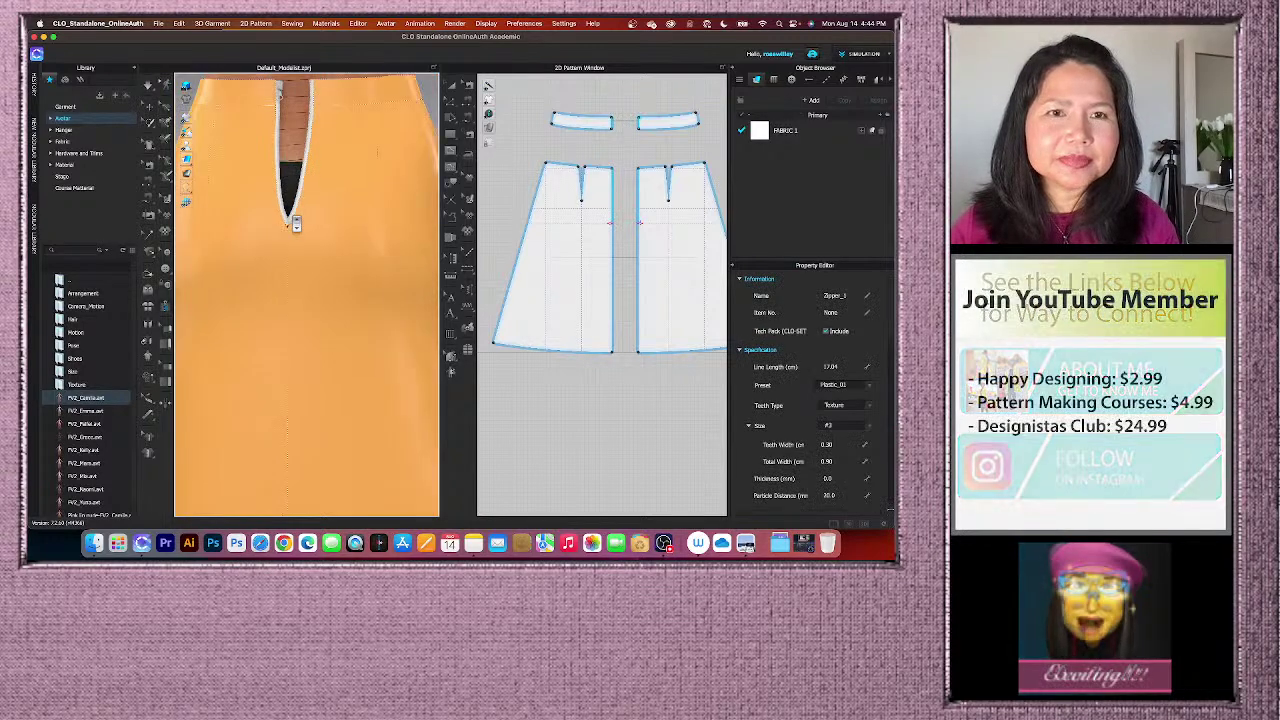
- Simulate the skirt to pull the zipper closed, and inspect the zipper at the waistband and along the opening
scroll(296, 224, "down", 5)
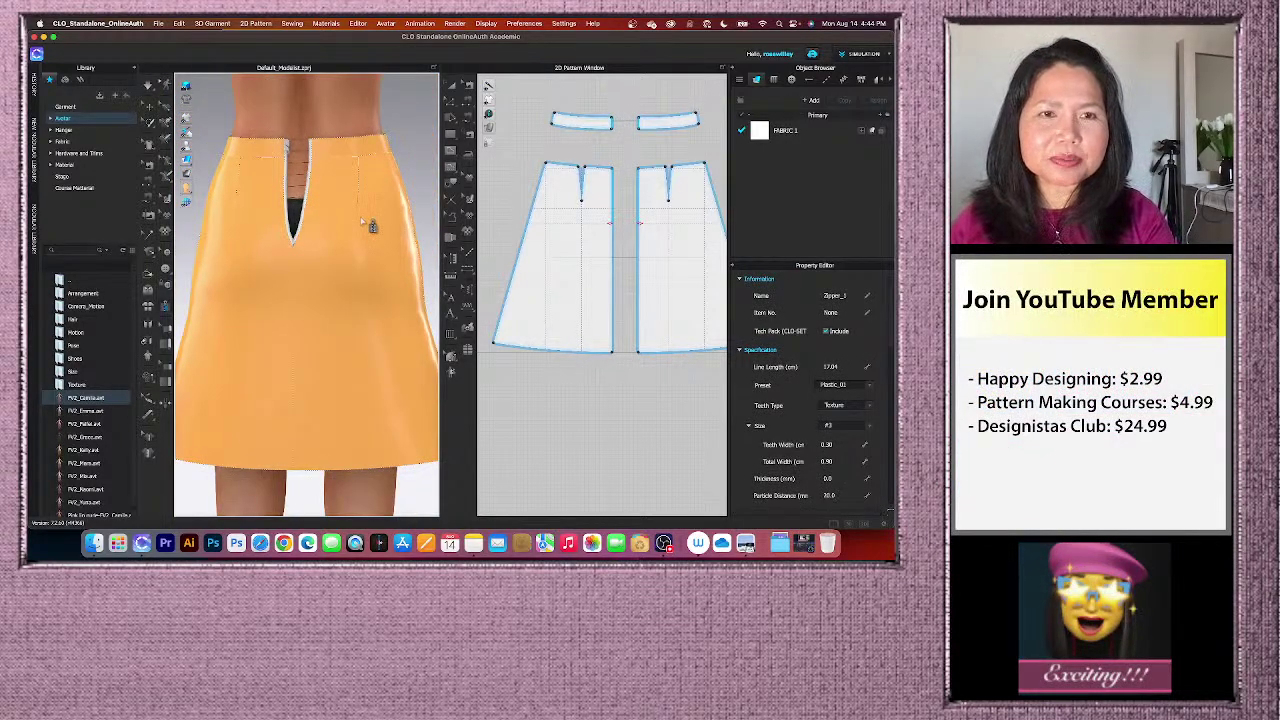
key("space")
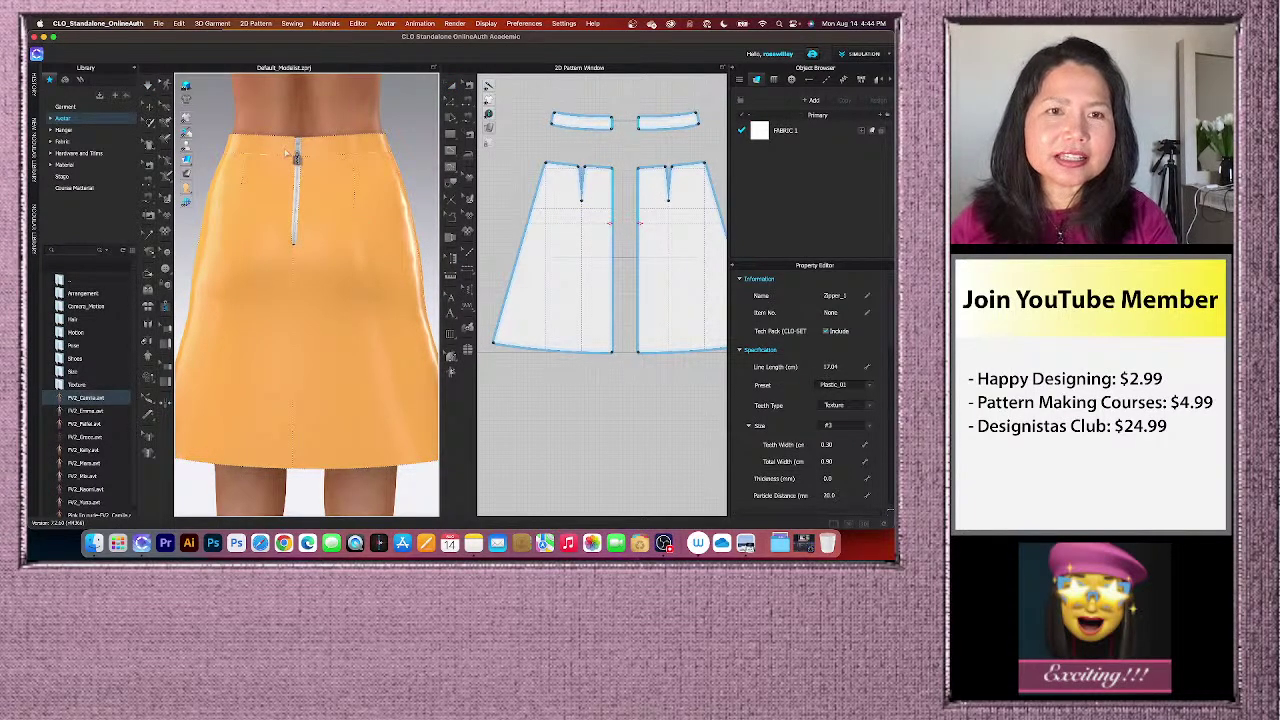
scroll(294, 157, "up", 4)
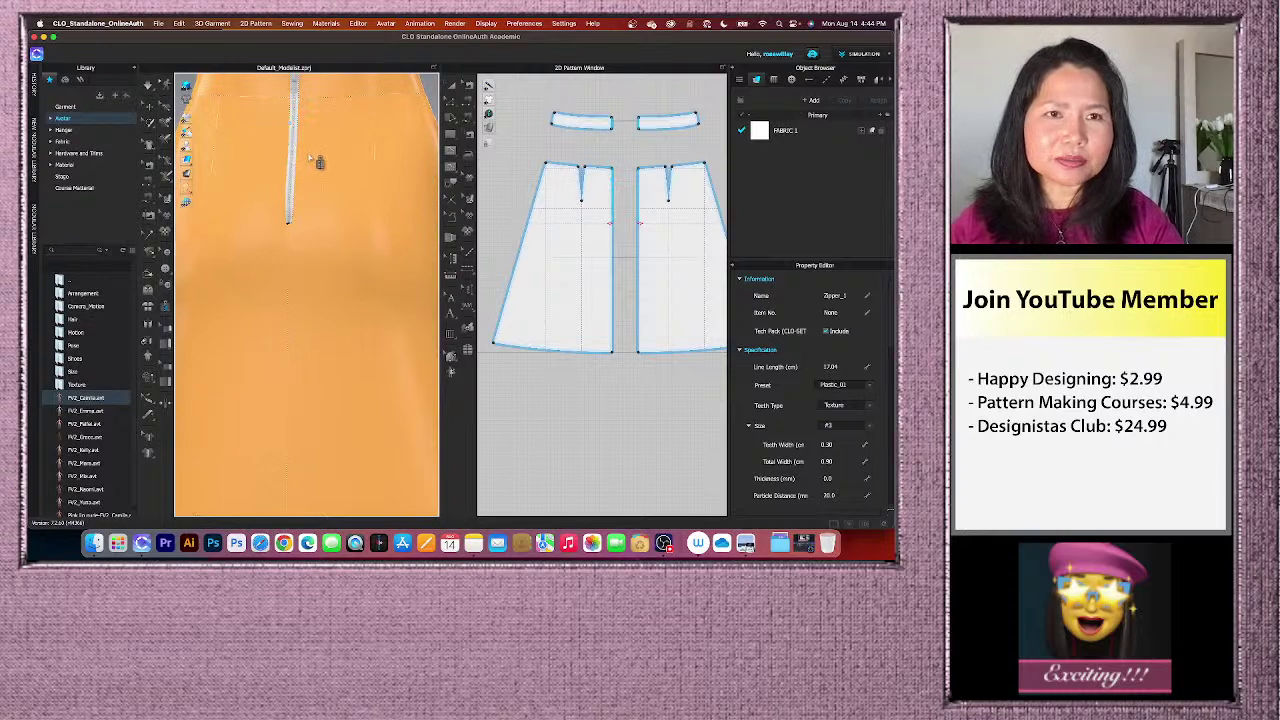
scroll(338, 268, "down", 3)
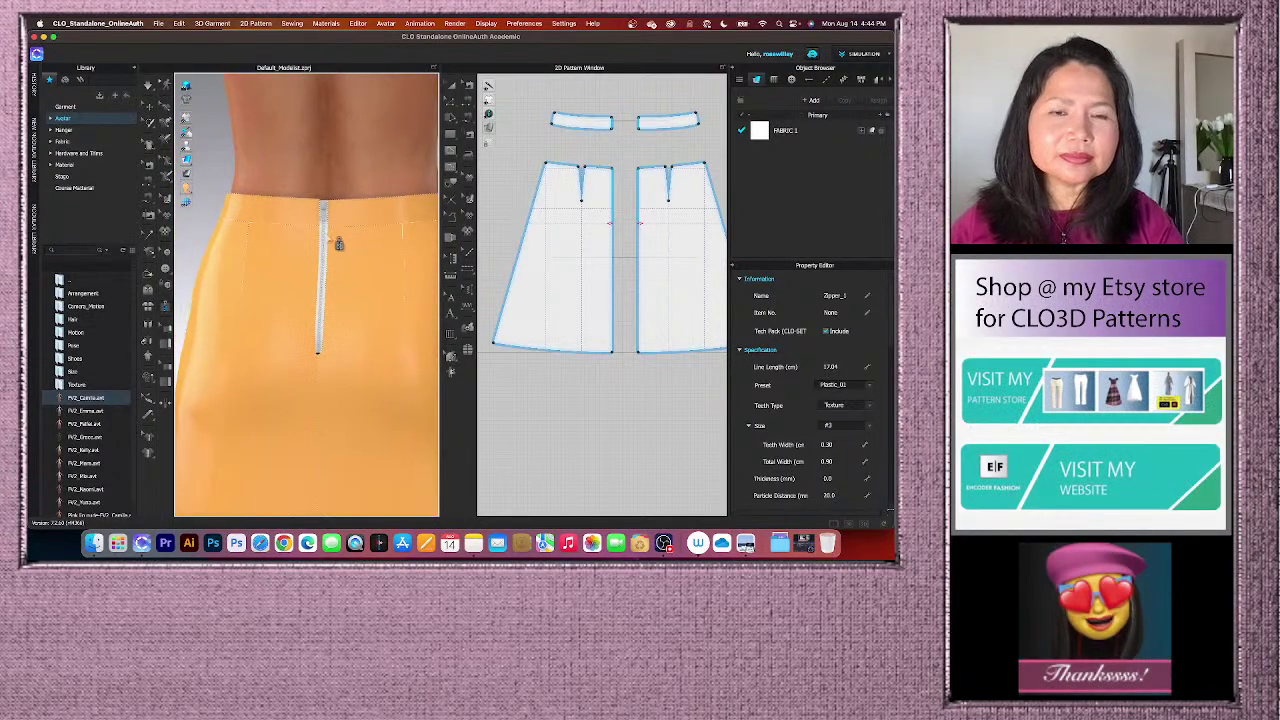
scroll(325, 218, "up", 2)
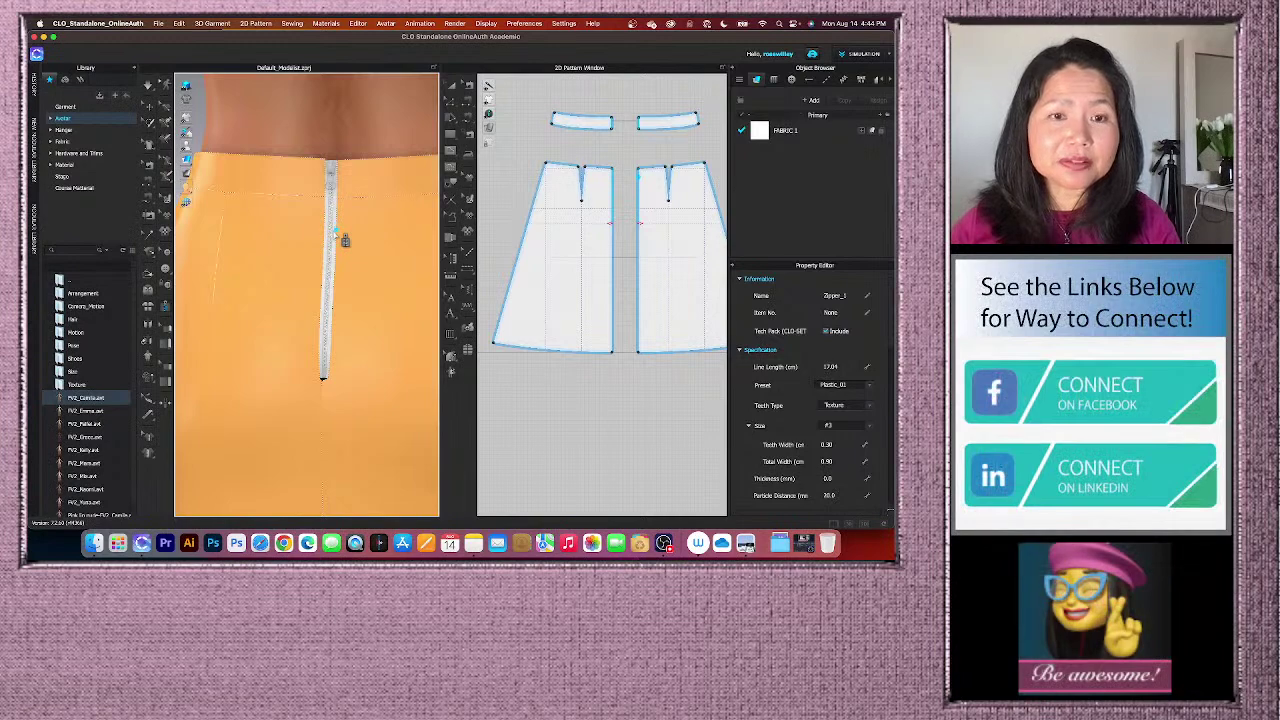
- Delete the zipper from the centre back opening
left_click(148, 108)
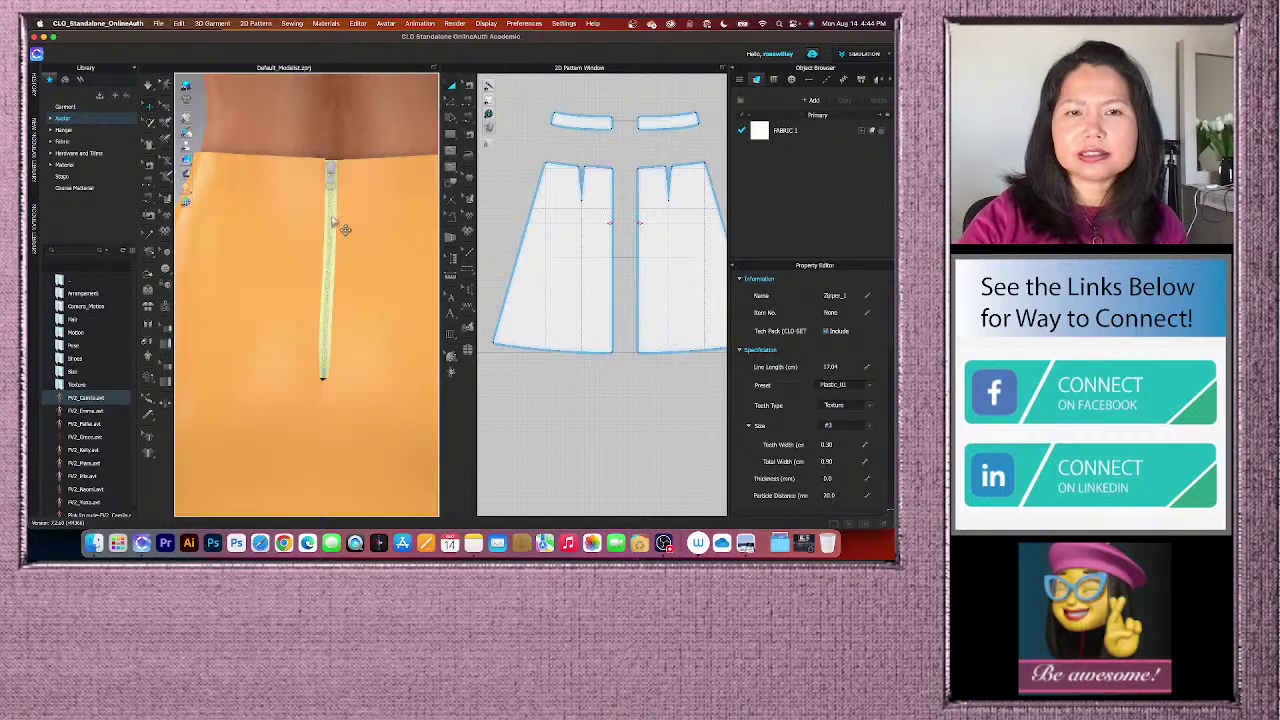
key("Escape")
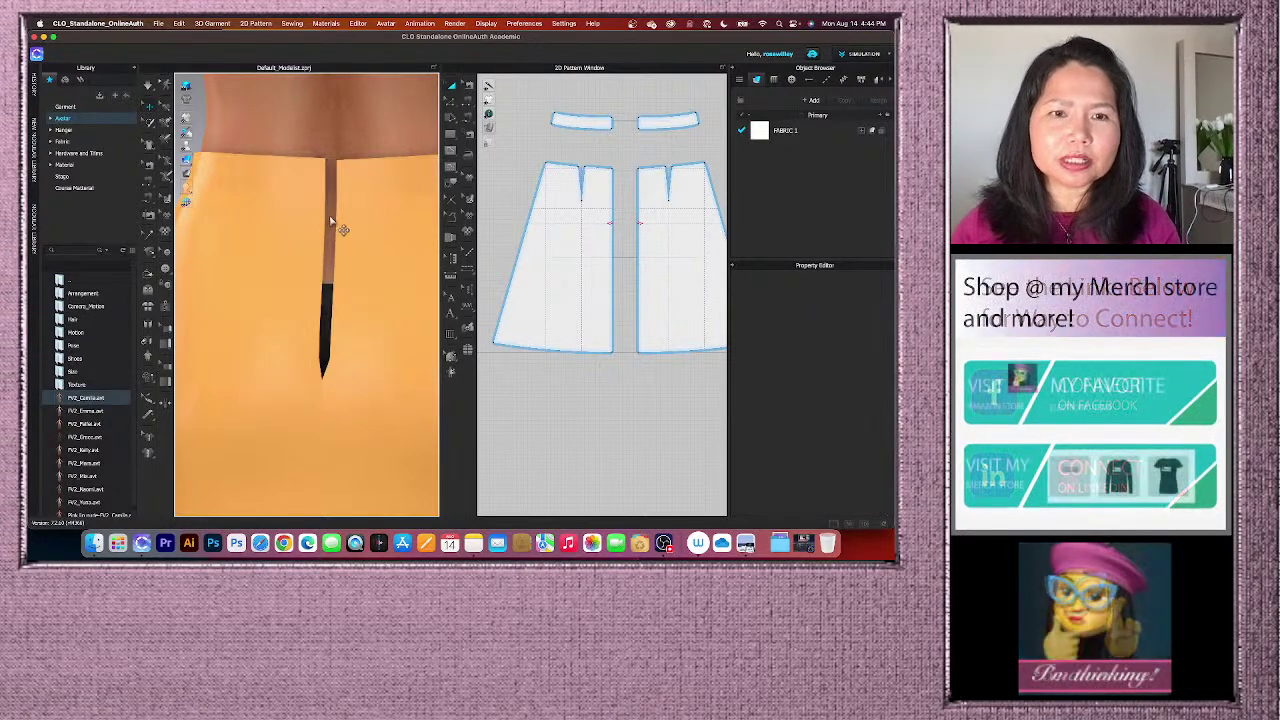
scroll(272, 252, "down", 3)
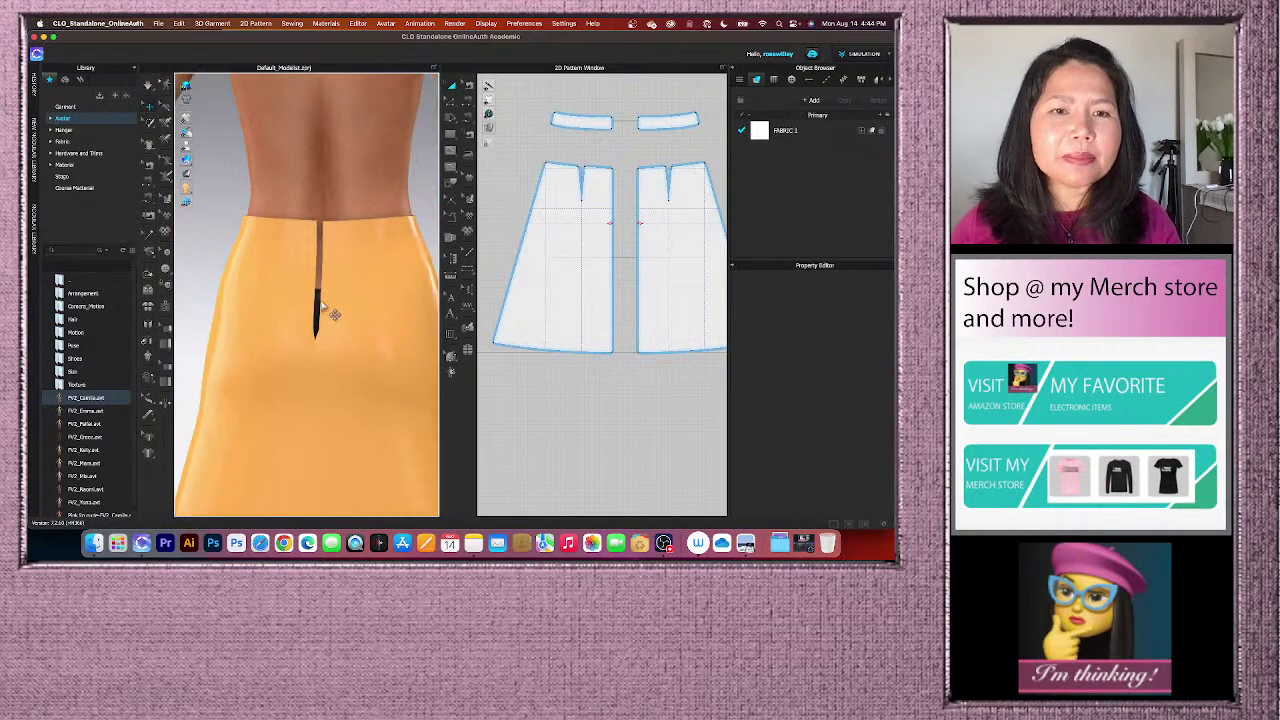
scroll(325, 310, "down", 2)
- Create a new zipper on the centre back opening, tracing each edge from the waistband top to the opening's lowest point
scroll(325, 310, "up", 3)
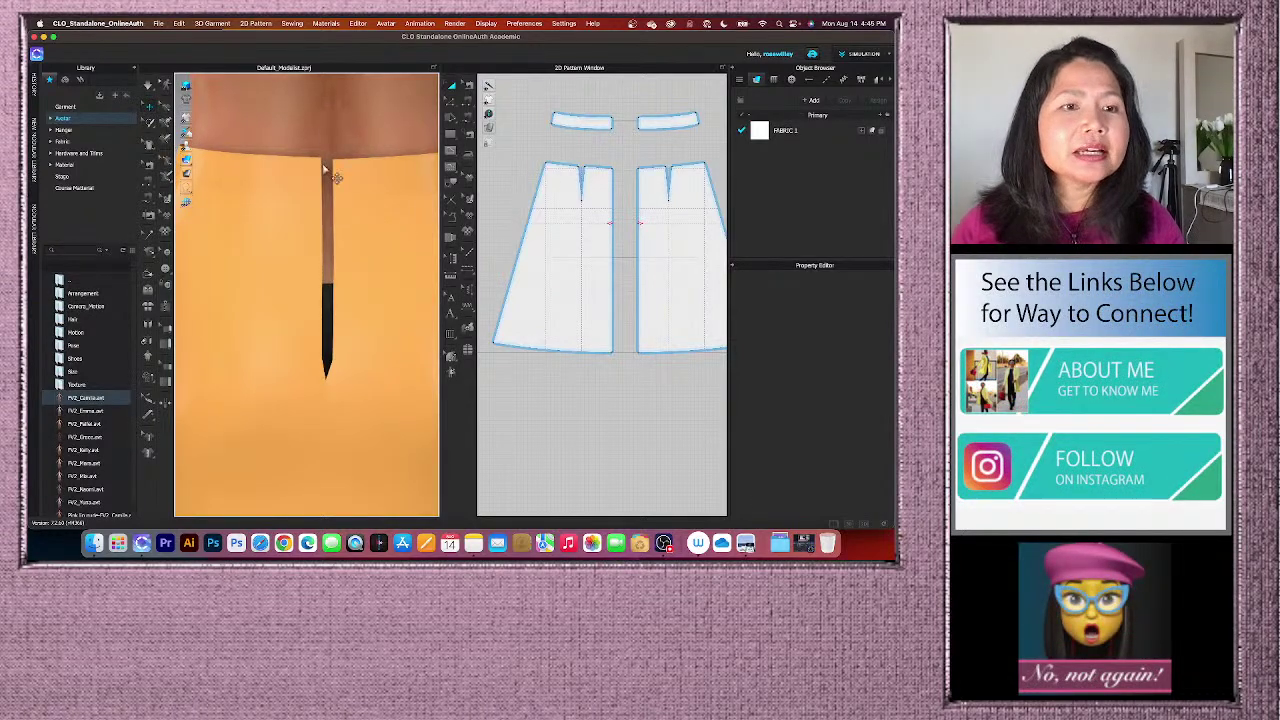
left_click(165, 310)
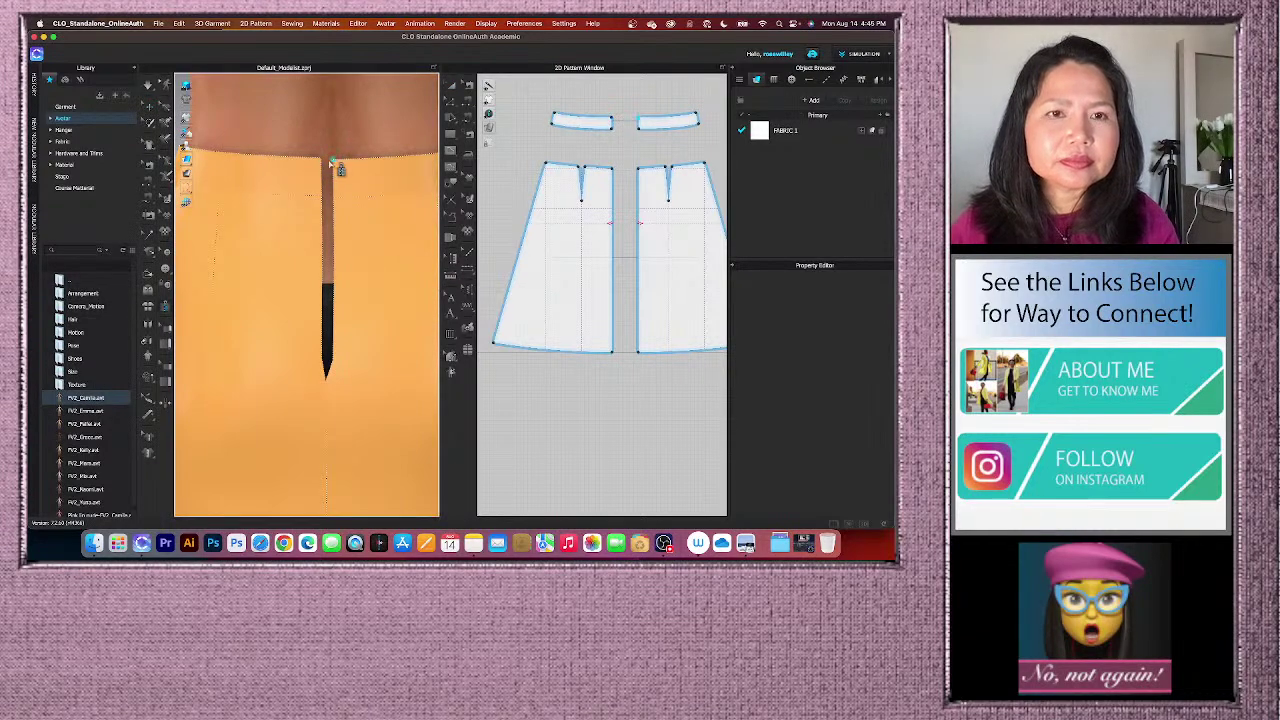
scroll(324, 166, "up", 2)
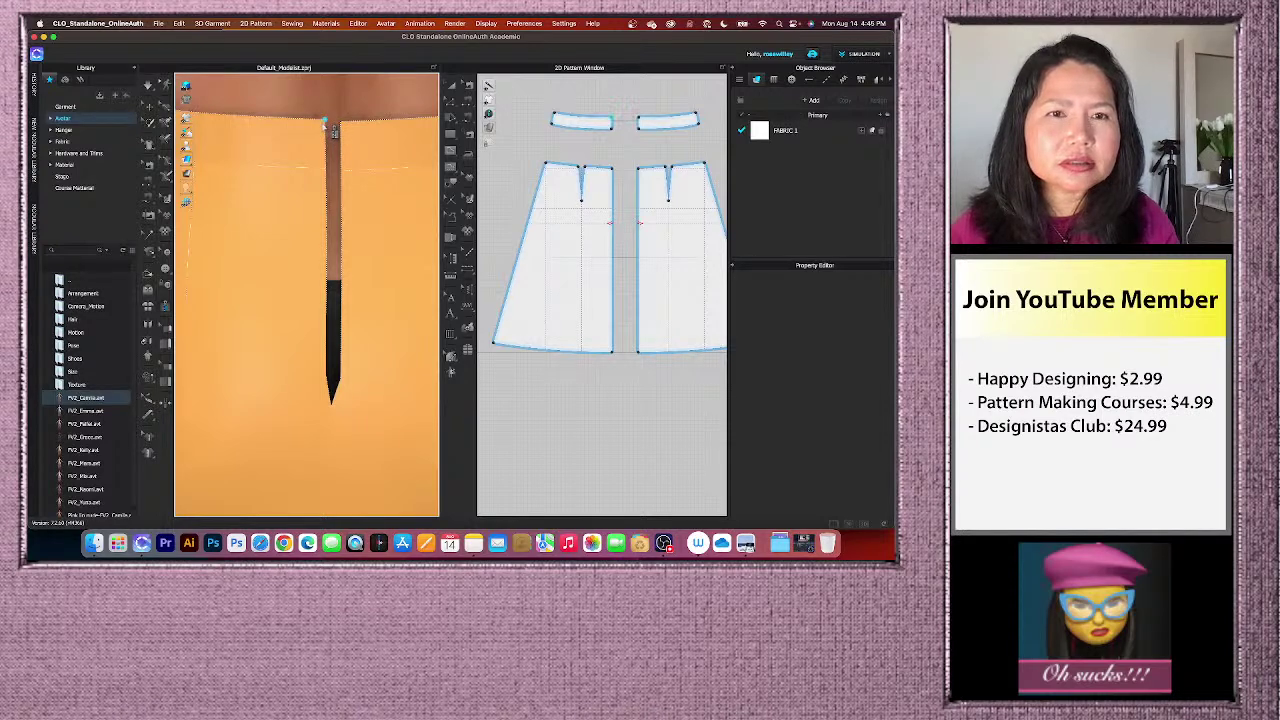
left_click(324, 121)
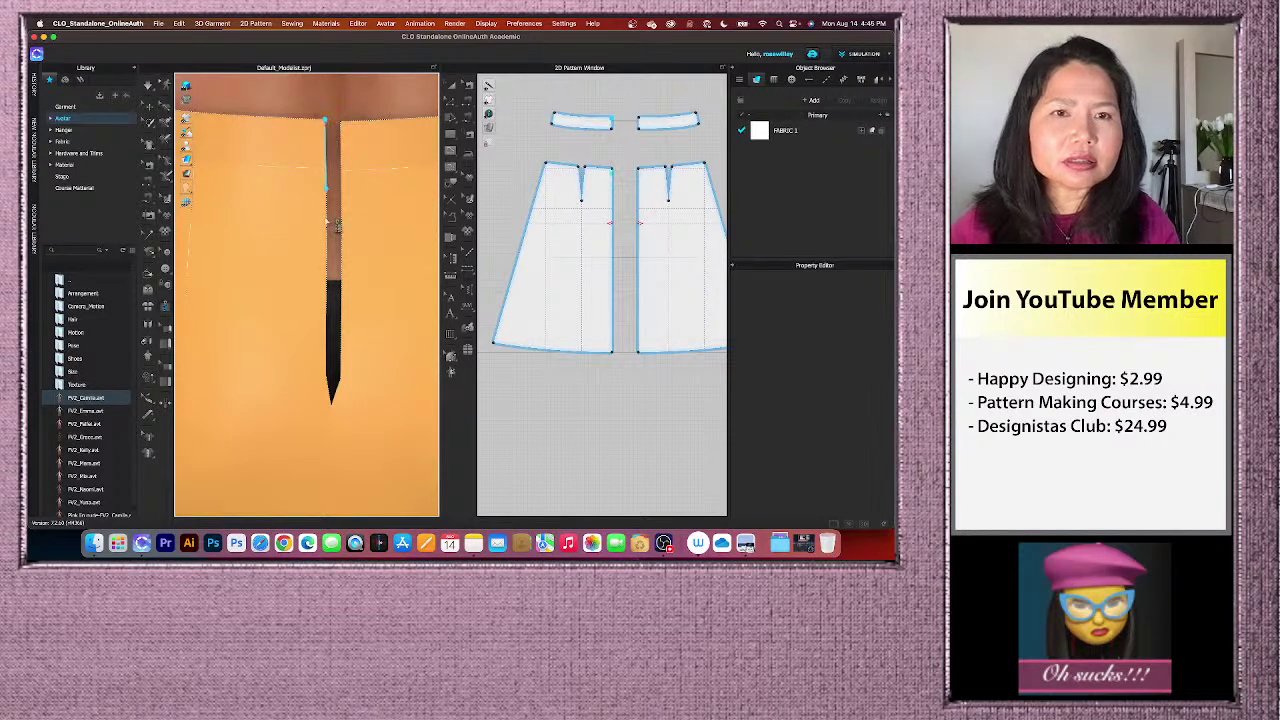
left_click(331, 405)
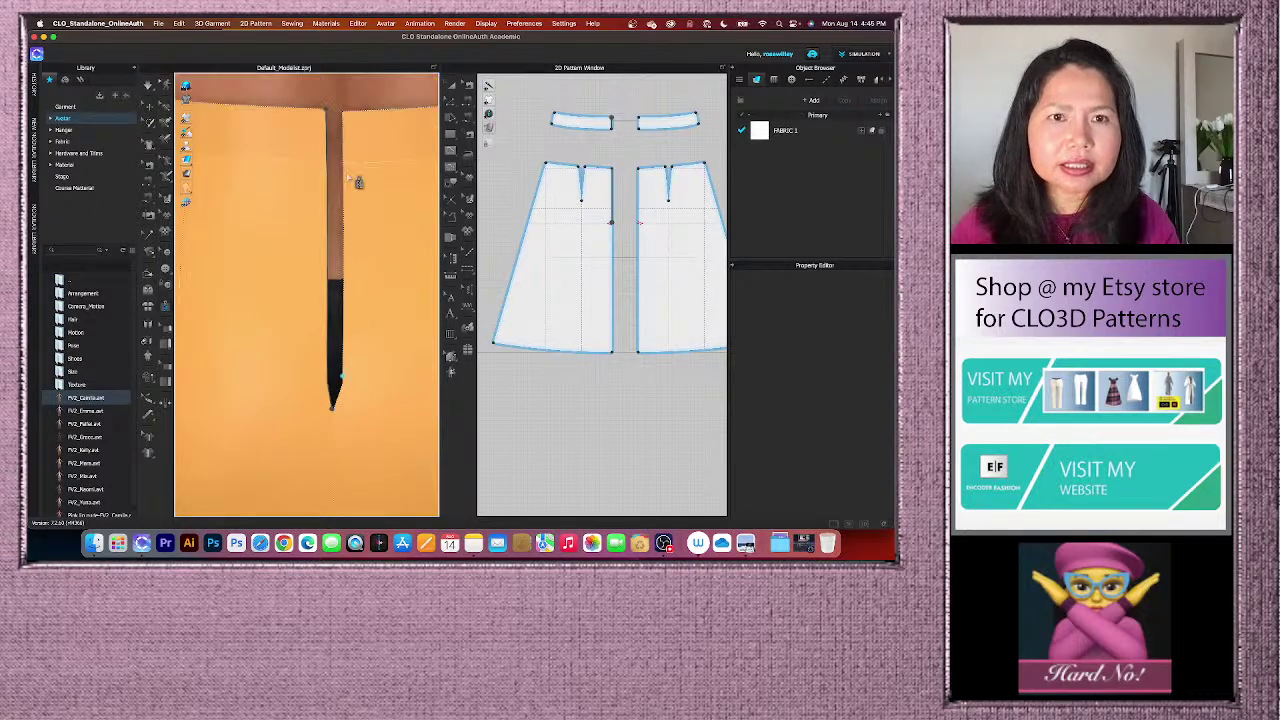
left_click(347, 113)
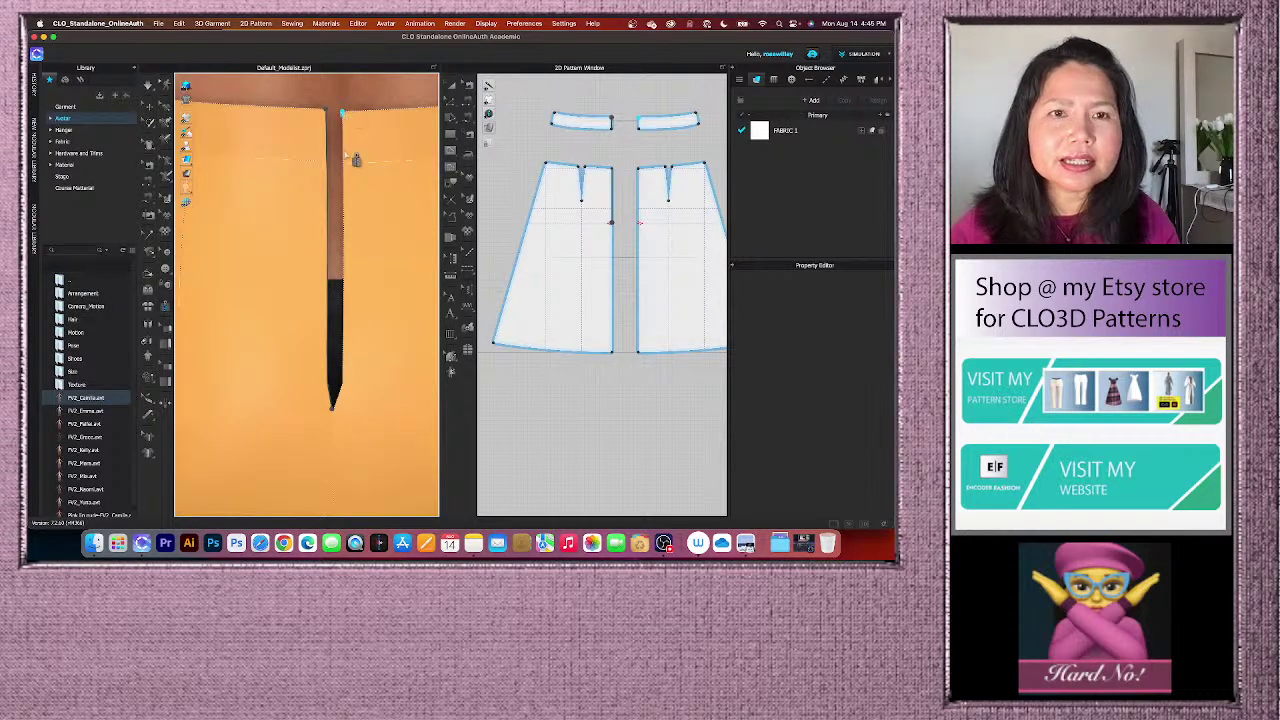
double_click(337, 409)
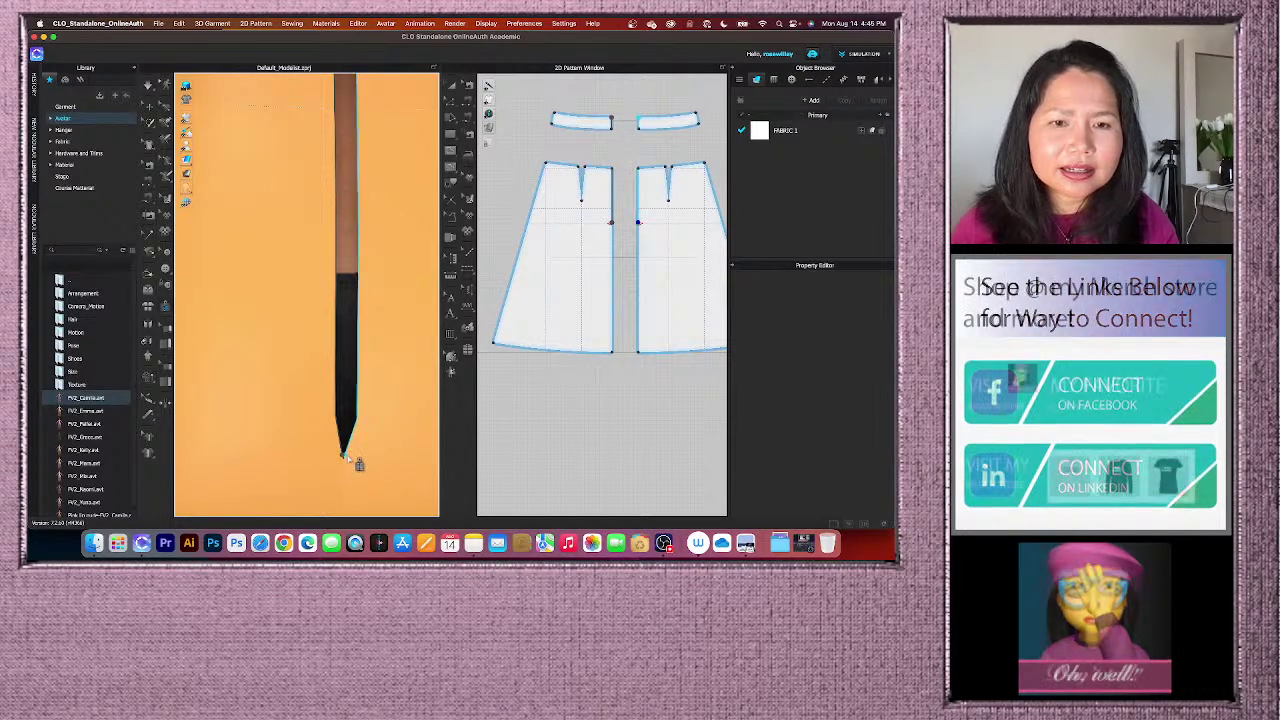
double_click(358, 318)
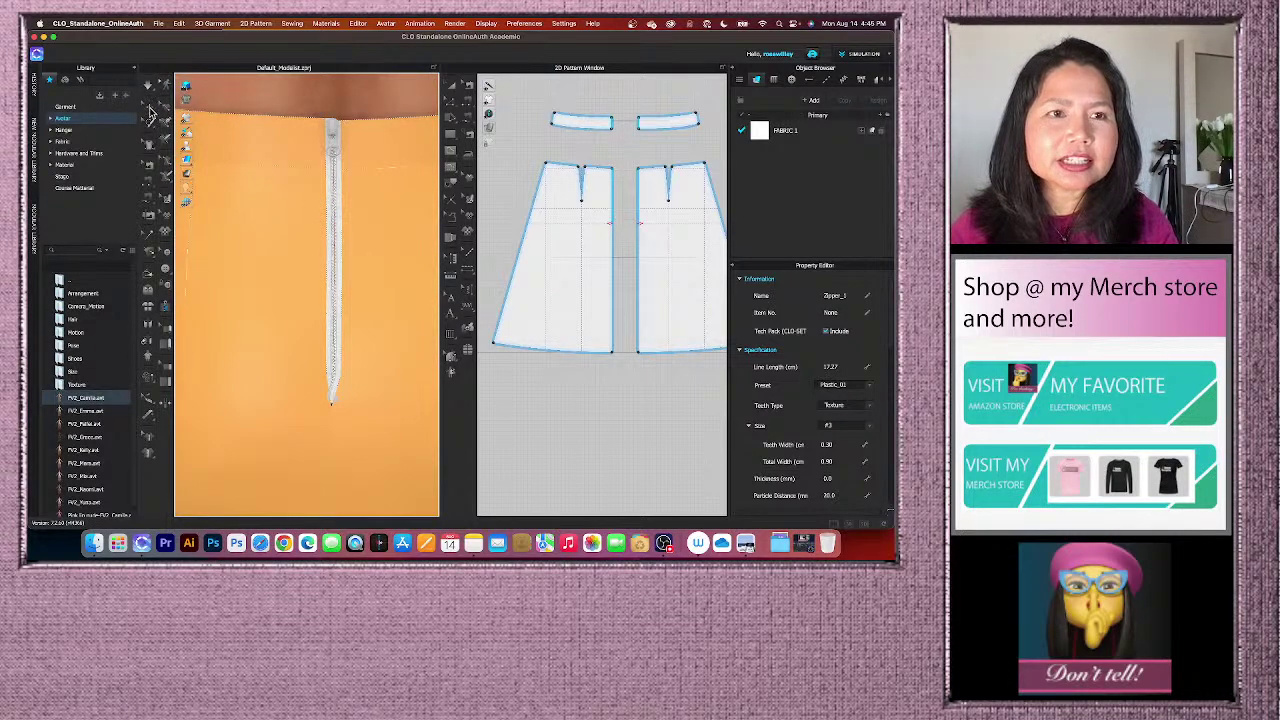
- Simulate the skirt to close the new zipper along the centre back opening, with the back skirt piece selected
left_click(378, 132)
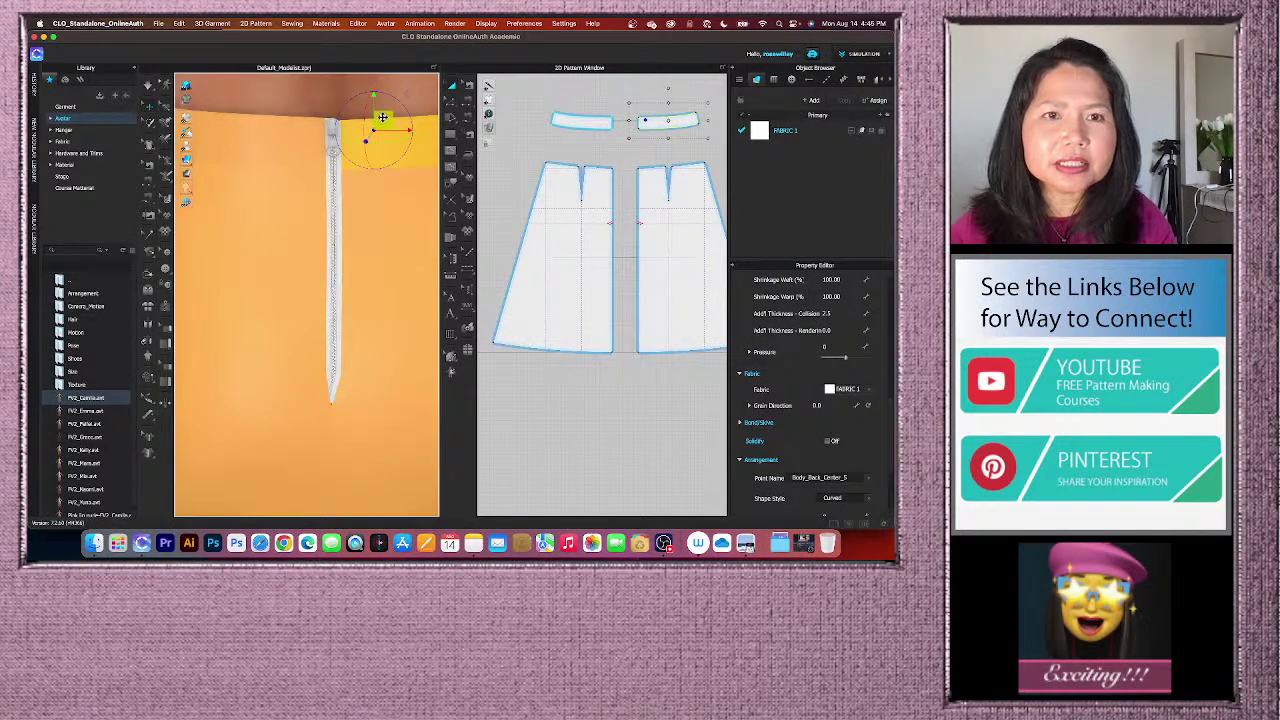
left_click(383, 188)
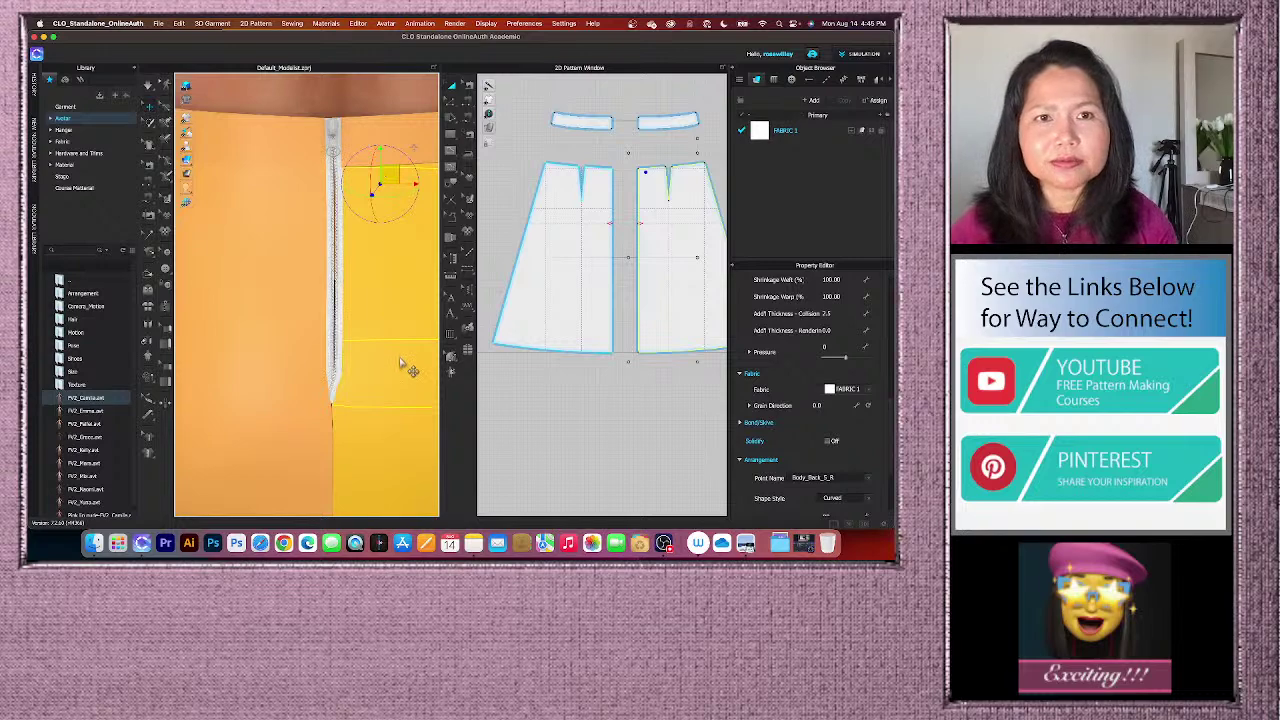
key("space")
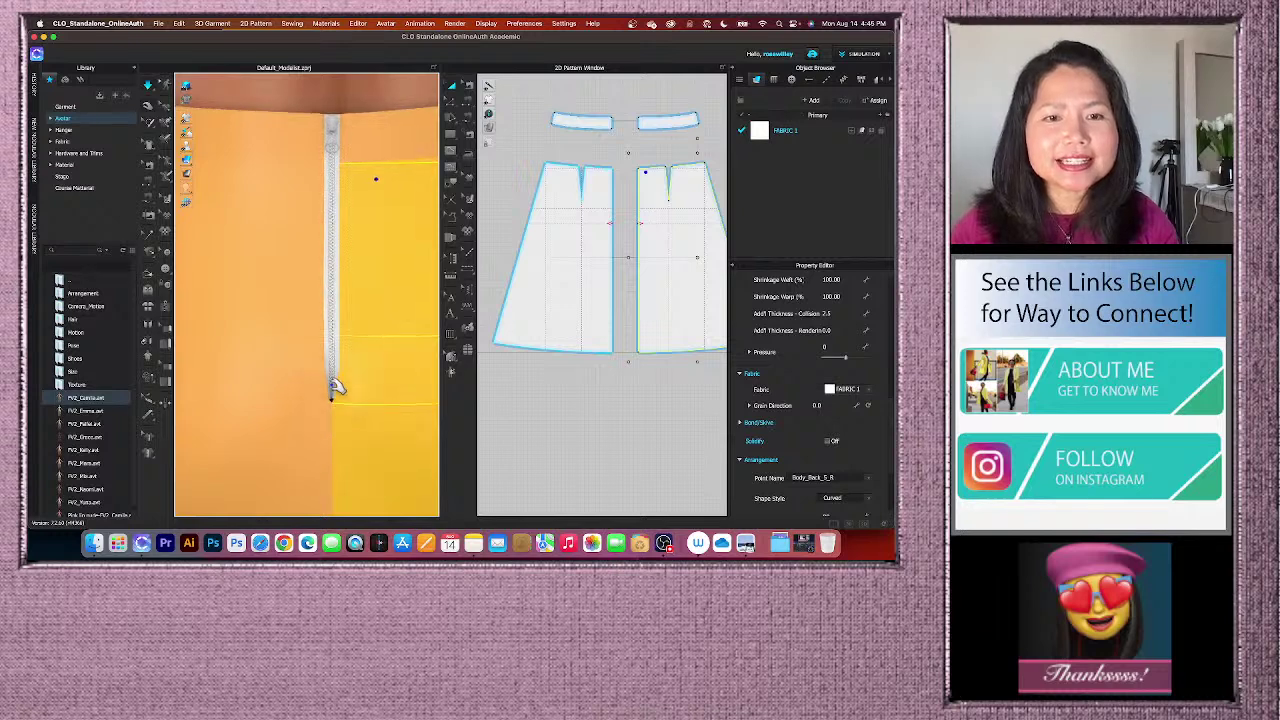
key("space")
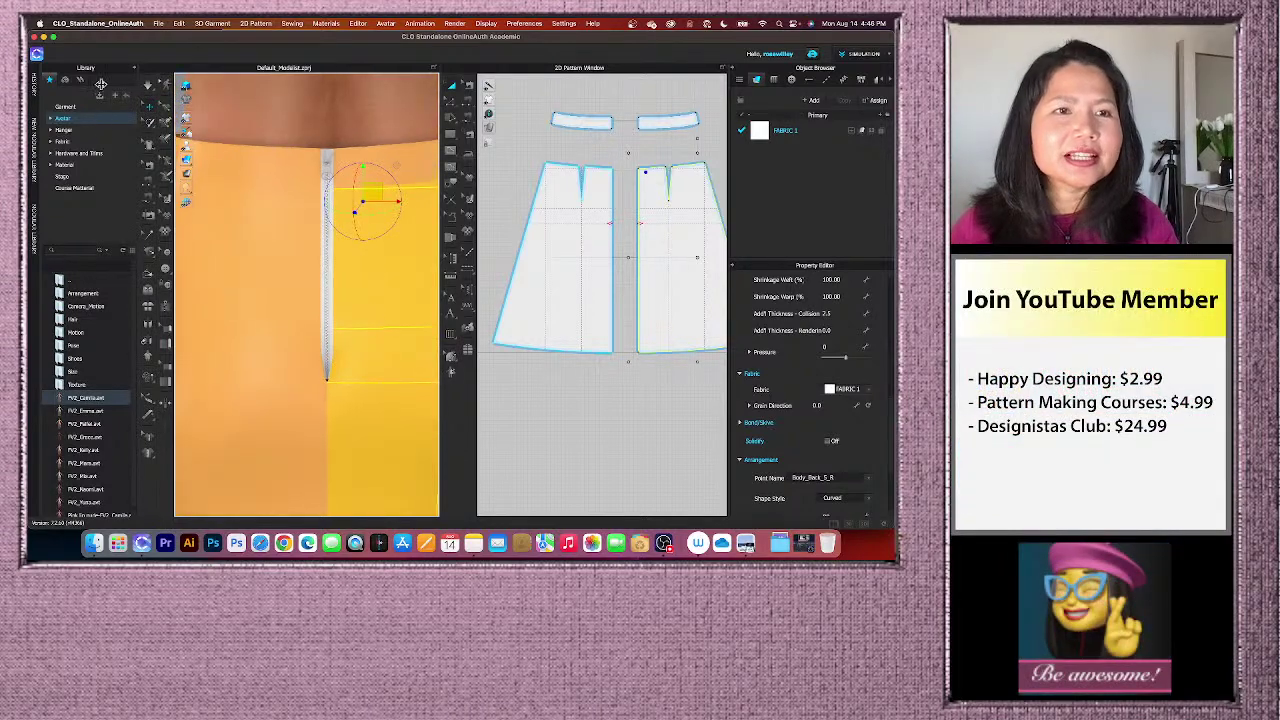
- Set the centre back zipper's total width to 0.3 cm
left_click(329, 262)
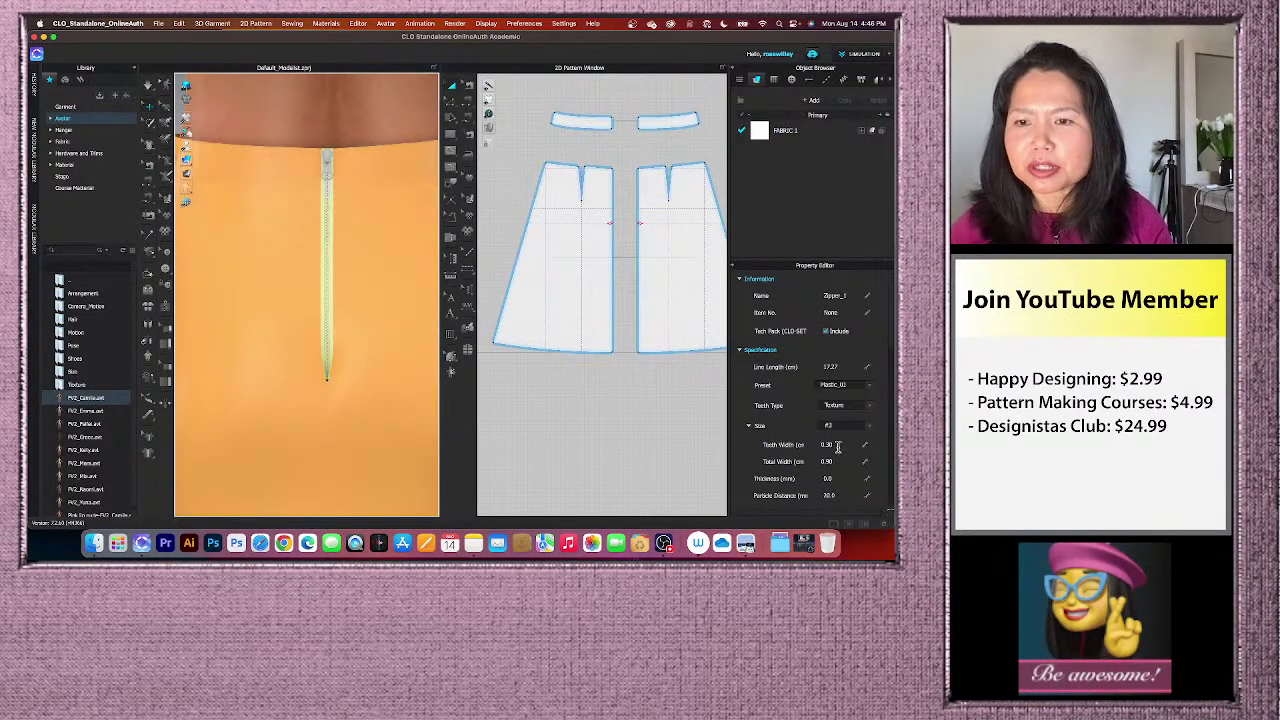
scroll(835, 400, "down", 2)
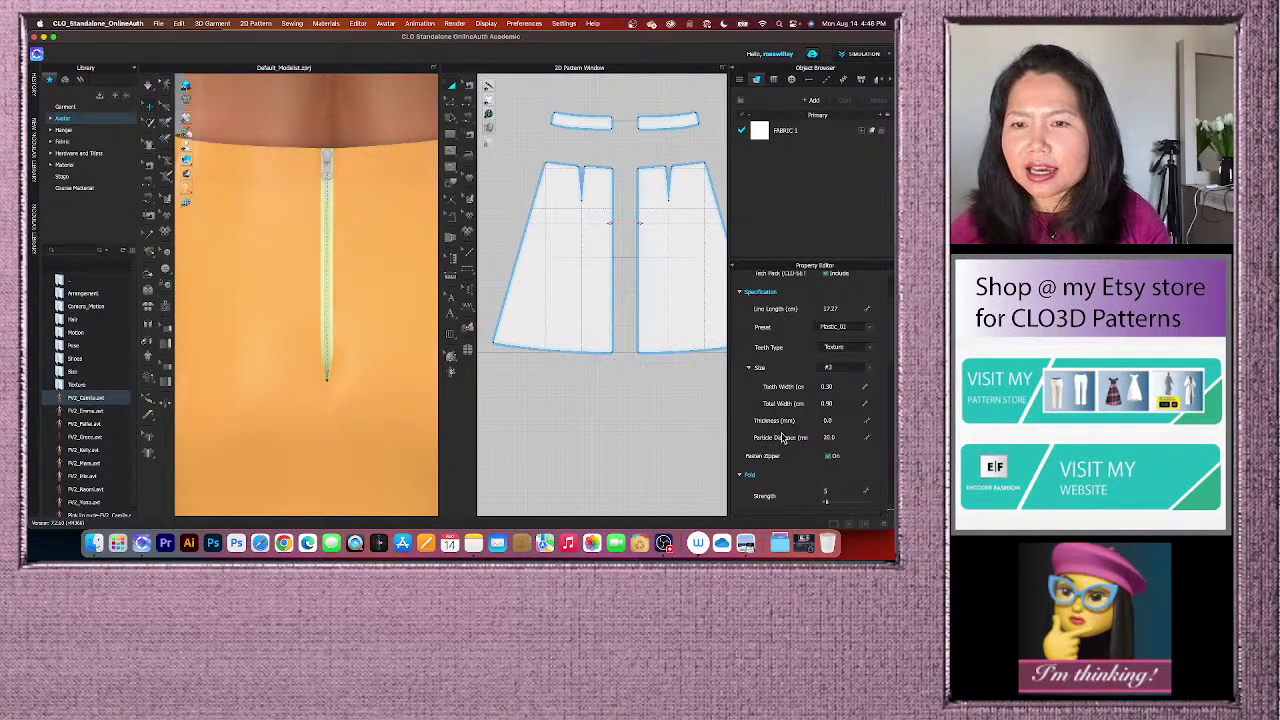
left_click(835, 402)
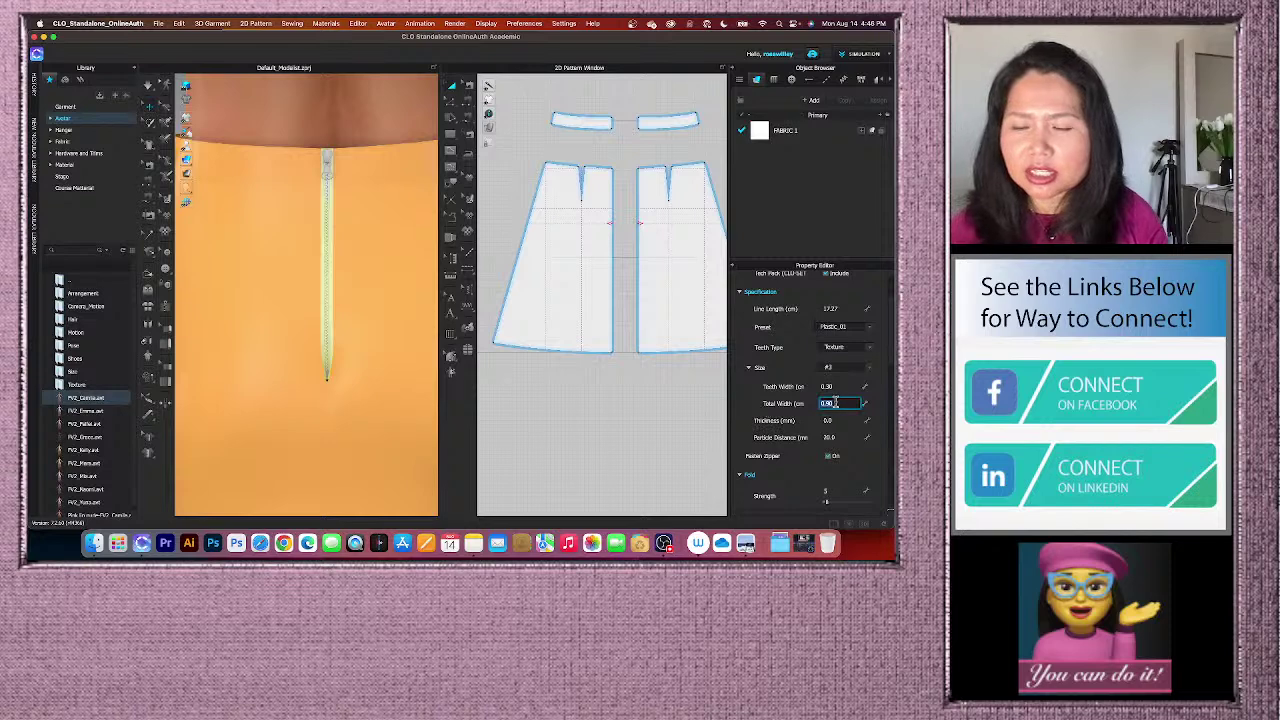
key("BackSpace")
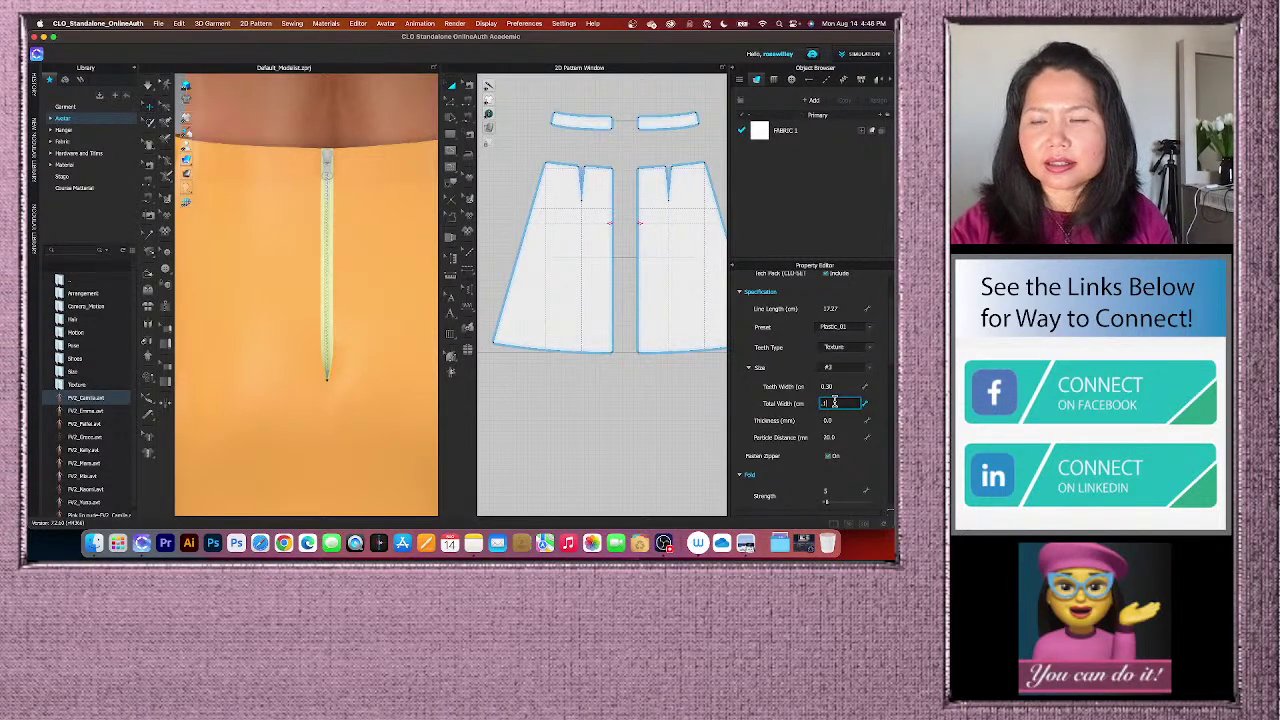
key("Return")
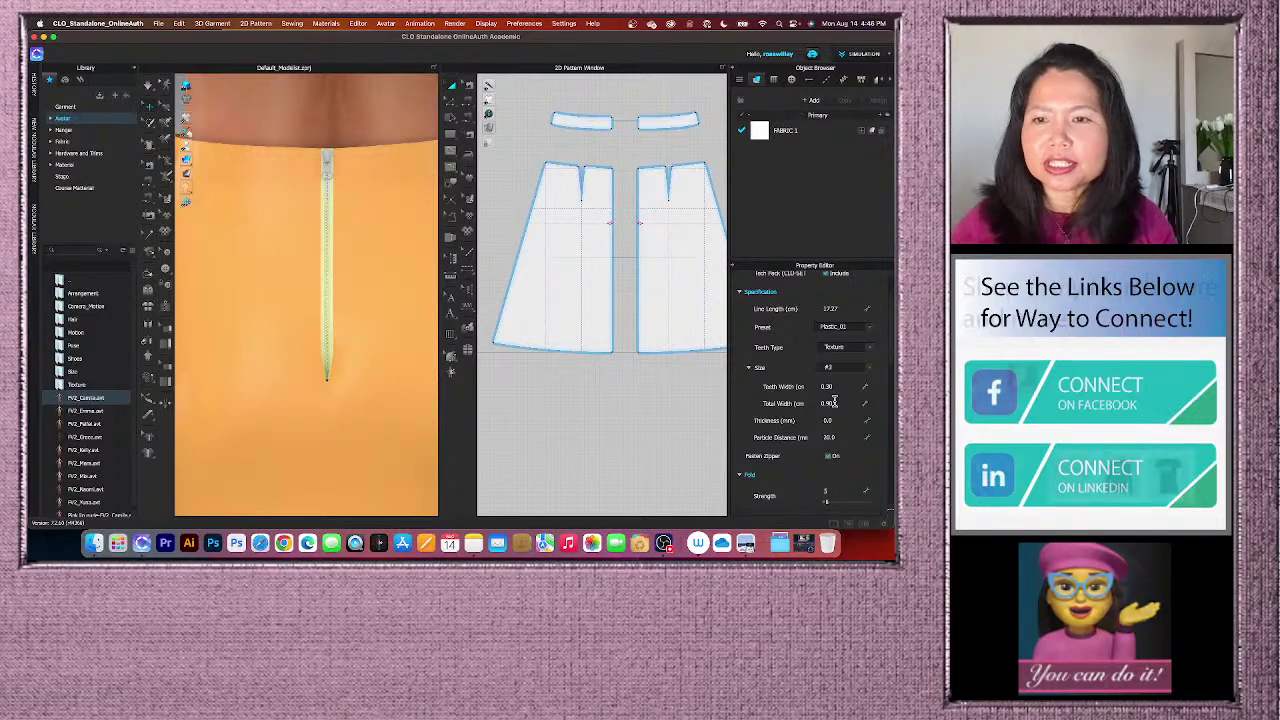
left_click(833, 402)
type("1")
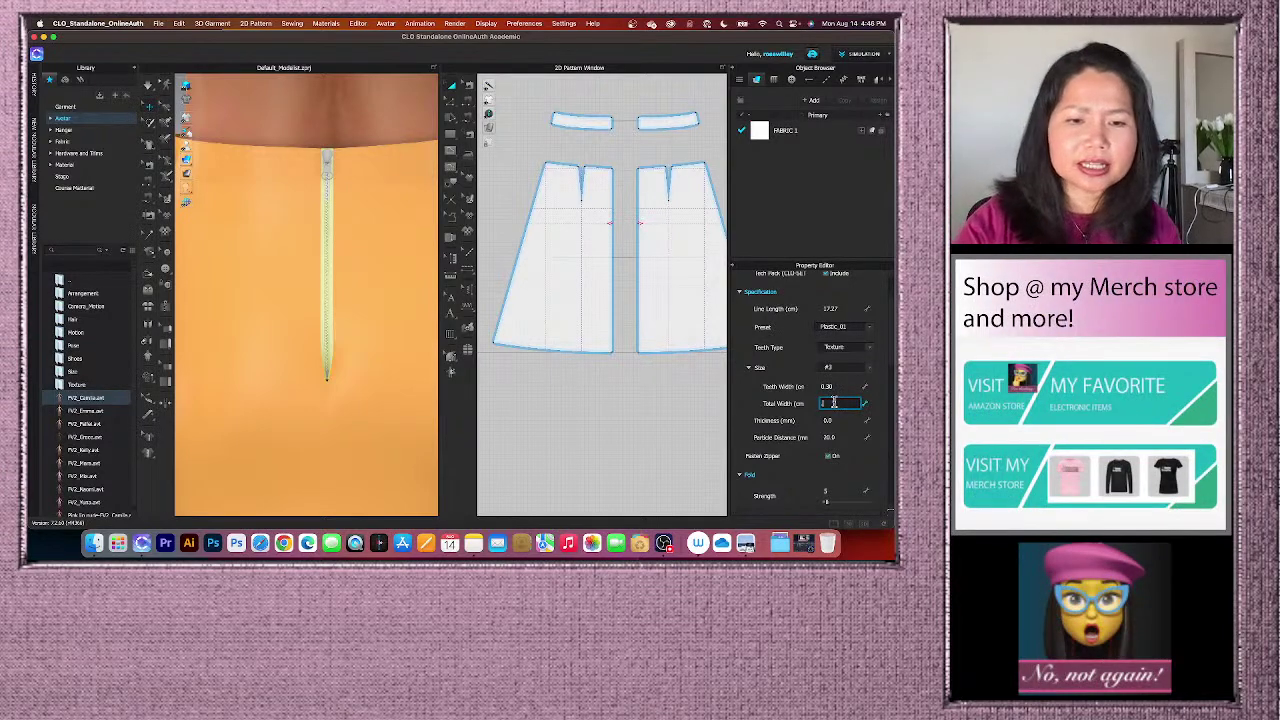
type(".3")
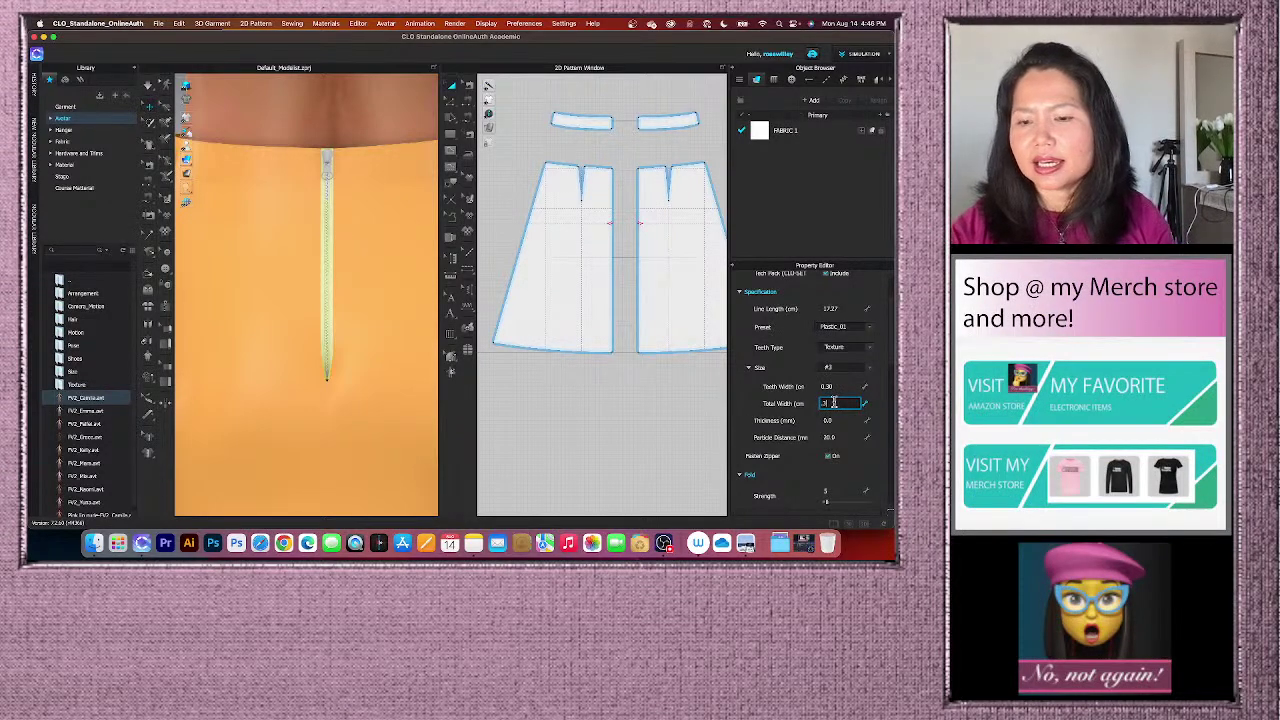
key("Return")
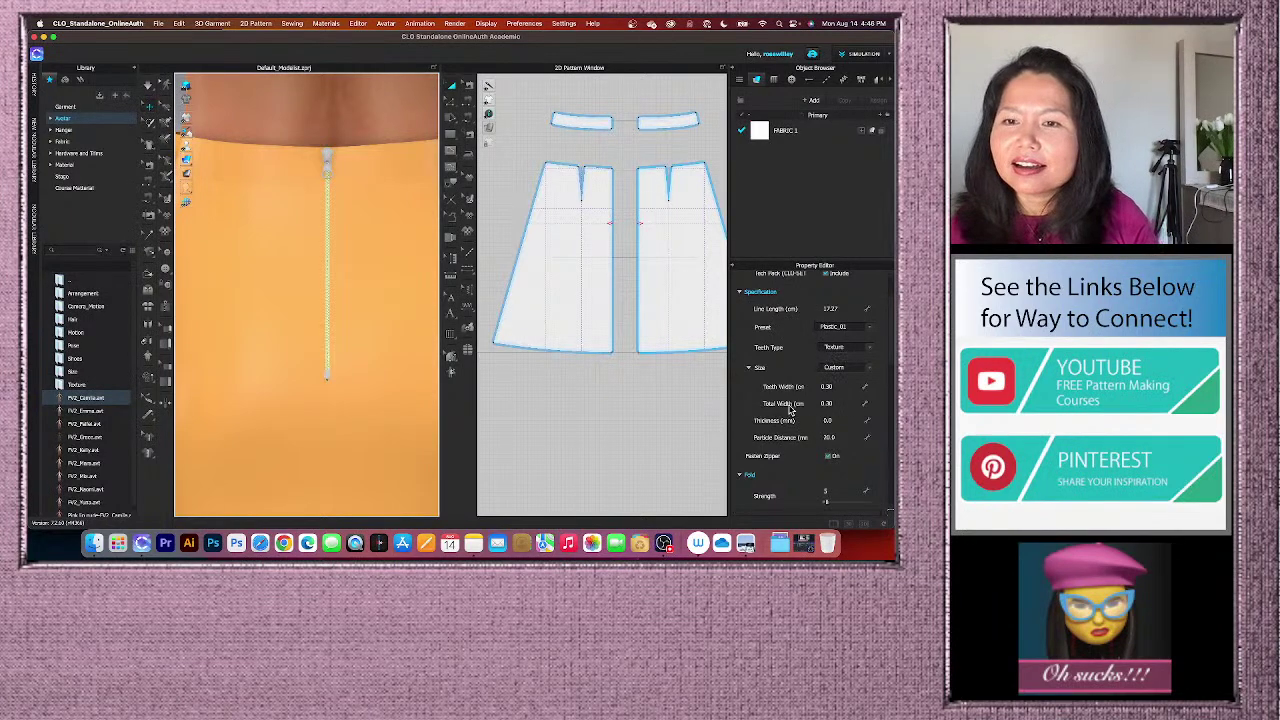
- Set the zipper's teeth width to 0.1 cm and check how it looks on the skirt back
left_click(825, 386)
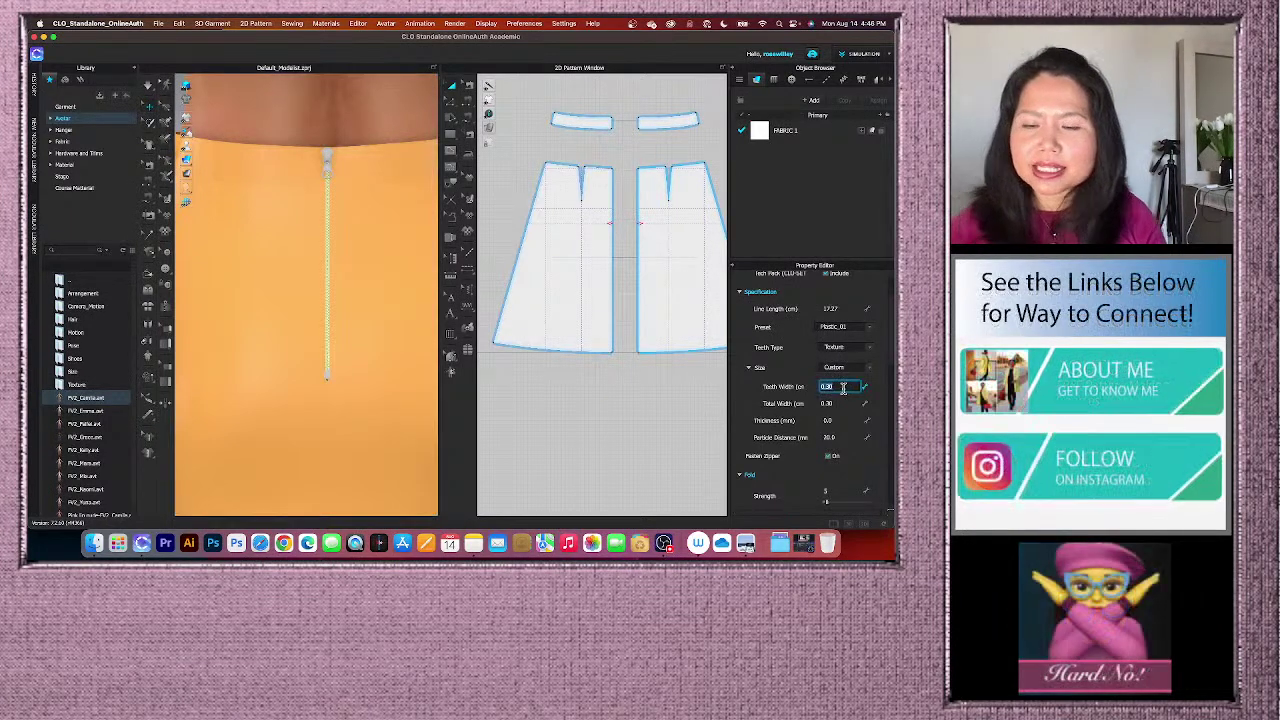
type("1")
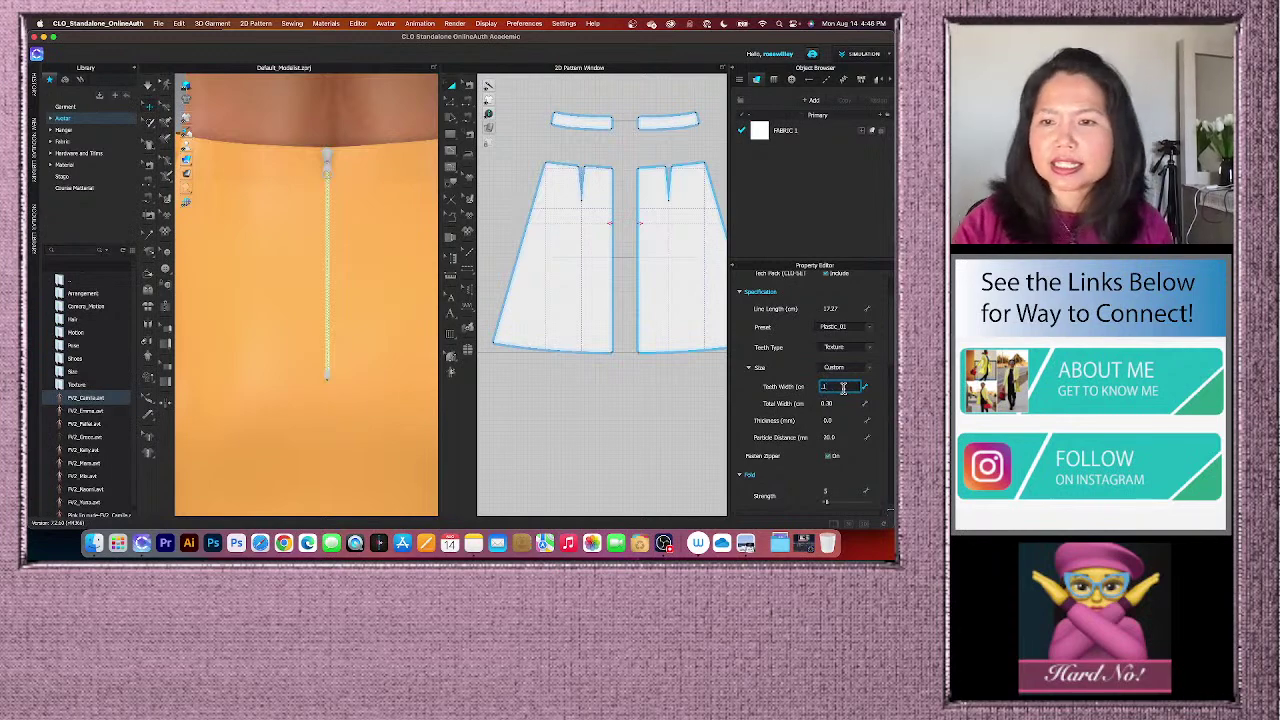
key("Return")
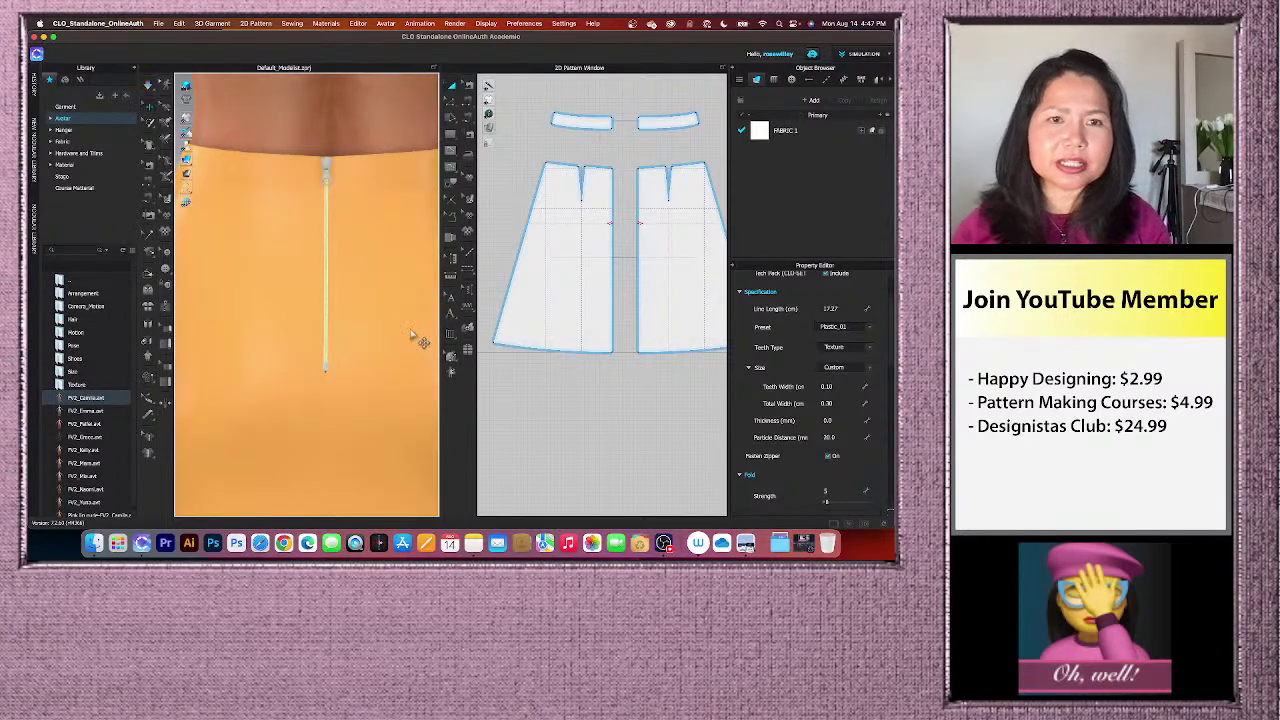
scroll(343, 310, "down", 5)
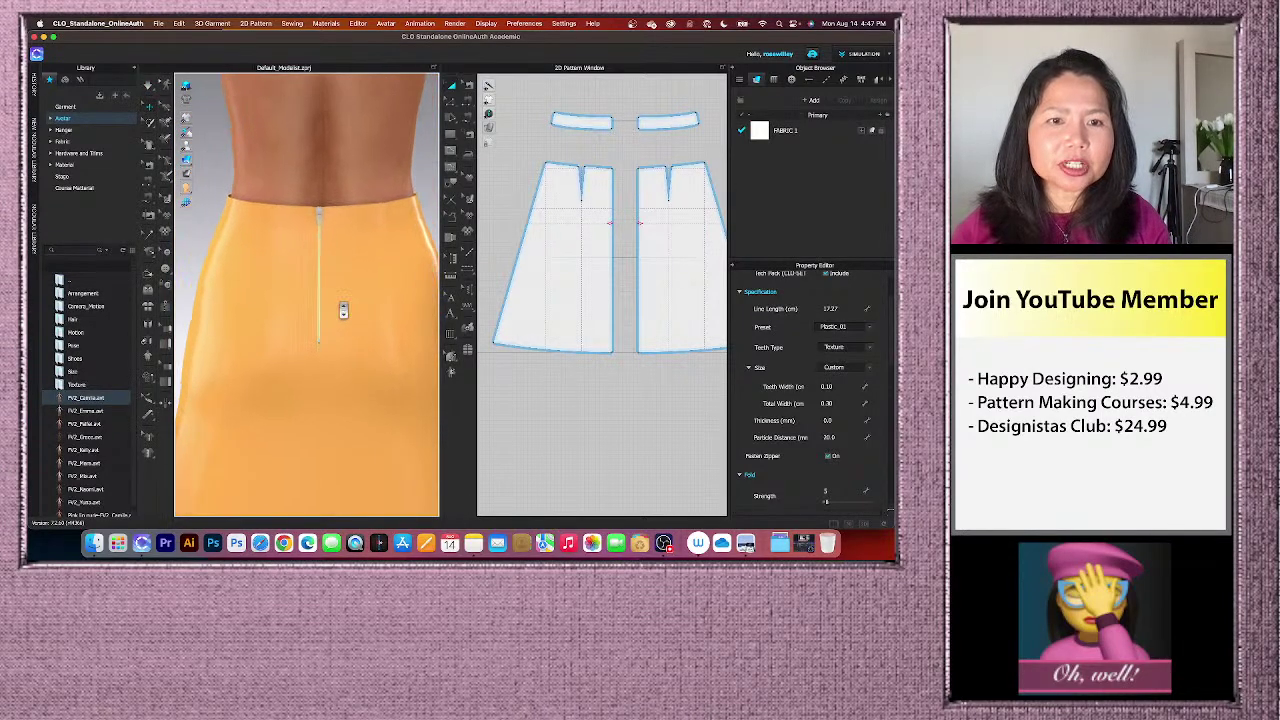
scroll(343, 310, "up", 3)
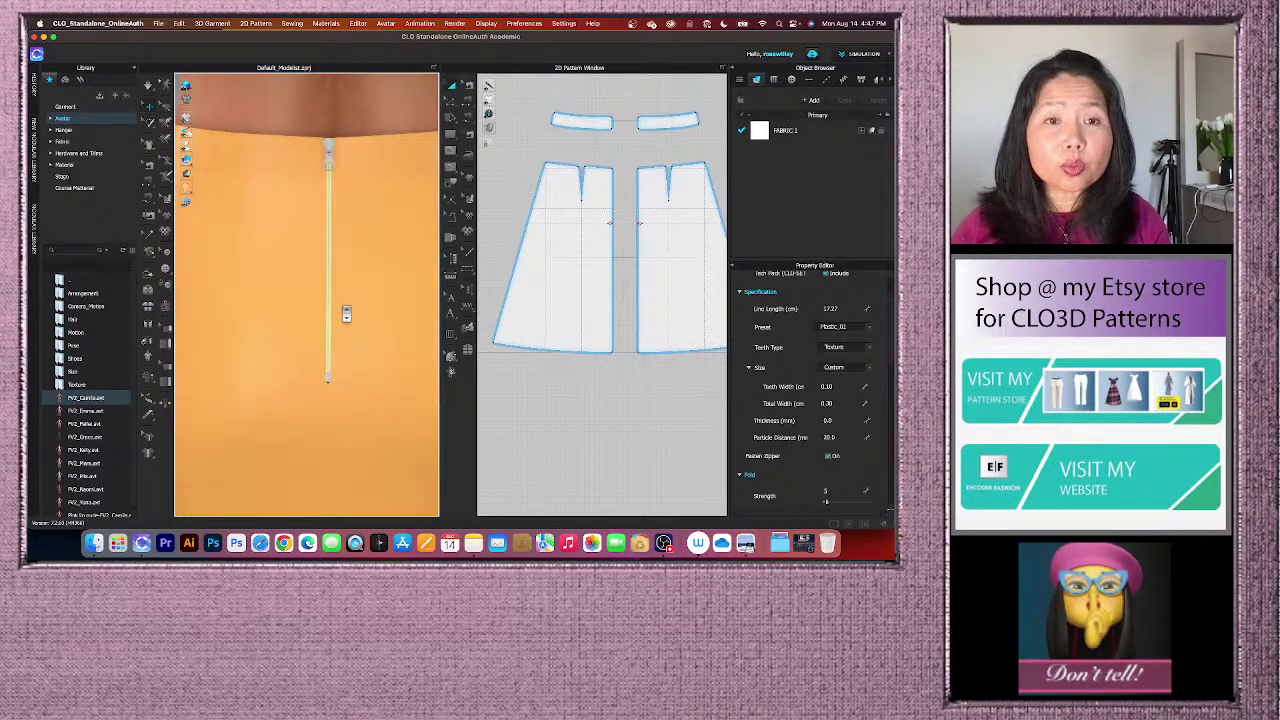
scroll(346, 314, "down", 5)
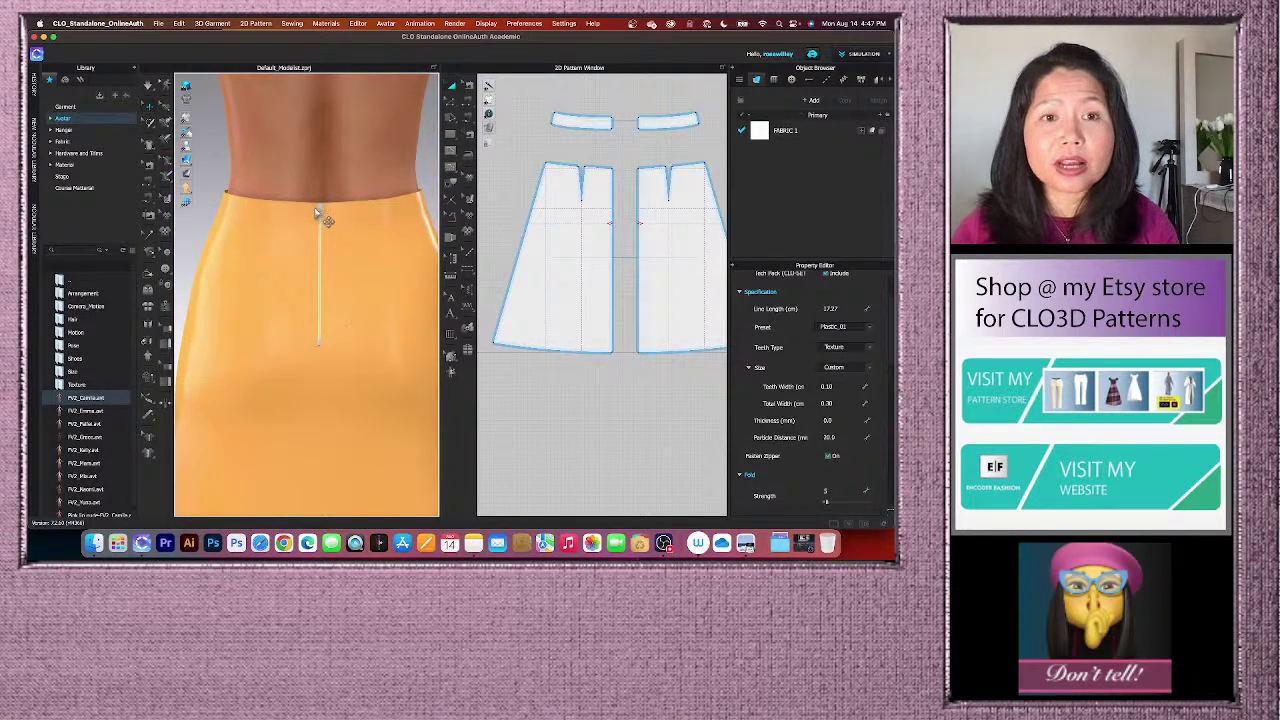
- Change the zipper slider's shape to the first style in the second row of the slider shapes
scroll(325, 218, "up", 2)
scroll(329, 215, "up", 2)
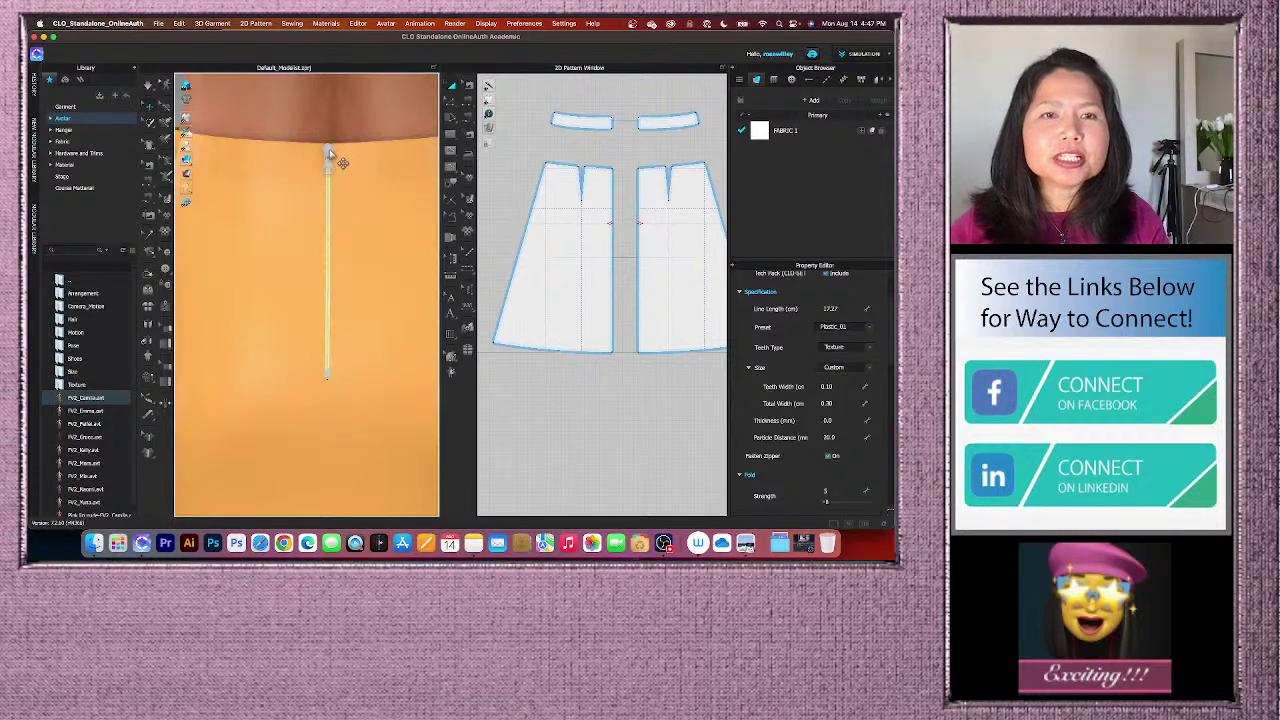
left_click(331, 155)
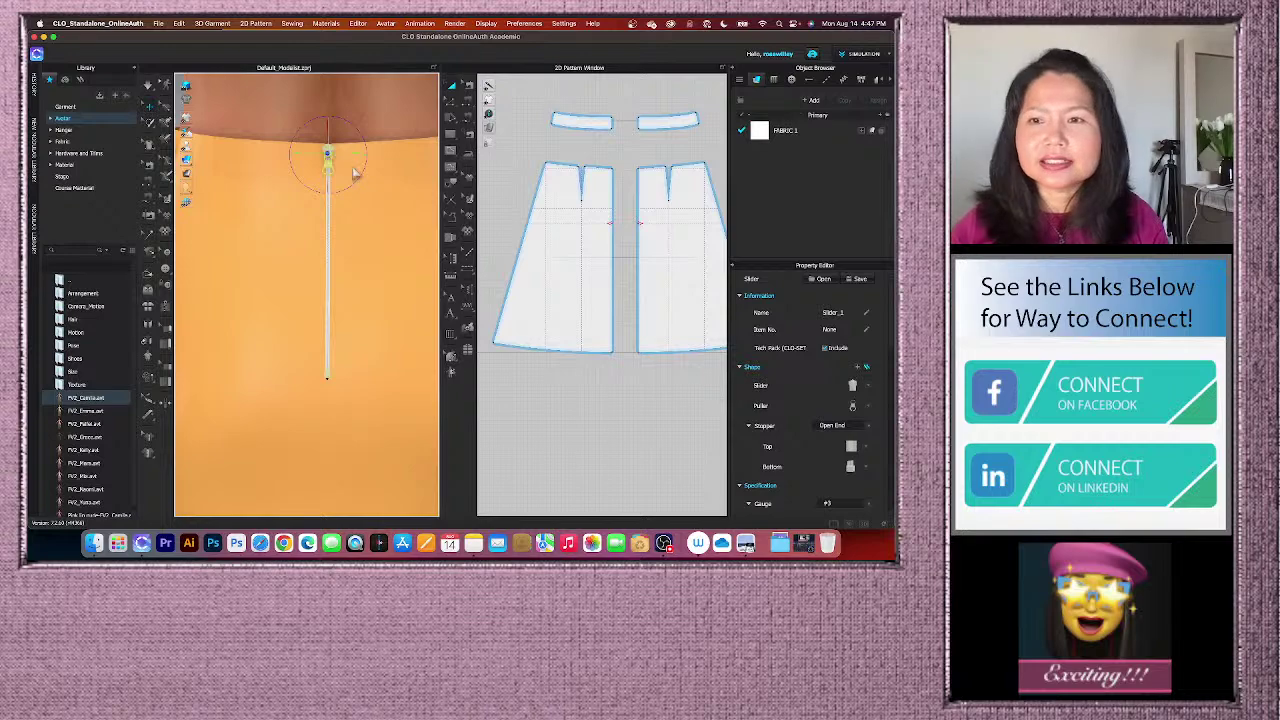
left_click(852, 386)
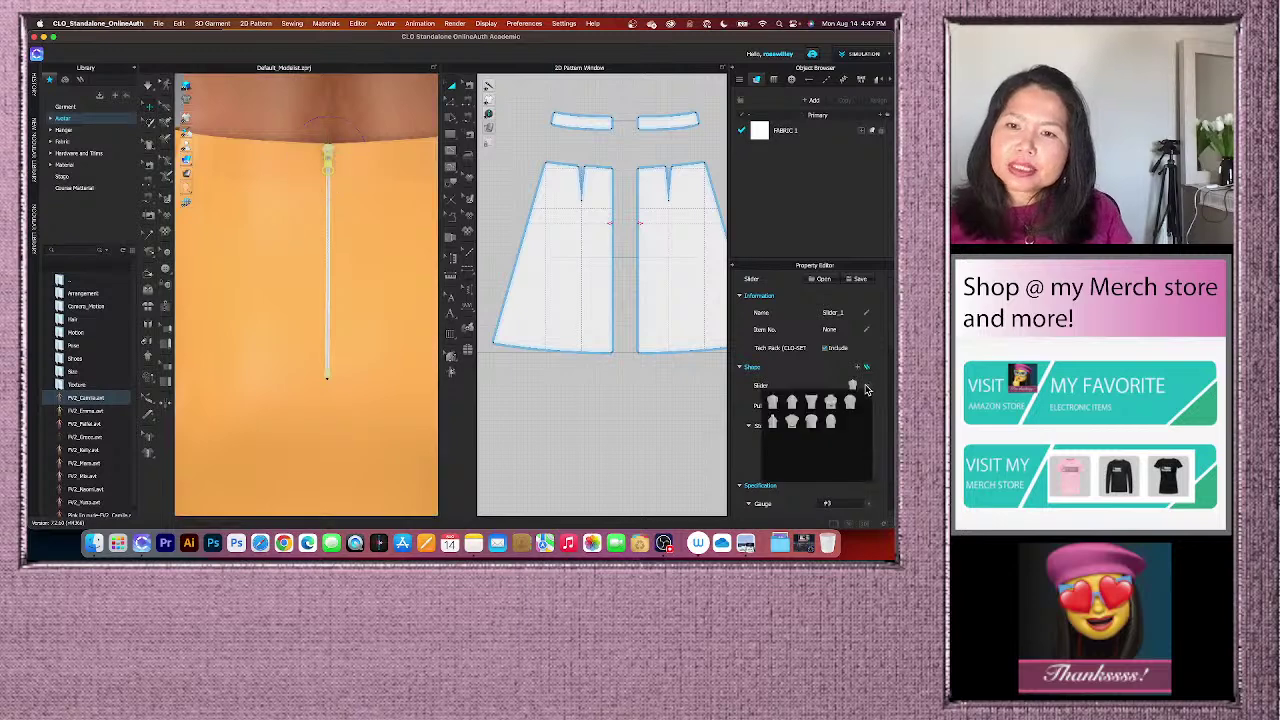
left_click(773, 428)
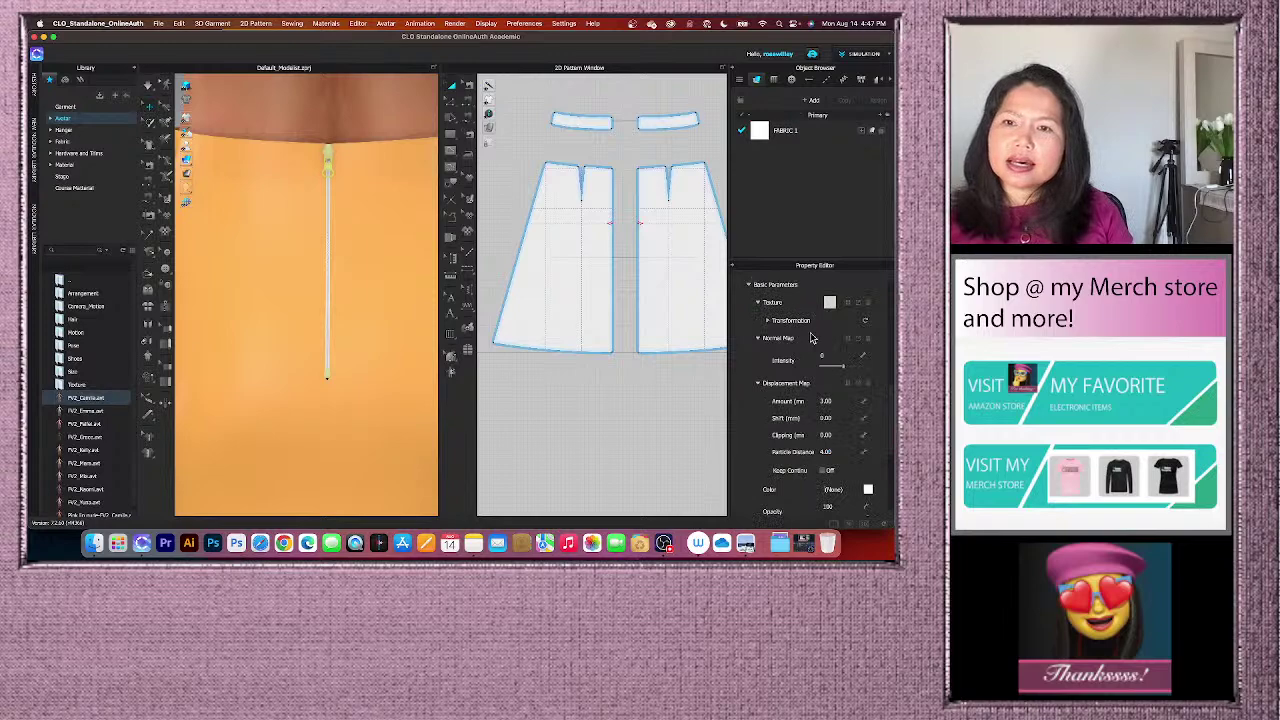
- Change the zipper puller to the slim, elongated style, fourth in the first row of the puller shapes
scroll(822, 412, "up", 5)
scroll(826, 404, "up", 3)
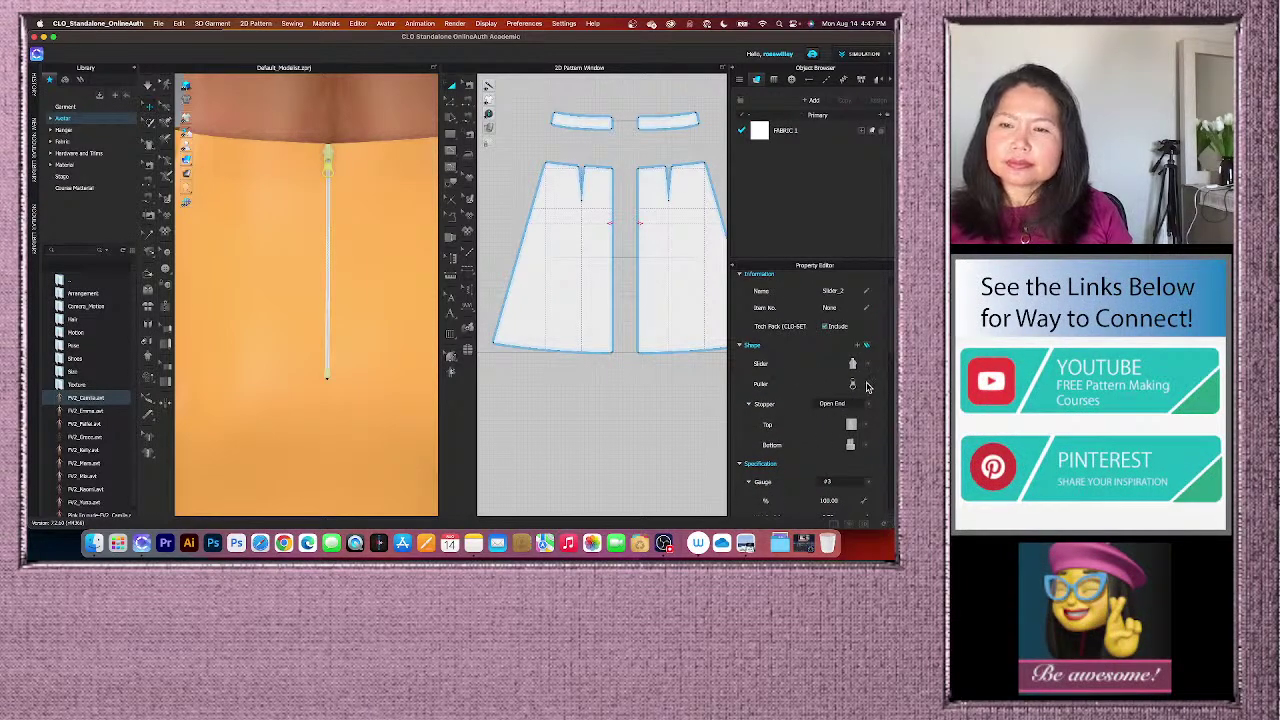
left_click(867, 386)
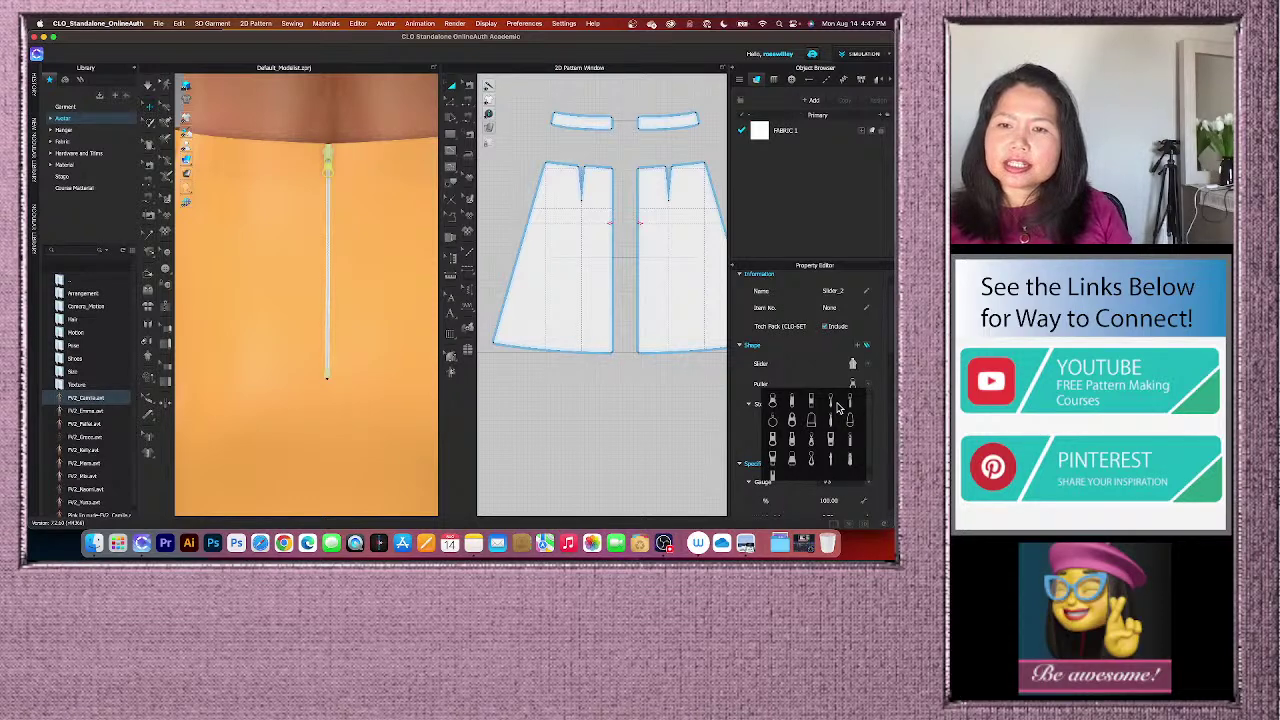
left_click(832, 403)
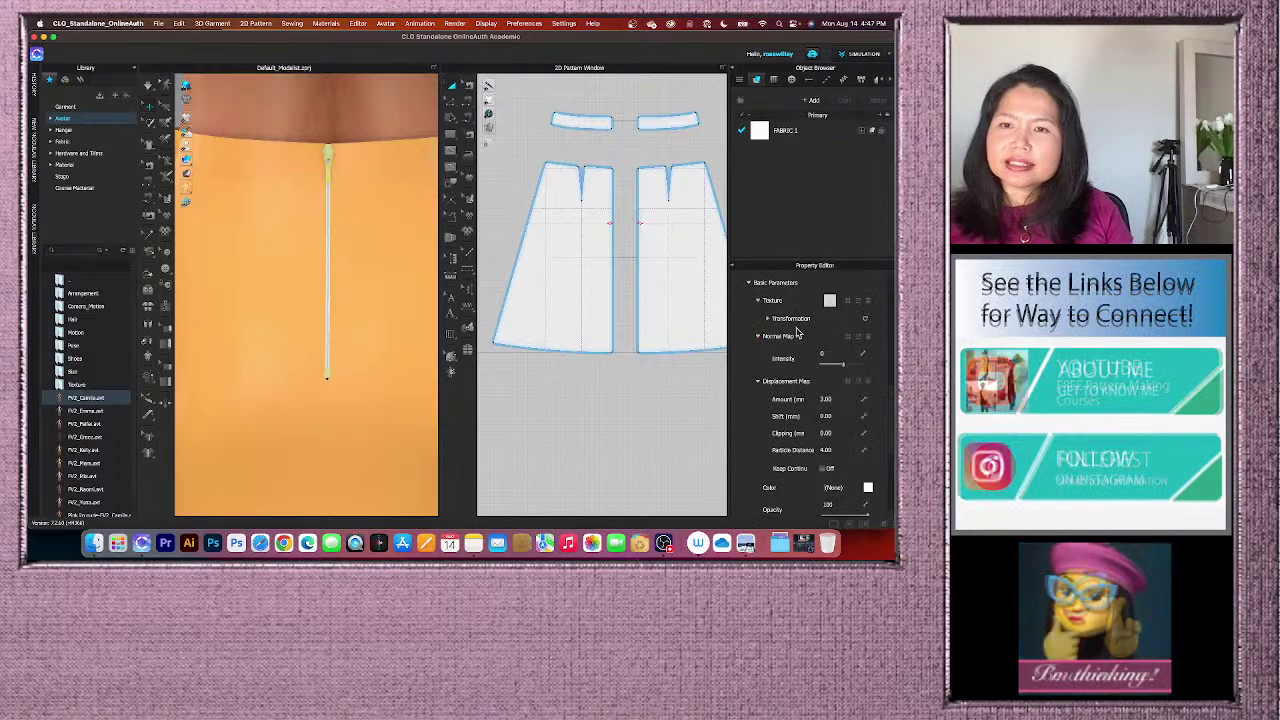
- Change the zipper's stopper type to Closed End
scroll(805, 350, "up", 3)
scroll(801, 341, "up", 3)
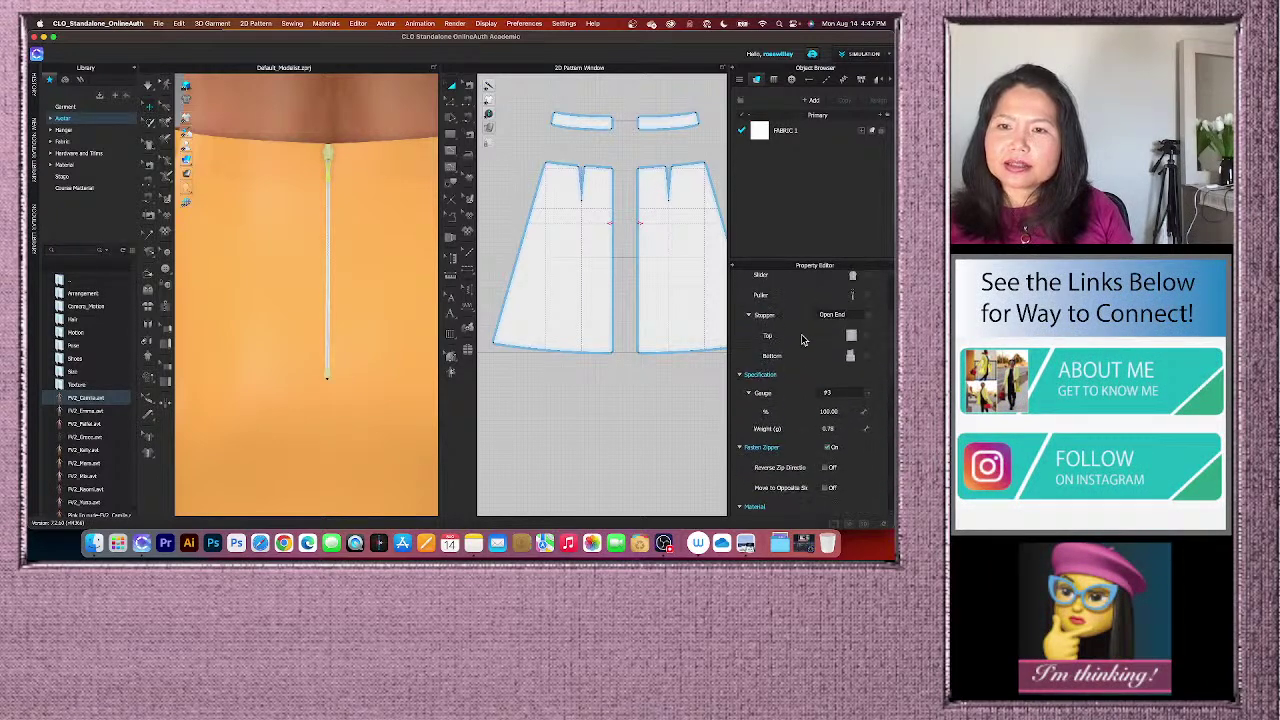
scroll(801, 341, "up", 2)
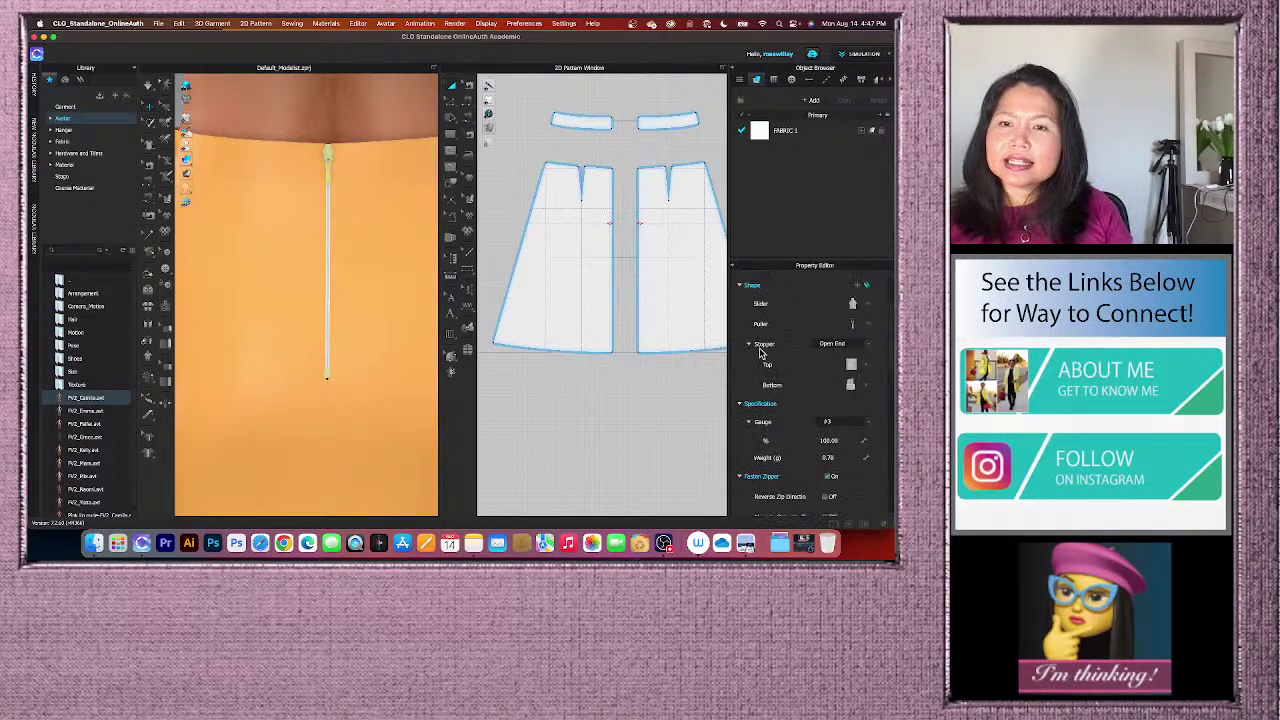
left_click(871, 346)
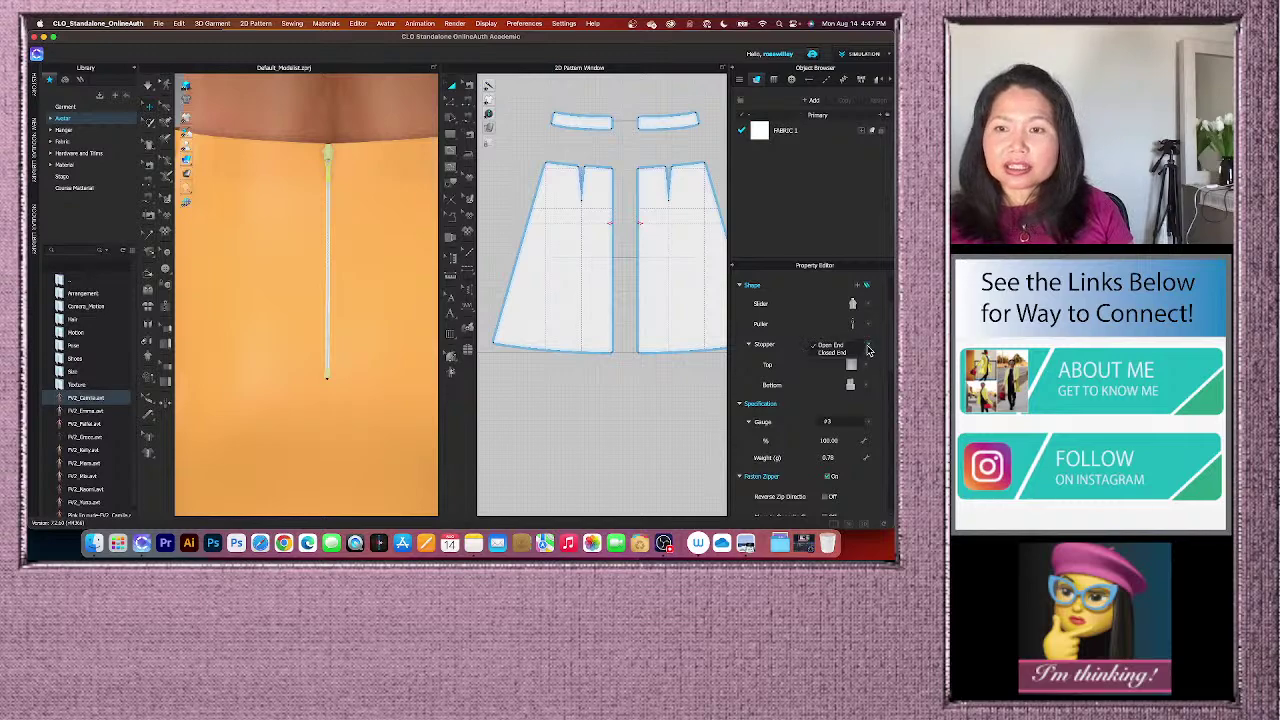
left_click(836, 353)
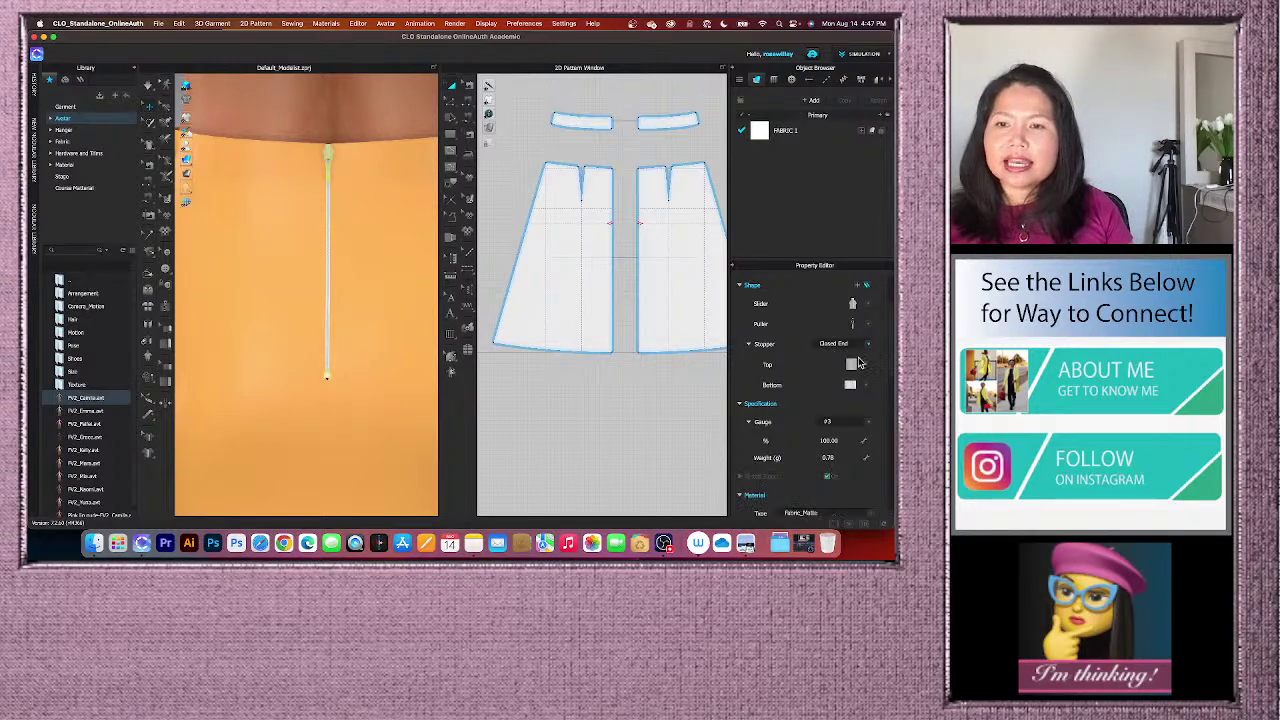
- Choose the second available shape for both the top and bottom zipper stoppers, and simulate the skirt
left_click(867, 368)
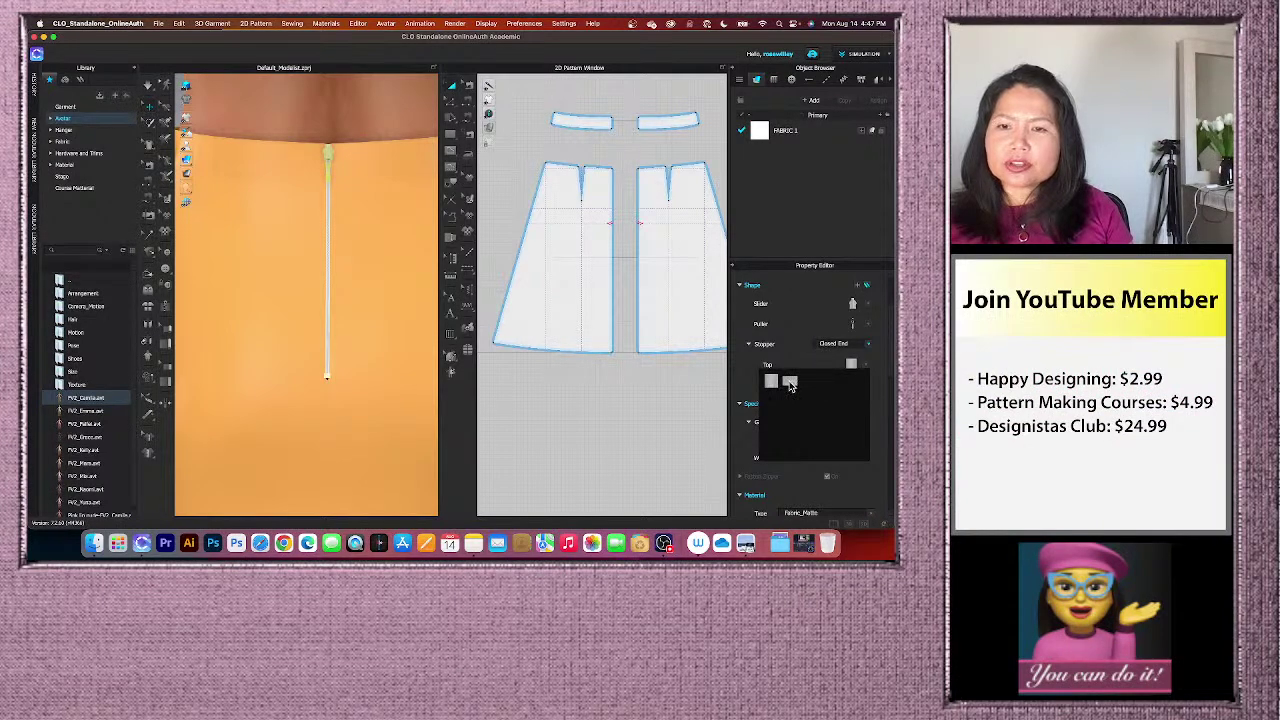
left_click(789, 381)
scroll(845, 373, "up", 5)
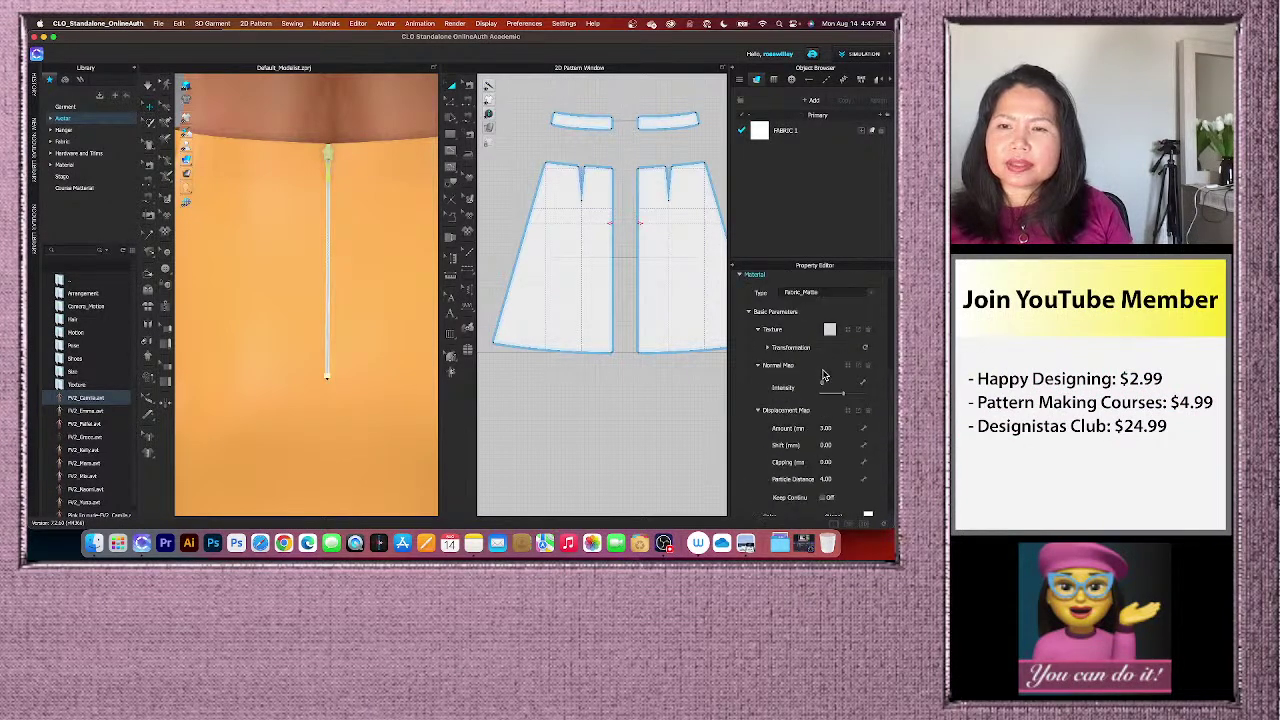
scroll(825, 375, "up", 3)
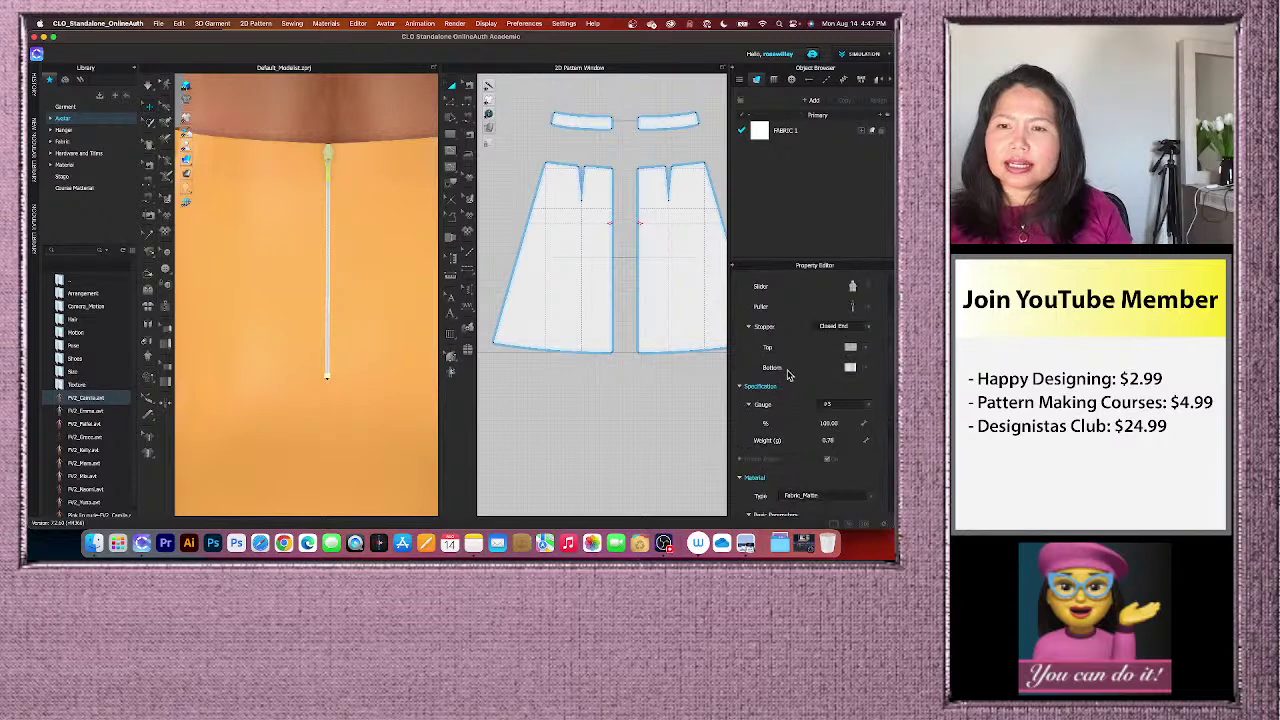
left_click(850, 367)
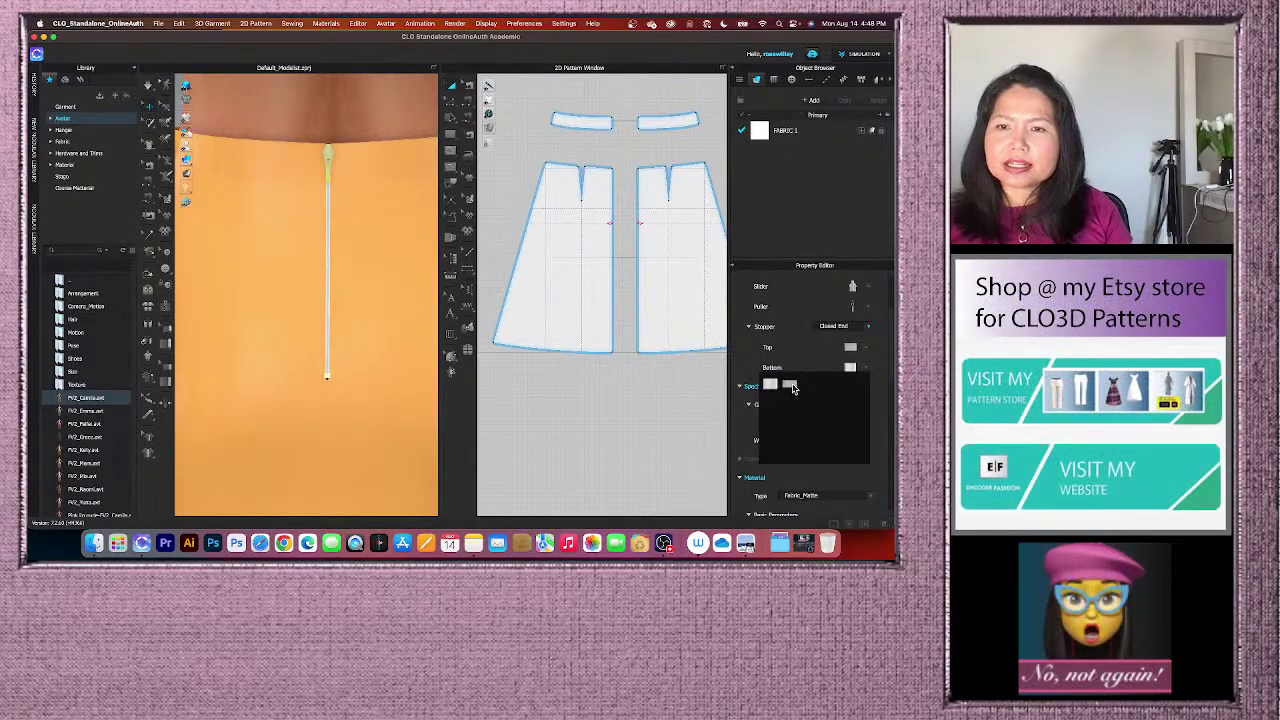
scroll(815, 378, "down", 6)
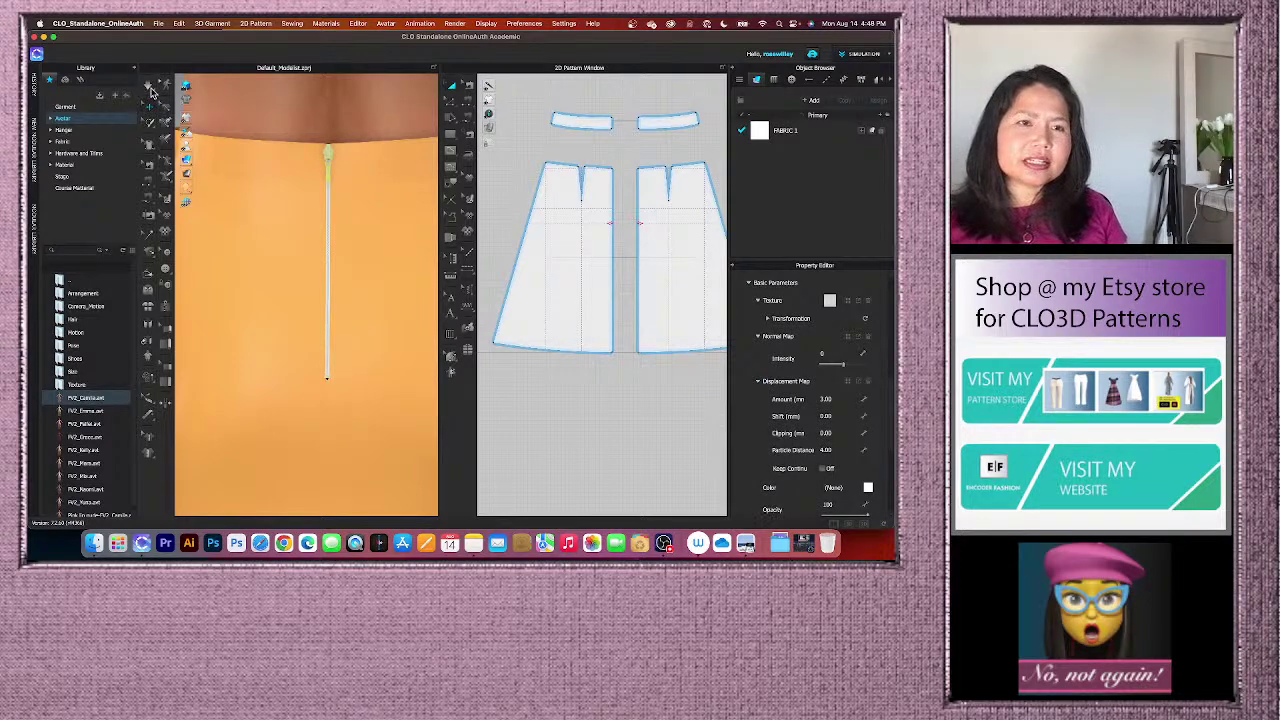
left_click(150, 88)
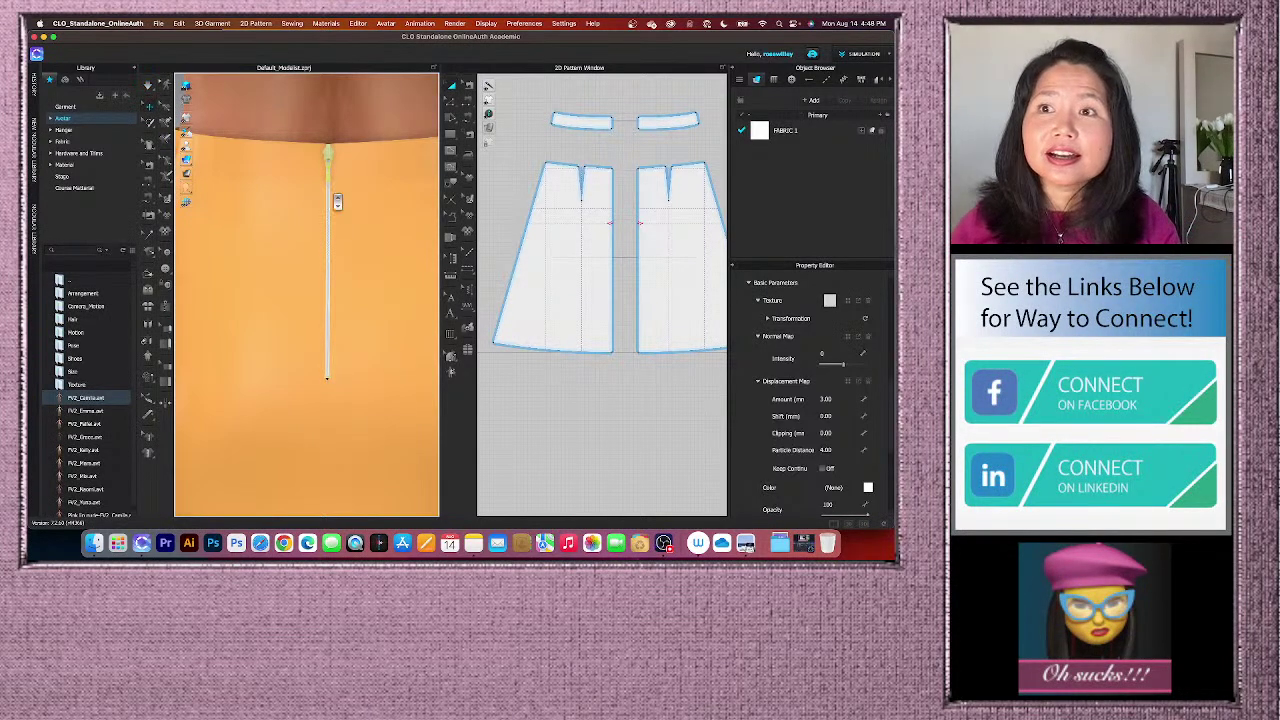
- Examine the finished centre back zipper up close and the drape of the whole skirt from behind
scroll(337, 202, "down", 1)
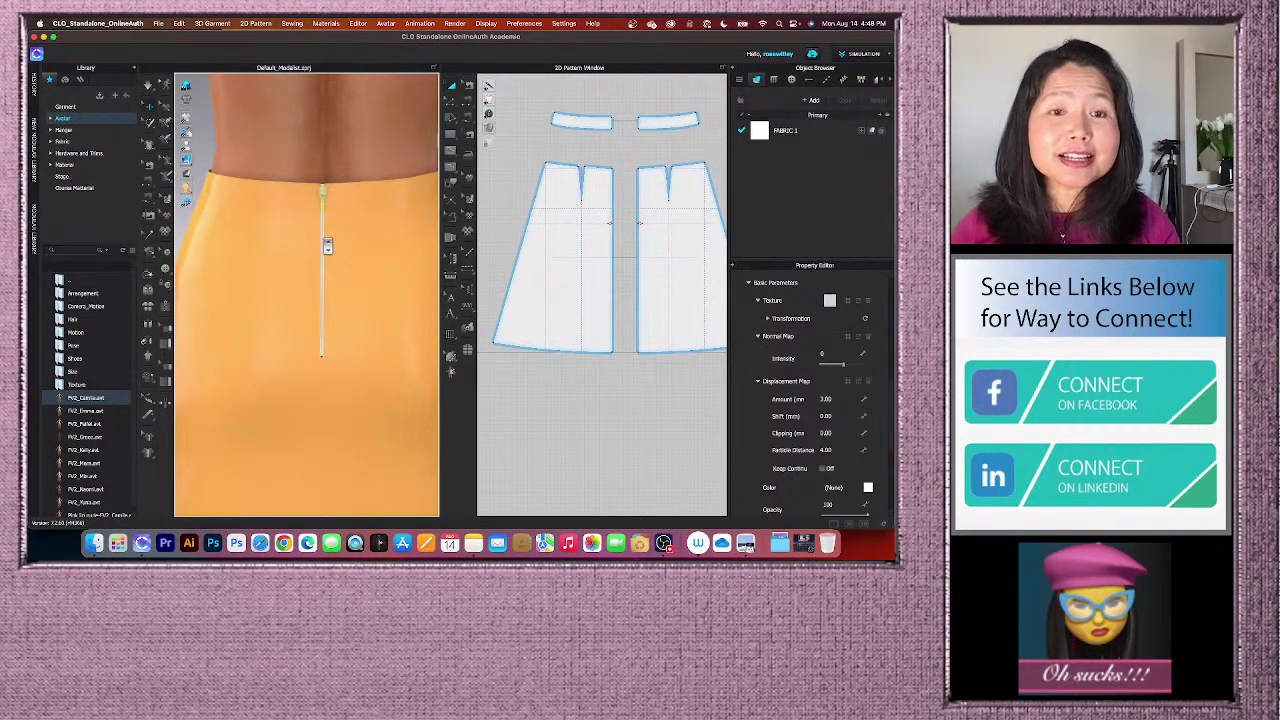
scroll(328, 245, "down", 2)
double_click(327, 240)
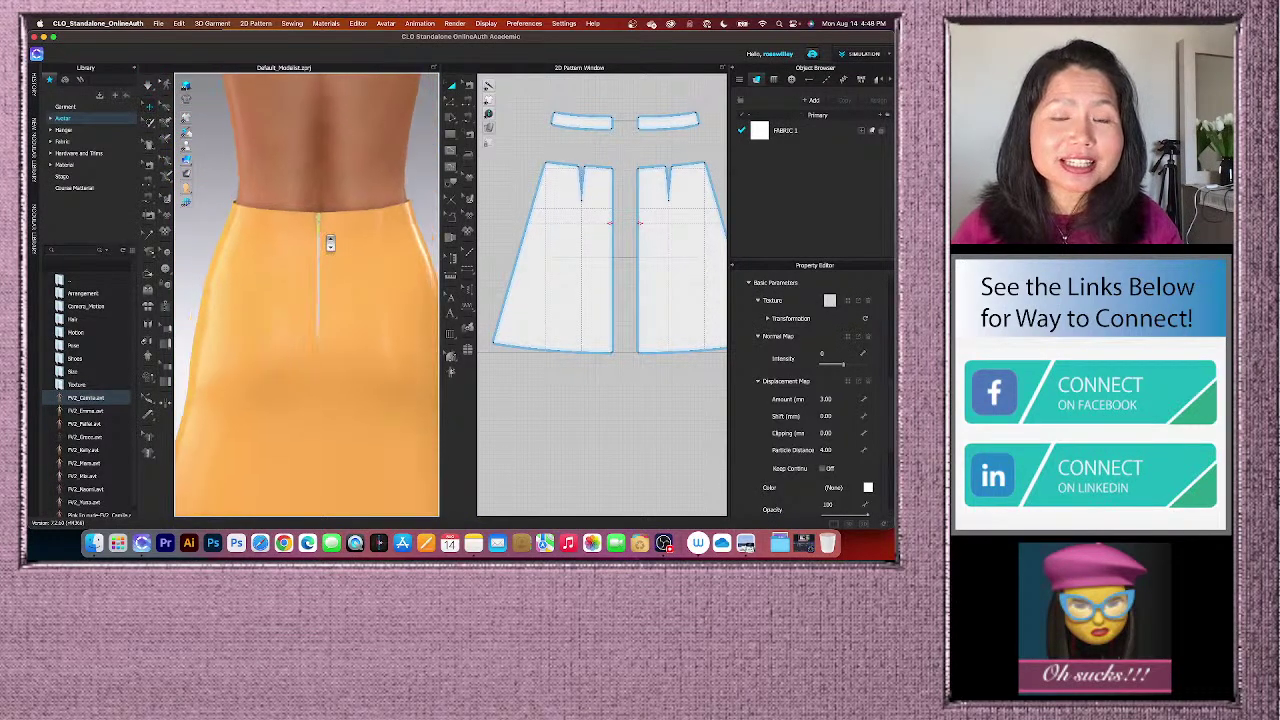
scroll(330, 243, "down", 3)
scroll(576, 190, "down", 1)
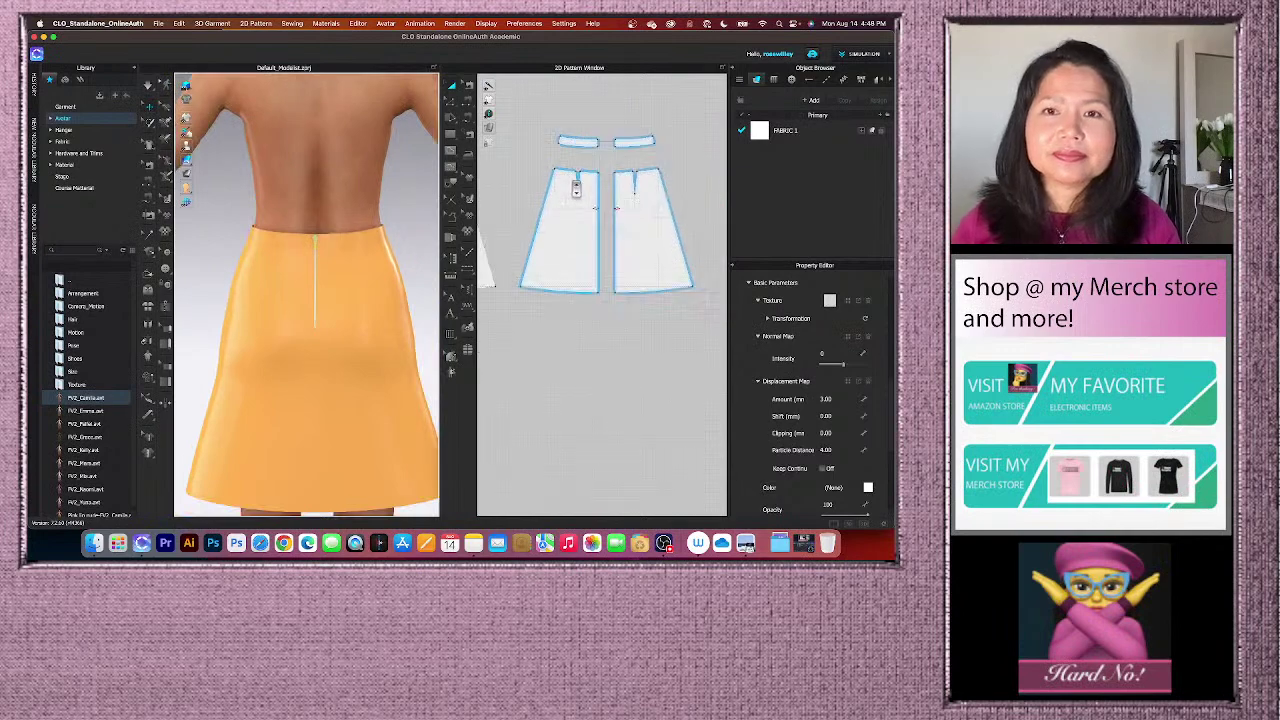
scroll(576, 190, "down", 1)
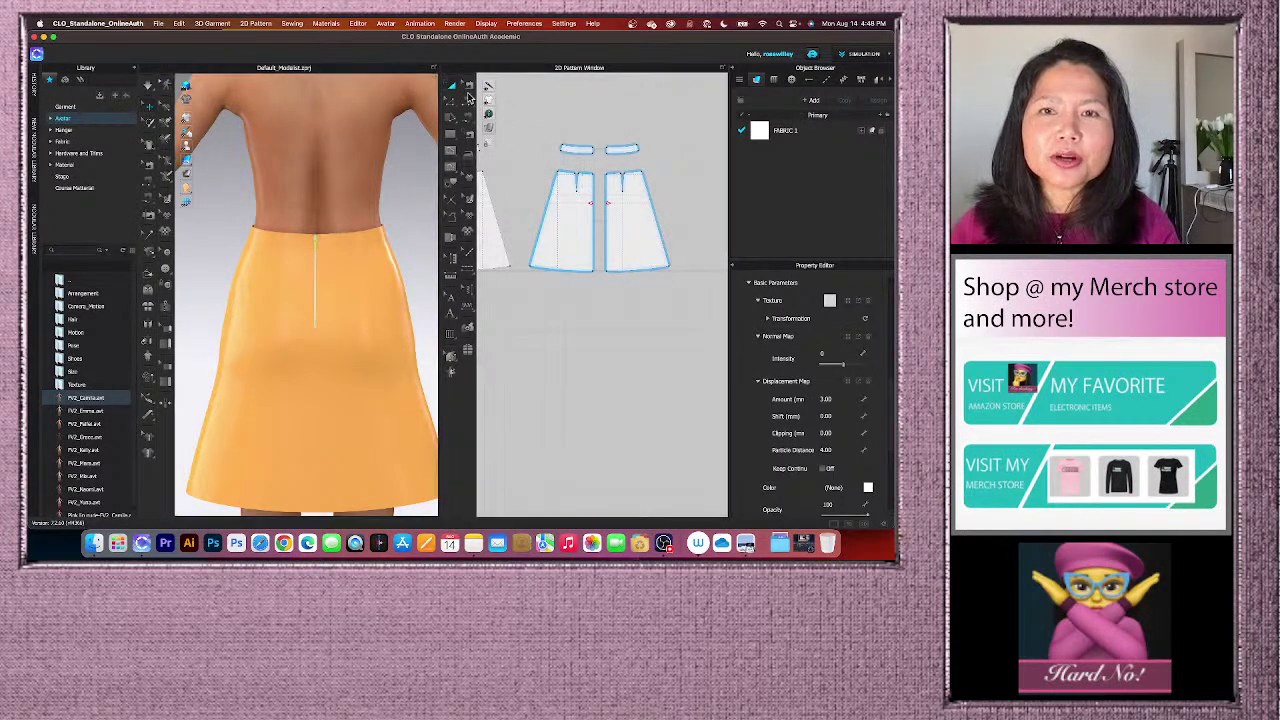
scroll(322, 300, "up", 3)
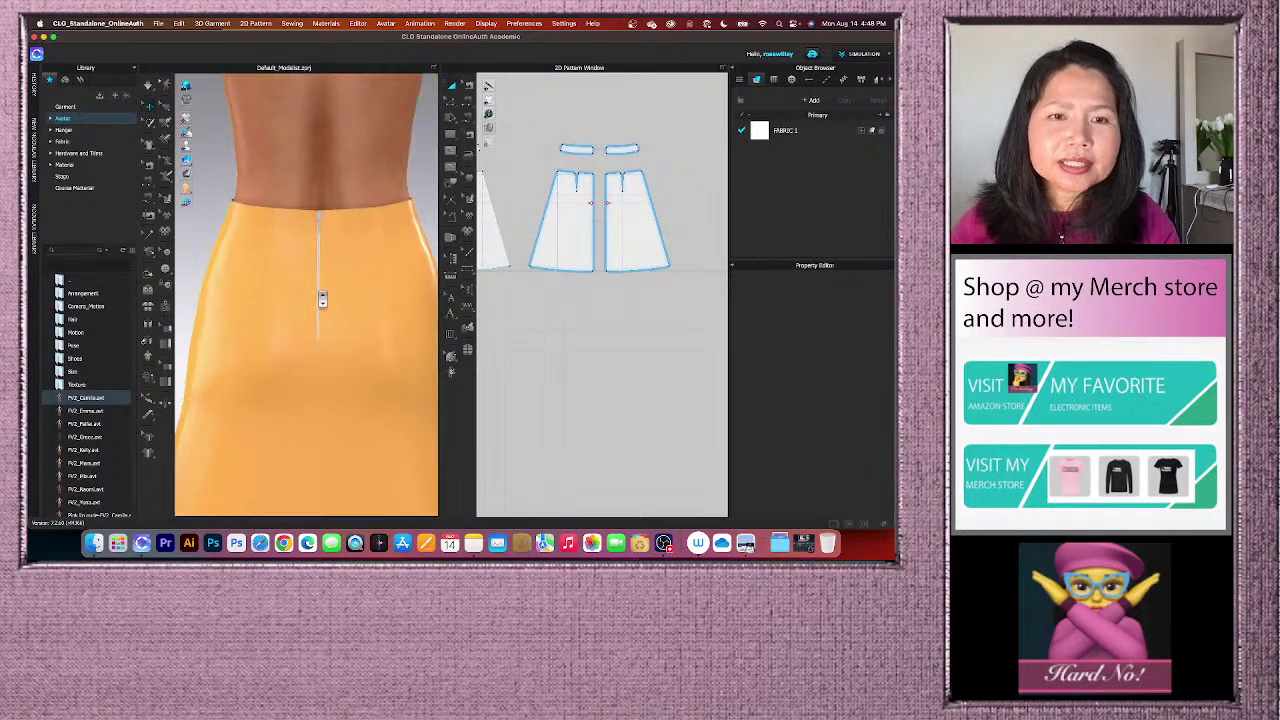
scroll(322, 300, "down", 3)
scroll(622, 212, "down", 1)
scroll(626, 217, "up", 1)
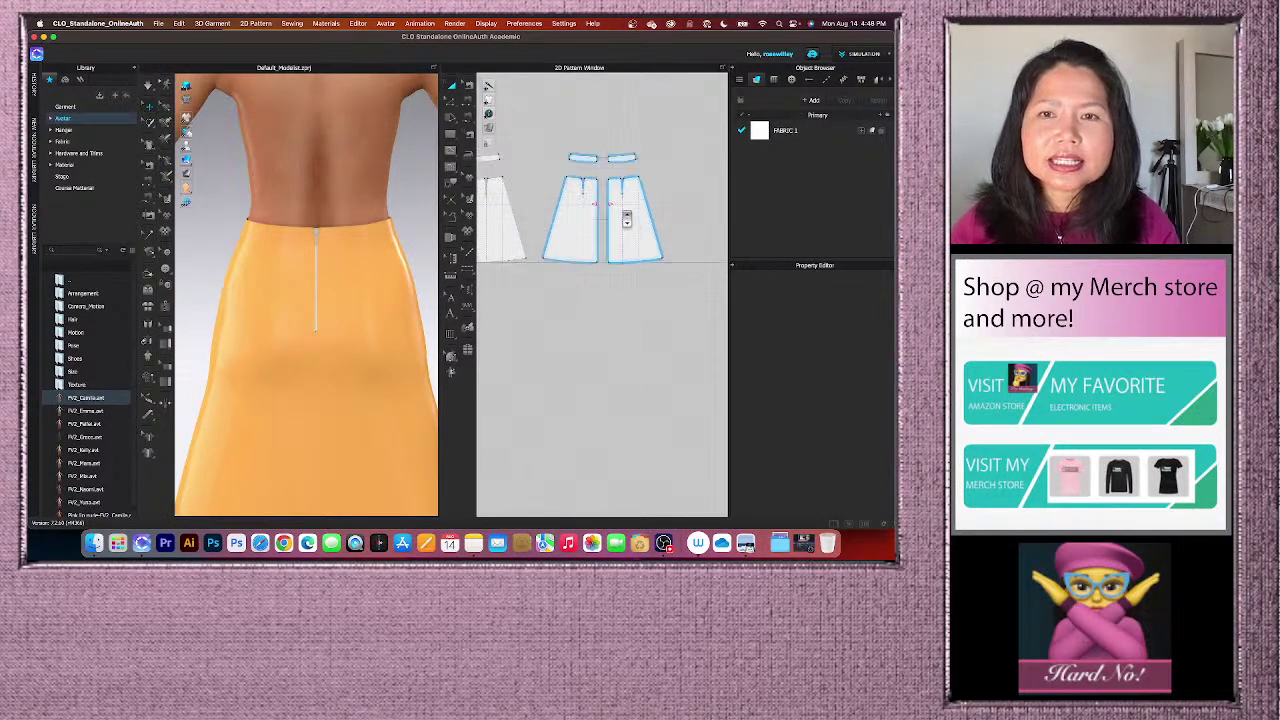
scroll(357, 300, "down", 1)
scroll(415, 310, "down", 4)
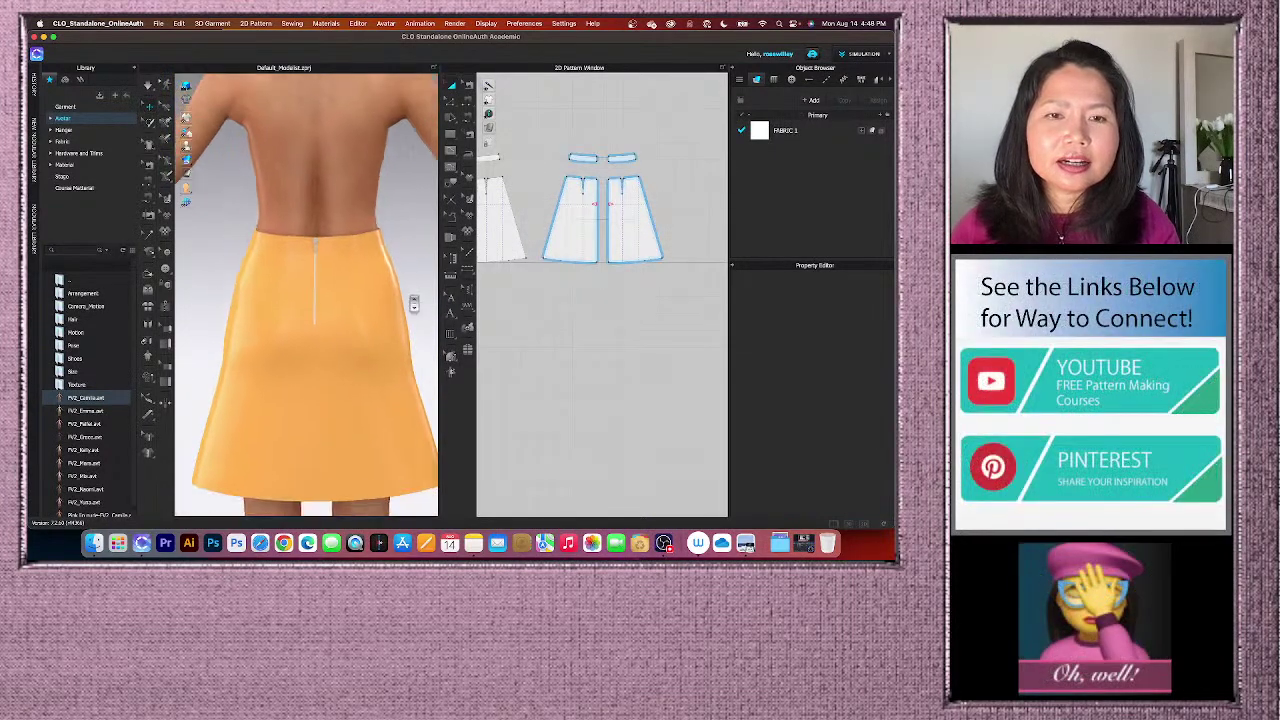
right_click_drag(400, 313, 369, 296)
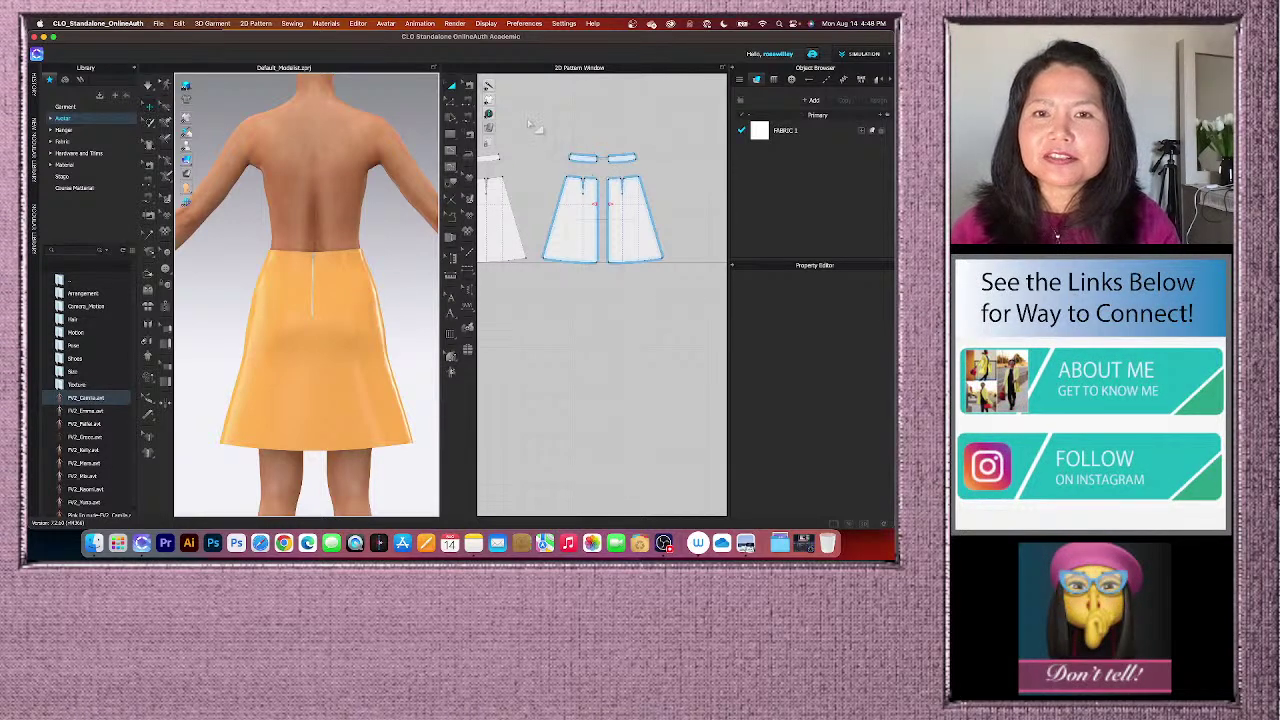
- Unstrengthen all front and back skirt pieces together with their waistbands, and clear the selection
left_click_drag(528, 124, 688, 292)
scroll(686, 295, "down", 3)
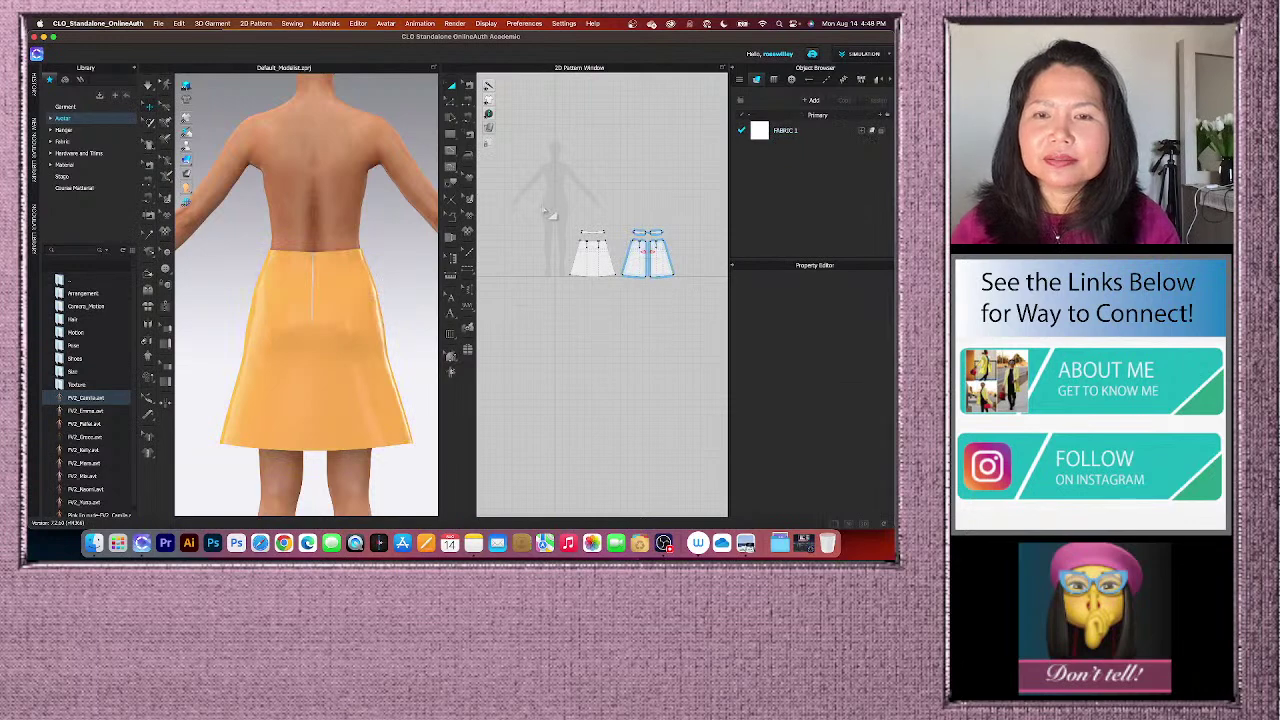
left_click_drag(536, 194, 680, 293)
right_click(664, 272)
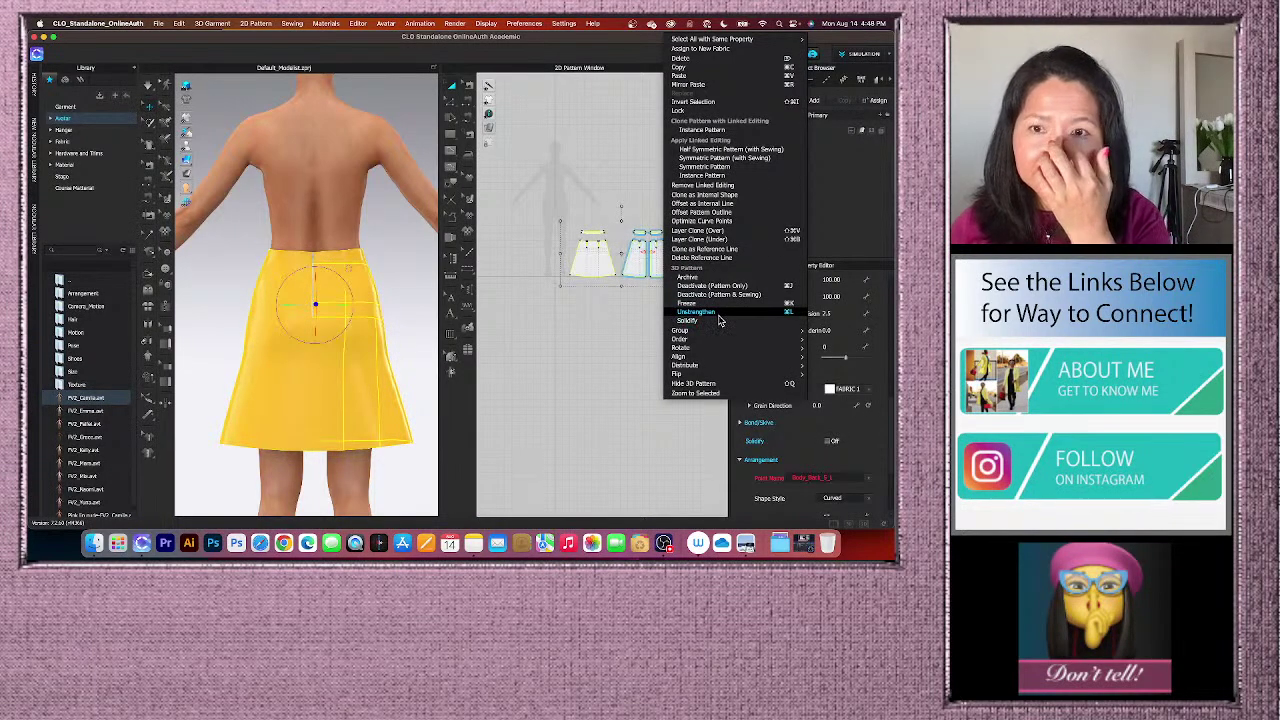
left_click(718, 320)
scroll(680, 265, "up", 2)
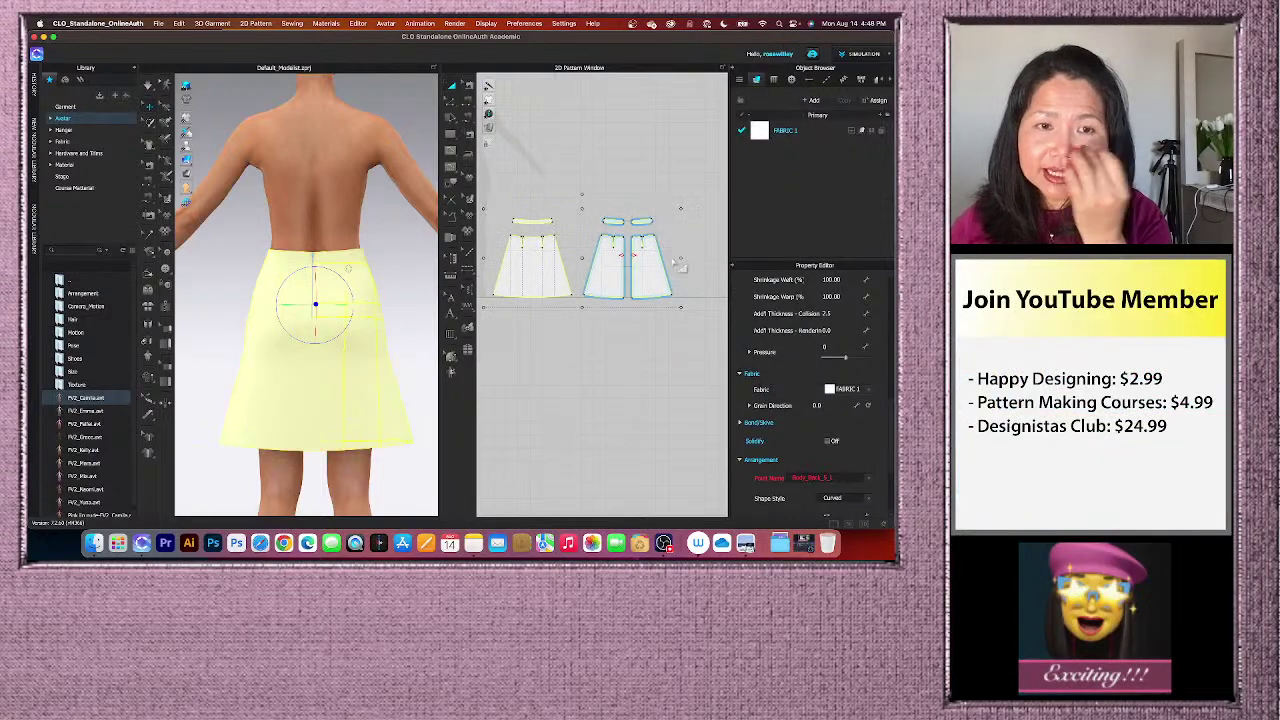
scroll(565, 355, "down", 4)
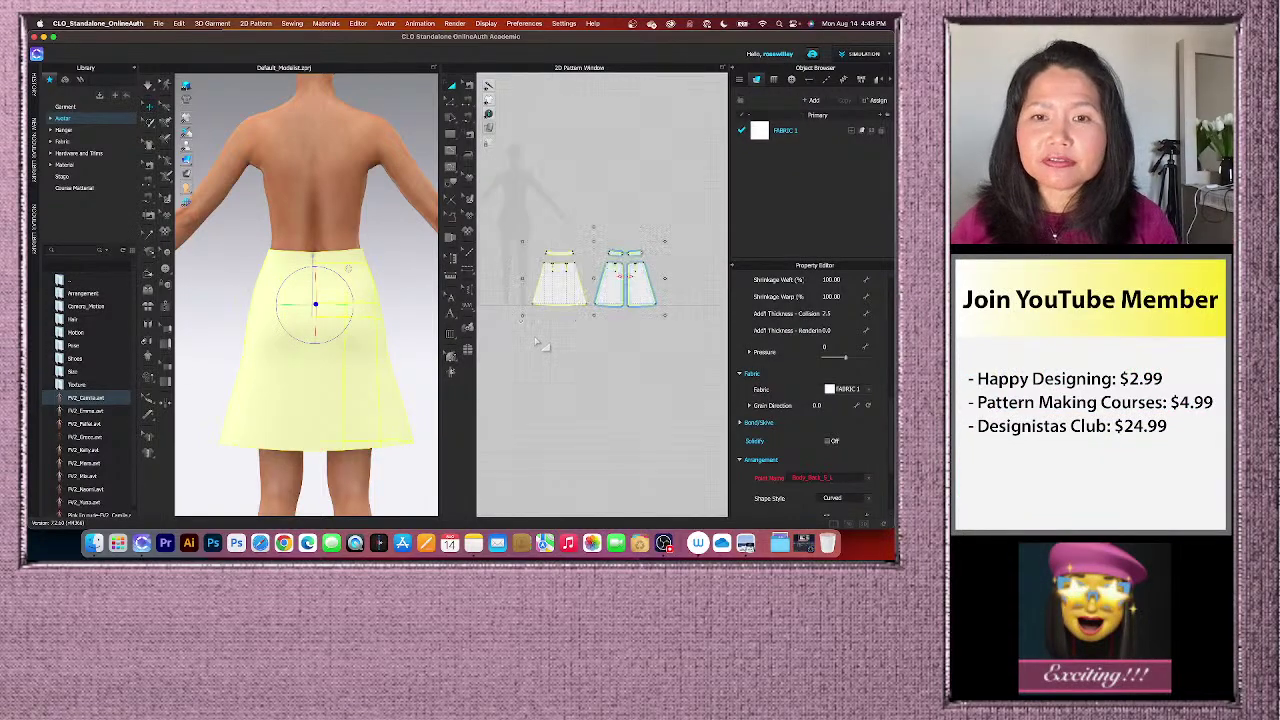
scroll(538, 343, "up", 2)
left_click(604, 330)
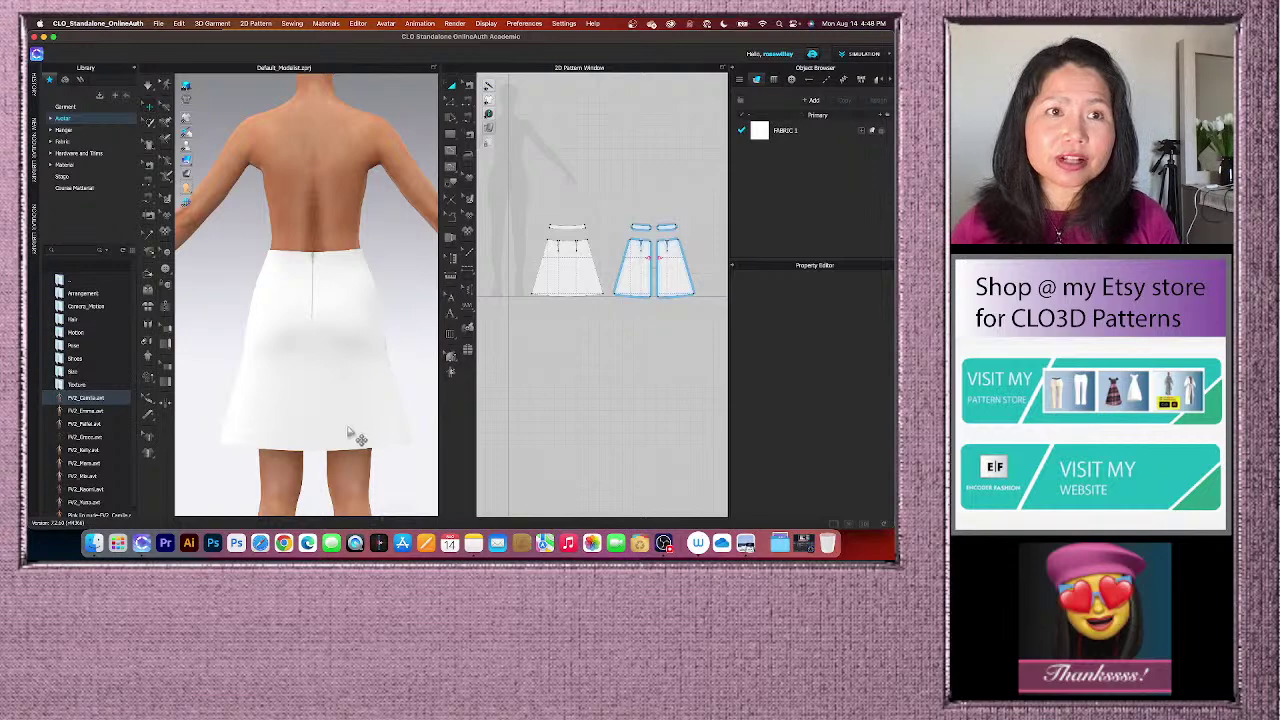
- Save the project as a new file named "A-line skirt course"
left_click(158, 23)
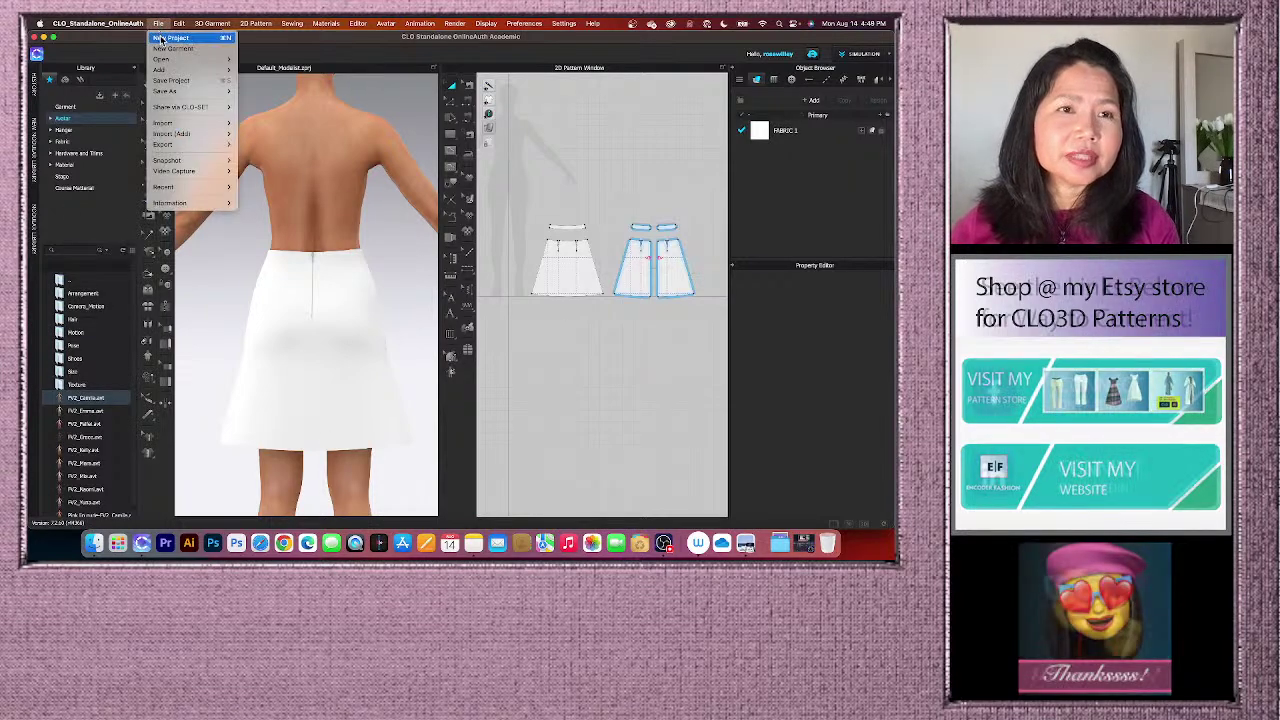
mouse_move(177, 93)
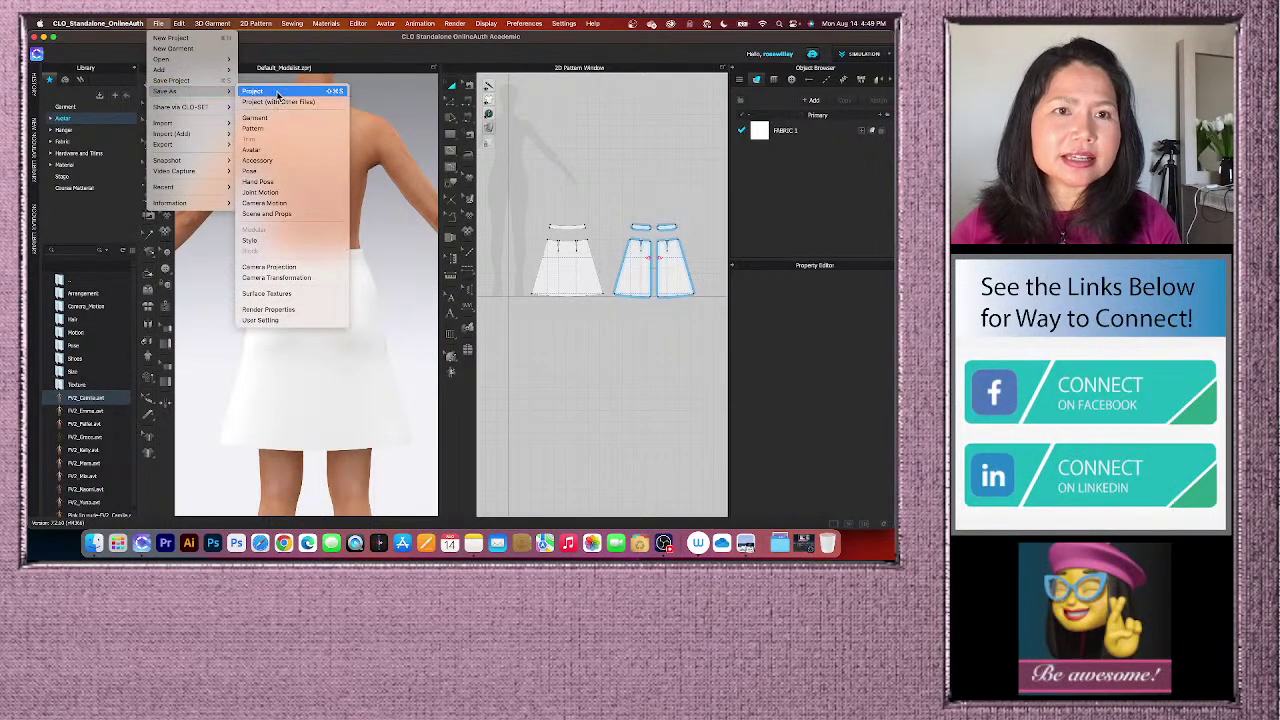
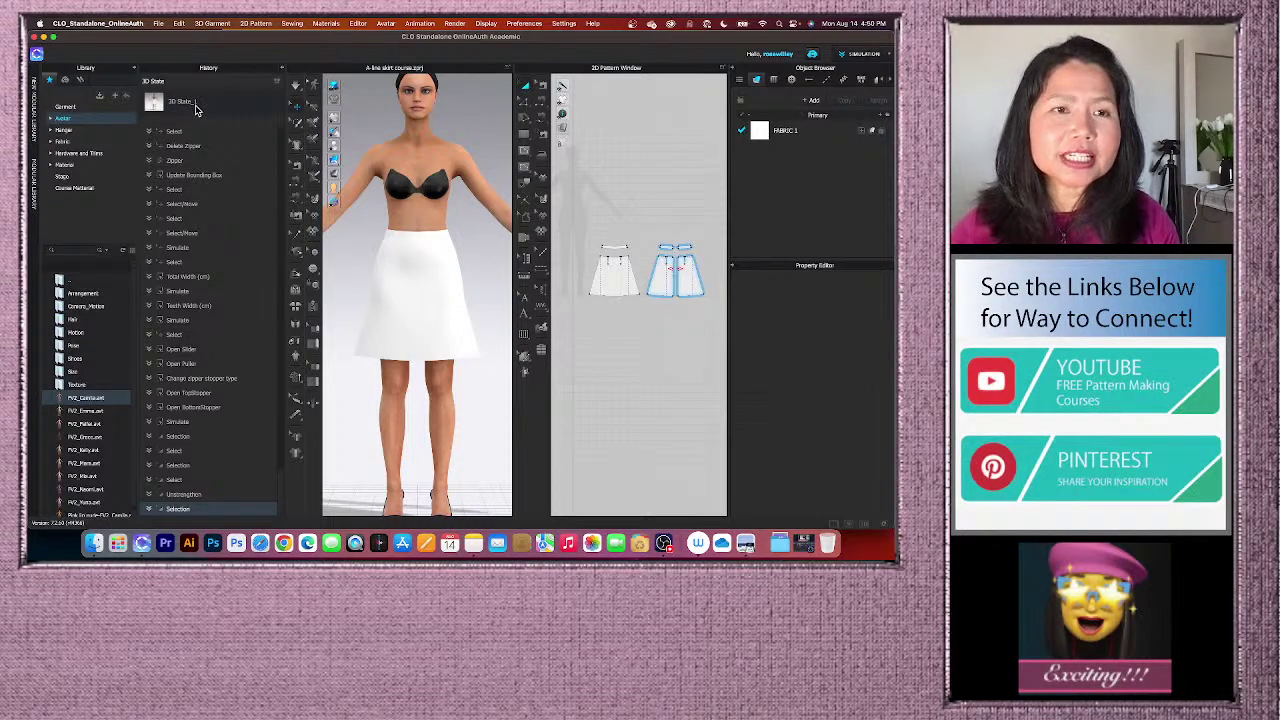
- Rename the saved 3D state in the history as "zipper"
right_click(196, 106)
left_click(222, 121)
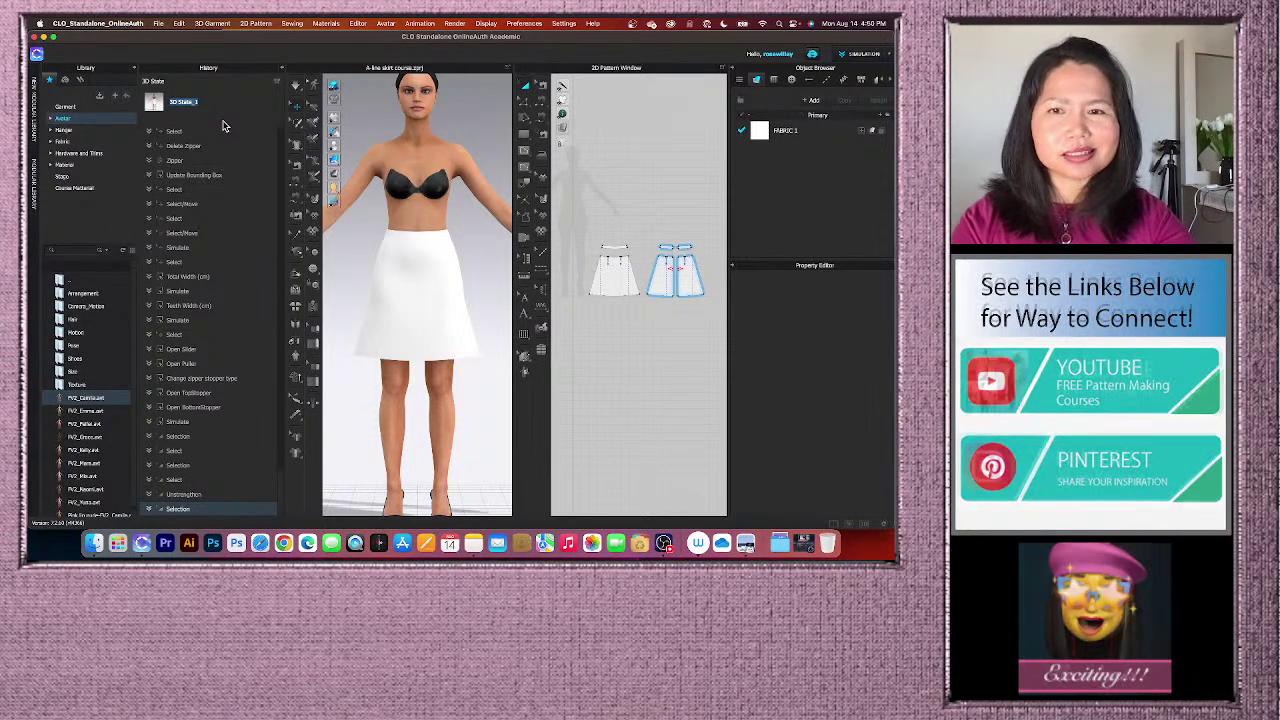
type("zipper")
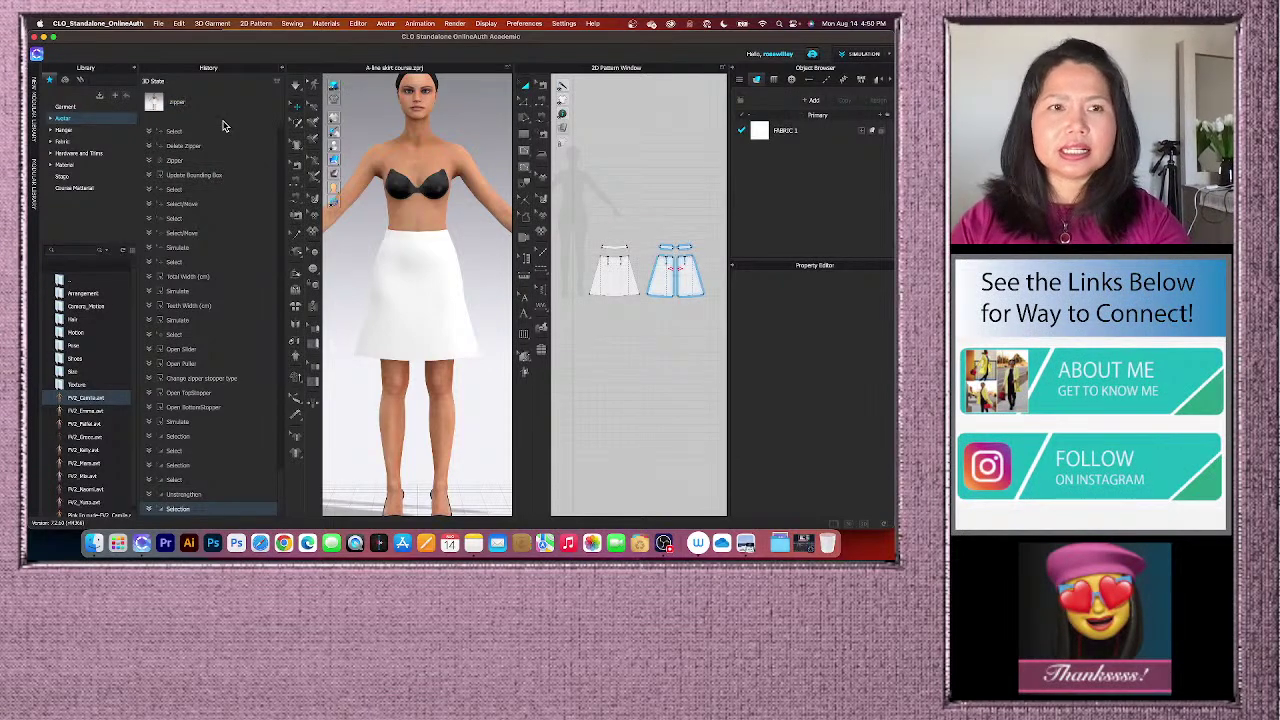
- Confirm "zipper" as the name of the saved 3D state and put the history list away
key("Return")
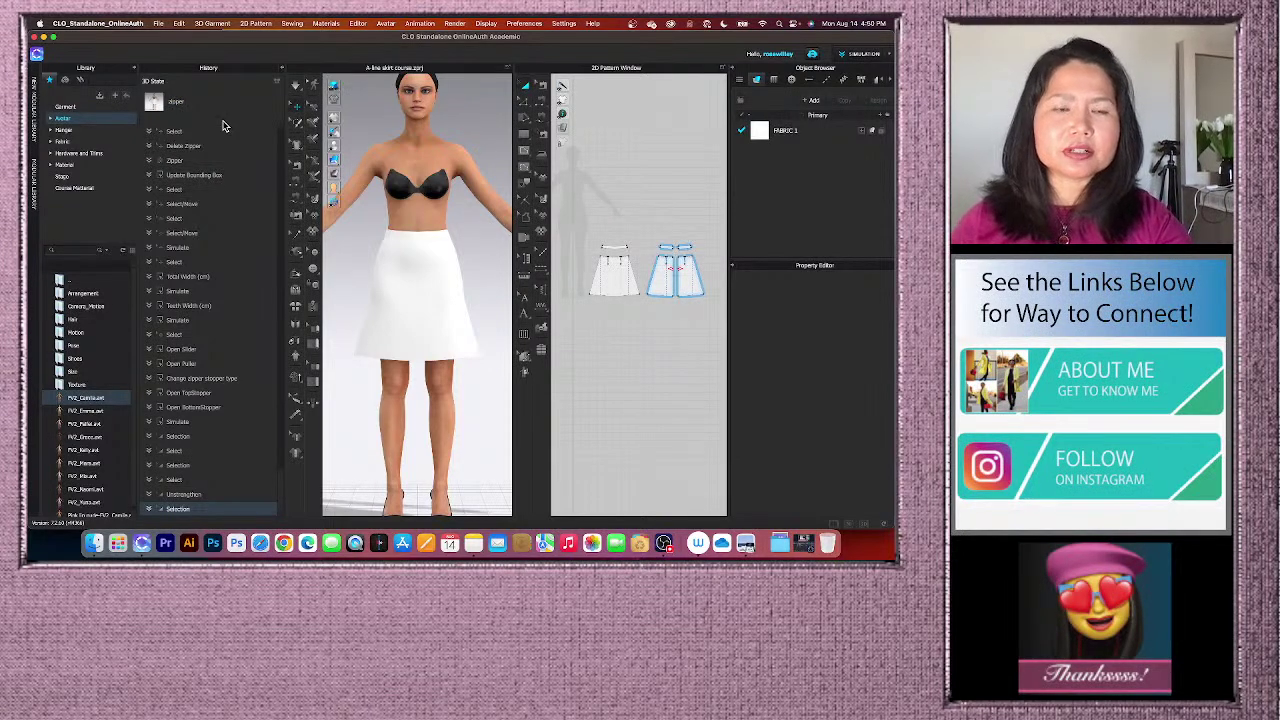
left_click(283, 70)
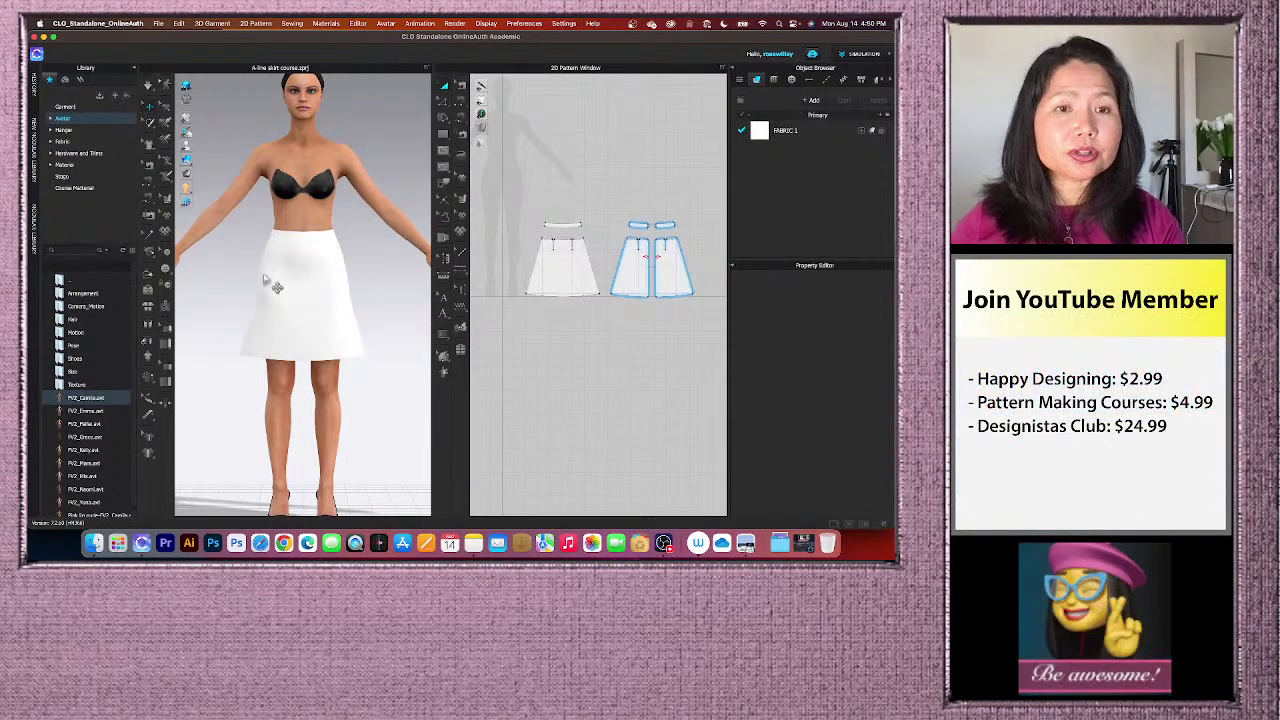
scroll(340, 308, "down", 3)
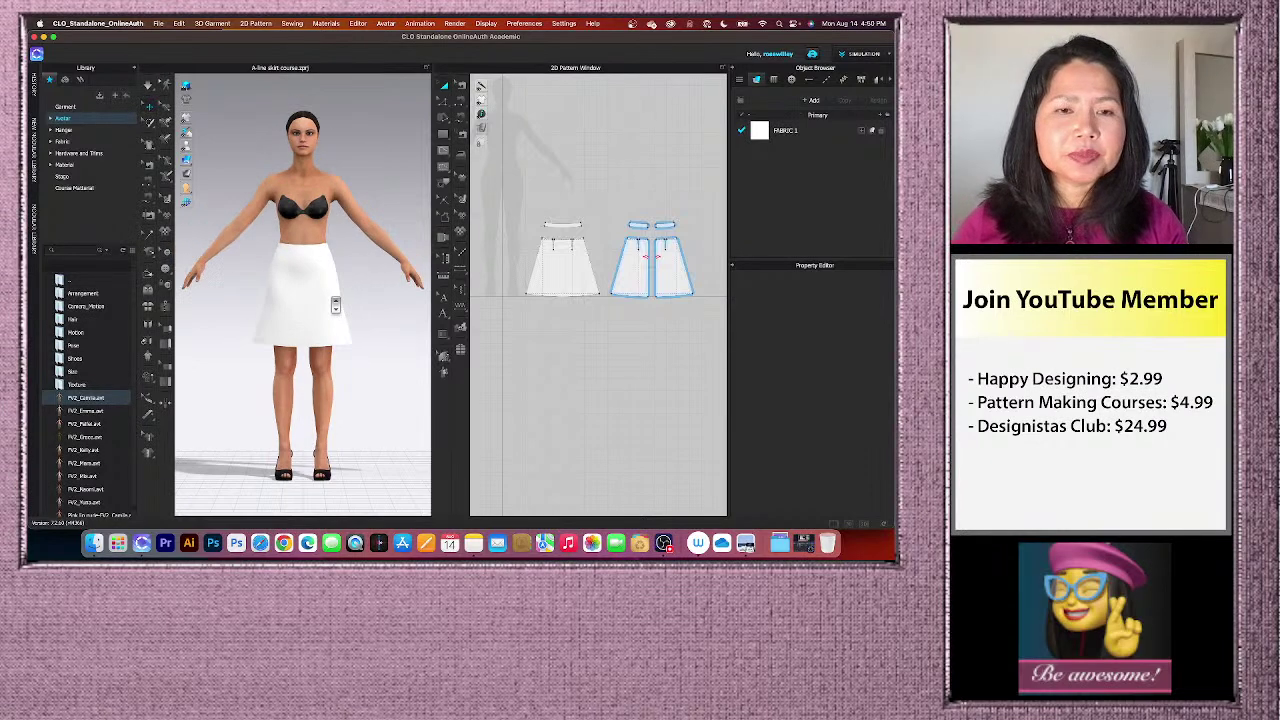
scroll(569, 334, "up", 2)
scroll(608, 328, "down", 1)
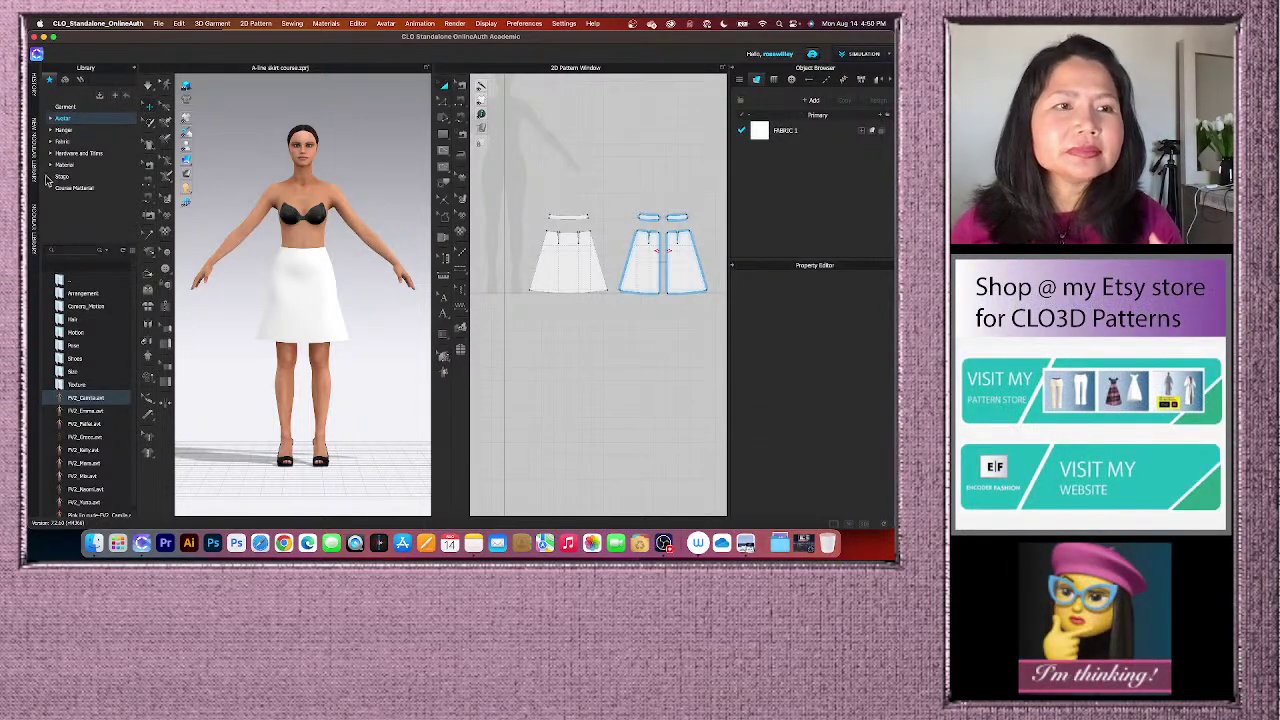
- Search the fabric library for "wool"
left_click(80, 144)
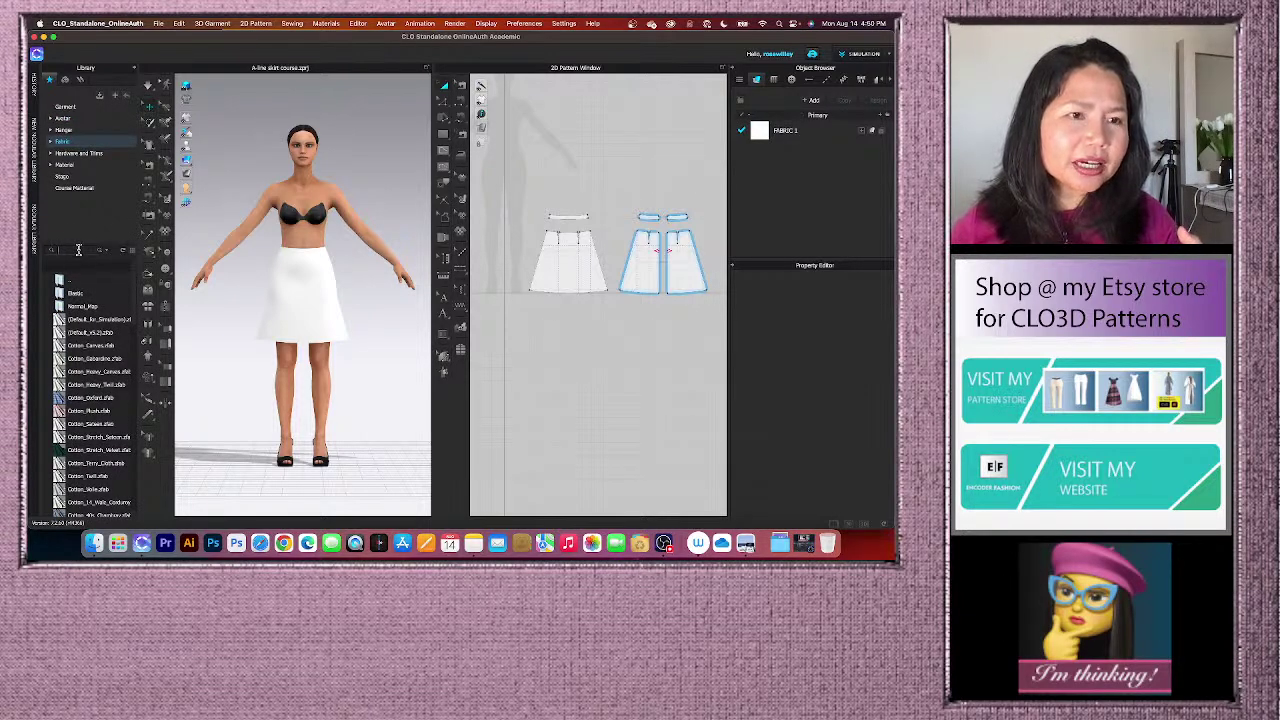
type("wool")
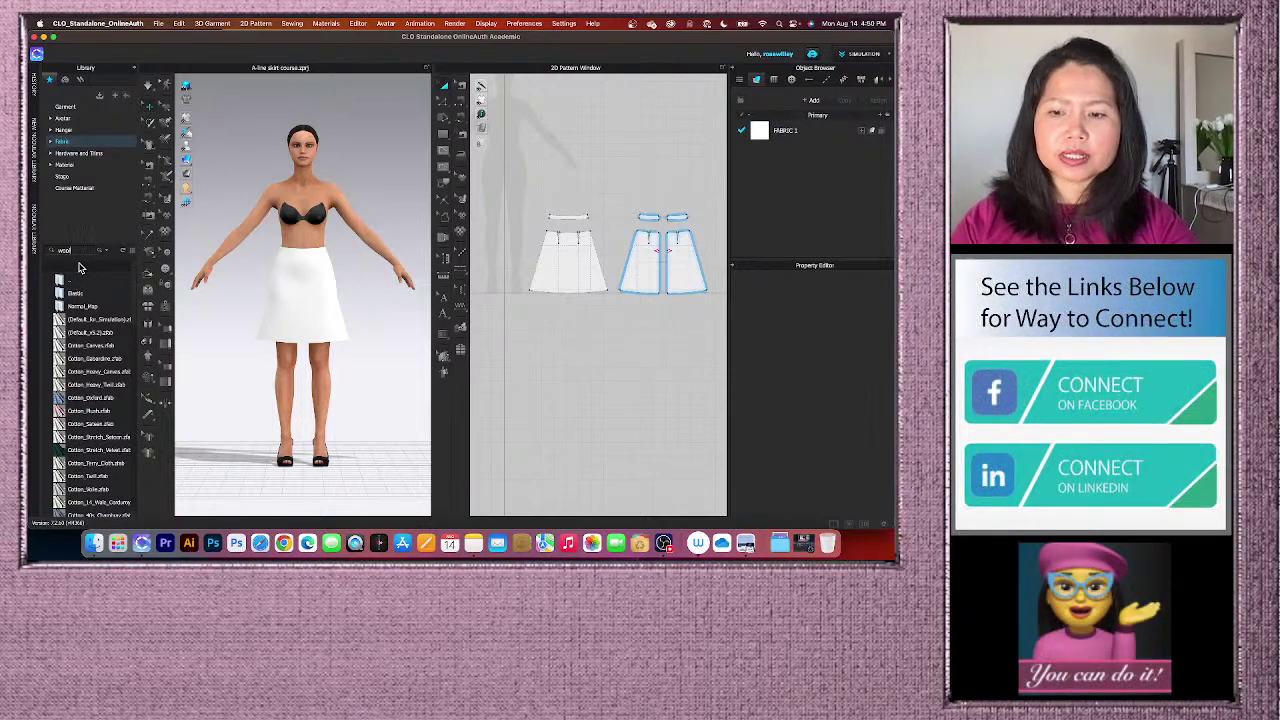
key("Return")
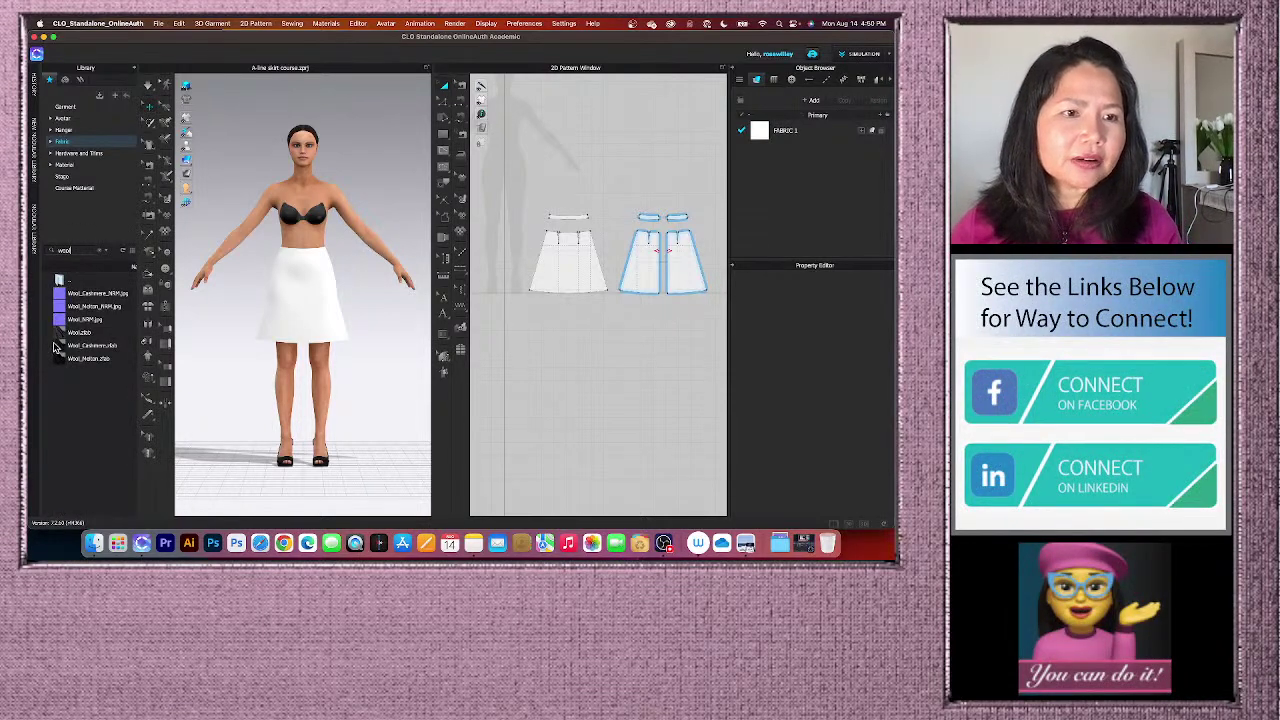
- Replace the skirt's FABRIC 1 with the Wool_Cashmere.zfab preset from the library
mouse_move(60, 338)
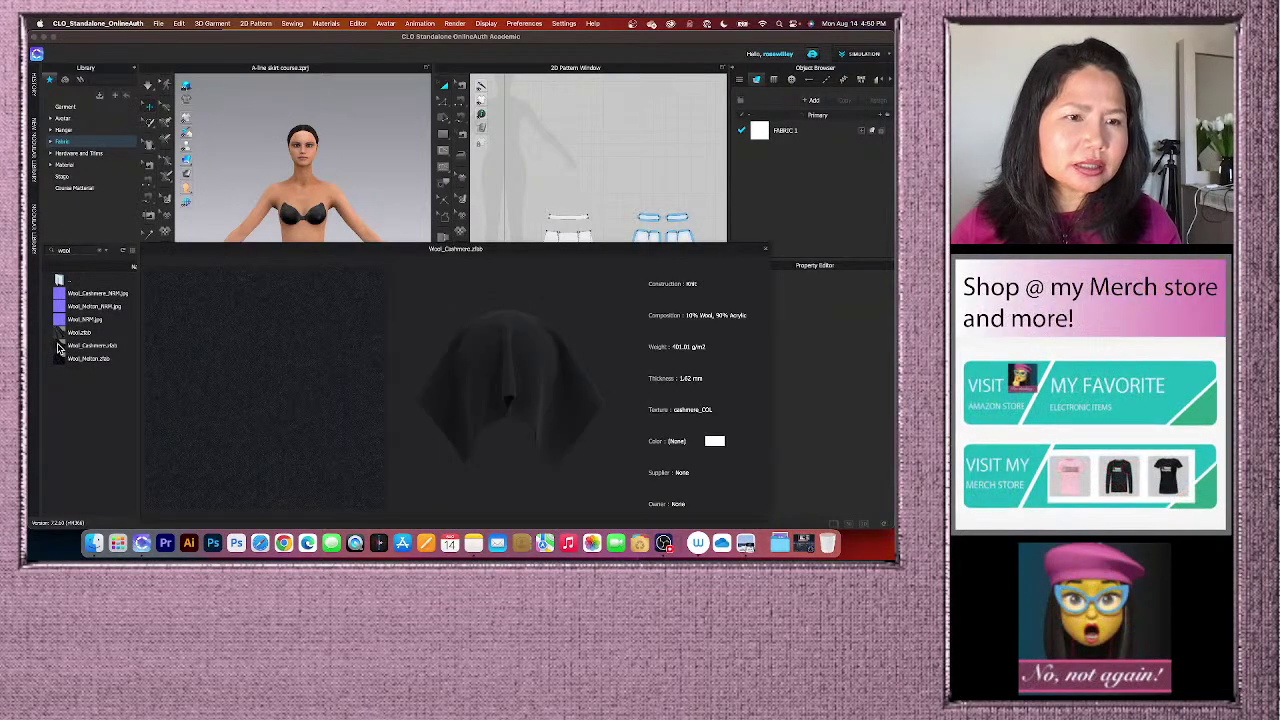
left_click_drag(61, 346, 800, 140)
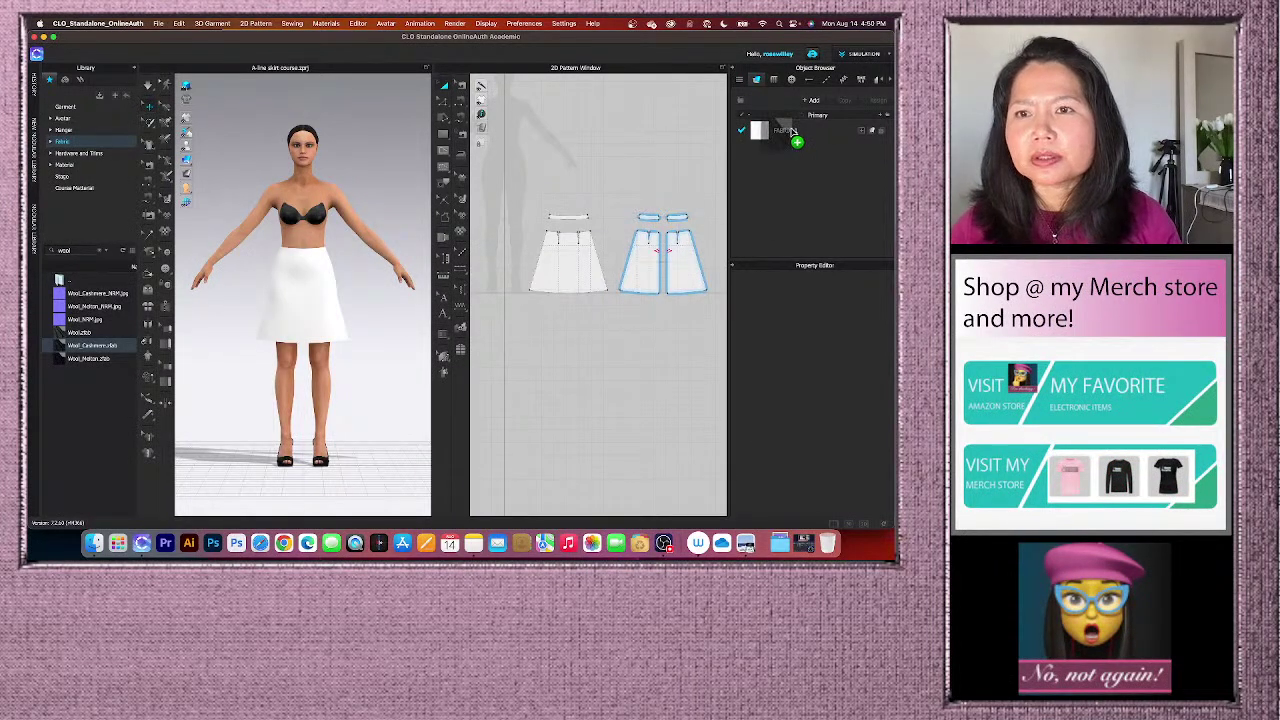
scroll(343, 306, "up", 3)
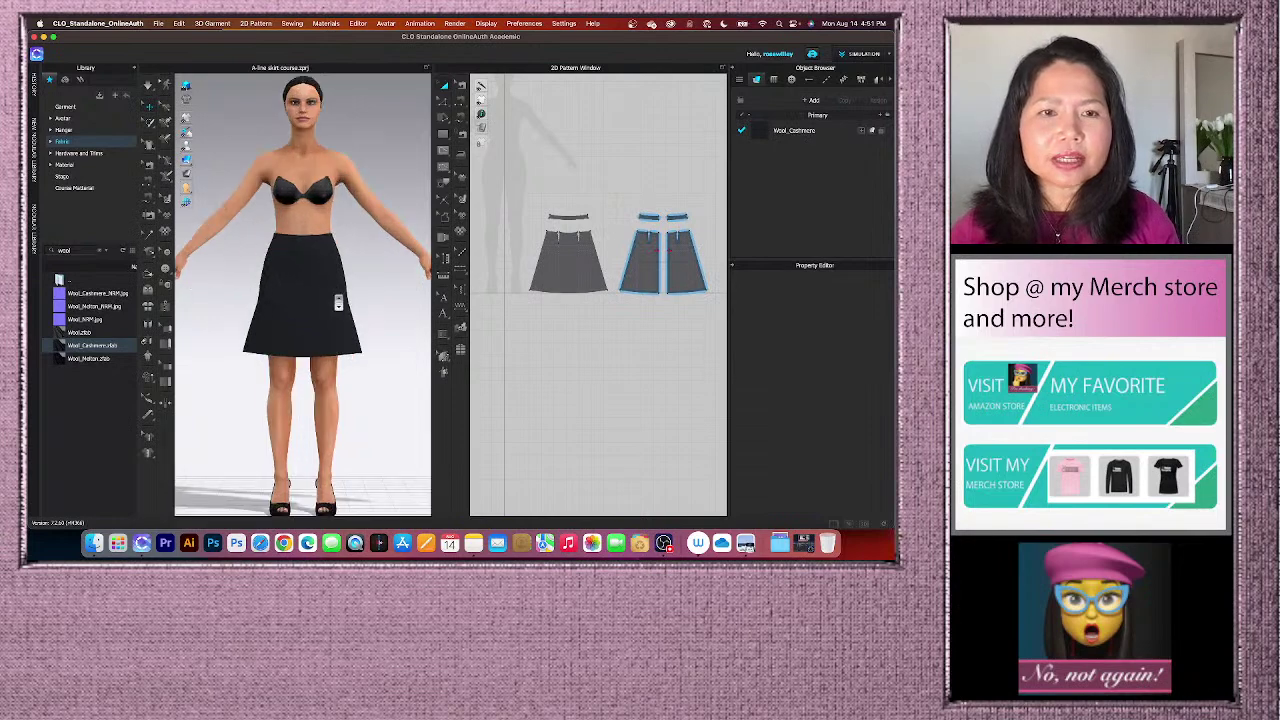
right_click_drag(352, 293, 400, 290)
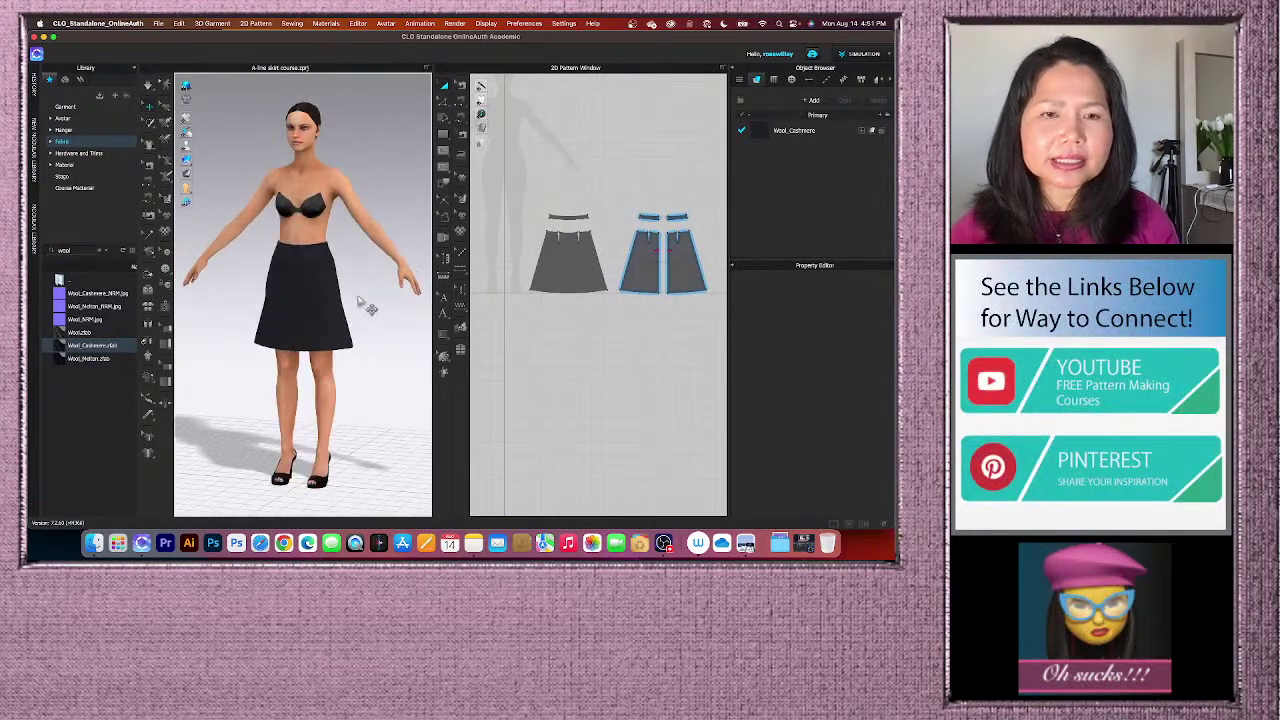
scroll(360, 300, "up", 3)
scroll(556, 246, "down", 2)
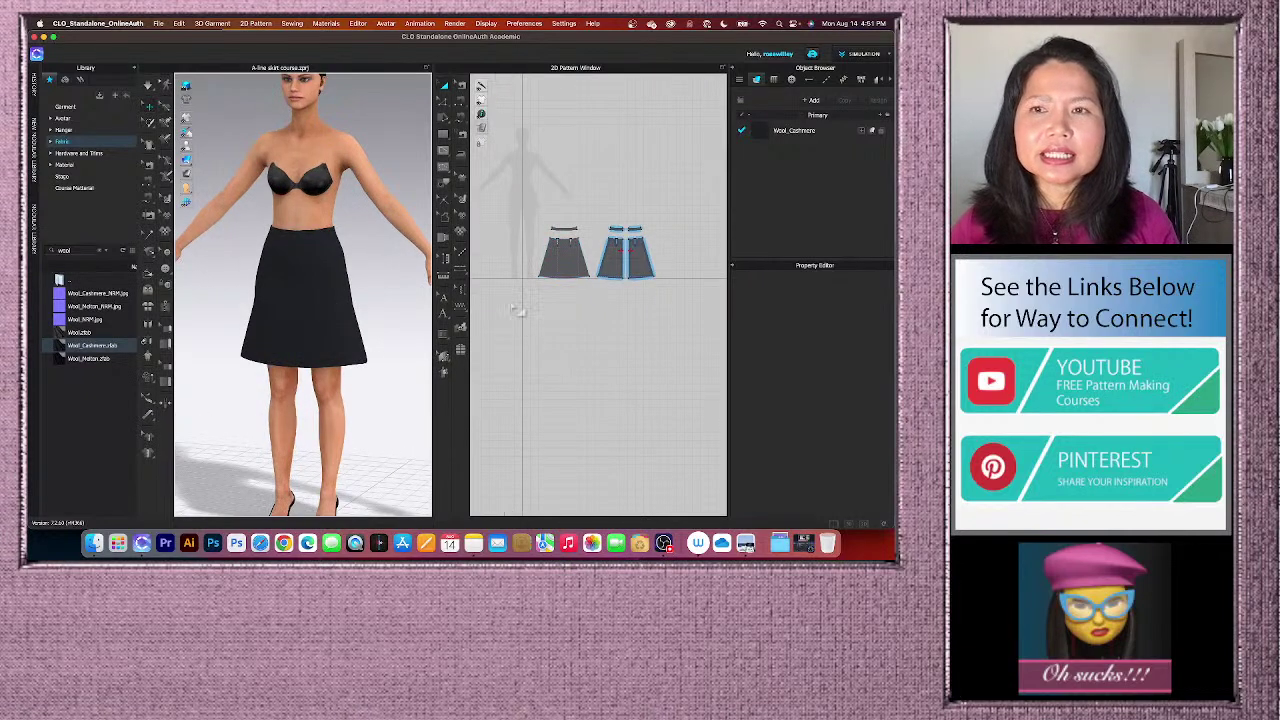
- Select the Wool_Cashmere fabric and try desaturating its texture
left_click(824, 134)
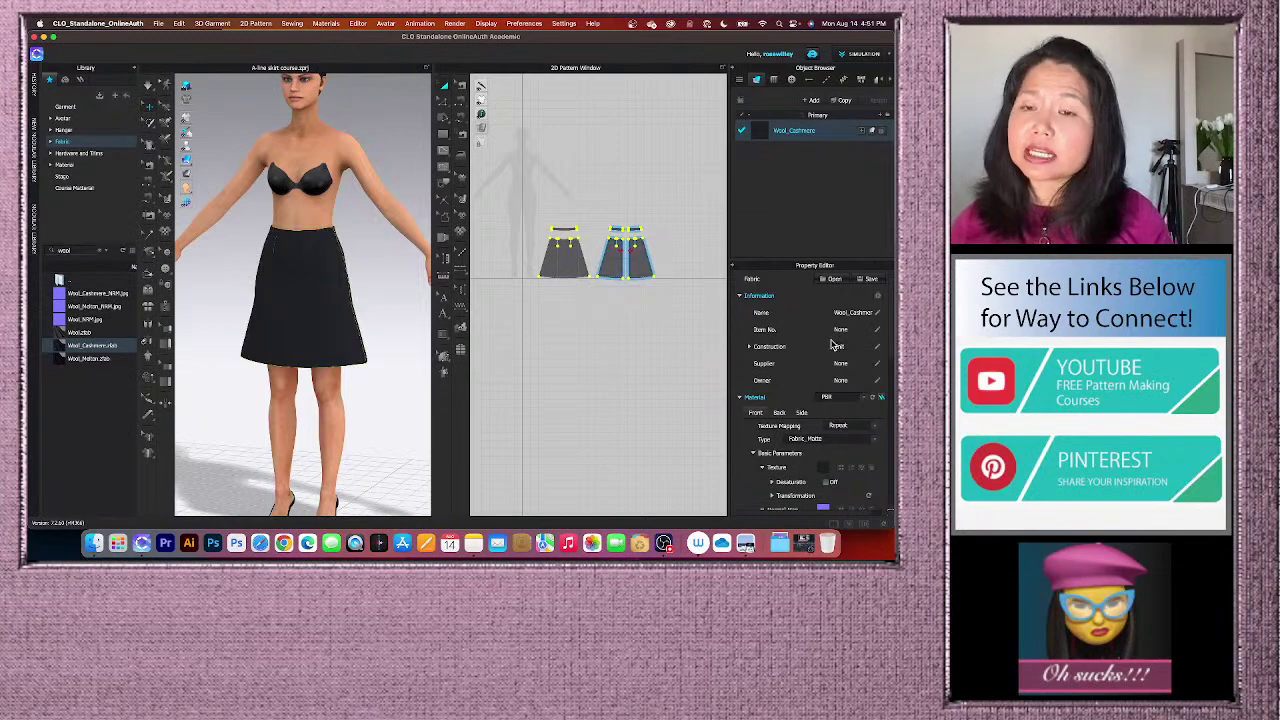
scroll(818, 375, "down", 3)
scroll(818, 377, "up", 1)
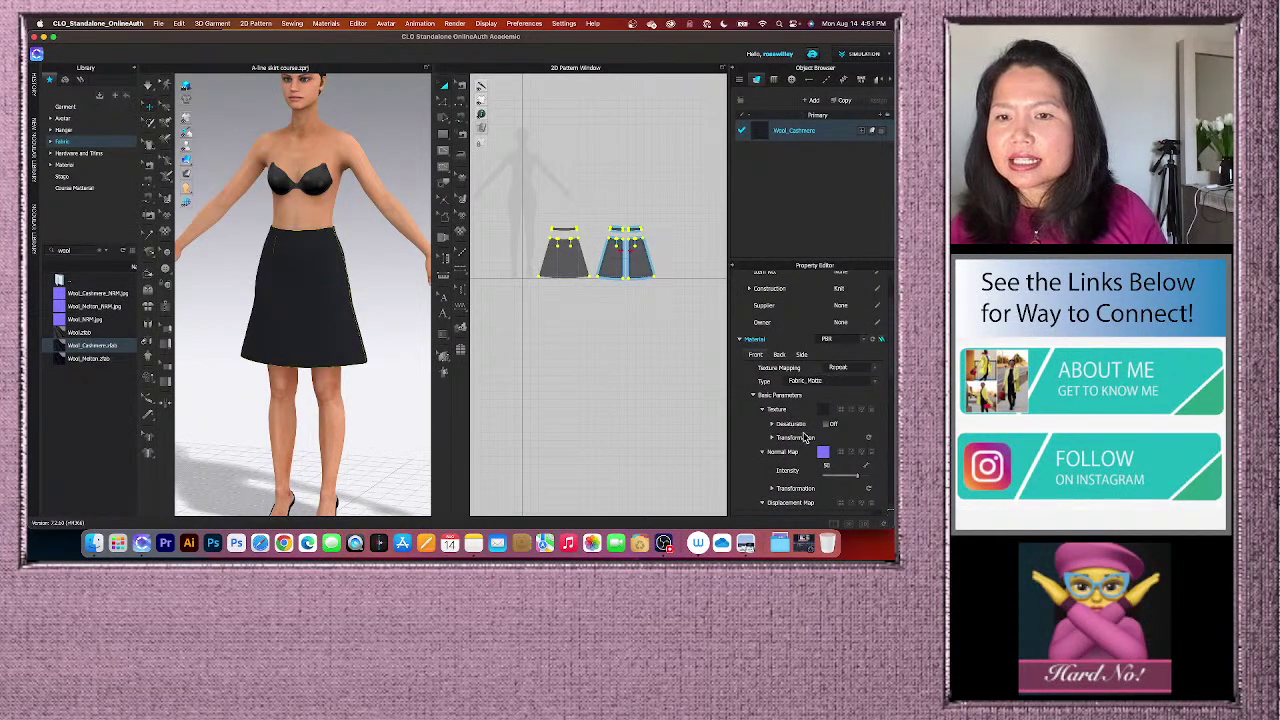
left_click(829, 425)
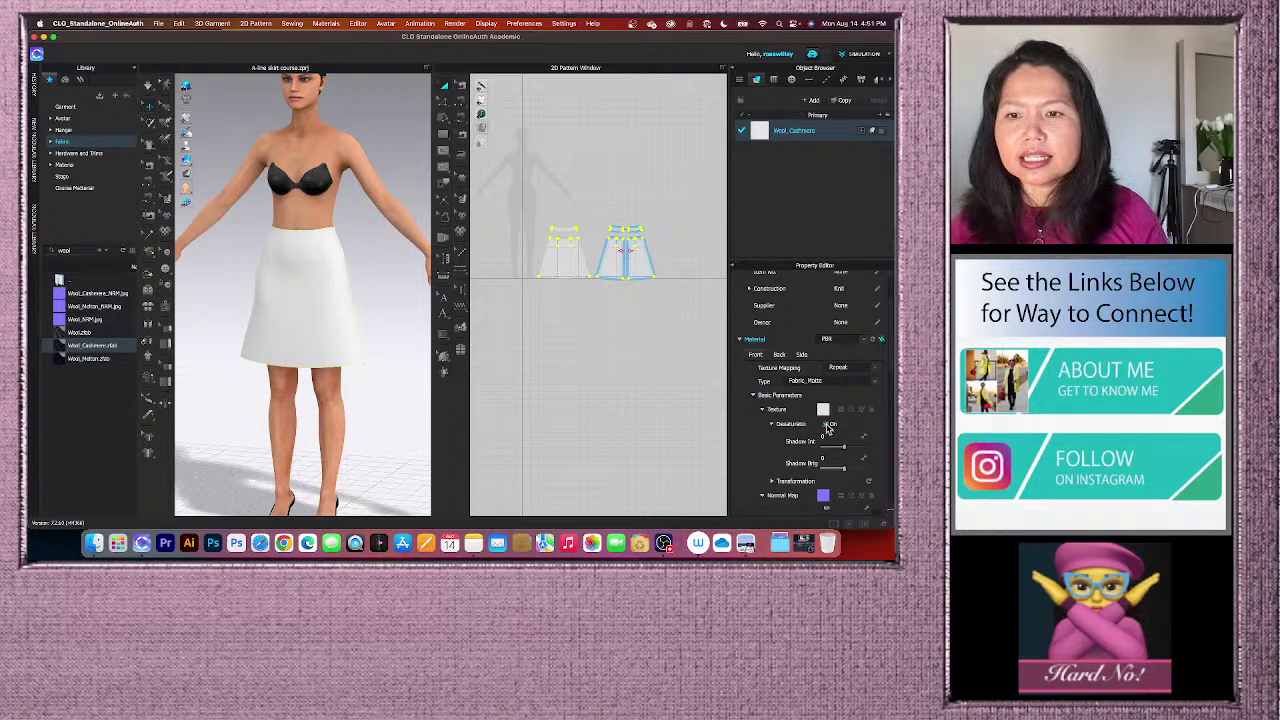
scroll(843, 435, "down", 7)
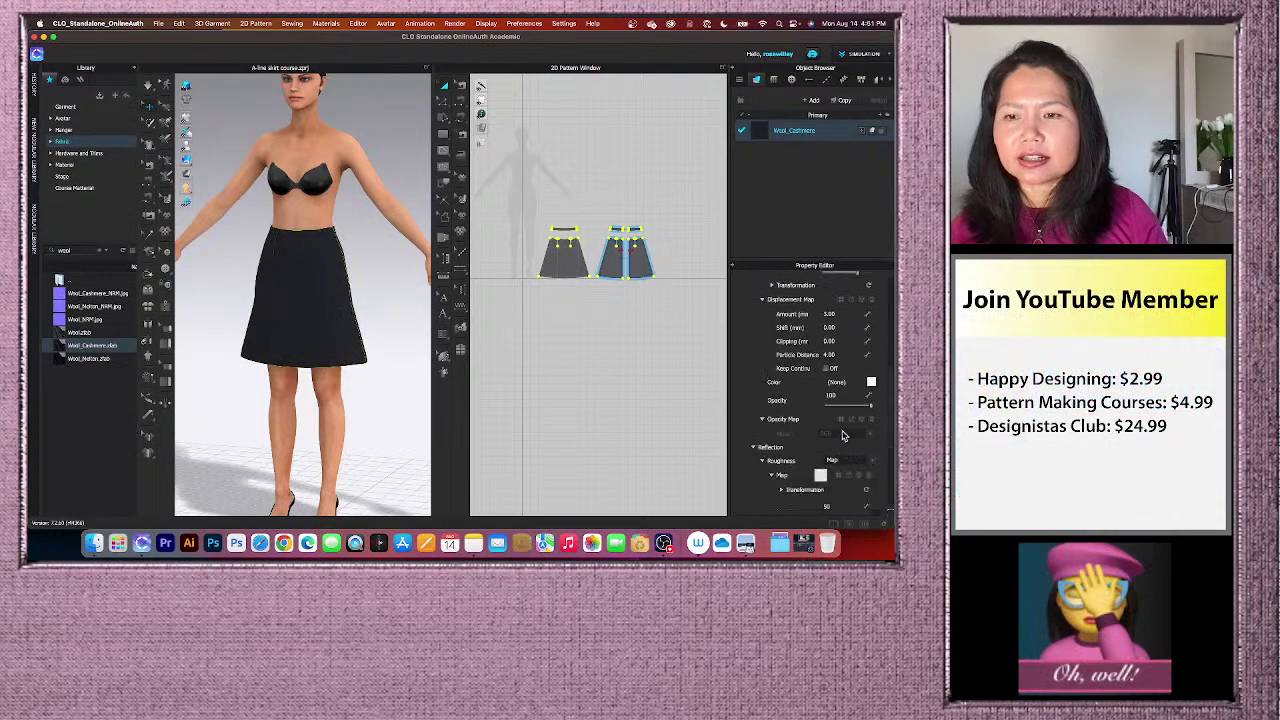
- Try a crimson COLORO swatch, Cyan 4 and a pink COLORO swatch as the Wool_Cashmere fabric colour
left_click(871, 382)
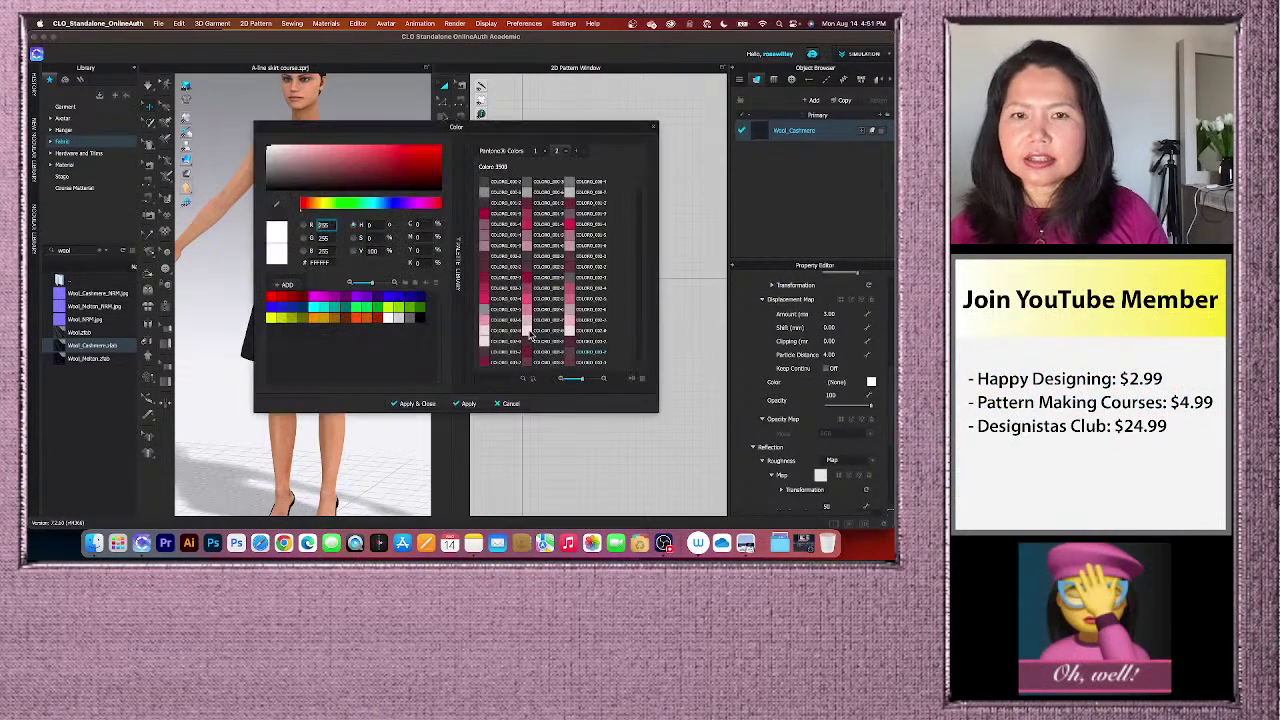
left_click(488, 218)
left_click_drag(389, 131, 495, 118)
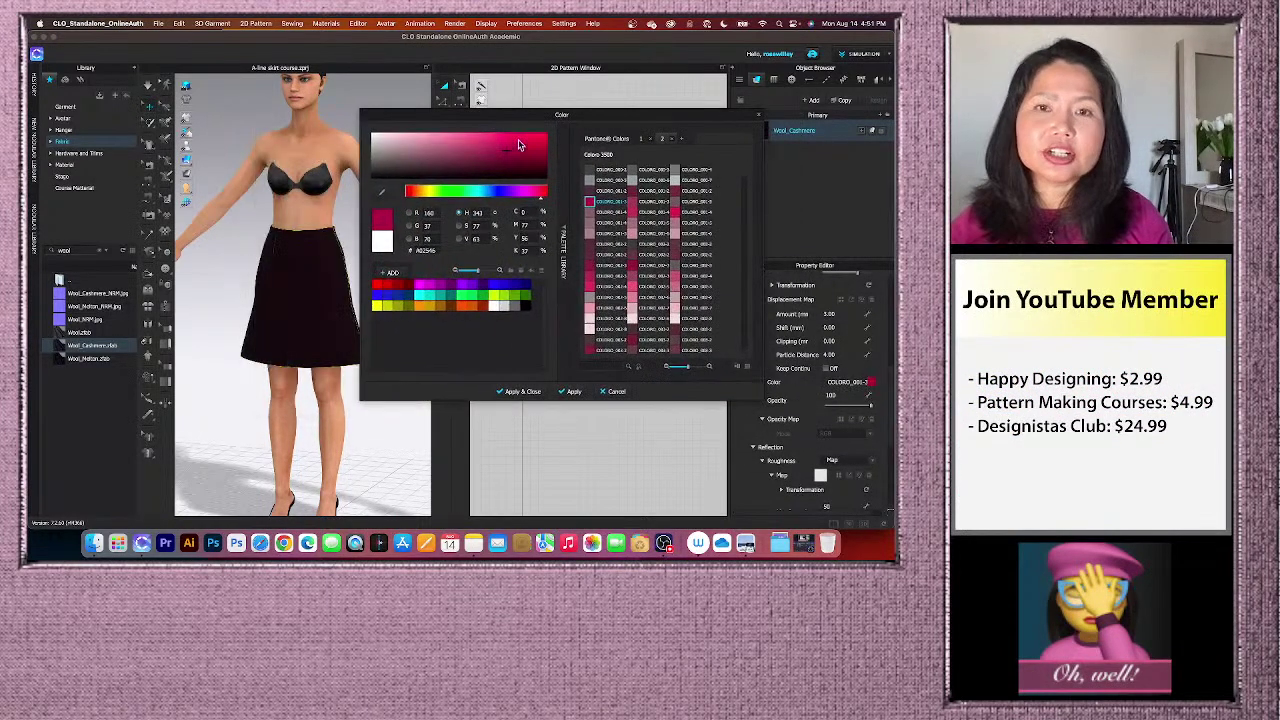
left_click(452, 300)
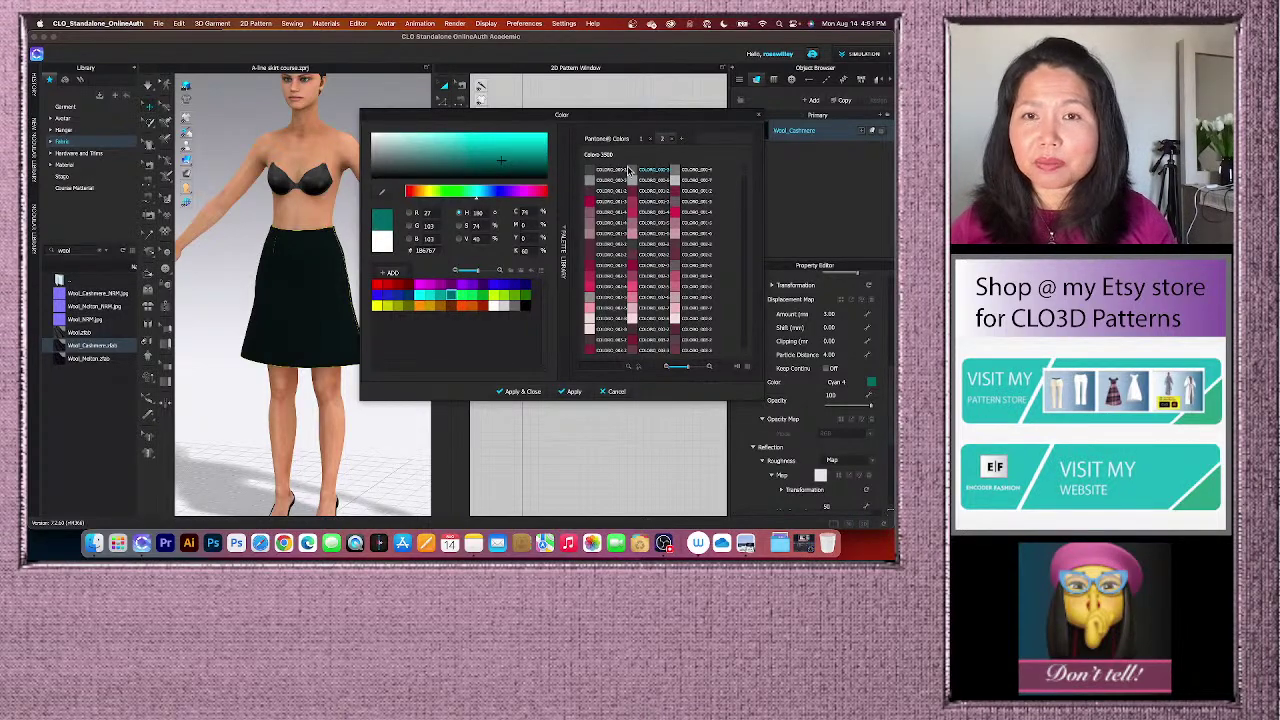
left_click(634, 292)
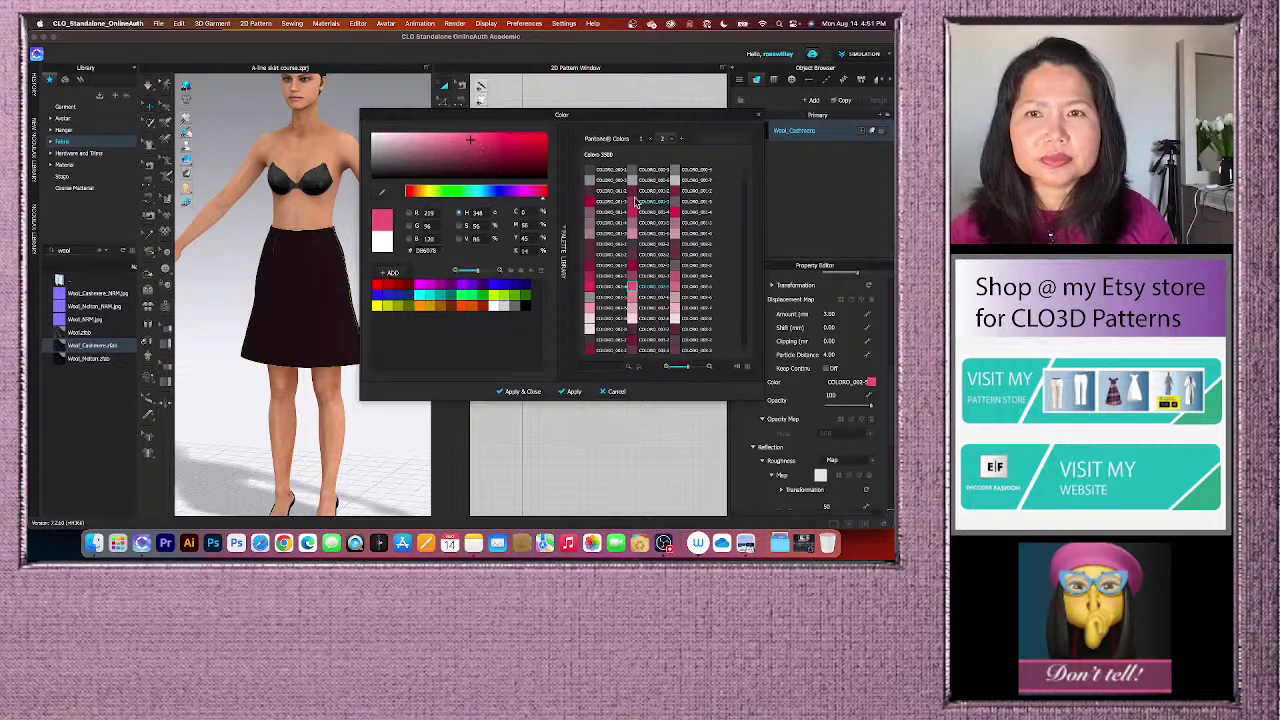
- Set the Wool_Cashmere fabric colour to the pale yellow swatch 054 from the YKK Global Colors palette
left_click(642, 140)
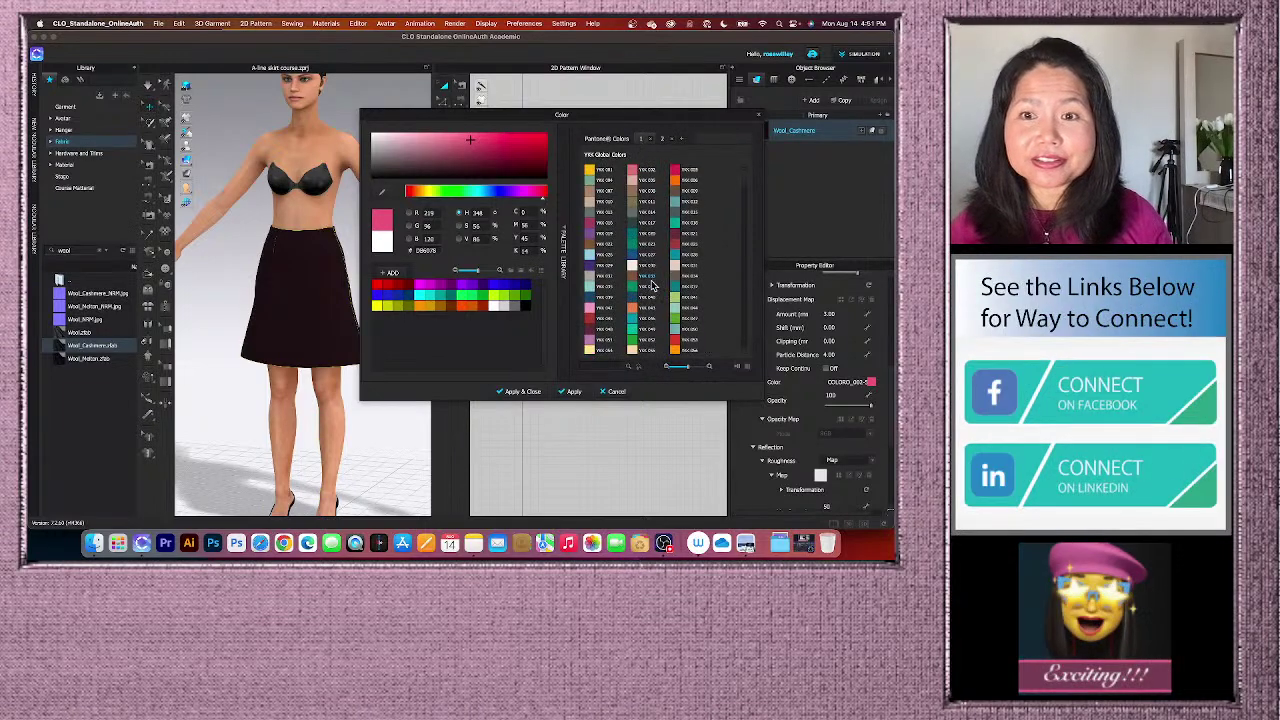
scroll(600, 280, "down", 3)
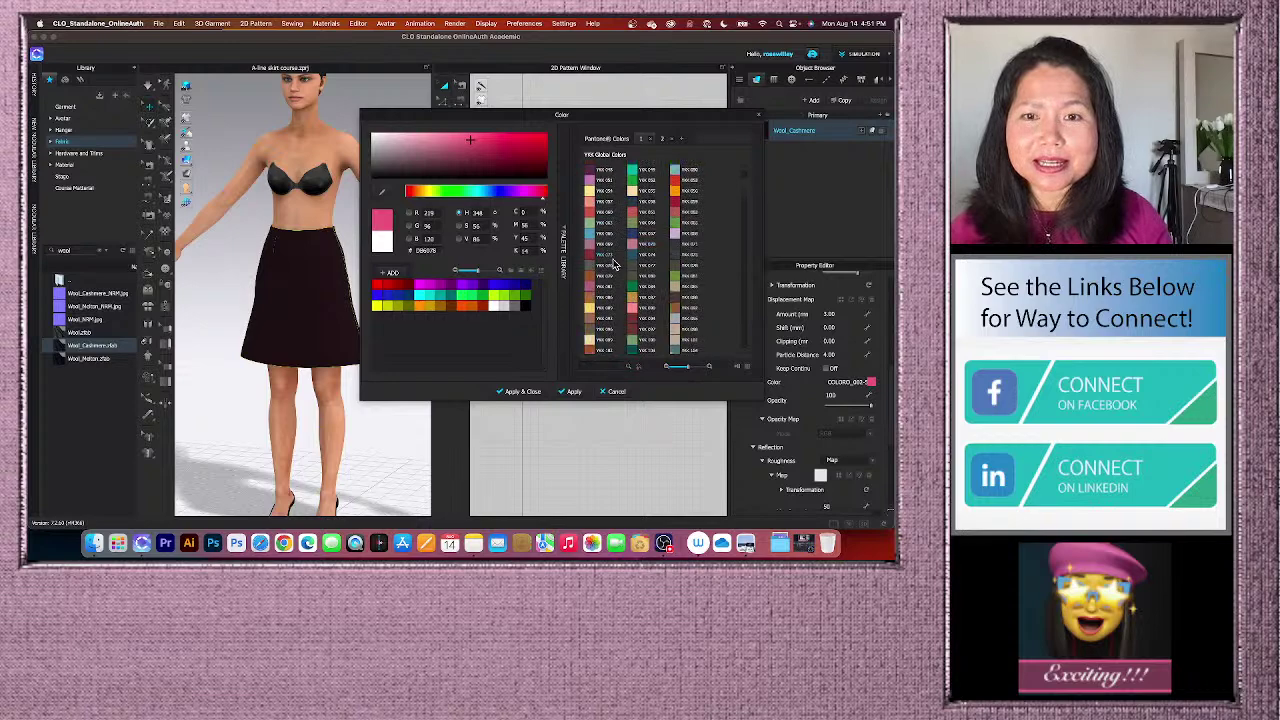
left_click(591, 311)
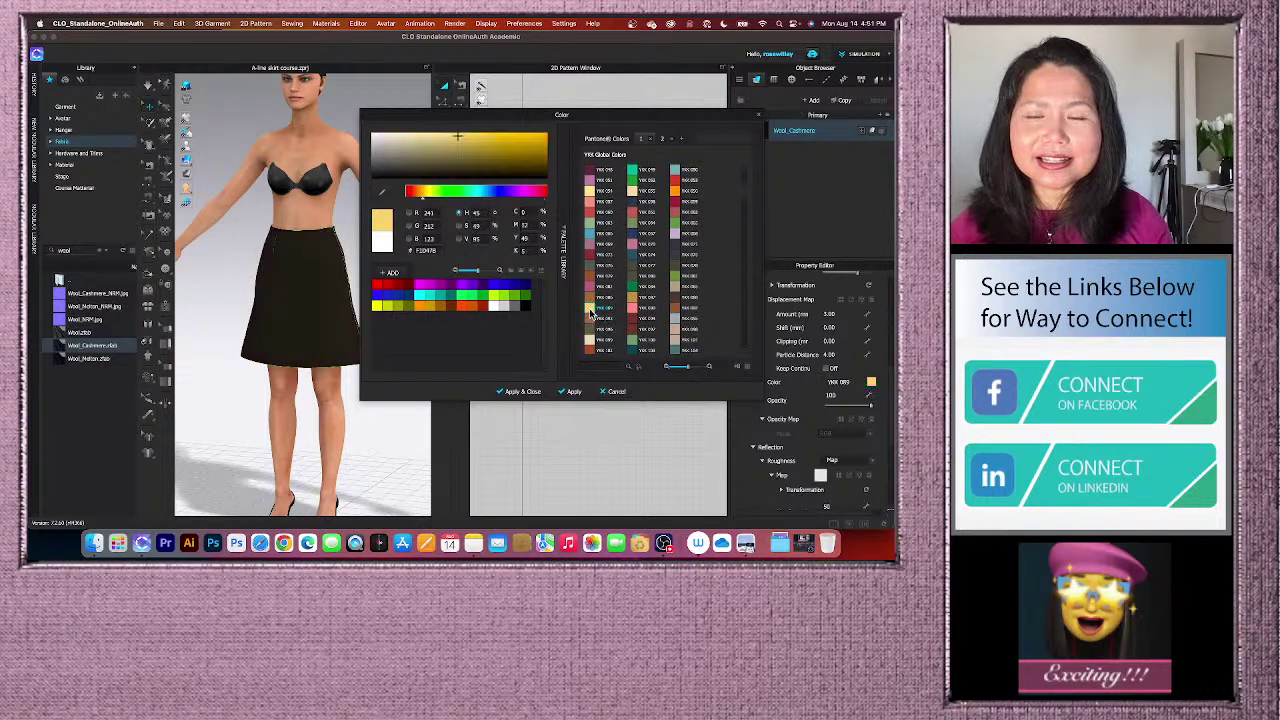
left_click(591, 202)
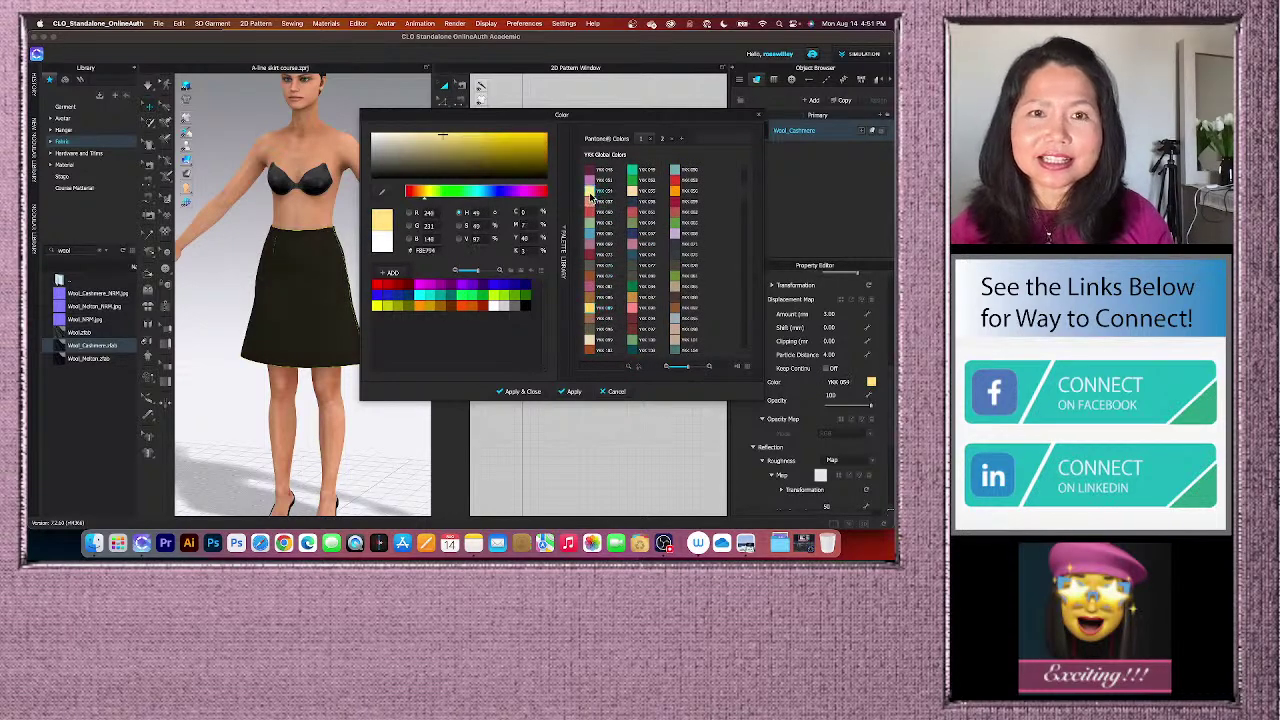
left_click(520, 391)
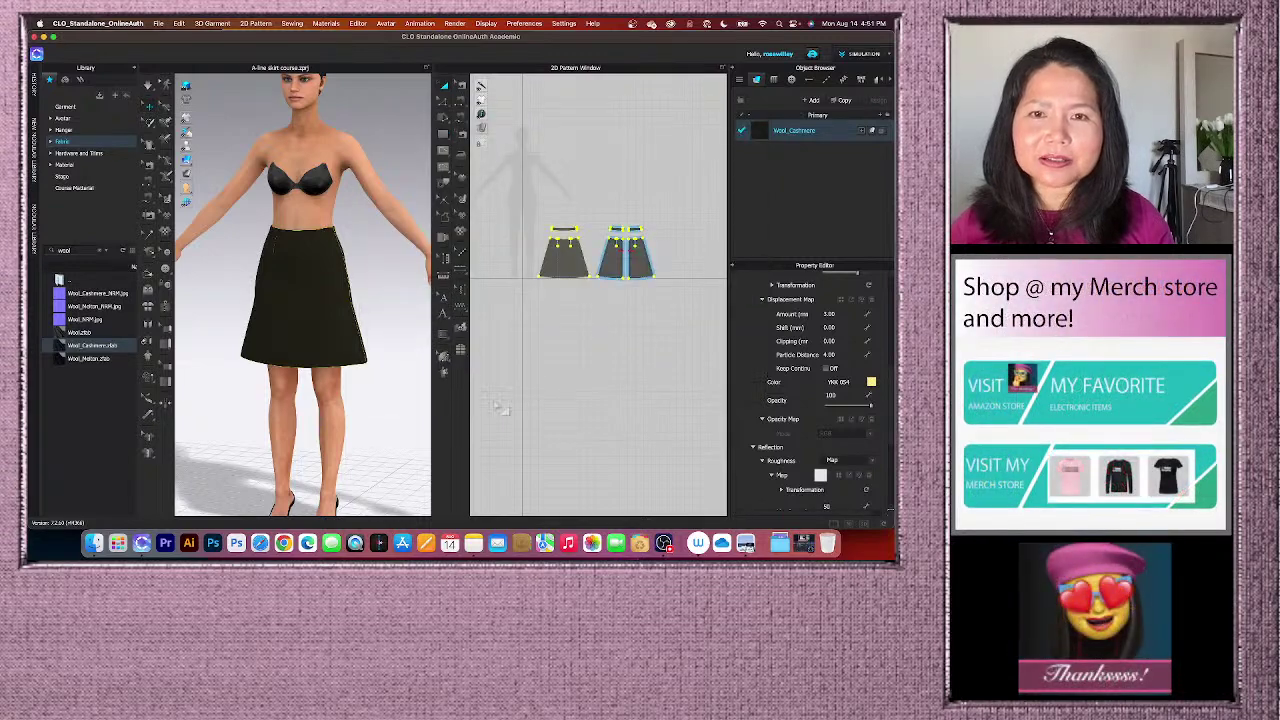
- Turn on desaturation for the Wool_Cashmere texture and deselect the fabric
scroll(843, 386, "up", 6)
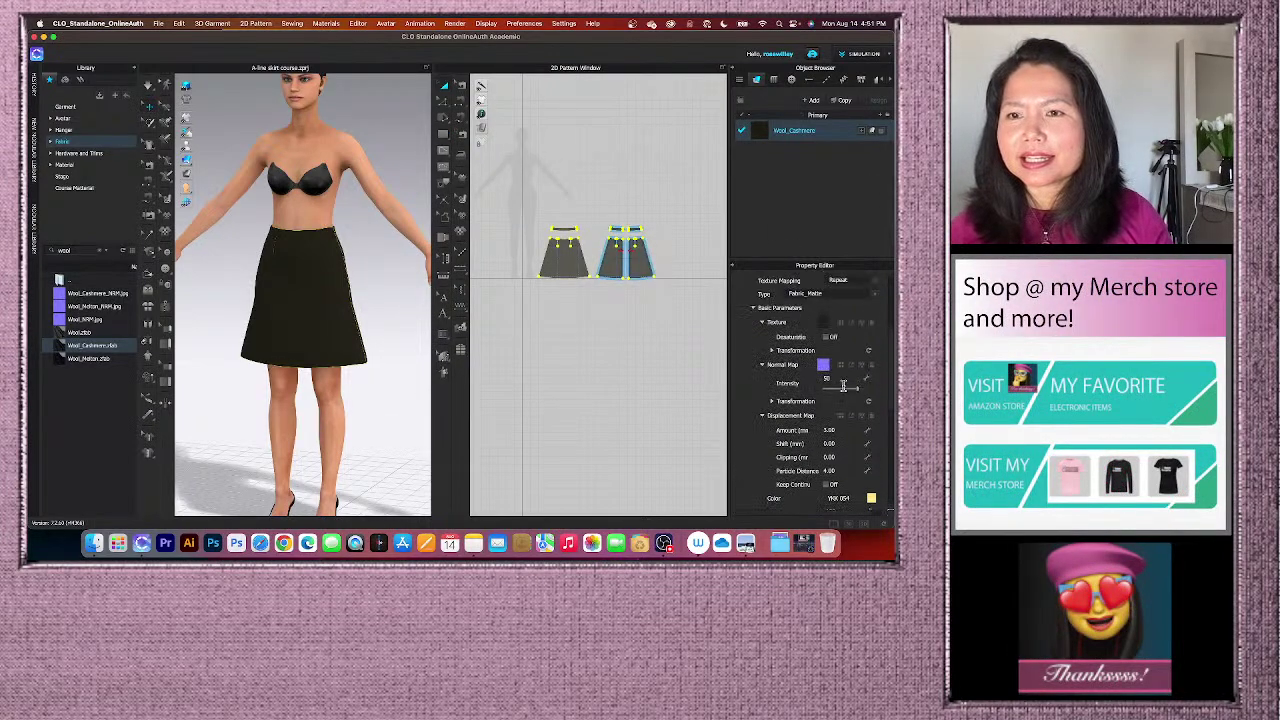
scroll(843, 386, "up", 3)
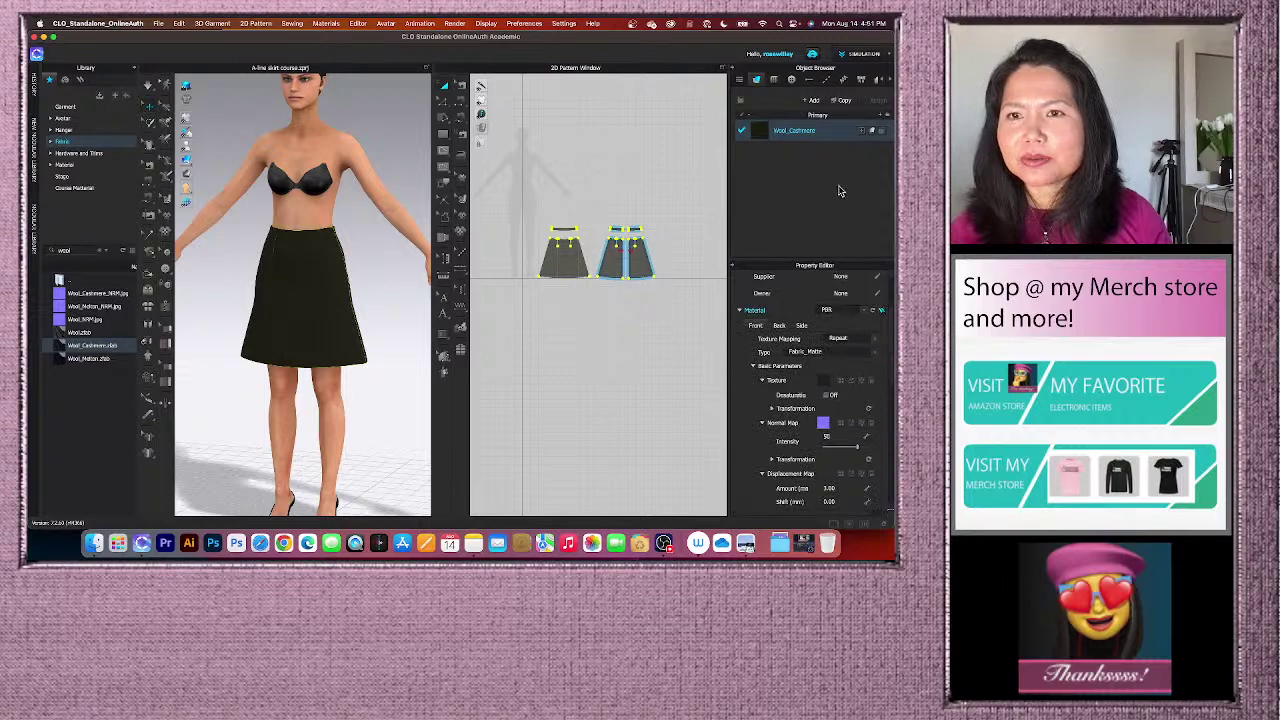
scroll(840, 381, "up", 3)
scroll(840, 381, "down", 10)
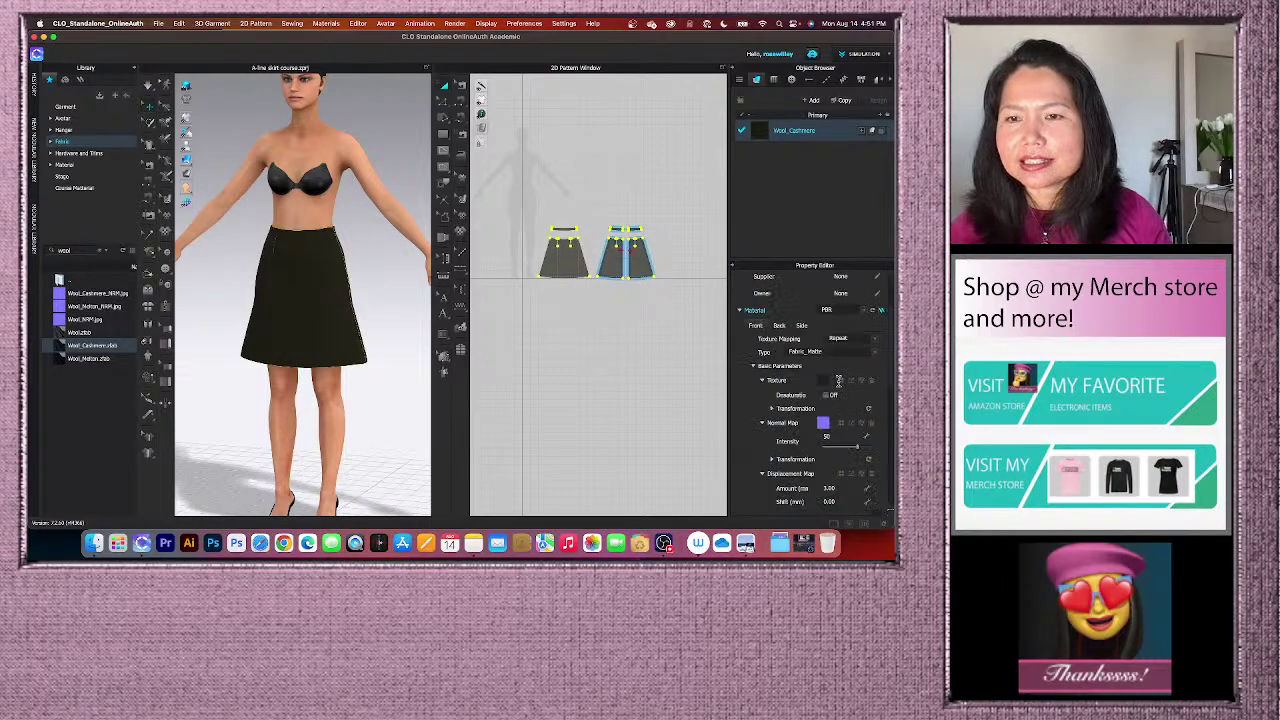
scroll(838, 381, "up", 8)
scroll(838, 381, "down", 3)
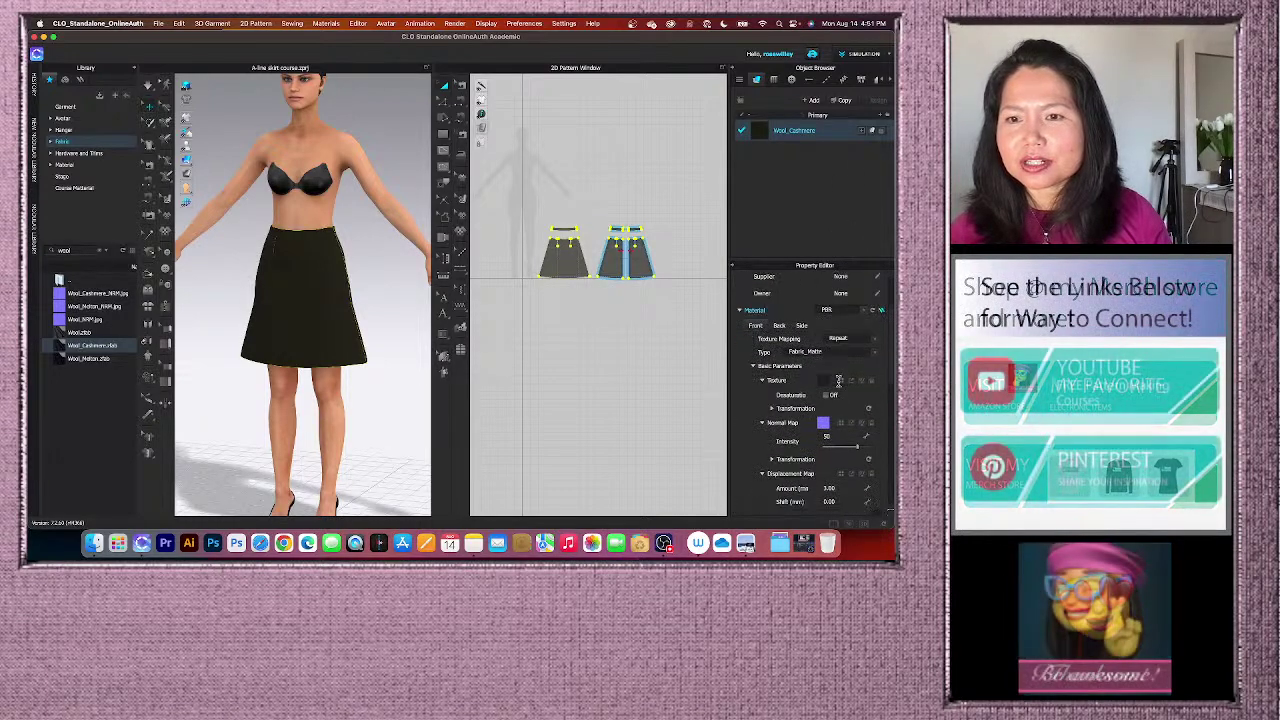
left_click(828, 397)
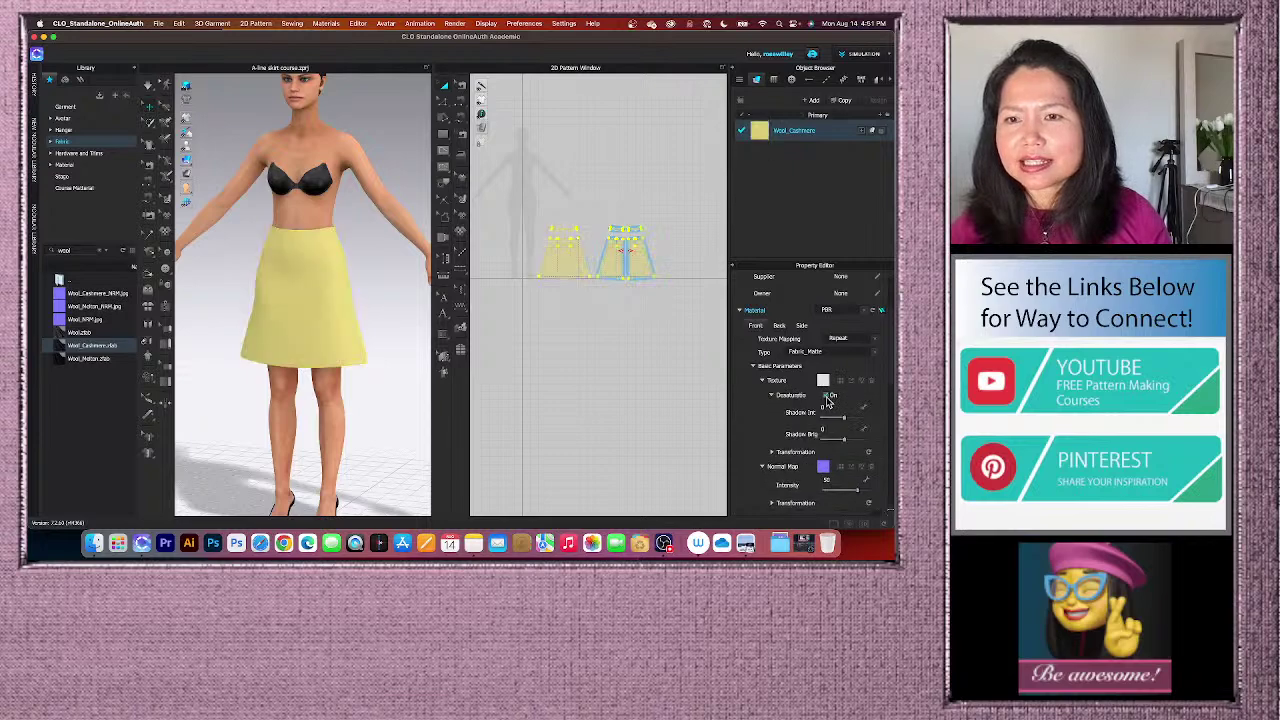
left_click(360, 309)
- Examine the yellow skirt on the avatar up close and from slightly different angles
scroll(370, 305, "up", 5)
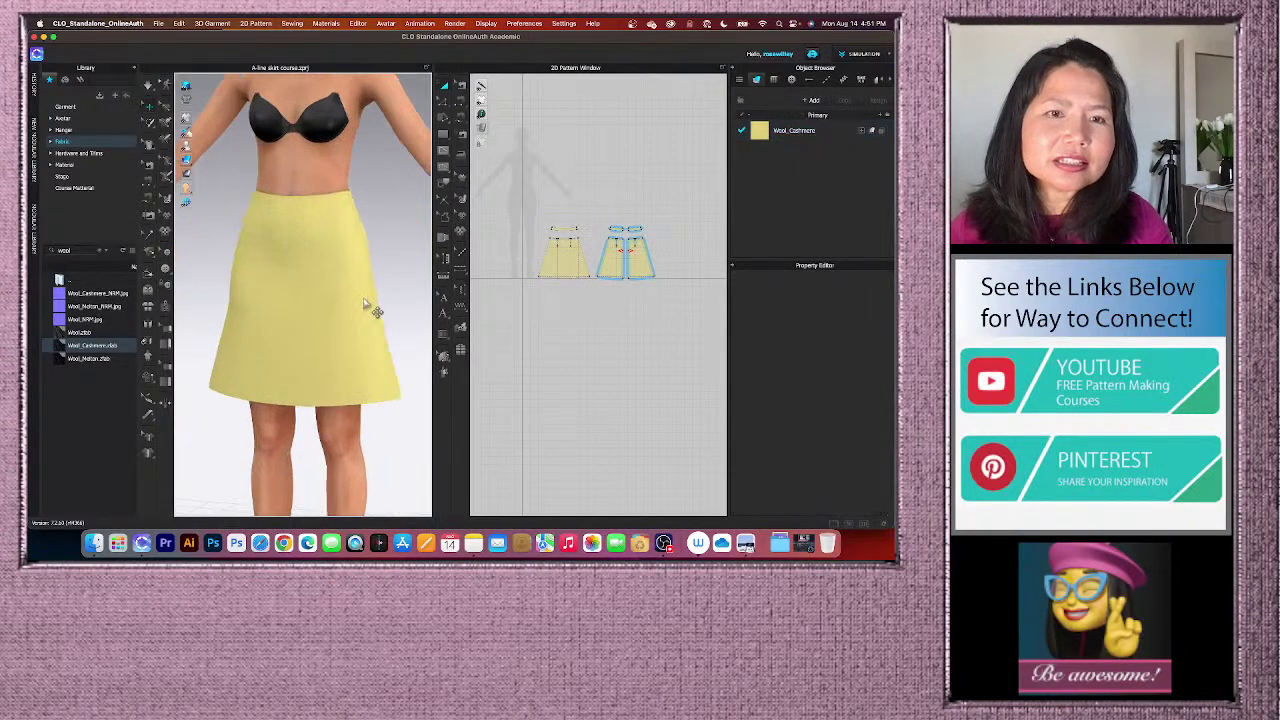
scroll(368, 298, "down", 2)
right_click_drag(390, 308, 386, 271)
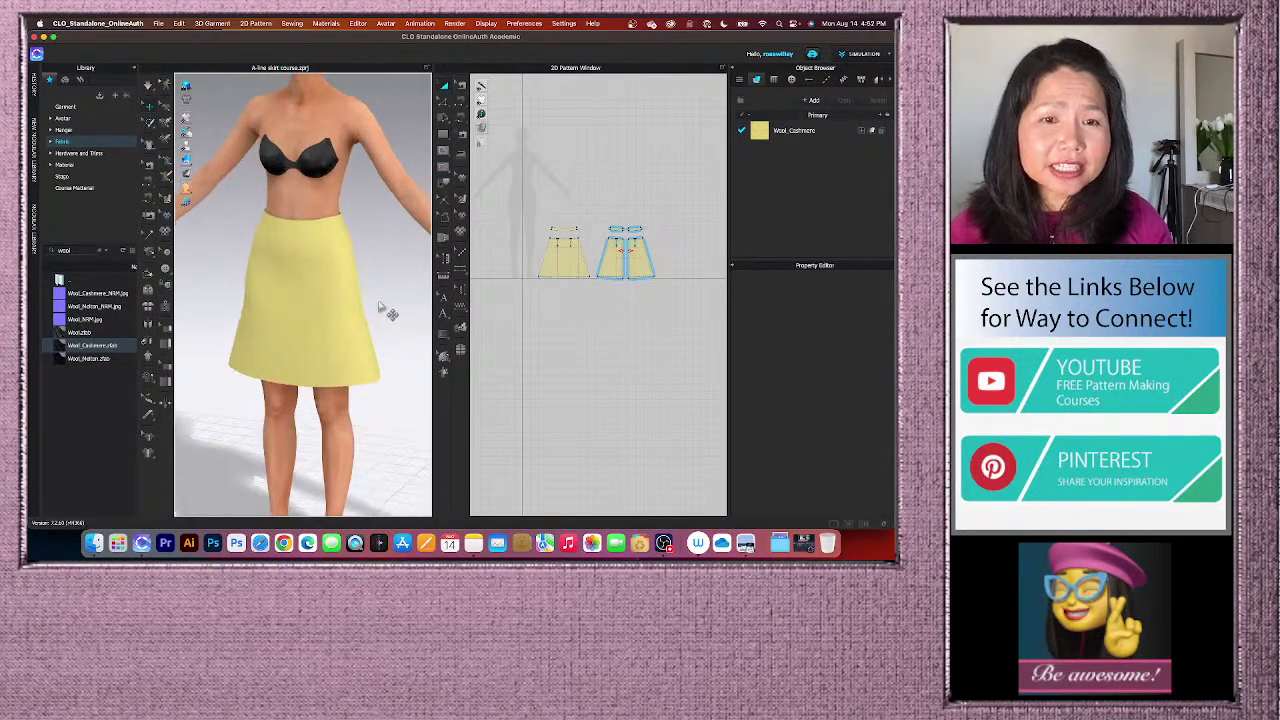
scroll(320, 331, "up", 1)
scroll(318, 326, "down", 1)
scroll(330, 350, "down", 3)
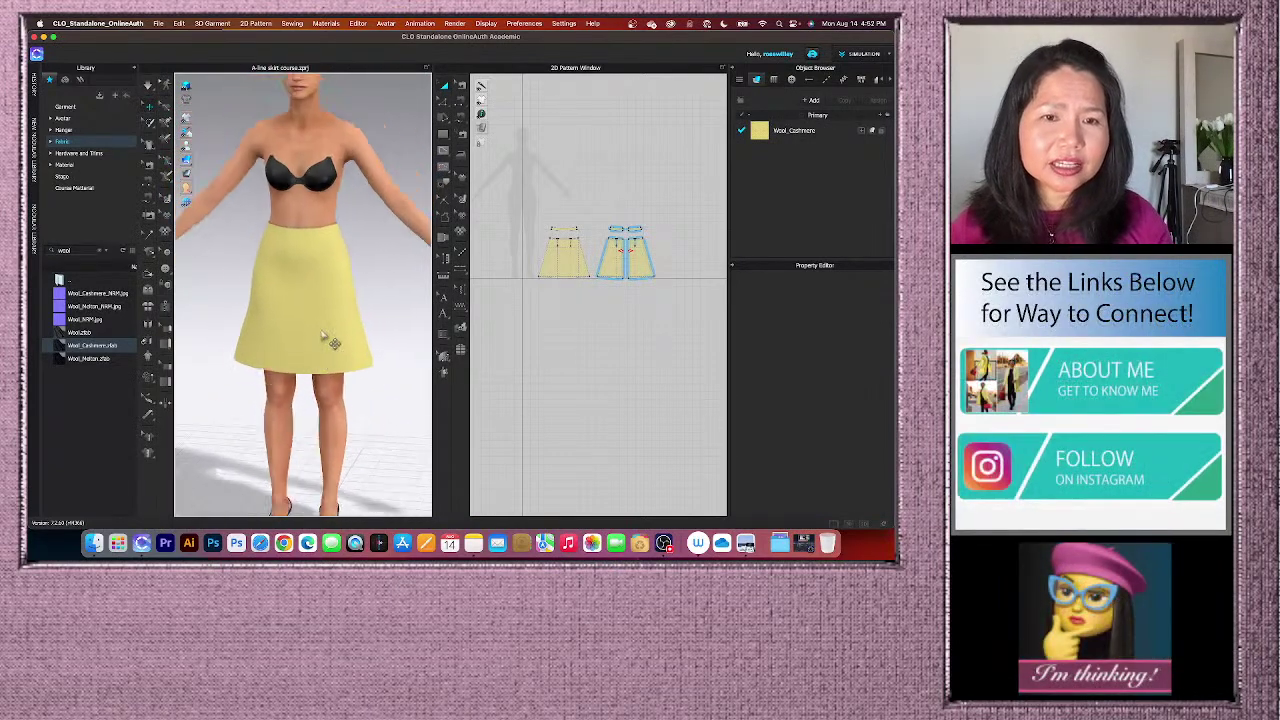
right_click_drag(314, 400, 325, 413)
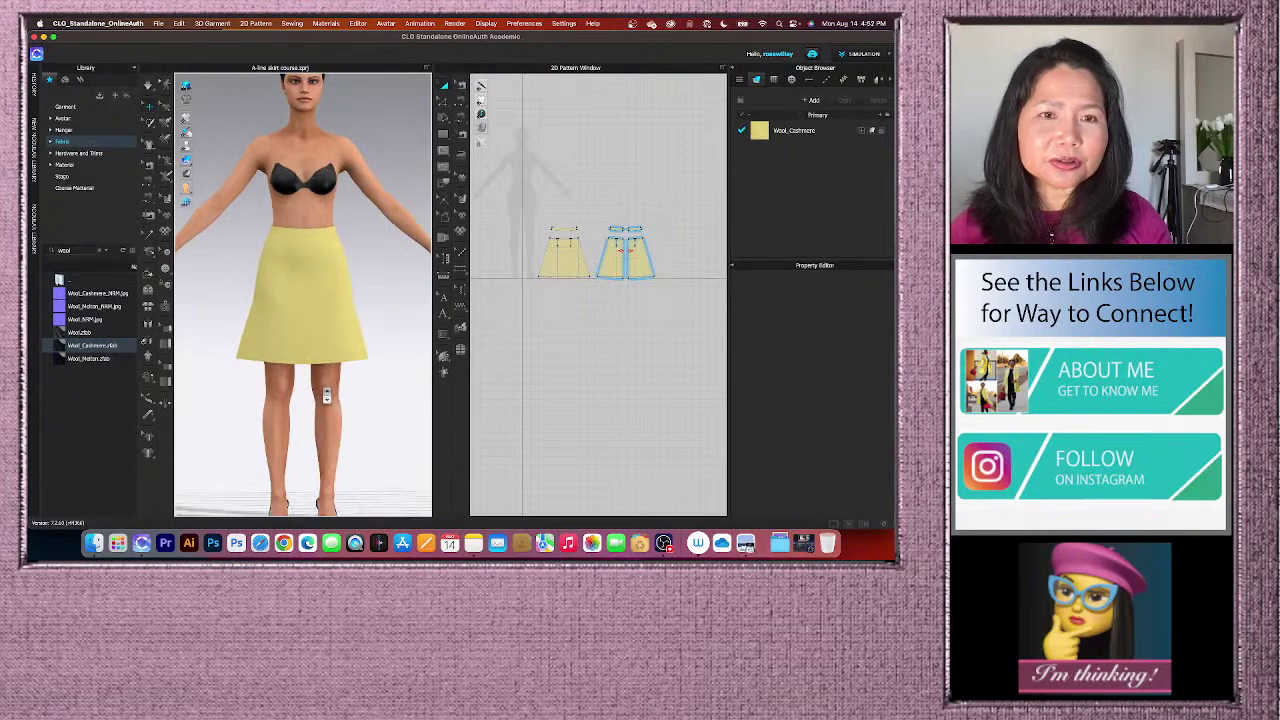
scroll(326, 396, "up", 2)
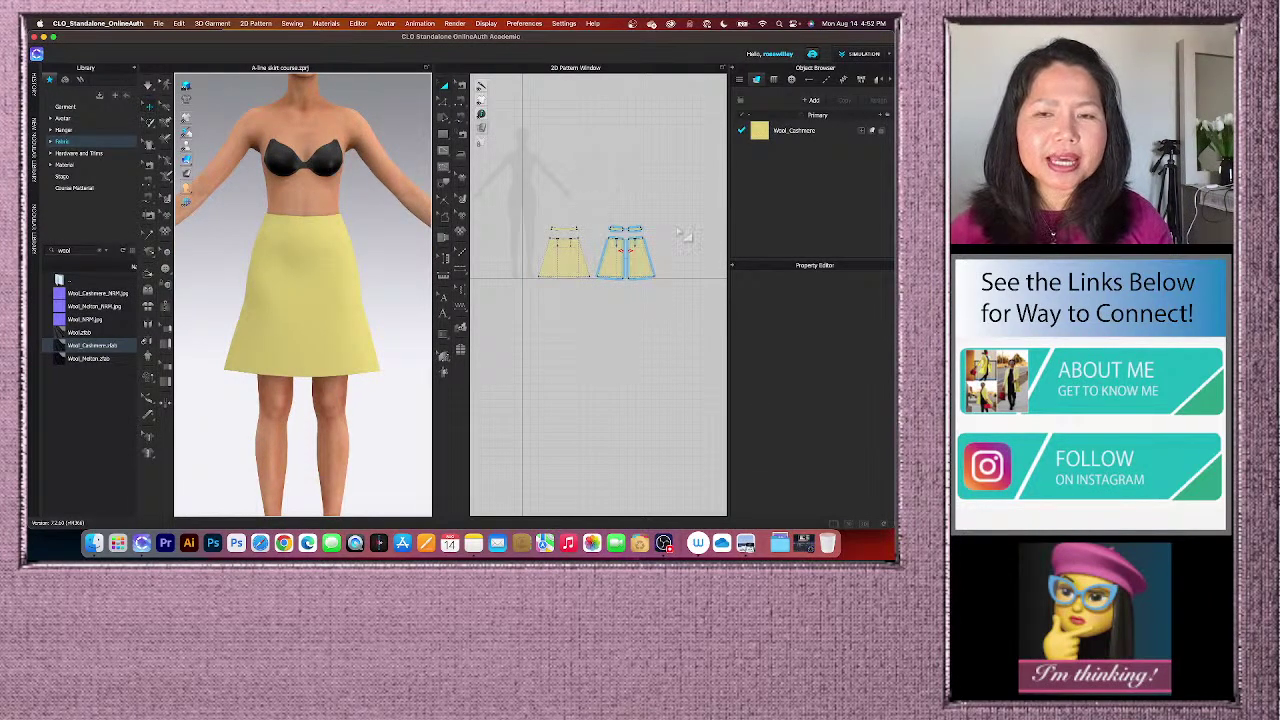
- Duplicate the Wool_Cashmere fabric and rename the copy waistband
scroll(664, 249, "up", 2)
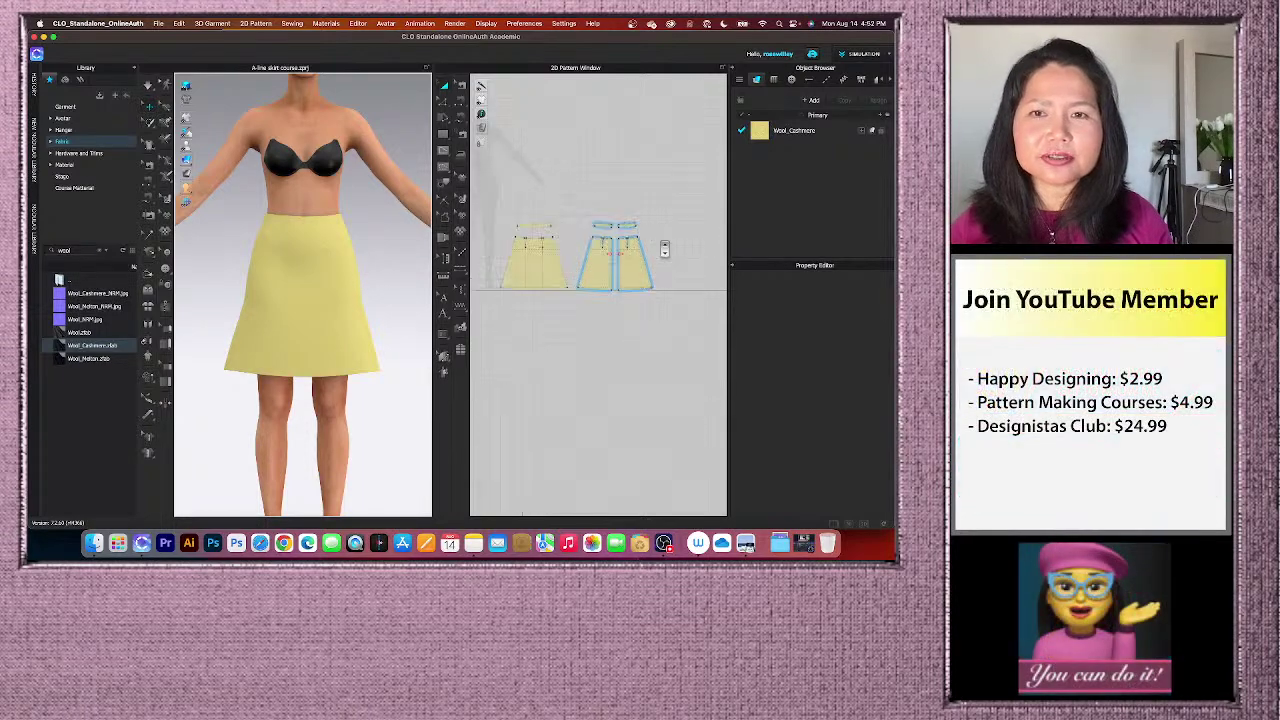
left_click(834, 133)
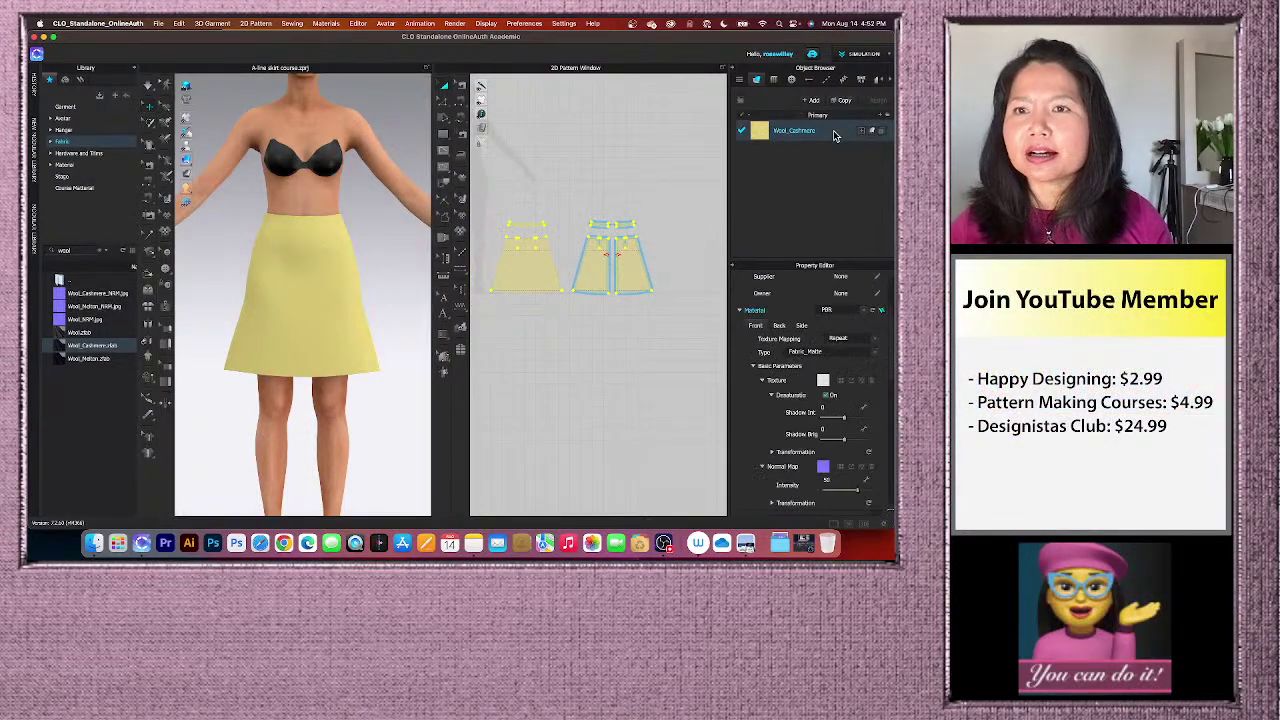
left_click(845, 103)
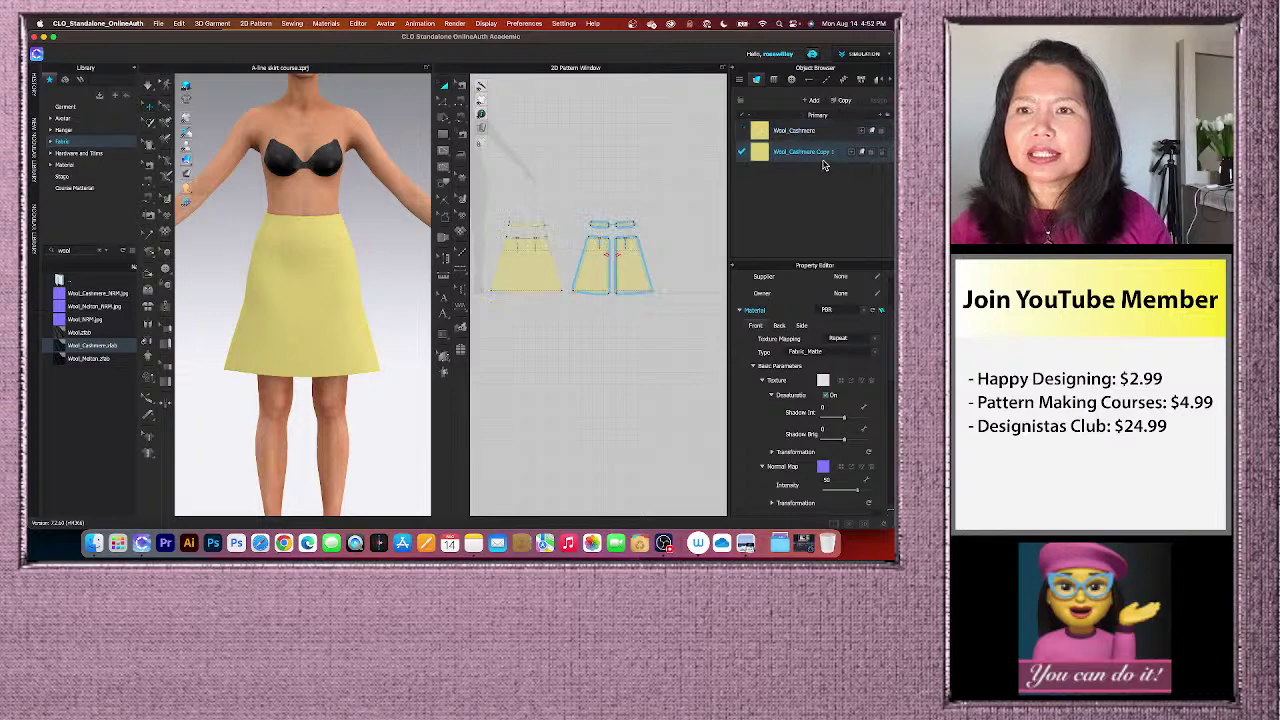
double_click(820, 152)
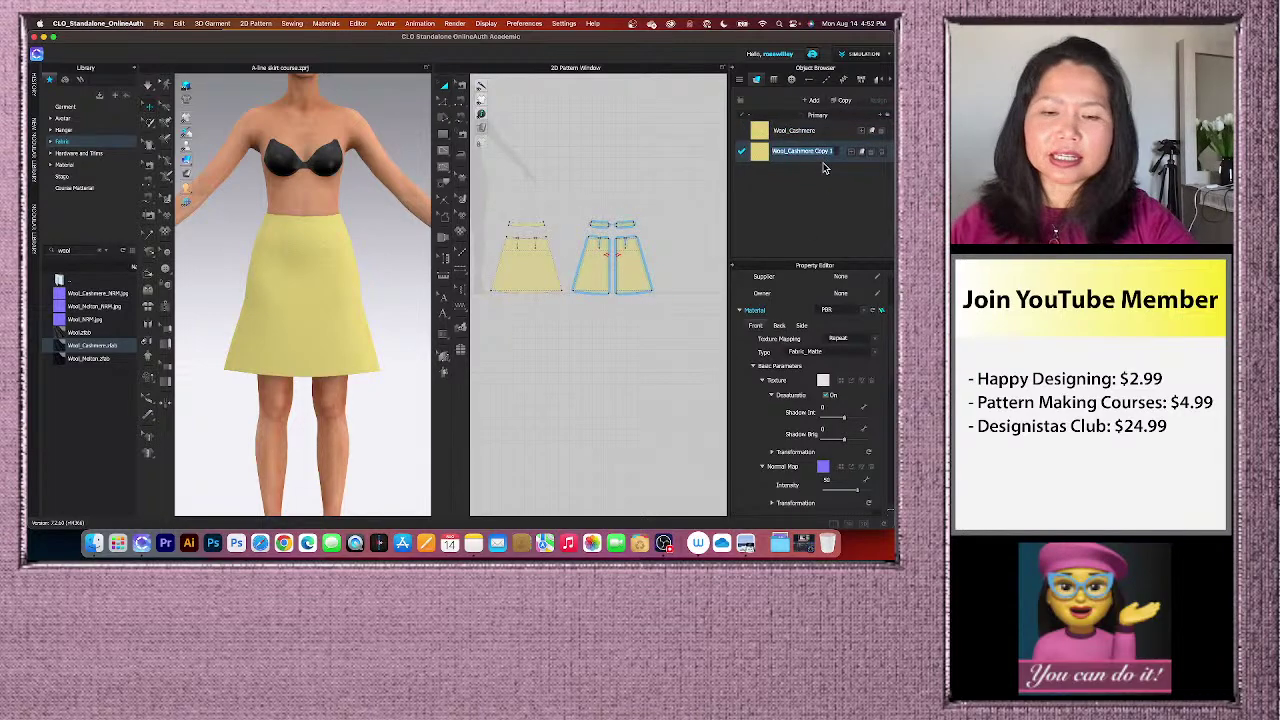
type("wool")
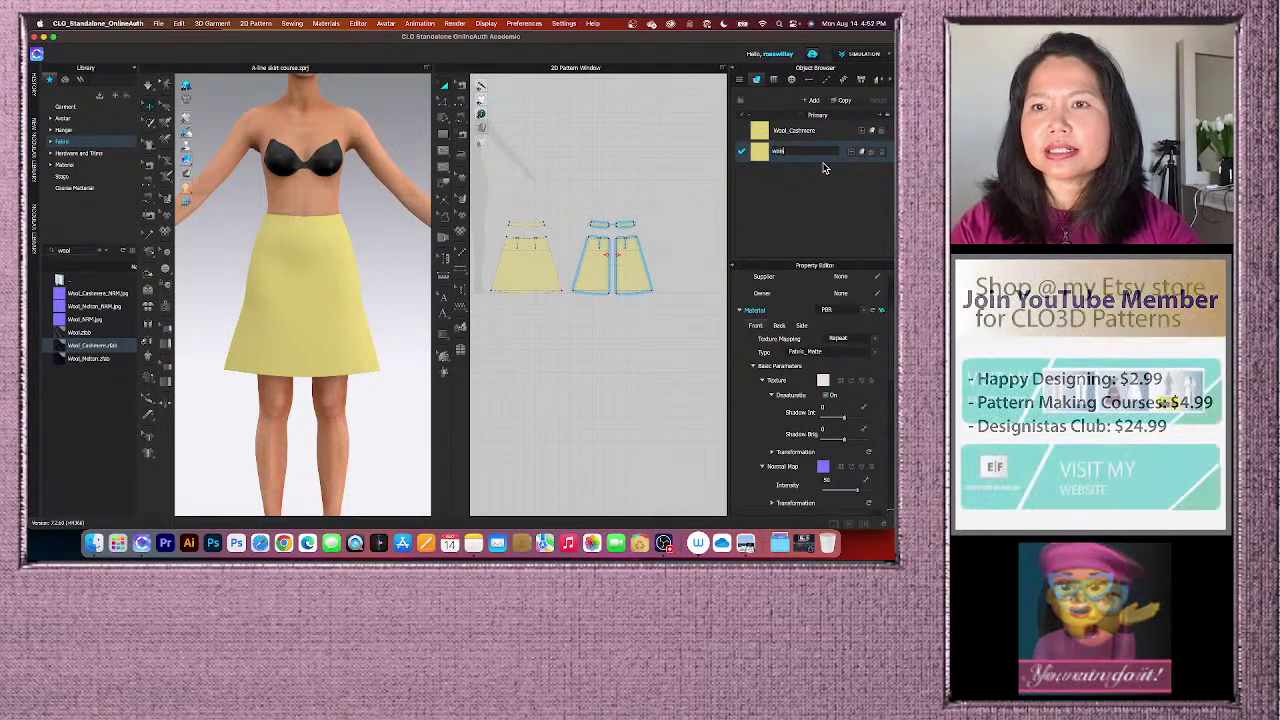
type("band")
key("Return")
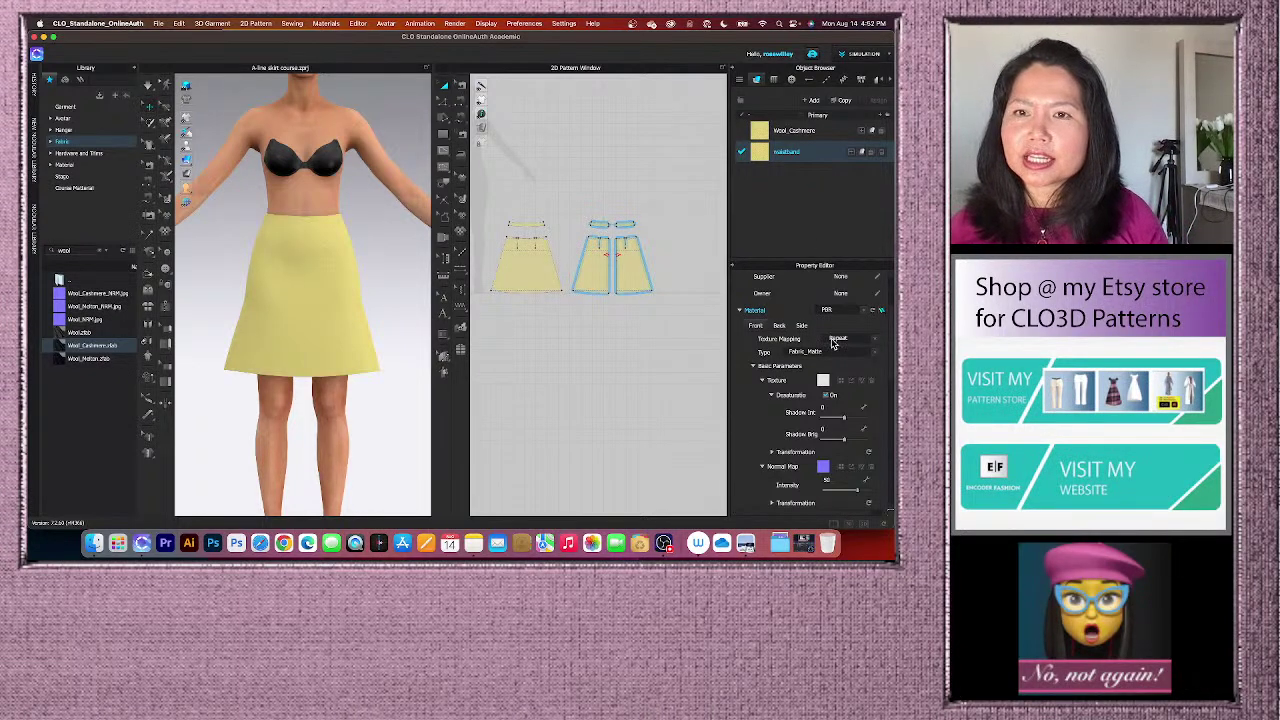
- Assign the waistband fabric to the front and back waistband pattern pieces
left_click(528, 223)
left_click_drag(757, 151, 689, 223)
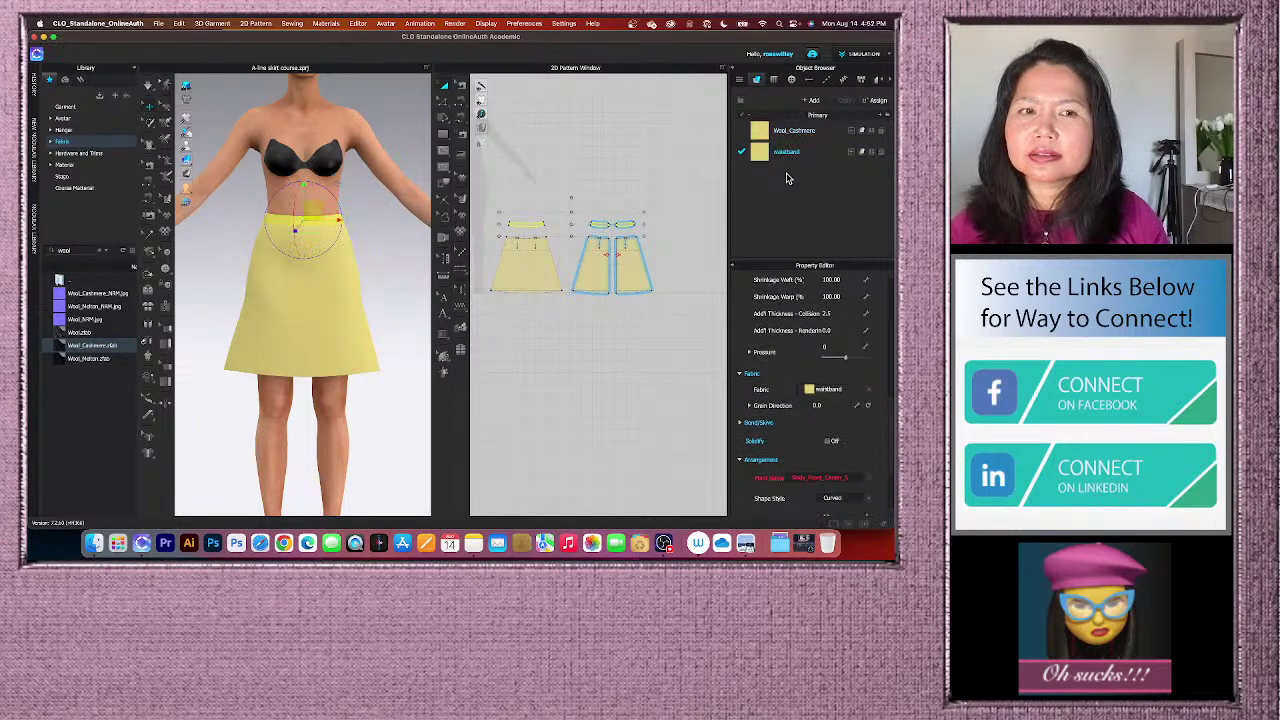
- Darken the waistband fabric's yellow slightly to hue 49, saturation 40 and value 89, and deselect the fabric
left_click(808, 156)
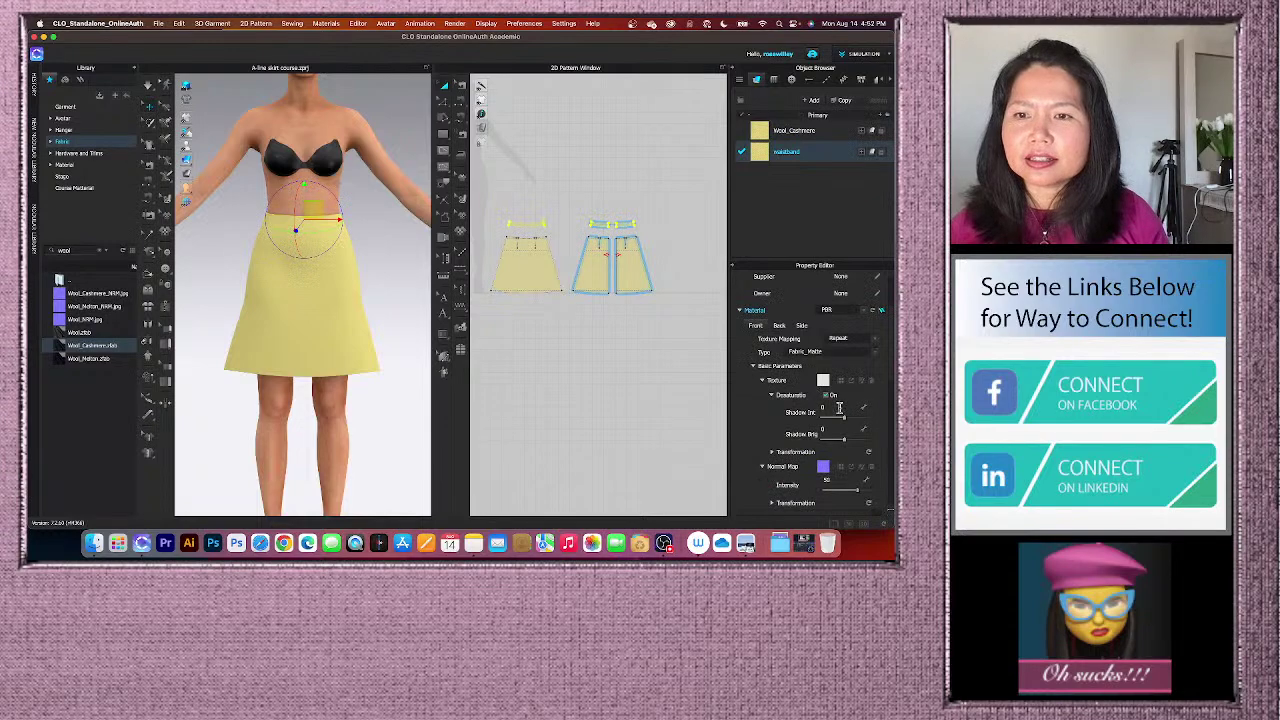
scroll(845, 414, "down", 3)
left_click(871, 484)
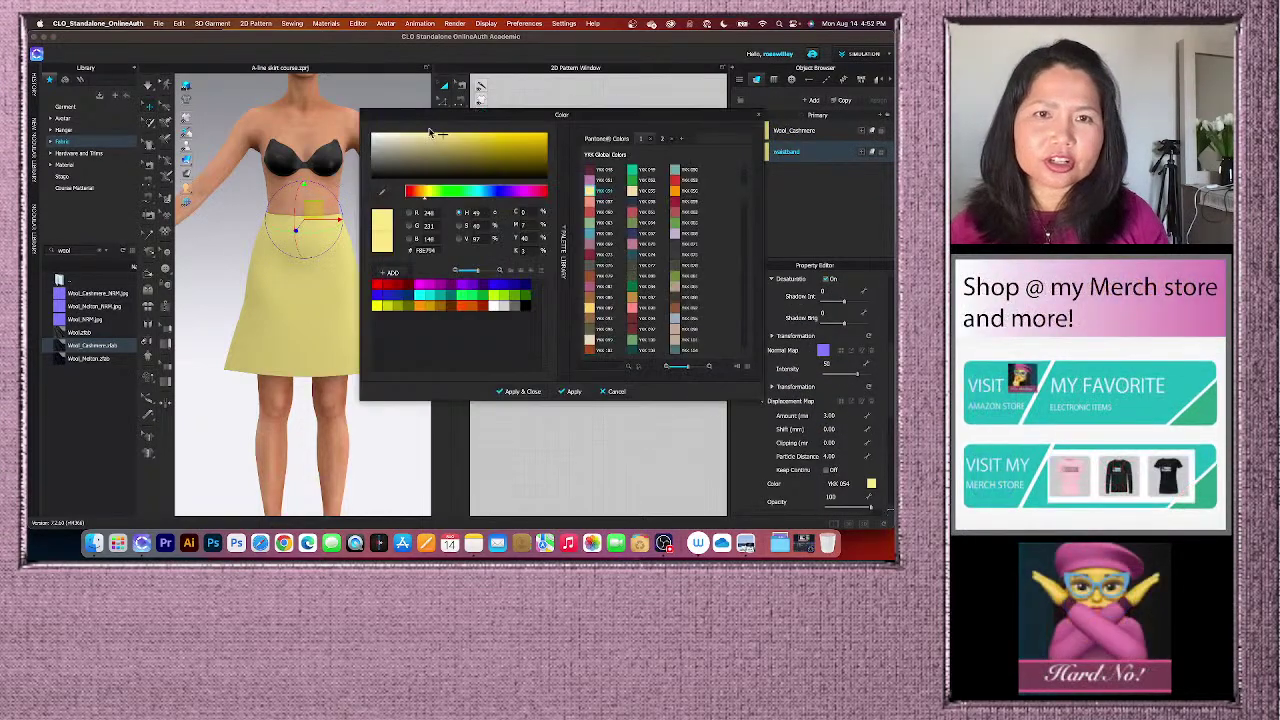
mouse_move(443, 140)
left_mouse_down()
mouse_move(413, 133)
mouse_move(445, 143)
left_mouse_up()
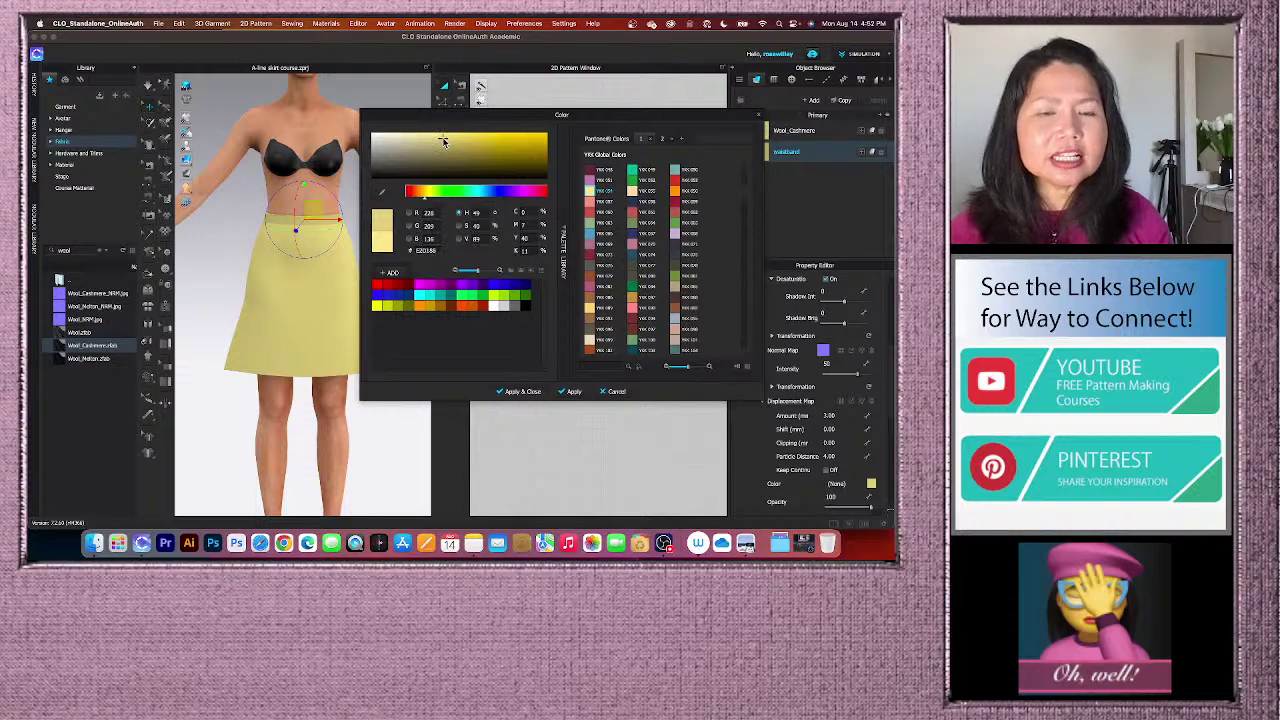
left_click(519, 392)
left_click(400, 285)
- Examine the waistband's shade against the skirt from the front and back, including the back zipper up close
scroll(382, 278, "up", 3)
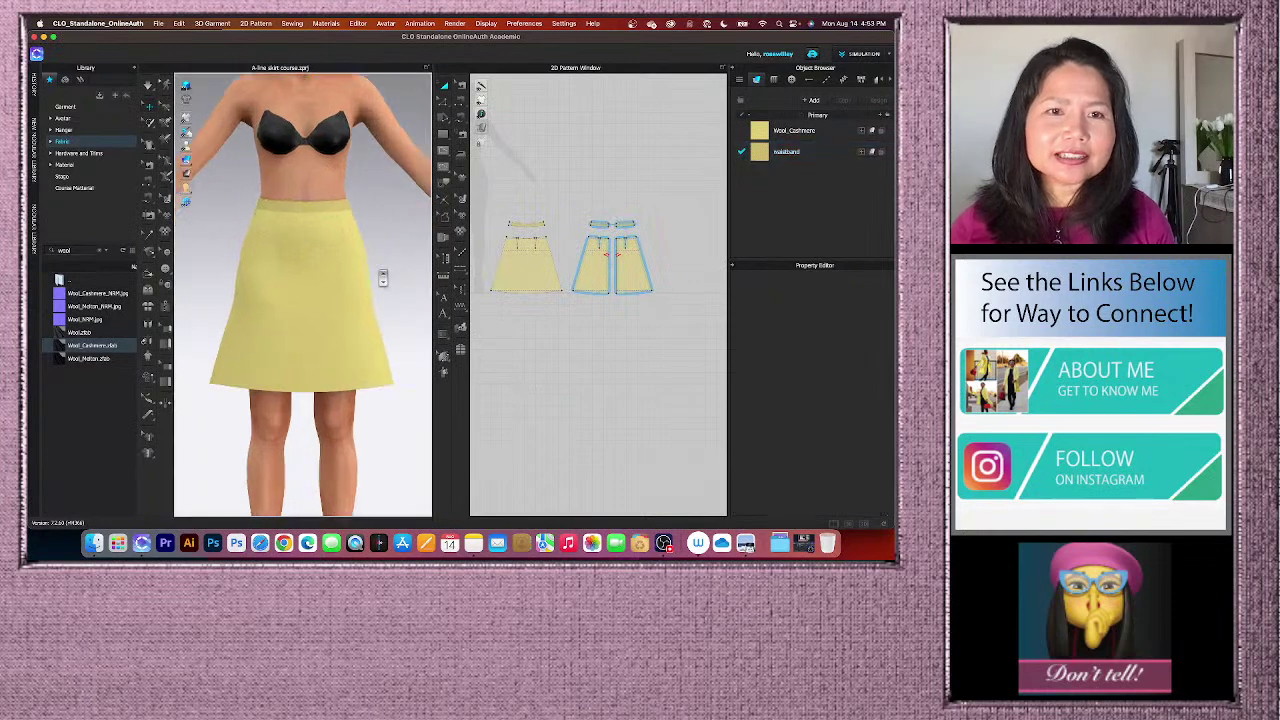
right_click_drag(400, 277, 297, 282)
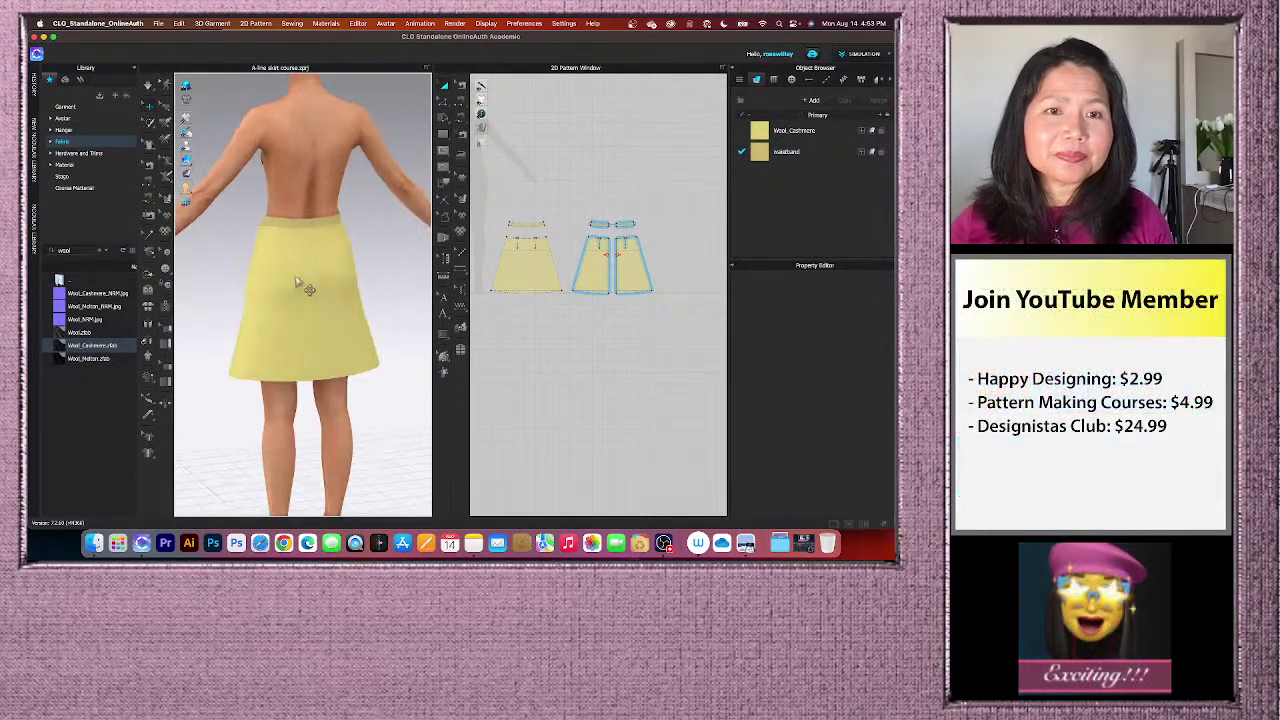
scroll(297, 286, "up", 5)
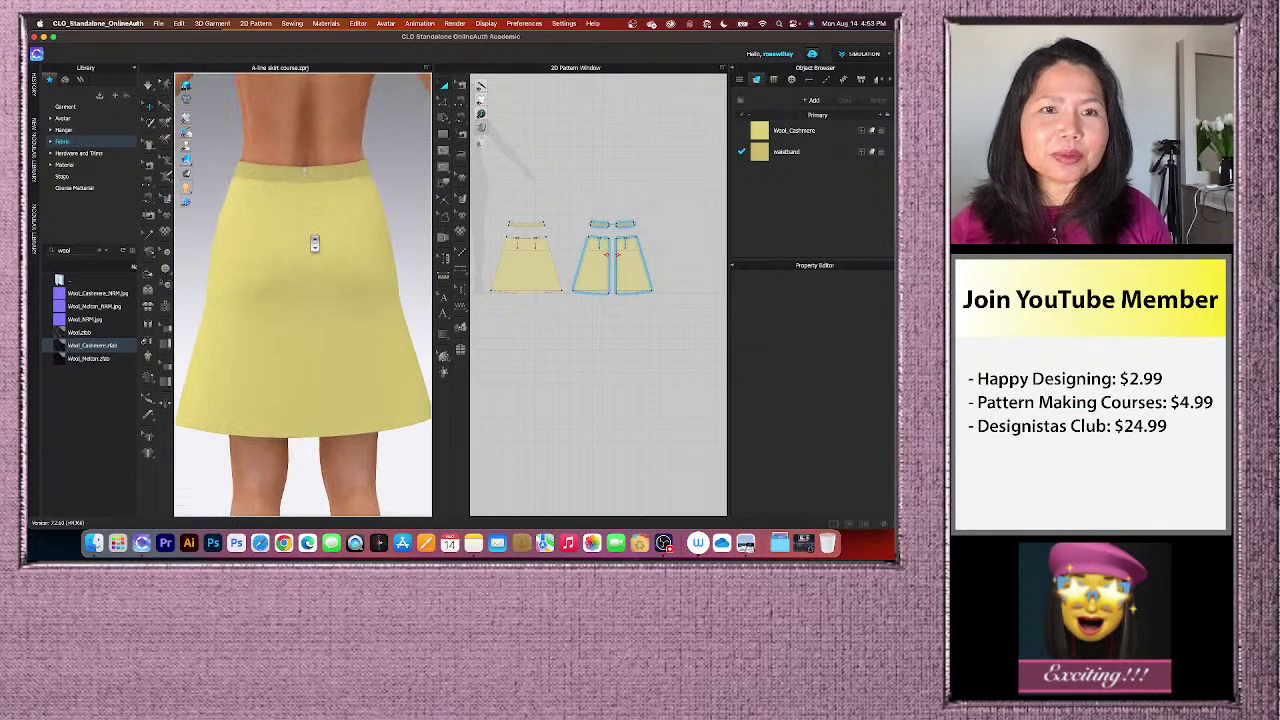
scroll(314, 243, "up", 3)
scroll(314, 243, "up", 2)
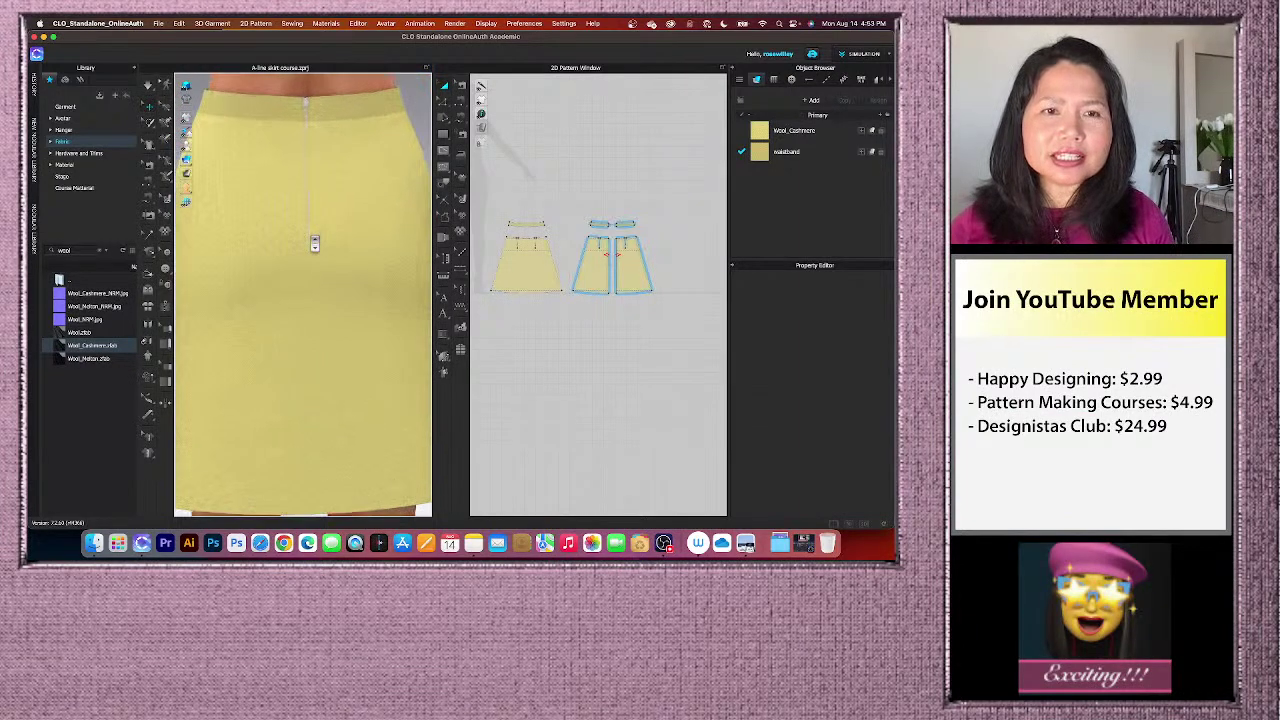
scroll(314, 243, "down", 4)
scroll(328, 200, "up", 2)
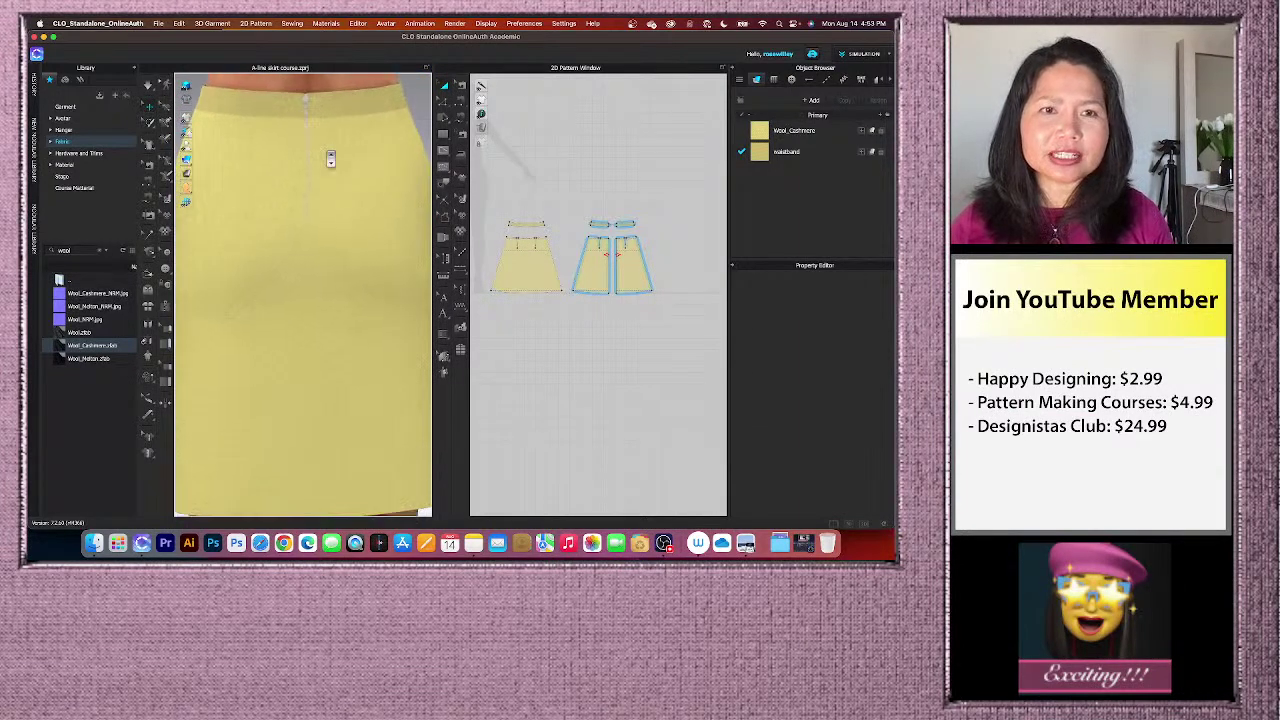
scroll(348, 172, "down", 4)
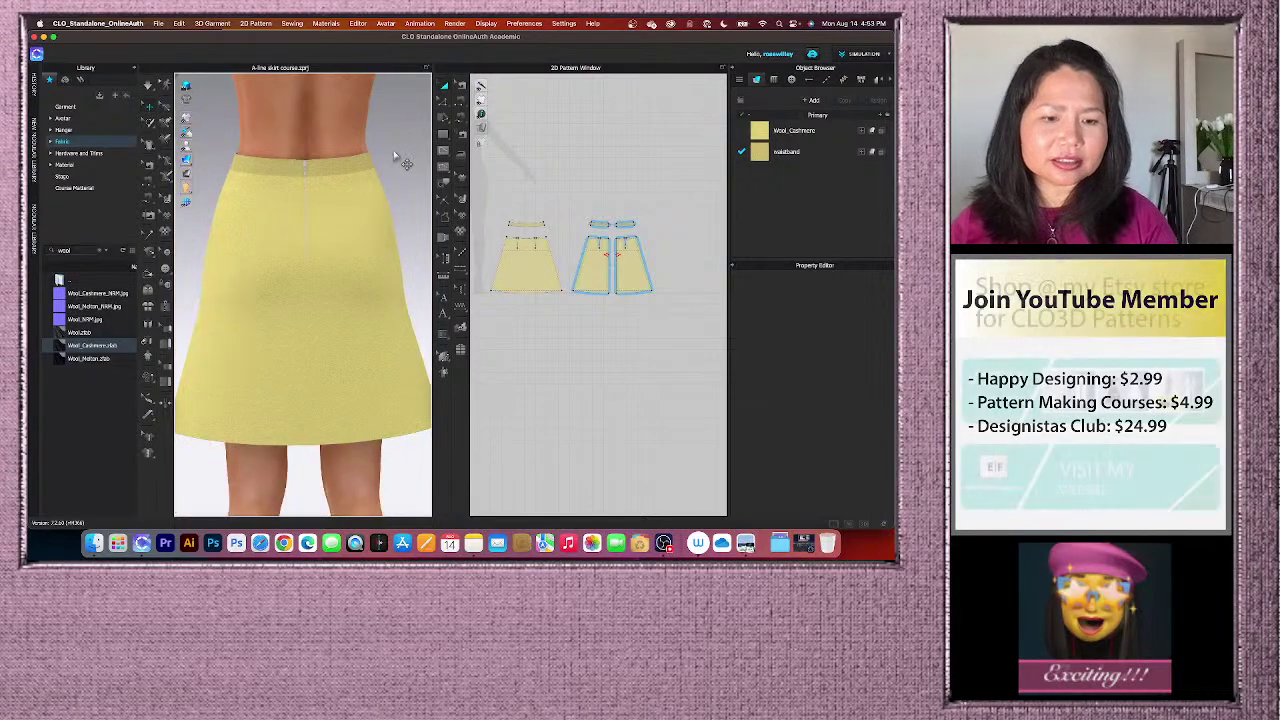
middle_click_drag(383, 167, 336, 231)
scroll(340, 237, "up", 3)
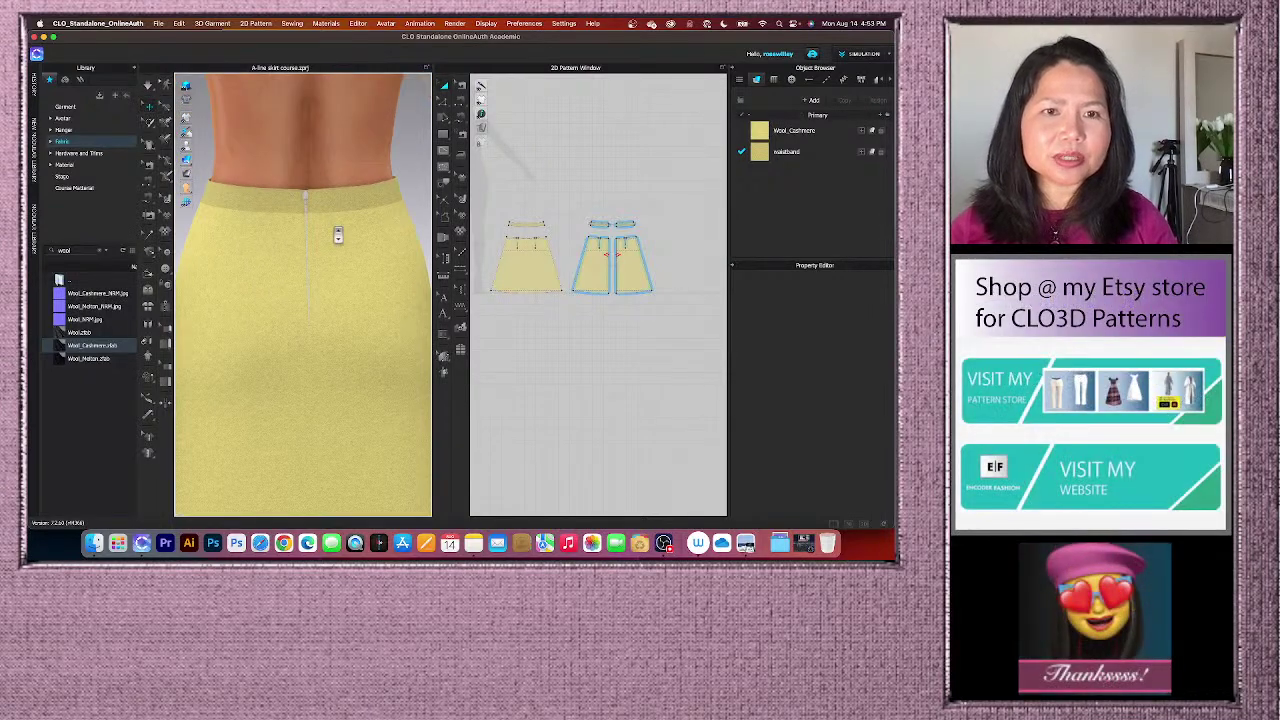
scroll(538, 244, "up", 2)
scroll(538, 244, "down", 3)
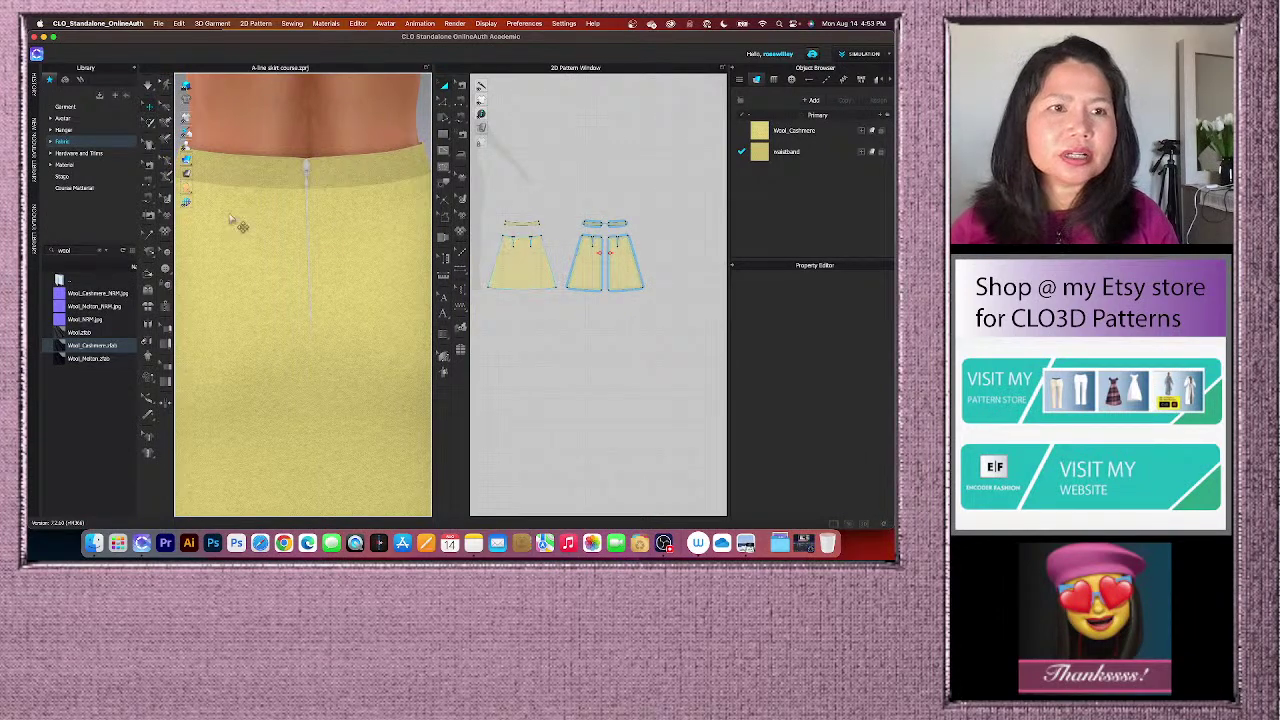
- Select the zipper slider at the back waist and sample the skirt's yellow as its colour
left_click(148, 104)
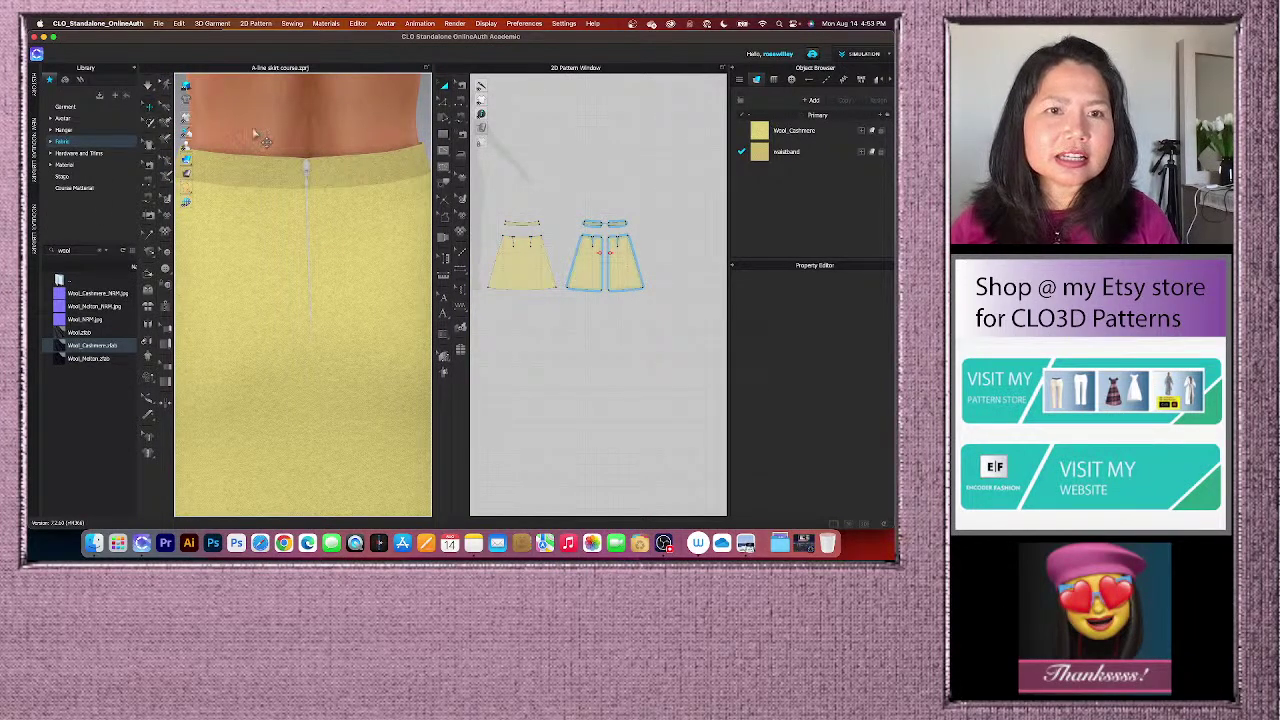
left_click(307, 170)
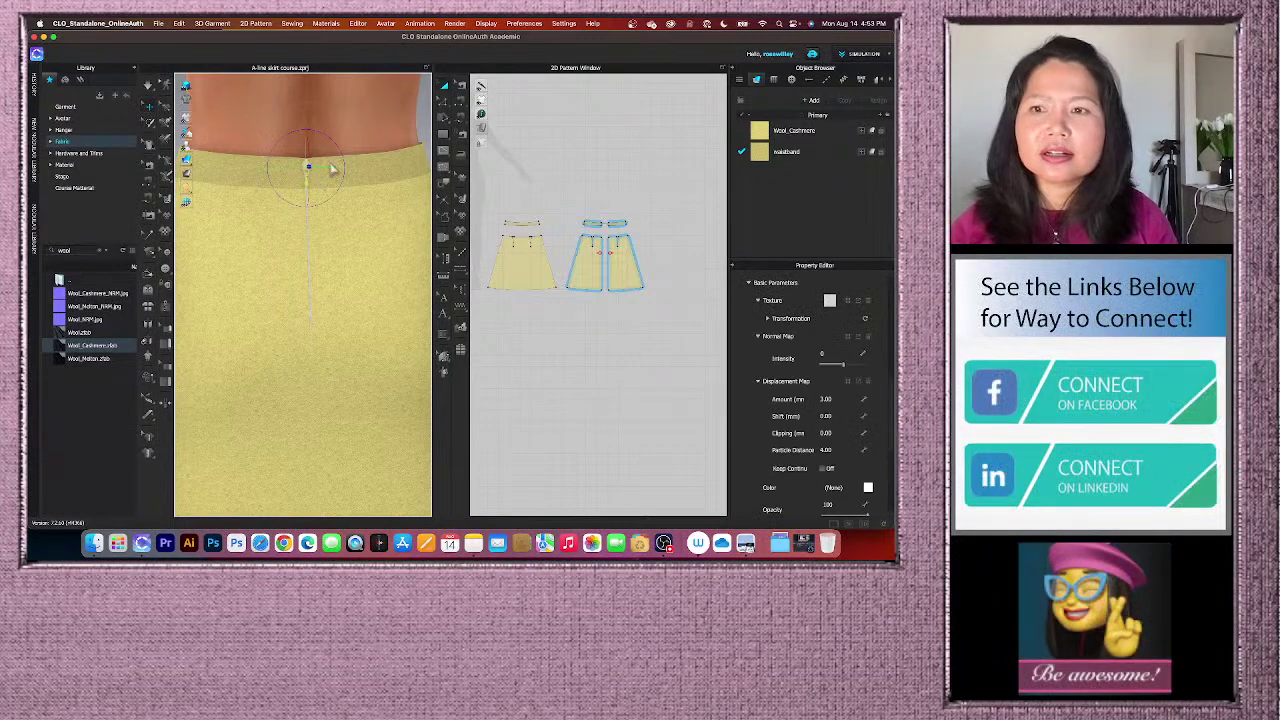
scroll(820, 370, "down", 3)
scroll(825, 360, "down", 1)
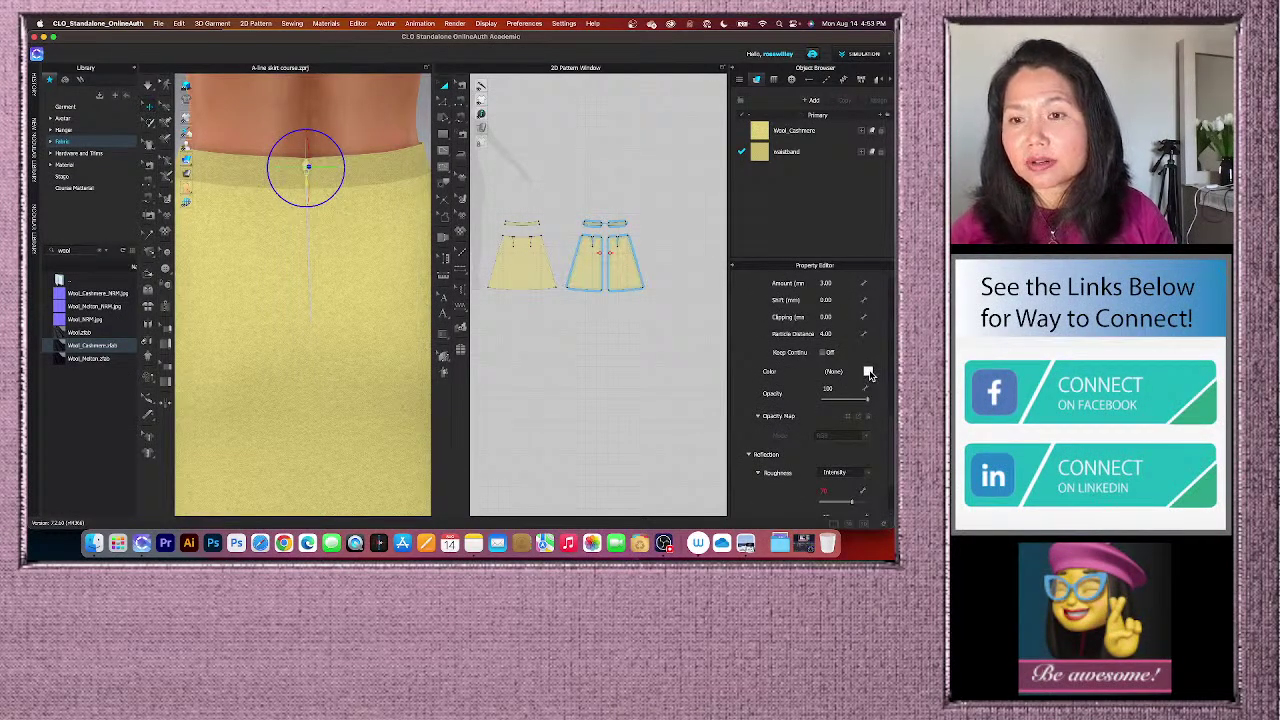
left_click(869, 372)
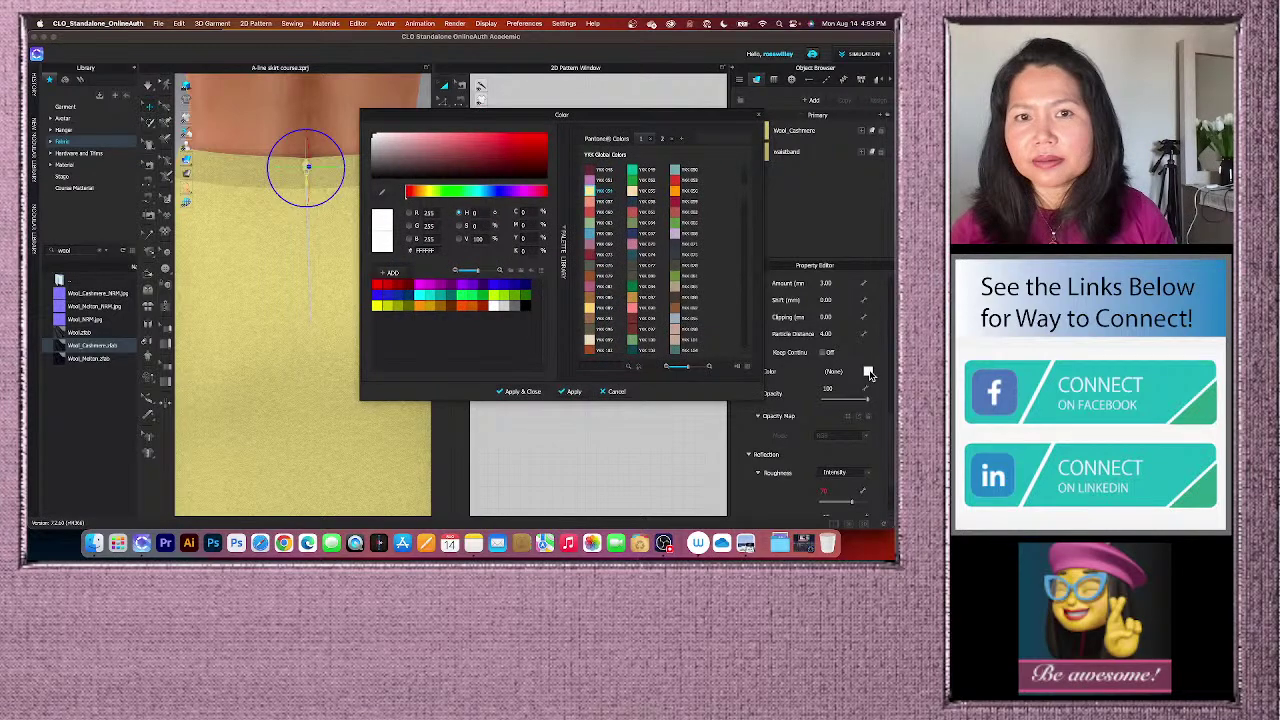
left_click(382, 193)
left_click(272, 207)
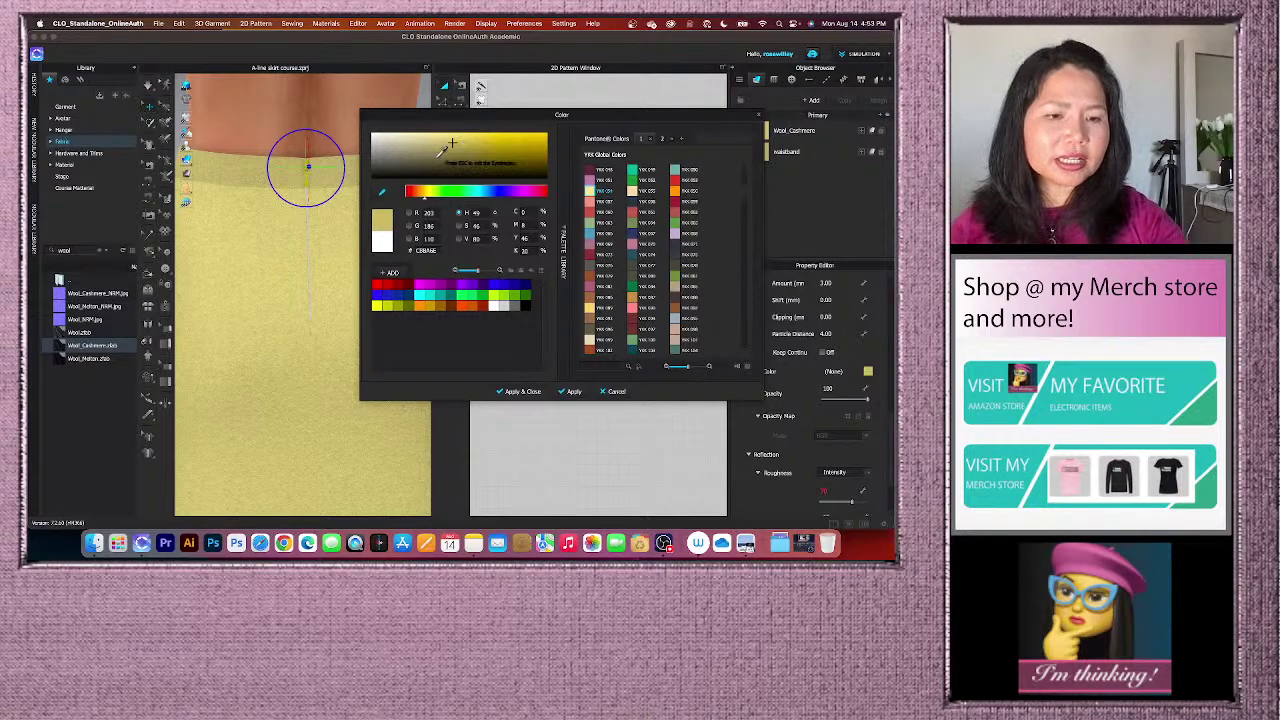
key("Escape")
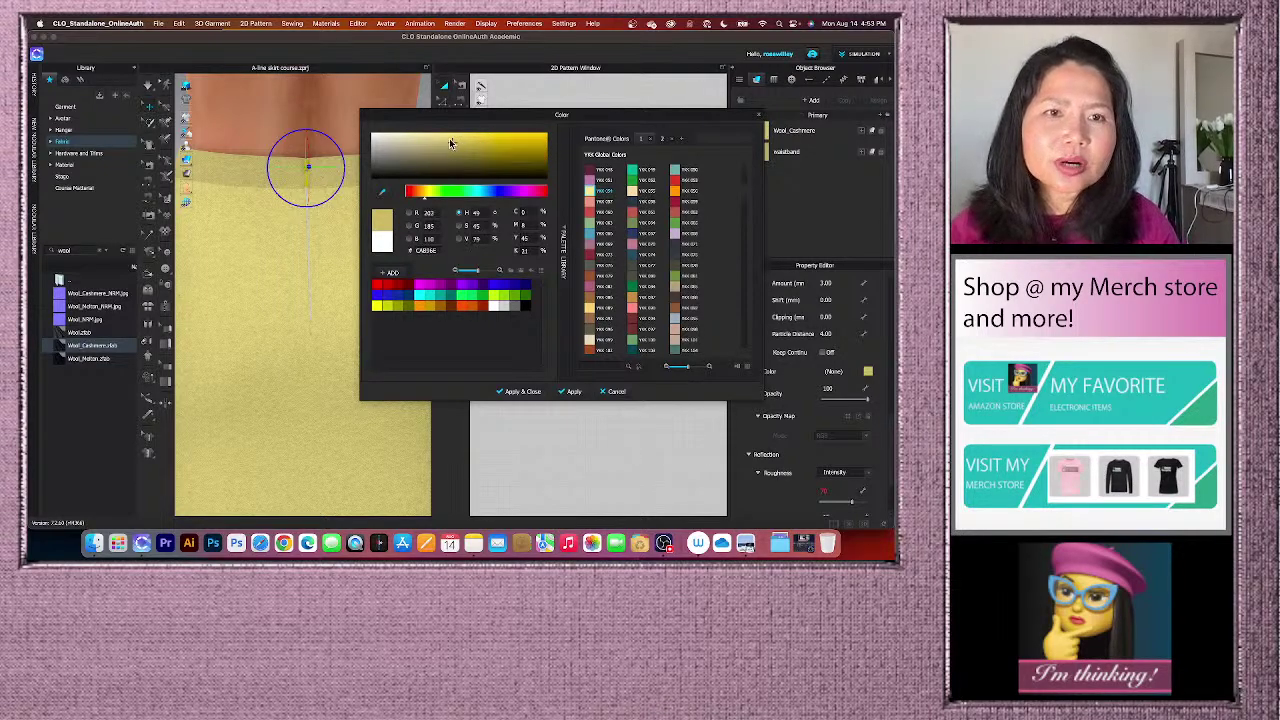
- Lighten the zipper slider's colour to a pale cream with hue 49, saturation 12 and value 99
left_click_drag(450, 143, 387, 131)
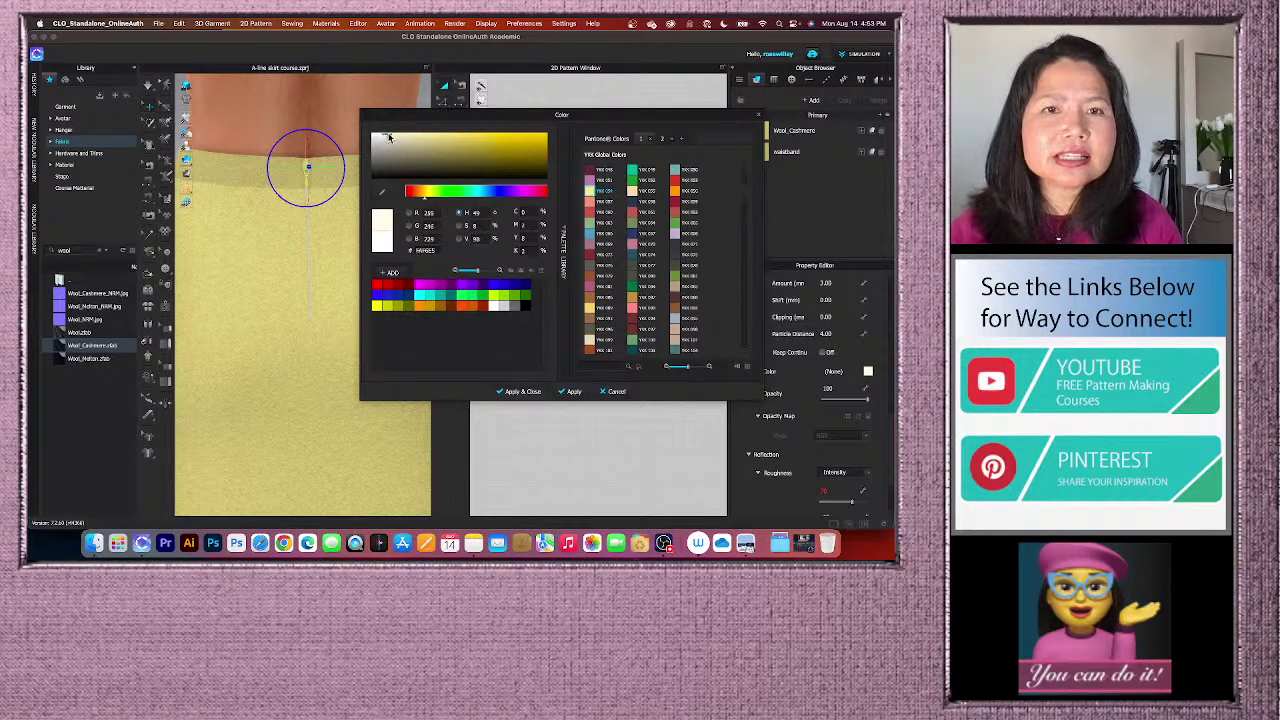
left_click_drag(391, 137, 394, 137)
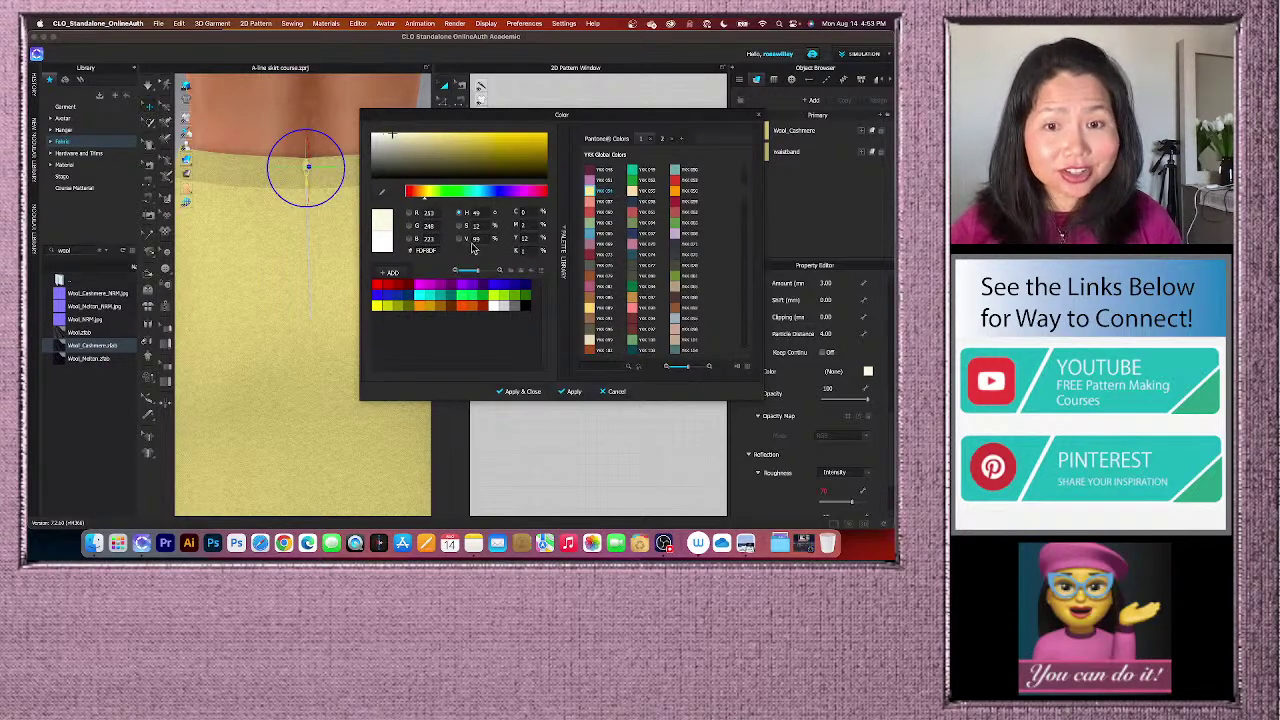
left_click(522, 391)
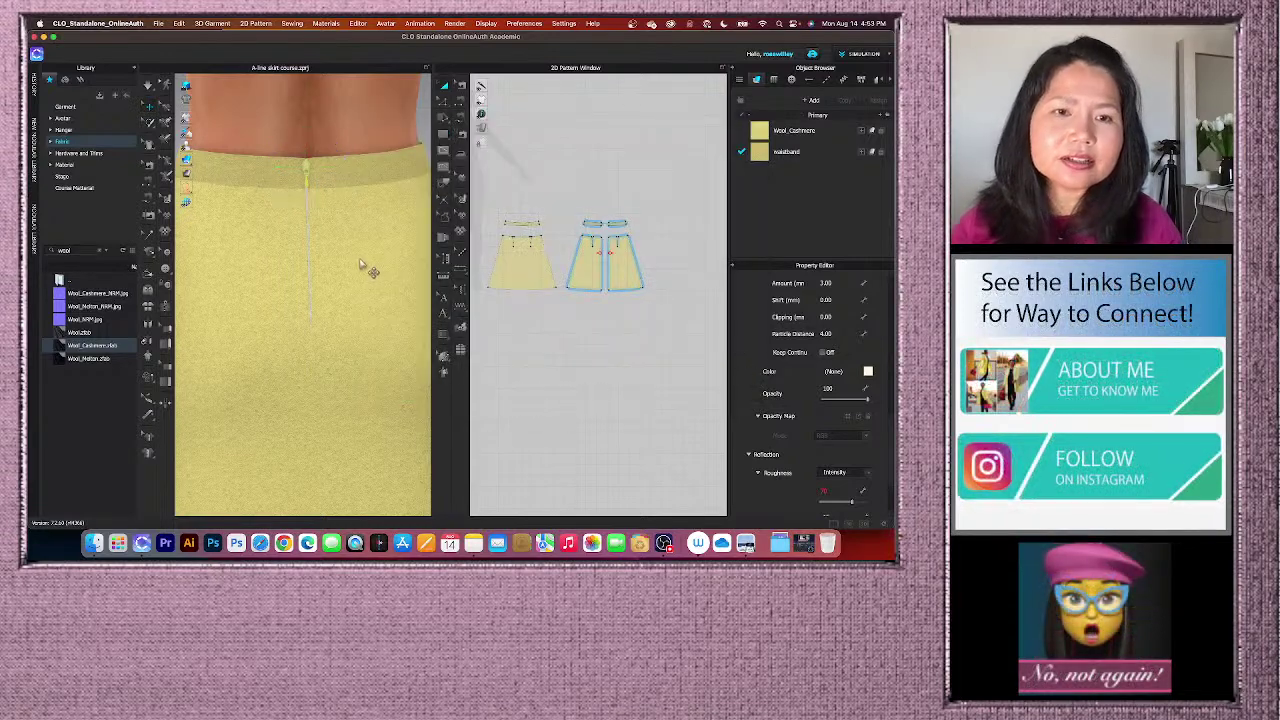
- Select the zipper at the back seam and set its teeth colour to the skirt's sampled yellow, hue 49, saturation 46 and value 87
scroll(351, 266, "up", 3)
left_click(310, 278)
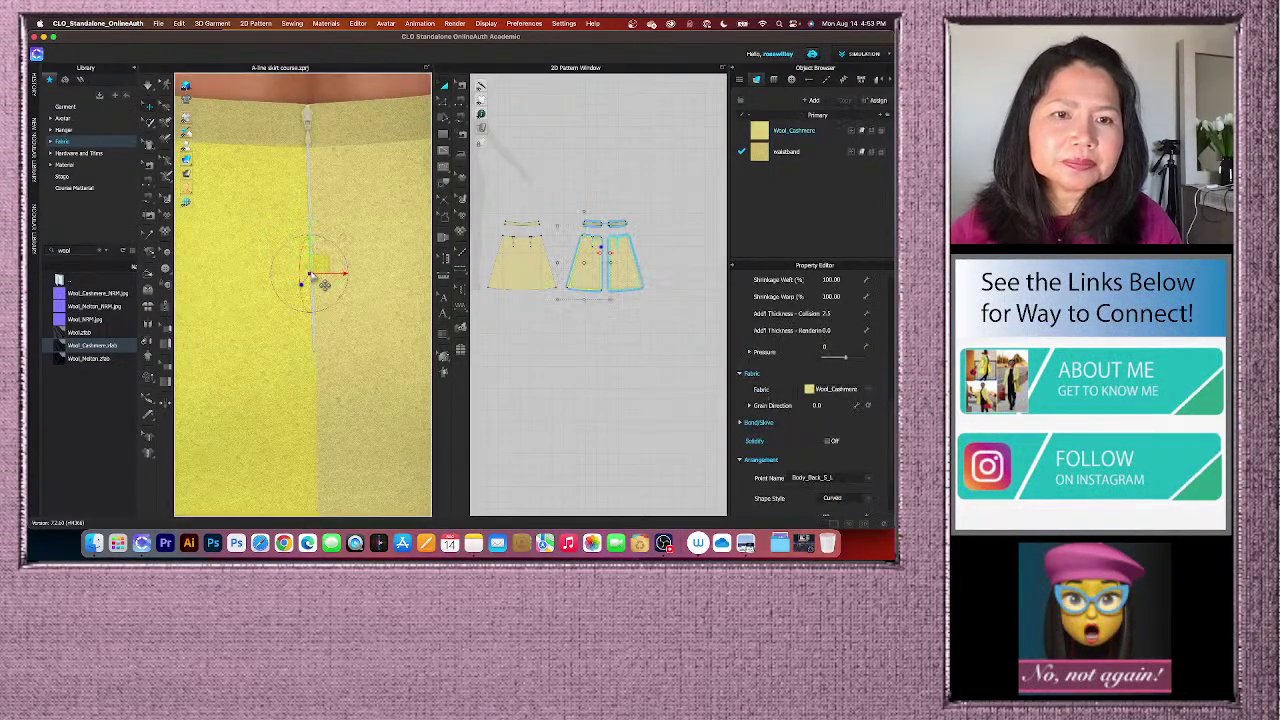
scroll(337, 229, "up", 2)
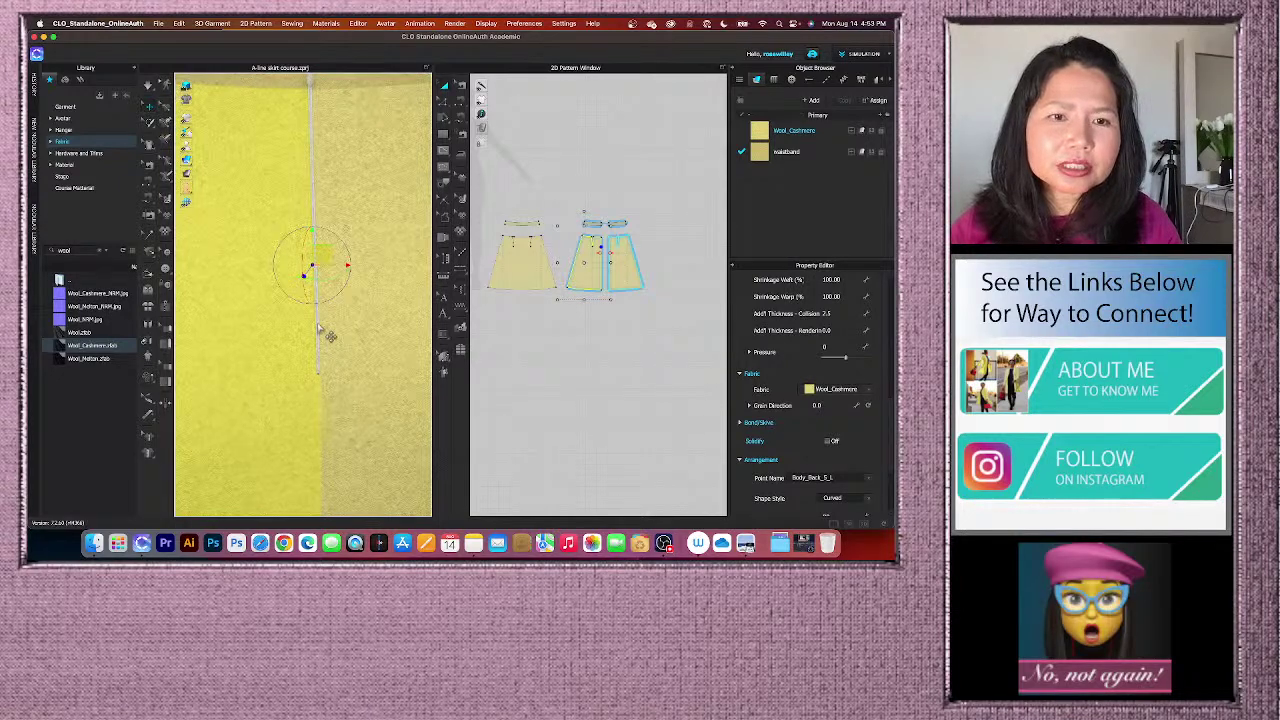
left_click(318, 326)
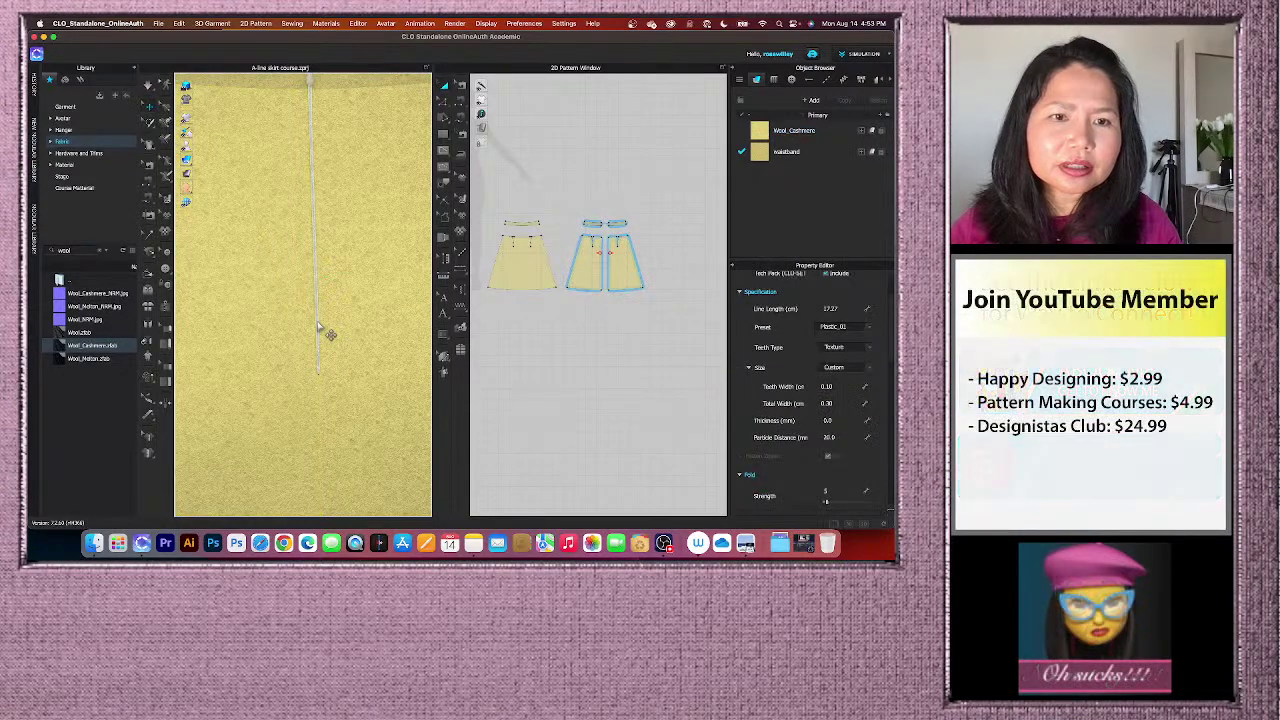
scroll(320, 300, "up", 1)
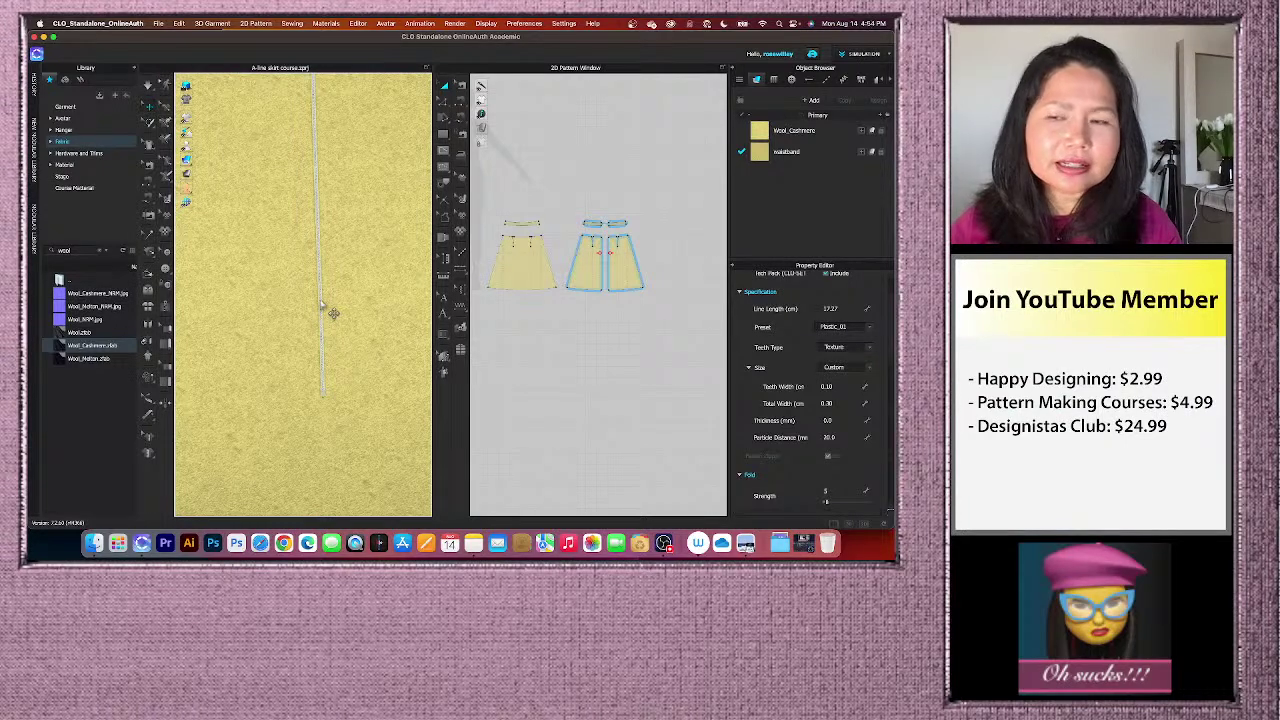
scroll(840, 348, "up", 2)
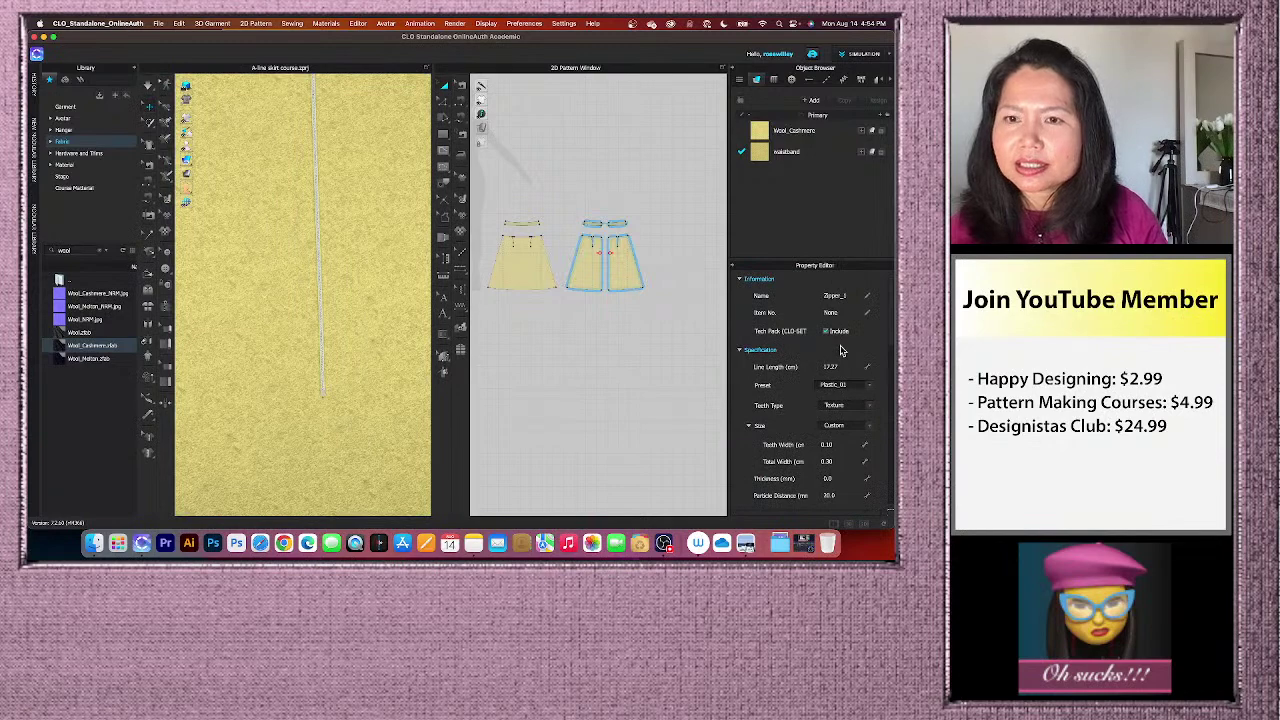
scroll(803, 358, "down", 5)
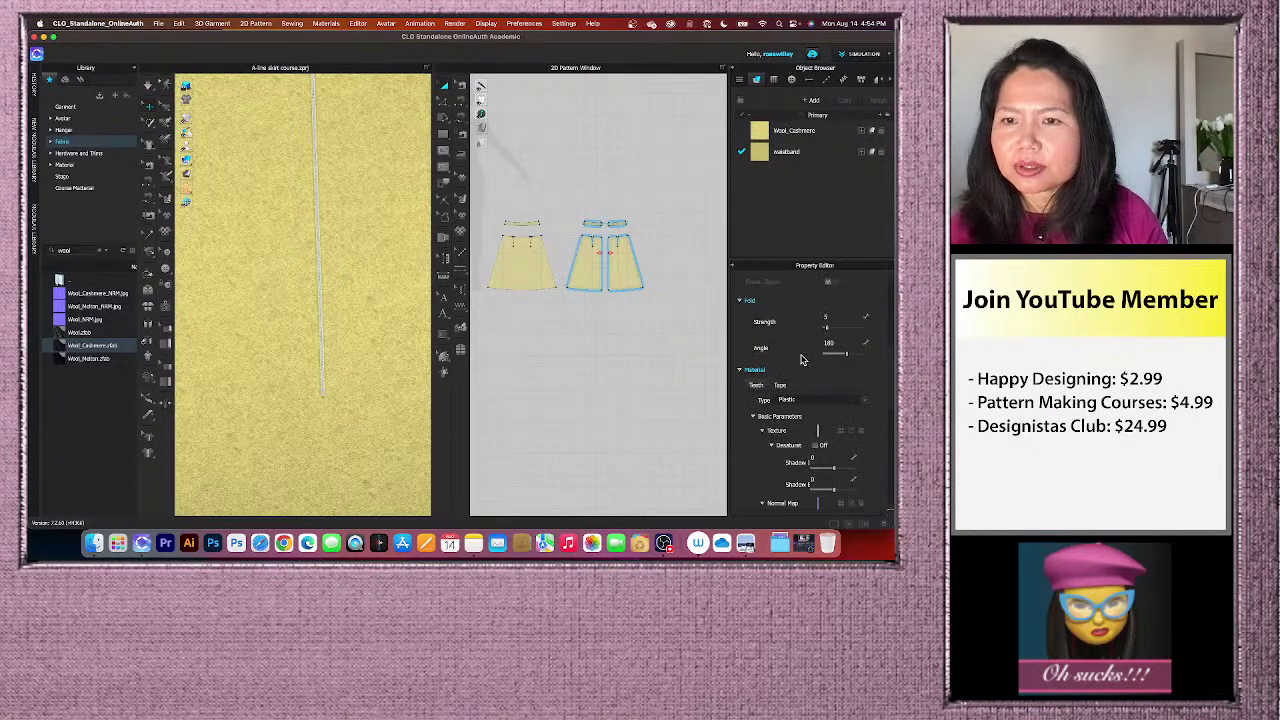
scroll(801, 359, "down", 2)
scroll(801, 359, "down", 2)
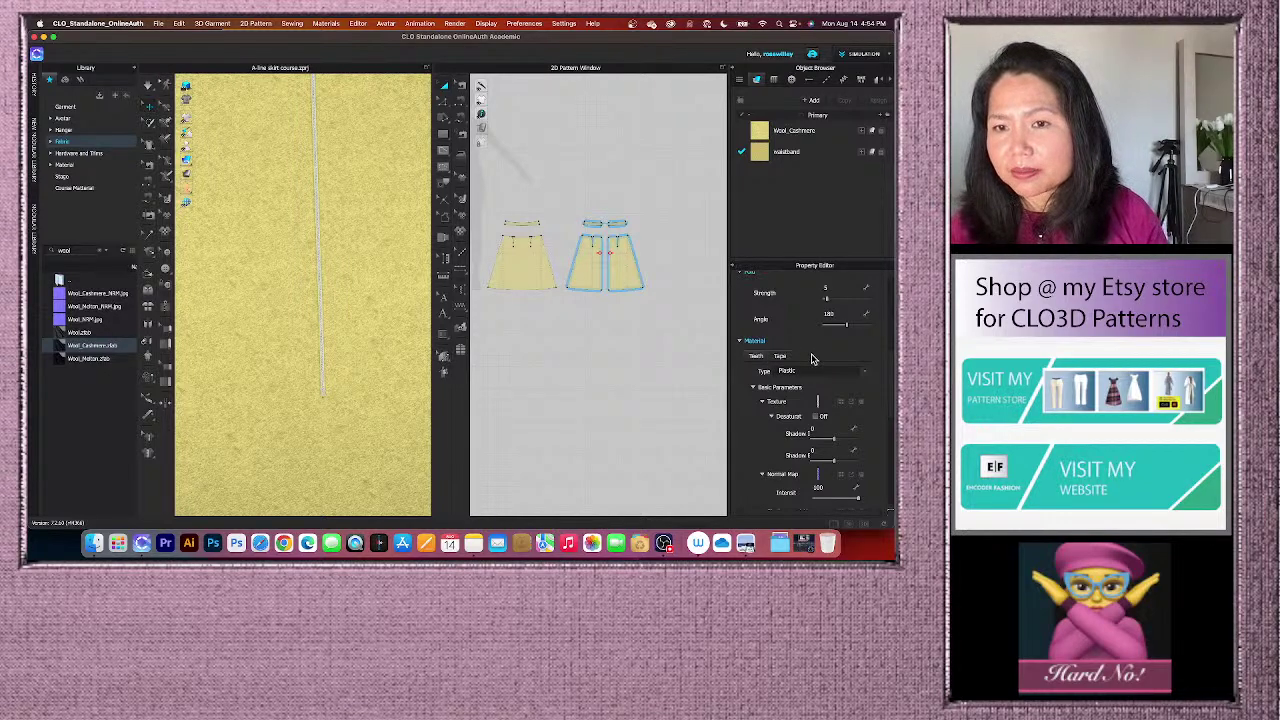
scroll(812, 358, "down", 6)
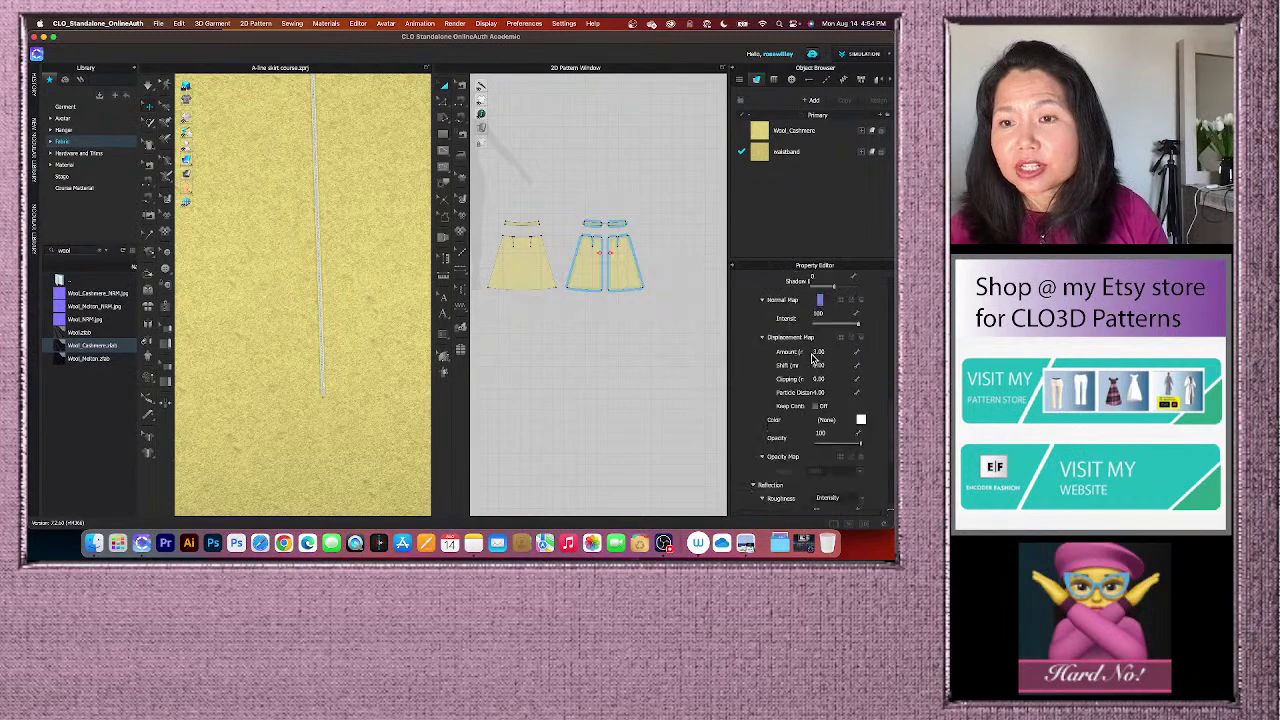
scroll(812, 356, "down", 3)
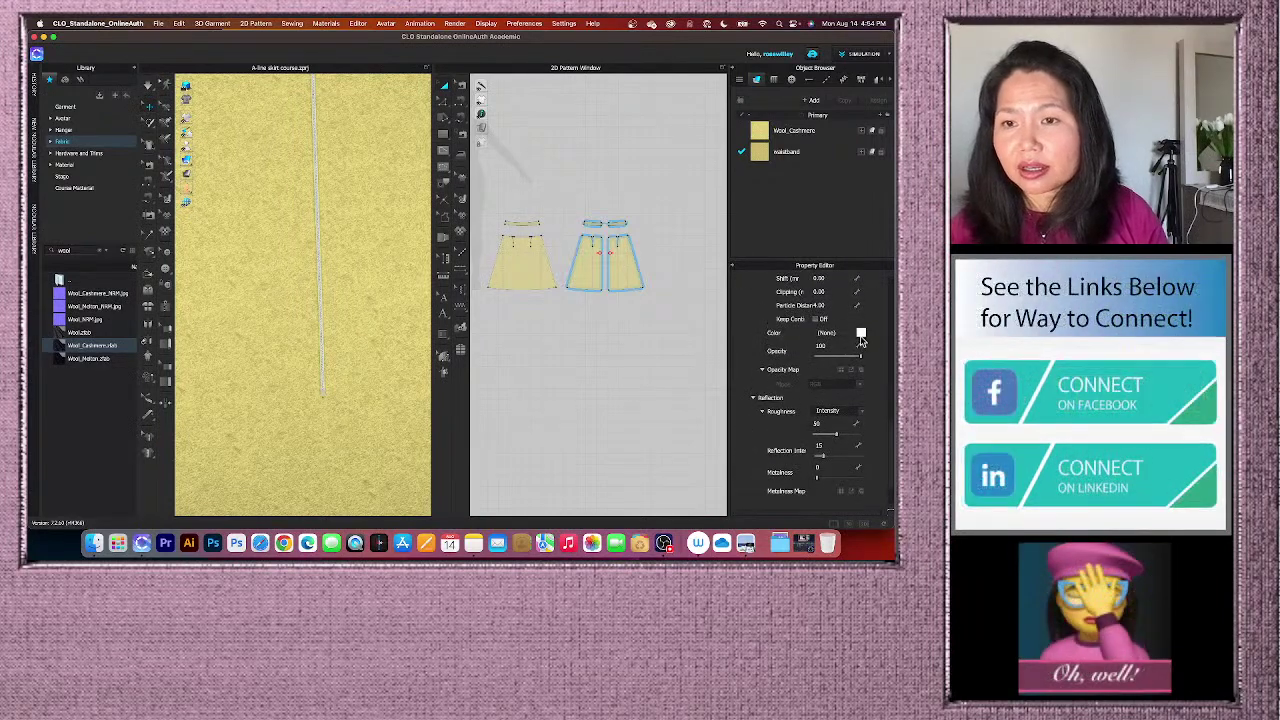
left_click(860, 334)
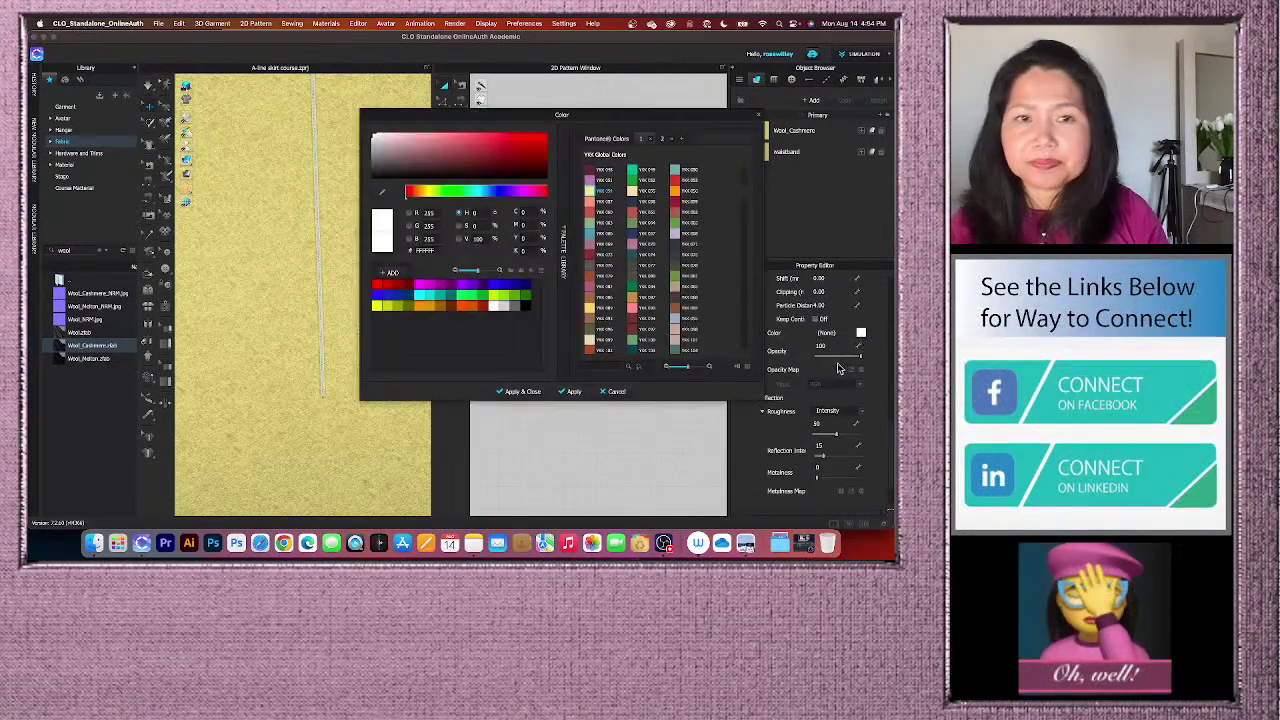
left_click(385, 197)
left_click(340, 196)
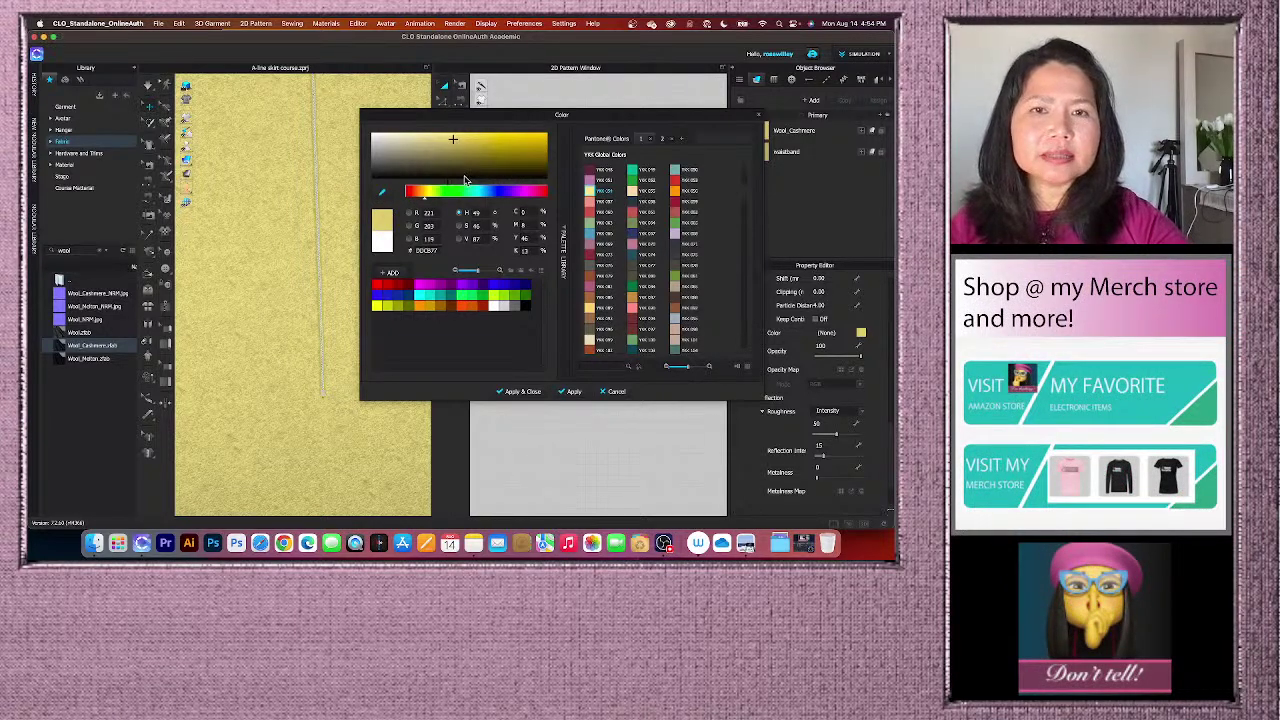
left_click(521, 393)
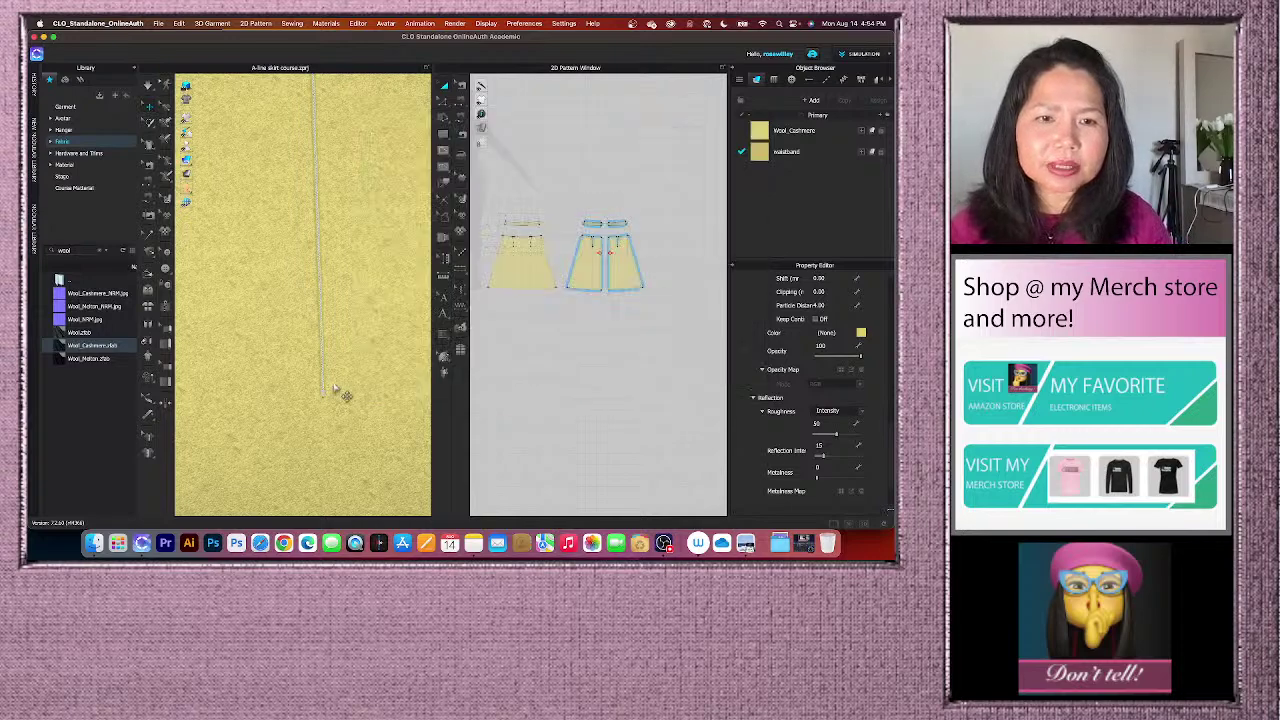
- Examine how the recoloured zipper blends into the skirt's back, and check the whole skirt from the back and front
scroll(360, 388, "down", 3)
scroll(360, 390, "down", 5)
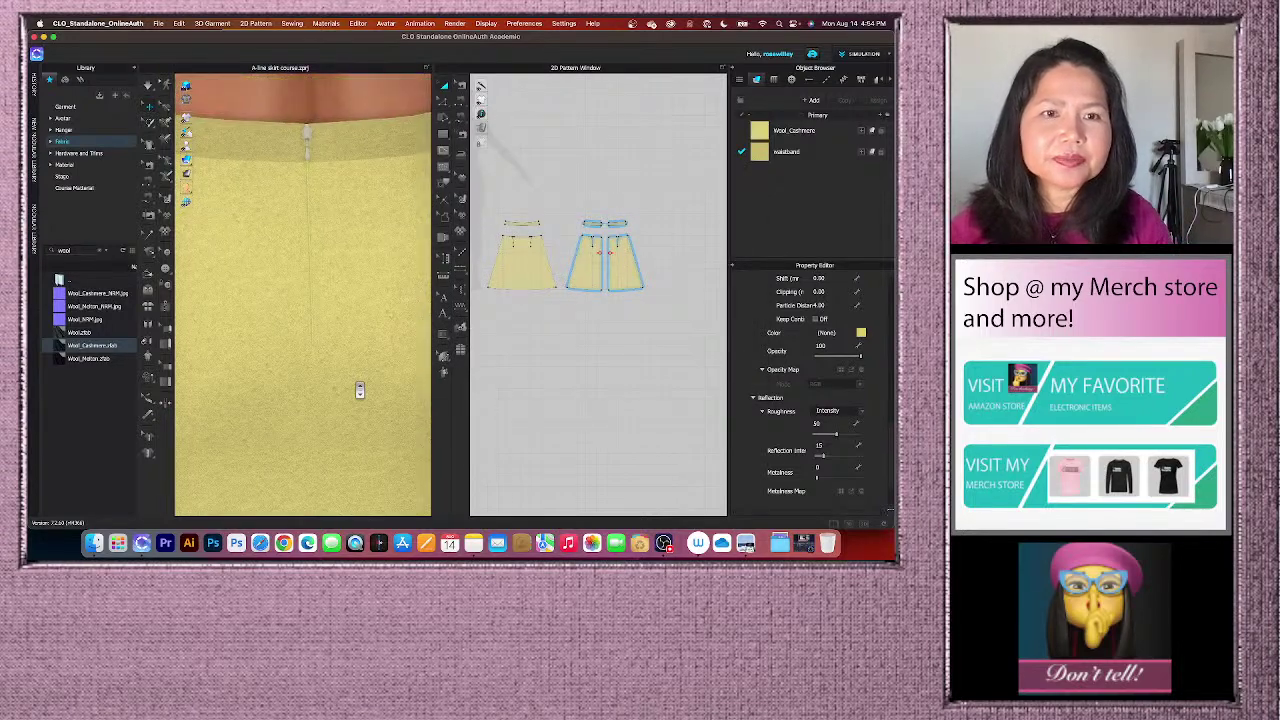
scroll(360, 390, "down", 2)
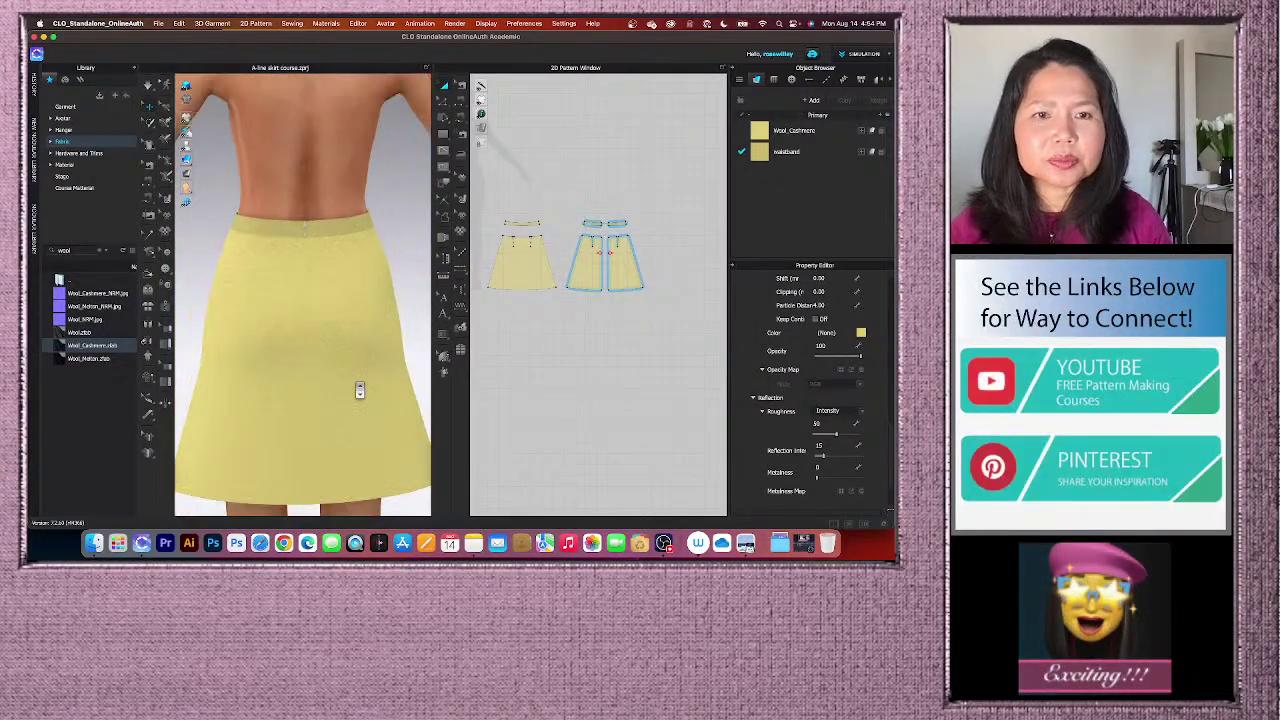
scroll(360, 390, "down", 2)
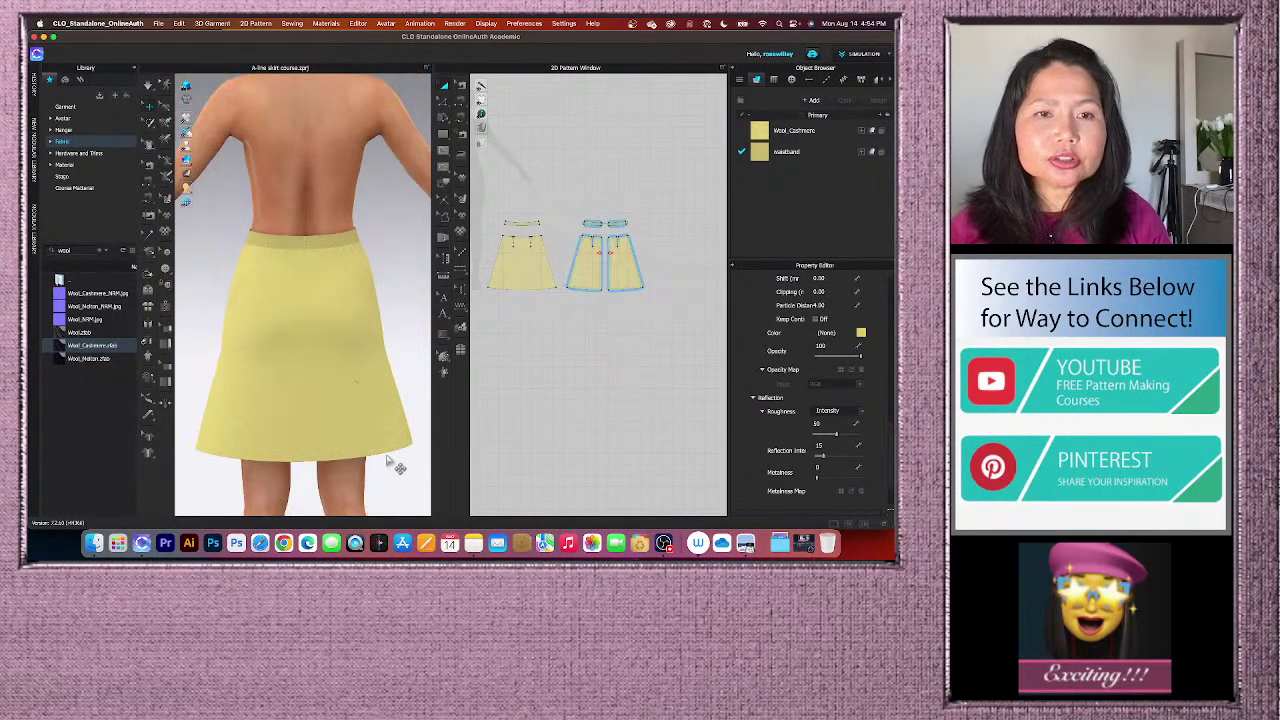
key("2")
scroll(348, 330, "up", 2)
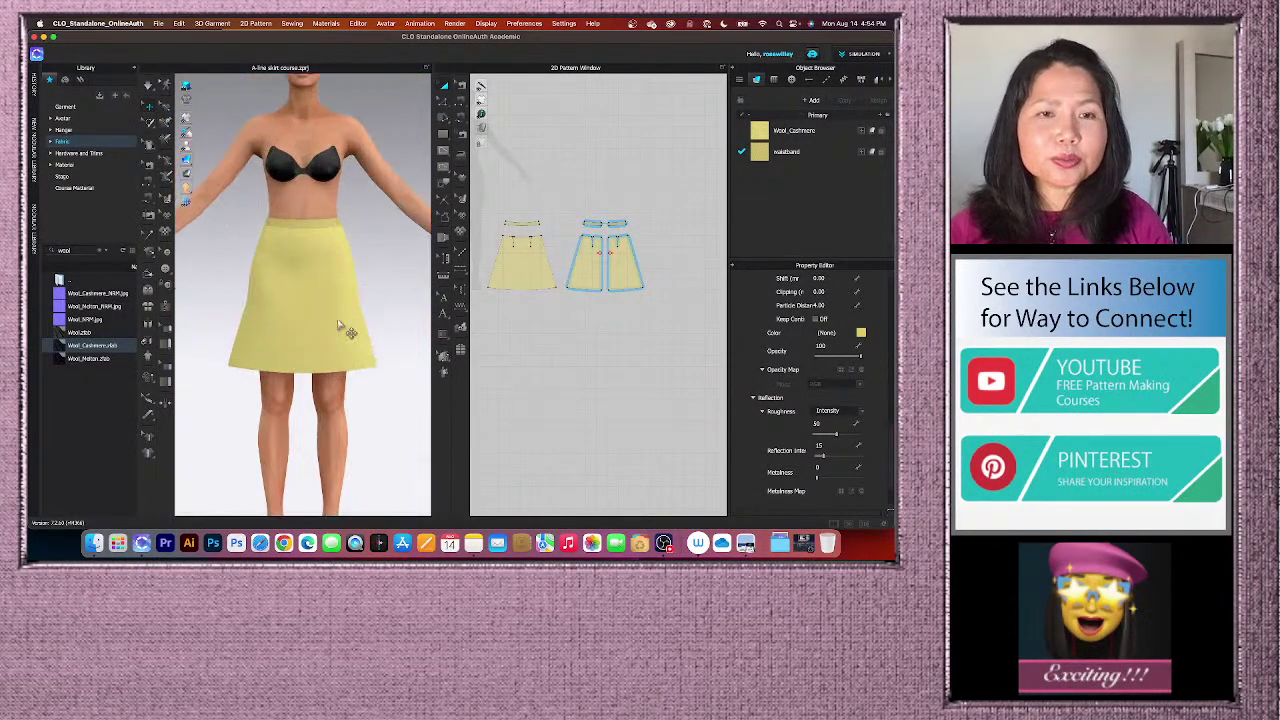
scroll(348, 330, "up", 2)
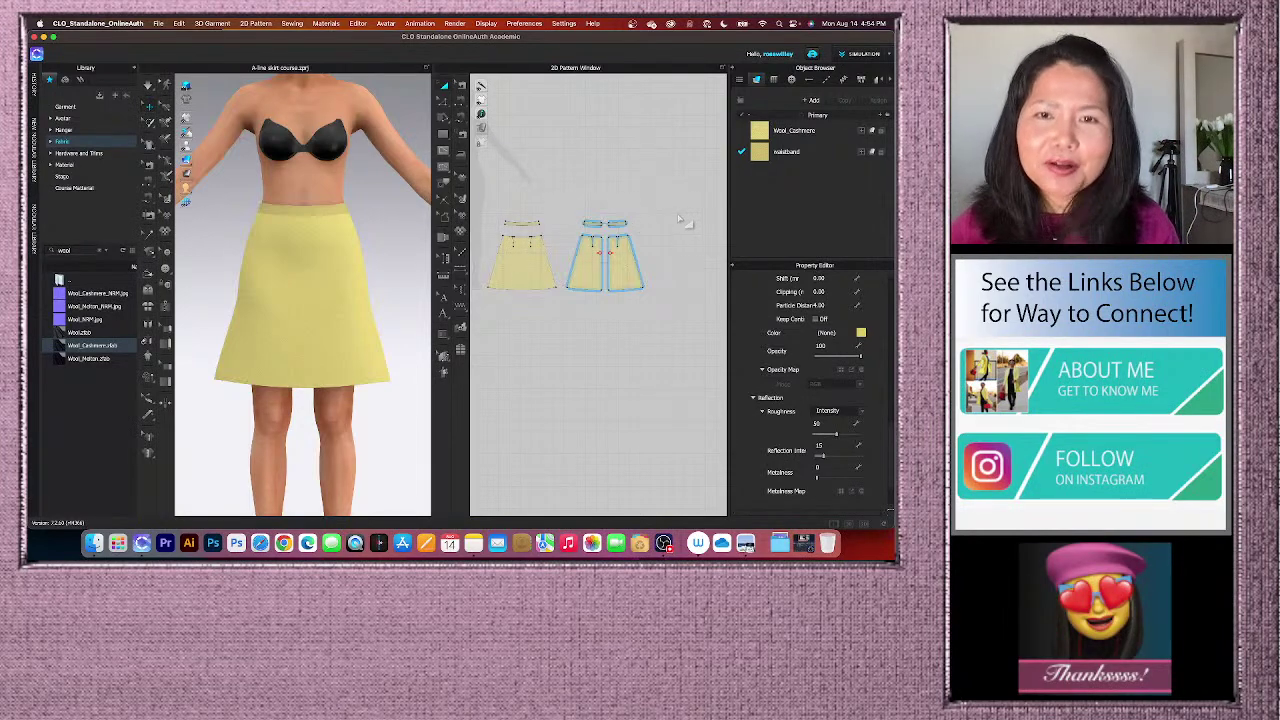
- Select all the skirt and waistband patterns in the 2D window and apply Strengthen to them
scroll(497, 312, "up", 3)
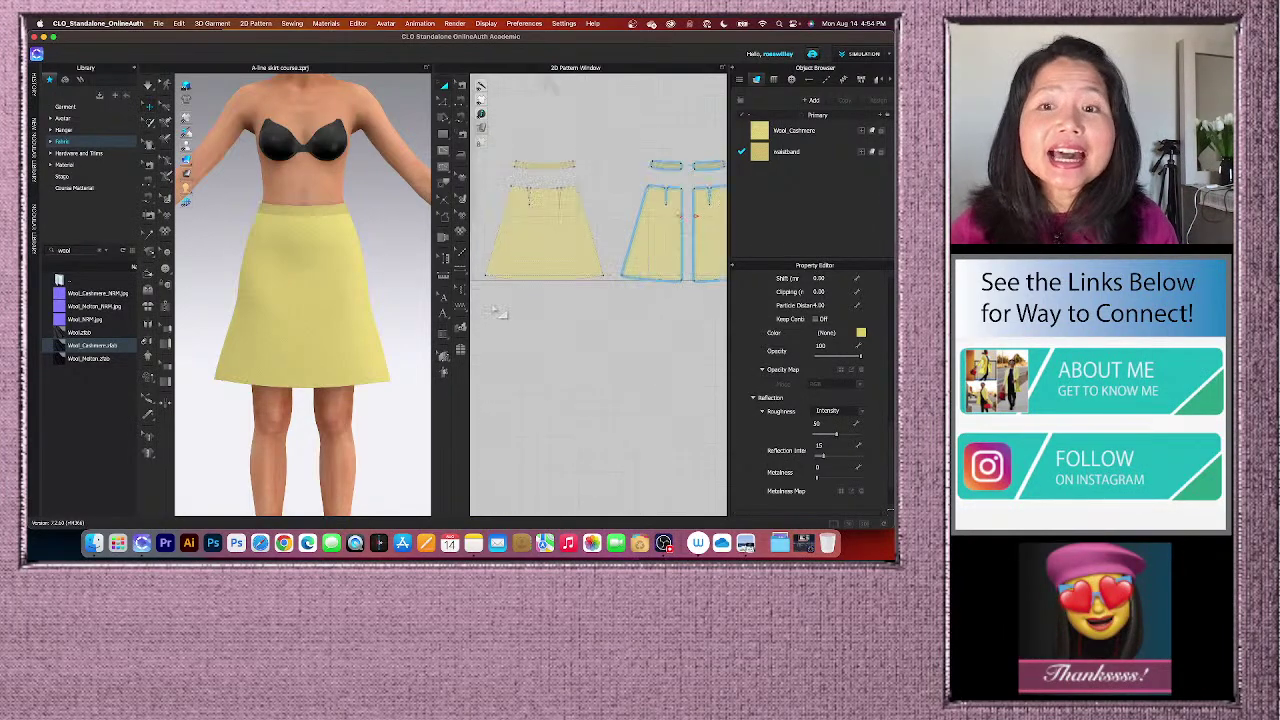
scroll(537, 282, "down", 2)
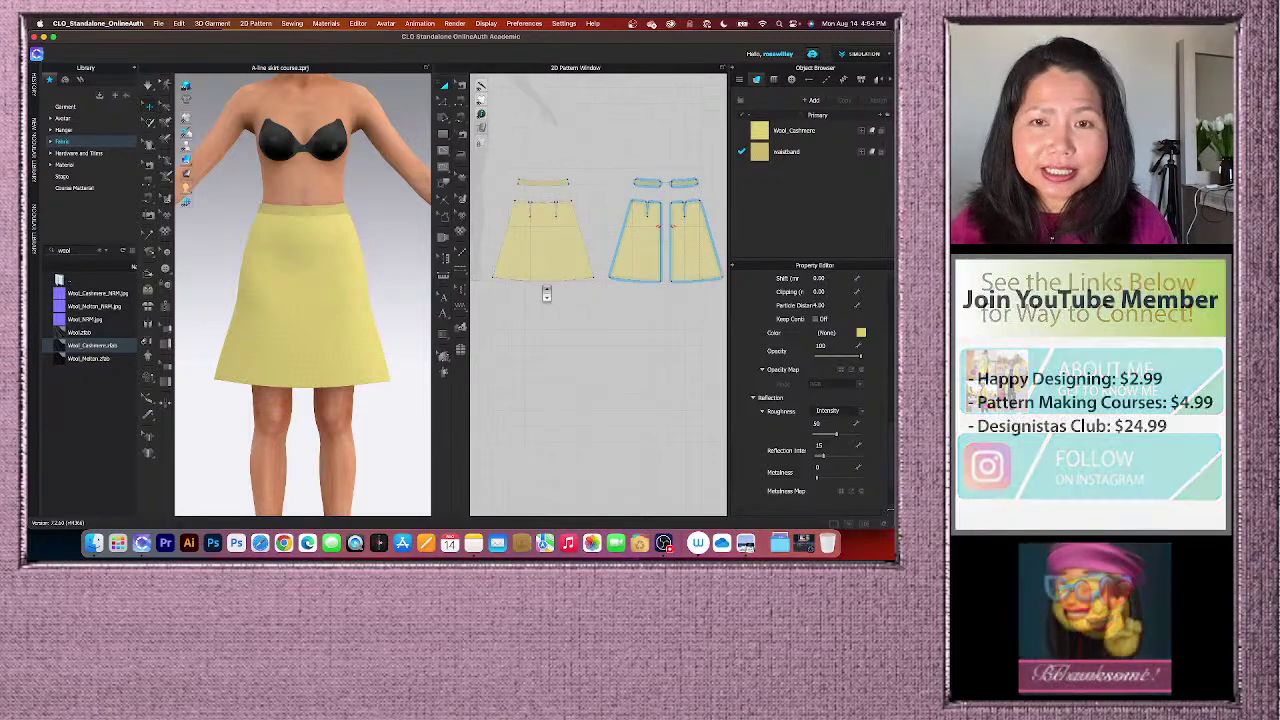
scroll(586, 320, "down", 3)
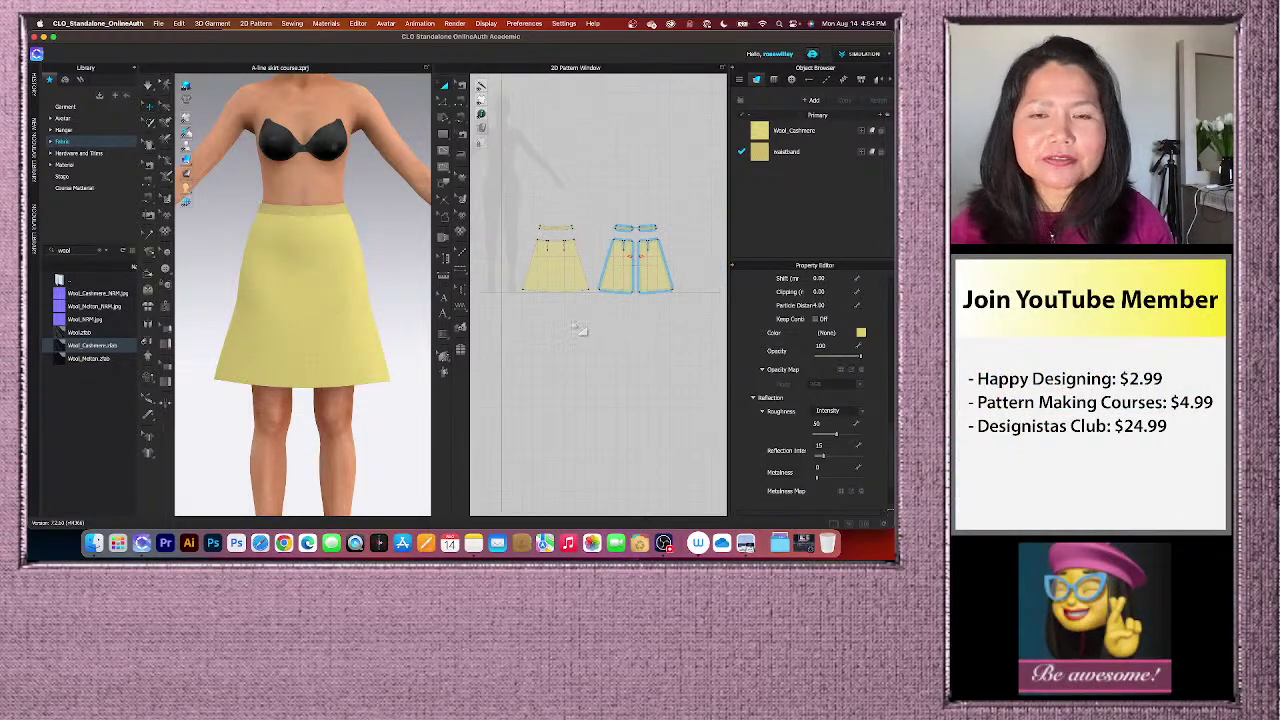
left_click_drag(502, 199, 712, 360)
right_click(662, 278)
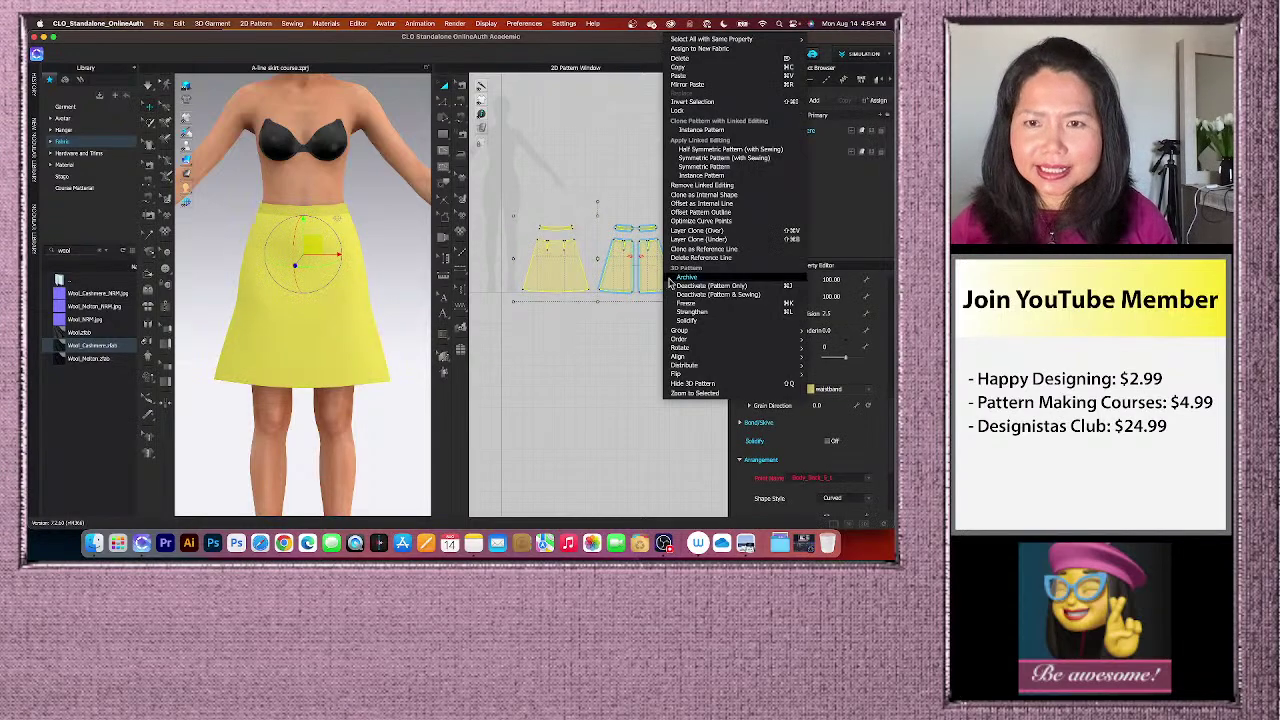
left_click(706, 312)
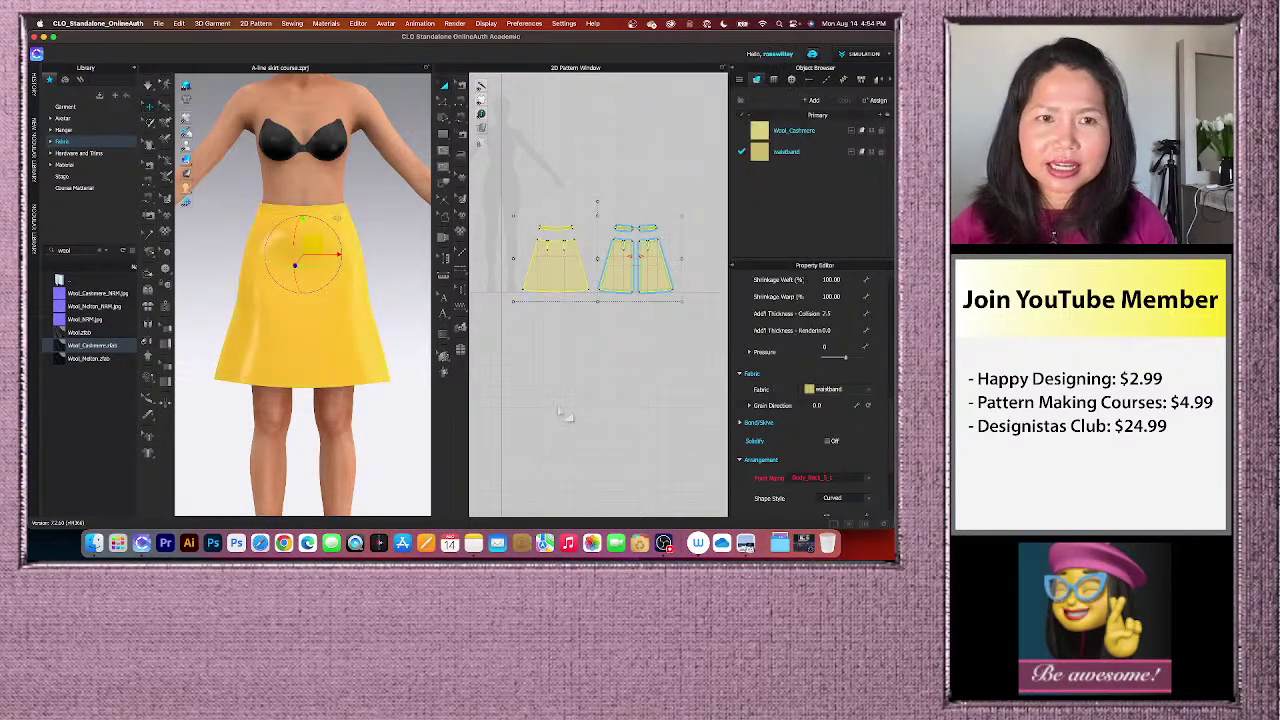
- Store the strengthened skirt as a 3D state in the history, name it fabric, and close the history
left_click(36, 88)
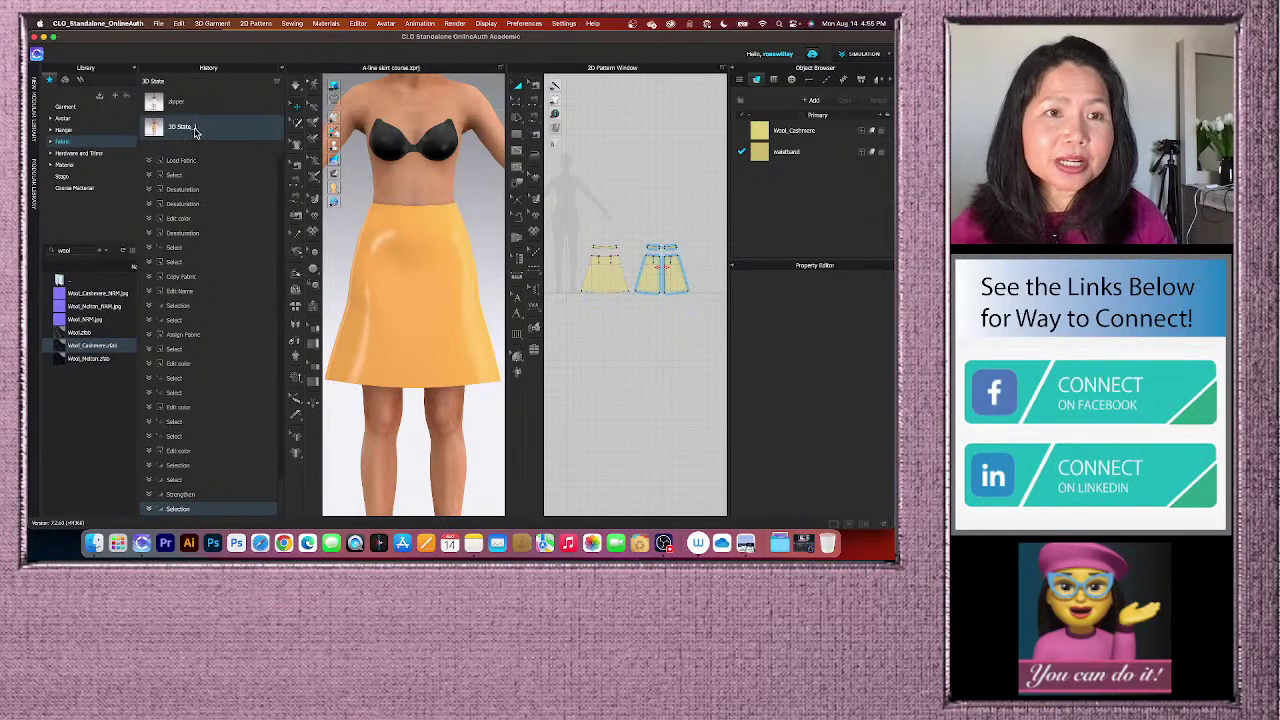
right_click(195, 133)
left_click(227, 160)
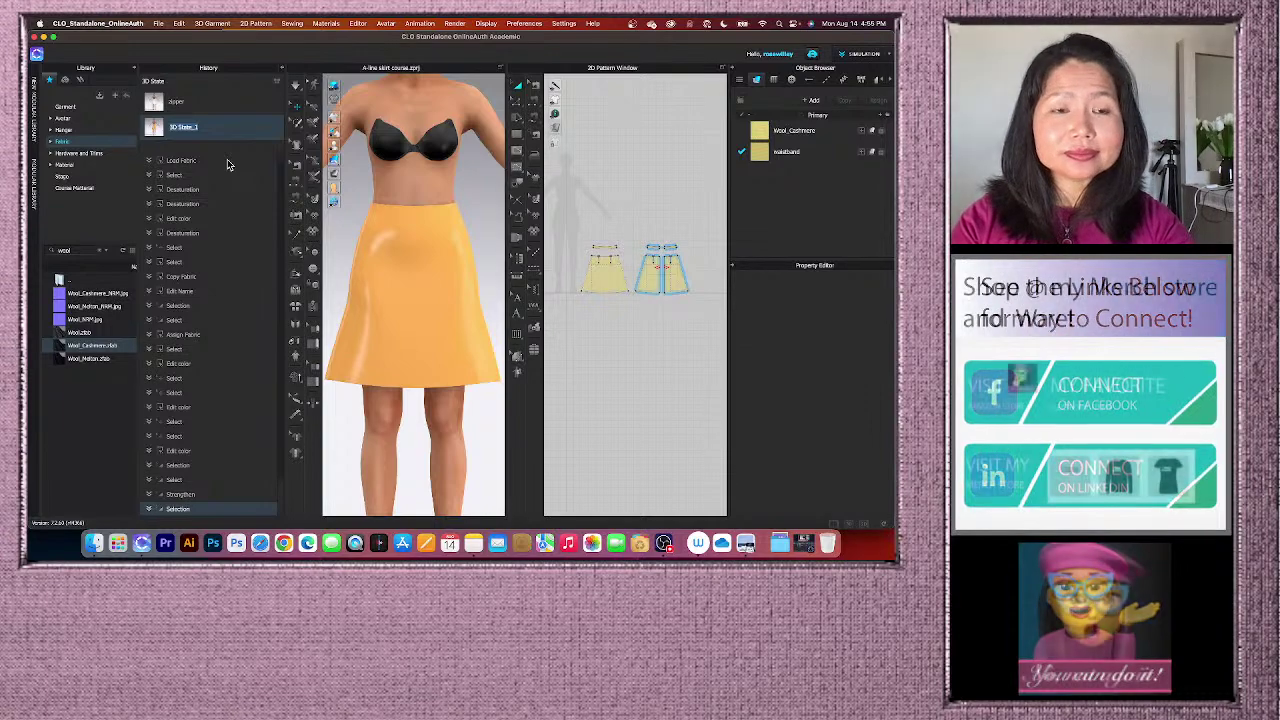
type("fabric")
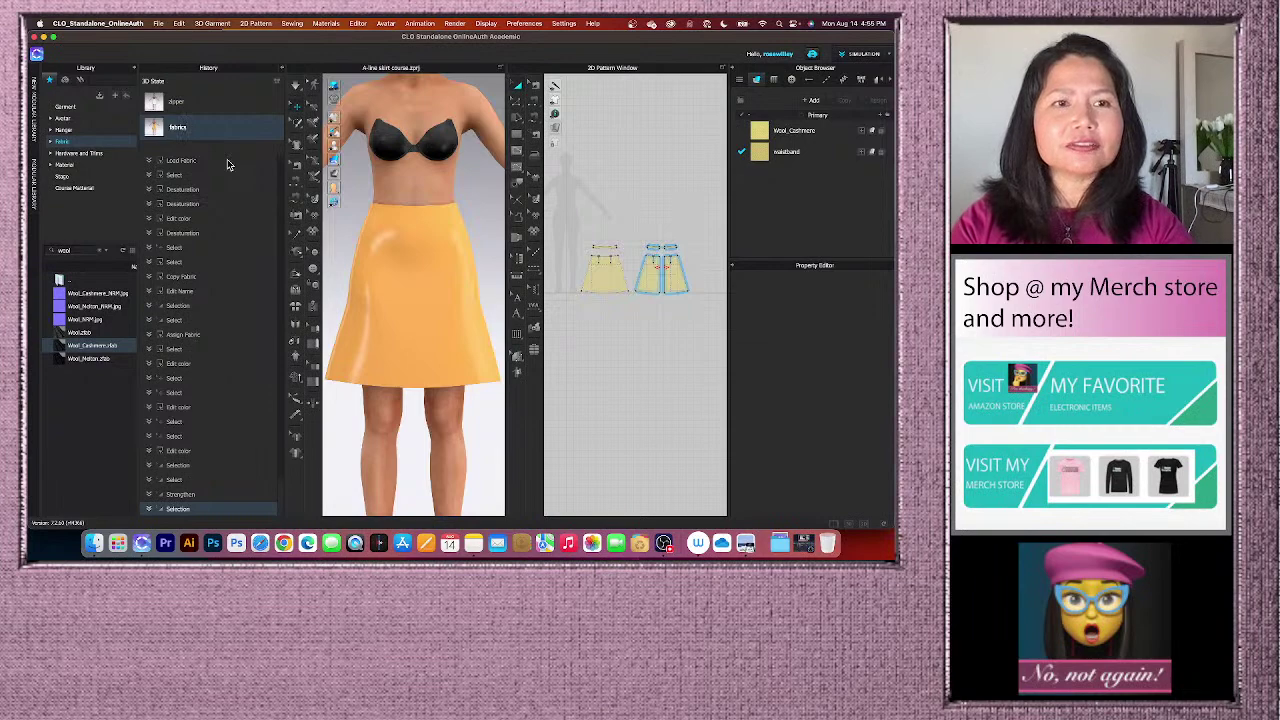
key("Return")
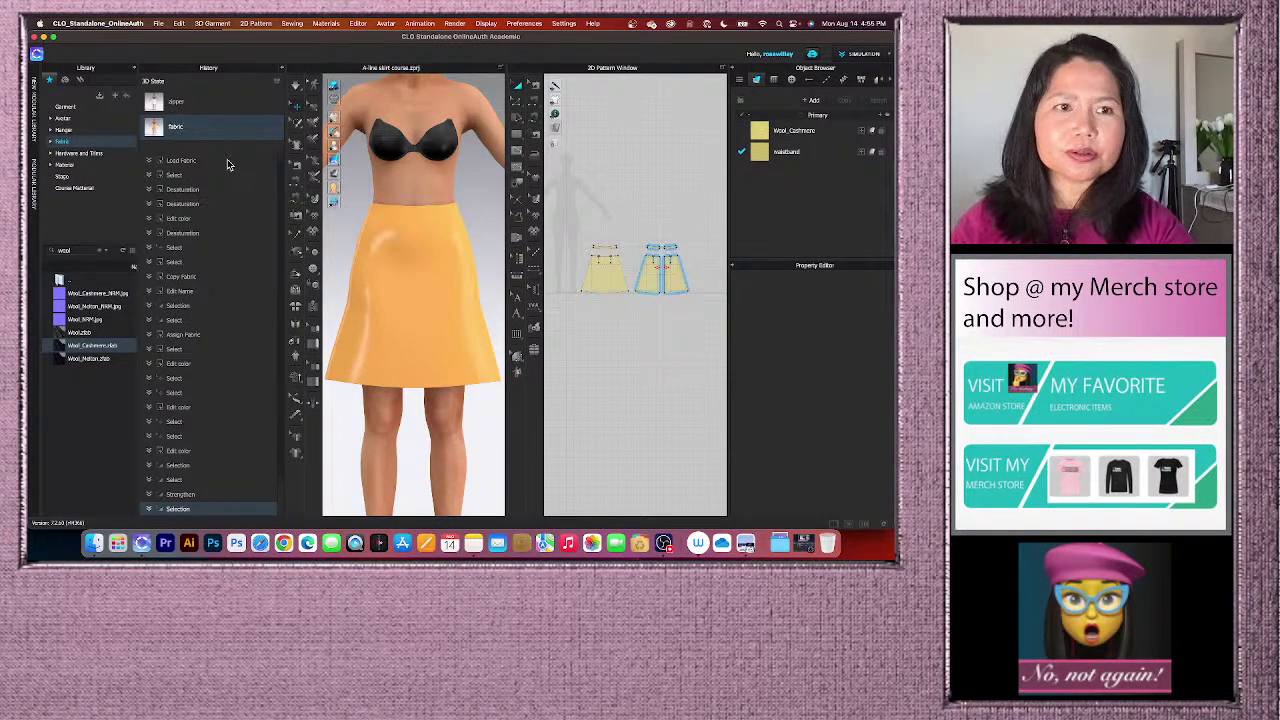
left_click(282, 70)
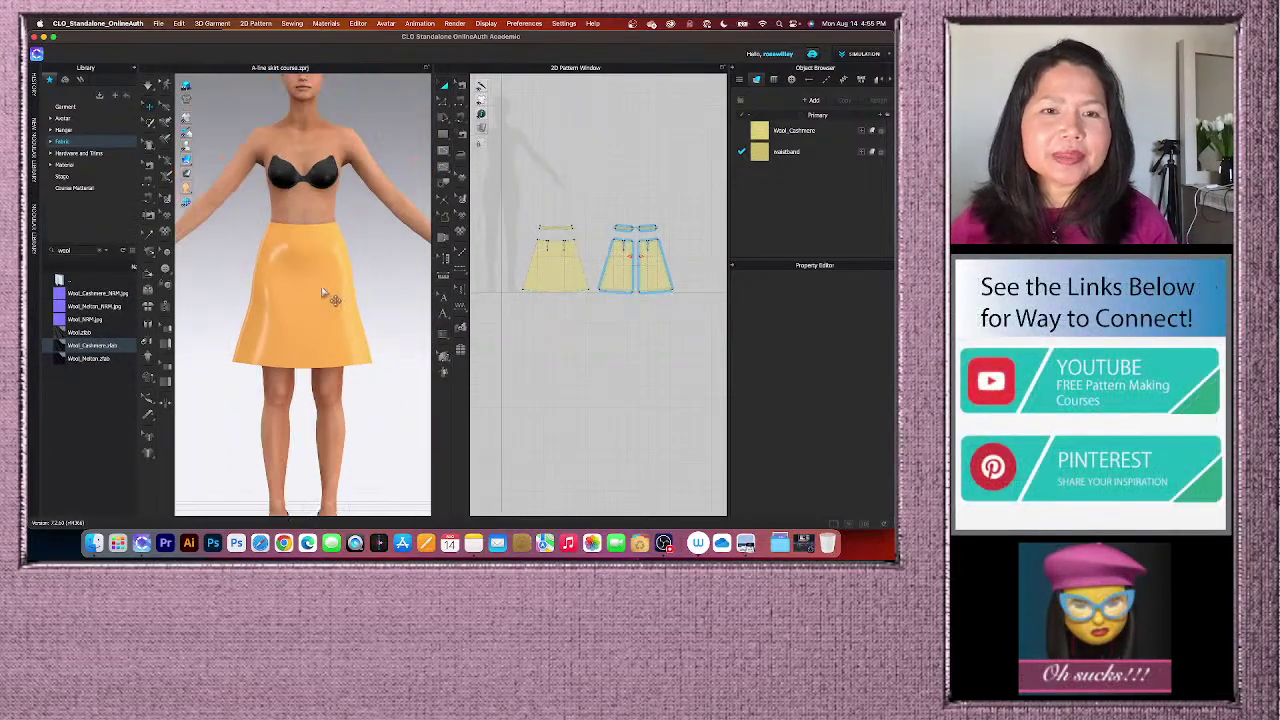
- Widen the 2D pattern window by narrowing the 3D view, and frame the skirt patterns larger in it
scroll(531, 277, "down", 2)
scroll(545, 283, "up", 3)
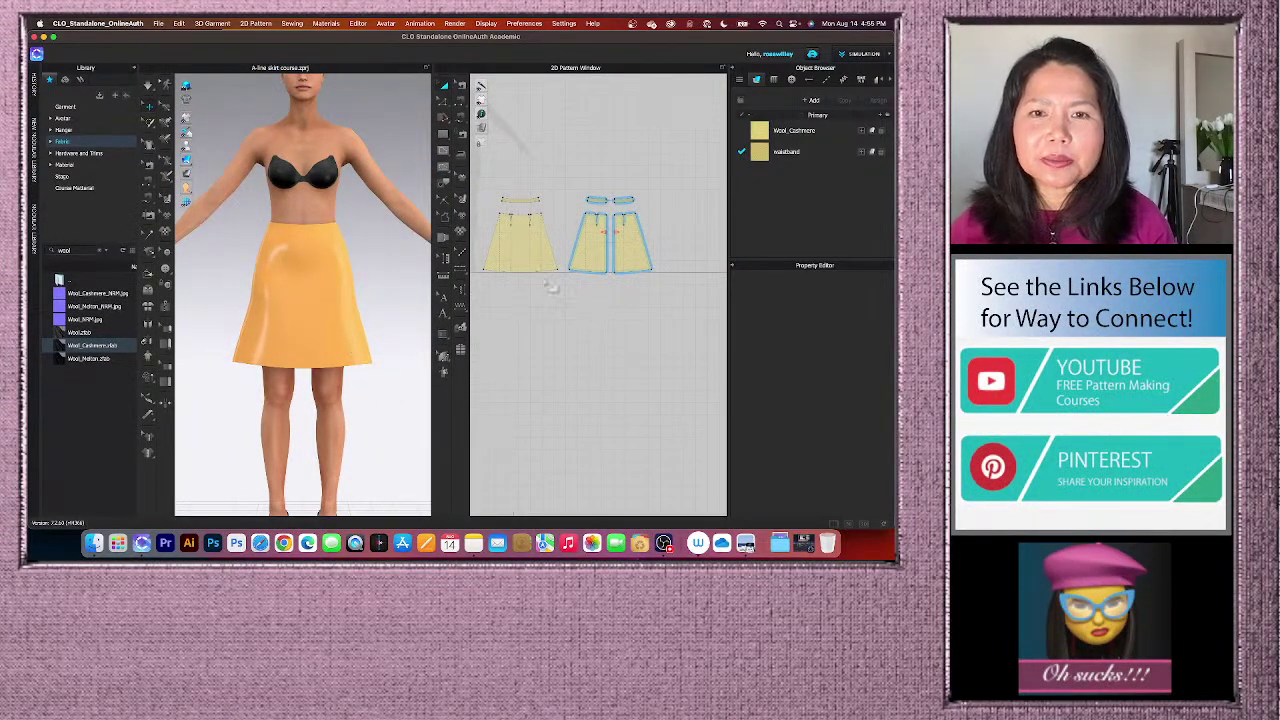
scroll(545, 285, "up", 2)
scroll(517, 288, "up", 1)
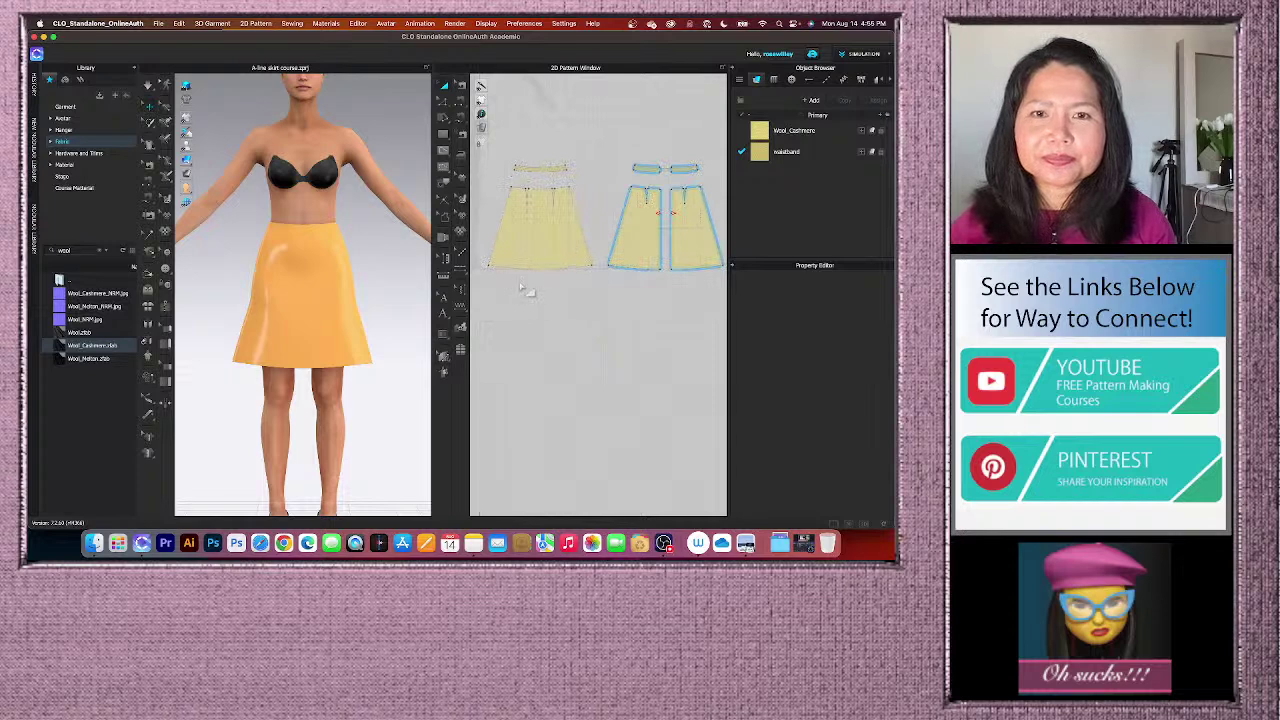
left_click_drag(432, 306, 376, 306)
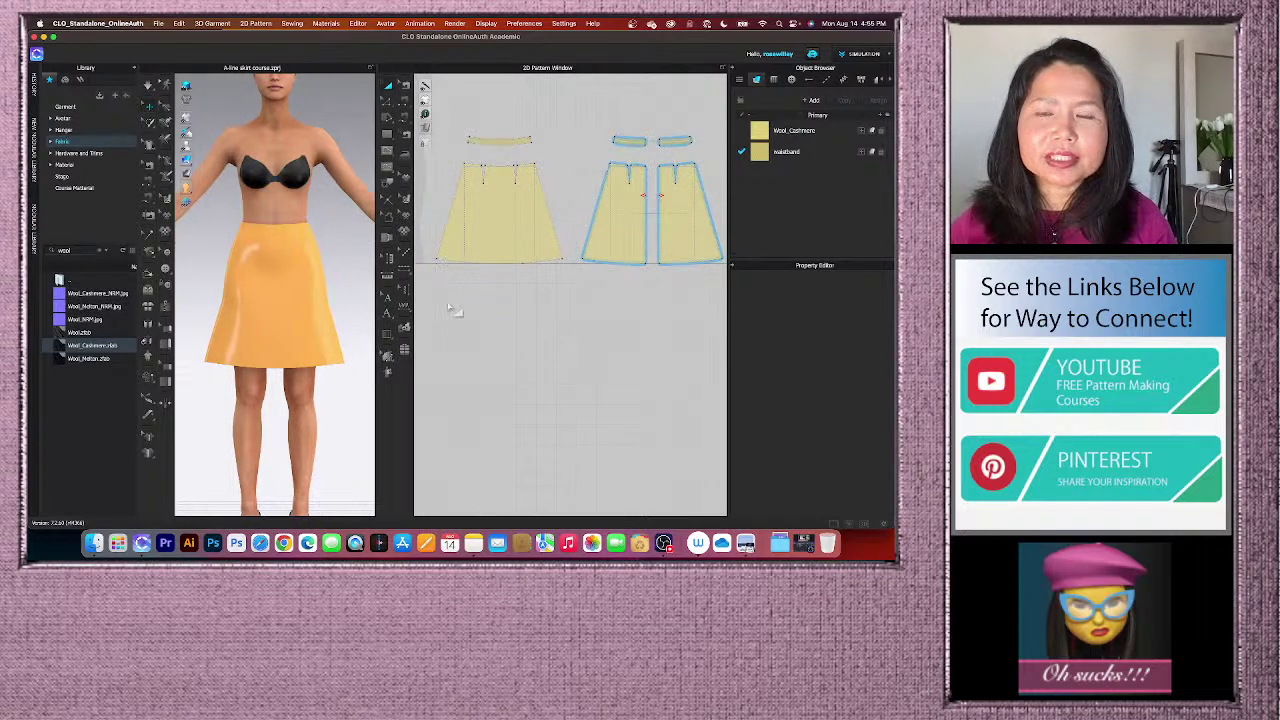
scroll(566, 314, "down", 2)
scroll(561, 259, "up", 2)
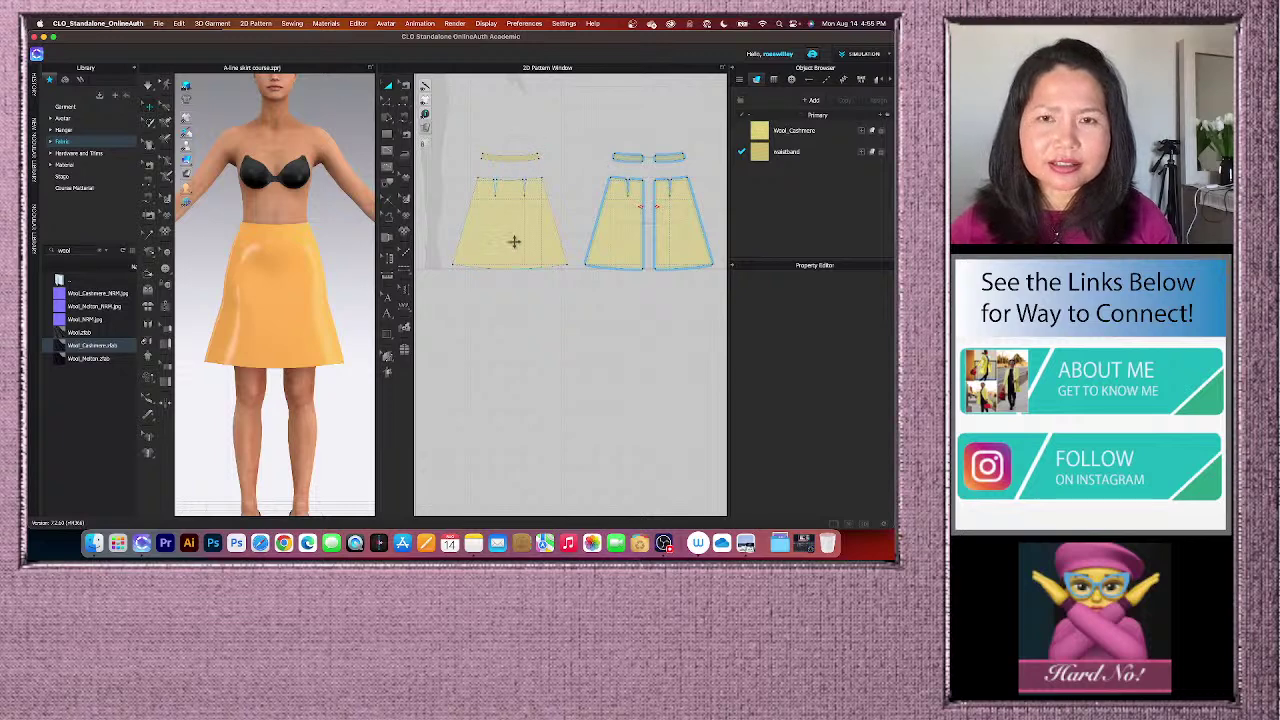
scroll(508, 243, "up", 1)
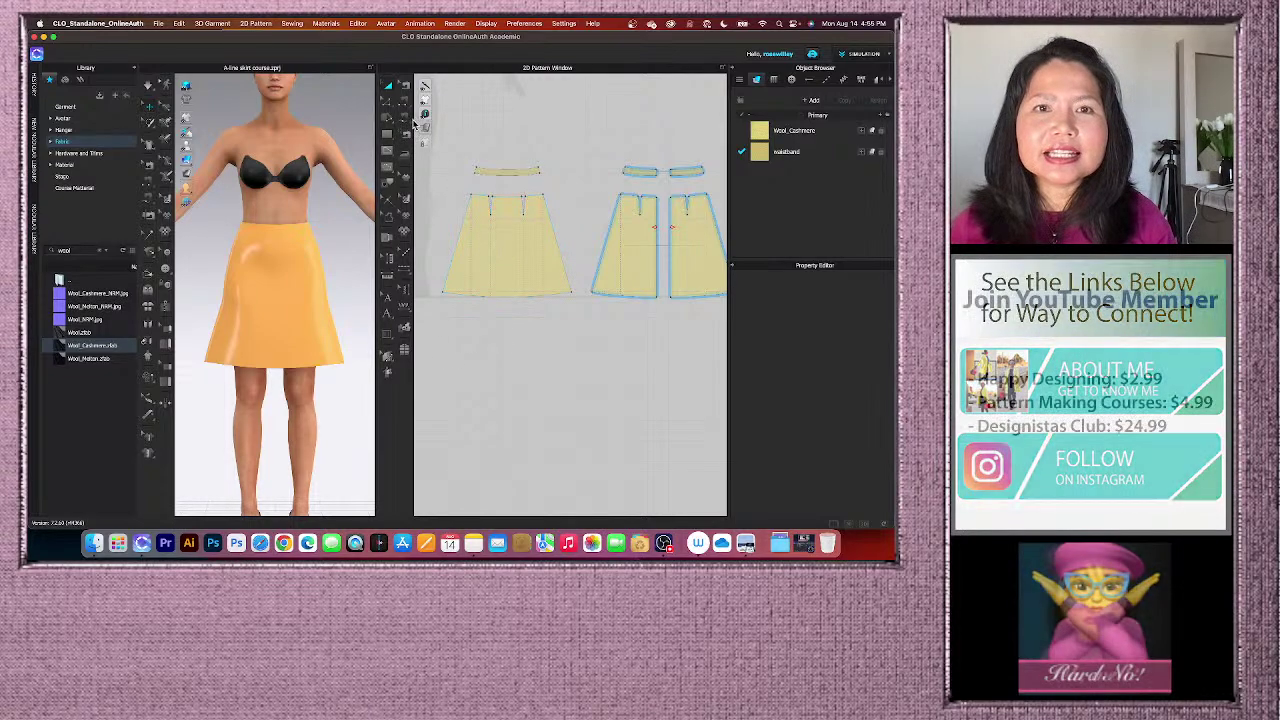
- Change the 2D pattern display so the skirt and waistband pieces appear plain white without their fabric texture
left_click(430, 128)
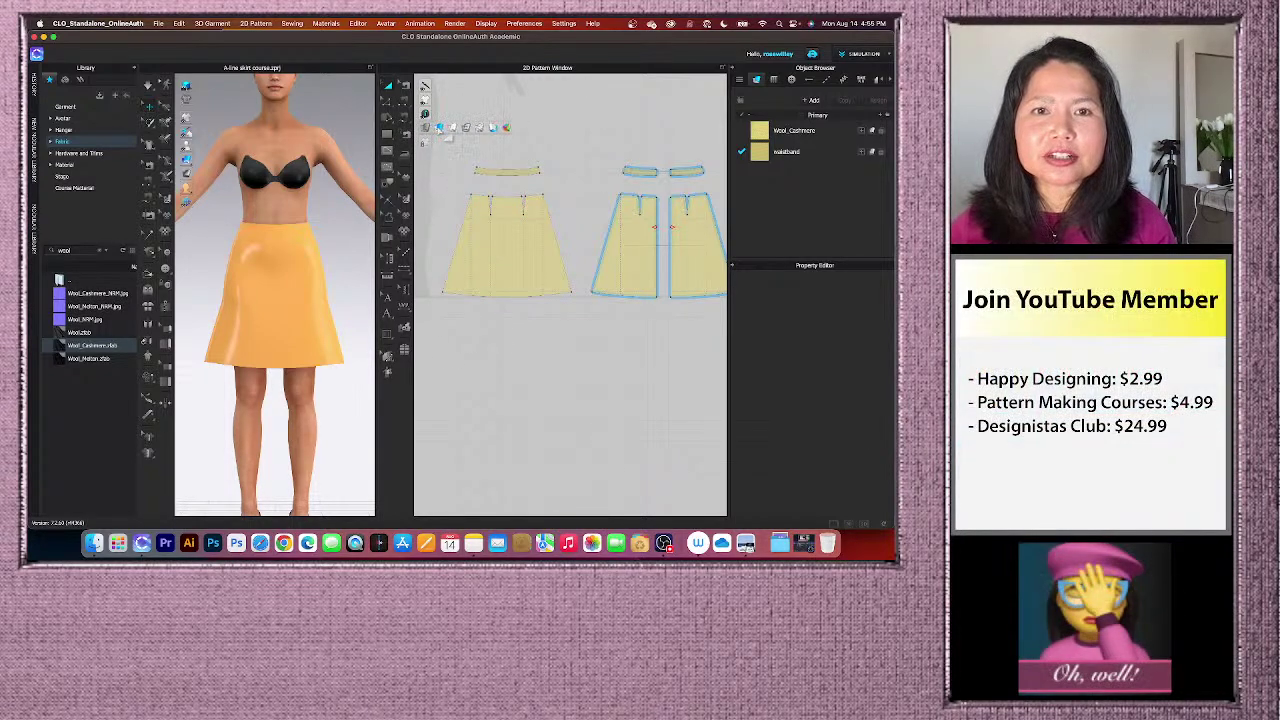
left_click(455, 128)
scroll(517, 252, "up", 2)
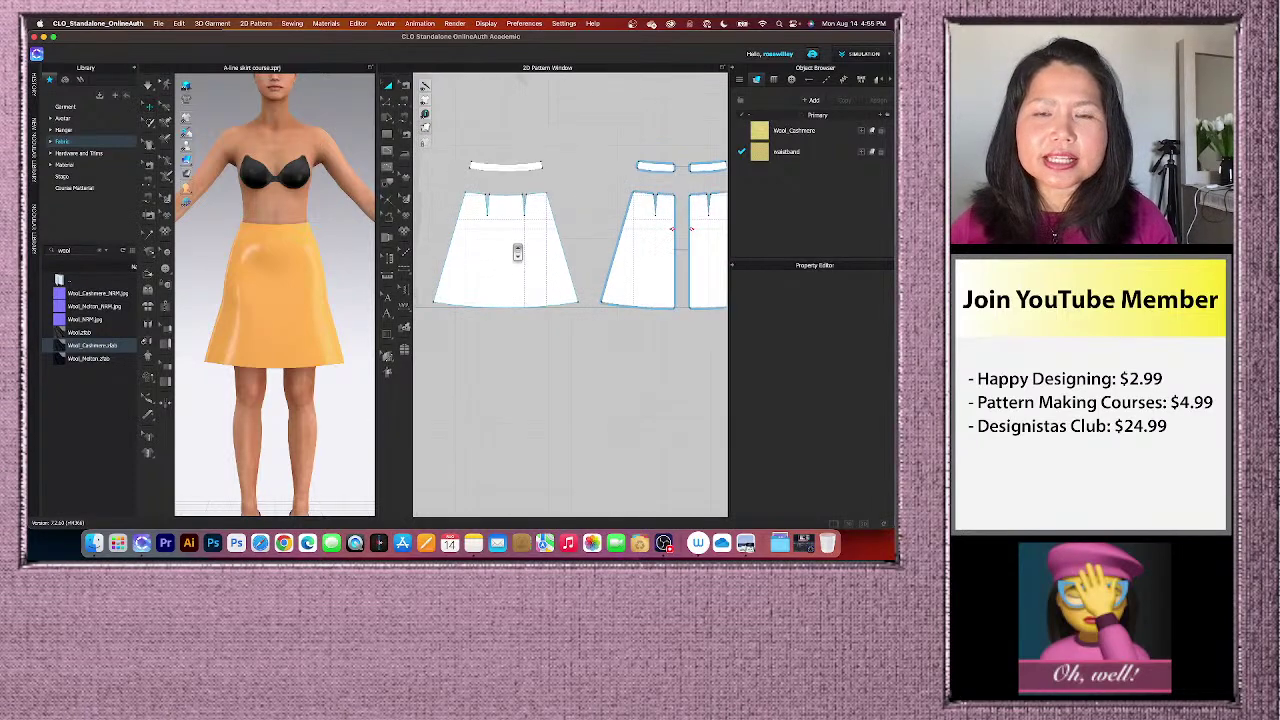
scroll(512, 265, "down", 3)
scroll(514, 268, "up", 2)
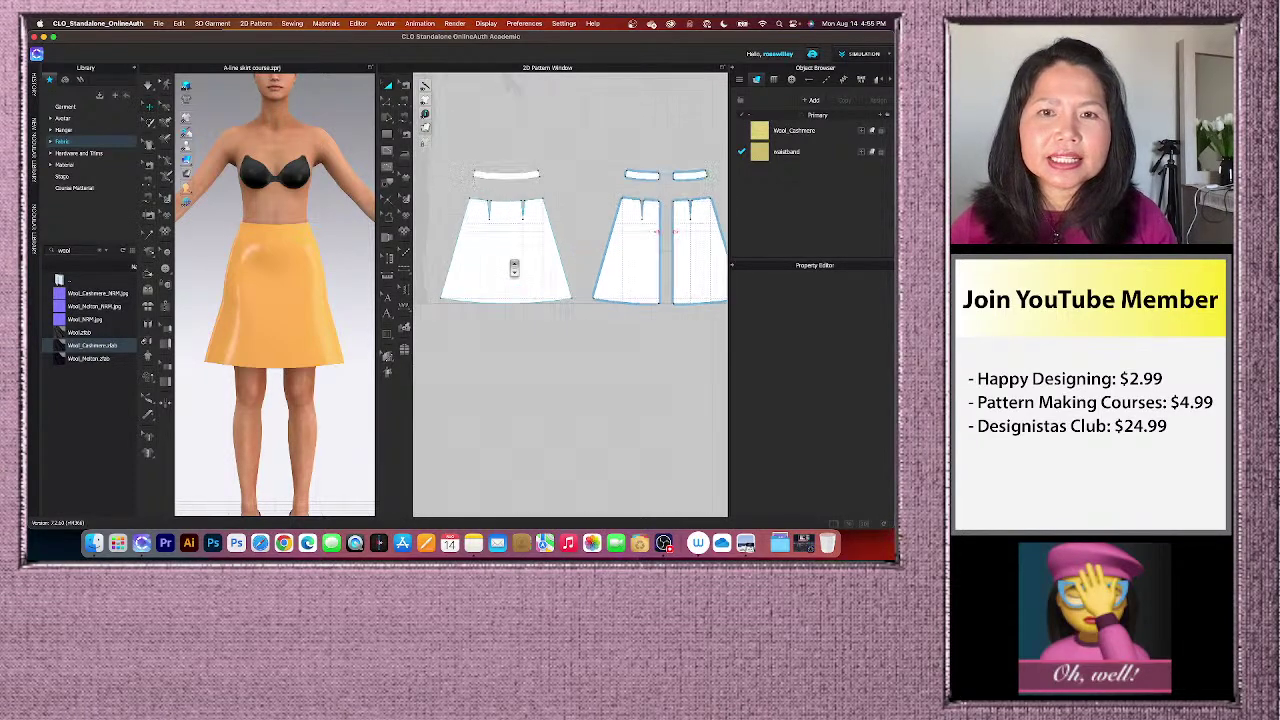
- Add the pattern annotation Skirt-F to the middle of the front skirt piece
left_click(389, 318)
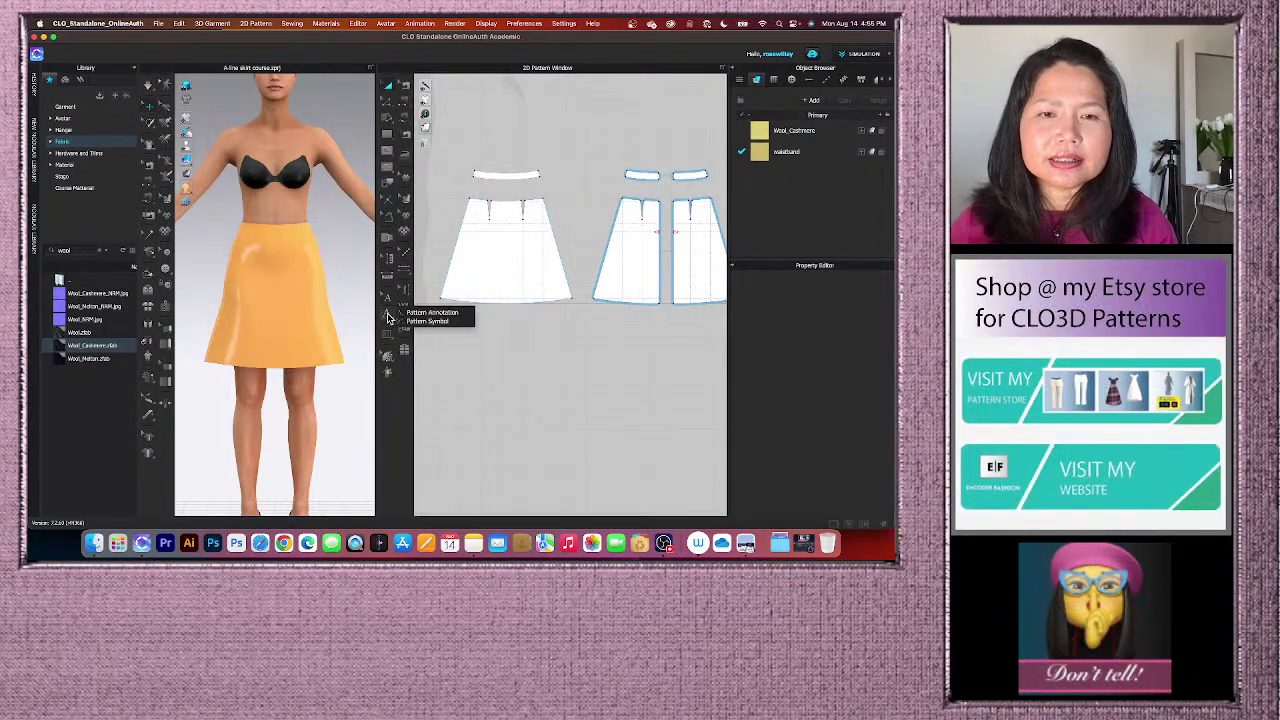
left_click(431, 314)
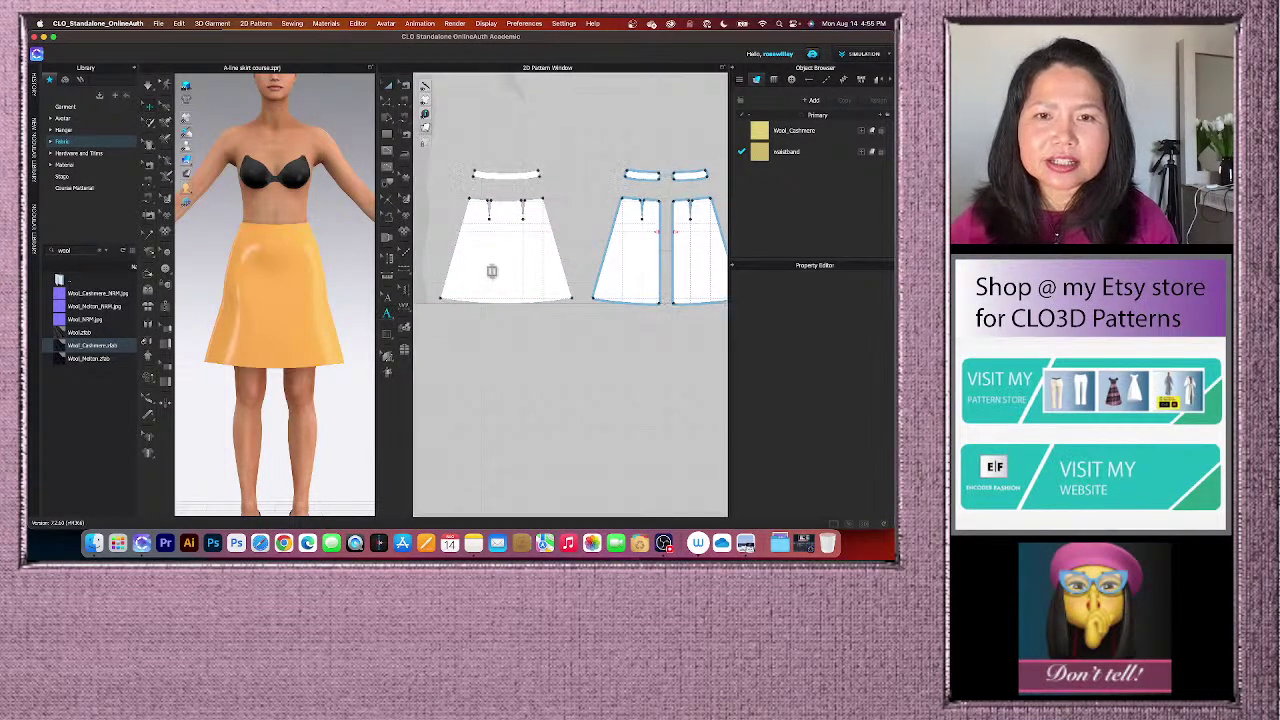
scroll(505, 255, "up", 2)
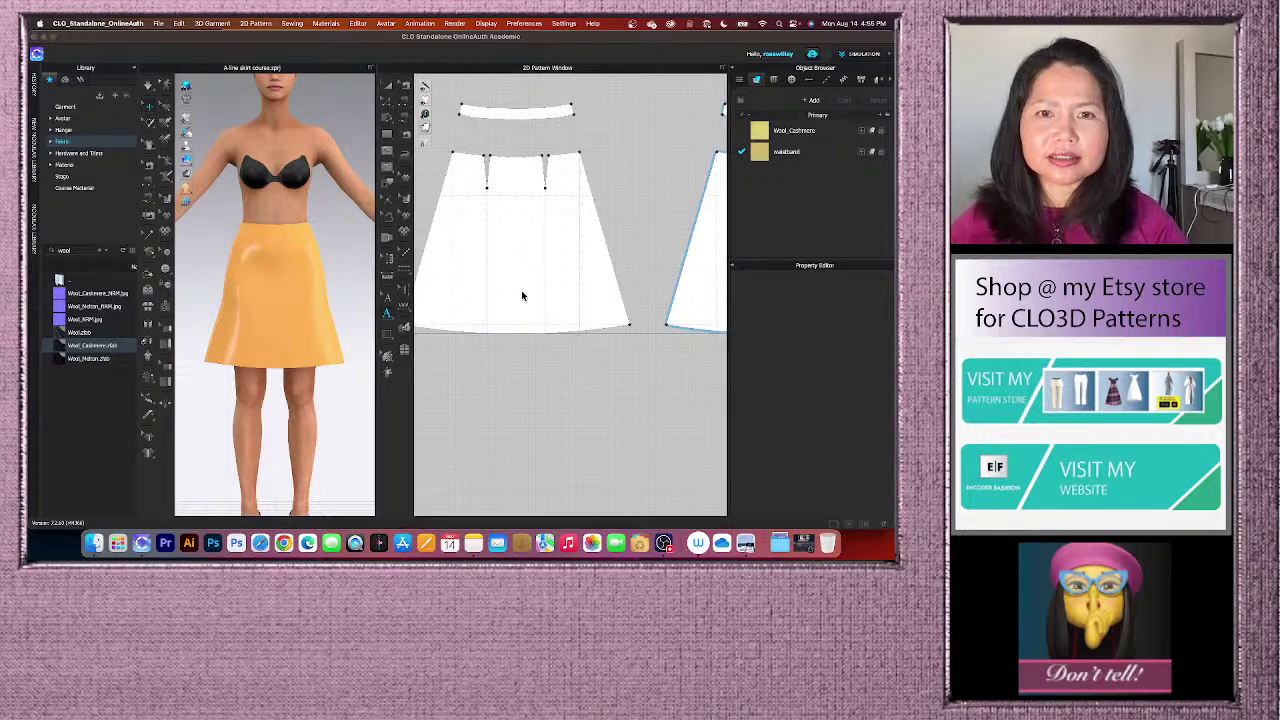
left_click(521, 295)
type("Skirt")
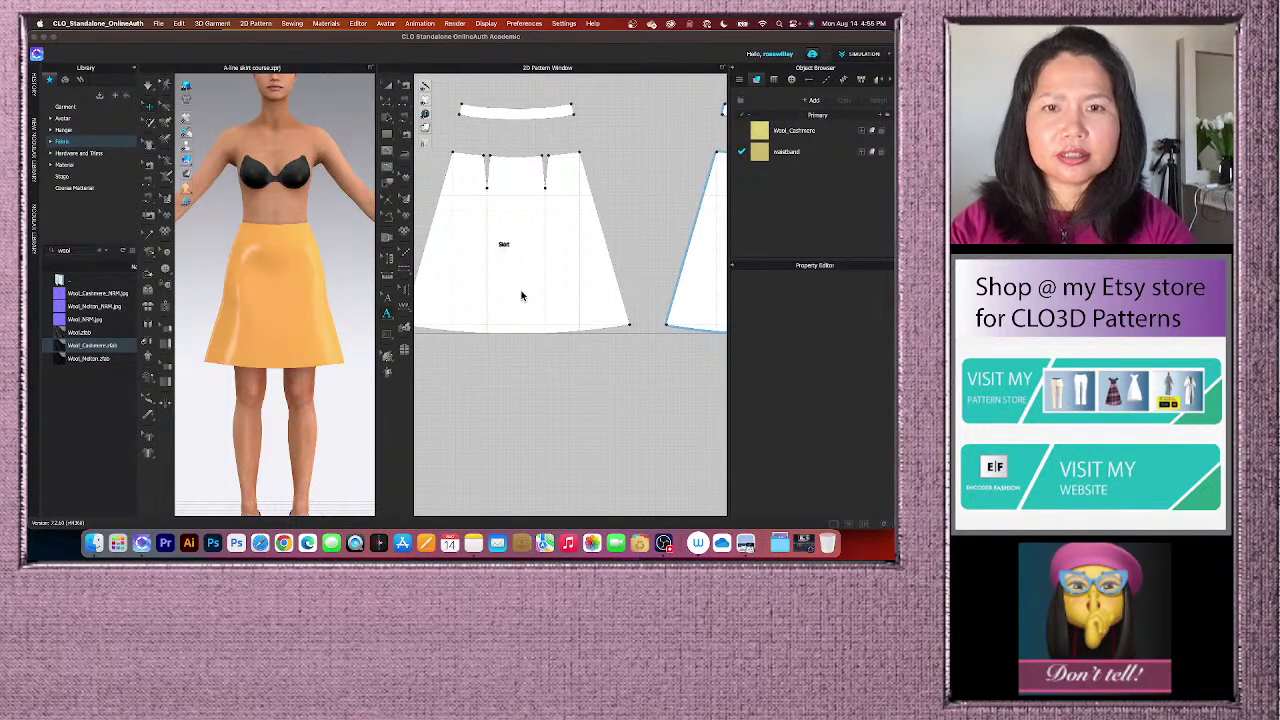
type("-F")
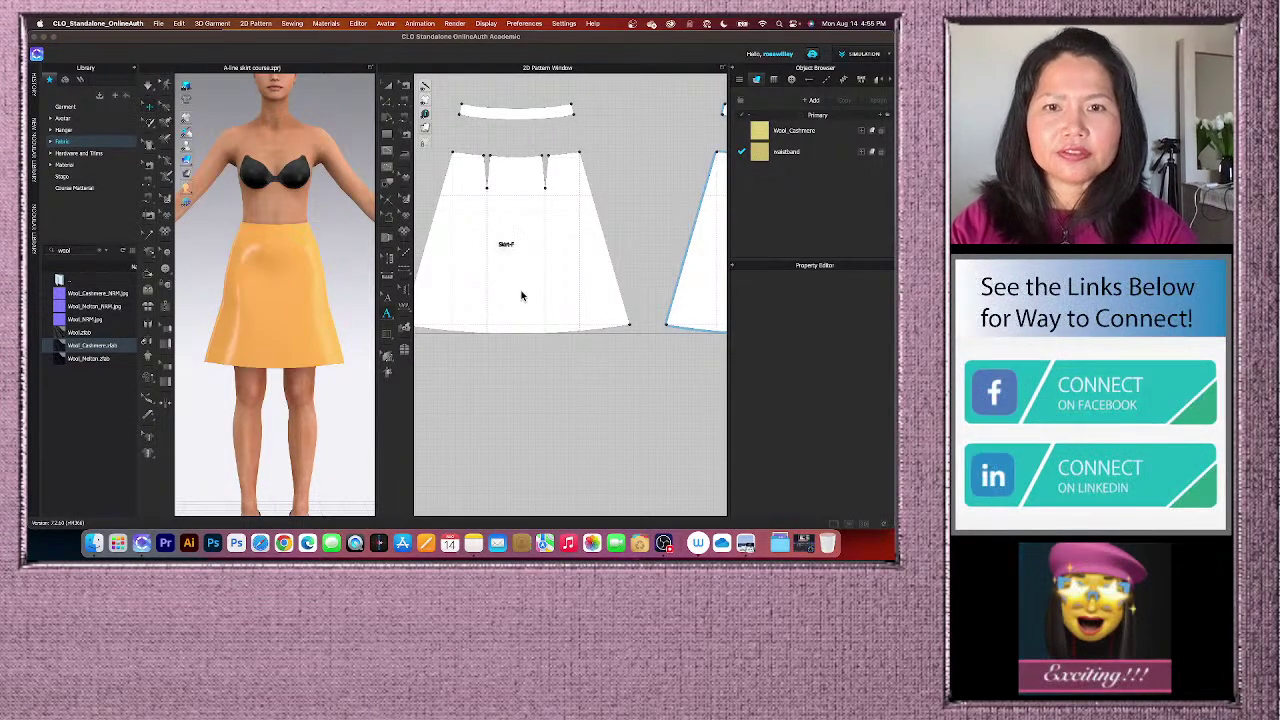
left_click(388, 297)
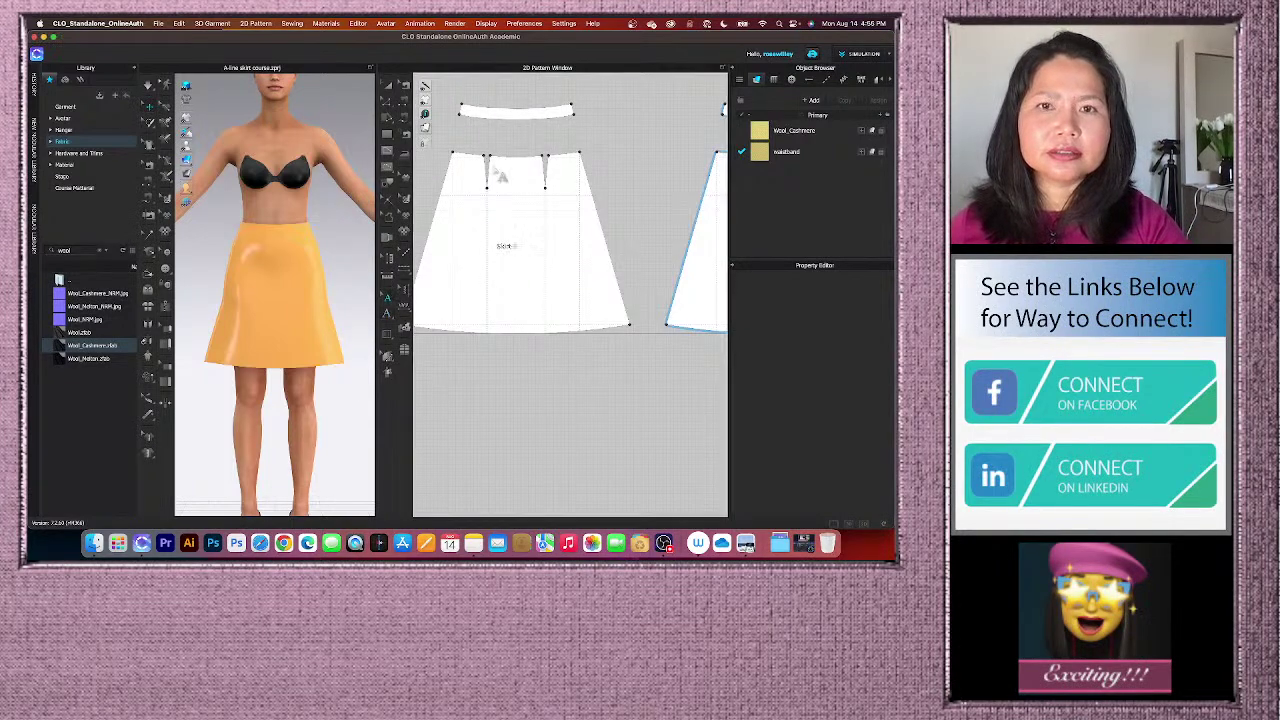
- Add the pattern annotation Waistband-F to the front waistband piece
scroll(500, 175, "up", 6)
scroll(545, 175, "up", 4)
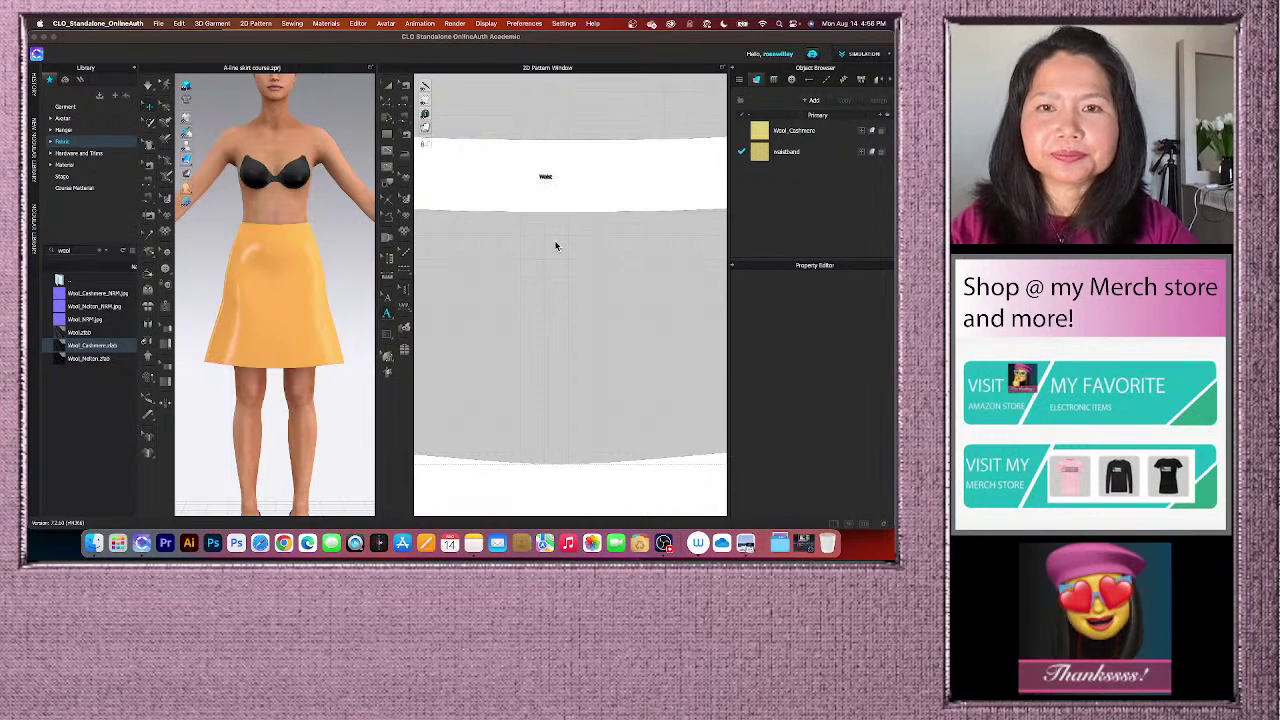
type("band F")
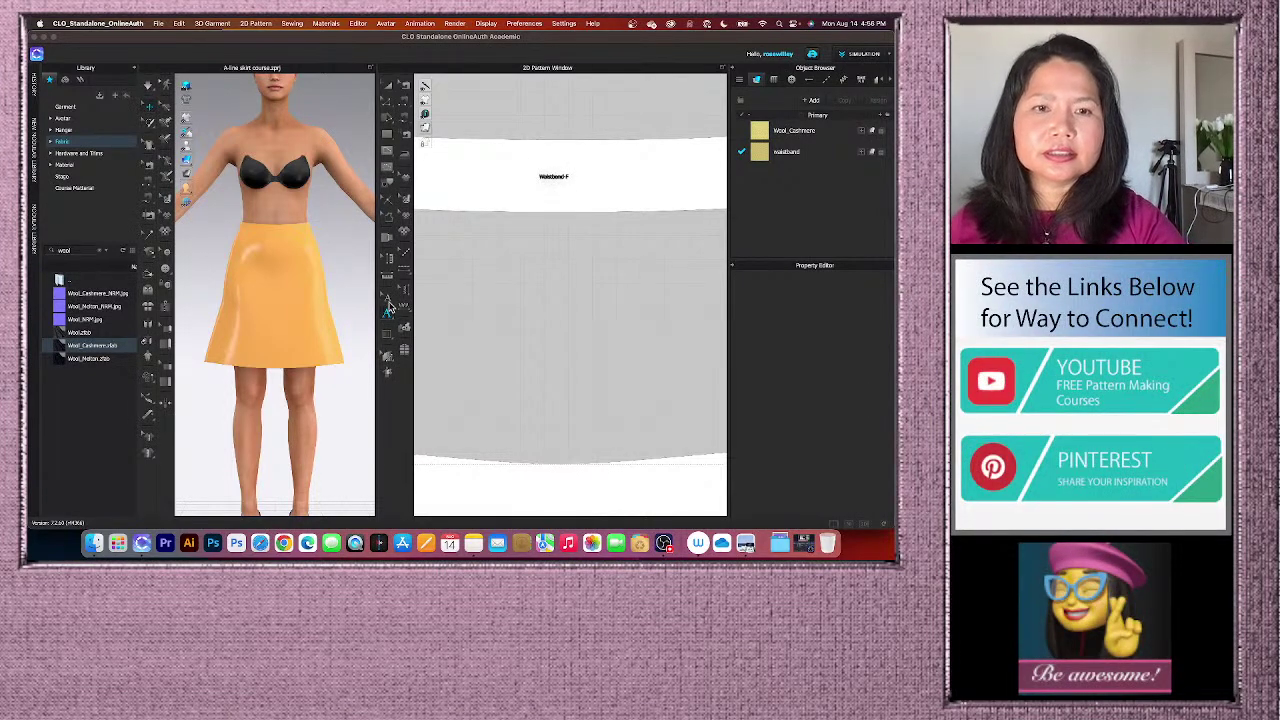
left_click(388, 306)
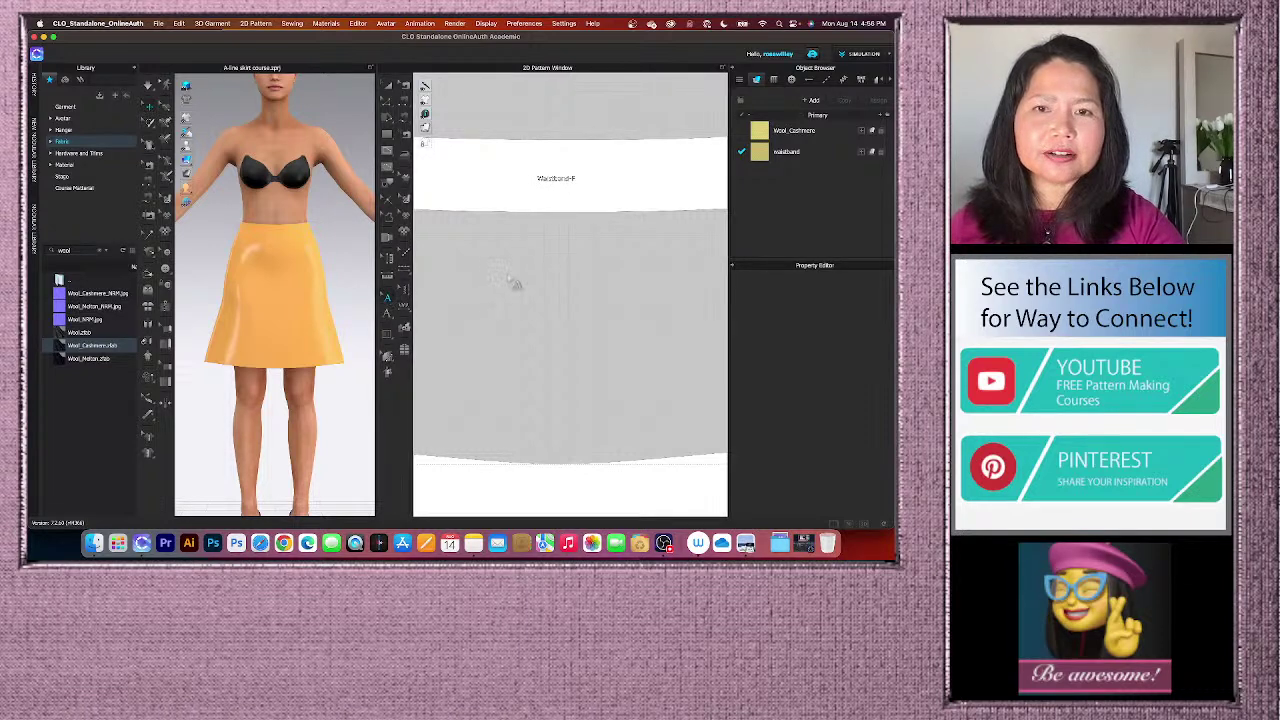
- Identify the left back panel on the 3D garment, and annotate the two back skirt pieces Skirt-L and Skirt-R
scroll(505, 275, "down", 10)
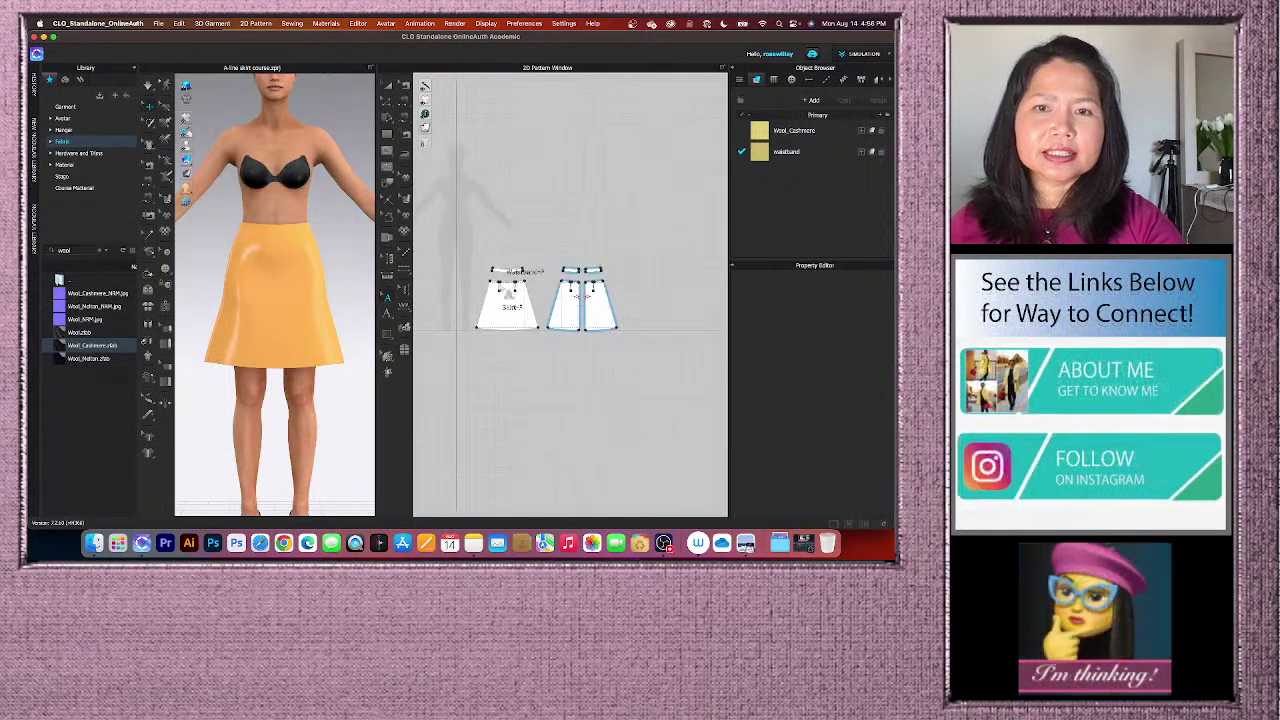
scroll(600, 310, "down", 3)
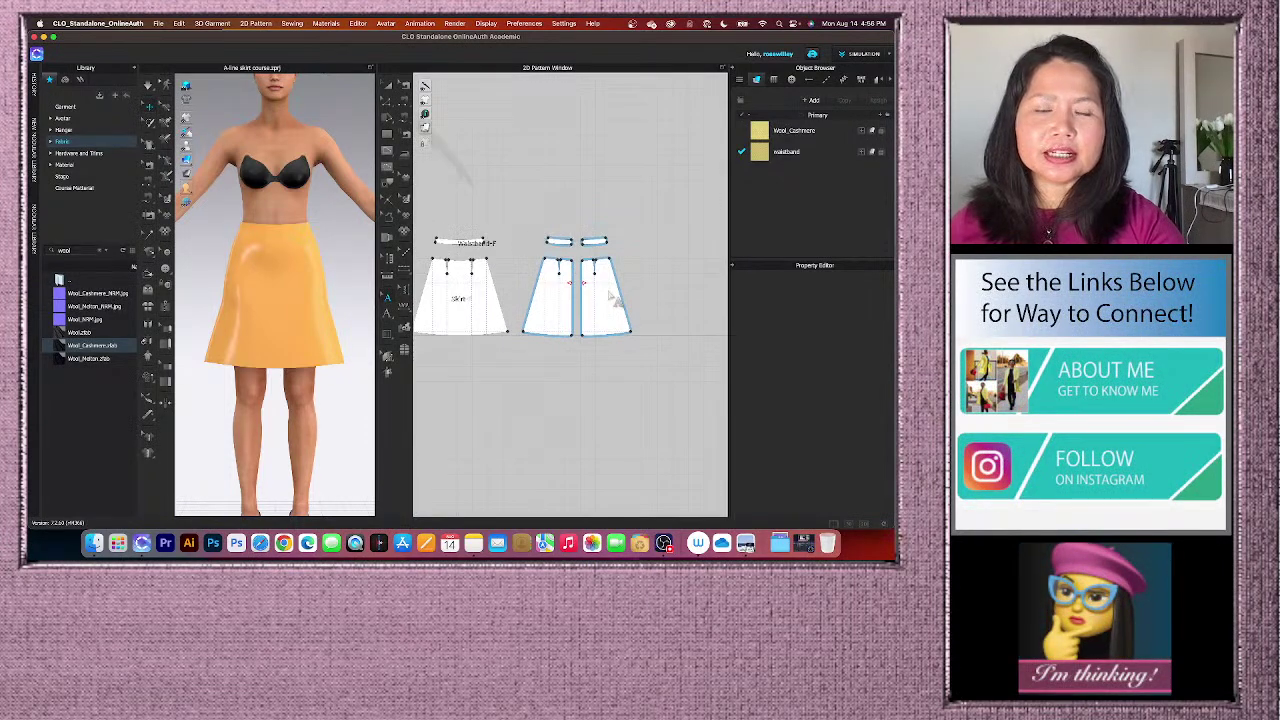
right_click_drag(356, 299, 250, 300)
left_click(252, 277)
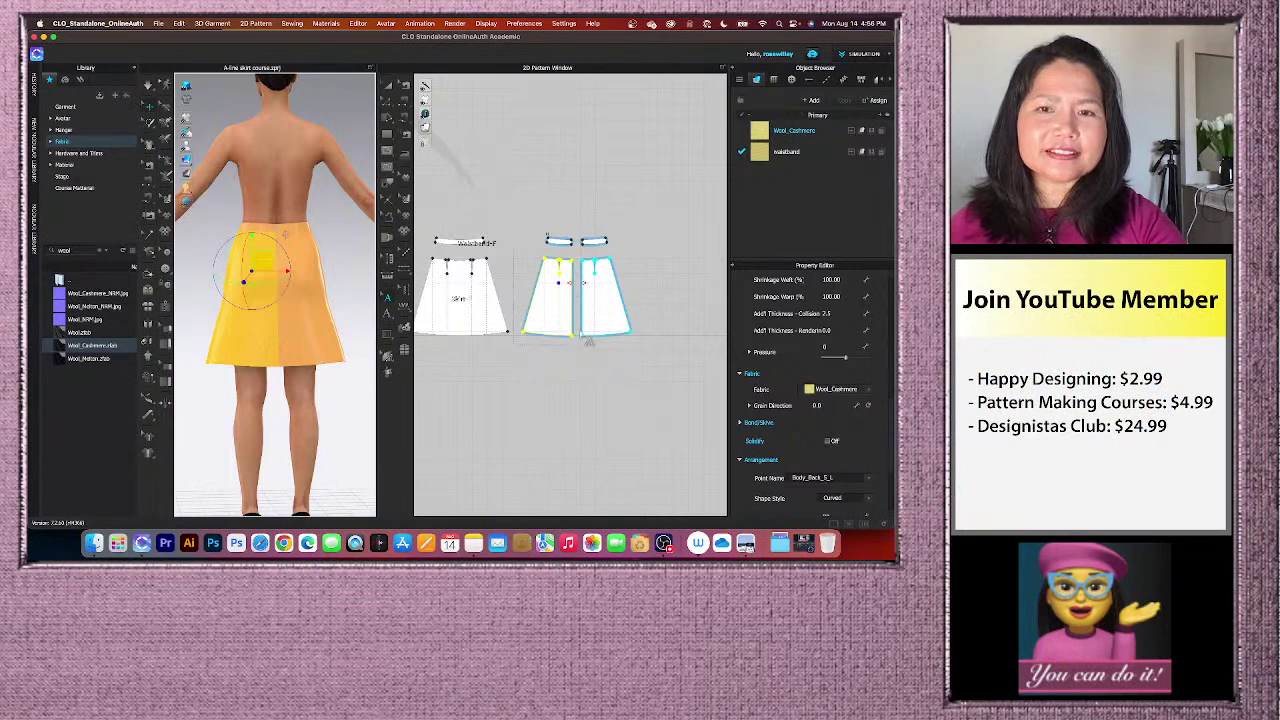
scroll(582, 312, "up", 2)
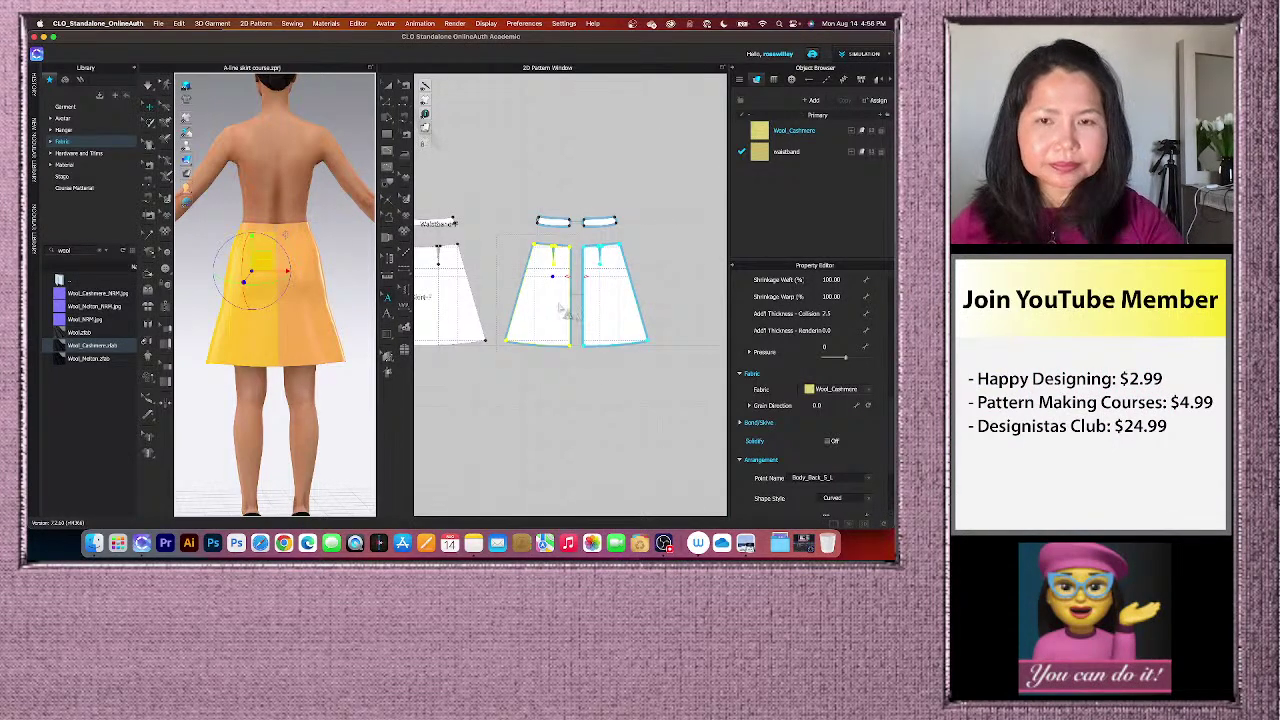
scroll(578, 310, "up", 2)
scroll(566, 300, "up", 2)
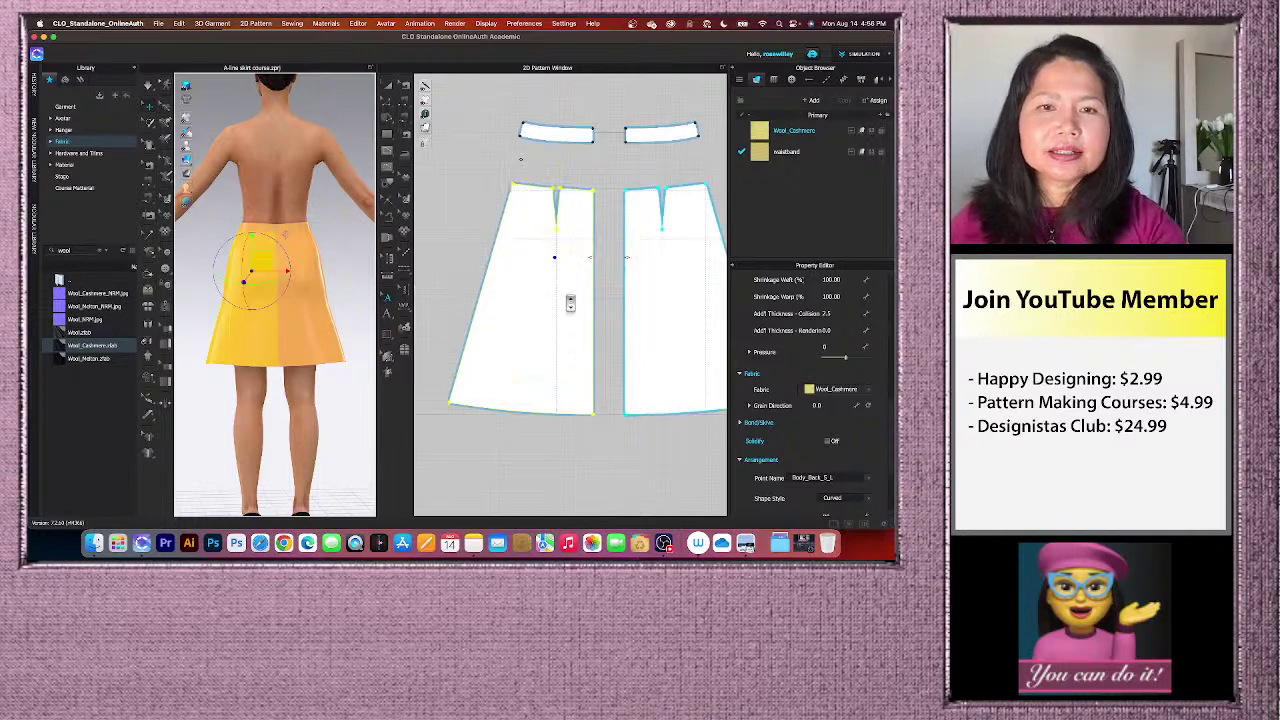
scroll(570, 303, "up", 2)
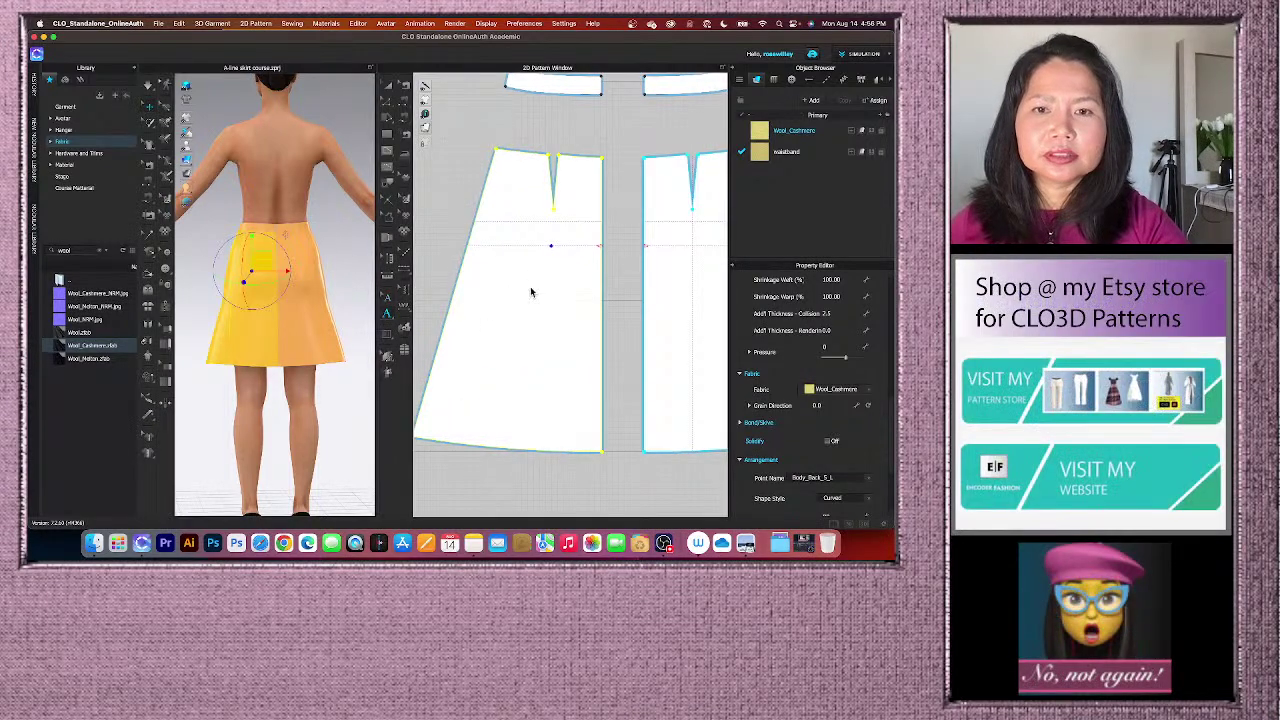
key("Escape")
type("i")
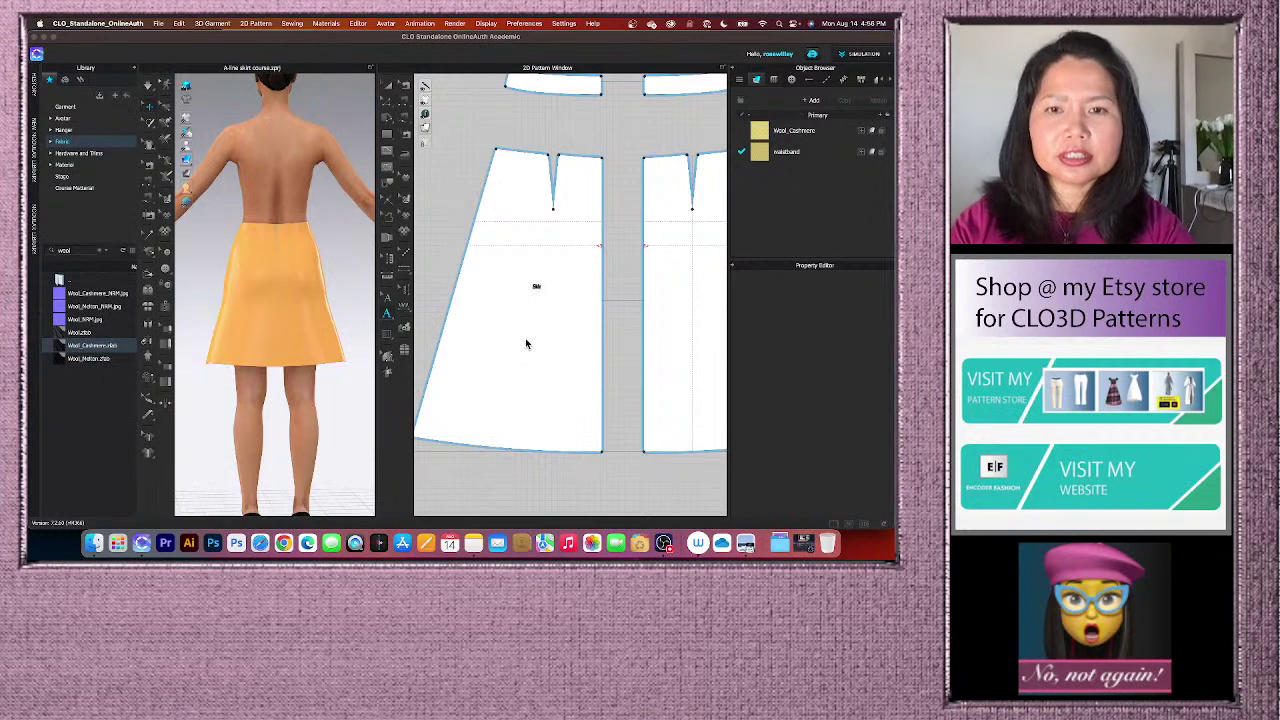
type("rt-1")
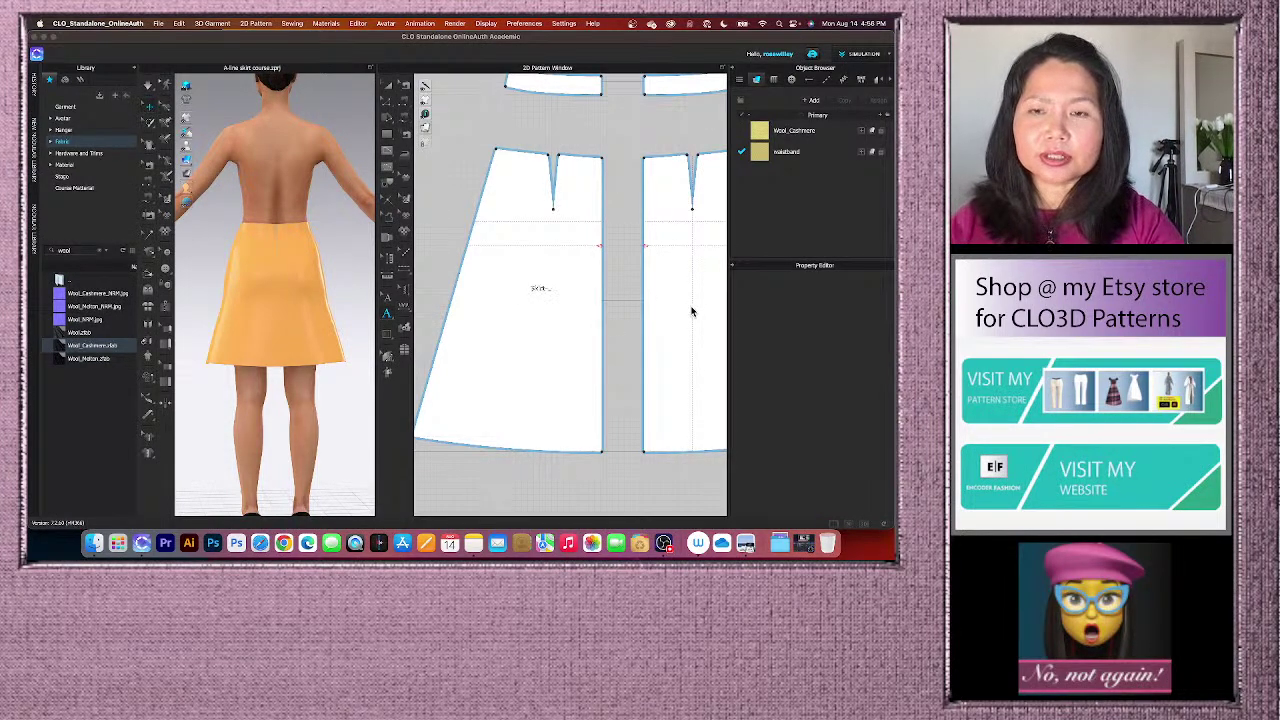
type("Skirt-1")
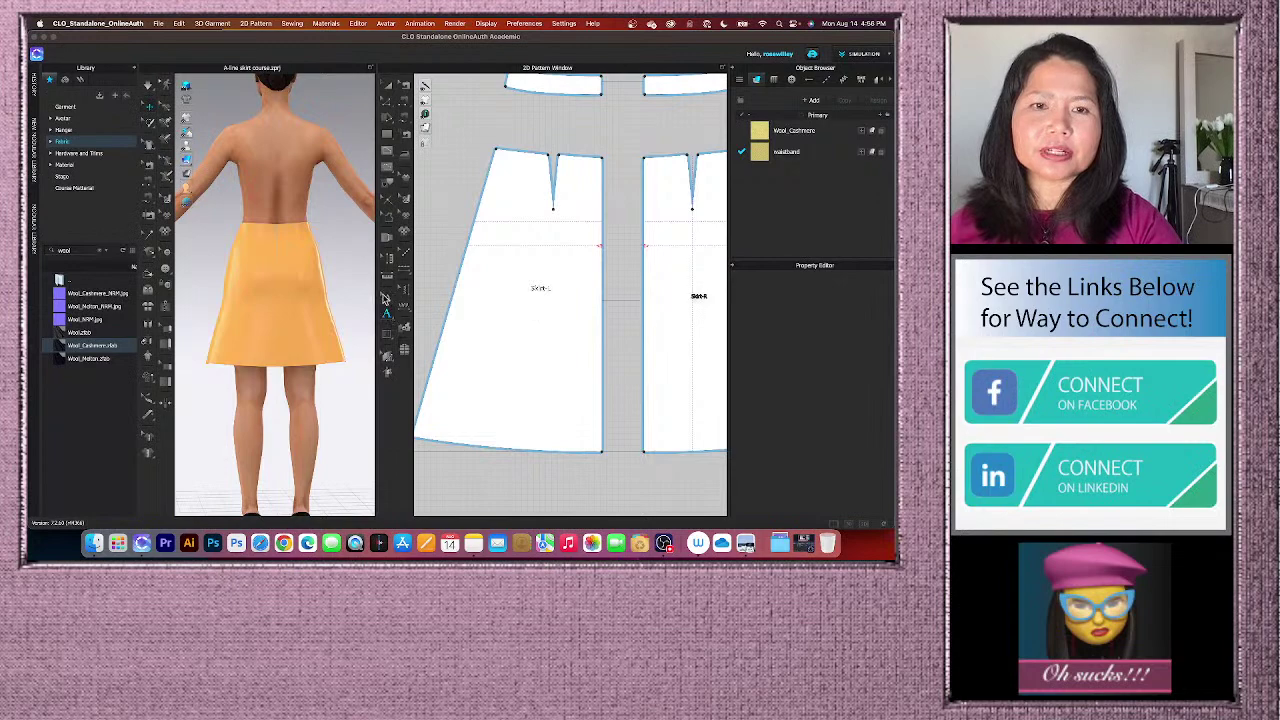
- Annotate the two back waistband pieces Waistband-L and Waistband-R
scroll(494, 309, "down", 3)
scroll(549, 194, "up", 2)
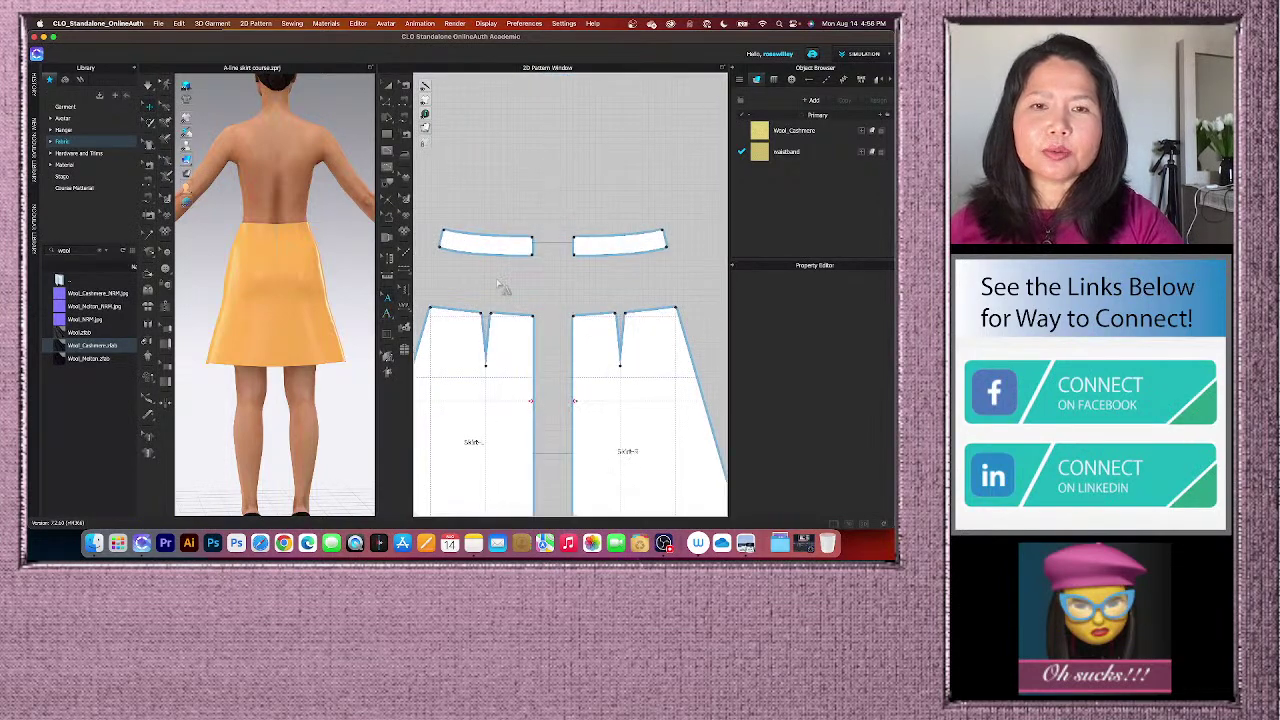
scroll(486, 250, "up", 3)
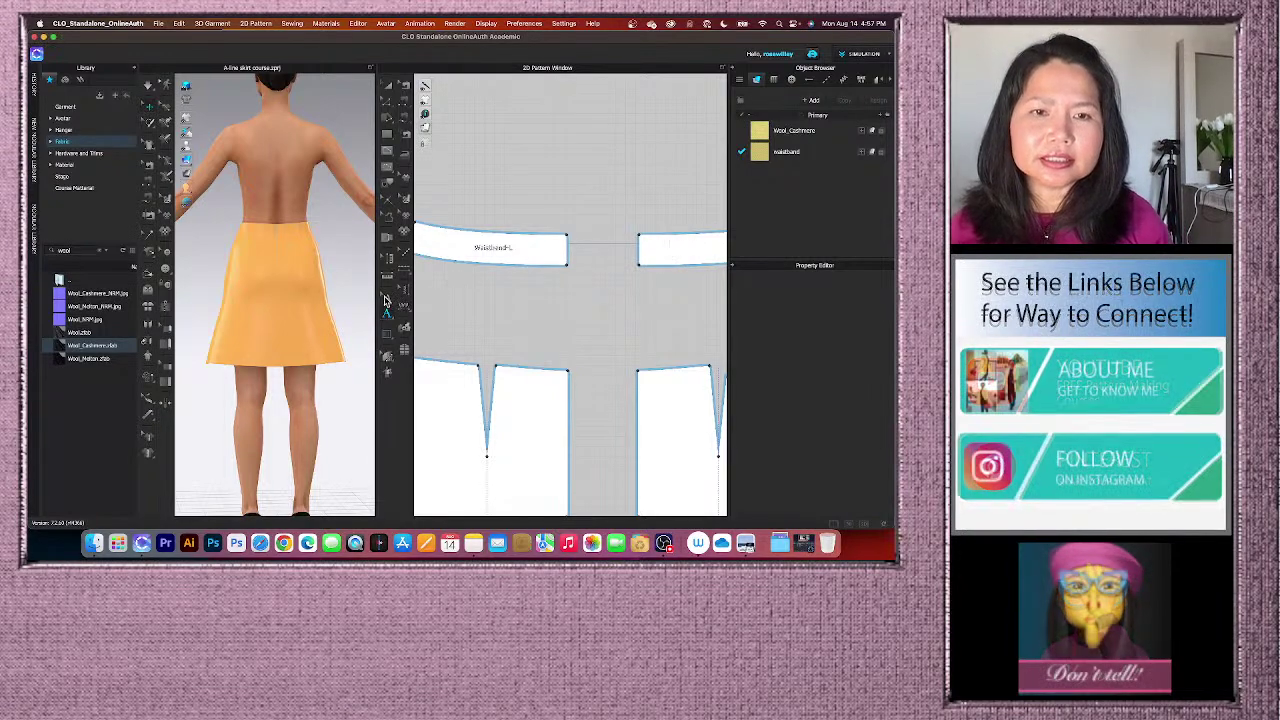
scroll(480, 280, "down", 4)
scroll(654, 263, "down", 5)
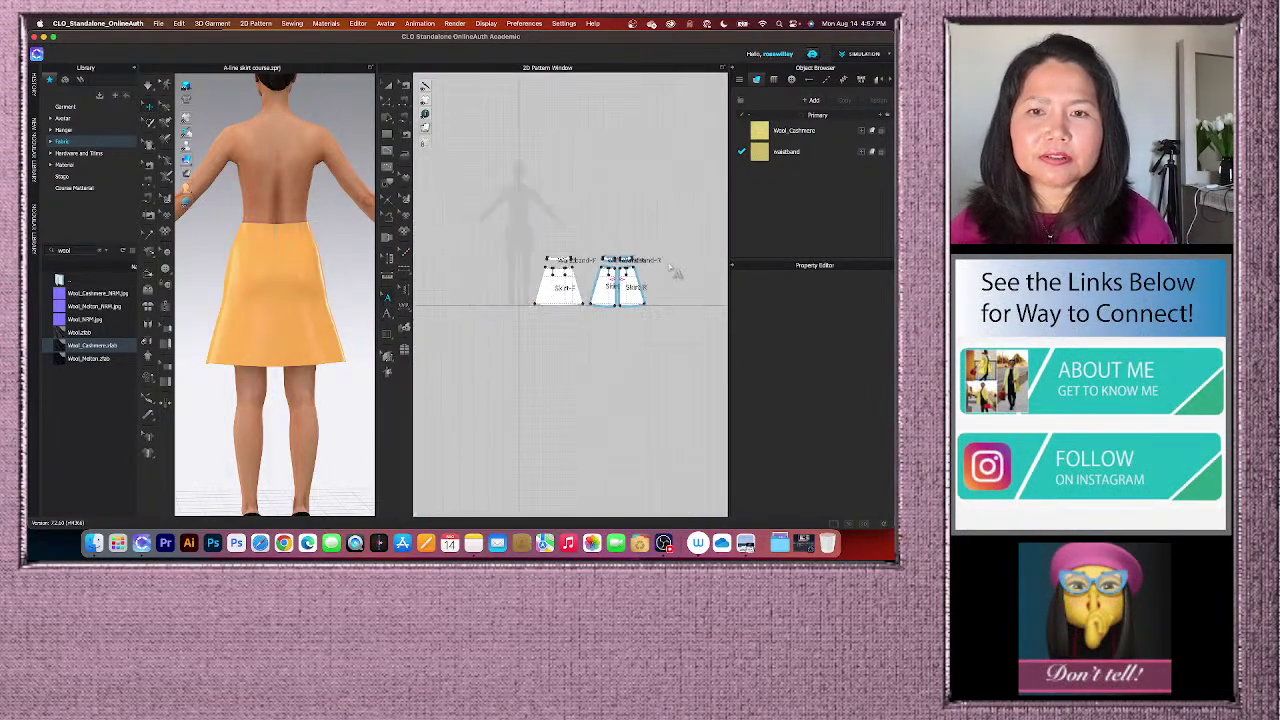
- Extend the front skirt's hem outline by 2 cm with Offset Pattern Outline, using Mirror side segments and an internal line
scroll(668, 268, "up", 3)
scroll(520, 310, "up", 3)
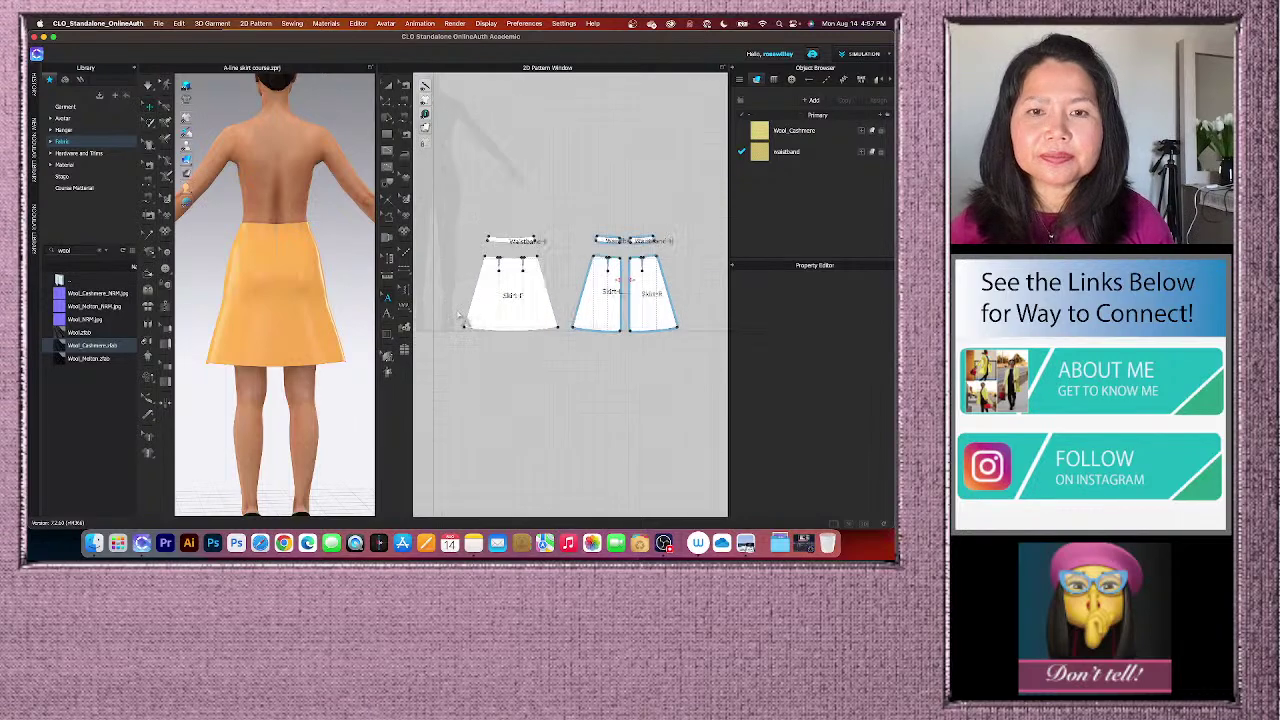
scroll(508, 366, "up", 2)
scroll(498, 358, "up", 2)
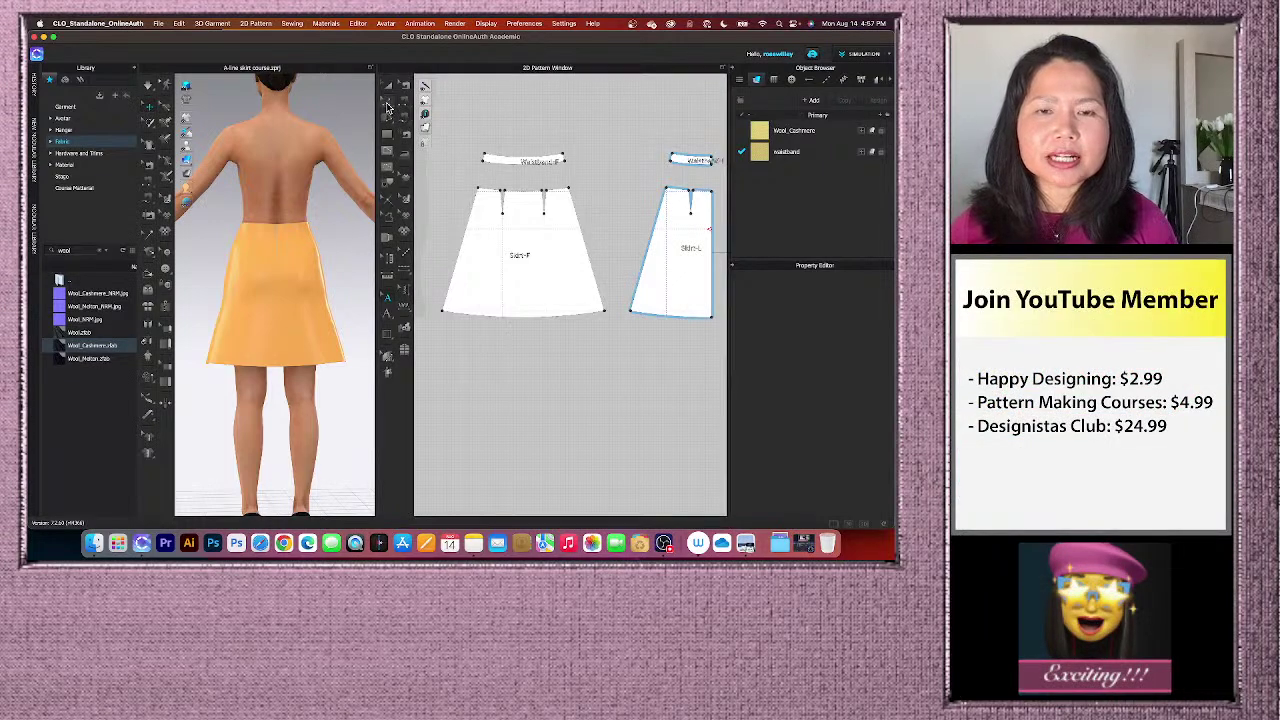
scroll(589, 357, "up", 3)
scroll(551, 309, "down", 4)
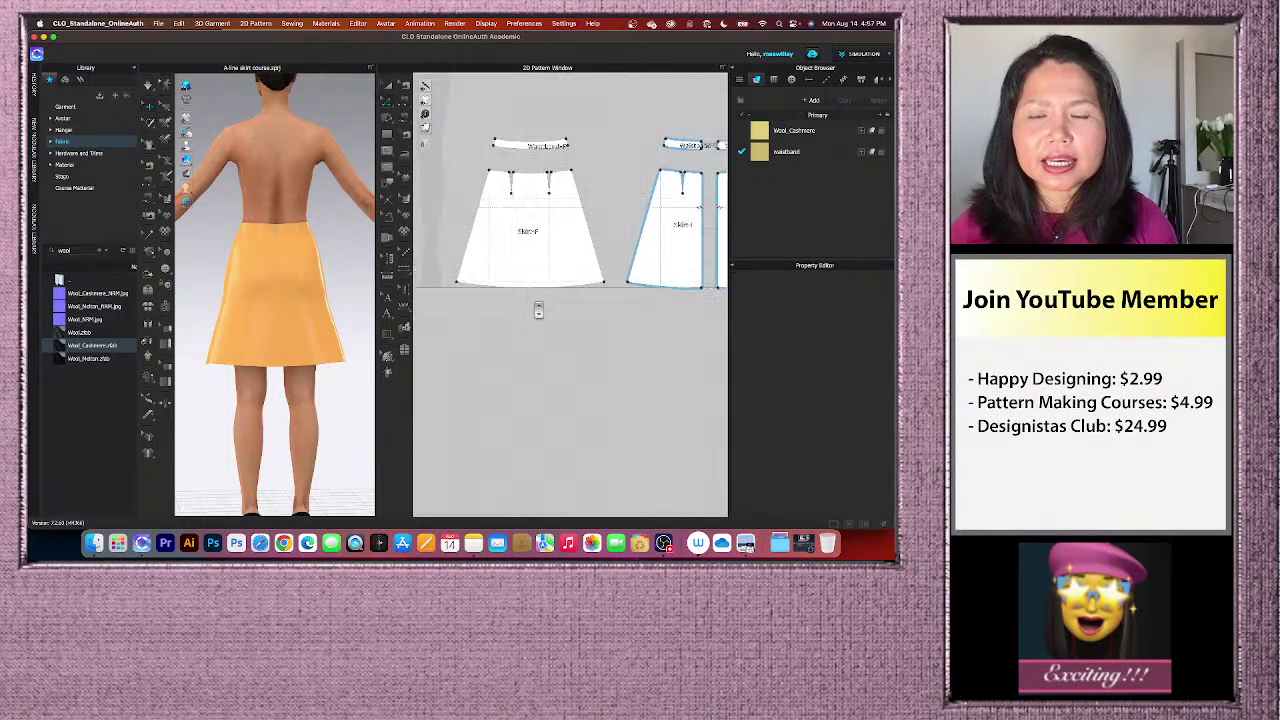
left_click(531, 286)
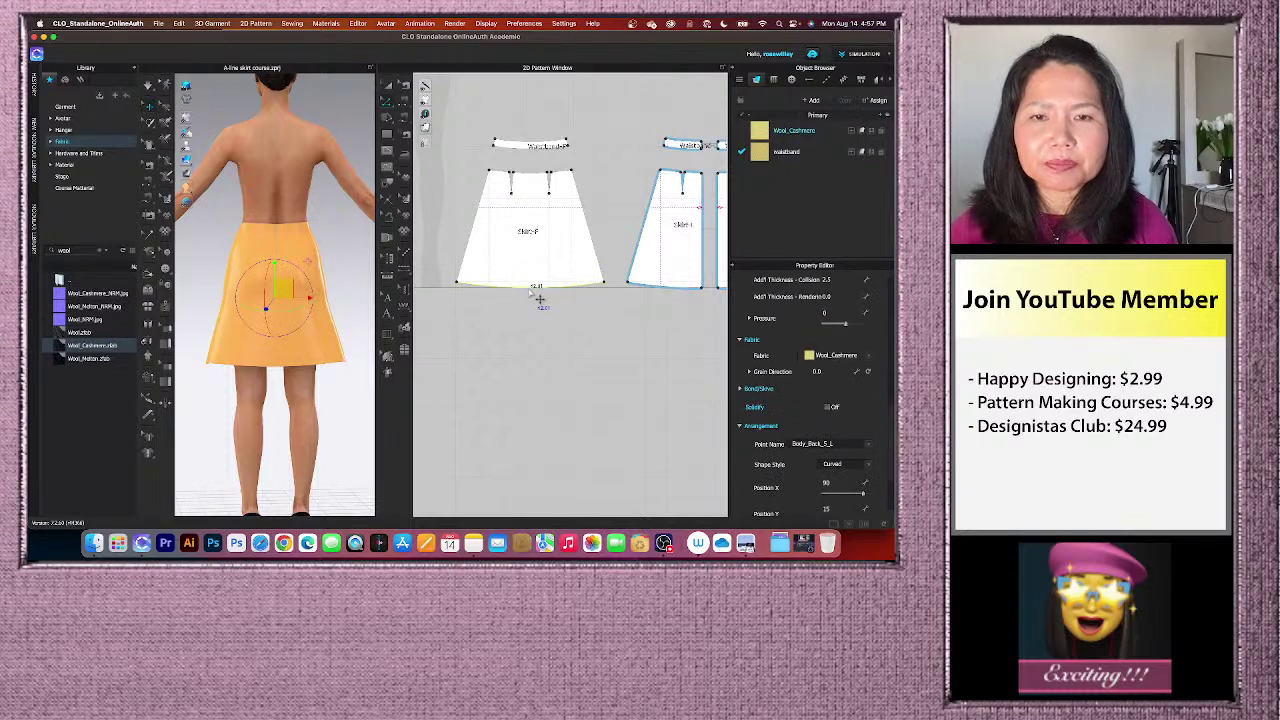
right_click(530, 288)
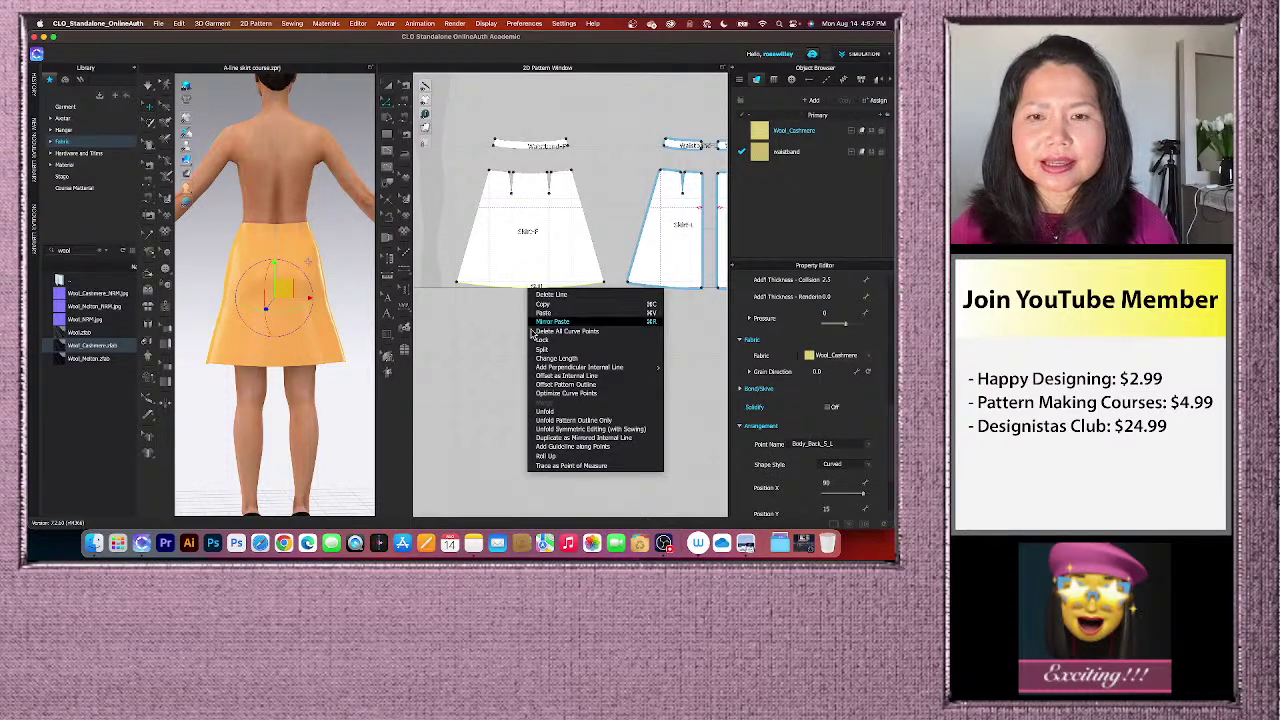
left_click(567, 386)
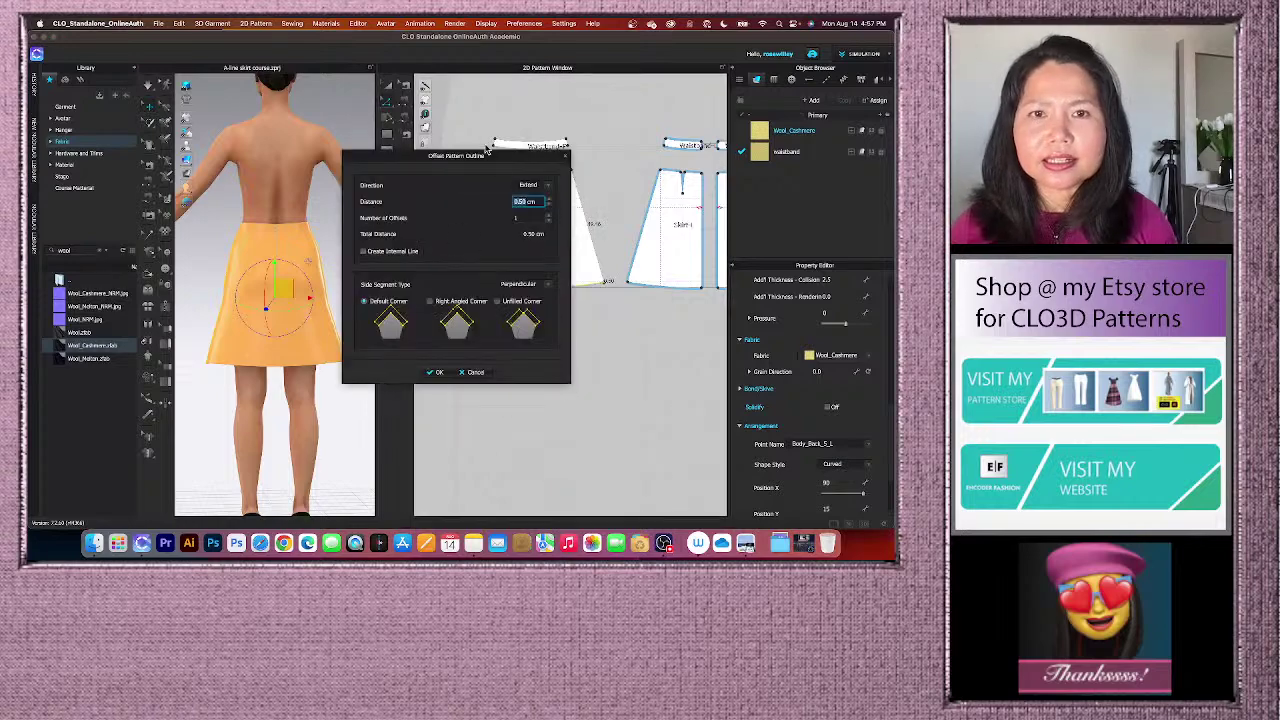
left_click_drag(502, 160, 345, 155)
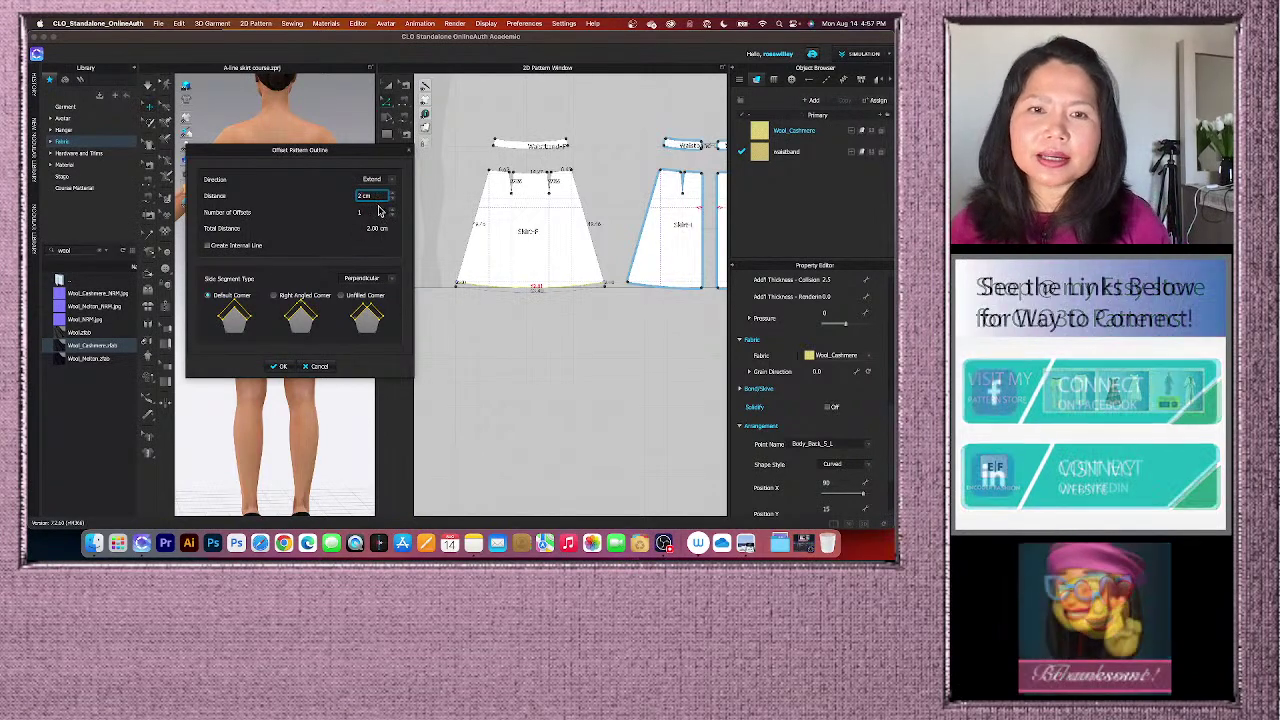
left_click(390, 282)
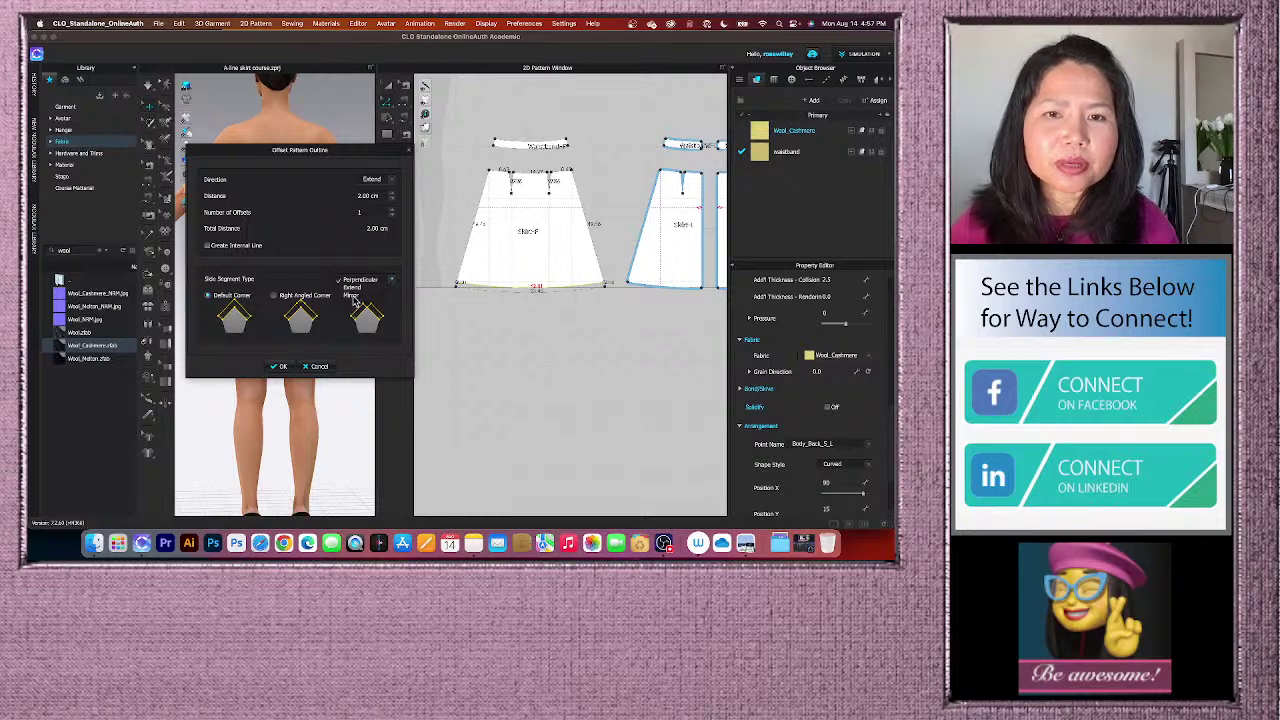
left_click(352, 296)
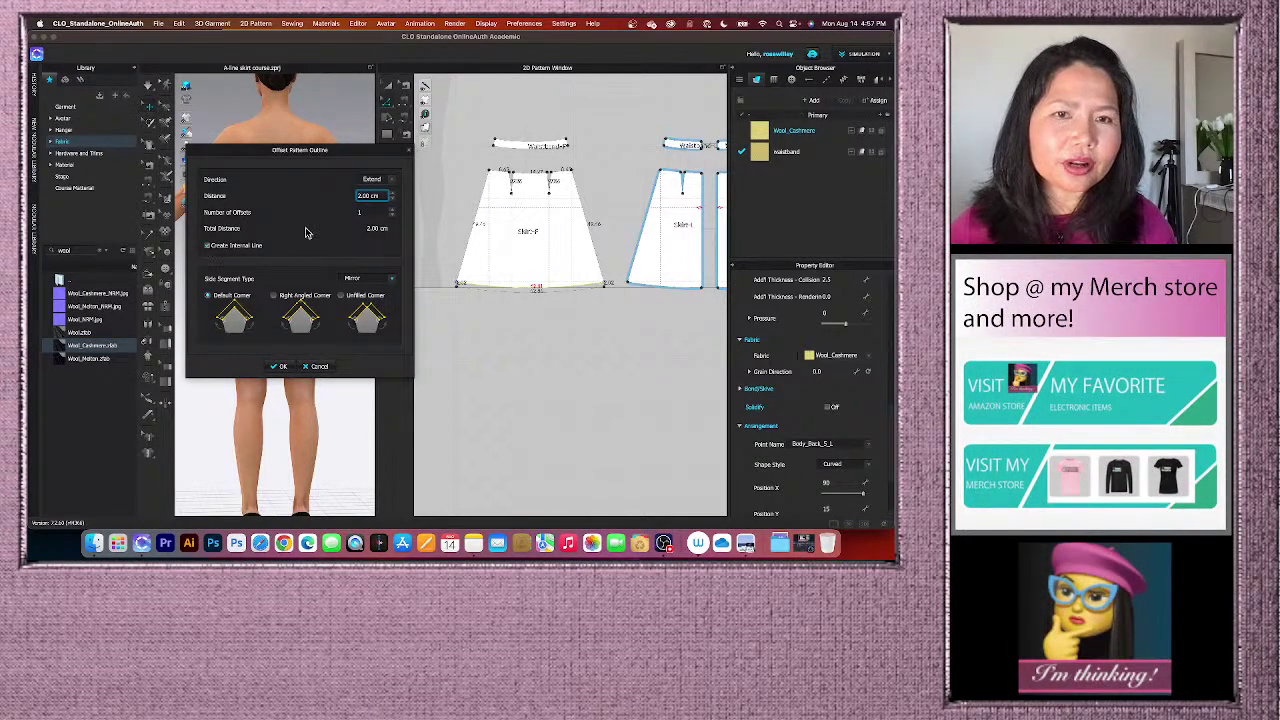
left_click(281, 369)
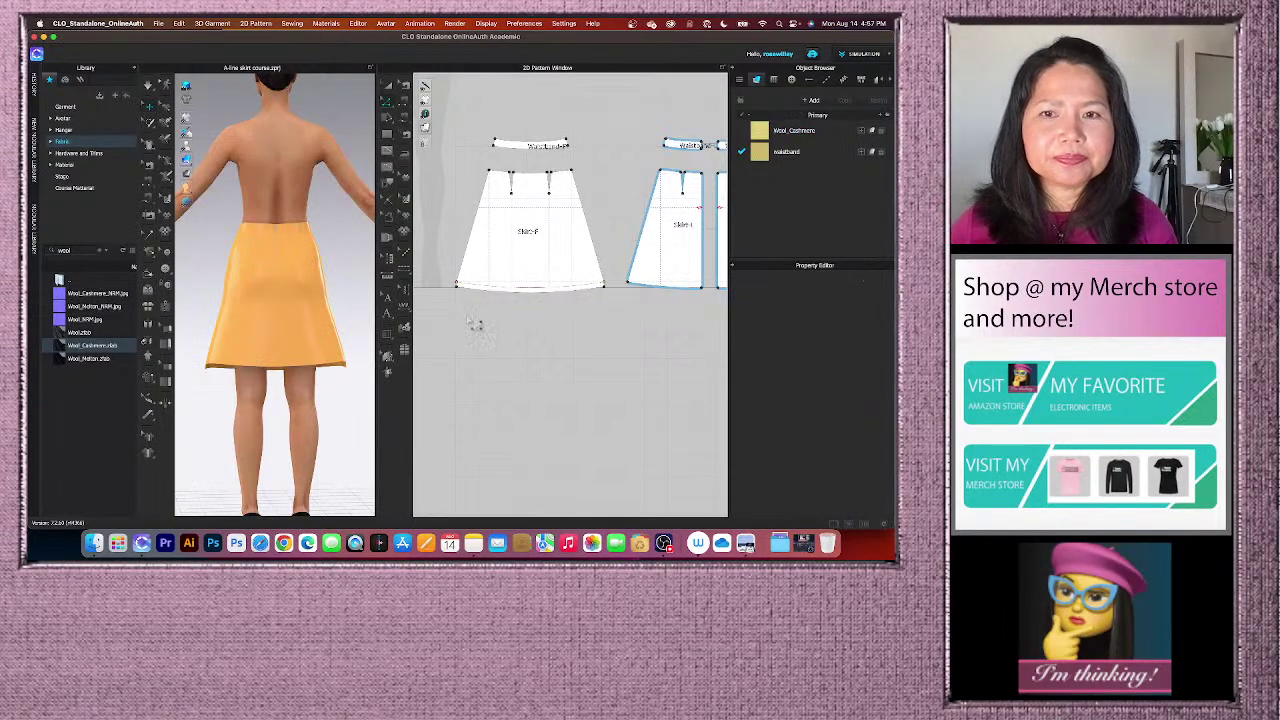
- Extend the hem outline of the back skirt pieces by 2 cm with Offset Pattern Outline, using Mirror side segments and an internal line
scroll(448, 312, "down", 2)
scroll(635, 318, "up", 3)
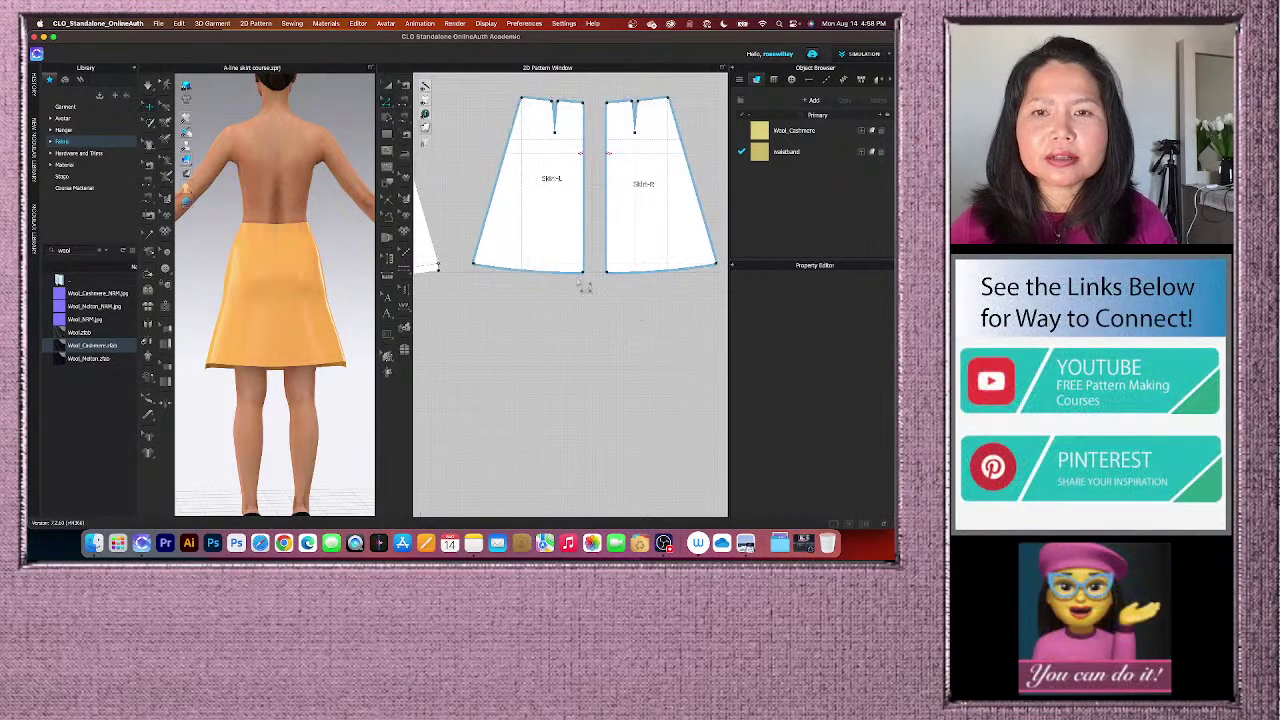
left_click(556, 280)
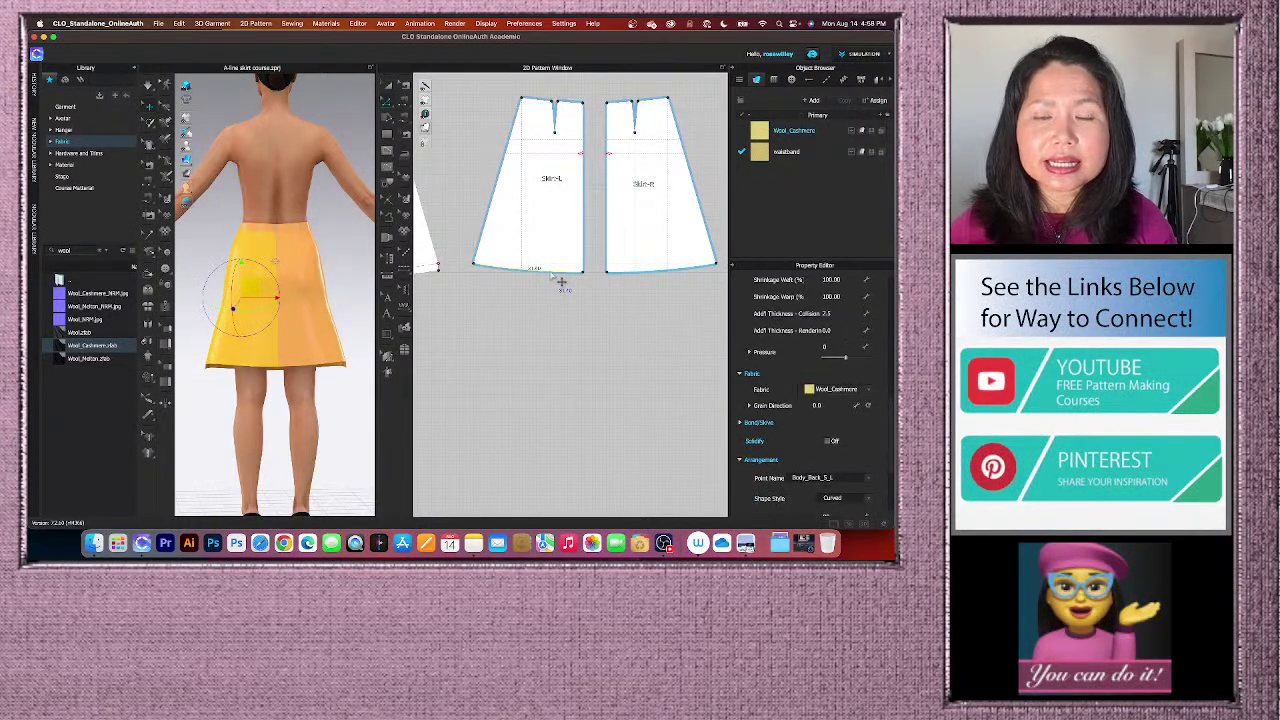
right_click(551, 272)
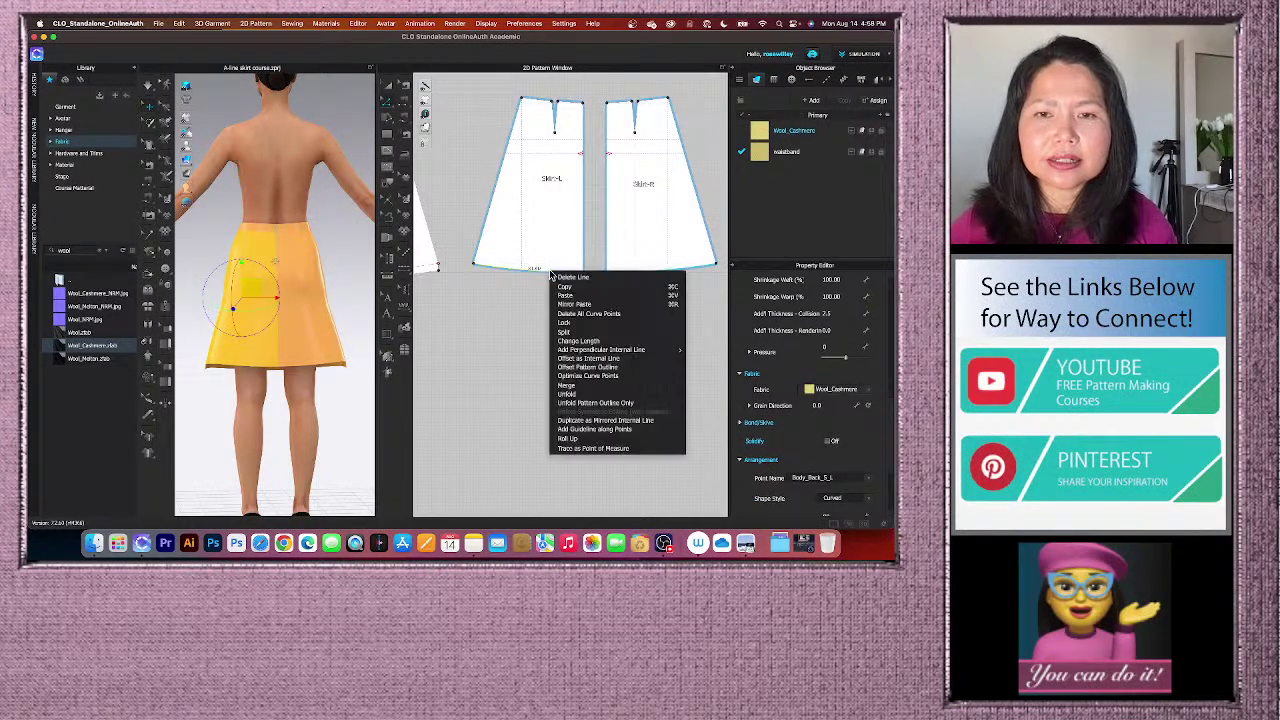
left_click(588, 367)
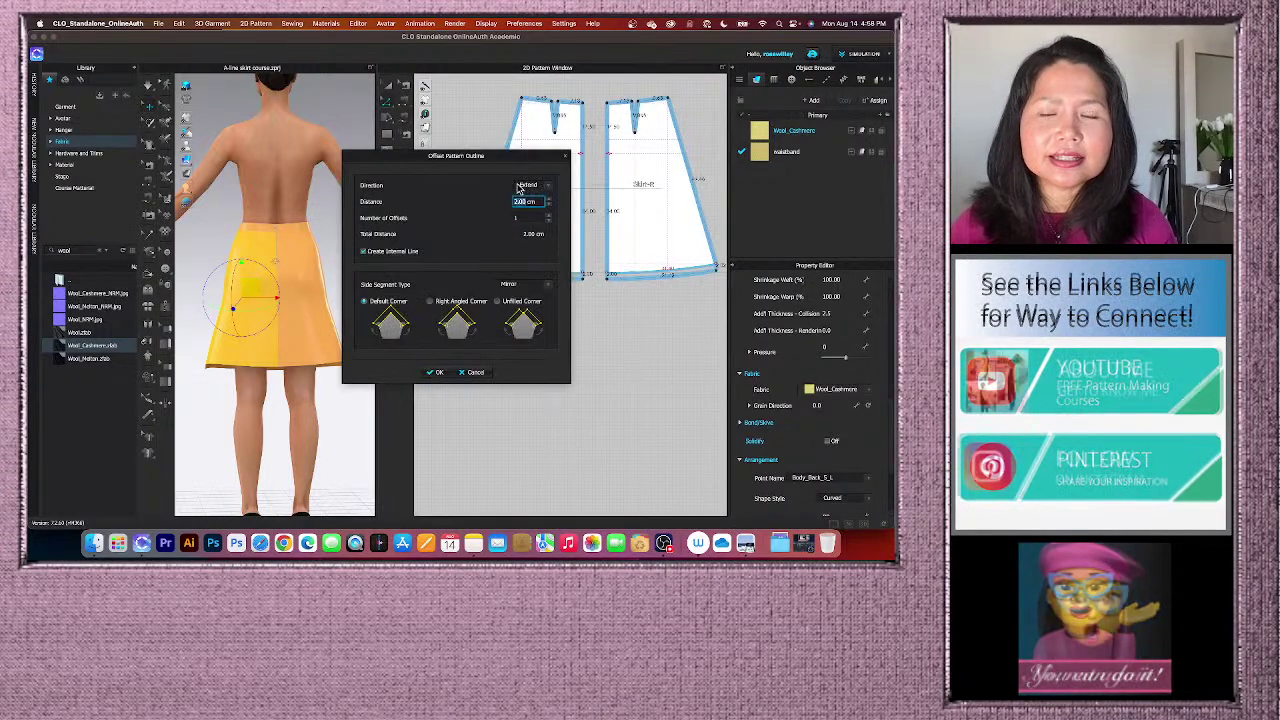
left_click_drag(474, 164, 390, 161)
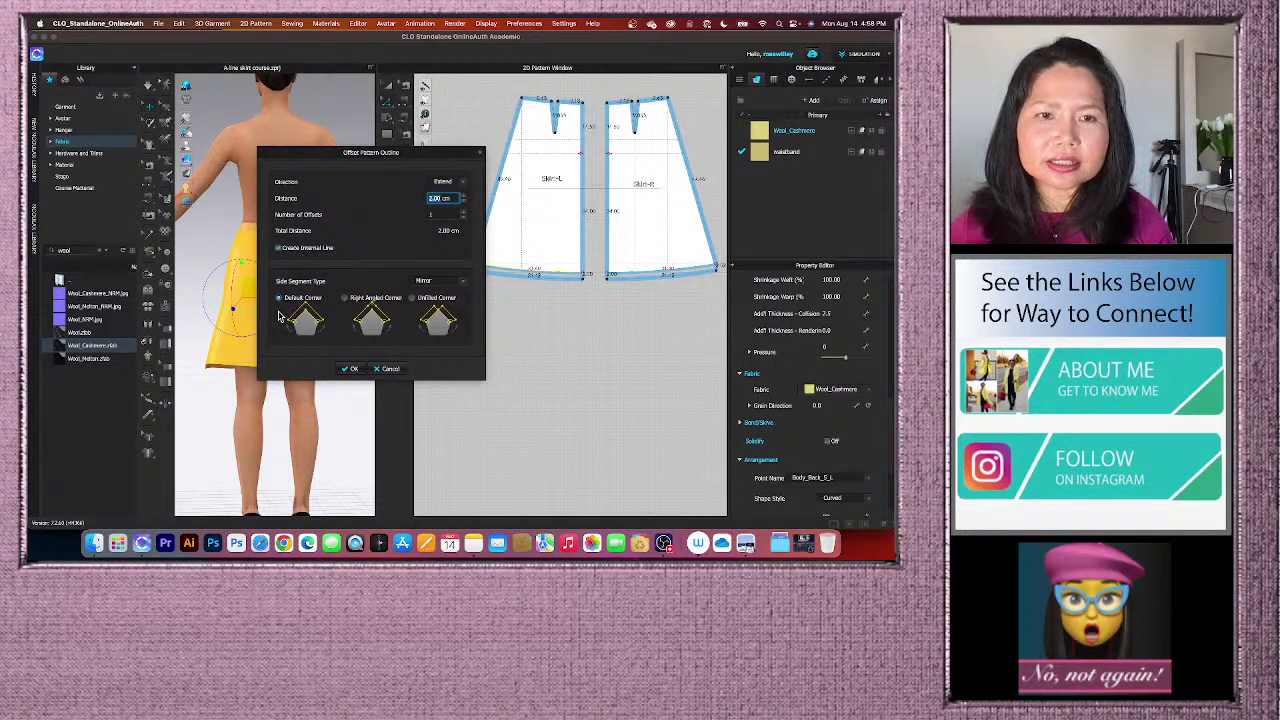
left_click(350, 369)
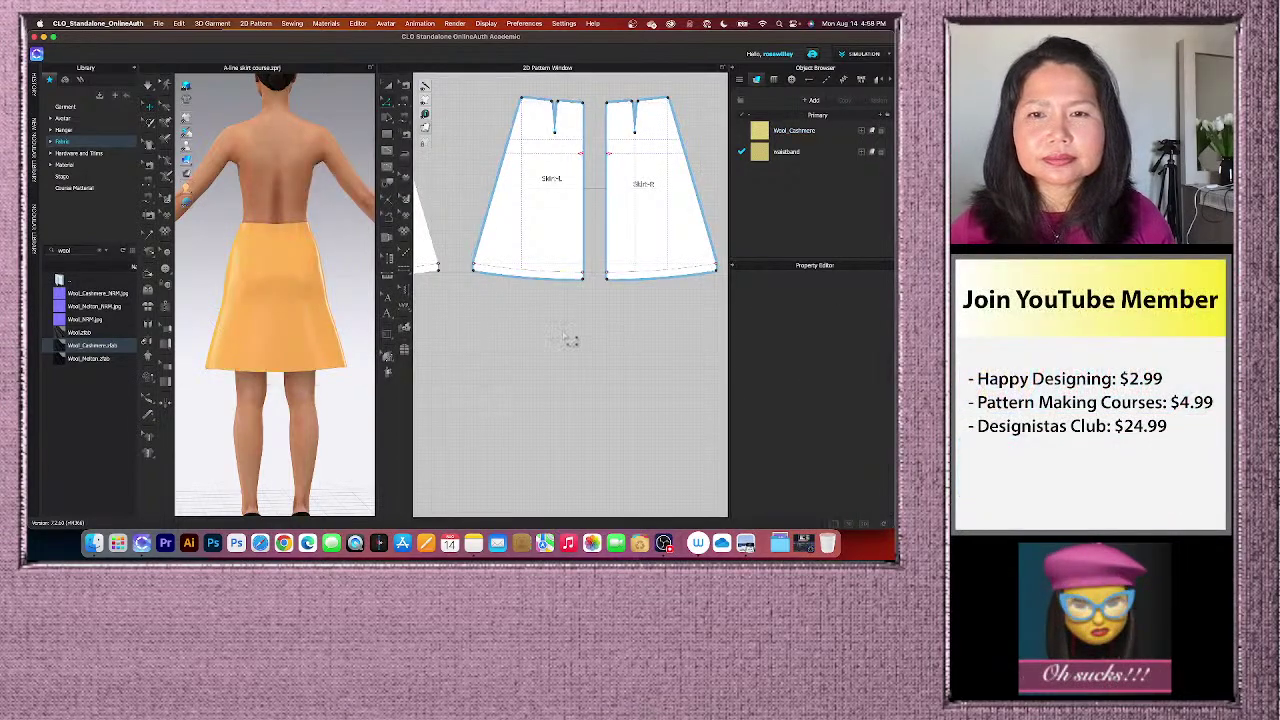
- Offset the original hem lines on the front and back skirt pieces as internal lines at 2 cm, extended to the pattern outline
scroll(586, 320, "down", 4)
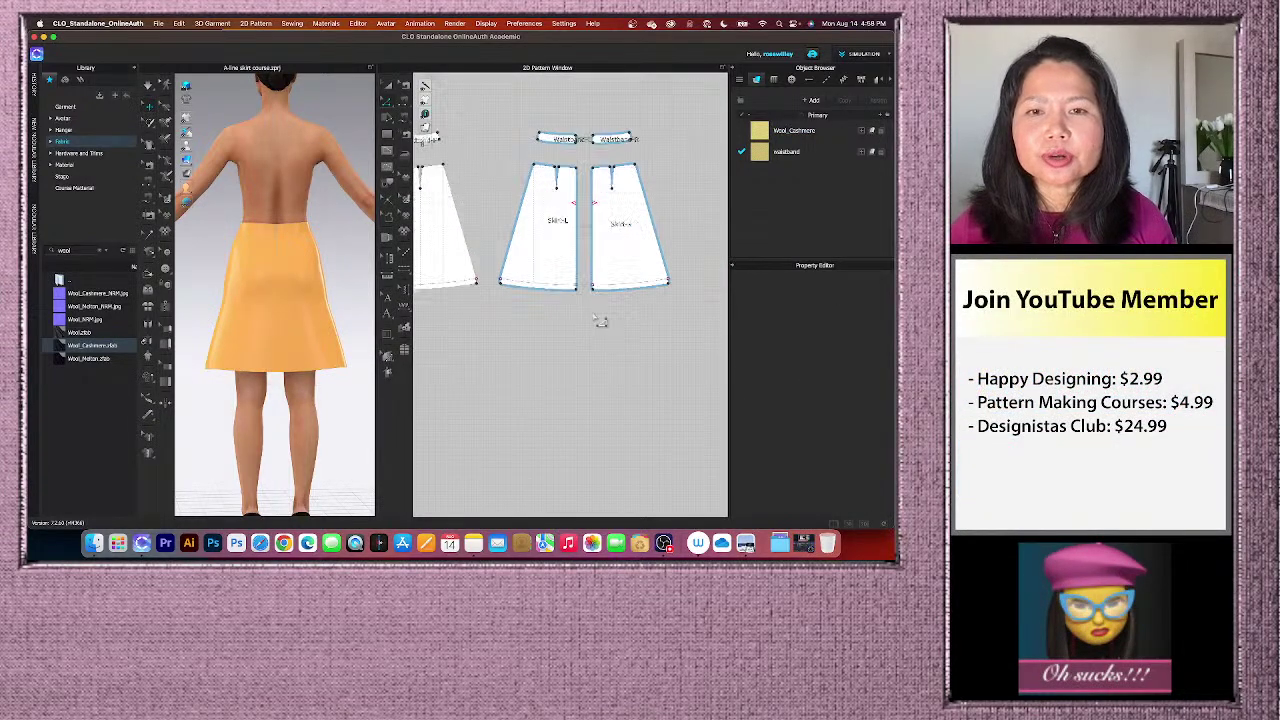
scroll(548, 294, "down", 2)
scroll(532, 308, "up", 1)
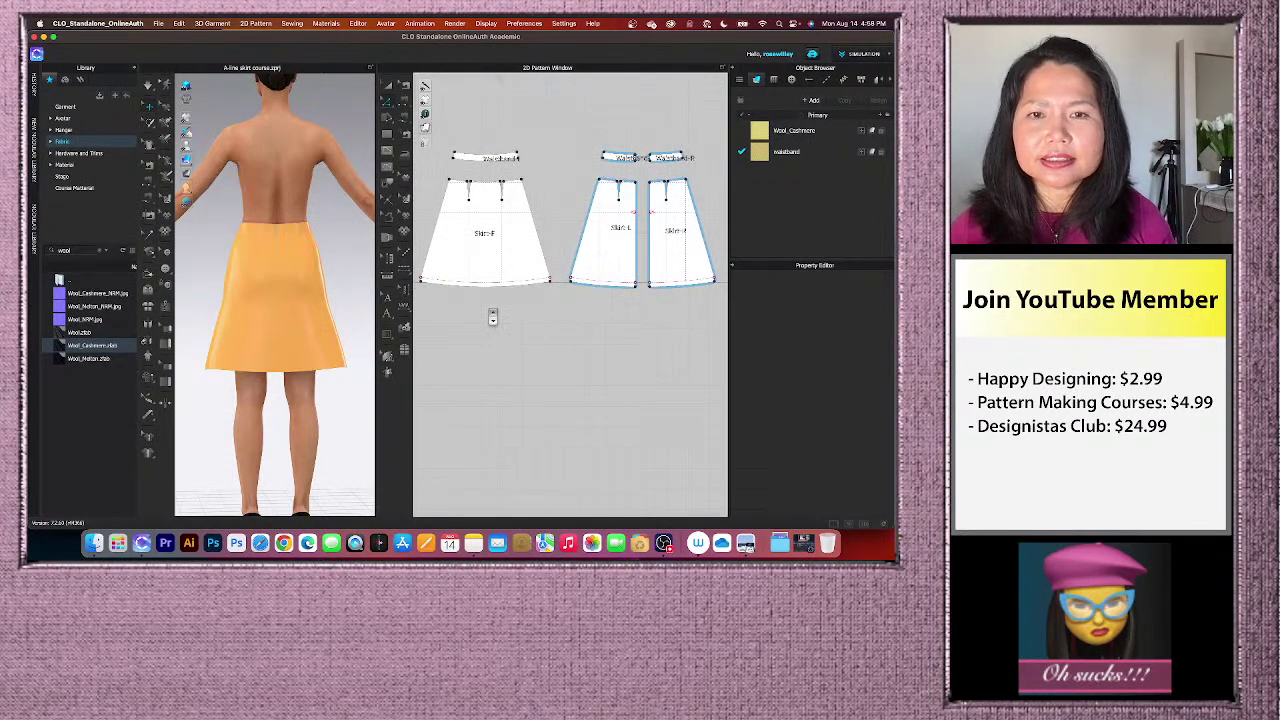
left_click(507, 292)
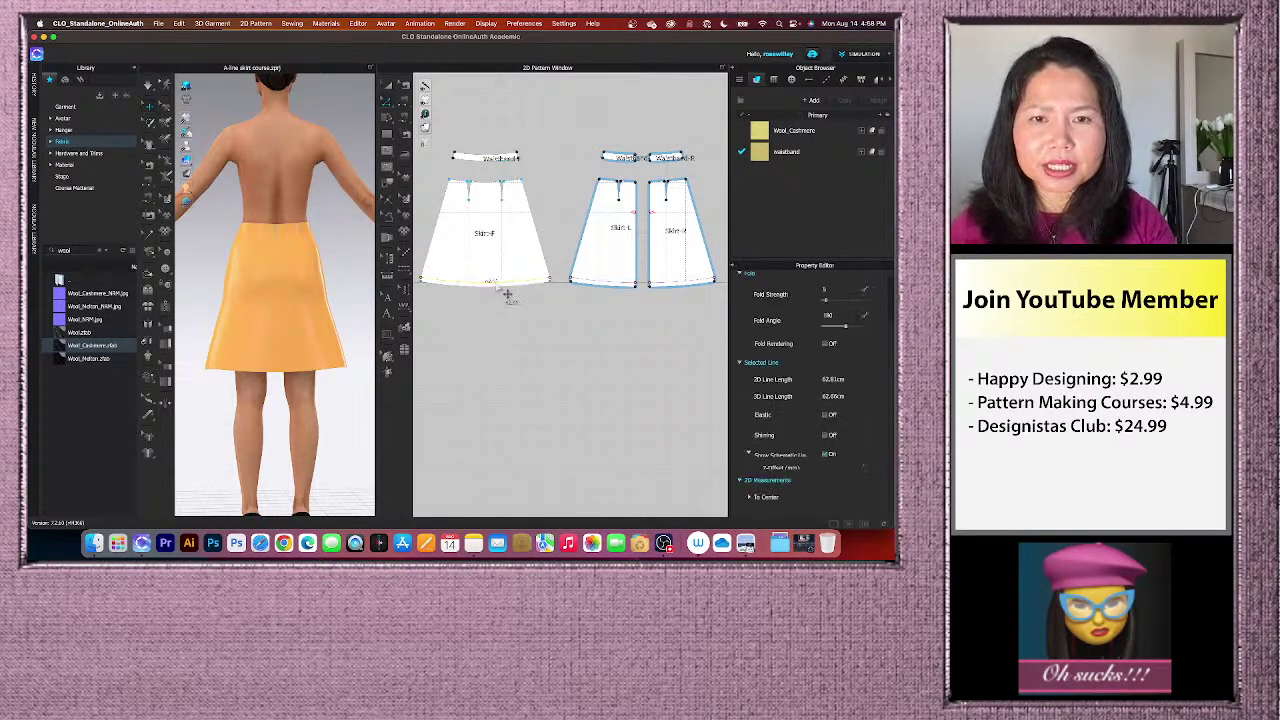
left_click(622, 286, "shift")
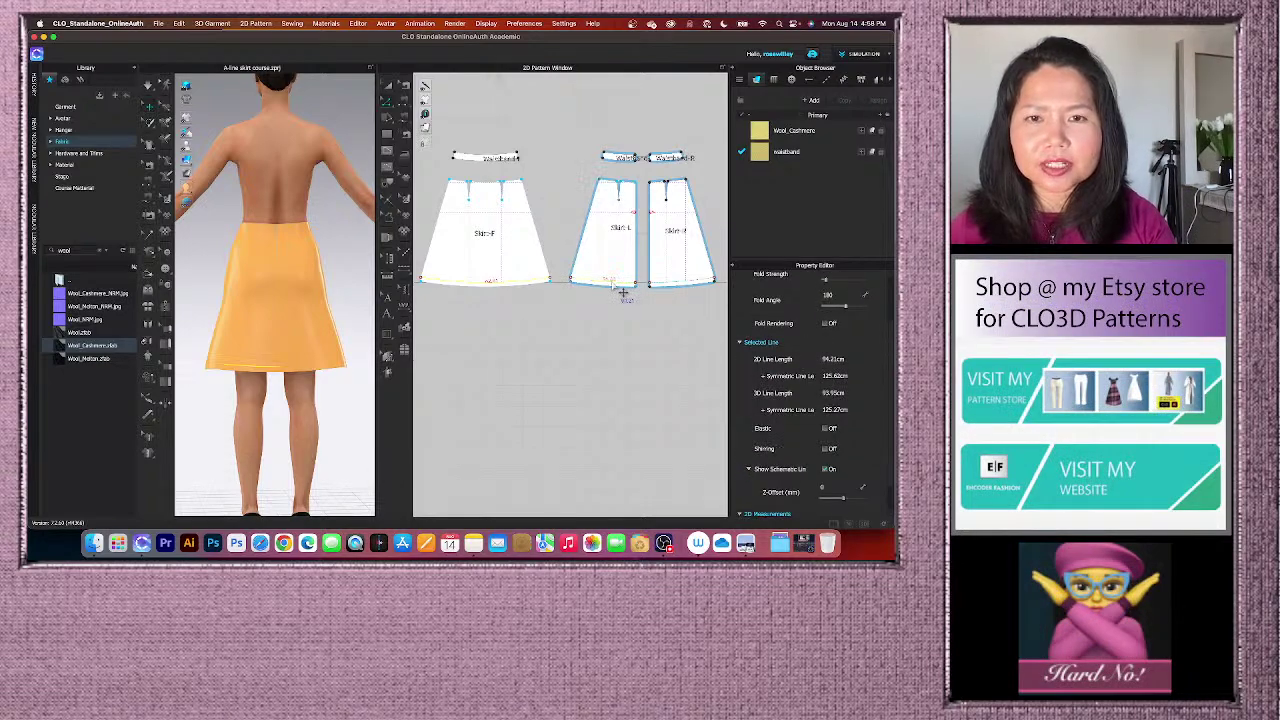
right_click(614, 287)
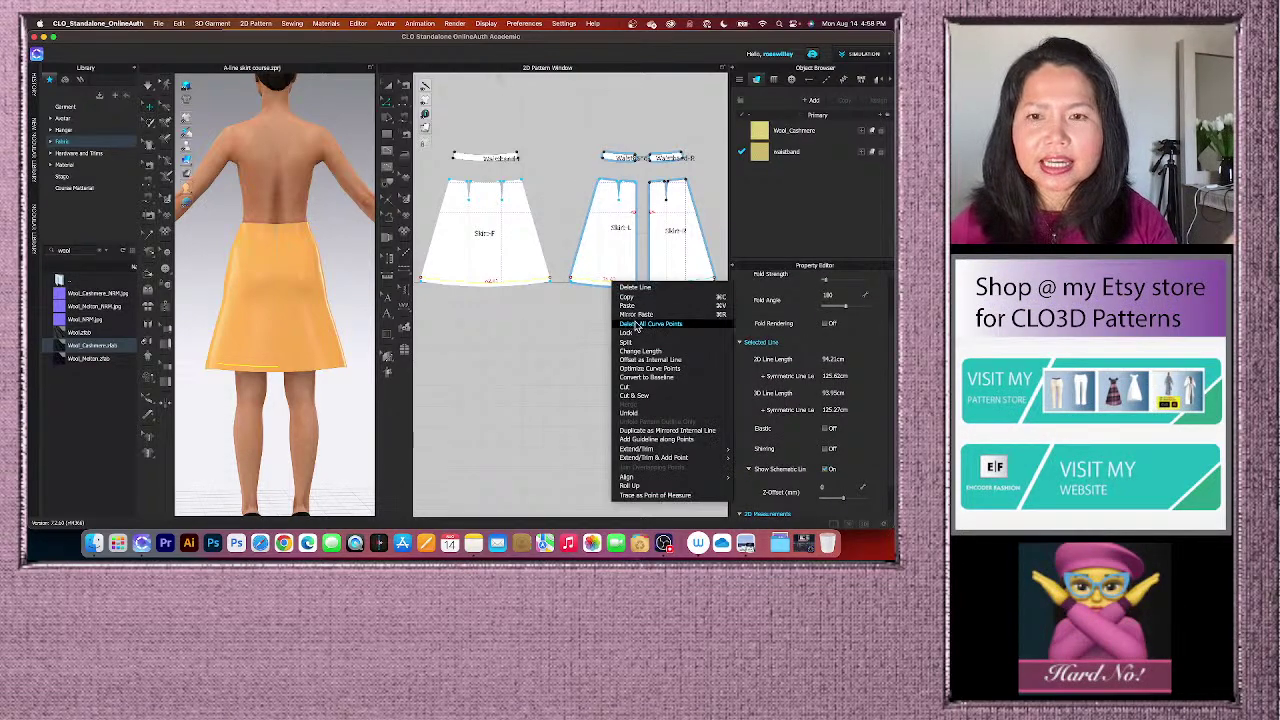
left_click(653, 361)
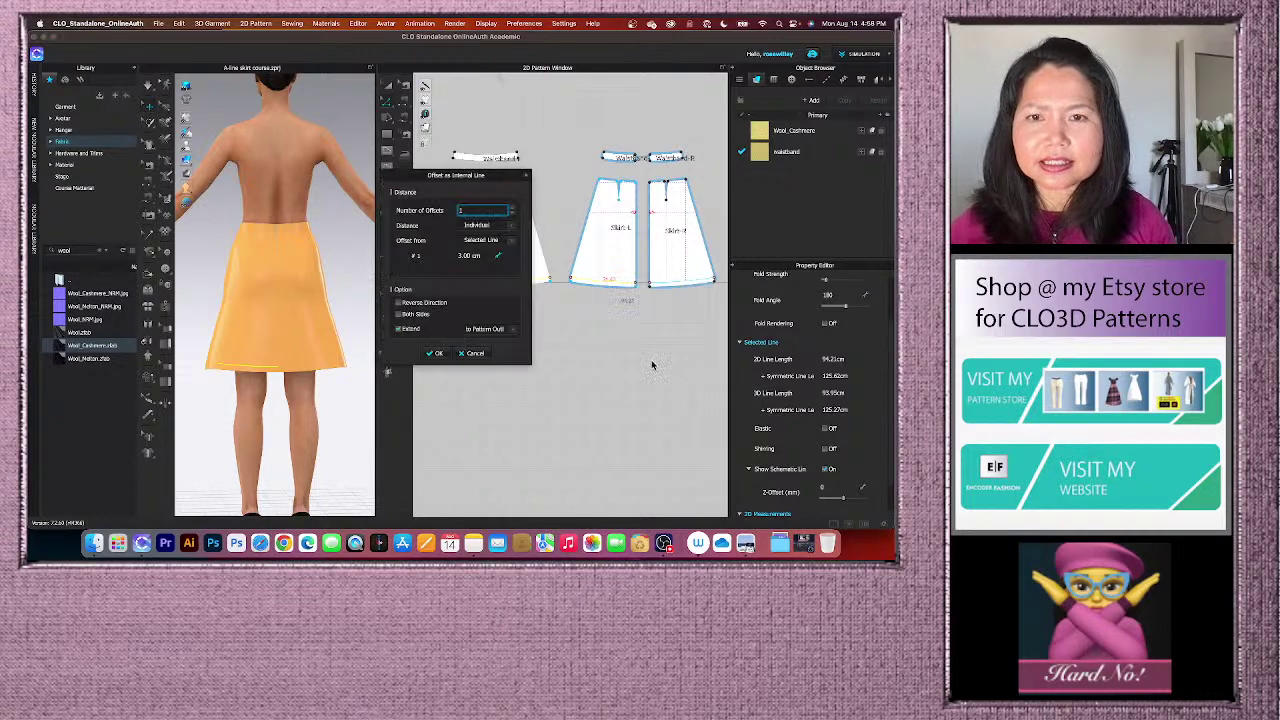
left_click_drag(502, 178, 375, 178)
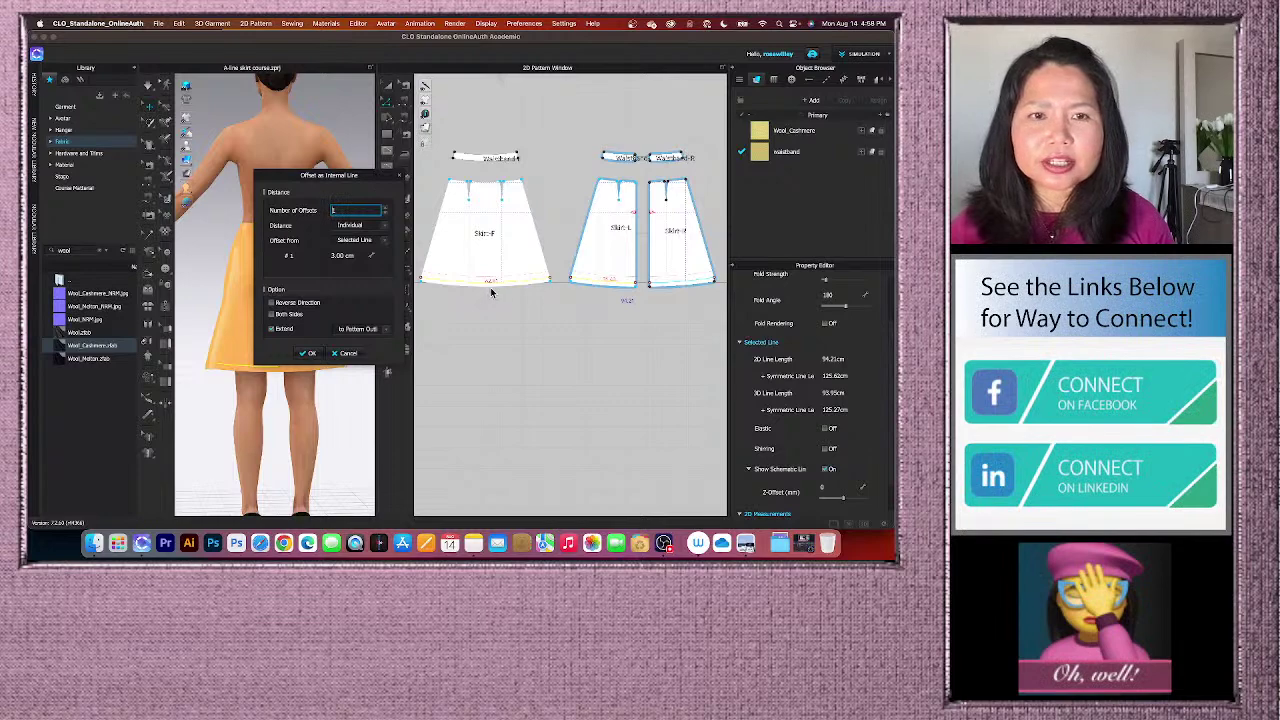
left_click(343, 257)
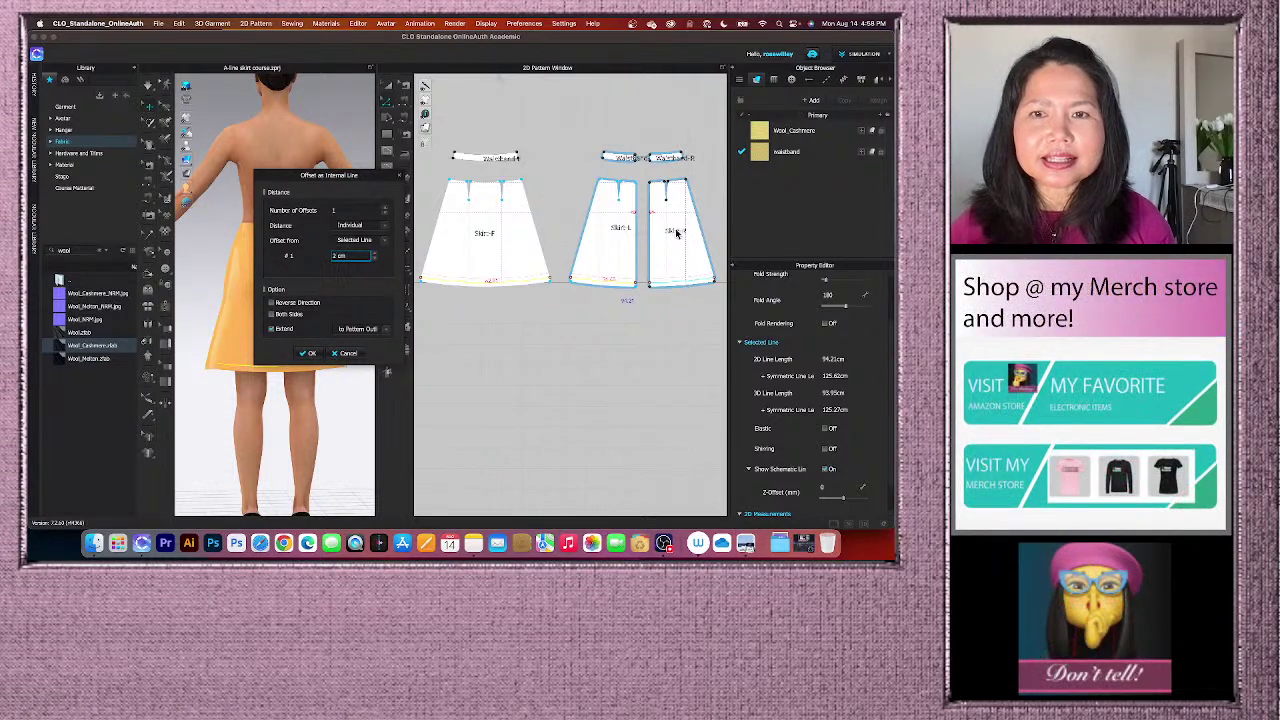
left_click(311, 355)
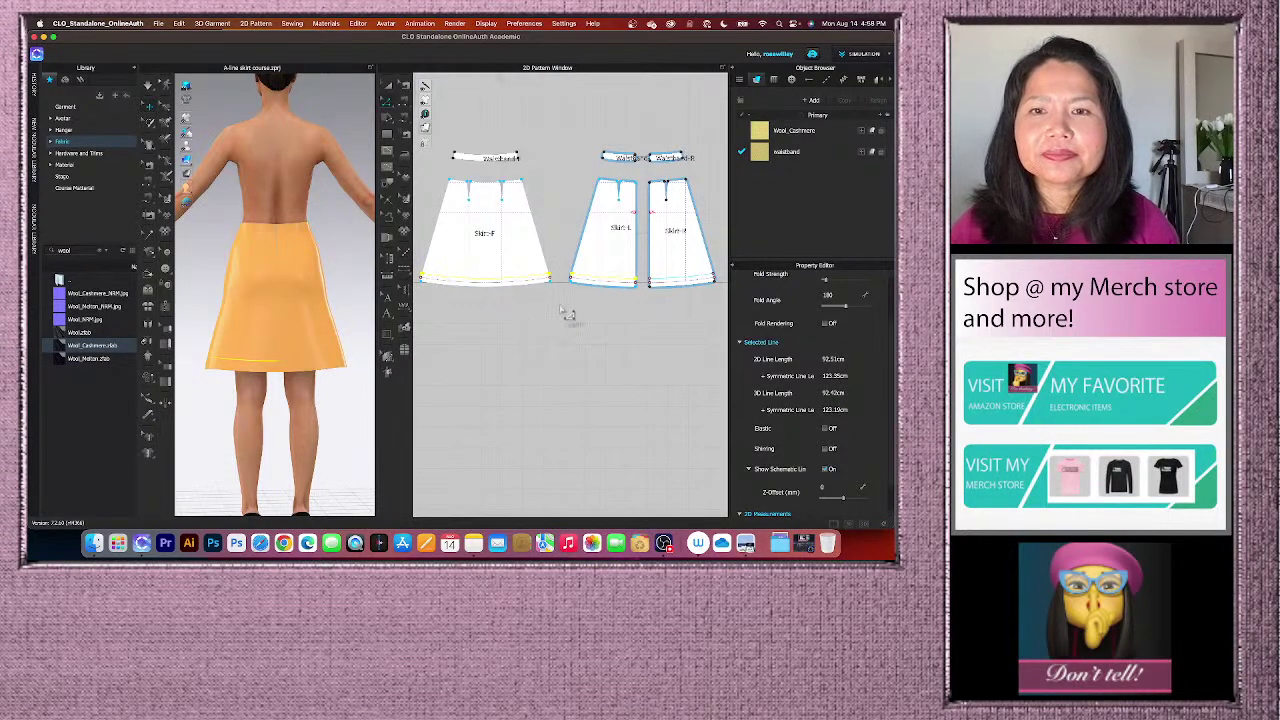
- Show the internal lines on the 3D garment and widen the 3D view around the skirt's hem
scroll(530, 252, "down", 2)
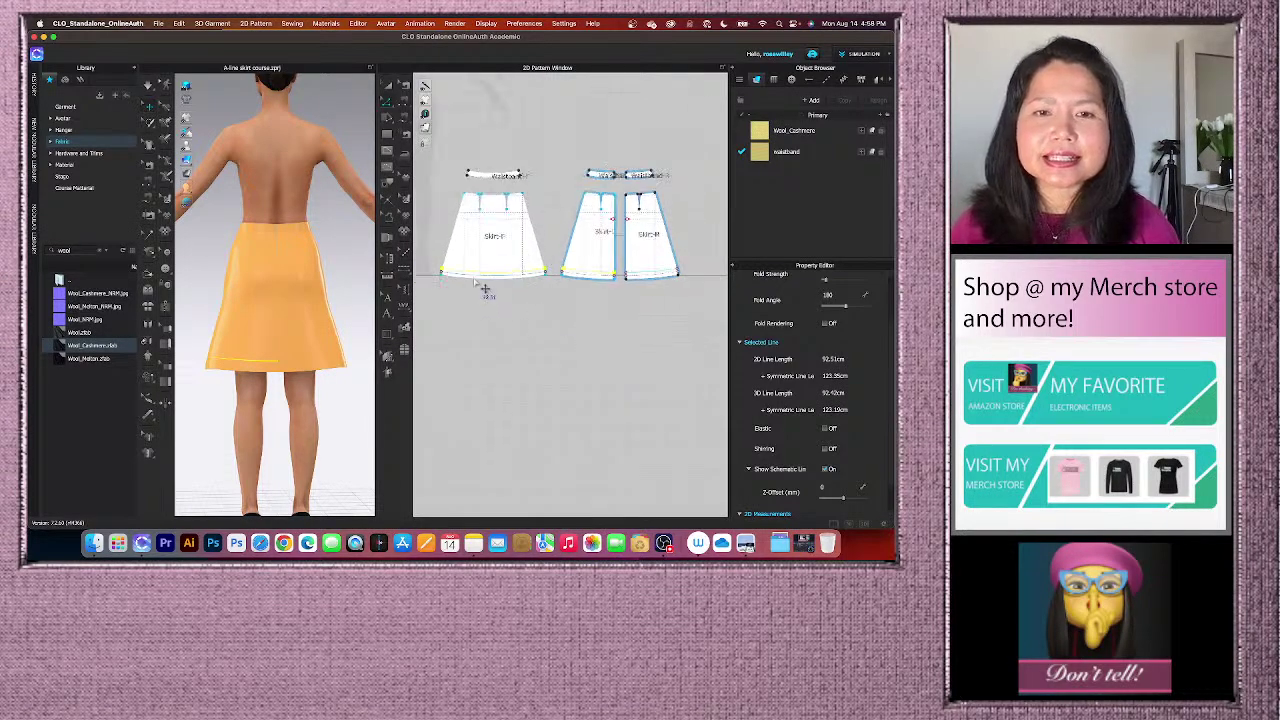
scroll(486, 286, "up", 2)
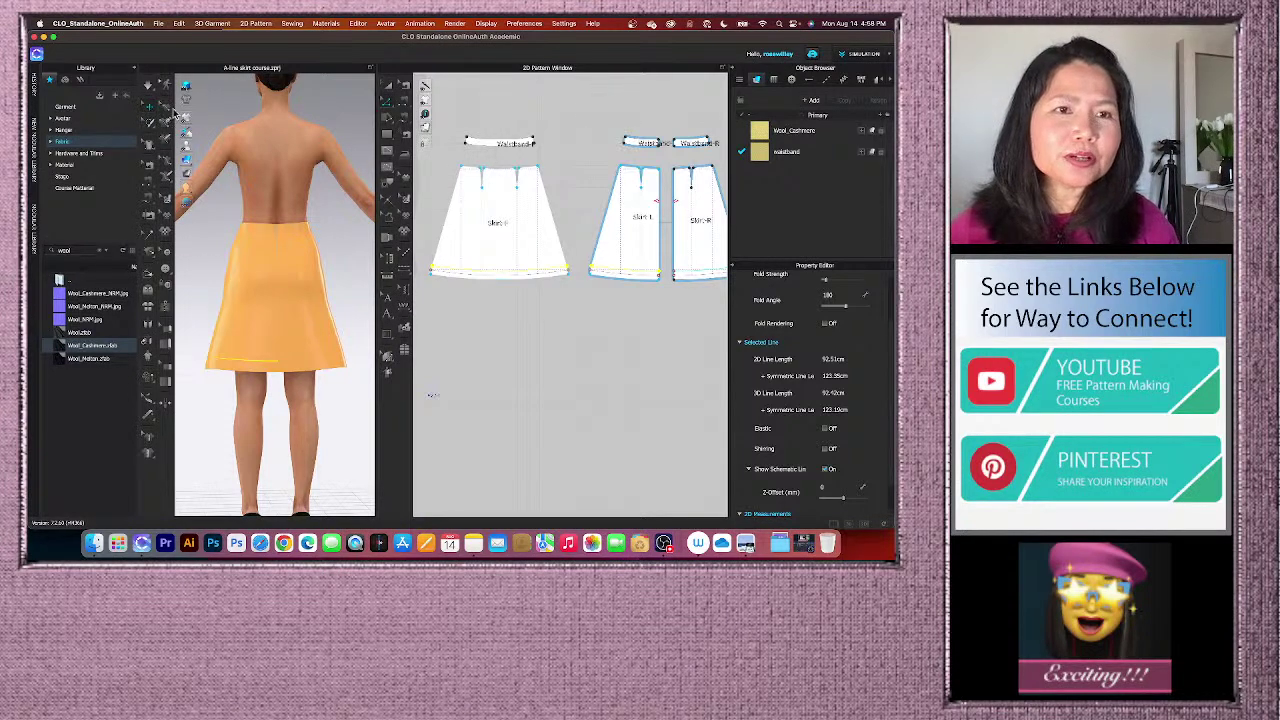
mouse_move(186, 118)
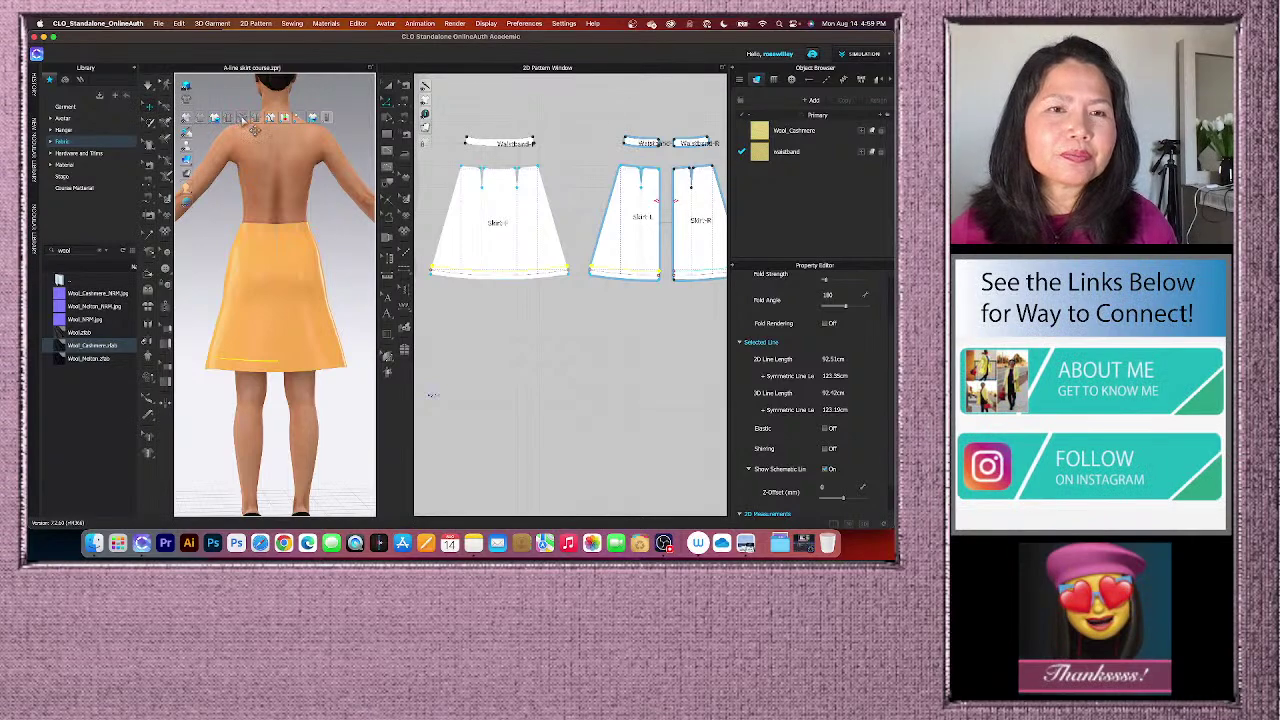
left_click(243, 119)
scroll(261, 172, "up", 5)
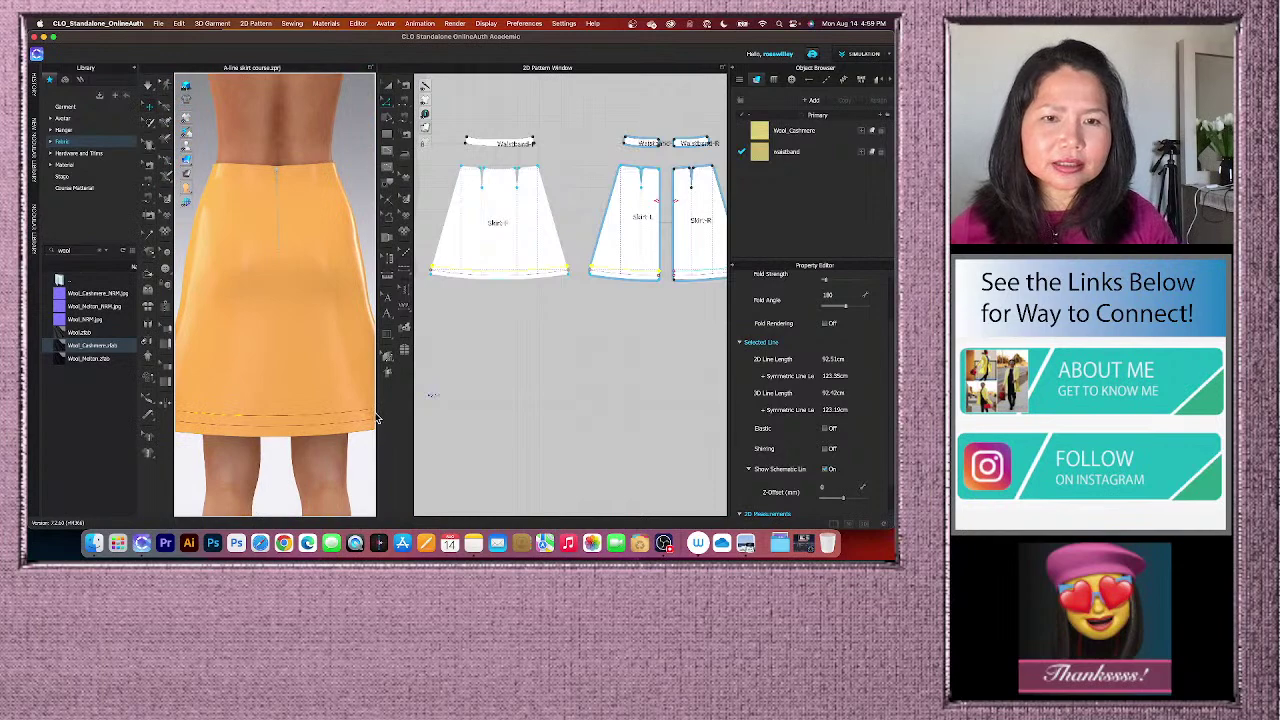
left_click_drag(376, 412, 503, 378)
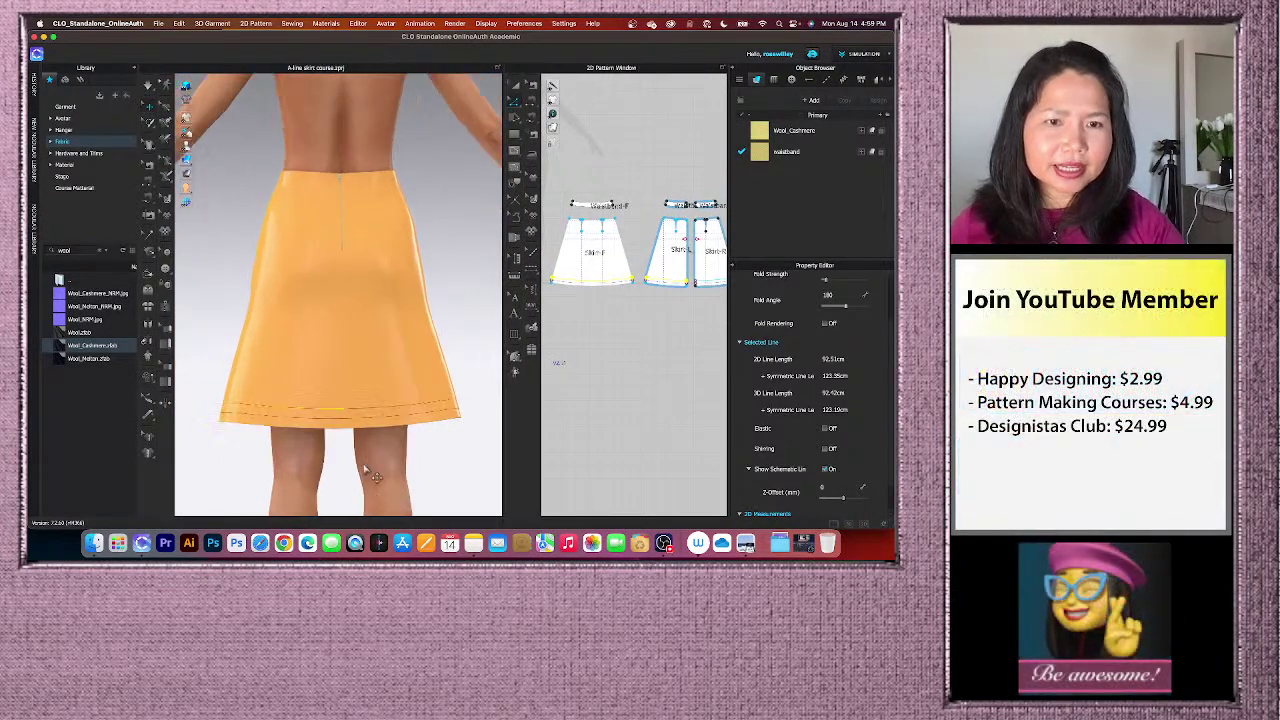
middle_click_drag(352, 485, 349, 388)
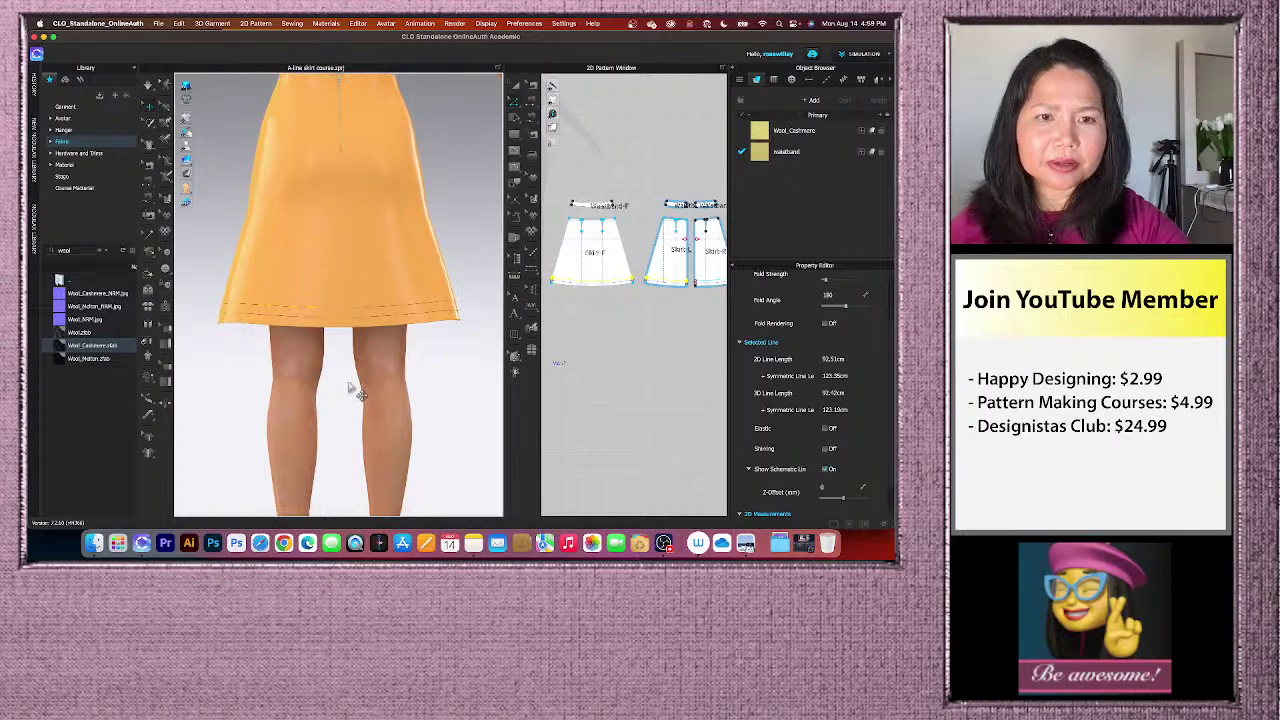
- Fold the back skirt's hem allowance inward along its original hem line with Fold Arrangement, to a fold angle of 40
left_click(149, 278)
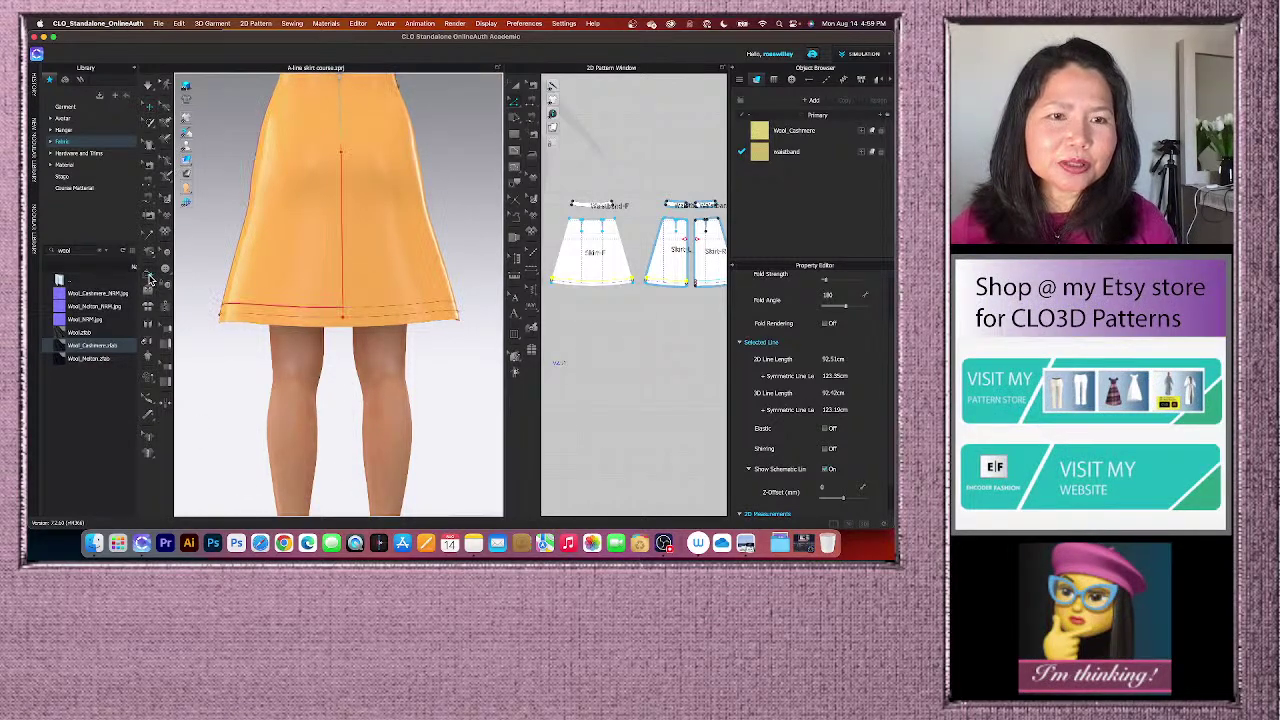
left_click(414, 330)
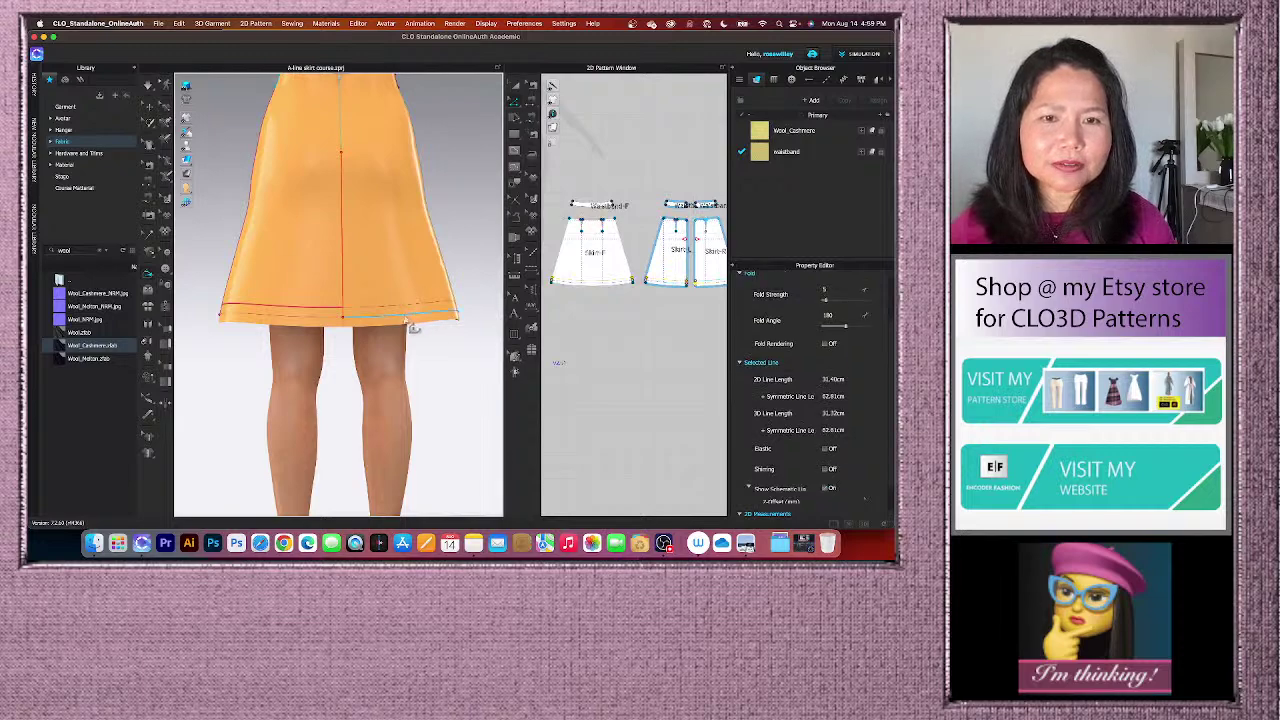
left_click_drag(402, 332, 396, 292)
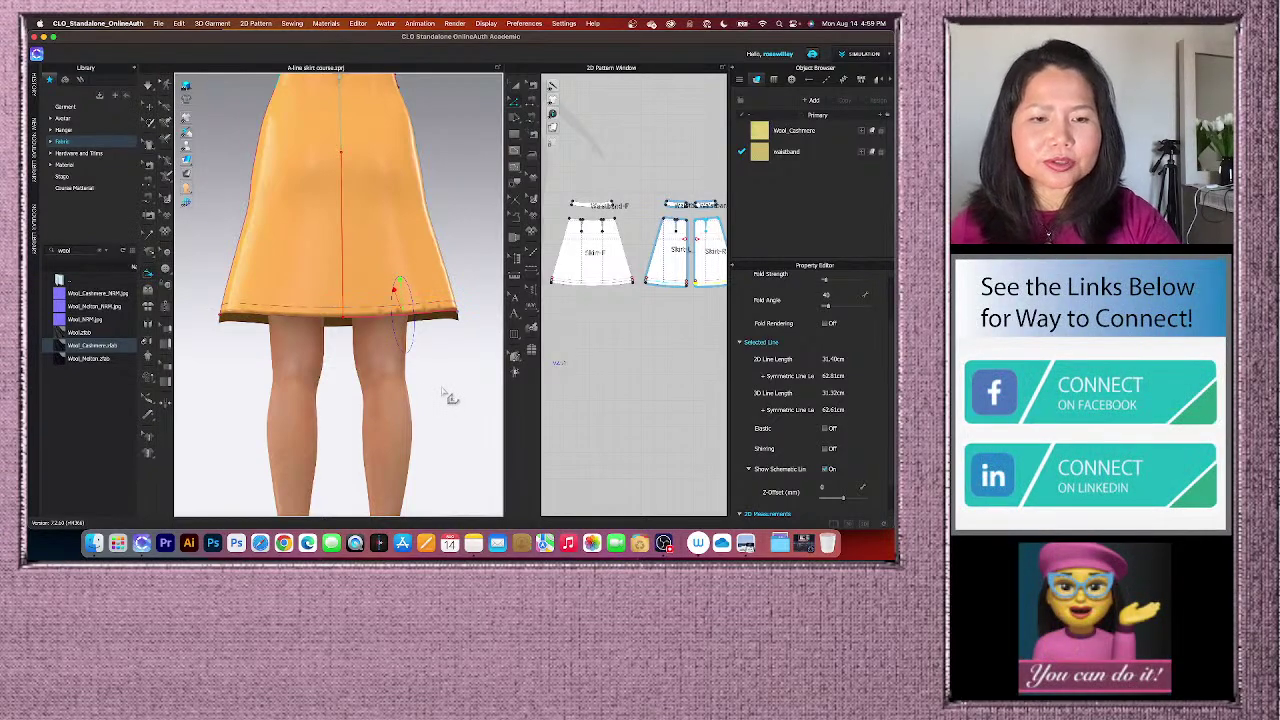
key("2")
- Fold the front skirt's hem allowance inward along its original hem line, to a fold angle of 26
scroll(372, 374, "up", 4)
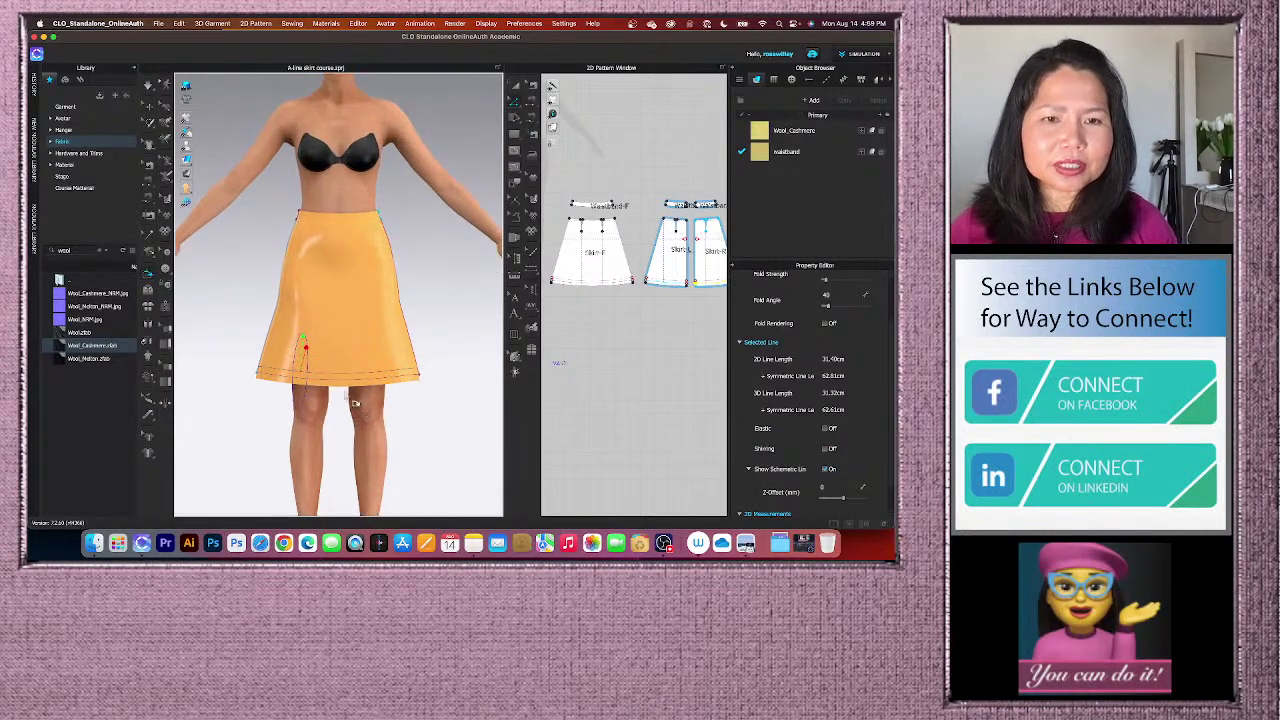
left_click(350, 388)
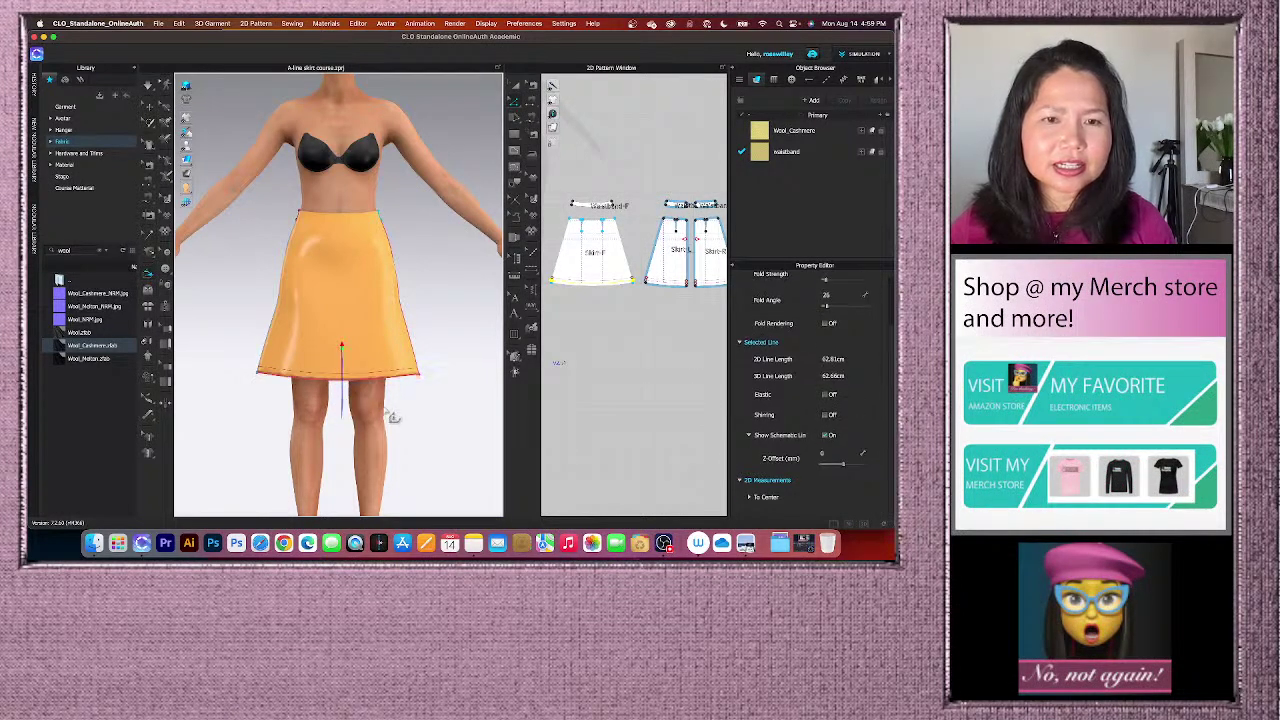
scroll(388, 412, "up", 3)
scroll(388, 412, "up", 2)
right_click_drag(388, 412, 455, 428)
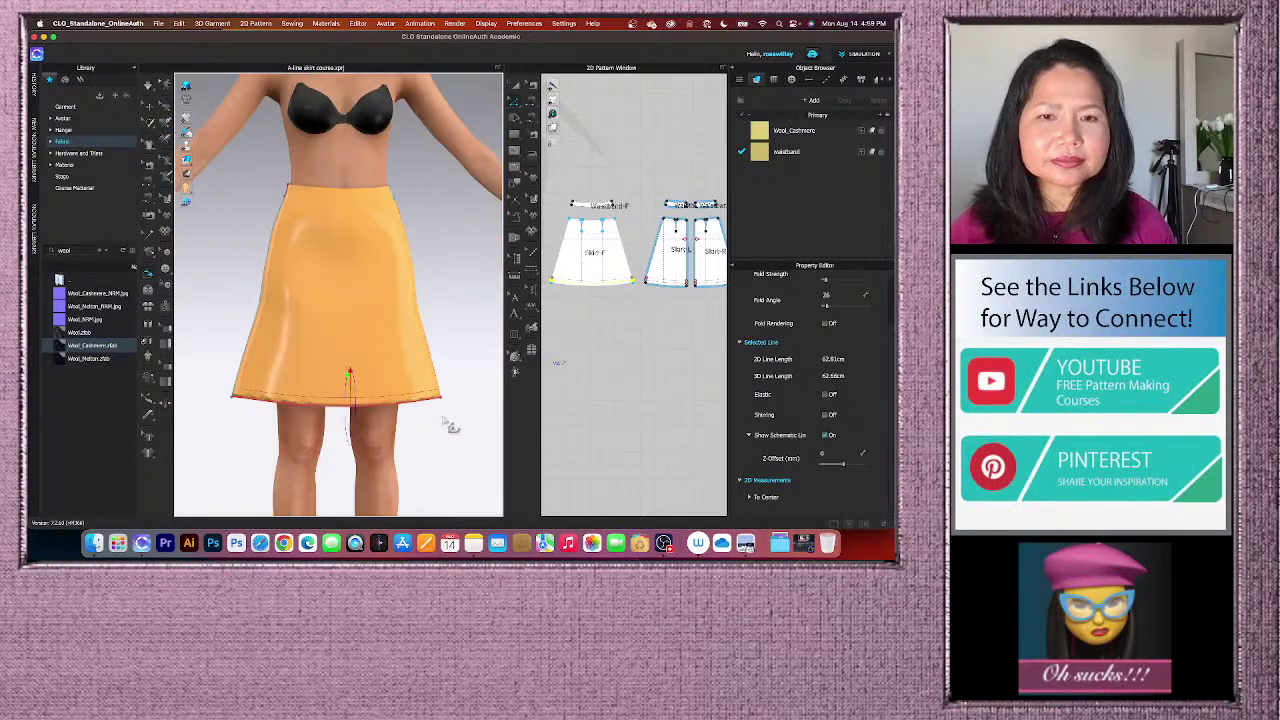
scroll(452, 425, "up", 1)
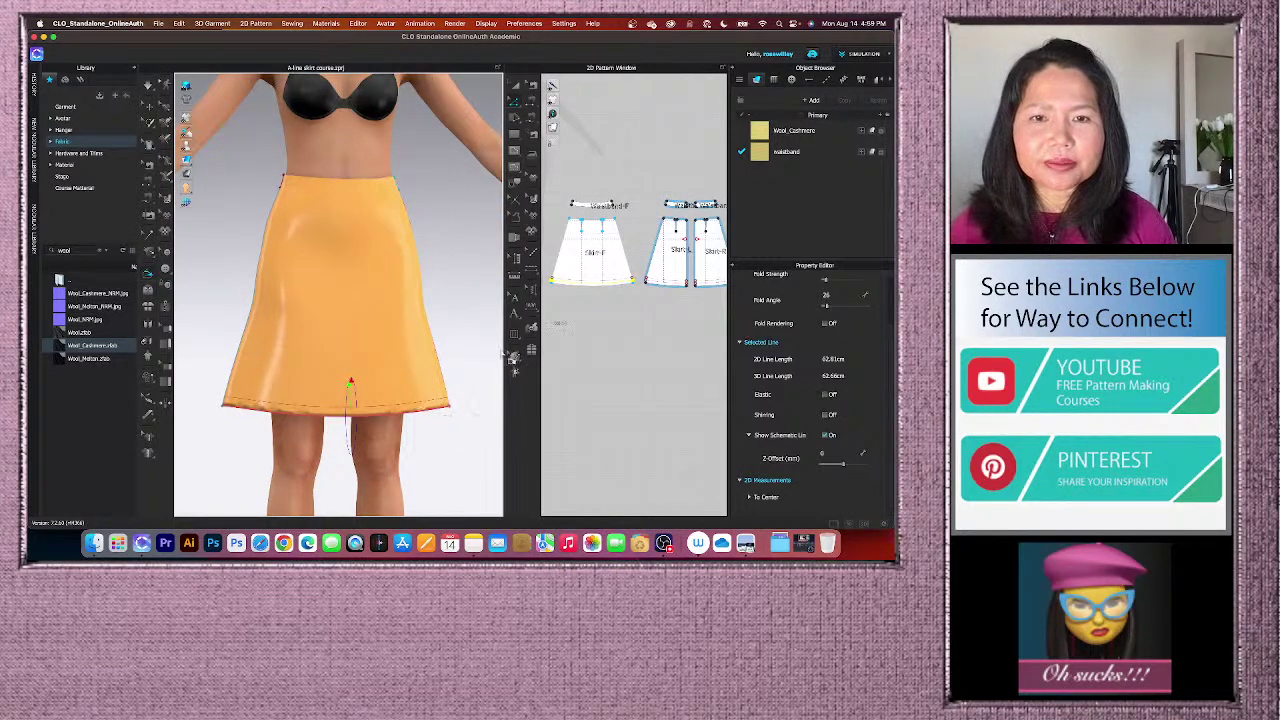
- Sew the front skirt's bottom hem edge to its upper internal line with Segment Sewing
left_click_drag(505, 347, 369, 349)
scroll(488, 375, "up", 4)
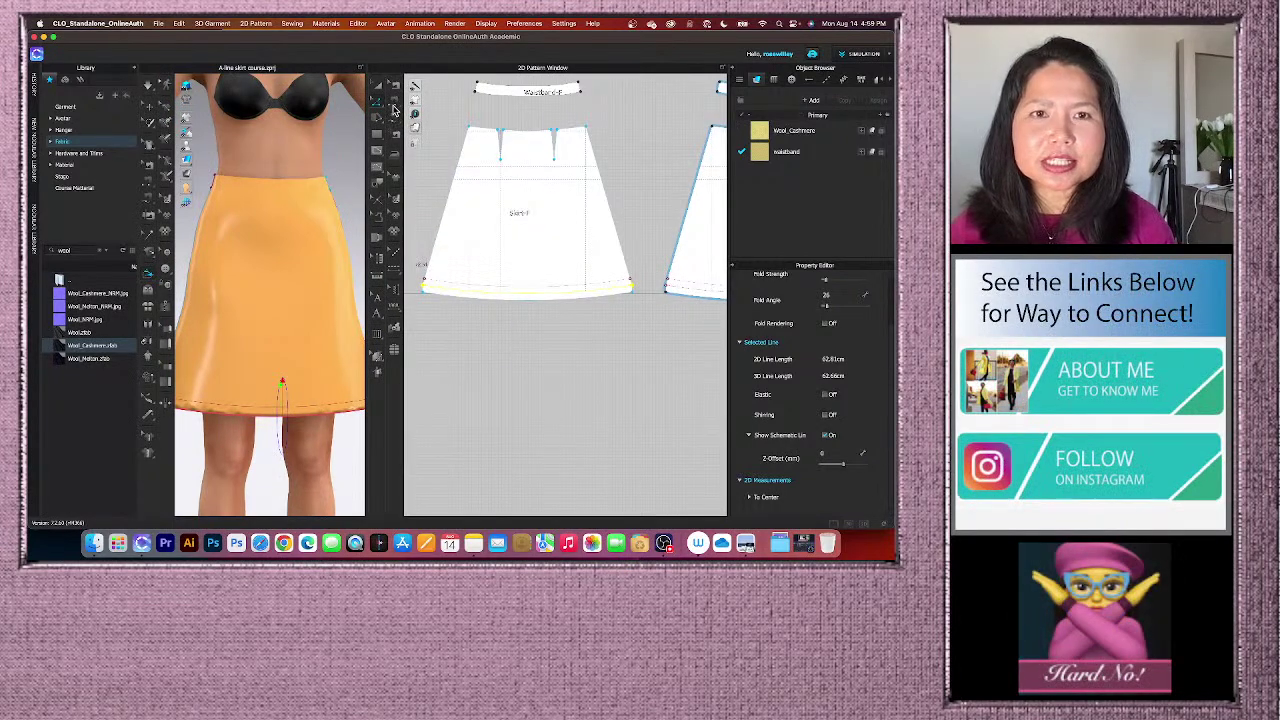
left_click(395, 103)
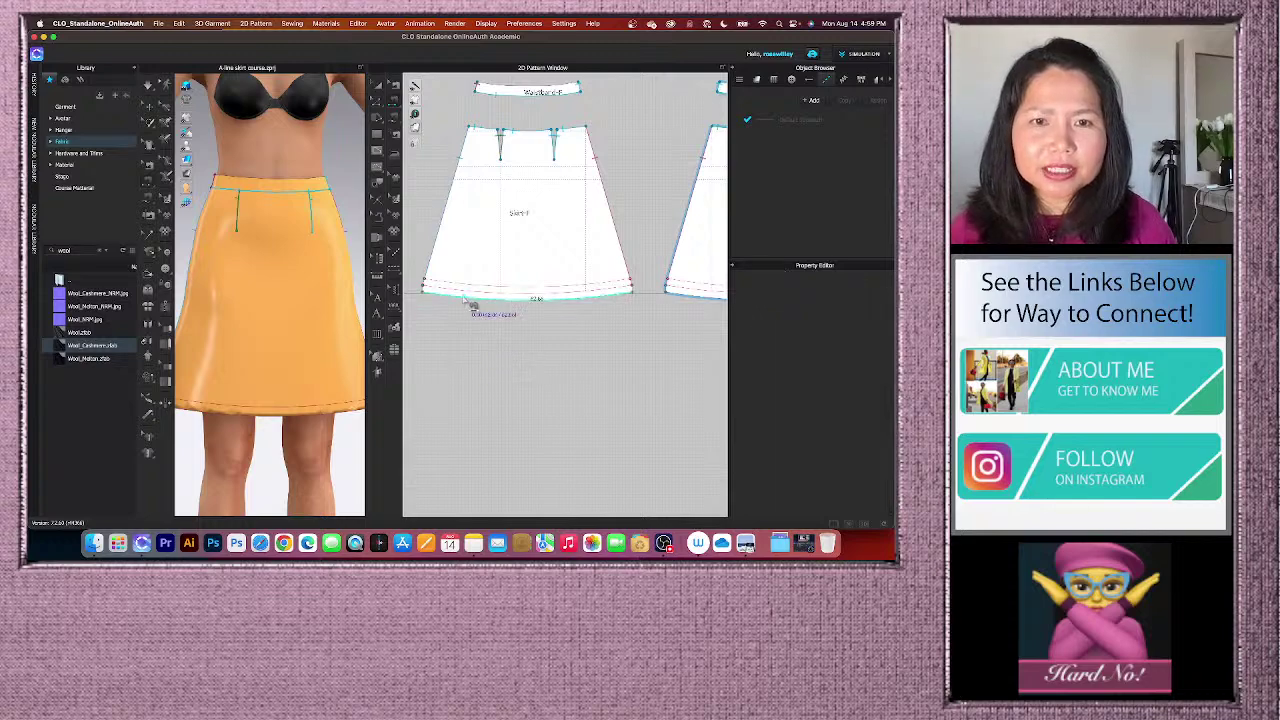
left_click(473, 296)
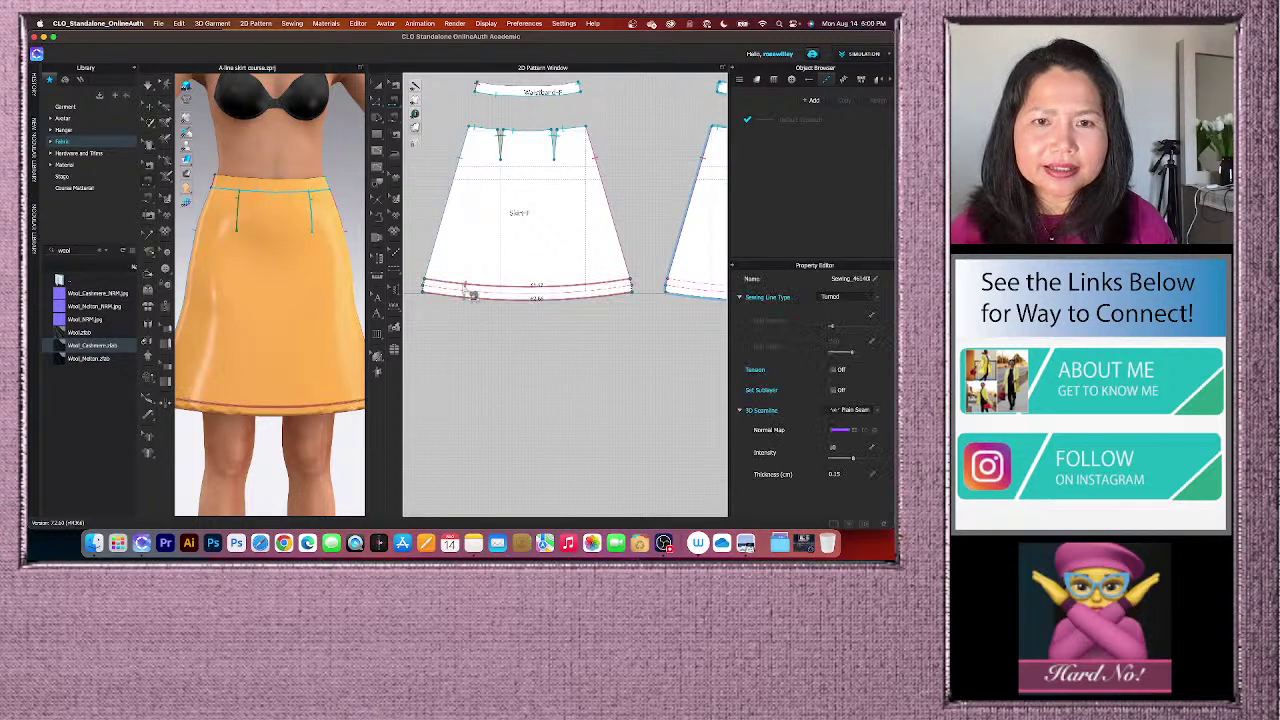
- Sew the bottom hem edge of the back skirt piece Skirt-L to its upper internal line
scroll(473, 296, "down", 5)
scroll(545, 310, "up", 8)
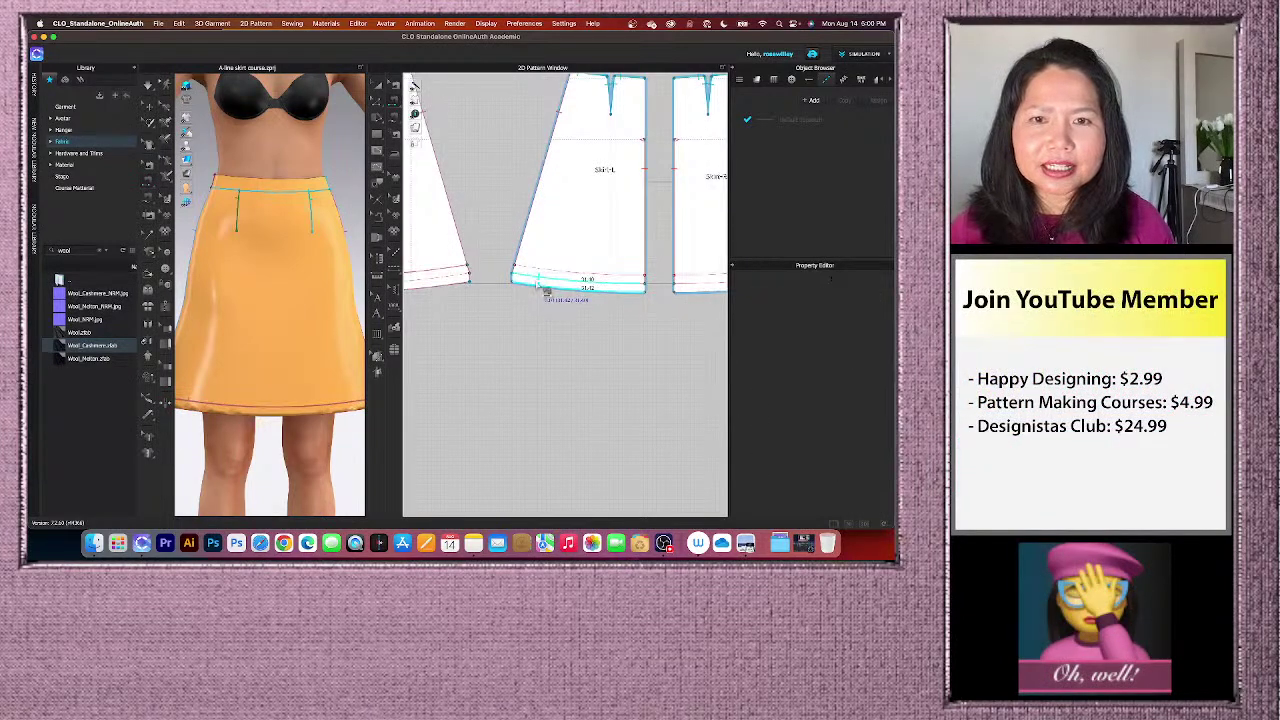
left_click(547, 278)
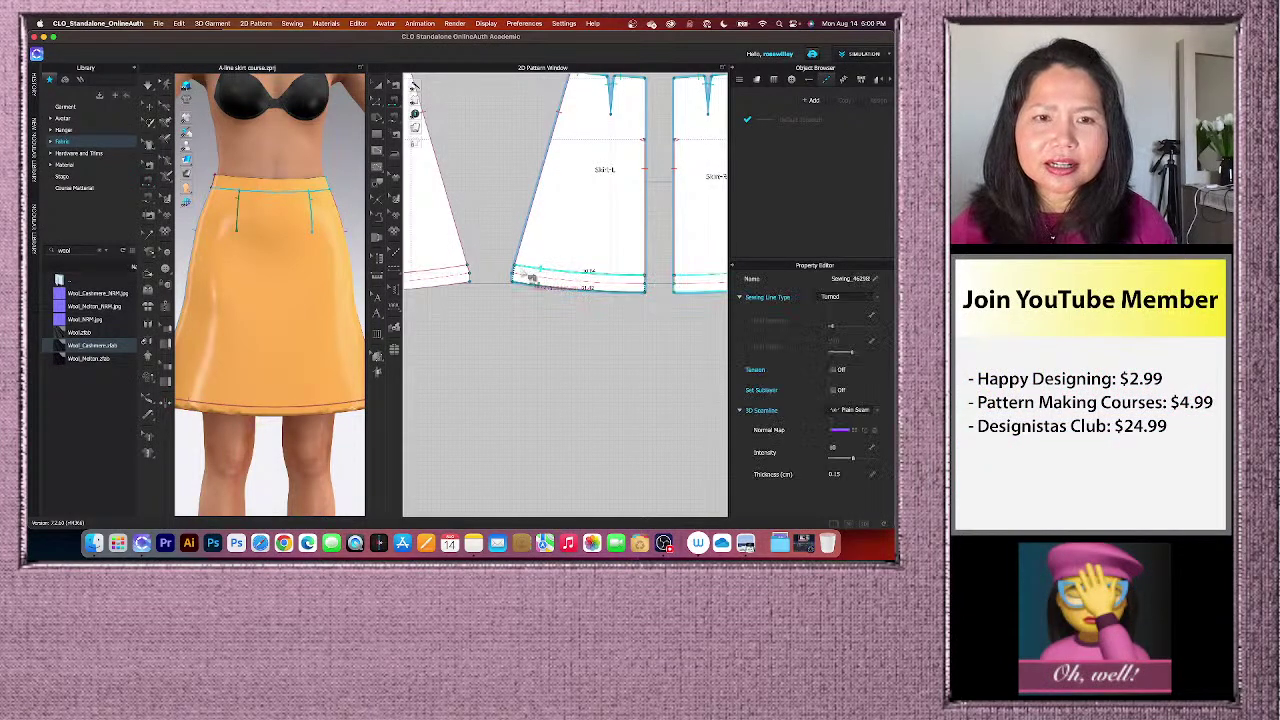
- Sew the short side edge of the front skirt's hem allowance to the adjoining side edge on Skirt-L with Segment Sewing
scroll(490, 184, "up", 3)
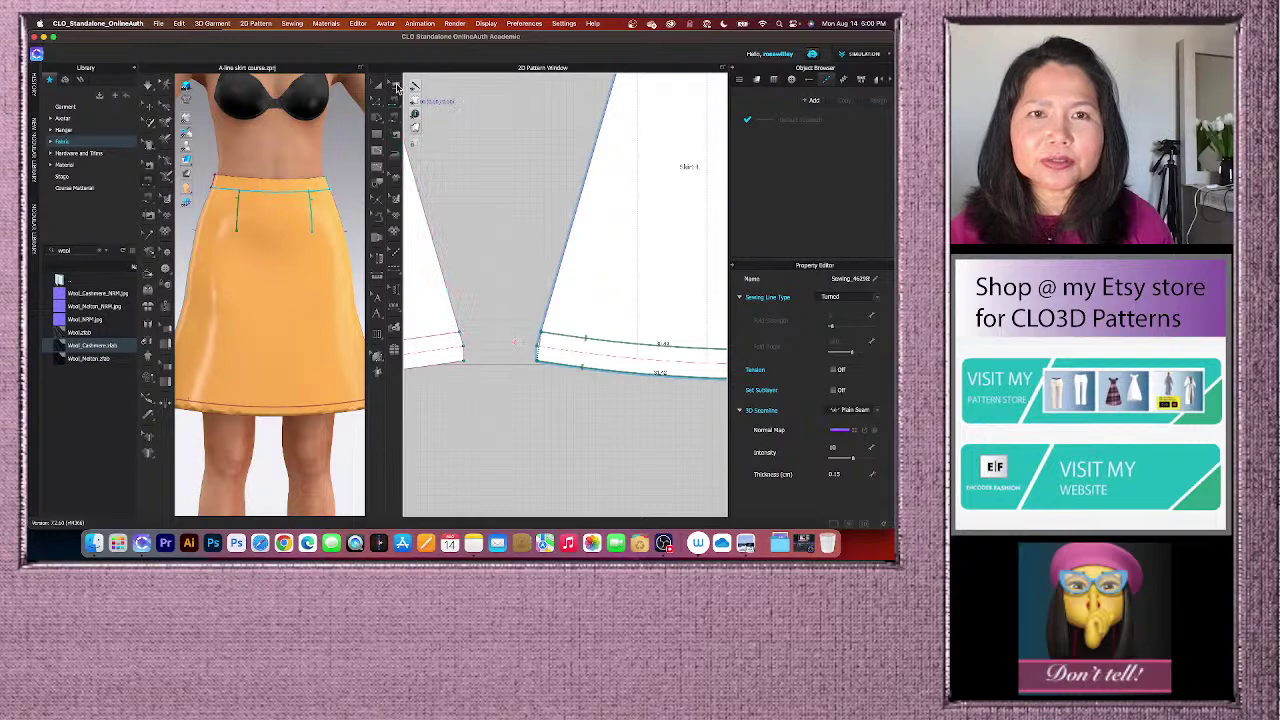
left_click(396, 86)
scroll(522, 340, "up", 3)
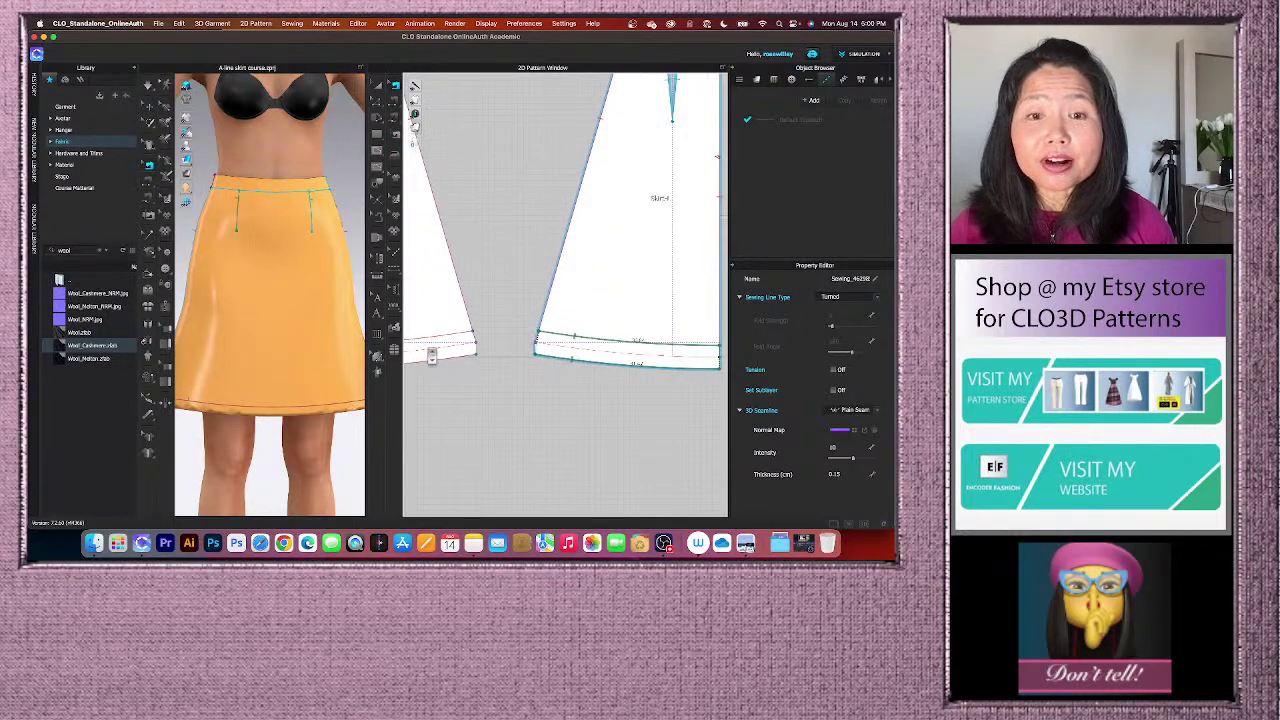
left_click(518, 348)
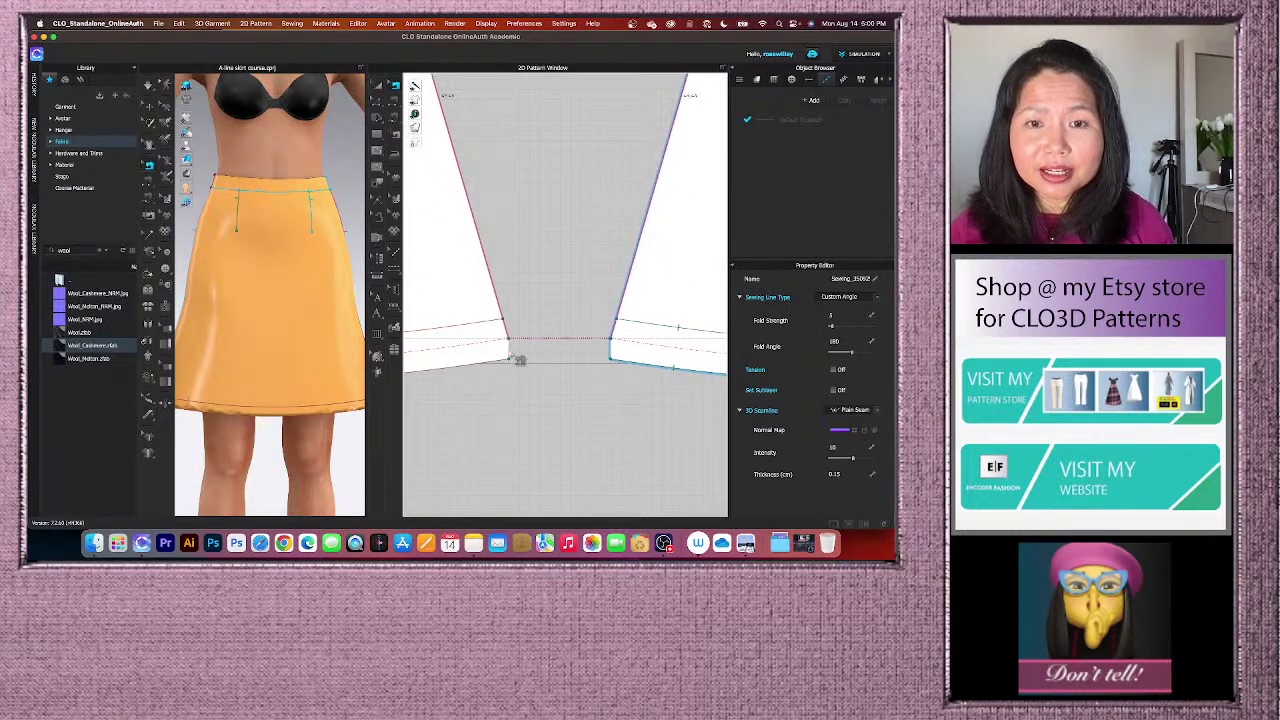
scroll(518, 348, "up", 3)
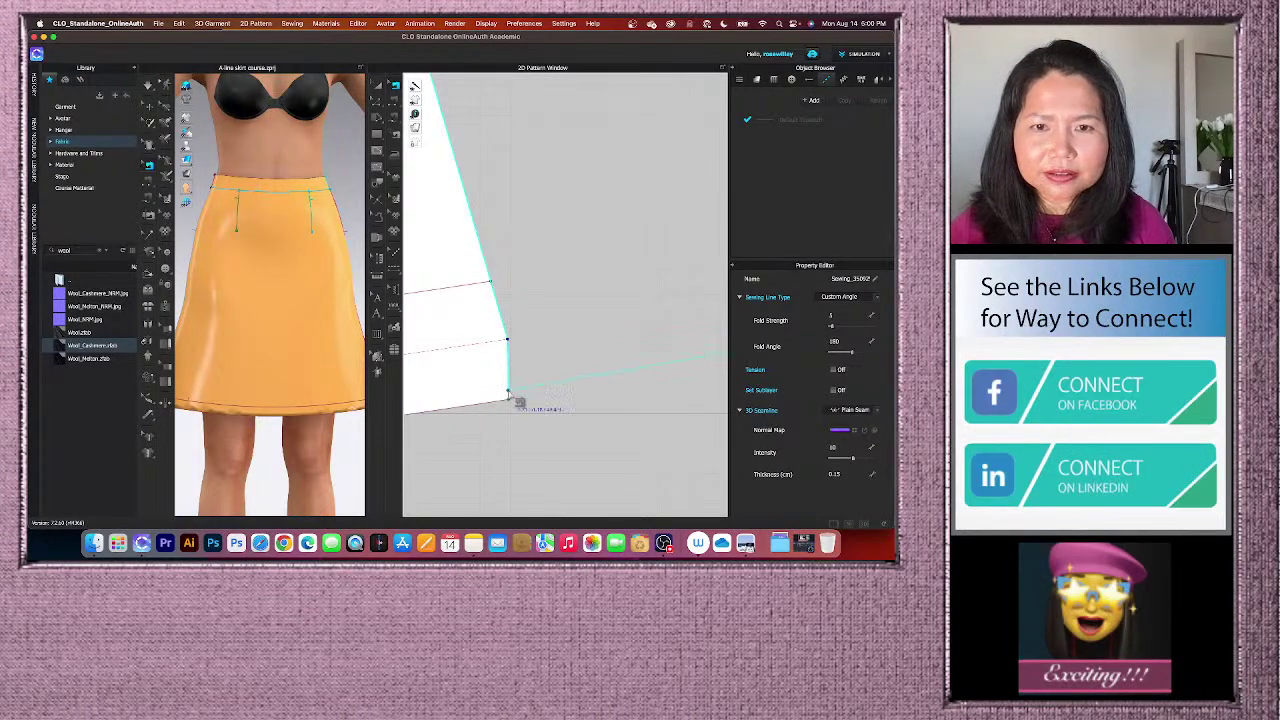
scroll(515, 400, "down", 4)
scroll(567, 378, "up", 3)
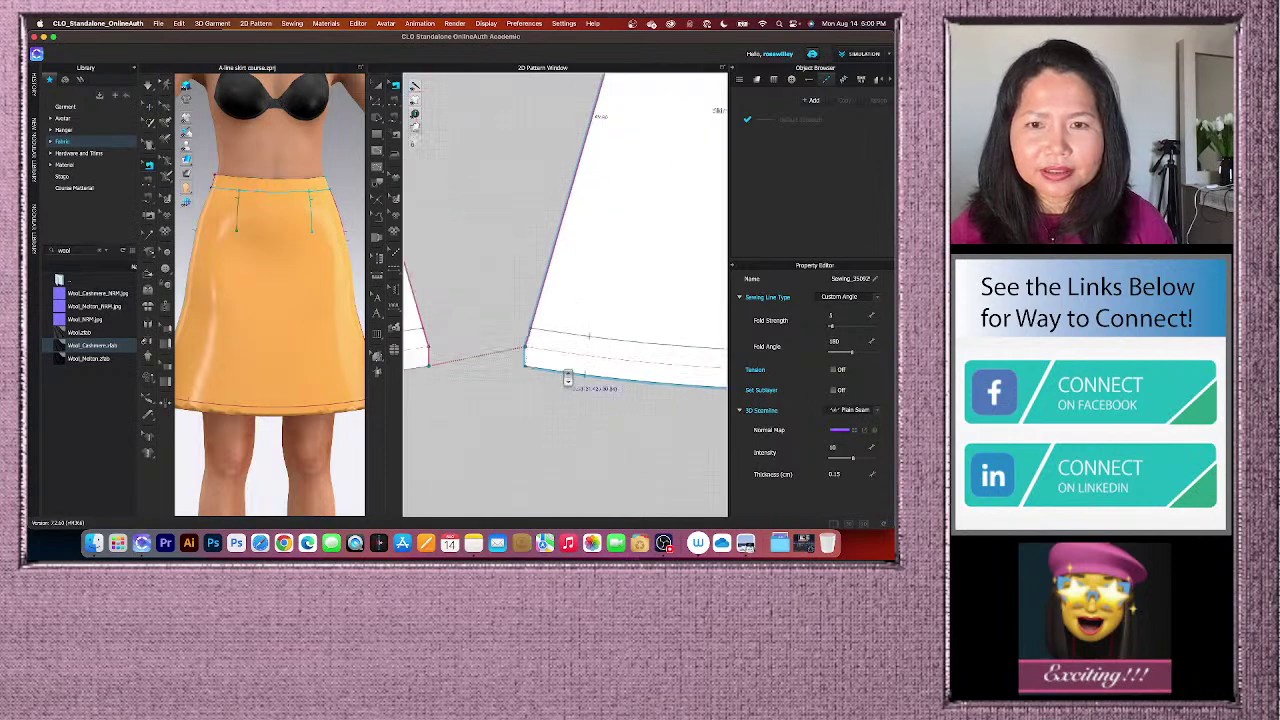
scroll(567, 378, "up", 1)
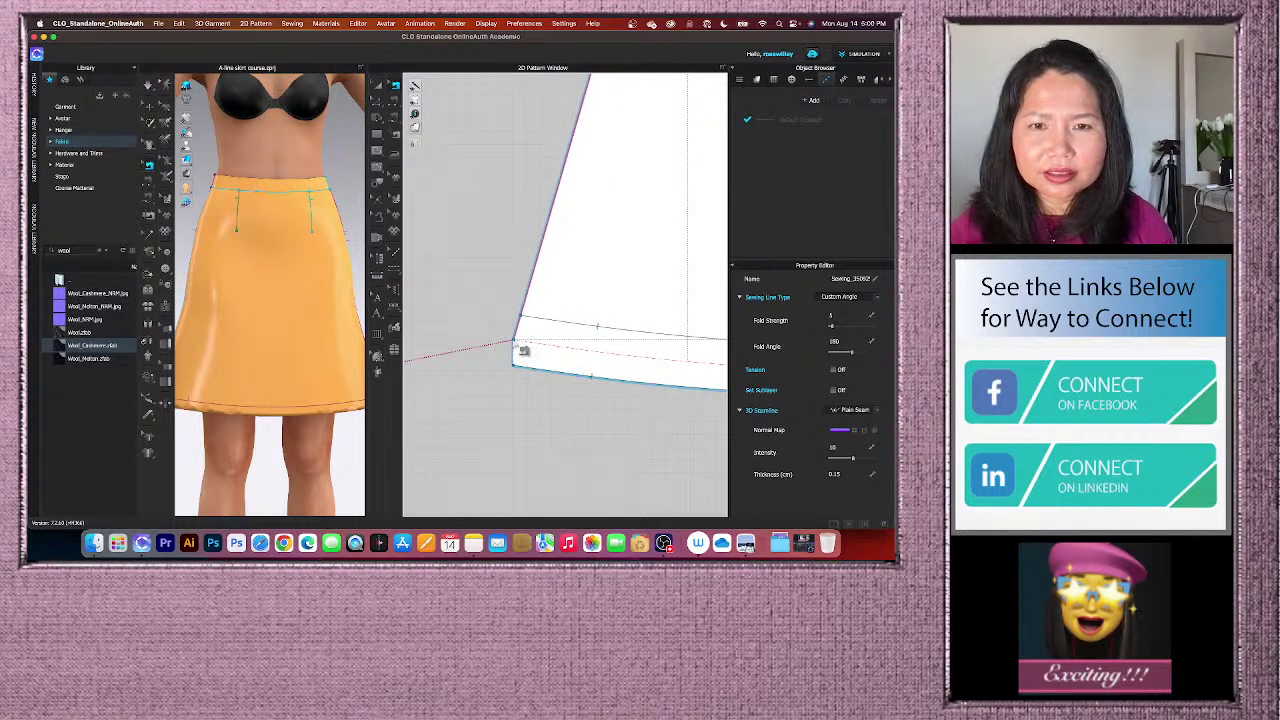
scroll(495, 352, "down", 4)
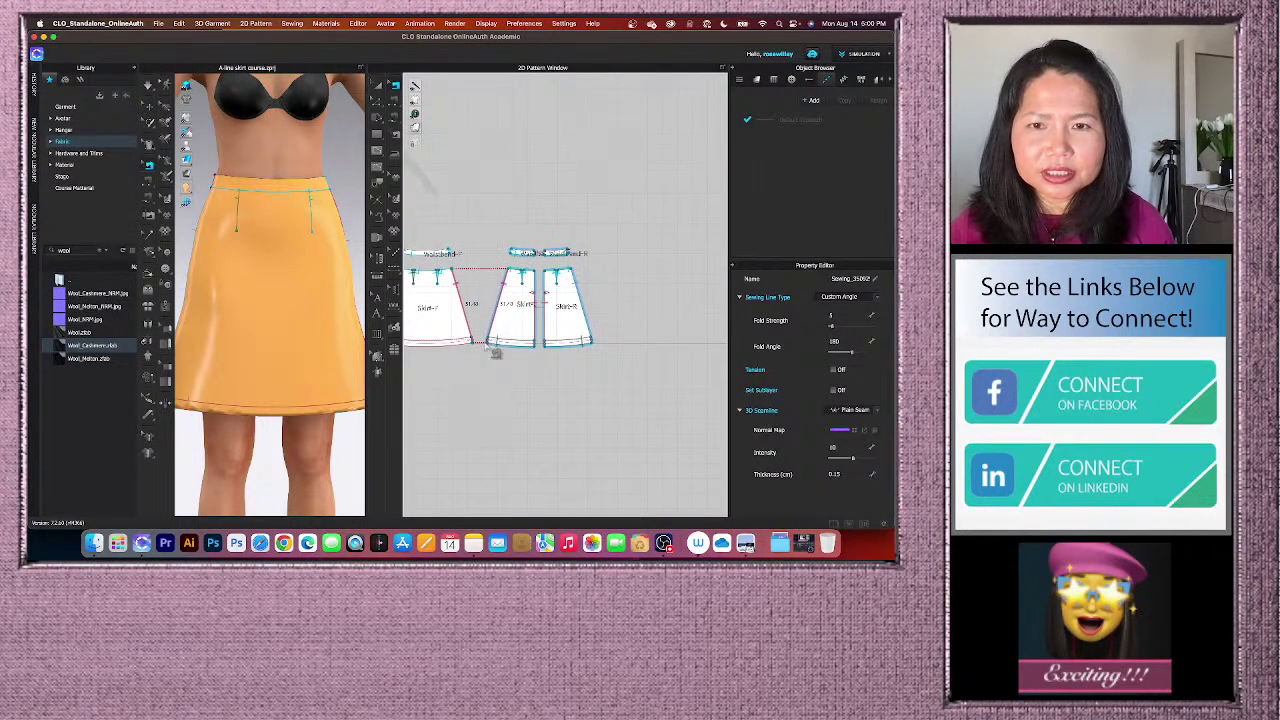
- Sew the short side edge of Skirt-R's hem allowance to the front skirt's other hem side edge
scroll(620, 363, "up", 3)
scroll(512, 271, "up", 1)
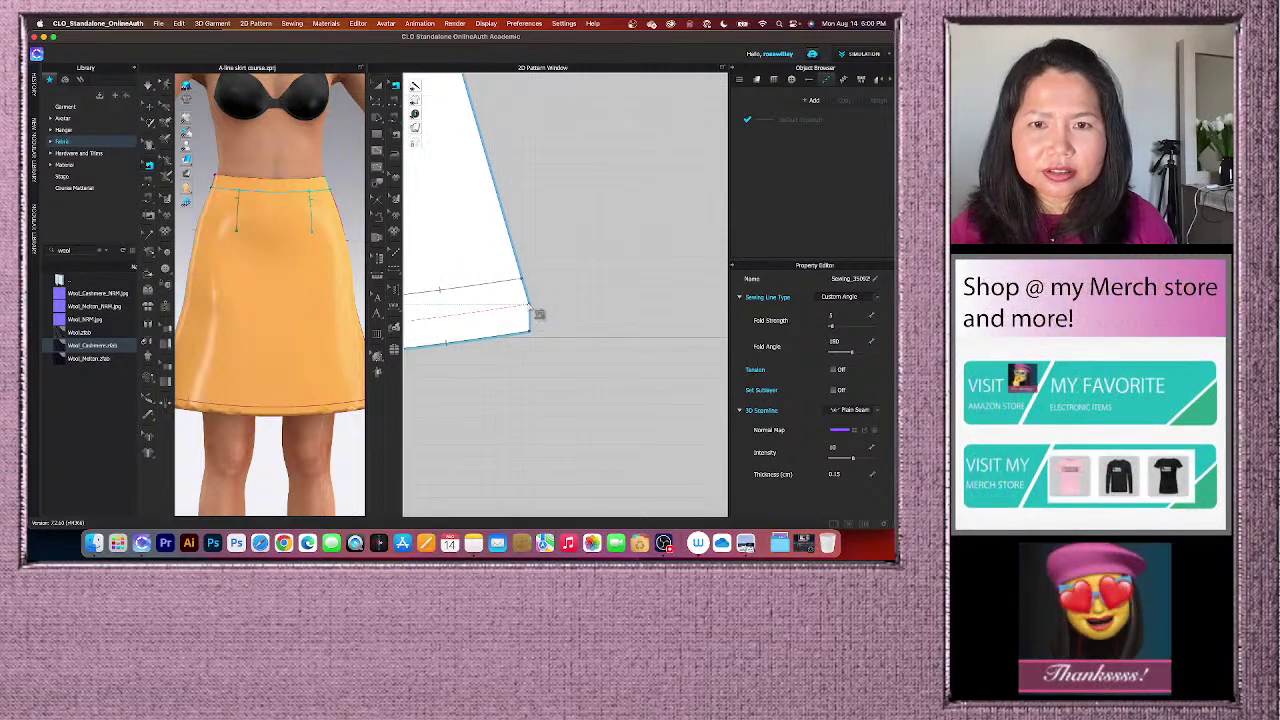
left_click(539, 311)
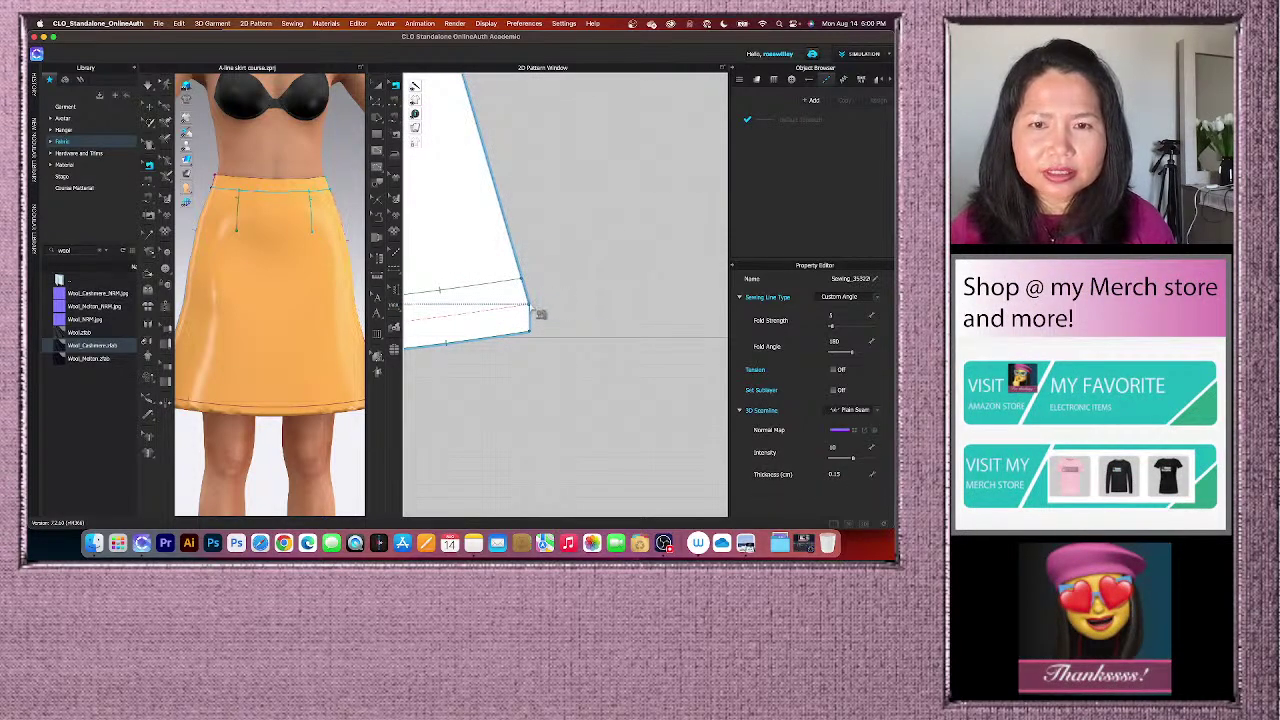
scroll(543, 335, "down", 5)
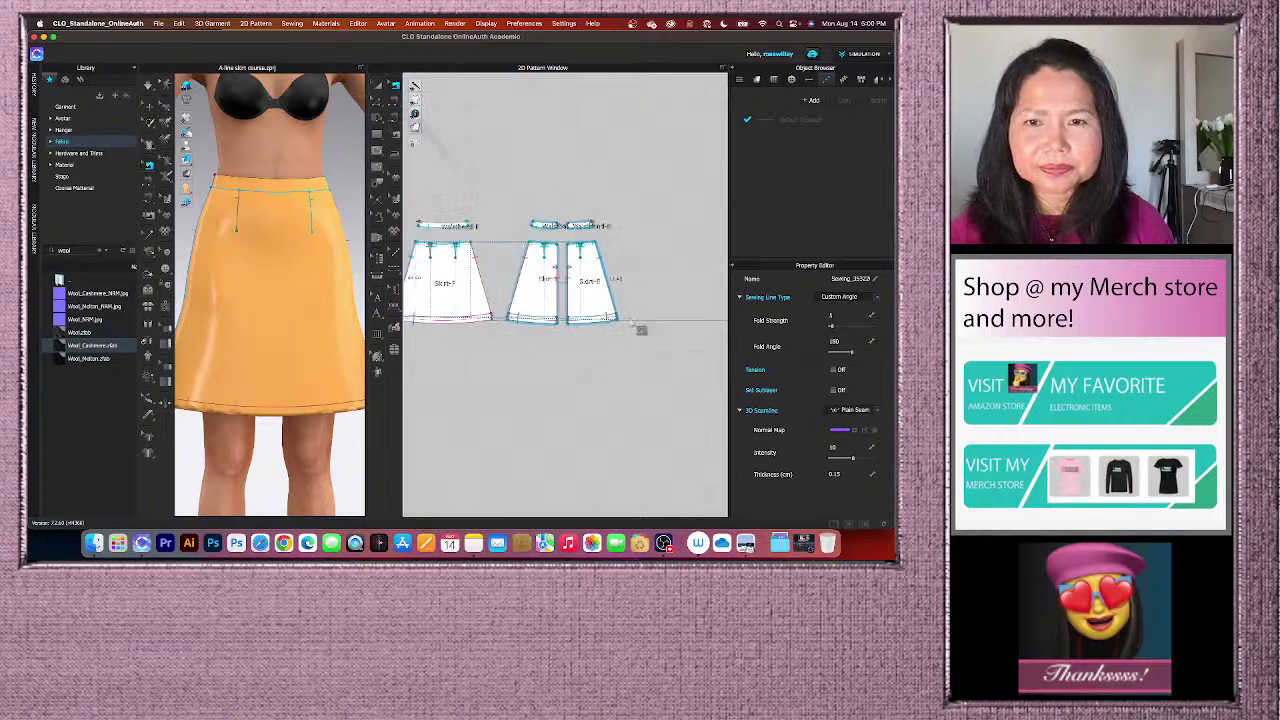
scroll(640, 329, "down", 2)
scroll(505, 325, "up", 6)
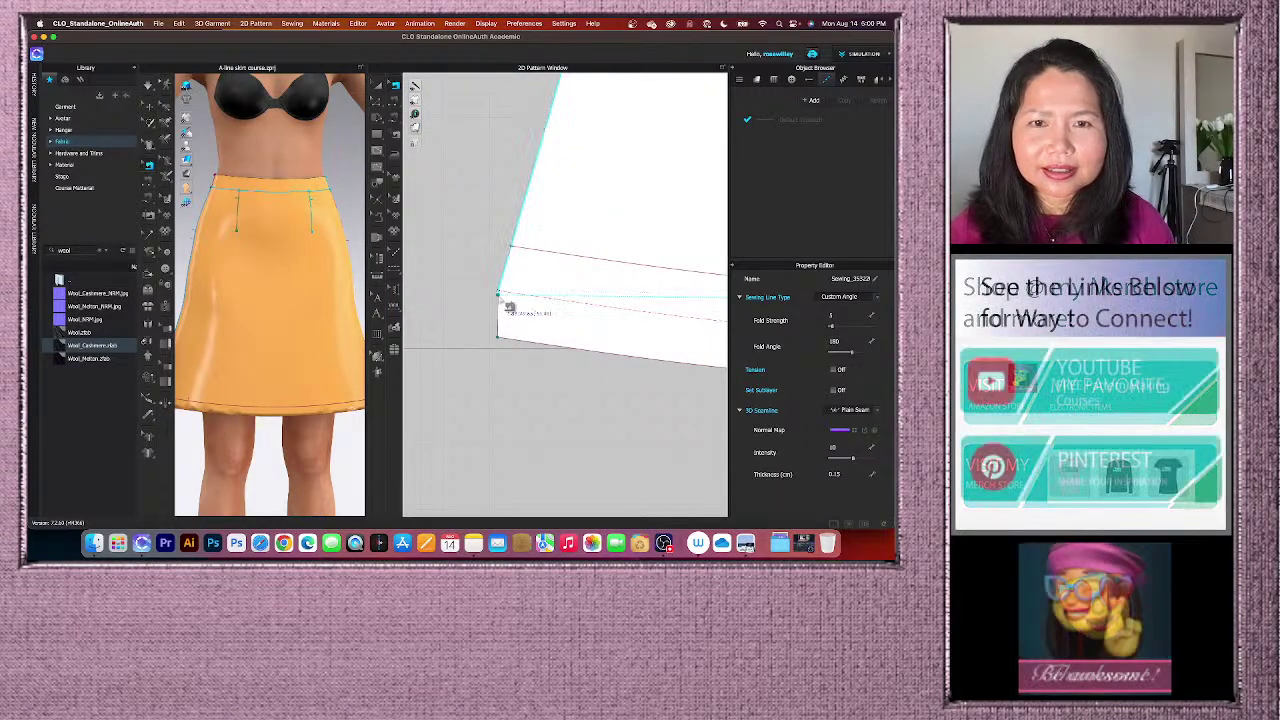
mouse_move(506, 306)
left_mouse_down()
mouse_move(508, 349)
mouse_move(494, 328)
left_mouse_up()
scroll(494, 328, "down", 5)
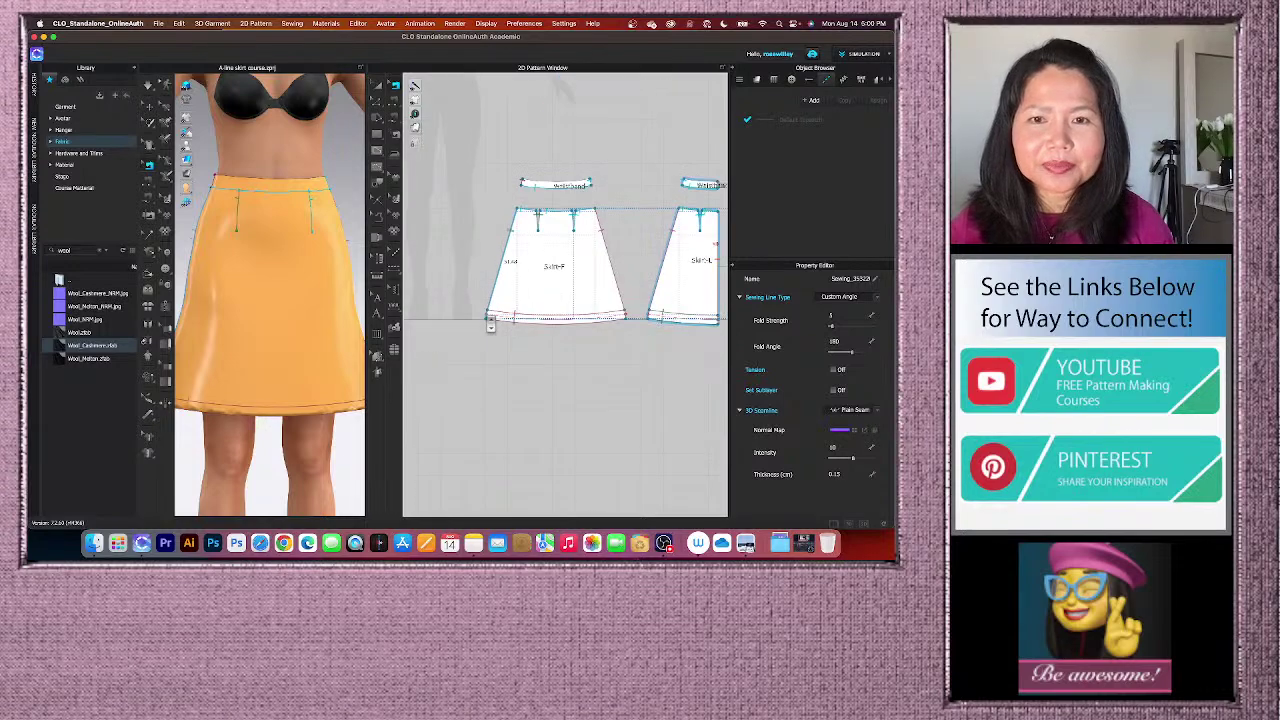
scroll(620, 318, "down", 3)
- Leave sewing mode and simulate the skirt so the joined hem allowance settles
scroll(657, 322, "up", 4)
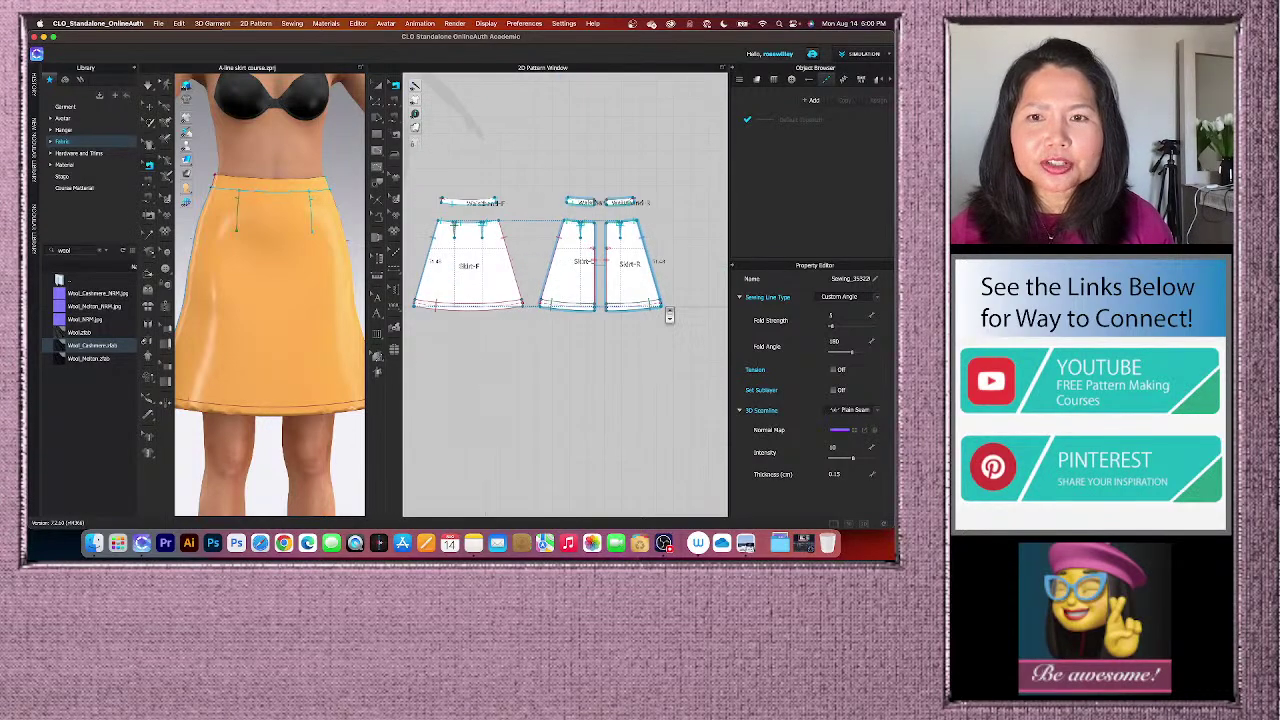
scroll(662, 312, "down", 1)
scroll(662, 312, "up", 1)
scroll(270, 292, "down", 5)
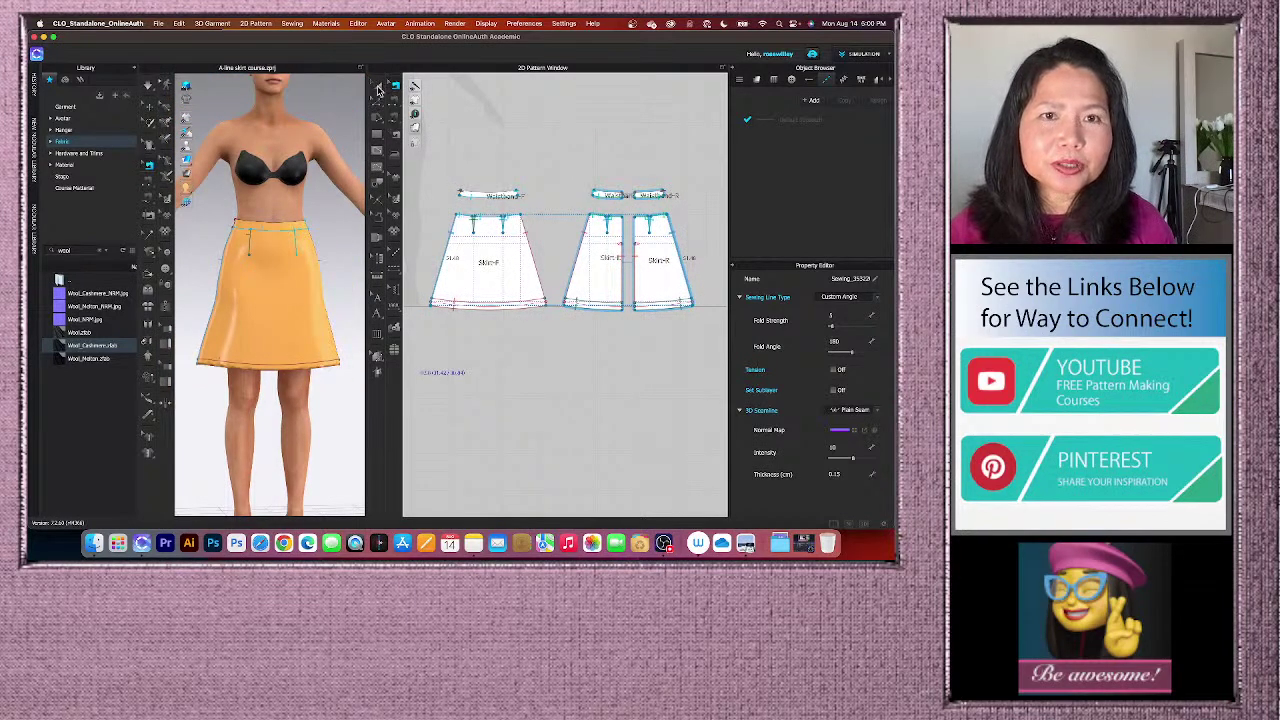
left_click(378, 88)
scroll(257, 329, "up", 2)
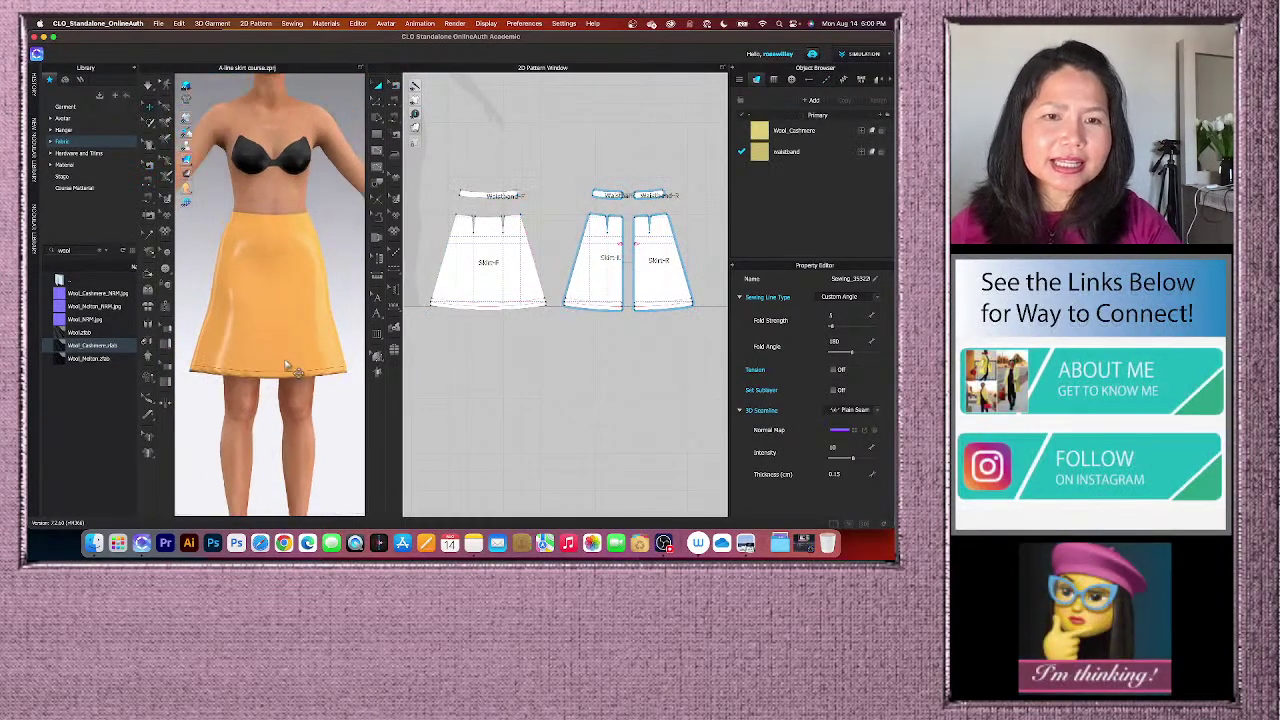
left_click(149, 86)
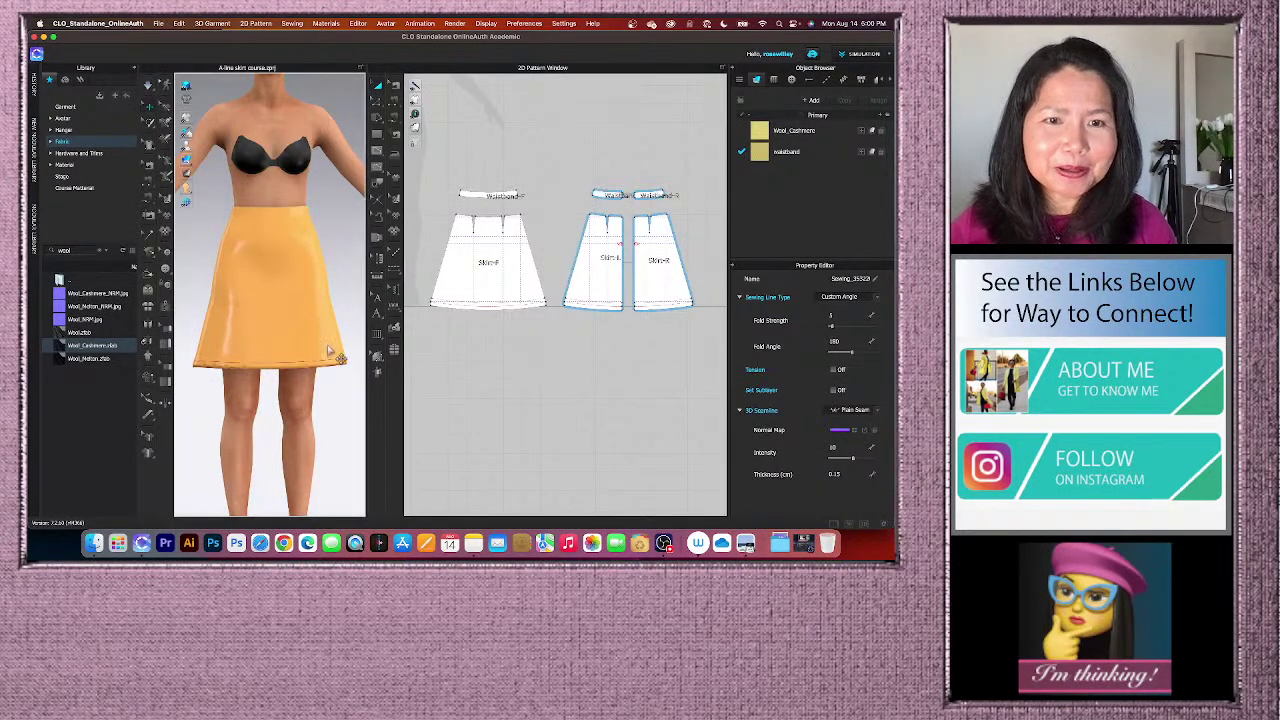
- Widen the 3D view and examine the simulated hem on the avatar up close and from a distance
scroll(341, 359, "down", 3)
left_click_drag(366, 368, 462, 355)
scroll(315, 378, "up", 5)
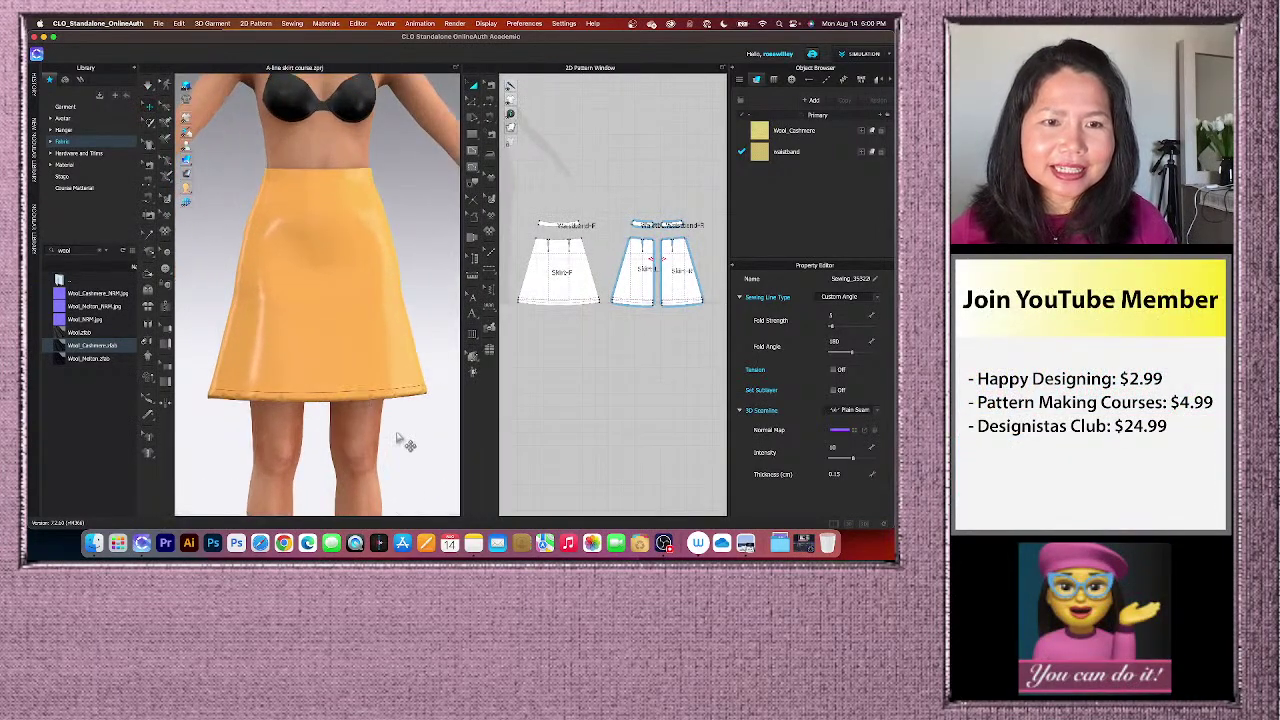
mouse_move(400, 443)
right_mouse_down()
mouse_move(309, 429)
mouse_move(393, 434)
right_mouse_up()
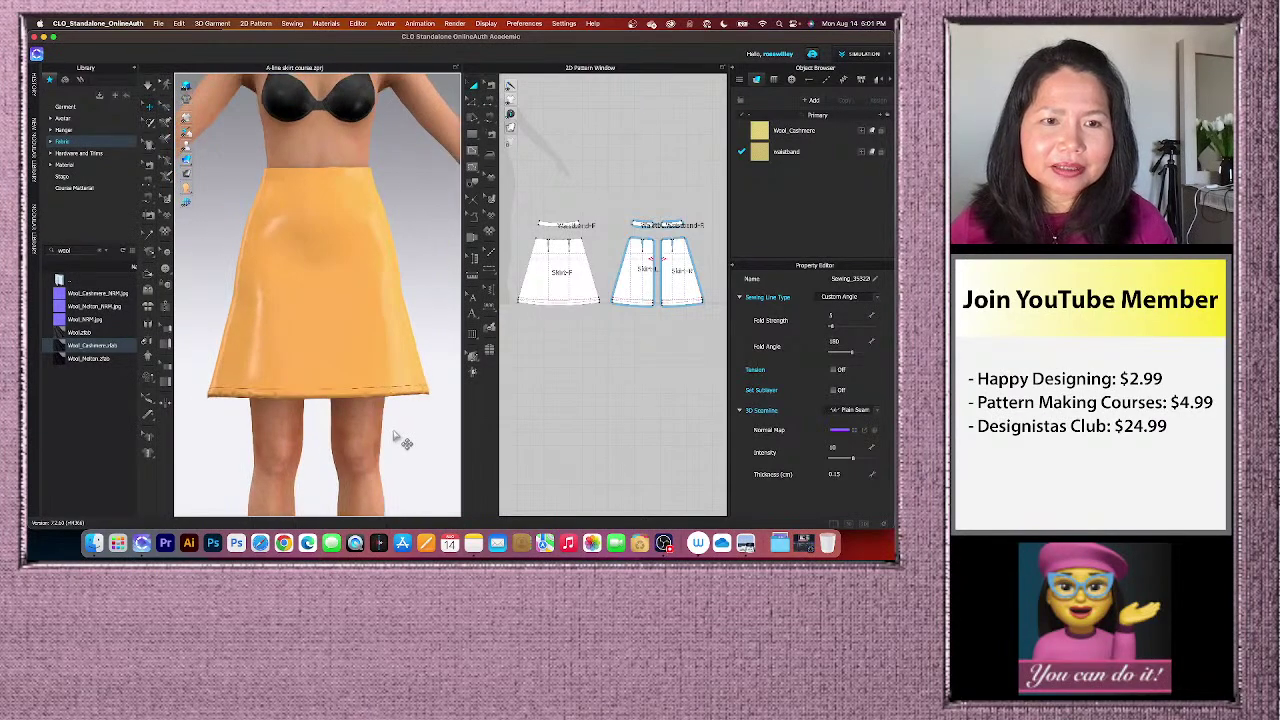
scroll(519, 348, "down", 2)
scroll(340, 370, "down", 1)
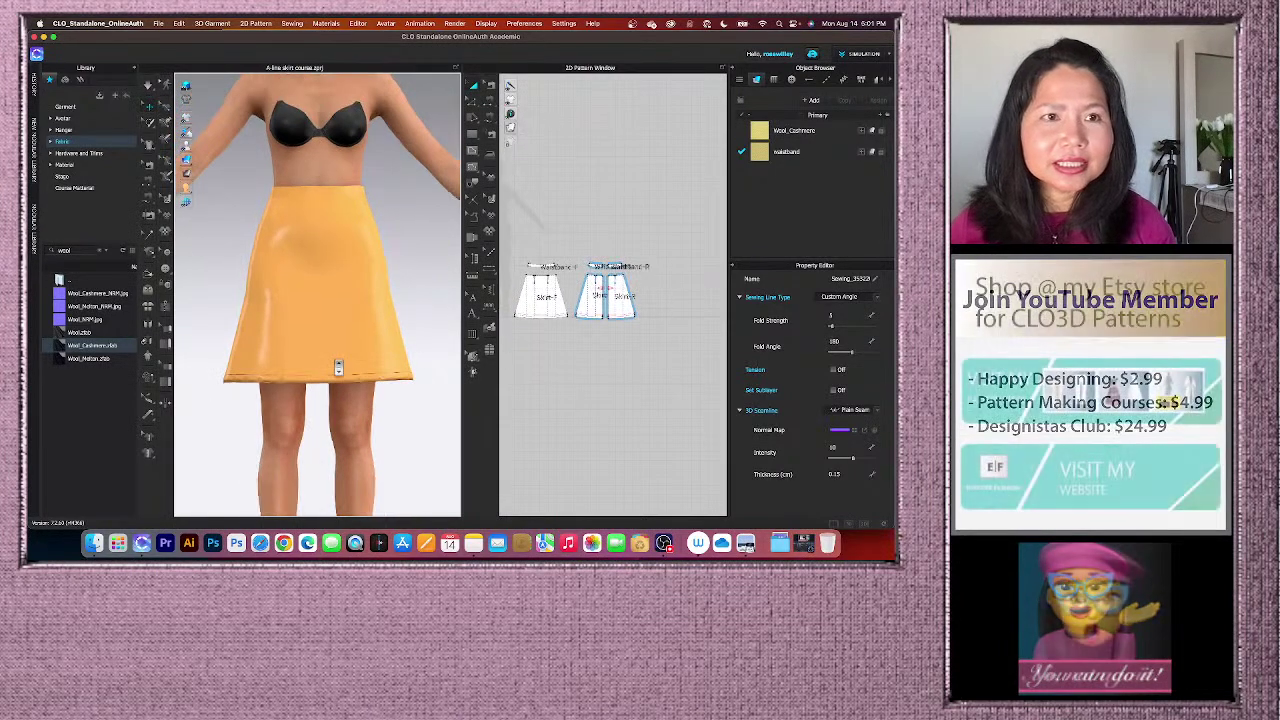
scroll(580, 368, "up", 2)
scroll(563, 330, "down", 1)
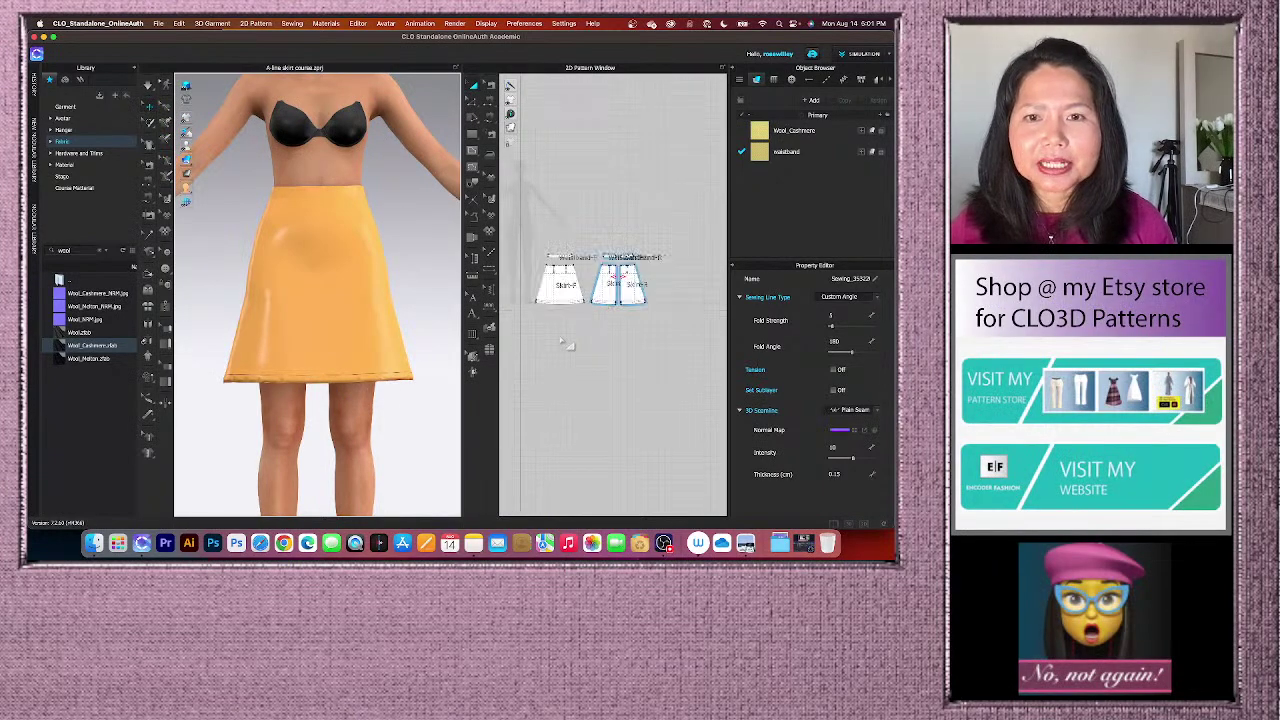
- Select all waistband and skirt pattern pieces and unstrengthen them
left_click_drag(527, 230, 690, 382)
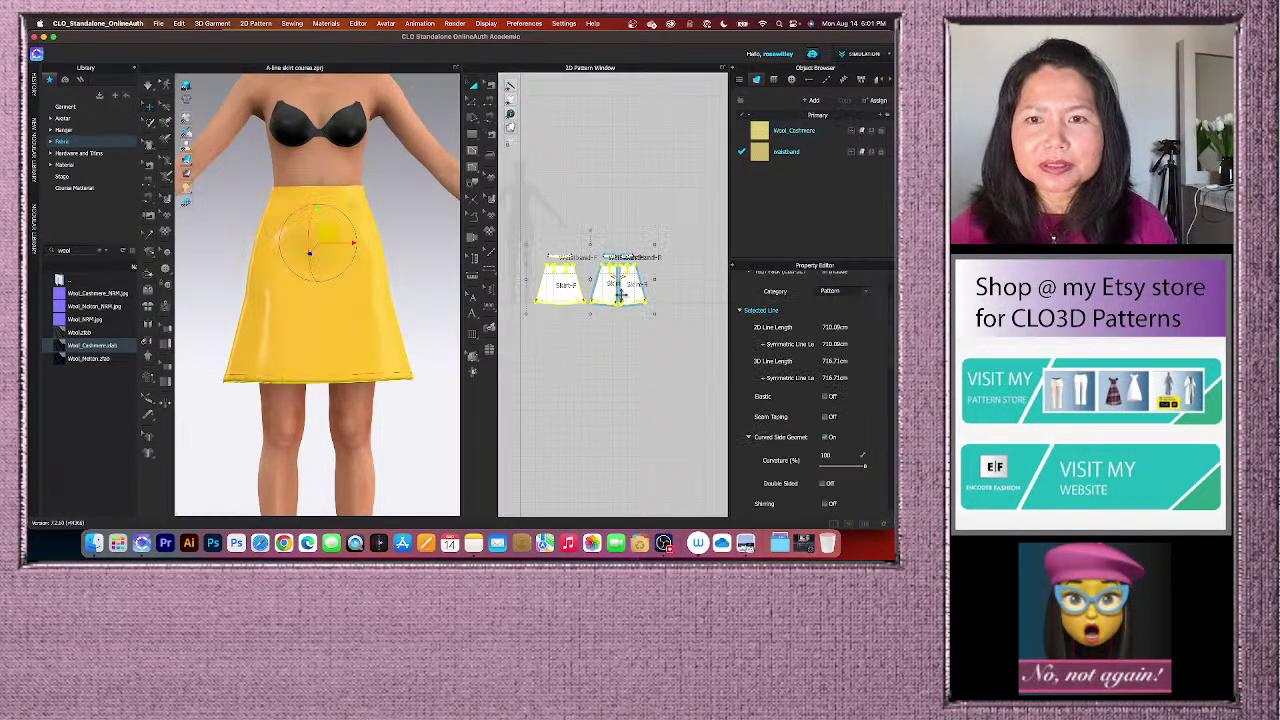
right_click(606, 290)
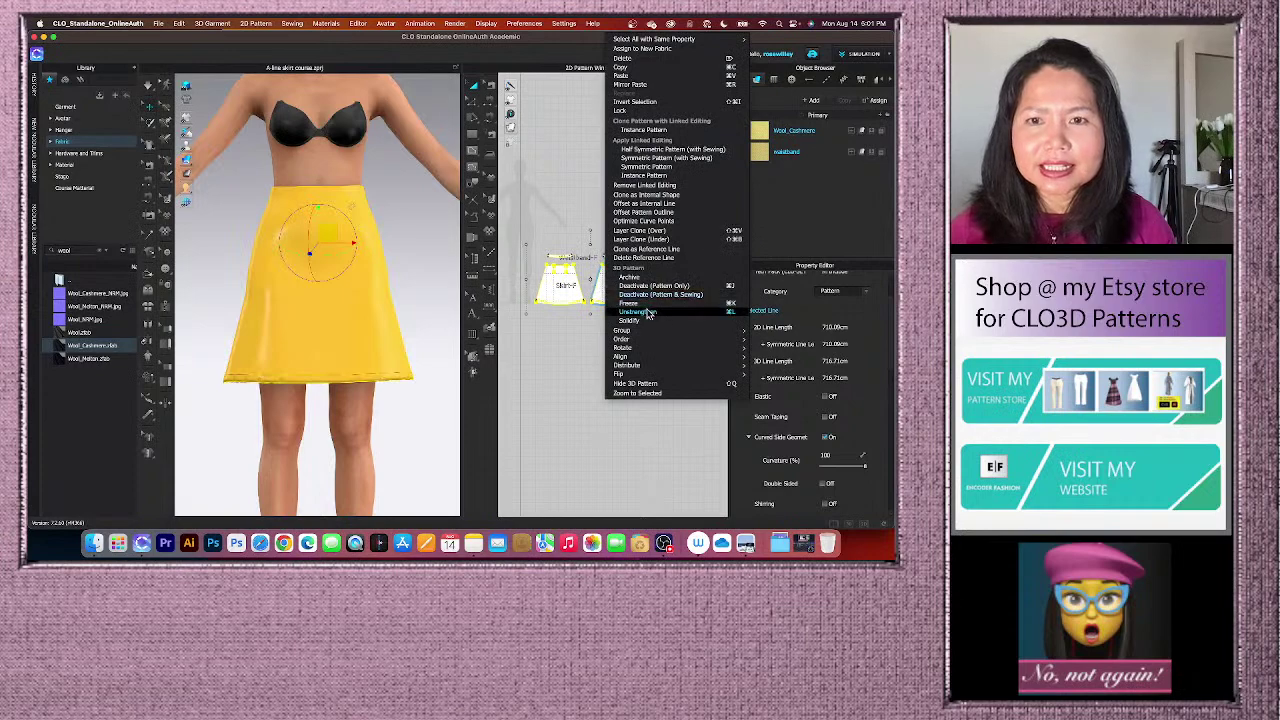
left_click(648, 313)
left_click(417, 436)
- Turn on Fold Rendering for the front skirt's hem fold line with Edit Pattern
scroll(417, 436, "up", 2)
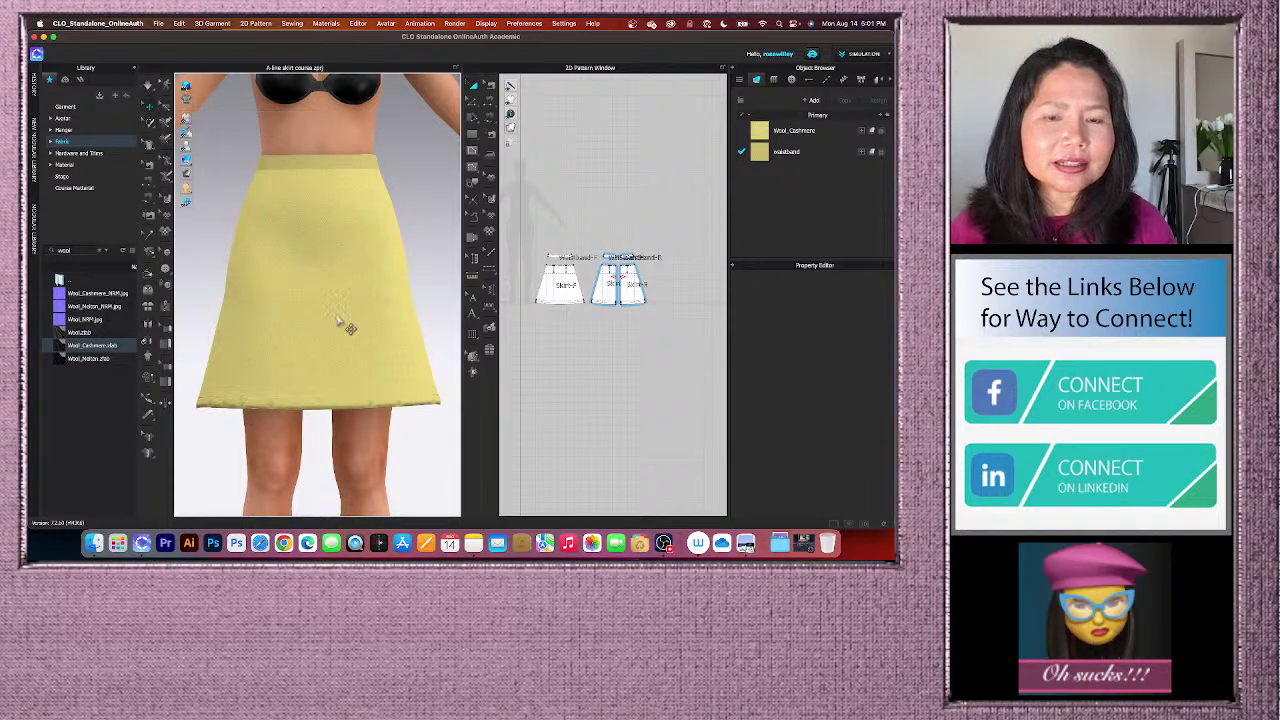
scroll(341, 322, "up", 5)
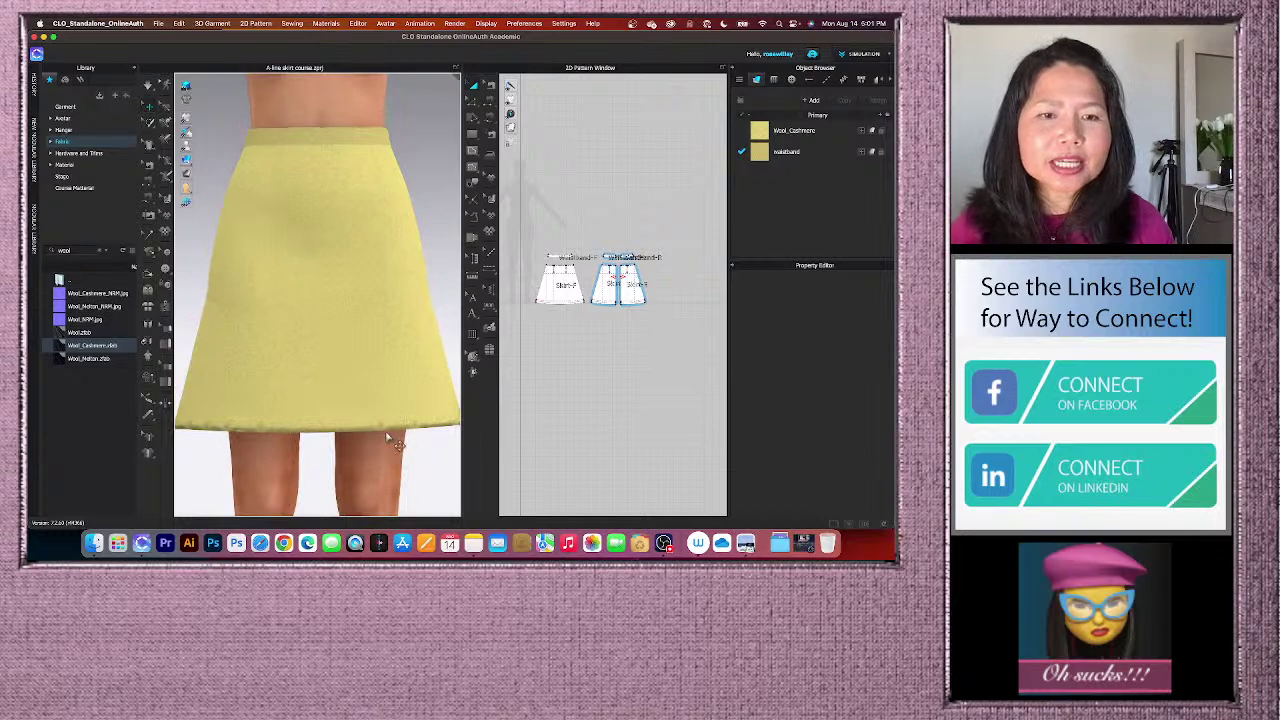
scroll(390, 440, "up", 2)
scroll(388, 442, "down", 3)
scroll(557, 360, "up", 3)
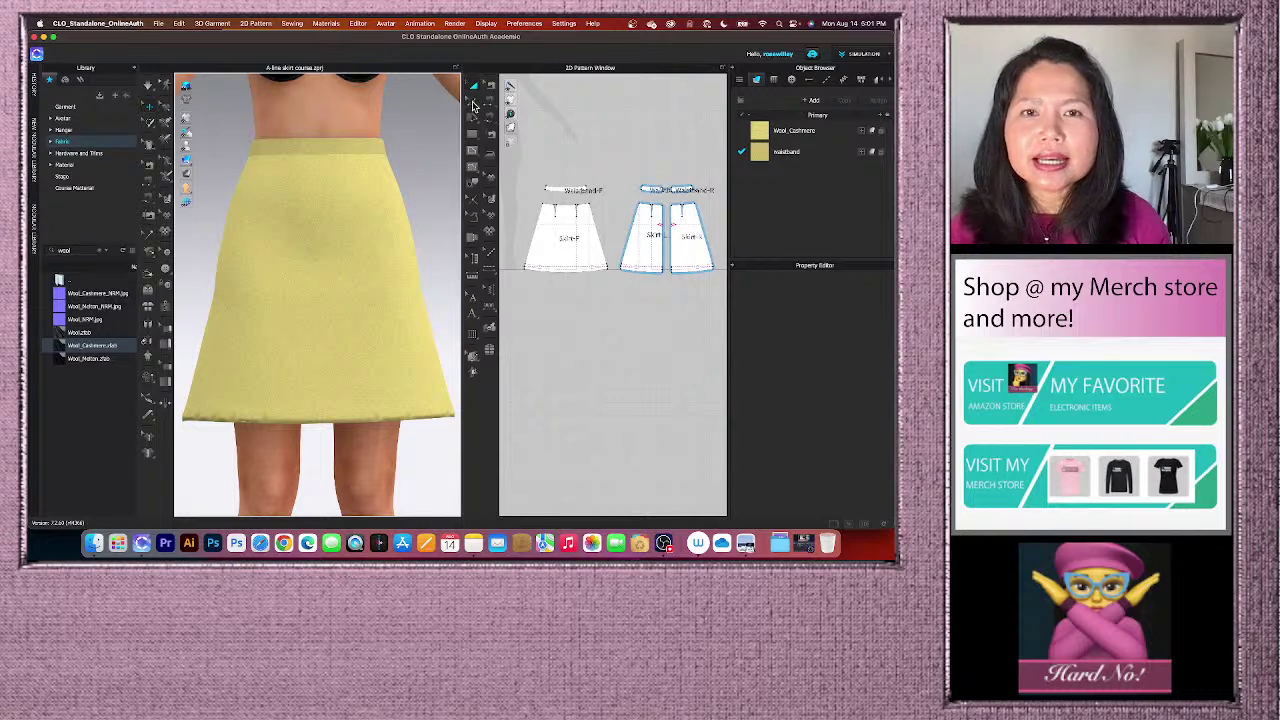
scroll(586, 288, "up", 4)
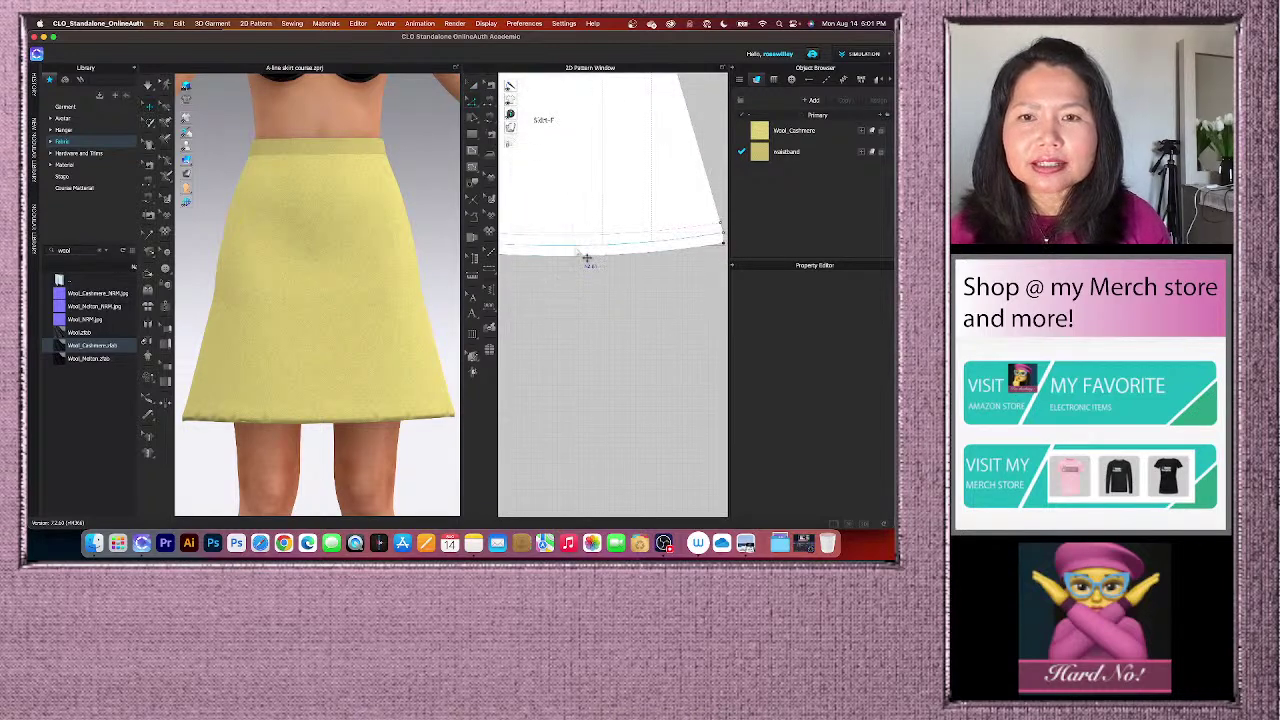
left_click(587, 258)
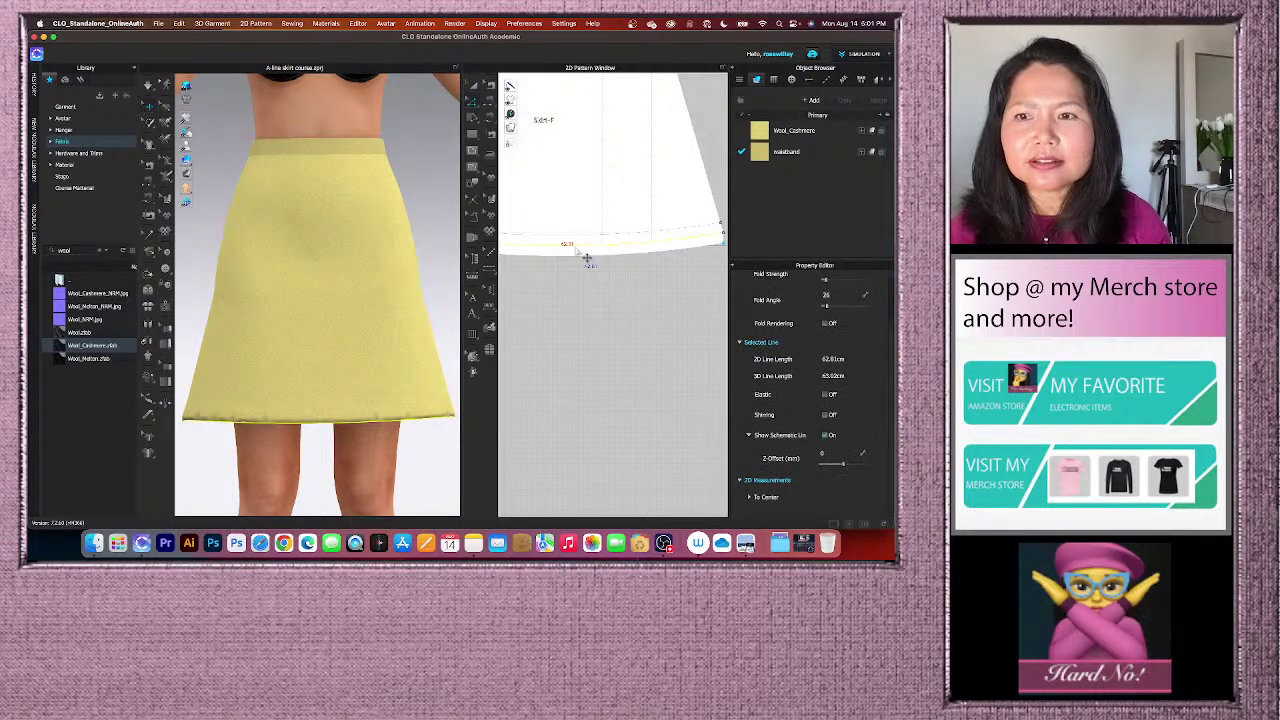
left_click(827, 324)
scroll(440, 372, "down", 3)
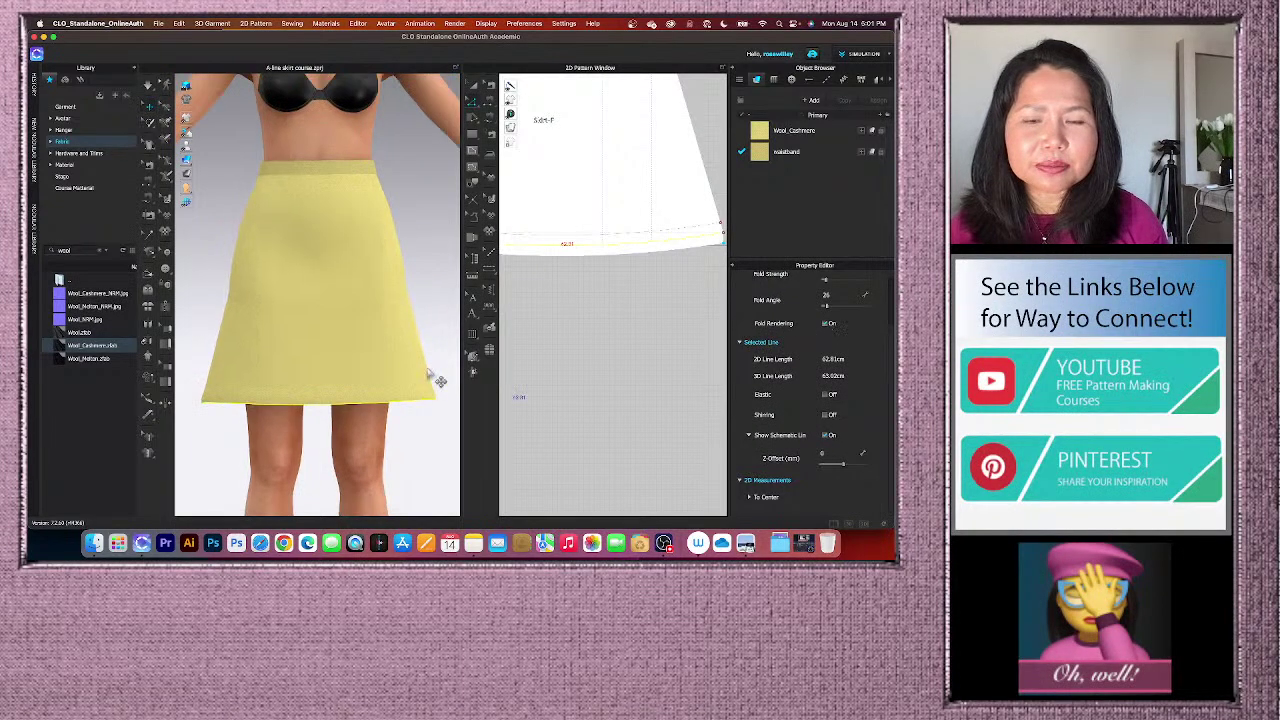
- Turn on Fold Rendering for the hem fold line on the back skirt piece Skirt-L and clear the selection
scroll(563, 300, "down", 5)
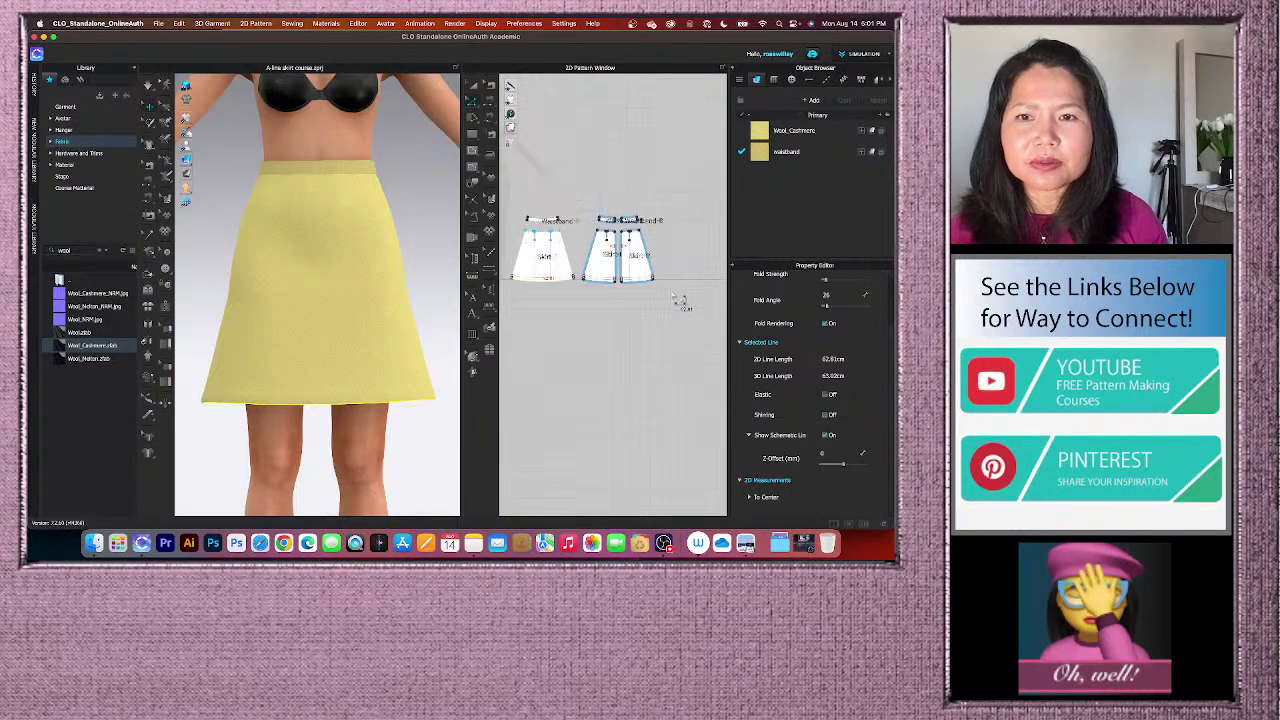
scroll(640, 297, "up", 3)
scroll(600, 298, "down", 3)
scroll(628, 300, "up", 5)
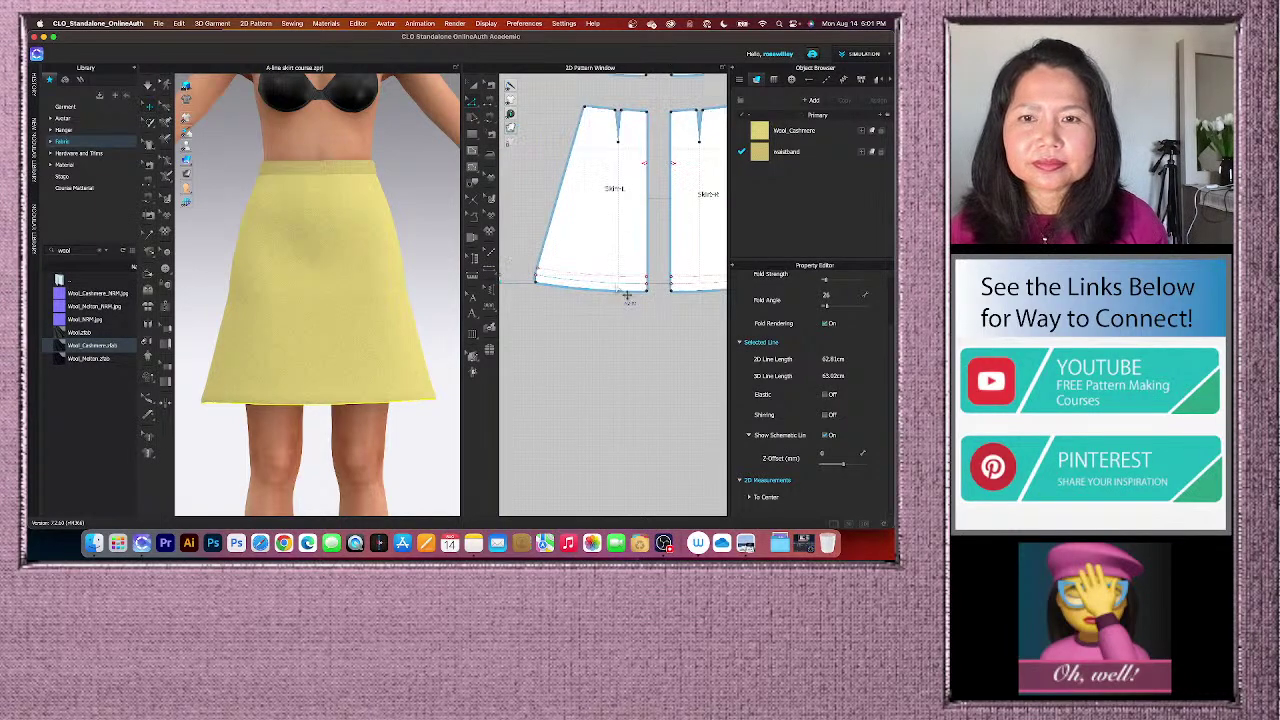
left_click(627, 291)
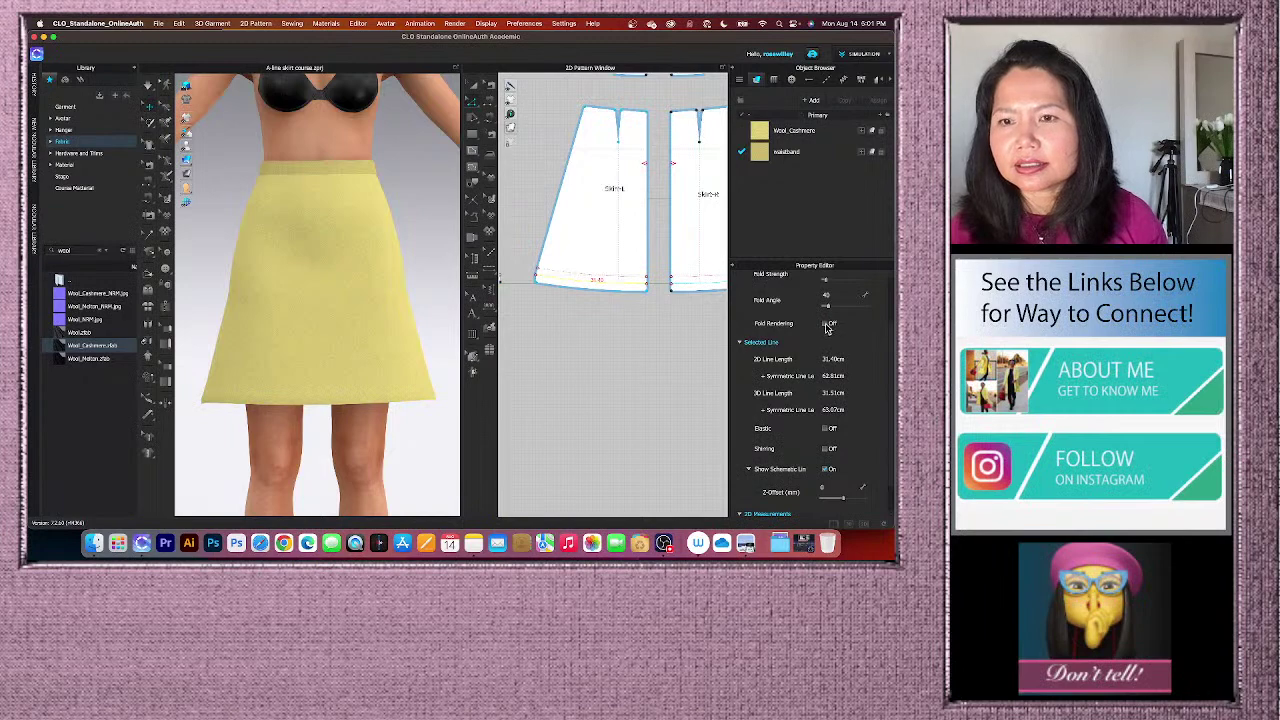
left_click(827, 325)
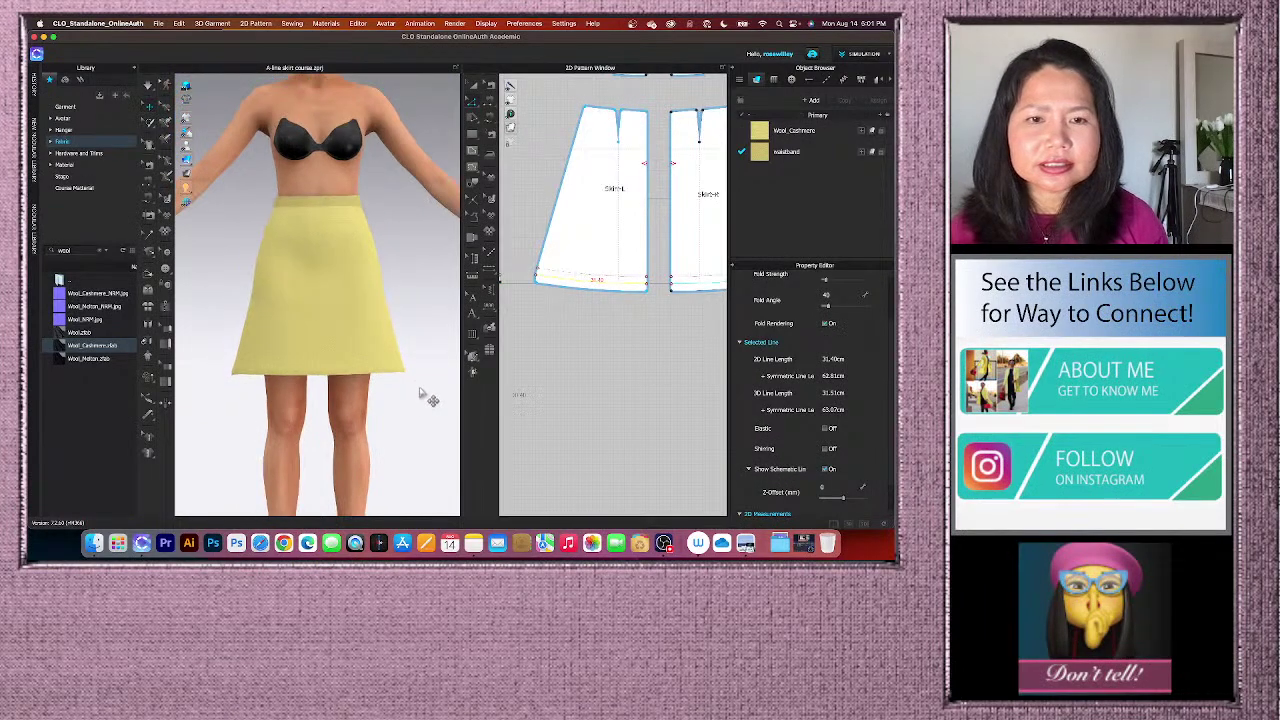
mouse_move(429, 391)
right_mouse_down()
mouse_move(314, 394)
mouse_move(420, 403)
right_mouse_up()
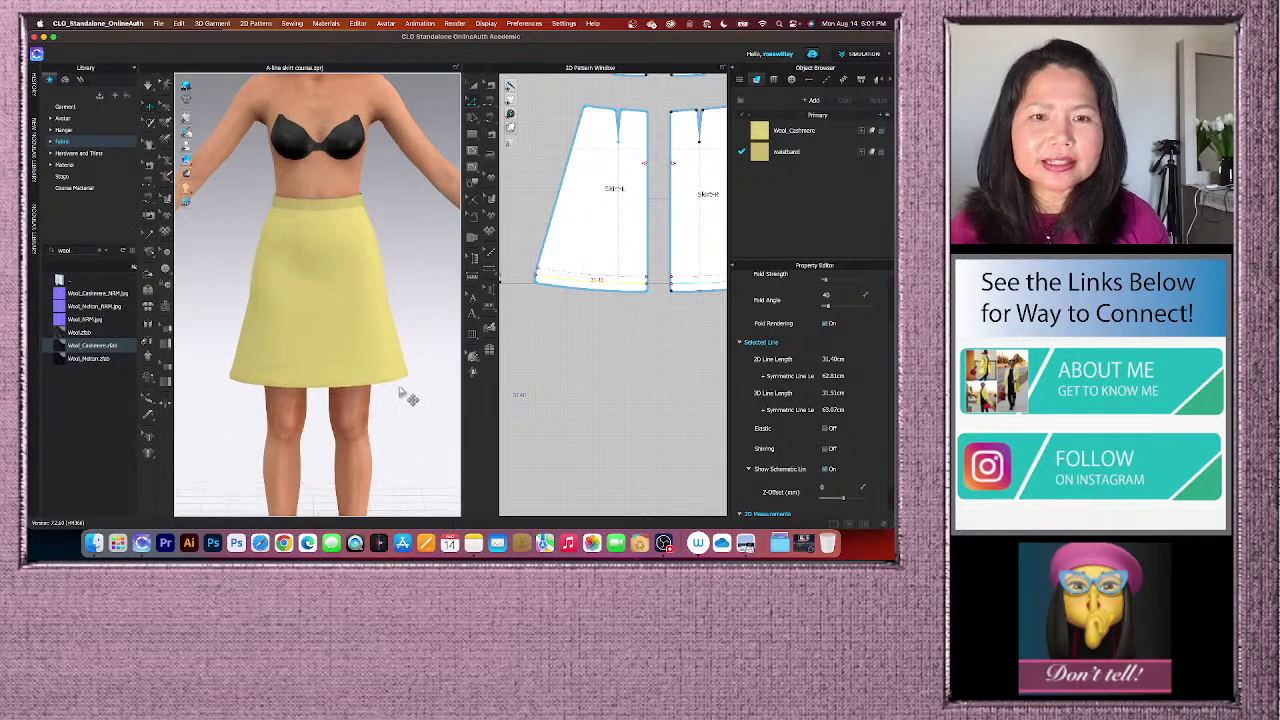
scroll(405, 397, "down", 3)
left_click(563, 356)
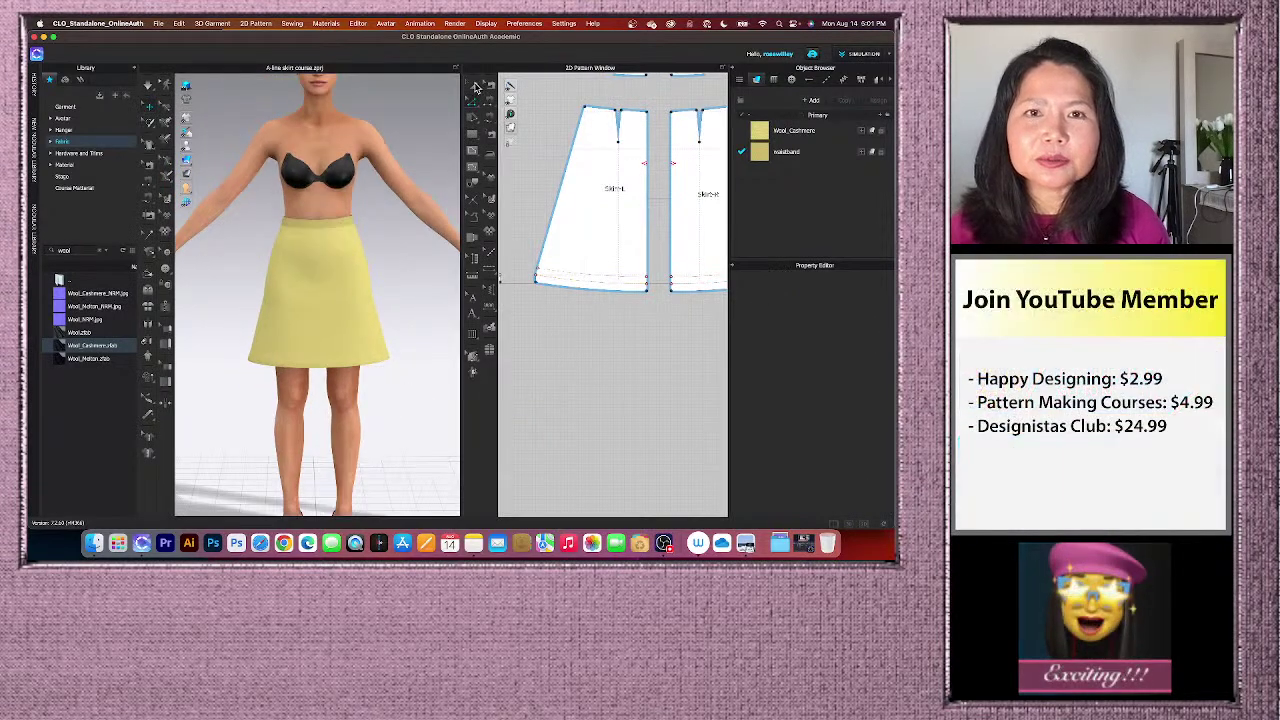
scroll(563, 309, "down", 3)
scroll(594, 366, "up", 1)
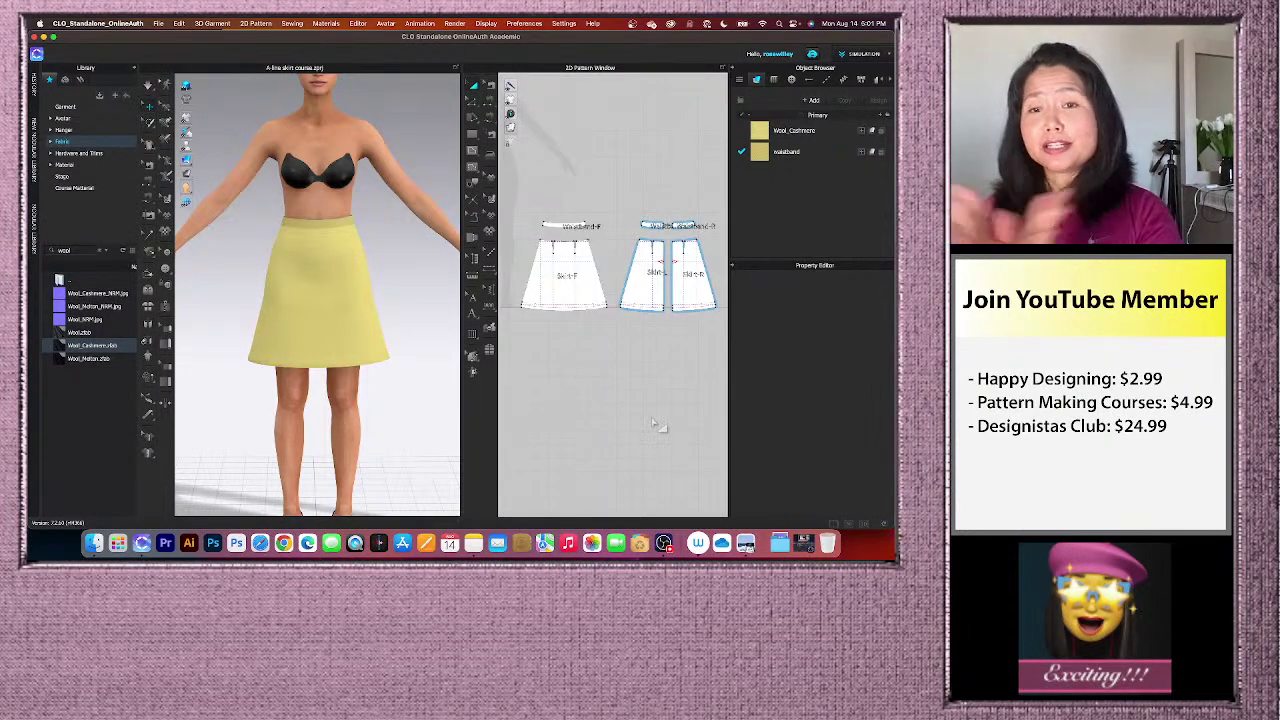
- Widen the 2D Pattern Window, then select all waistband and skirt pattern pieces and strengthen them
scroll(340, 399, "down", 1)
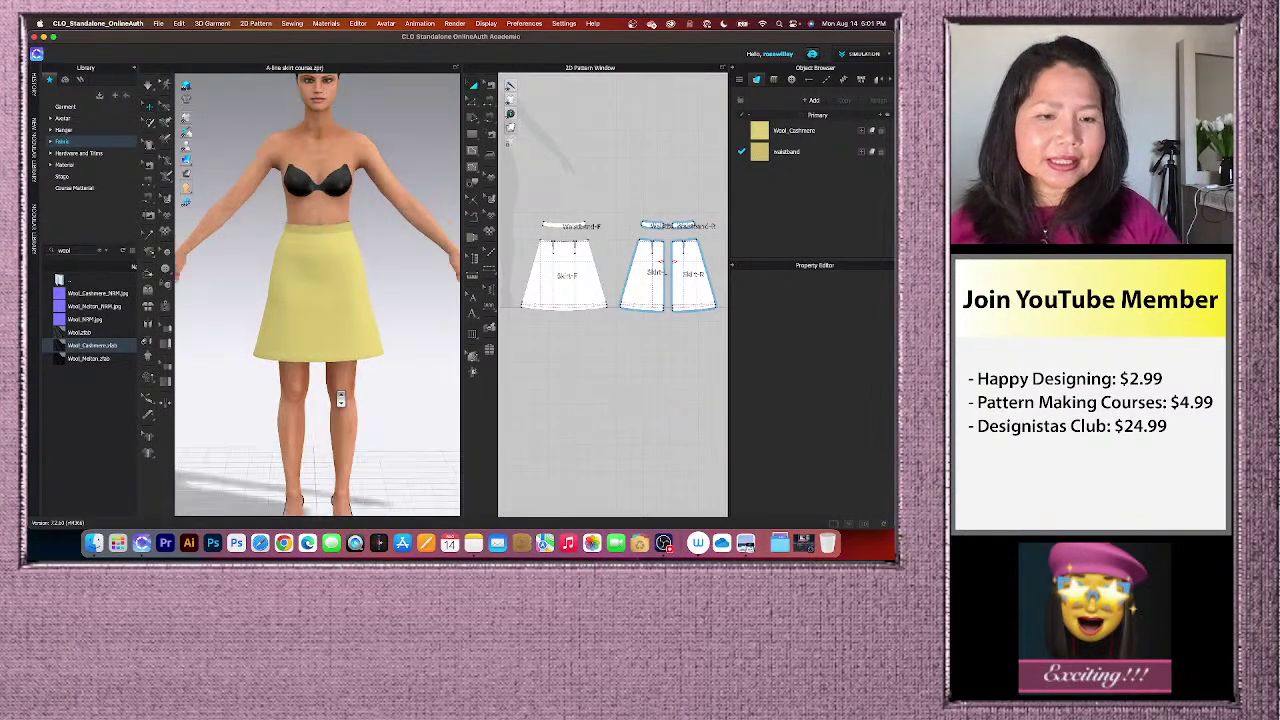
scroll(340, 399, "up", 3)
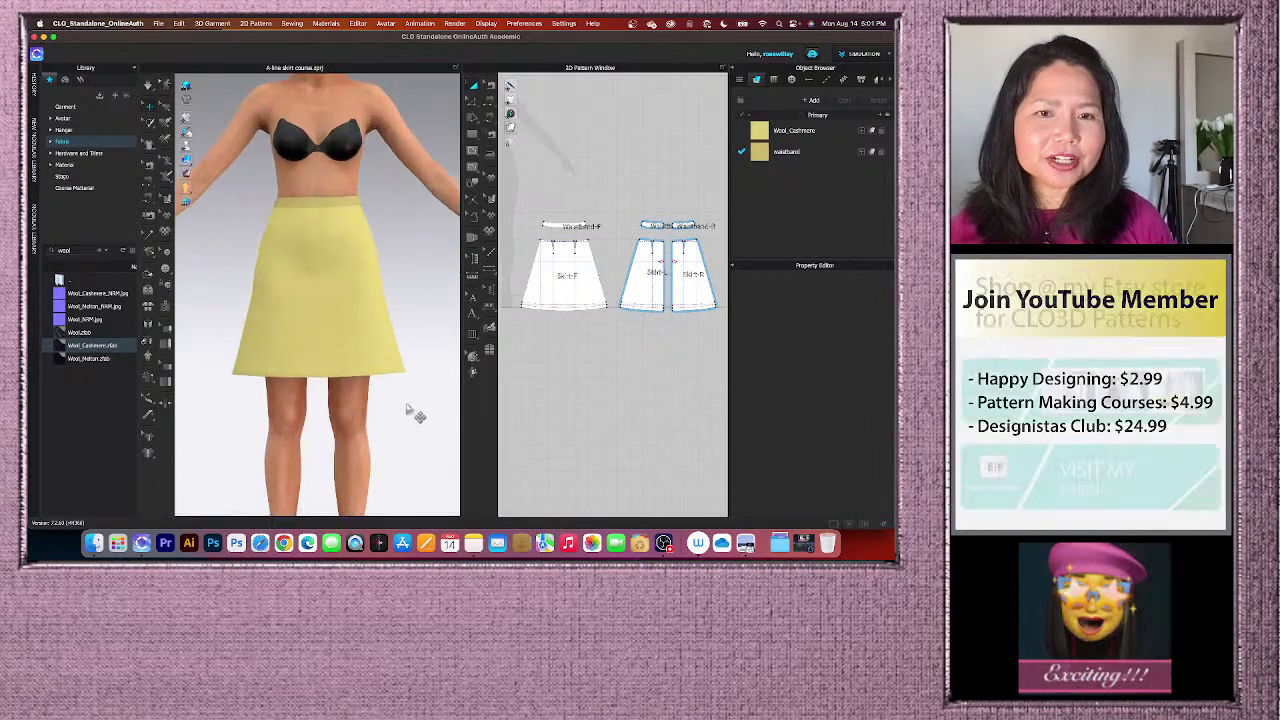
mouse_move(409, 409)
right_mouse_down()
mouse_move(345, 418)
mouse_move(431, 414)
right_mouse_up()
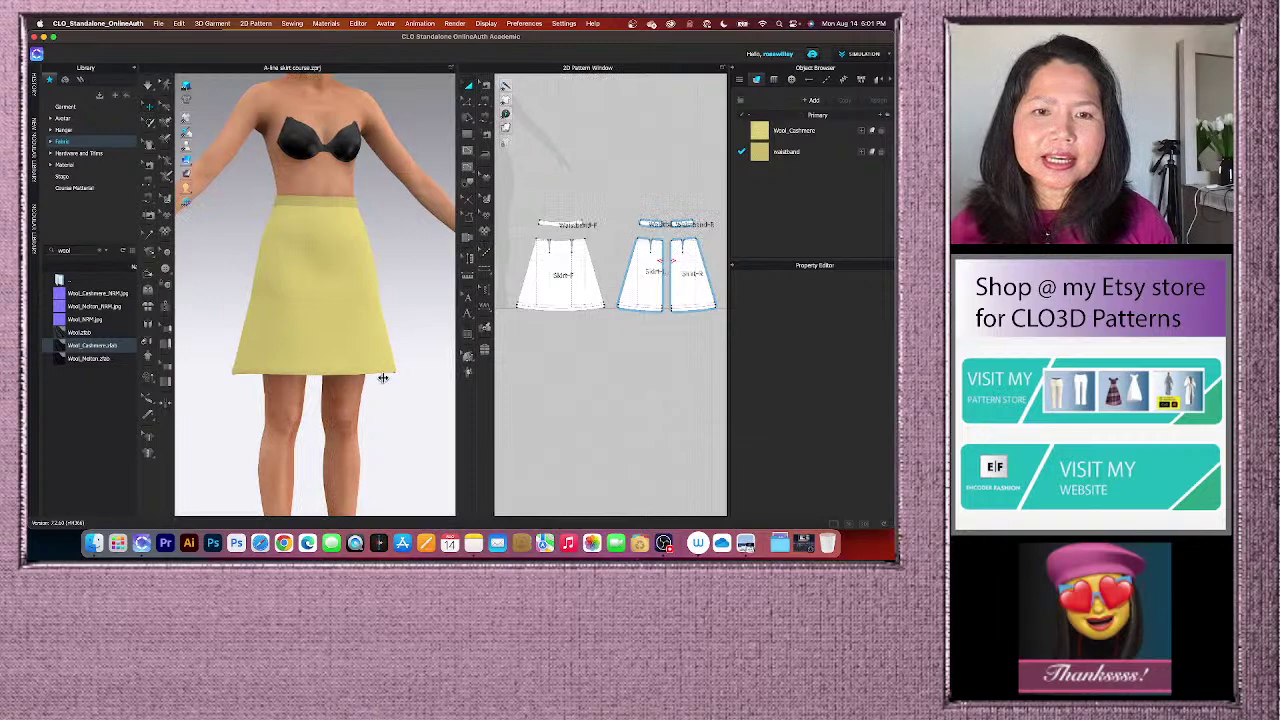
left_click_drag(462, 377, 383, 376)
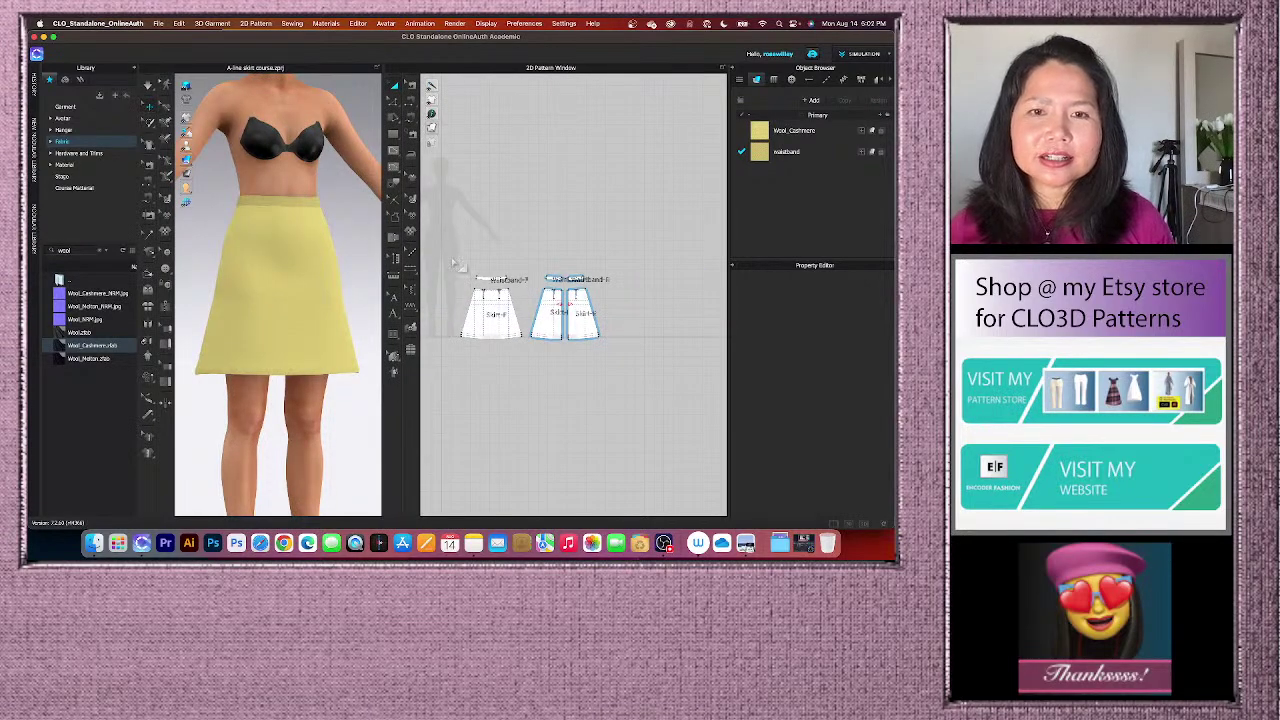
left_click_drag(455, 265, 612, 352)
right_click(545, 320)
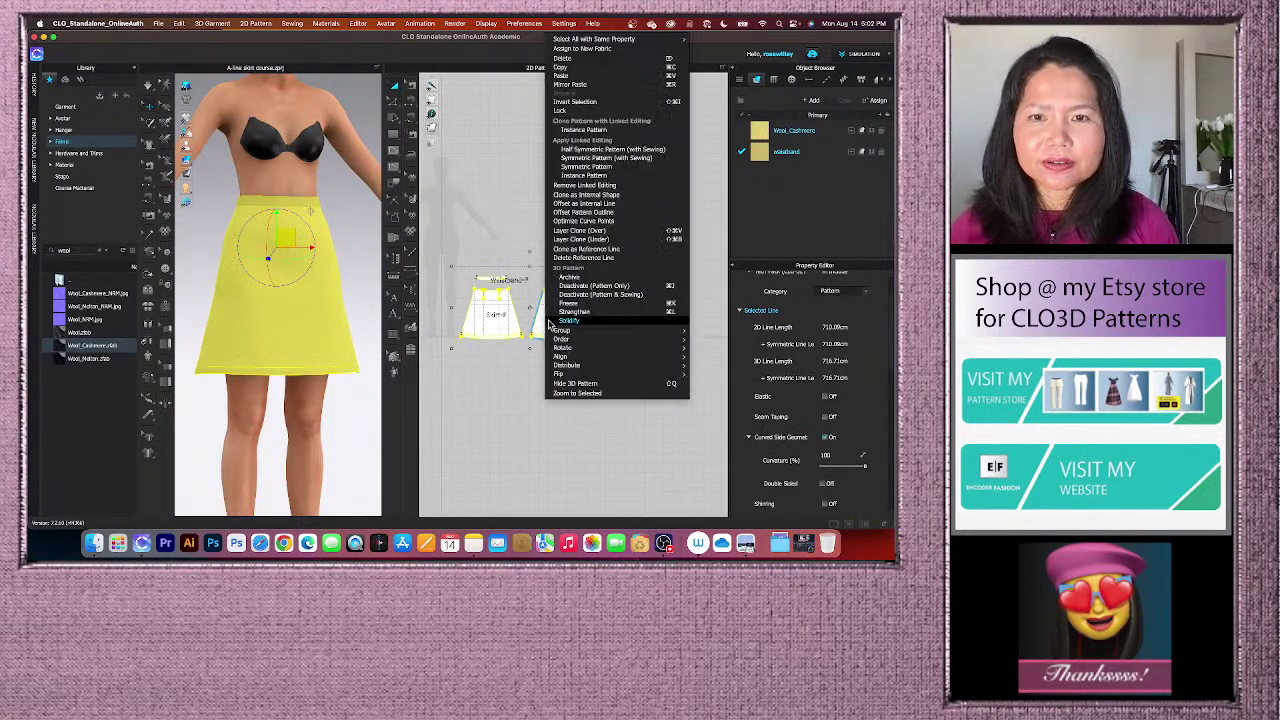
left_click(600, 318)
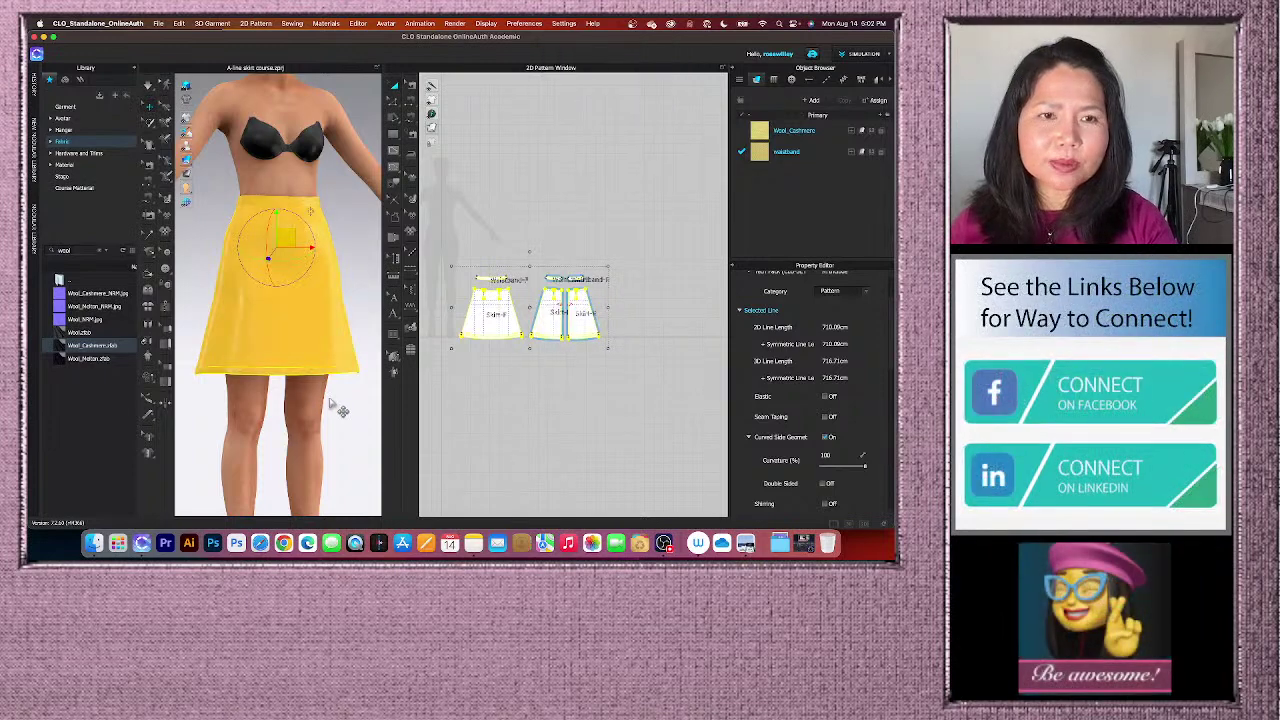
- Simulate the strengthened skirt on the avatar briefly, stop the simulation and clear the pattern selection
left_click(338, 408)
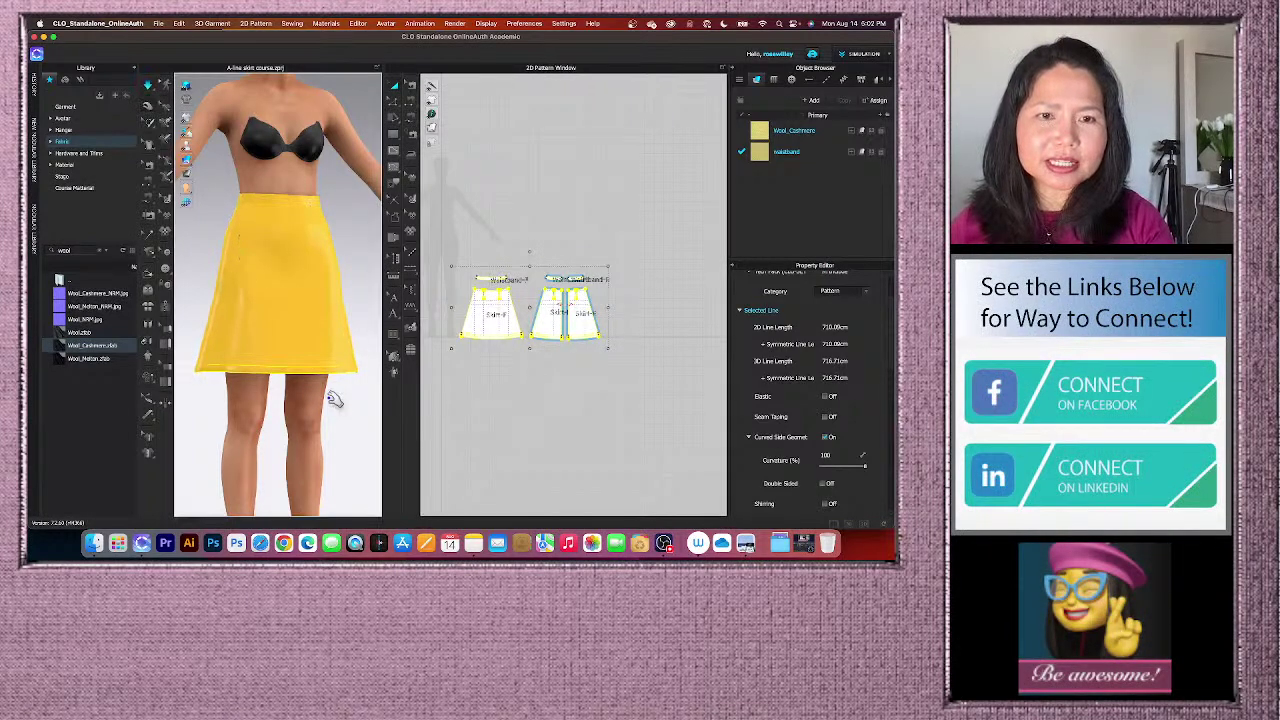
scroll(340, 400, "up", 2)
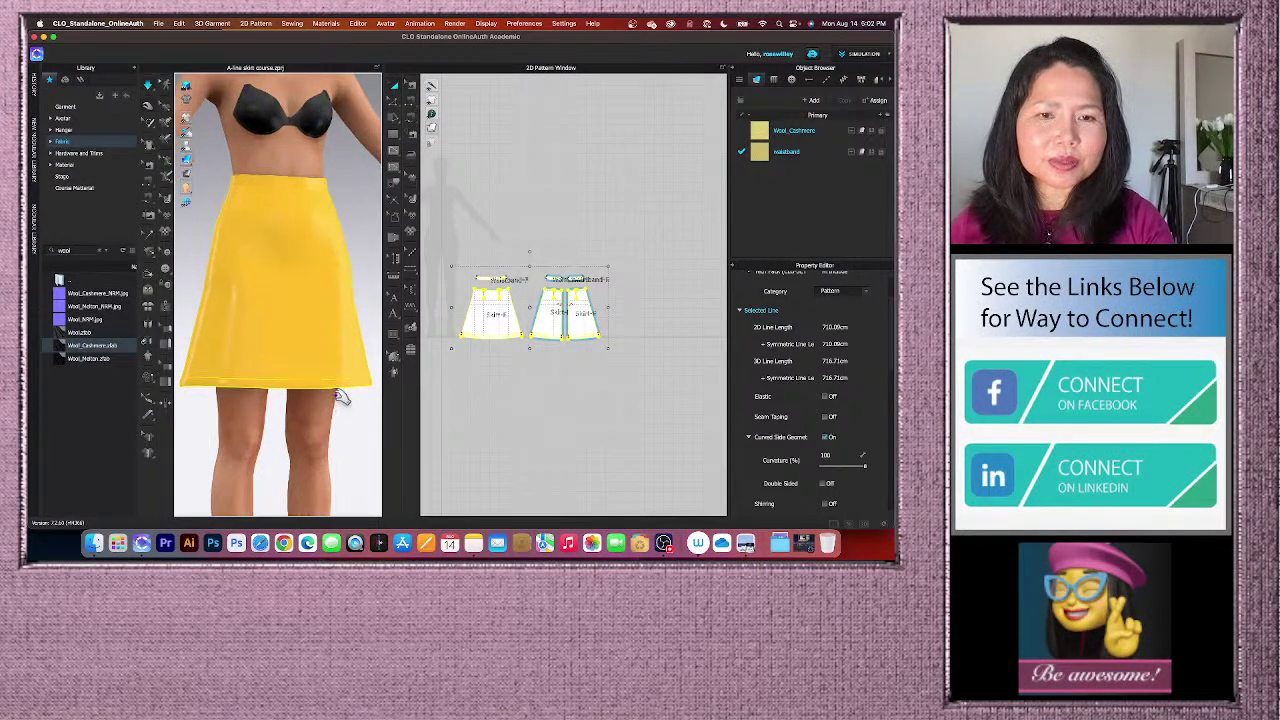
scroll(340, 400, "down", 3)
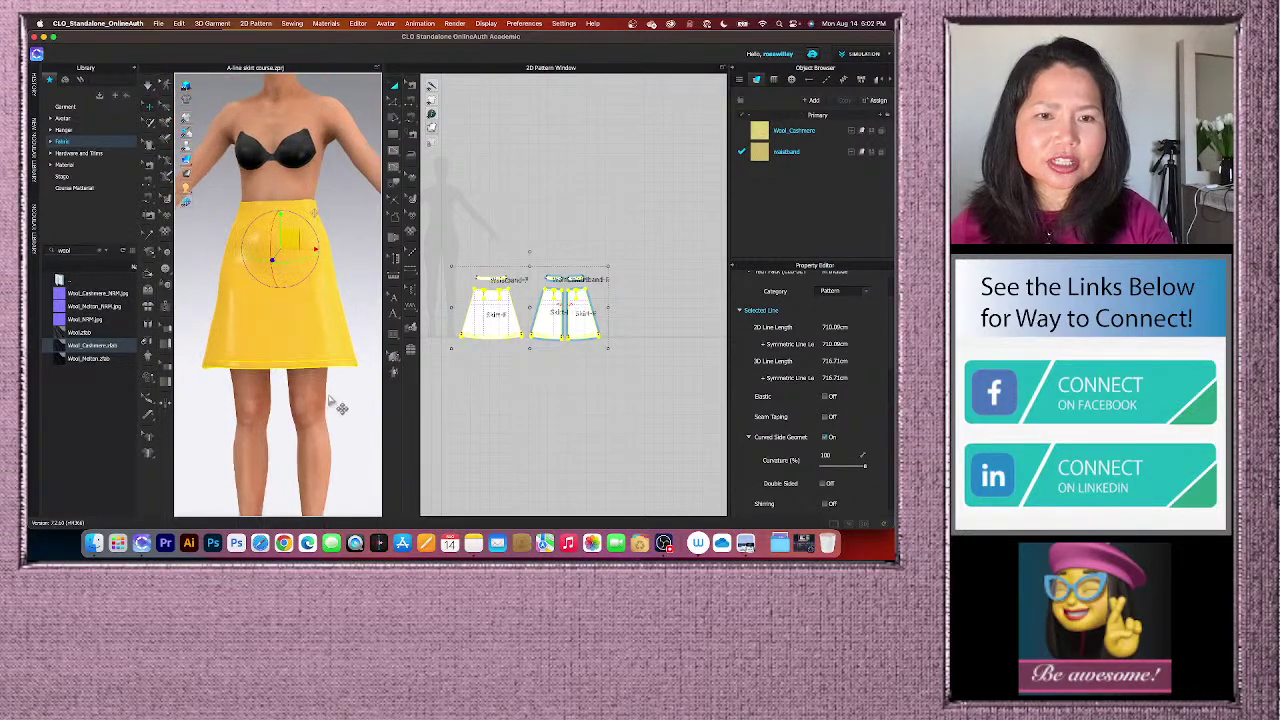
scroll(488, 375, "up", 2)
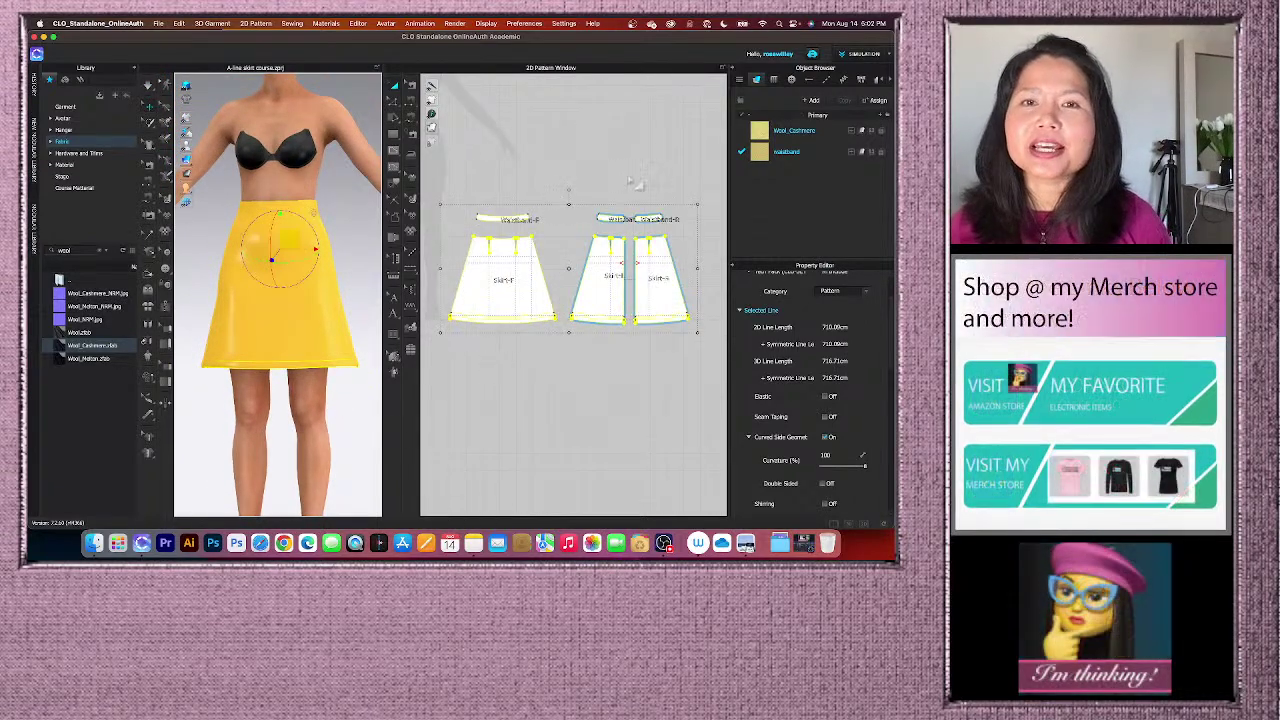
left_click(628, 171)
- Layer-clone the front and back waistband pieces with Layer Clone (Under) and place the copies just above the originals
scroll(650, 176, "up", 1)
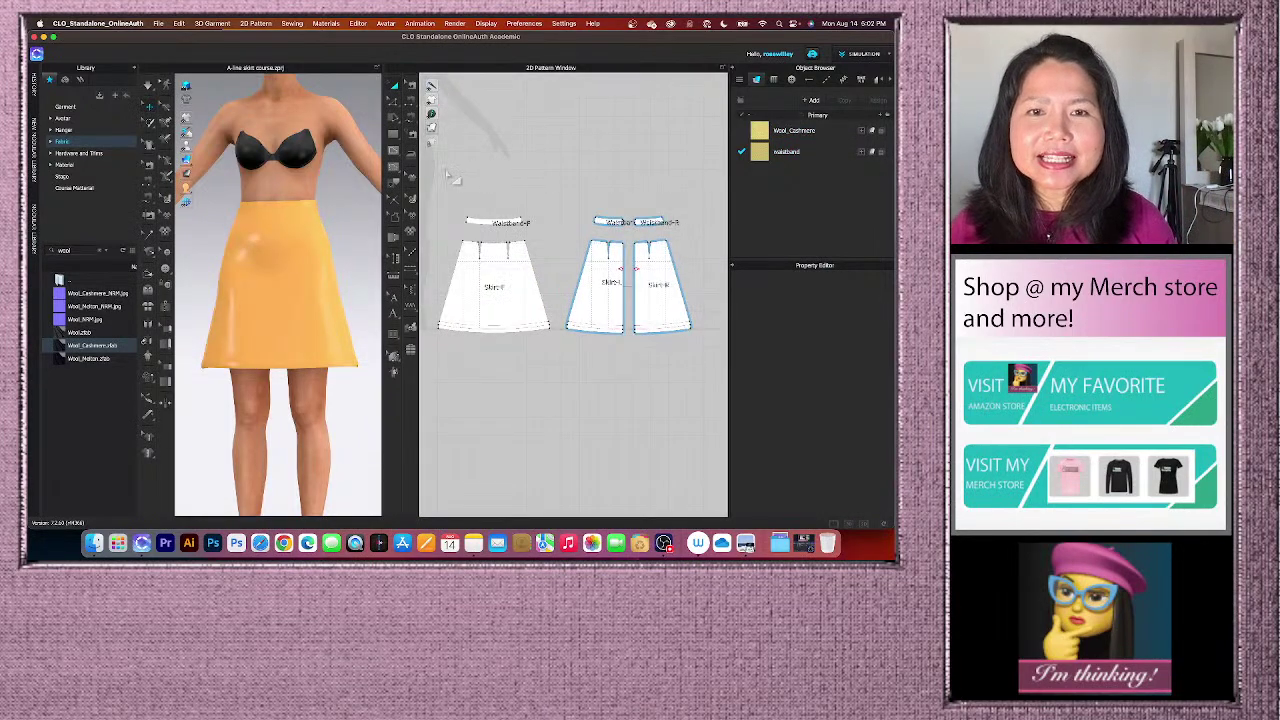
left_click_drag(447, 171, 712, 238)
right_click(651, 222)
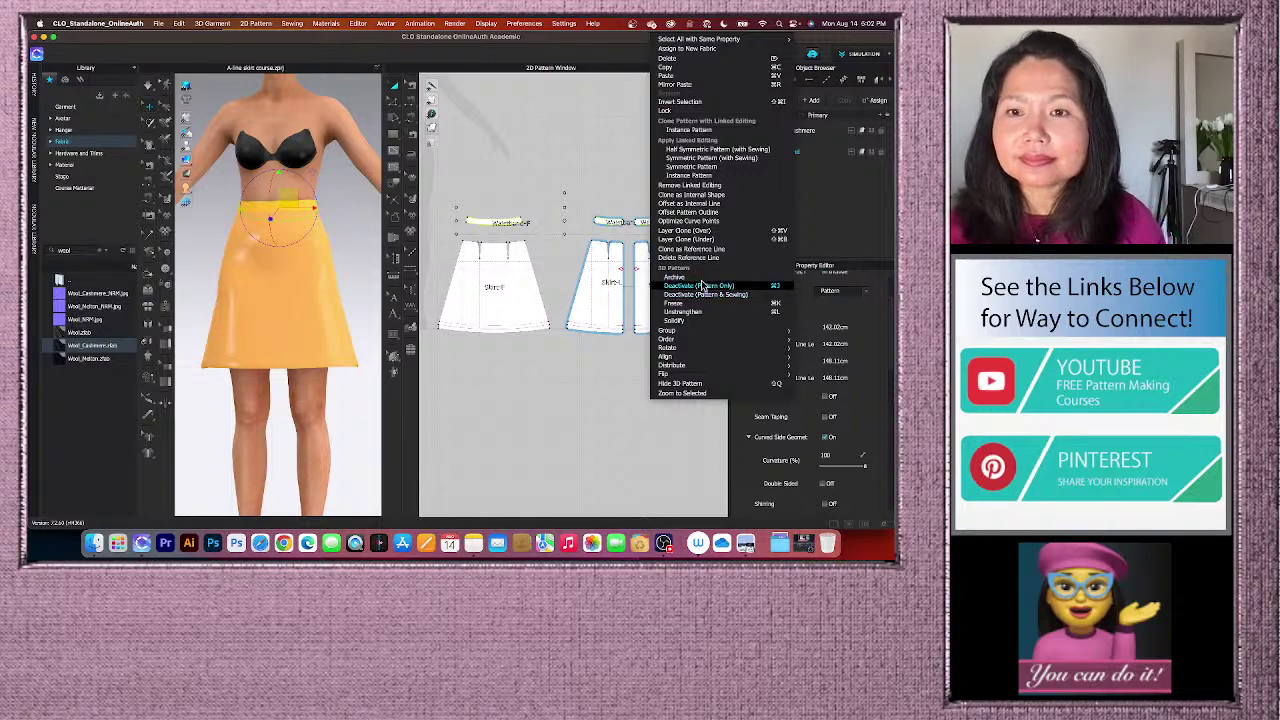
left_click(700, 241)
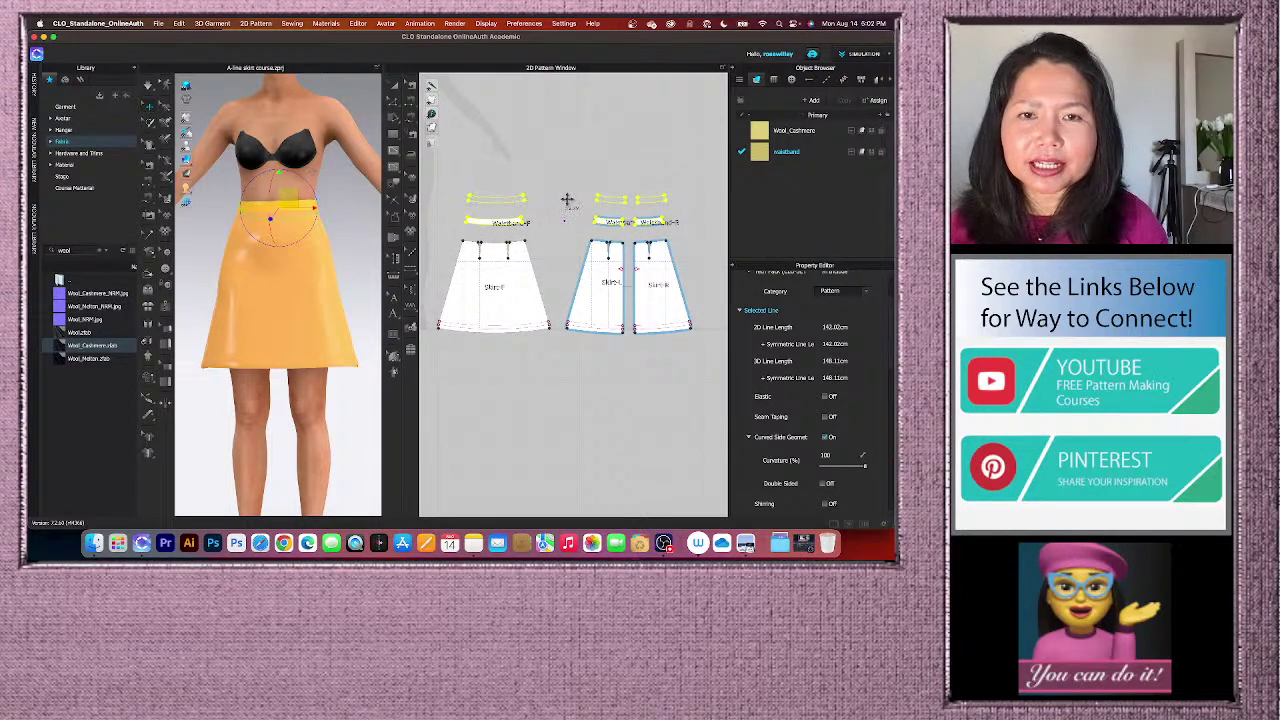
left_click(566, 200)
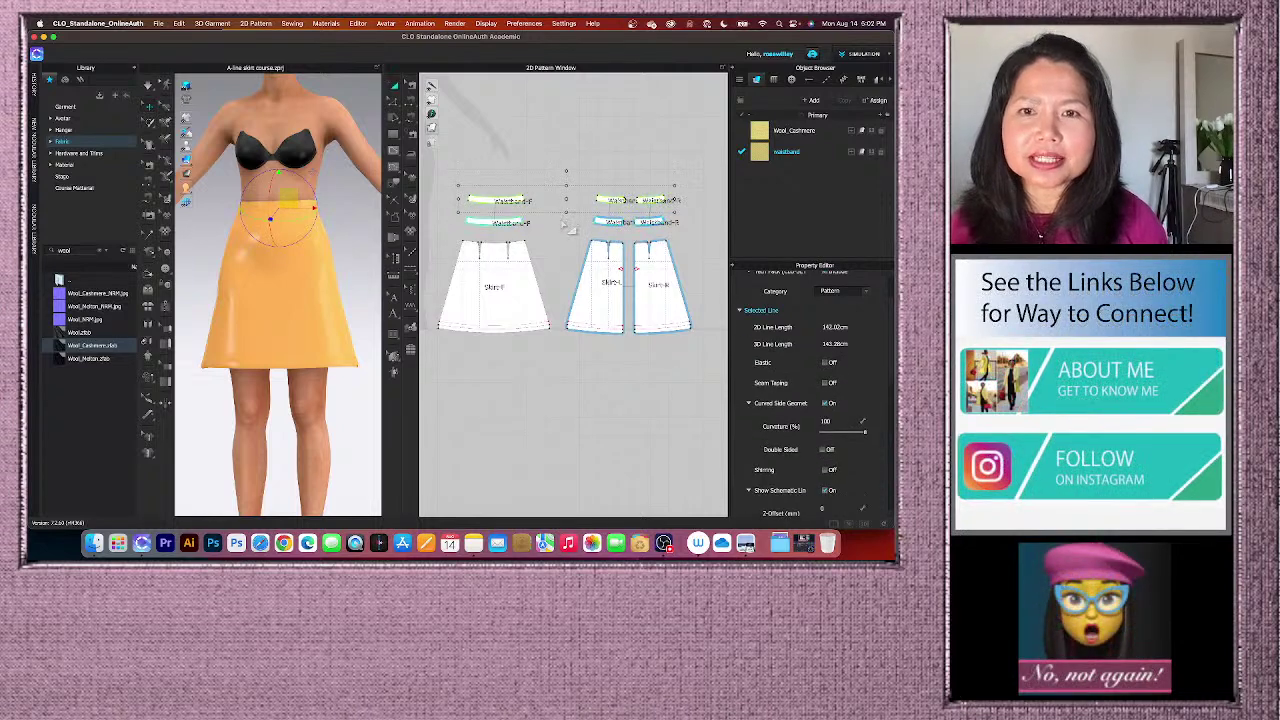
left_click(549, 165)
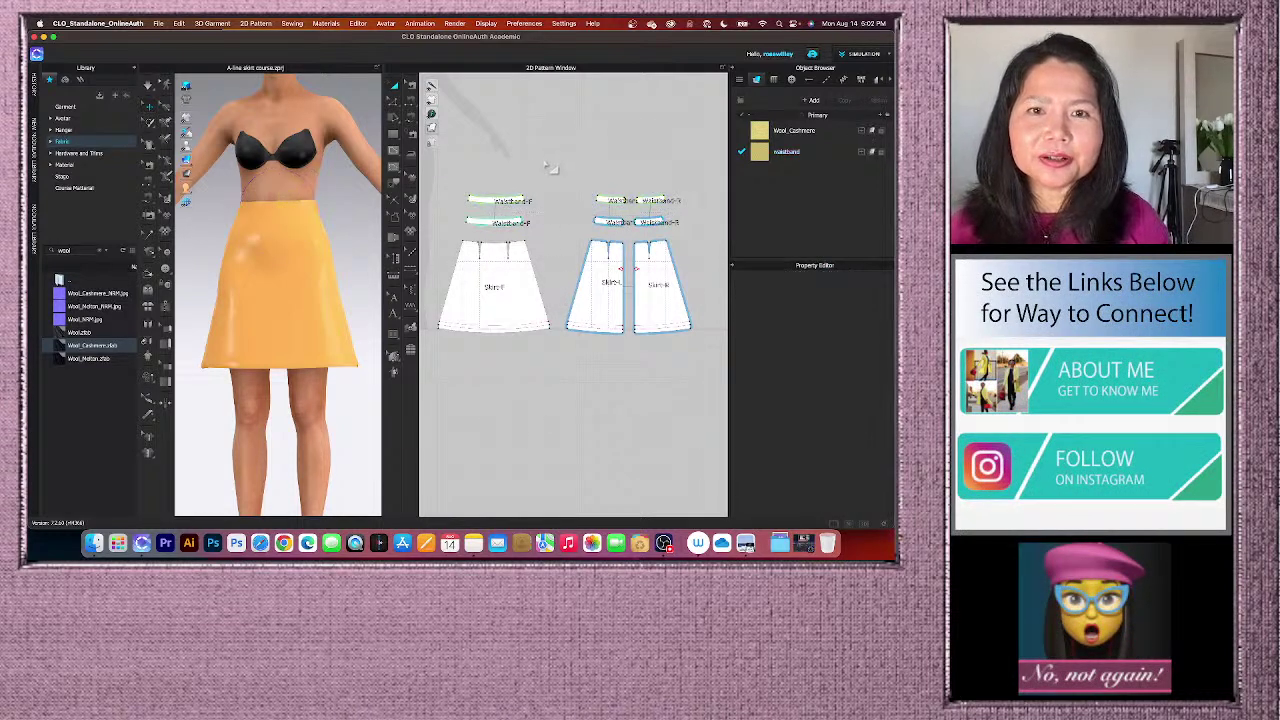
- Hide the avatar and view the skirt from slightly above to look into the waist opening
scroll(548, 167, "down", 2)
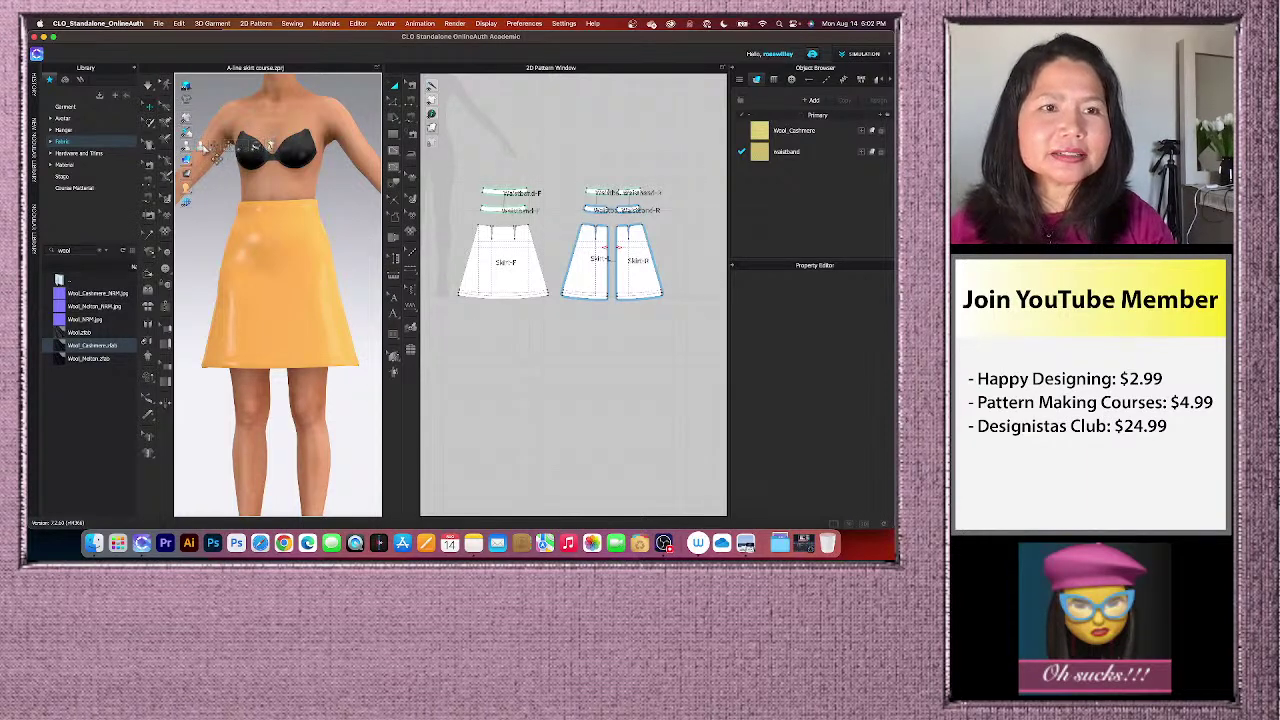
key("shift+a")
scroll(312, 215, "down", 3)
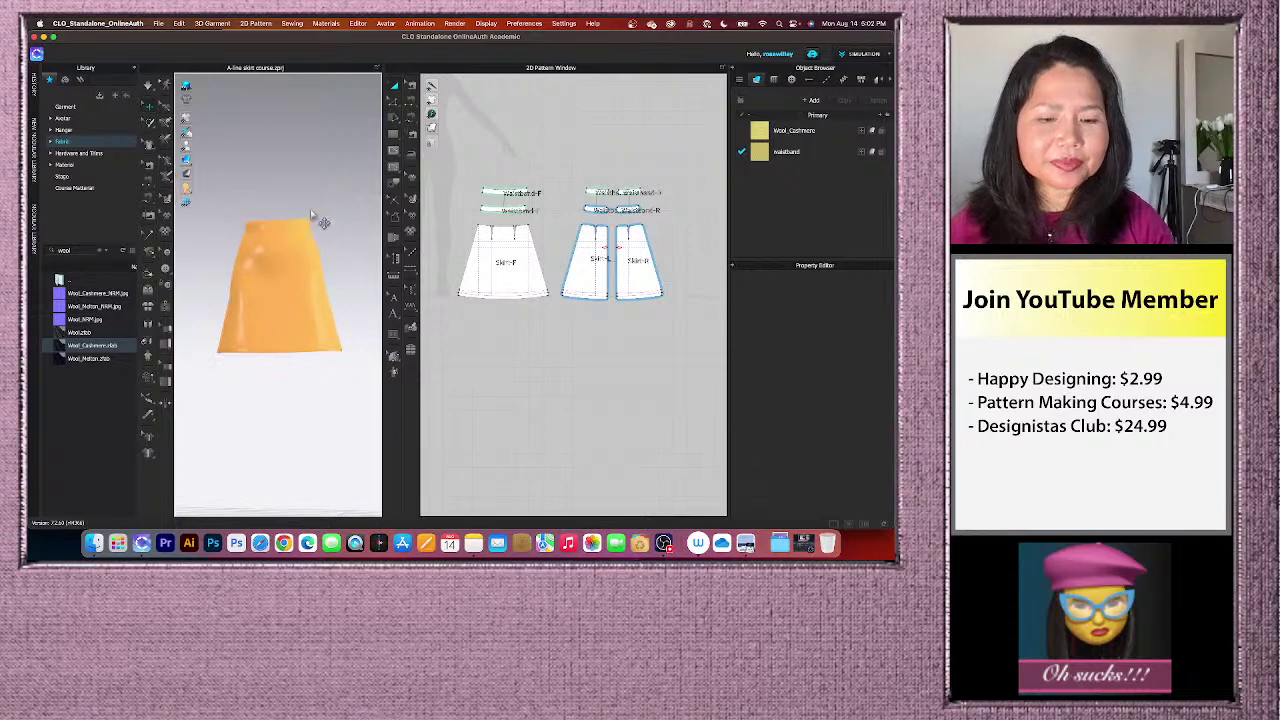
scroll(318, 214, "up", 5)
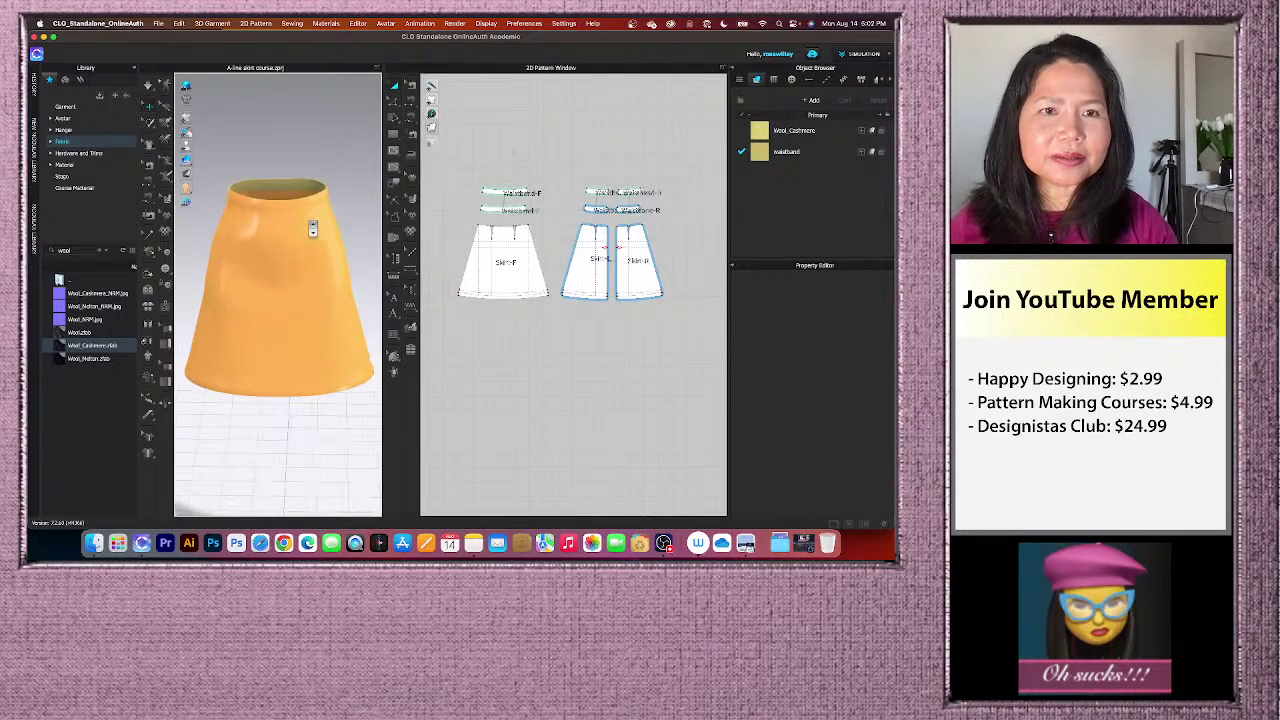
scroll(312, 220, "up", 2)
- Select all skirt, waistband and cloned waistband pieces, unstrengthen them and clear the selection
scroll(500, 200, "down", 3)
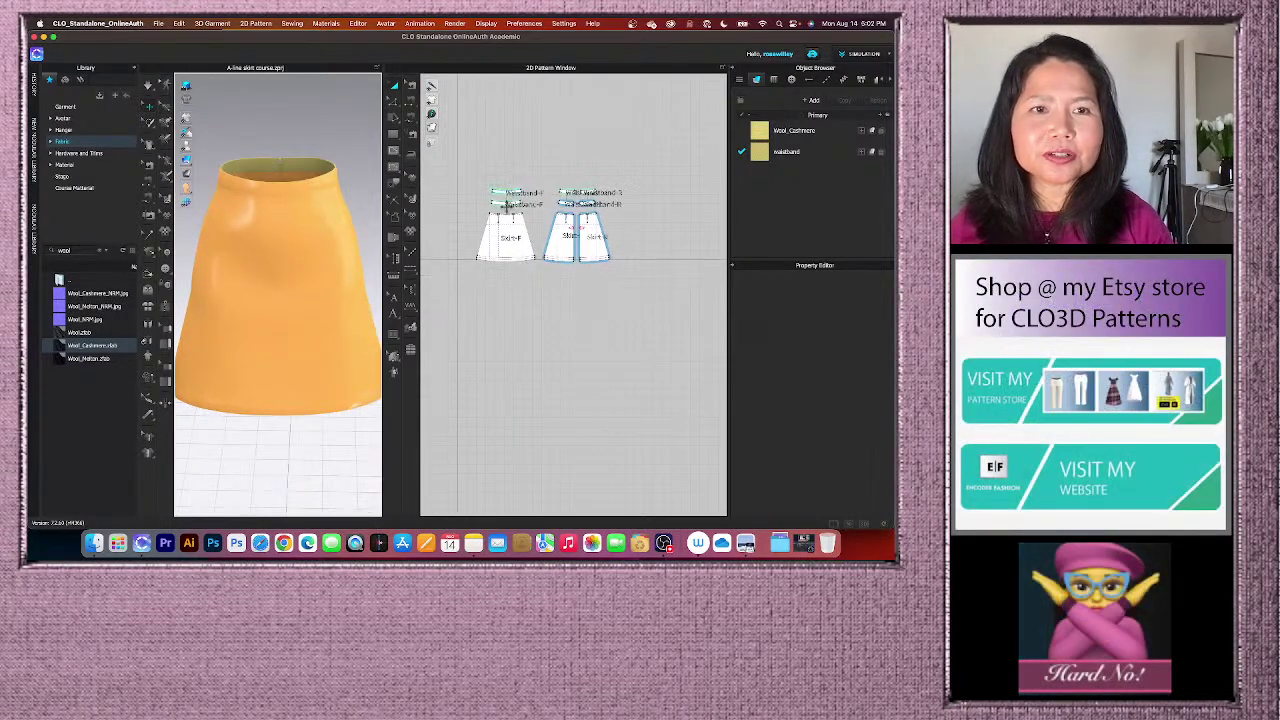
left_click_drag(457, 161, 618, 278)
right_click(600, 246)
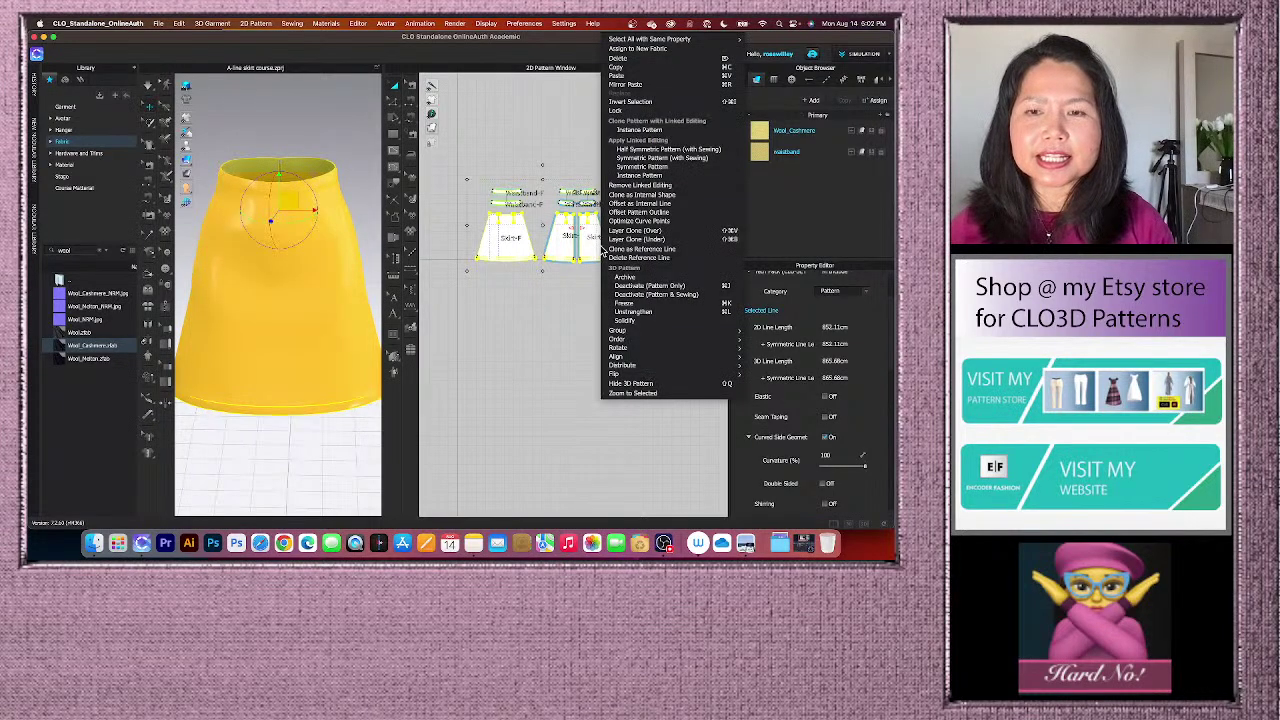
left_click(655, 312)
left_click(520, 320)
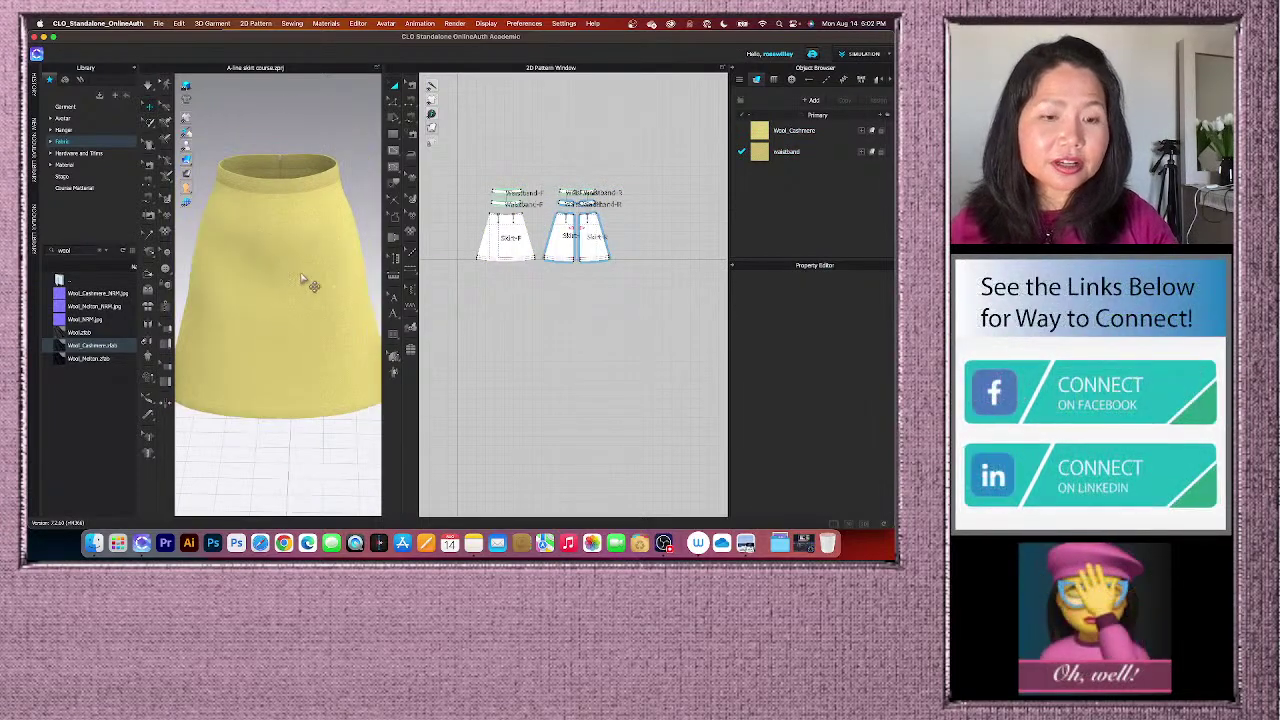
- Simulate the skirt, bring the waist opening up close and select the cloned inner waistband pieces
key("space")
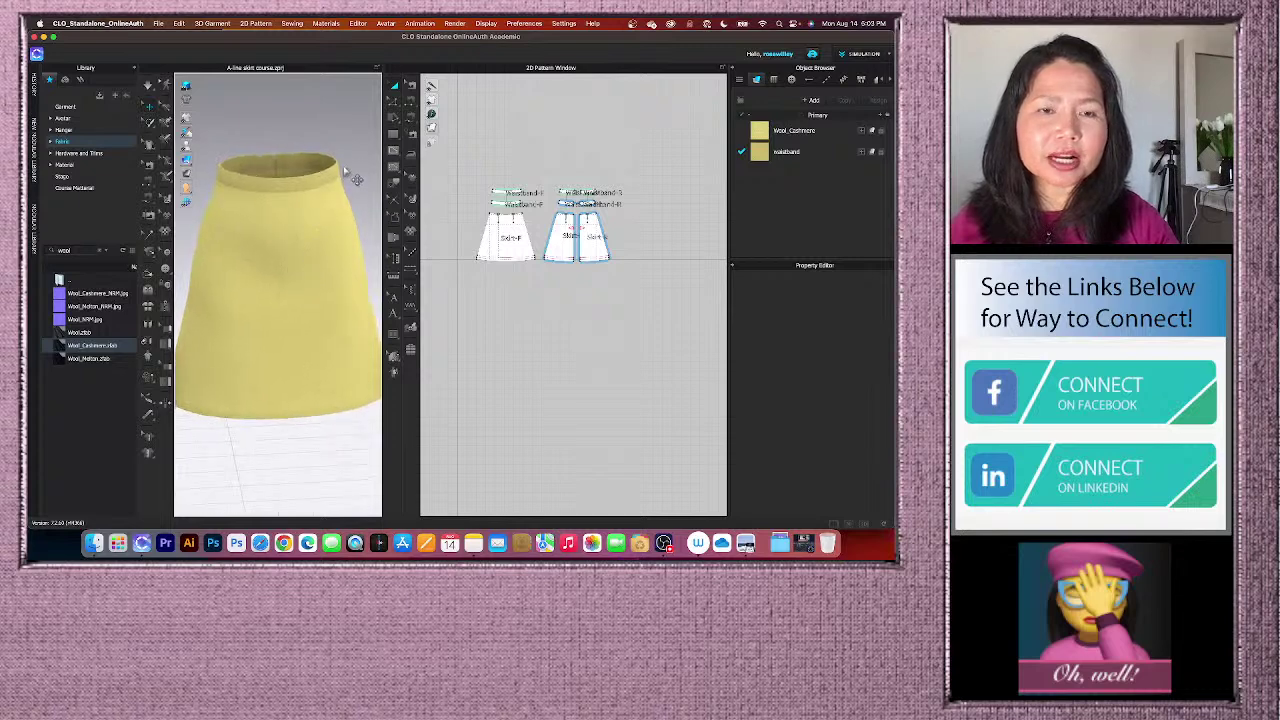
scroll(300, 277, "up", 2)
scroll(366, 200, "up", 2)
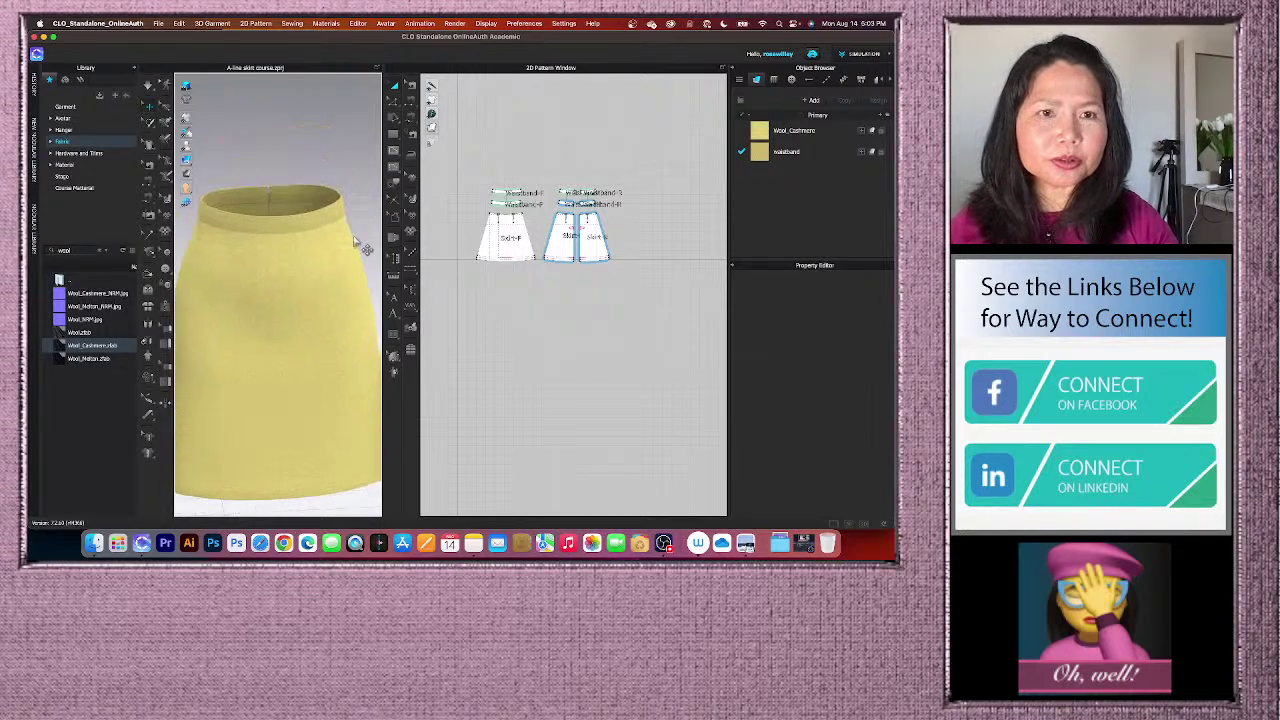
right_click_drag(363, 246, 309, 271)
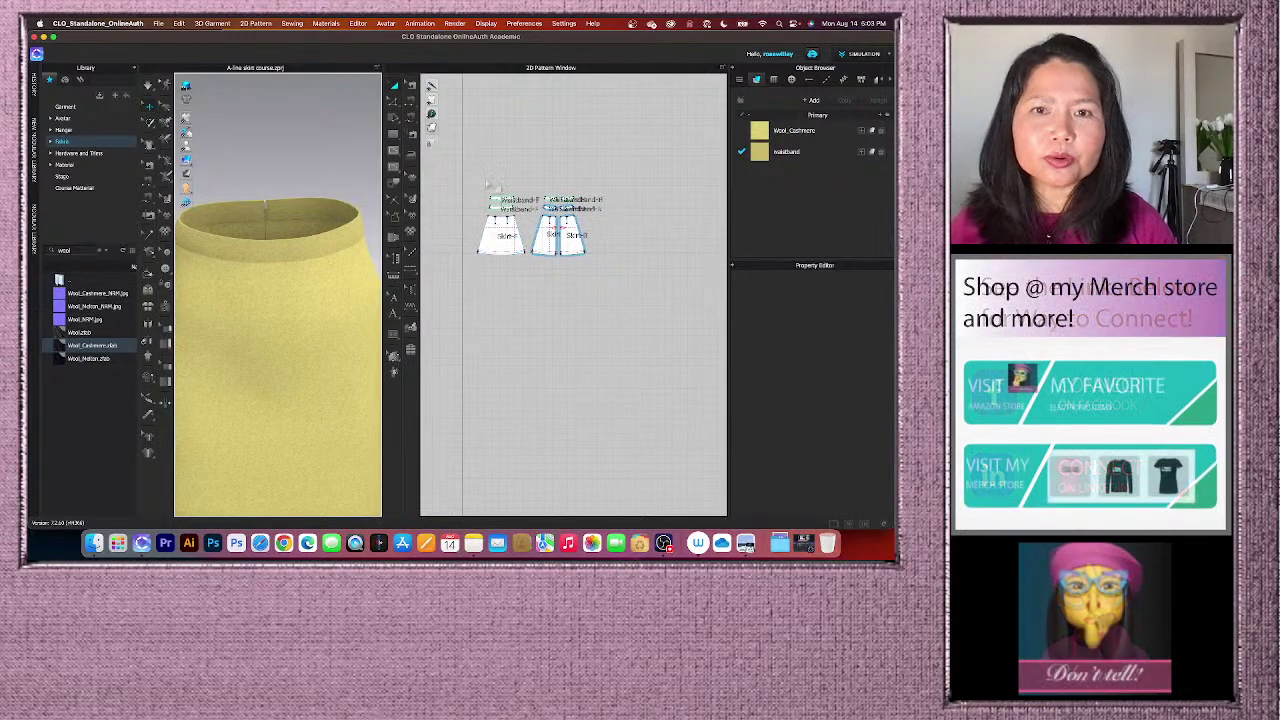
left_click_drag(472, 162, 600, 214)
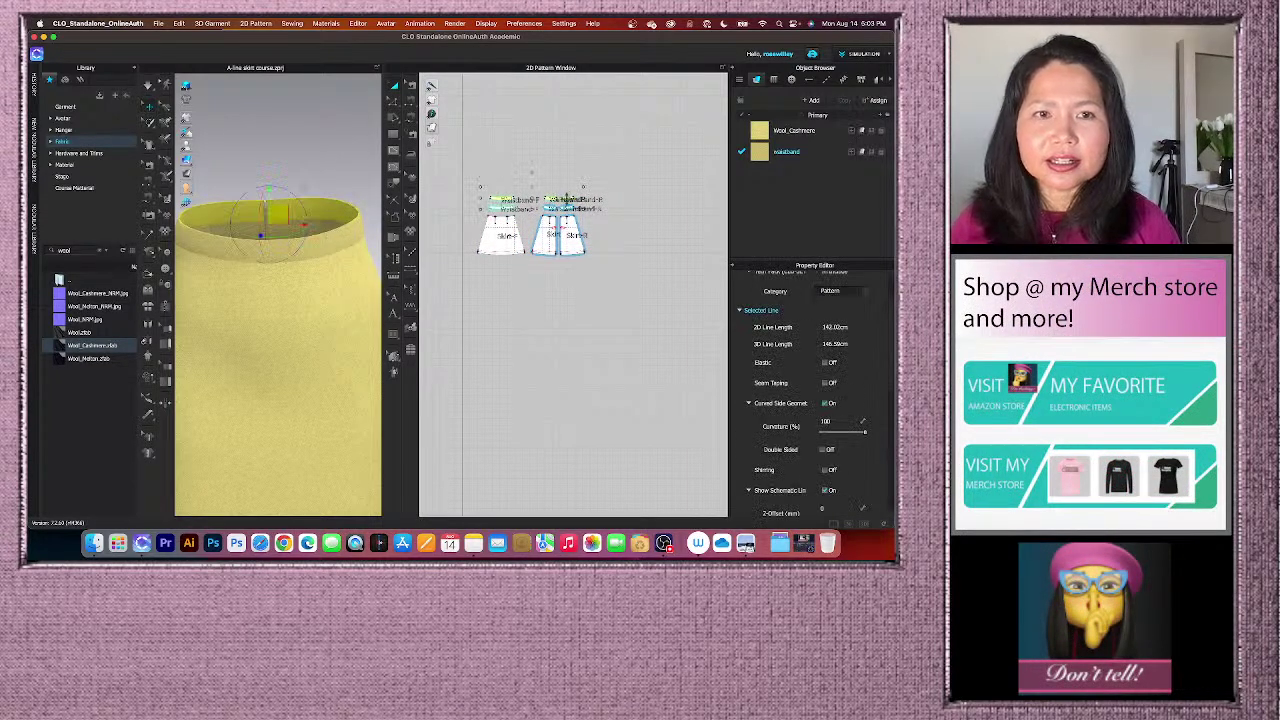
right_click(280, 216)
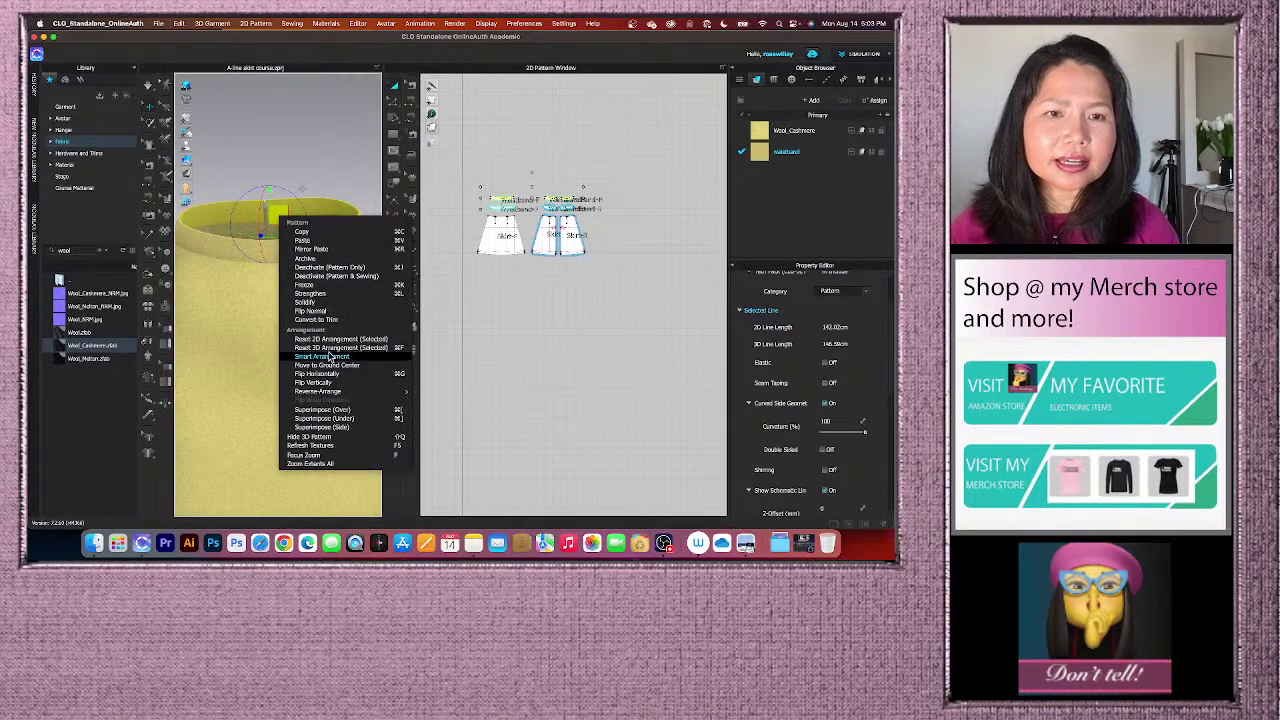
left_click(327, 304)
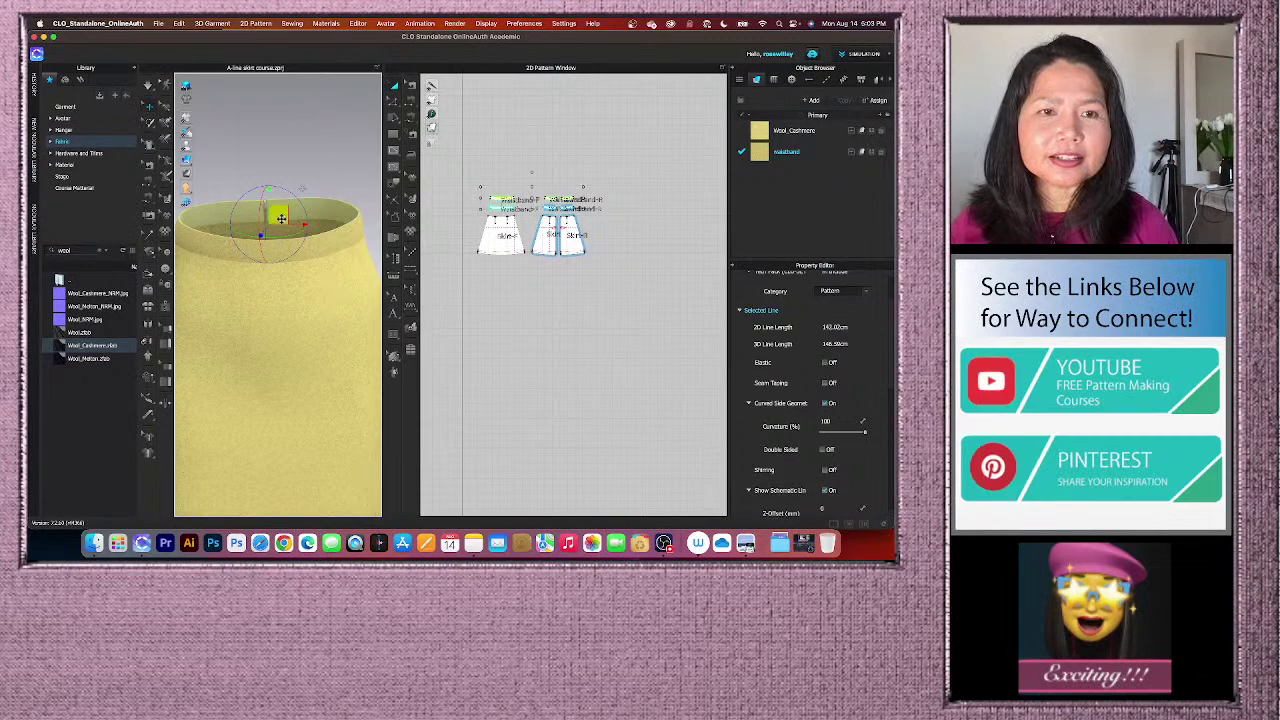
right_click(281, 215)
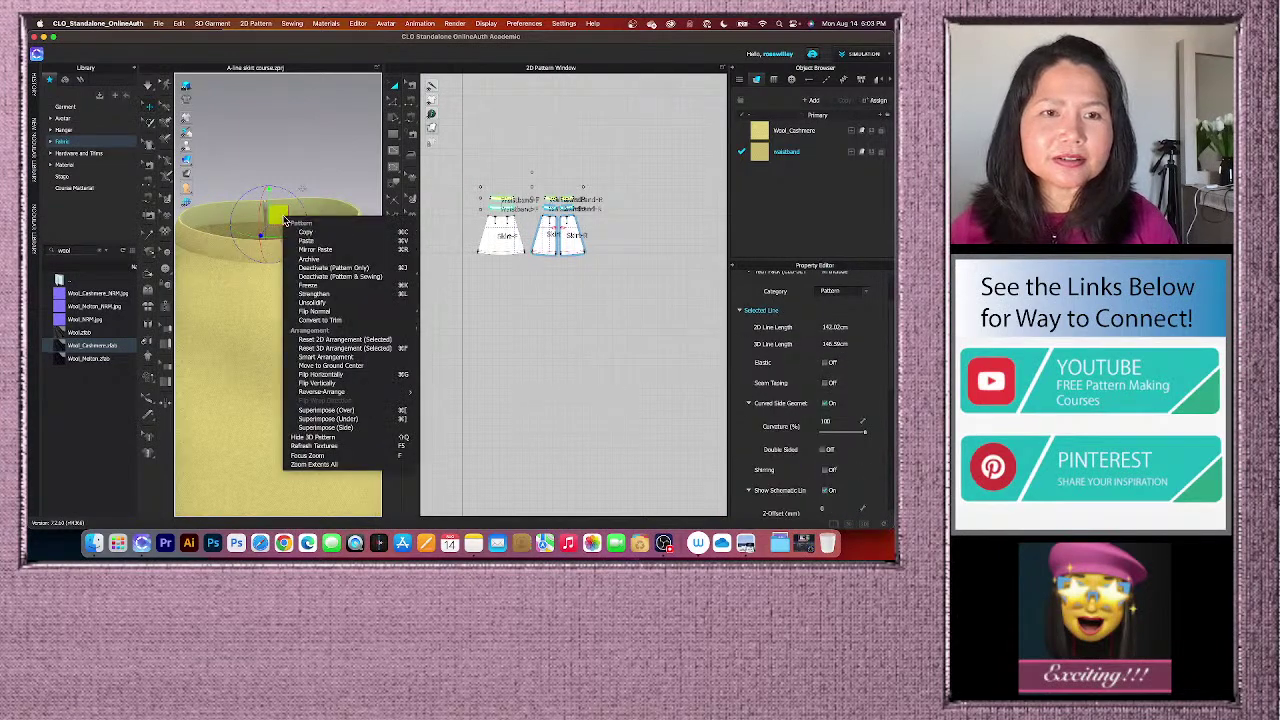
left_click(332, 303)
- Apply Flip Normal to the selected inner waistband pieces and clear the selection
right_click(279, 215)
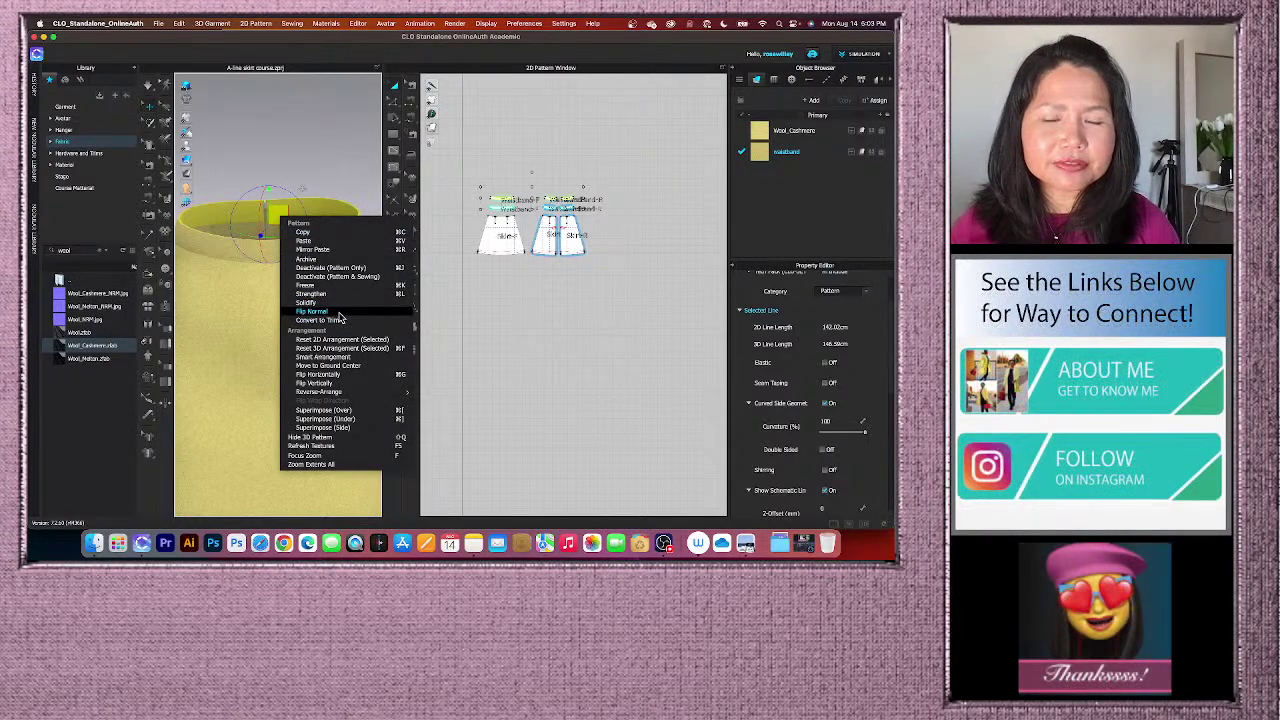
left_click(340, 313)
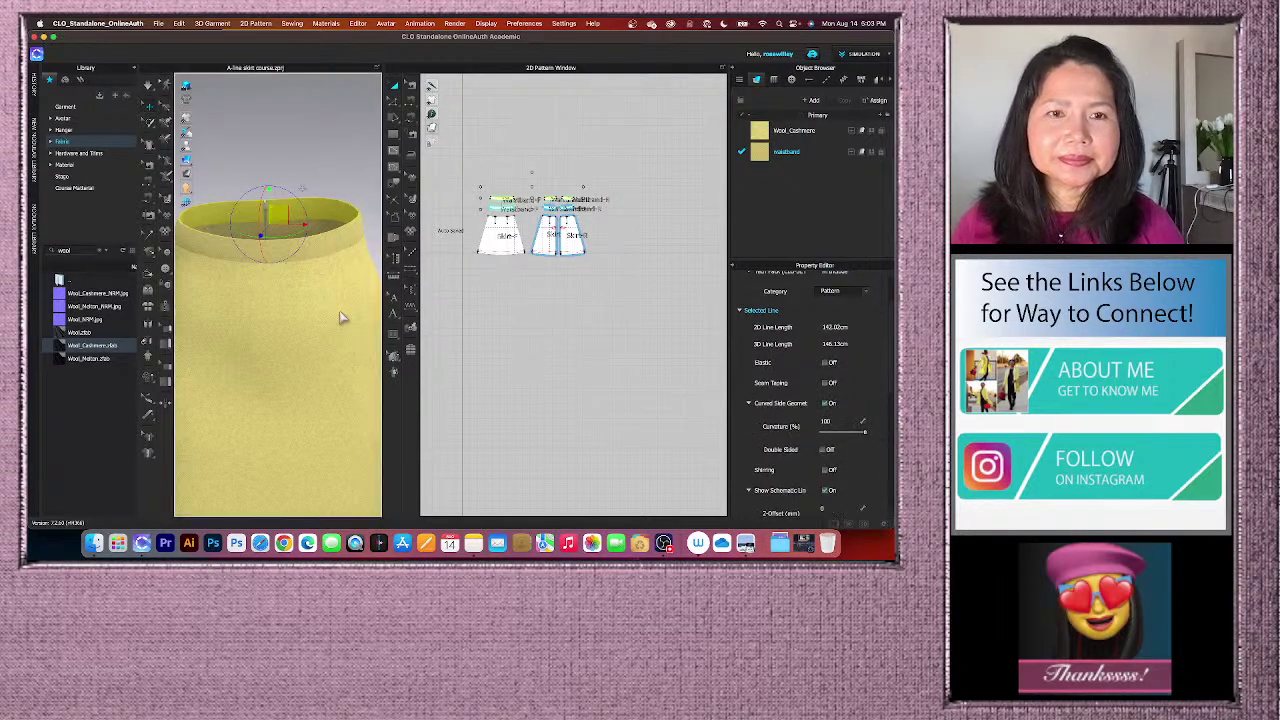
left_click(463, 298)
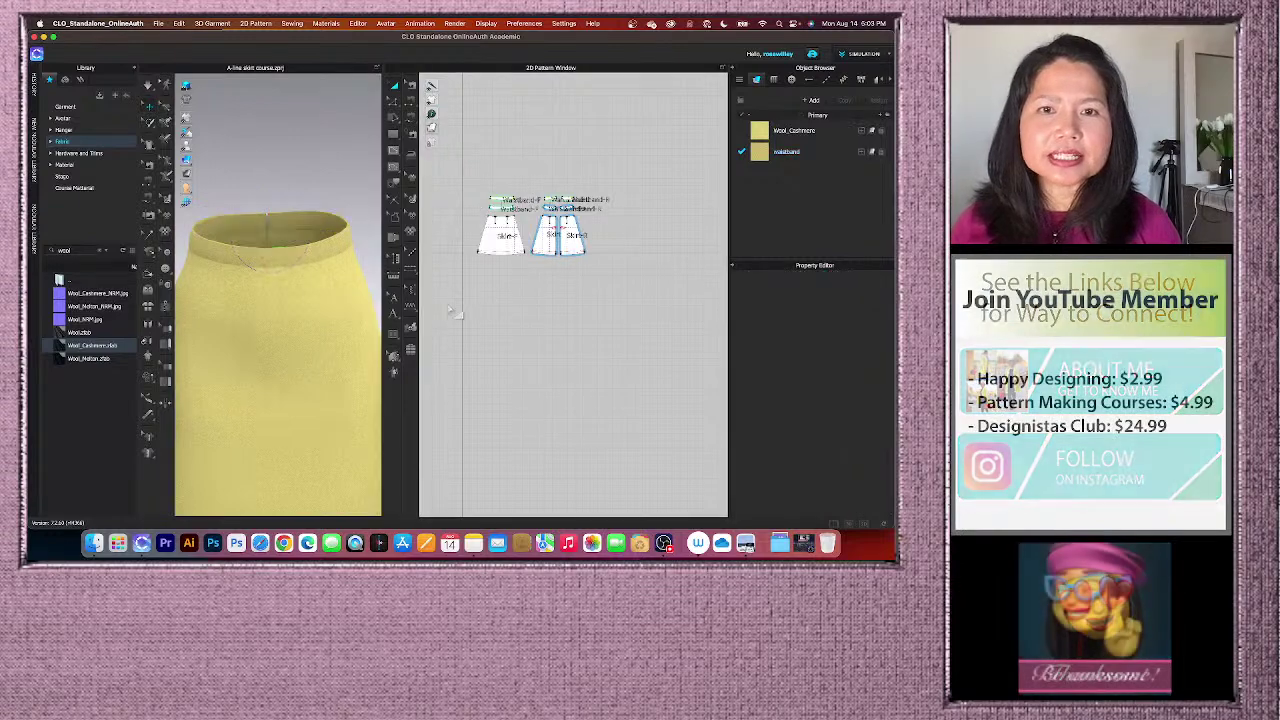
- Strengthen all skirt pieces and both waistband layers together, then clear the selection
left_click_drag(481, 171, 658, 318)
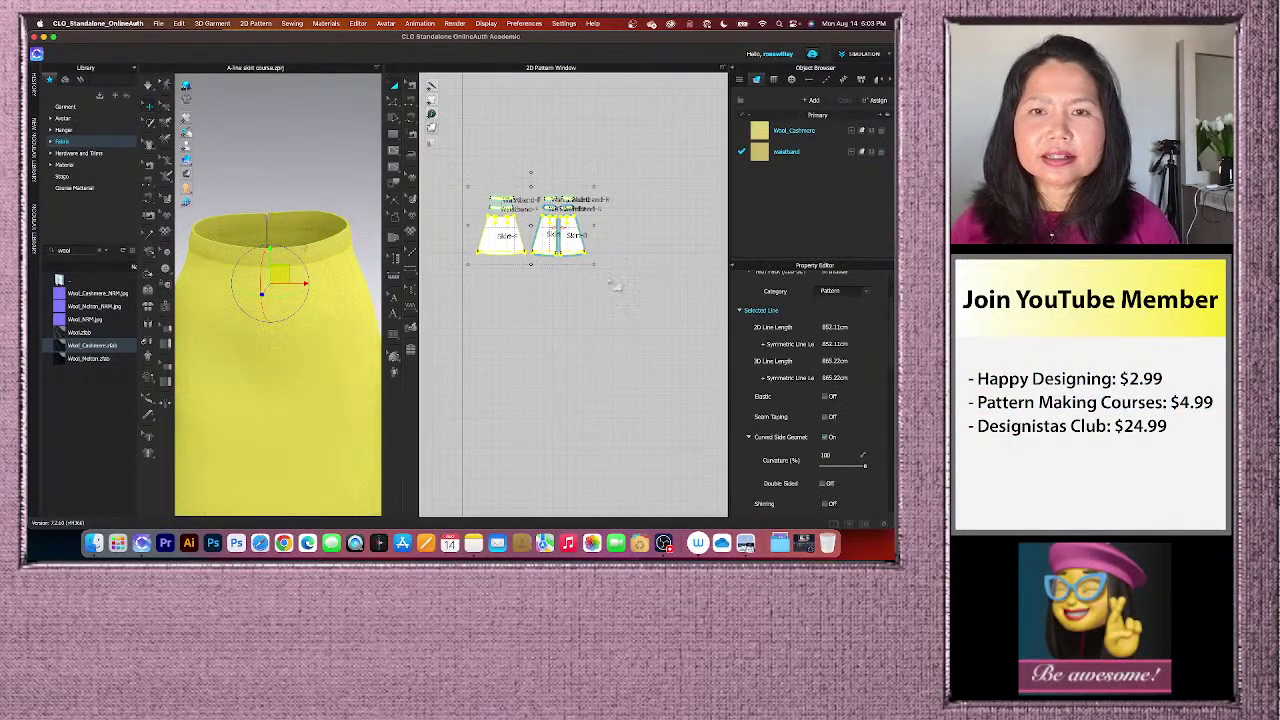
right_click(579, 250)
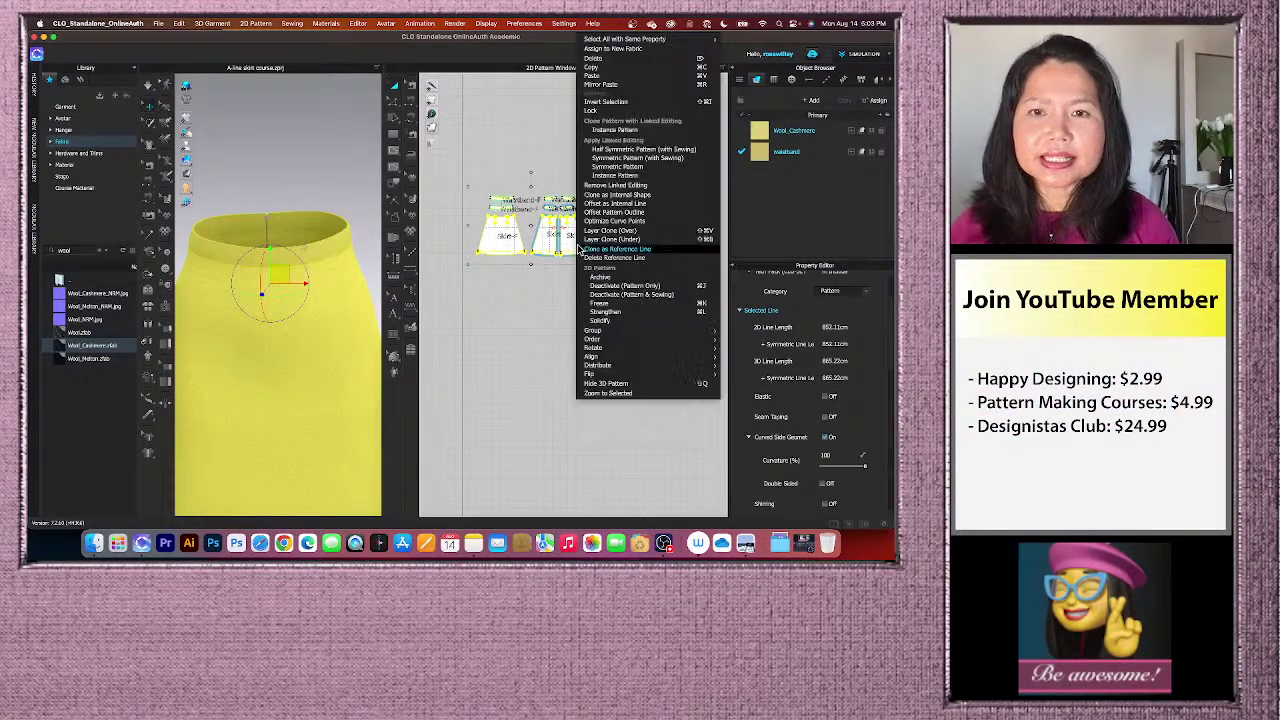
left_click(633, 316)
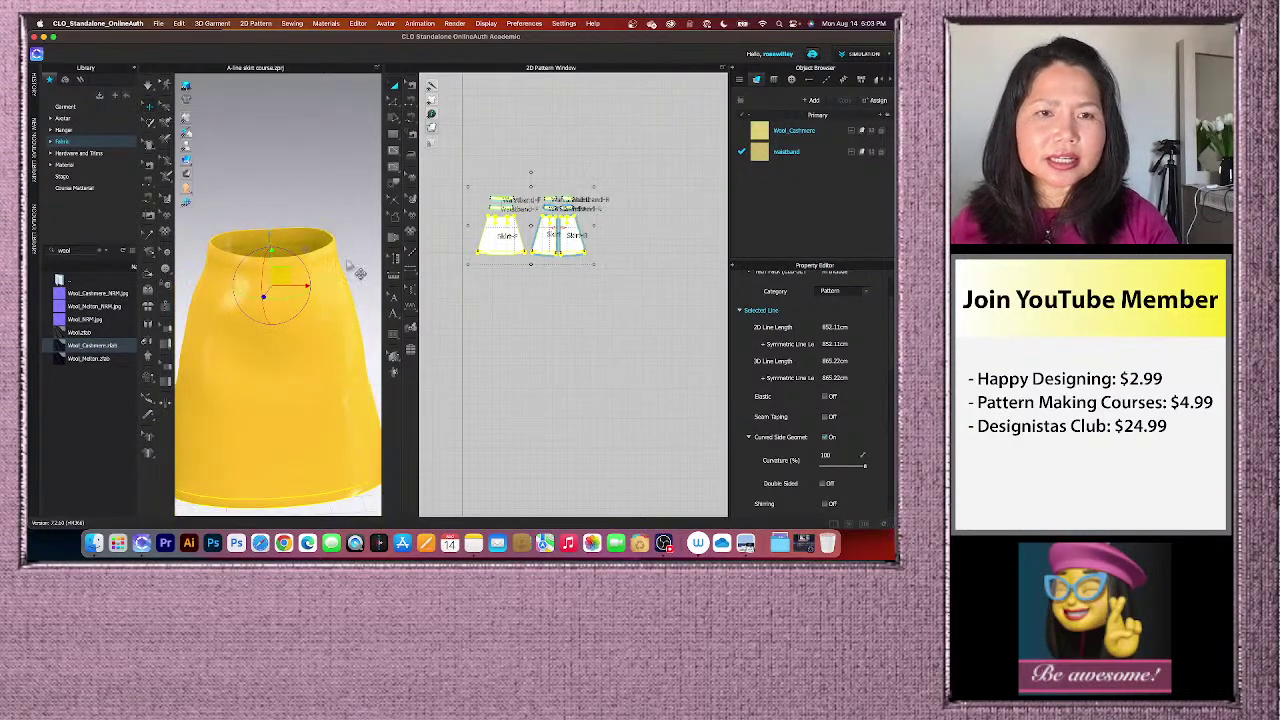
left_click(350, 202)
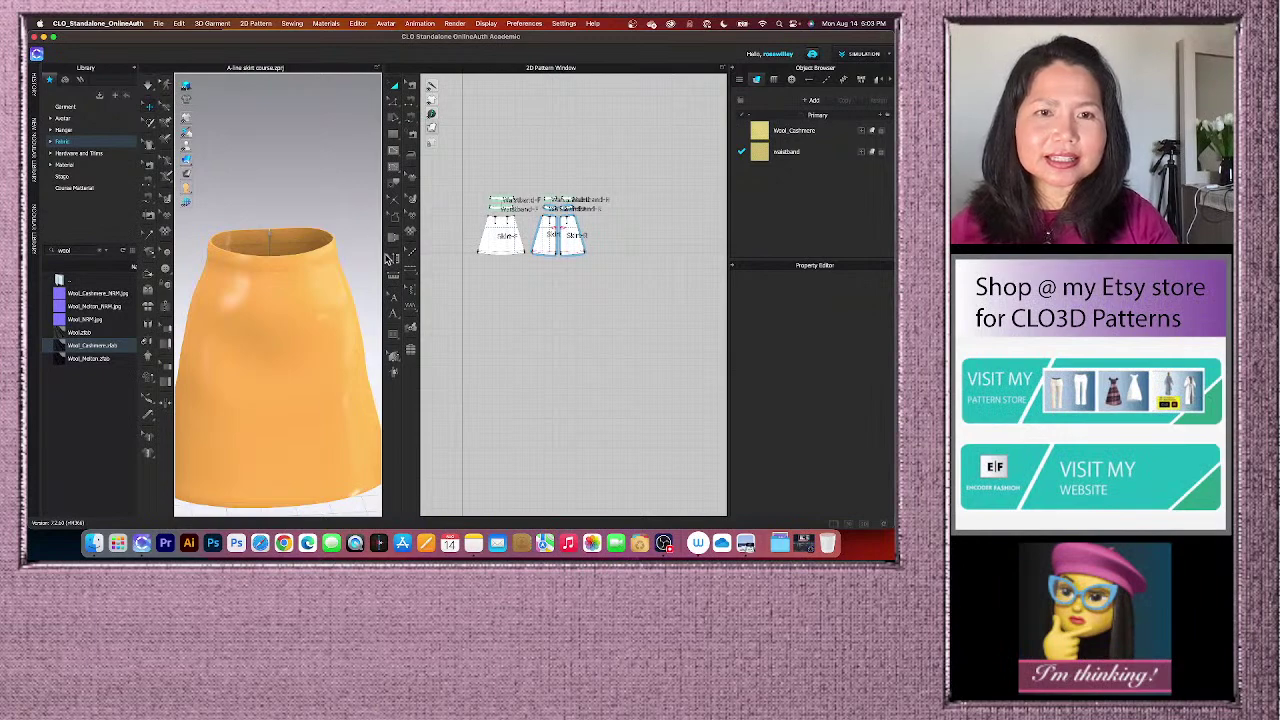
- Widen the 3D window and frame the whole skirt in it alongside the 2D patterns
left_click_drag(383, 252, 428, 252)
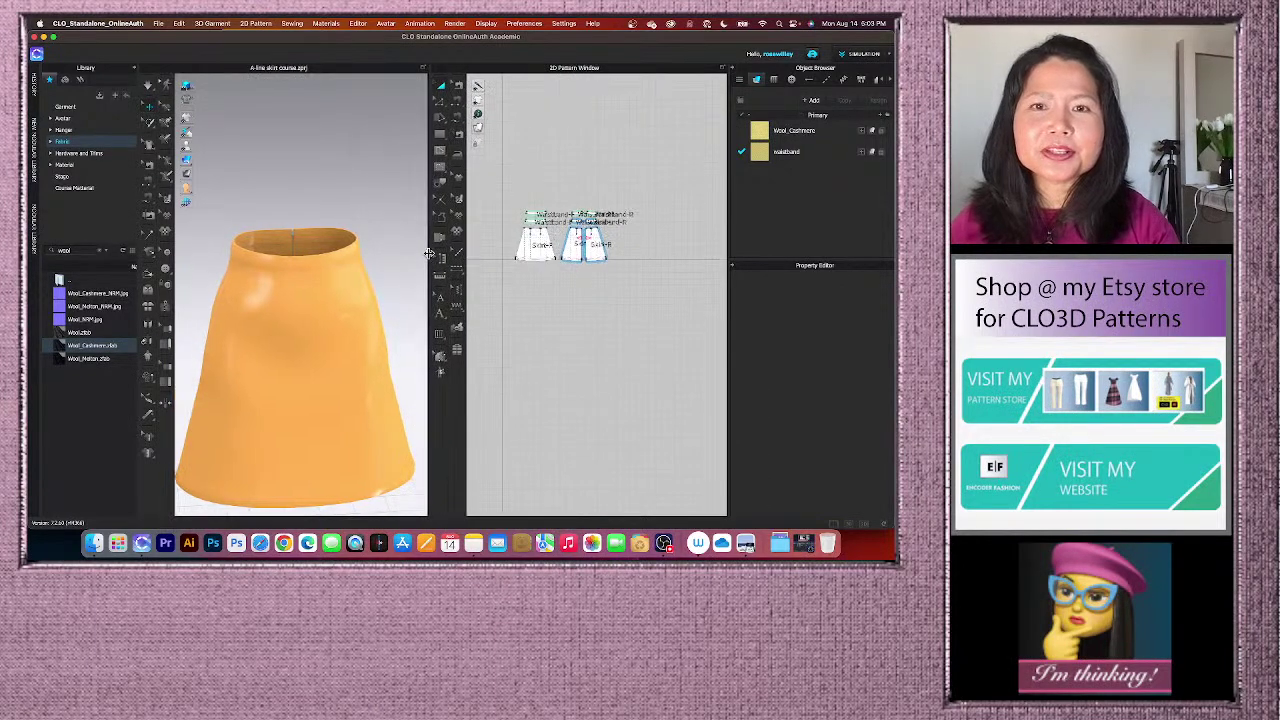
scroll(384, 301, "down", 5)
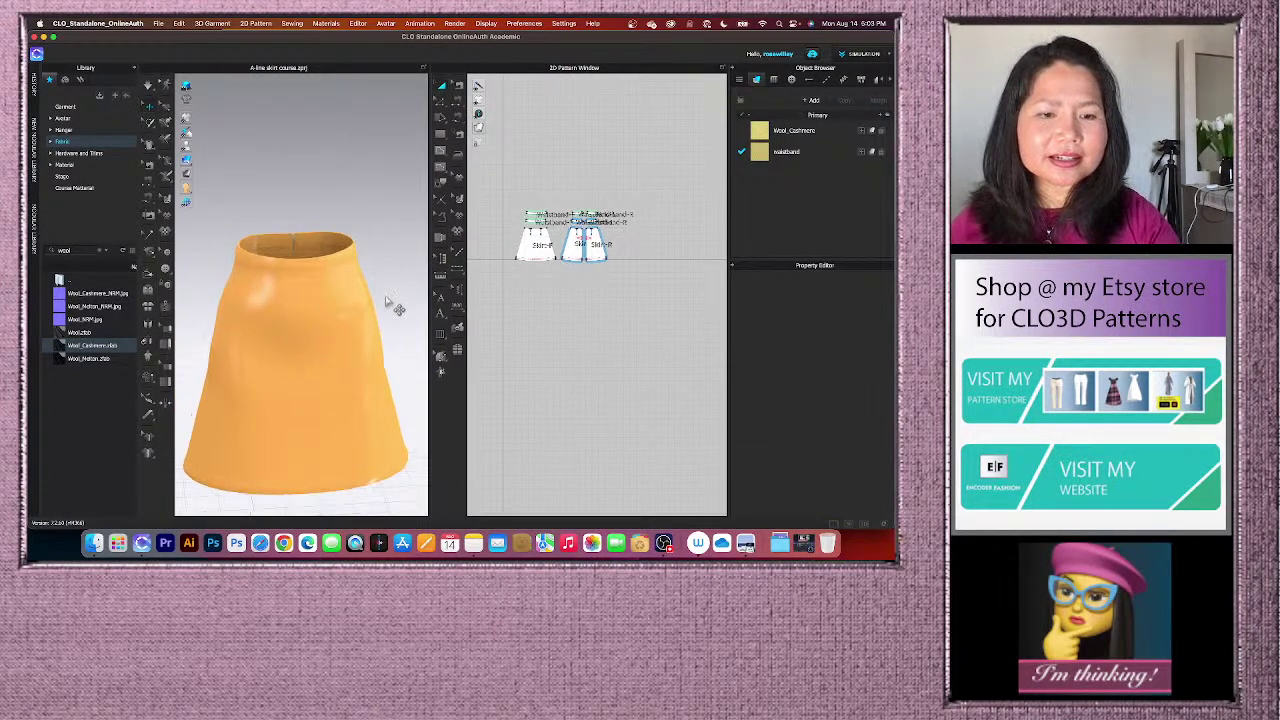
mouse_move(383, 286)
right_mouse_down()
mouse_move(397, 277)
mouse_move(383, 282)
right_mouse_up()
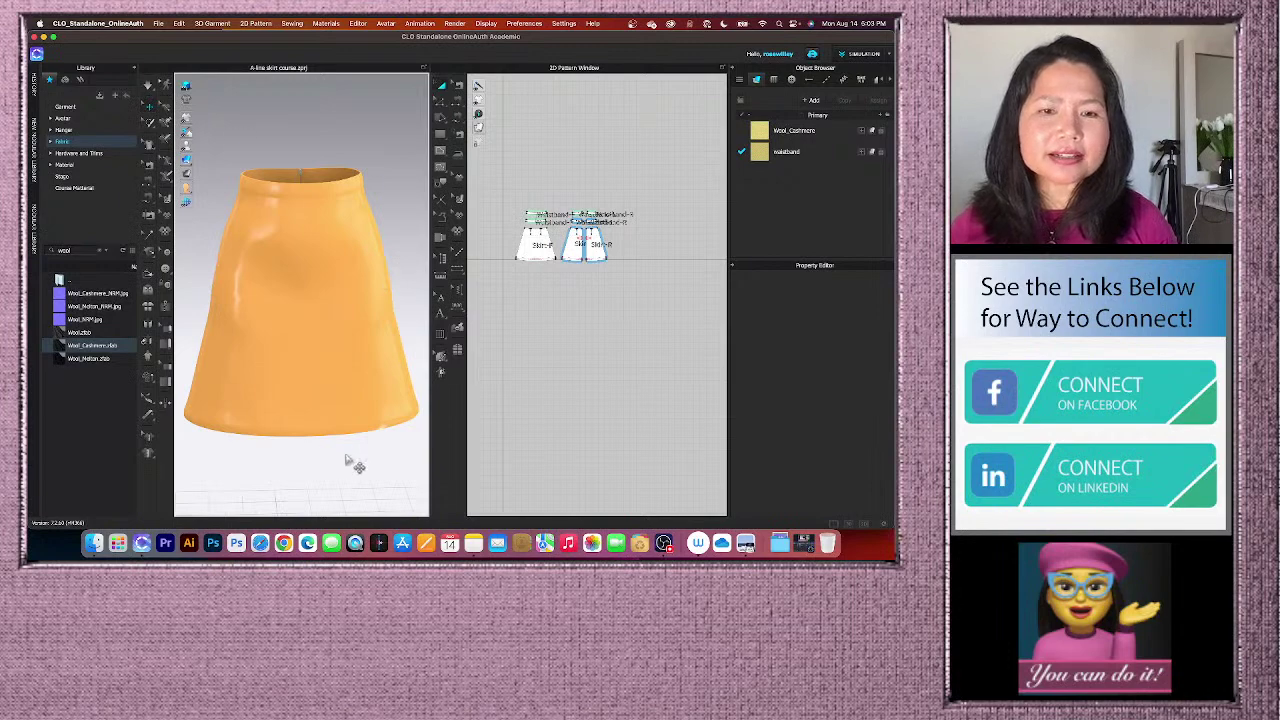
scroll(288, 377, "up", 2)
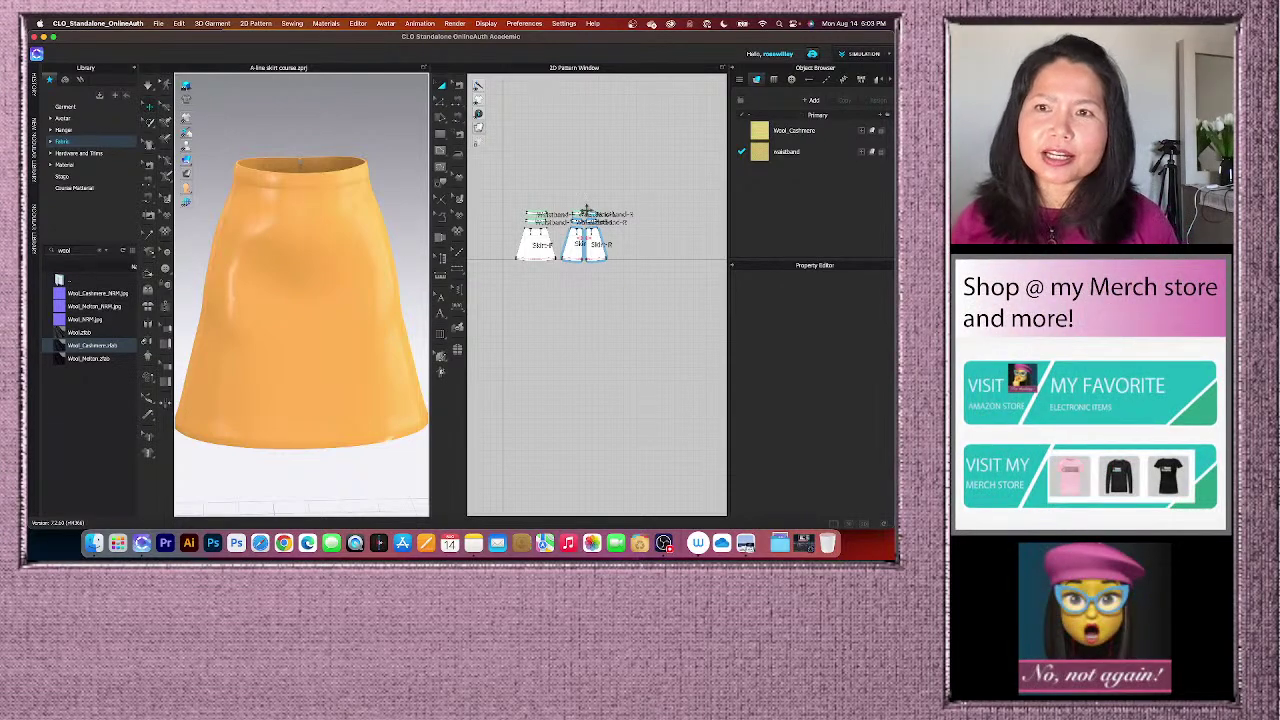
scroll(568, 202, "up", 3)
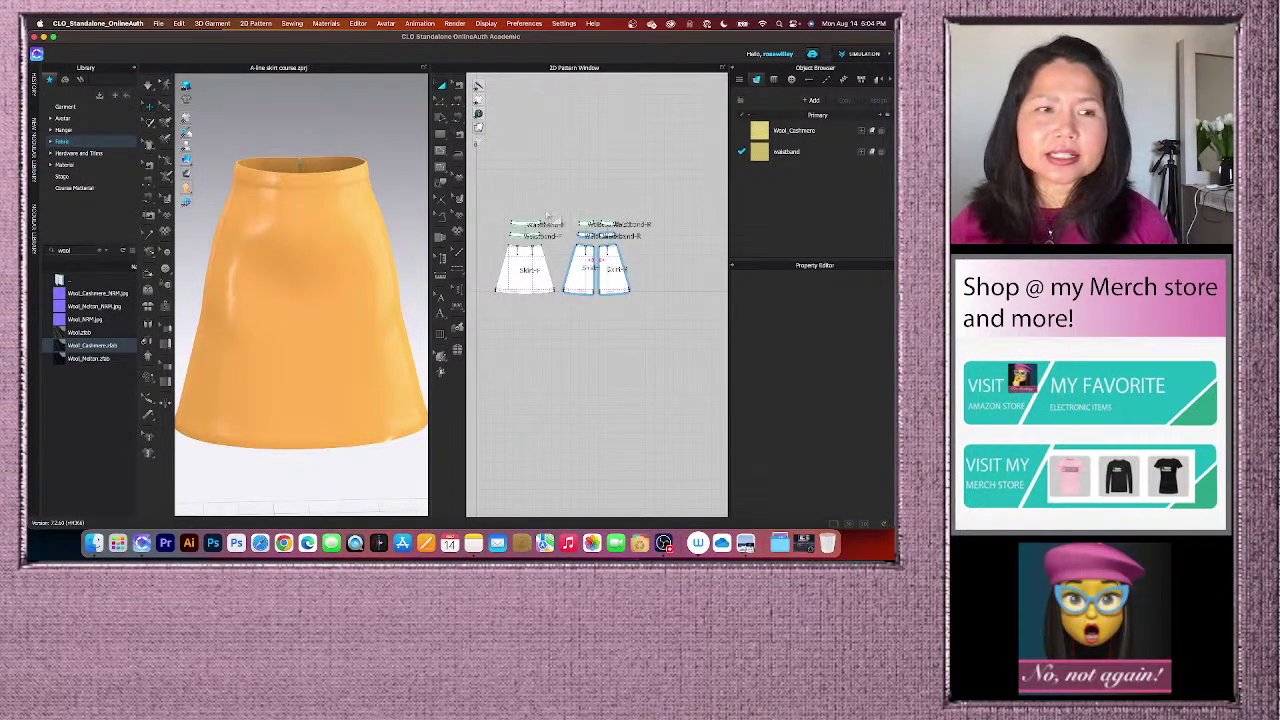
- Search the fabric library for silk and apply Silk_Charmeuse to the front inner waistband piece
left_click(100, 251)
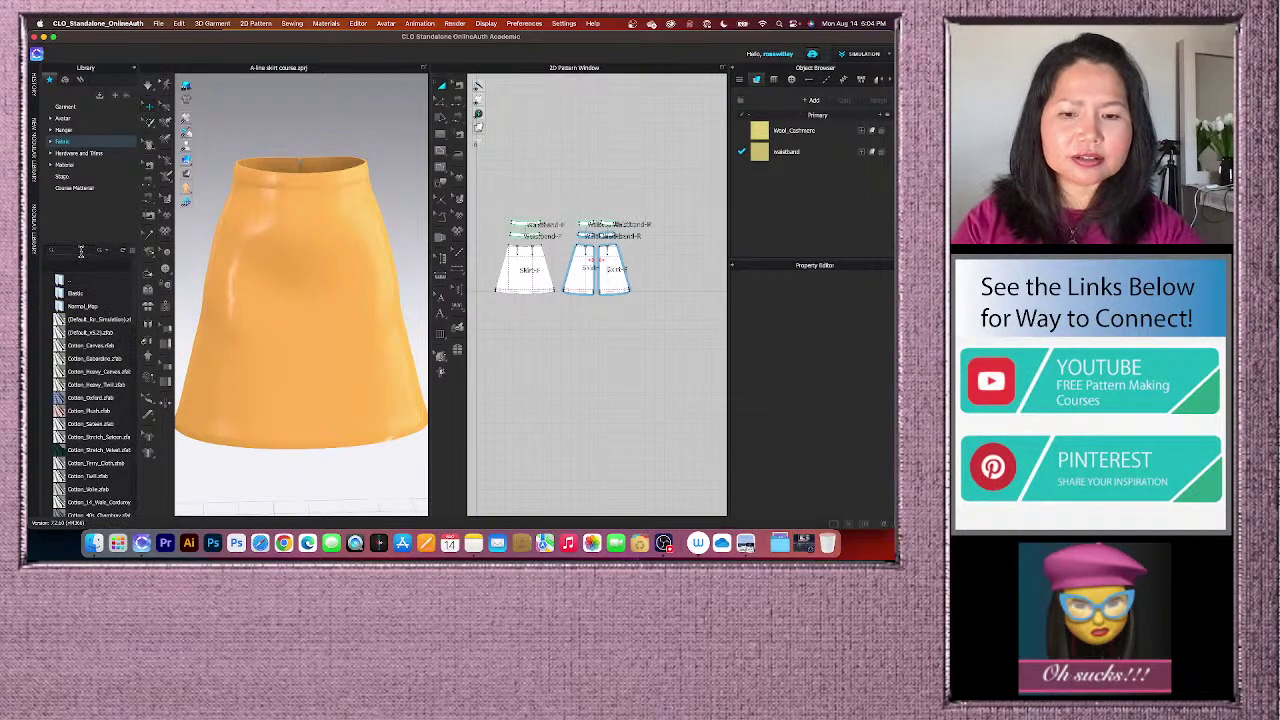
type("silk")
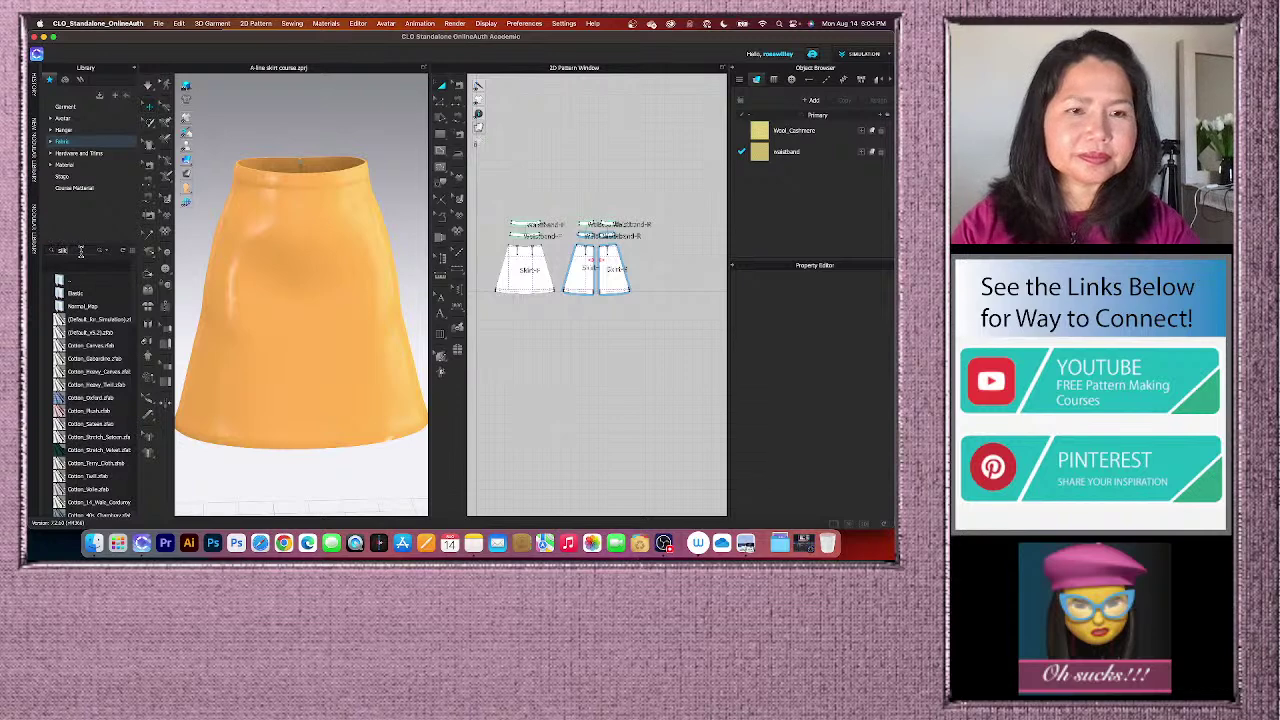
key("Return")
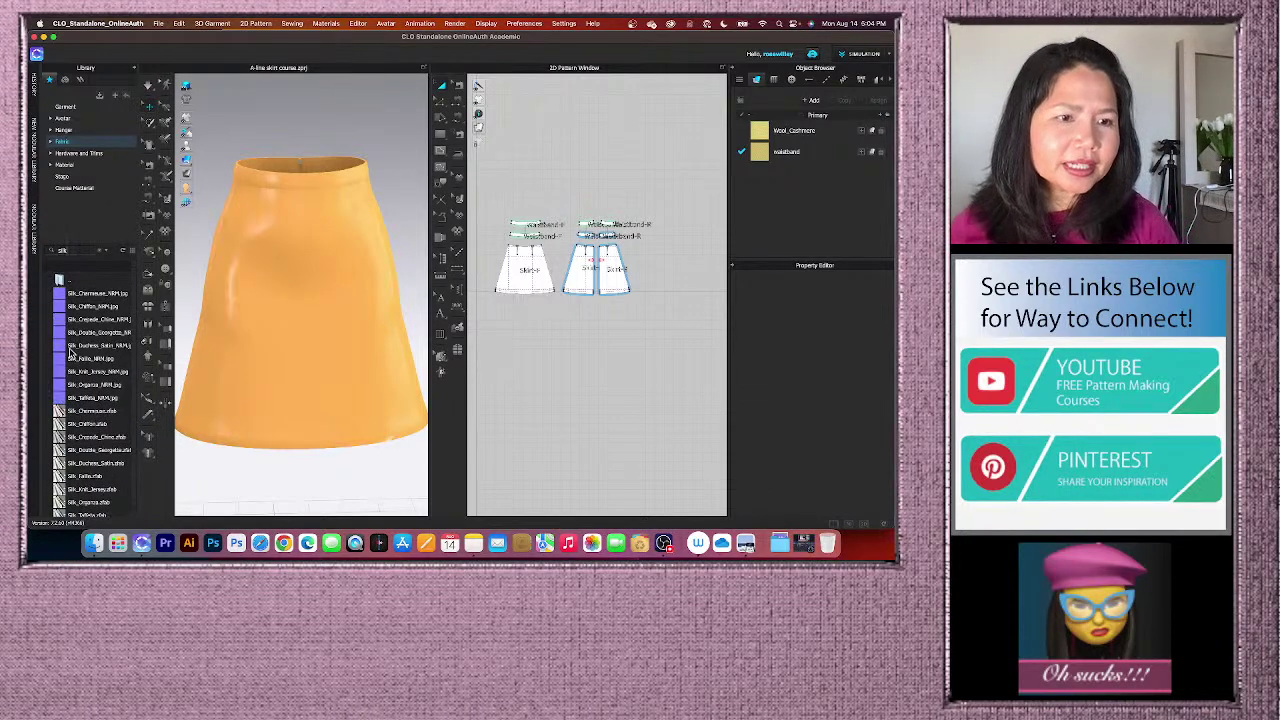
scroll(72, 348, "down", 1)
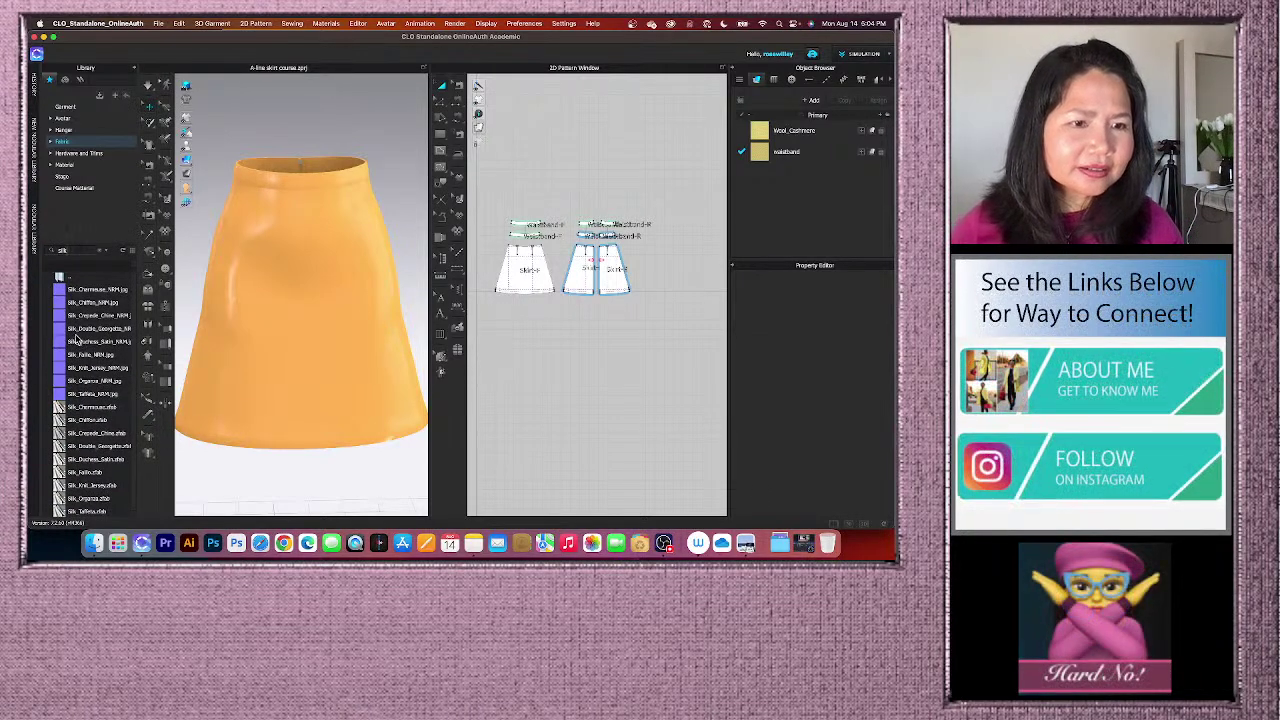
mouse_move(83, 462)
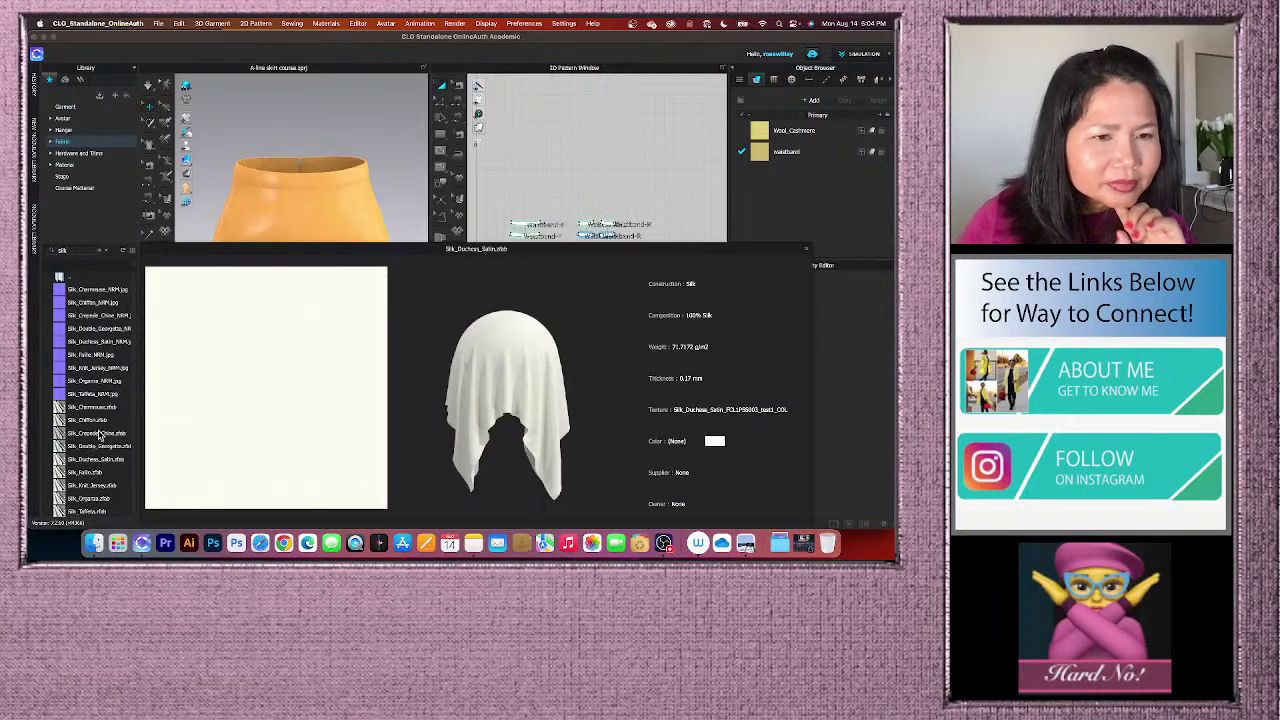
mouse_move(60, 410)
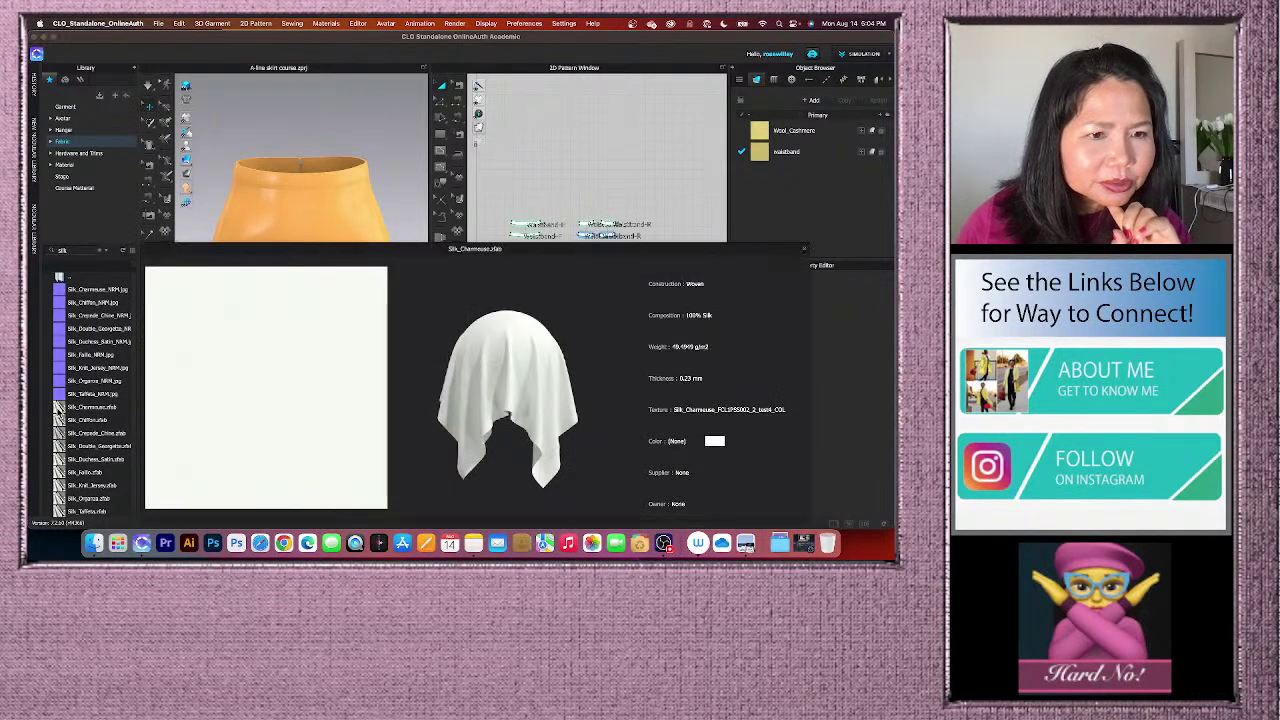
left_click_drag(60, 410, 537, 226)
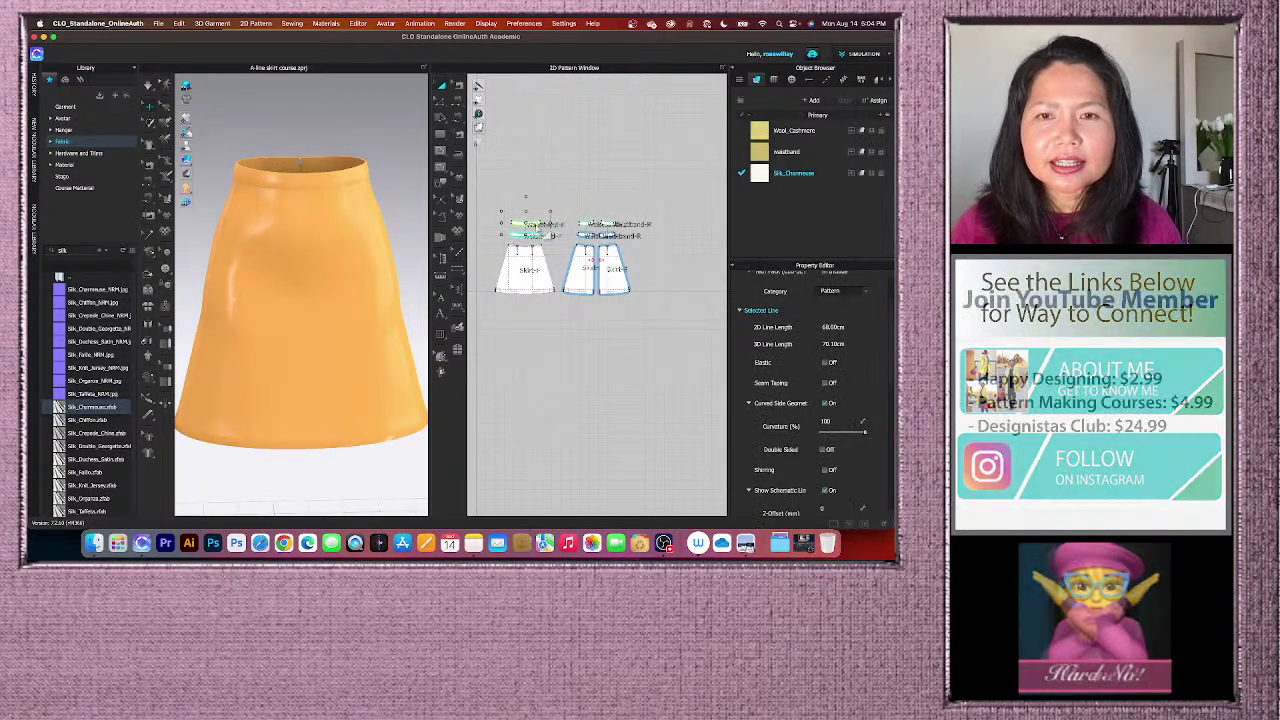
- Select the two back inner waistband pieces and assign the Silk_Charmeuse fabric to them
scroll(645, 215, "up", 2)
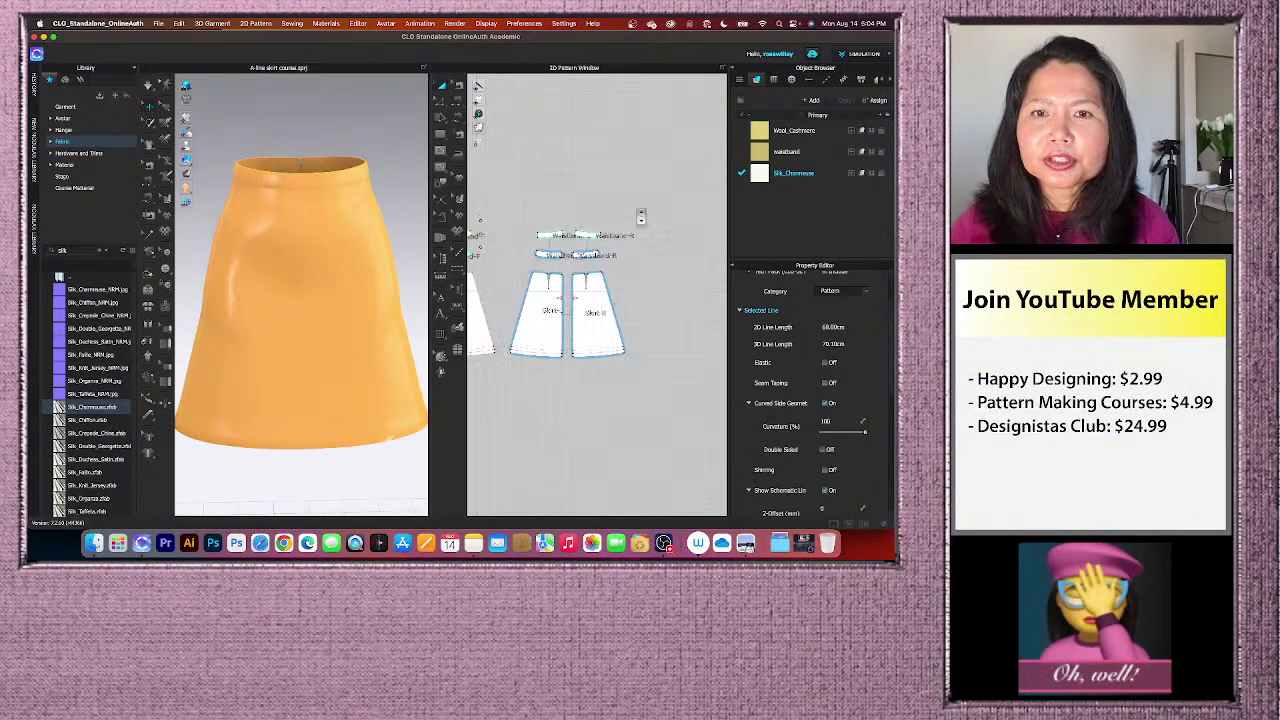
left_click(594, 229)
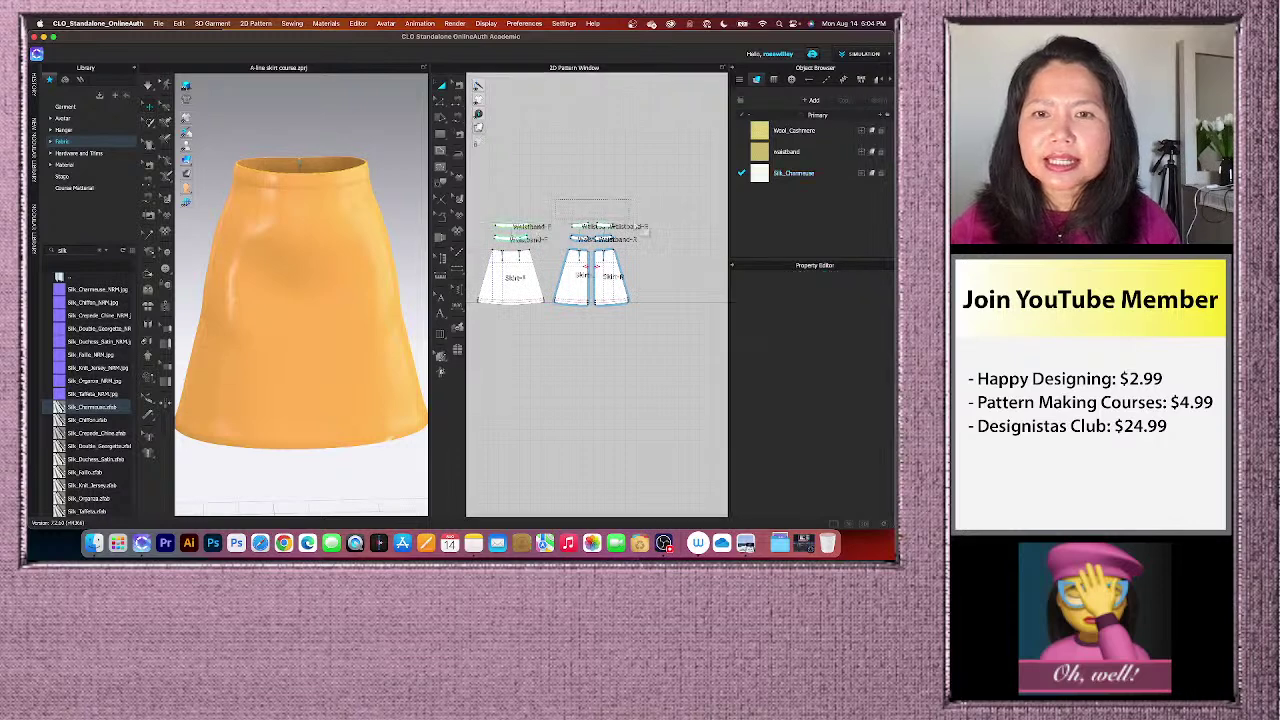
left_click(872, 177)
scroll(595, 252, "up", 1)
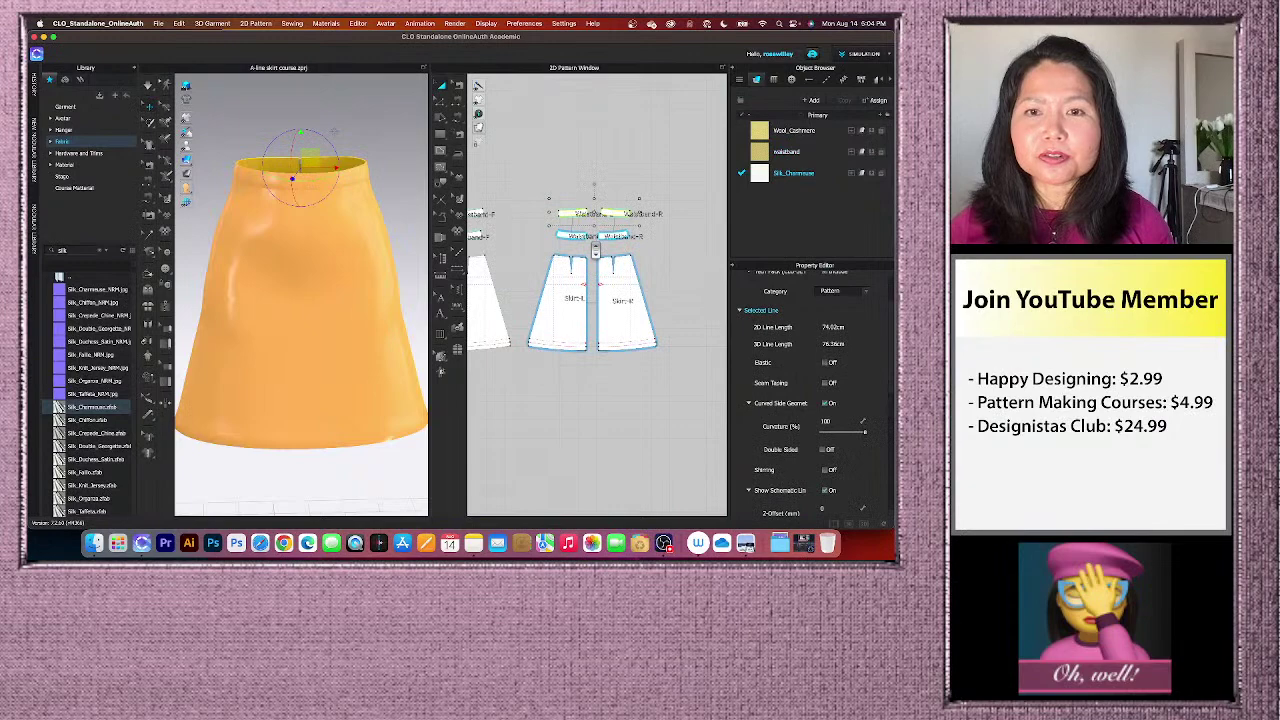
- Change the Silk_Charmeuse fabric's color to a muted yellow-green with RGB 199, 195, 143
left_click(827, 175)
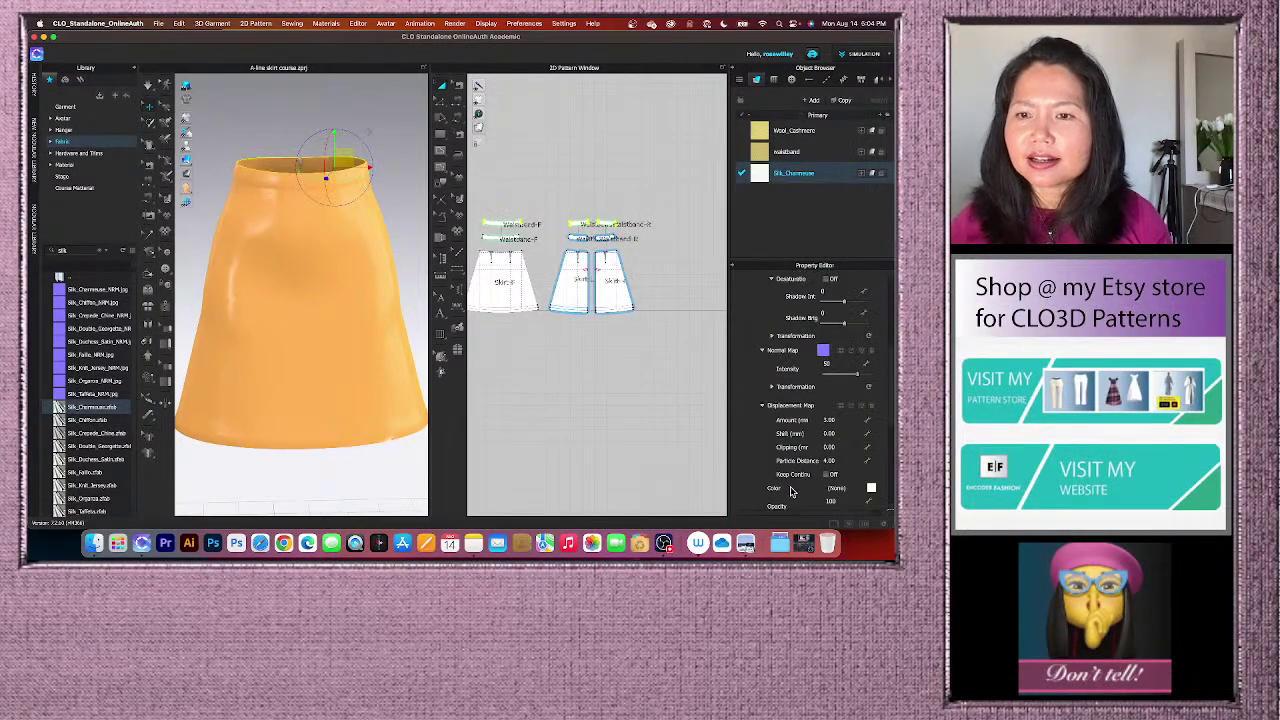
left_click(871, 489)
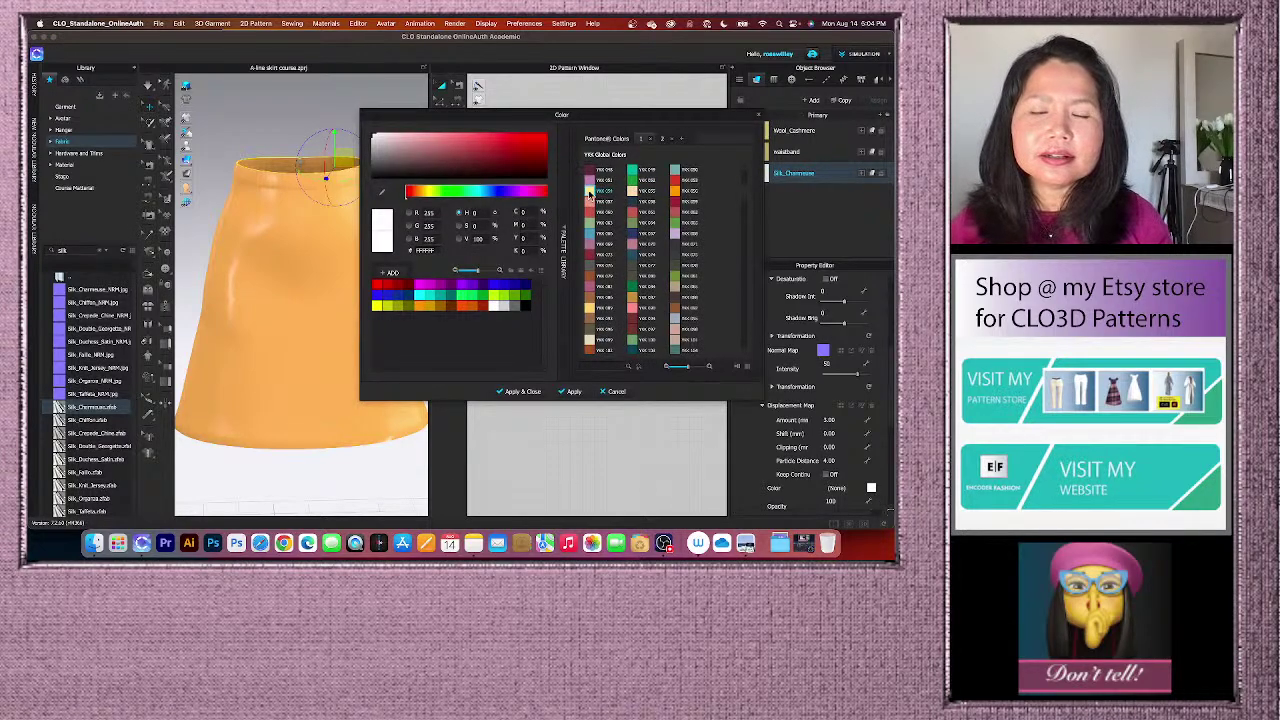
left_click(428, 192)
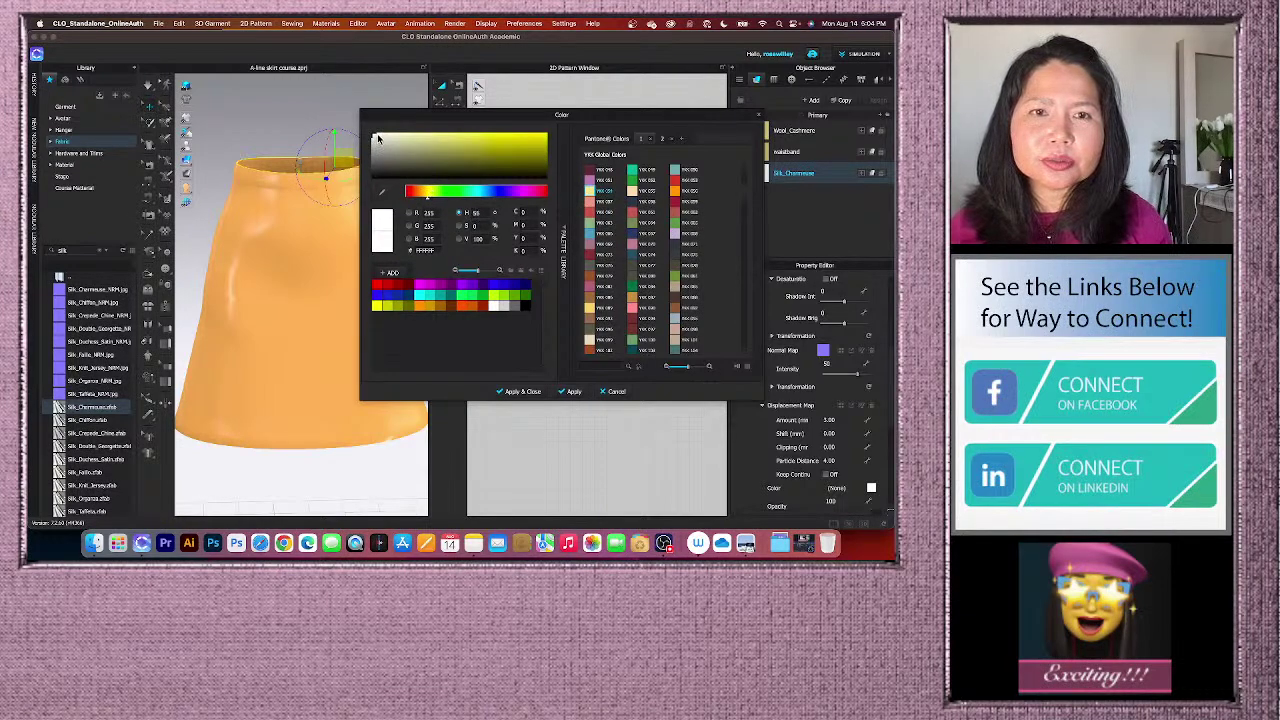
left_click_drag(380, 136, 422, 146)
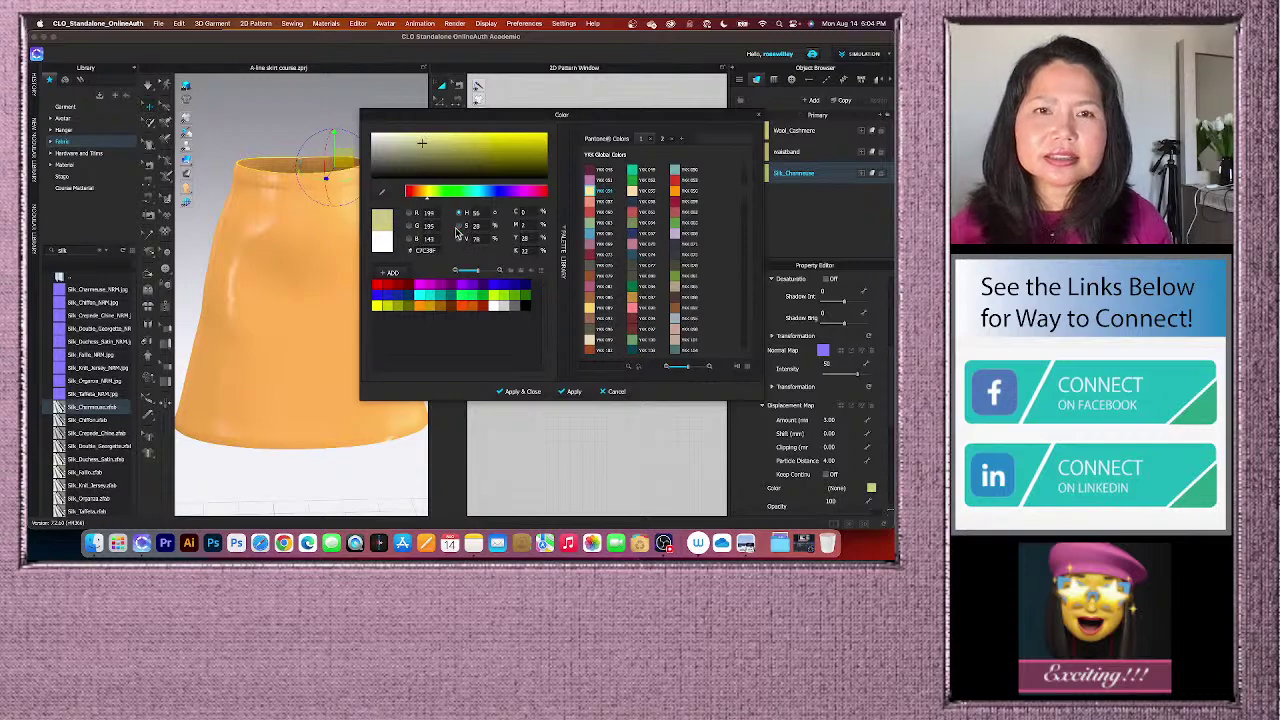
left_click(531, 393)
- Select all skirt and waistband pieces in the 2D window, unstrengthen them and clear the selection
scroll(575, 230, "down", 5)
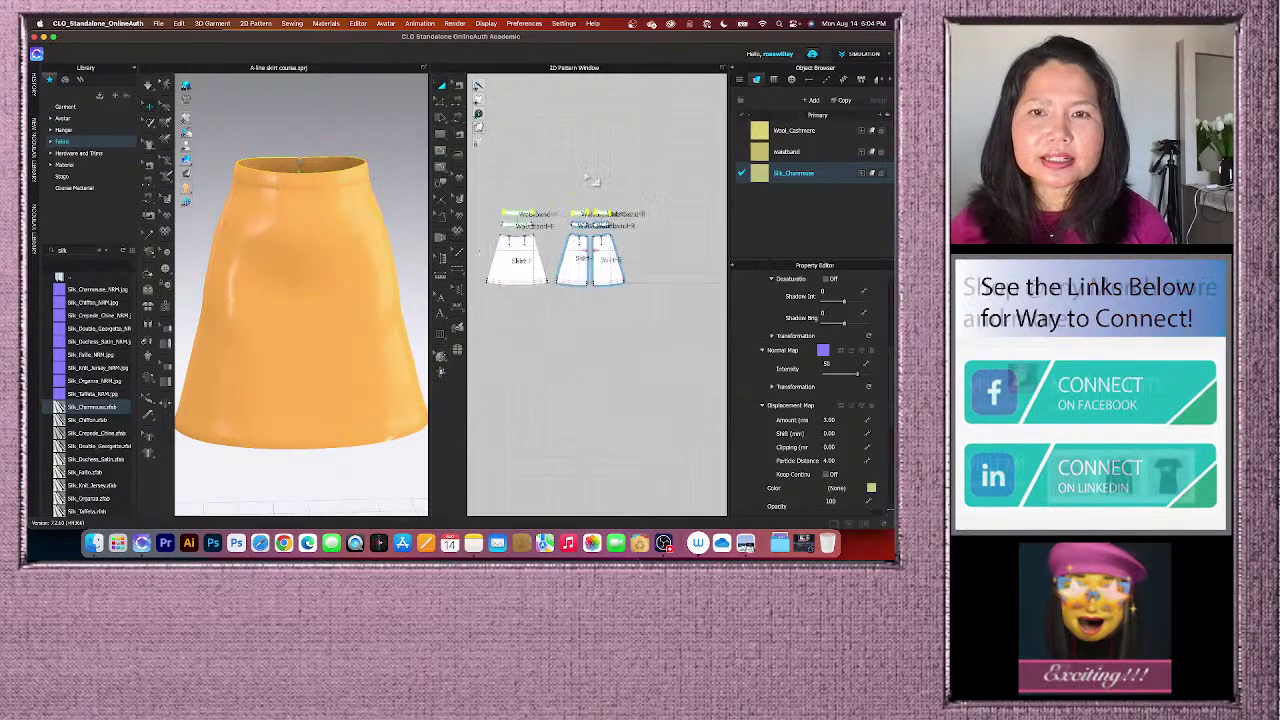
left_click_drag(510, 180, 630, 290)
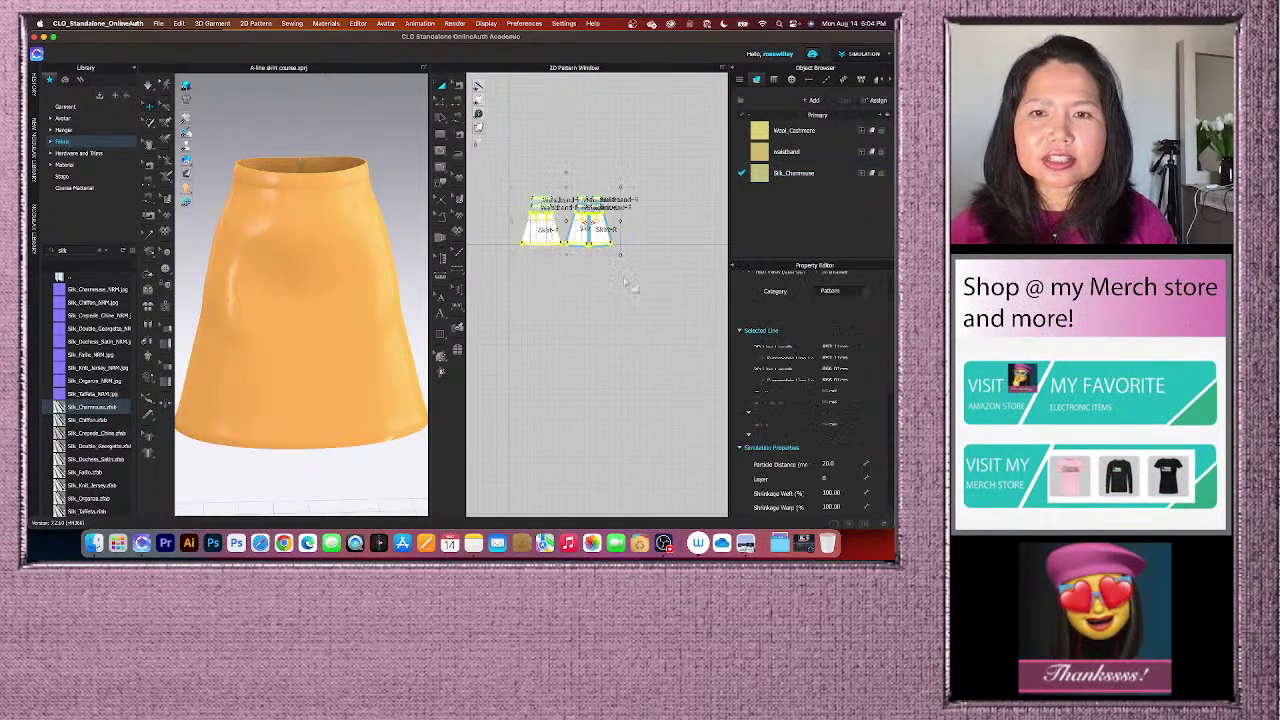
right_click(606, 238)
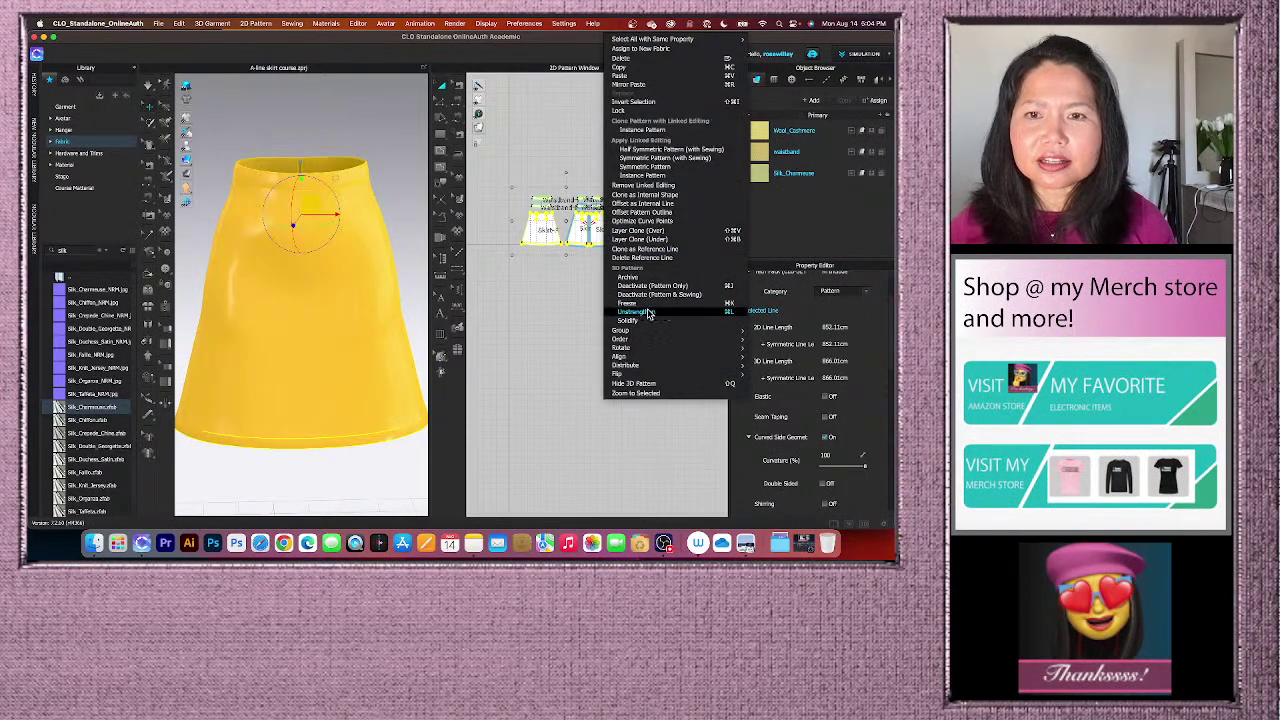
left_click(651, 305)
left_click(409, 115)
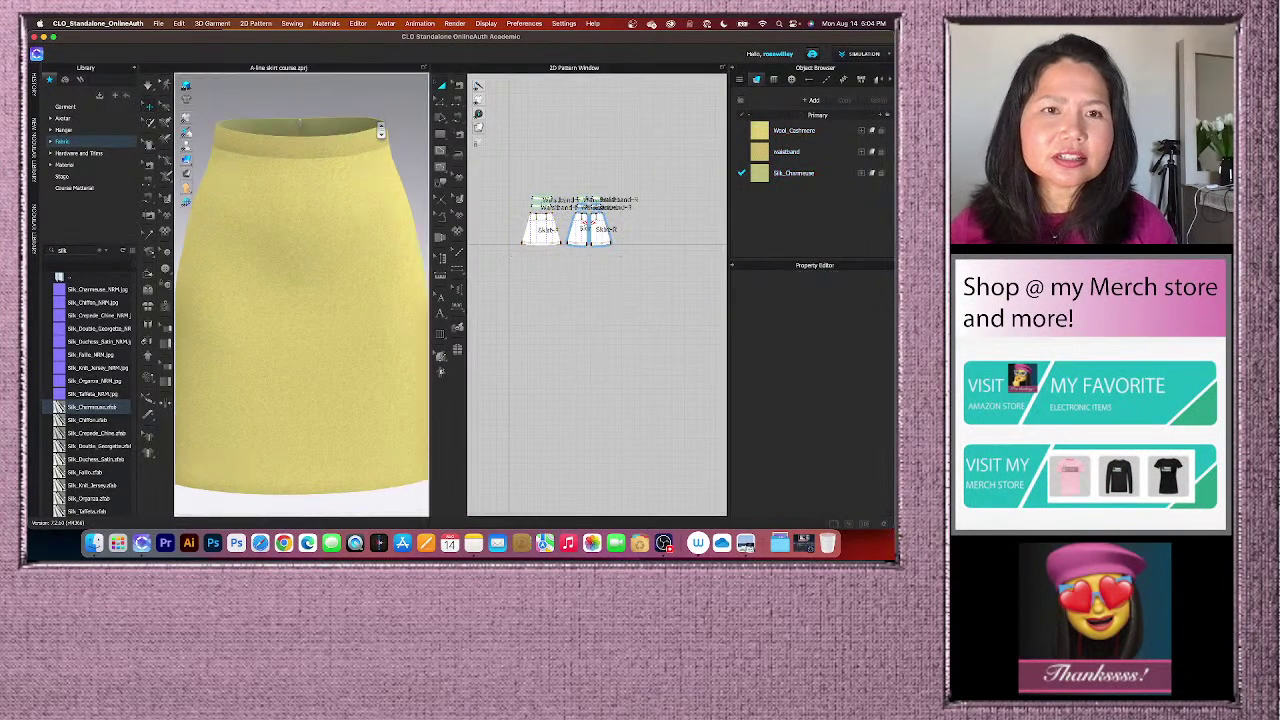
- Bring the waist opening up close and set the Silk_Charmeuse fabric's material type to Fabric_Shiny
right_click_drag(409, 135, 369, 257)
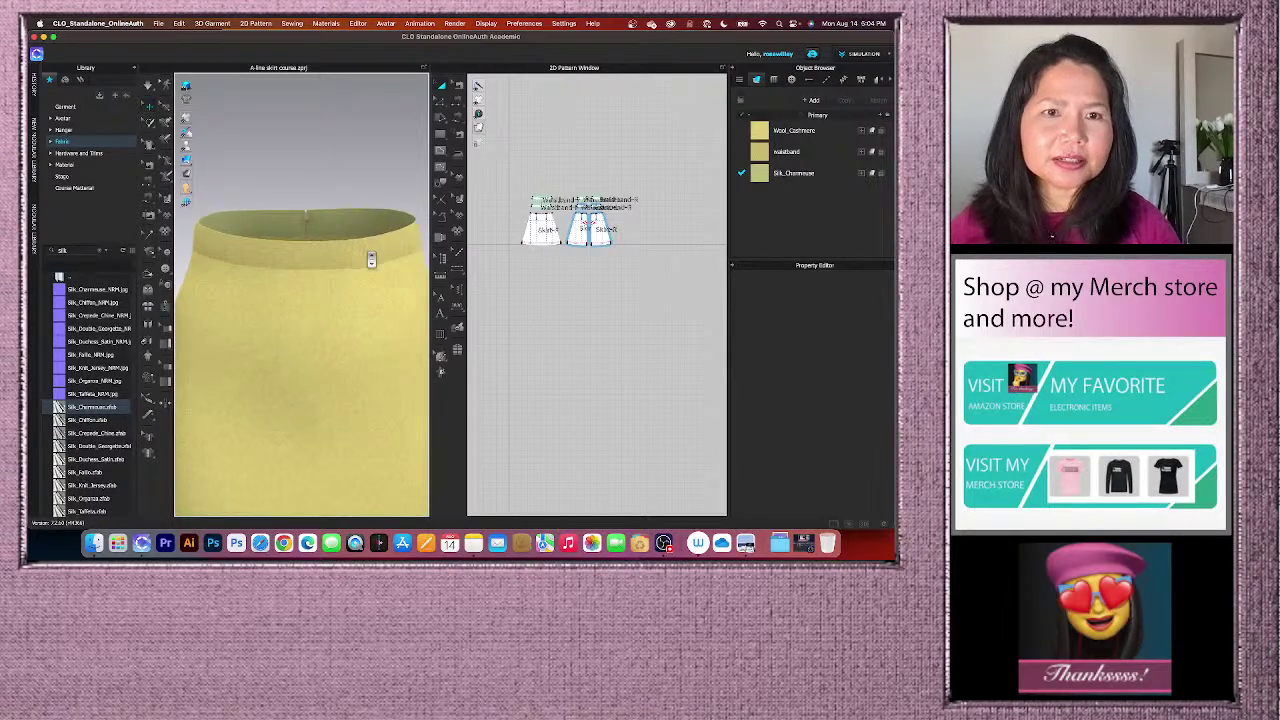
left_click(827, 175)
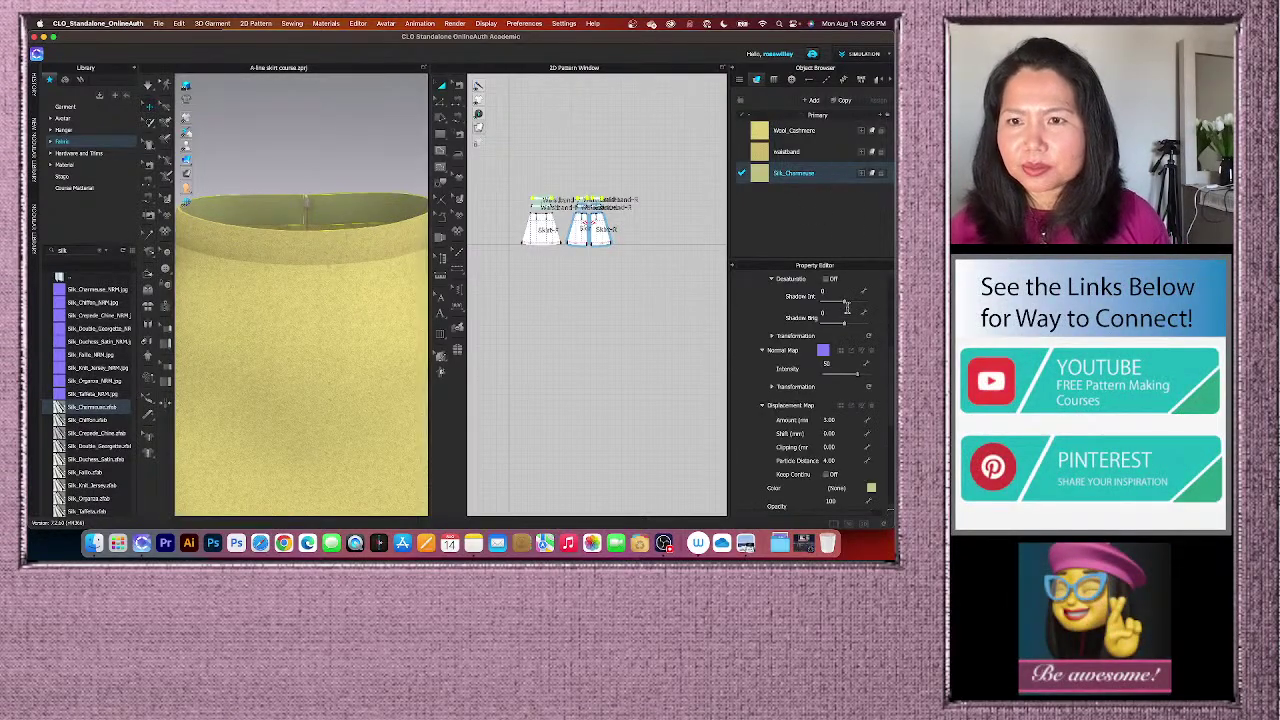
scroll(833, 405, "up", 5)
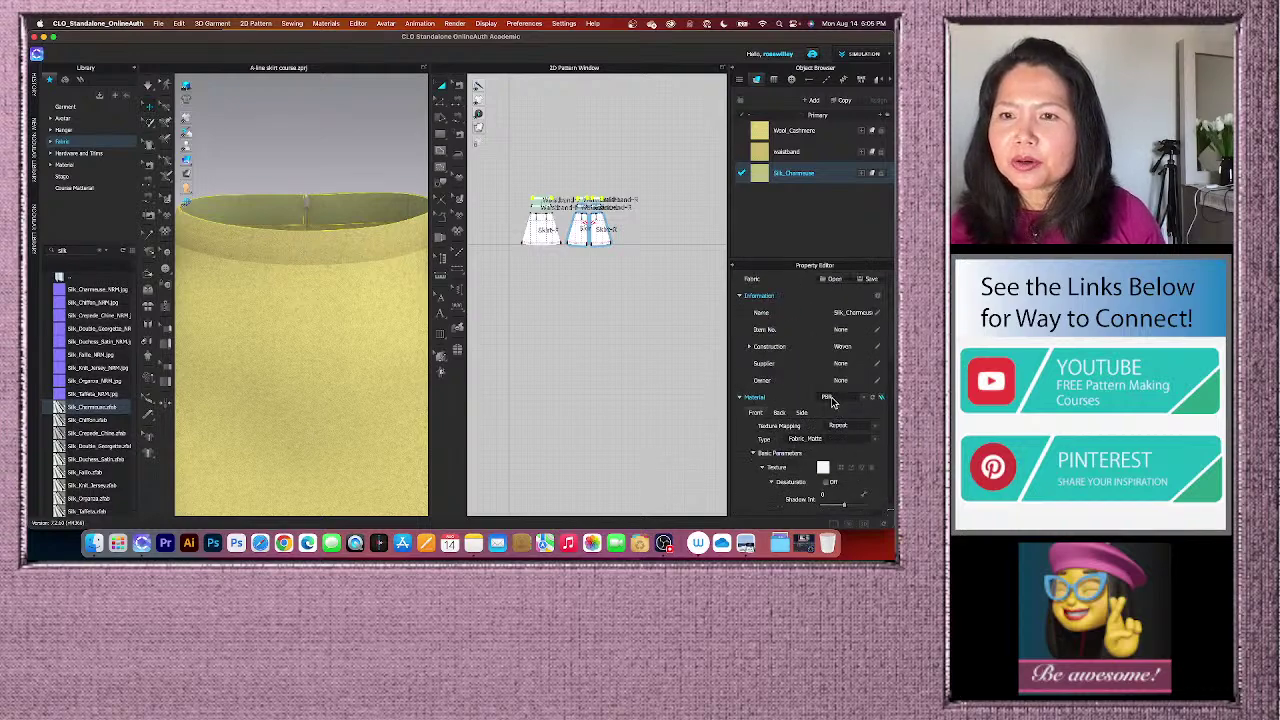
scroll(833, 400, "down", 3)
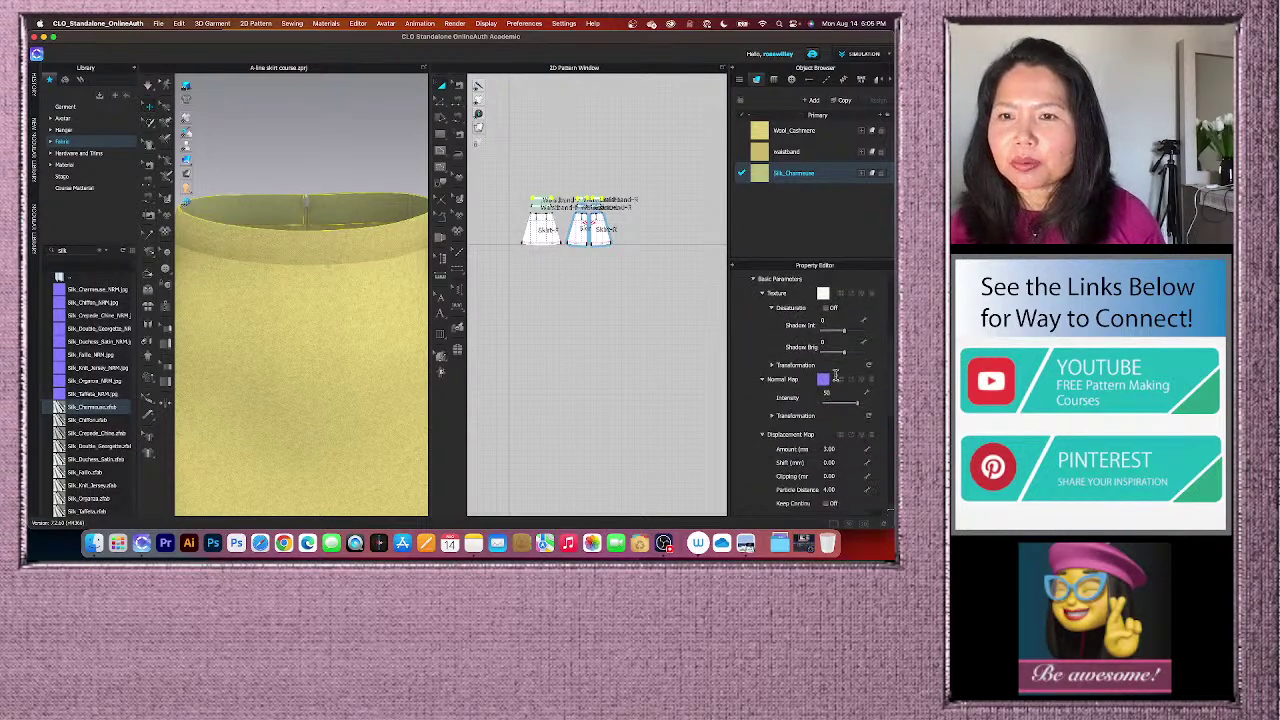
left_click(822, 324)
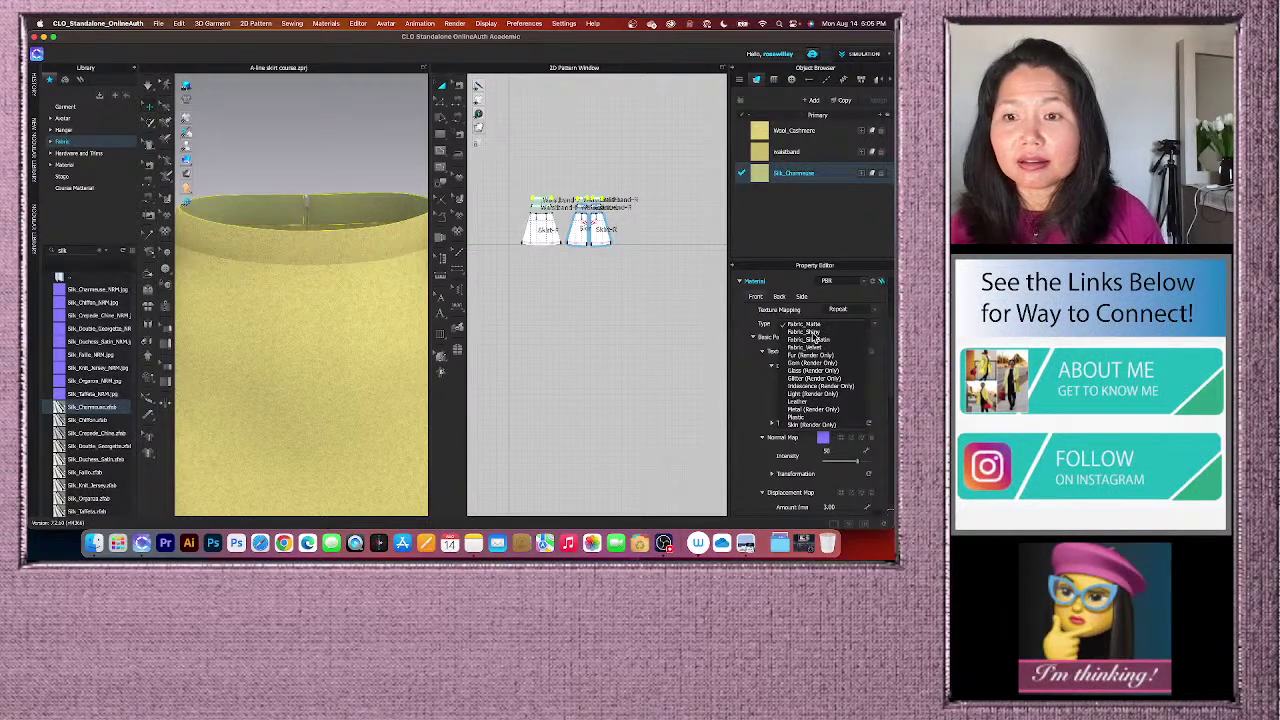
left_click(816, 339)
scroll(813, 337, "down", 2)
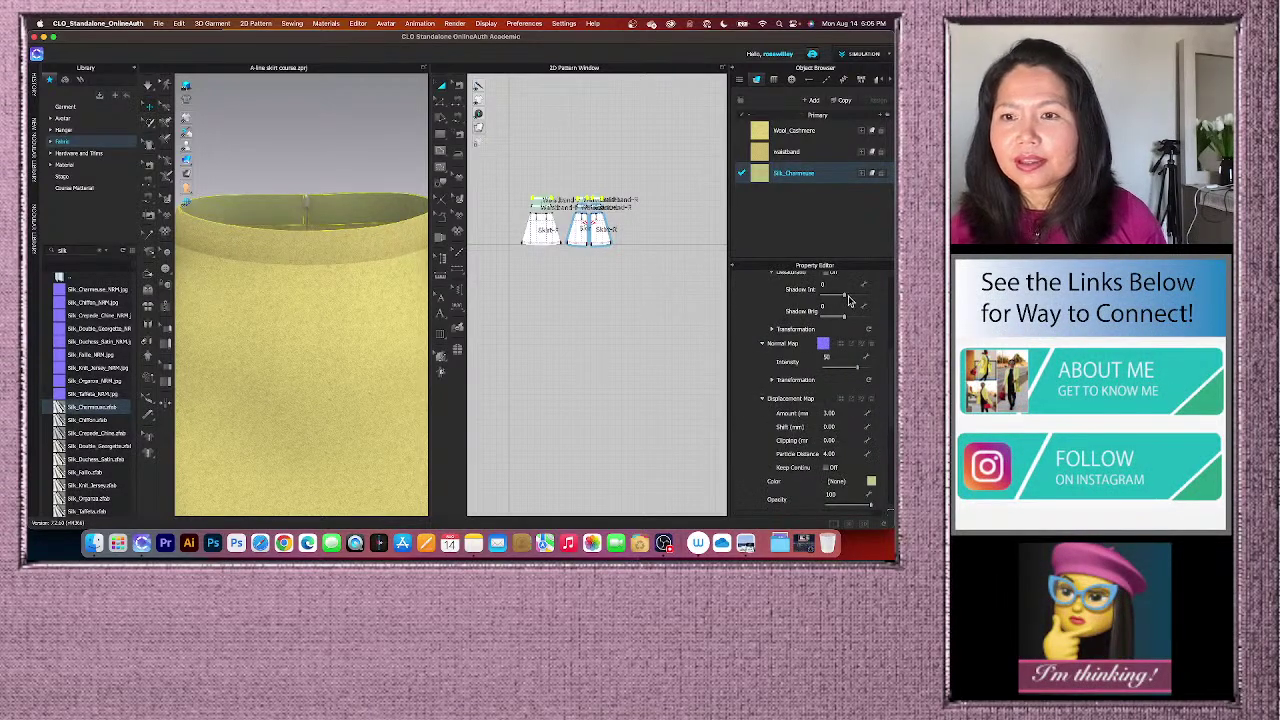
- Set the Silk_Charmeuse material type to Fabric_Silk/Satin, check the inner waistband from above and clear the selection
scroll(848, 320, "up", 2)
scroll(848, 355, "up", 2)
left_click(829, 374)
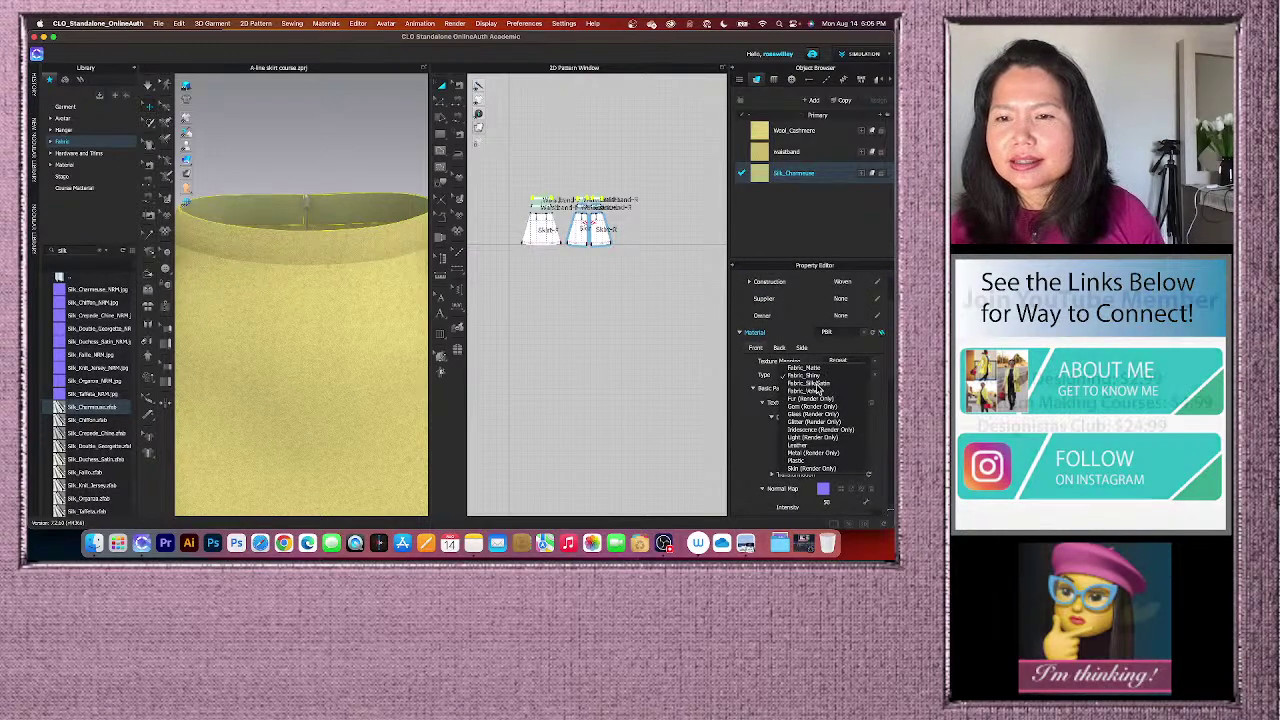
left_click(808, 385)
scroll(810, 390, "down", 3)
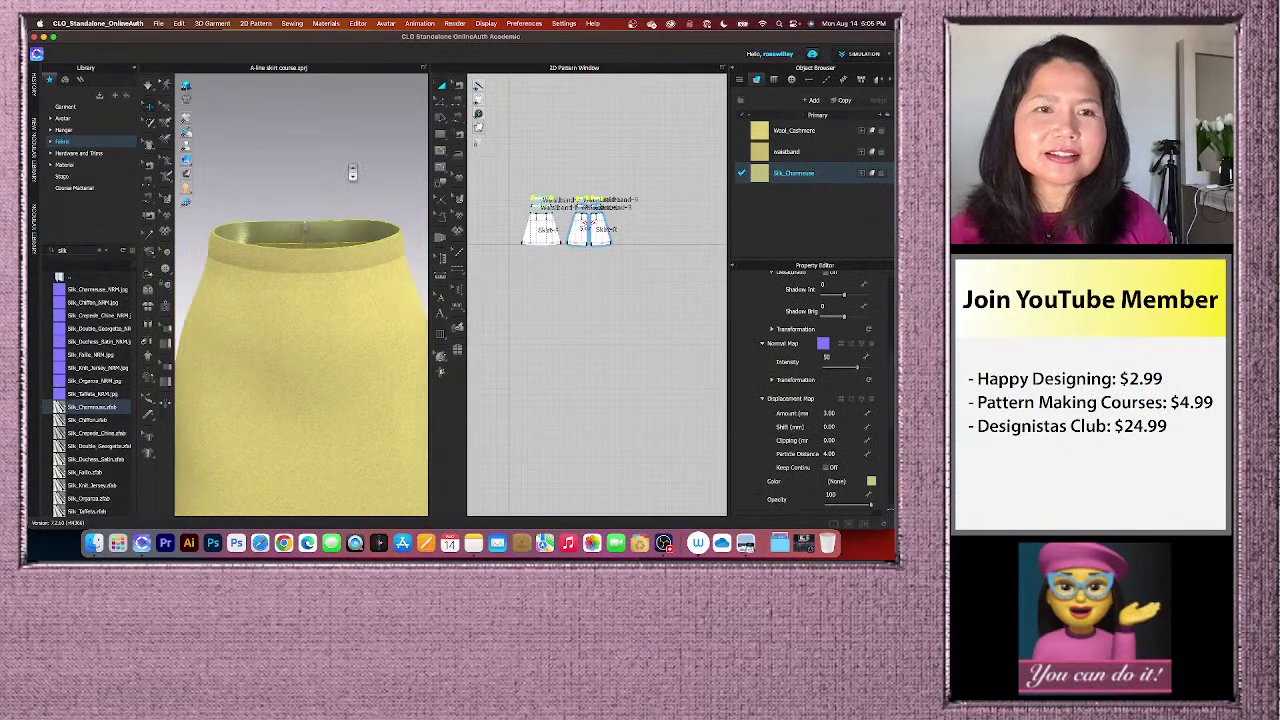
right_click_drag(357, 171, 369, 177)
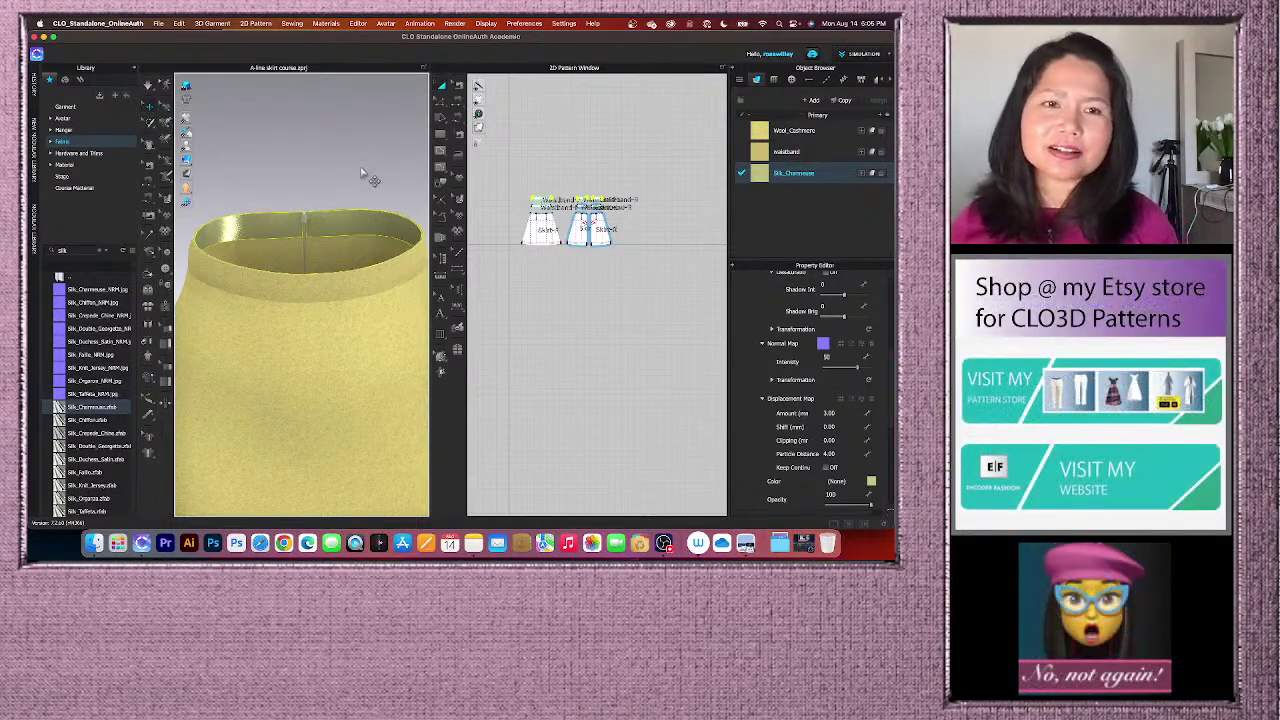
left_click(560, 310)
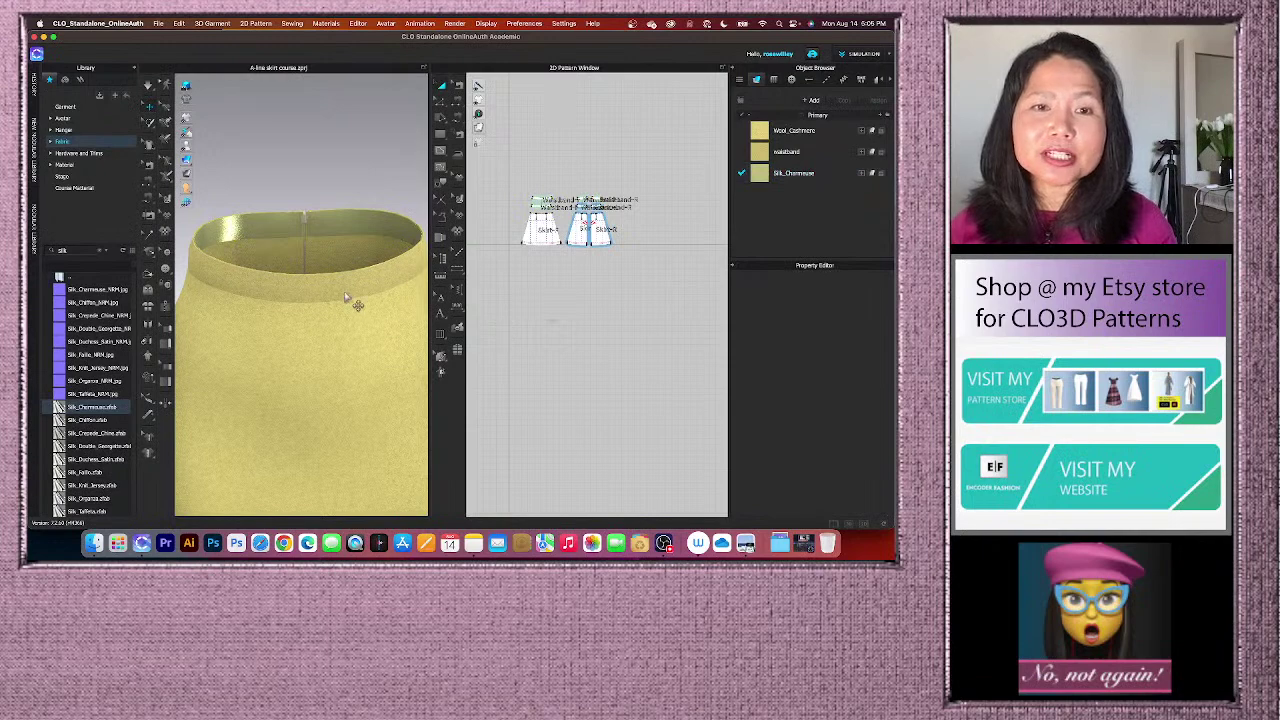
scroll(345, 297, "down", 2)
scroll(547, 220, "up", 2)
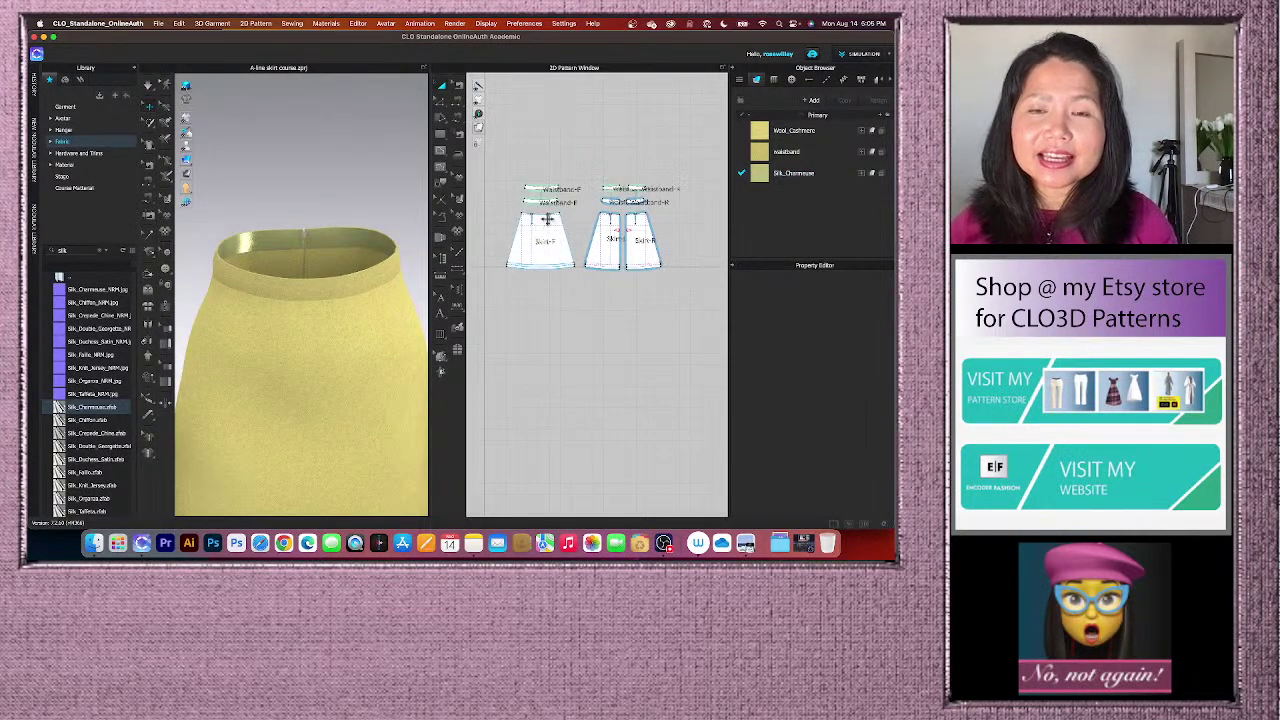
scroll(543, 289, "up", 2)
scroll(555, 295, "up", 1)
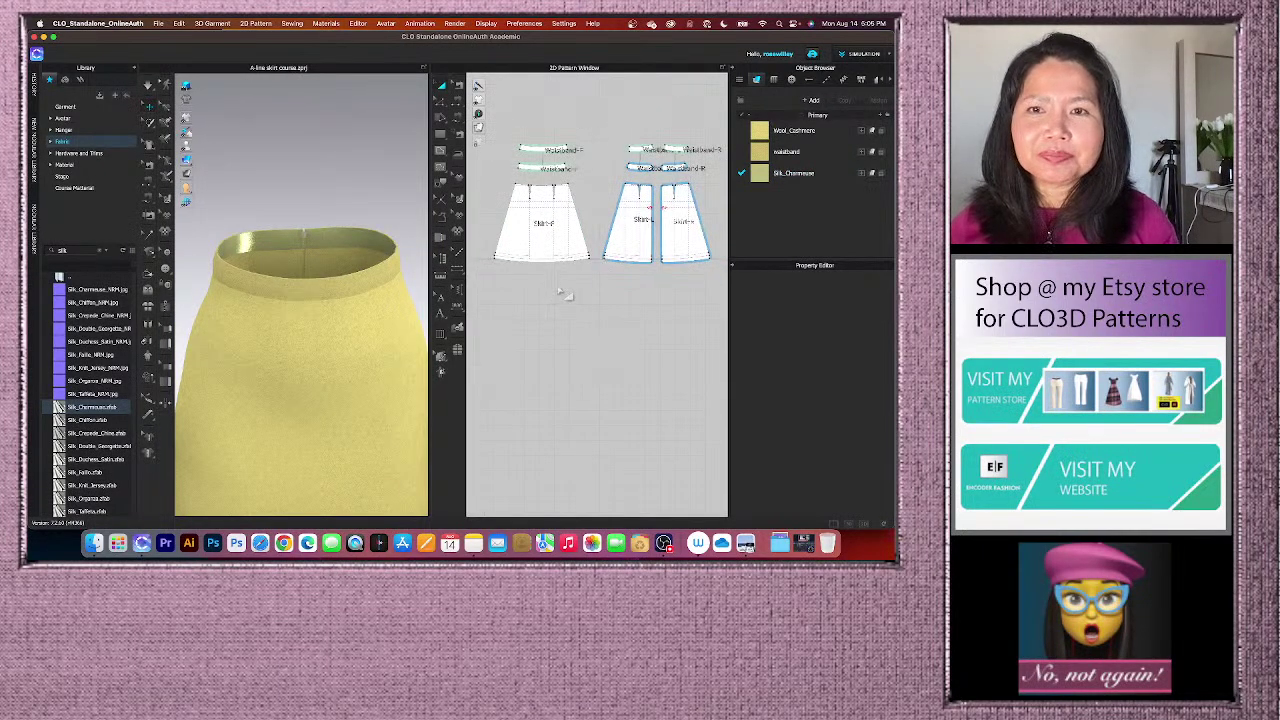
- Add Segment Topstitch along the bottom edges of the front, left and right waistband pieces in the lower waistband row
right_click_drag(334, 288, 375, 360)
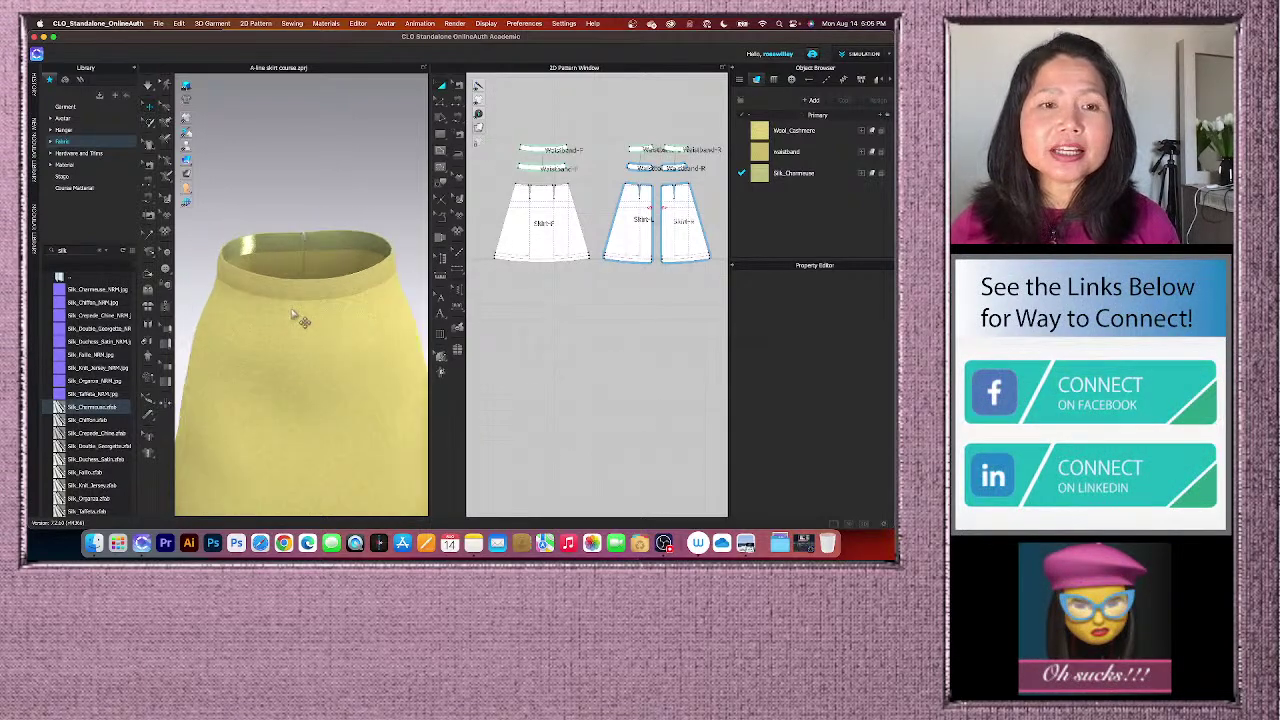
scroll(340, 305, "down", 3)
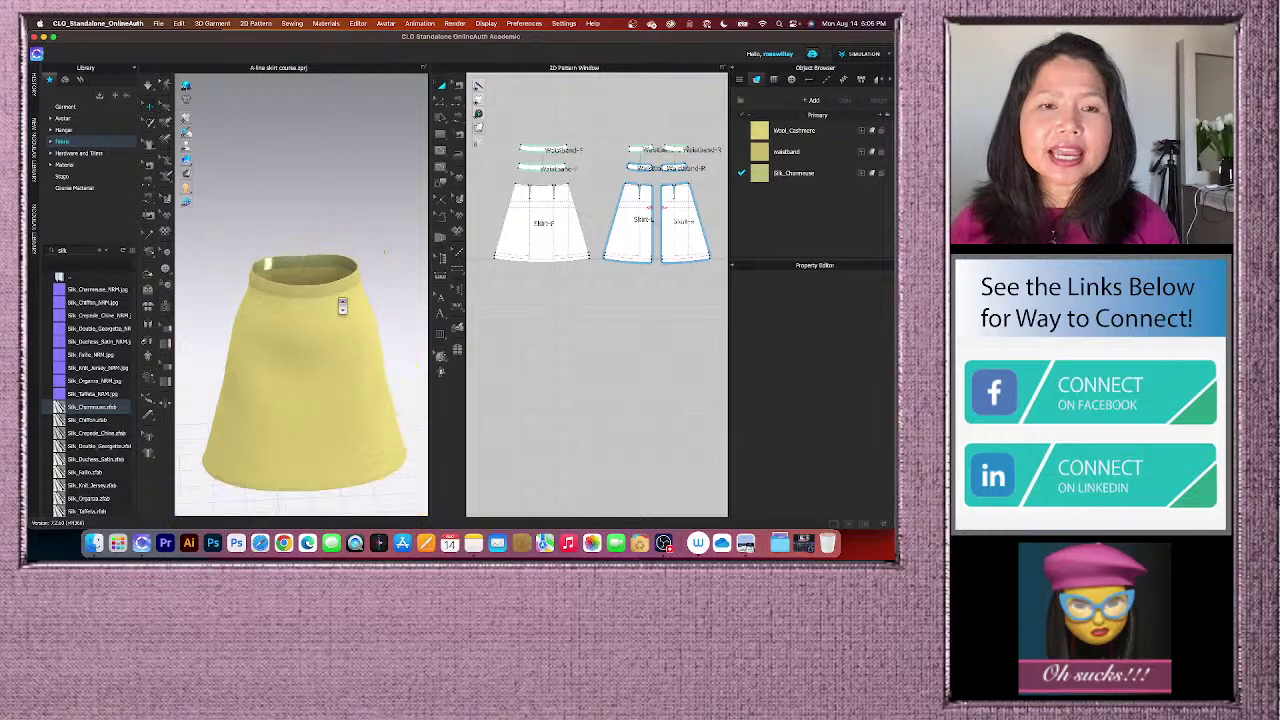
scroll(589, 266, "up", 1)
scroll(623, 297, "down", 1)
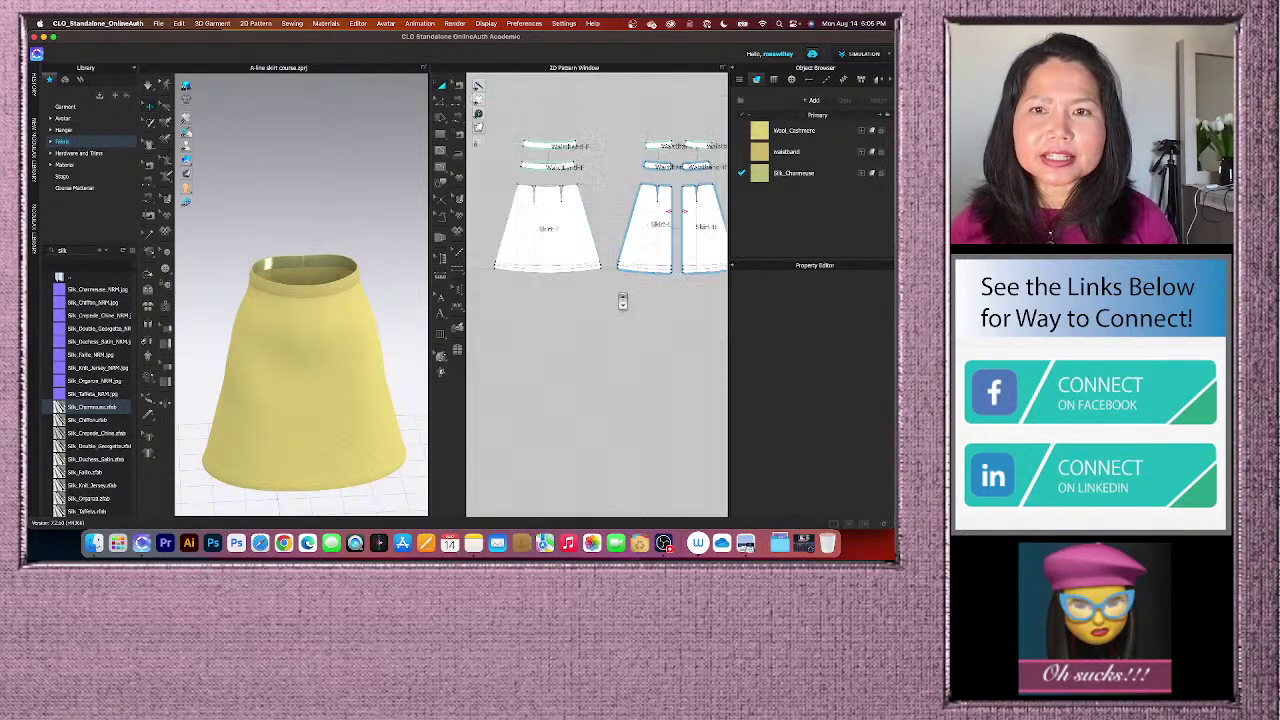
scroll(508, 144, "up", 1)
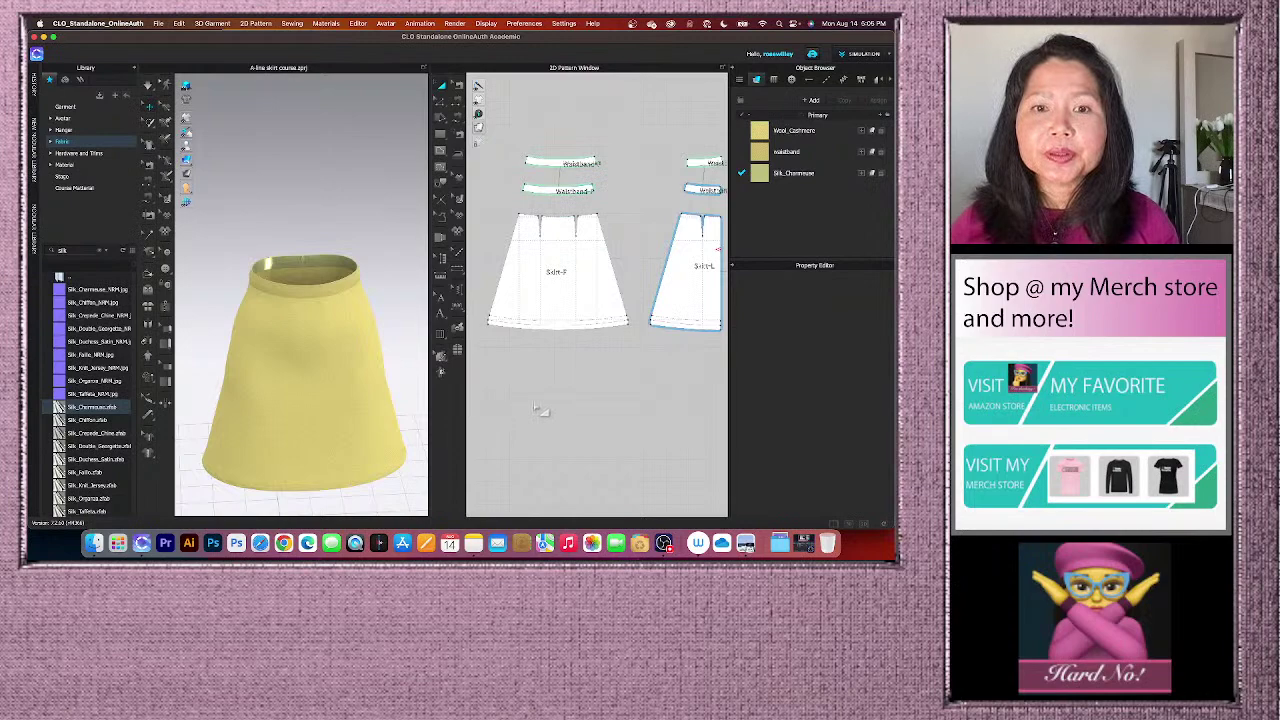
scroll(540, 410, "up", 1)
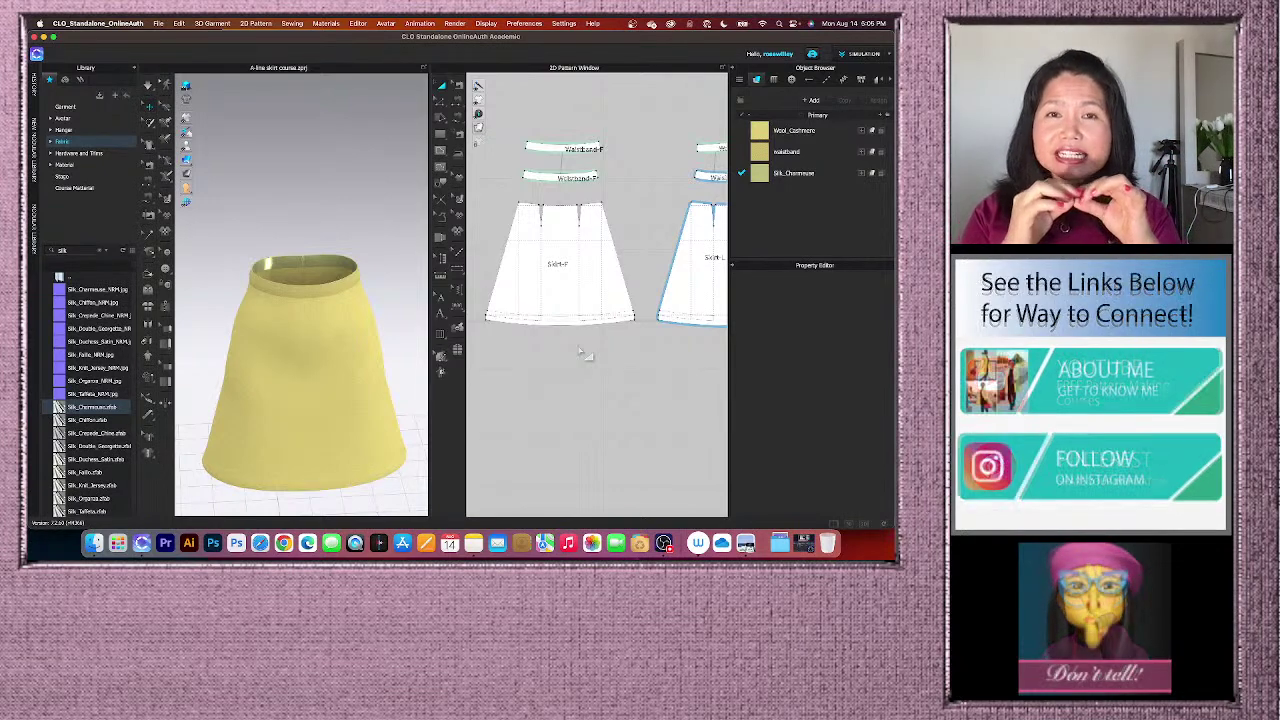
left_click(460, 272)
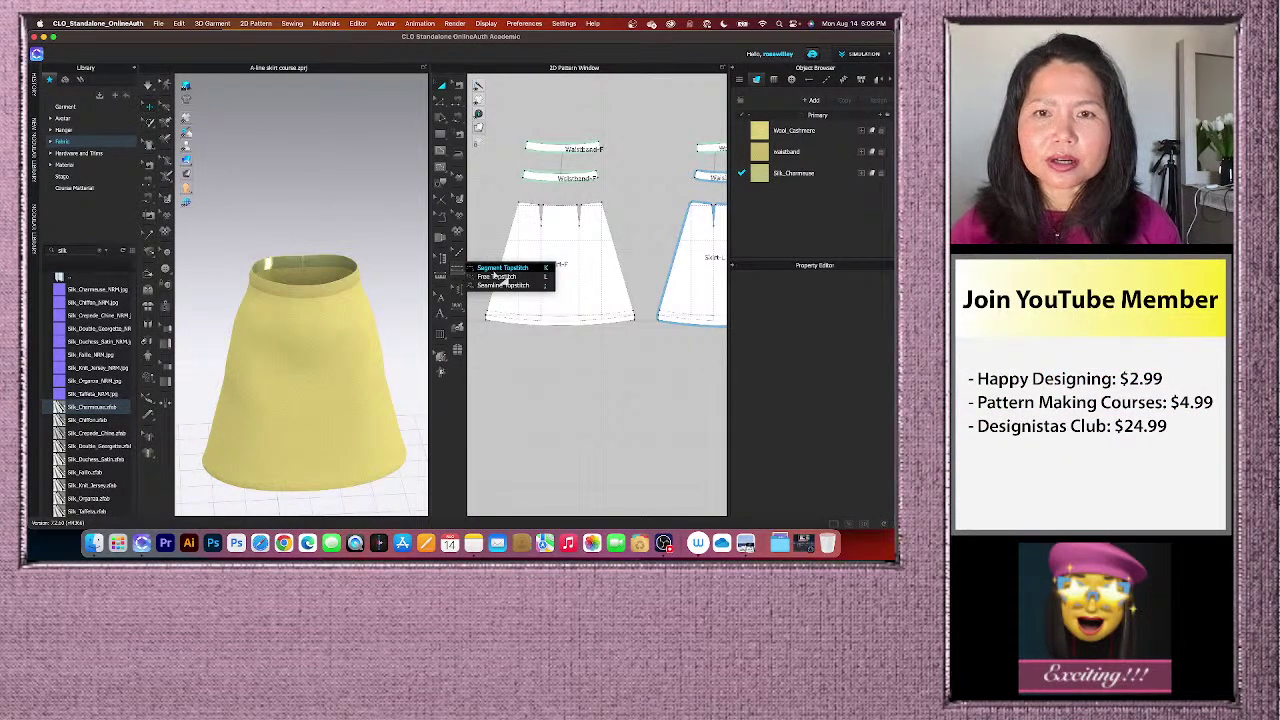
left_click(495, 269)
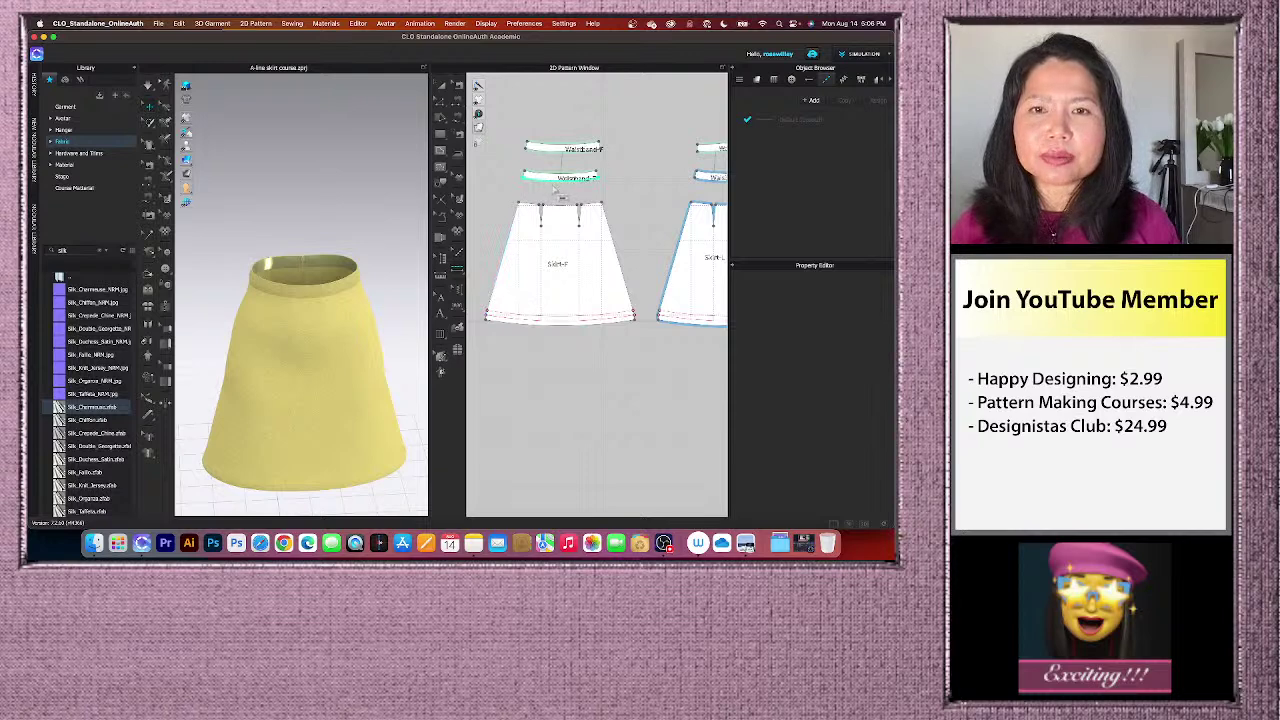
scroll(570, 195, "down", 3)
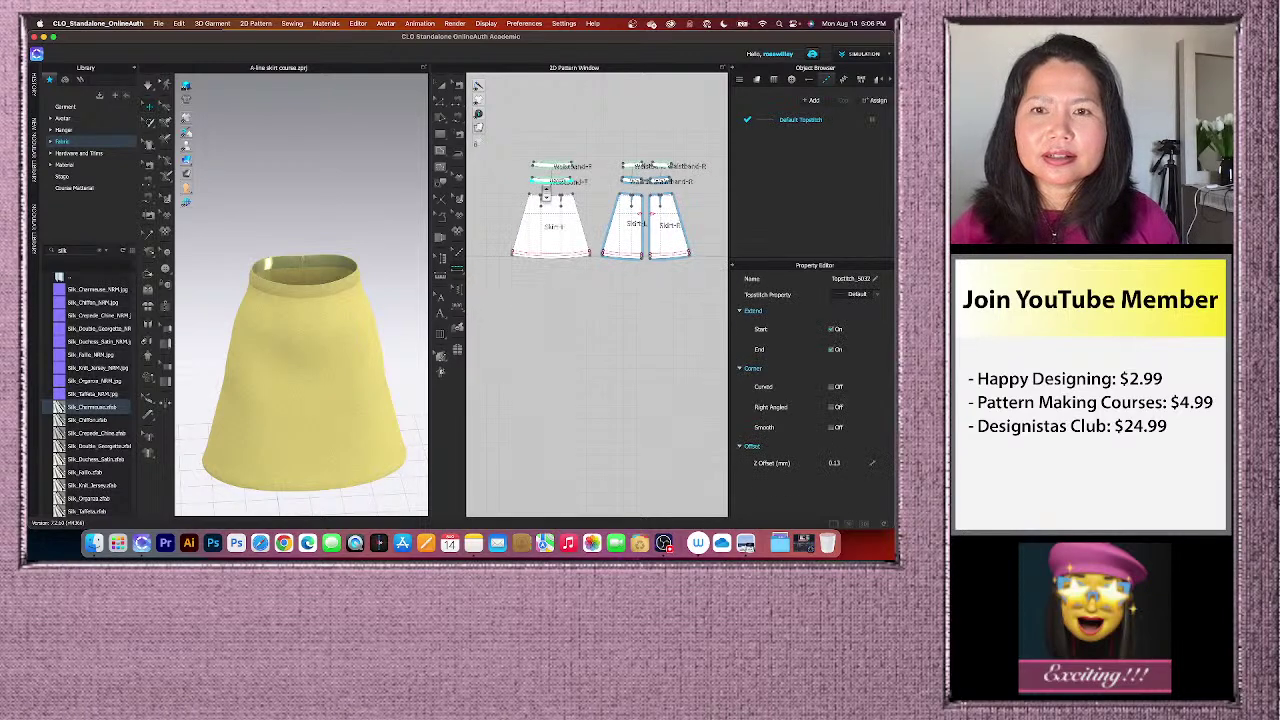
scroll(630, 188, "up", 2)
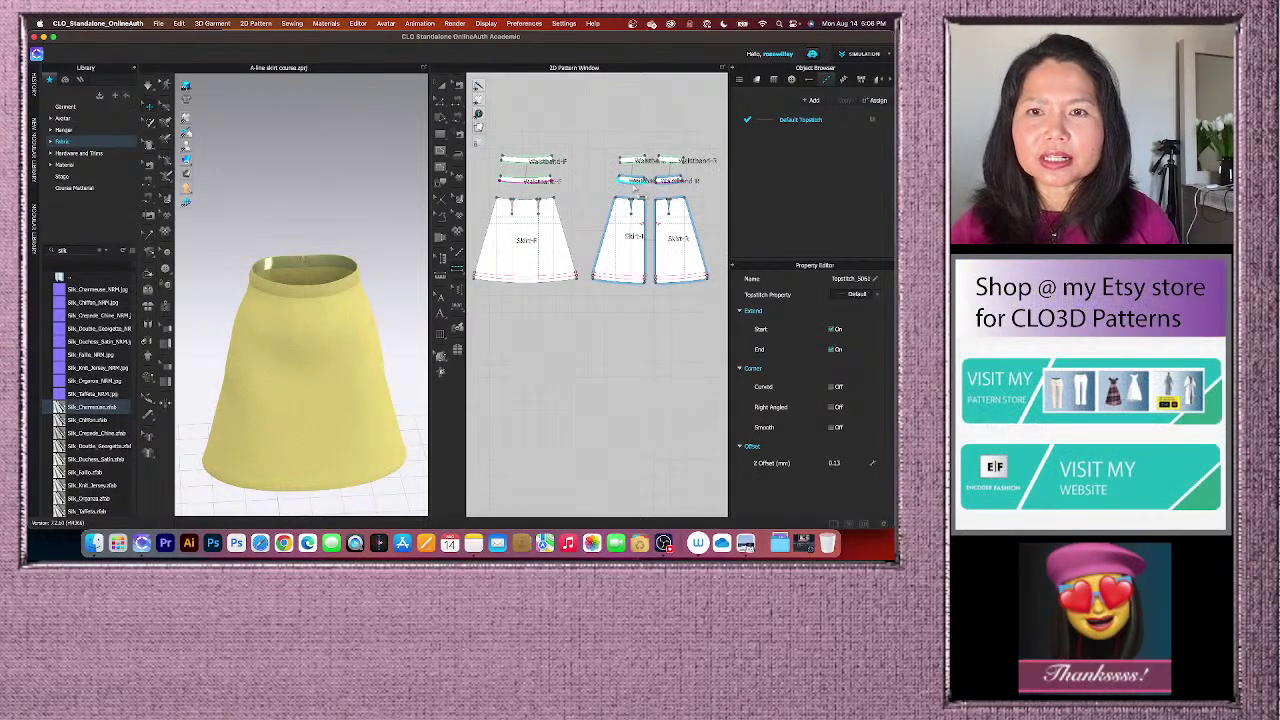
left_click(620, 185)
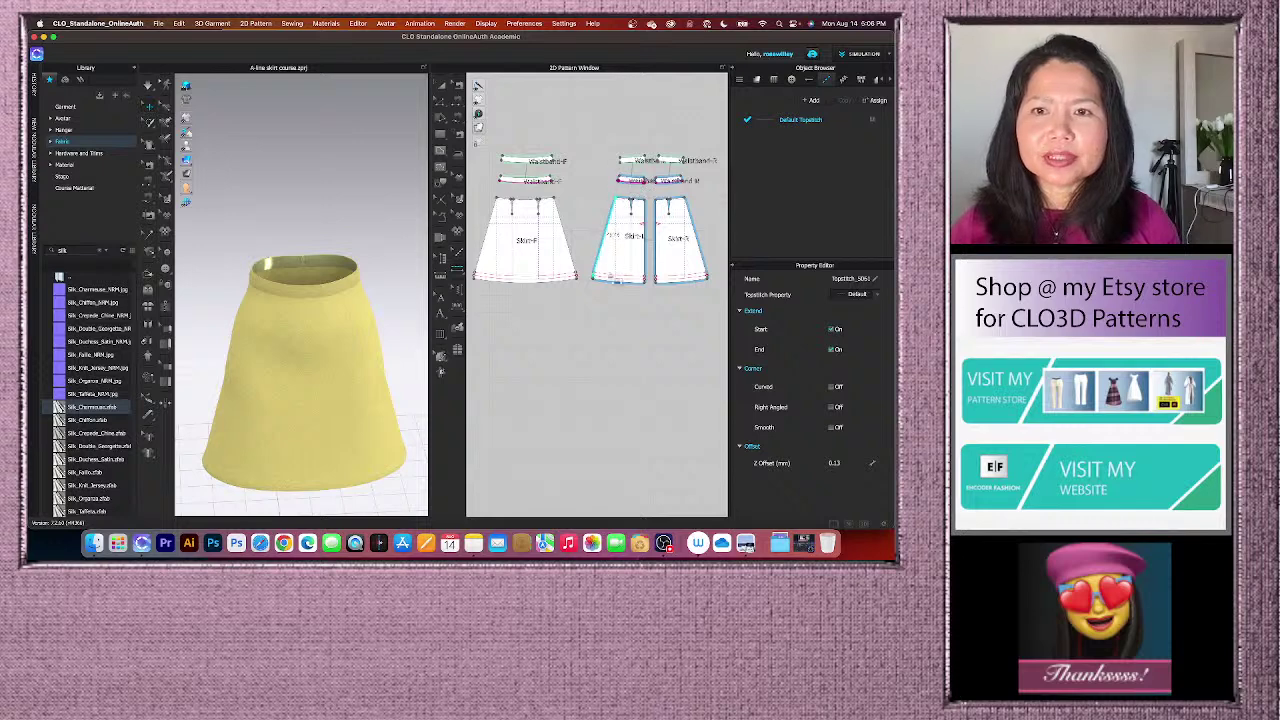
- Topstitch the bottom edge of Skirt-F and the inner hem lines of Skirt-F, Skirt-L and Skirt-R
left_click(516, 286)
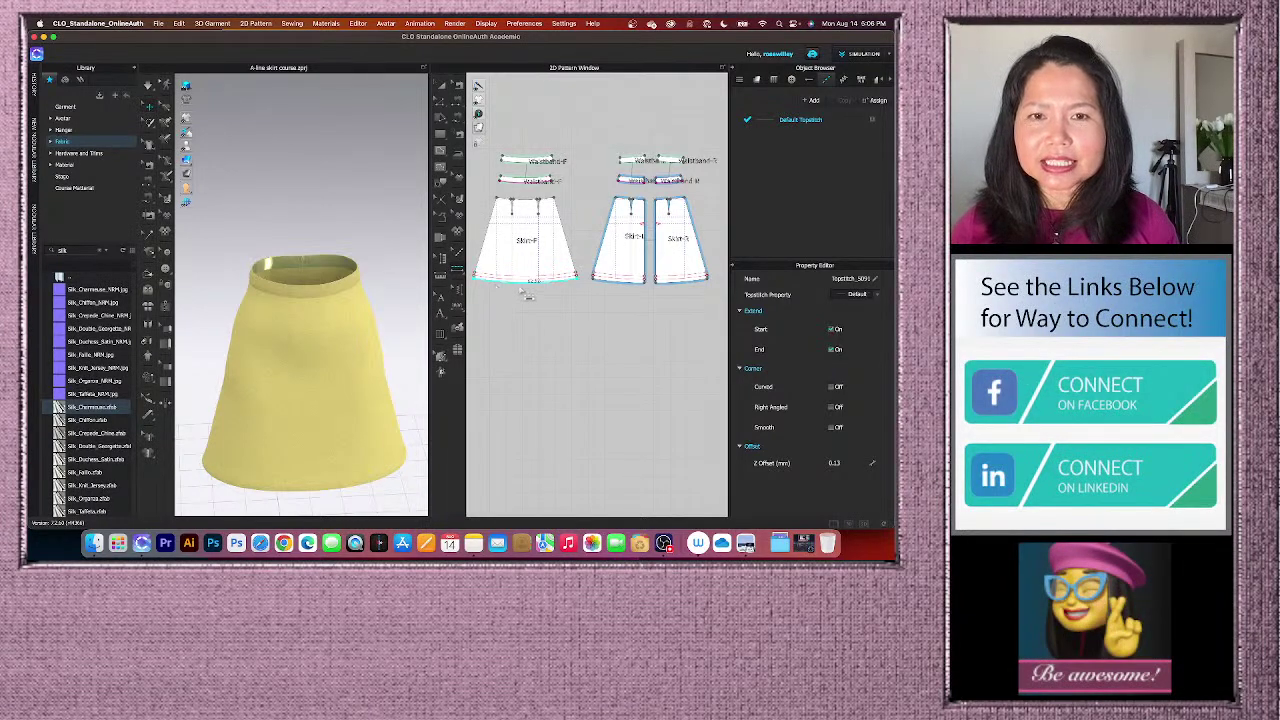
scroll(504, 298, "up", 3)
scroll(488, 278, "up", 2)
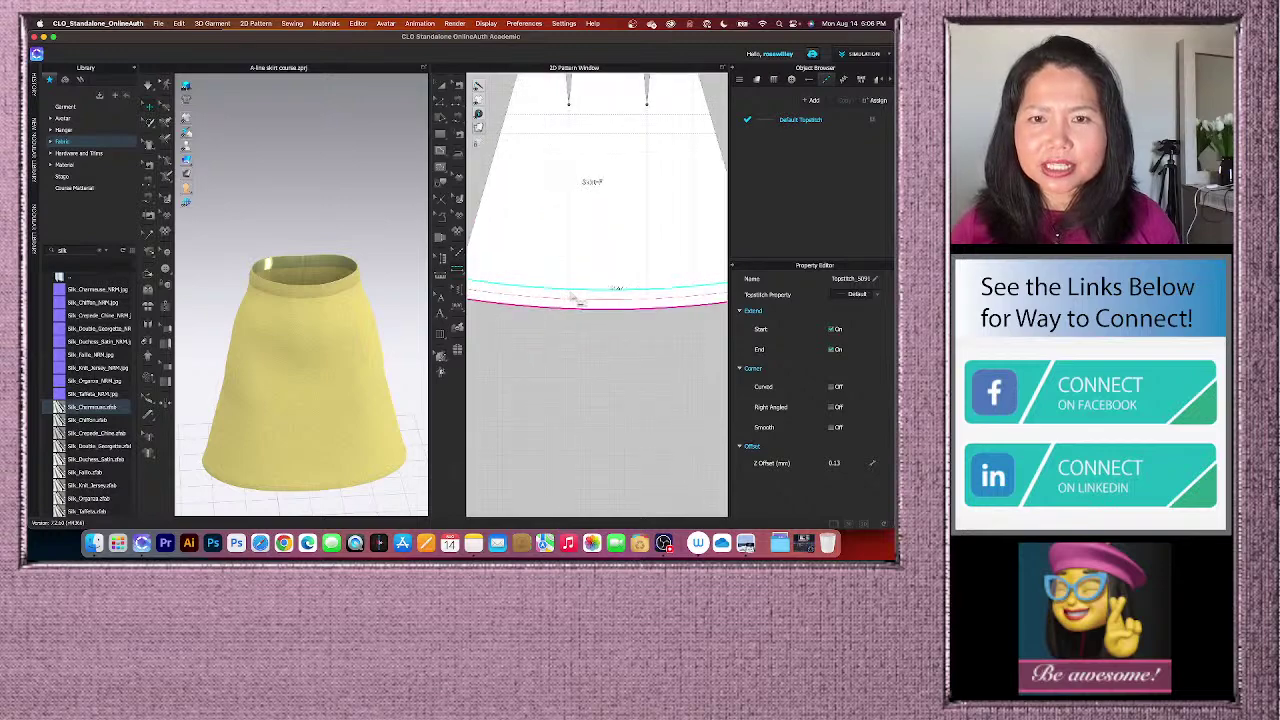
left_click(577, 298)
scroll(620, 302, "down", 5)
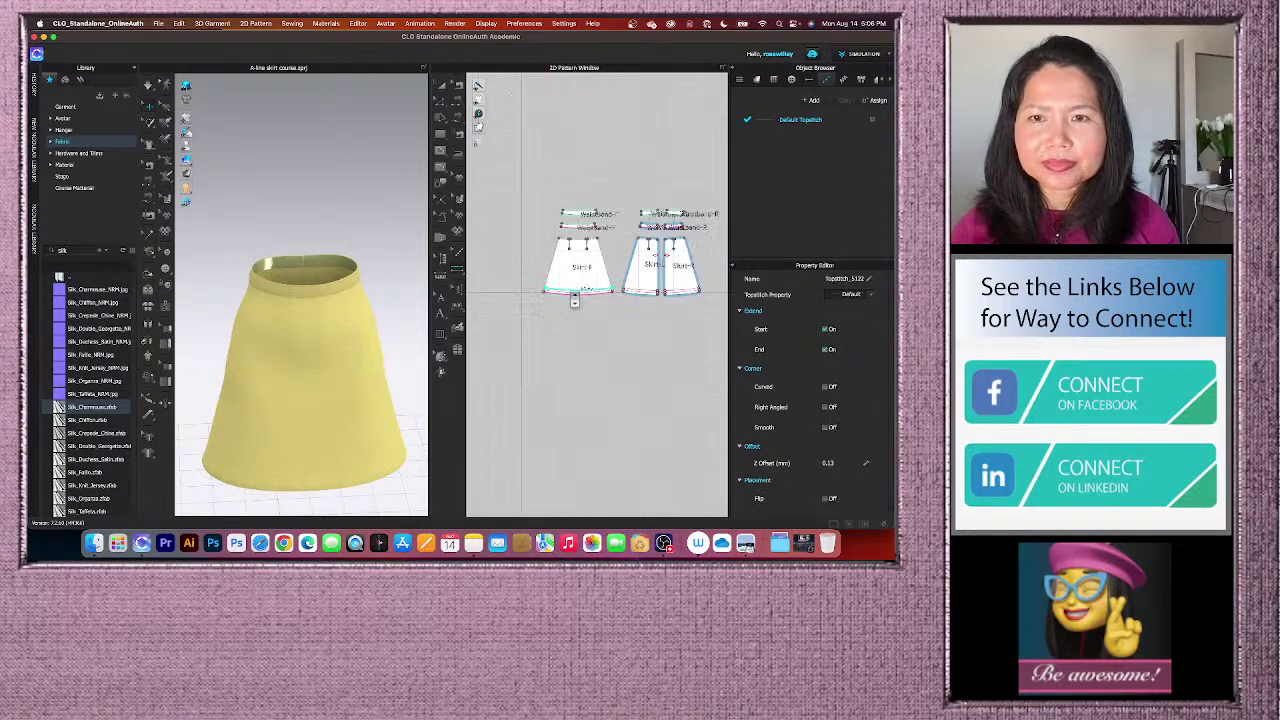
scroll(673, 305, "up", 2)
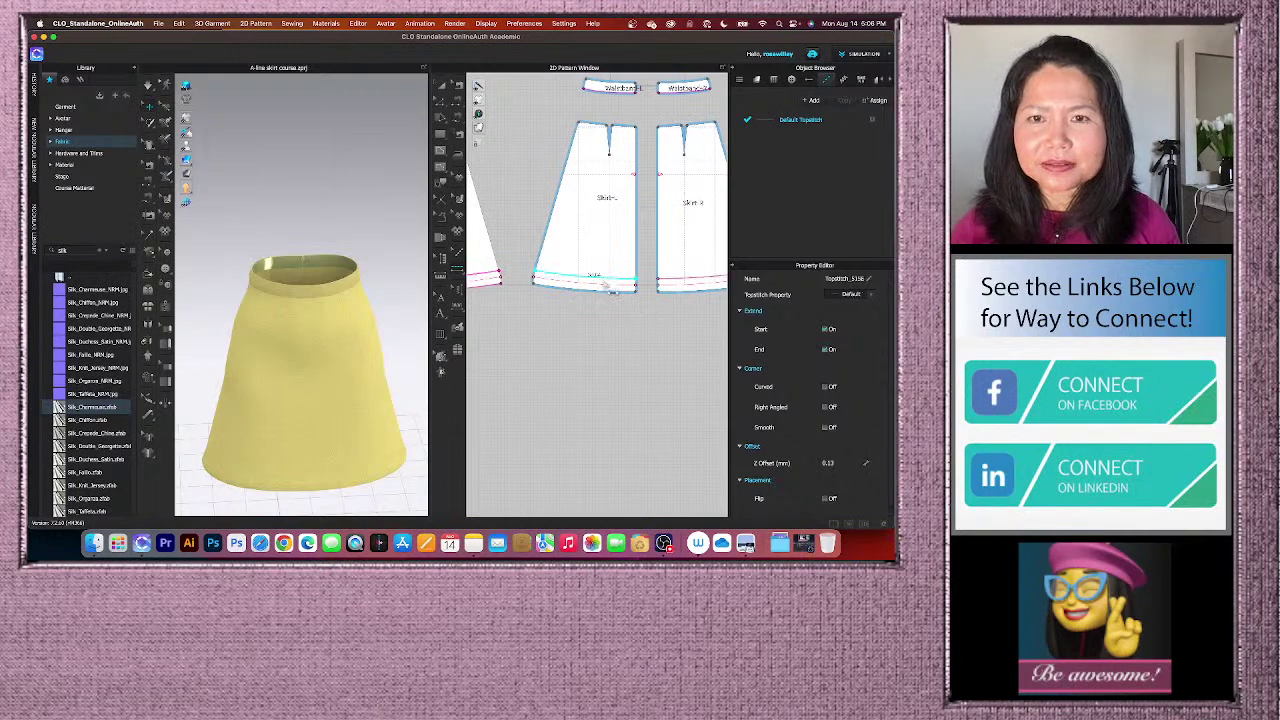
left_click(605, 281)
- Delete the topstitch on the bottom edge of Skirt-F, keeping the one on its inner hem line
scroll(606, 290, "down", 2)
scroll(567, 297, "up", 5)
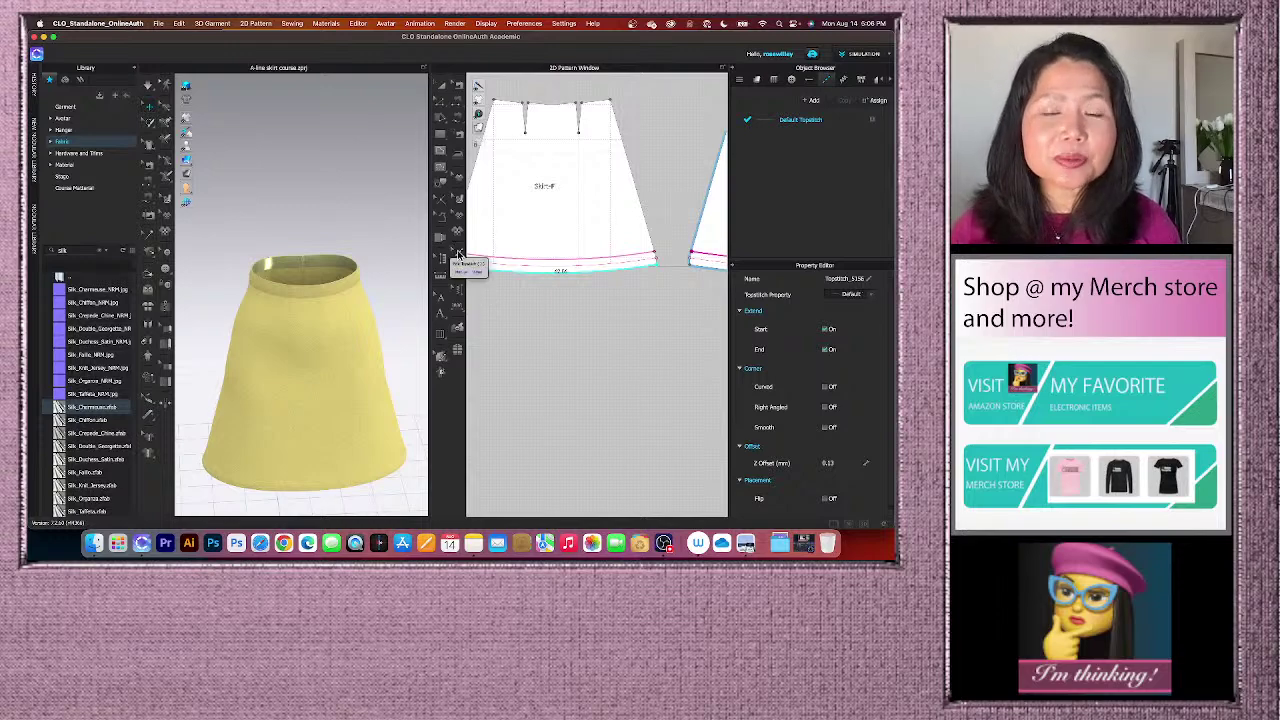
left_click(455, 257)
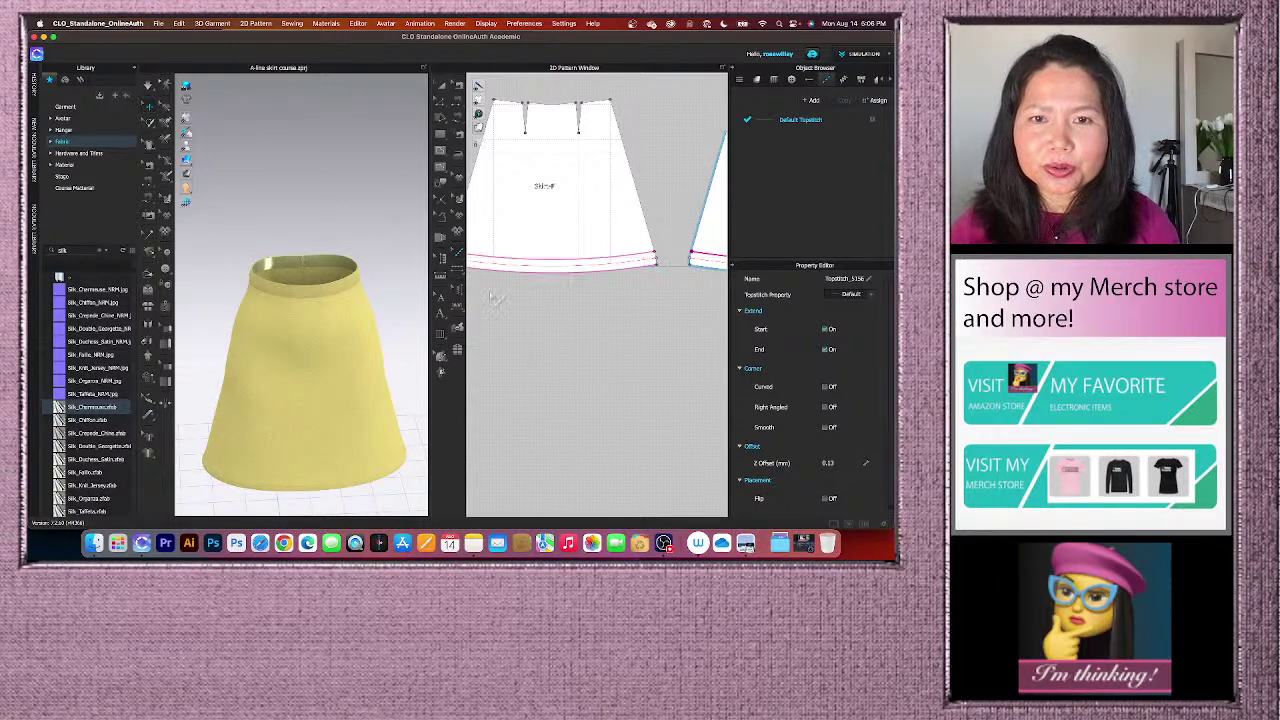
left_click(538, 280)
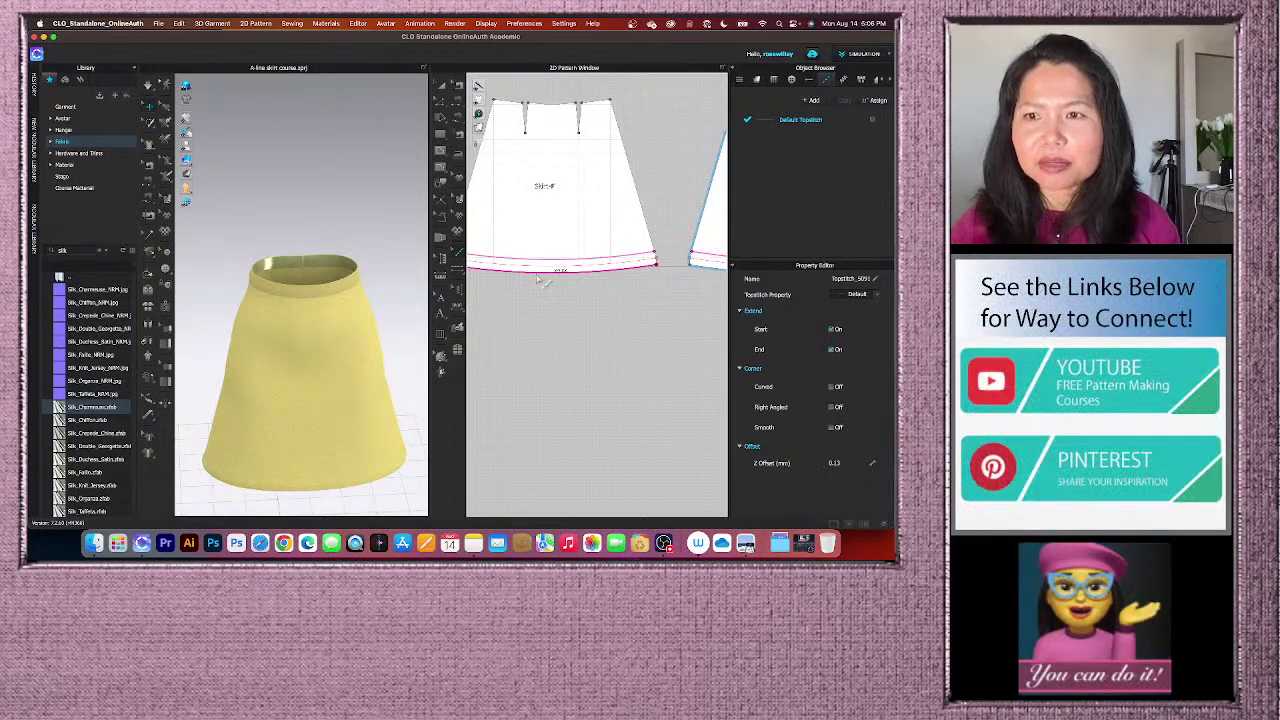
left_click(541, 281)
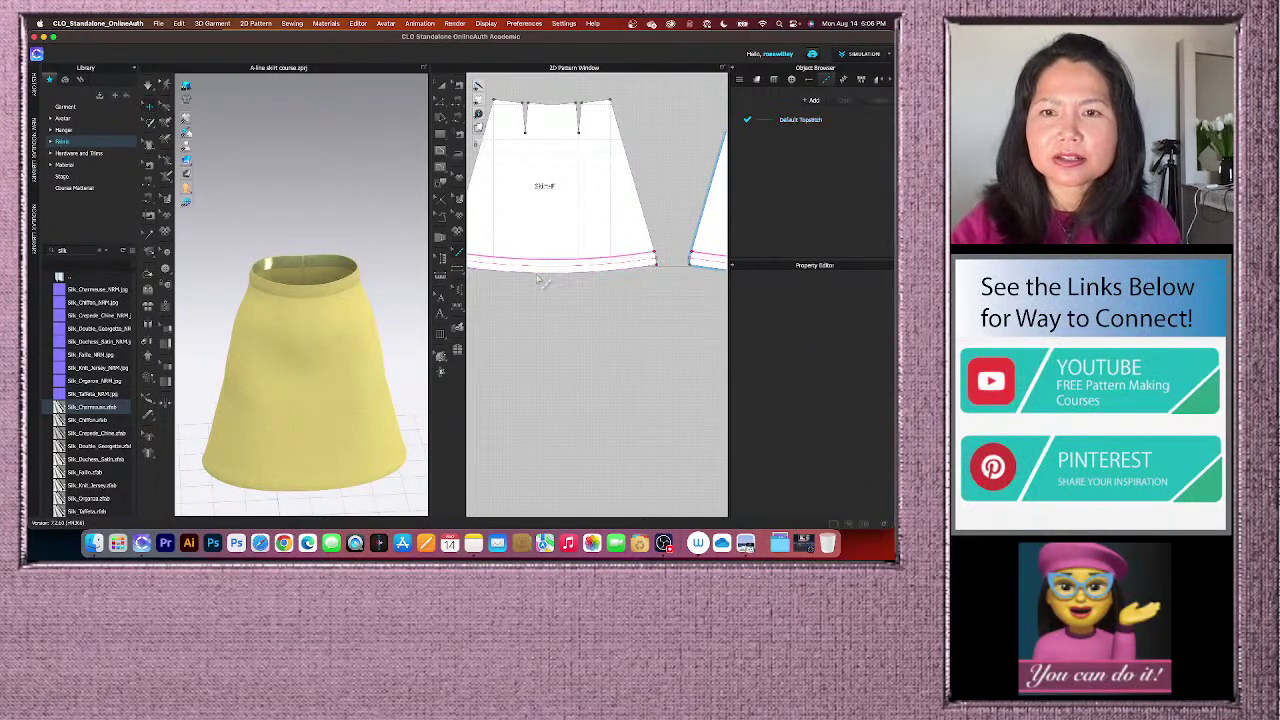
- Color the Default Topstitch a darker olive, RGB 113, 103, 59, starting from a yellow sampled off the skirt fabric
scroll(295, 353, "up", 5)
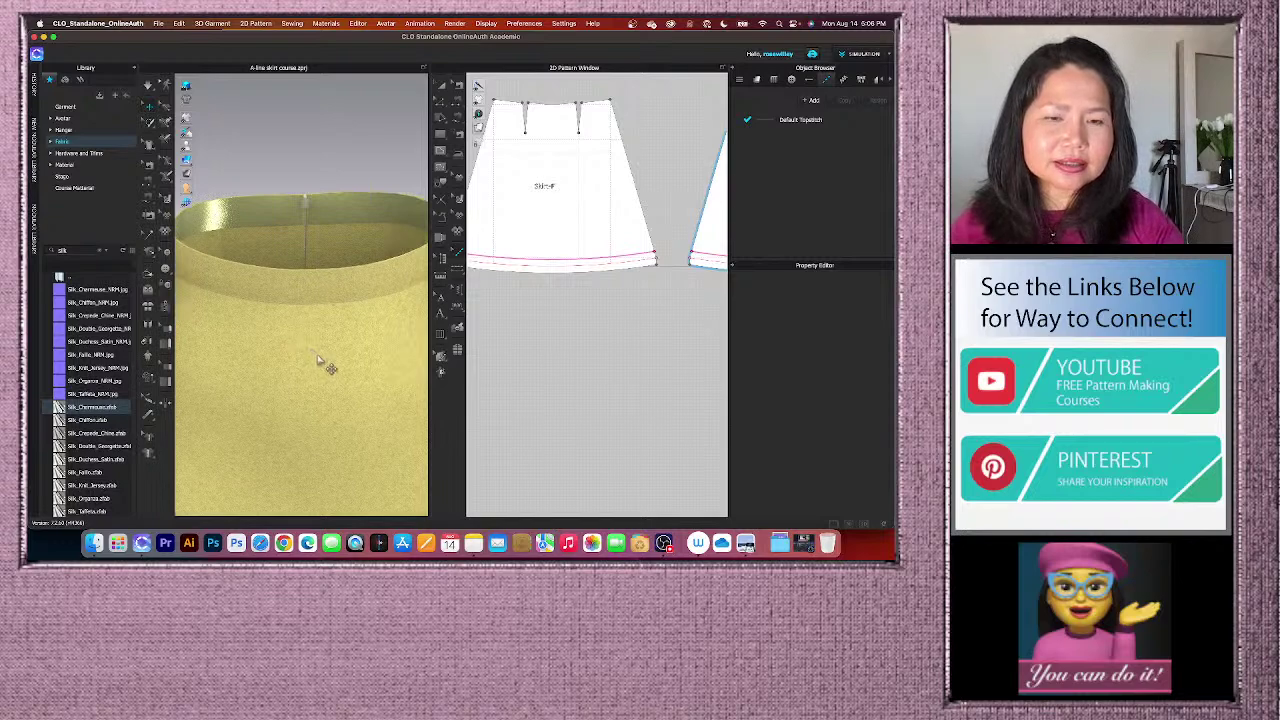
scroll(316, 348, "up", 3)
scroll(329, 240, "up", 4)
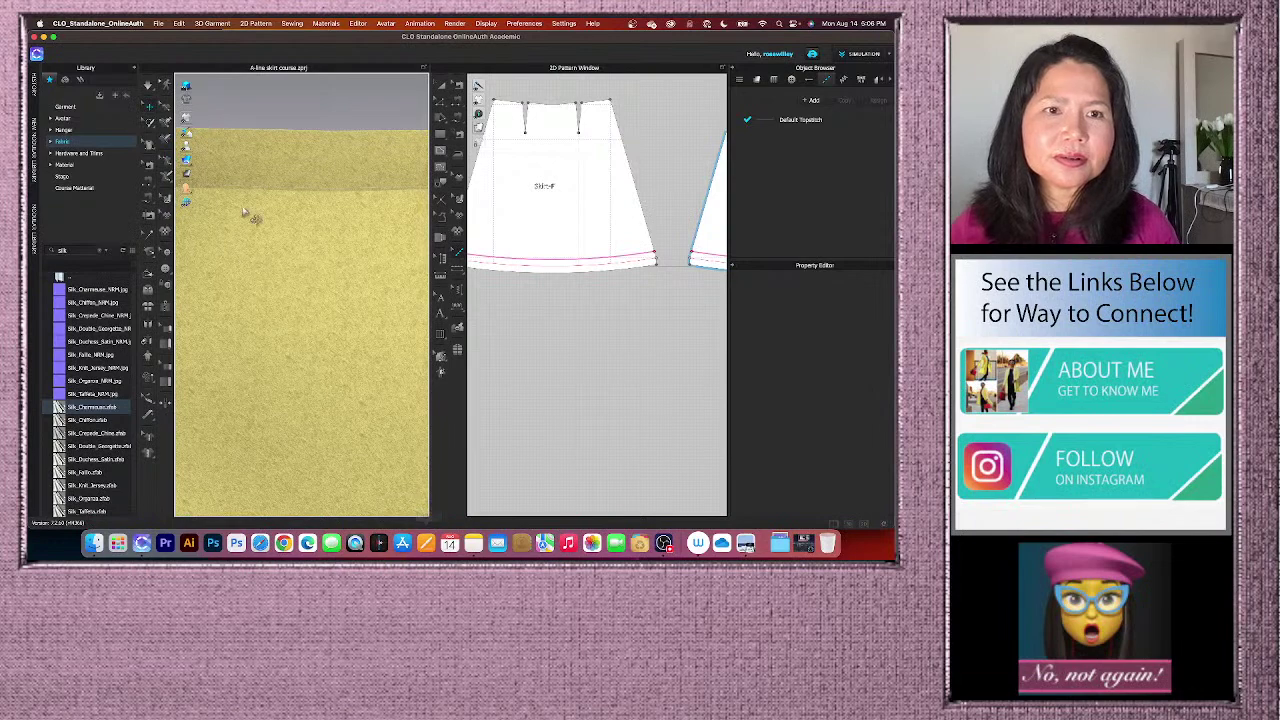
scroll(340, 206, "down", 2)
scroll(336, 205, "down", 1)
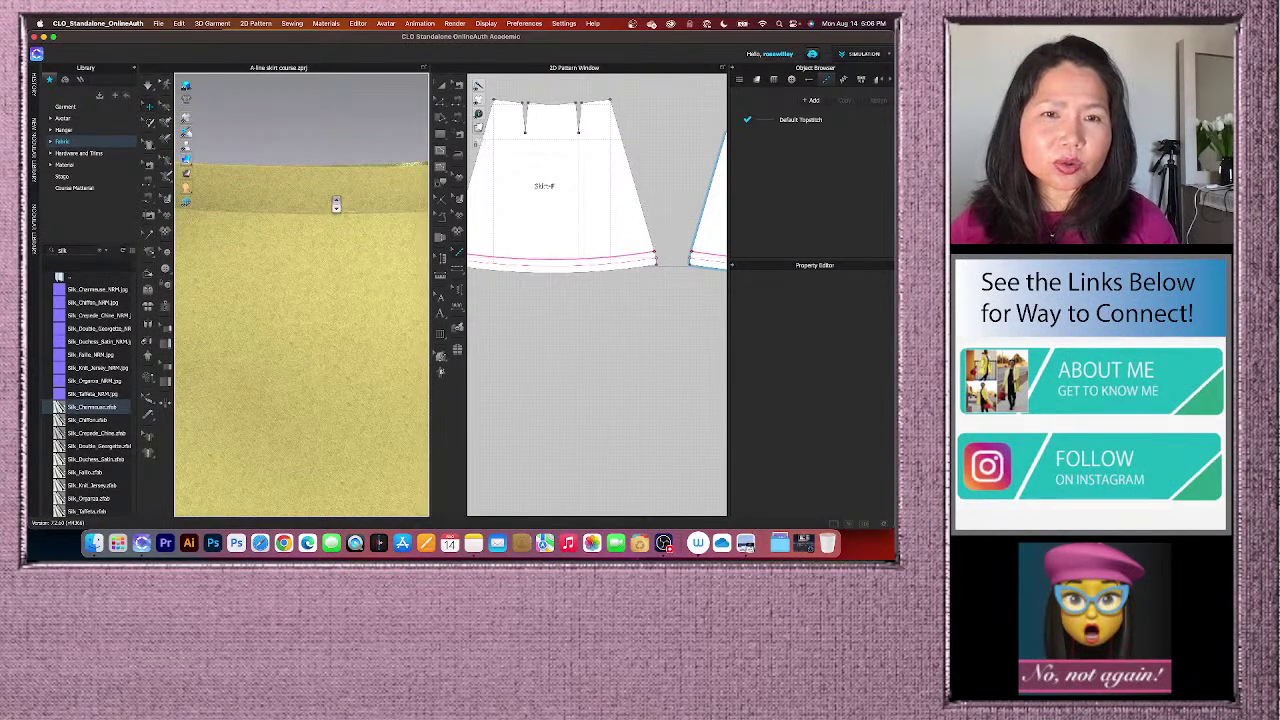
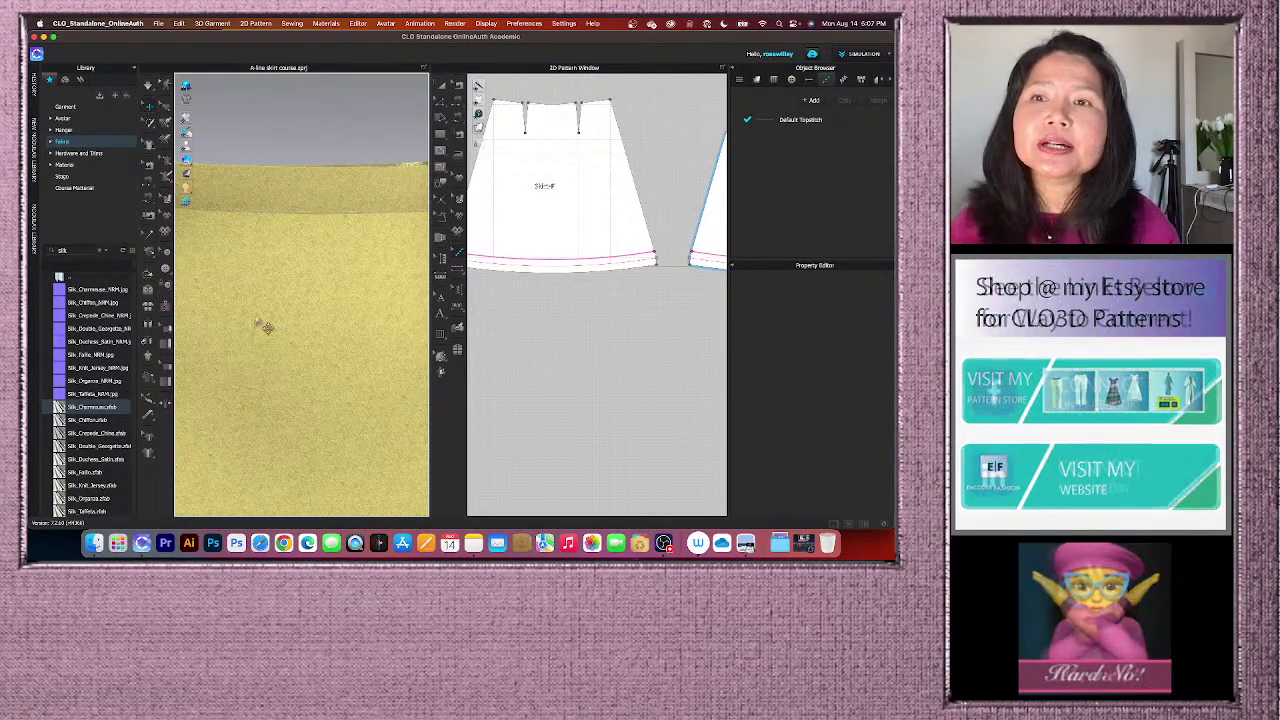
left_click(837, 121)
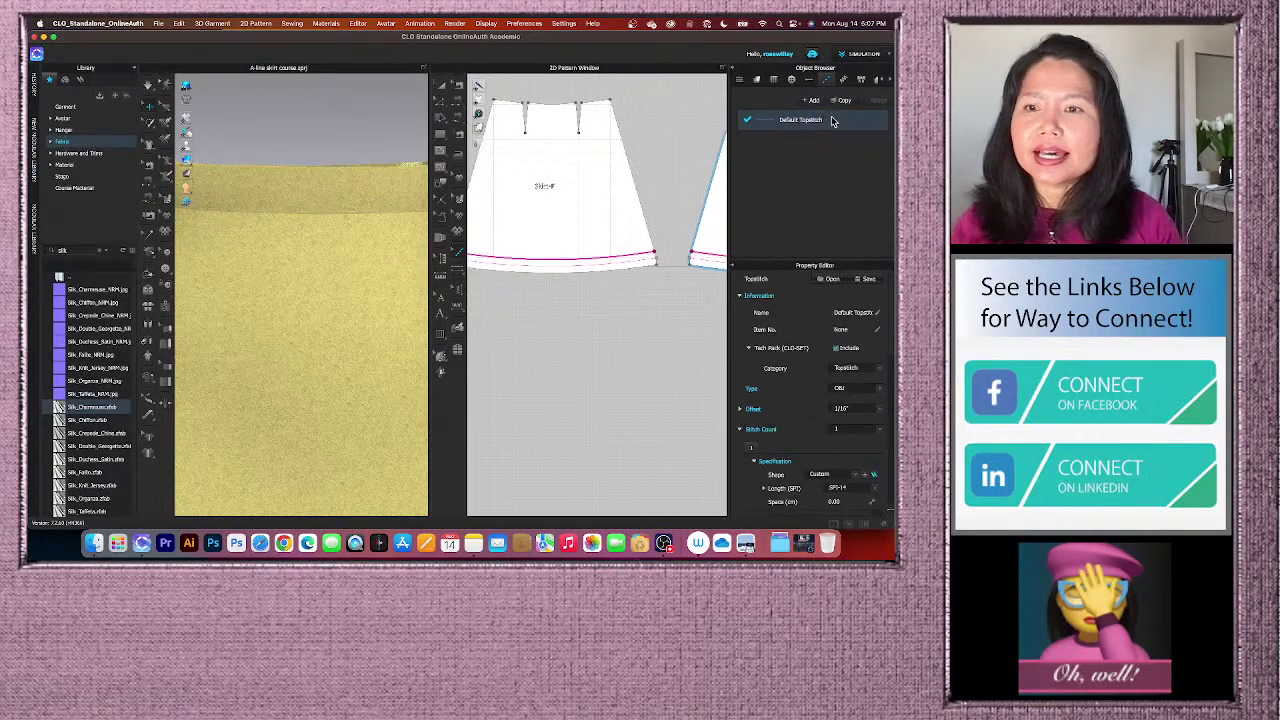
scroll(842, 381, "down", 3)
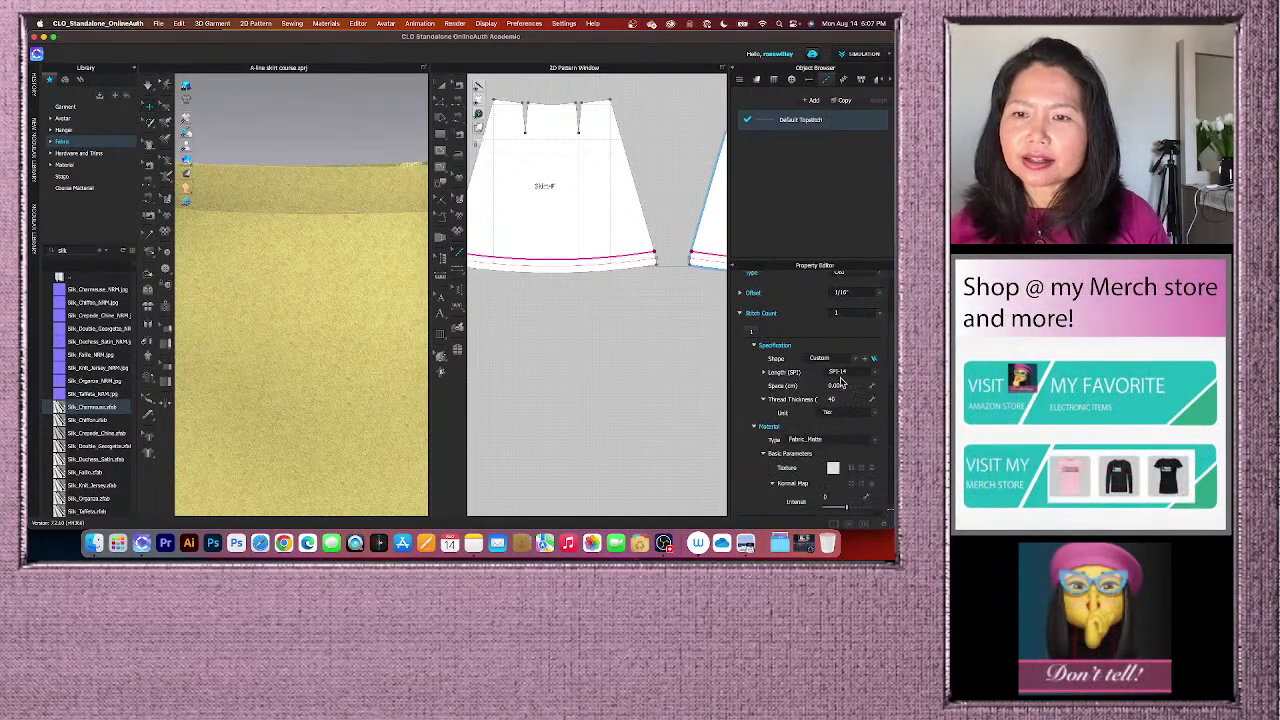
scroll(842, 381, "down", 10)
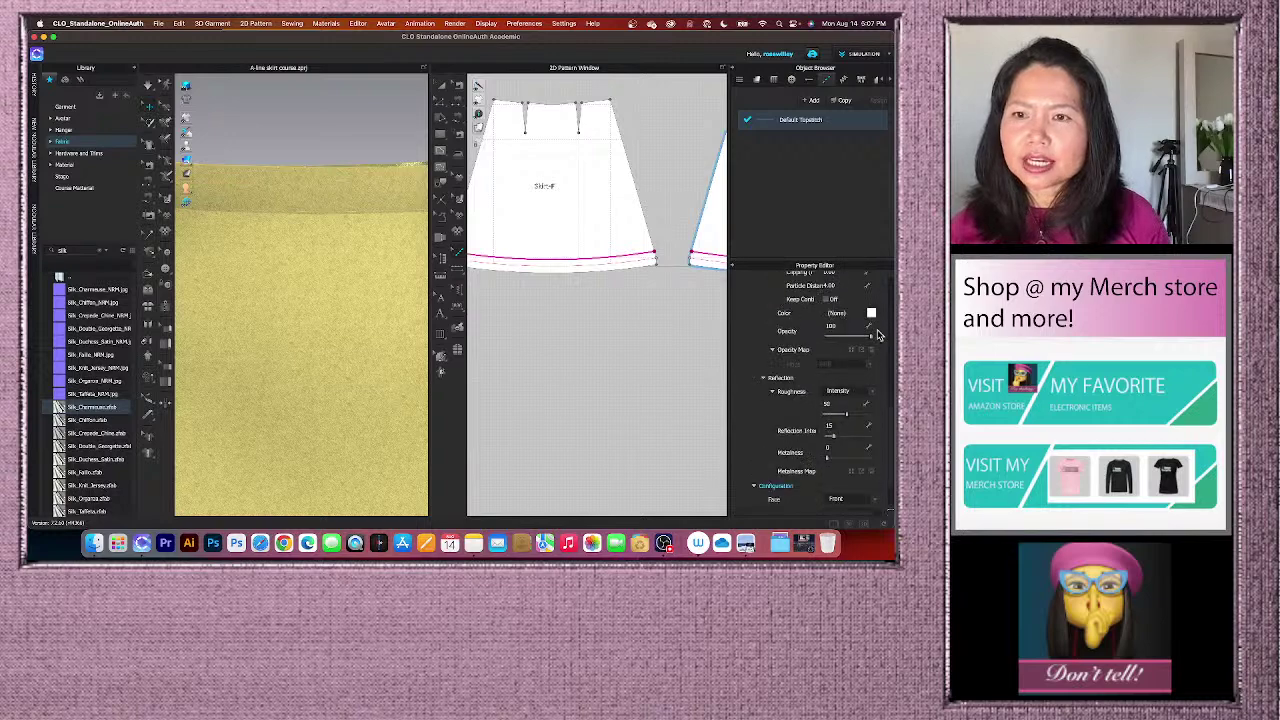
left_click(871, 314)
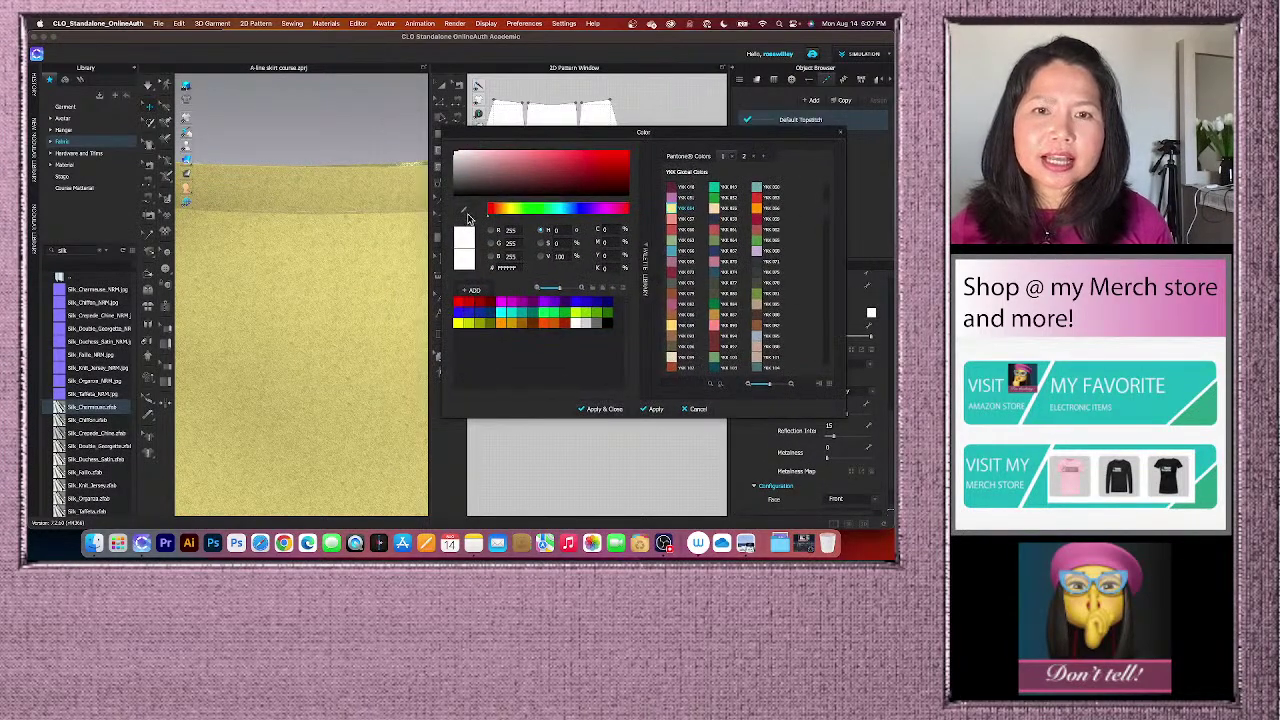
left_click(464, 212)
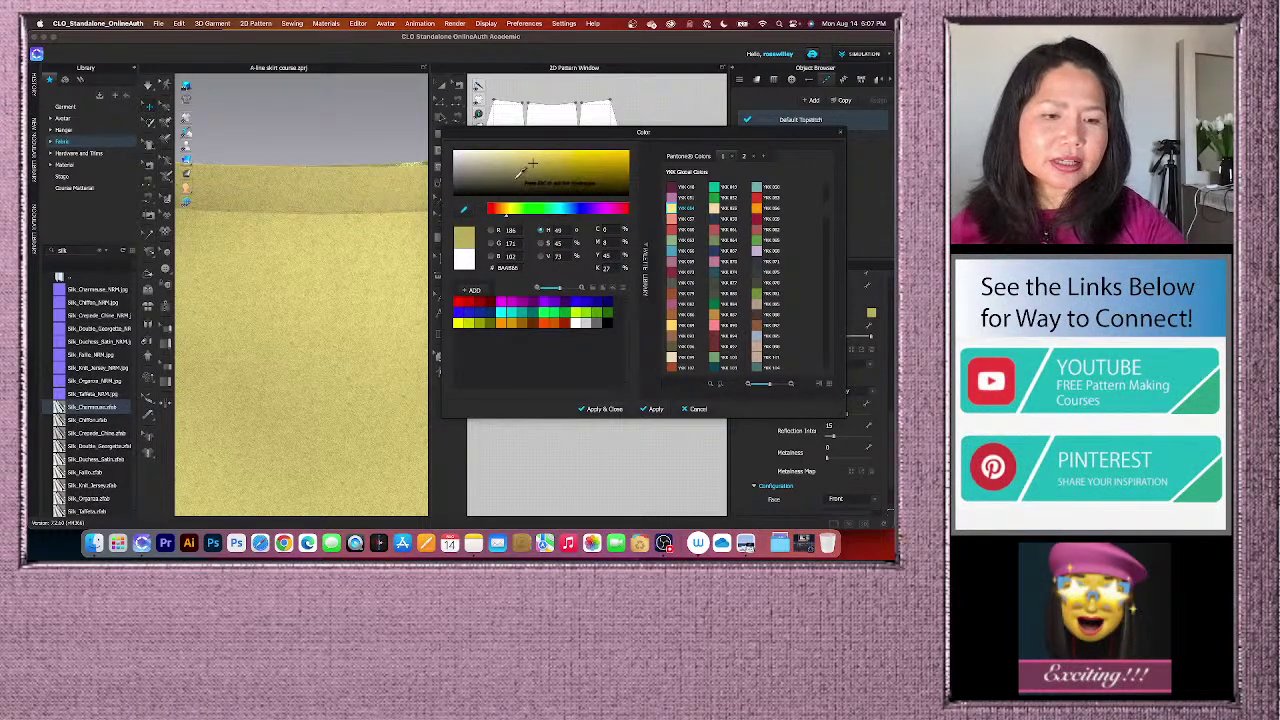
key("Escape")
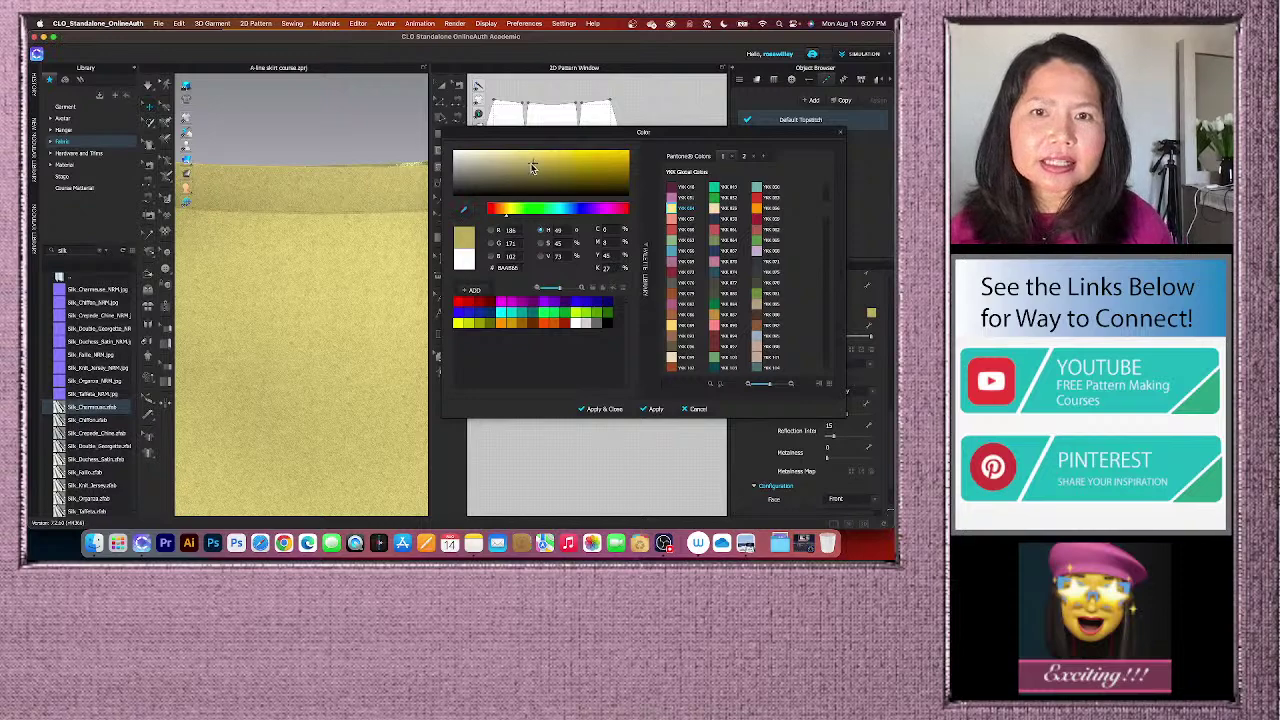
mouse_move(531, 167)
left_mouse_down()
mouse_move(531, 186)
mouse_move(511, 191)
mouse_move(508, 168)
mouse_move(506, 196)
mouse_move(516, 174)
mouse_move(536, 179)
left_mouse_up()
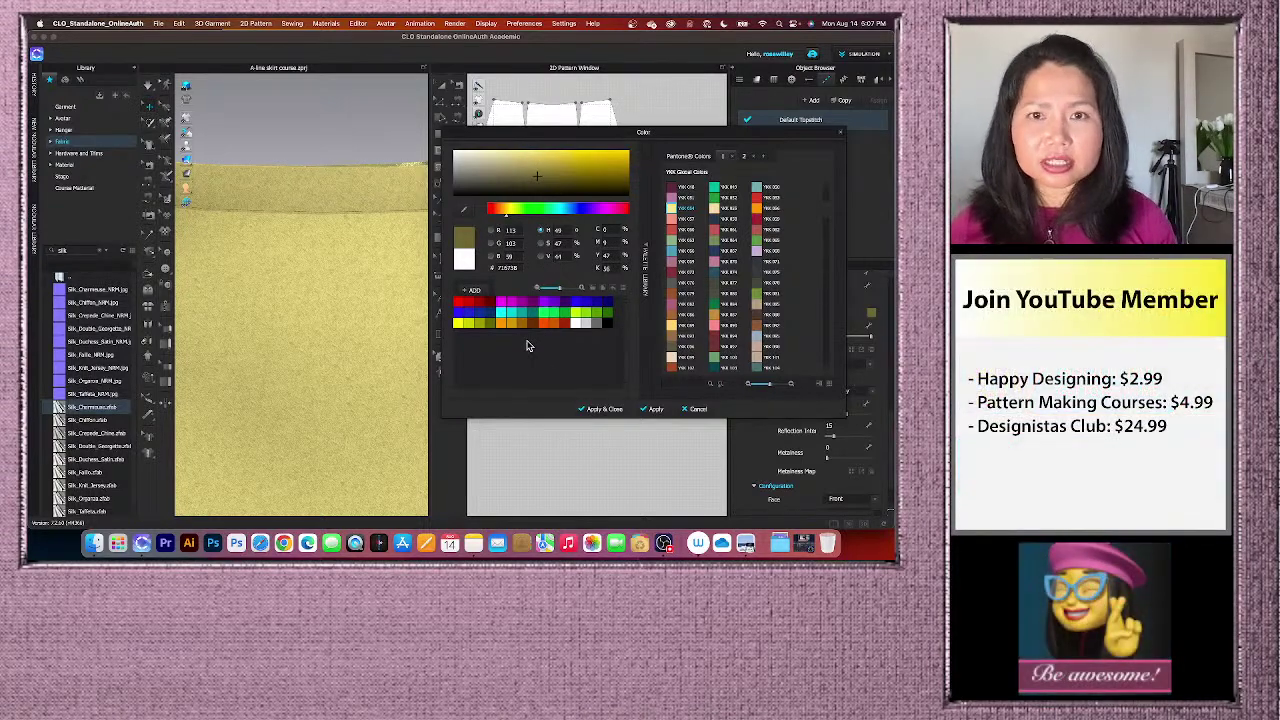
left_click(604, 409)
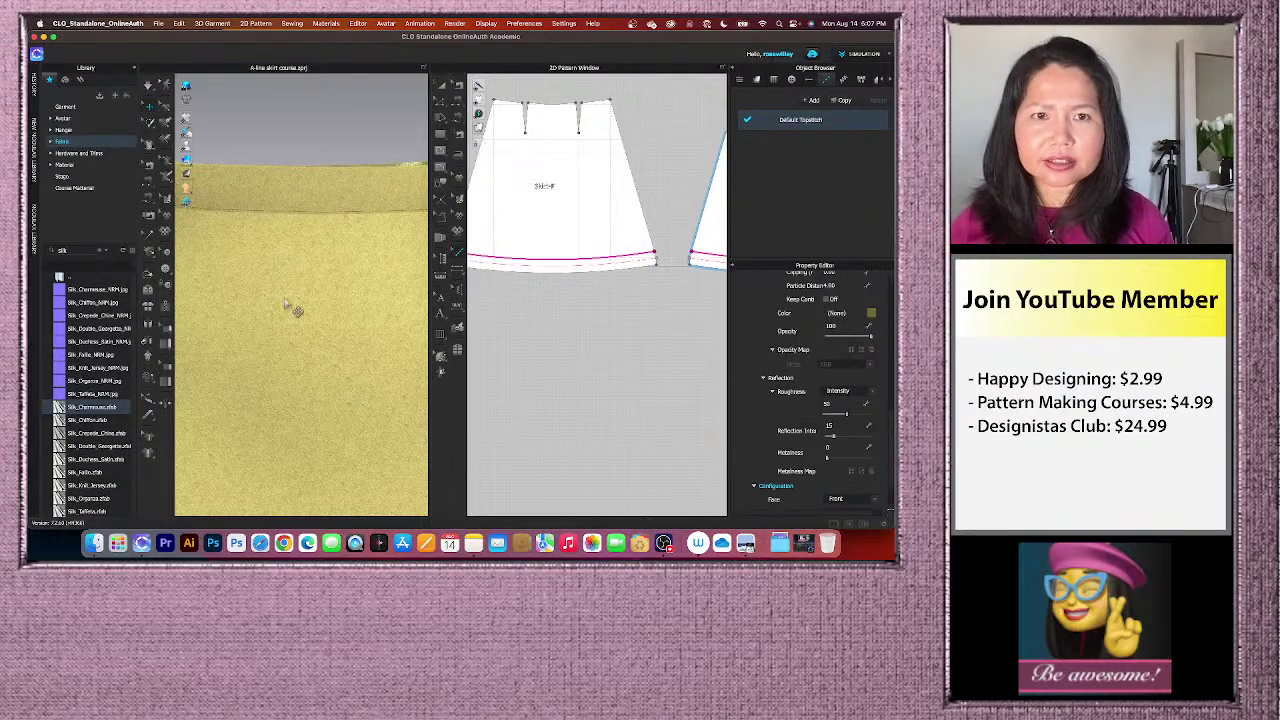
- Inspect the whole topstitched skirt in the 3D window from the front and slightly from above
scroll(289, 257, "down", 5)
scroll(289, 251, "down", 3)
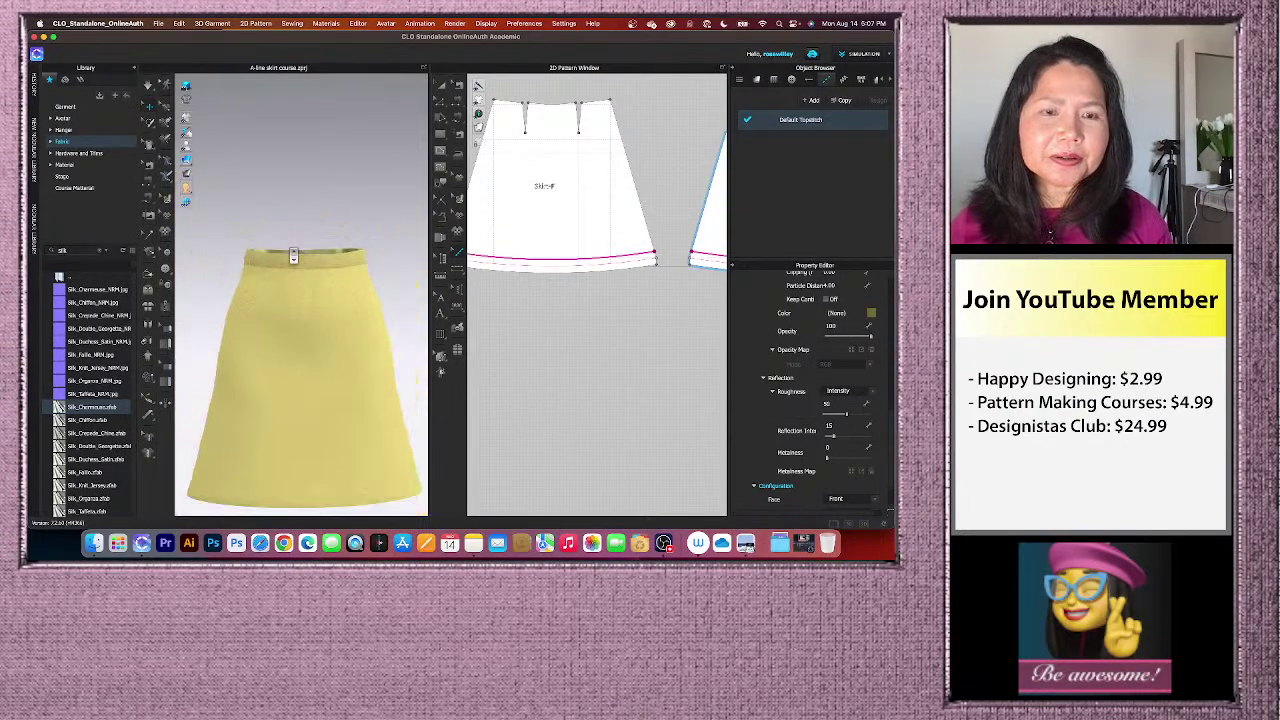
scroll(386, 437, "down", 3)
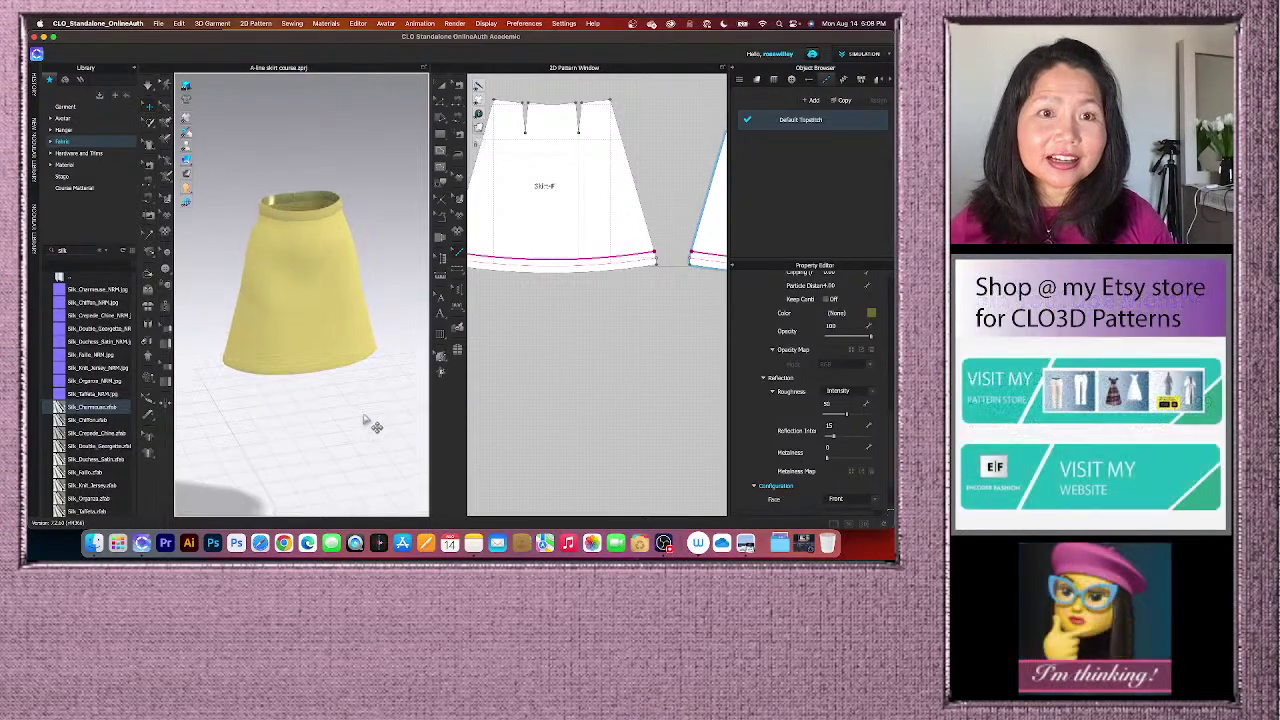
scroll(362, 418, "down", 3)
scroll(354, 414, "up", 3)
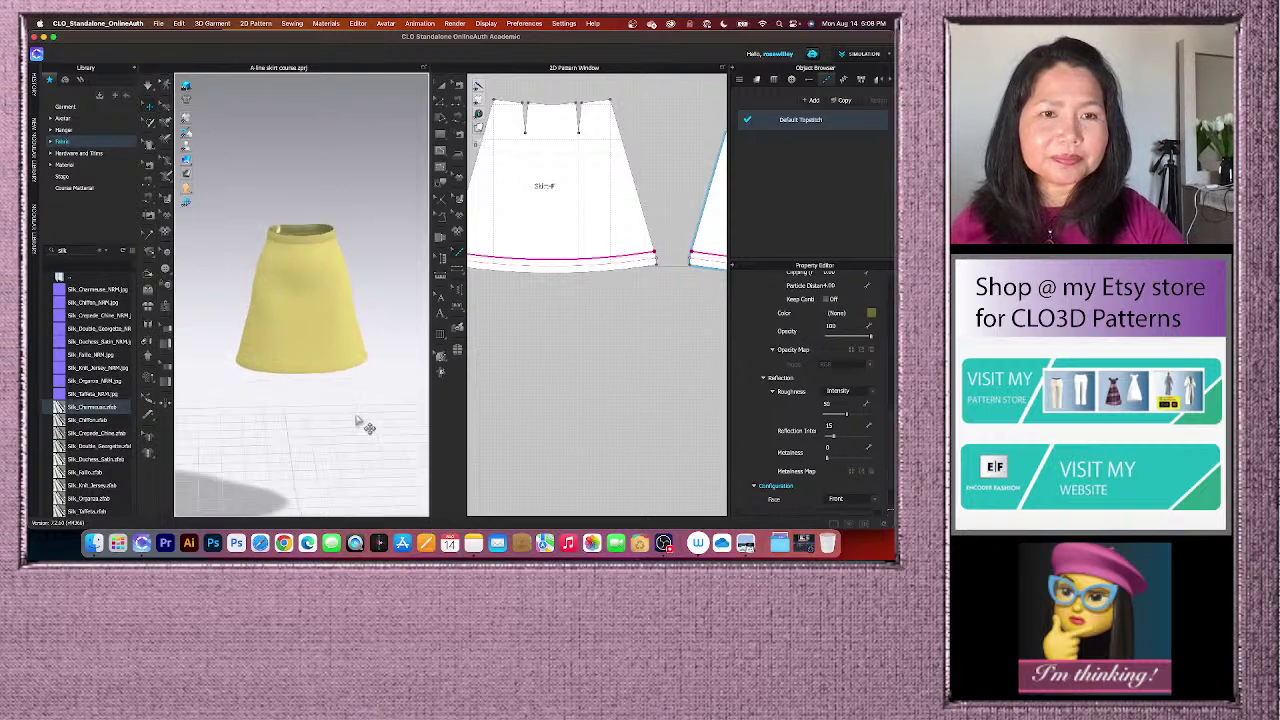
mouse_move(363, 423)
right_mouse_down()
mouse_move(272, 418)
mouse_move(368, 418)
right_mouse_up()
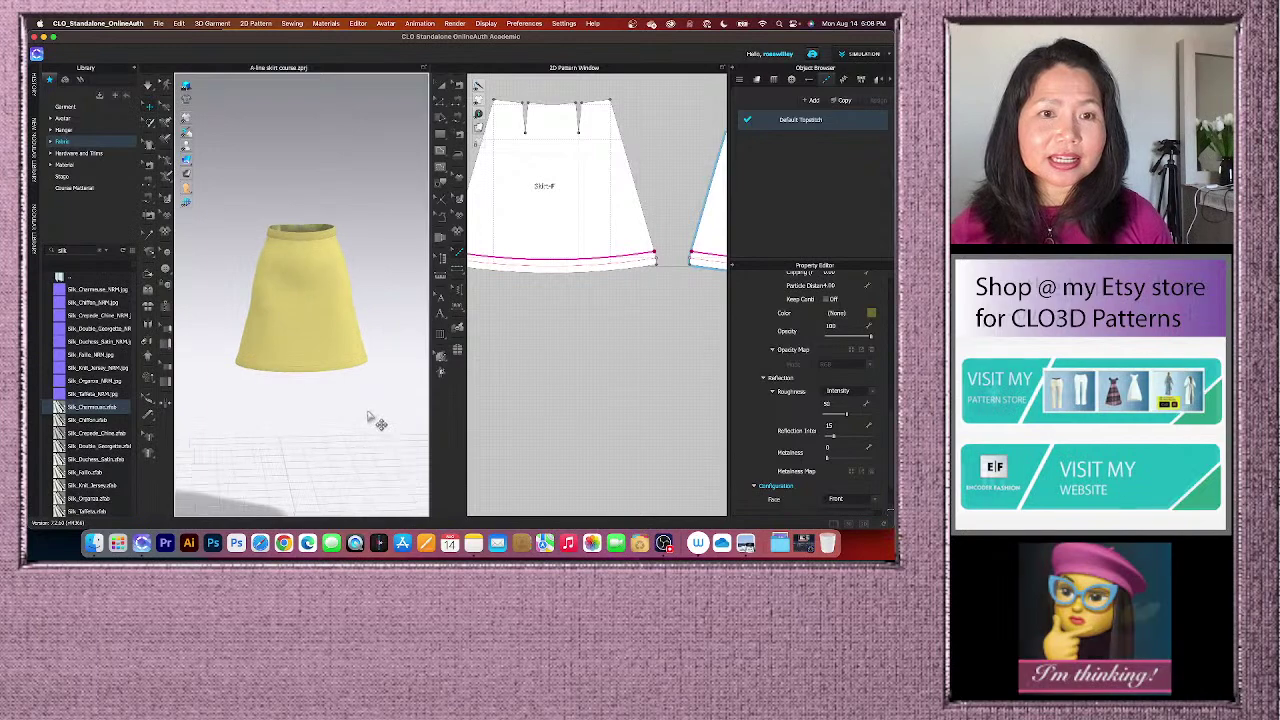
scroll(360, 418, "up", 2)
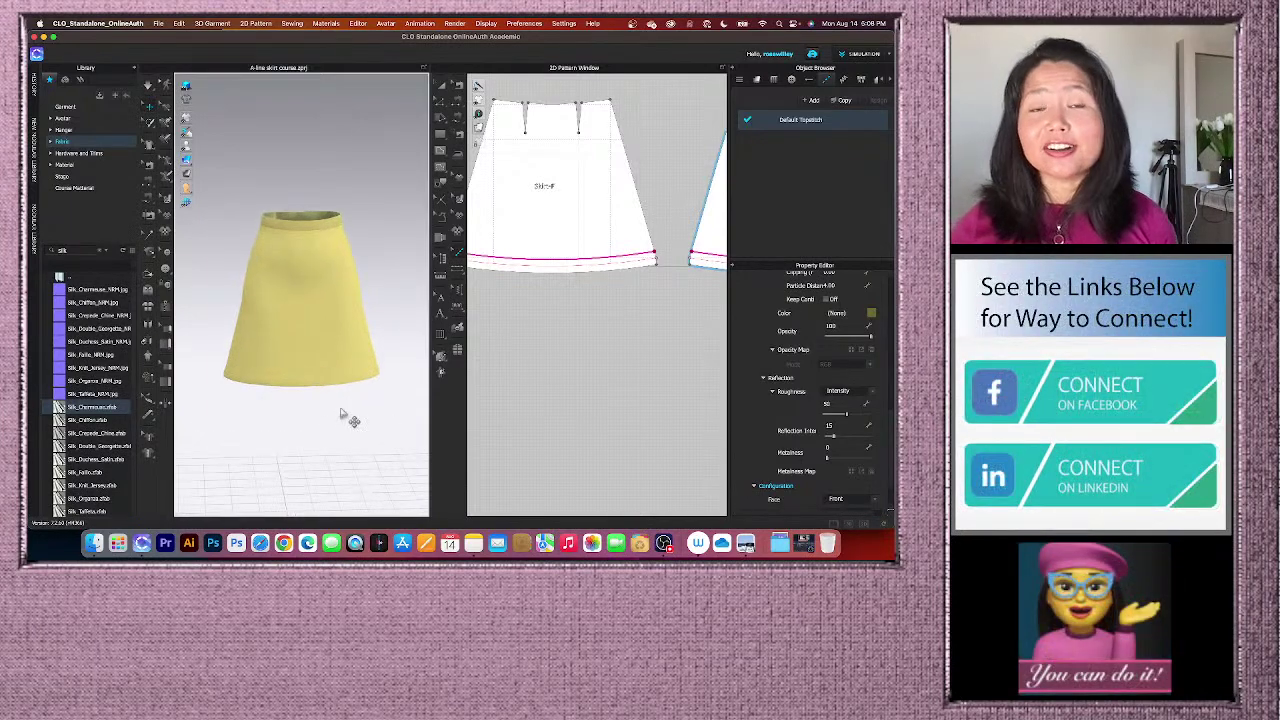
scroll(345, 417, "up", 1)
scroll(345, 417, "down", 3)
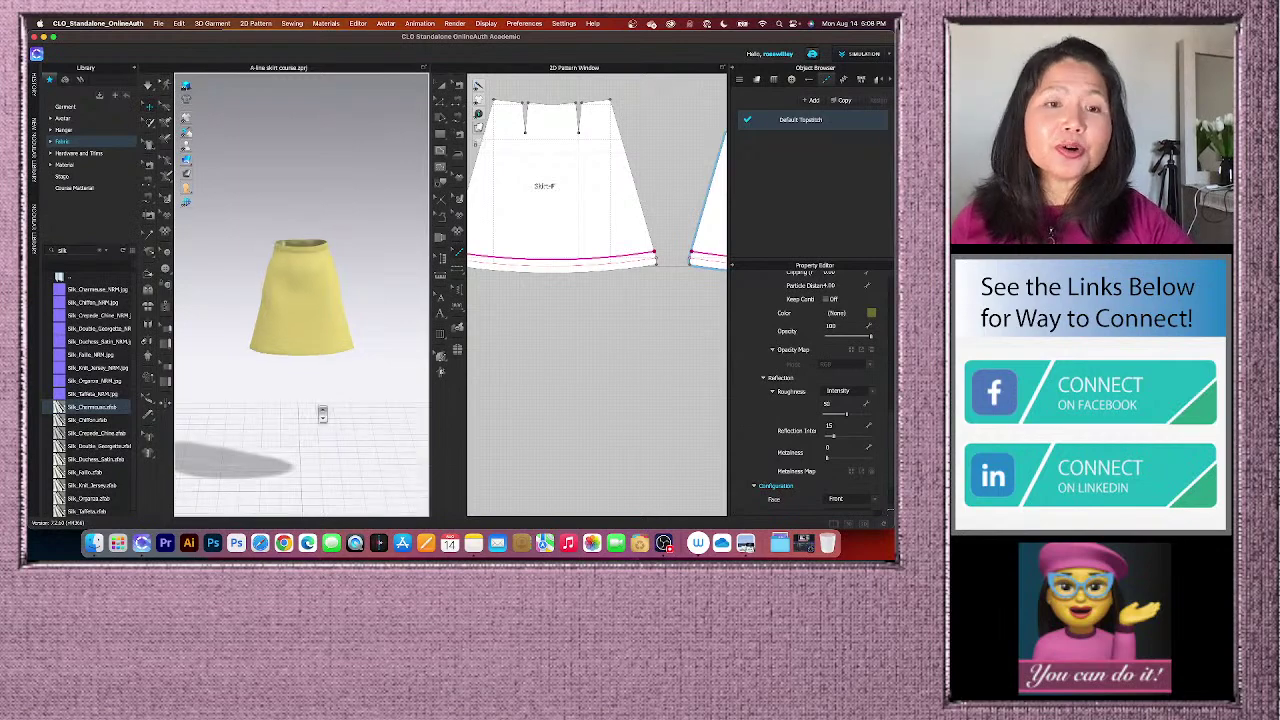
scroll(322, 414, "up", 2)
scroll(572, 378, "down", 4)
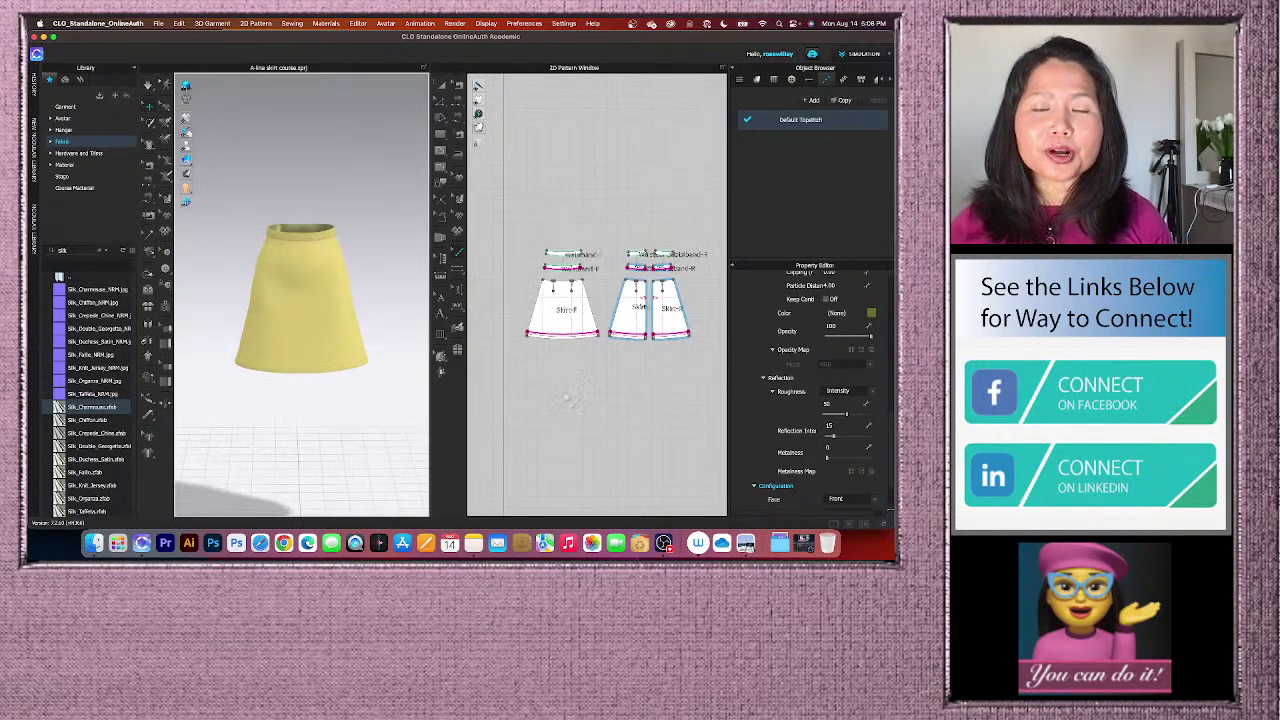
scroll(645, 435, "up", 2)
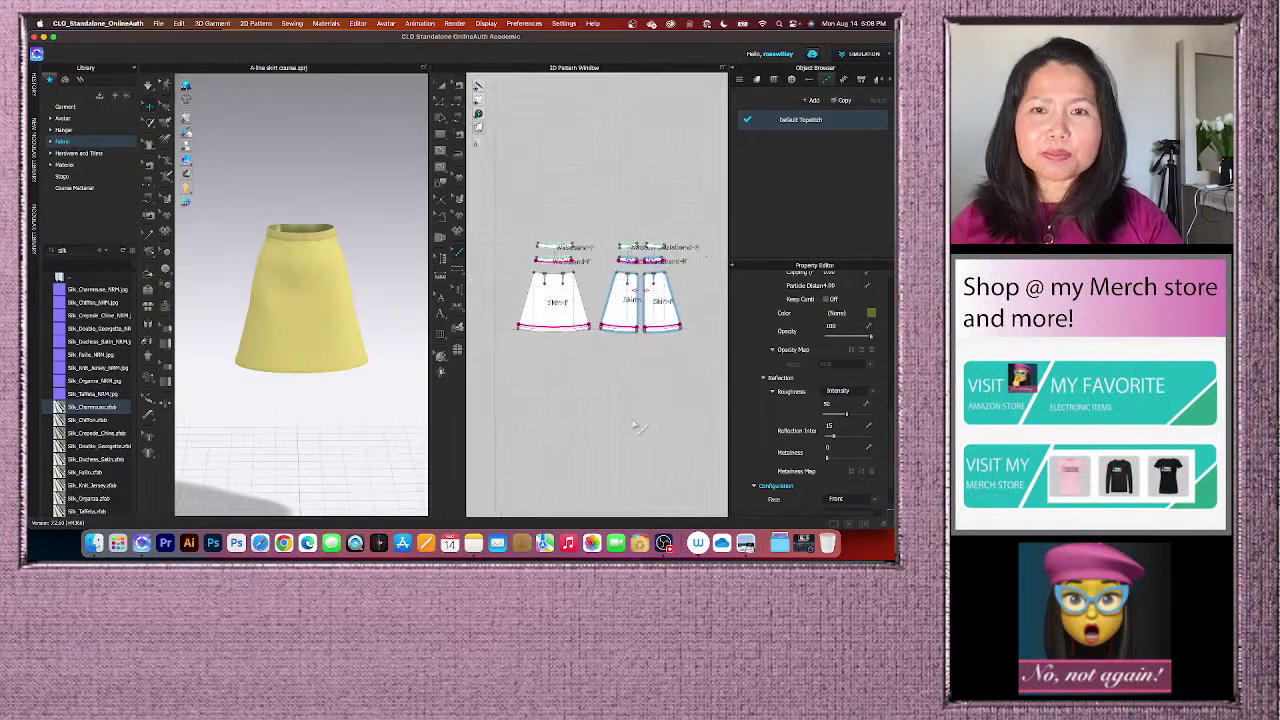
scroll(362, 428, "up", 2)
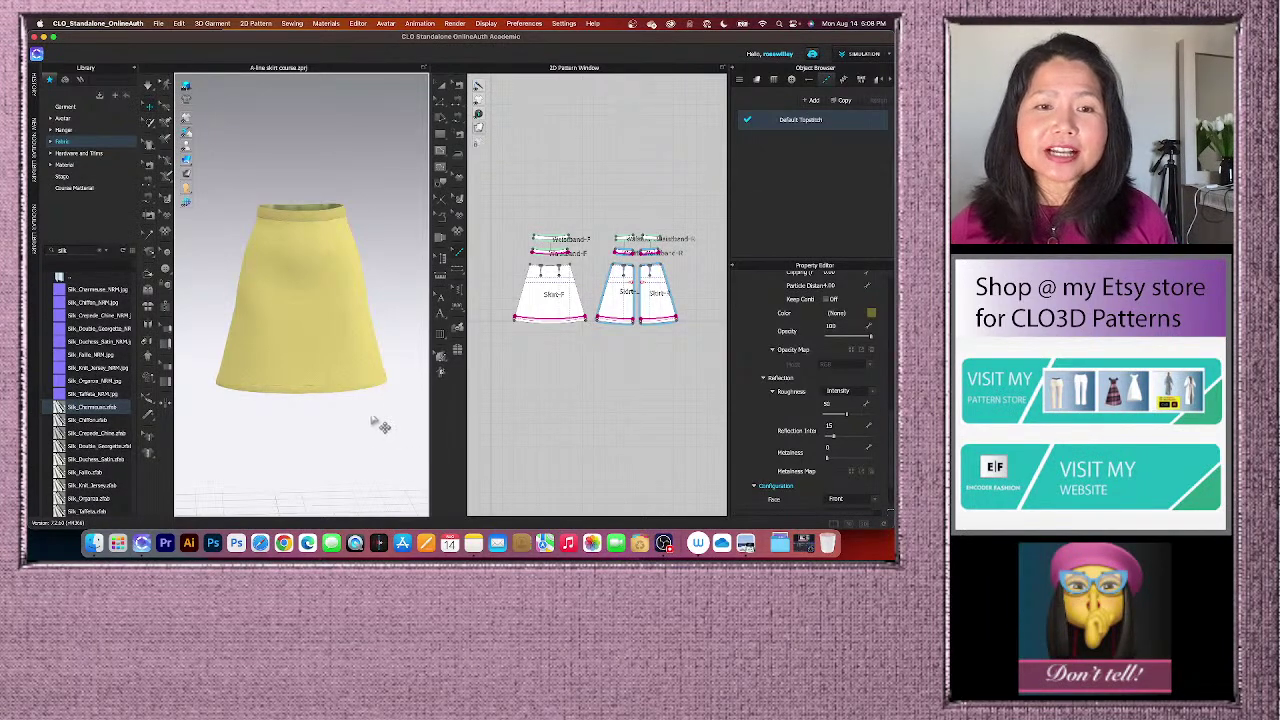
scroll(378, 423, "up", 1)
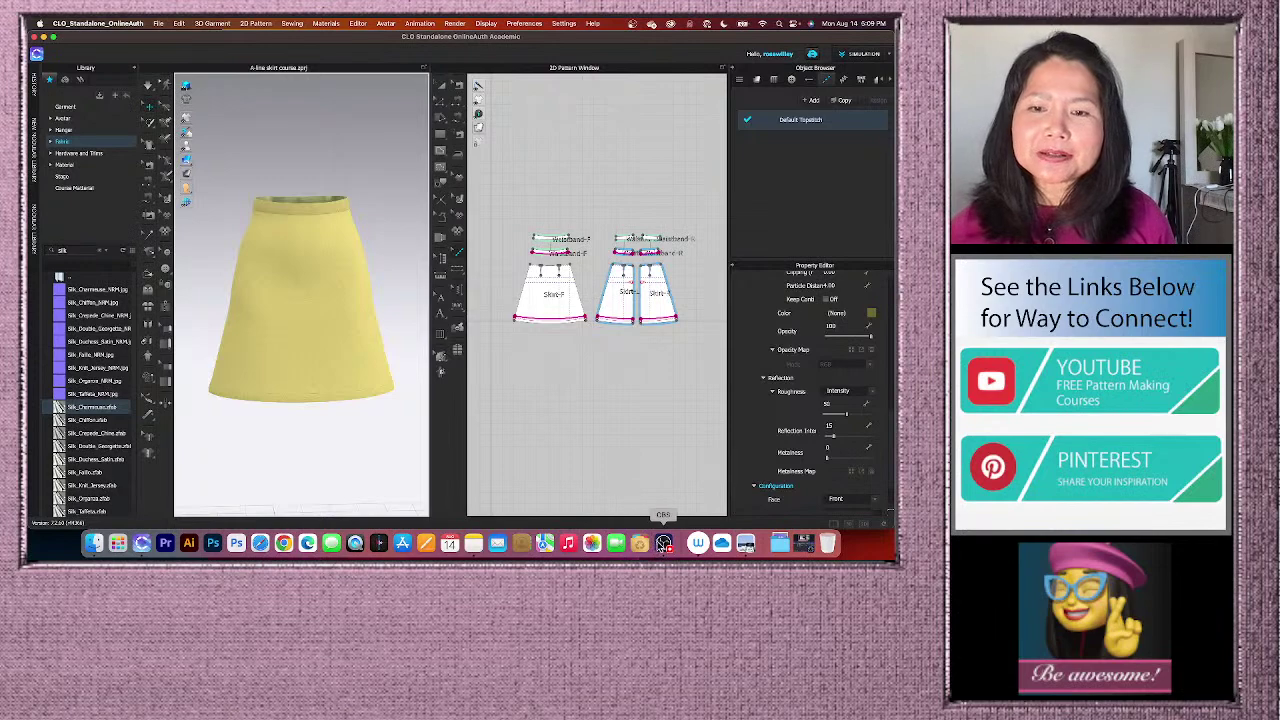
left_click(664, 544)
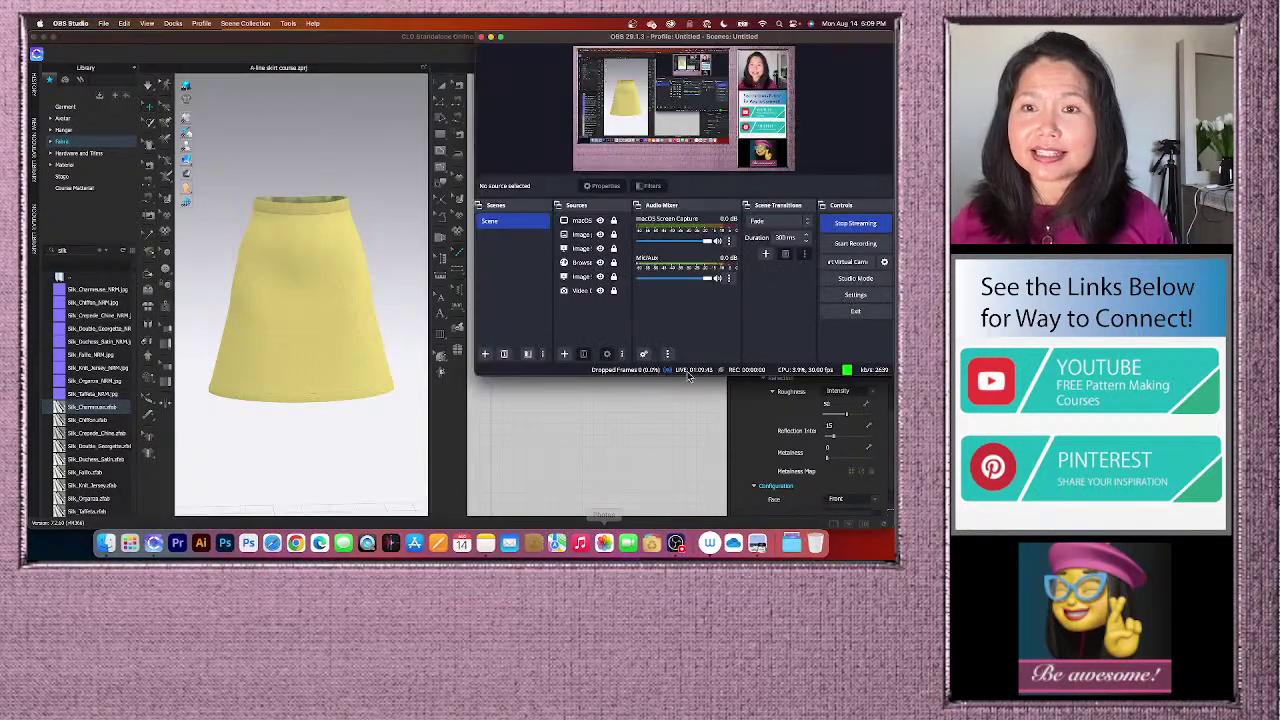